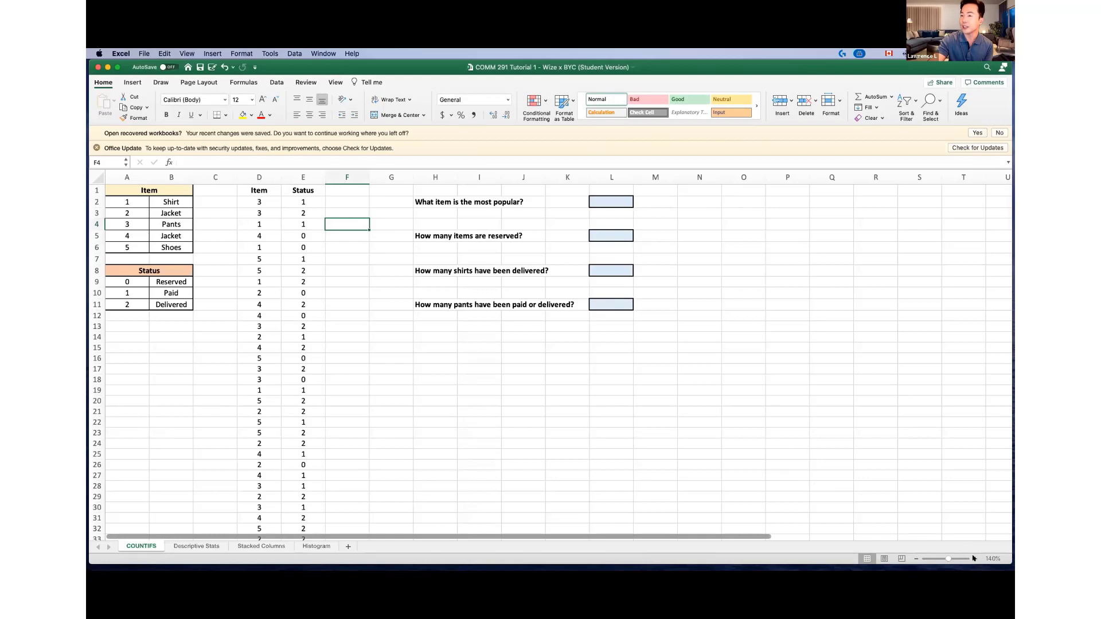
# Examine the Item and Status data in columns D and E of the COUNTIFS sheet, including the rows further down
pyautogui.click(971, 558)
pyautogui.click(971, 559)
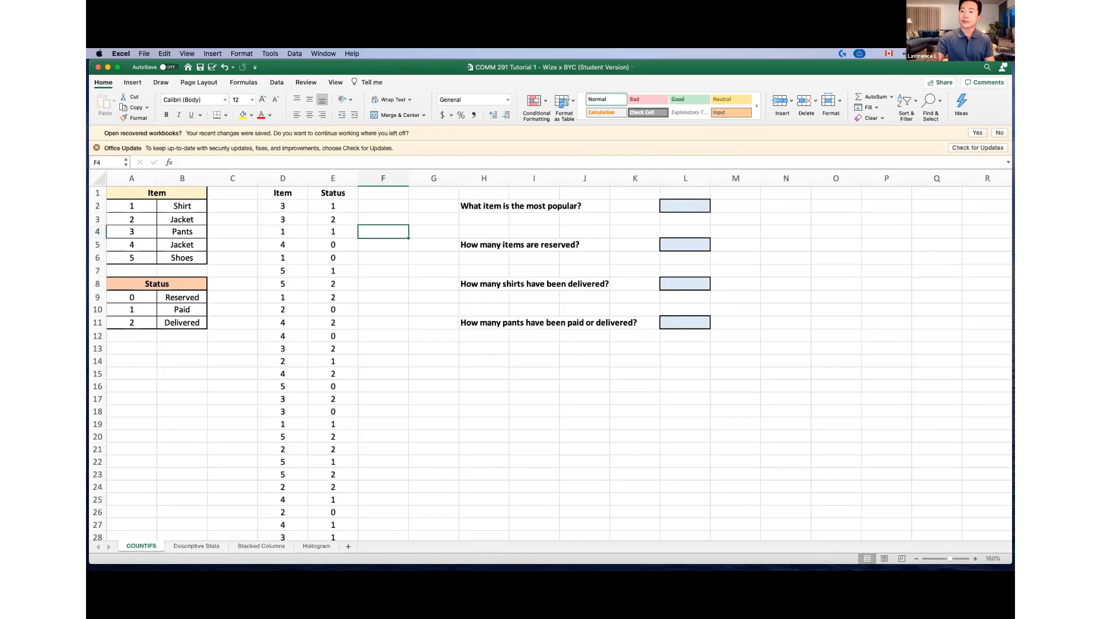
pyautogui.click(381, 202)
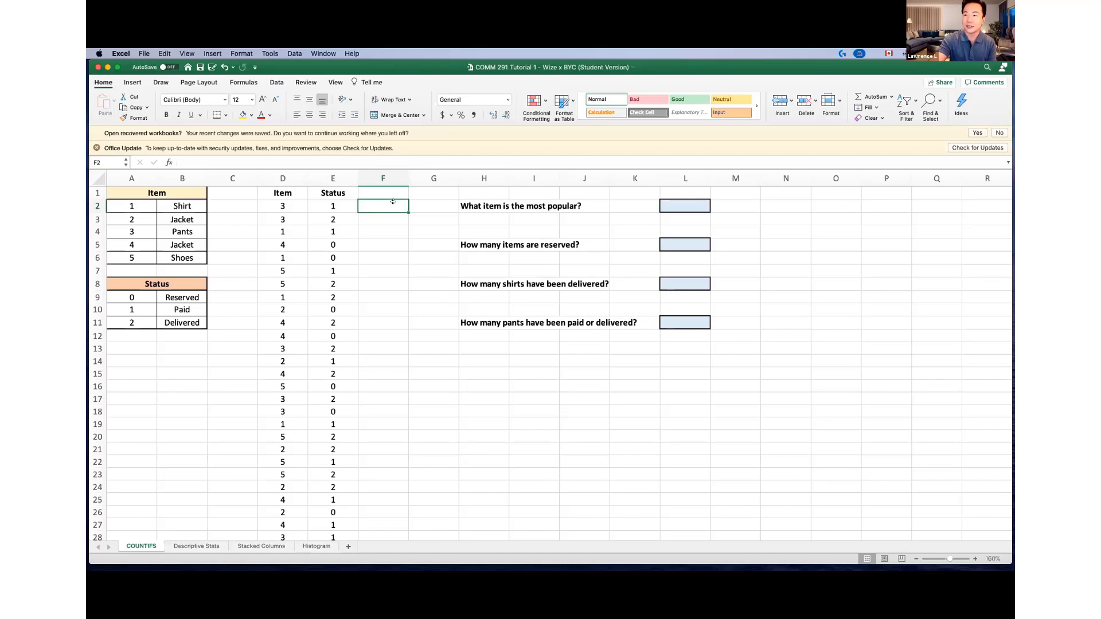
pyautogui.click(282, 178)
pyautogui.scroll(-12, 304, 242)
pyautogui.scroll(-15, 304, 241)
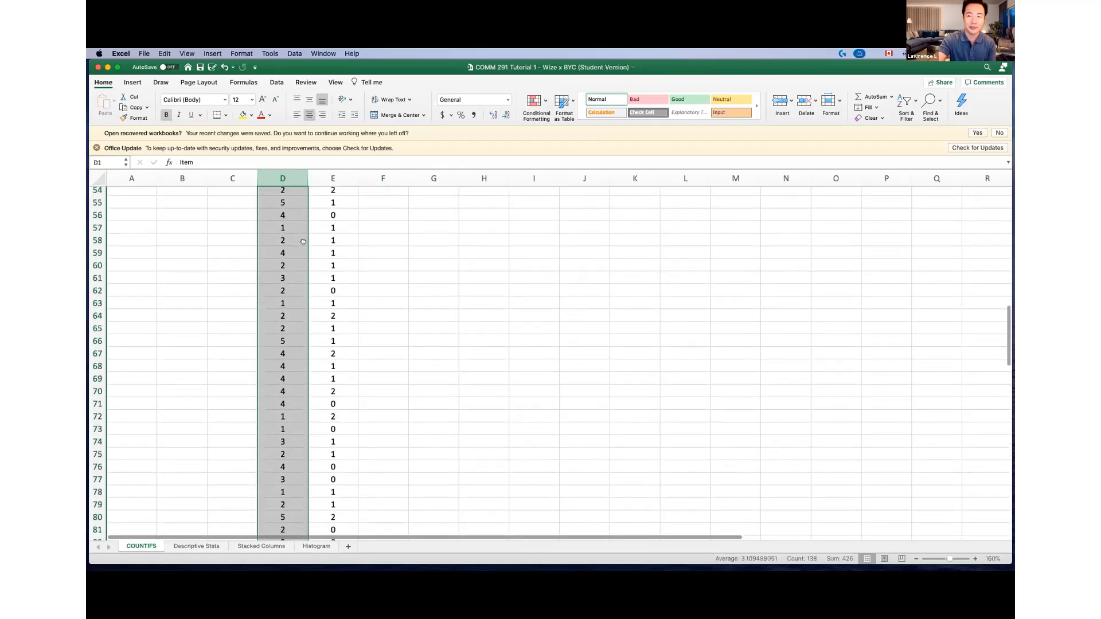
pyautogui.scroll(-1, 304, 241)
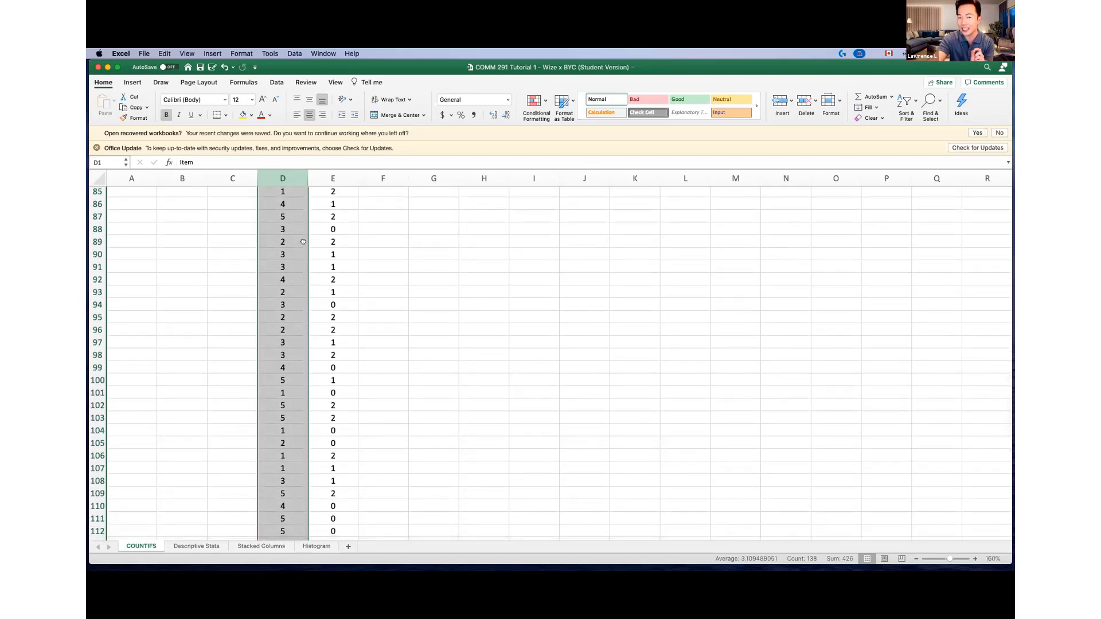
pyautogui.click(426, 240)
pyautogui.scroll(20, 426, 240)
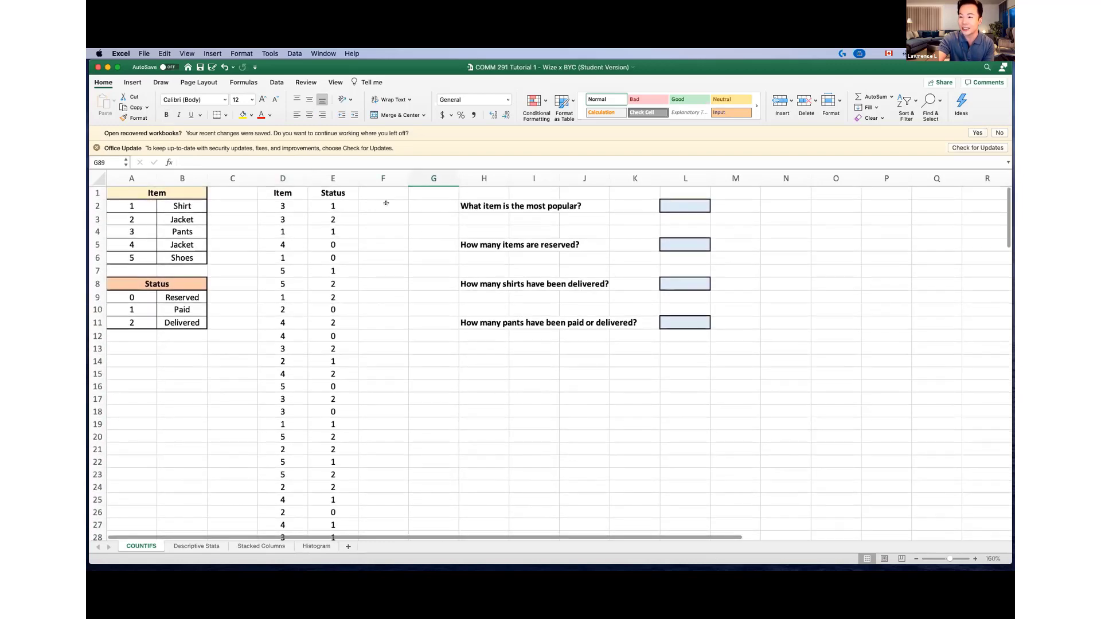
pyautogui.click(386, 203)
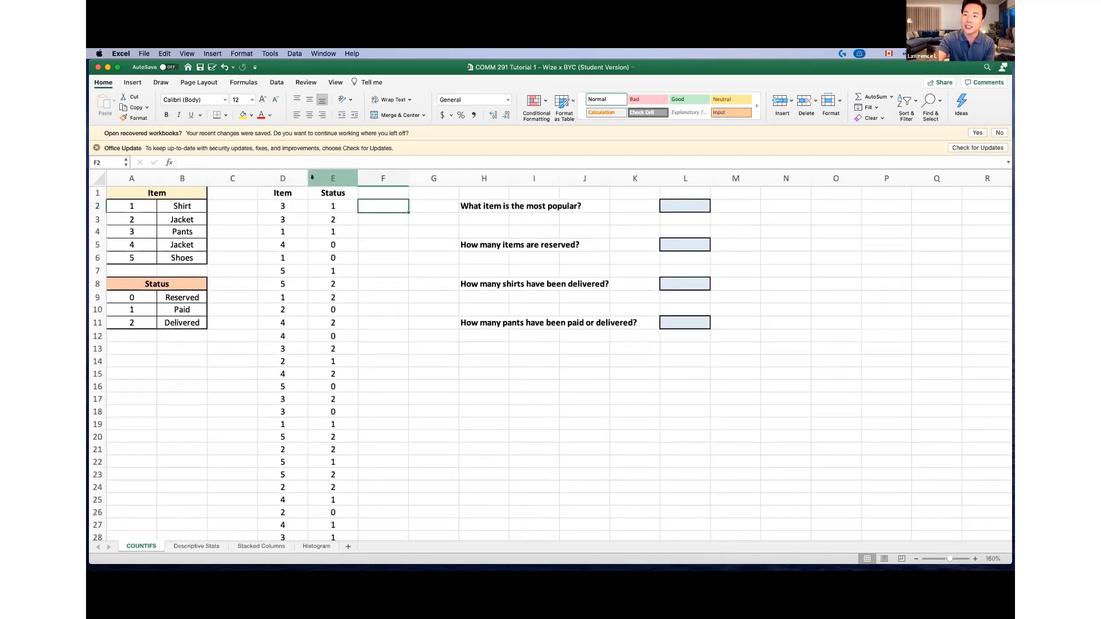
pyautogui.click(330, 179)
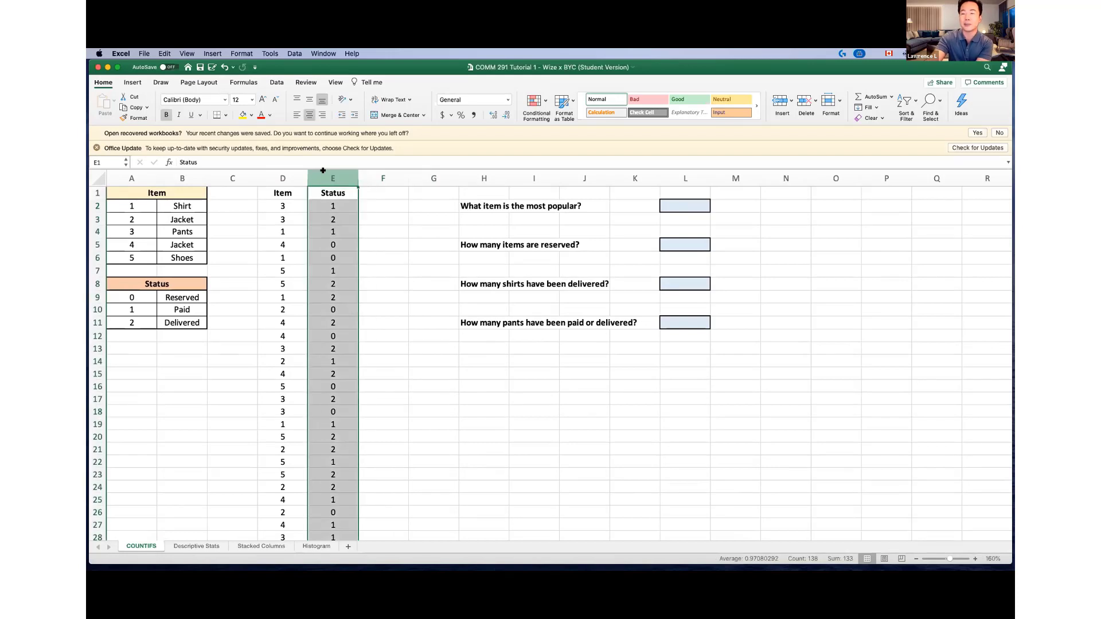
pyautogui.click(284, 206)
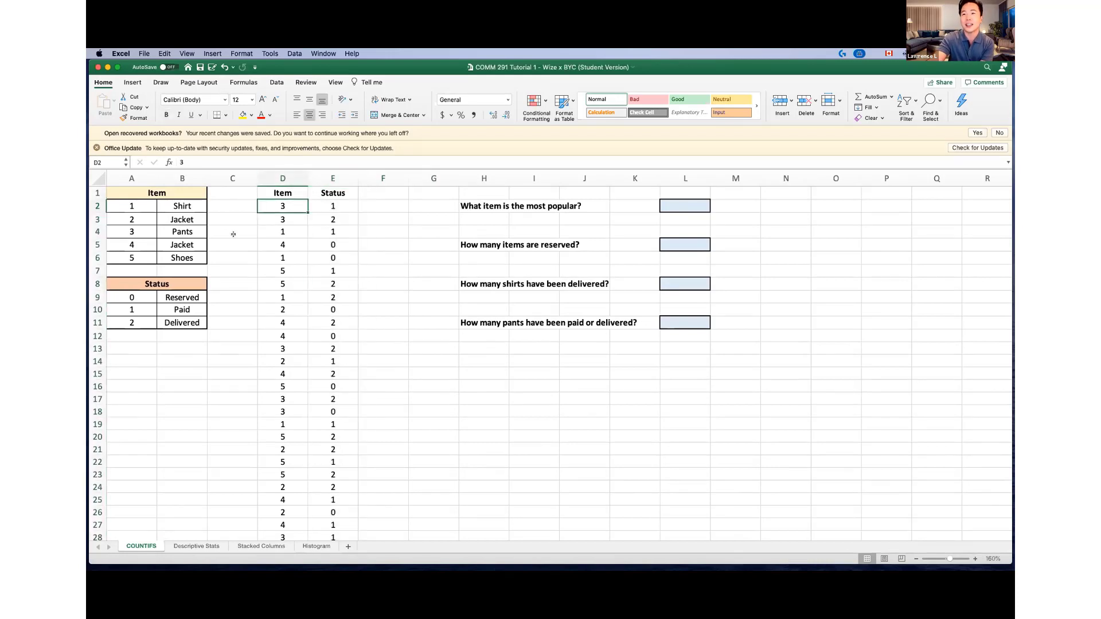
# Review the Item and Status code tables in columns A and B and compare them with the first data record in D2:E2
pyautogui.moveTo(142, 204); pyautogui.dragTo(160, 255)
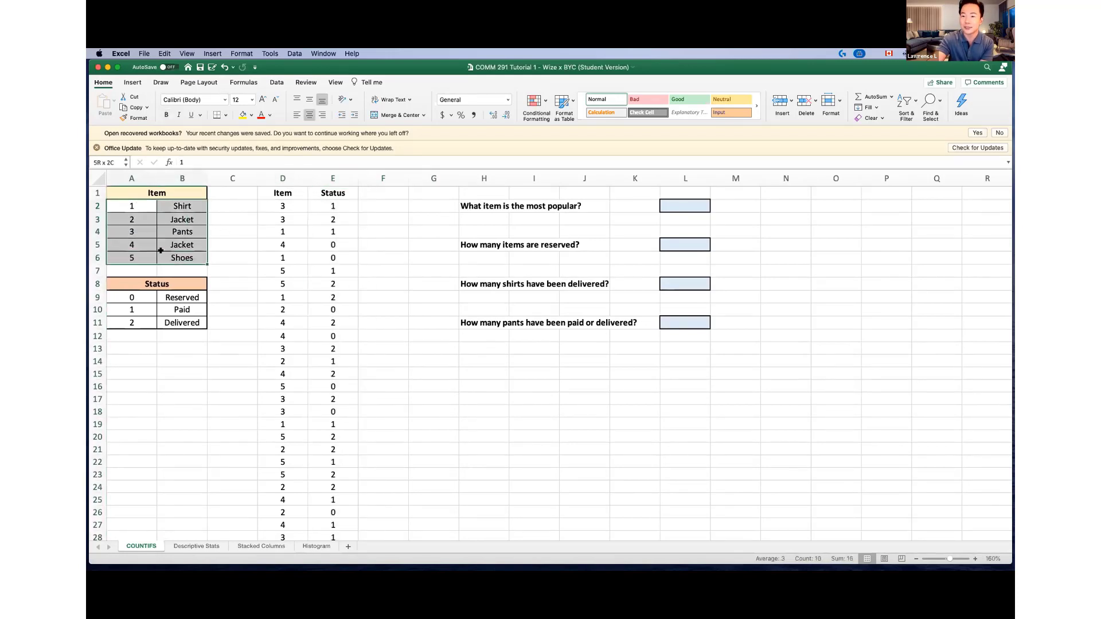
pyautogui.click(140, 205)
pyautogui.click(170, 206)
pyautogui.click(141, 218)
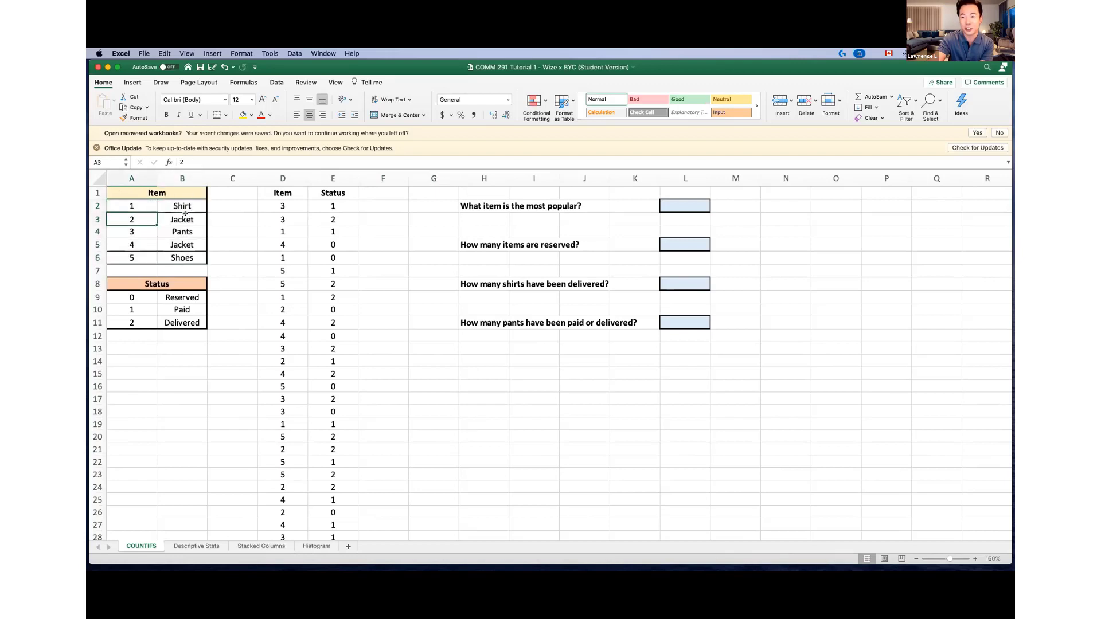
pyautogui.click(169, 220)
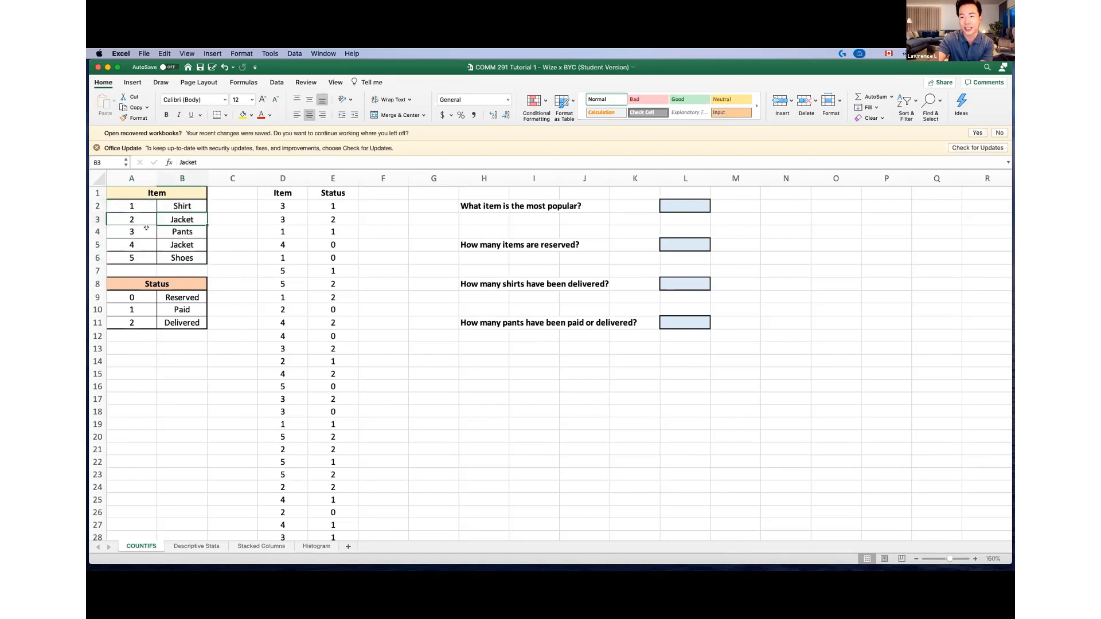
pyautogui.click(173, 256)
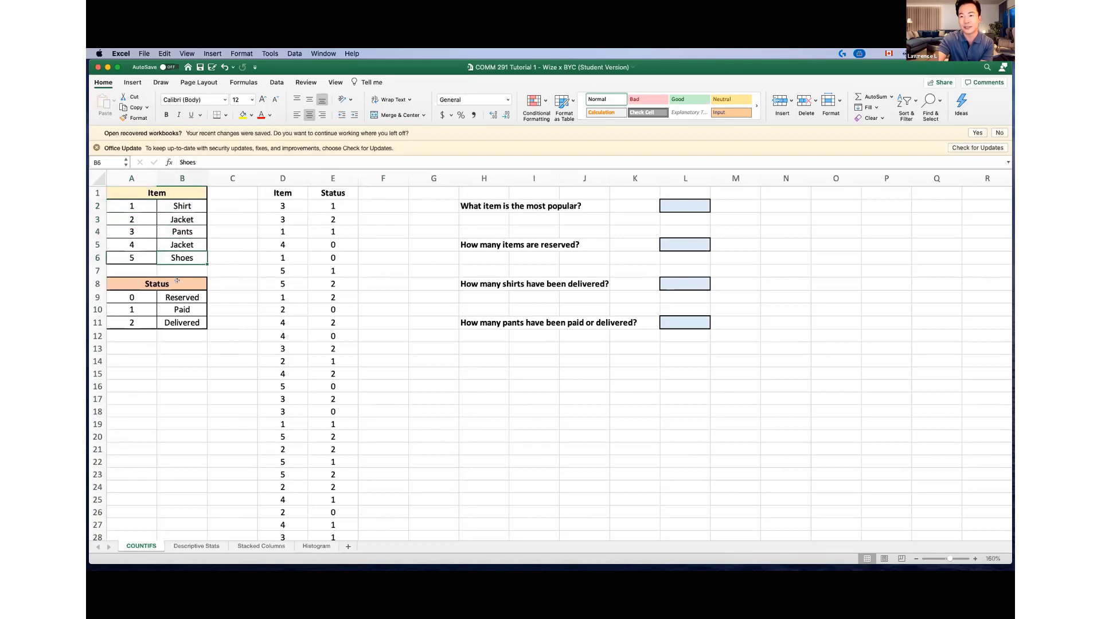
pyautogui.click(140, 294)
pyautogui.click(163, 294)
pyautogui.click(171, 307)
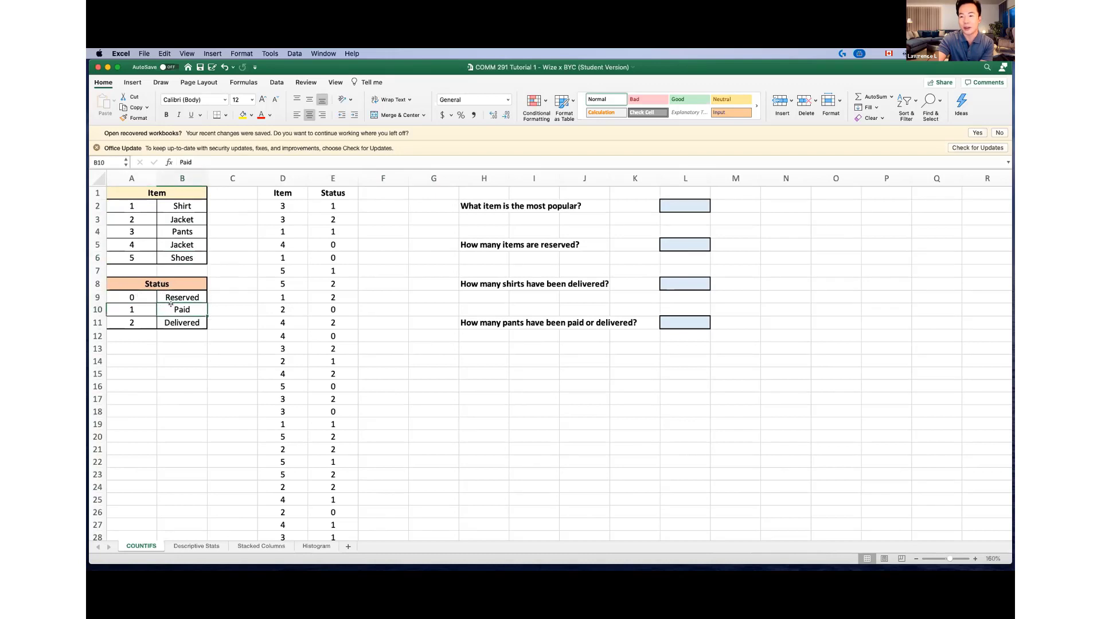
pyautogui.click(194, 320)
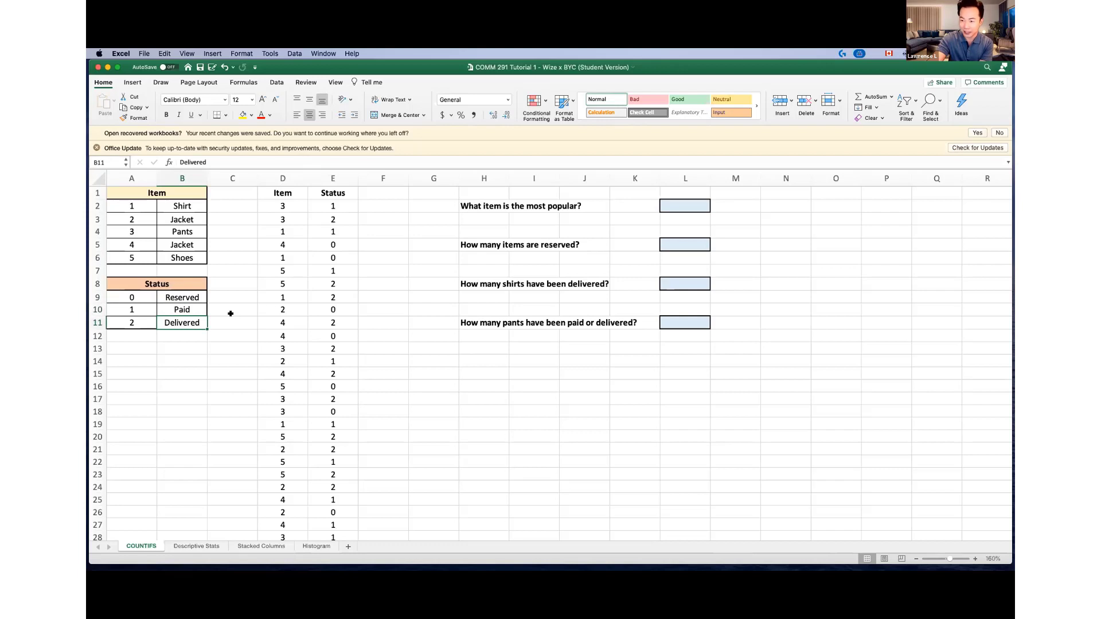
pyautogui.click(381, 207)
pyautogui.moveTo(287, 208); pyautogui.dragTo(349, 212)
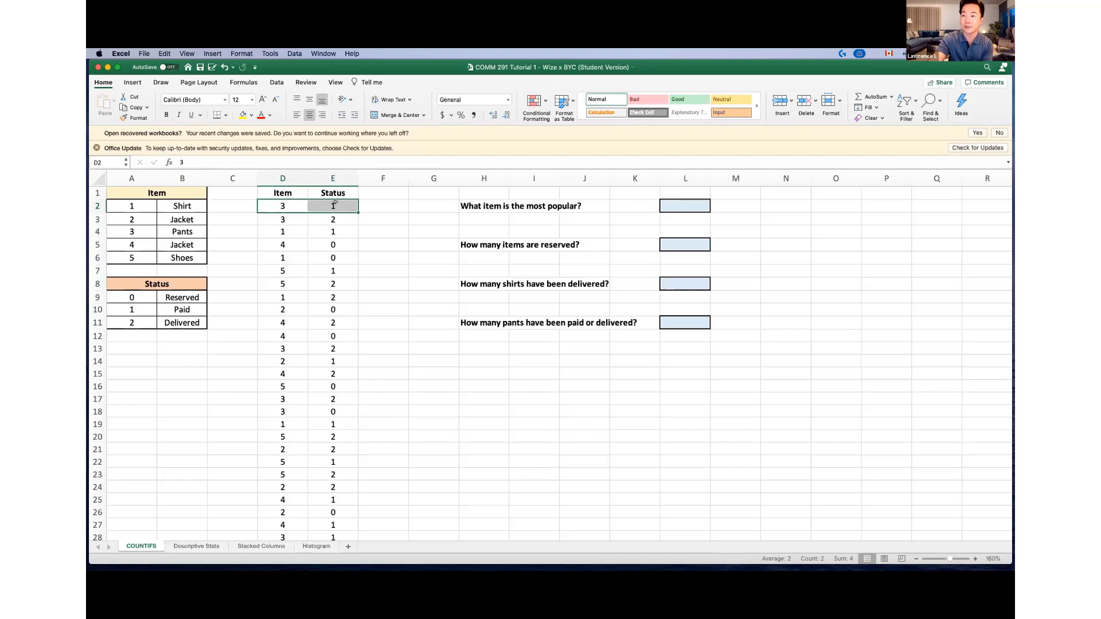
pyautogui.click(412, 208)
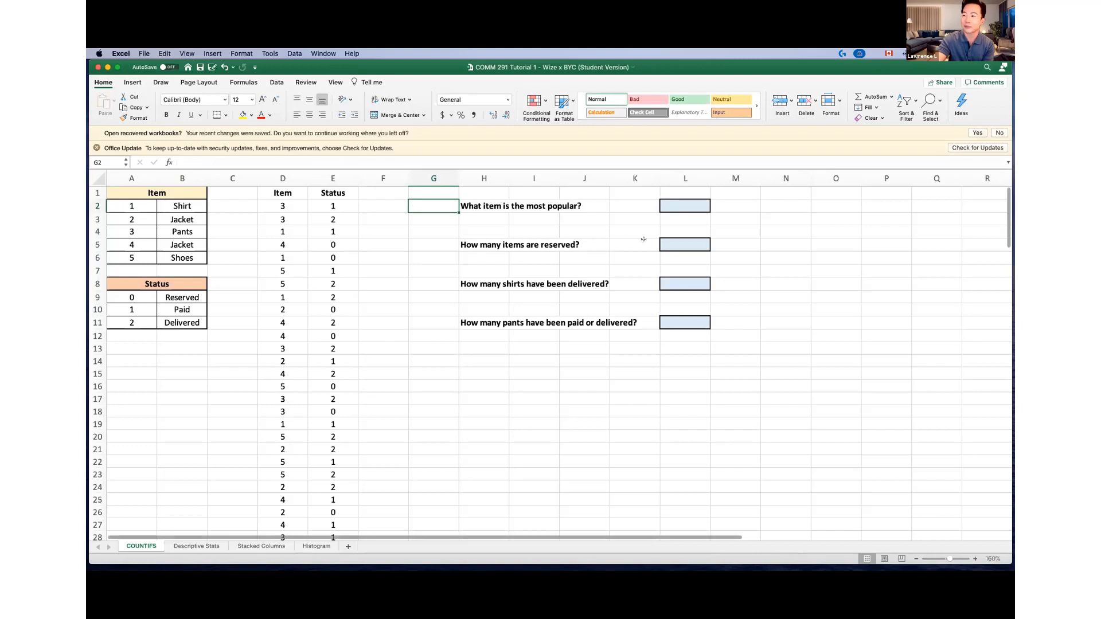
# Enter =MODE(D:D) in L2 to find the most popular item from the Item column
pyautogui.click(668, 202)
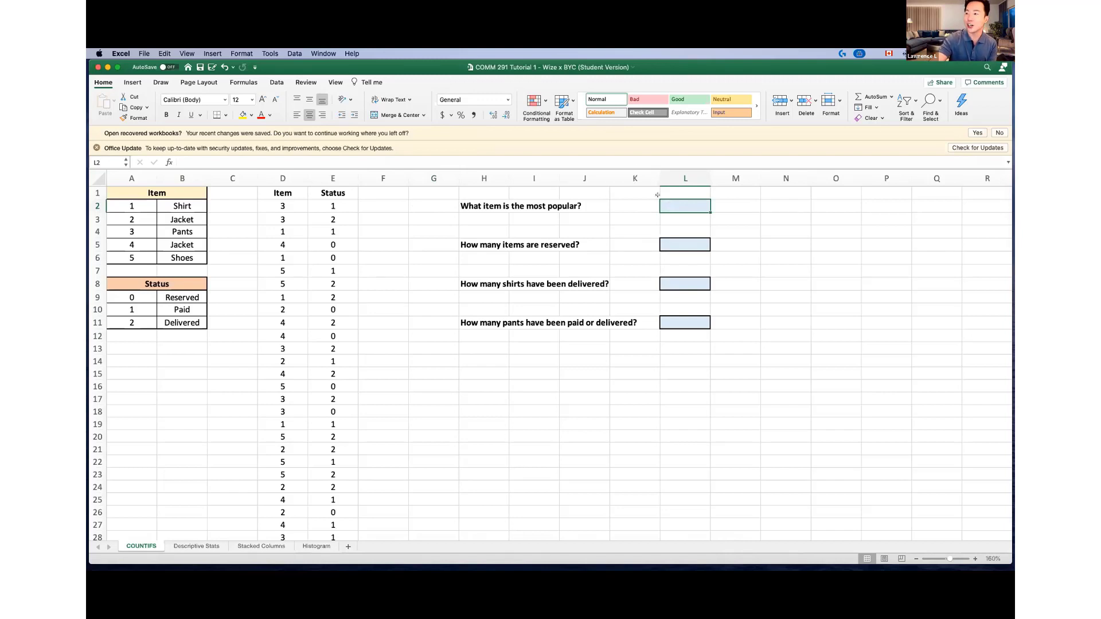
pyautogui.click(283, 178)
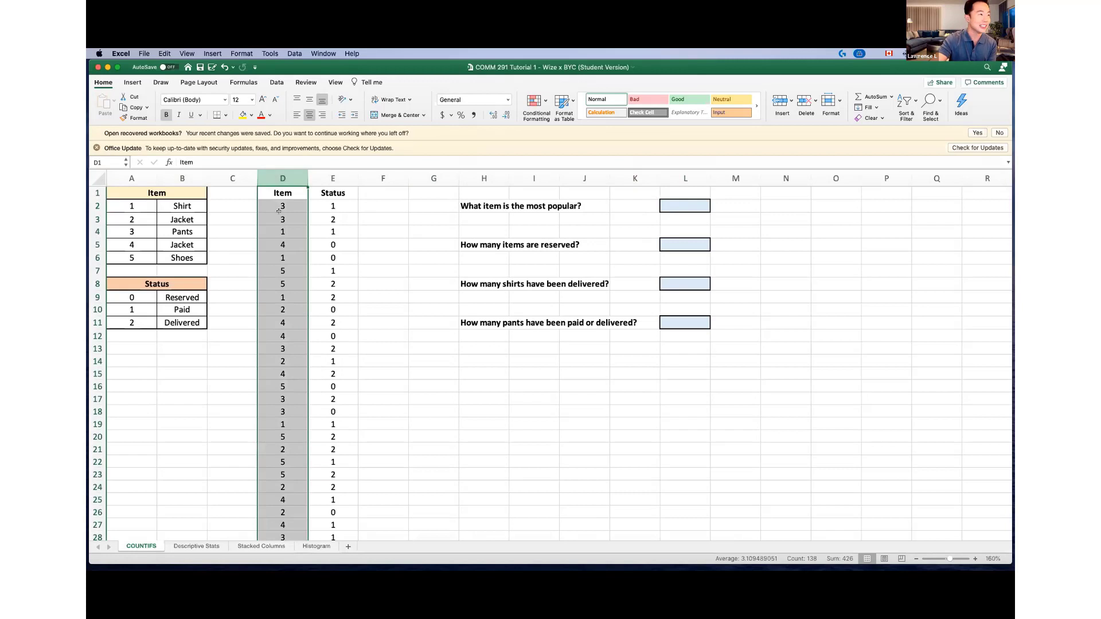
pyautogui.click(682, 205)
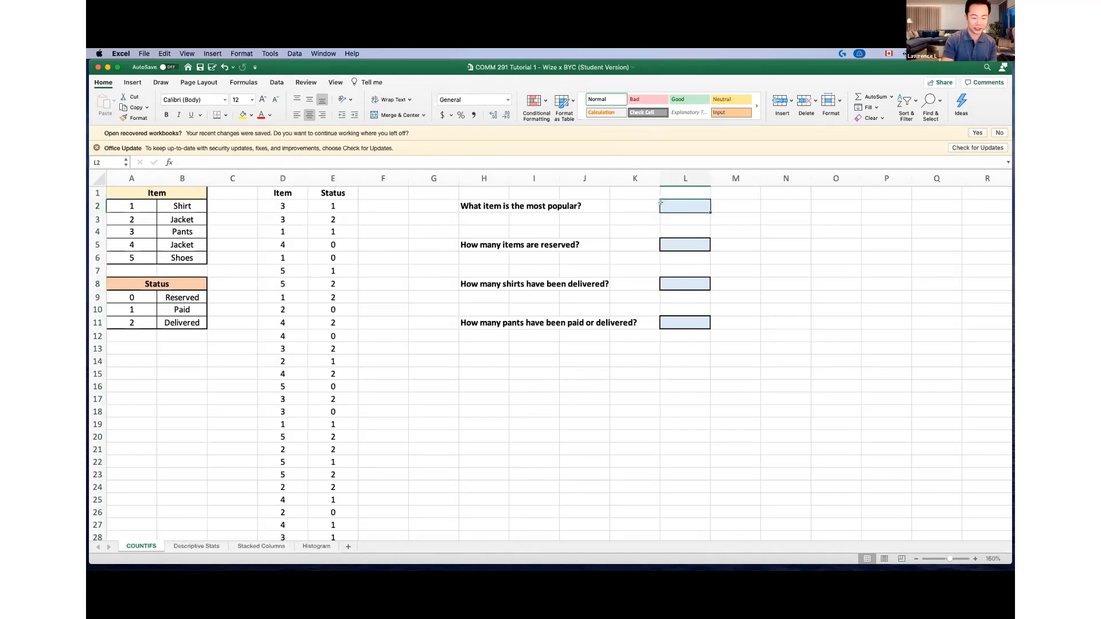
pyautogui.write('=')
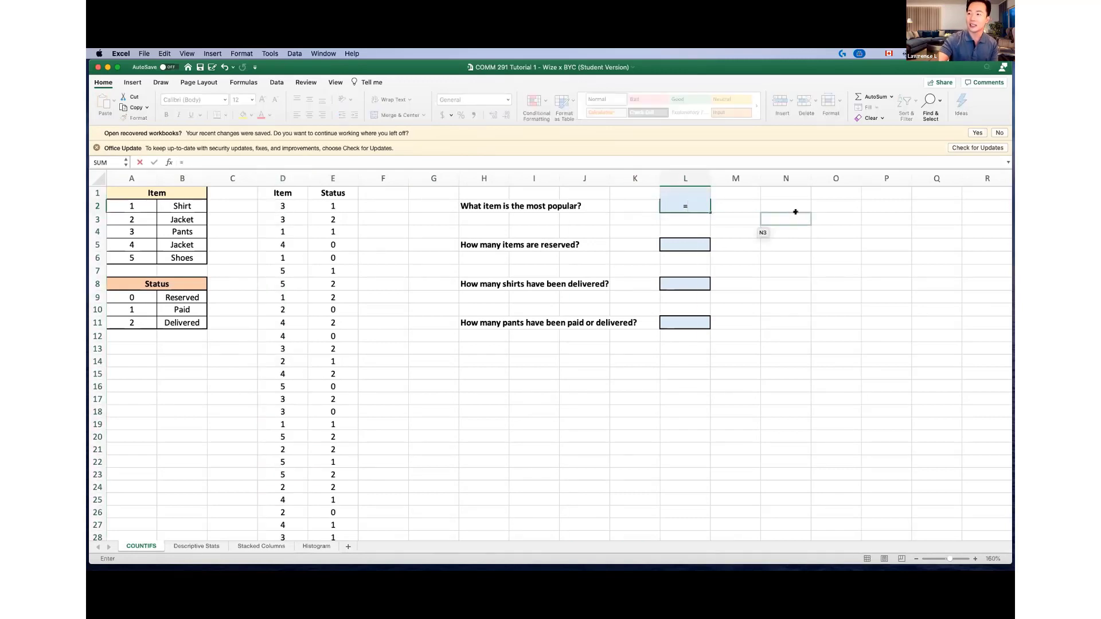
pyautogui.write('MODE(')
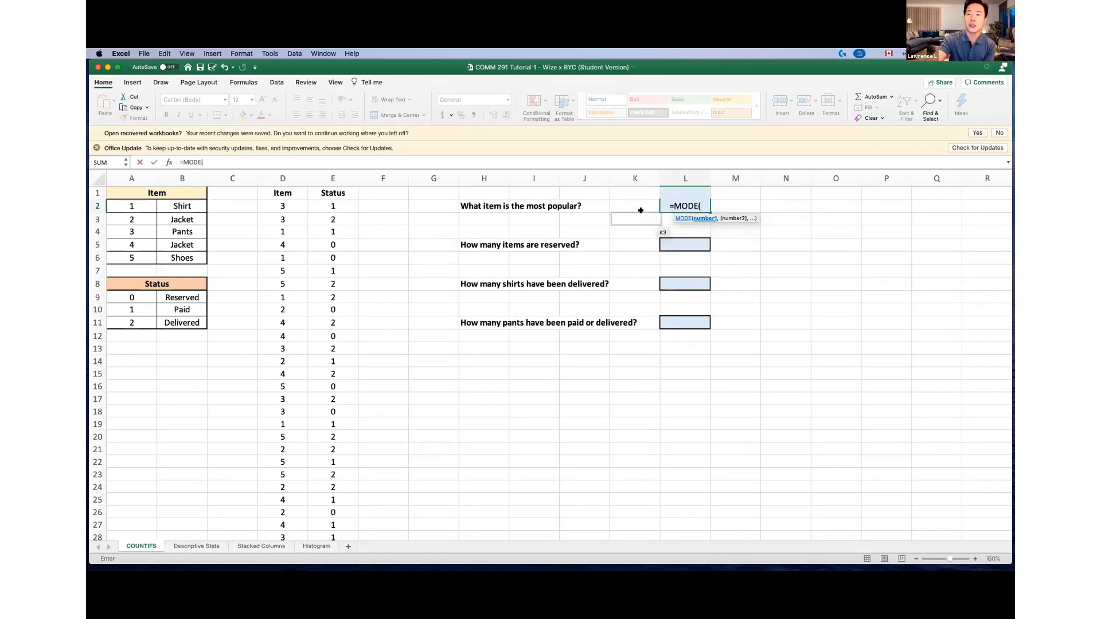
pyautogui.click(288, 175)
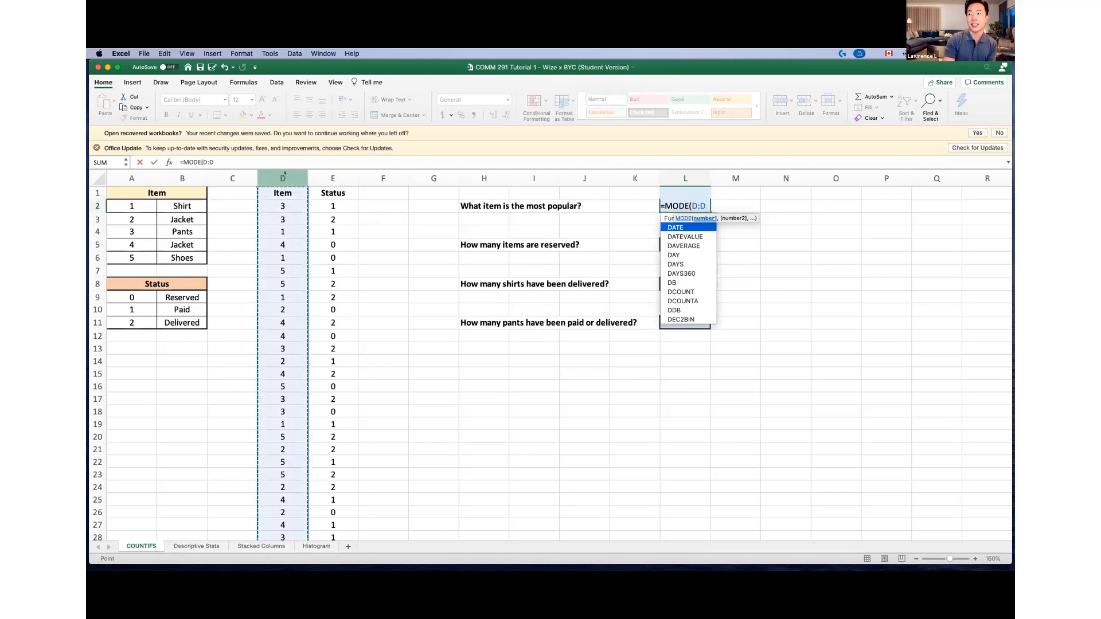
pyautogui.write(')')
pyautogui.press('BackSpace')
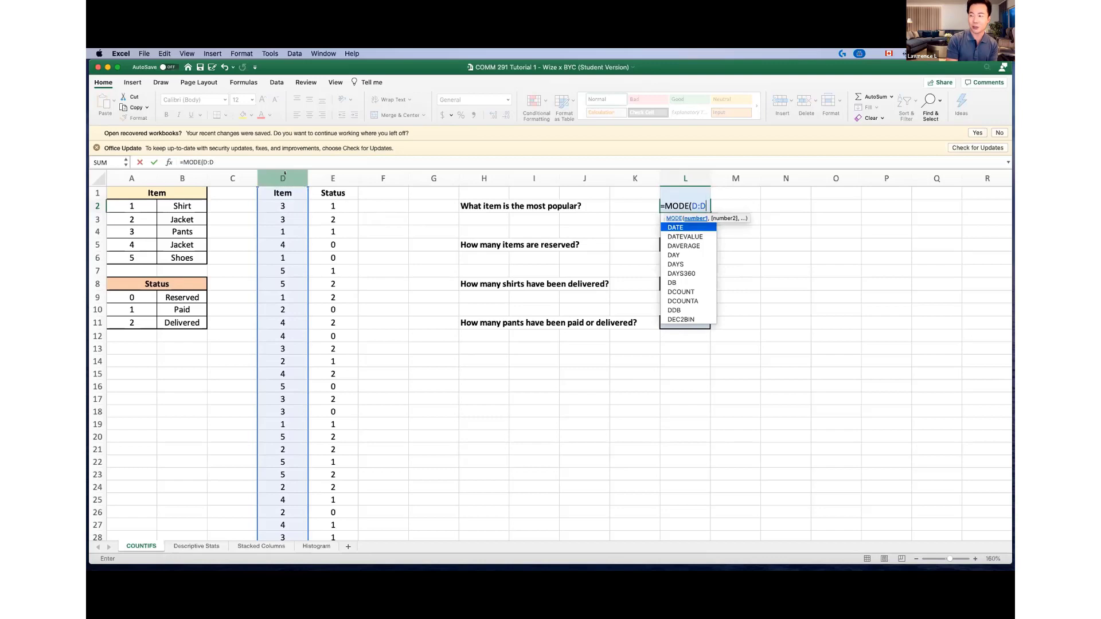
pyautogui.press('Return')
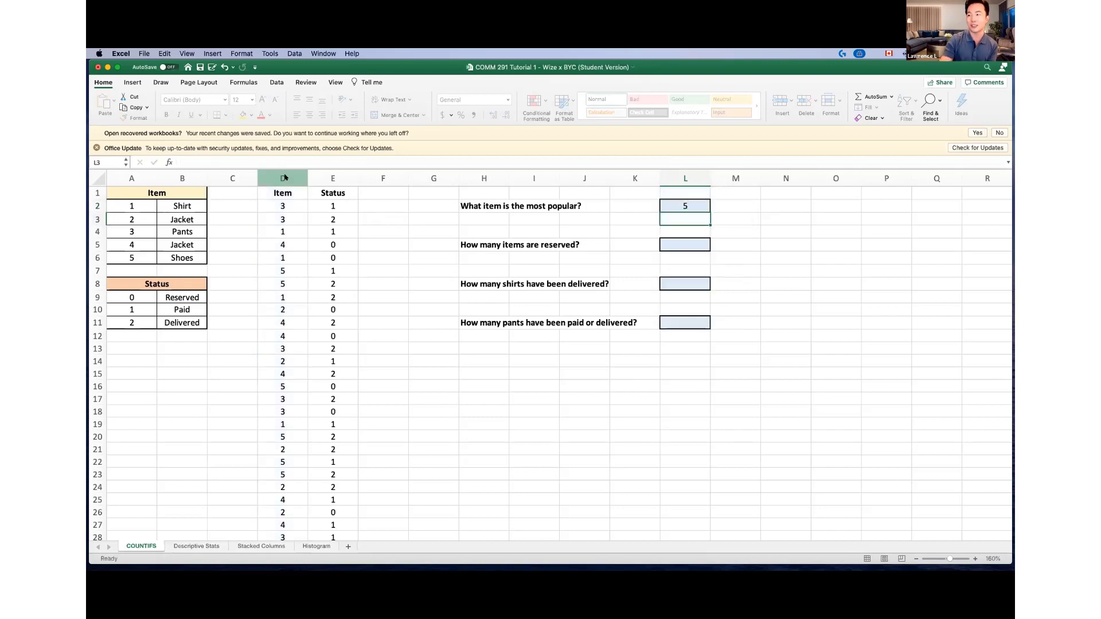
# Review the MODE formula in the most-popular-item answer cell L2, leaving it as entered
pyautogui.click(682, 202)
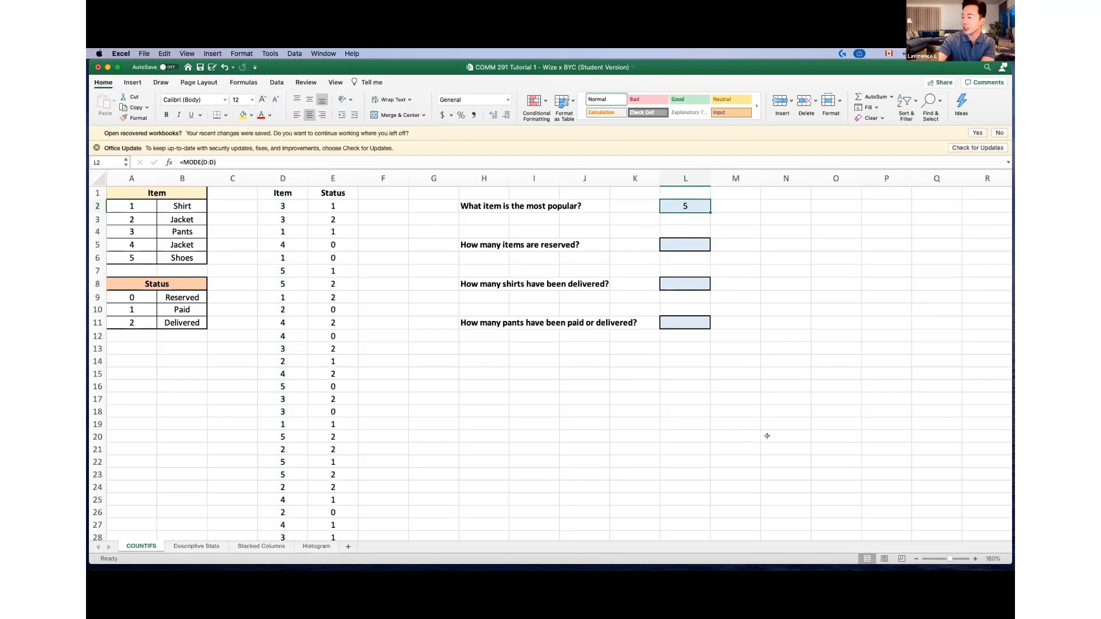
pyautogui.click(974, 559)
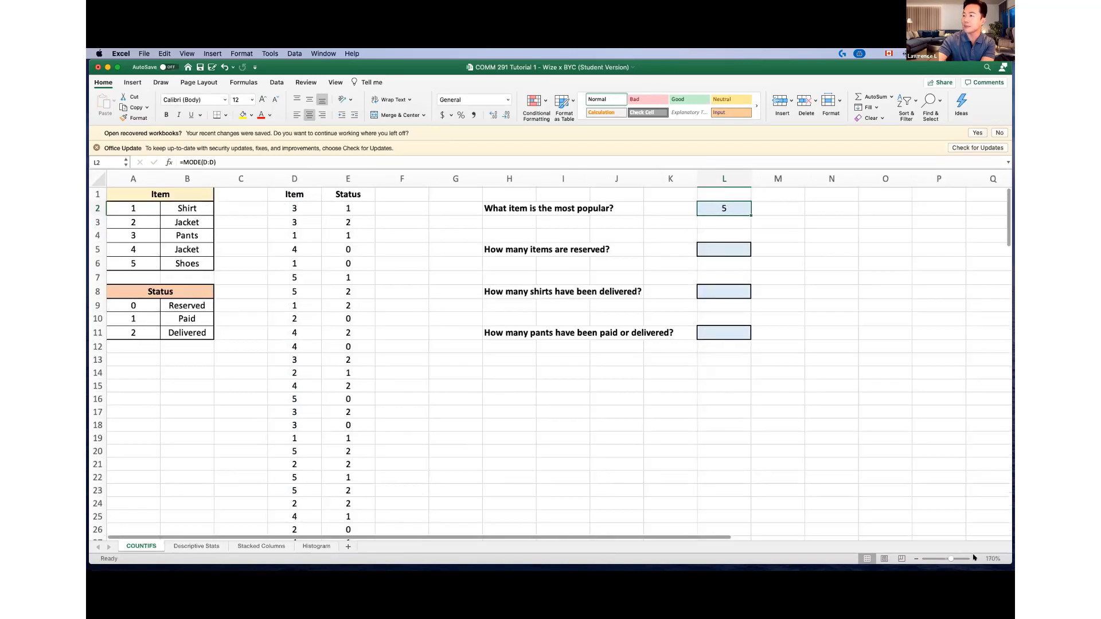
pyautogui.click(974, 558)
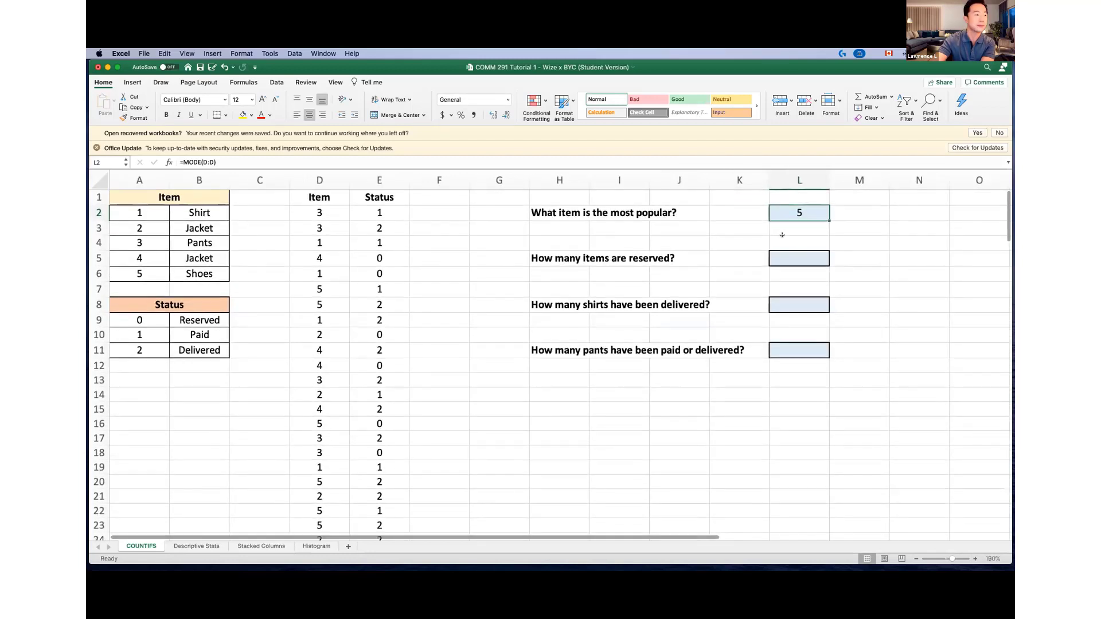
pyautogui.doubleClick(813, 208)
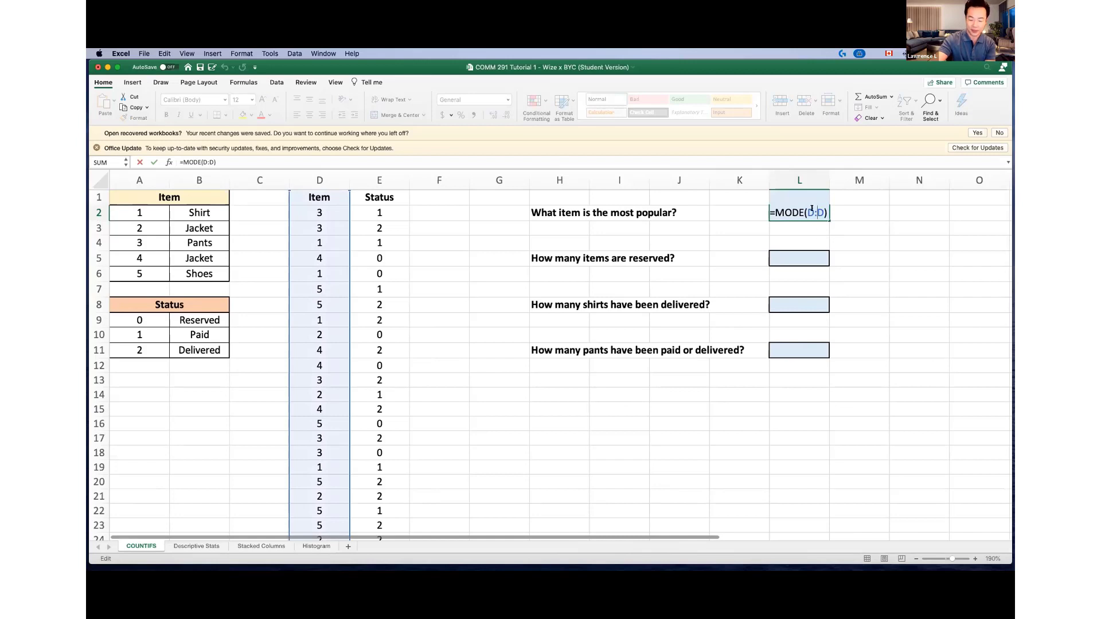
pyautogui.press('Return')
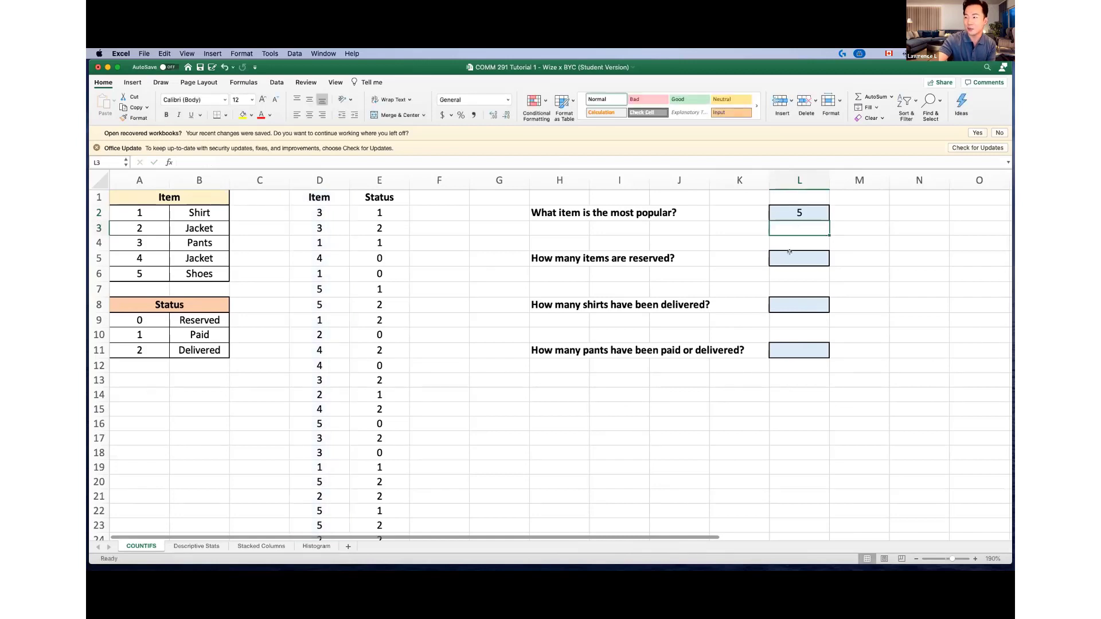
# Enter =COUNTIF(E:E,0) in L5 to count the reserved items from the Status column
pyautogui.click(789, 252)
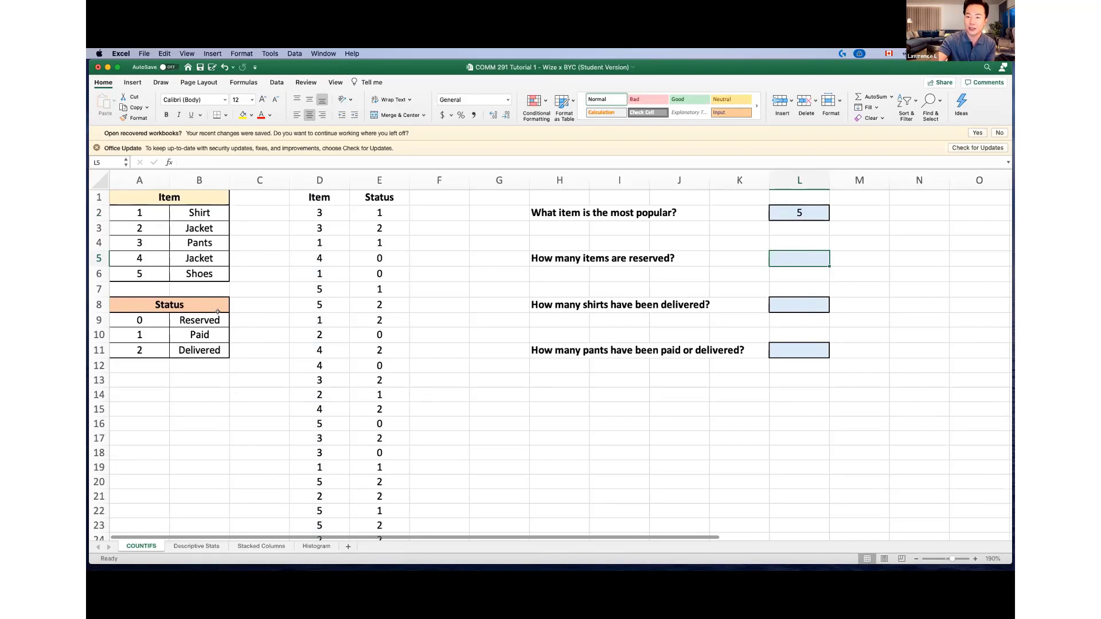
pyautogui.moveTo(149, 313); pyautogui.dragTo(192, 319)
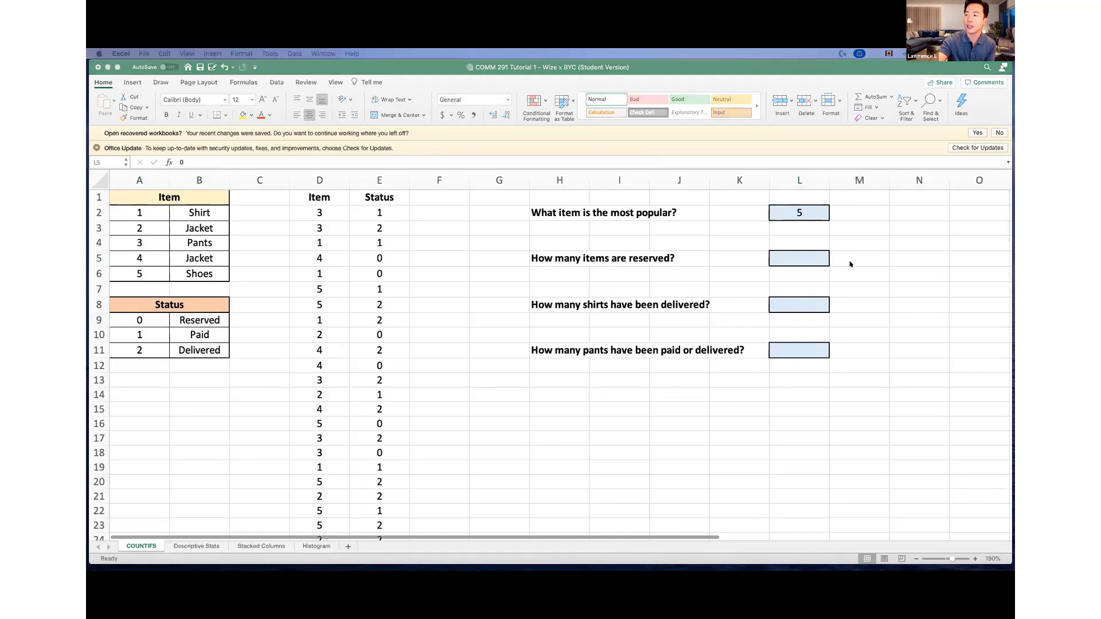
pyautogui.click(791, 253)
pyautogui.write('=')
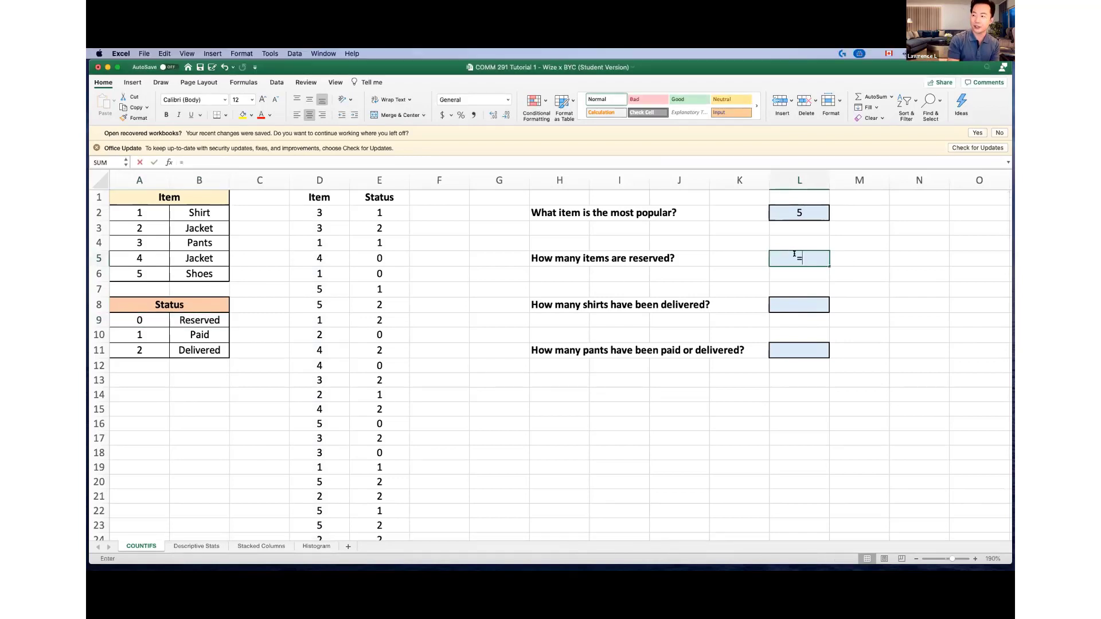
pyautogui.write('COUNTIF')
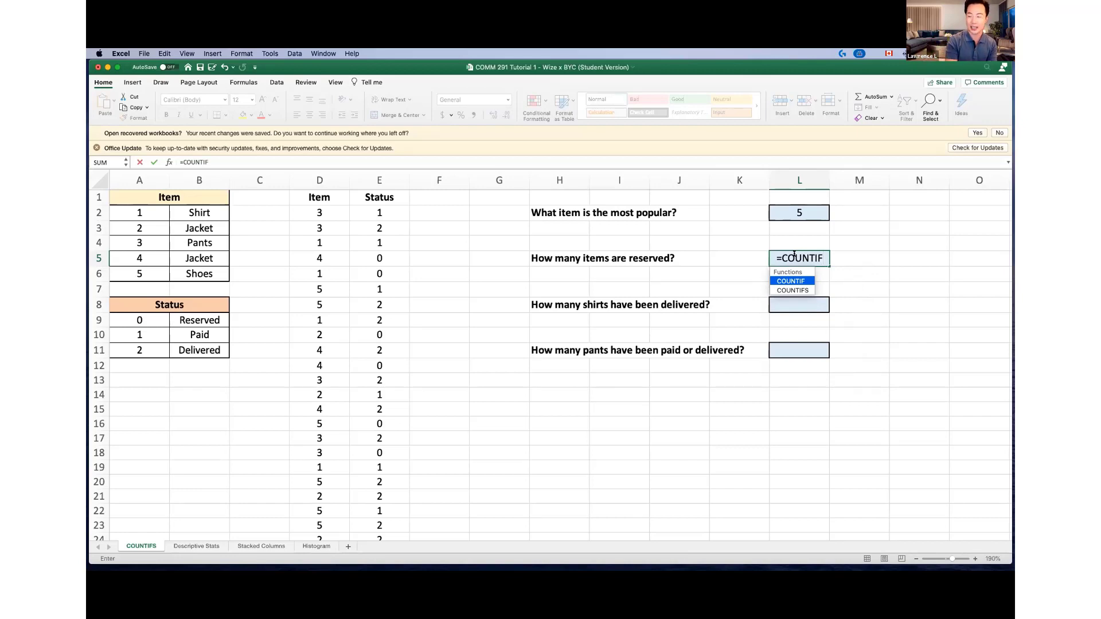
pyautogui.write('(')
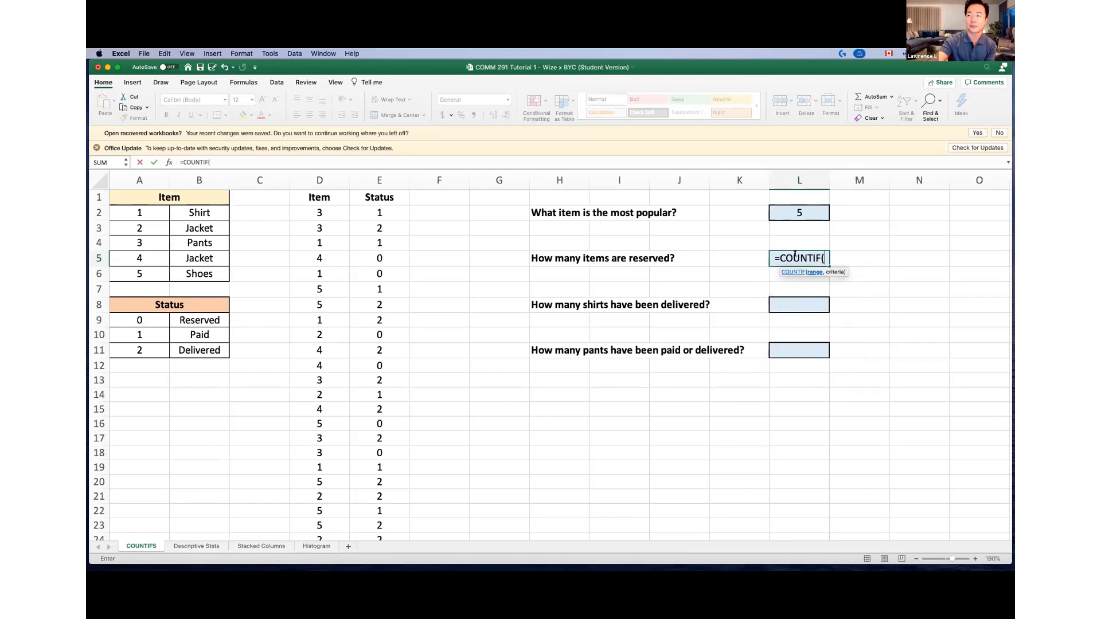
pyautogui.click(380, 179)
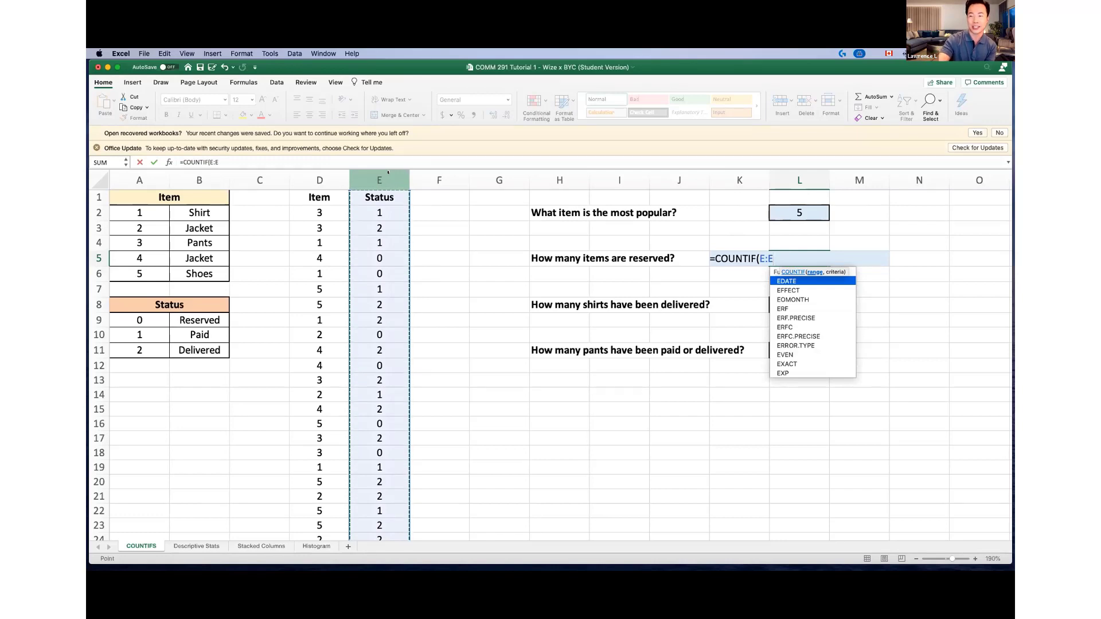
pyautogui.write(',')
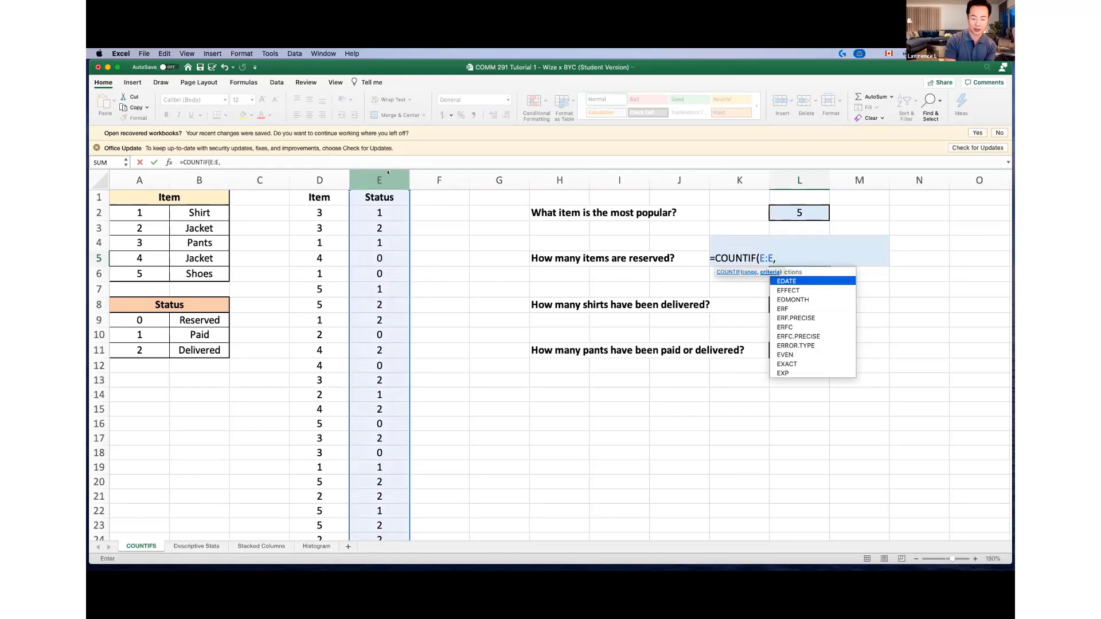
pyautogui.write('0')
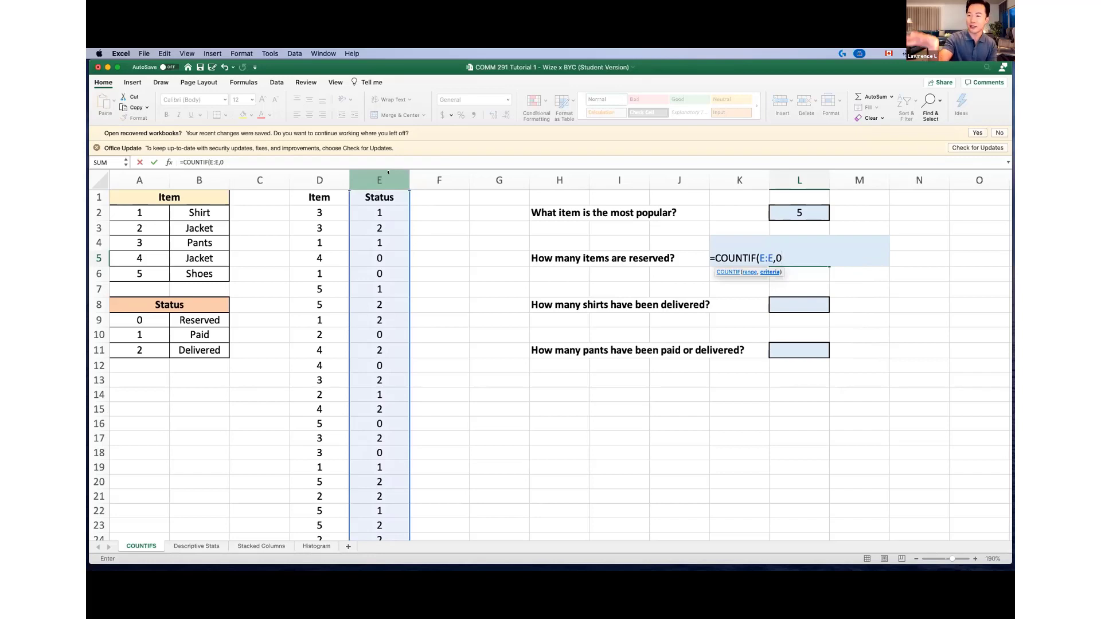
pyautogui.write(')')
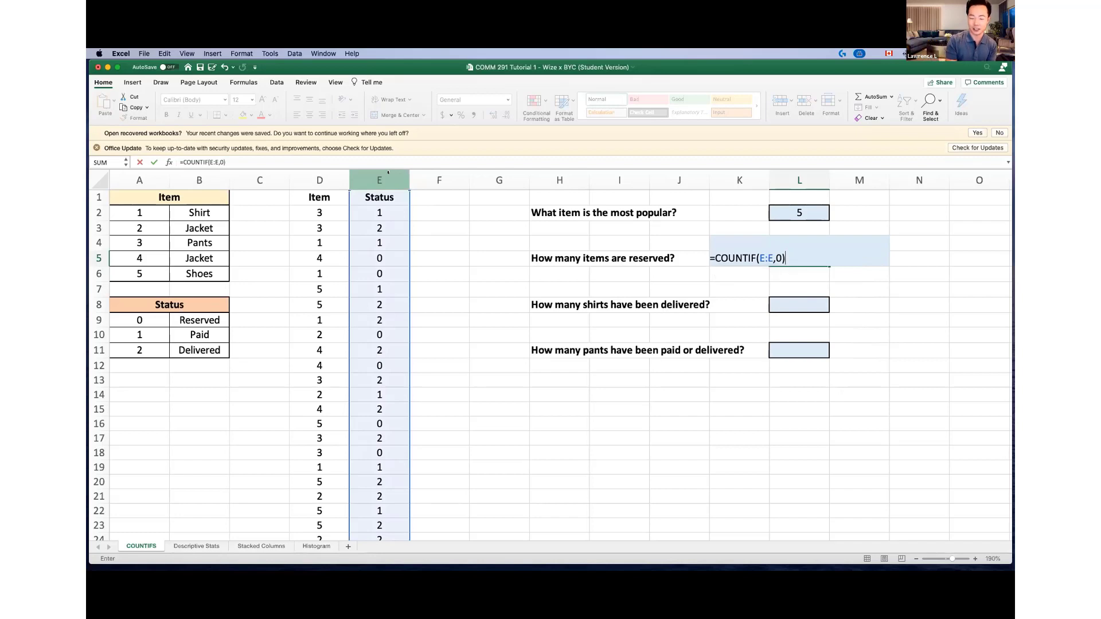
pyautogui.press('Return')
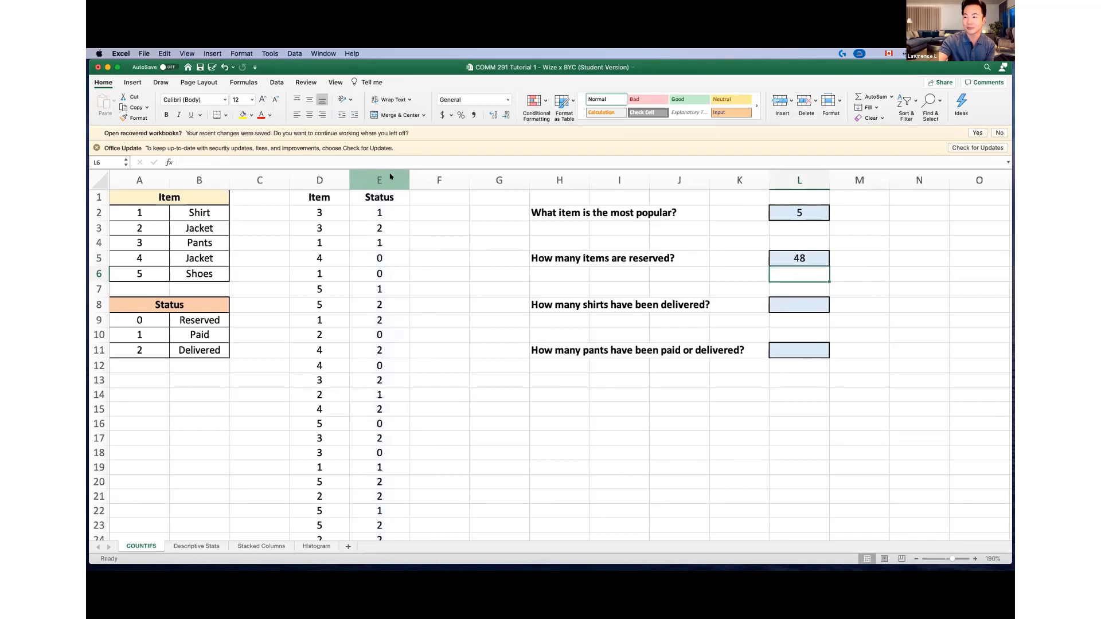
# Enter =COUNT(E:E) in F2 to count all records in the Status column
pyautogui.click(436, 210)
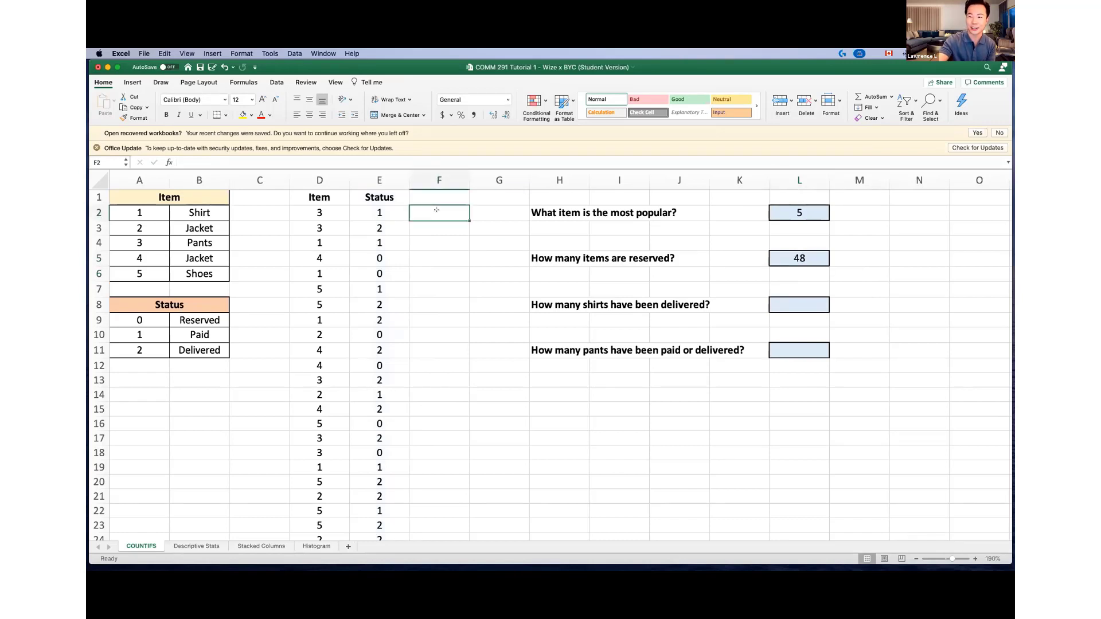
pyautogui.write('=COUNT(')
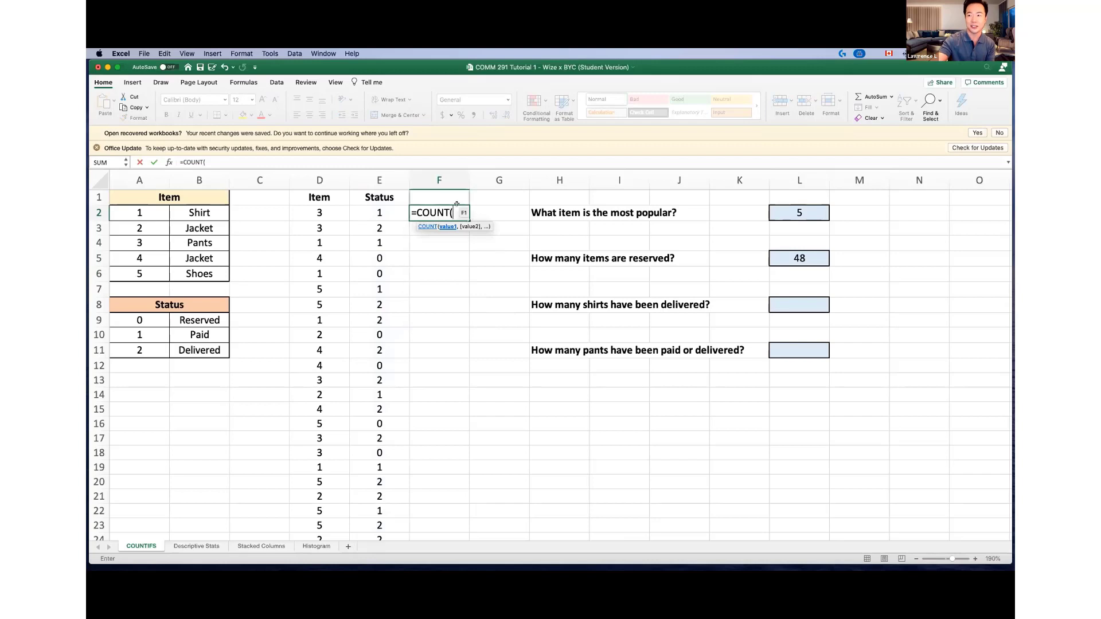
pyautogui.click(381, 179)
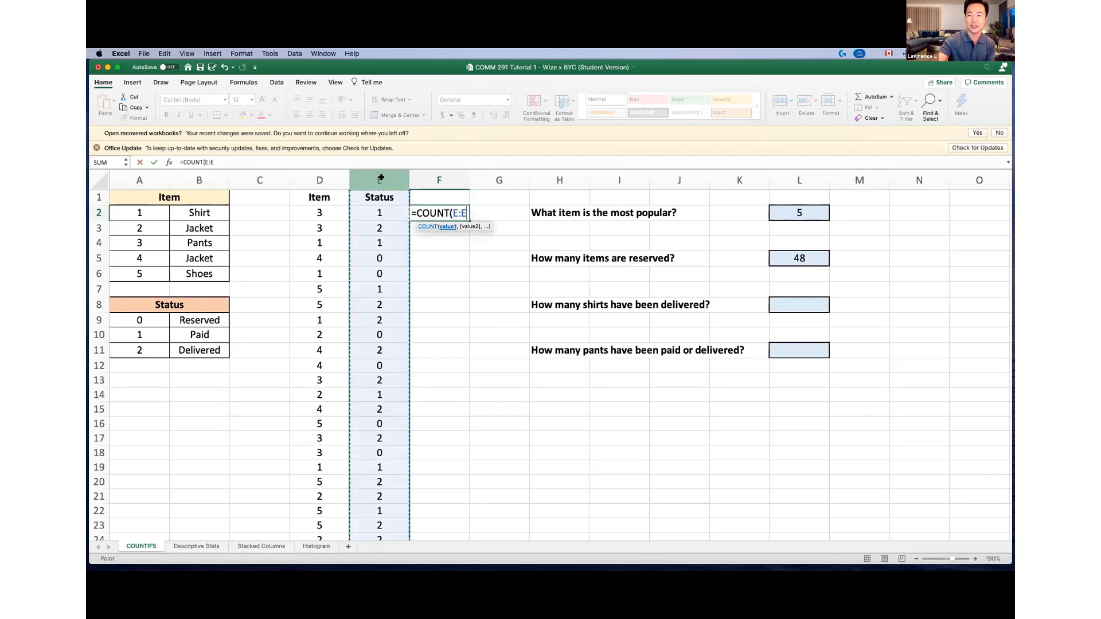
pyautogui.press('Return')
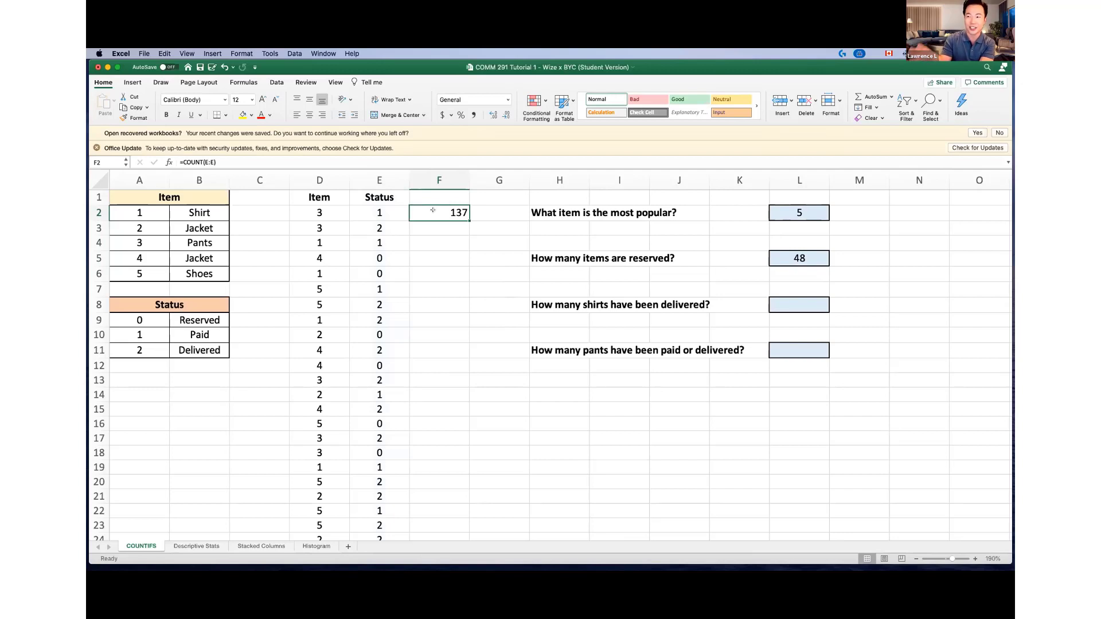
# Review the COUNTIF formula in the reserved-items answer cell L5, leaving it as entered
pyautogui.click(806, 251)
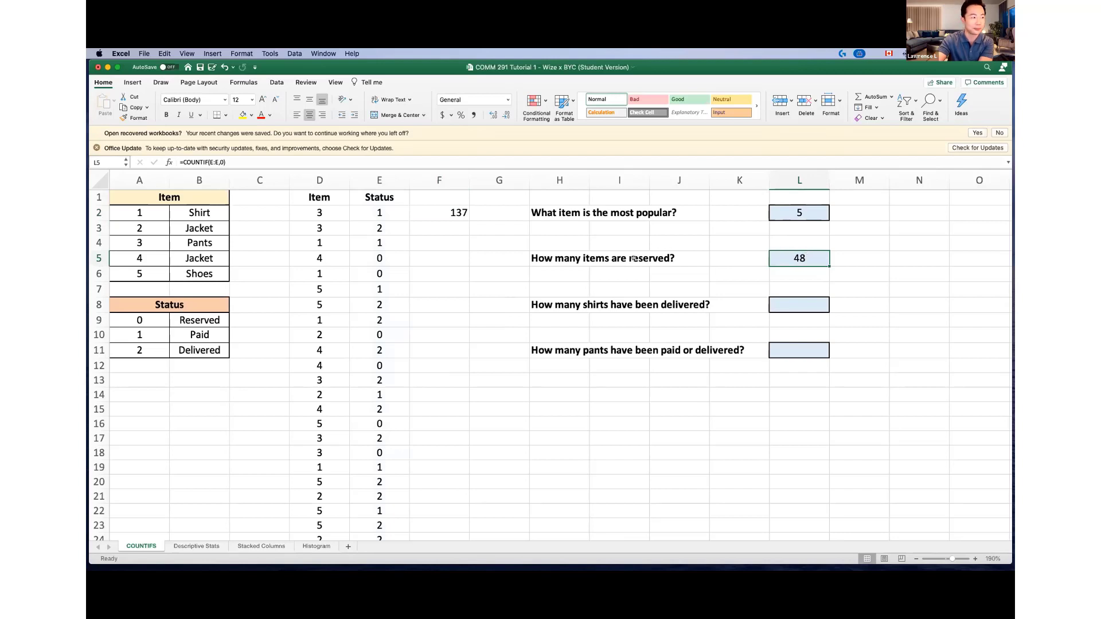
pyautogui.doubleClick(788, 252)
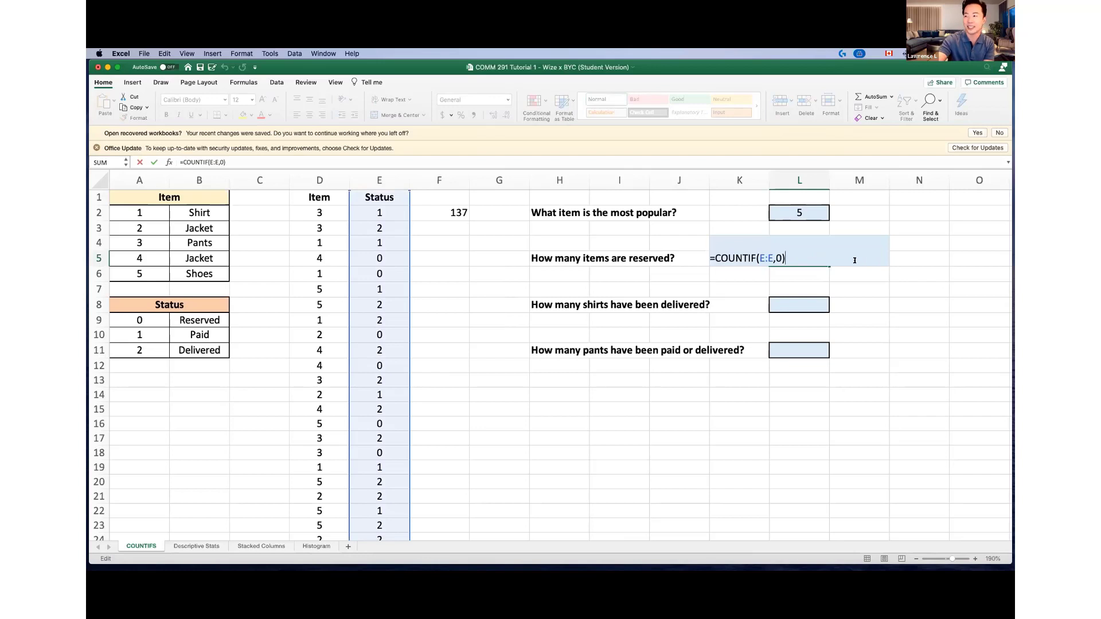
pyautogui.press('Return')
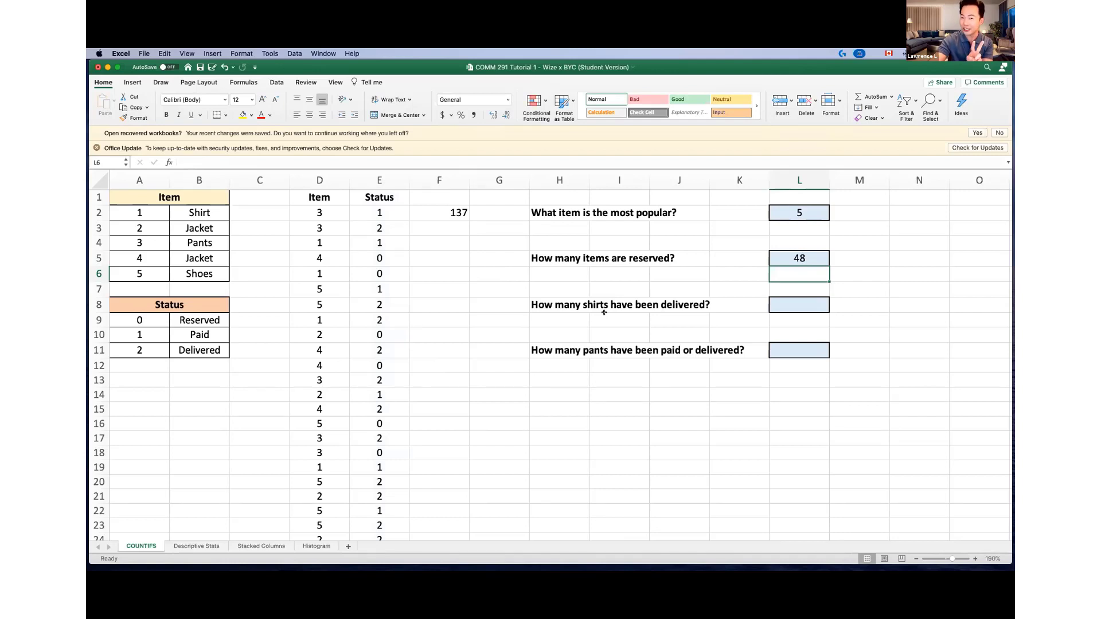
# Enter =COUNTIFS(D:D,1,E:E,2) in L8 to count the shirts that have been delivered
pyautogui.click(803, 304)
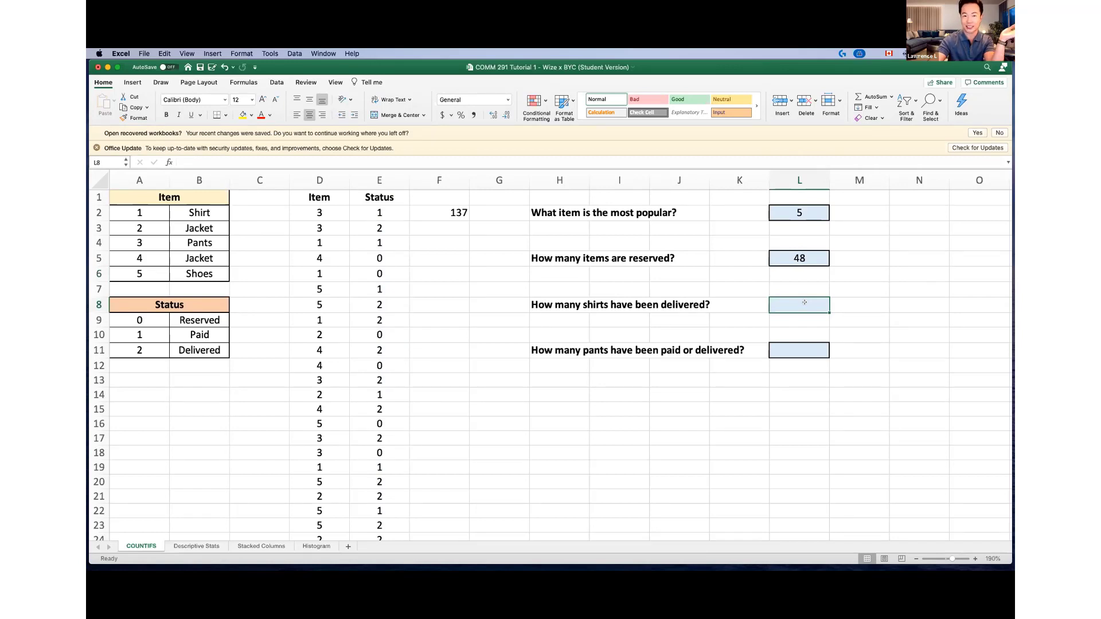
pyautogui.write('=')
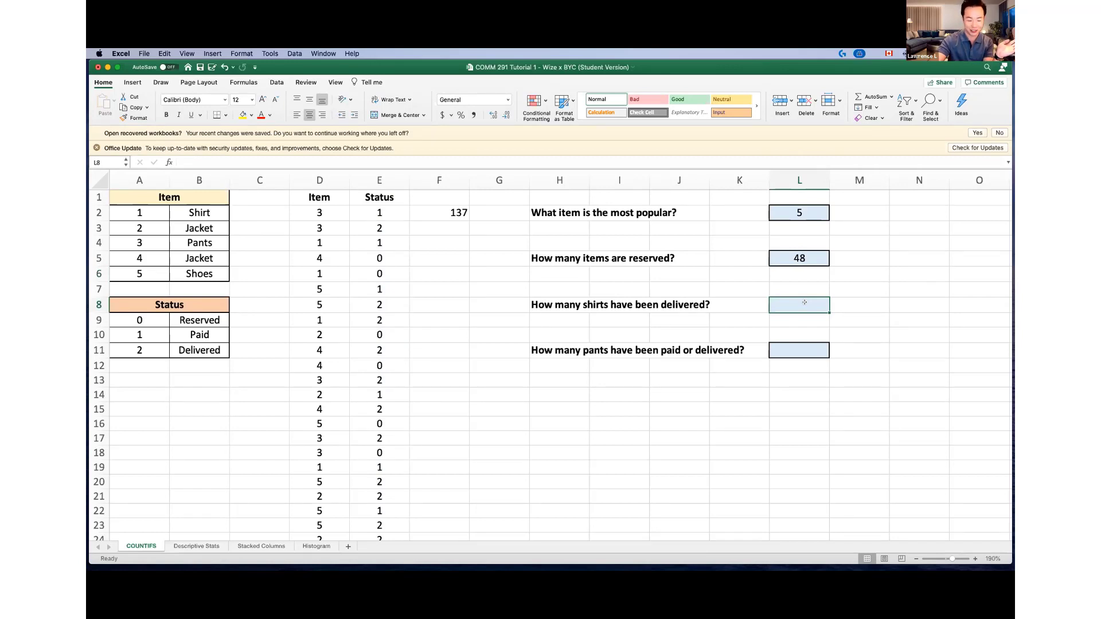
pyautogui.write('CO')
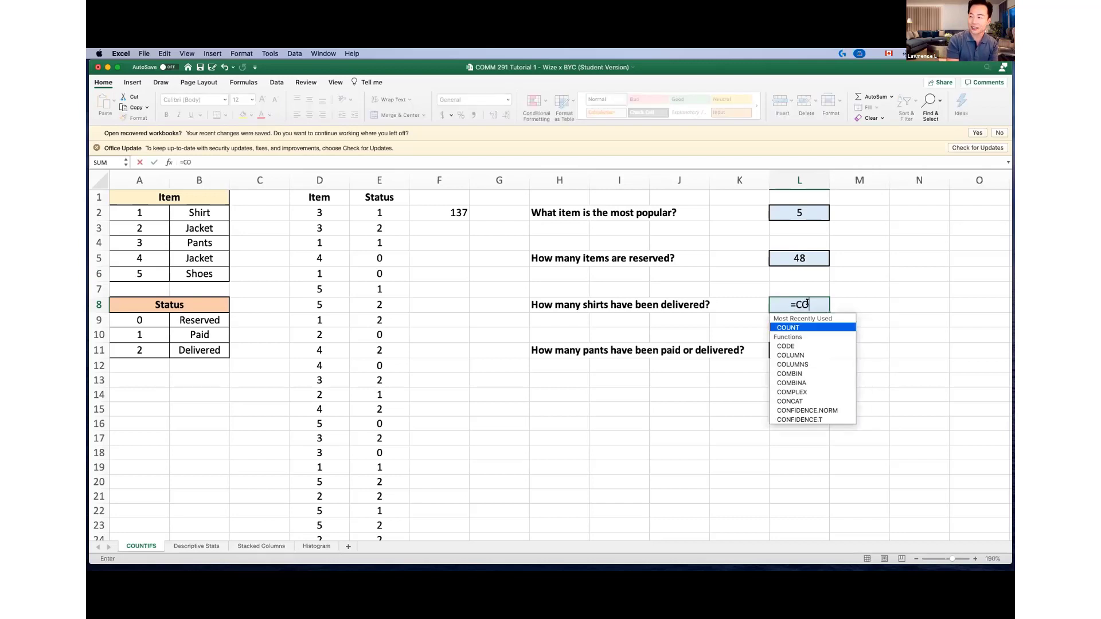
pyautogui.write('UNTIFS')
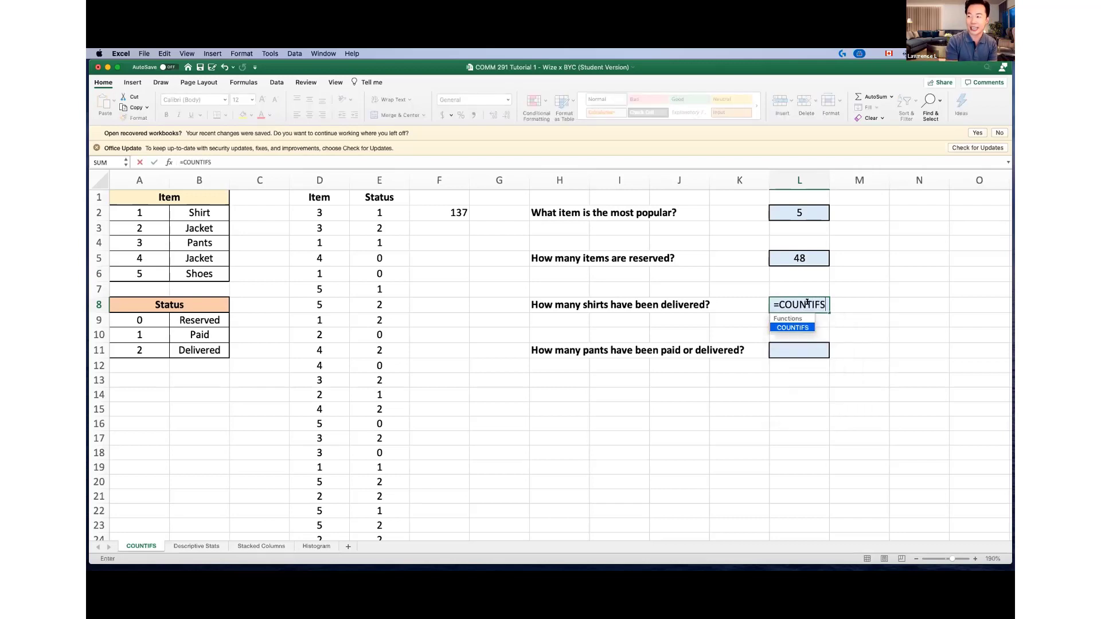
pyautogui.write('(')
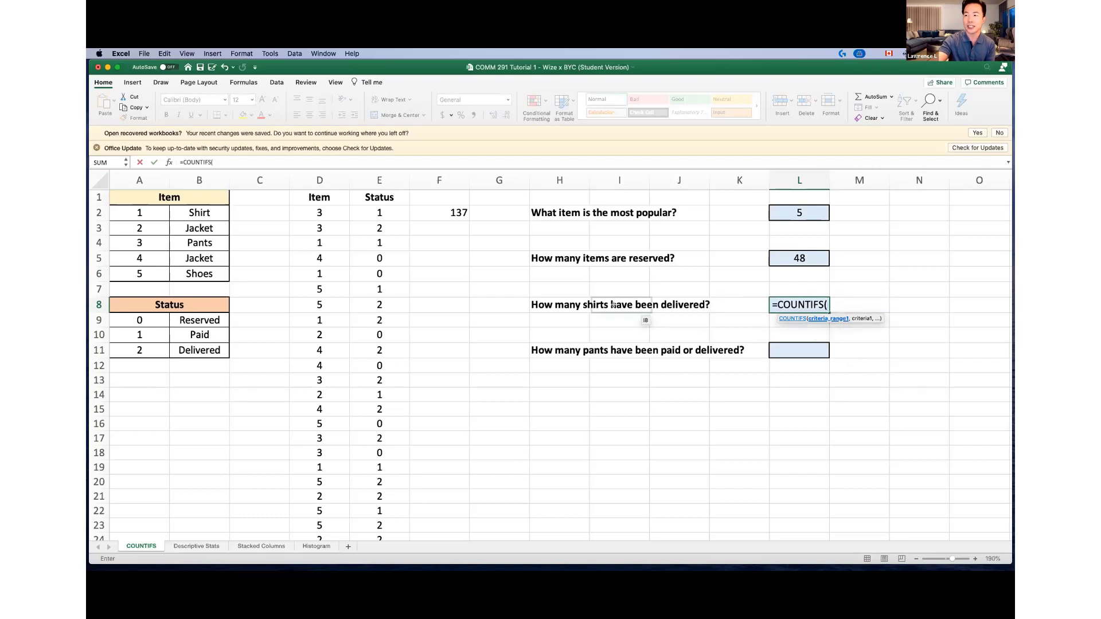
pyautogui.click(311, 174)
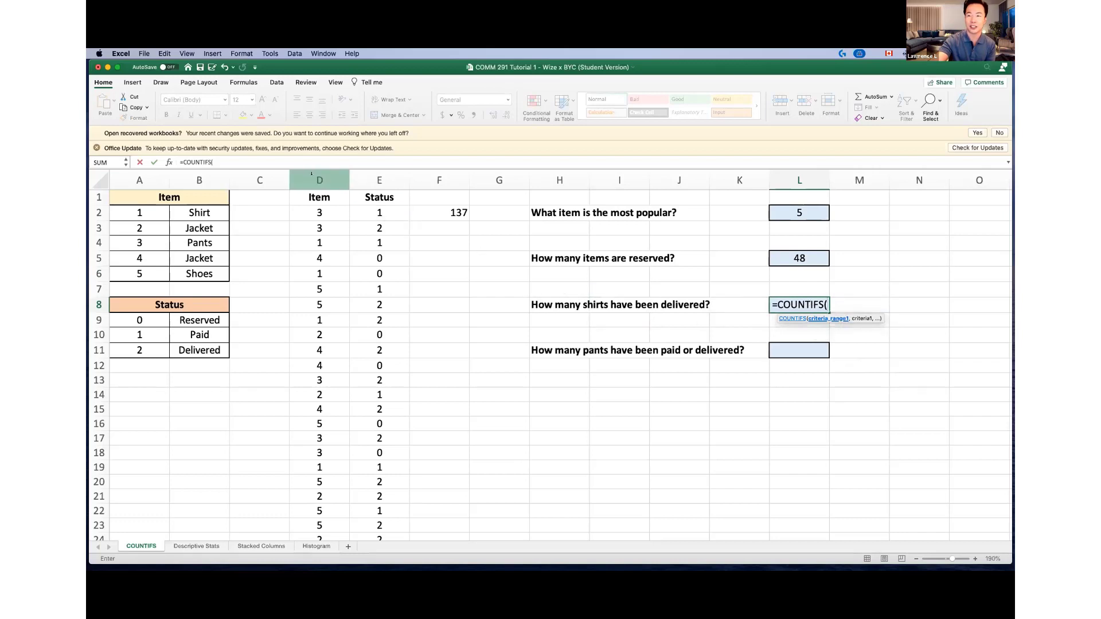
pyautogui.write(',')
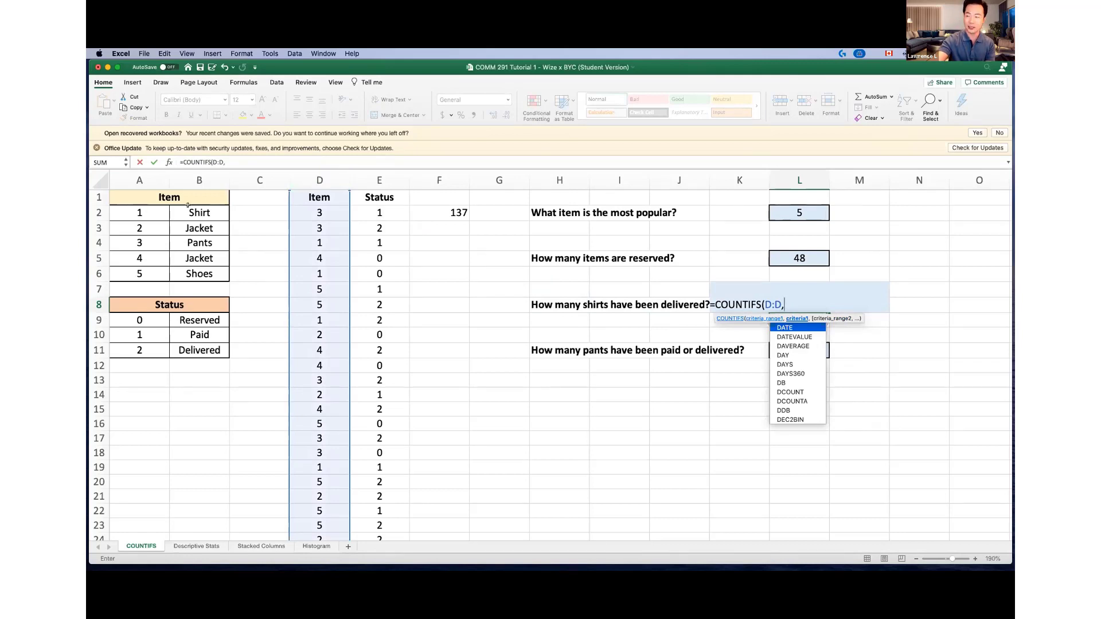
pyautogui.write('1,')
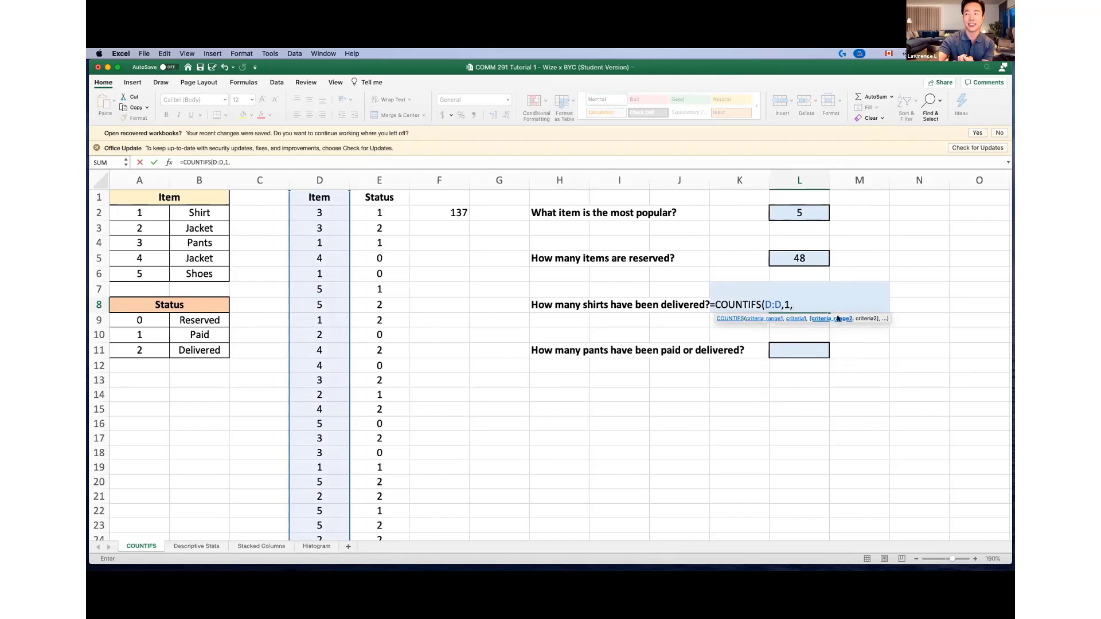
pyautogui.click(386, 178)
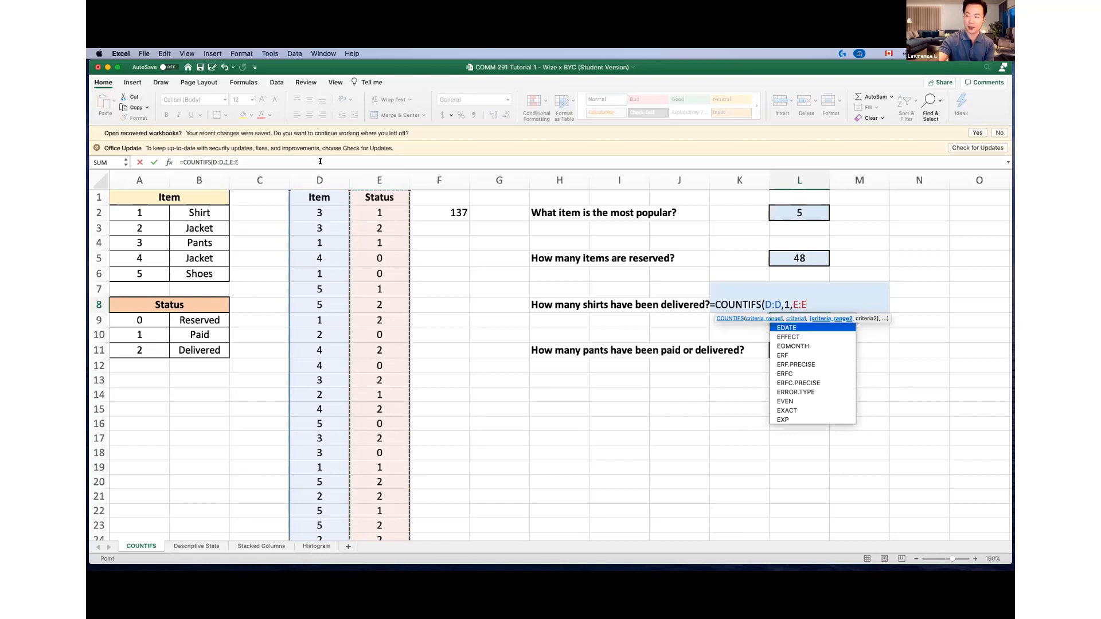
pyautogui.write(',2')
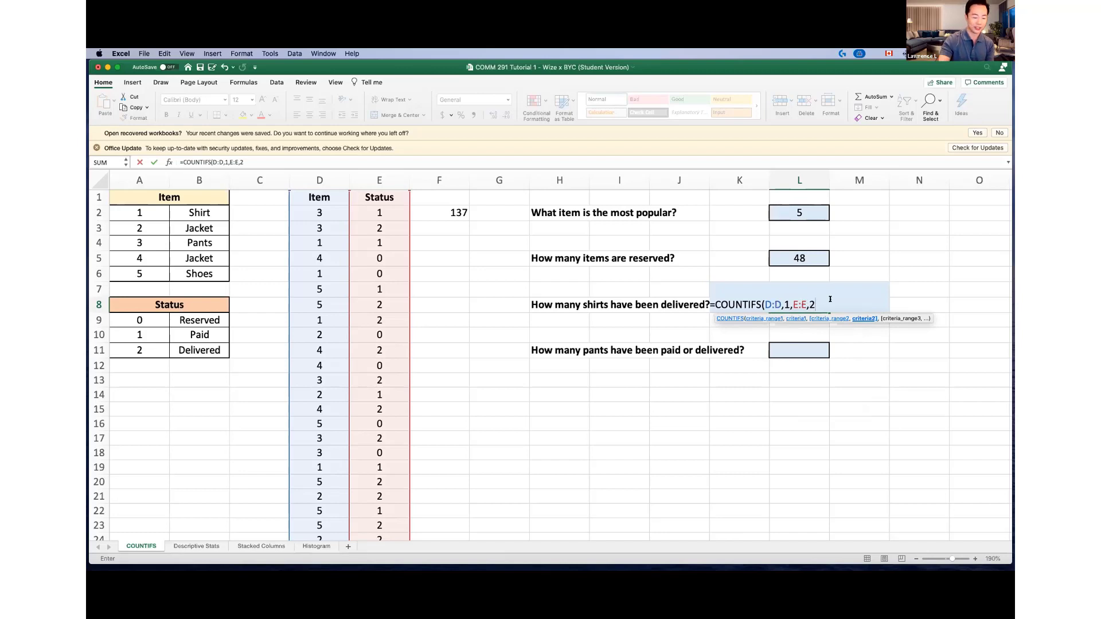
pyautogui.write(')')
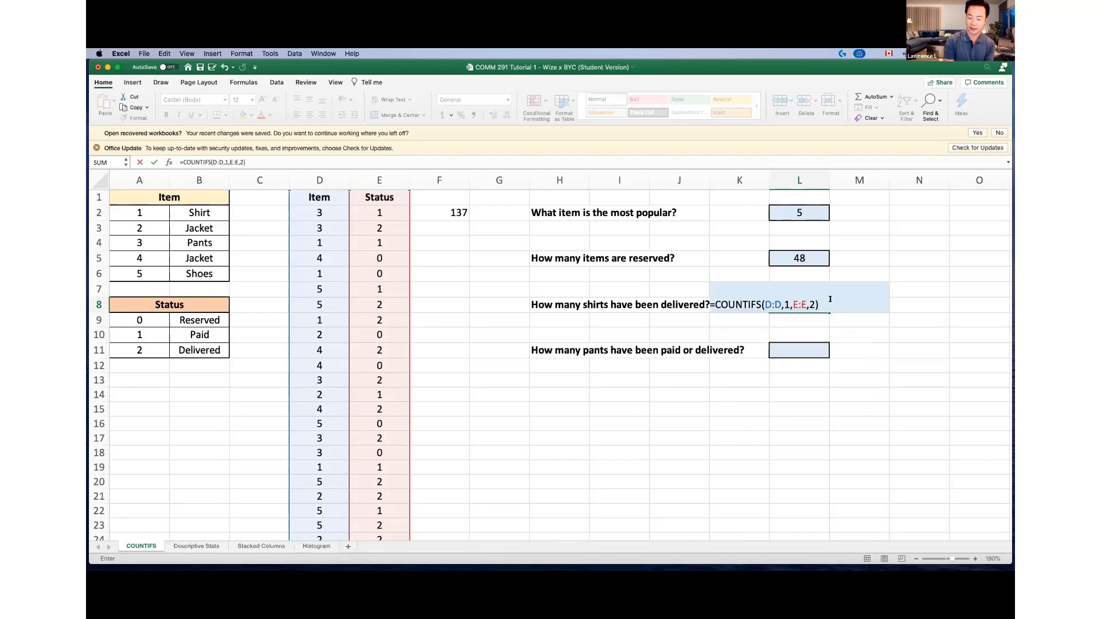
pyautogui.press('Return')
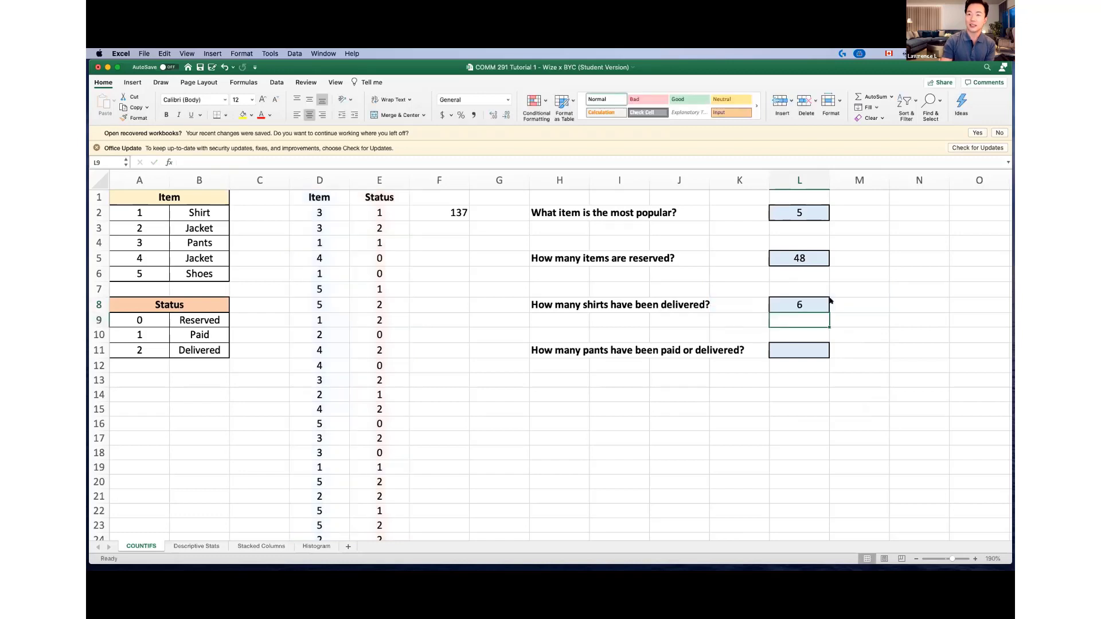
# Review the COUNTIFS formula in the delivered-shirts answer cell L8, leaving it as entered
pyautogui.click(797, 303)
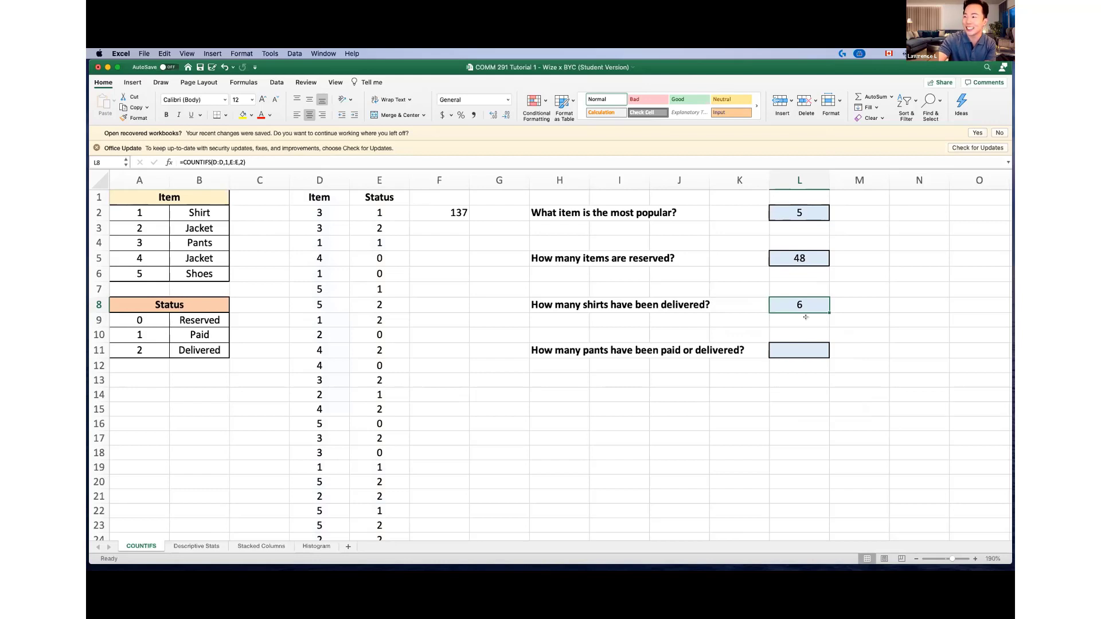
pyautogui.click(799, 349)
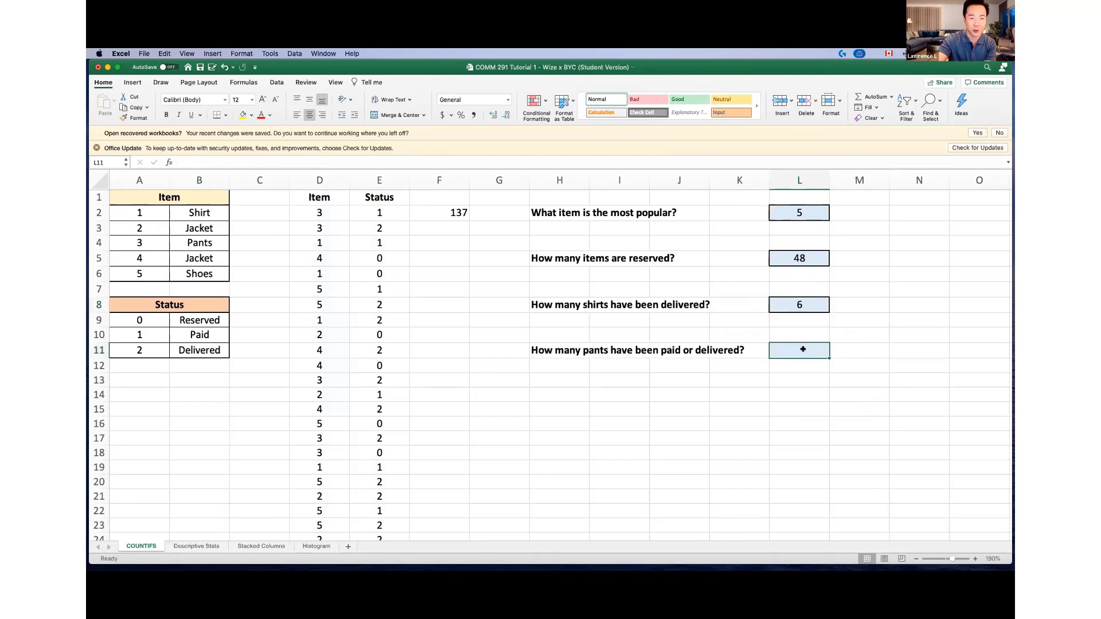
pyautogui.doubleClick(813, 304)
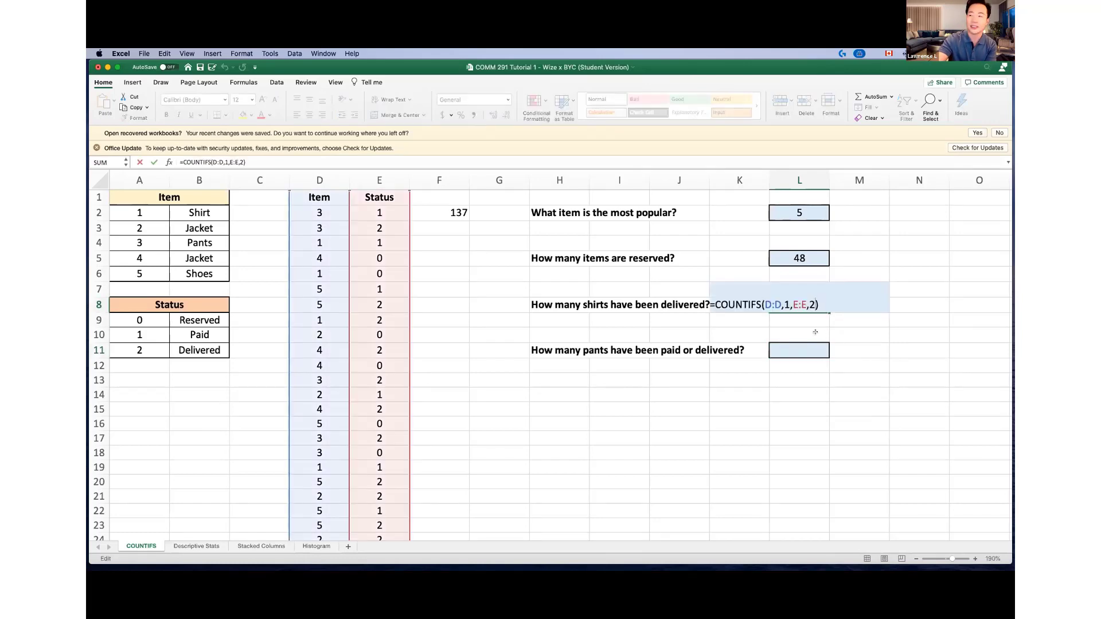
pyautogui.press('Return')
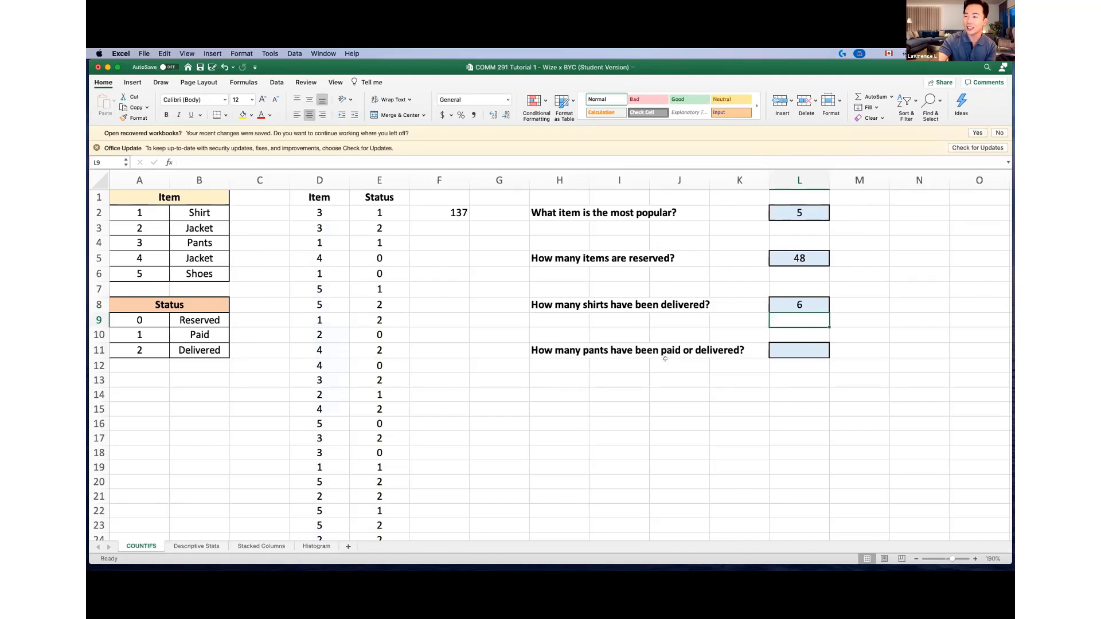
# Add a note below the pants question with COMM 290 in J13 and "or" = addition rule (+) in J14
pyautogui.click(665, 376)
pyautogui.write('COM')
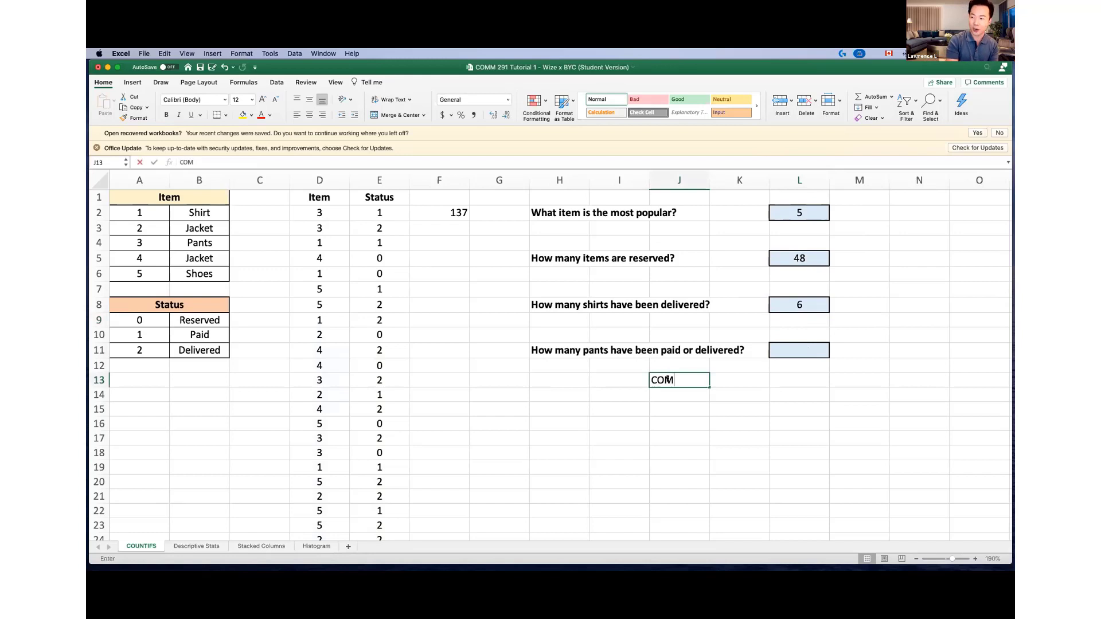
pyautogui.write('M 290')
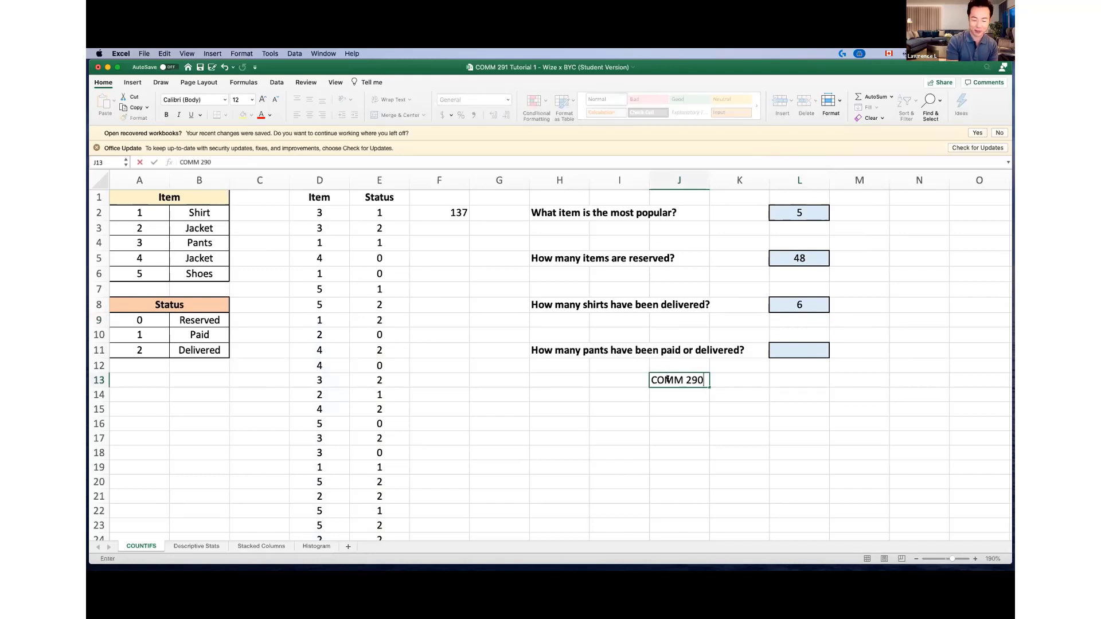
pyautogui.press('Return')
pyautogui.write('OR =')
pyautogui.press('BackSpace')
pyautogui.press('BackSpace')
pyautogui.press('BackSpace')
pyautogui.press('BackSpace')
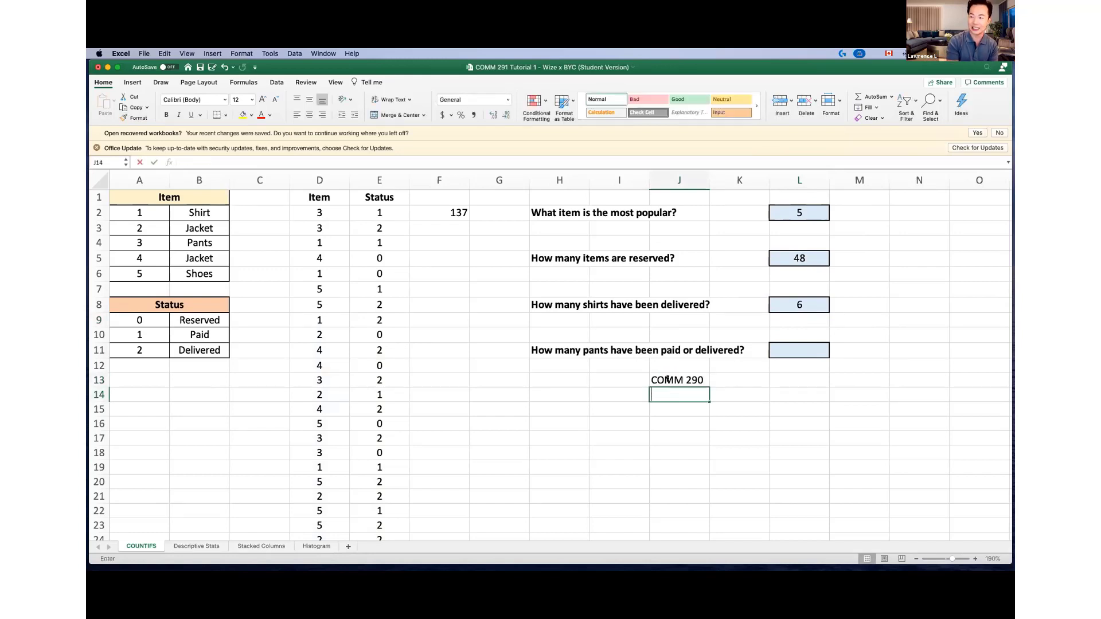
pyautogui.write('"or" =')
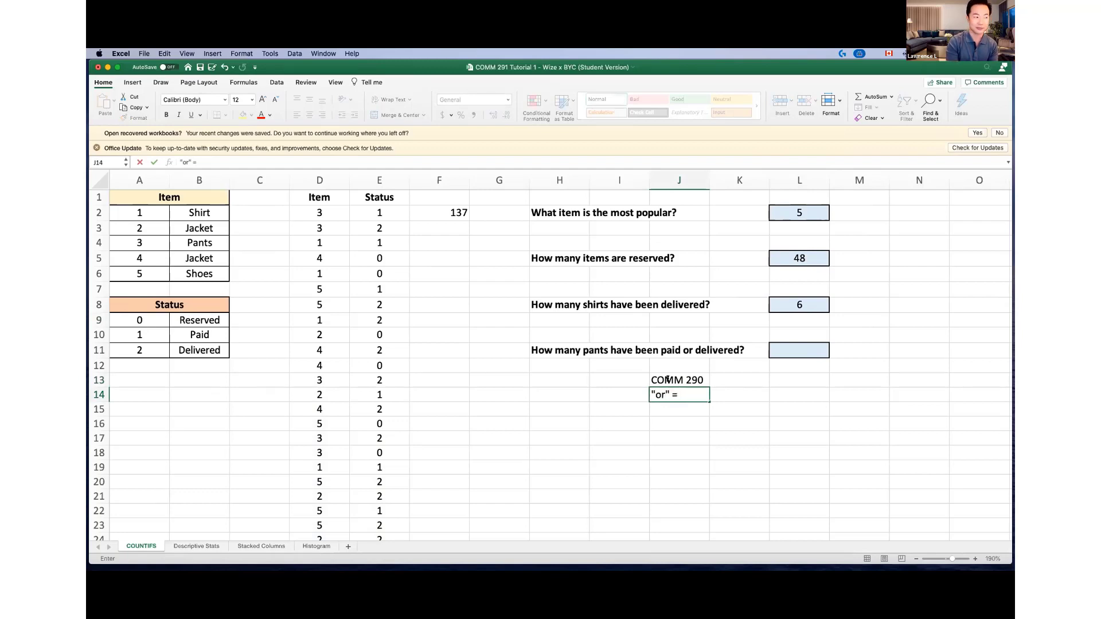
pyautogui.write(' addition')
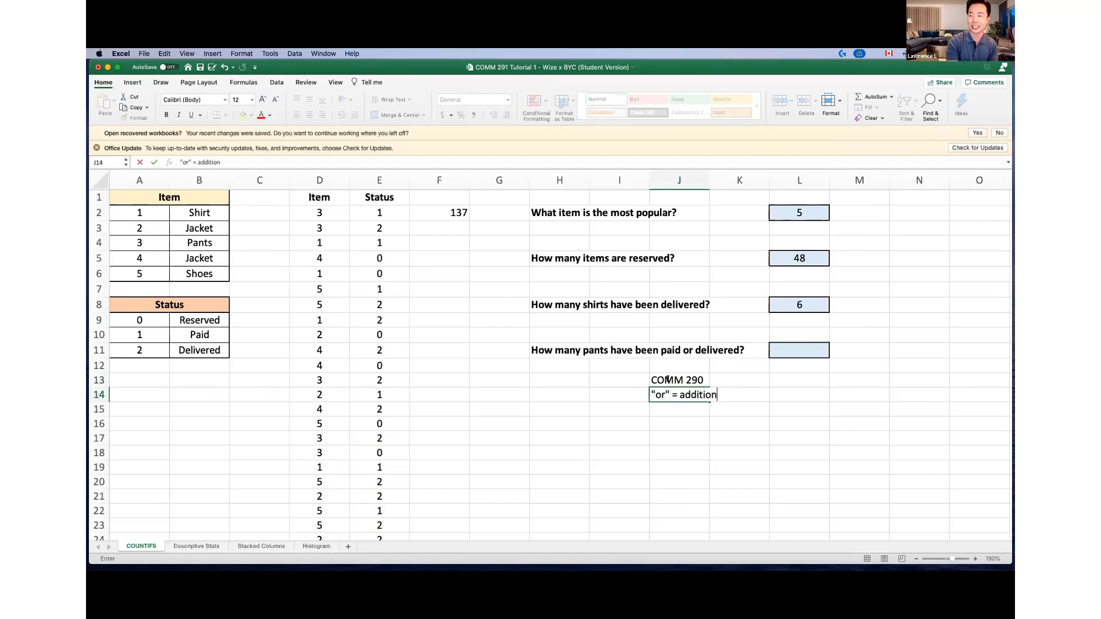
pyautogui.write(' rule (+')
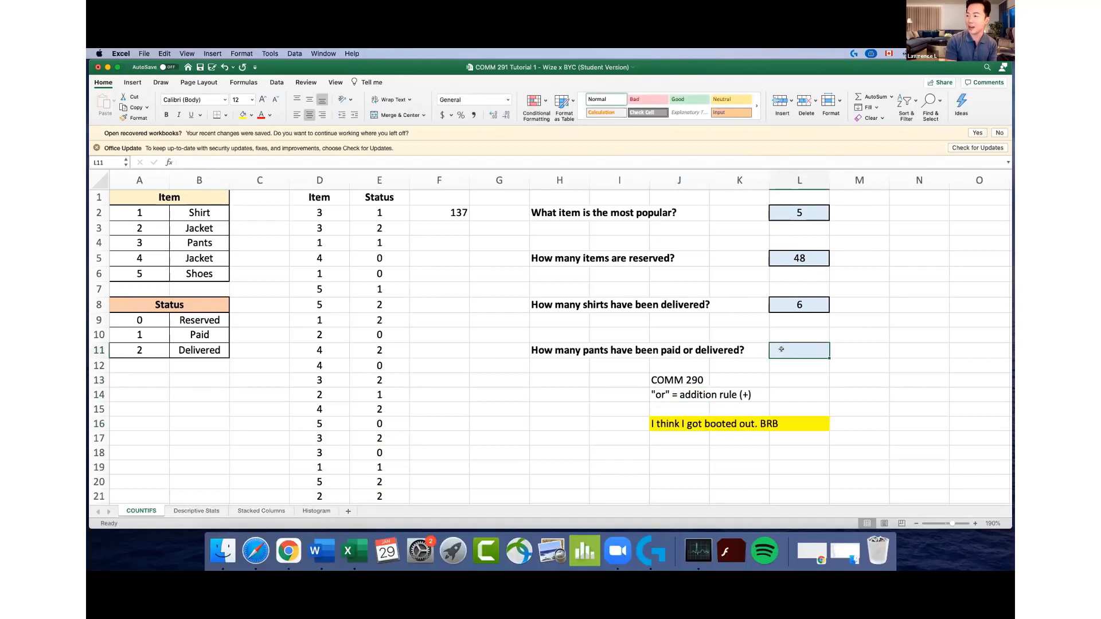
# Begin a COUNTIFS formula in the pants answer cell L11 with Item column D:D and criterion 3 for pants
pyautogui.write('=')
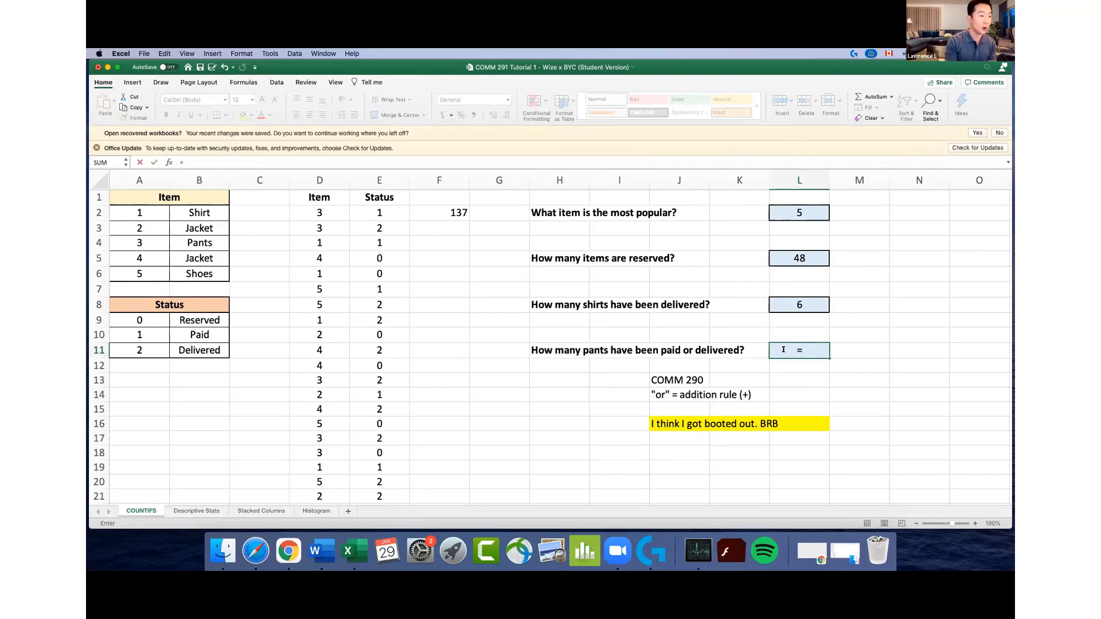
pyautogui.write('CO')
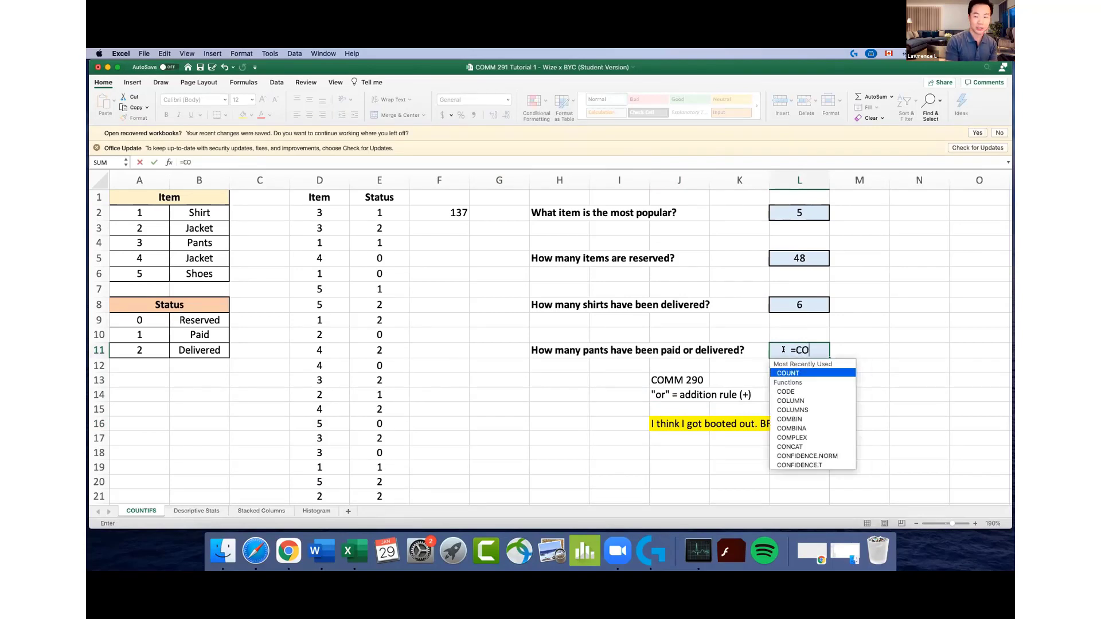
pyautogui.write('UNTIFS(')
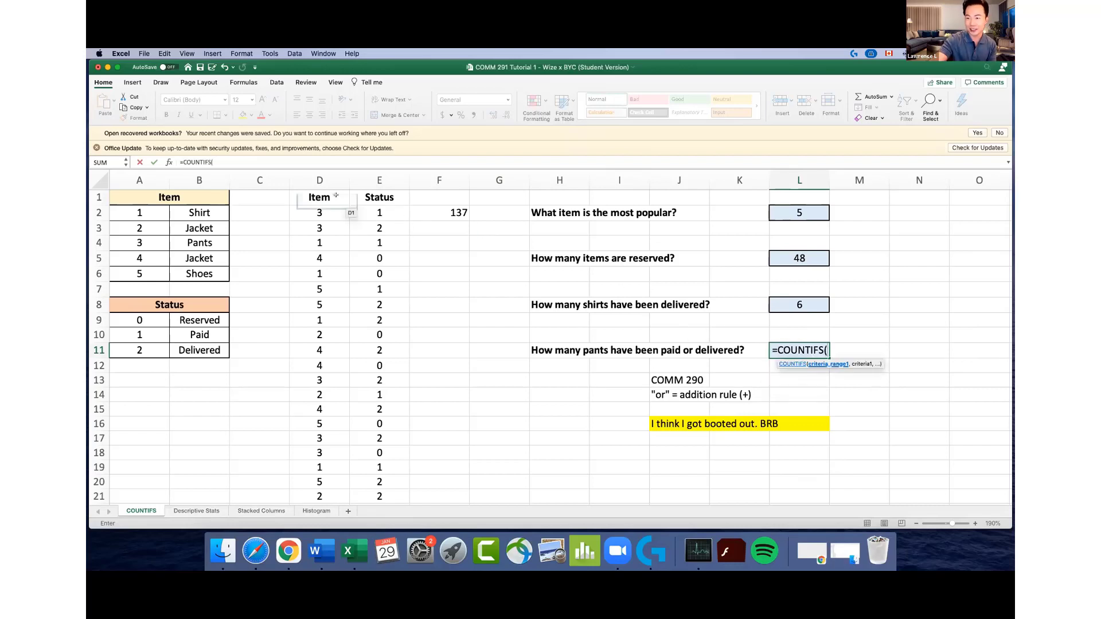
pyautogui.click(319, 180)
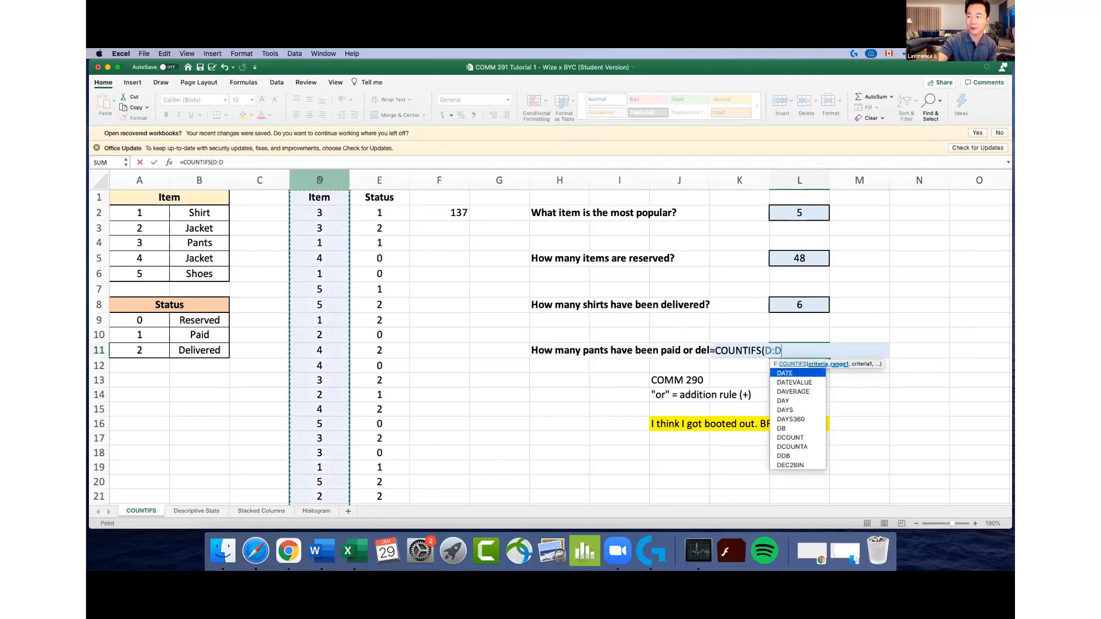
pyautogui.write(',')
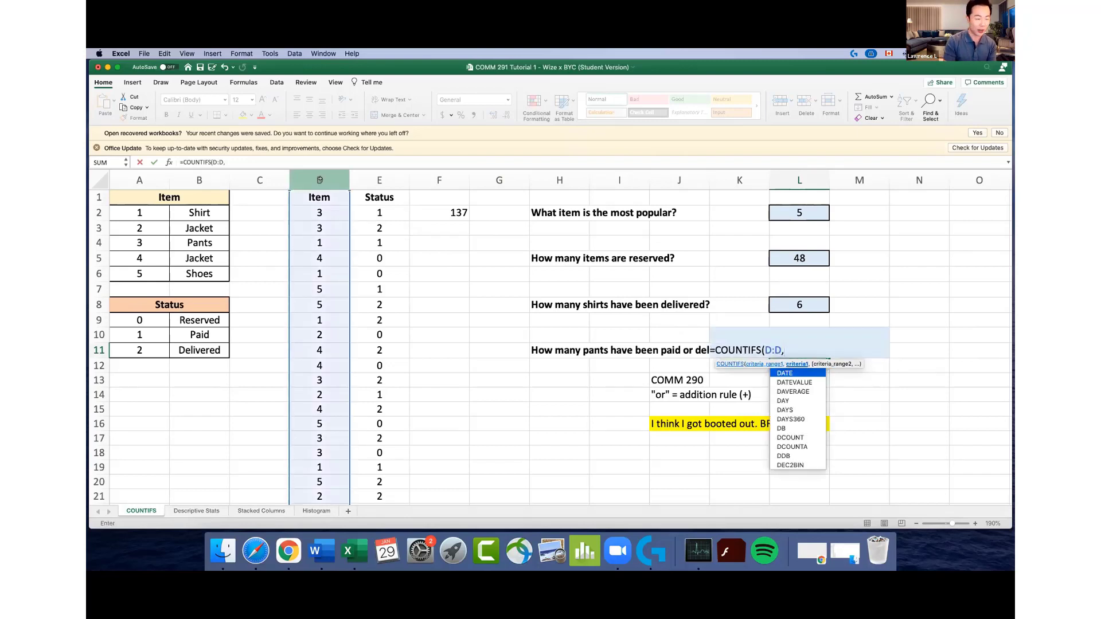
pyautogui.write('1')
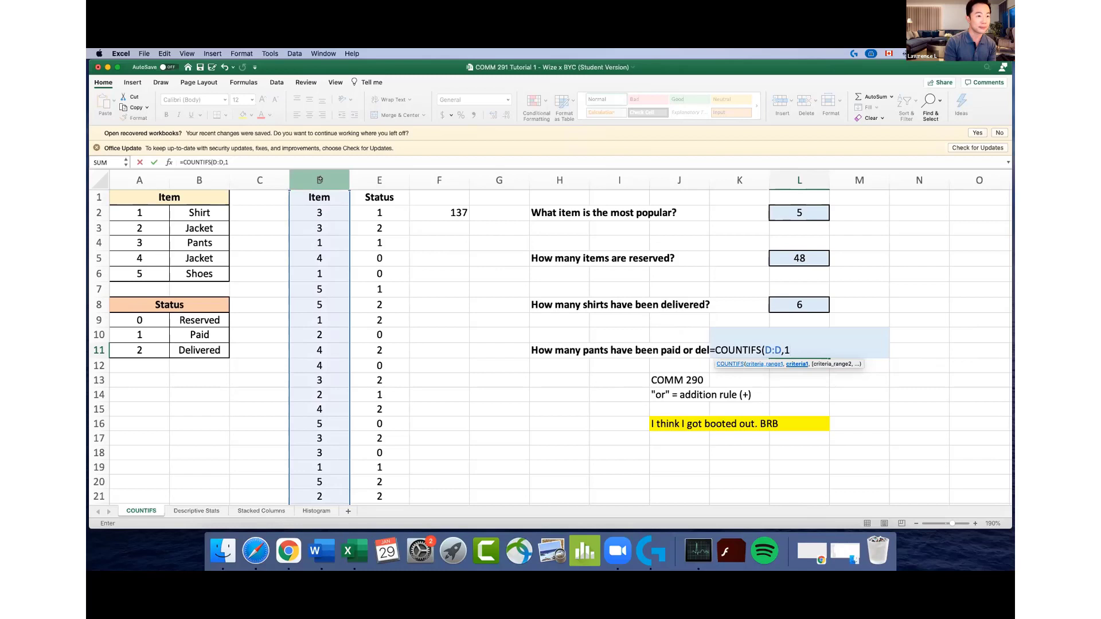
pyautogui.press('BackSpace')
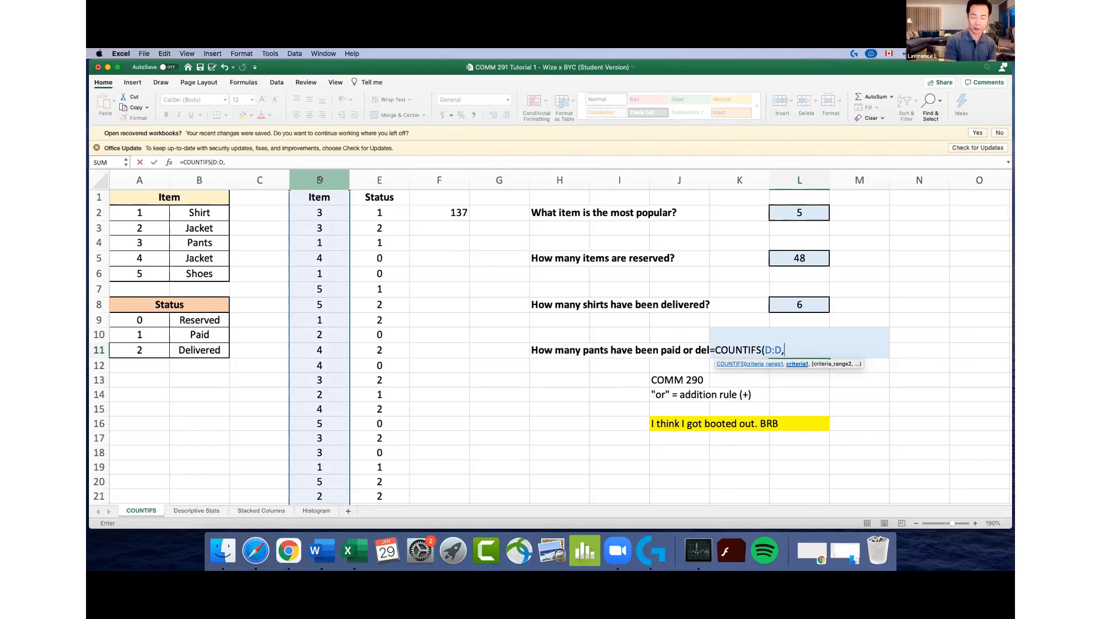
pyautogui.write('3')
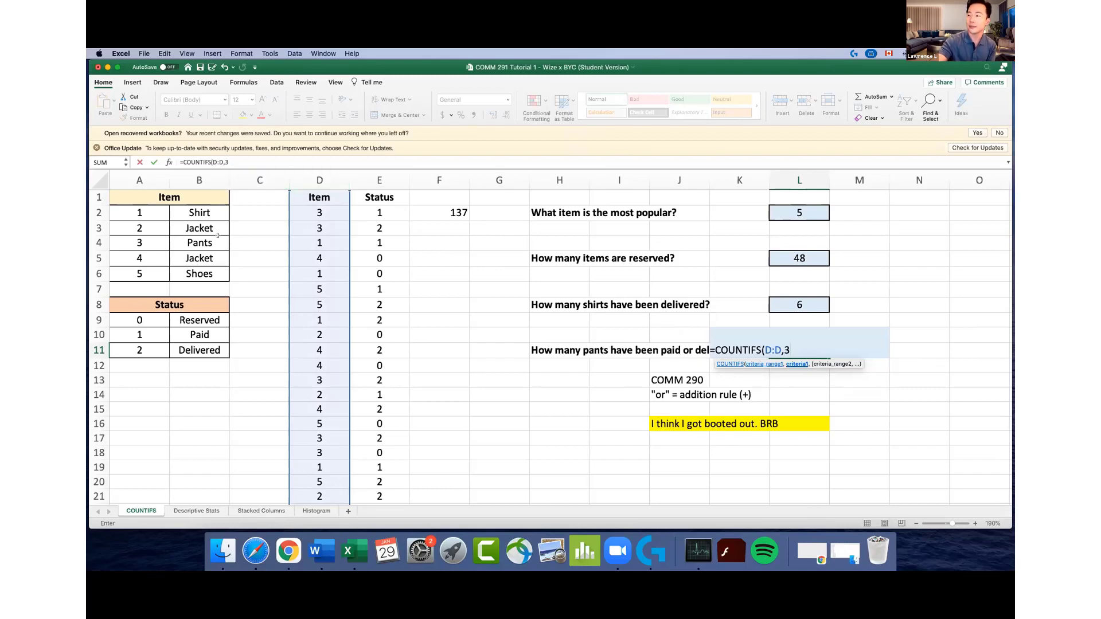
pyautogui.write(',')
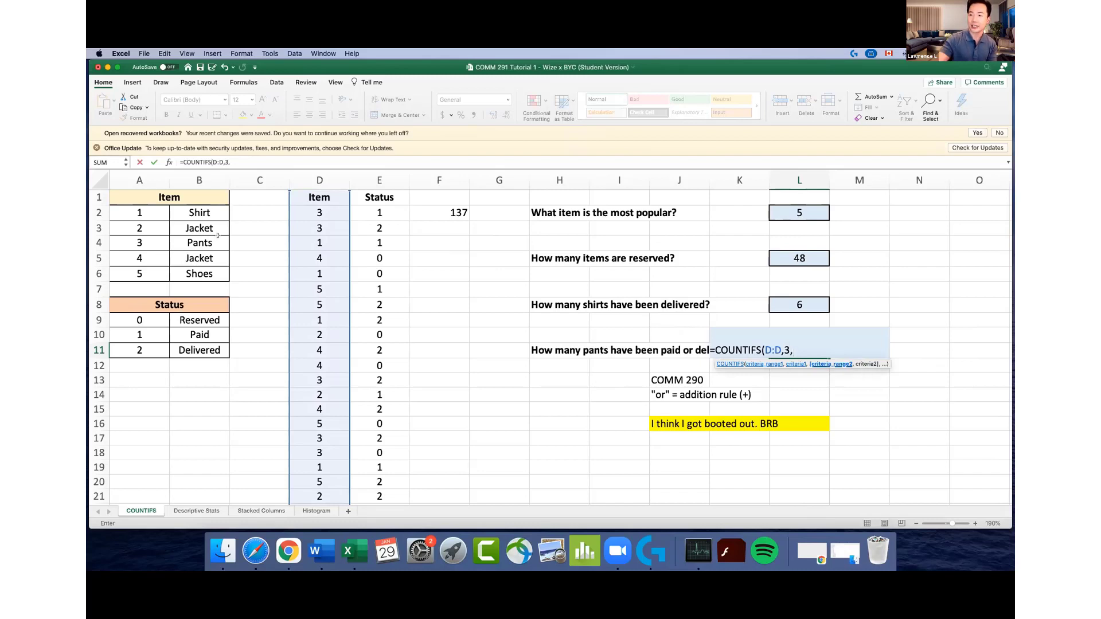
# Complete the L11 formula with Status column E:E and criterion ">=1", giving =COUNTIFS(D:D,3,E:E,">=1")
pyautogui.click(387, 180)
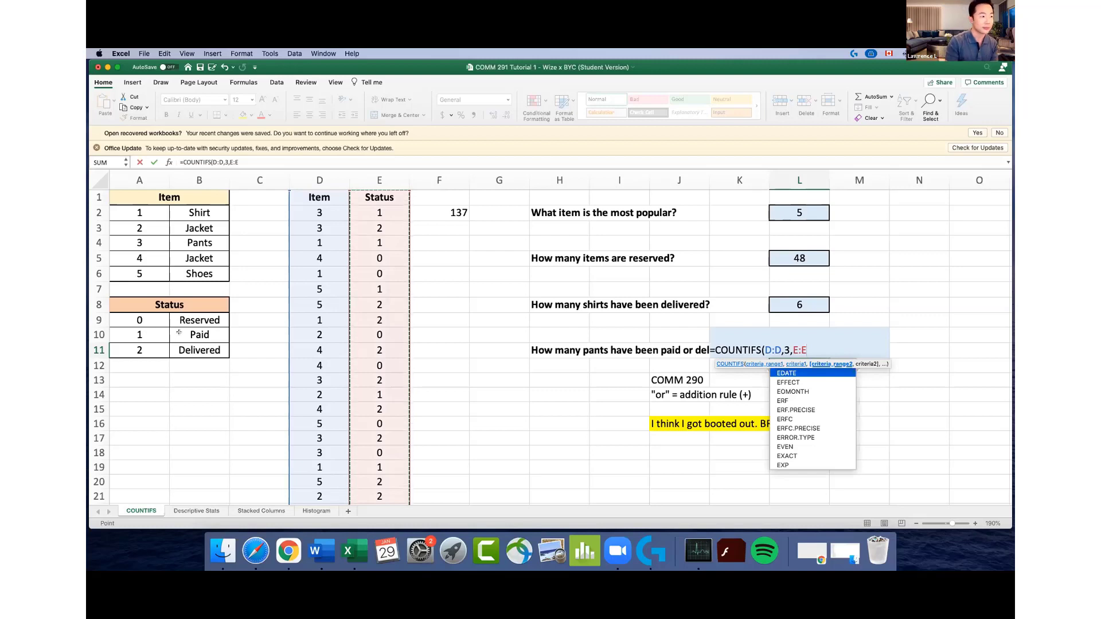
pyautogui.write(',')
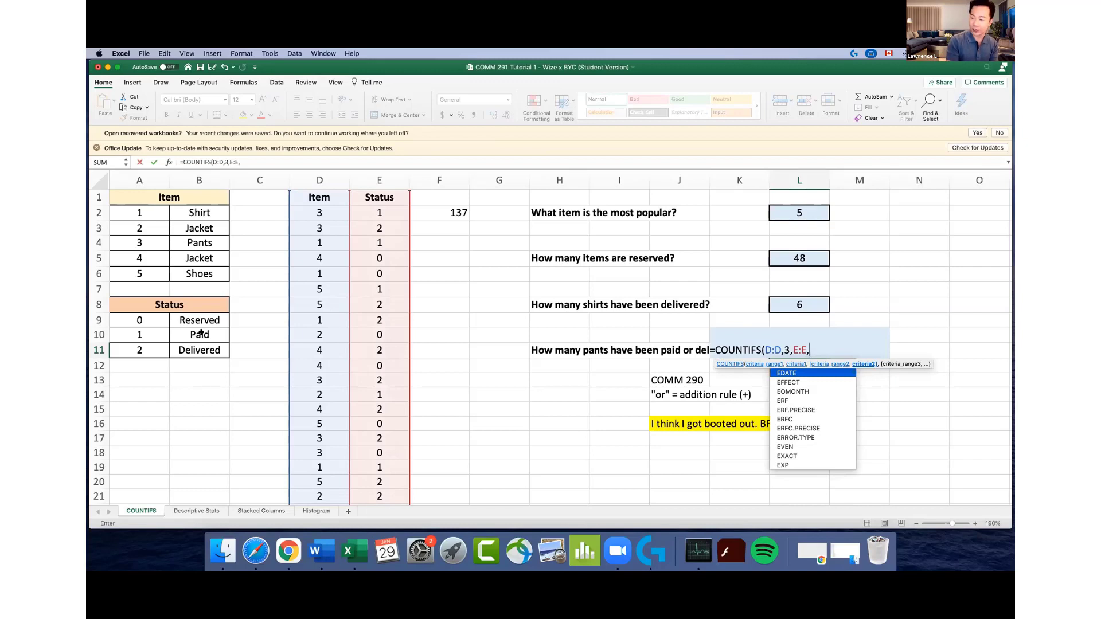
pyautogui.write('>=1')
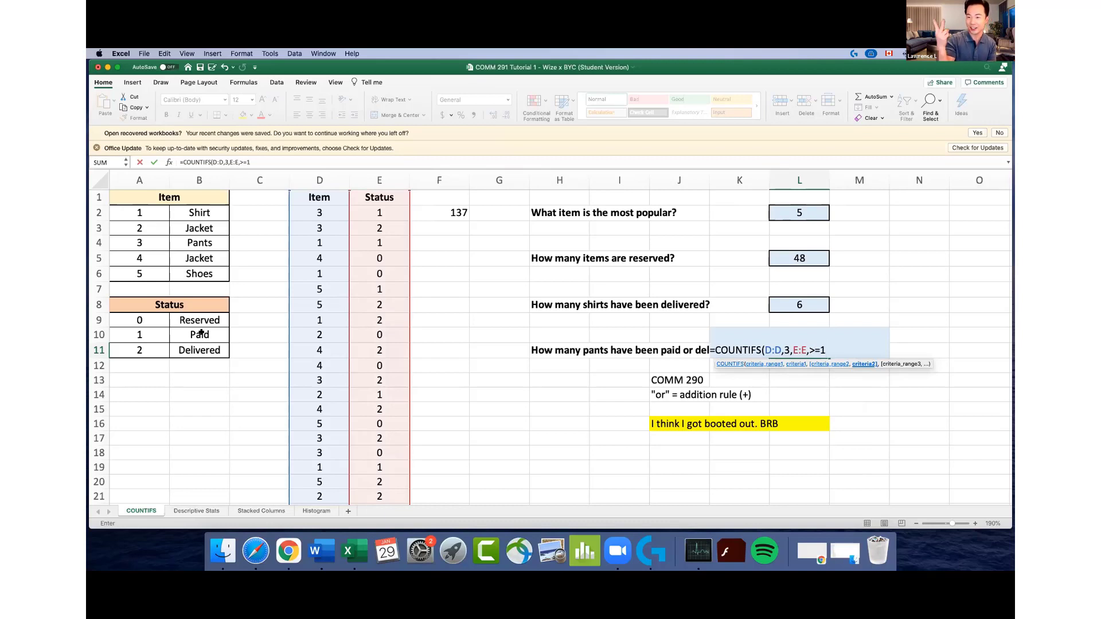
pyautogui.write(')')
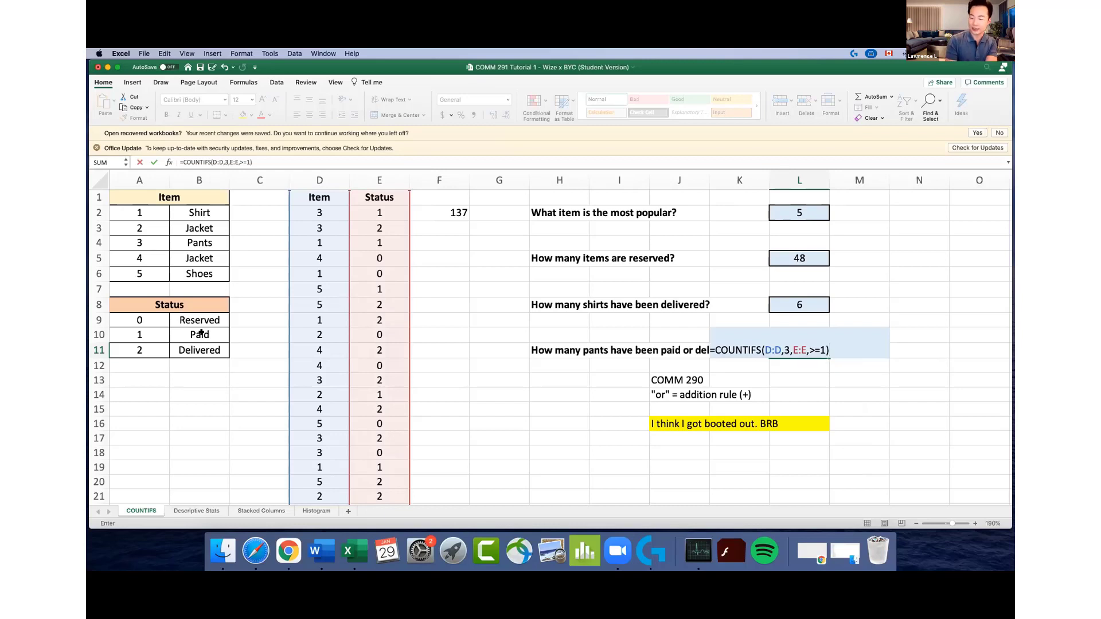
pyautogui.press('BackSpace')
pyautogui.press('BackSpace')
pyautogui.press('BackSpace')
pyautogui.press('BackSpace')
pyautogui.write('"')
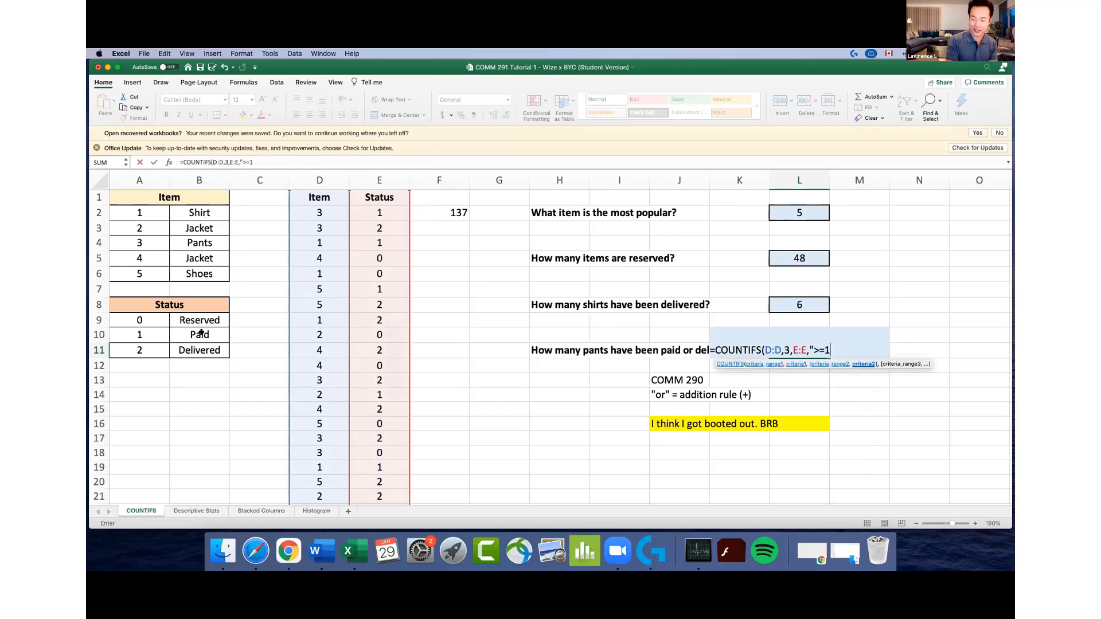
pyautogui.write('>=1")')
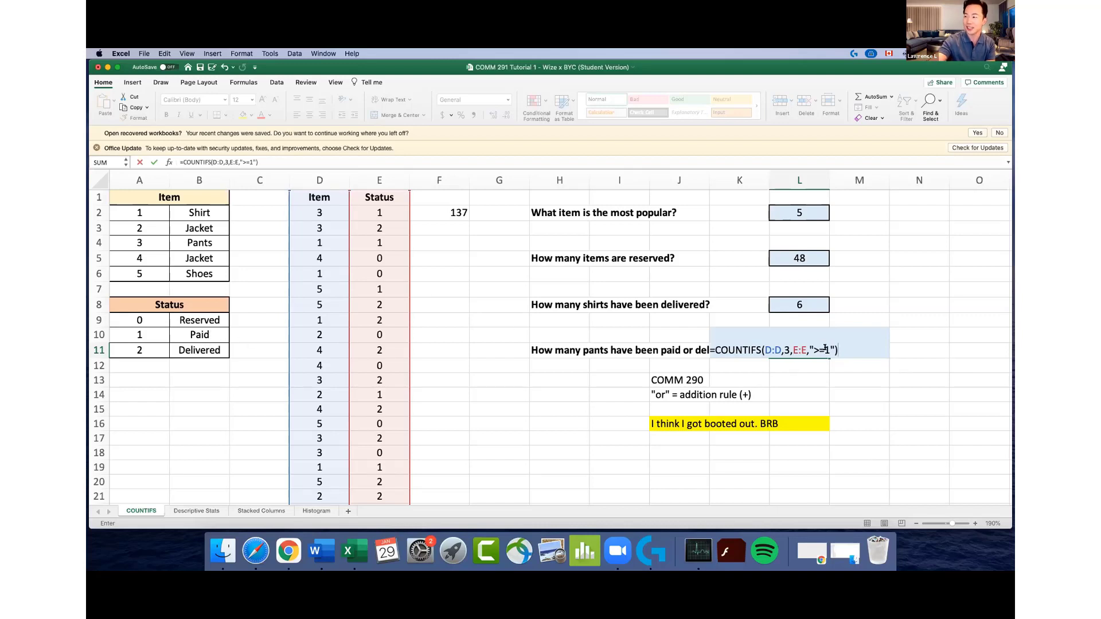
pyautogui.press('Return')
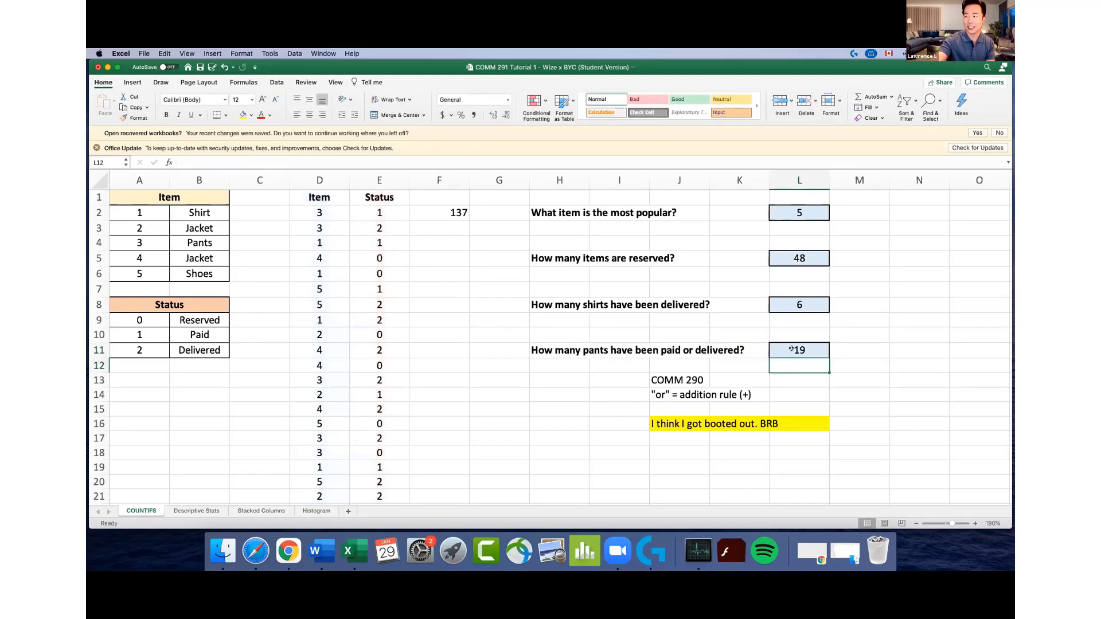
# Review the COUNTIFS formula in the pants answer cell L11, leaving it as entered
pyautogui.click(792, 349)
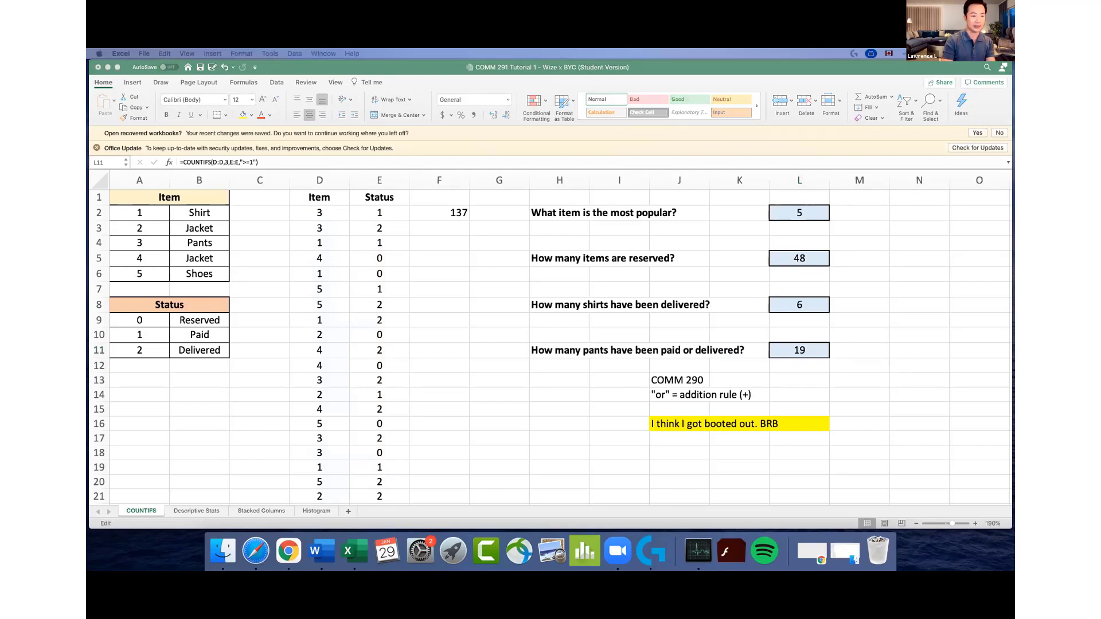
pyautogui.click(825, 383)
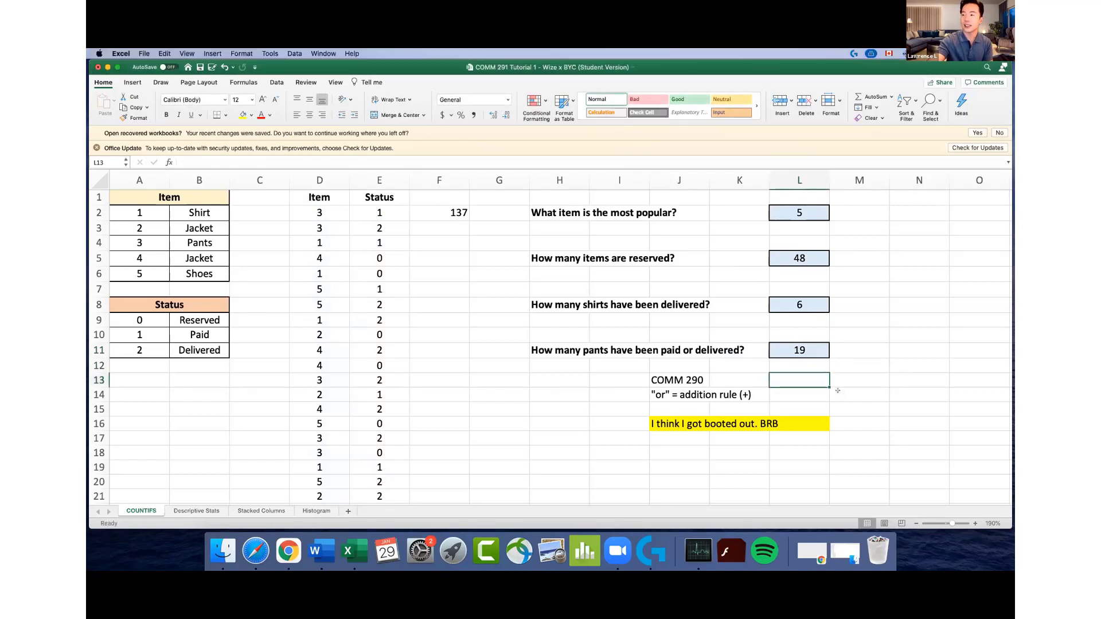
pyautogui.click(789, 390)
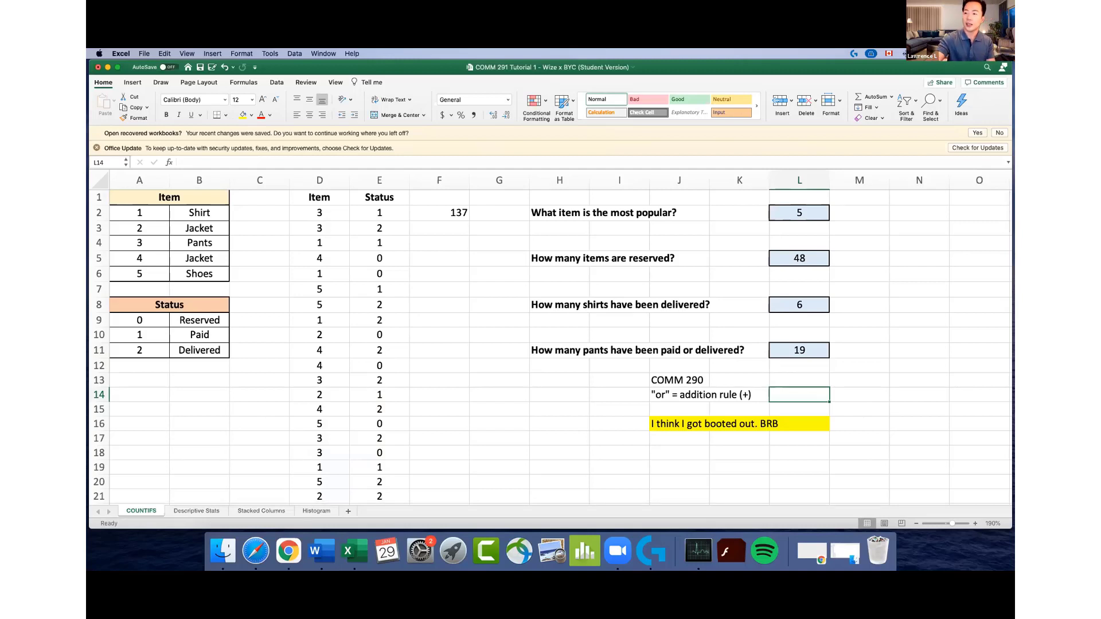
pyautogui.click(193, 466)
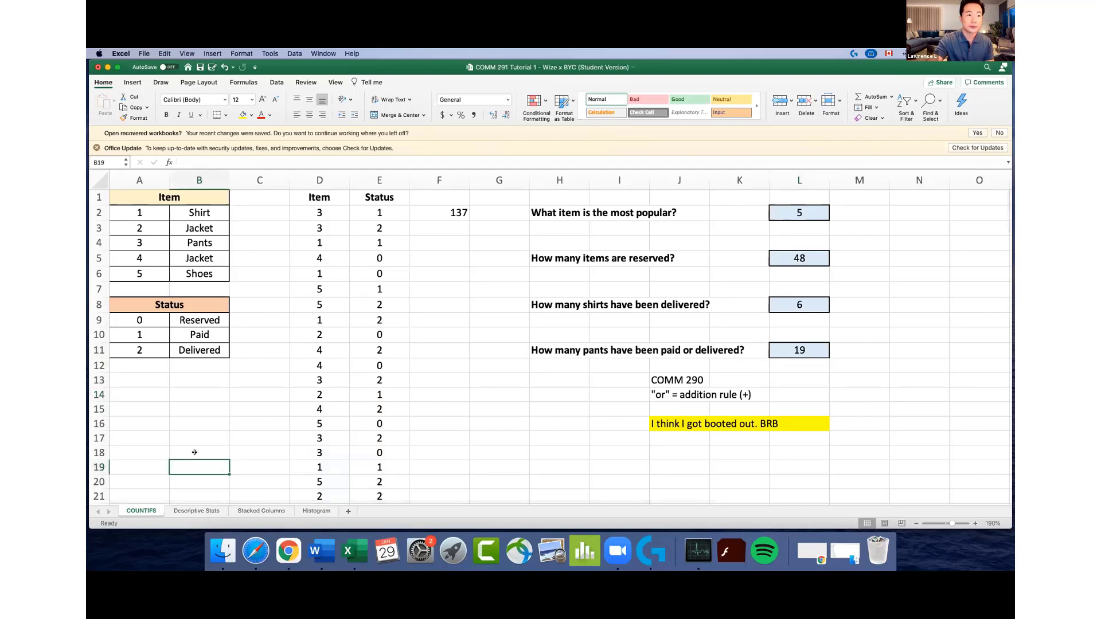
# Open the Descriptive Stats sheet and set its zoom to 150%
pyautogui.click(196, 511)
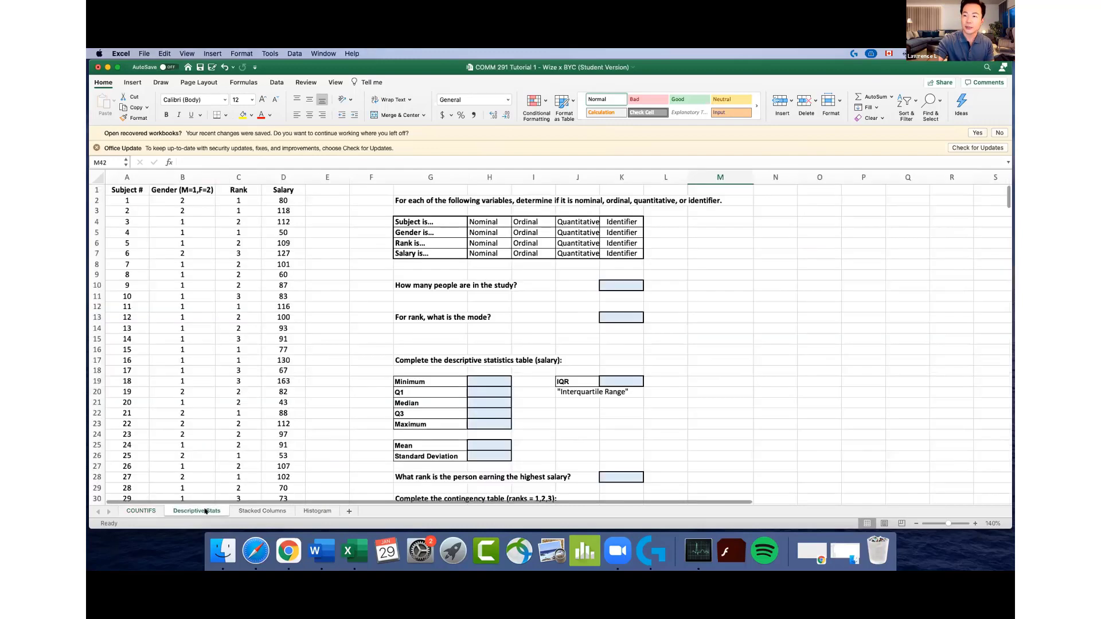
pyautogui.click(141, 511)
pyautogui.click(197, 511)
pyautogui.click(973, 524)
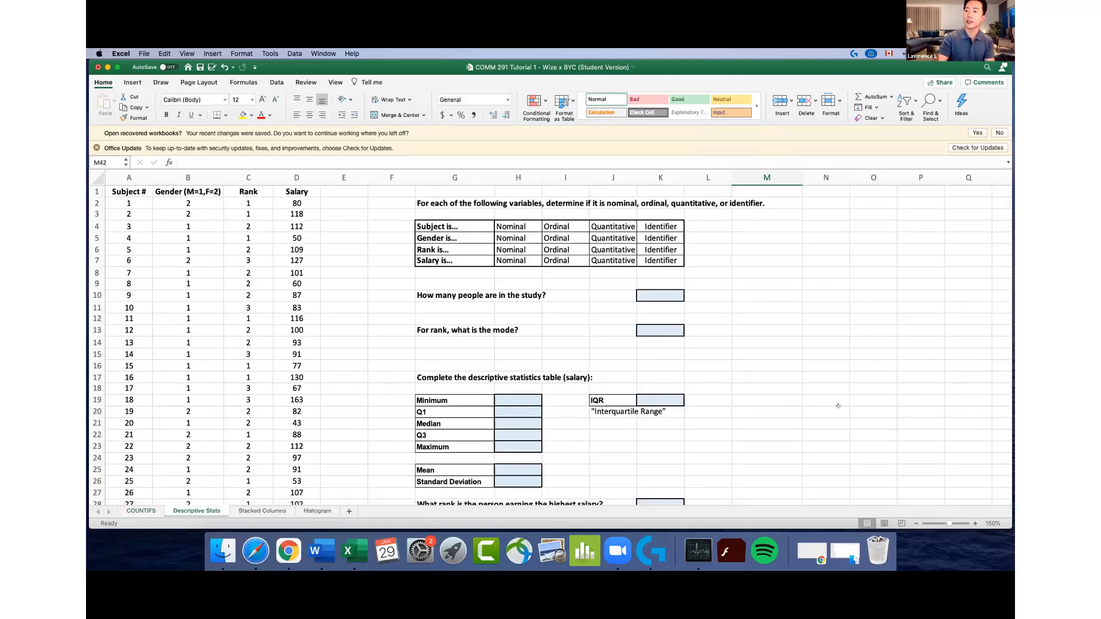
# Examine the Subject #, Gender, Rank and Salary data columns, checking individual Subject # entries to judge that variable's type
pyautogui.click(795, 271)
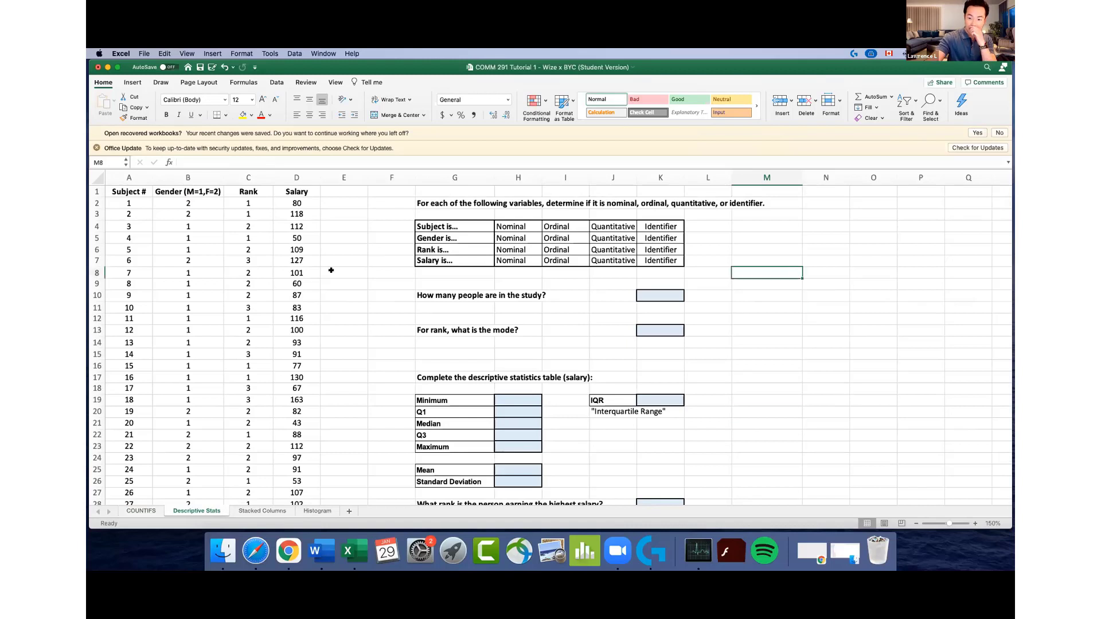
pyautogui.click(353, 221)
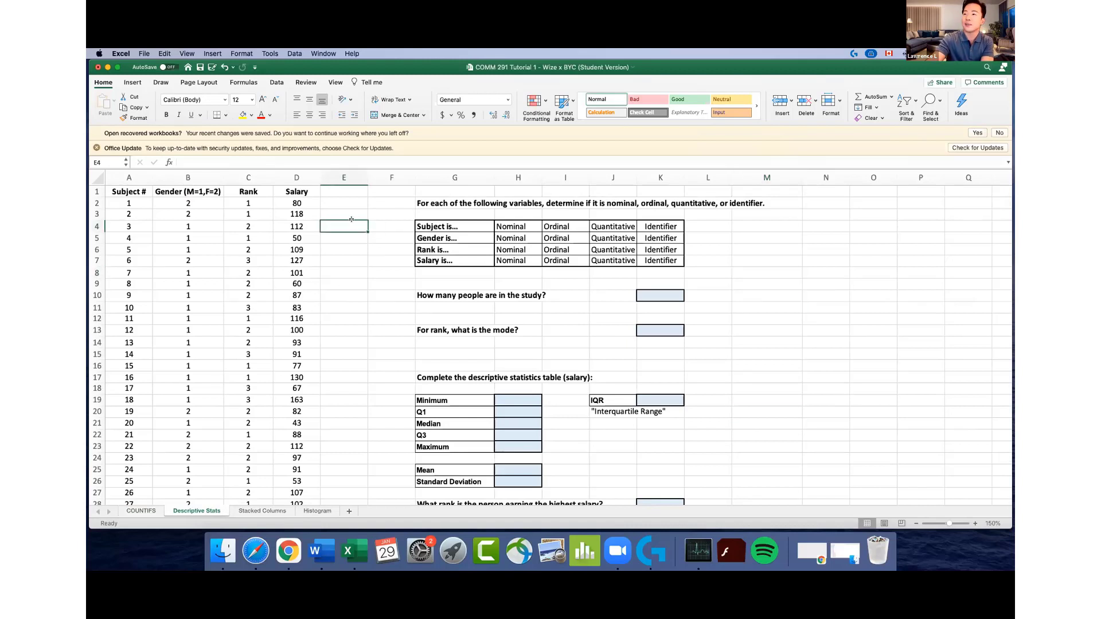
pyautogui.click(381, 220)
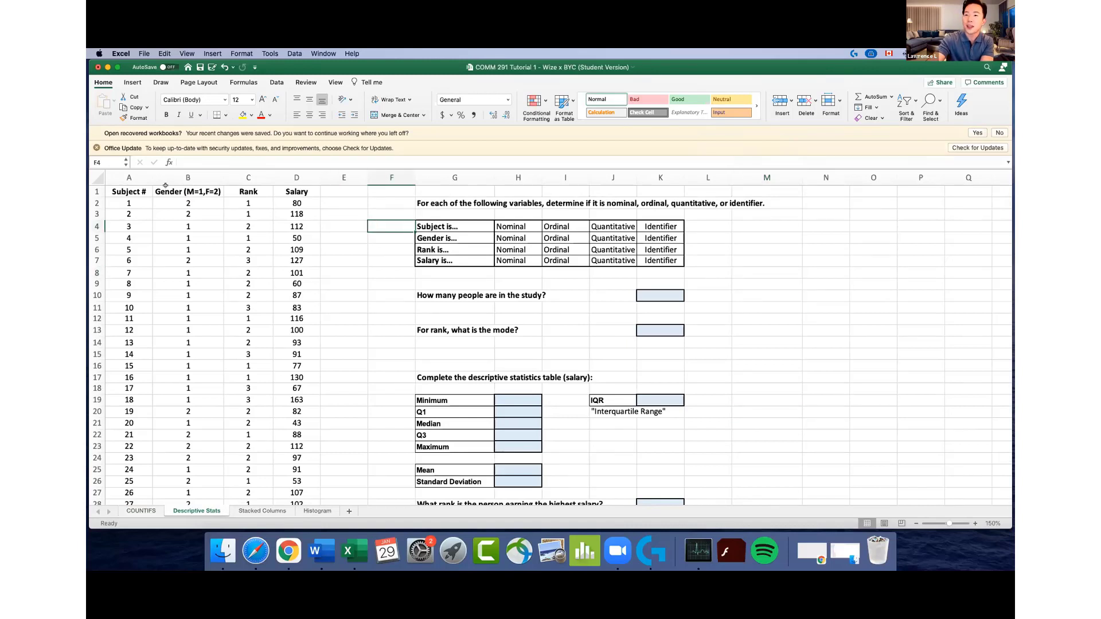
pyautogui.moveTo(129, 178); pyautogui.dragTo(278, 173)
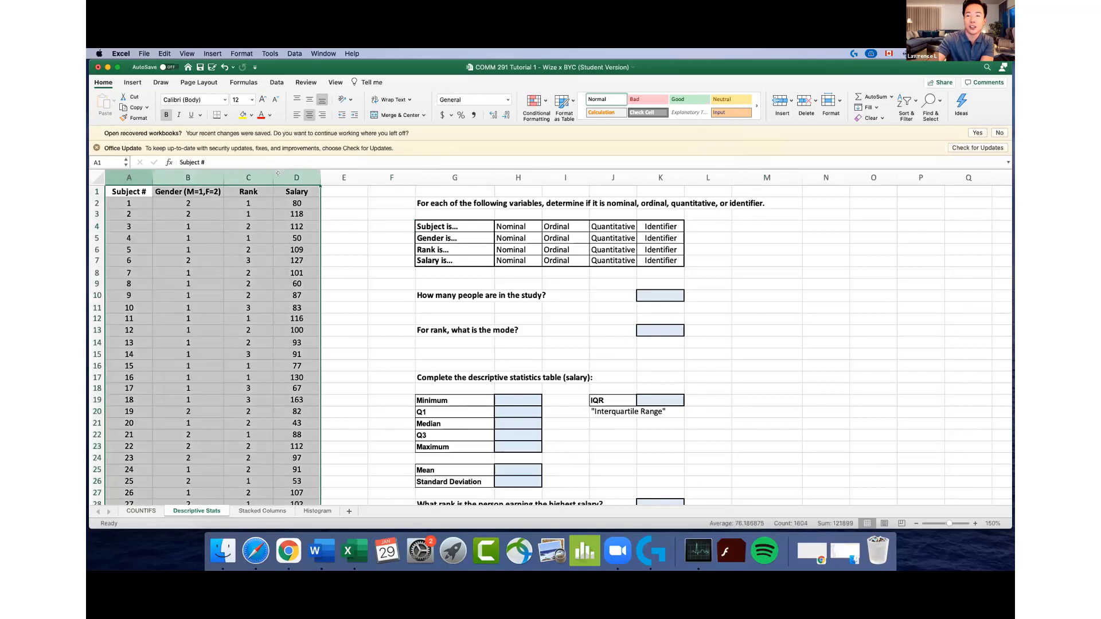
pyautogui.click(124, 173)
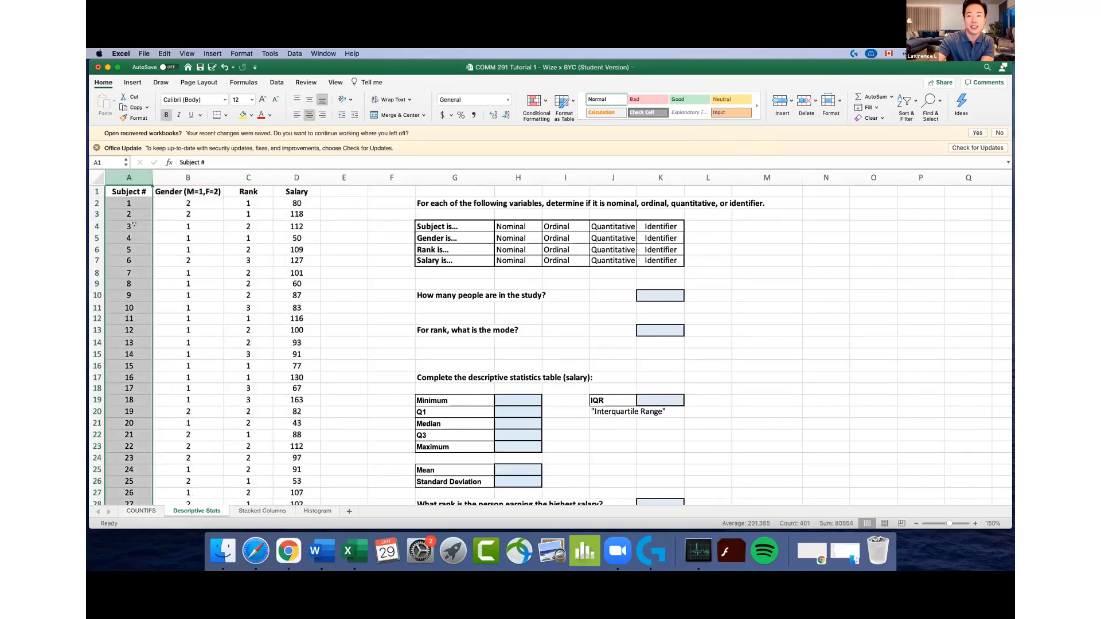
pyautogui.click(172, 177)
pyautogui.click(167, 202)
pyautogui.click(142, 203)
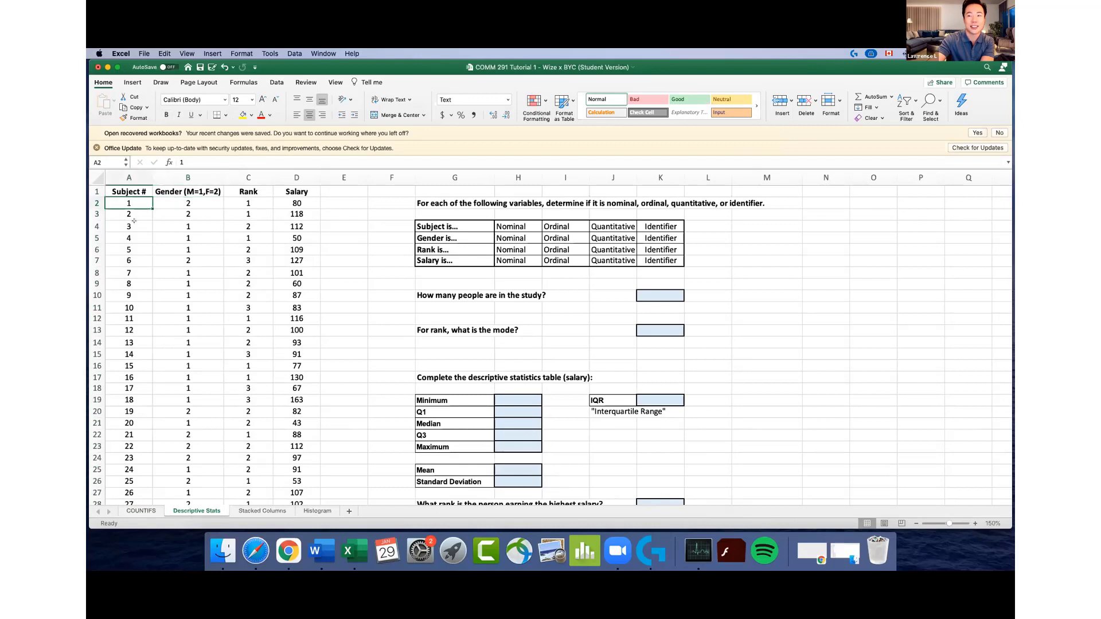
pyautogui.click(137, 216)
pyautogui.click(133, 238)
pyautogui.click(133, 260)
pyautogui.click(132, 284)
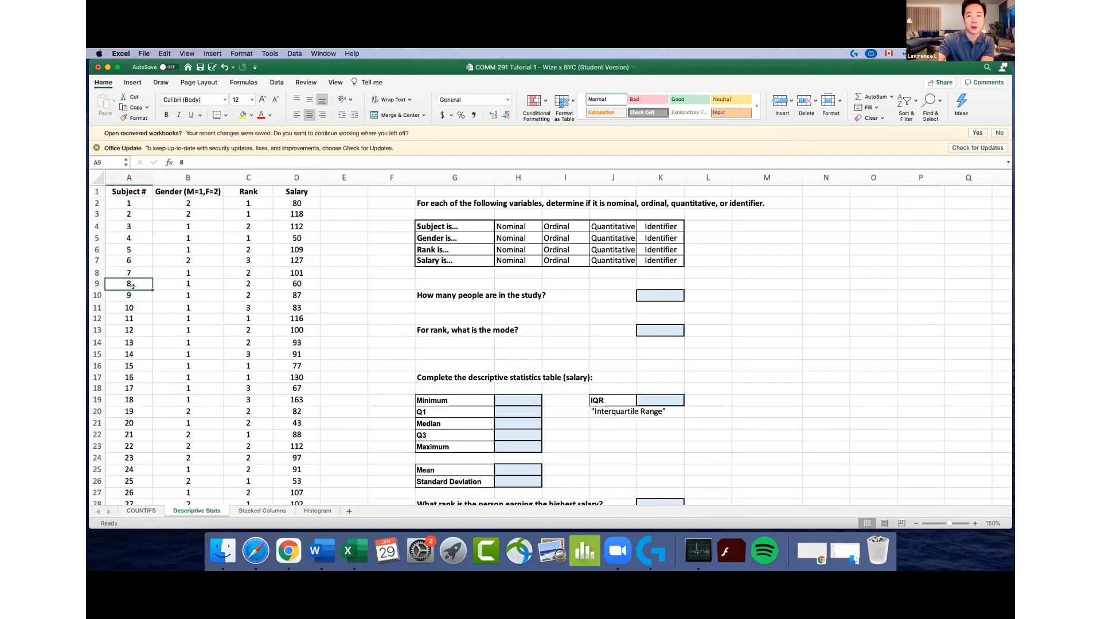
# Examine the Gender, Rank and Salary columns and the complete data rows of subjects 1 and 7
pyautogui.click(180, 177)
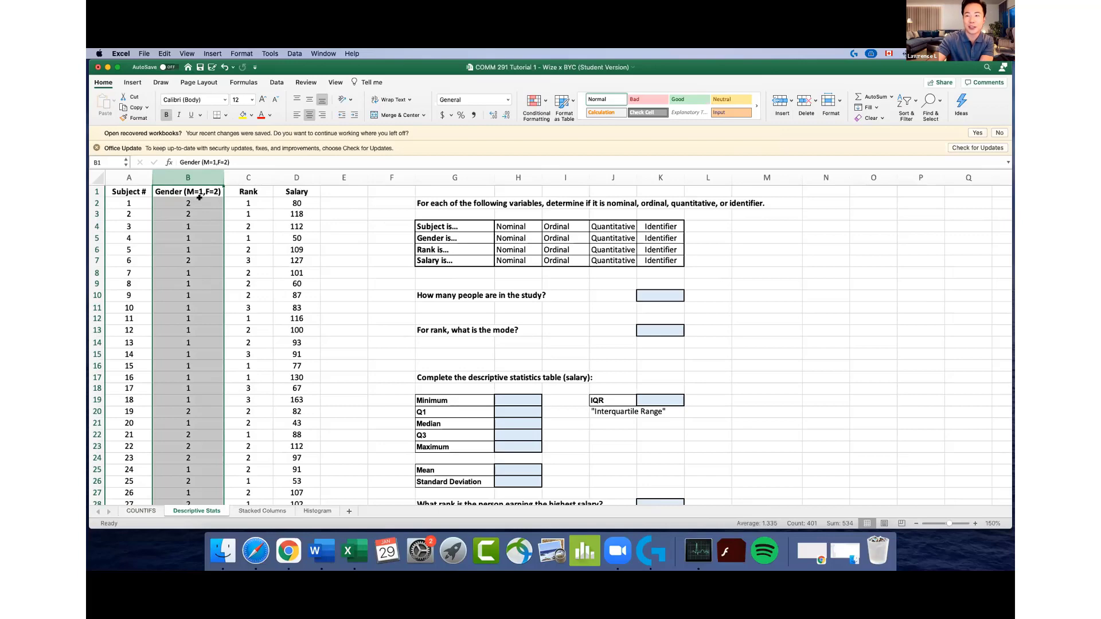
pyautogui.click(200, 199)
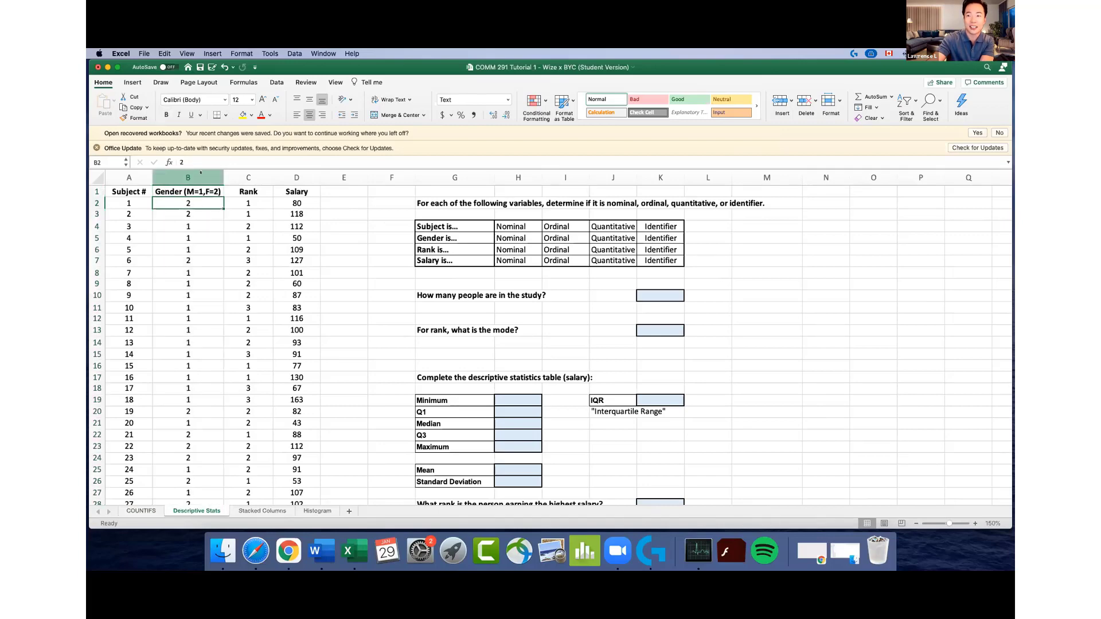
pyautogui.click(201, 172)
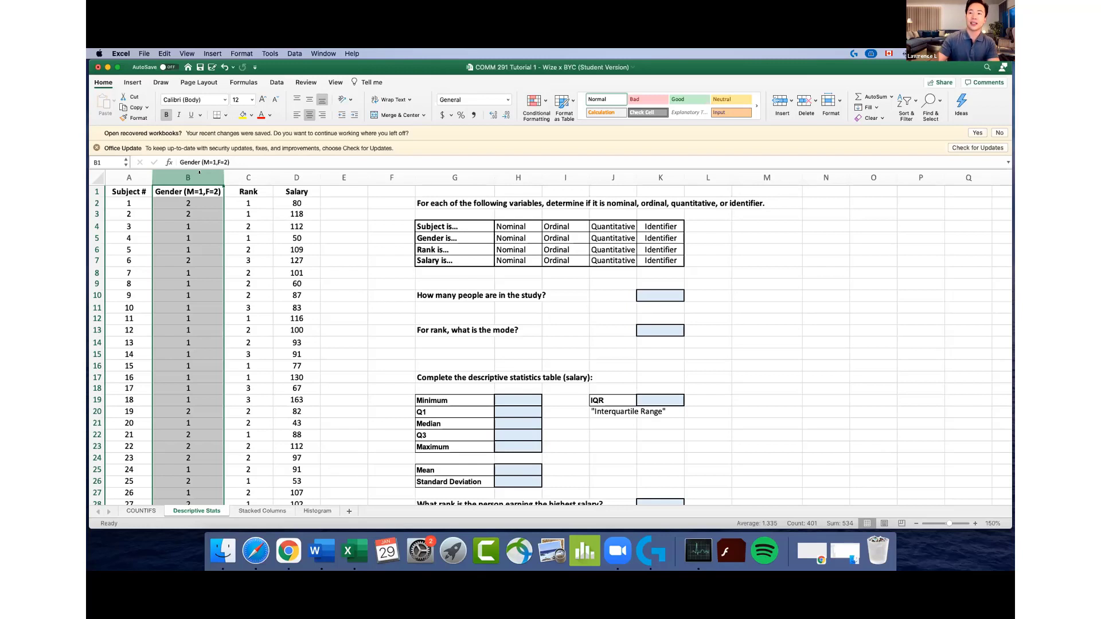
pyautogui.click(233, 174)
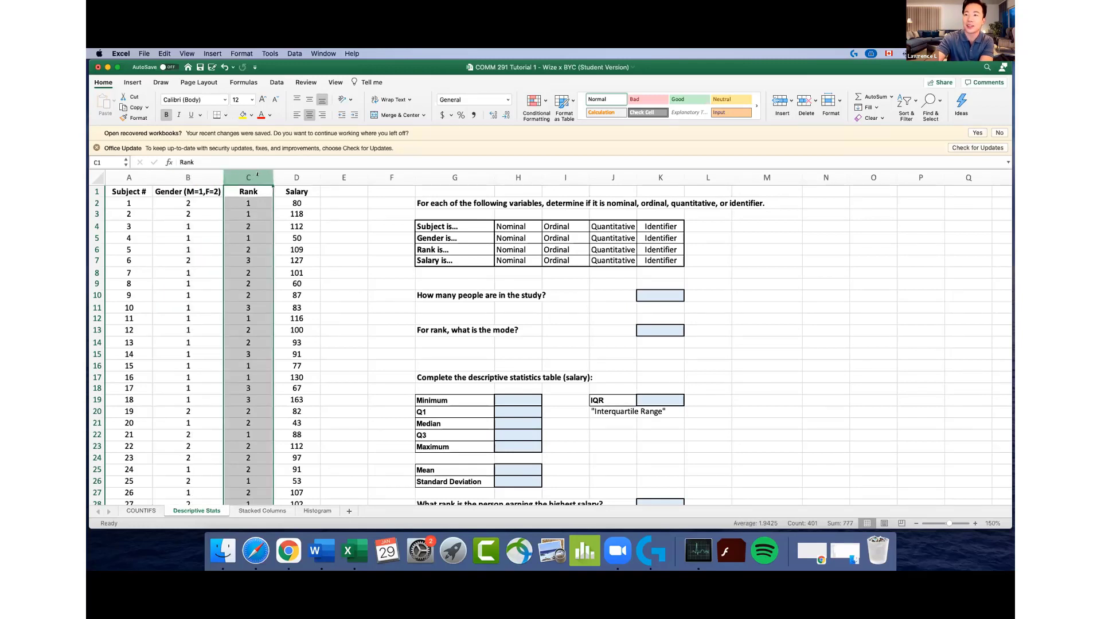
pyautogui.click(293, 173)
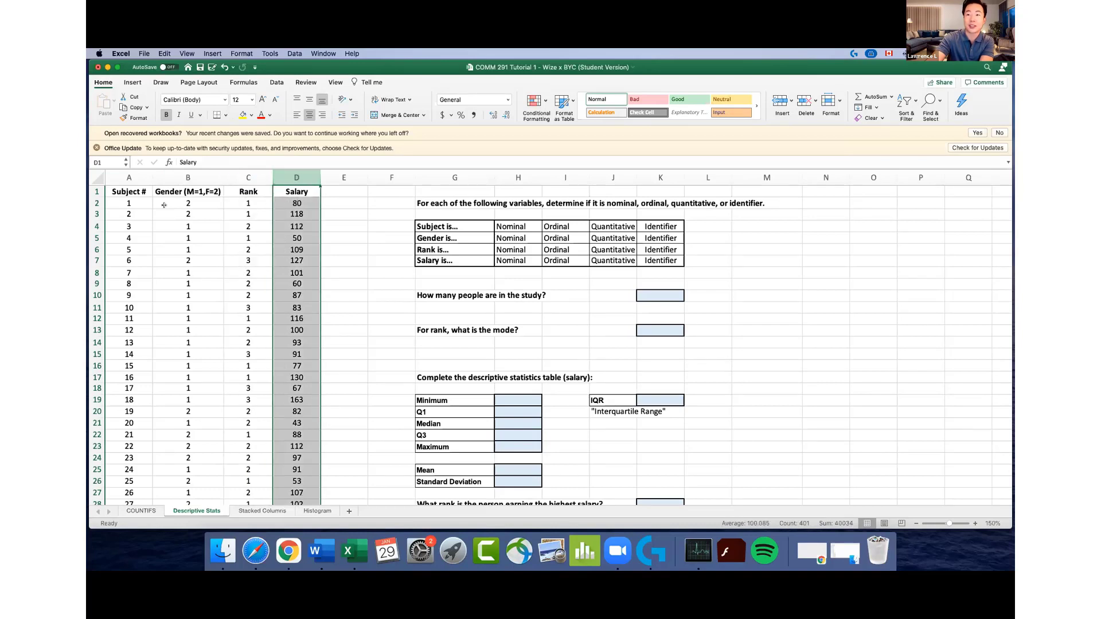
pyautogui.moveTo(118, 202); pyautogui.dragTo(296, 203)
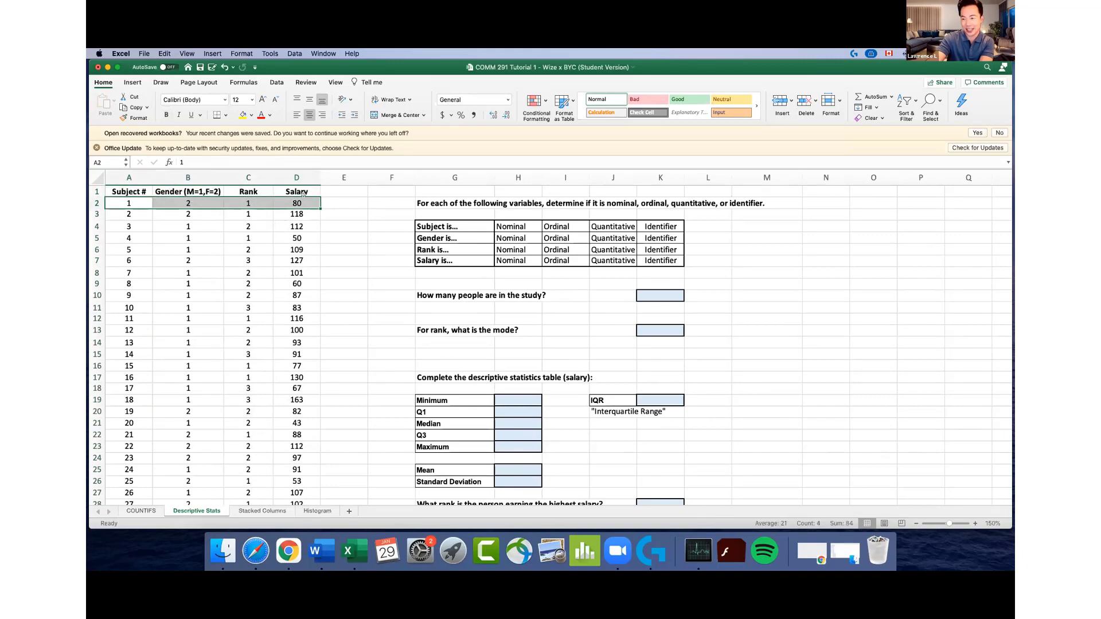
pyautogui.moveTo(132, 273); pyautogui.dragTo(284, 273)
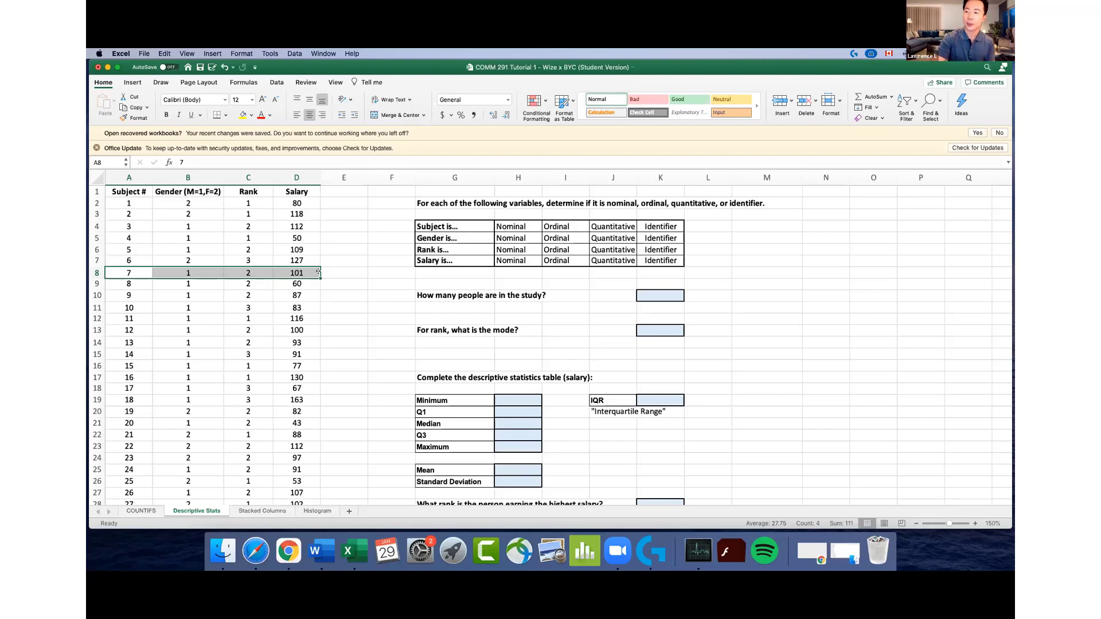
pyautogui.click(512, 225)
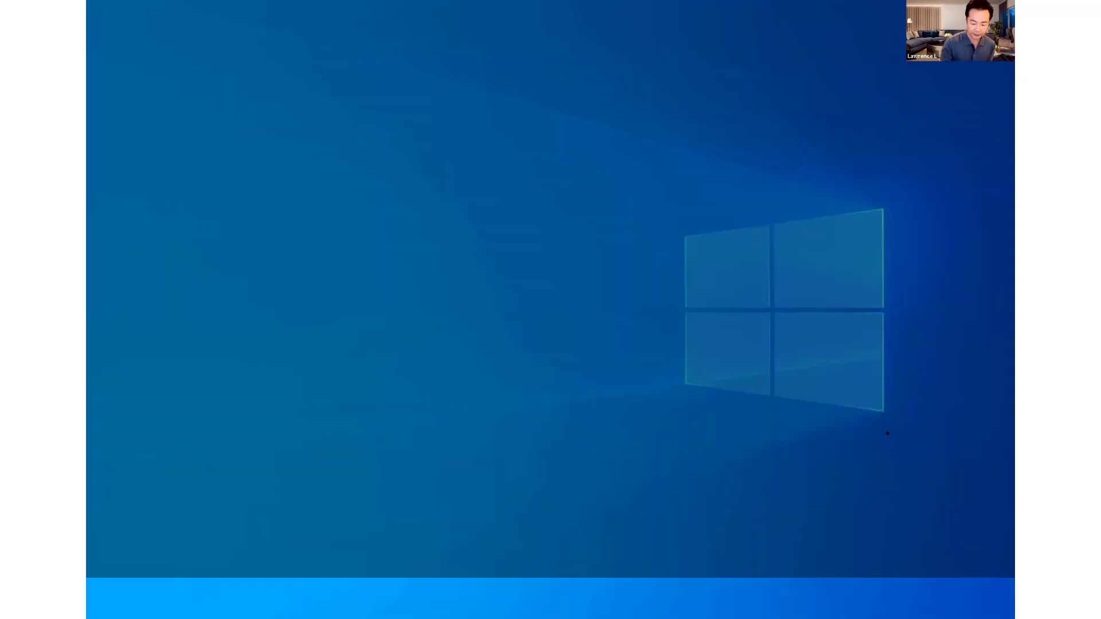
# Switch to the COMM 291 Tutorial #1 notes and read the Data, Measurements, and Variables section
pyautogui.scroll(-5, 887, 434)
pyautogui.scroll(-9, 886, 434)
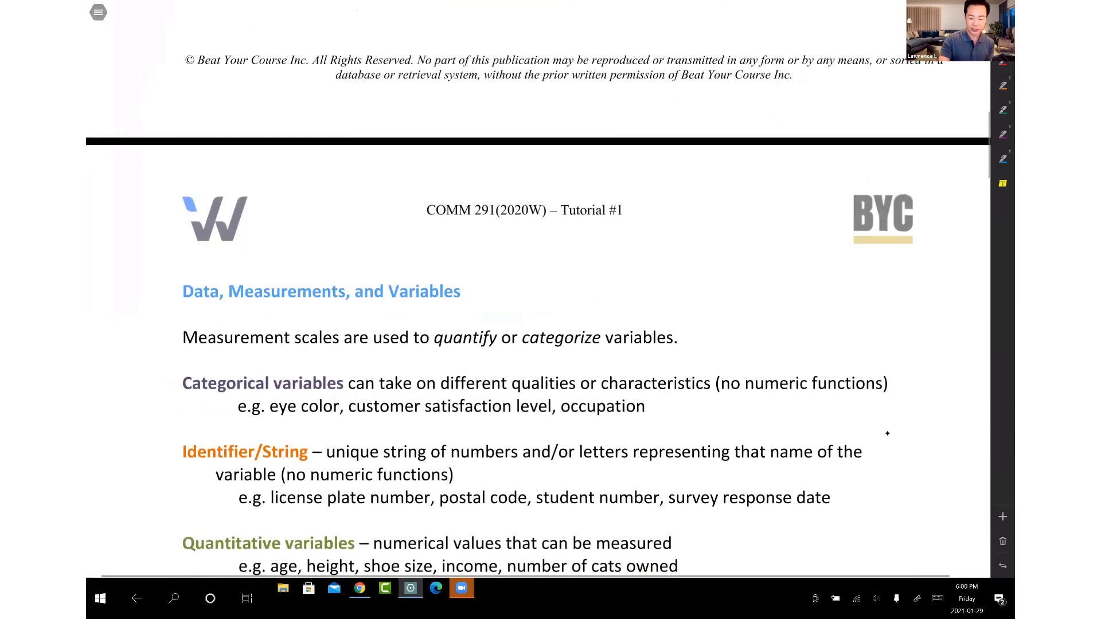
pyautogui.scroll(1, 887, 433)
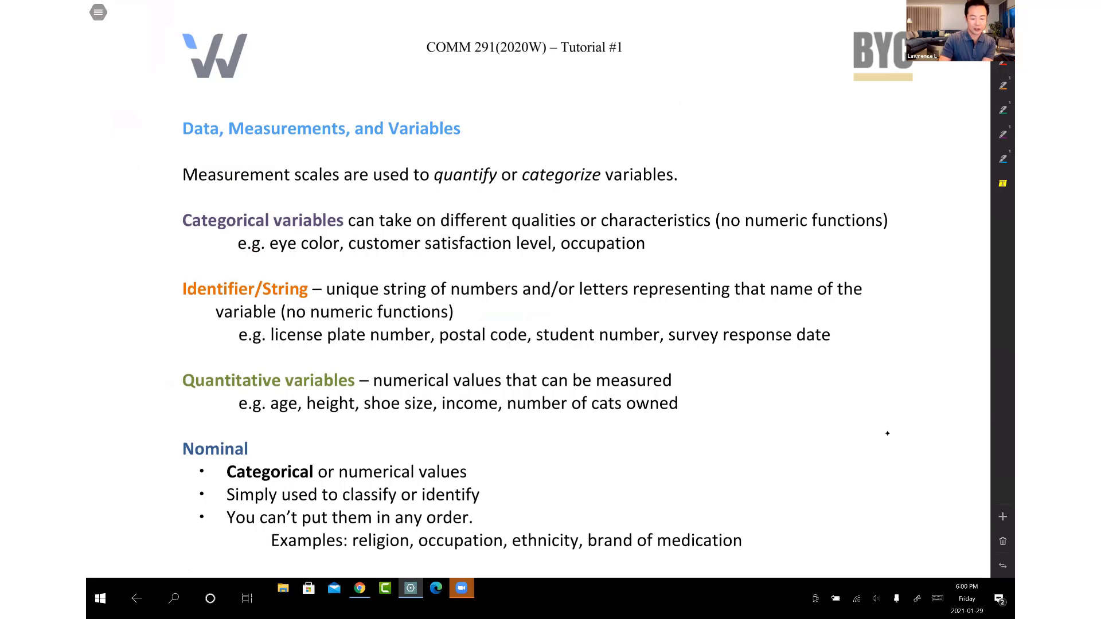
pyautogui.scroll(-1, 887, 434)
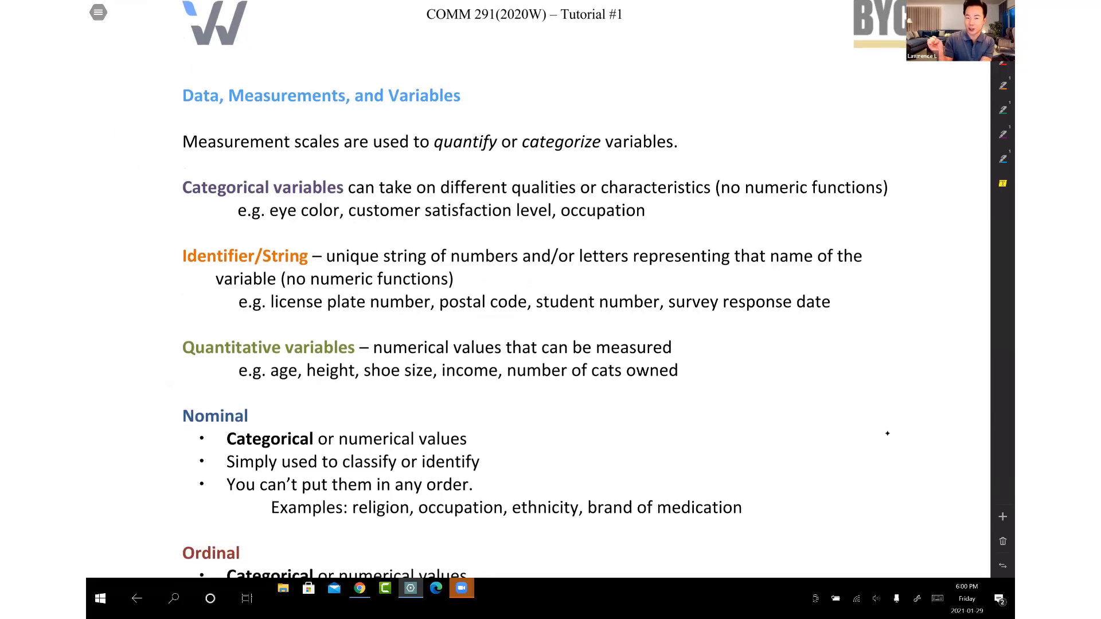
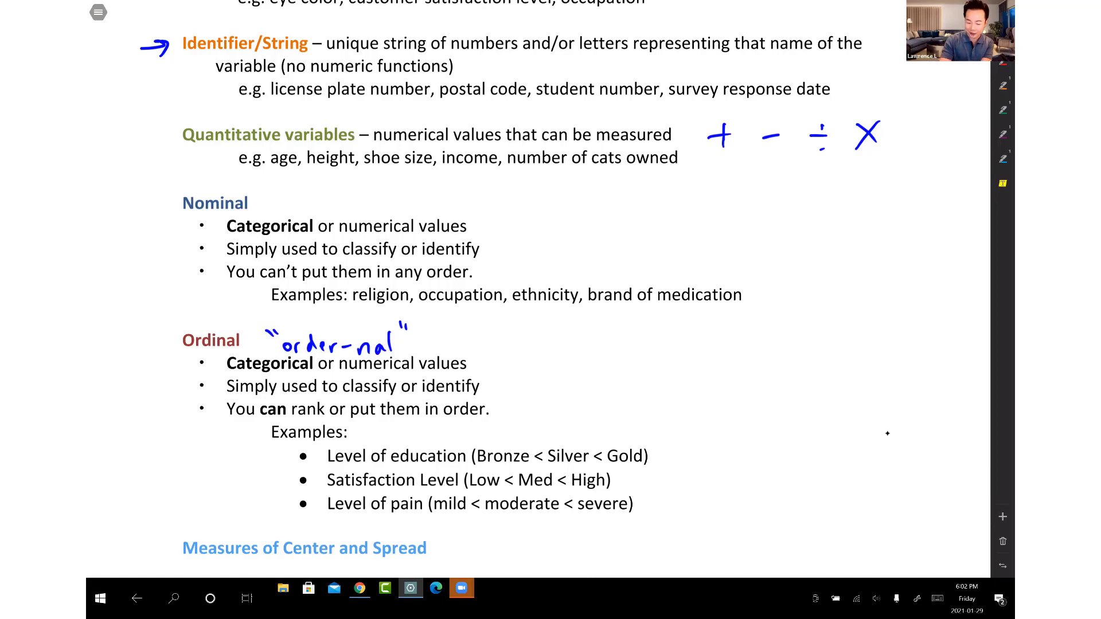
# Circle the Nominal examples "occupation" and "ethnicity" in the notes with the pen, and undo the last stroke
pyautogui.scroll(-1, 887, 433)
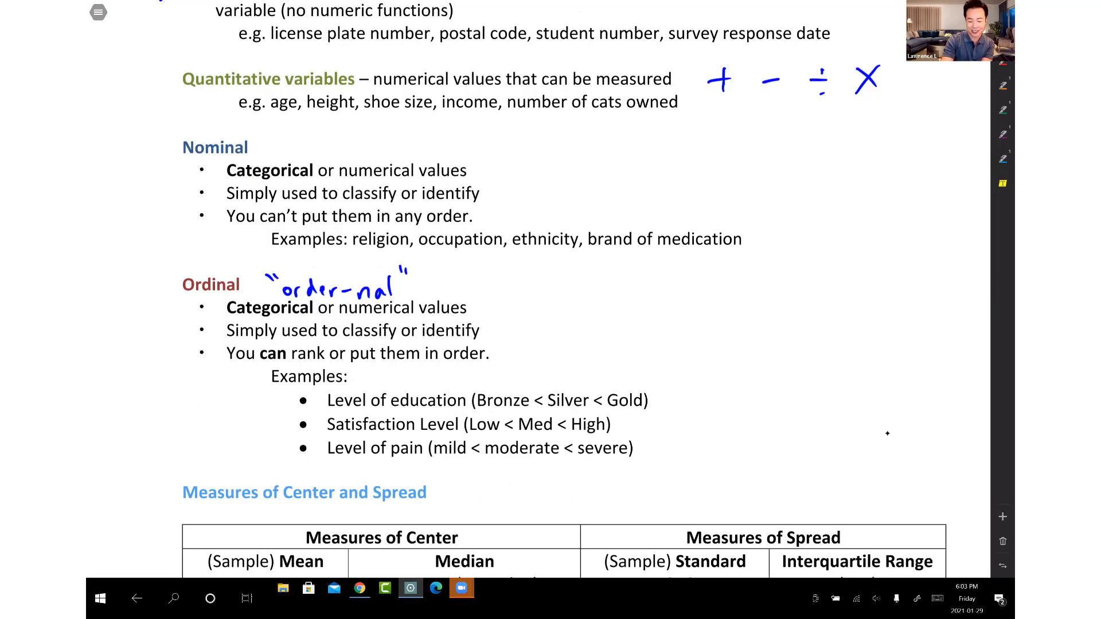
pyautogui.moveTo(465, 229); pyautogui.dragTo(481, 216)
pyautogui.moveTo(549, 230); pyautogui.dragTo(534, 215)
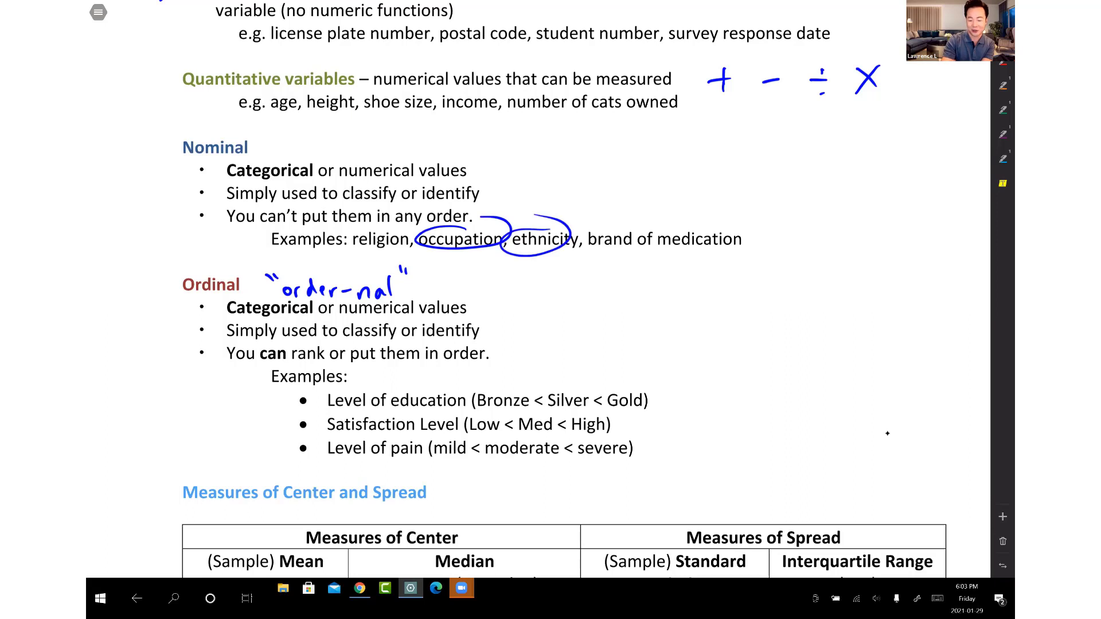
pyautogui.hotkey('ctrl', 'z')
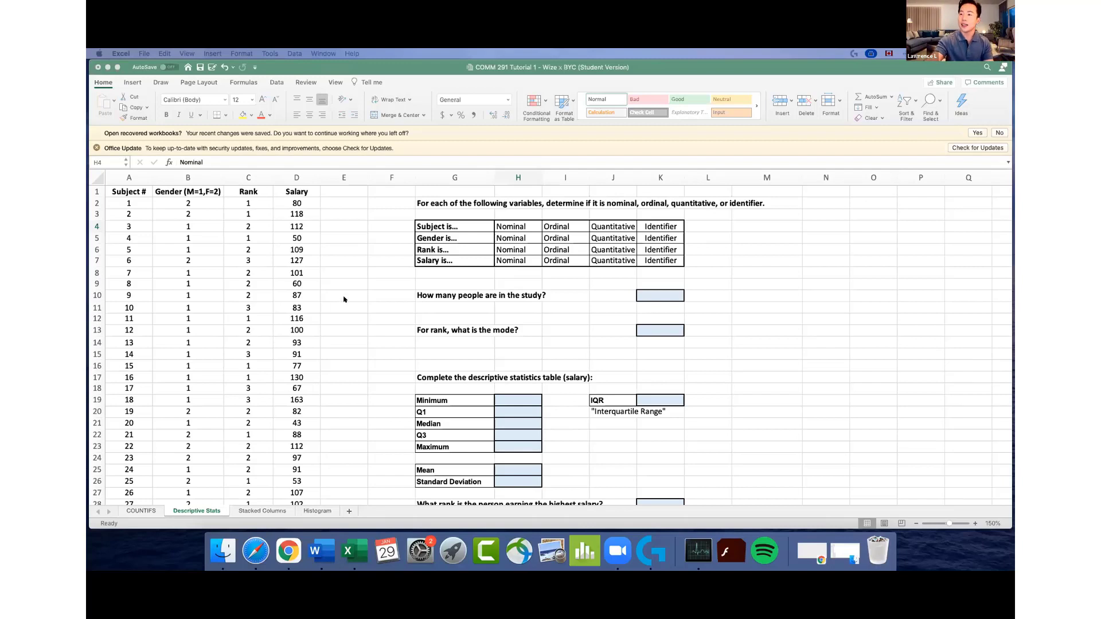
# Return to the Descriptive Stats sheet in Excel and check the Subject # entries against the variable classification table
pyautogui.click(512, 227)
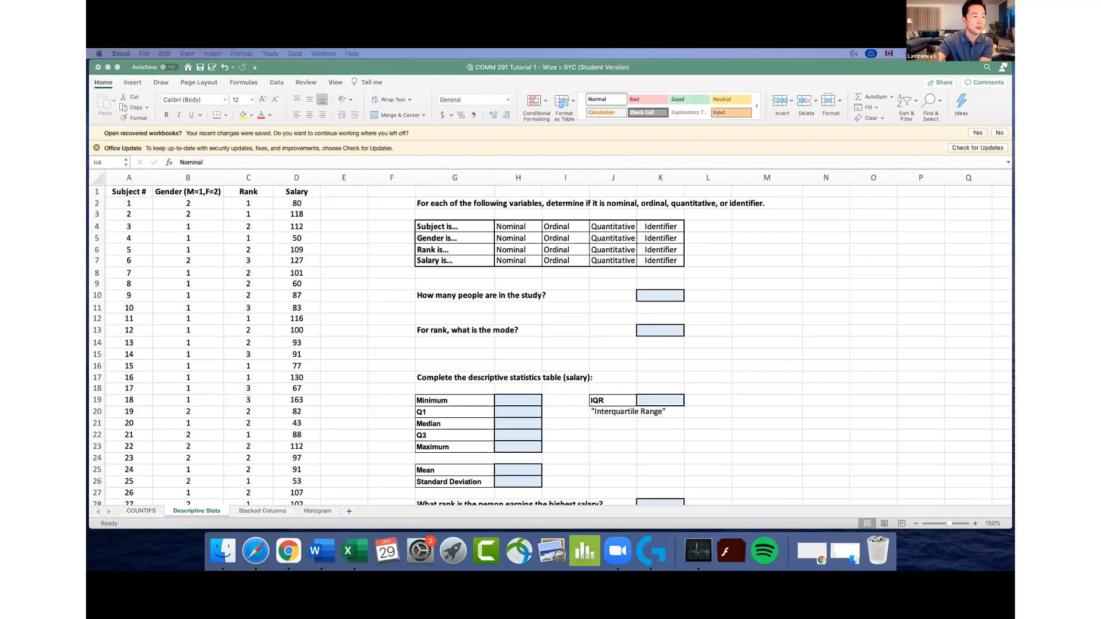
pyautogui.click(140, 218)
pyautogui.press('Down')
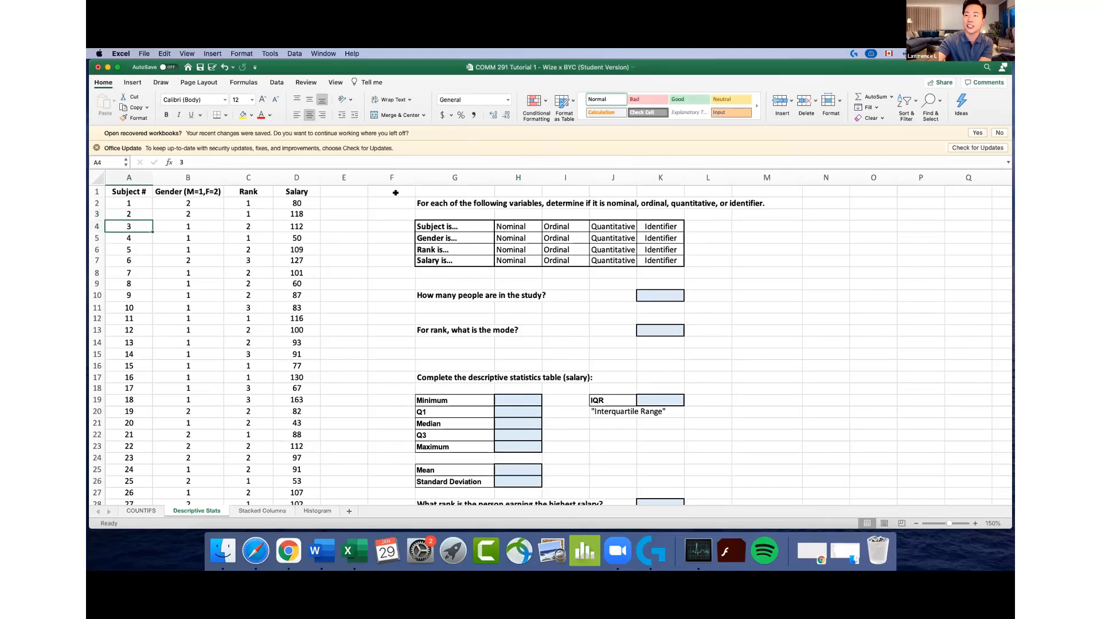
pyautogui.click(393, 225)
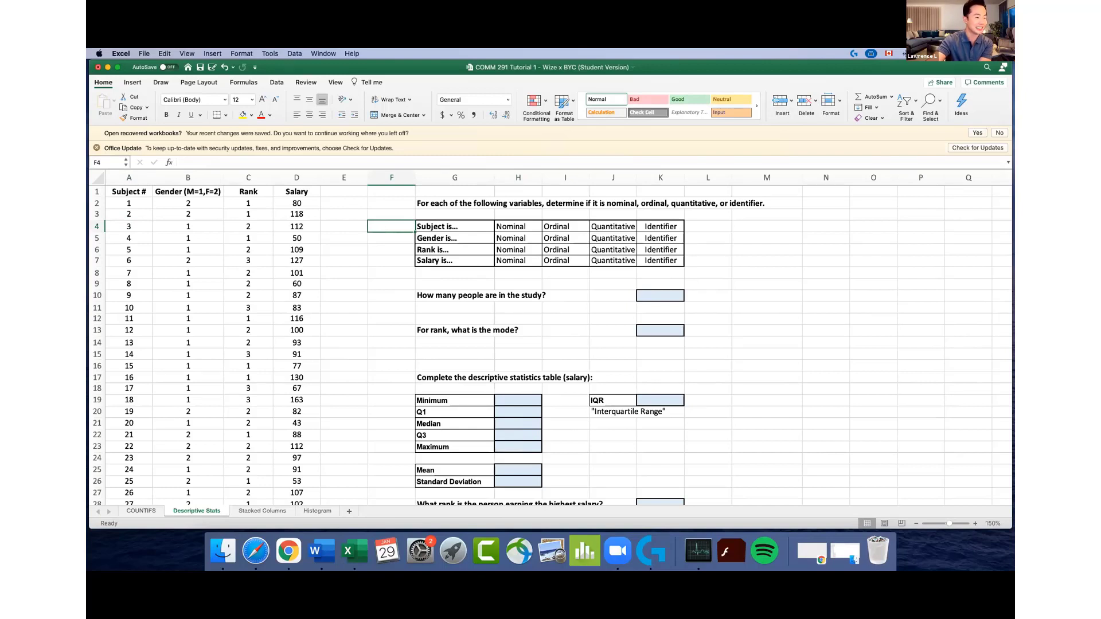
pyautogui.click(585, 550)
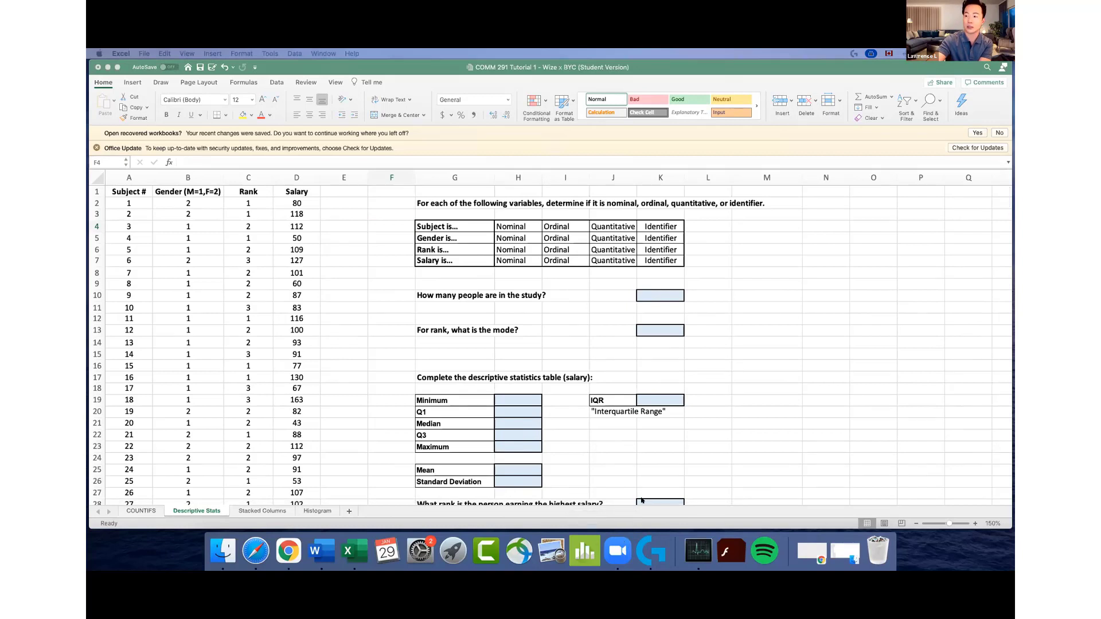
pyautogui.rightClick(618, 549)
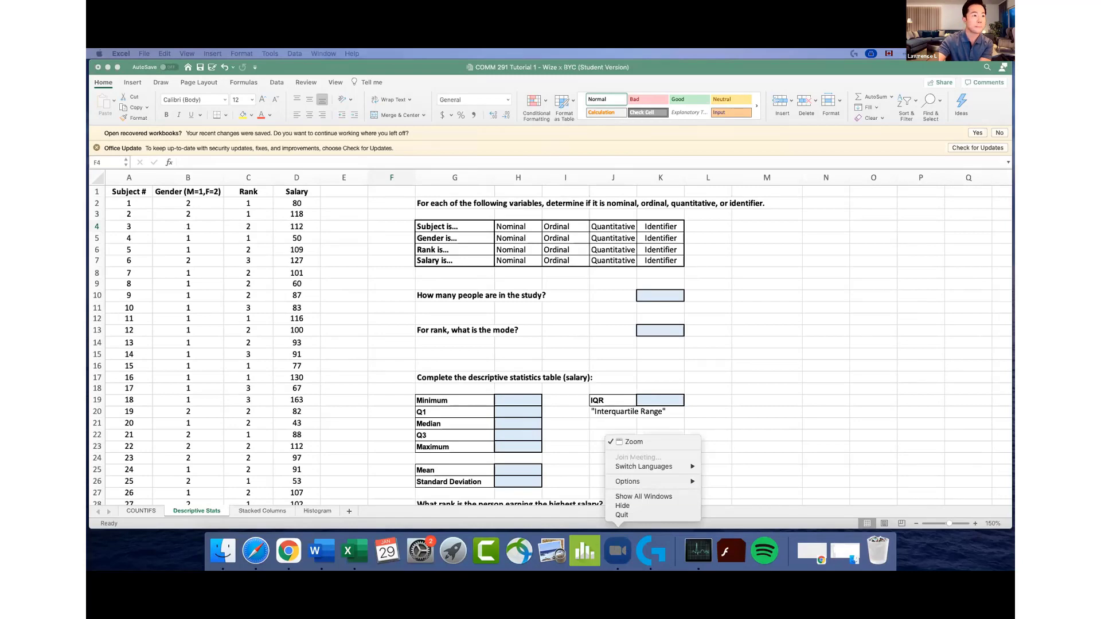
pyautogui.click(461, 245)
pyautogui.click(469, 236)
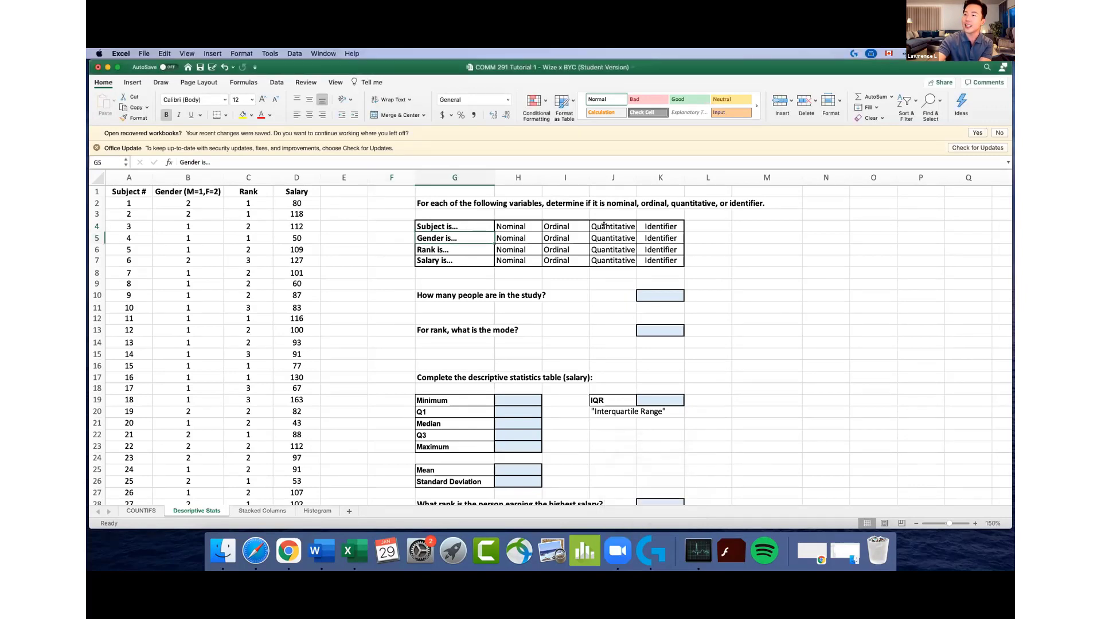
# Highlight Identifier in the "Subject is..." row with yellow fill and check it against individual Subject # entries
pyautogui.click(640, 225)
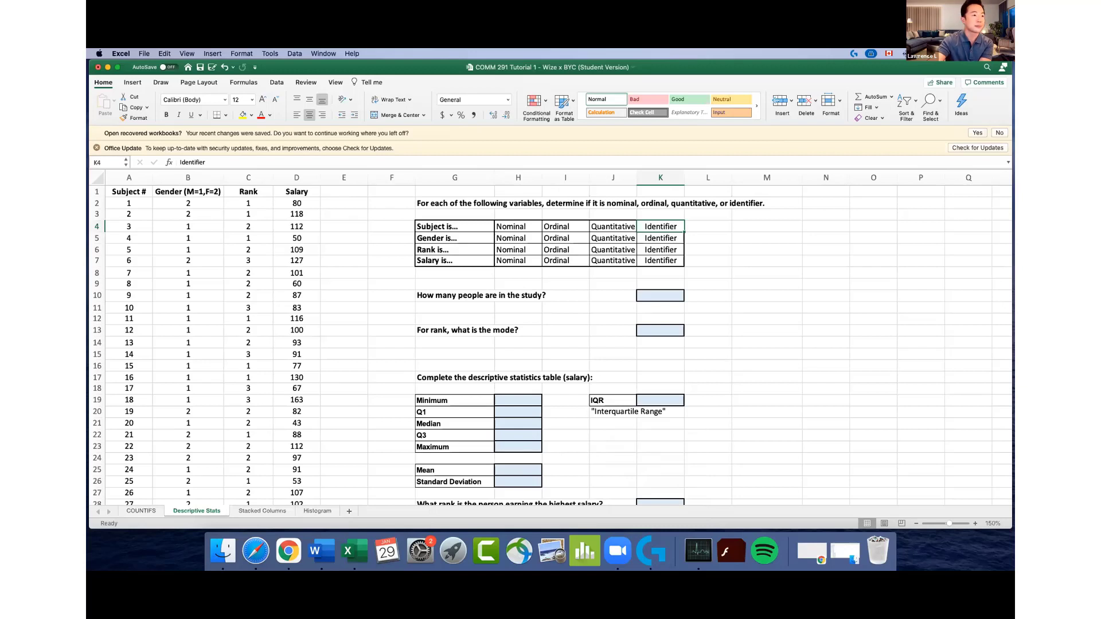
pyautogui.click(611, 249)
pyautogui.click(524, 225)
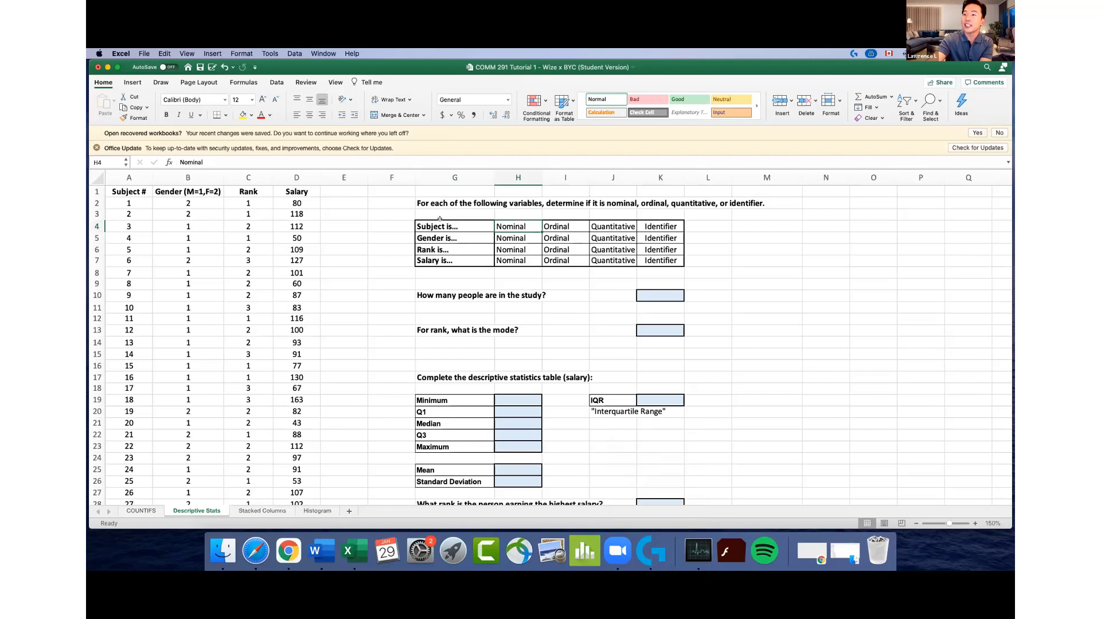
pyautogui.click(555, 222)
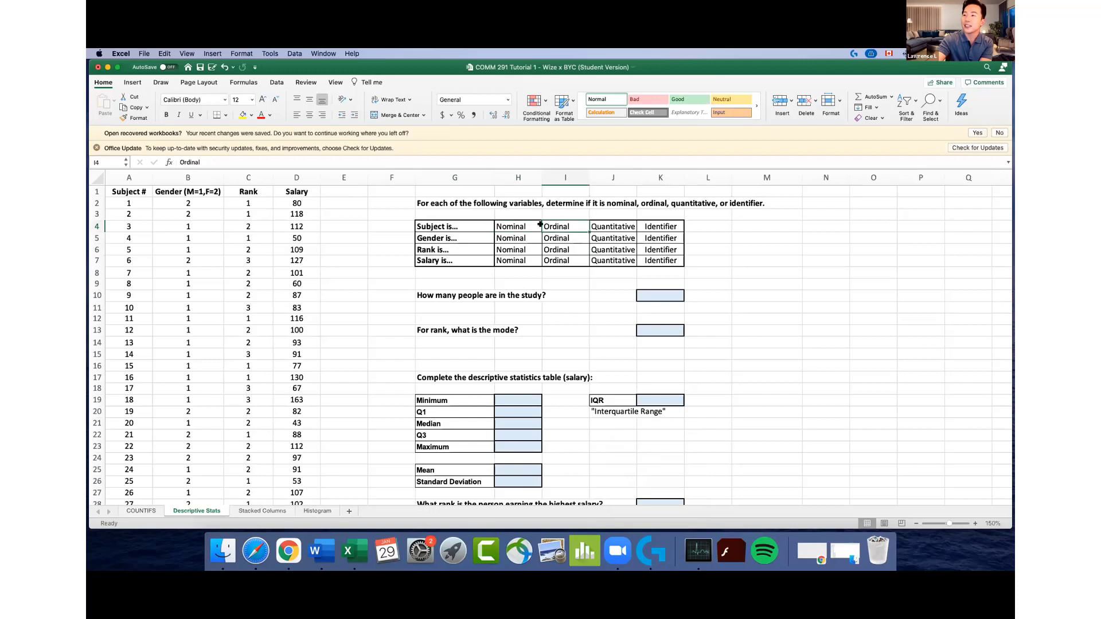
pyautogui.click(658, 225)
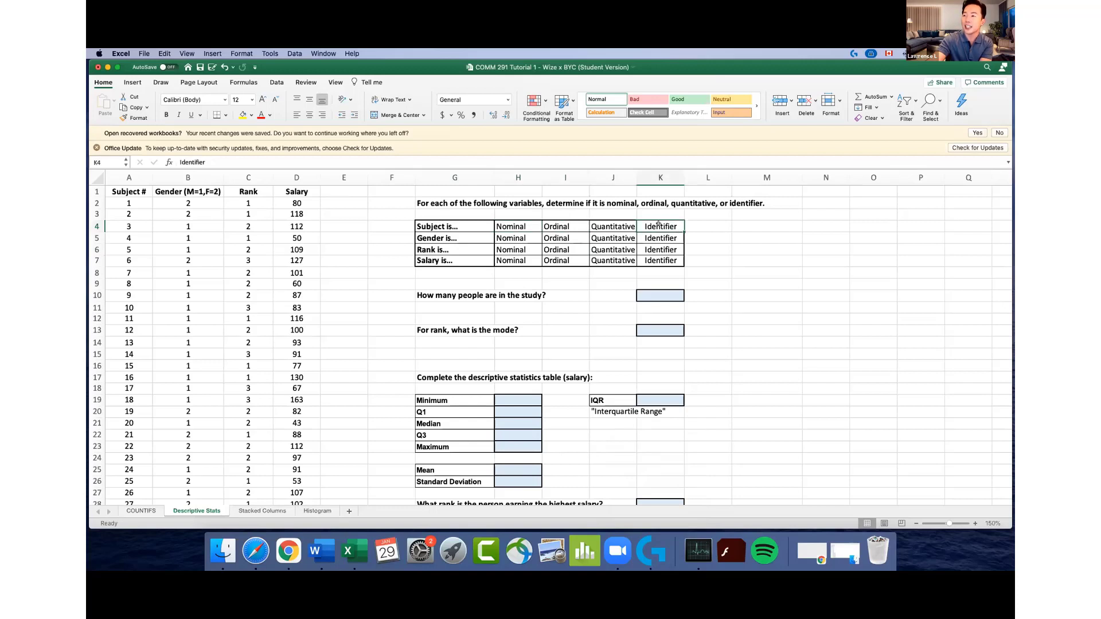
pyautogui.click(243, 115)
pyautogui.click(736, 236)
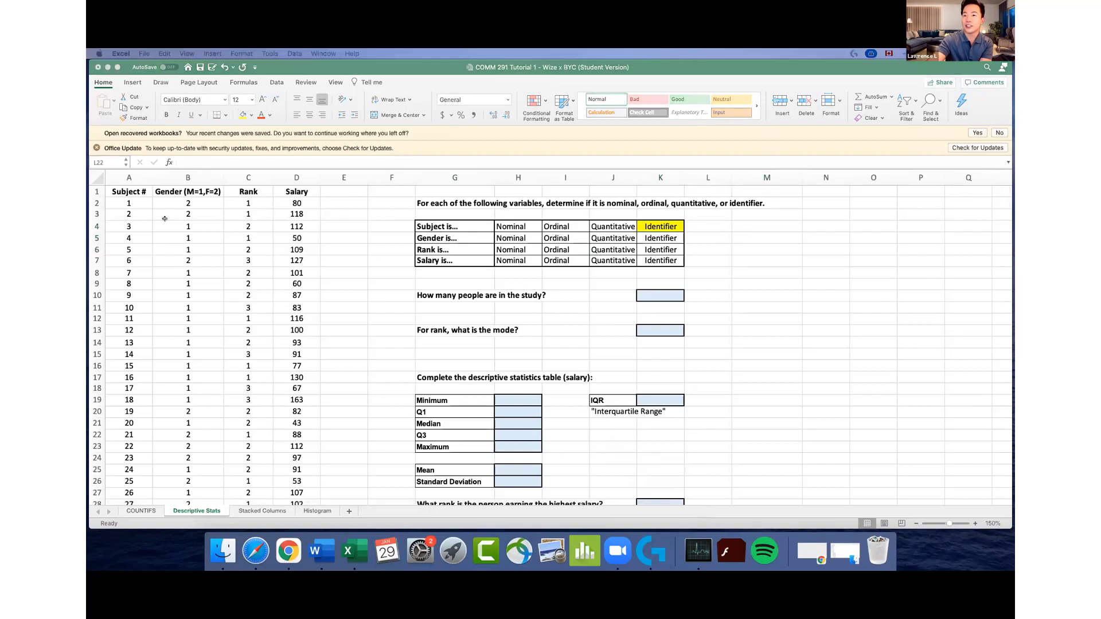
pyautogui.click(139, 310)
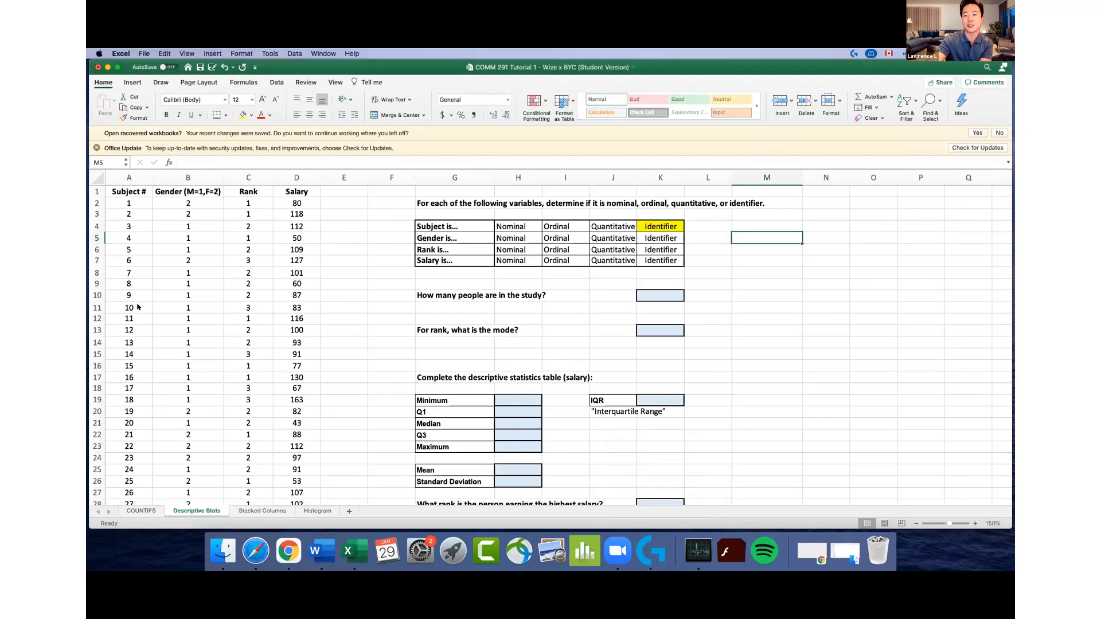
pyautogui.click(138, 308)
pyautogui.click(132, 251)
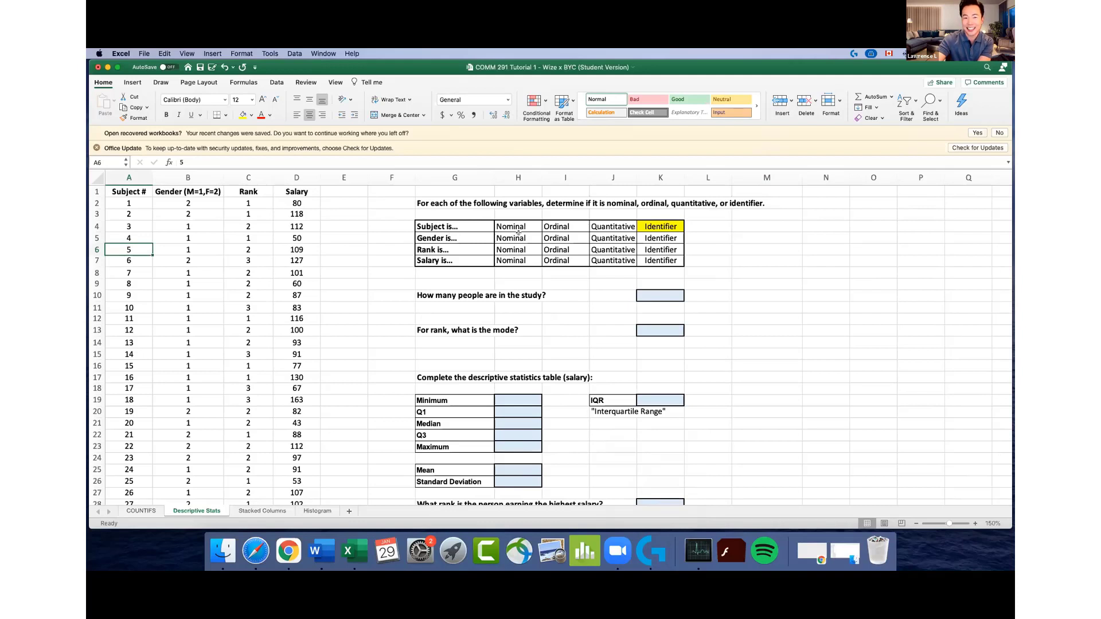
# Highlight Nominal in the "Gender is..." row with yellow fill
pyautogui.moveTo(509, 235); pyautogui.dragTo(550, 238)
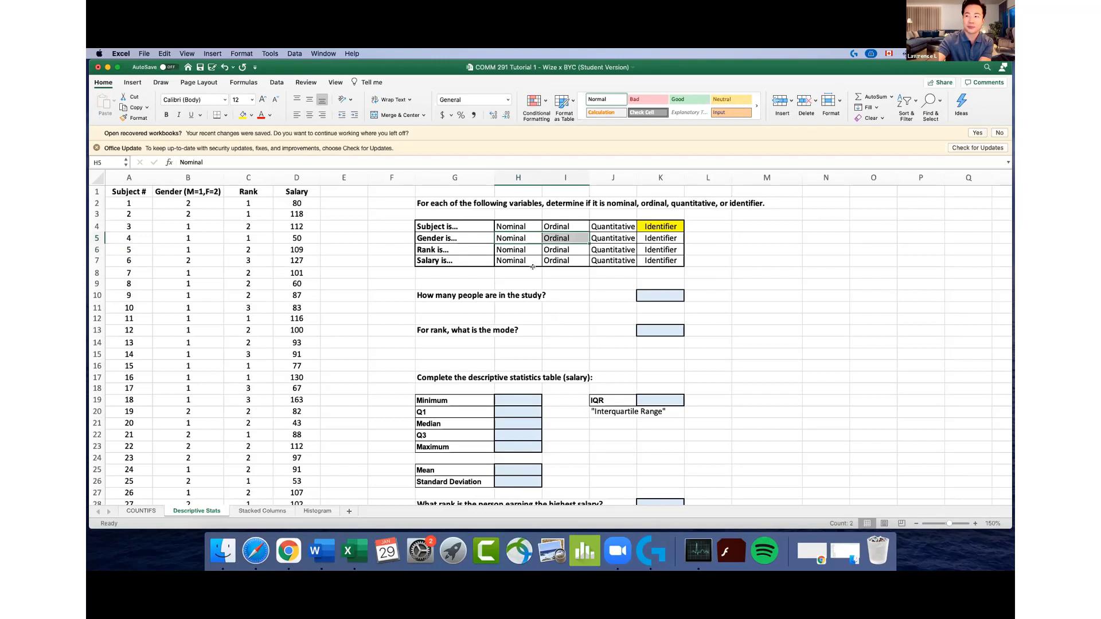
pyautogui.click(519, 233)
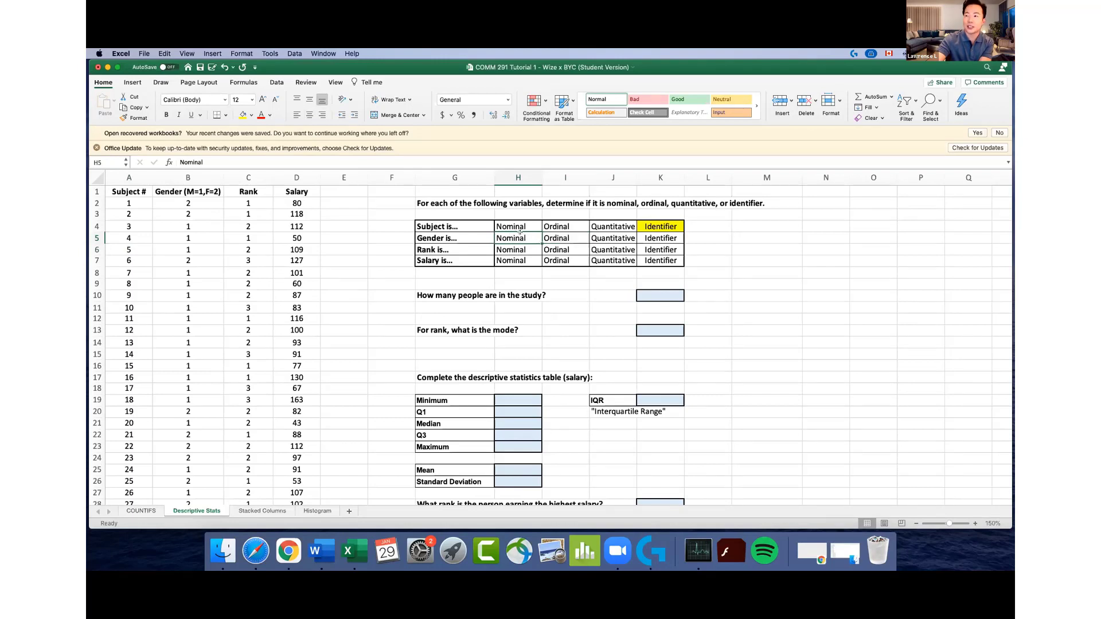
pyautogui.click(242, 115)
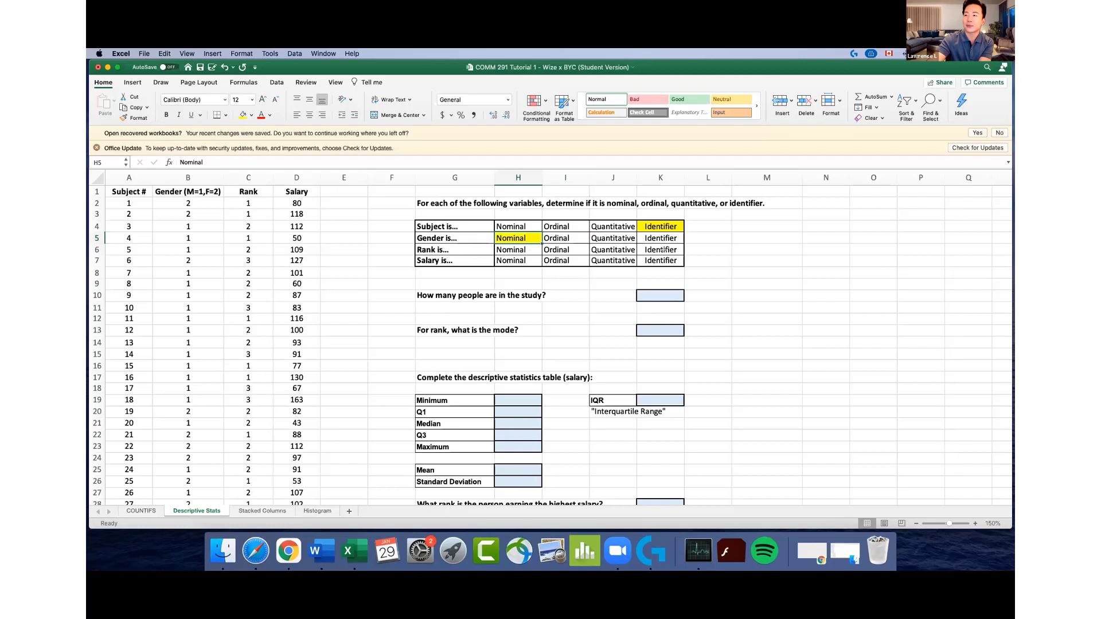
pyautogui.click(707, 234)
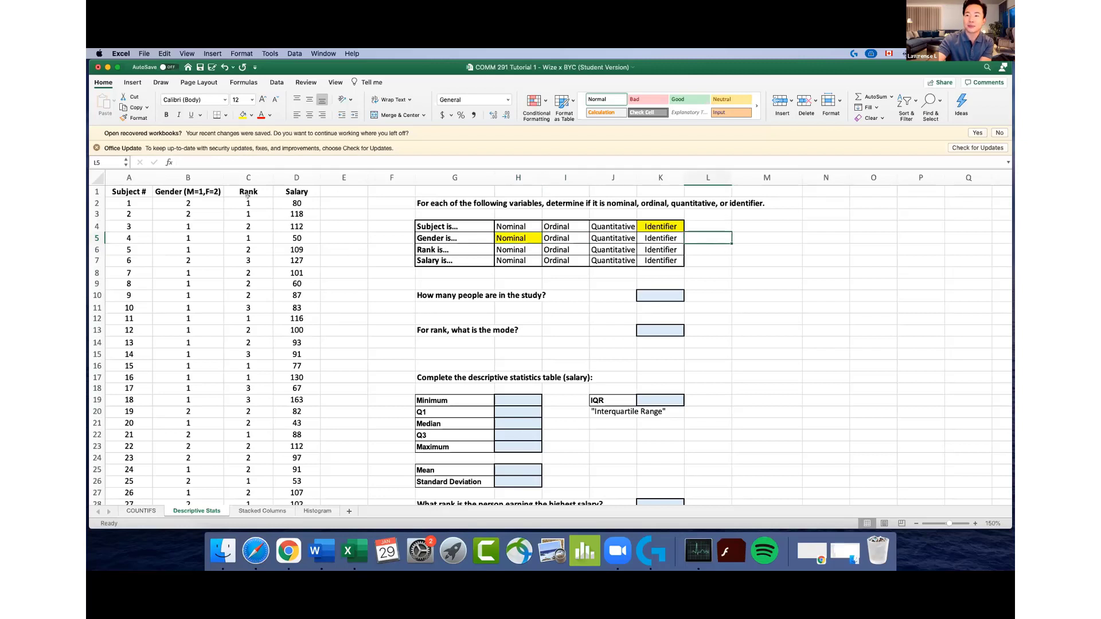
# Check the Rank entries in column C and highlight Ordinal in the "Rank is..." row with yellow fill
pyautogui.moveTo(260, 203); pyautogui.dragTo(253, 233)
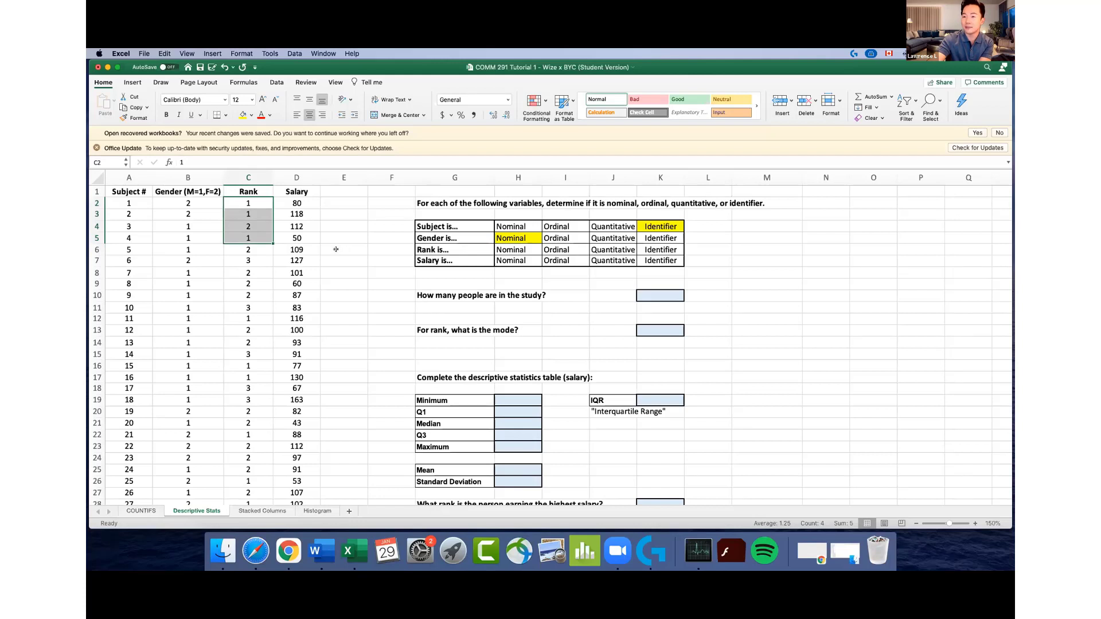
pyautogui.click(254, 221)
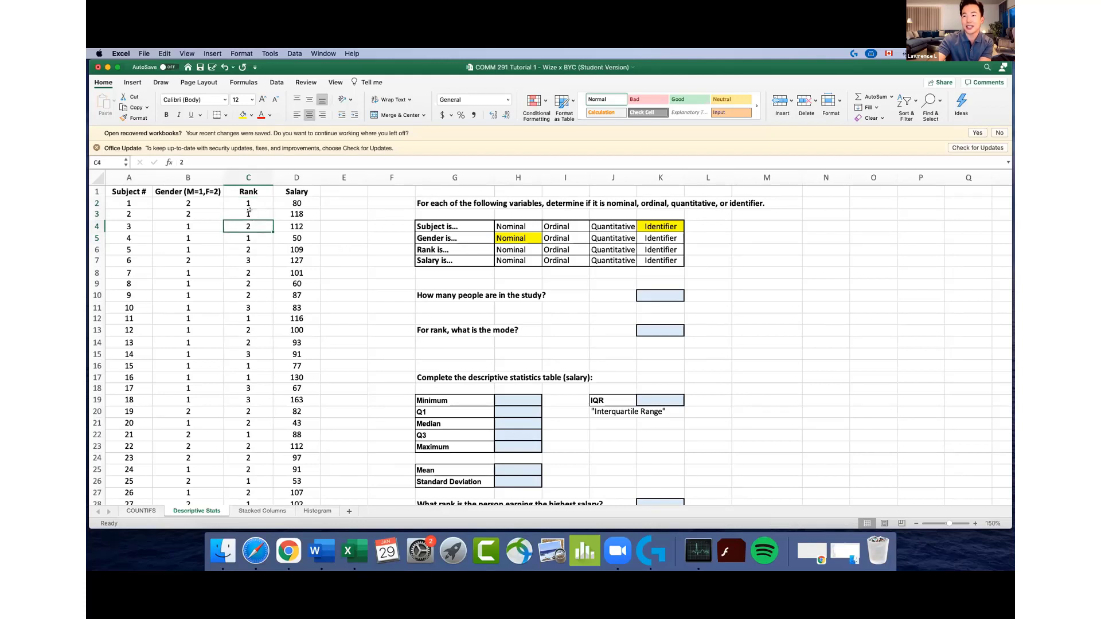
pyautogui.click(250, 210)
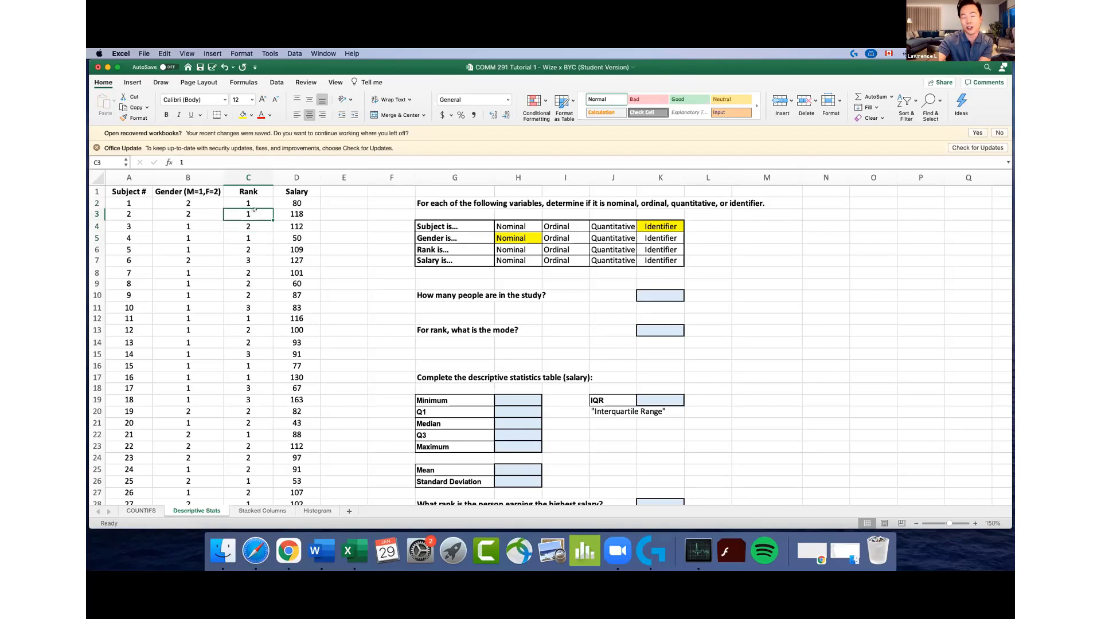
pyautogui.press('Down')
pyautogui.moveTo(256, 203)
pyautogui.mouseDown()
pyautogui.moveTo(253, 262)
pyautogui.moveTo(255, 202)
pyautogui.mouseUp()
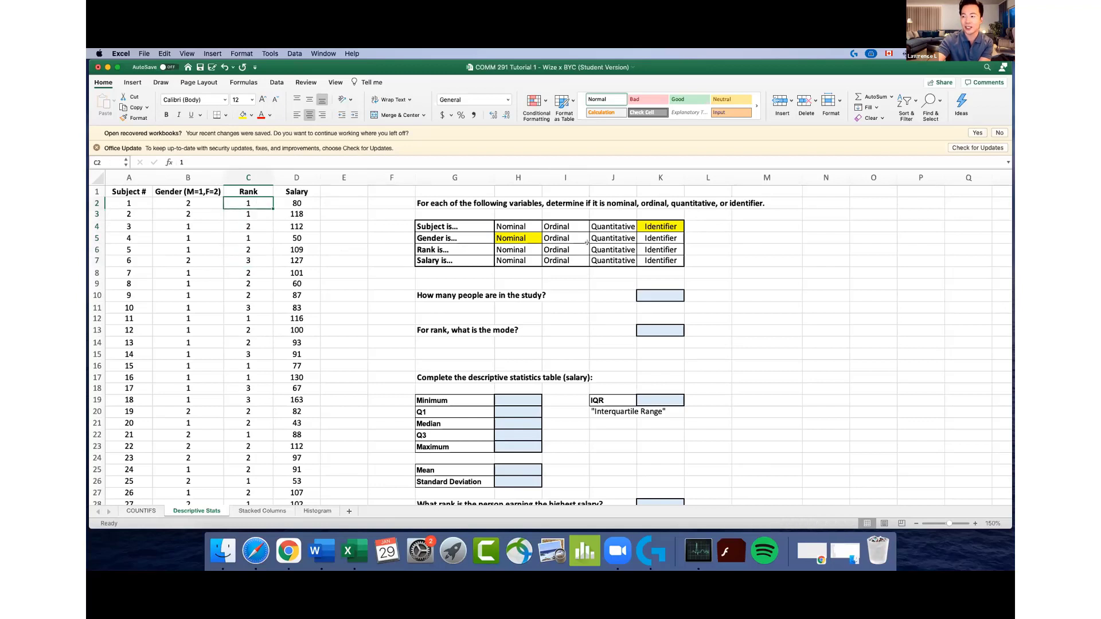
pyautogui.click(566, 248)
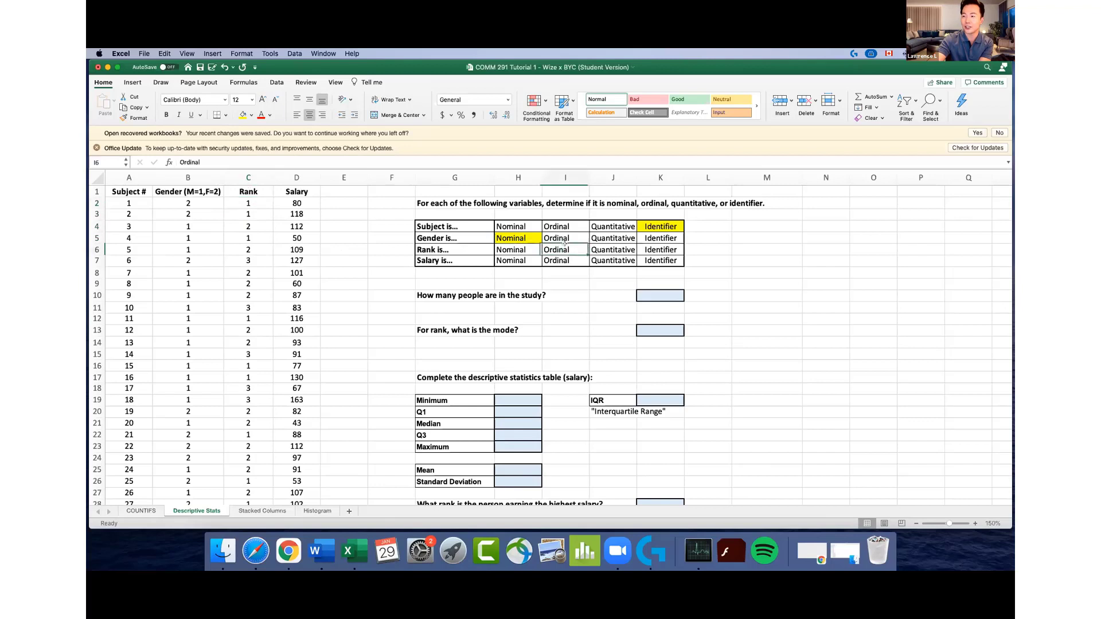
pyautogui.click(242, 115)
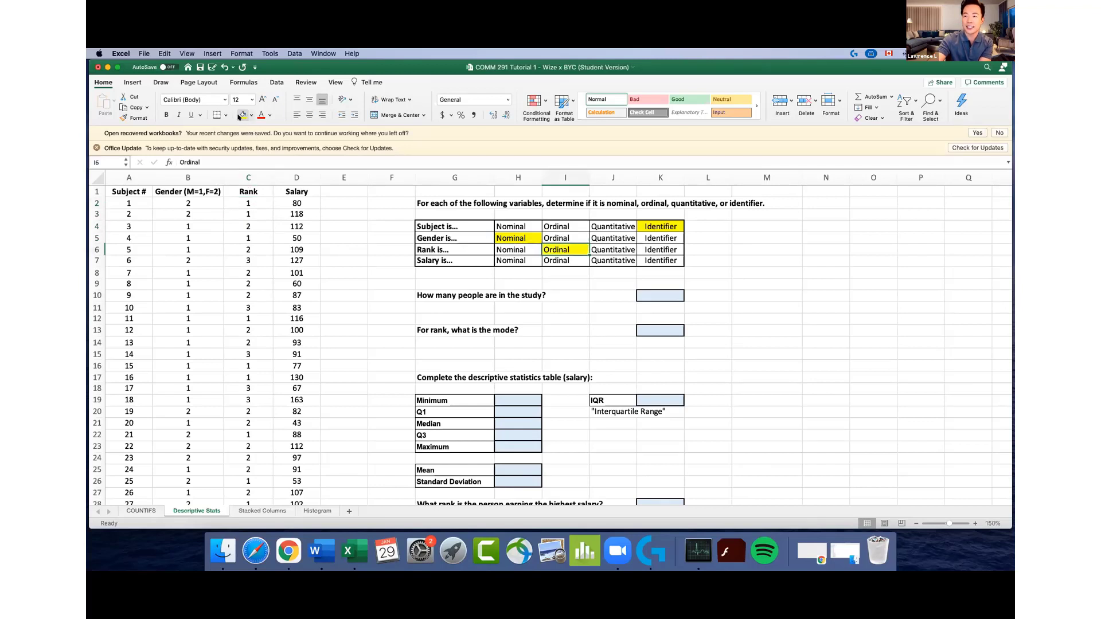
# Review the Salary values in column D and highlight Quantitative in the "Salary is..." row with yellow fill
pyautogui.moveTo(297, 201); pyautogui.dragTo(293, 334)
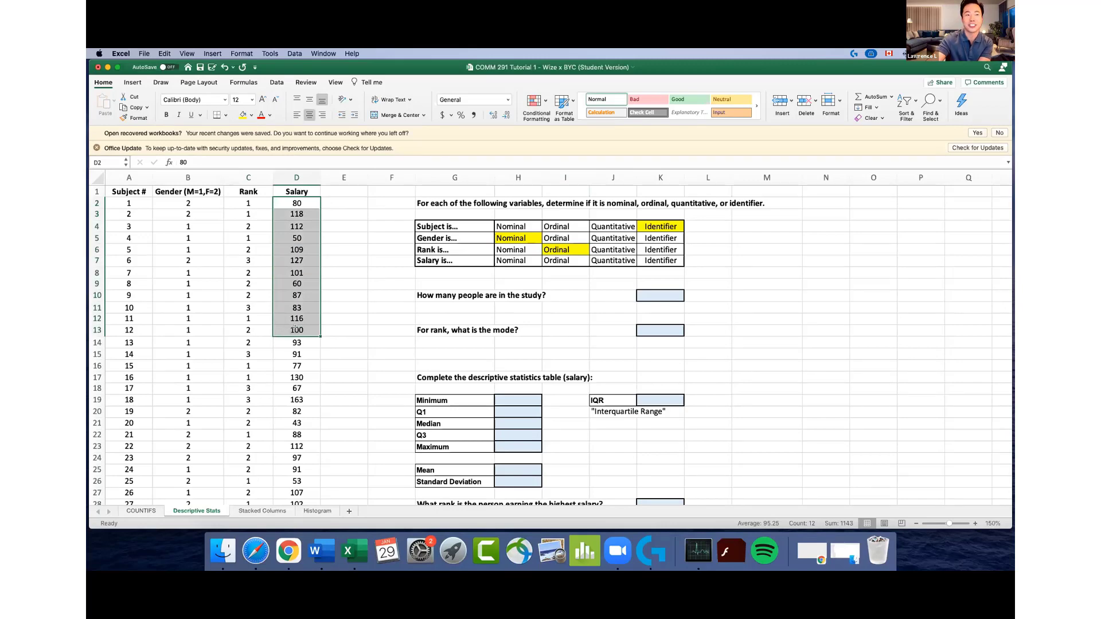
pyautogui.click(571, 281)
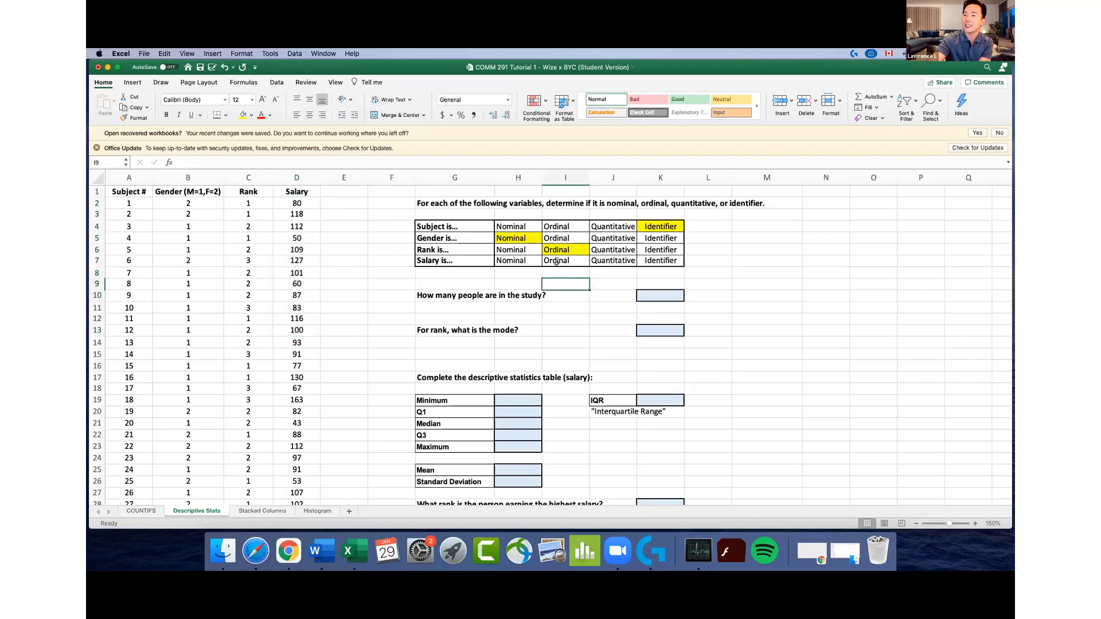
pyautogui.click(613, 259)
pyautogui.click(242, 115)
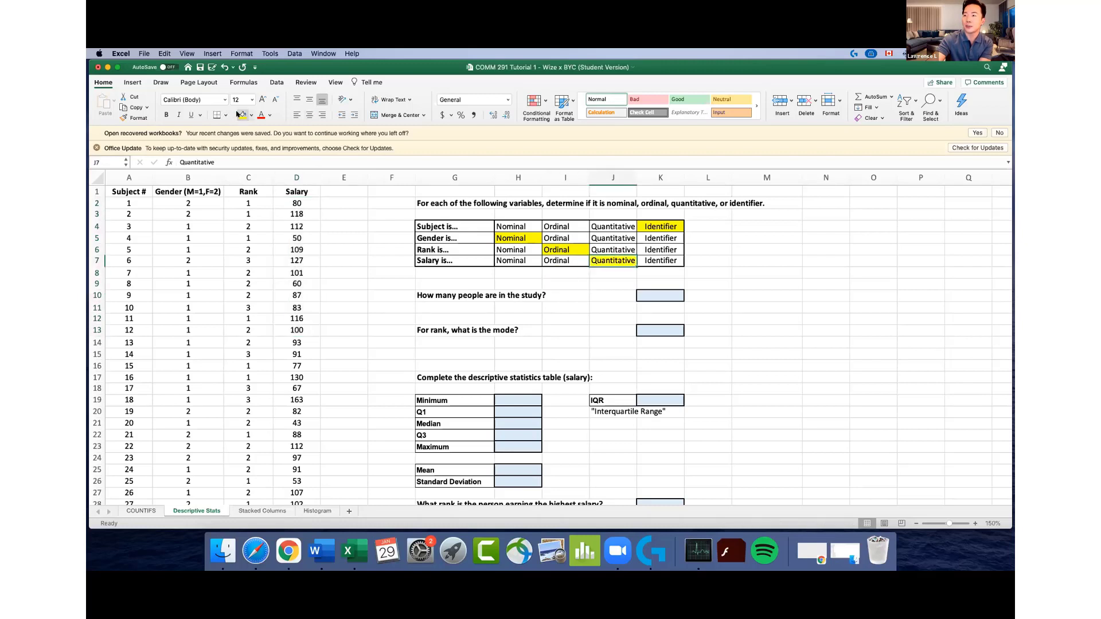
pyautogui.moveTo(138, 177); pyautogui.dragTo(296, 175)
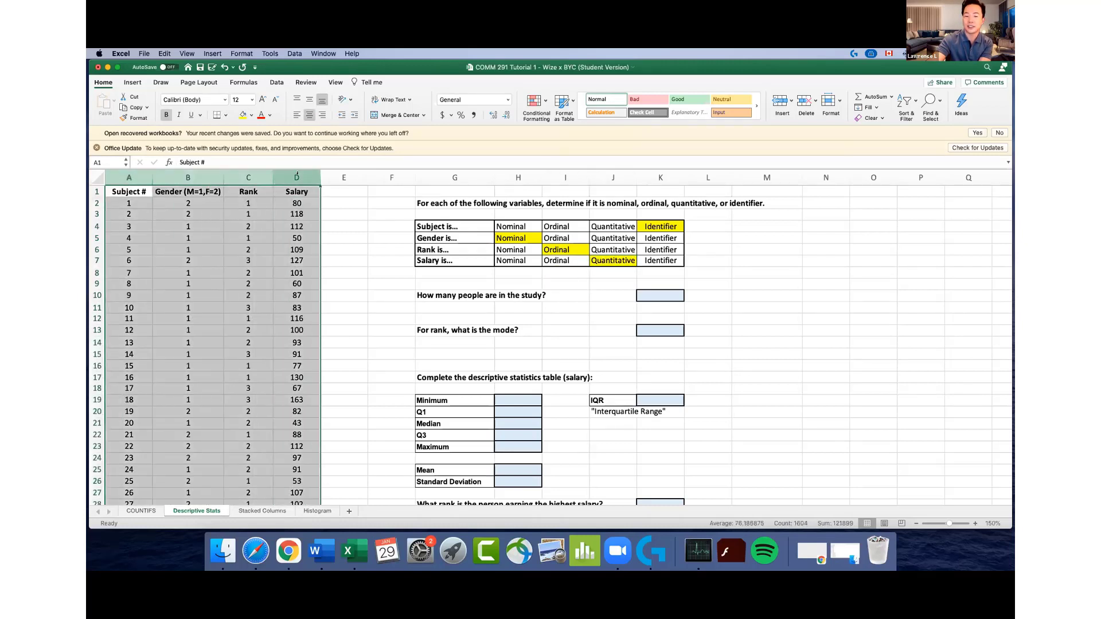
pyautogui.click(349, 201)
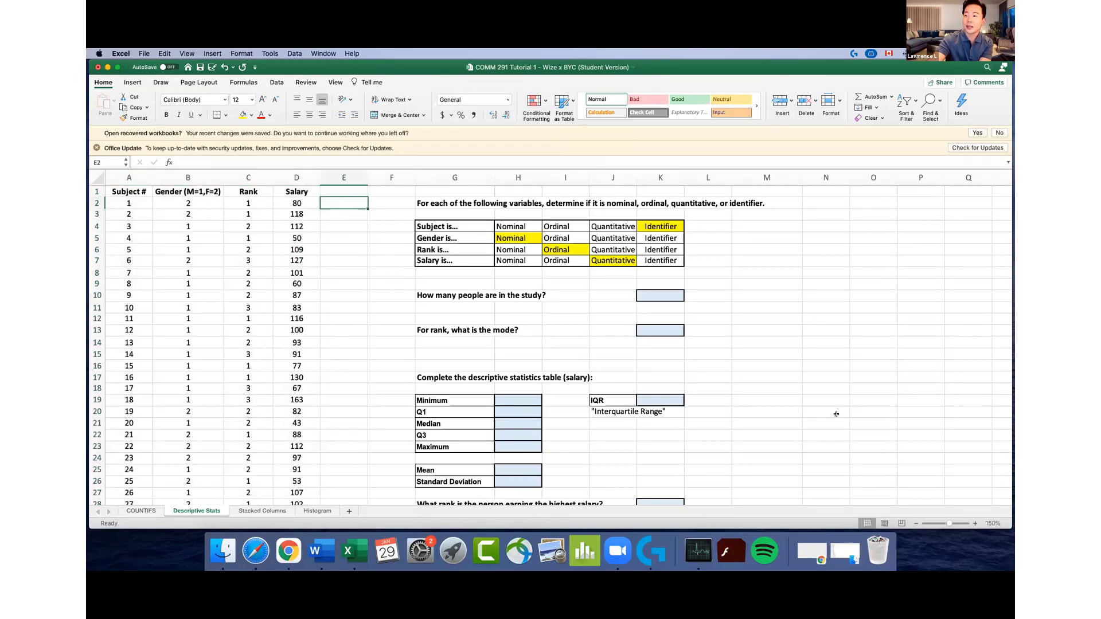
# Count the people in the study in cell K10 with the formula =COUNT(A:A)
pyautogui.click(974, 523)
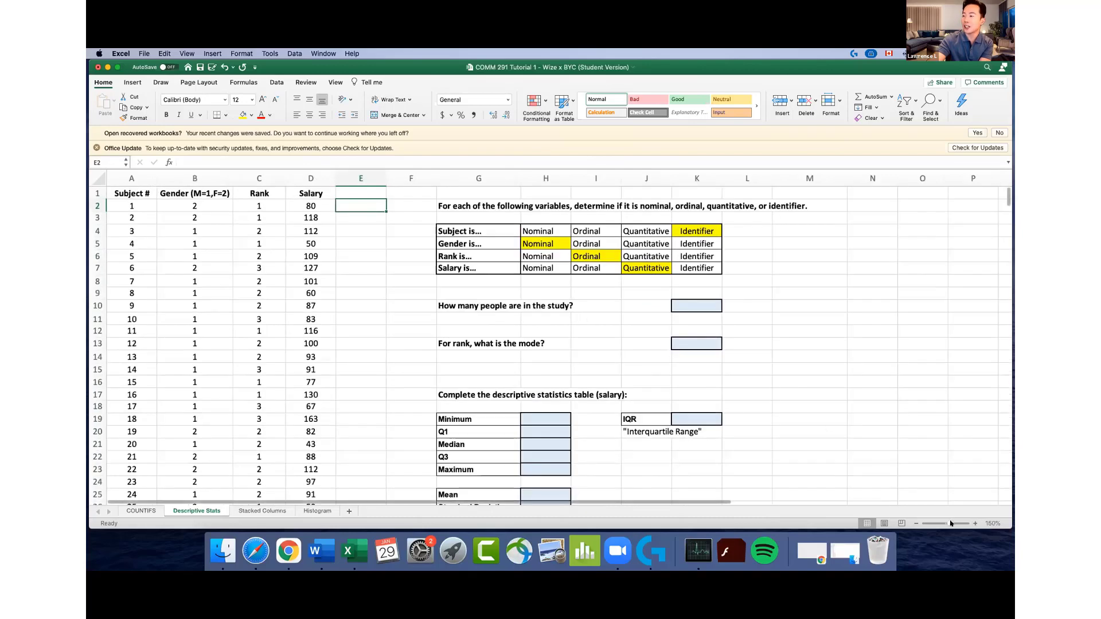
pyautogui.scroll(1, 764, 372)
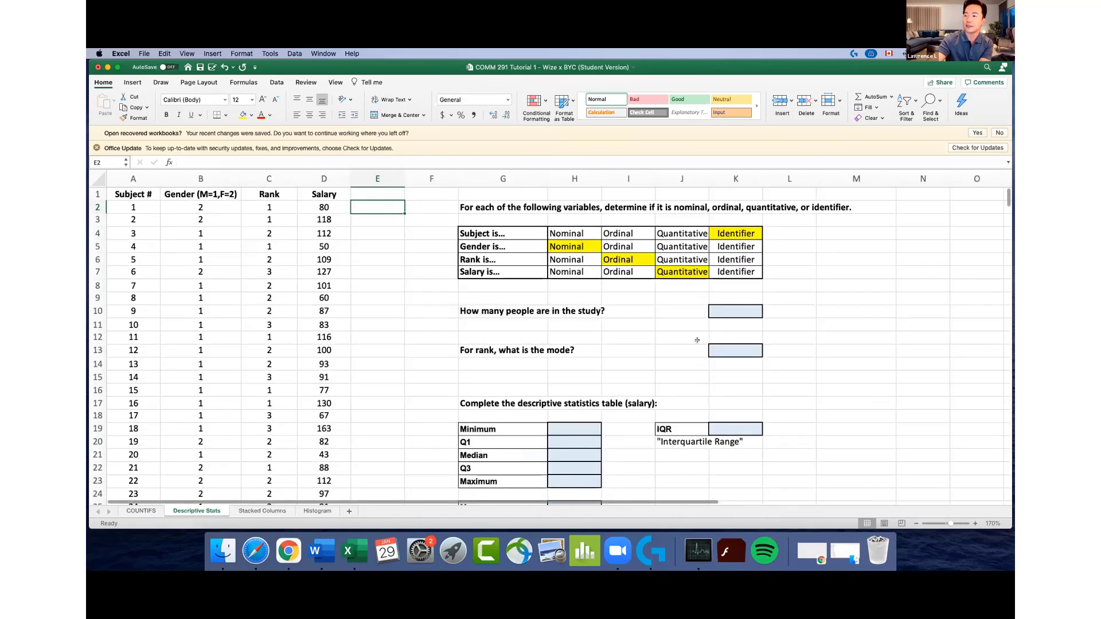
pyautogui.click(727, 308)
pyautogui.write('=COUNT(')
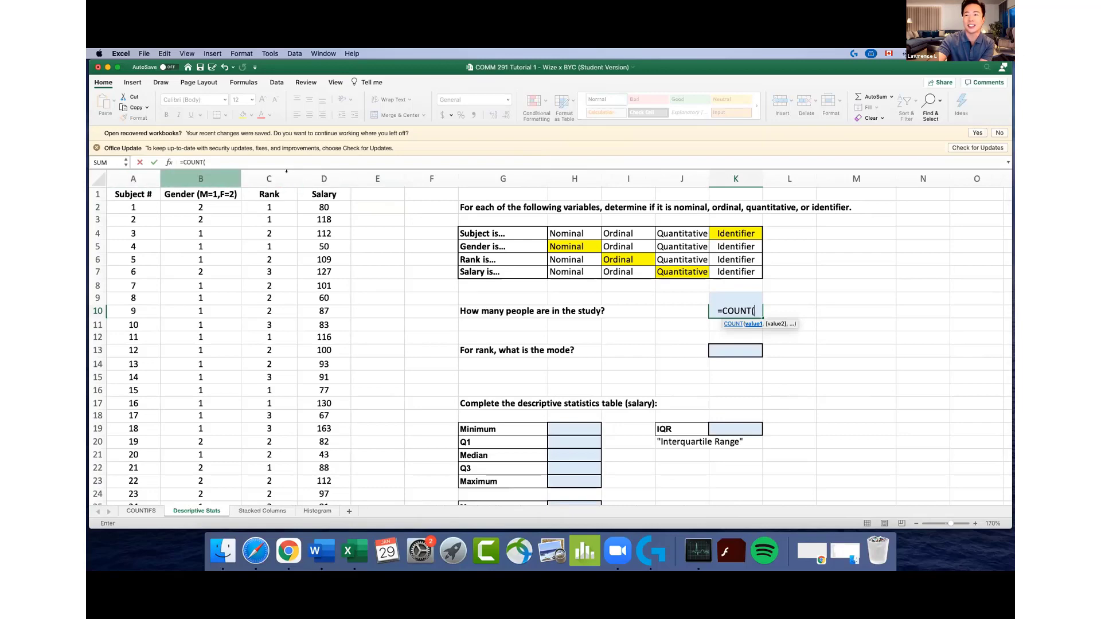
pyautogui.click(139, 173)
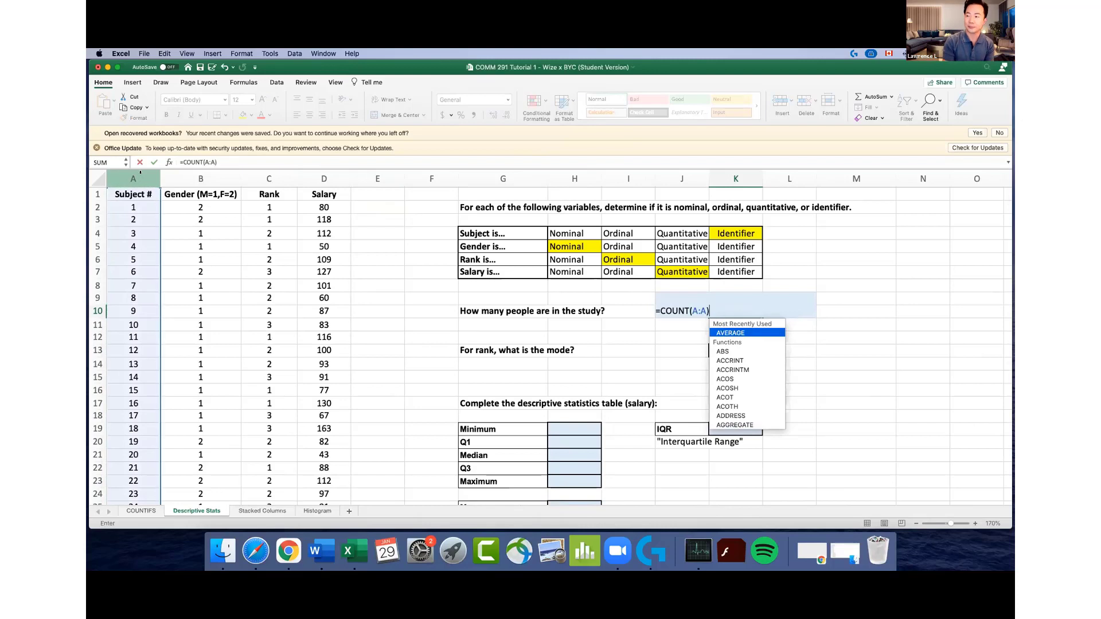
pyautogui.press('Return')
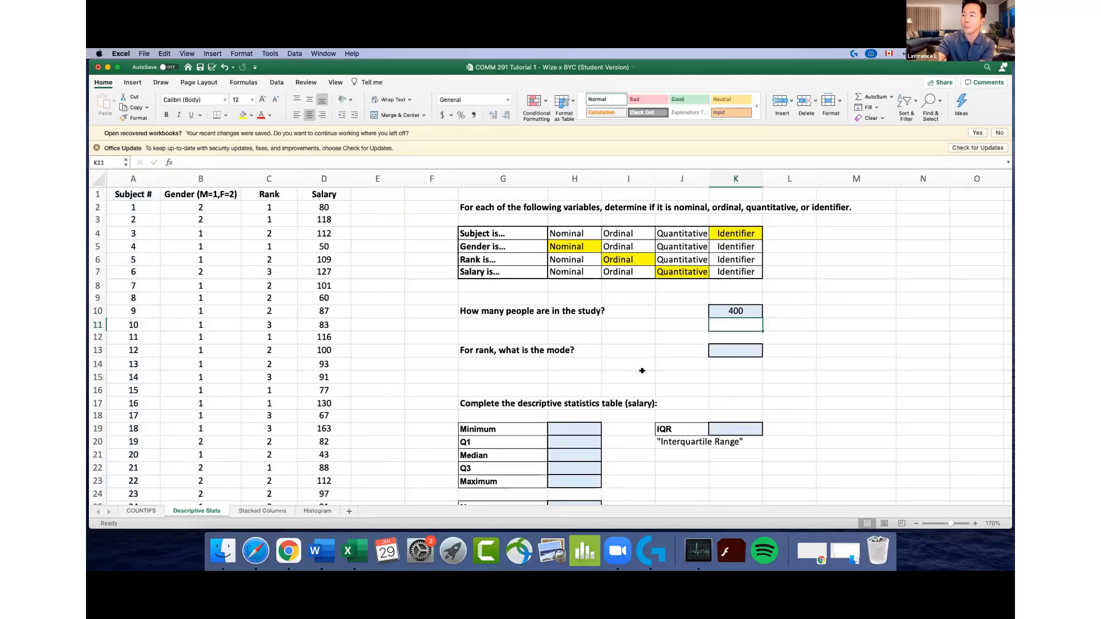
# Calculate the mode of rank in cell K13 with the formula =MODE(C:C), and review the formula cell
pyautogui.click(694, 351)
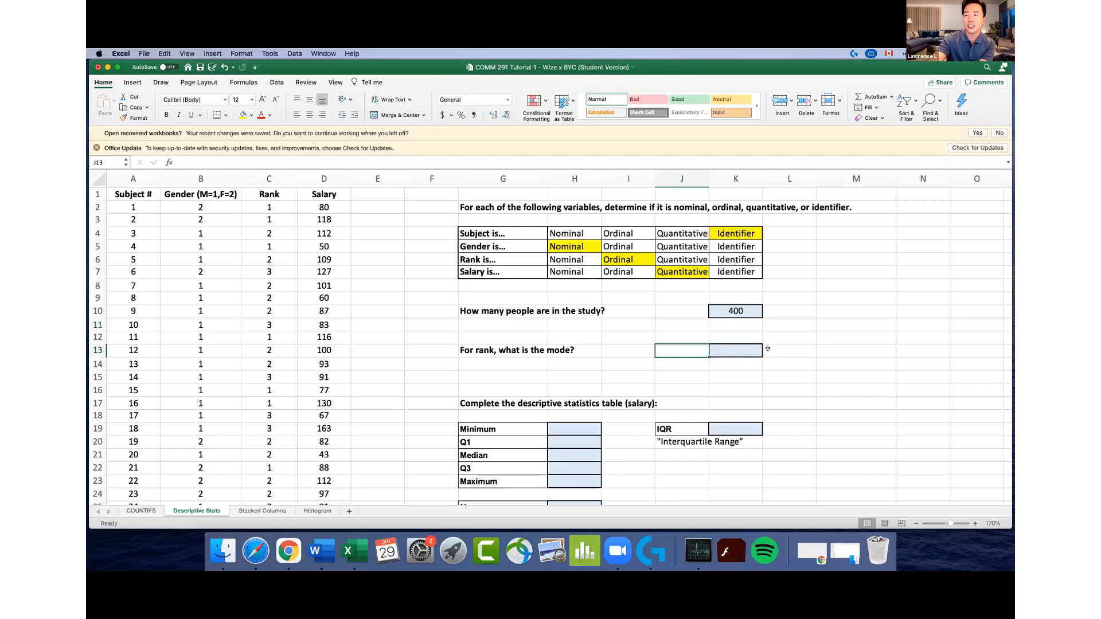
pyautogui.click(746, 350)
pyautogui.write('=MOD')
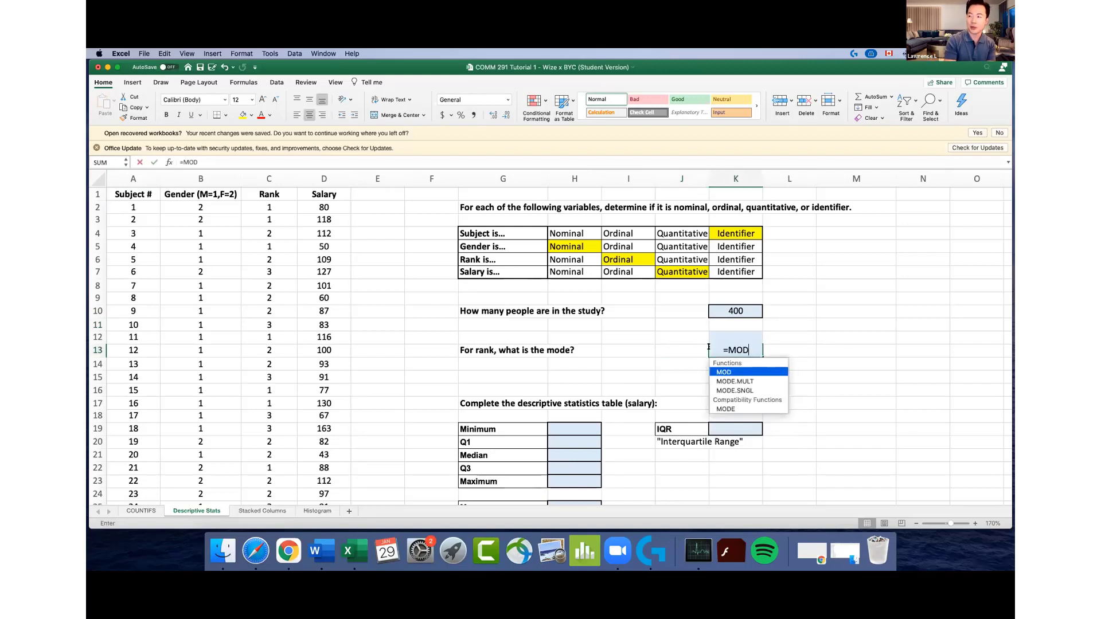
pyautogui.write('E(')
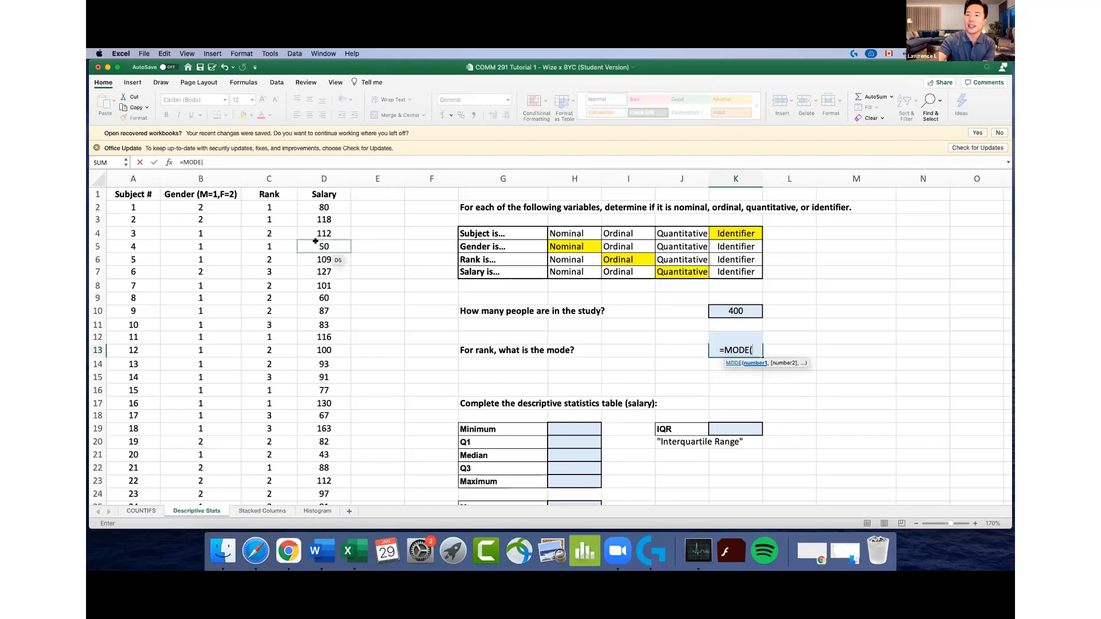
pyautogui.click(271, 174)
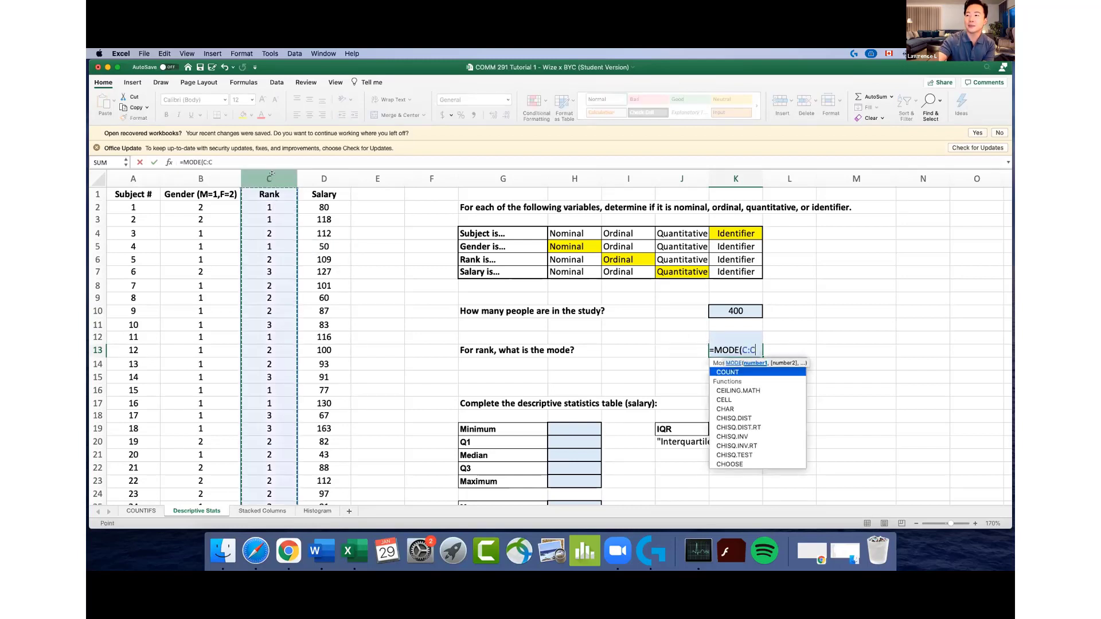
pyautogui.write(')')
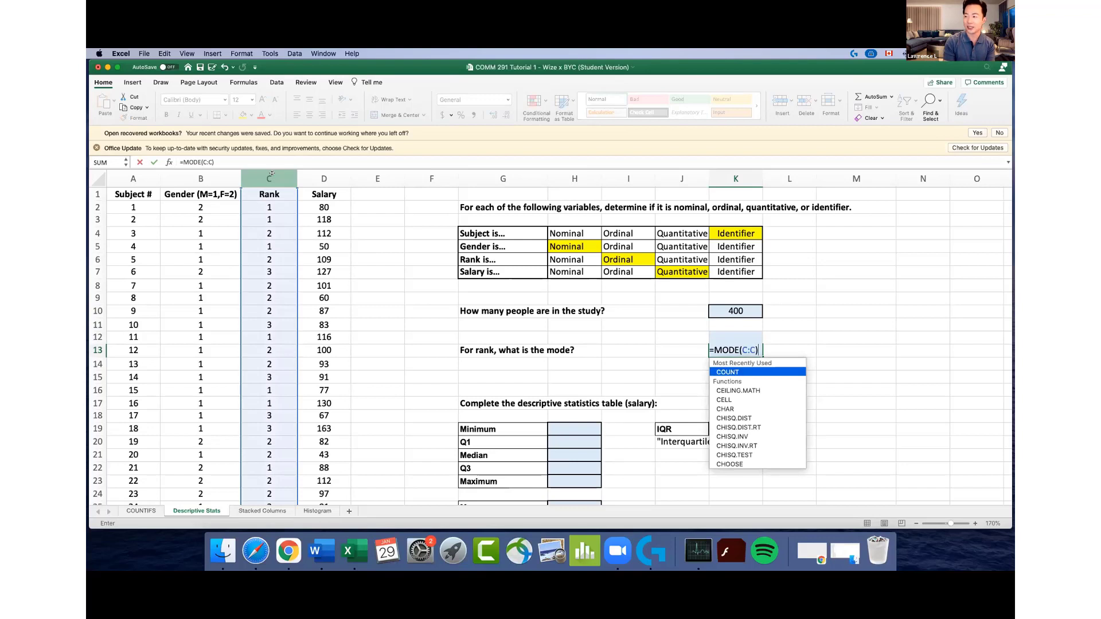
pyautogui.press('Return')
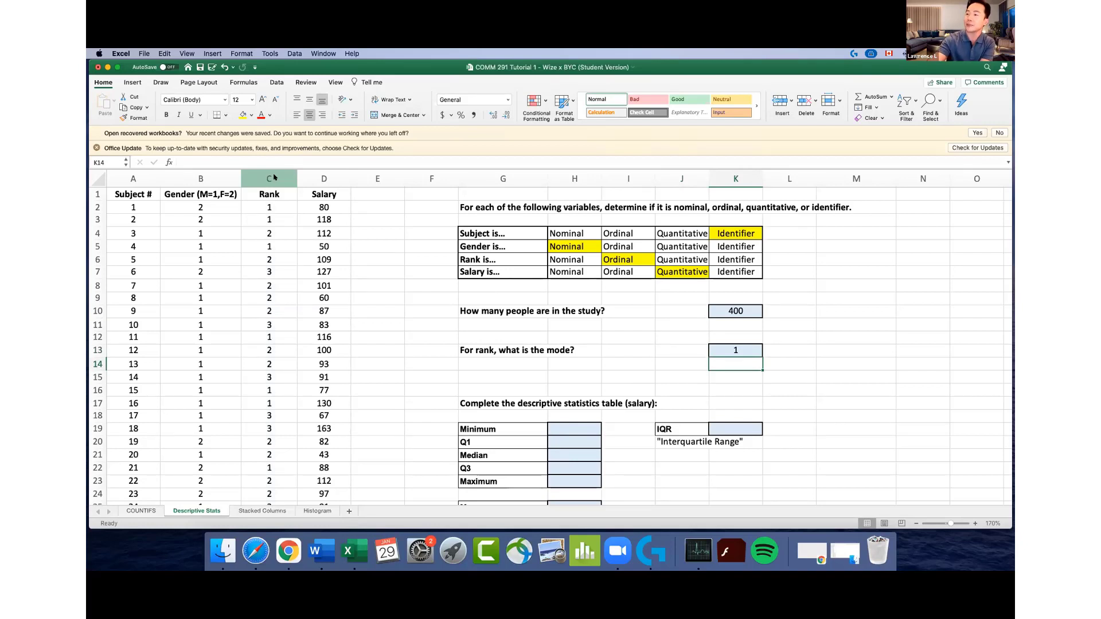
pyautogui.click(798, 352)
pyautogui.click(746, 346)
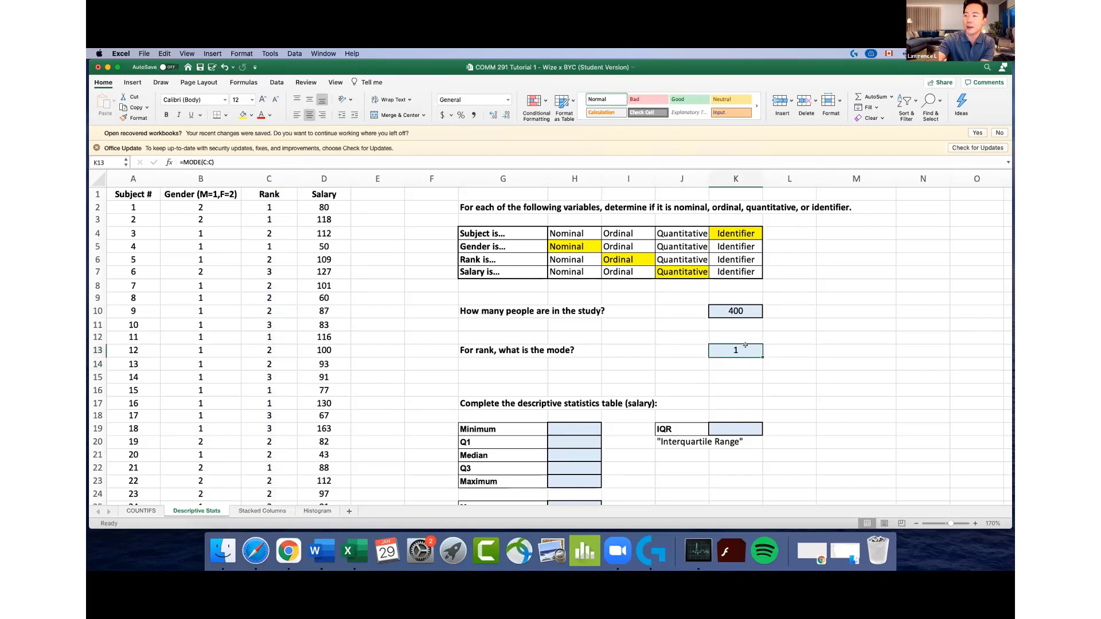
pyautogui.click(785, 344)
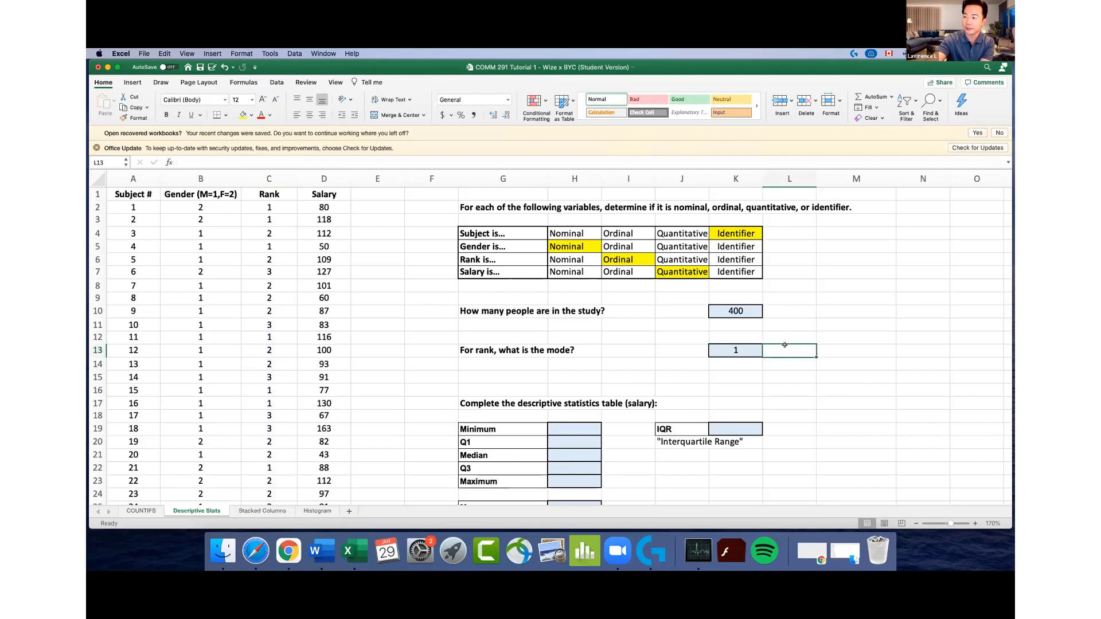
pyautogui.click(744, 371)
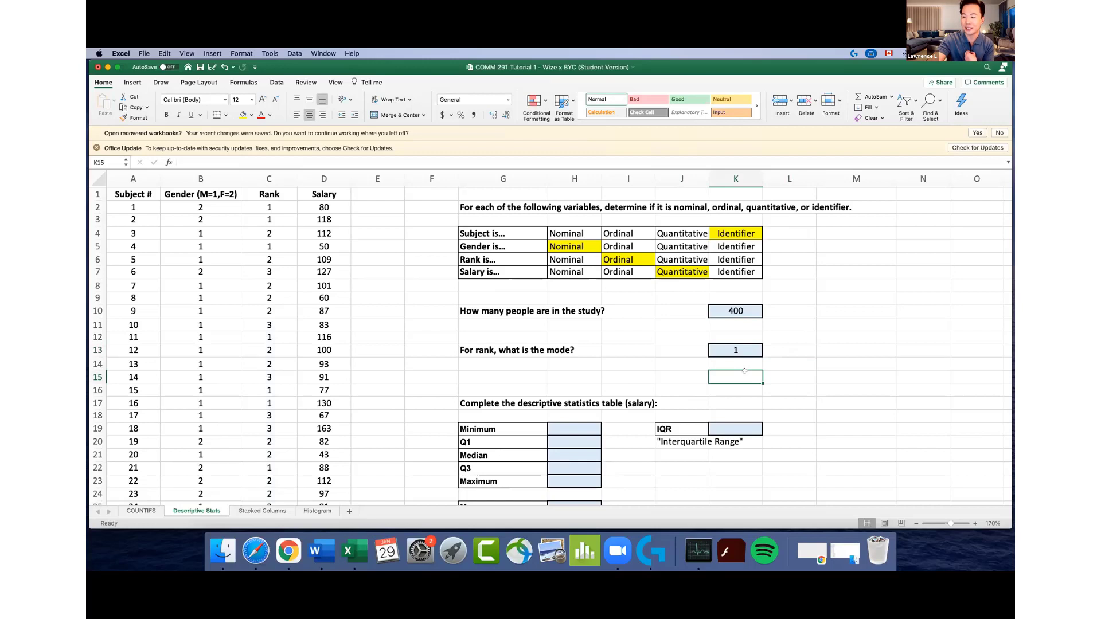
# Add the bold question "BONUS: How many are in rank 1?" in cell G15
pyautogui.click(537, 370)
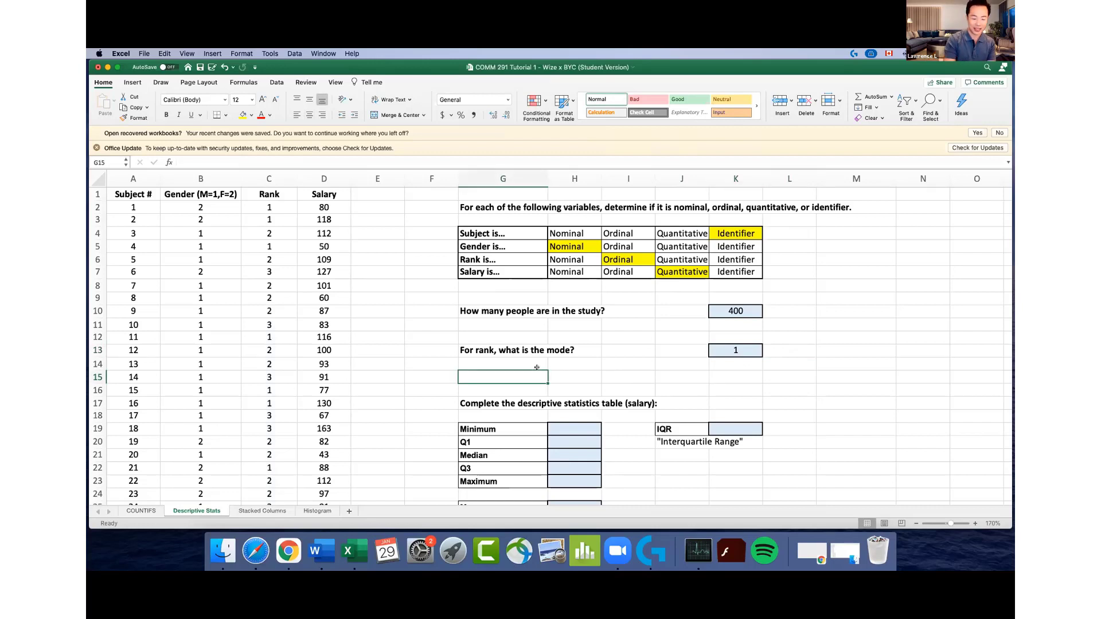
pyautogui.write('BONUS: How ')
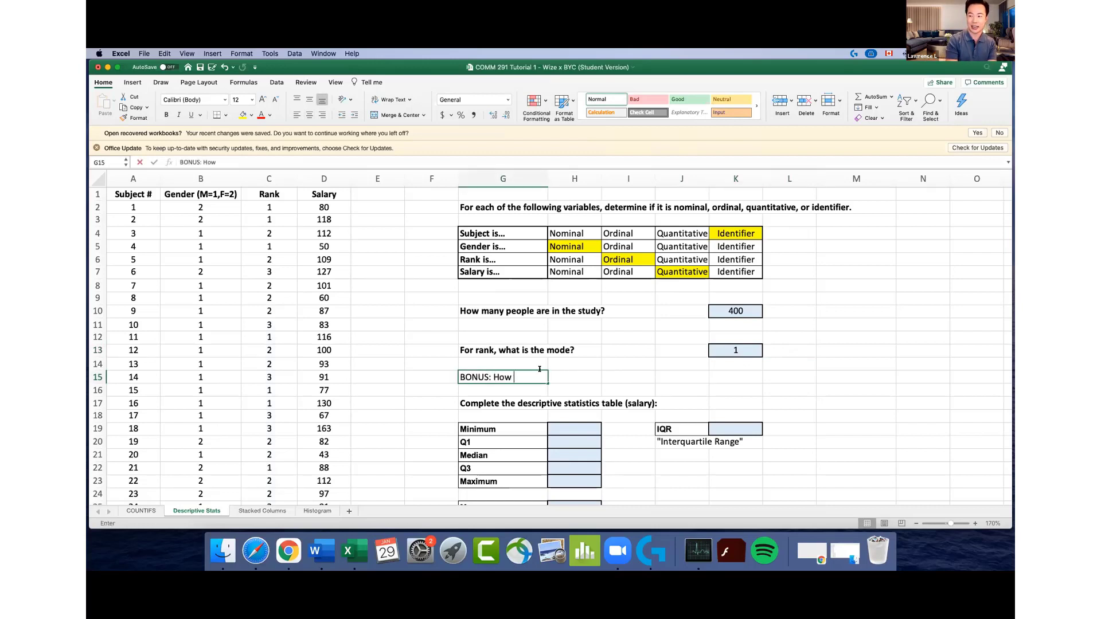
pyautogui.write('many are in rank 1?')
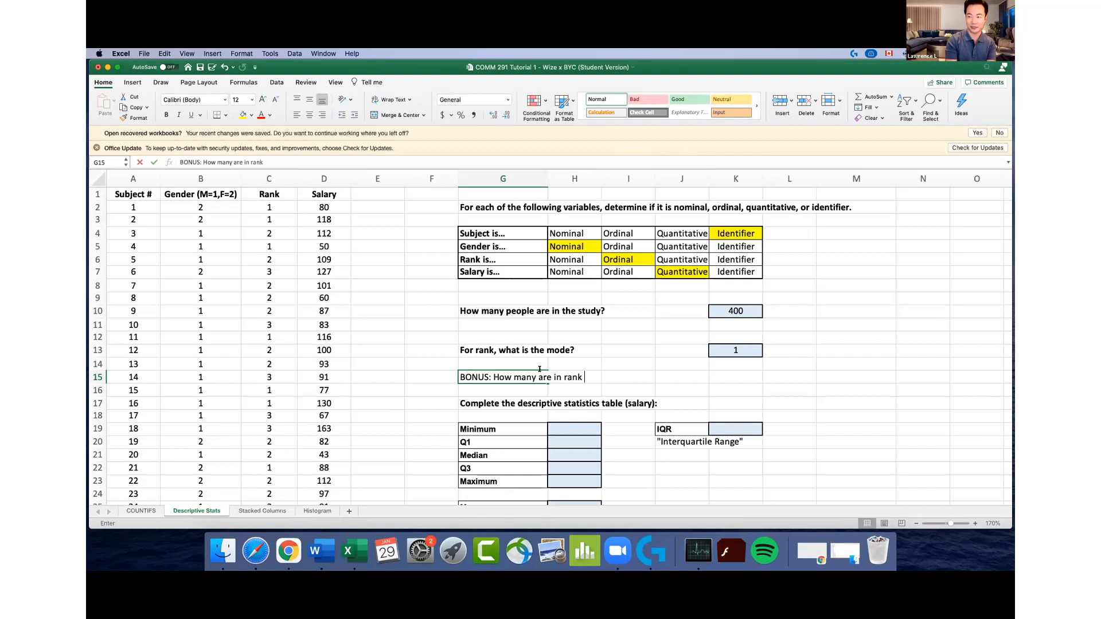
pyautogui.press('Tab')
pyautogui.click(539, 371)
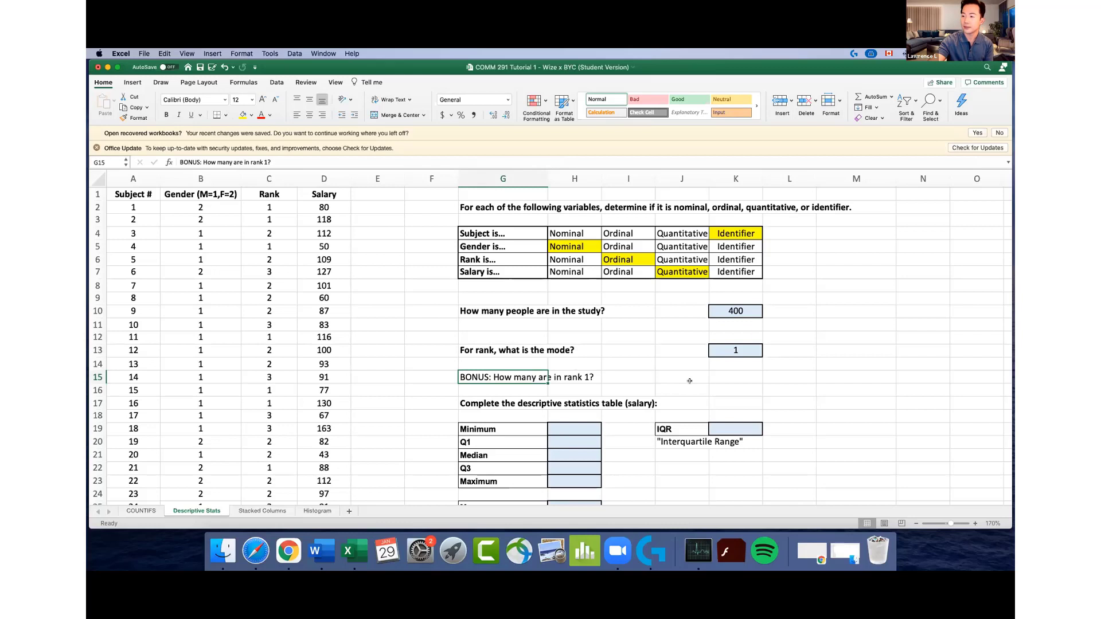
# Fill cell K15 yellow, count the people in rank 1 there with =COUNTIFS(C:C,1), and review the formula
pyautogui.click(736, 377)
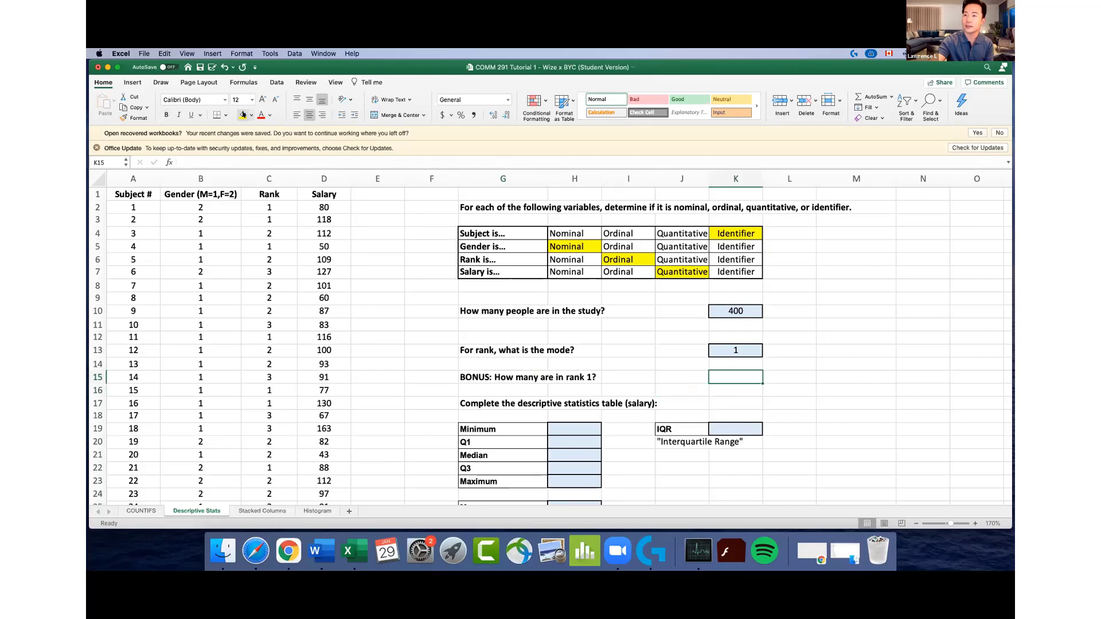
pyautogui.click(243, 115)
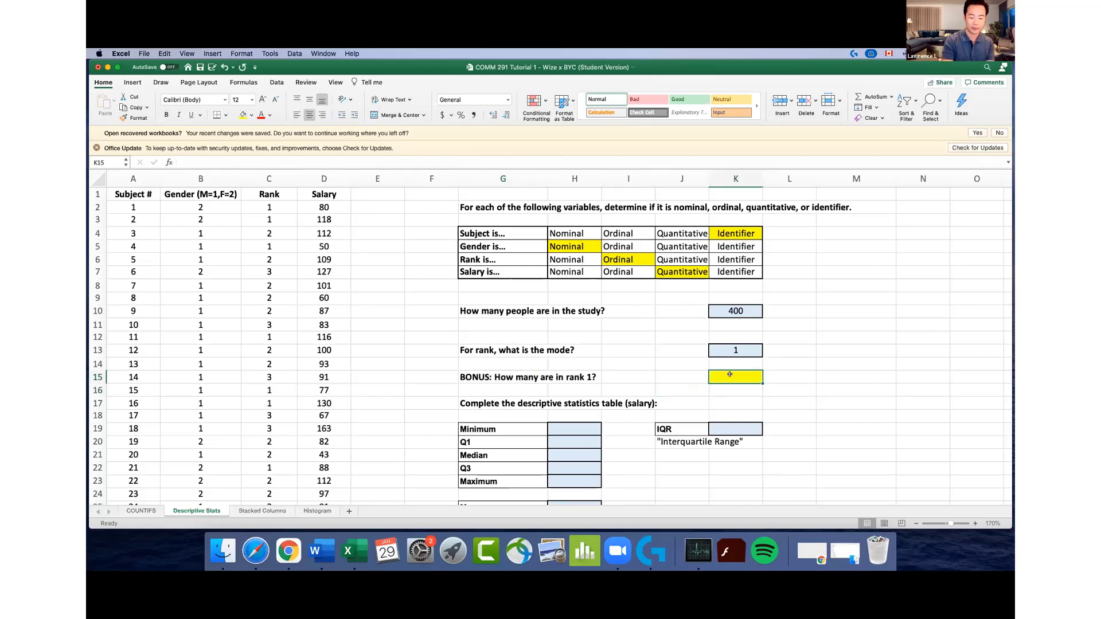
pyautogui.write('=COUNT')
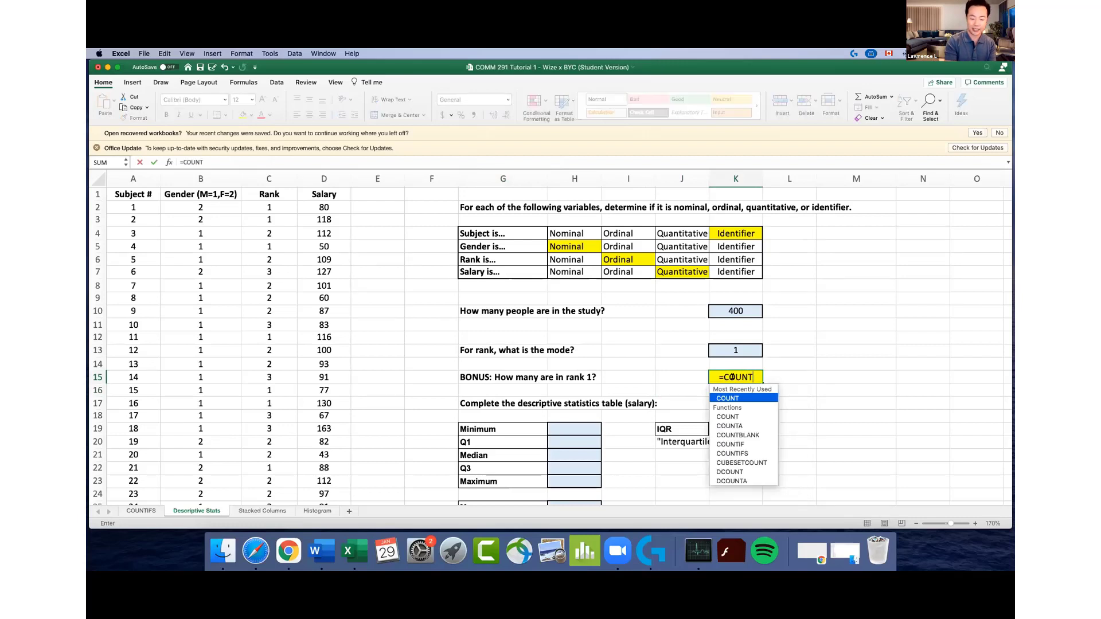
pyautogui.write('IFS')
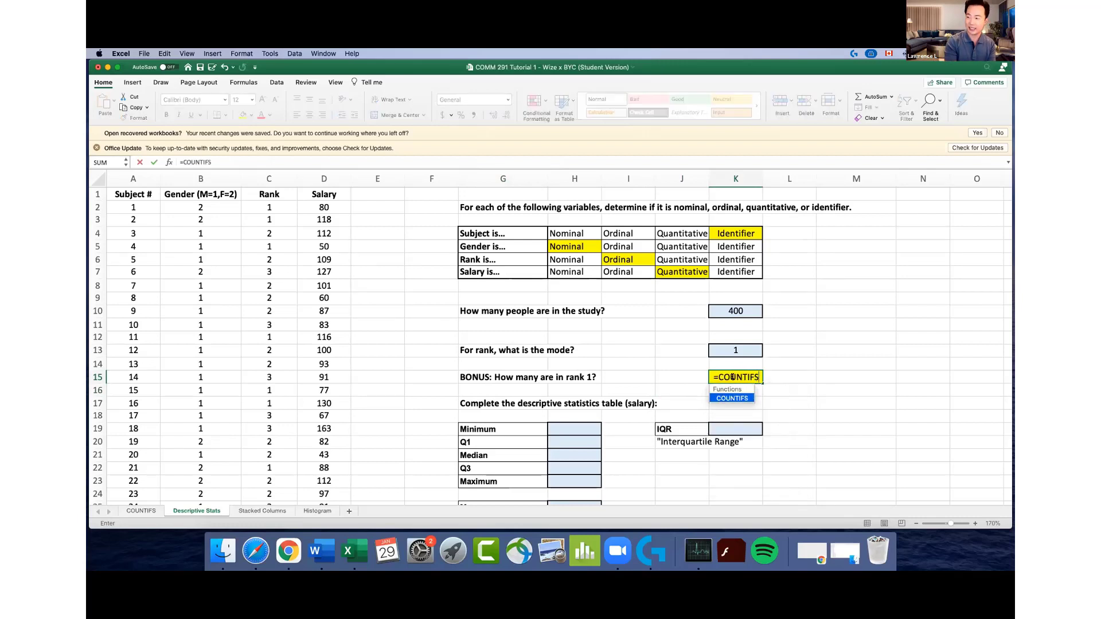
pyautogui.write('(')
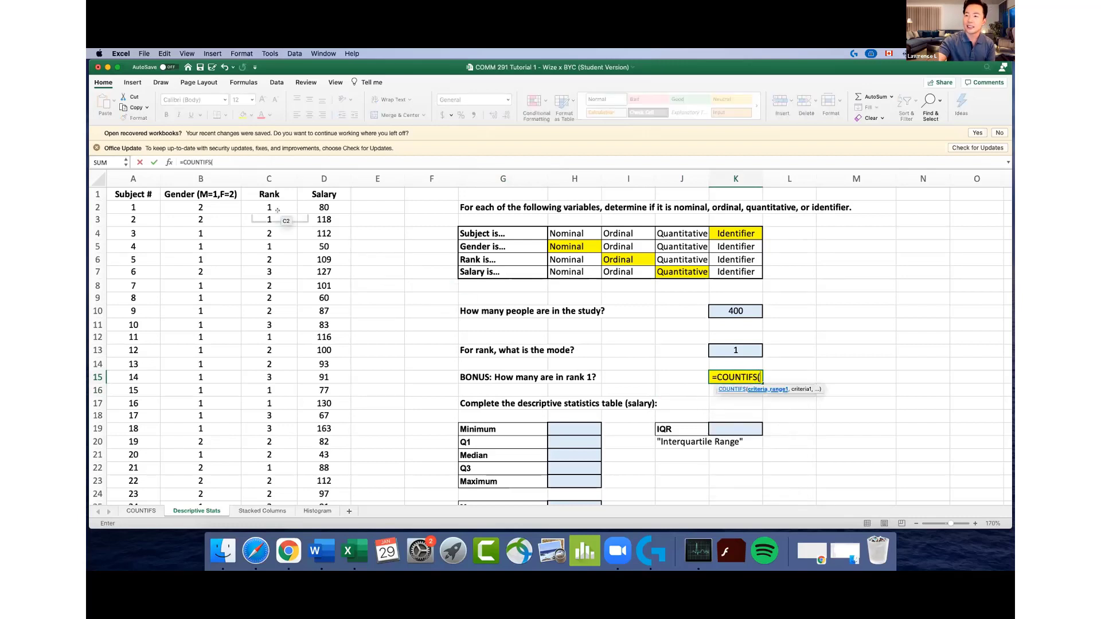
pyautogui.click(273, 174)
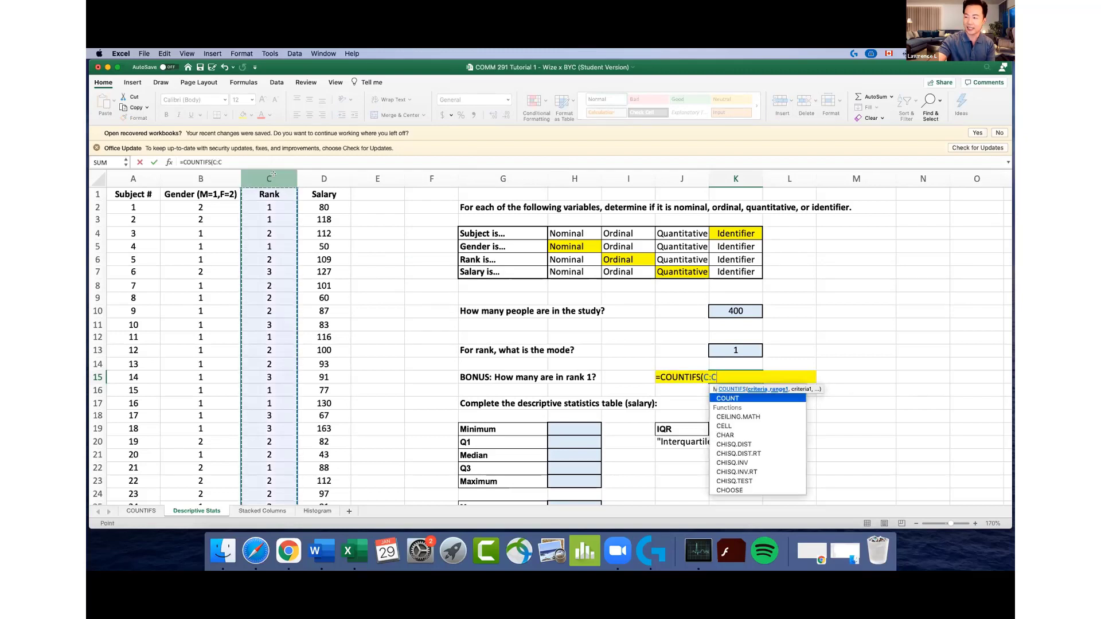
pyautogui.write(',1)')
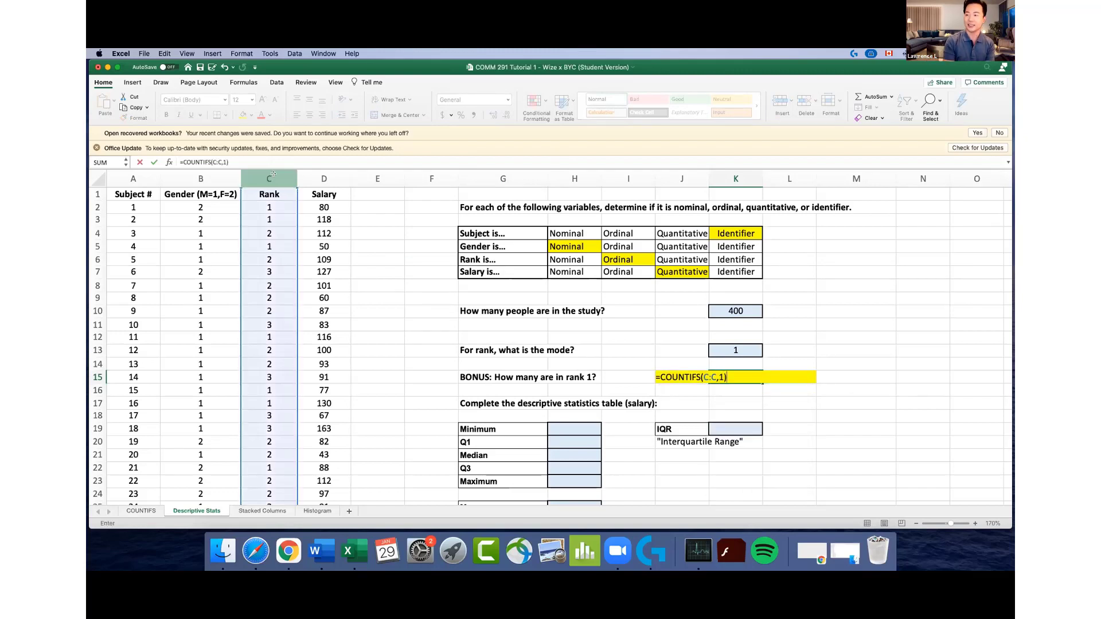
pyautogui.press('Return')
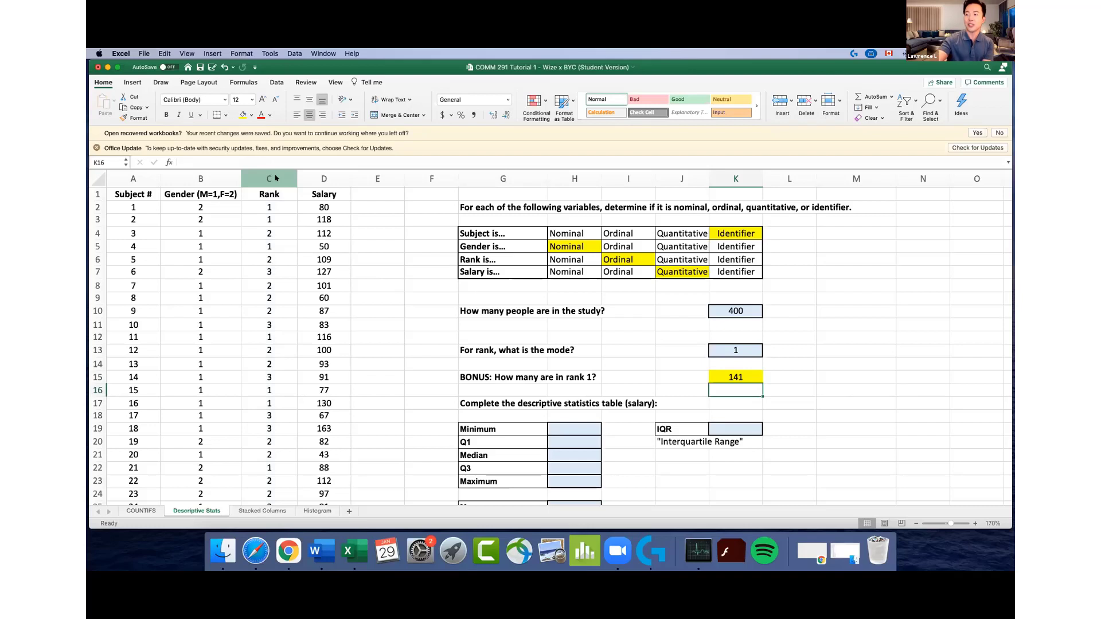
pyautogui.click(735, 372)
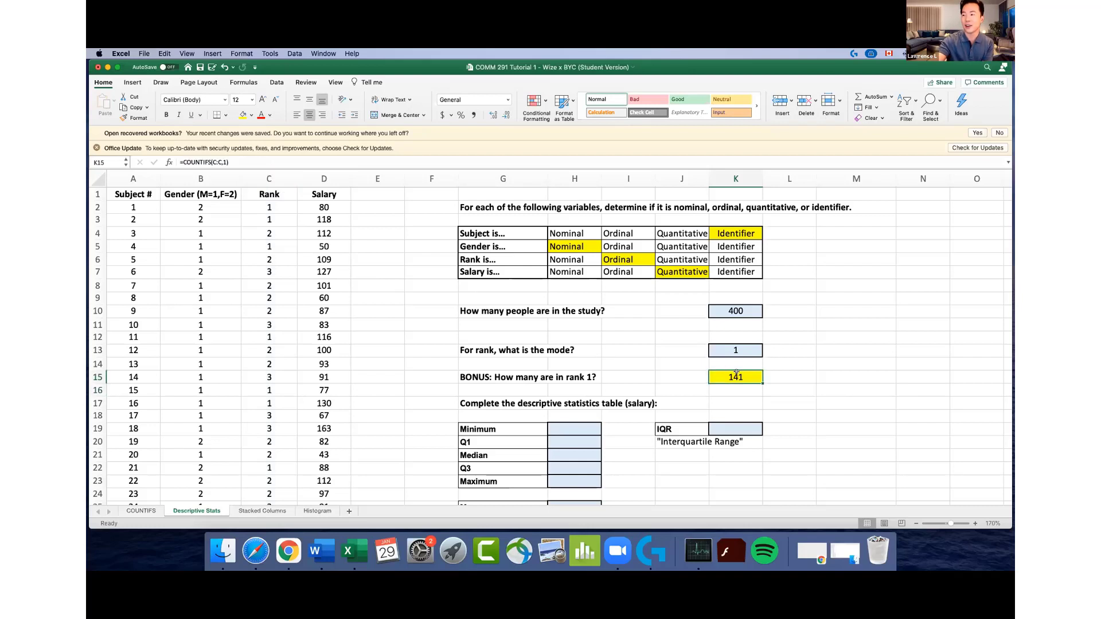
pyautogui.doubleClick(736, 373)
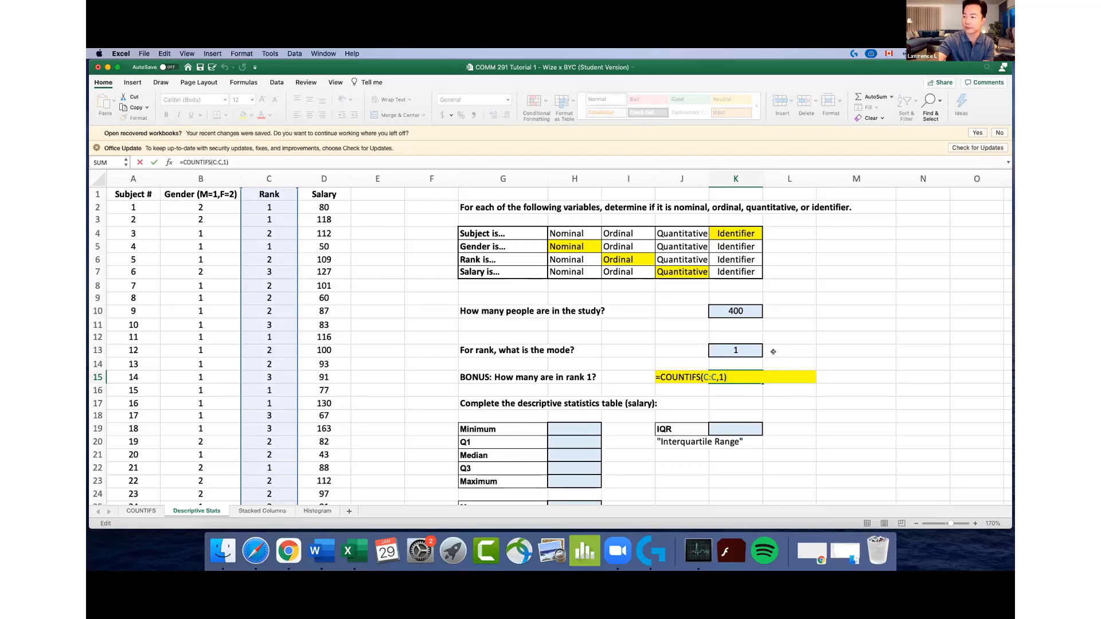
pyautogui.press('Return')
# Calculate the minimum salary in cell H19 of the descriptive statistics table with the formula =MIN(D:D)
pyautogui.scroll(-1, 774, 355)
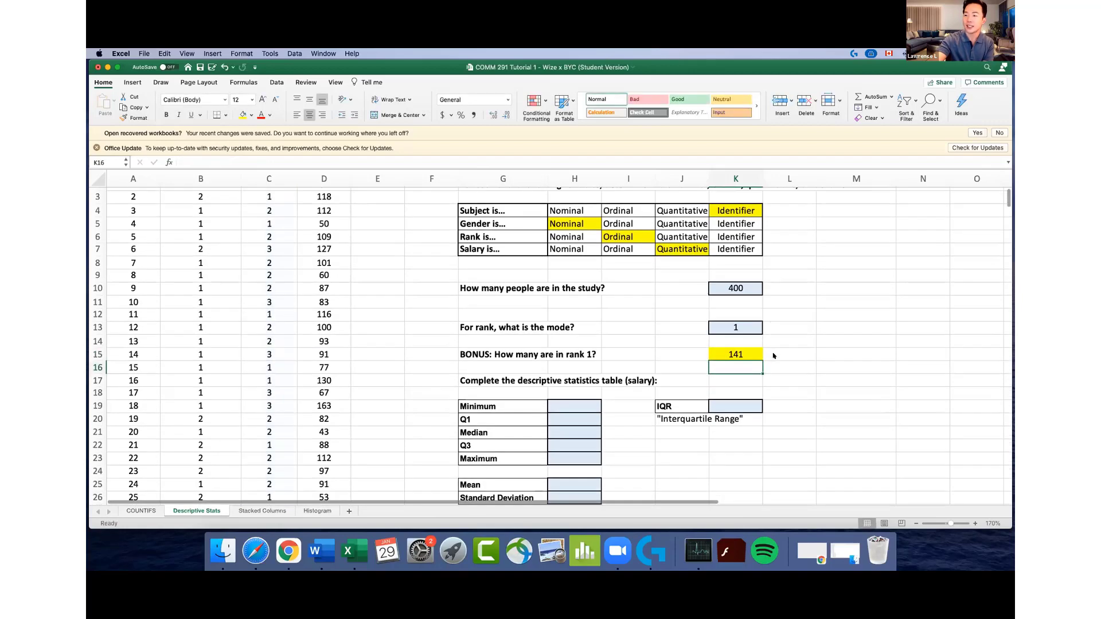
pyautogui.scroll(1, 774, 355)
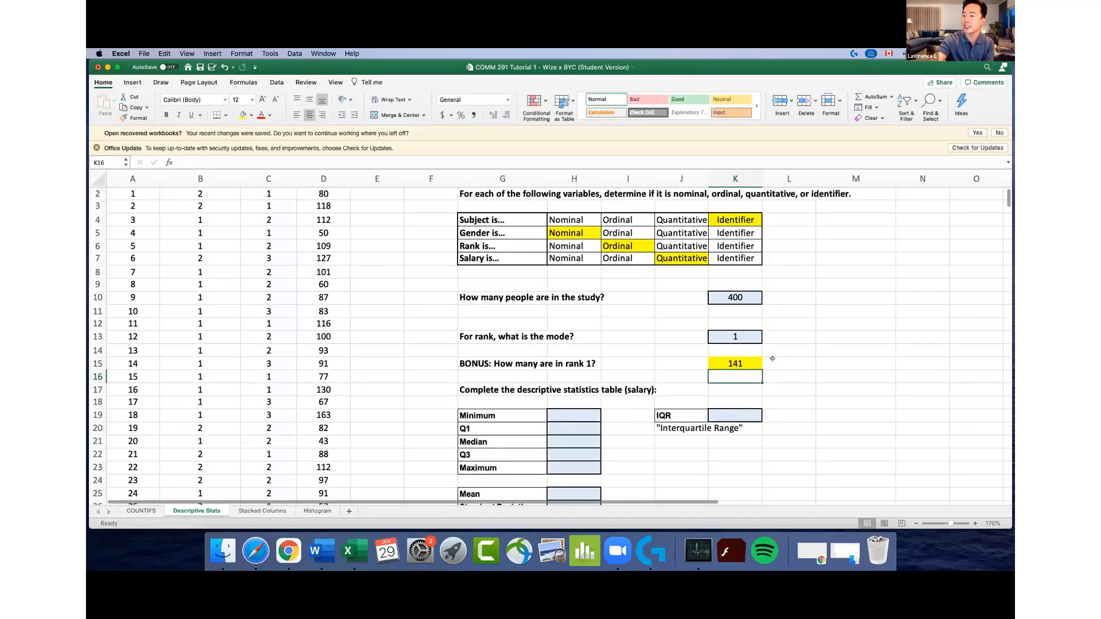
pyautogui.scroll(-5, 772, 358)
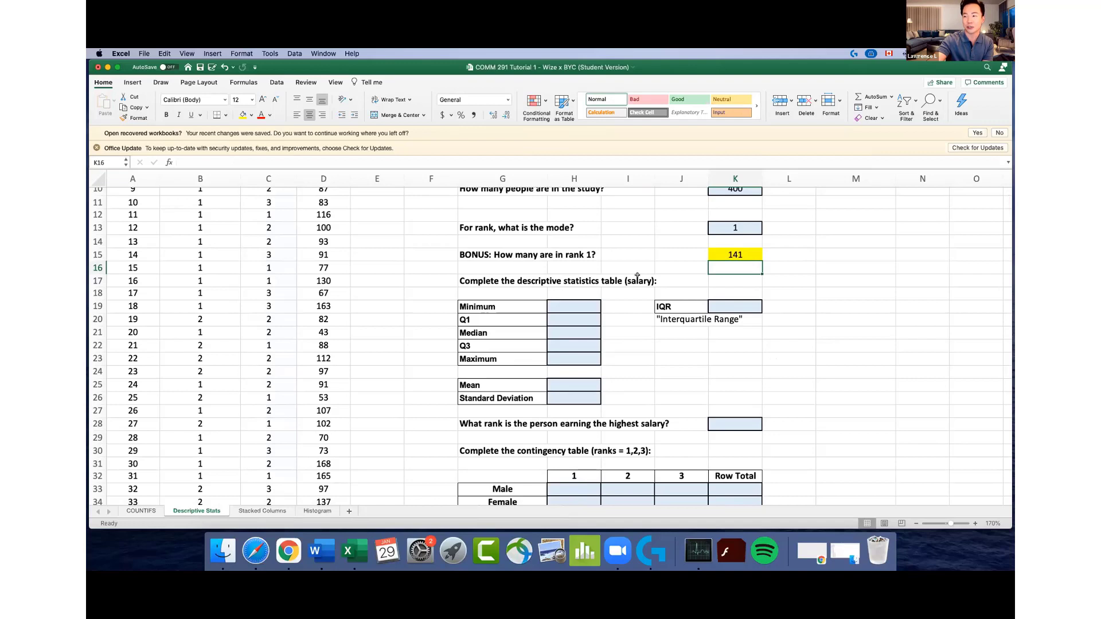
pyautogui.click(572, 302)
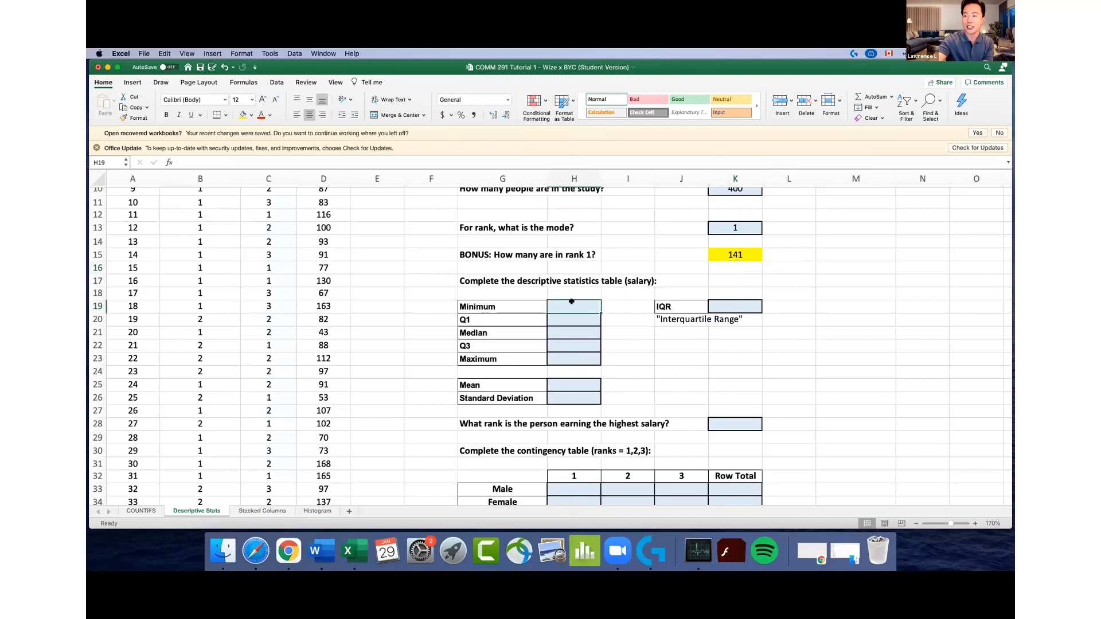
pyautogui.write('=m')
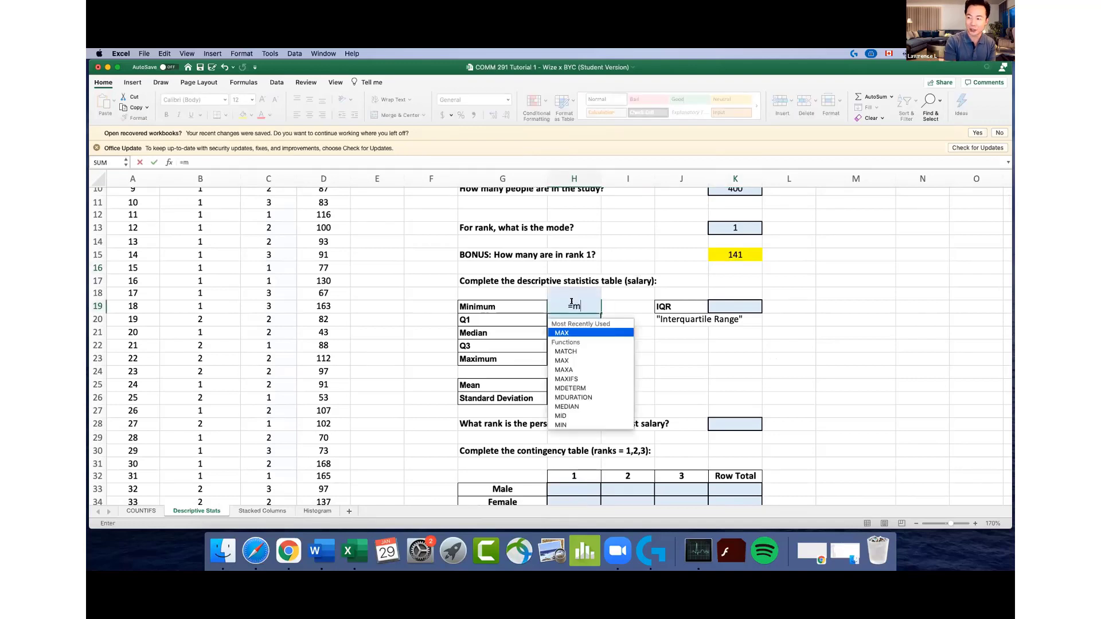
pyautogui.press('BackSpace')
pyautogui.write('MIN')
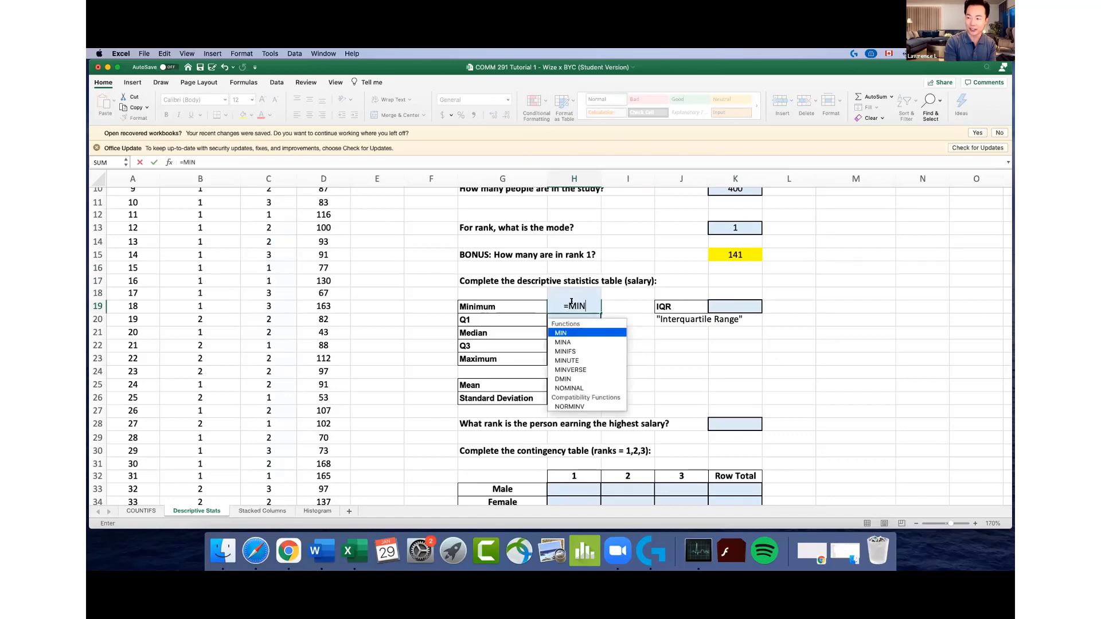
pyautogui.write('(')
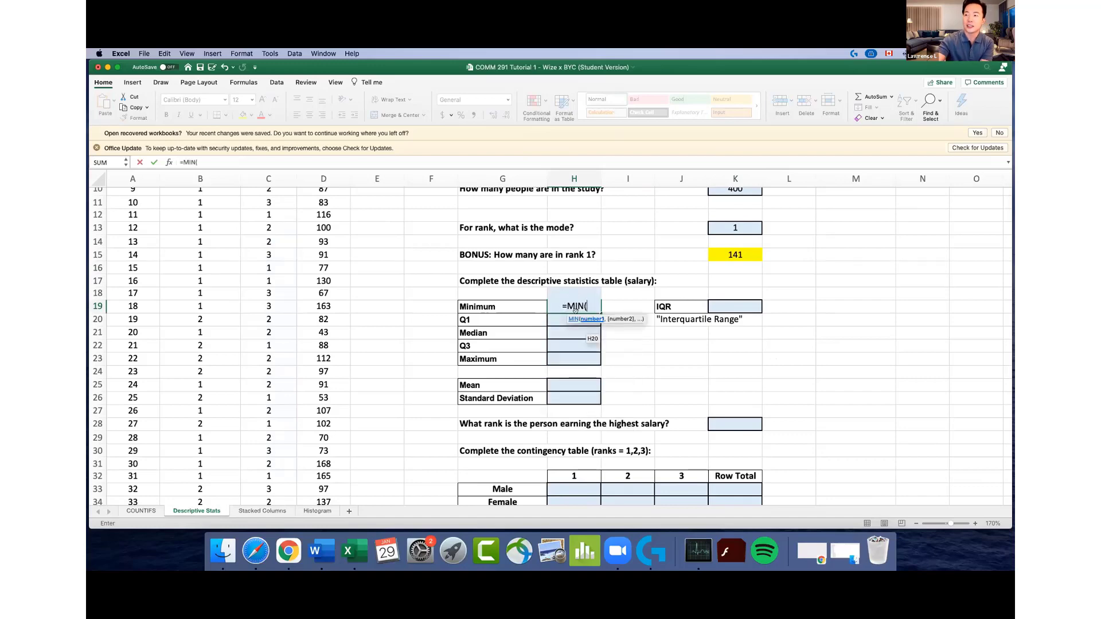
pyautogui.scroll(5, 309, 247)
pyautogui.click(323, 178)
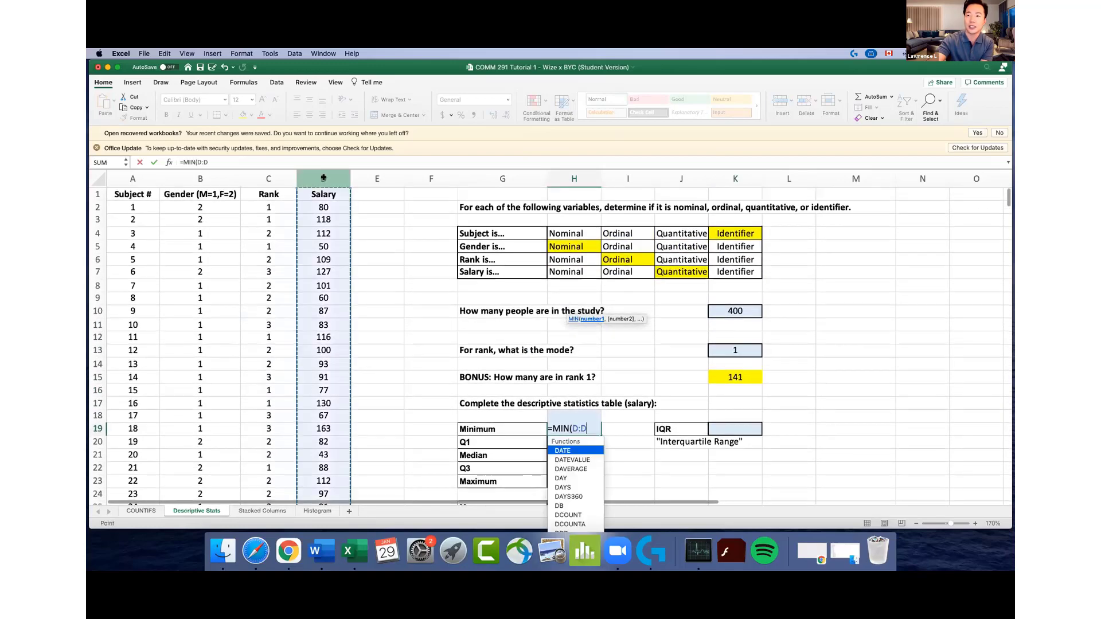
pyautogui.write(')')
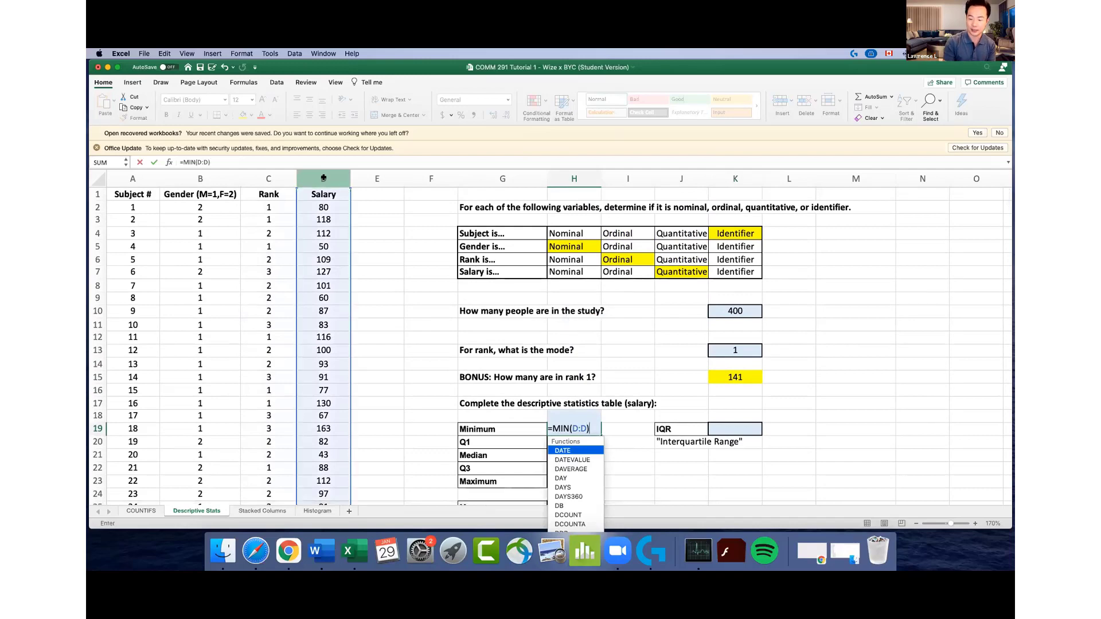
pyautogui.press('Return')
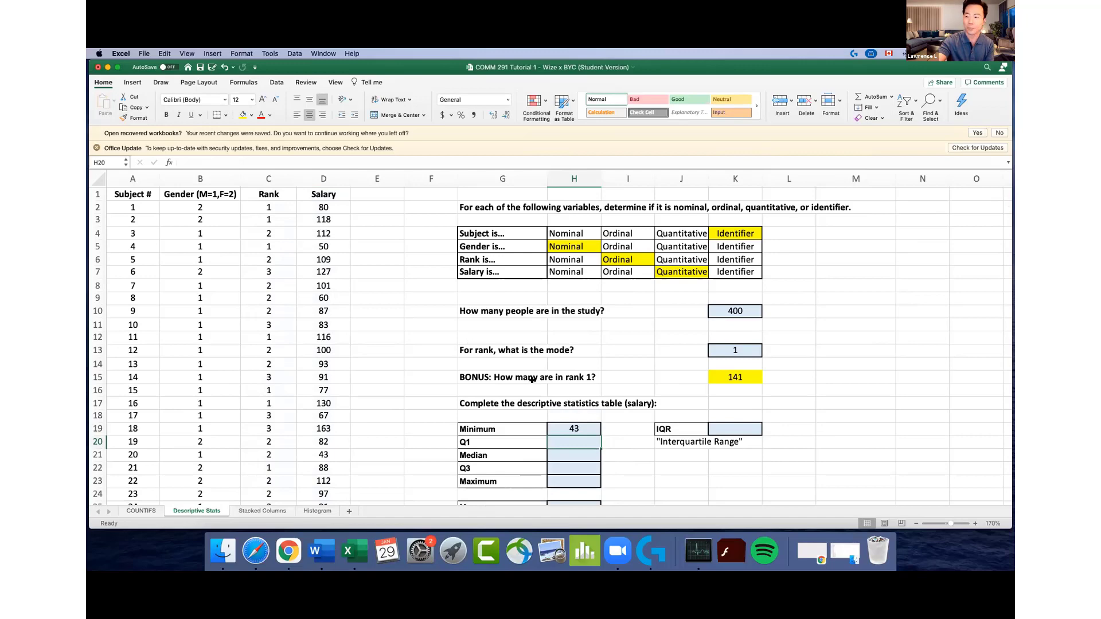
# Calculate the first quartile of salary in cell H20 with the formula =QUARTILE(D:D,1)
pyautogui.write('=')
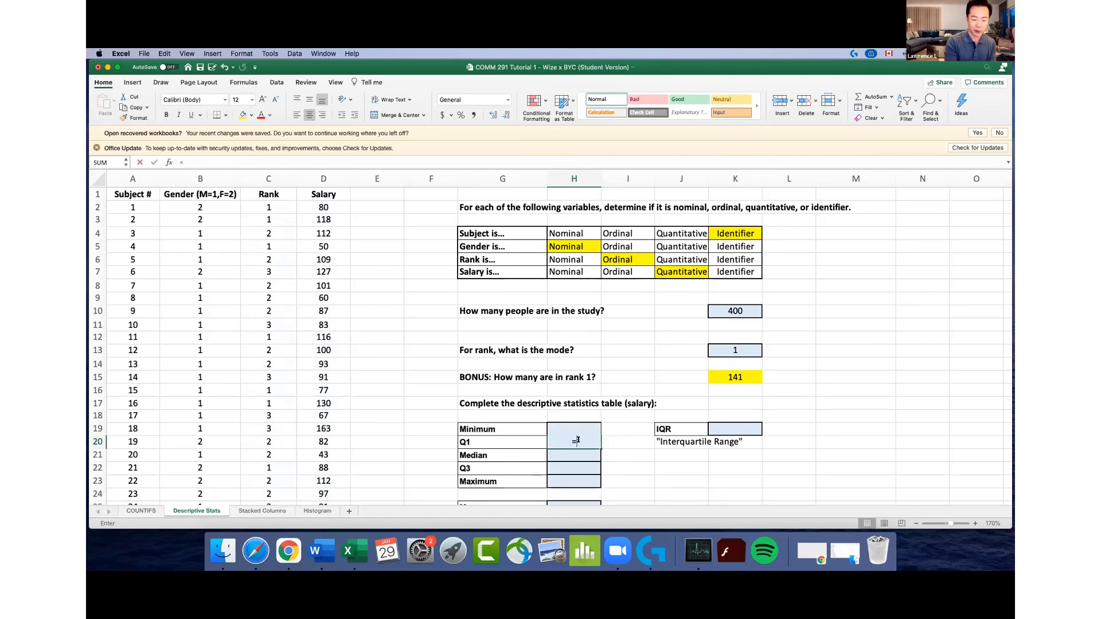
pyautogui.write('QUARTL')
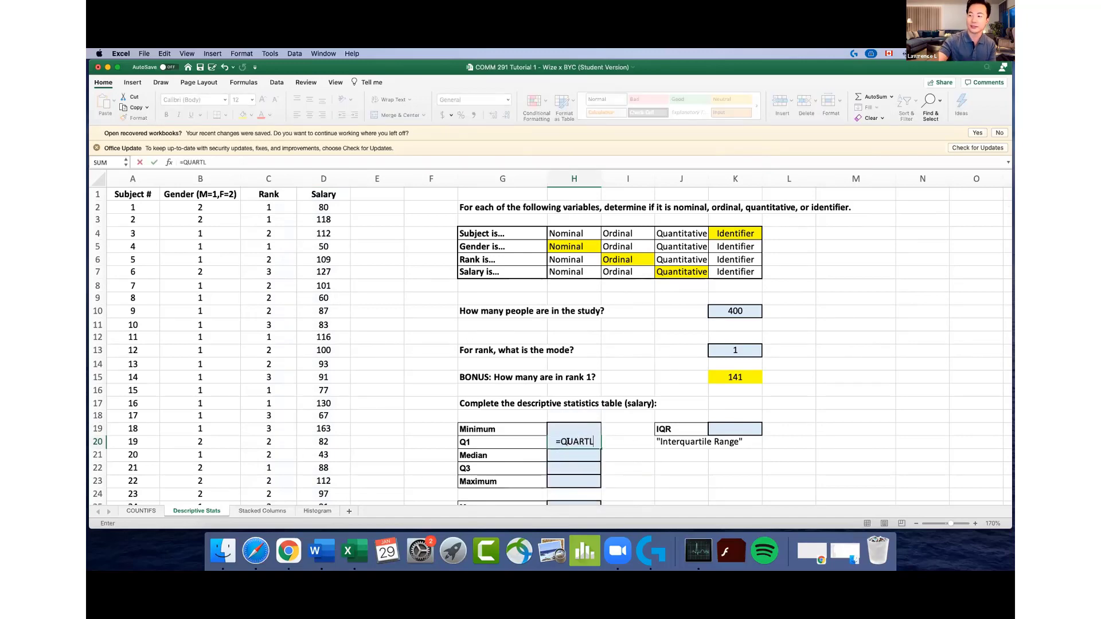
pyautogui.scroll(-3, 664, 394)
pyautogui.press('BackSpace')
pyautogui.write('ILE(')
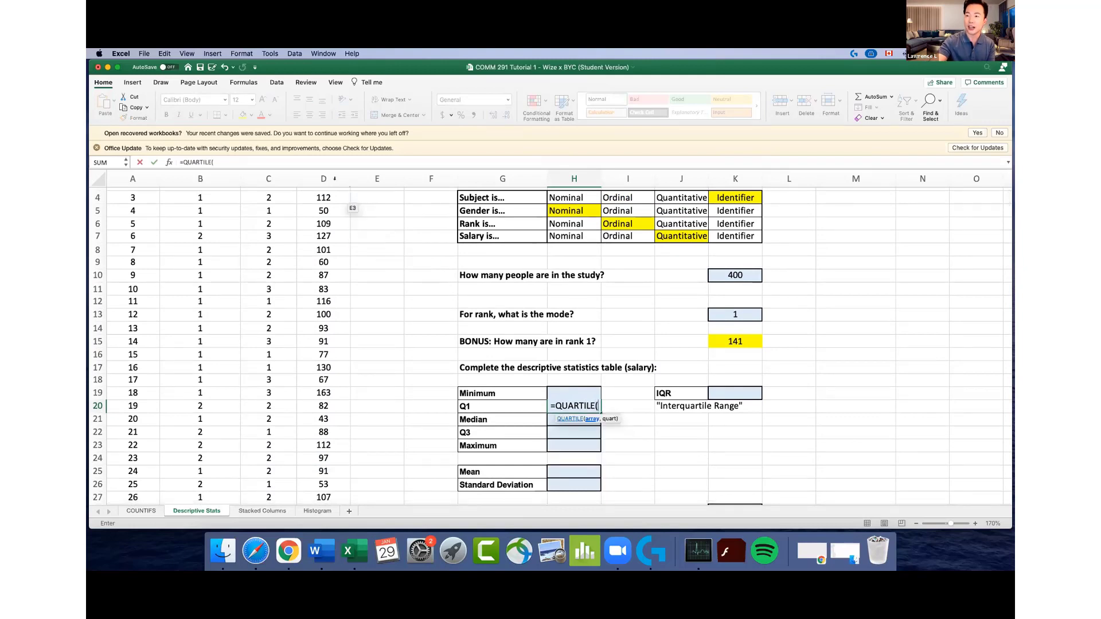
pyautogui.click(323, 179)
pyautogui.scroll(1, 327, 175)
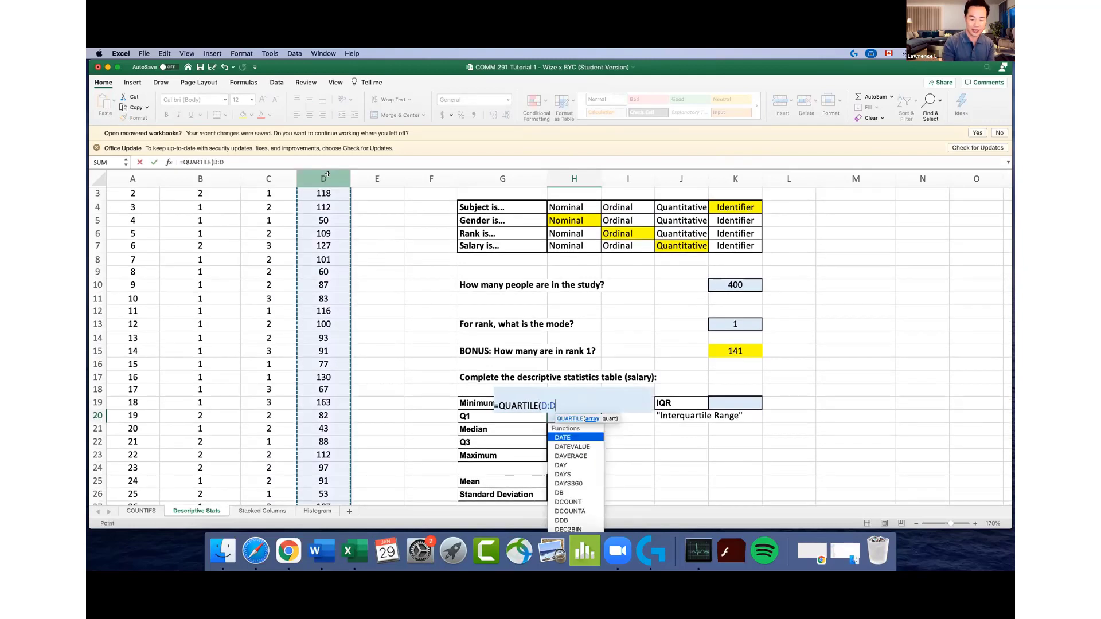
pyautogui.write(',')
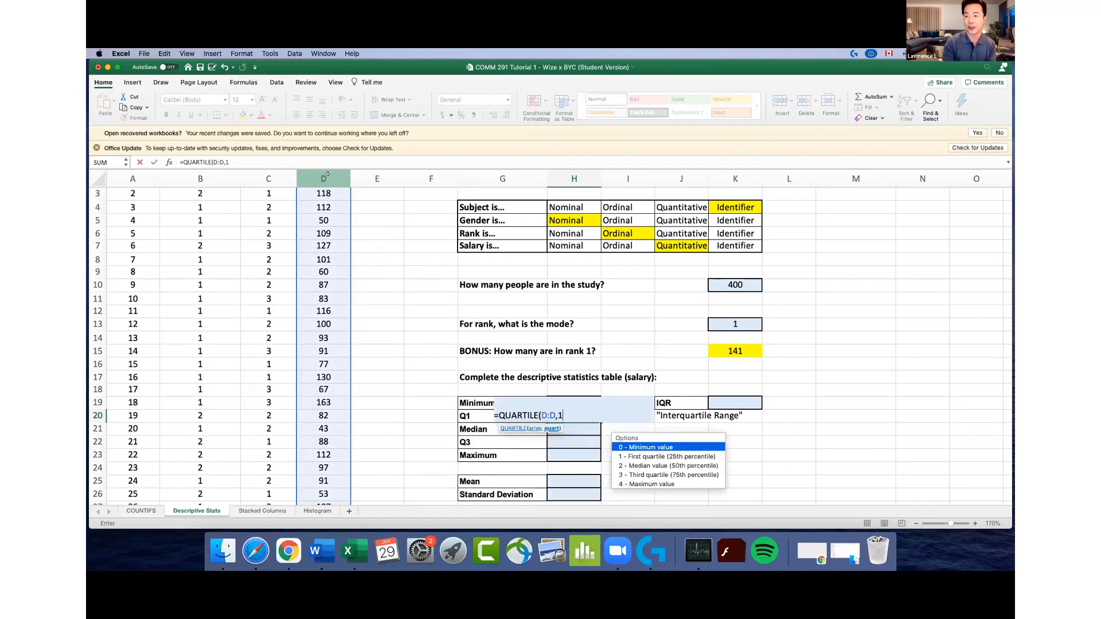
pyautogui.write('1')
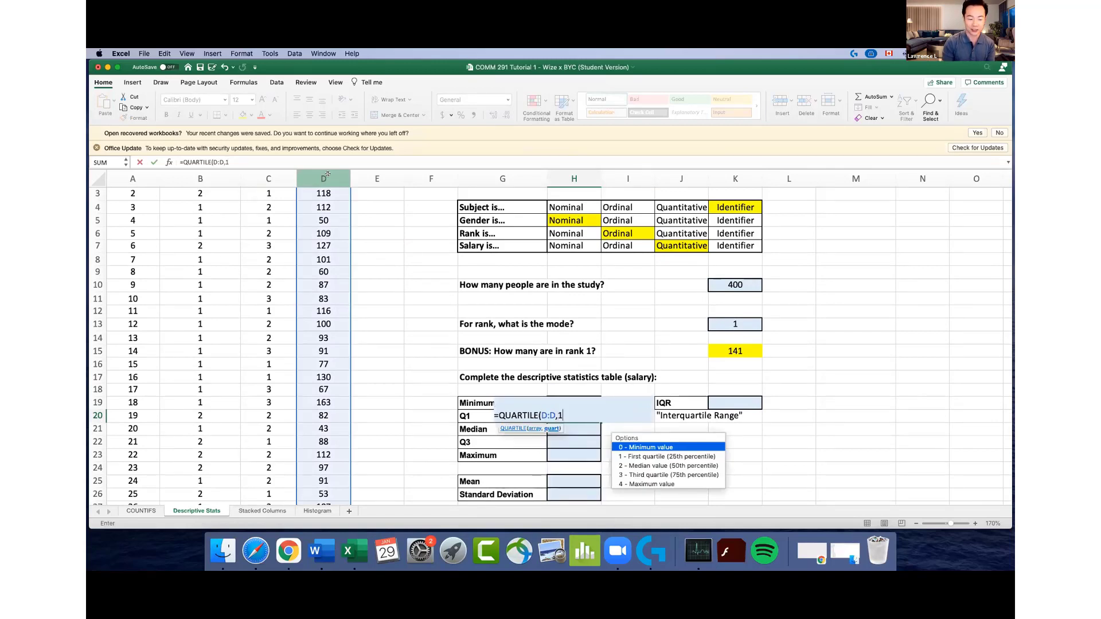
pyautogui.write(')')
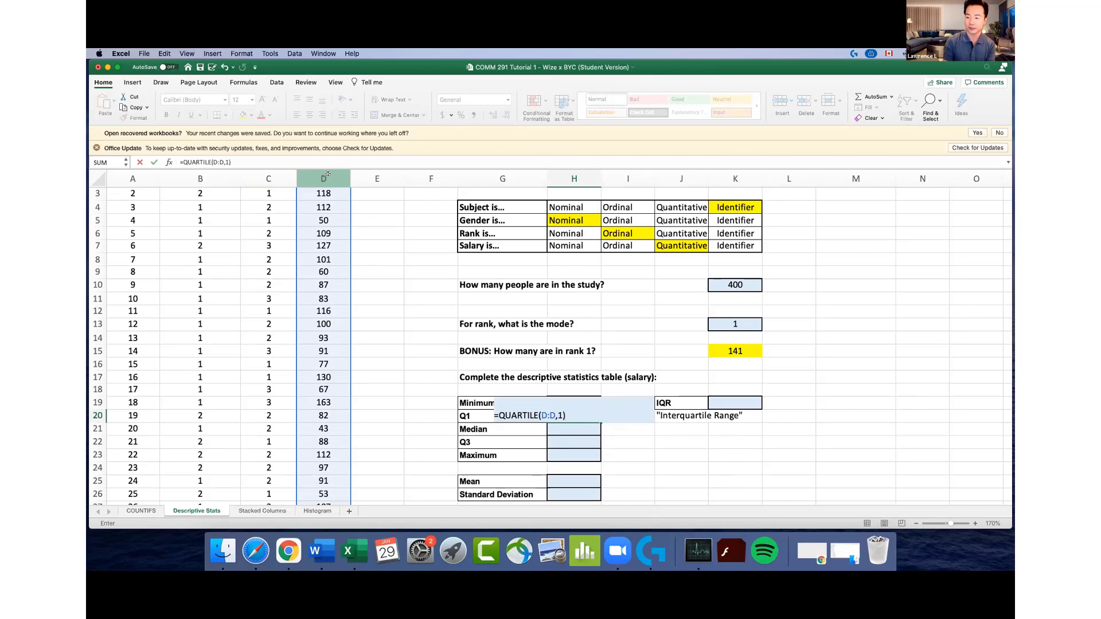
pyautogui.press('Return')
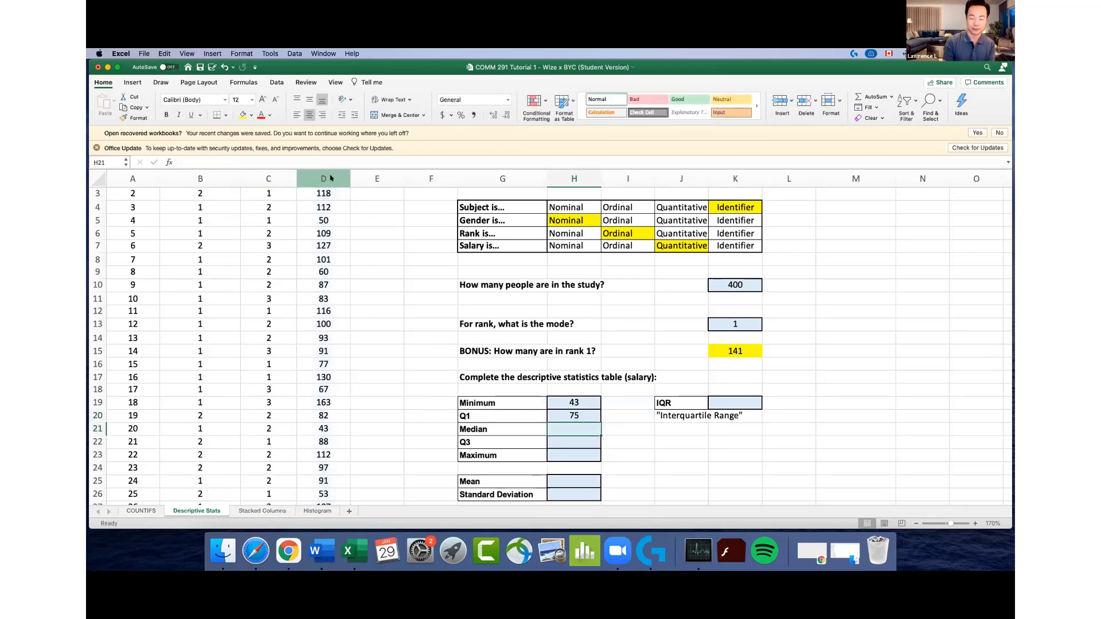
# Calculate the median salary in cell H21 with the formula =MEDIAN(D:D)
pyautogui.write('=MED')
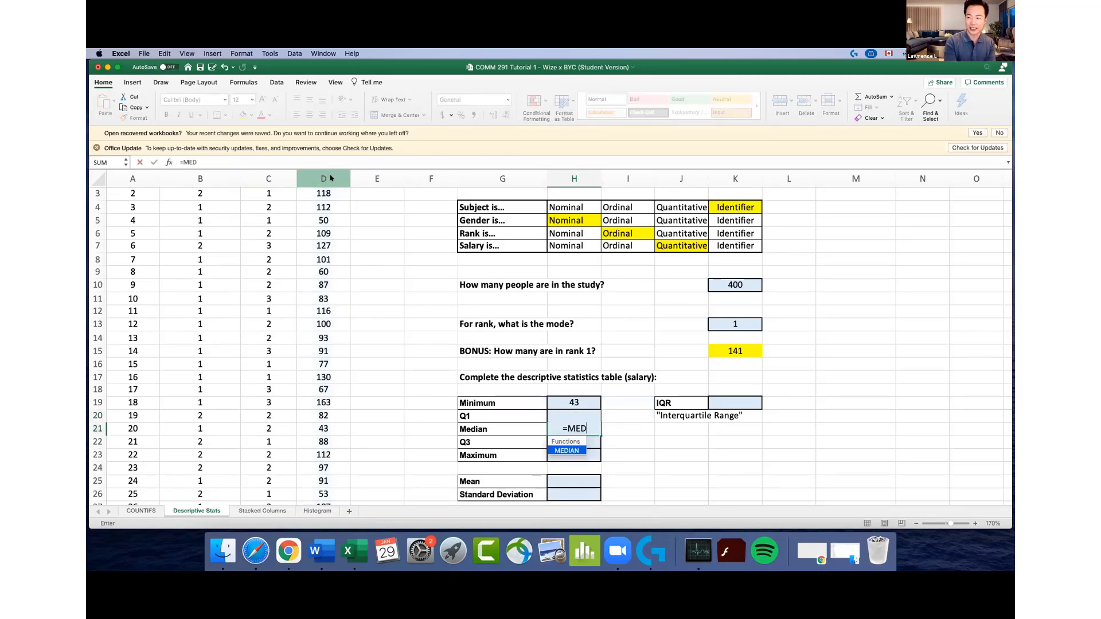
pyautogui.write('IAN(')
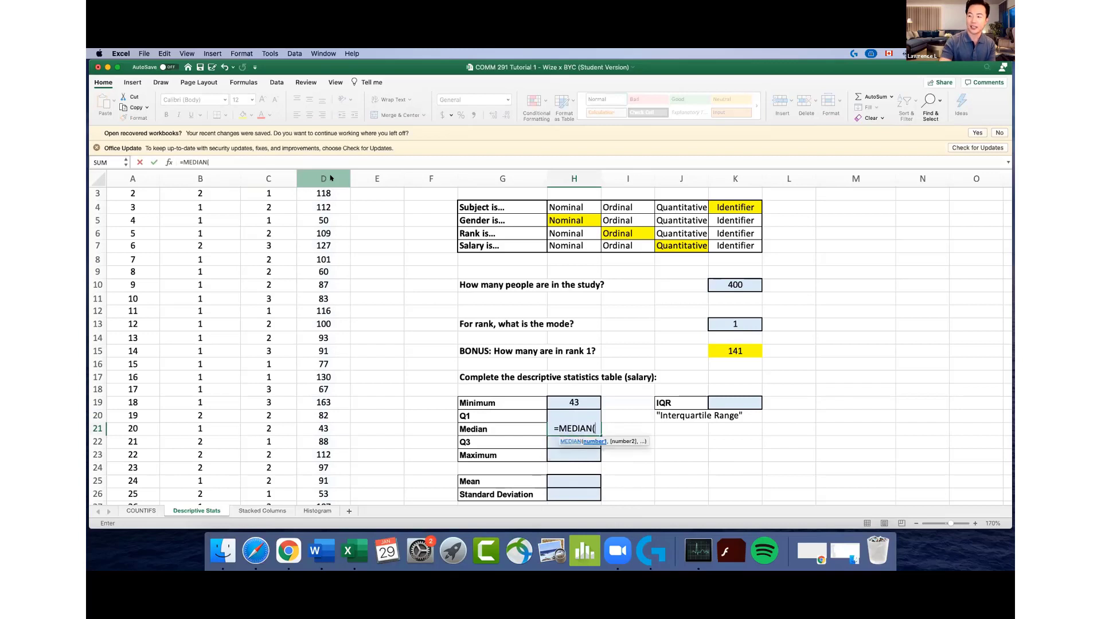
pyautogui.click(326, 172)
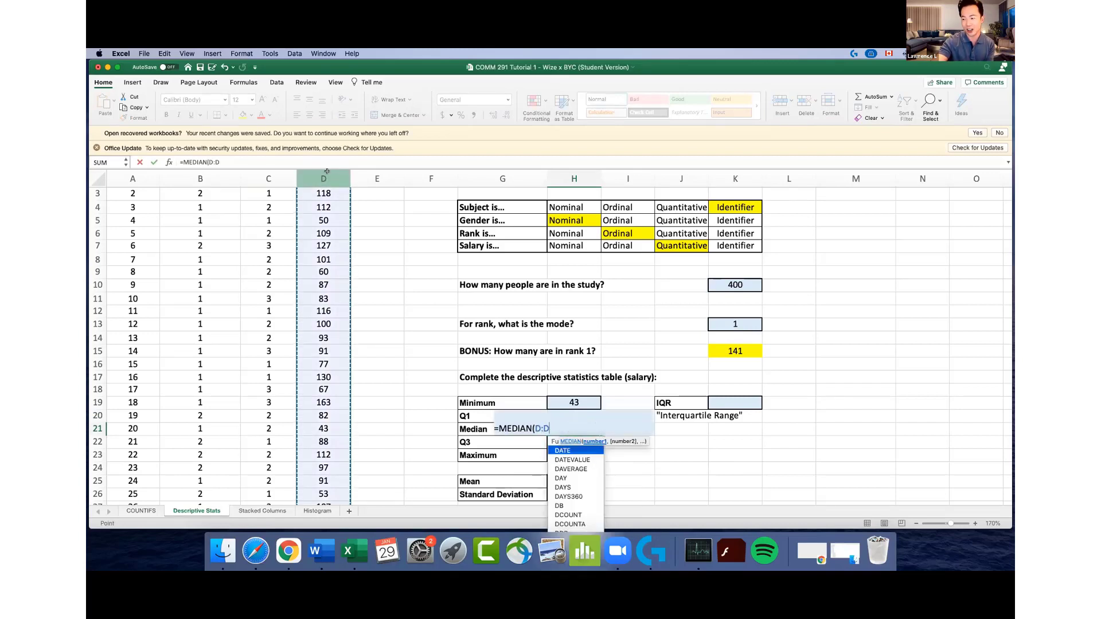
pyautogui.write(')')
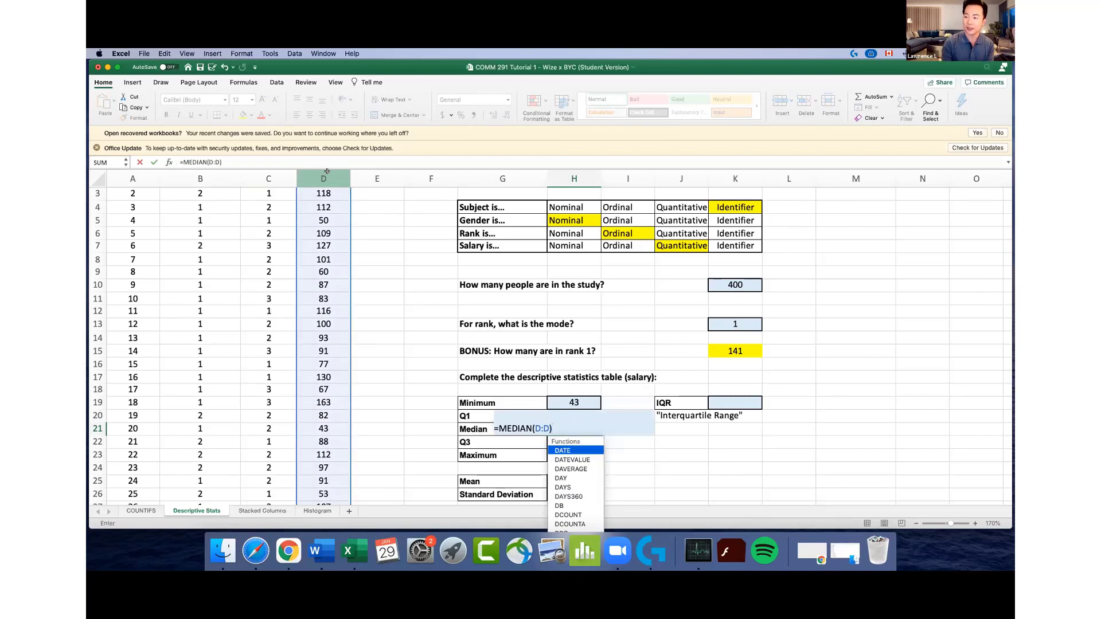
pyautogui.press('Return')
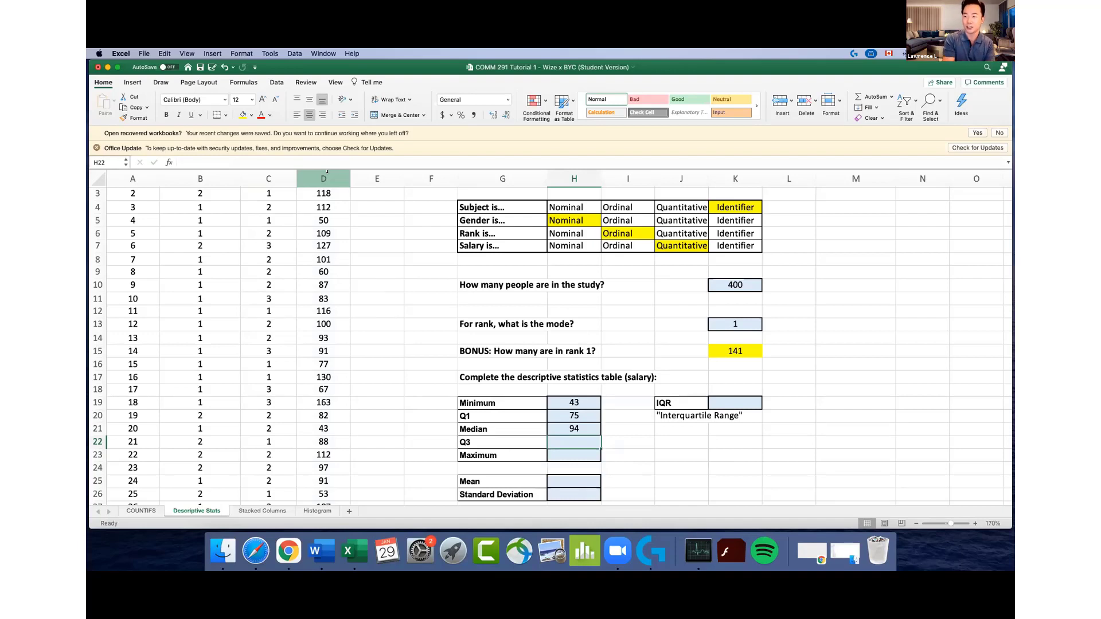
# Calculate the third quartile of salary in cell H22 with the formula =QUARTILE(D:D,3)
pyautogui.write('=QUARTIL')
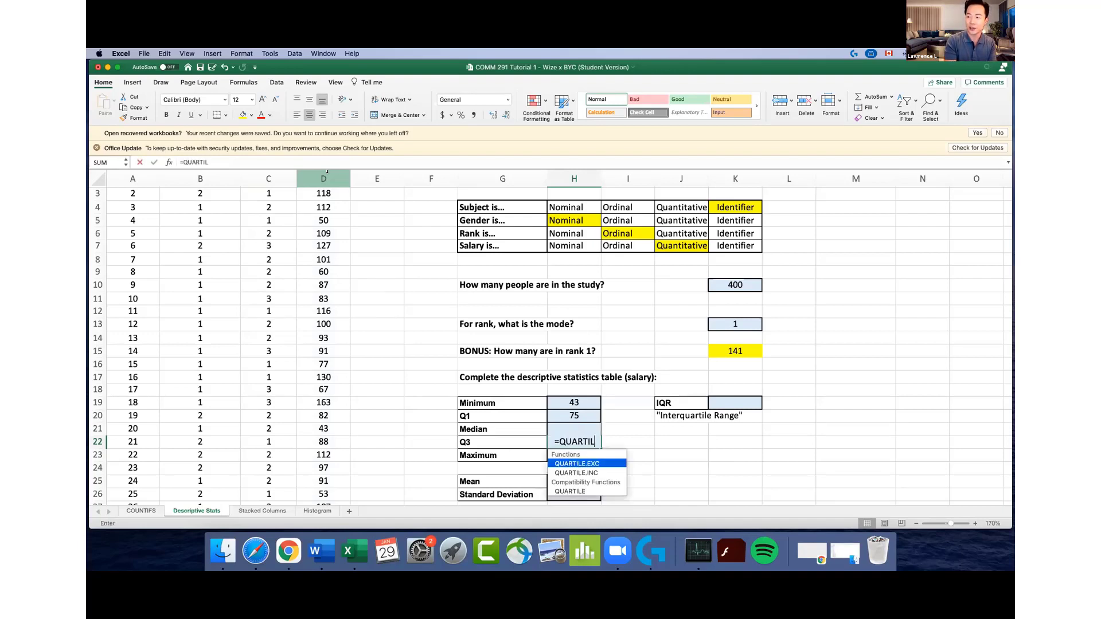
pyautogui.write('E(')
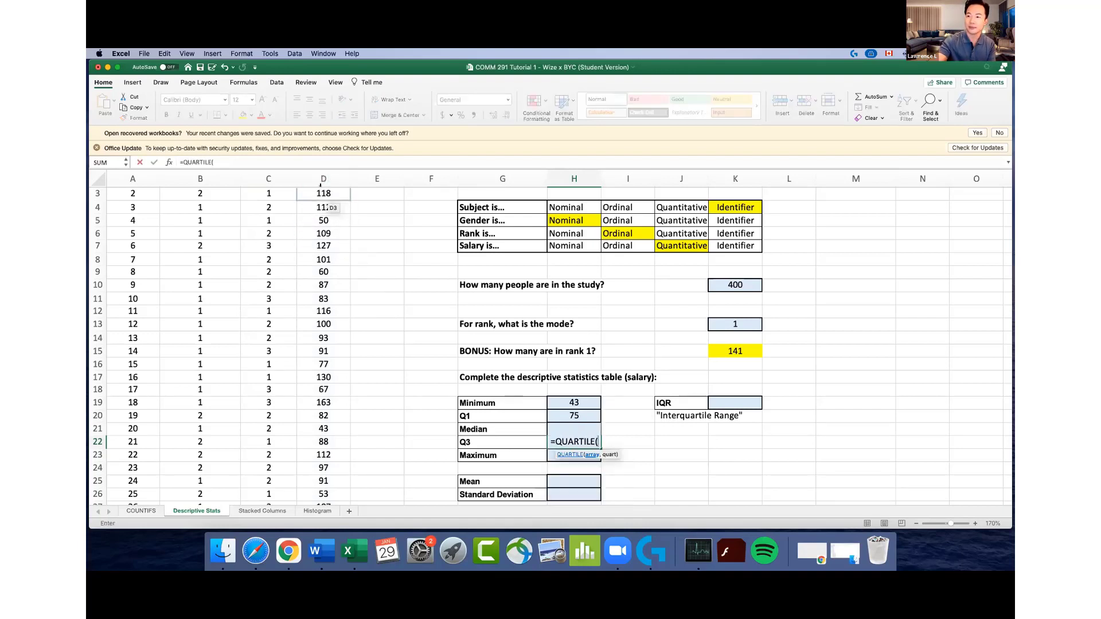
pyautogui.click(322, 179)
pyautogui.write(',')
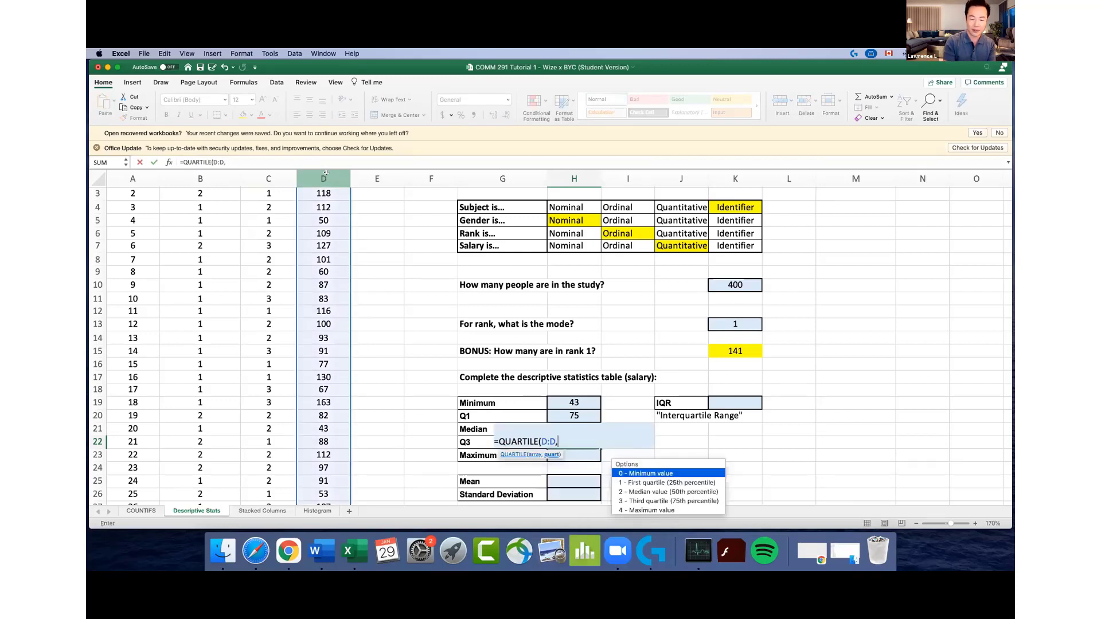
pyautogui.write('3)')
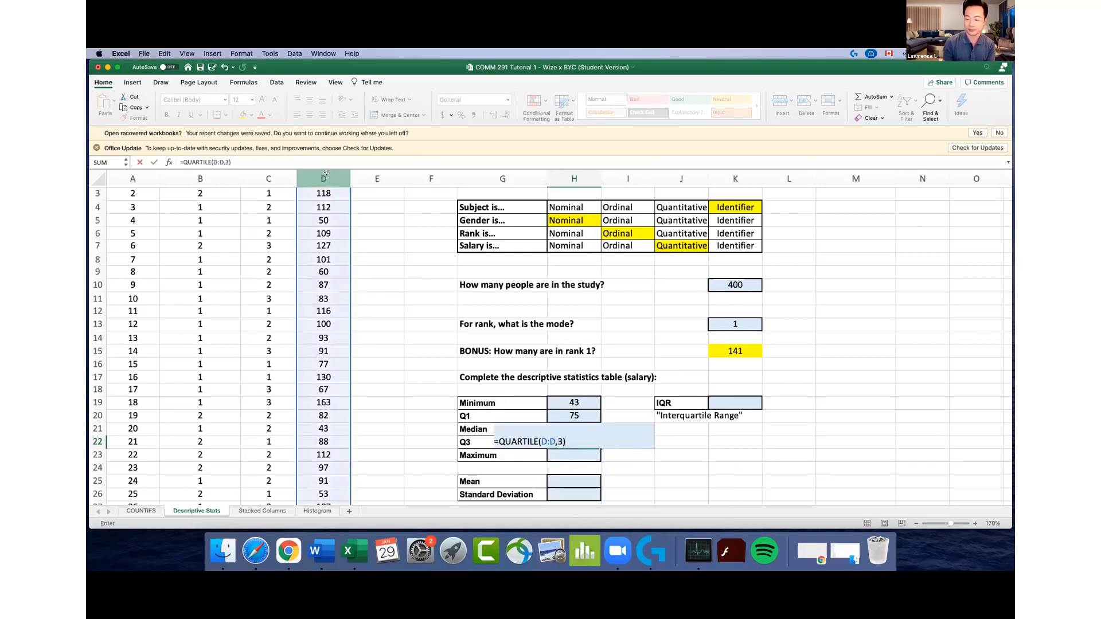
pyautogui.press('Return')
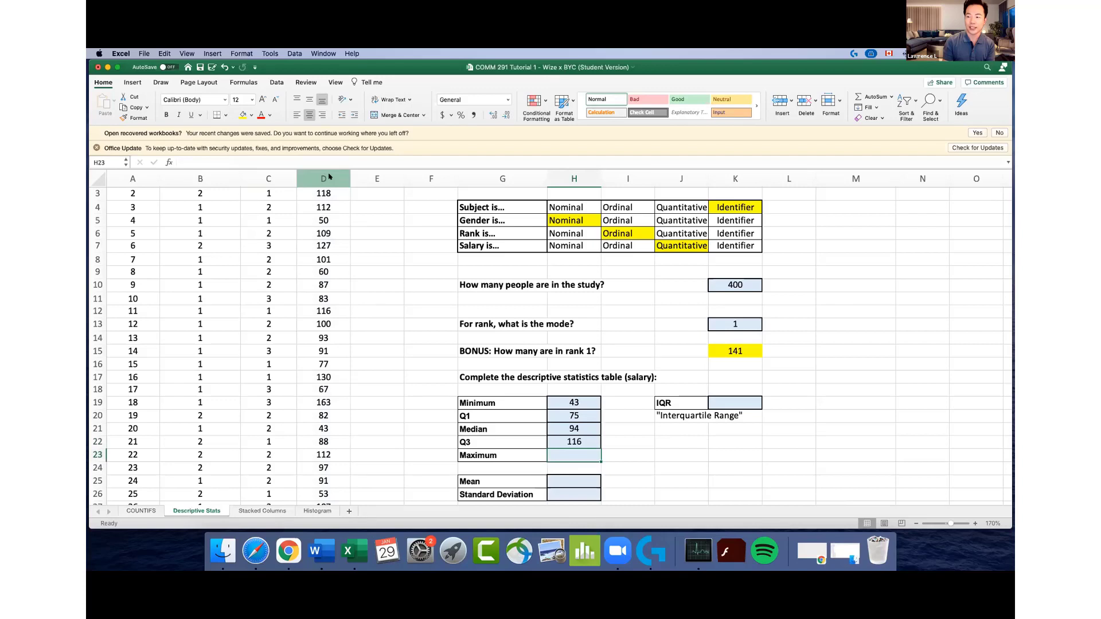
# Calculate the maximum salary in cell H23 with the formula =MAX(D:D) and review the five summary values
pyautogui.write('=MA')
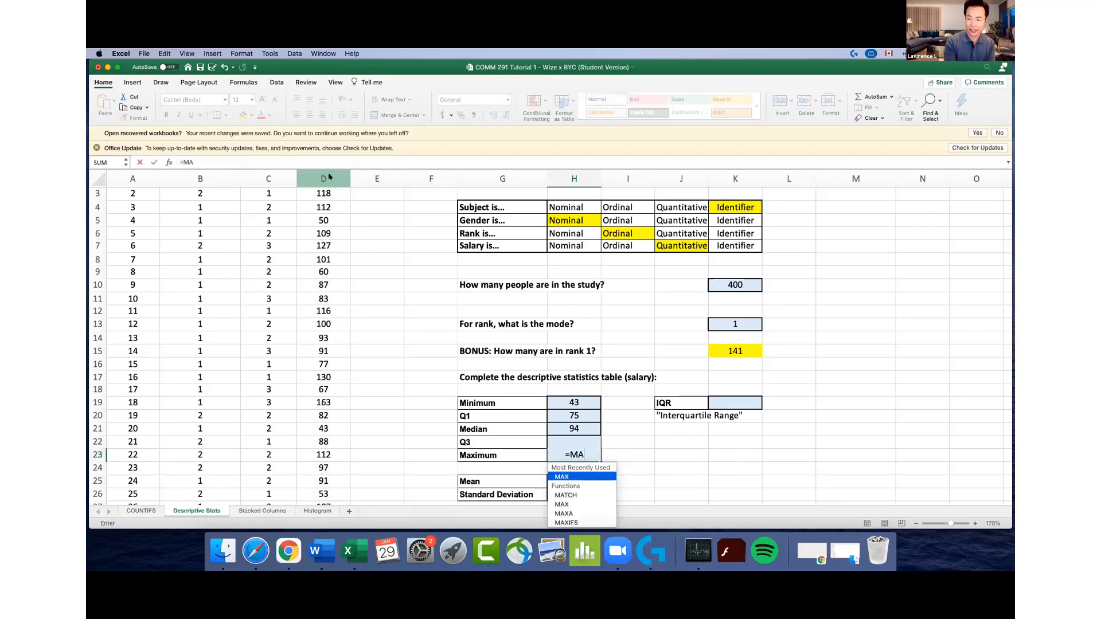
pyautogui.write('X(')
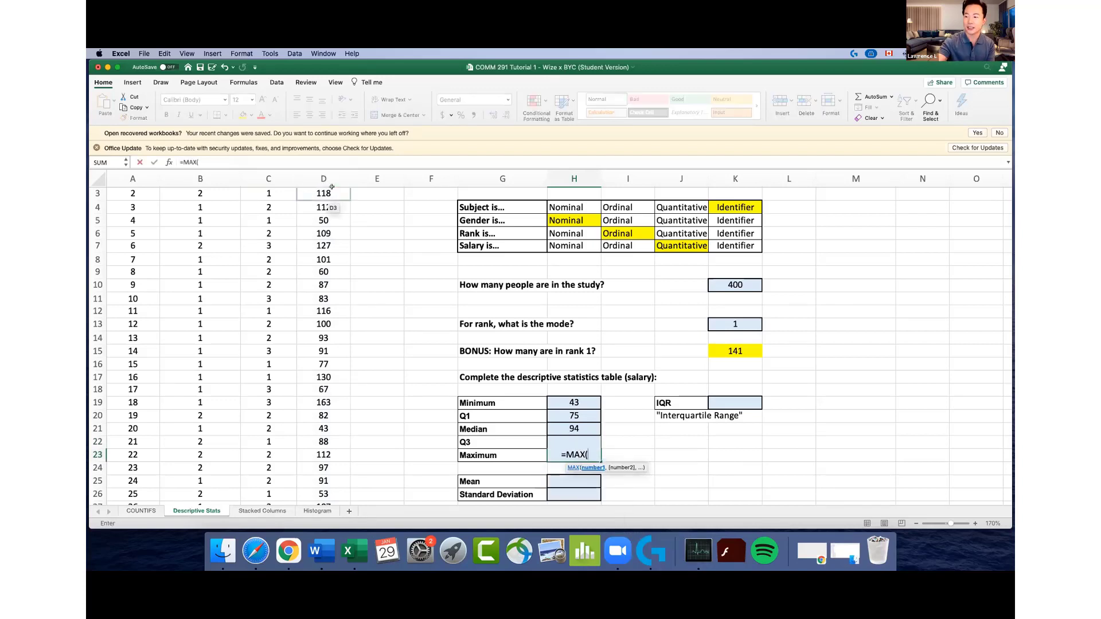
pyautogui.click(323, 178)
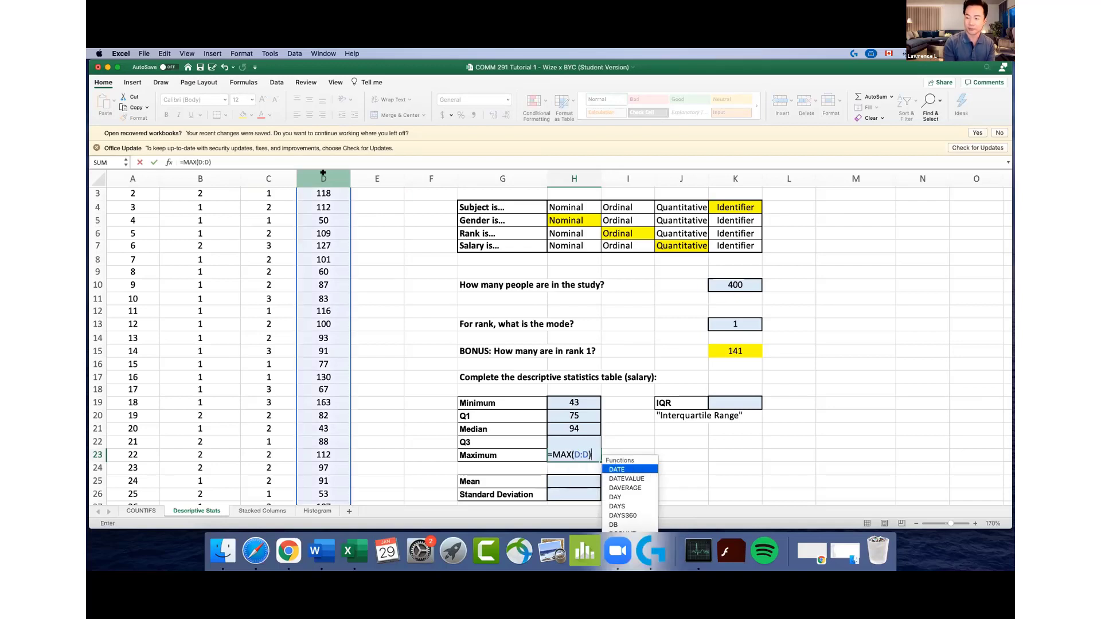
pyautogui.press('Return')
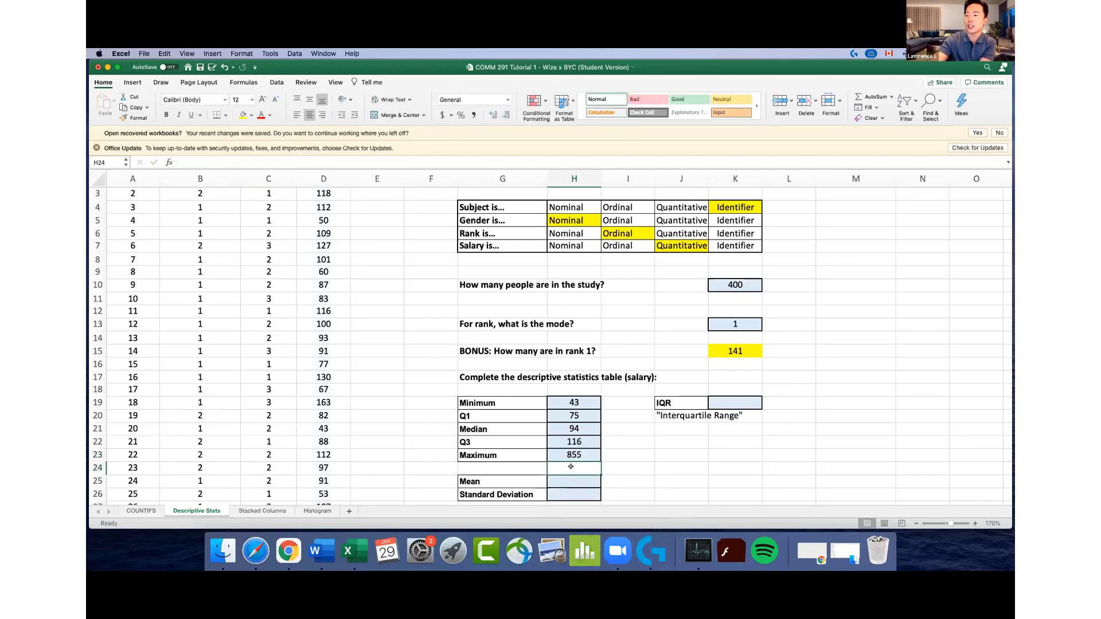
pyautogui.click(581, 455)
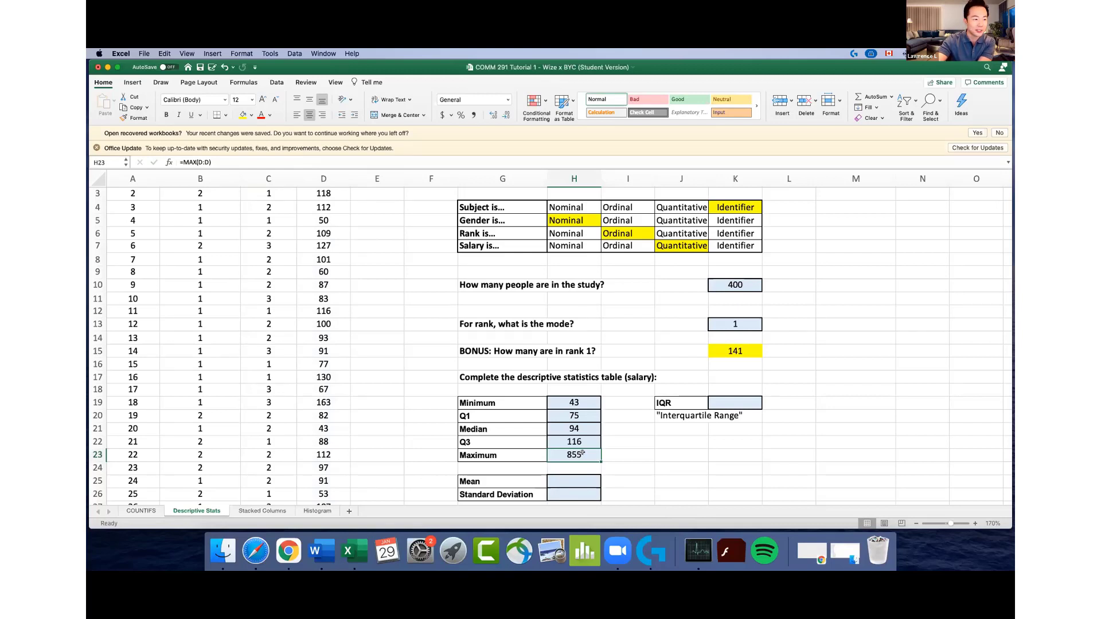
pyautogui.moveTo(574, 402); pyautogui.dragTo(584, 449)
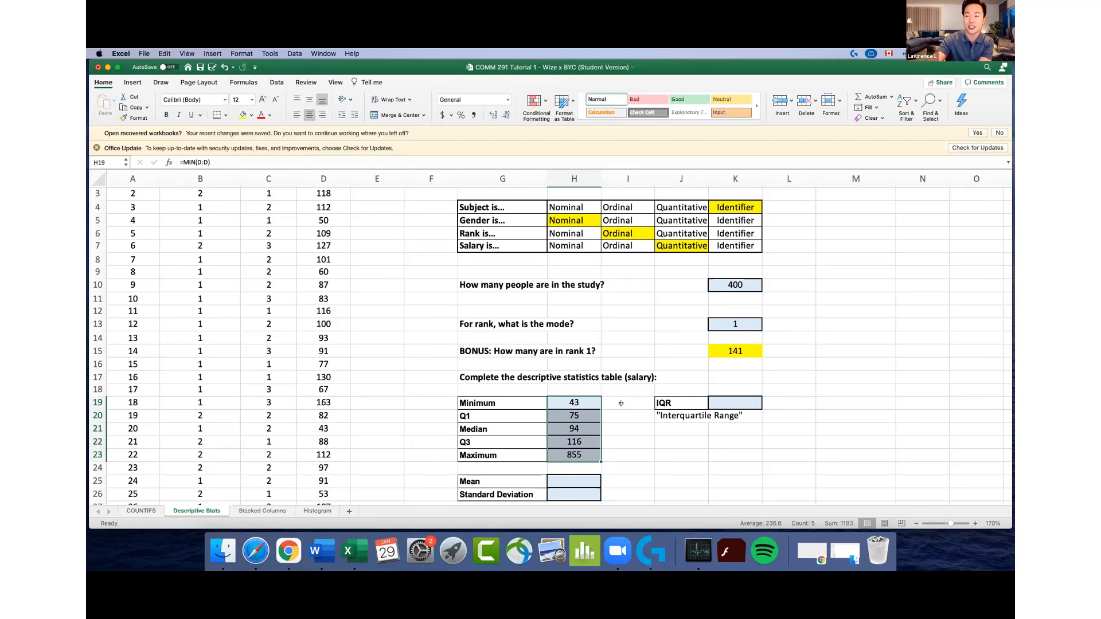
pyautogui.click(622, 427)
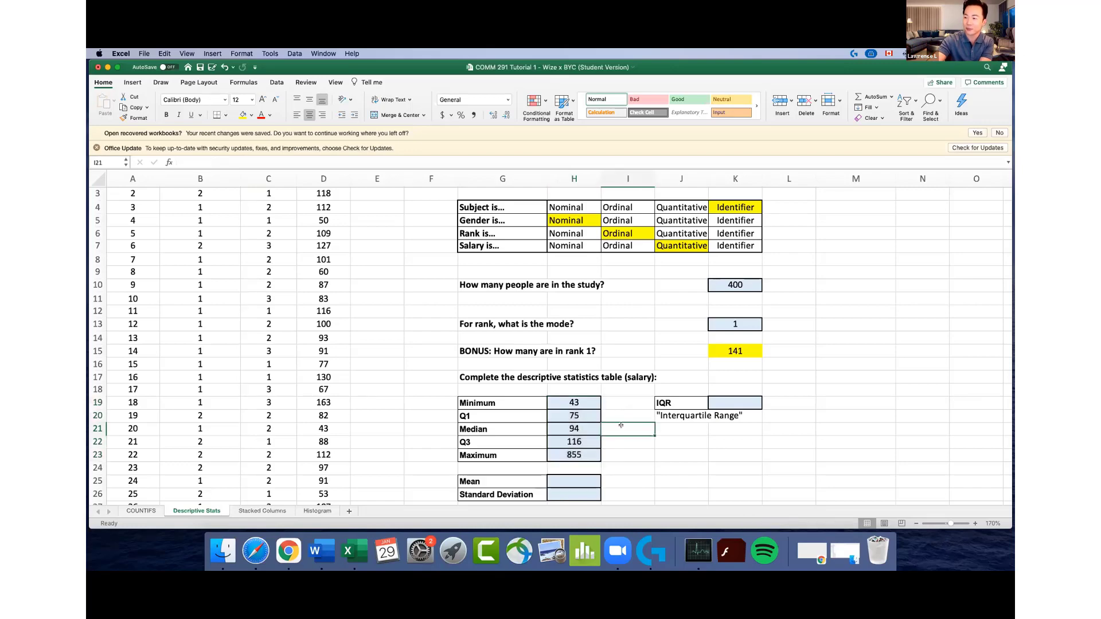
# Write the note "IQR = Q3 - Q1" in cell J22 below the interquartile range label
pyautogui.scroll(-1, 620, 423)
pyautogui.scroll(3, 620, 421)
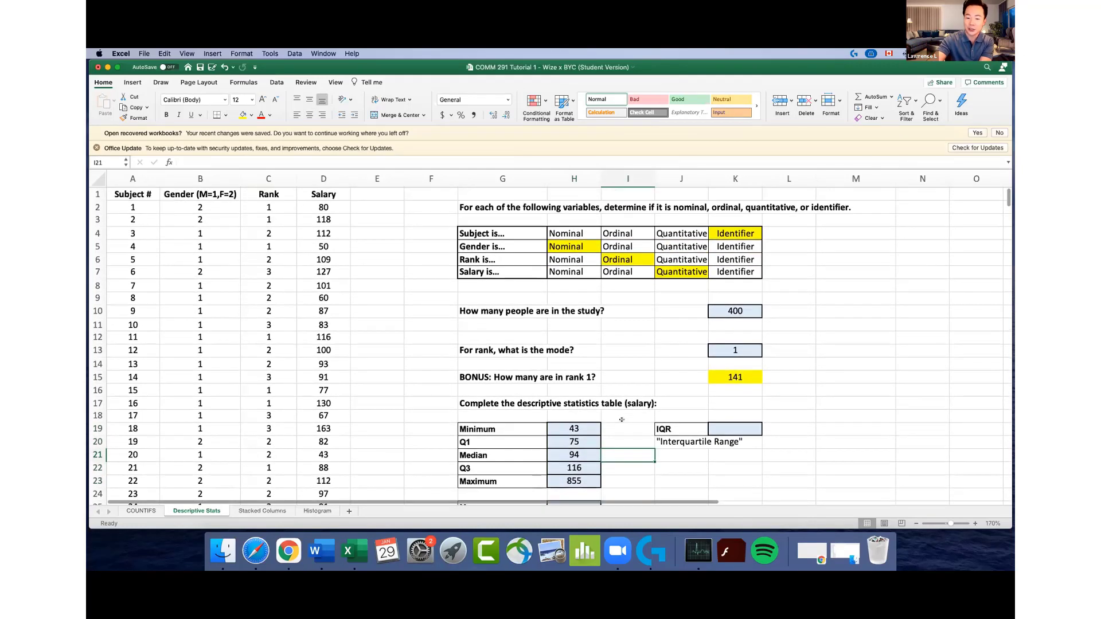
pyautogui.scroll(-3, 621, 419)
pyautogui.click(672, 420)
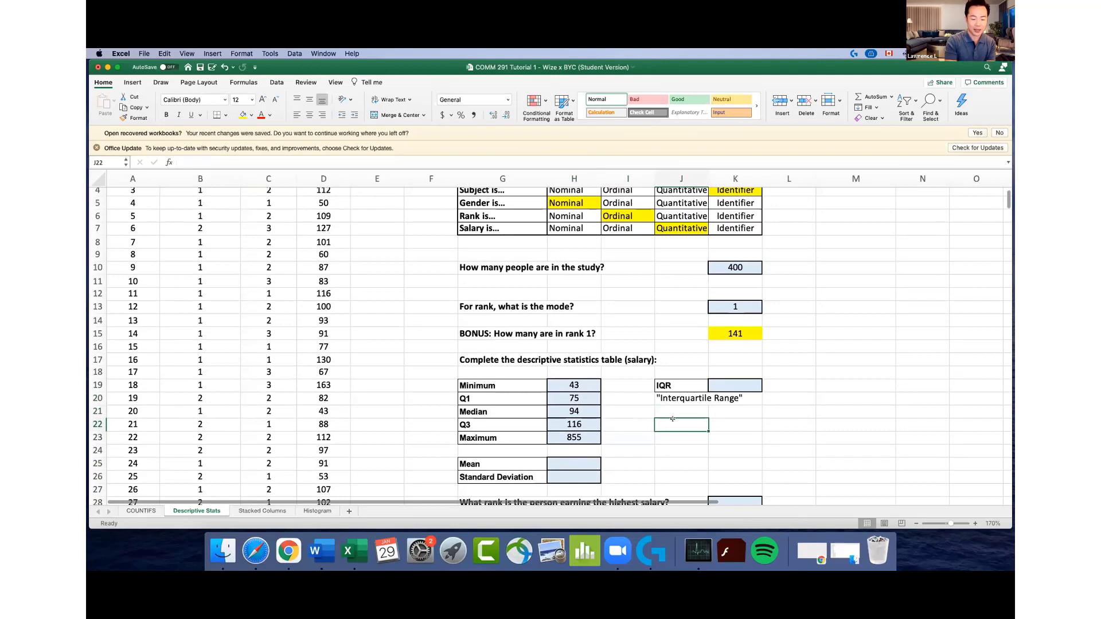
pyautogui.write('IN')
pyautogui.press('BackSpace')
pyautogui.write('QR = Q3 -')
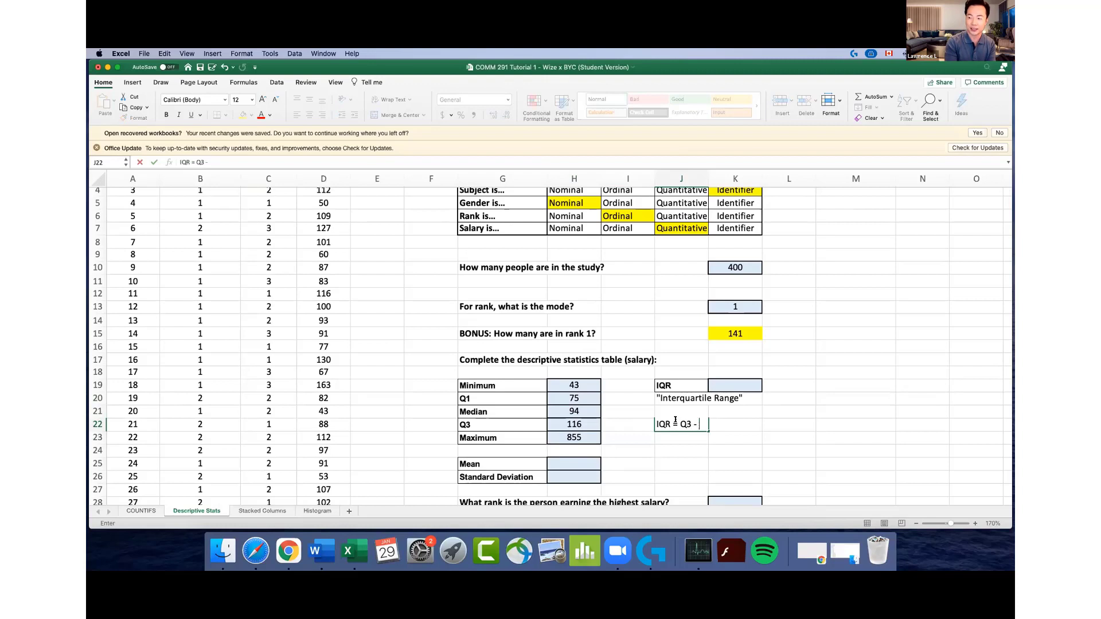
pyautogui.write(' Q1')
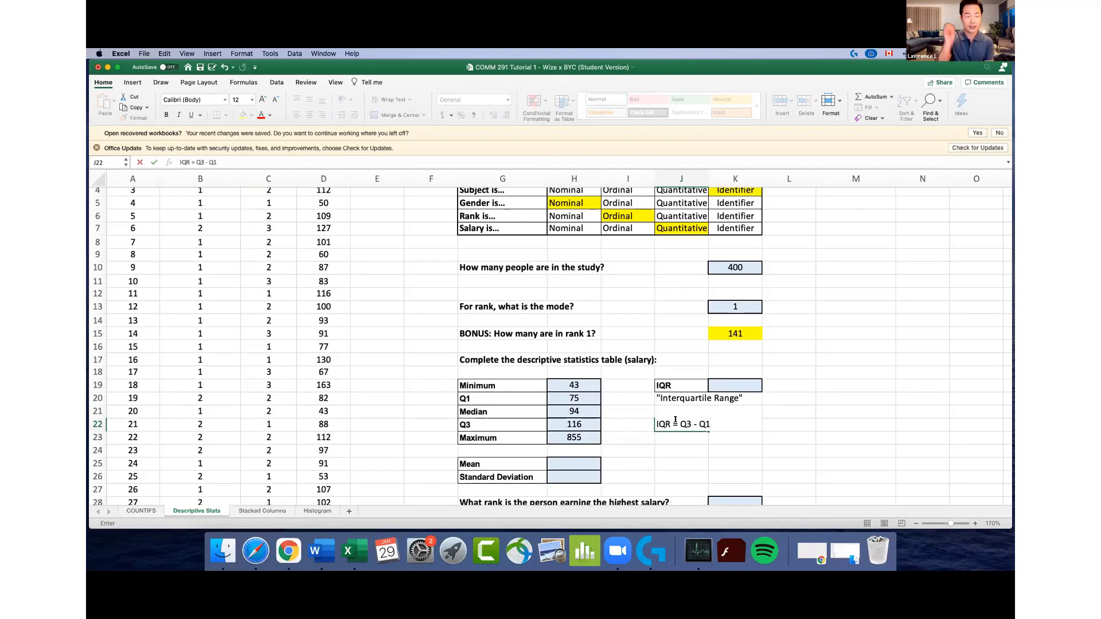
pyautogui.press('Return')
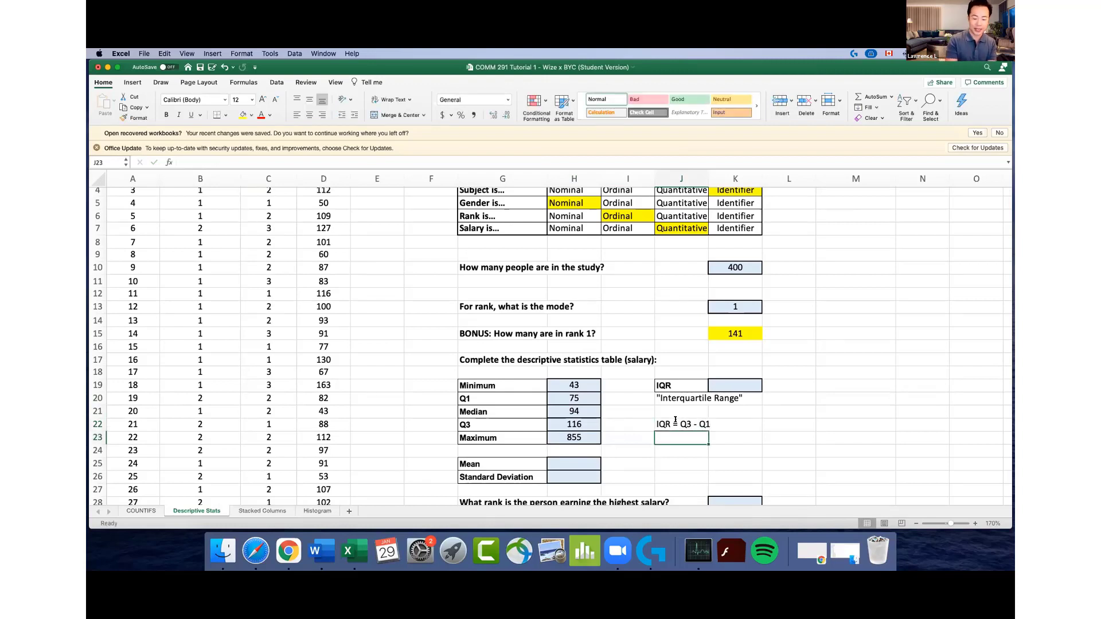
# Add the explanation "(contain the middle 50% of the data)" in cell J23 under the IQR note
pyautogui.write('(contain the ')
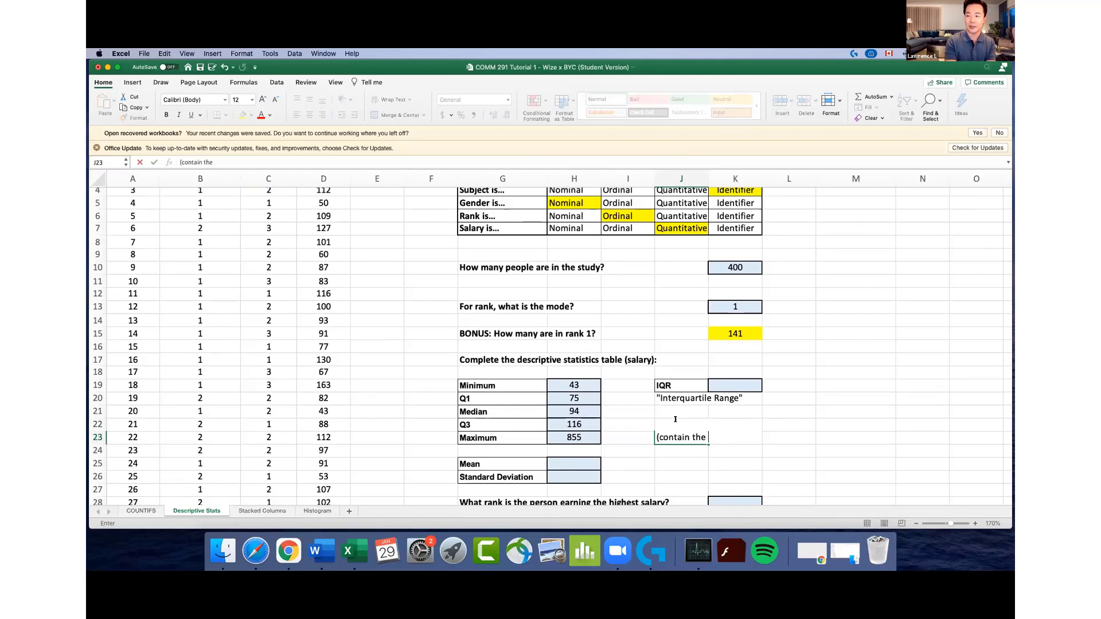
pyautogui.write('middle 50% f')
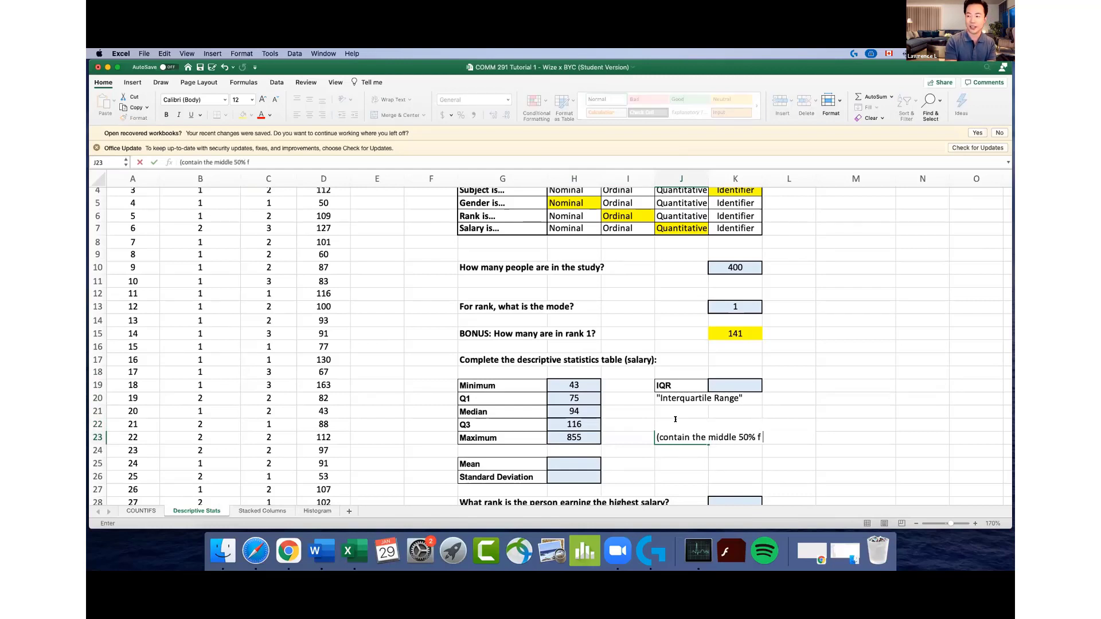
pyautogui.write('data)')
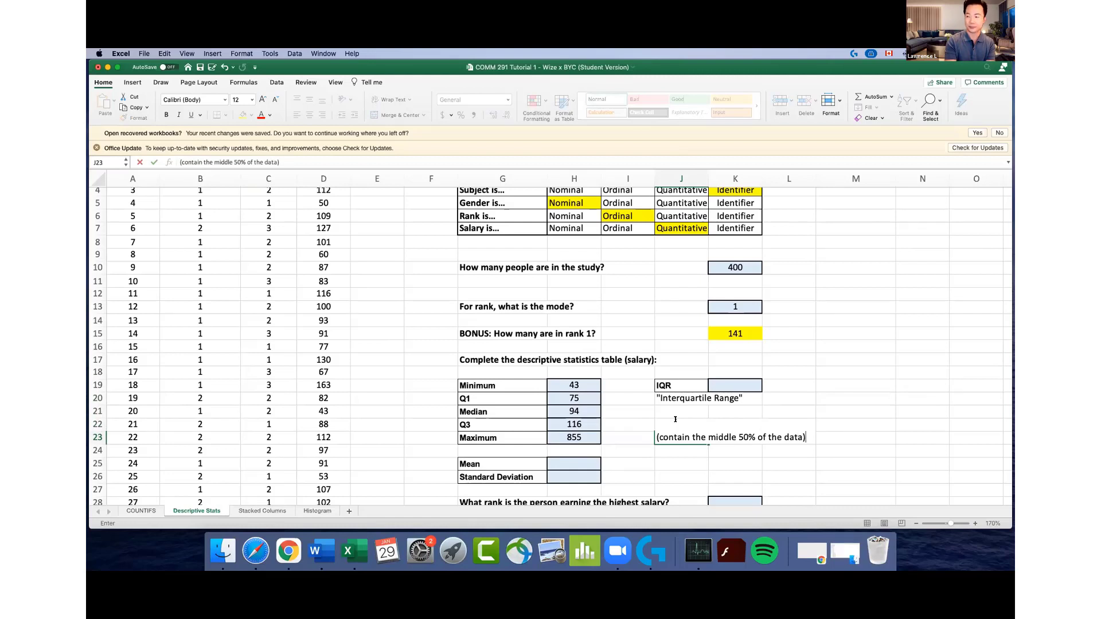
pyautogui.press('Tab')
pyautogui.click(691, 452)
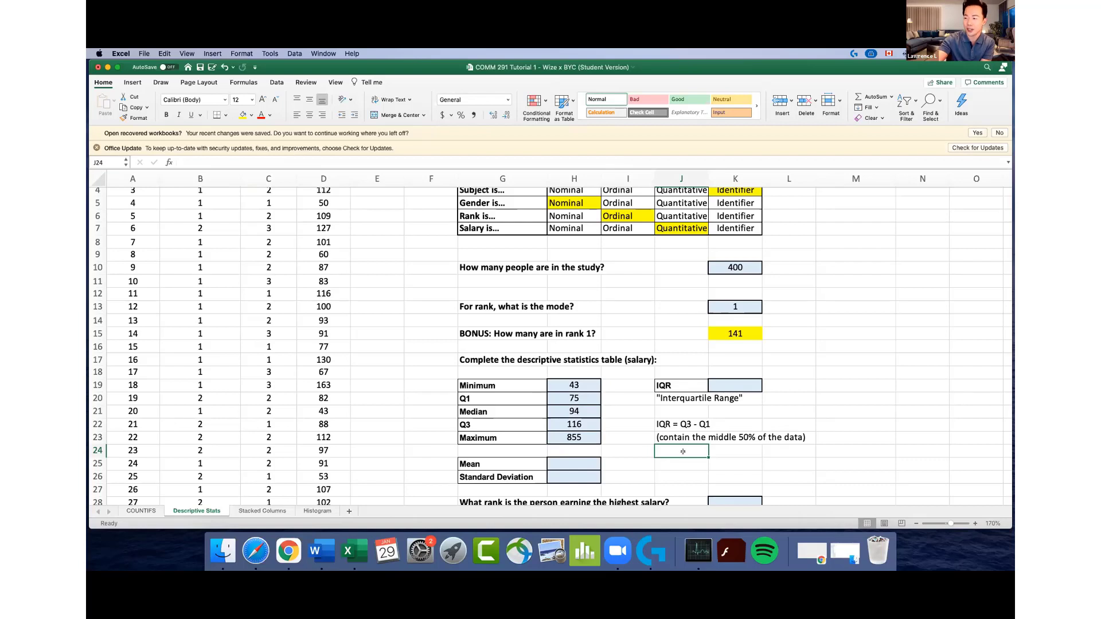
# Calculate the interquartile range in cell K19 with the formula =H22-H20 and review the summary block
pyautogui.click(729, 382)
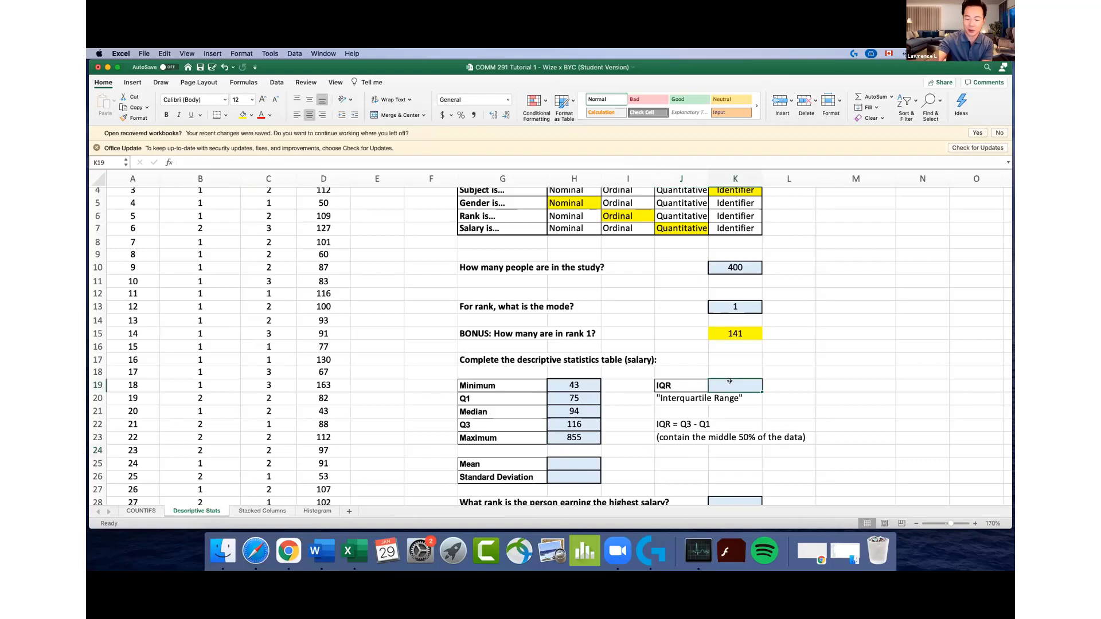
pyautogui.write('=')
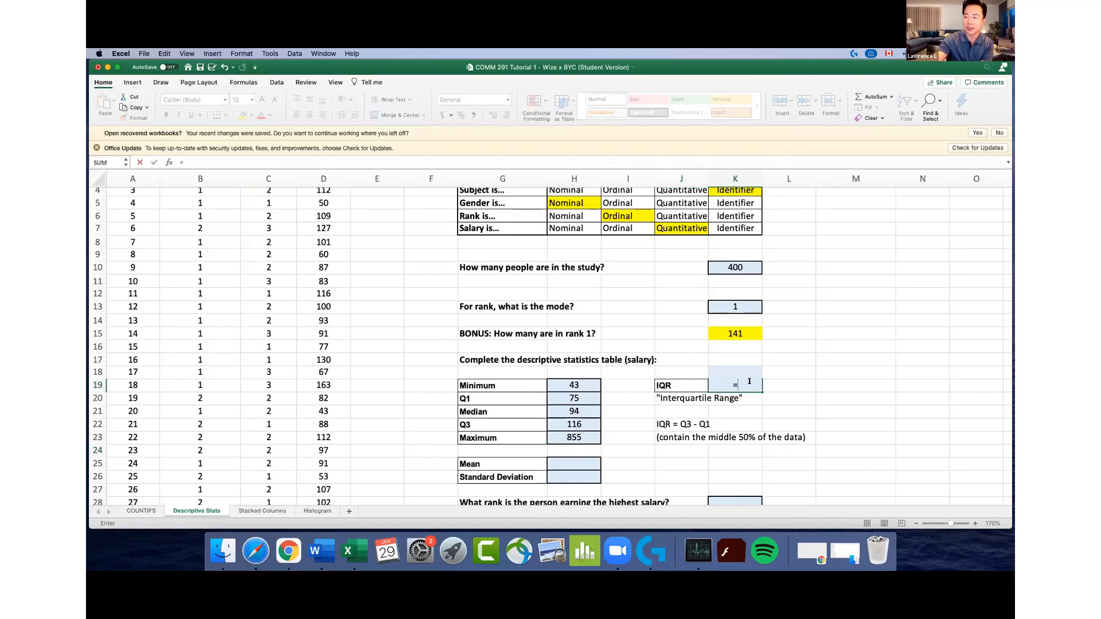
pyautogui.click(588, 422)
pyautogui.write('-')
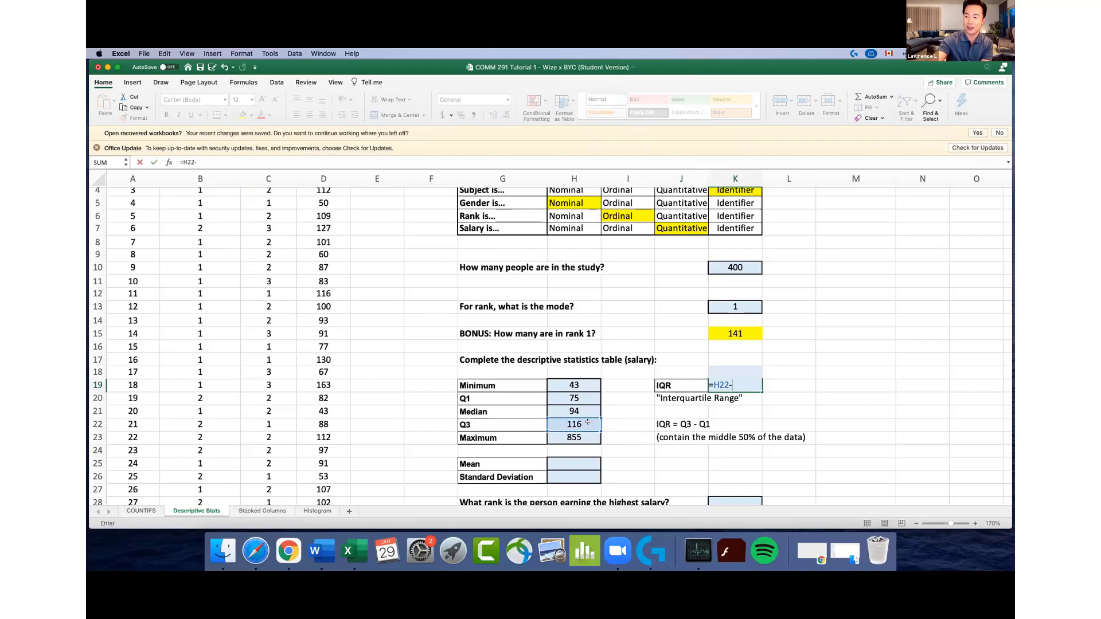
pyautogui.click(586, 396)
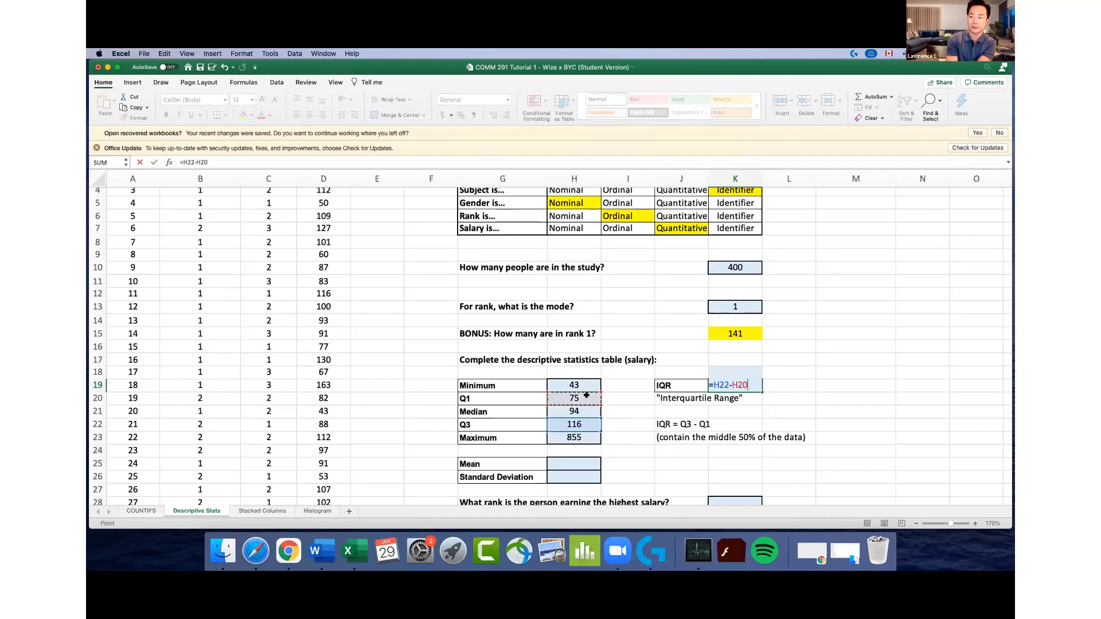
pyautogui.press('Return')
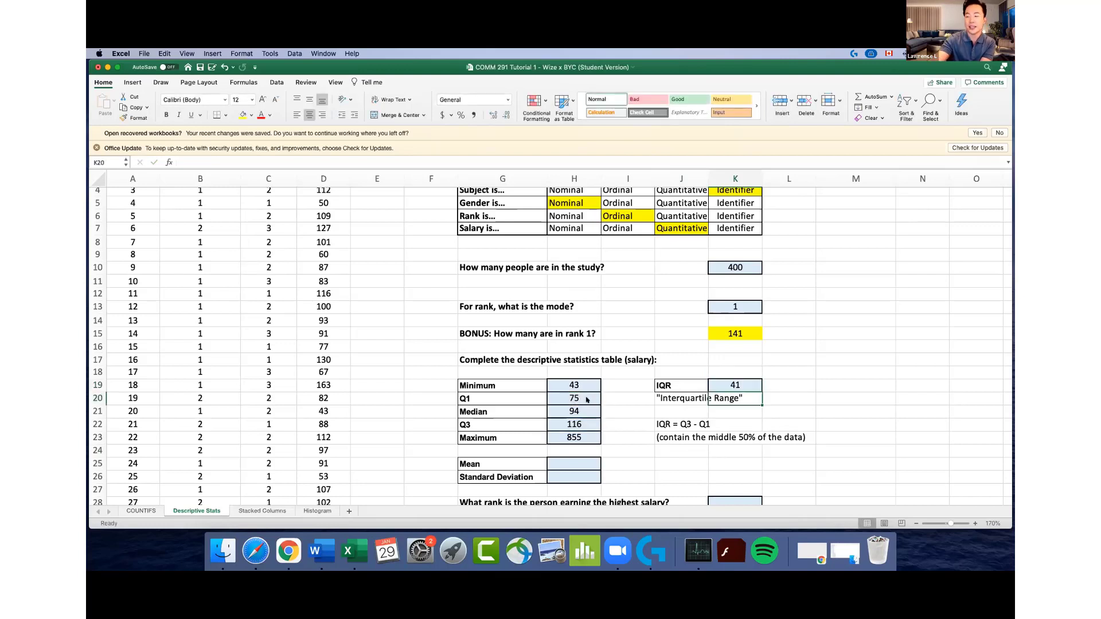
pyautogui.click(618, 382)
pyautogui.moveTo(478, 381); pyautogui.dragTo(792, 437)
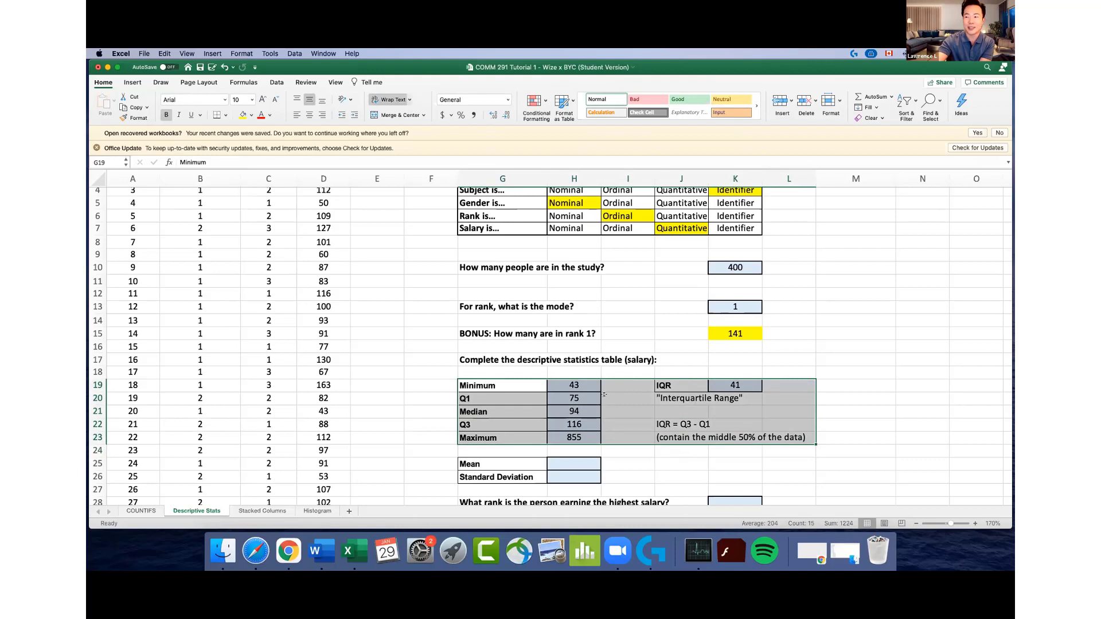
# Try replacing the Q1 formula in cell H20 with 50 to test its effect on the IQR, and undo the change
pyautogui.click(581, 395)
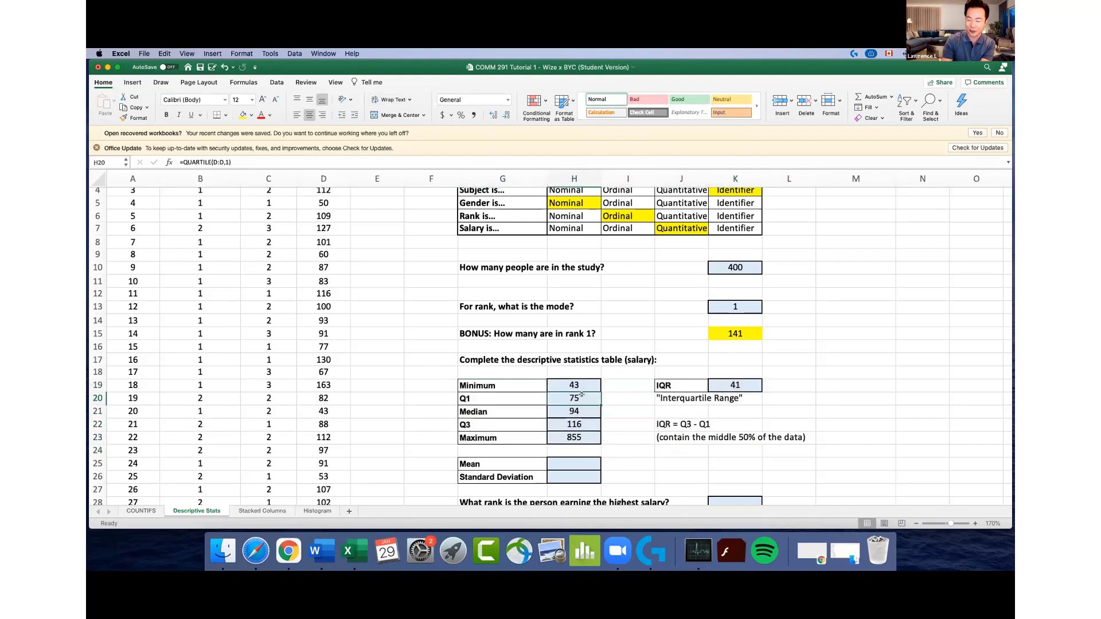
pyautogui.write('50')
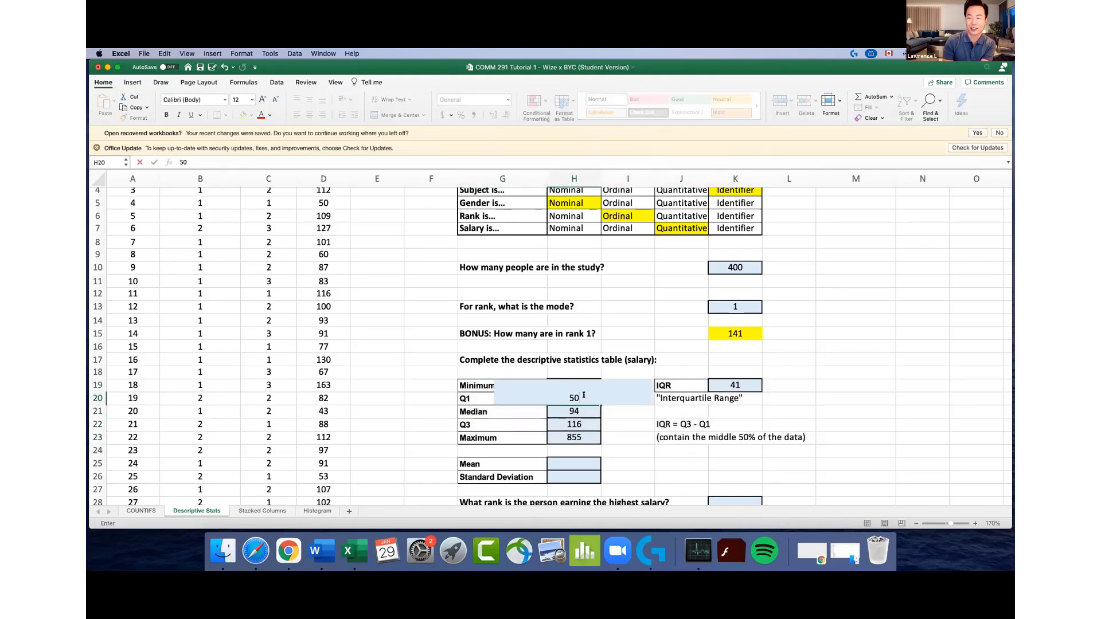
pyautogui.press('Return')
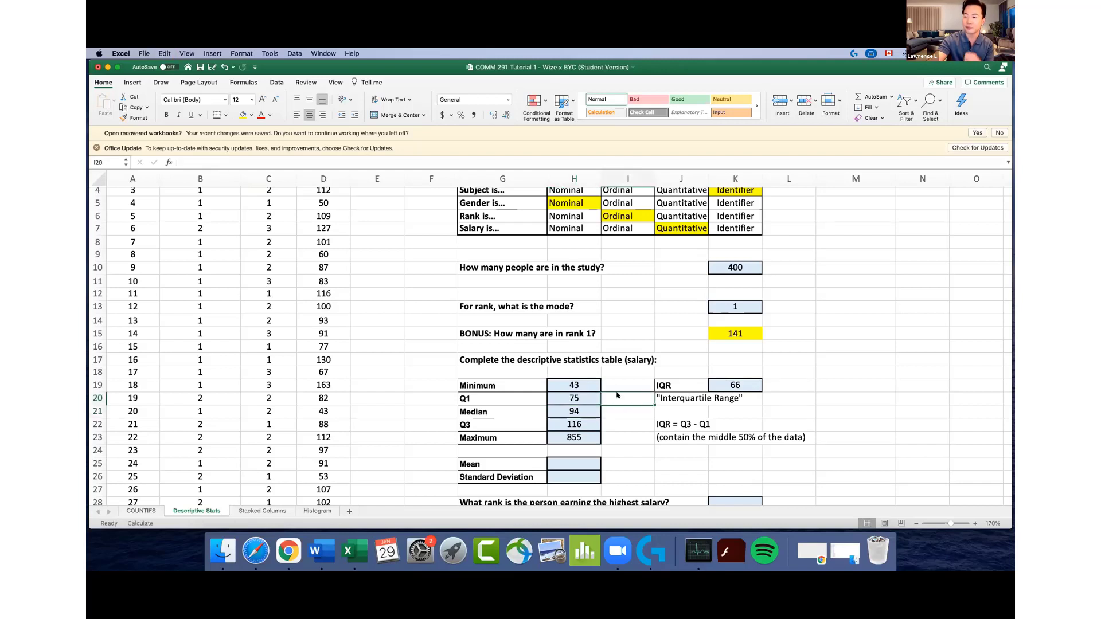
pyautogui.click(580, 382)
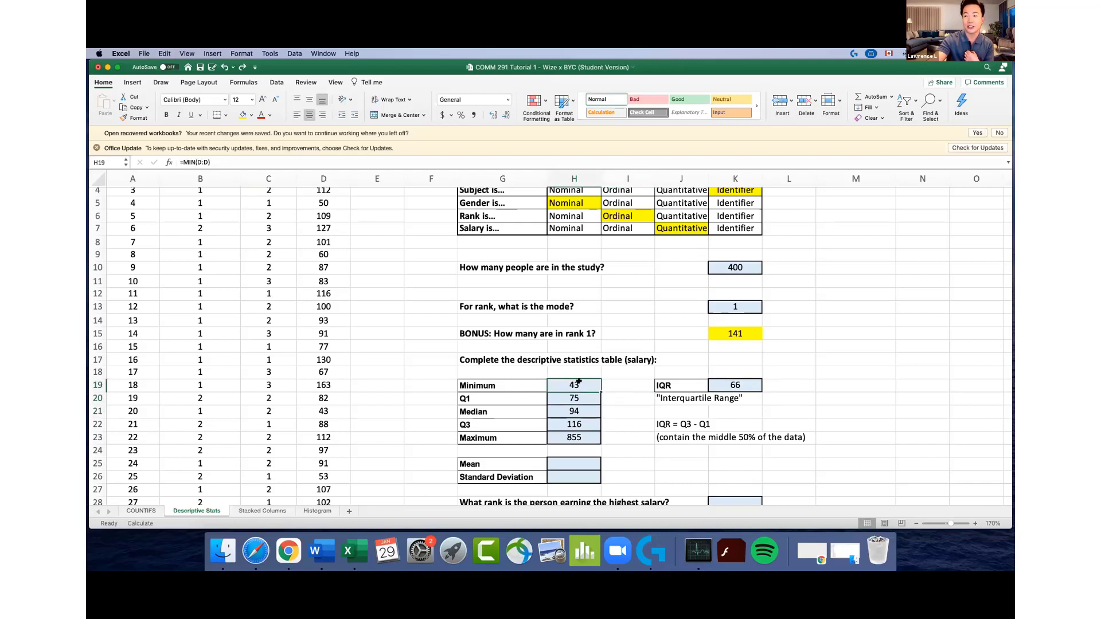
pyautogui.moveTo(580, 381); pyautogui.dragTo(575, 432)
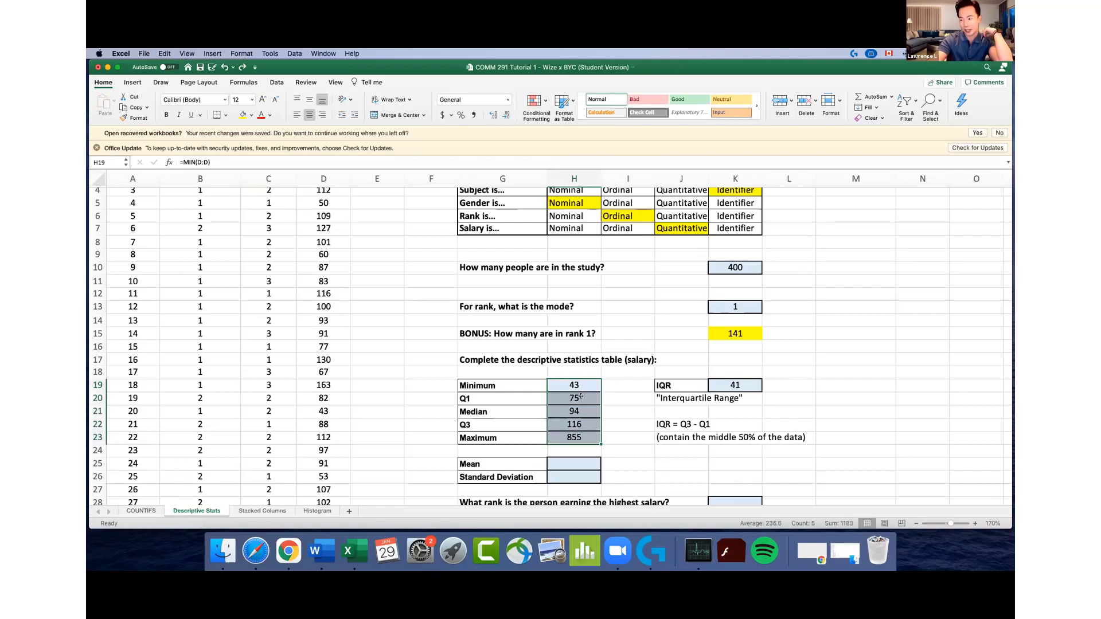
pyautogui.click(619, 379)
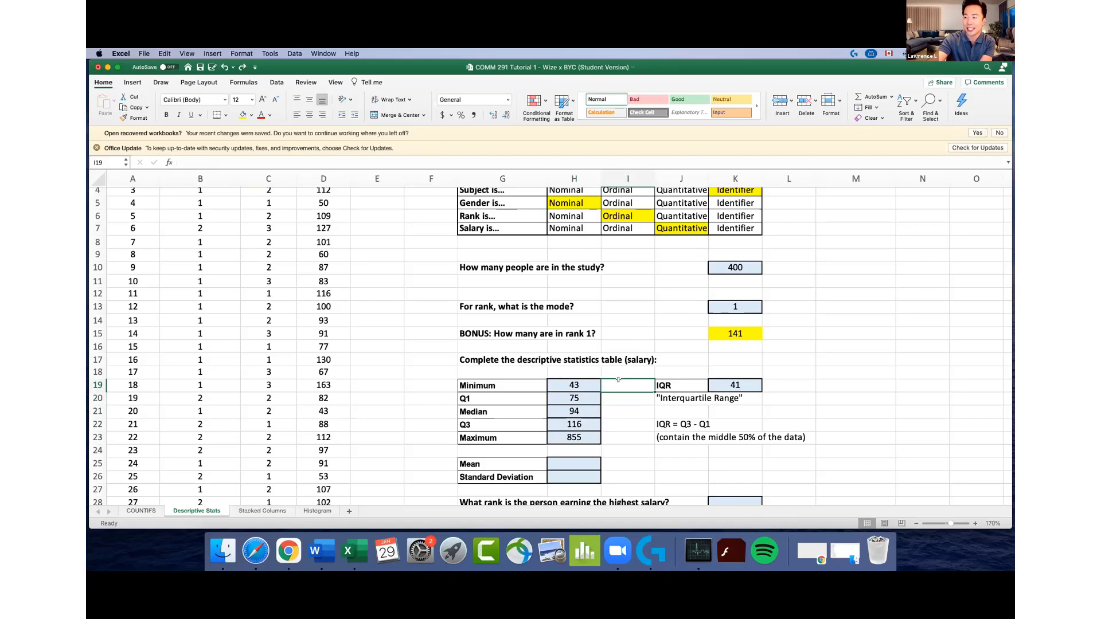
# Try to calculate the mean salary in cell H25 with the formula =MEAN(D:D)
pyautogui.click(791, 382)
pyautogui.scroll(-3, 791, 381)
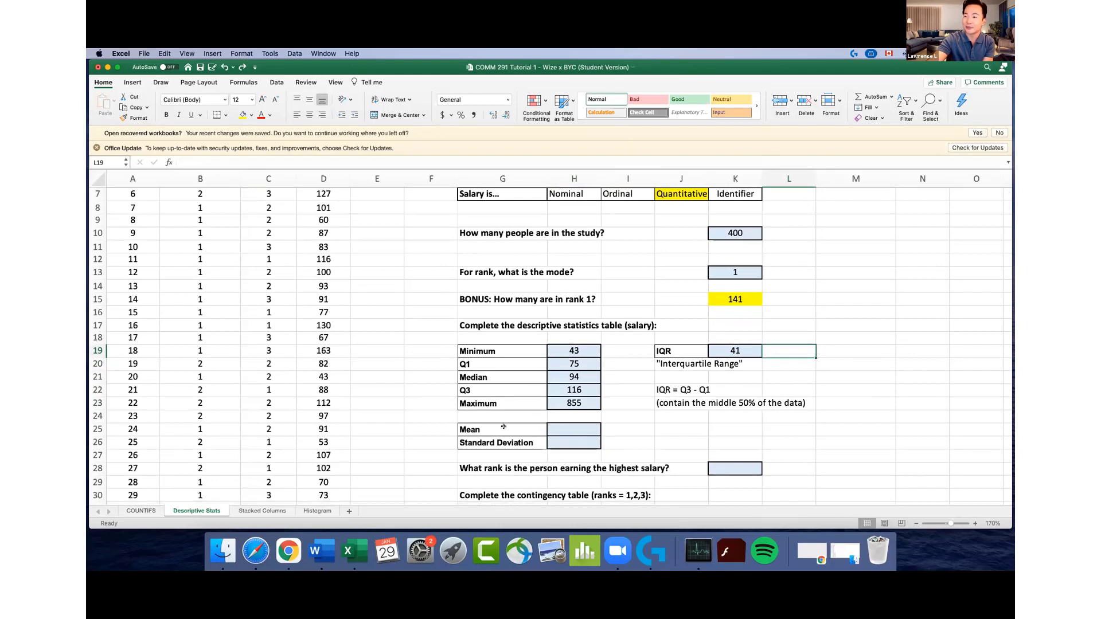
pyautogui.click(559, 426)
pyautogui.write('=')
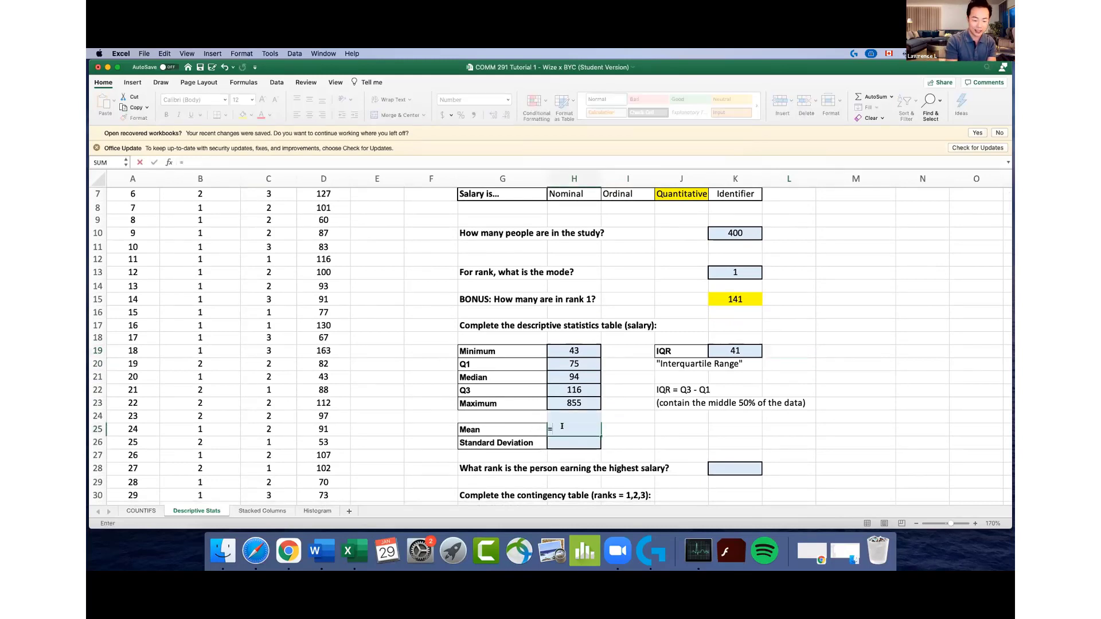
pyautogui.write('MEA')
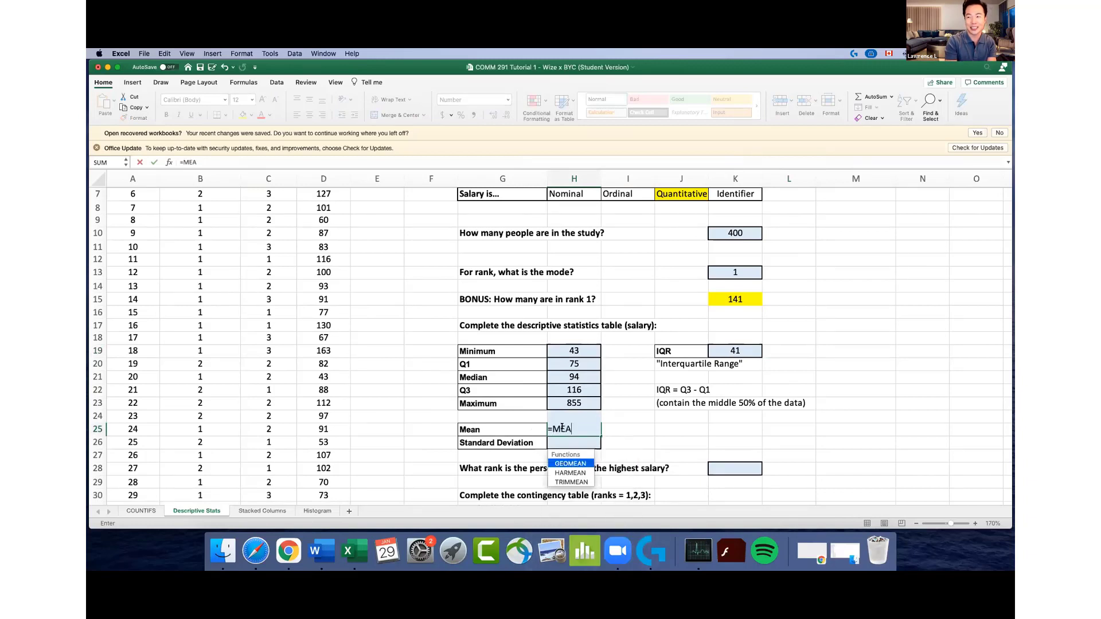
pyautogui.write('N(')
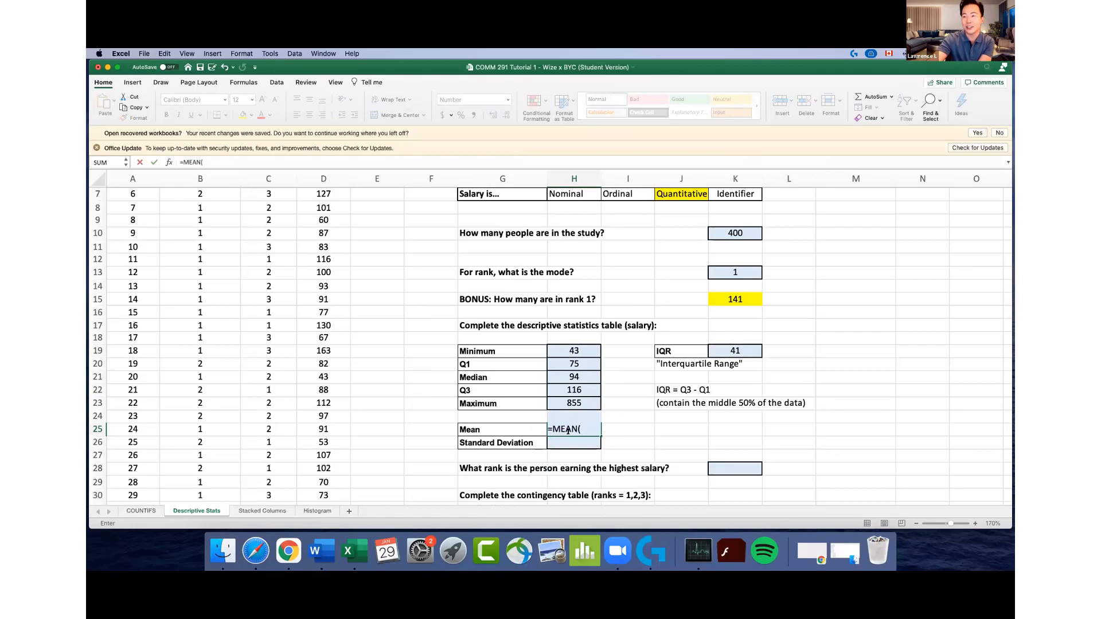
pyautogui.click(335, 179)
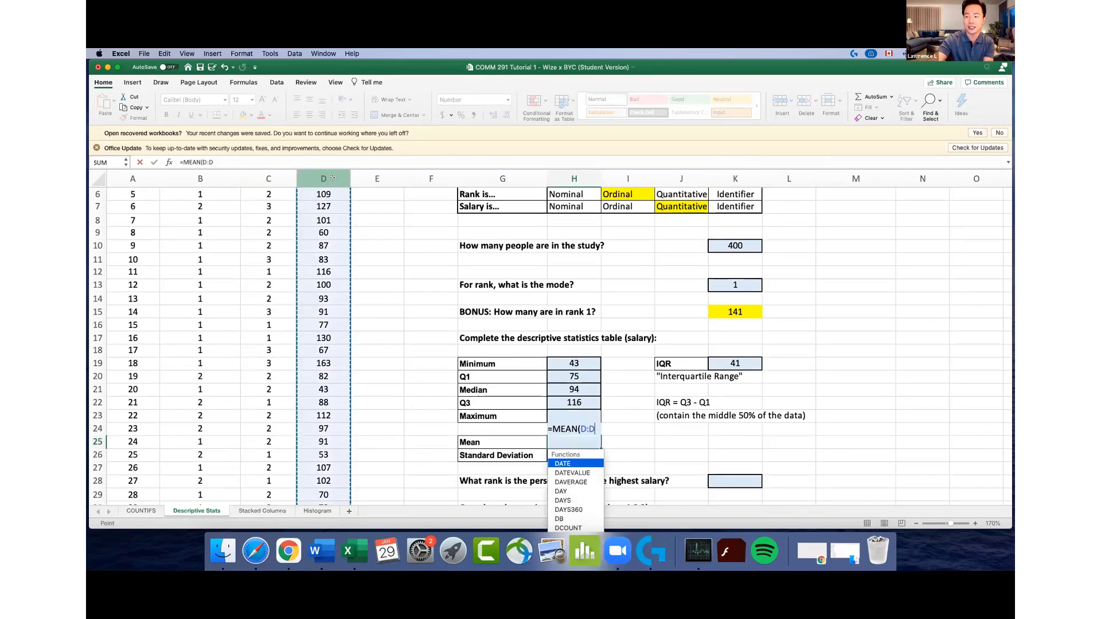
pyautogui.press('Return')
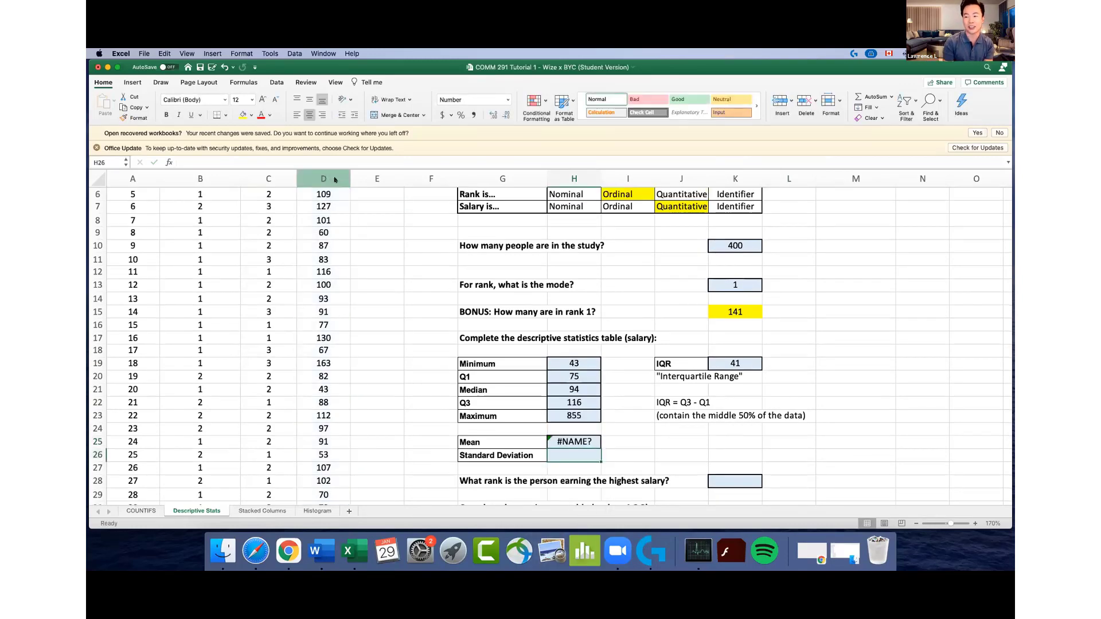
# Calculate the mean salary in cell H25 with the formula =AVERAGE(D:D)
pyautogui.press('Up')
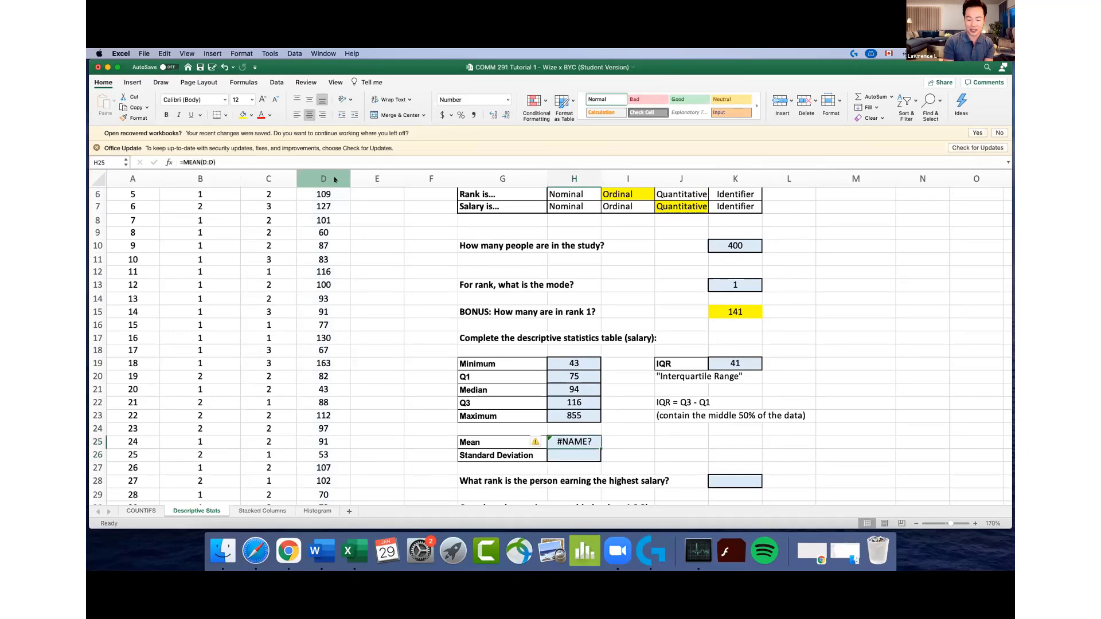
pyautogui.write('=AVERAGE(')
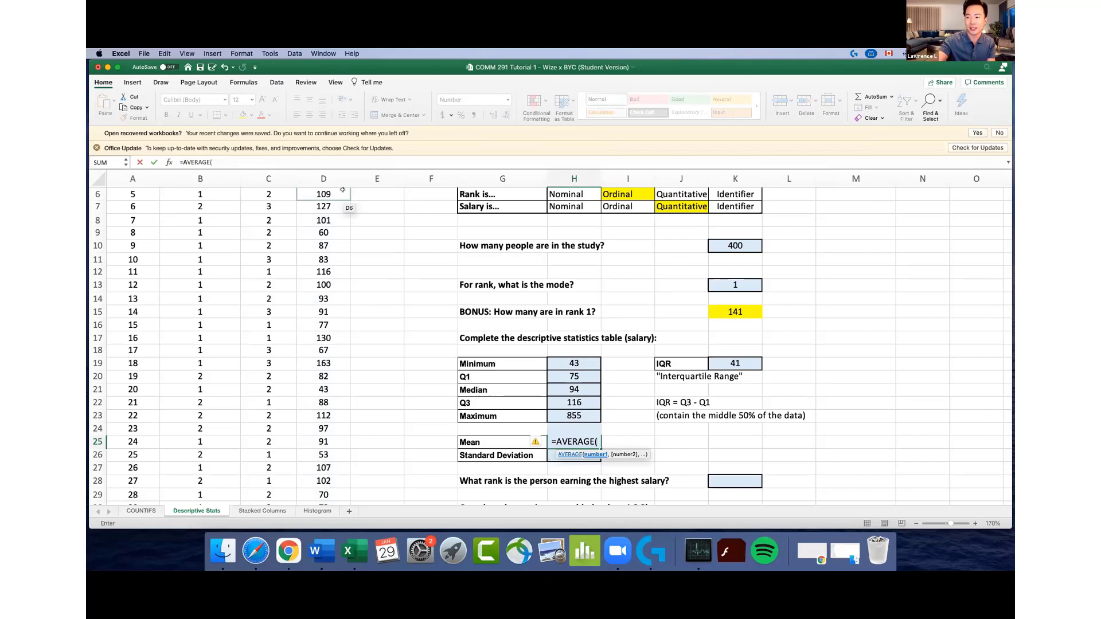
pyautogui.click(324, 175)
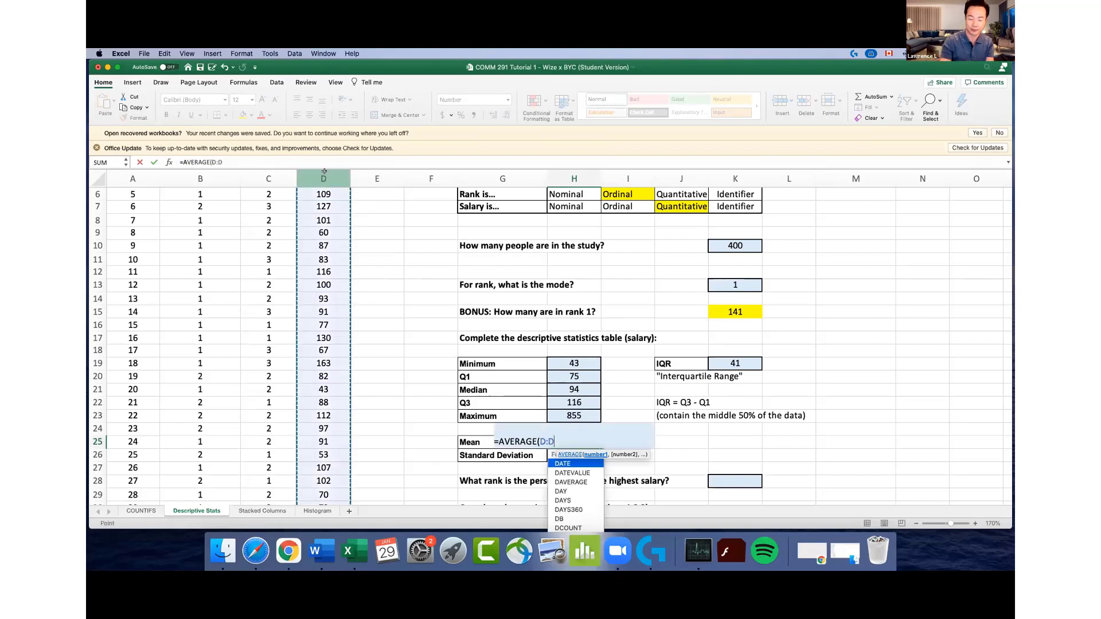
pyautogui.press('Return')
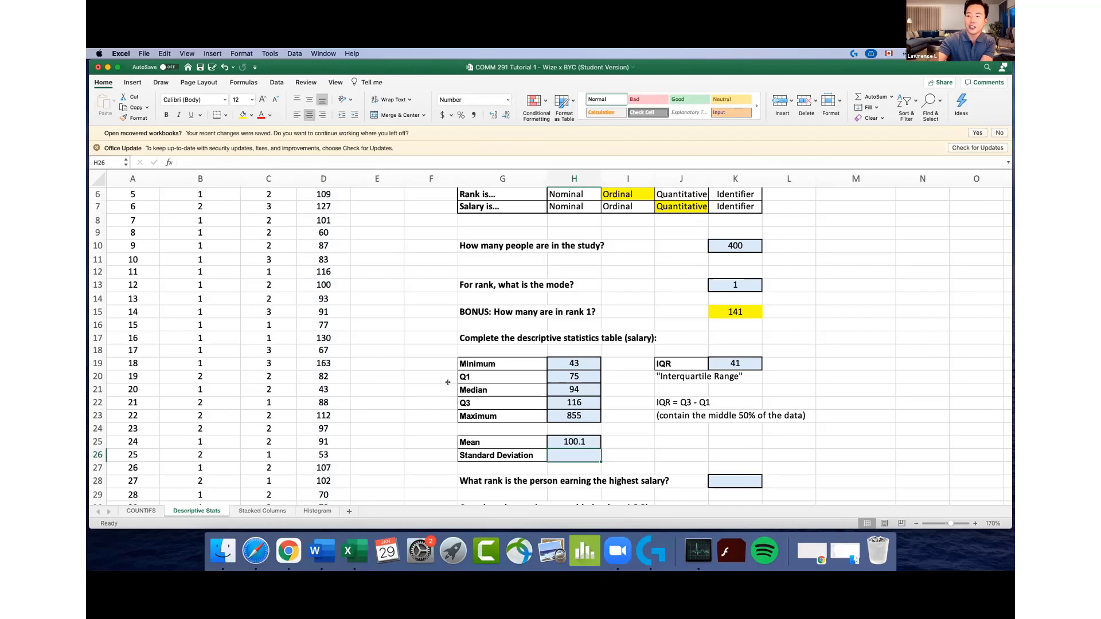
# Highlight the median in cell H21 and the mean in cell H25 with yellow fill
pyautogui.click(575, 442)
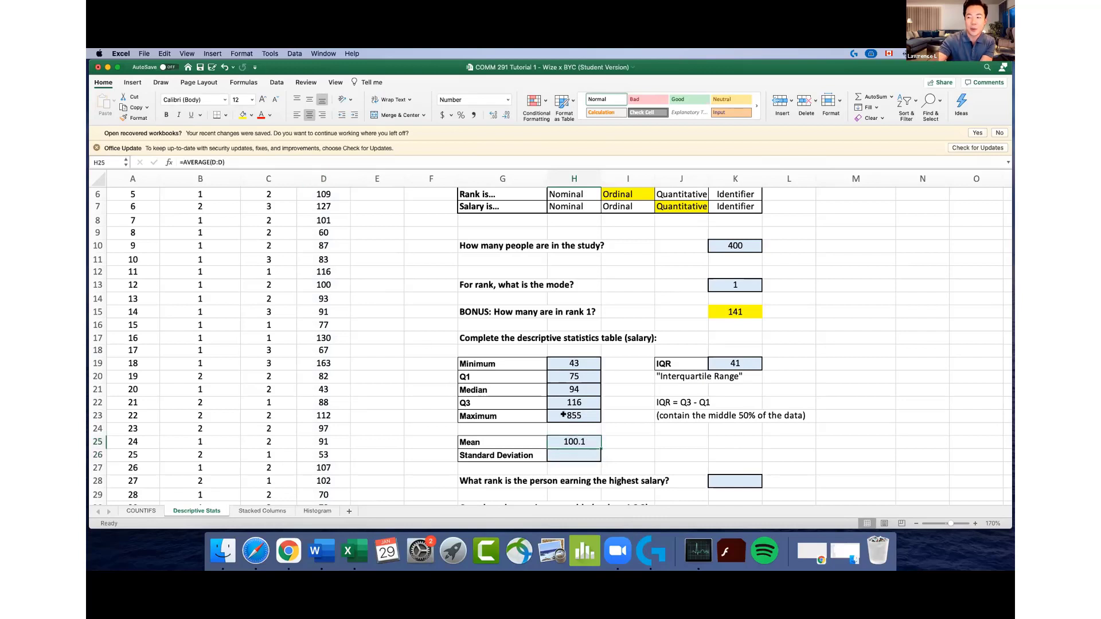
pyautogui.click(578, 385)
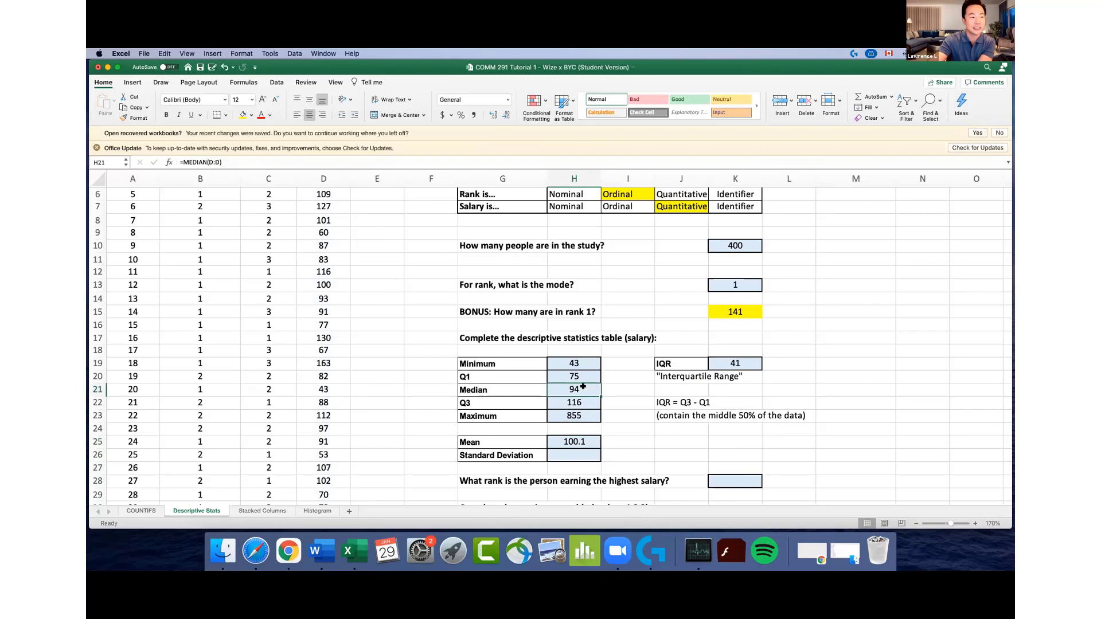
pyautogui.click(243, 114)
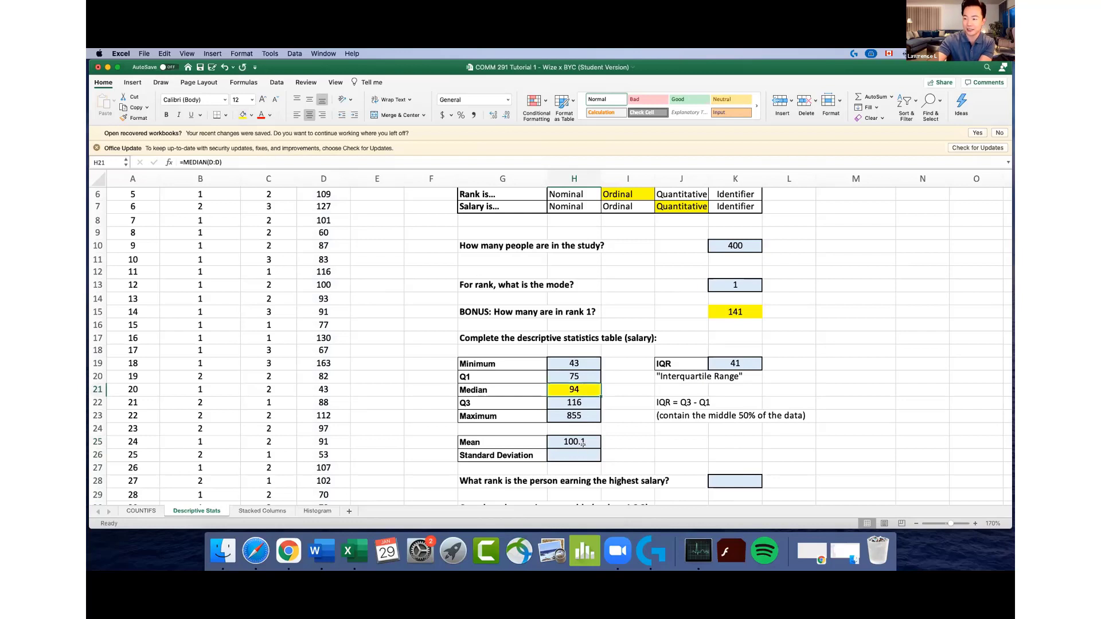
pyautogui.click(576, 442)
pyautogui.click(243, 115)
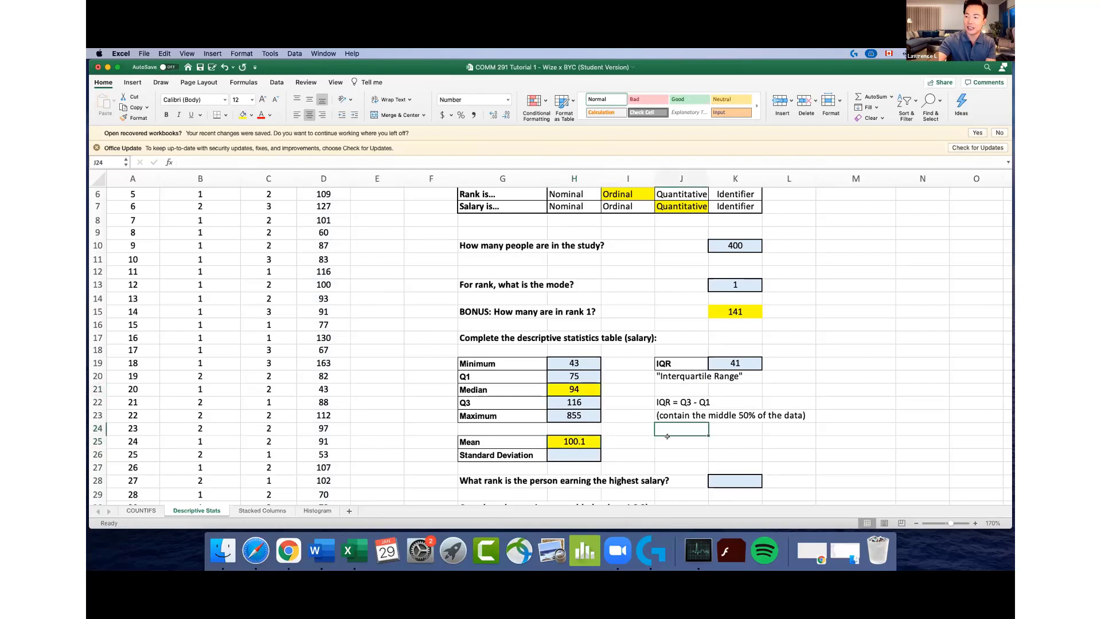
# Write the note "Mean > Median --> distirbution for salary is SKEWED TO THE RIGHT" in cell J25 beside the mean
pyautogui.click(667, 438)
pyautogui.write('Mean ')
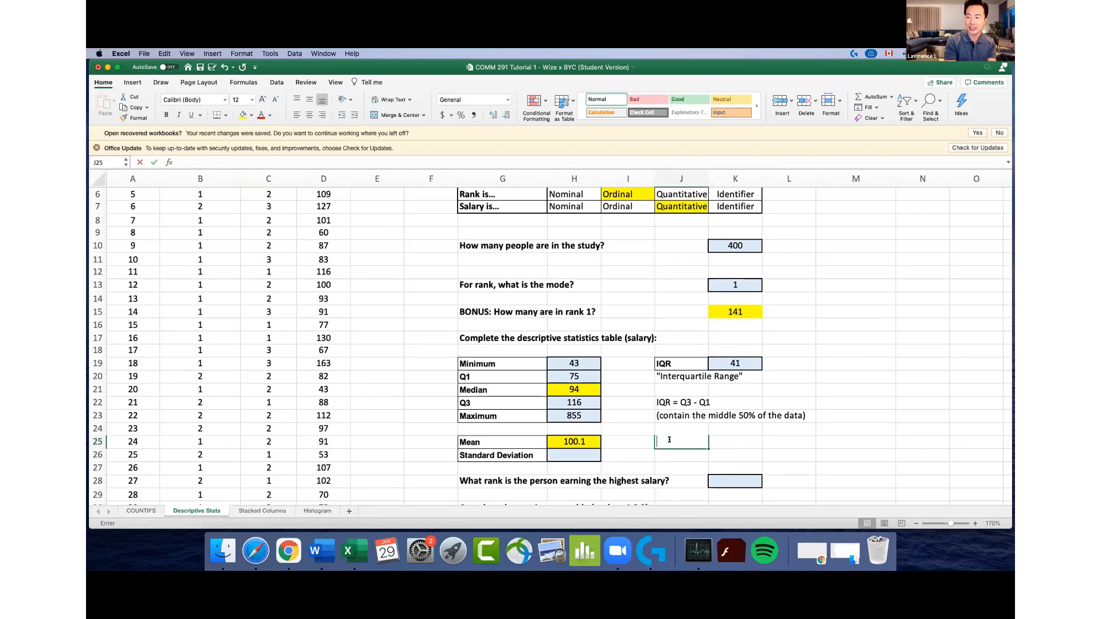
pyautogui.write('> Median')
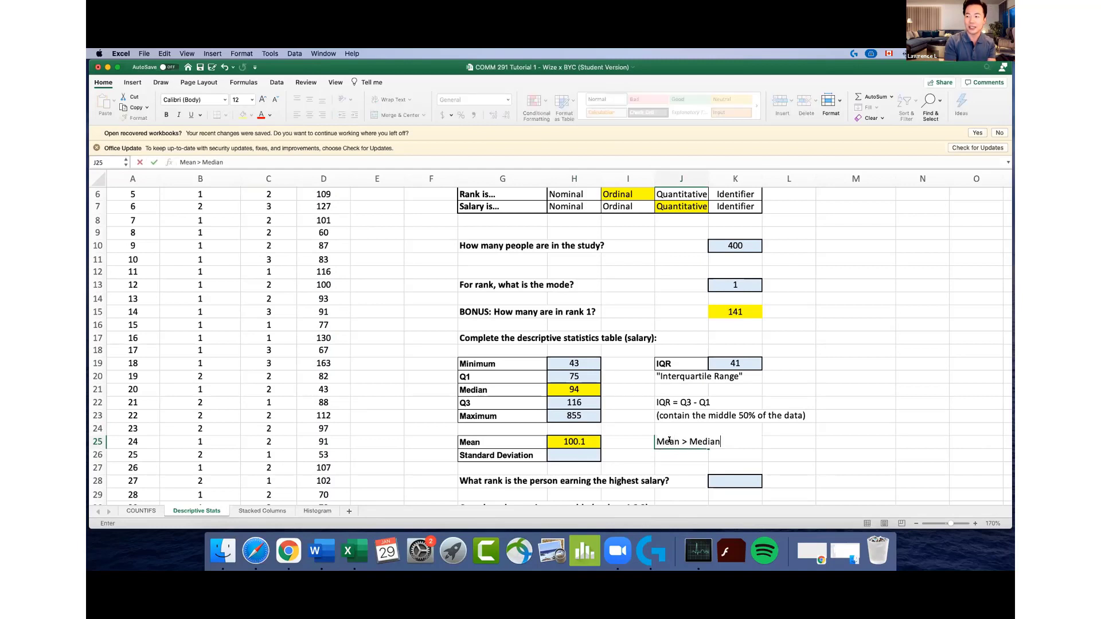
pyautogui.write(' --> ')
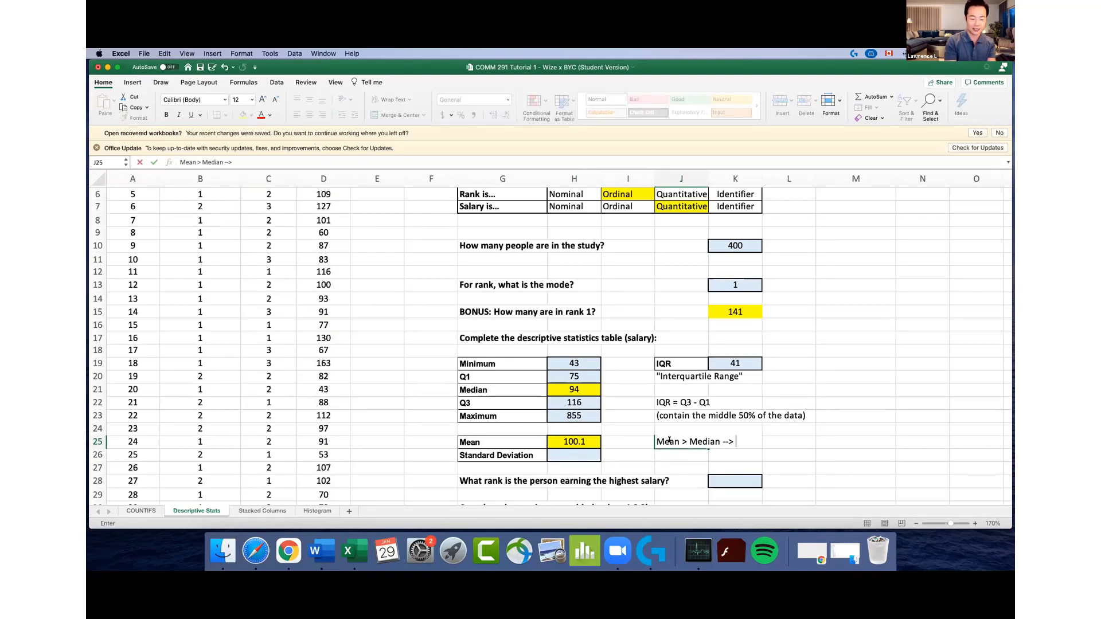
pyautogui.write('distrib')
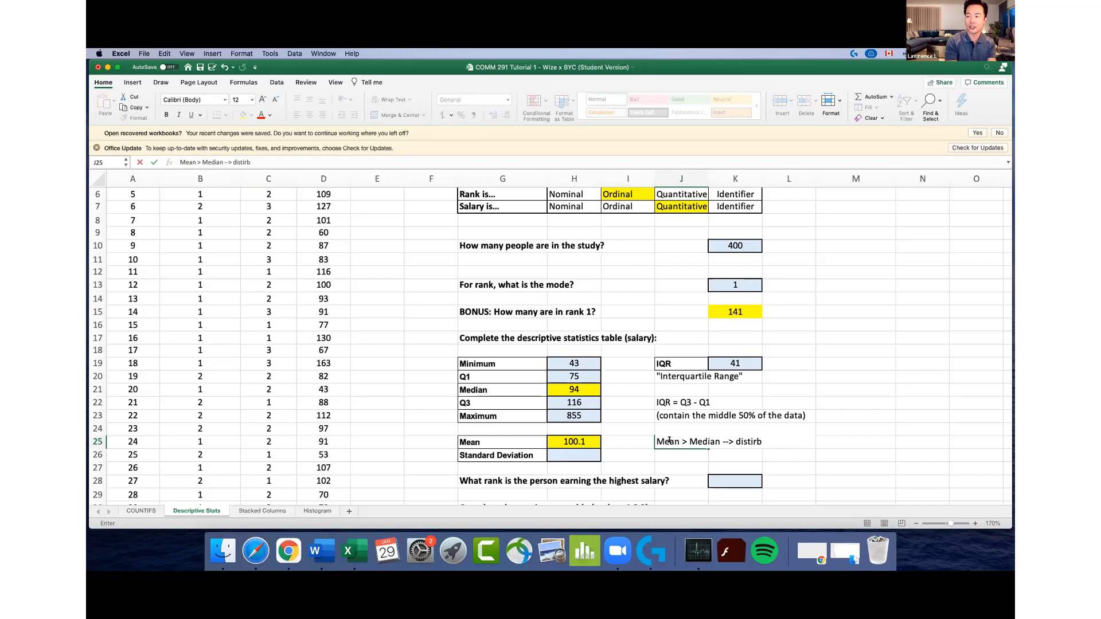
pyautogui.write('ution for salary is ')
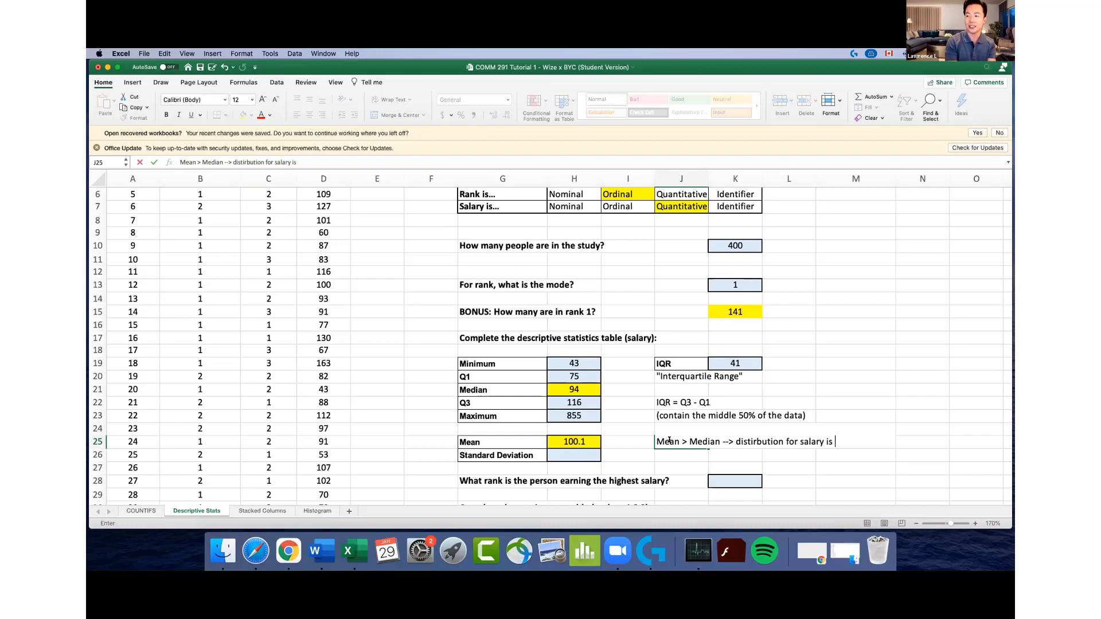
pyautogui.write('SKEWED')
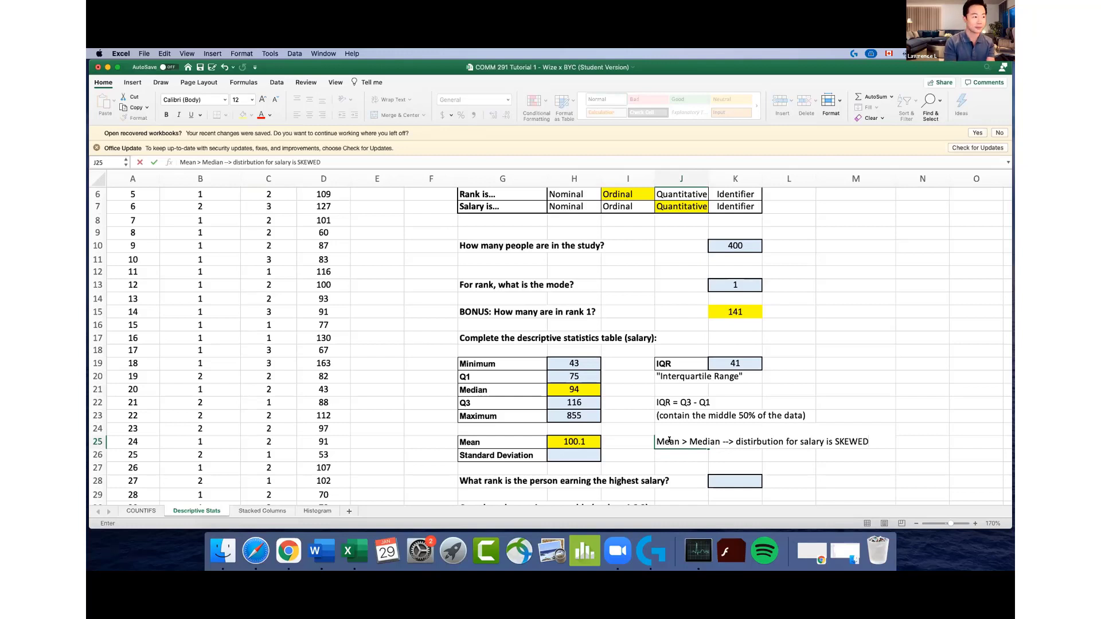
pyautogui.write(' TO ')
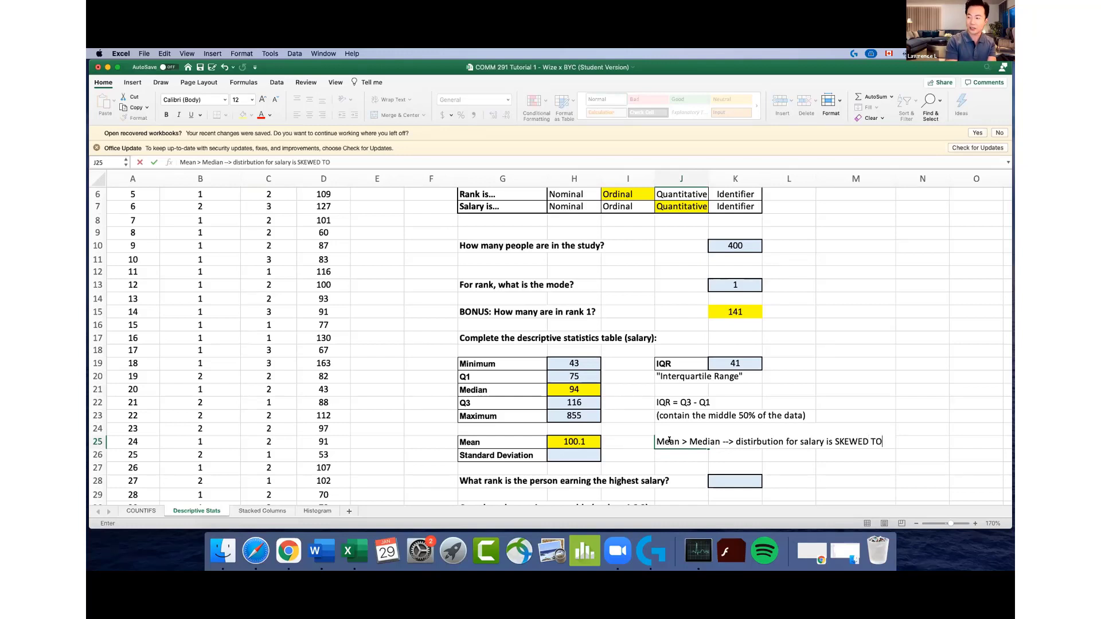
pyautogui.write('THE RIGHT')
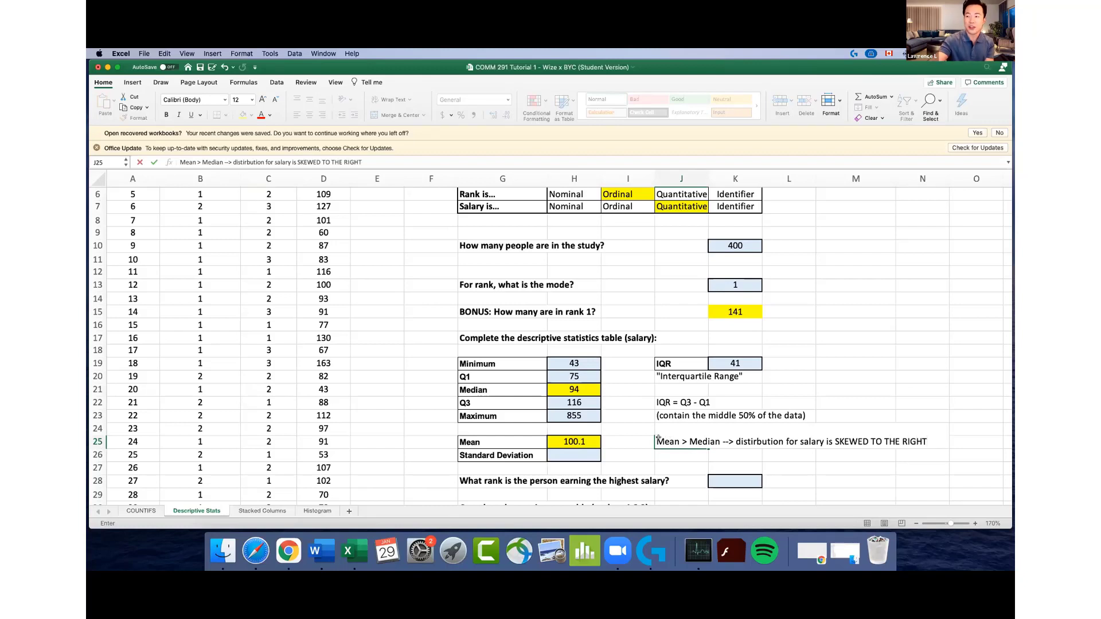
pyautogui.press('Return')
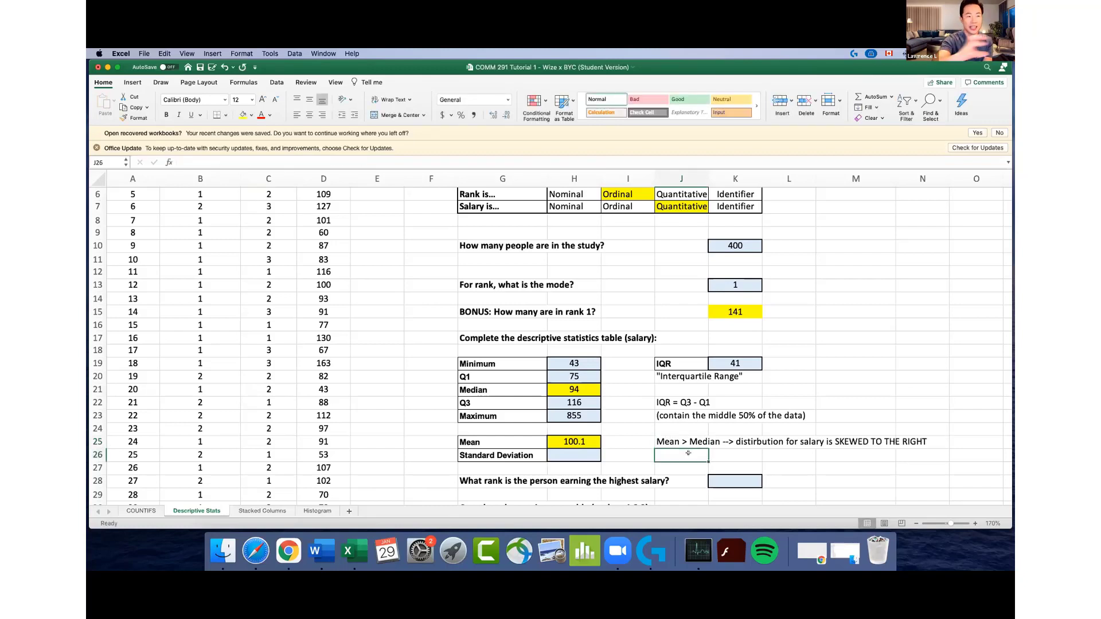
# Examine the salary maximum, mean and median cells, and look over the remaining questions on the sheet
pyautogui.click(575, 413)
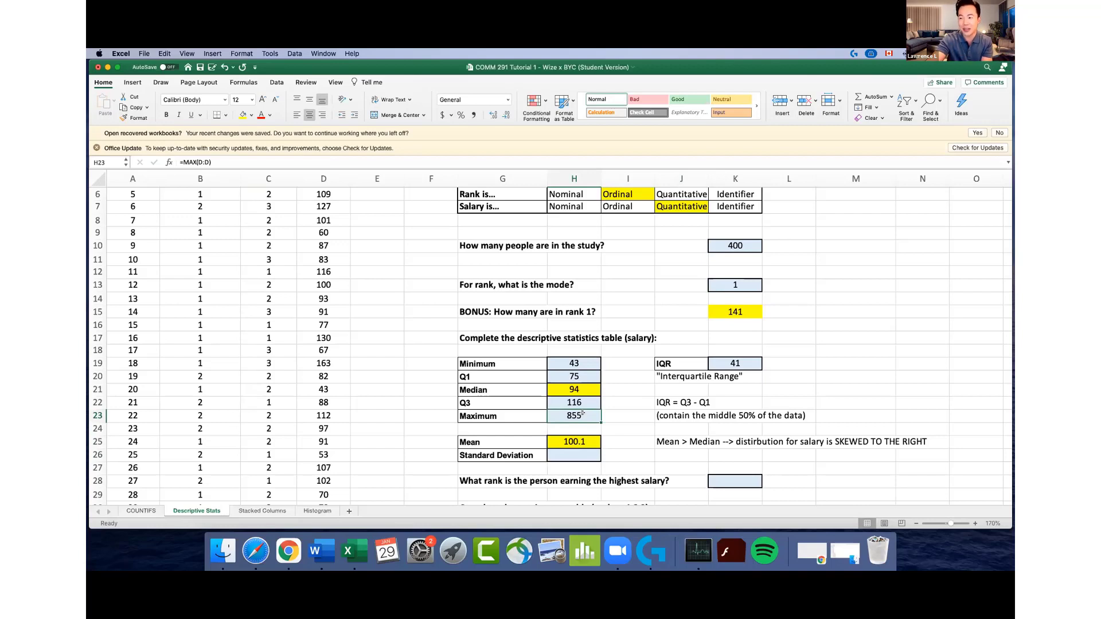
pyautogui.click(573, 438)
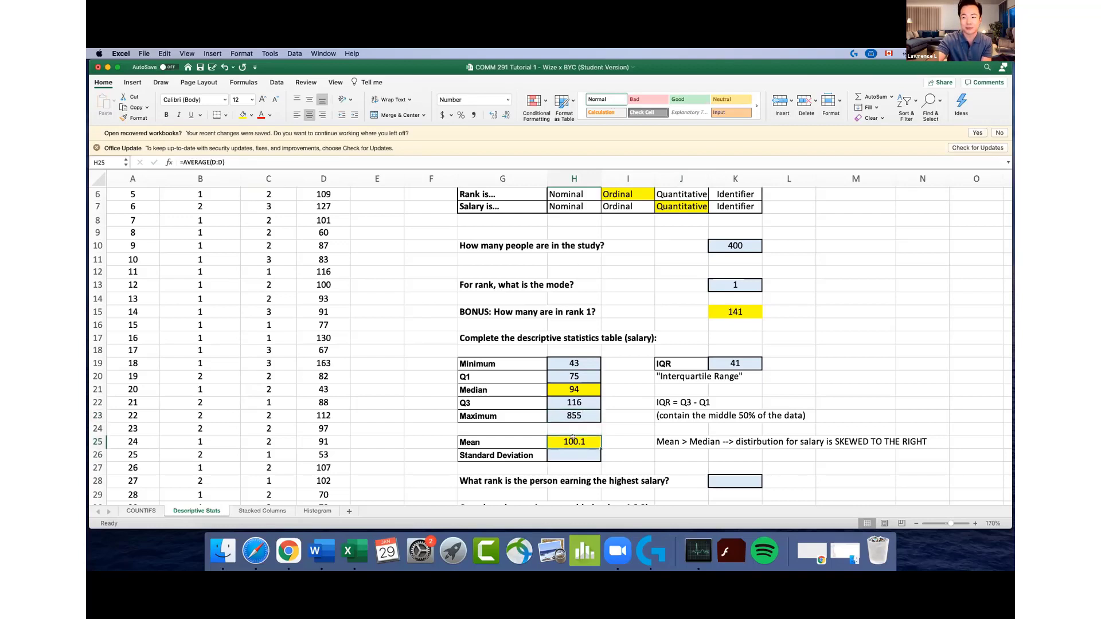
pyautogui.click(585, 387)
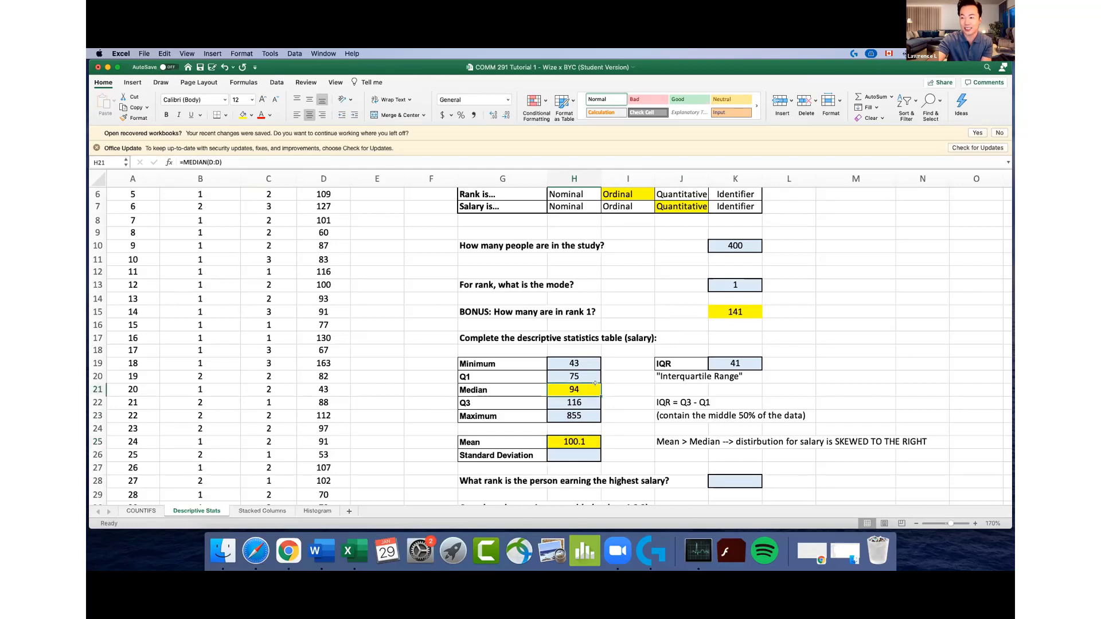
pyautogui.click(618, 383)
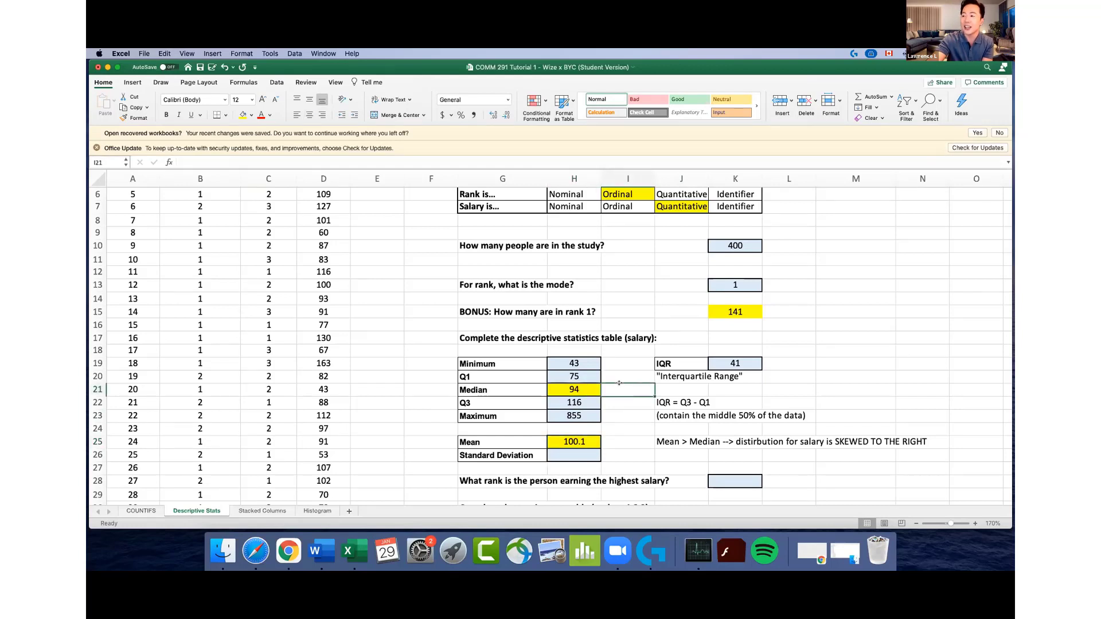
pyautogui.scroll(-5, 622, 382)
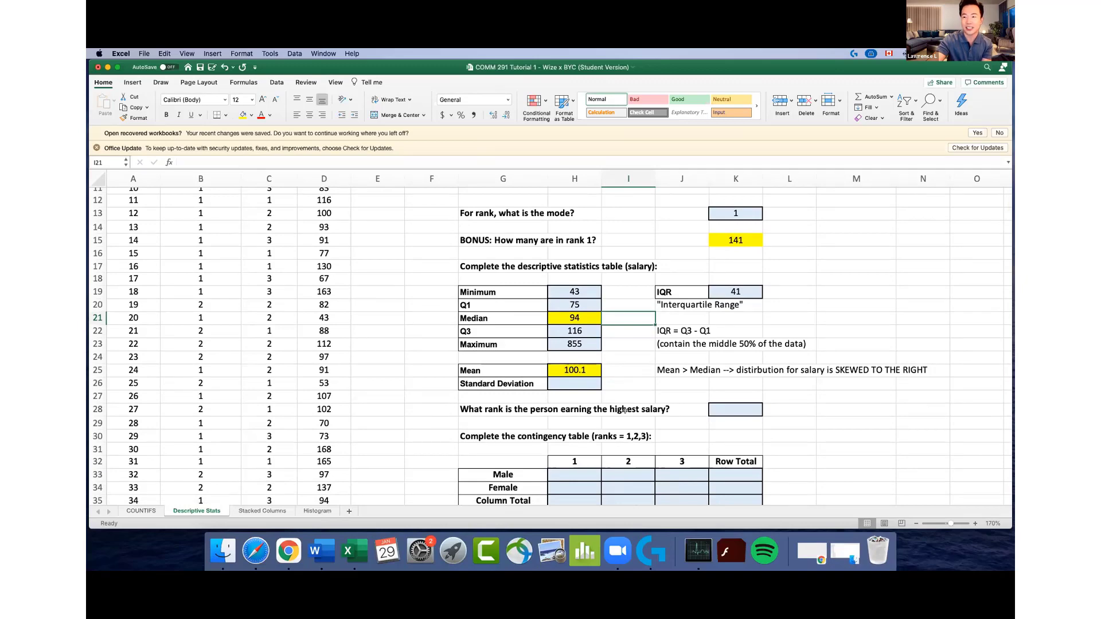
pyautogui.scroll(5, 402, 316)
pyautogui.scroll(-8, 377, 273)
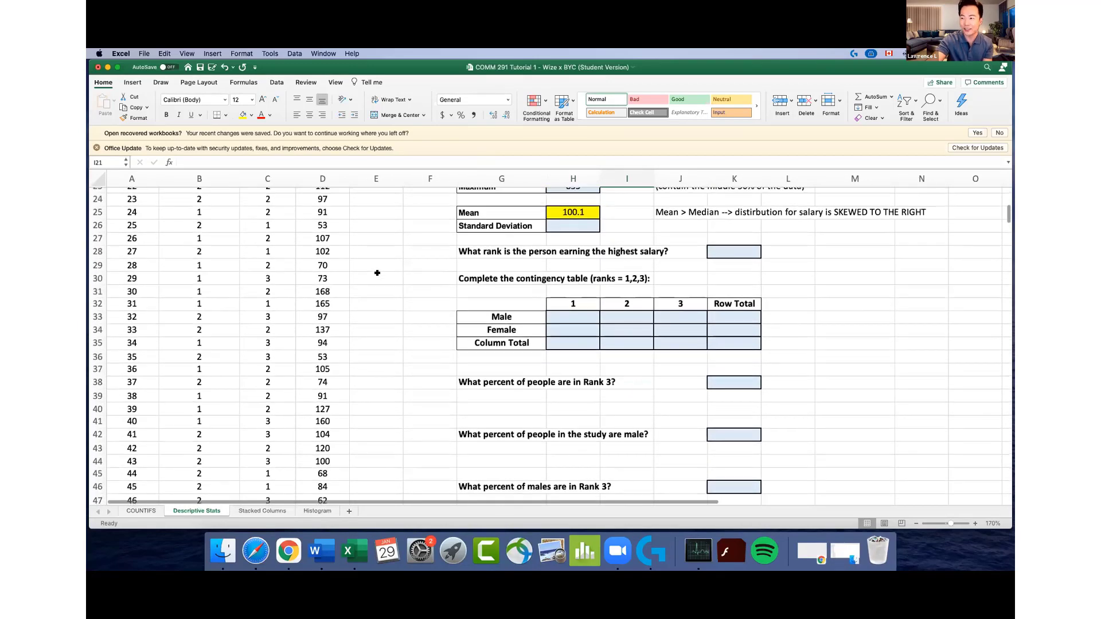
pyautogui.scroll(10, 384, 284)
pyautogui.scroll(-5, 587, 406)
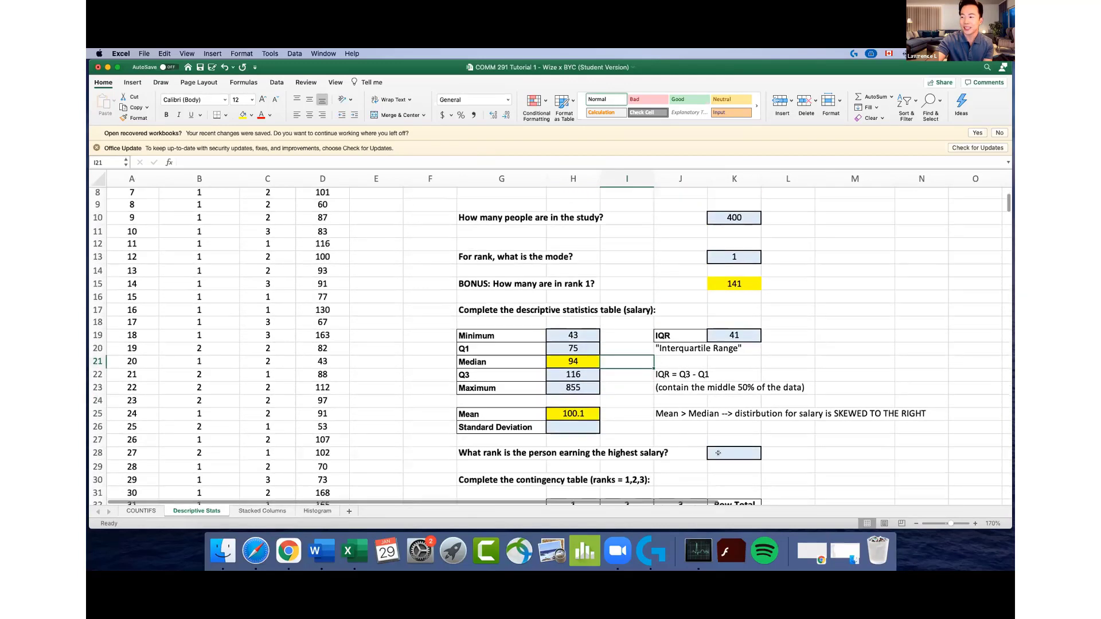
pyautogui.scroll(-1, 729, 412)
pyautogui.click(729, 411)
pyautogui.write('=')
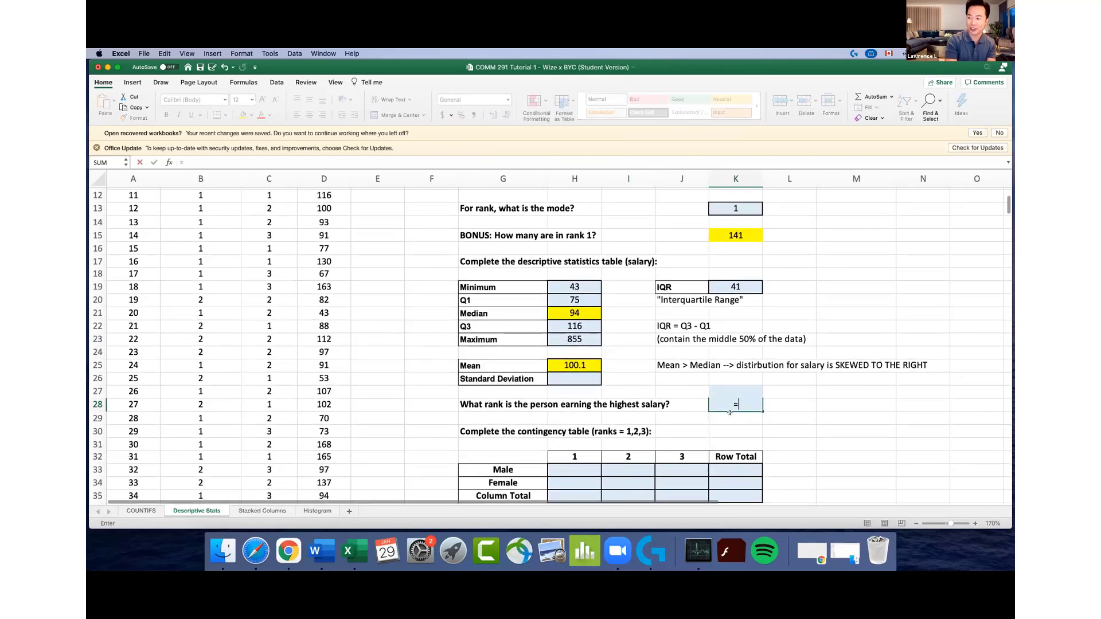
pyautogui.write('COUNTIFS(')
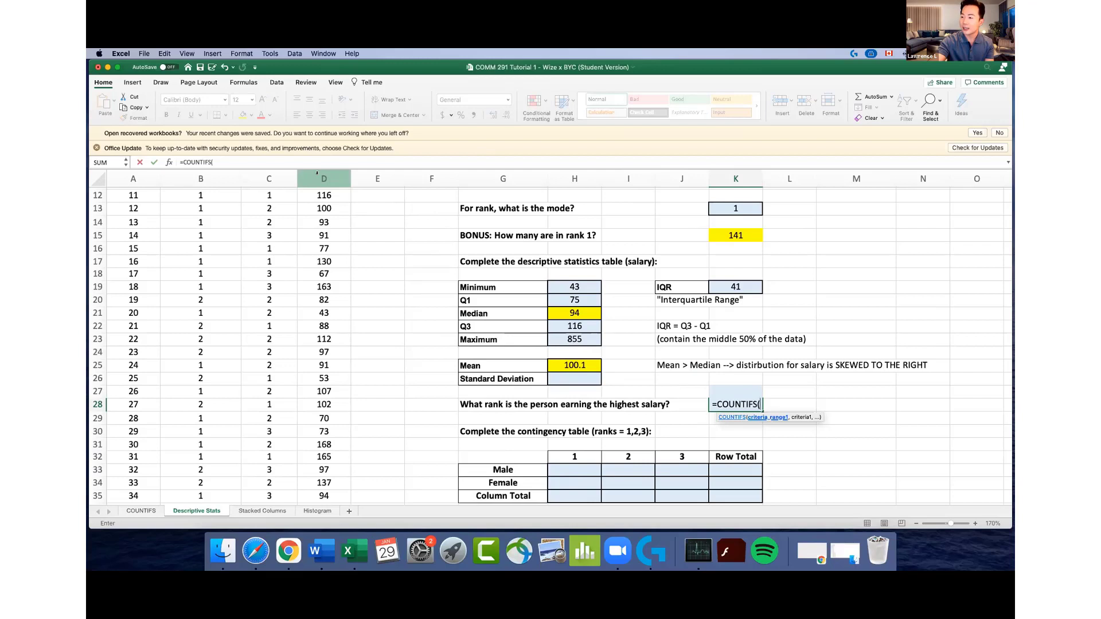
pyautogui.press('BackSpace')
pyautogui.press('BackSpace')
pyautogui.press('BackSpace')
pyautogui.press('BackSpace')
pyautogui.press('BackSpace')
pyautogui.press('BackSpace')
pyautogui.press('BackSpace')
pyautogui.press('BackSpace')
pyautogui.press('BackSpace')
pyautogui.press('BackSpace')
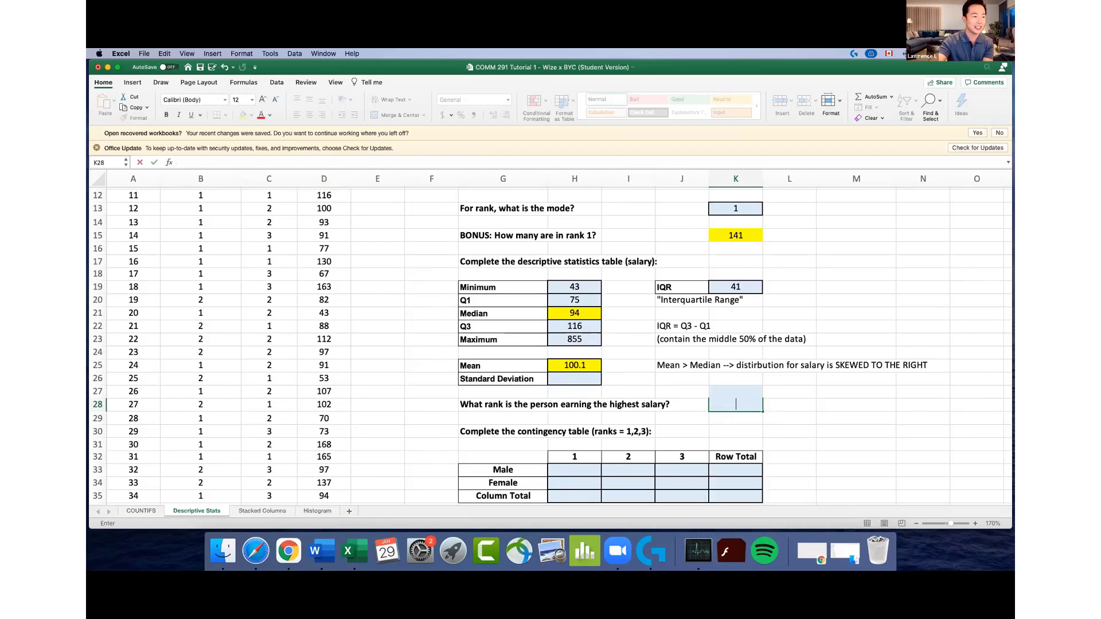
pyautogui.click(789, 326)
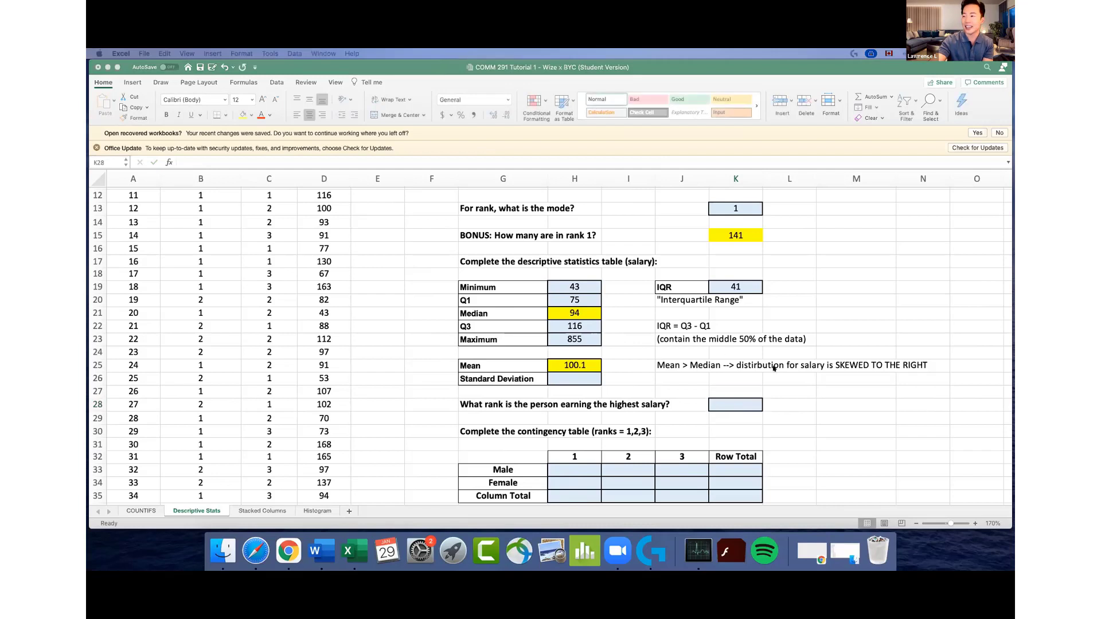
pyautogui.click(722, 379)
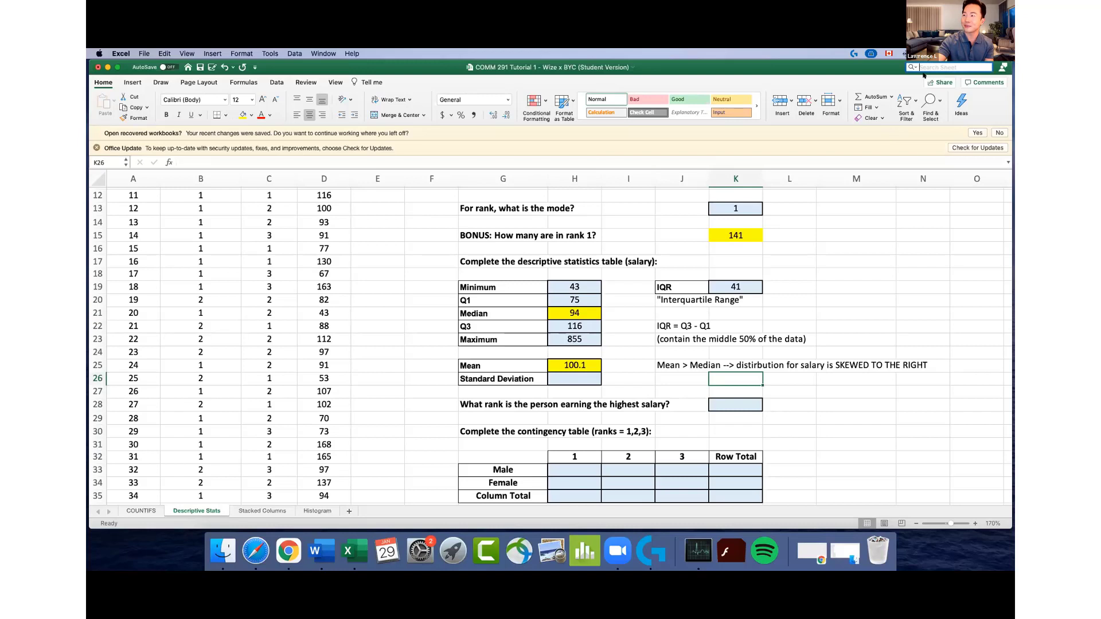
# Search the sheet for the maximum salary 855 and check the rank value in the same row
pyautogui.write('855')
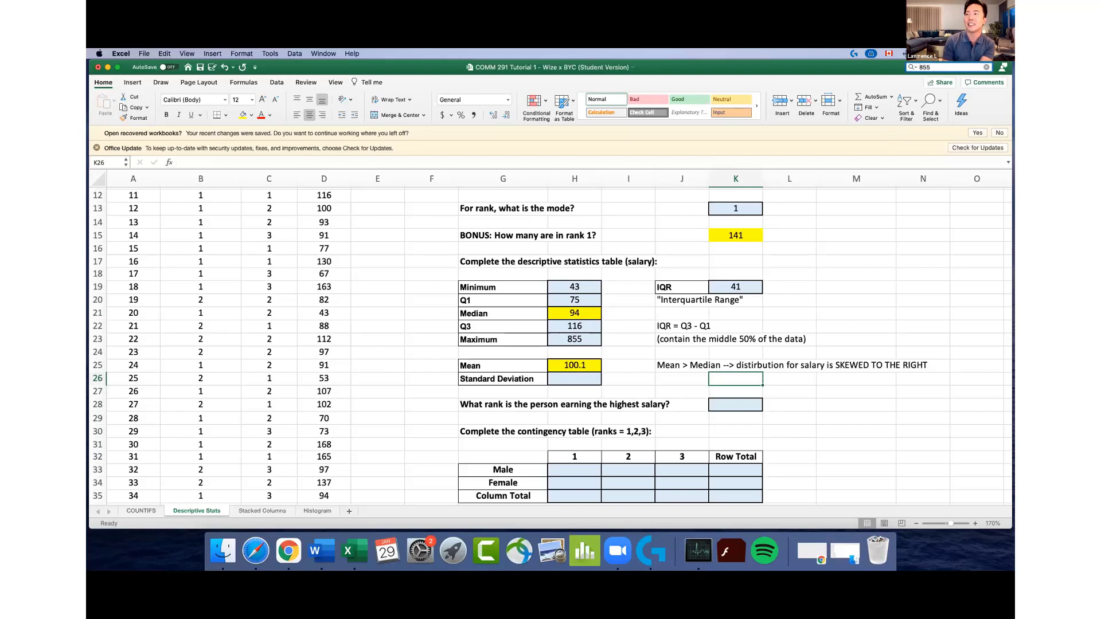
pyautogui.press('Return')
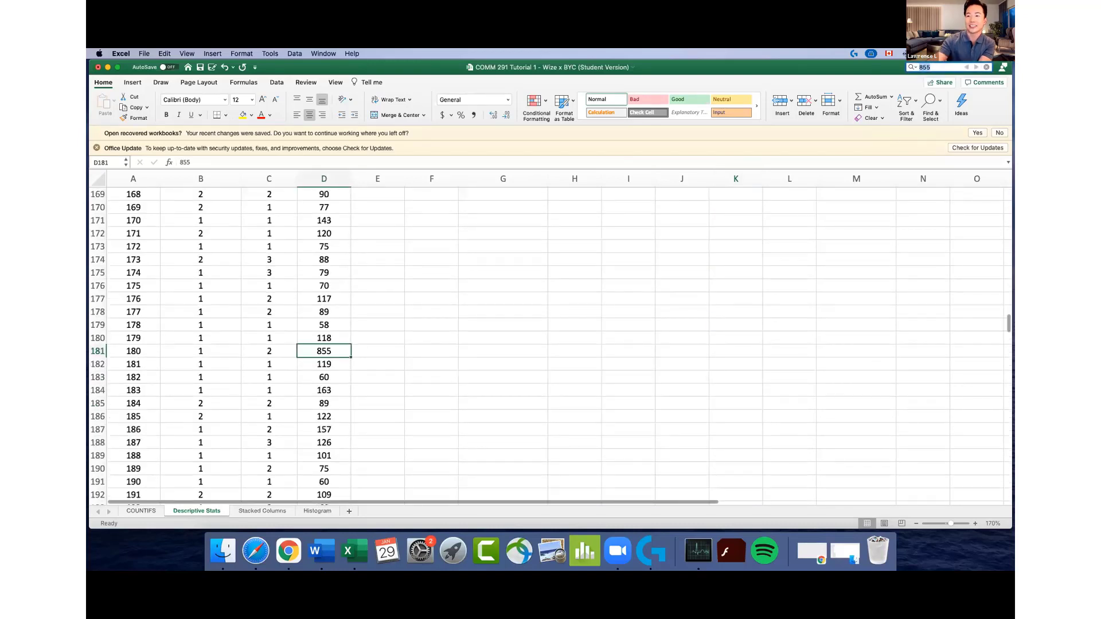
pyautogui.click(274, 348)
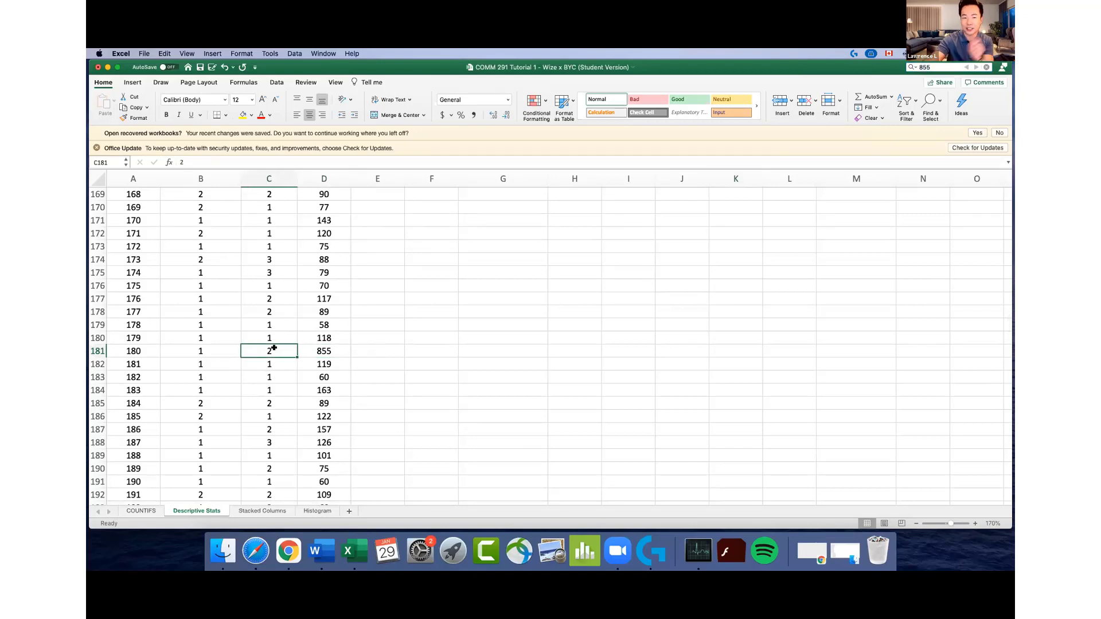
pyautogui.moveTo(317, 349); pyautogui.dragTo(284, 348)
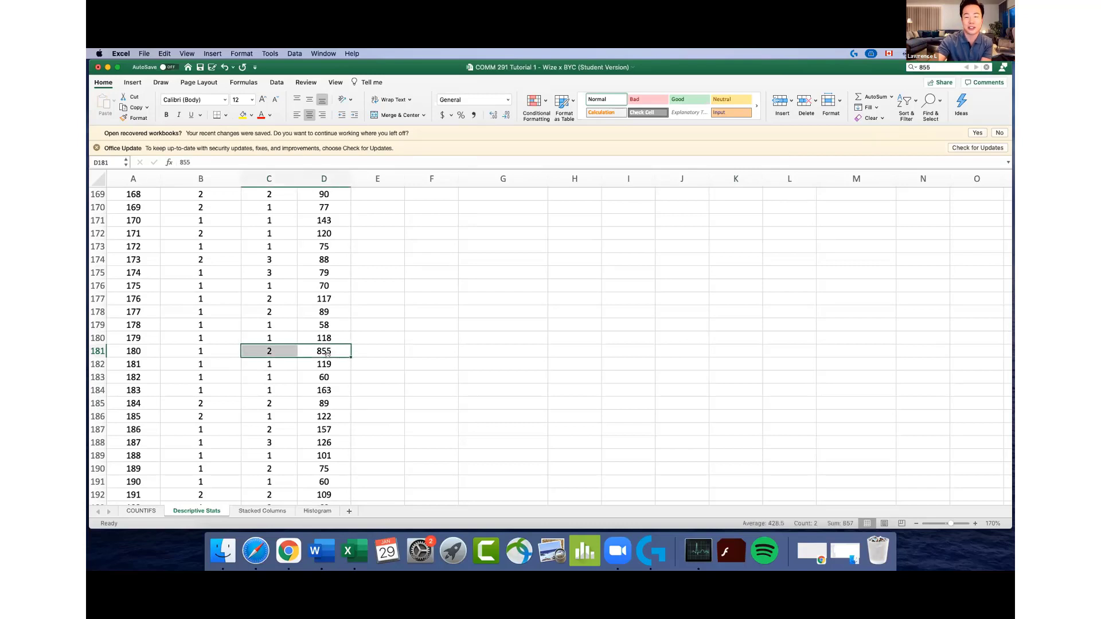
# Enter 2 in cell K28 as the rank of the person earning the highest salary
pyautogui.scroll(20, 325, 353)
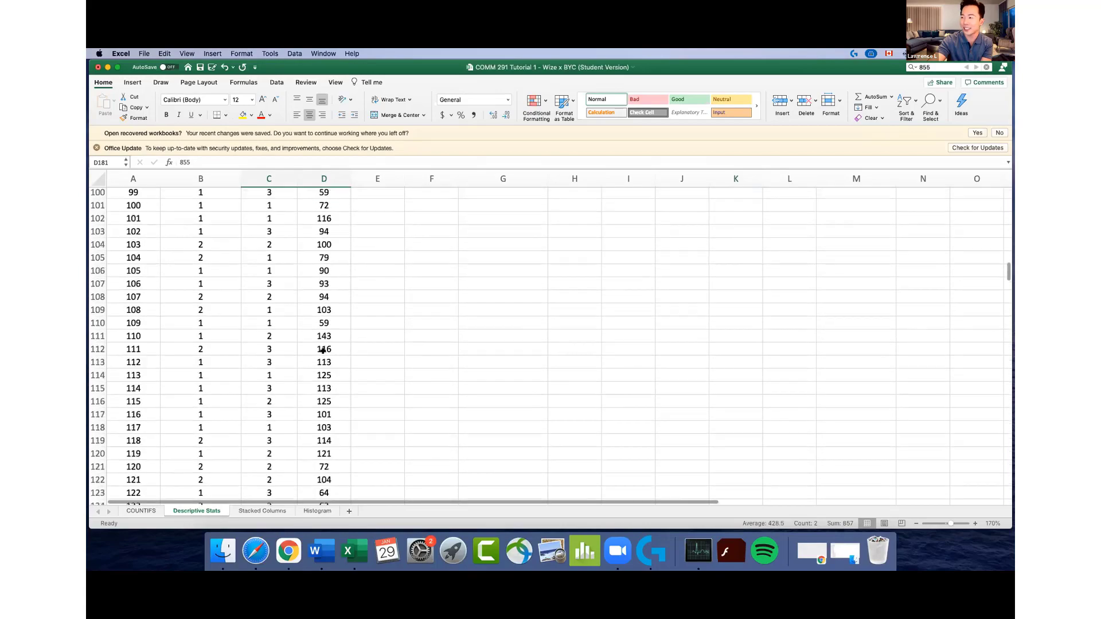
pyautogui.scroll(-4, 323, 352)
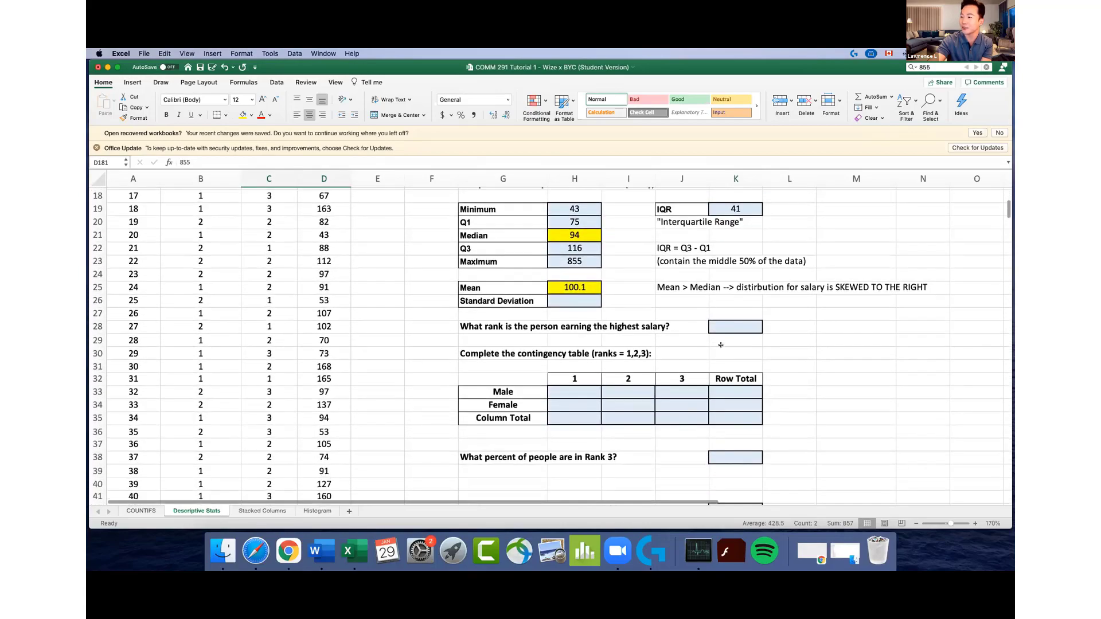
pyautogui.click(728, 321)
pyautogui.write('2')
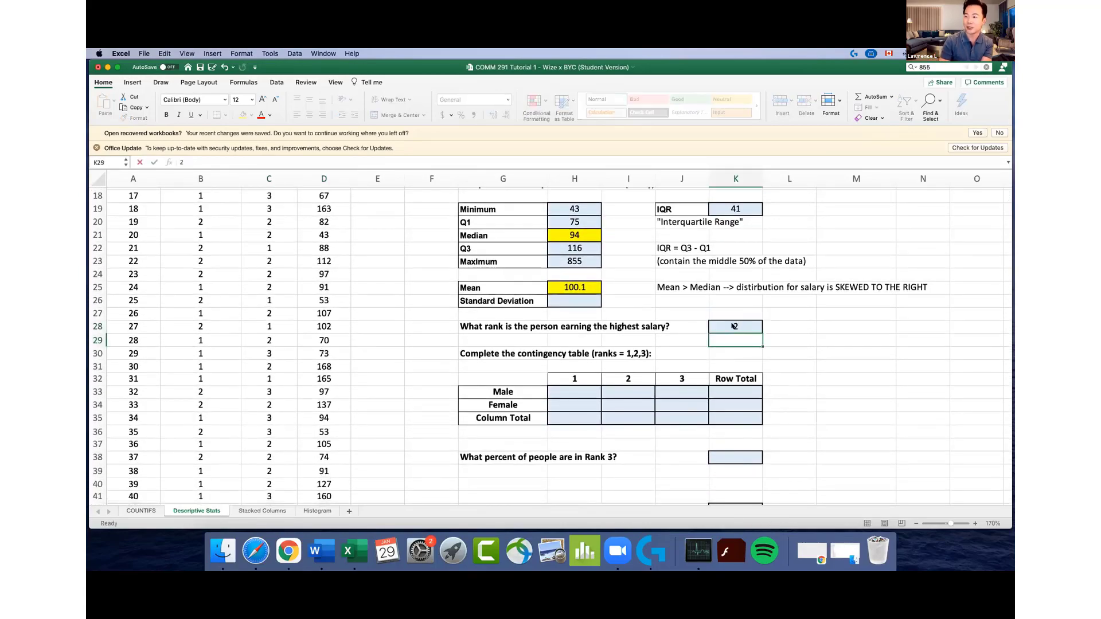
pyautogui.press('Return')
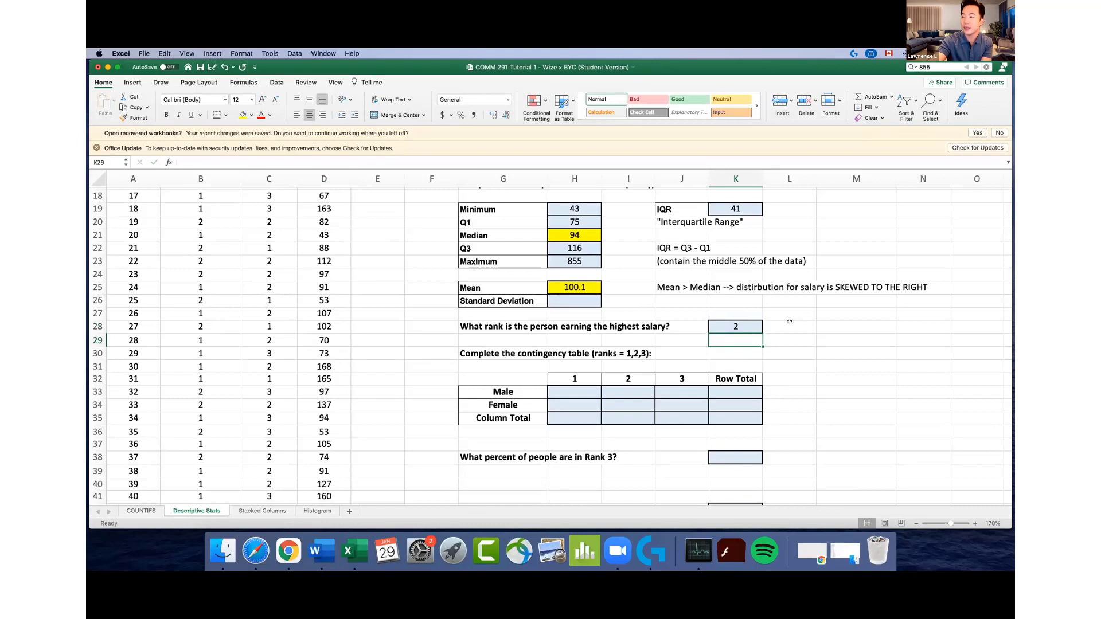
pyautogui.click(790, 321)
pyautogui.click(834, 321)
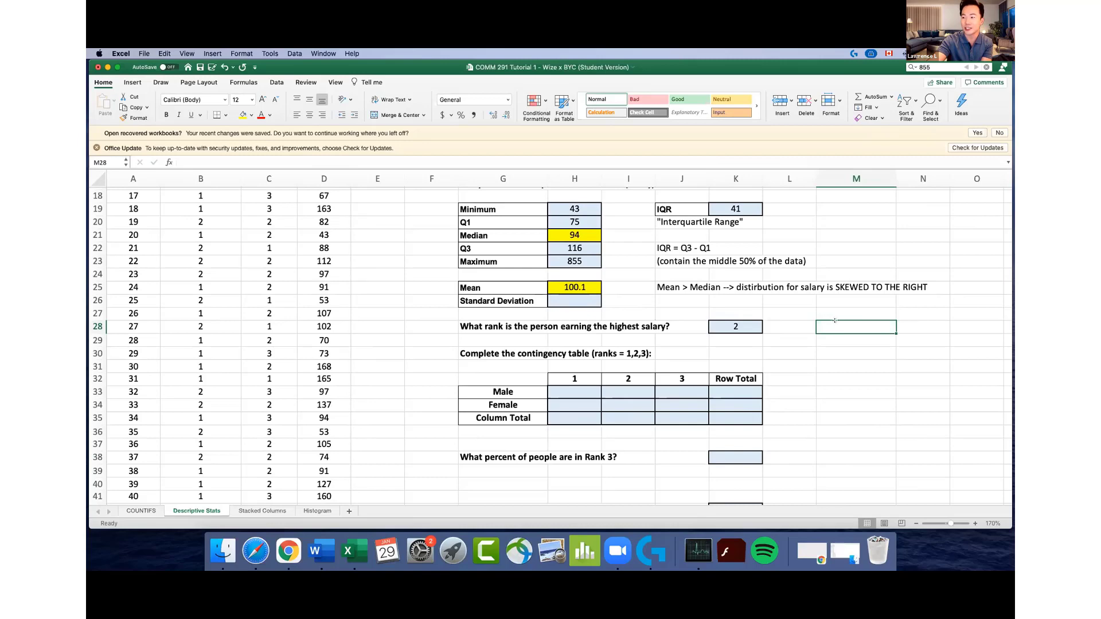
# Count the rank 1 males in contingency table cell H33 with the formula =COUNTIFS(B:B,1,C:C,1)
pyautogui.scroll(-5, 835, 320)
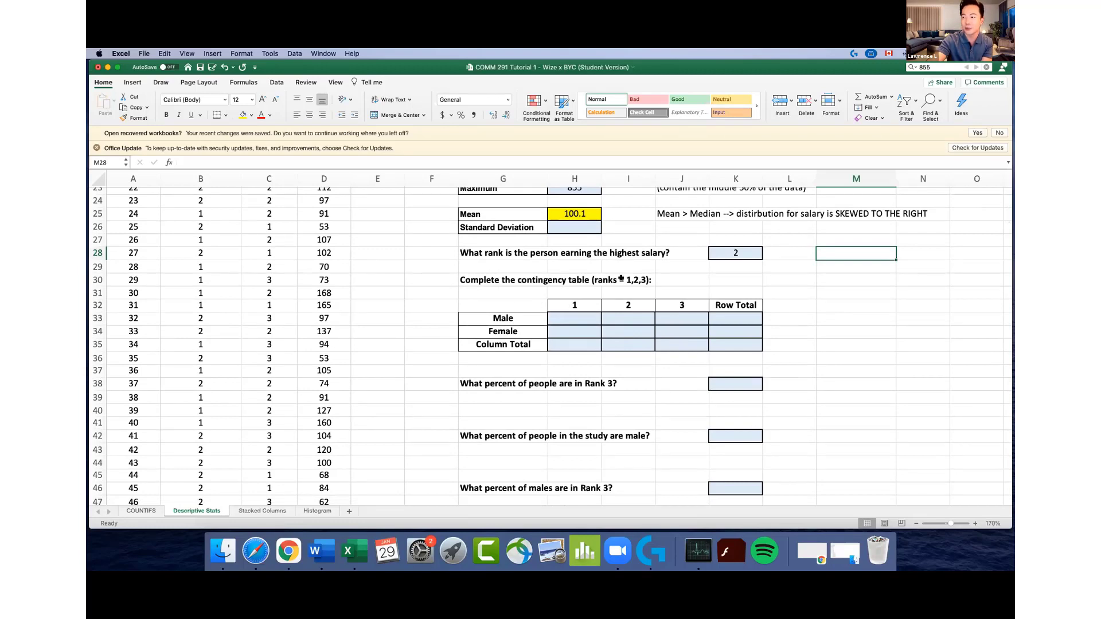
pyautogui.click(581, 312)
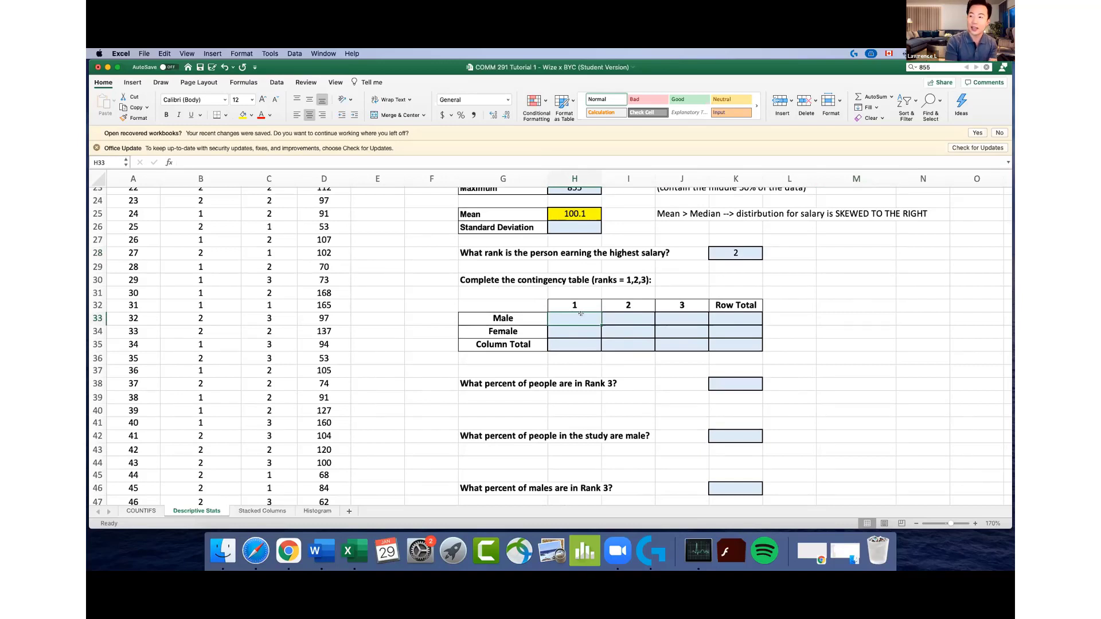
pyautogui.write('=C')
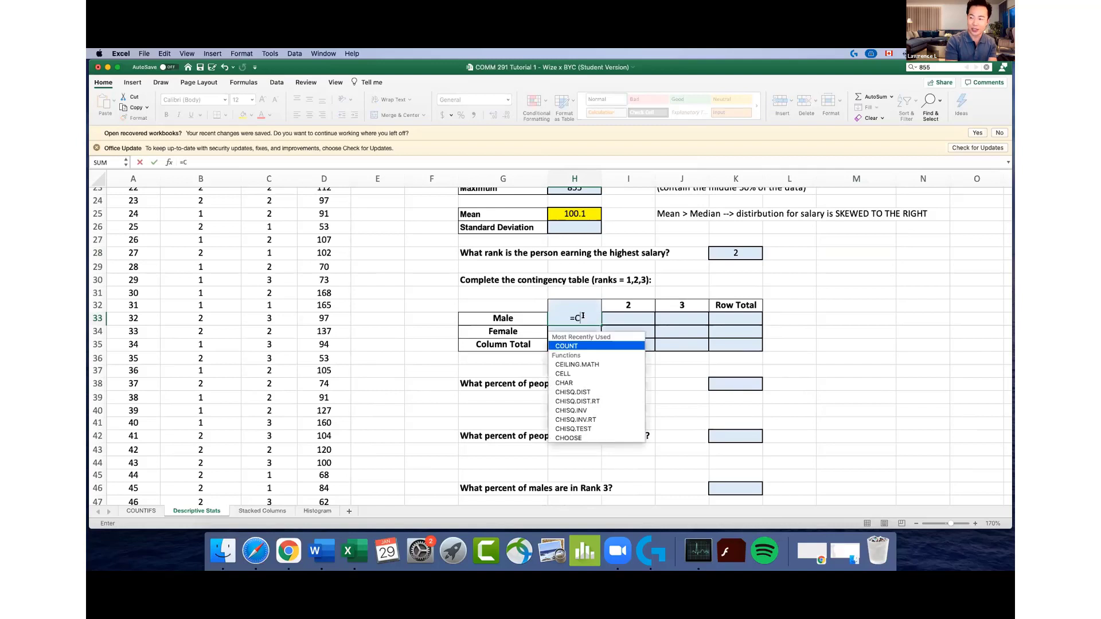
pyautogui.write('OUNTIFS(')
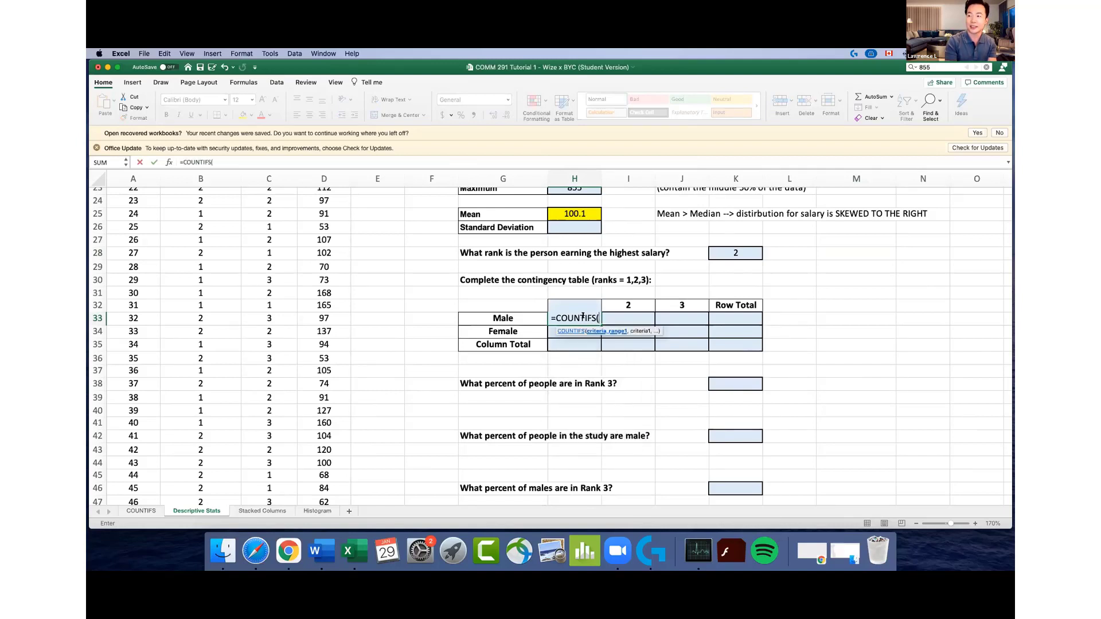
pyautogui.click(194, 180)
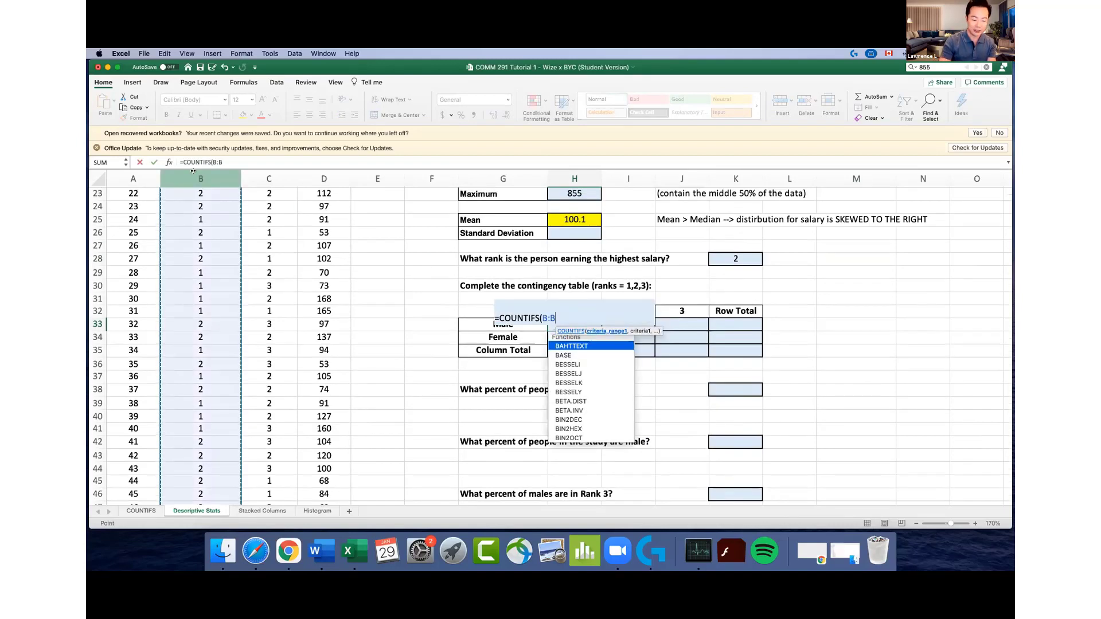
pyautogui.write(',1')
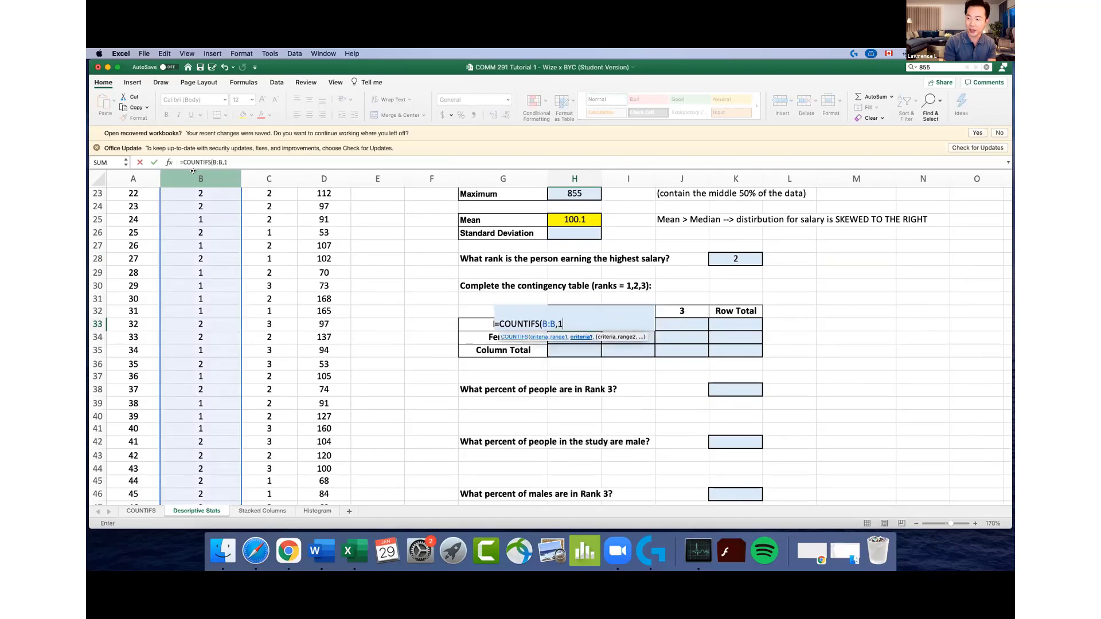
pyautogui.write(',')
pyautogui.click(264, 178)
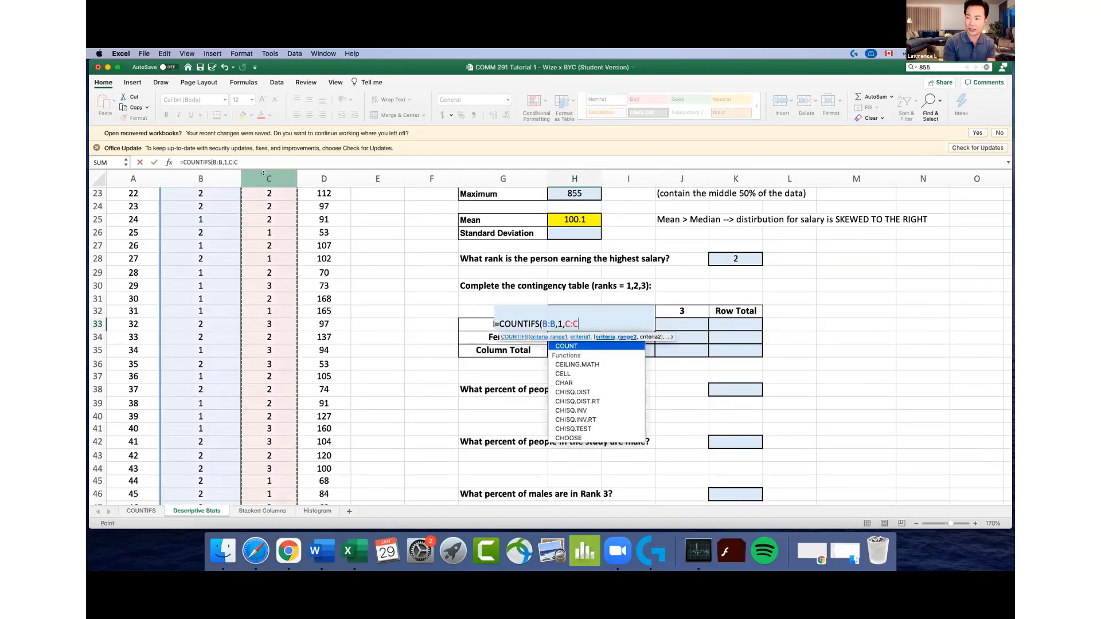
pyautogui.write(',1')
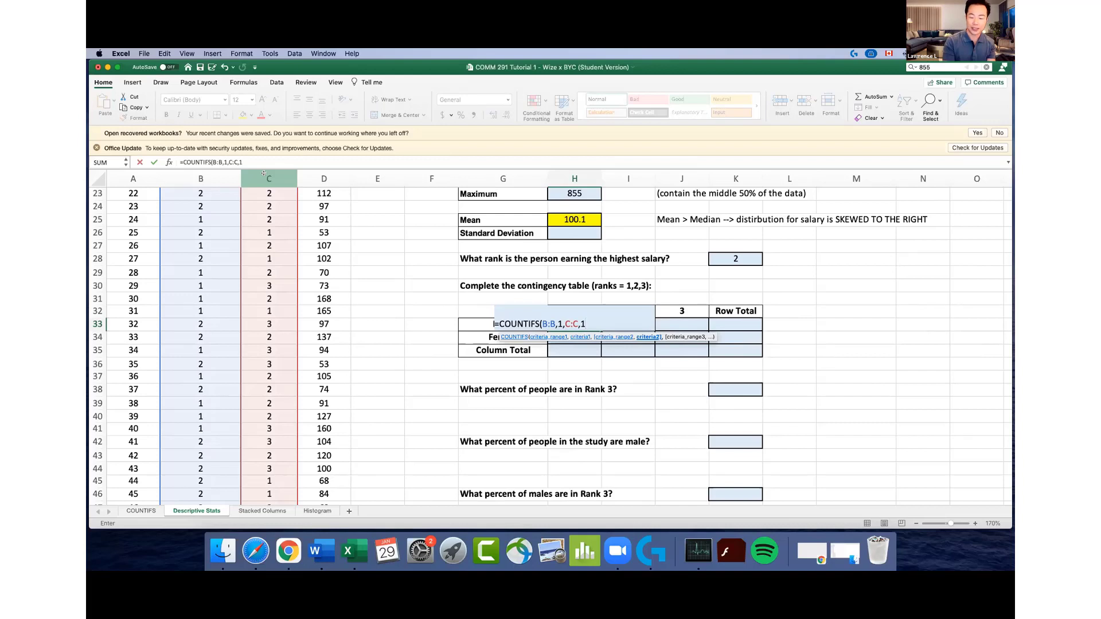
pyautogui.press('Return')
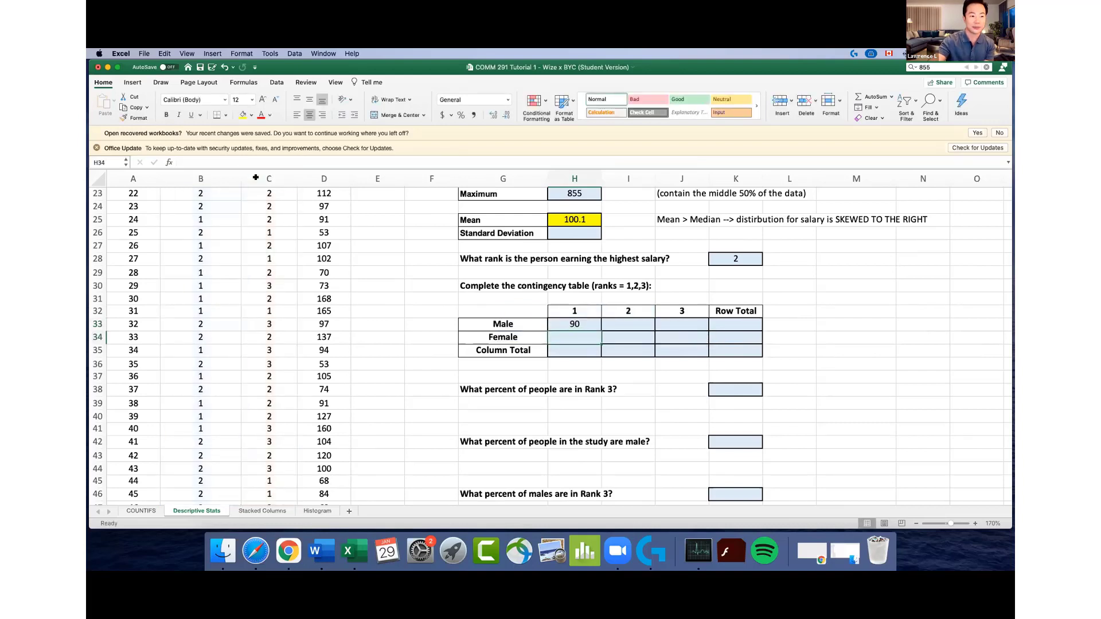
# Count the rank 2 males in cell I33 with the formula =COUNTIFS(B:B,1,C:C,2)
pyautogui.click(603, 327)
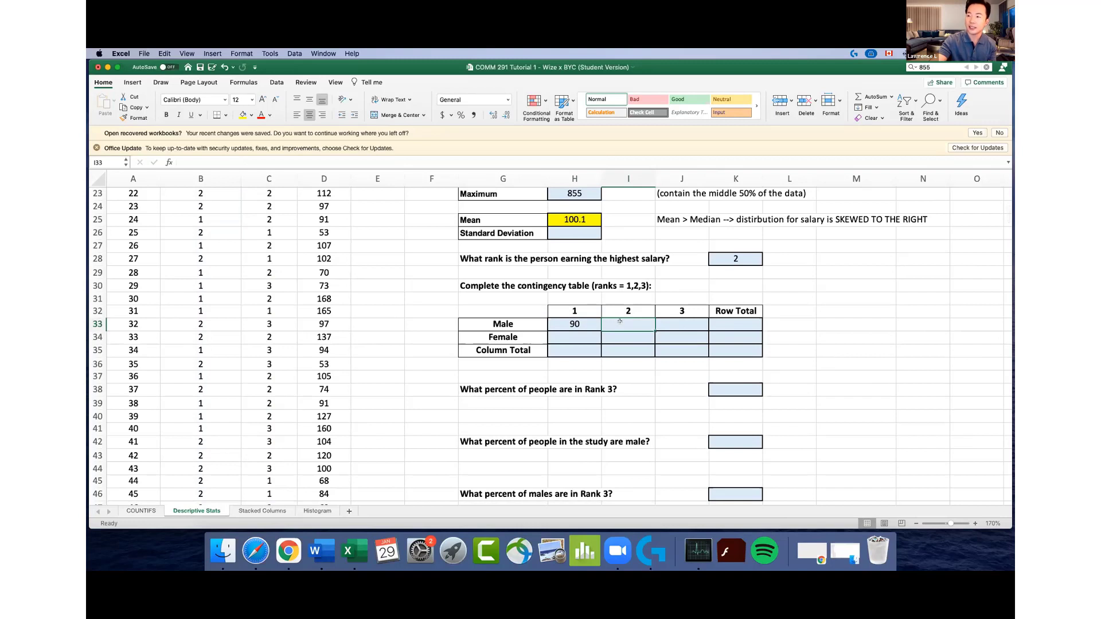
pyautogui.write('=COUNT')
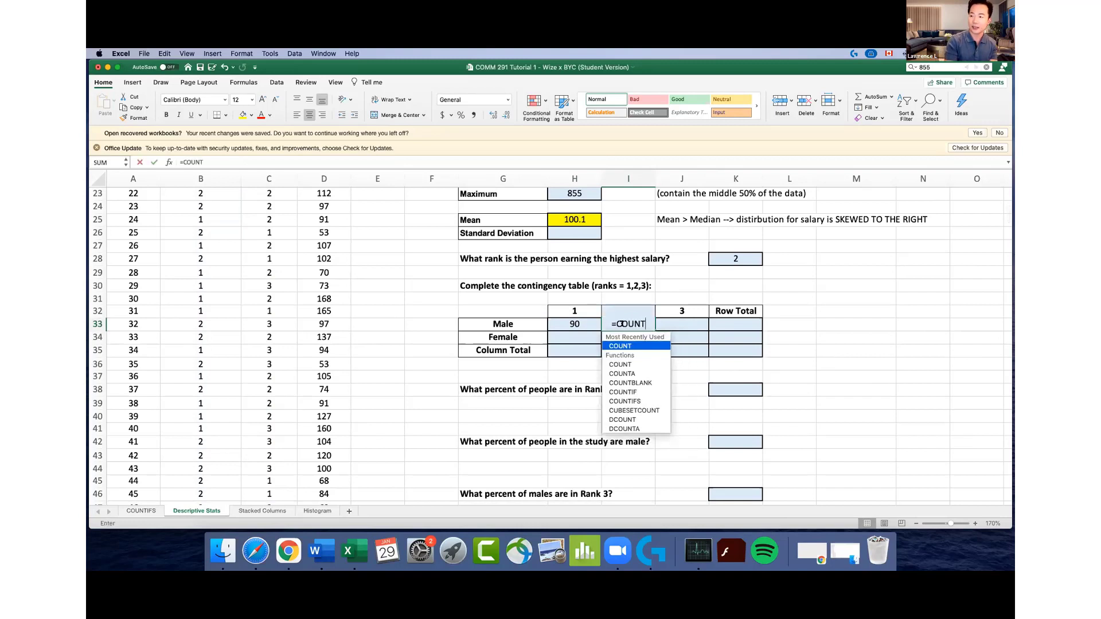
pyautogui.write('IFS(')
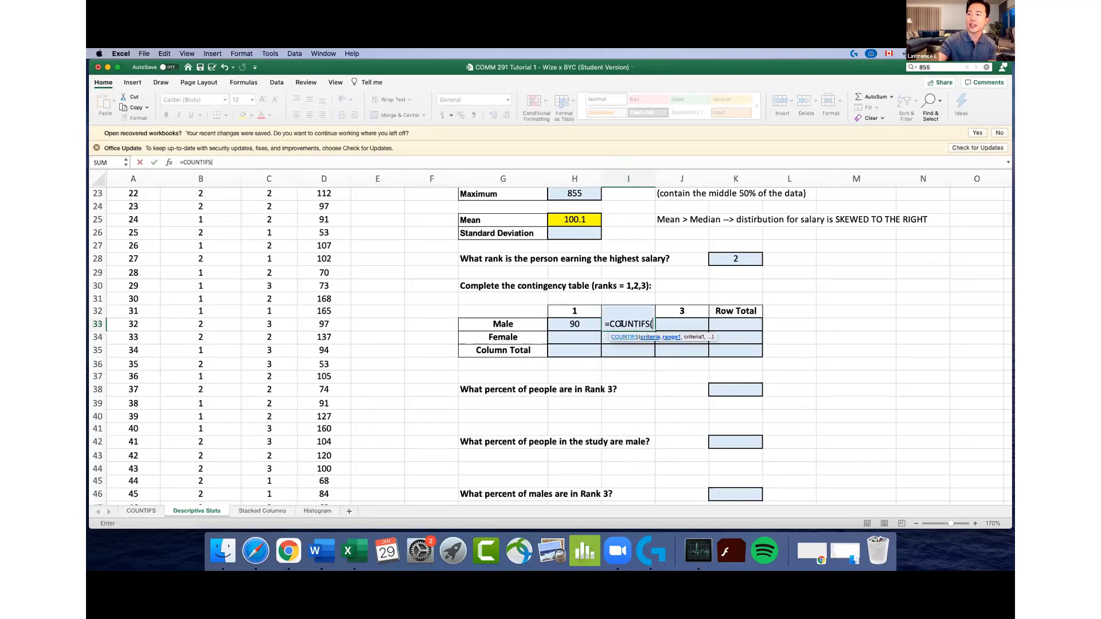
pyautogui.click(216, 178)
pyautogui.write(',1,')
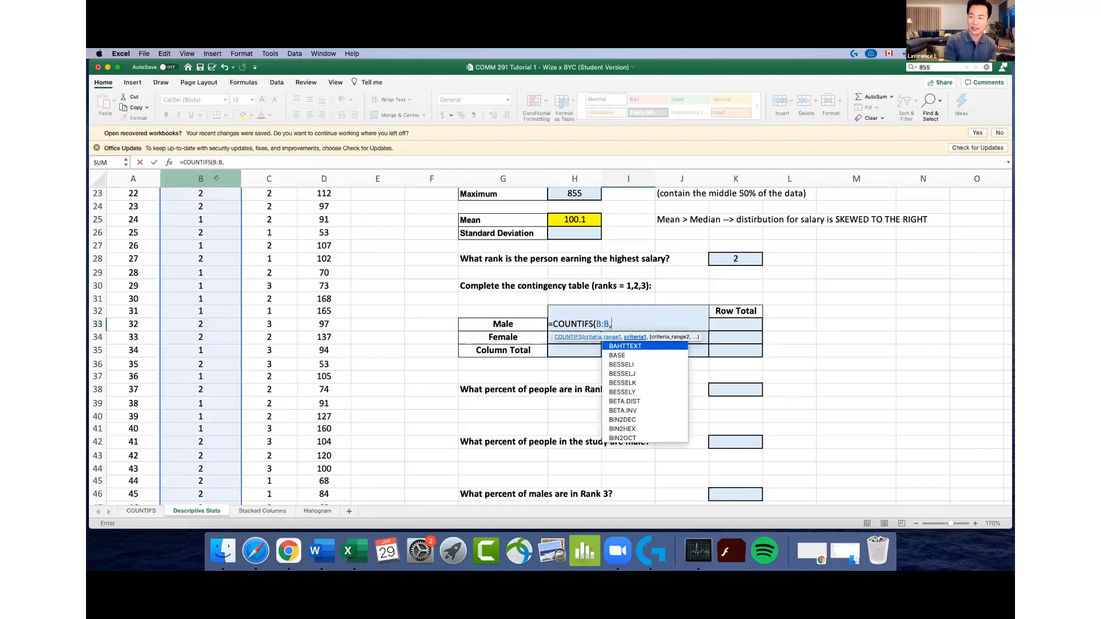
pyautogui.click(260, 178)
pyautogui.write(',2')
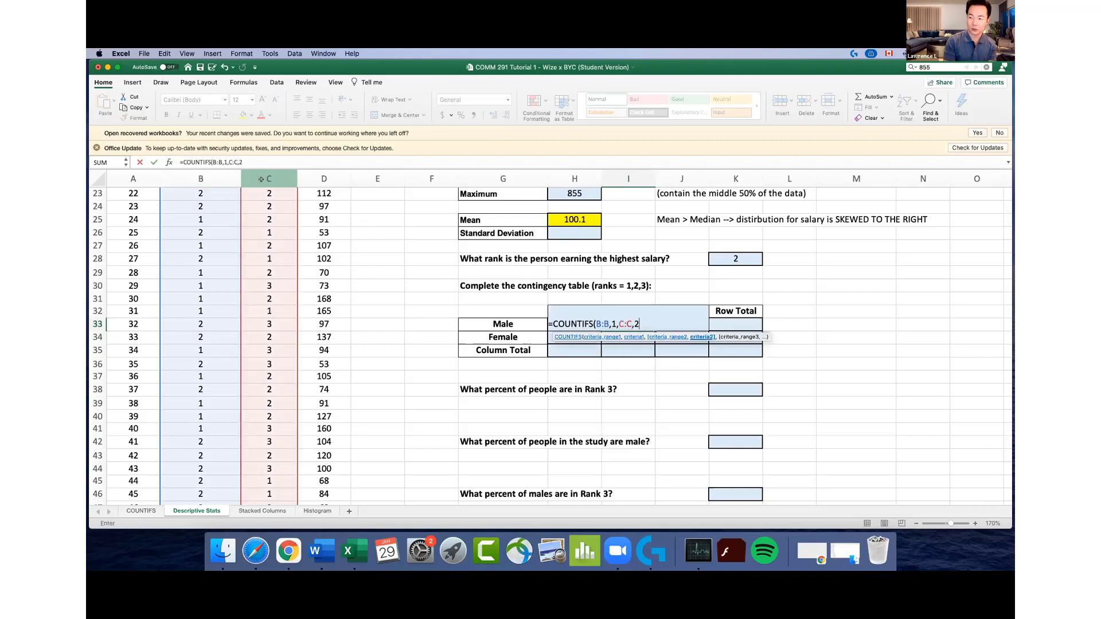
pyautogui.press('Return')
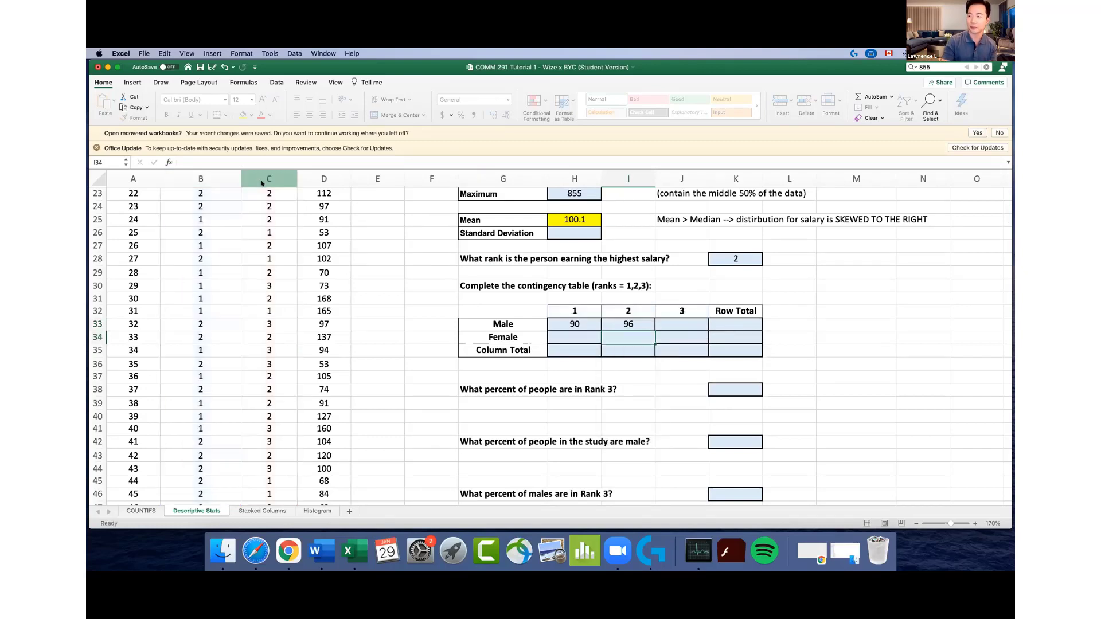
# Count the rank 3 males in cell J33 with the formula =COUNTIFS(B:B,1,C:C,3)
pyautogui.click(667, 318)
pyautogui.write('=')
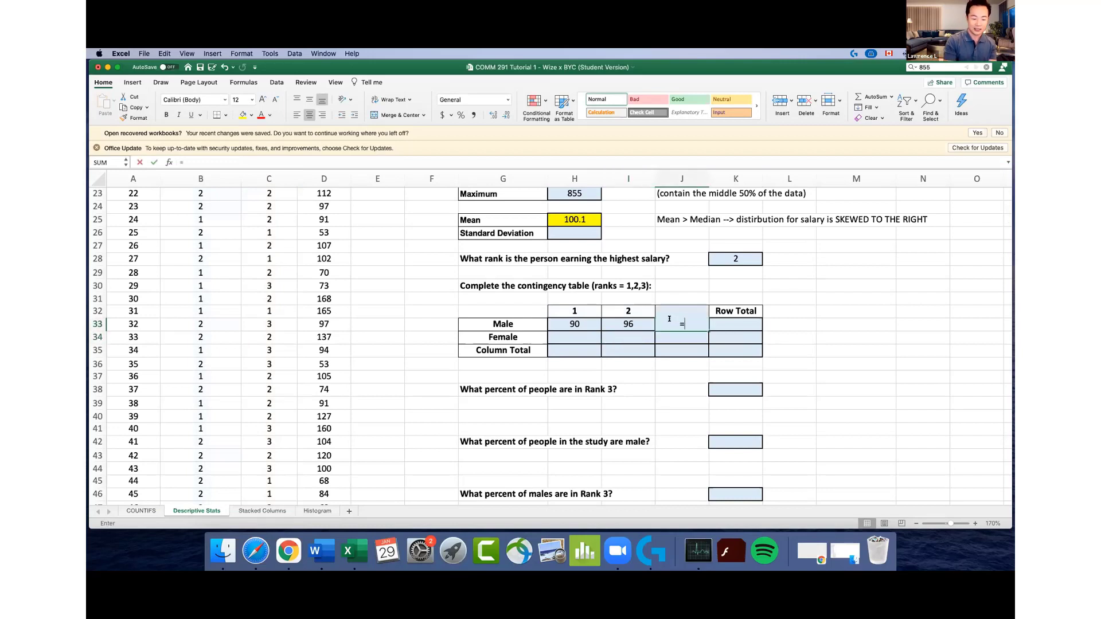
pyautogui.write('COUNTIFS')
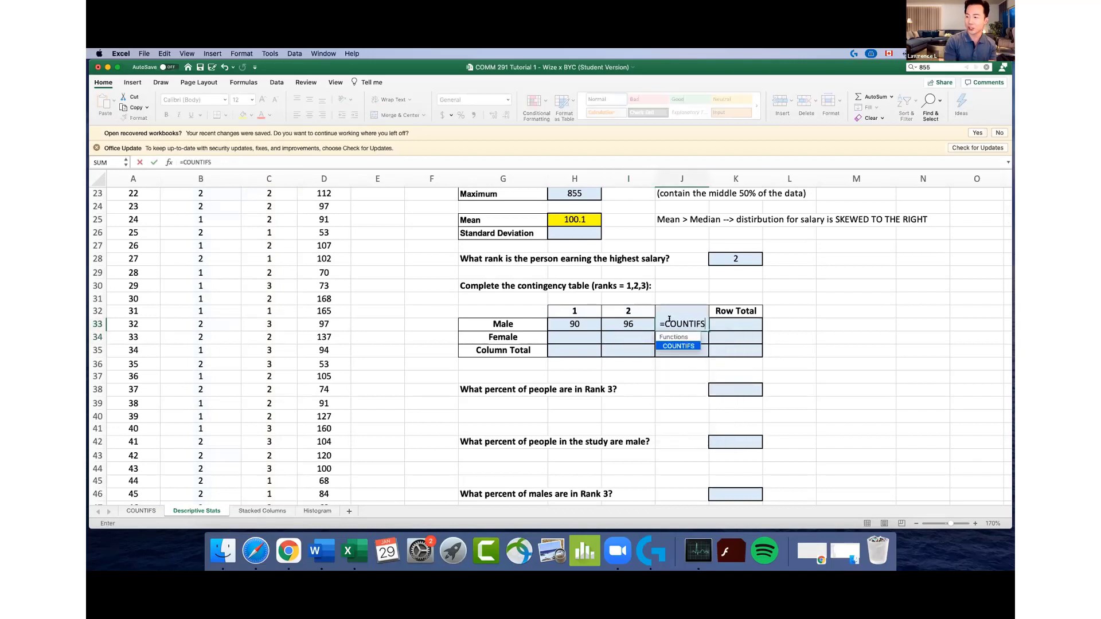
pyautogui.write('(')
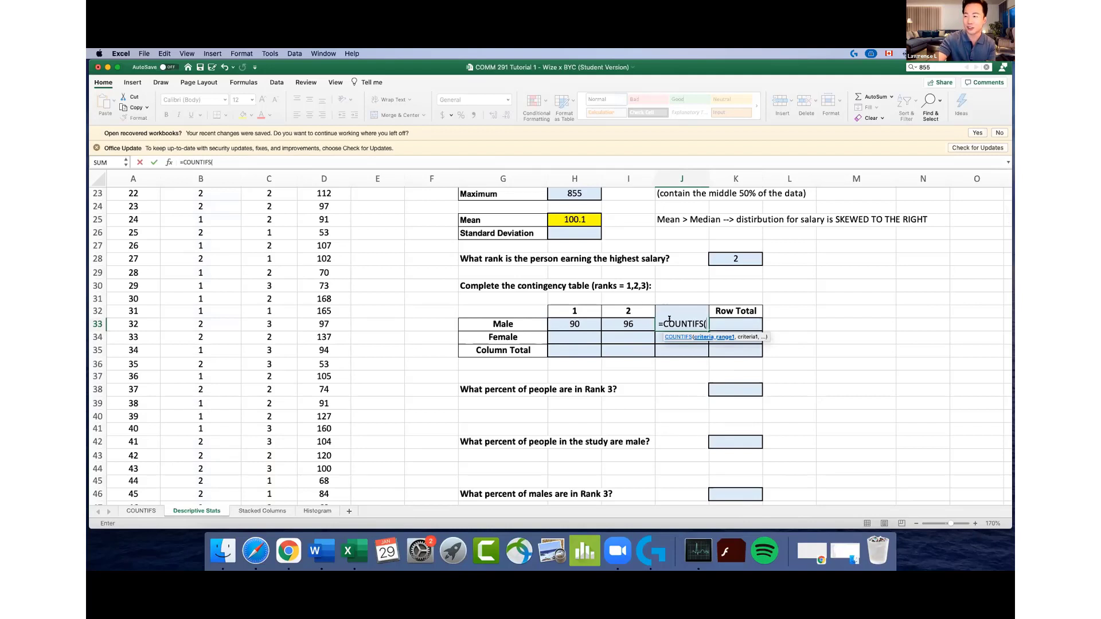
pyautogui.click(219, 179)
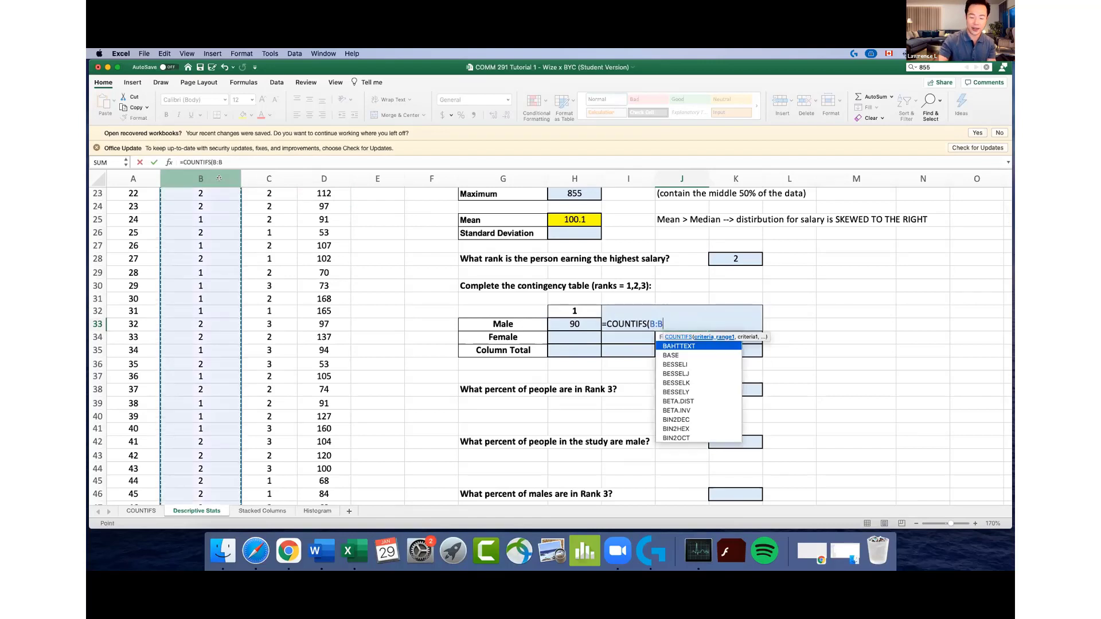
pyautogui.write(',1,')
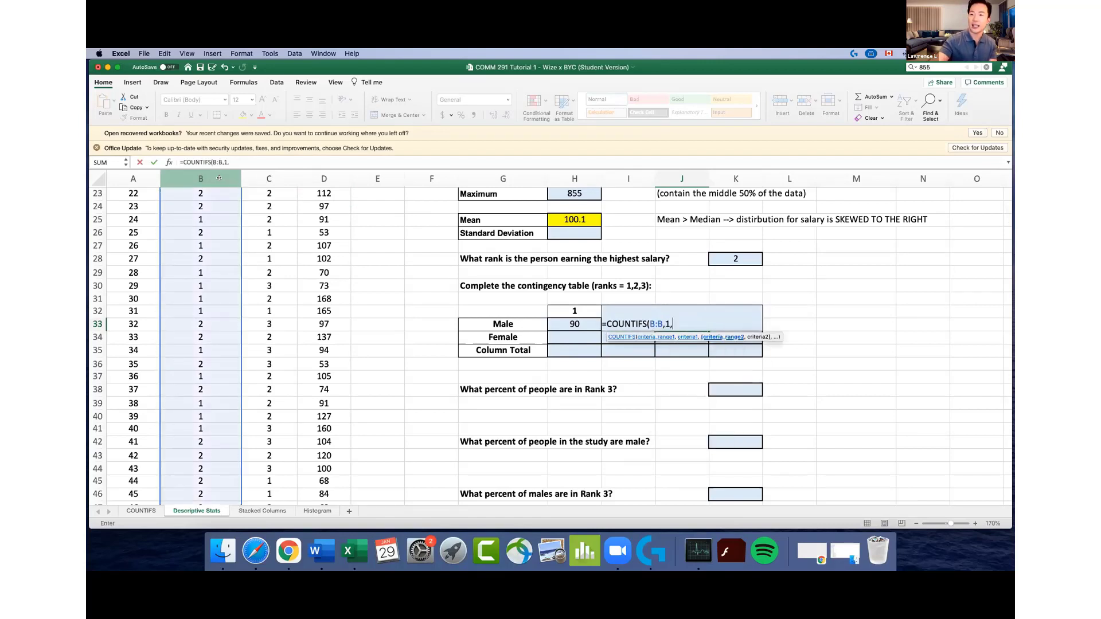
pyautogui.click(251, 178)
pyautogui.write(',3)')
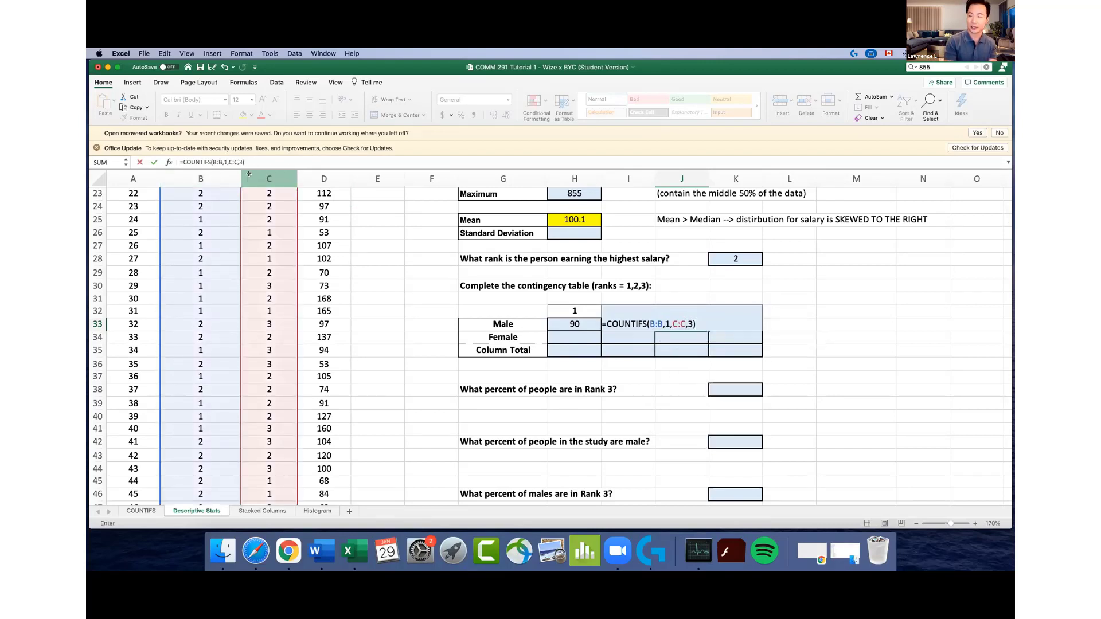
pyautogui.press('Return')
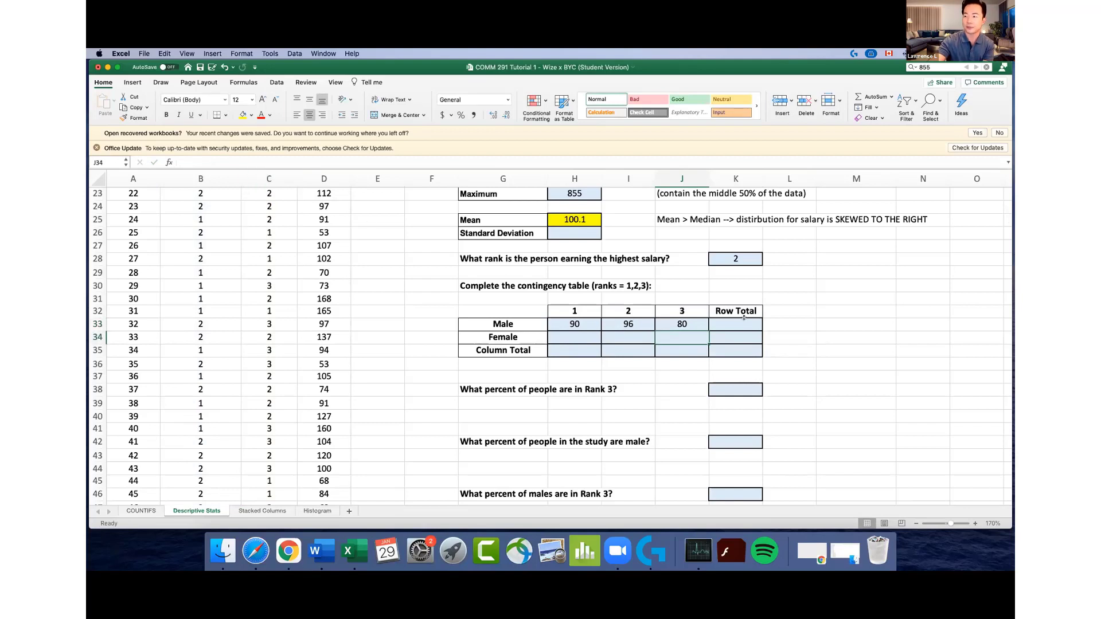
pyautogui.click(566, 333)
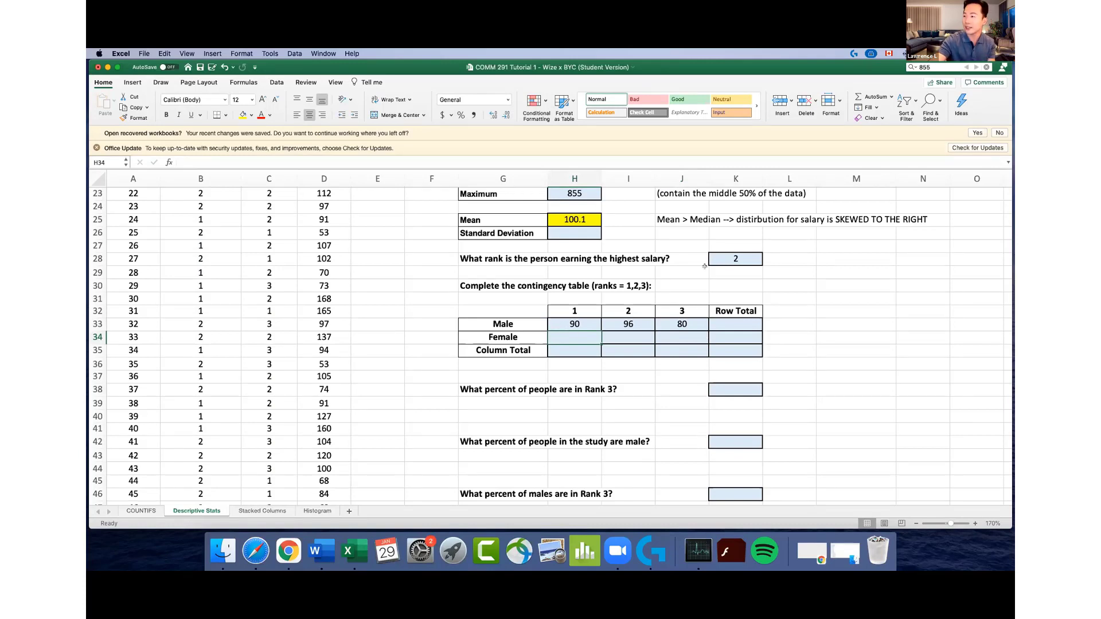
pyautogui.click(742, 255)
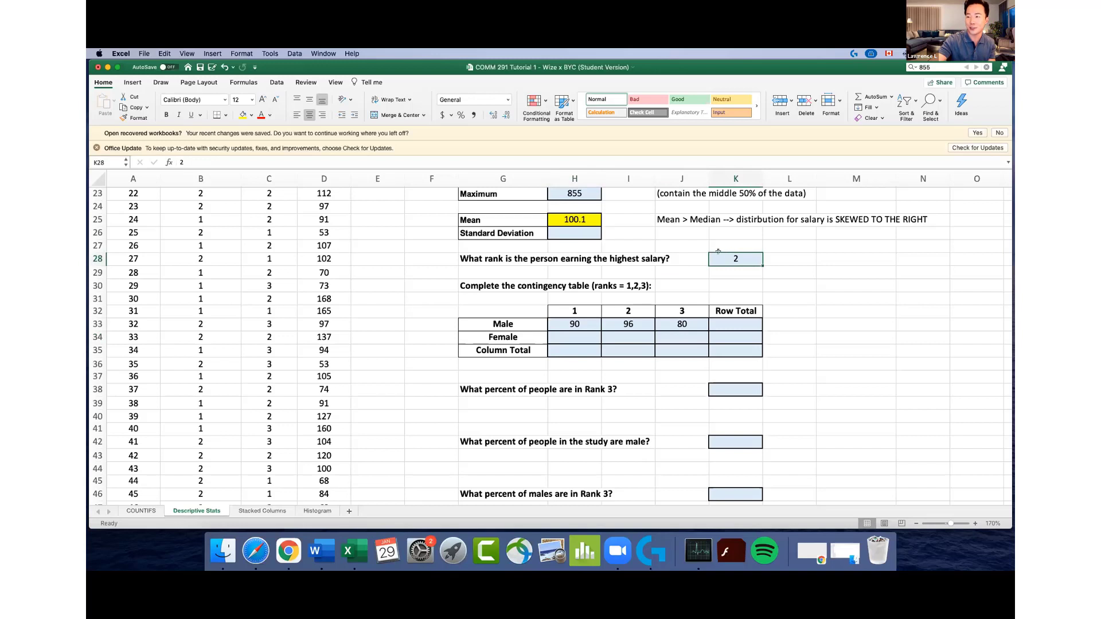
pyautogui.click(467, 257)
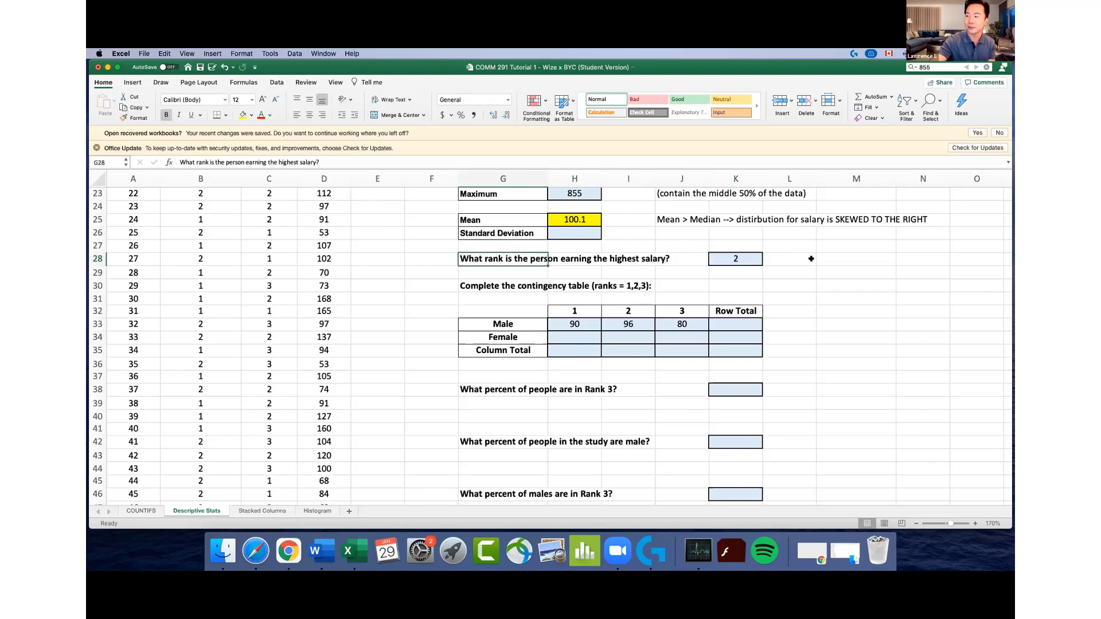
pyautogui.click(789, 256)
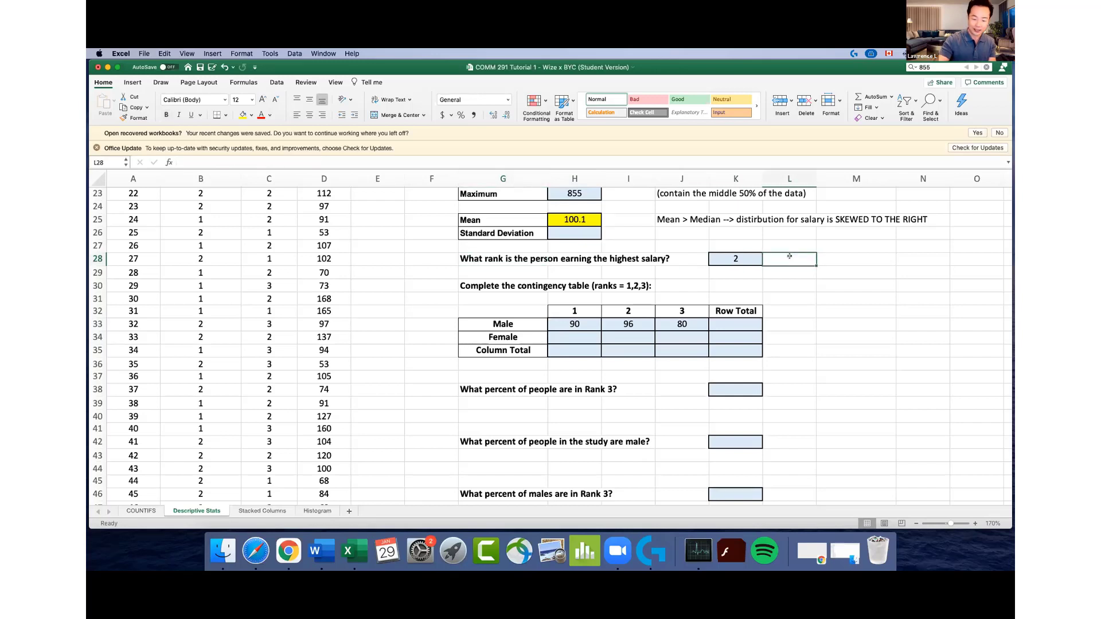
pyautogui.write('=COUNT')
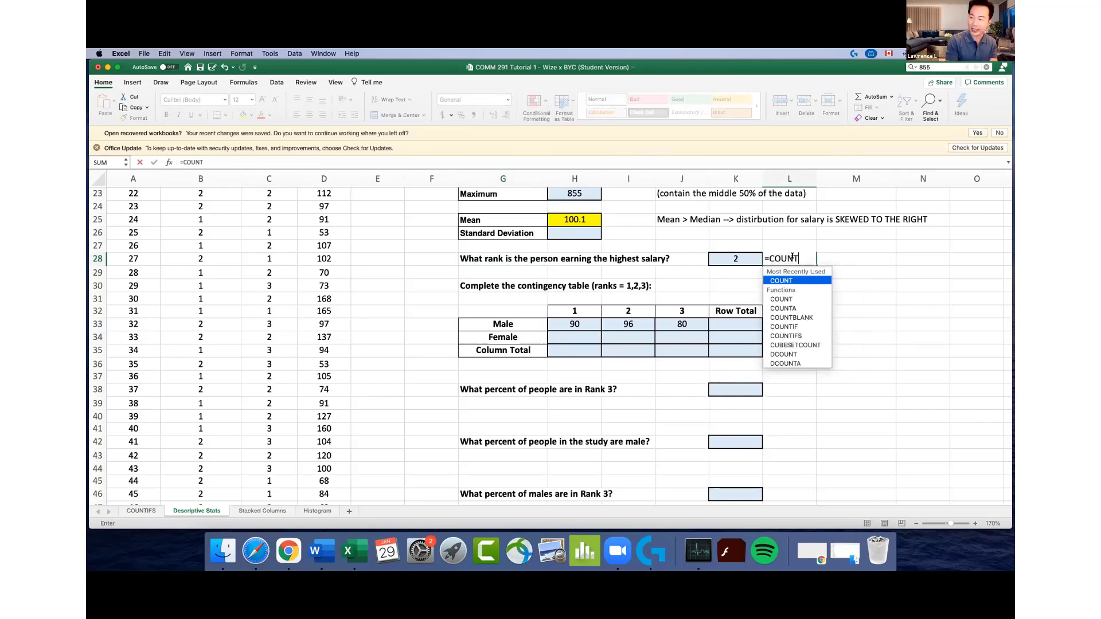
pyautogui.write('IFS(')
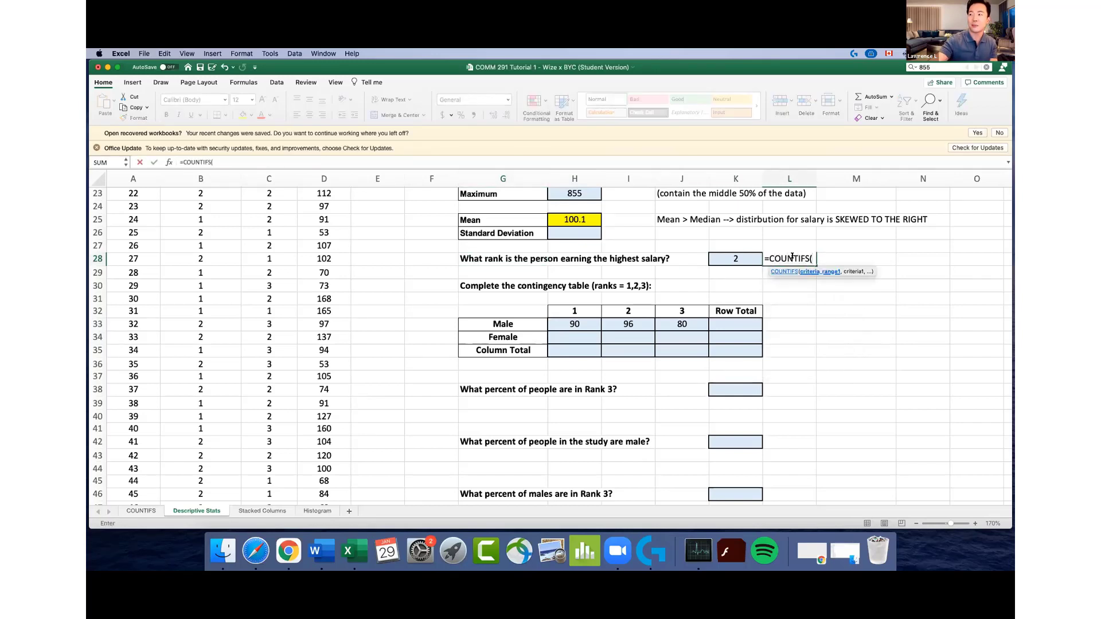
pyautogui.click(270, 178)
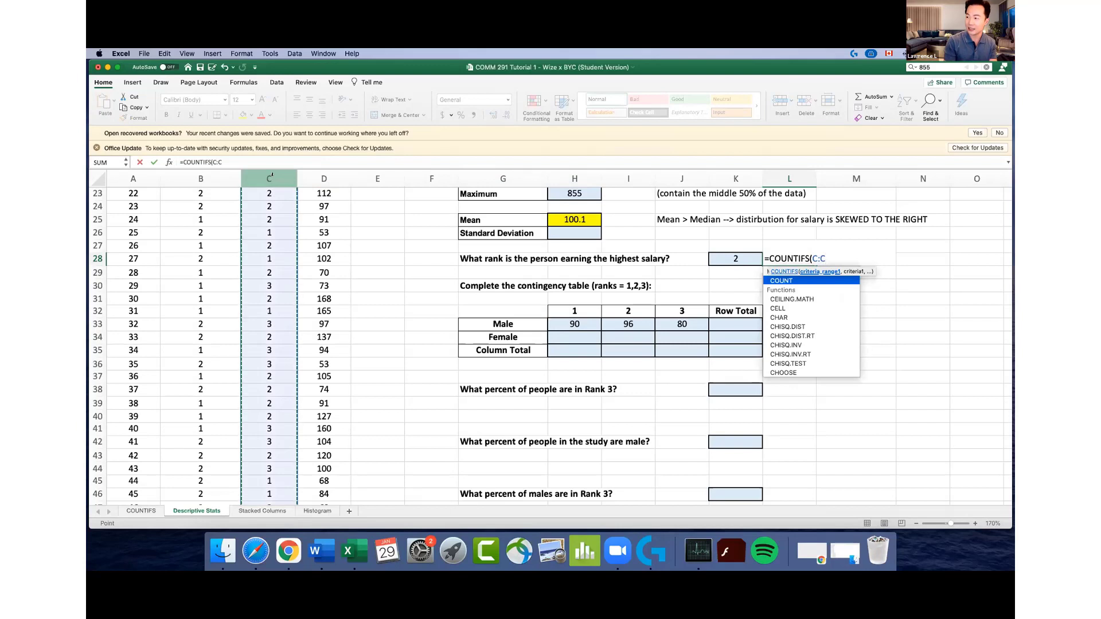
pyautogui.write(',')
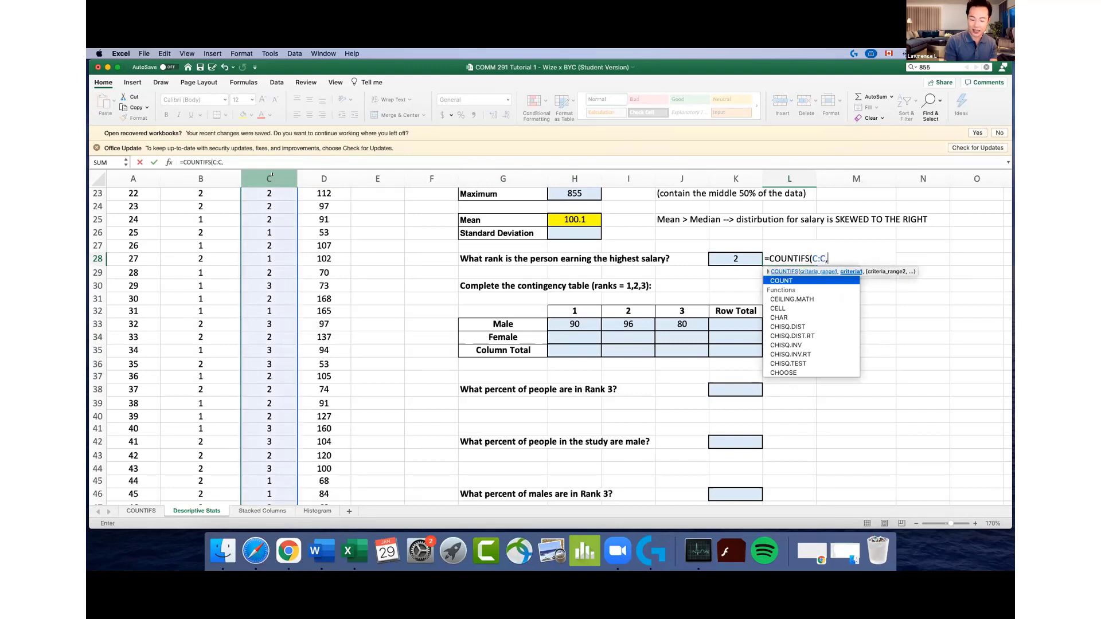
pyautogui.write('=')
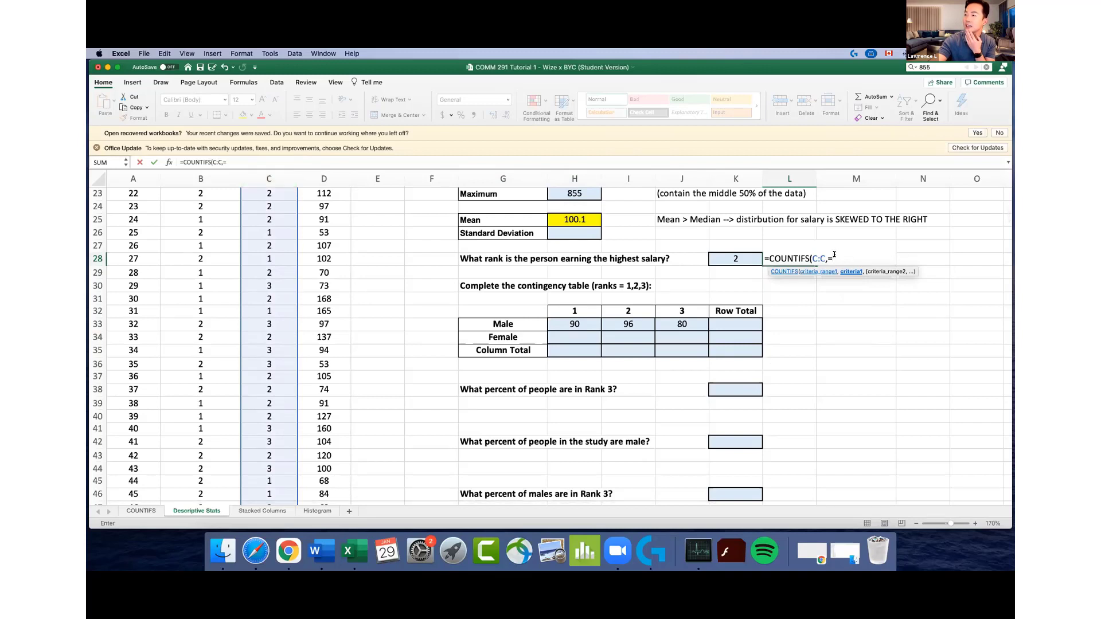
pyautogui.moveTo(848, 254); pyautogui.dragTo(762, 253)
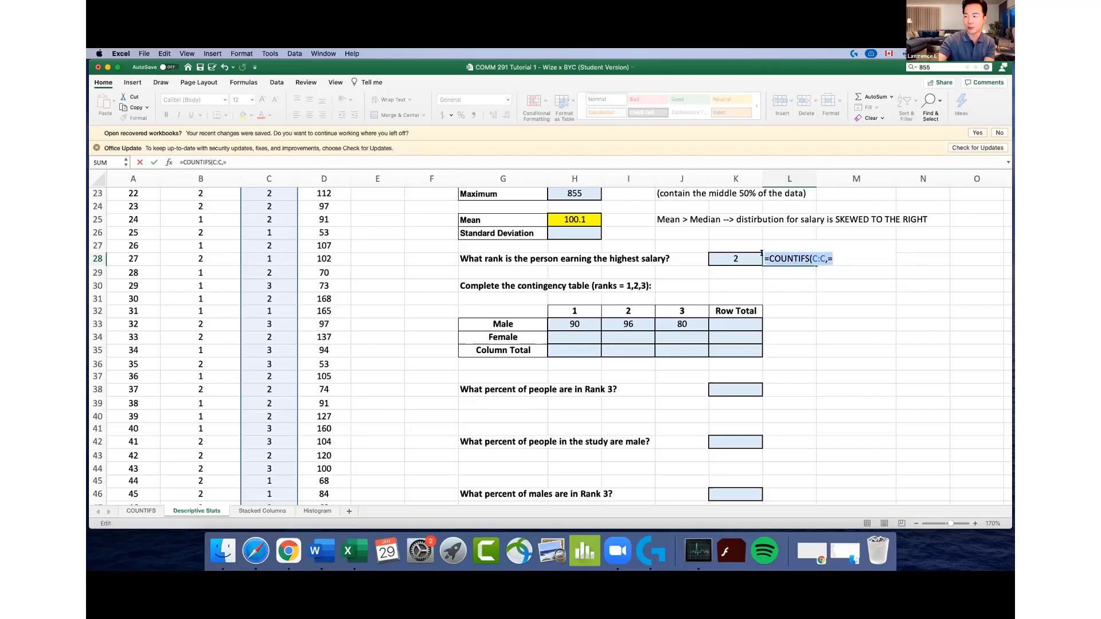
pyautogui.press('BackSpace')
pyautogui.press('Escape')
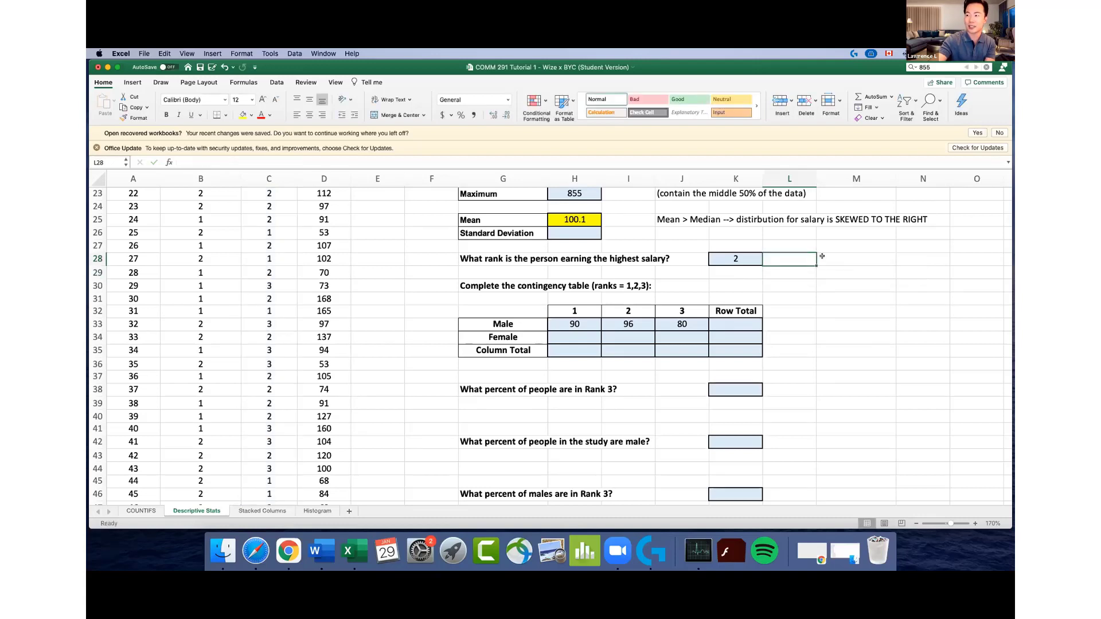
# Enter =VLOOKUP as a plain text note in cell M28, beside the highest-salary rank answer
pyautogui.click(821, 256)
pyautogui.write('=V')
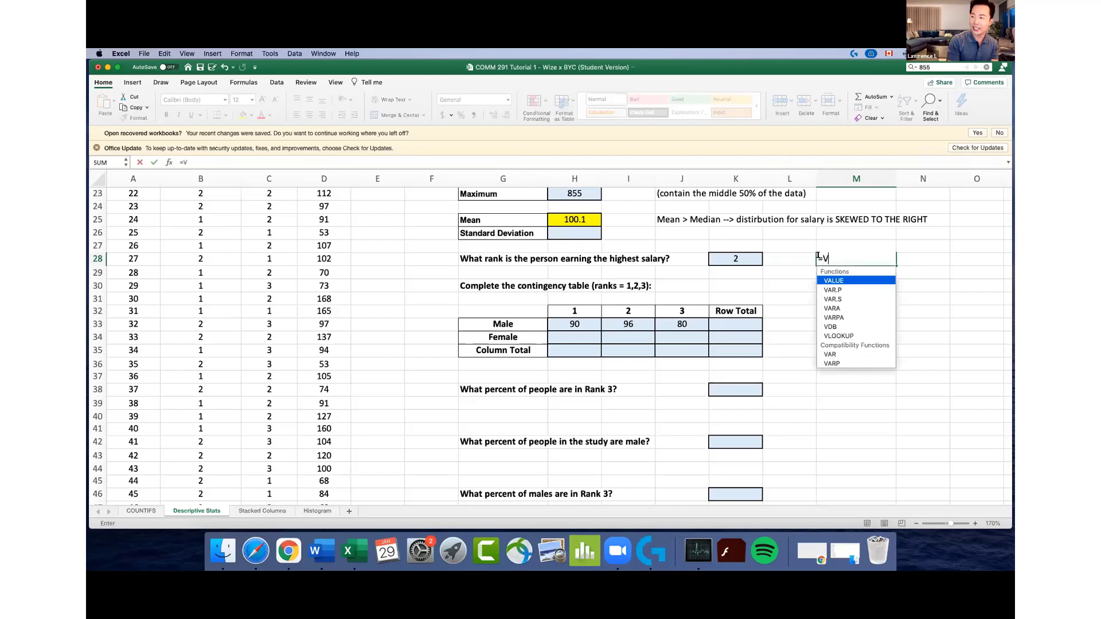
pyautogui.write('LOOKUP')
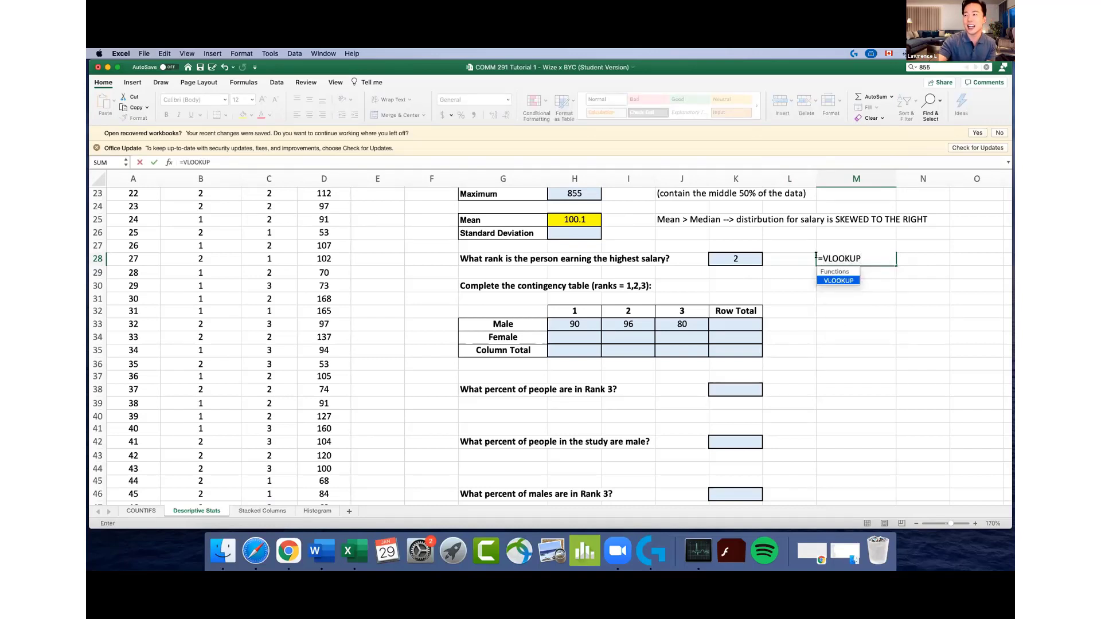
pyautogui.click(815, 258)
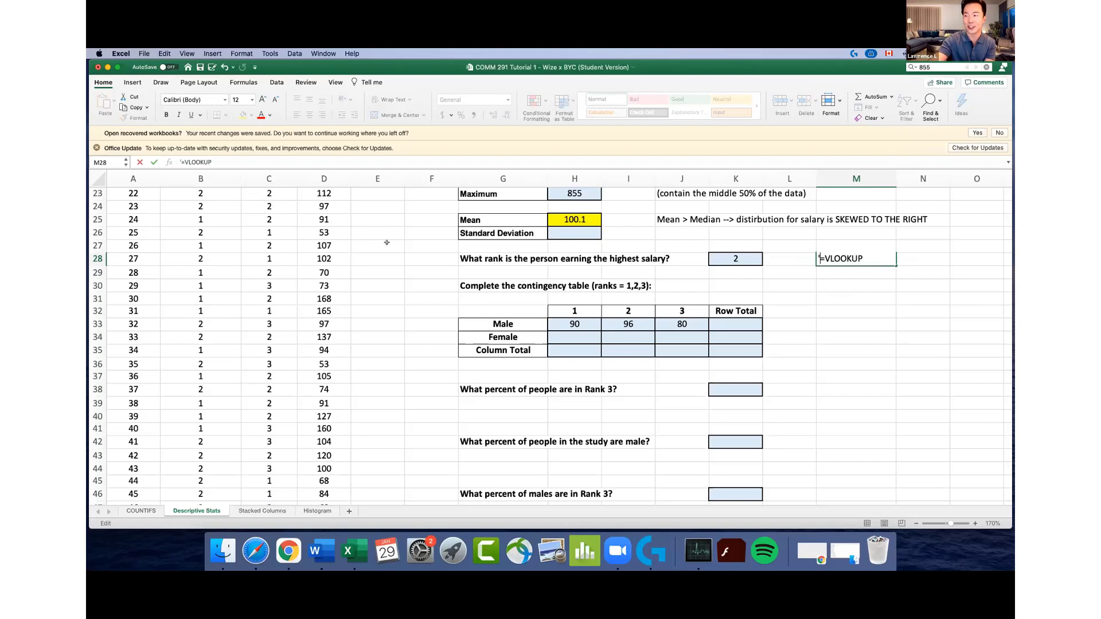
pyautogui.press('Return')
pyautogui.click(847, 258)
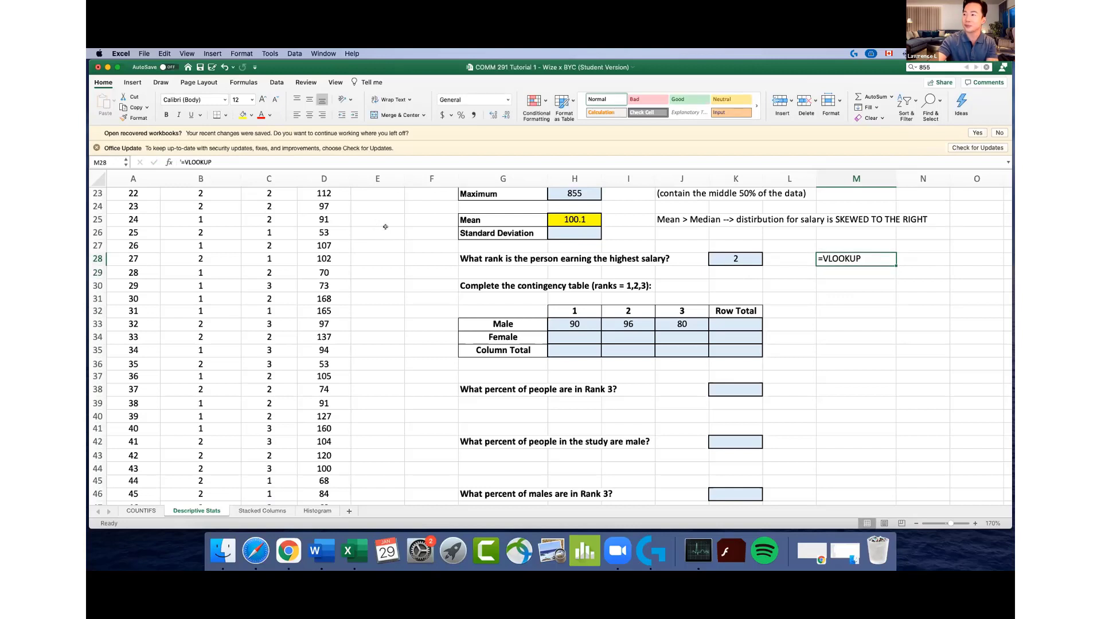
pyautogui.click(863, 286)
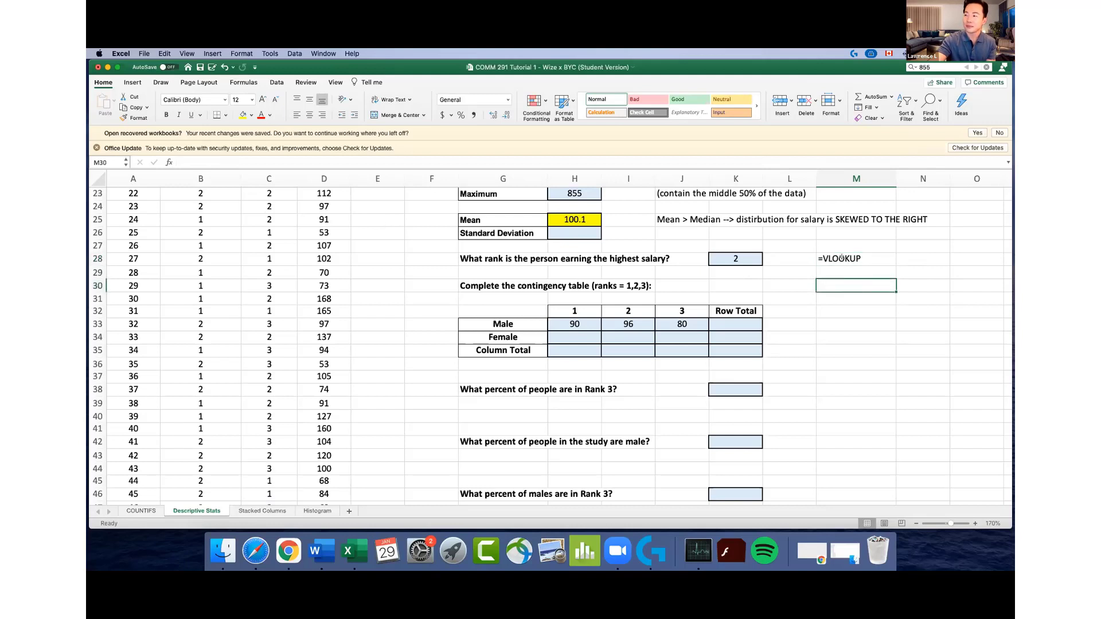
pyautogui.click(841, 258)
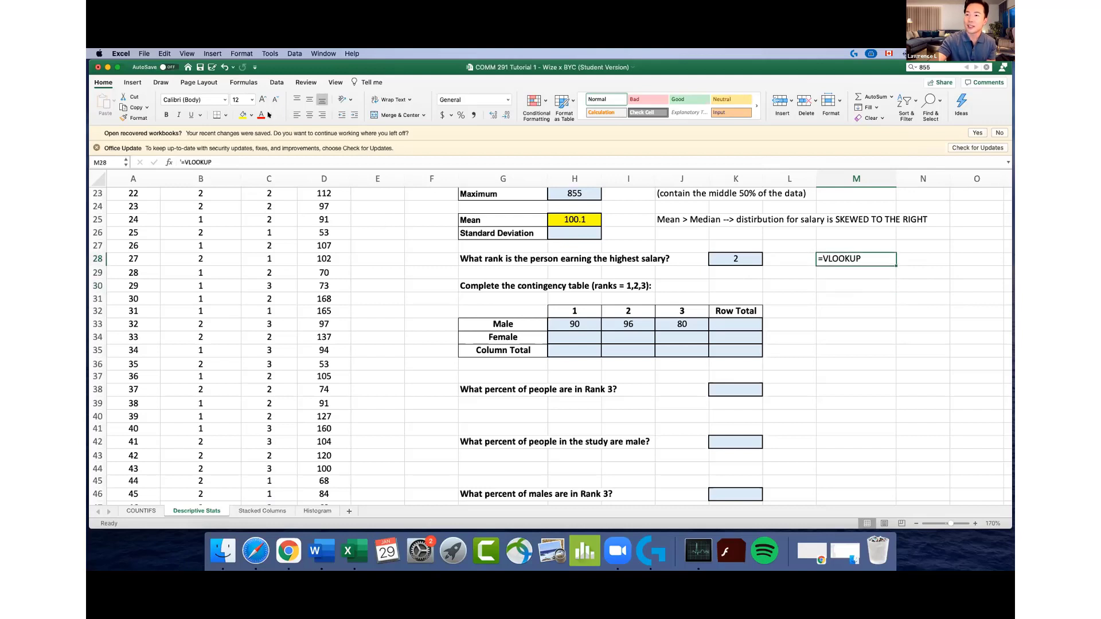
# Count the rank 1 females in contingency table cell H34 with the formula =COUNTIFS(B:B,2,C:C,1)
pyautogui.click(578, 334)
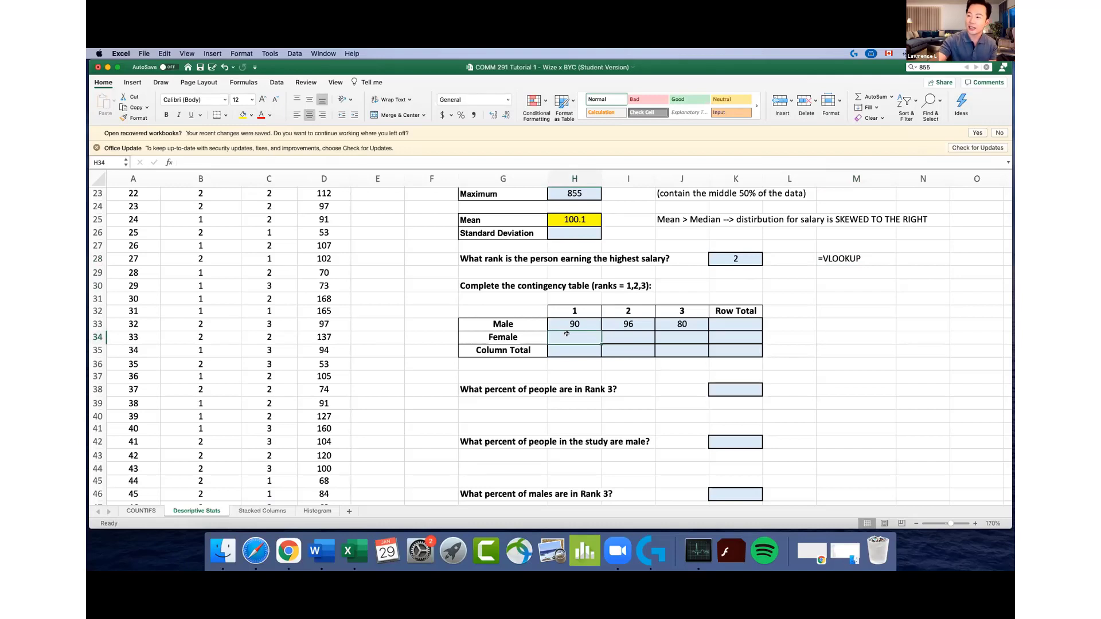
pyautogui.write('=C')
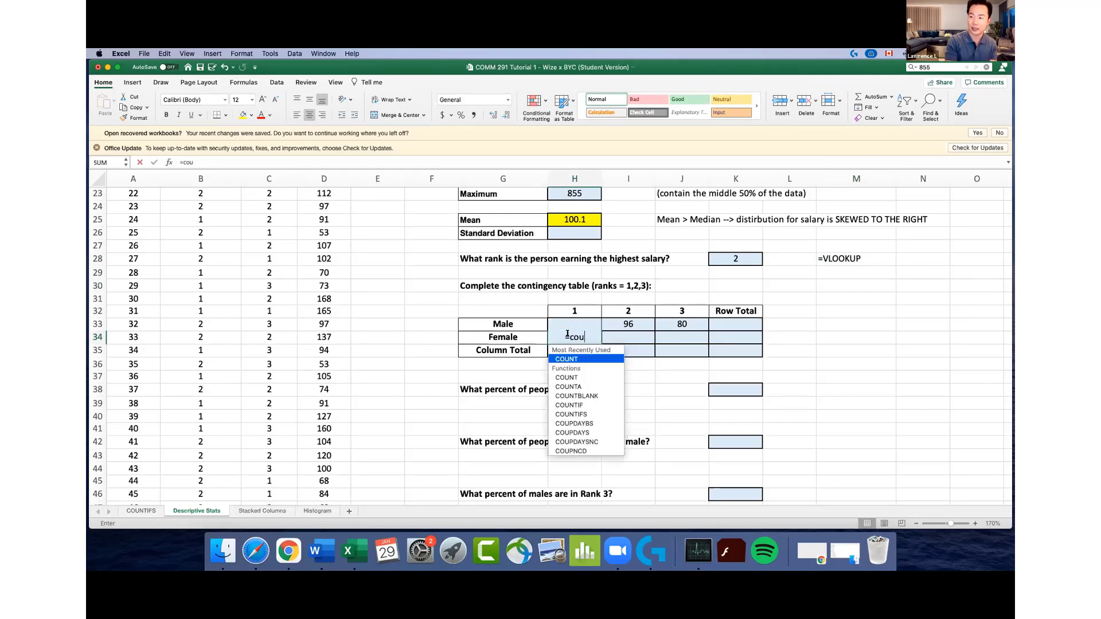
pyautogui.write('OUNTIFS(')
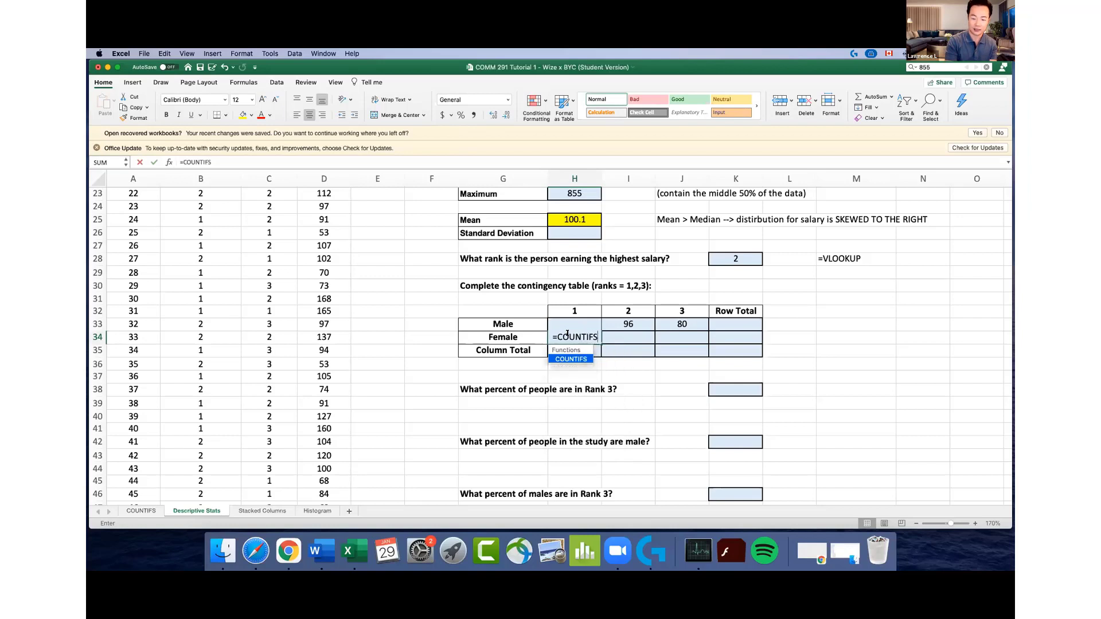
pyautogui.click(196, 172)
pyautogui.write(',2,')
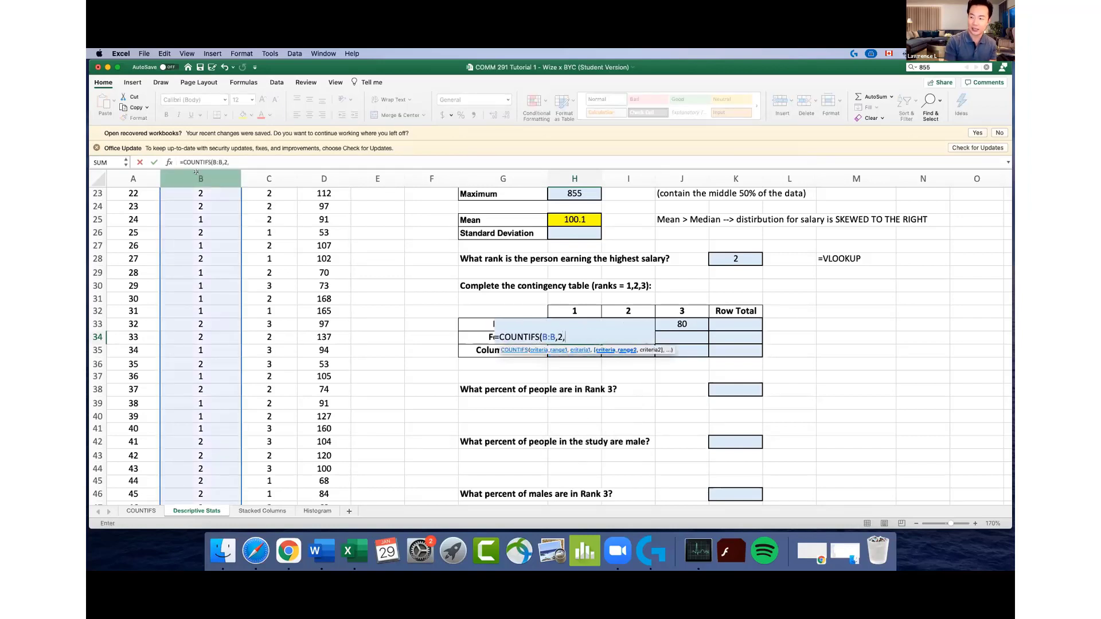
pyautogui.click(269, 174)
pyautogui.write(',1')
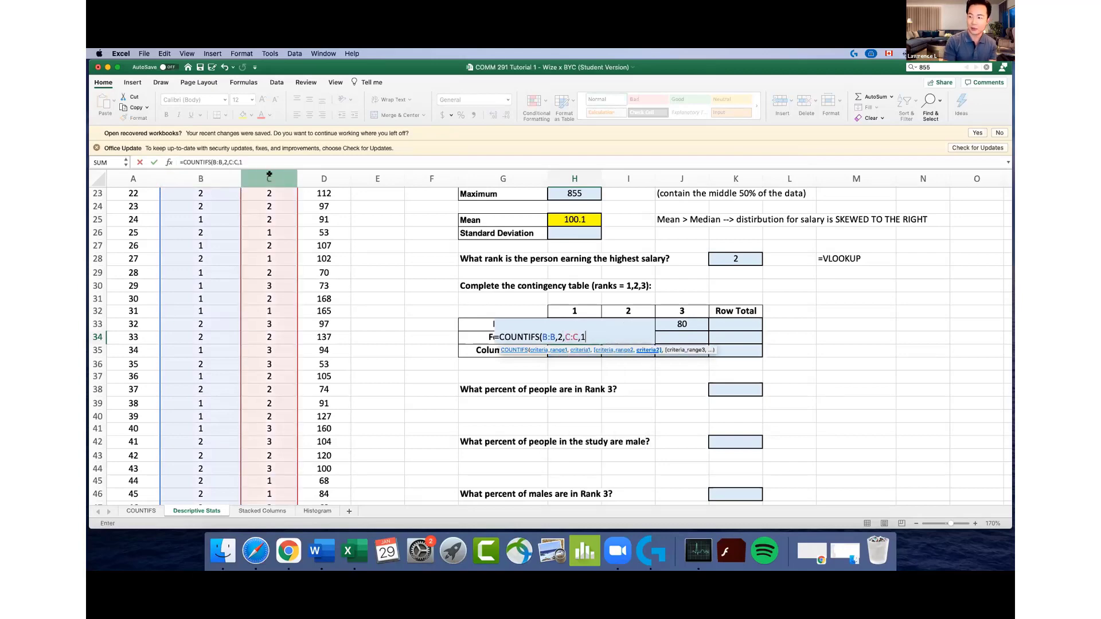
pyautogui.write(')')
pyautogui.press('Return')
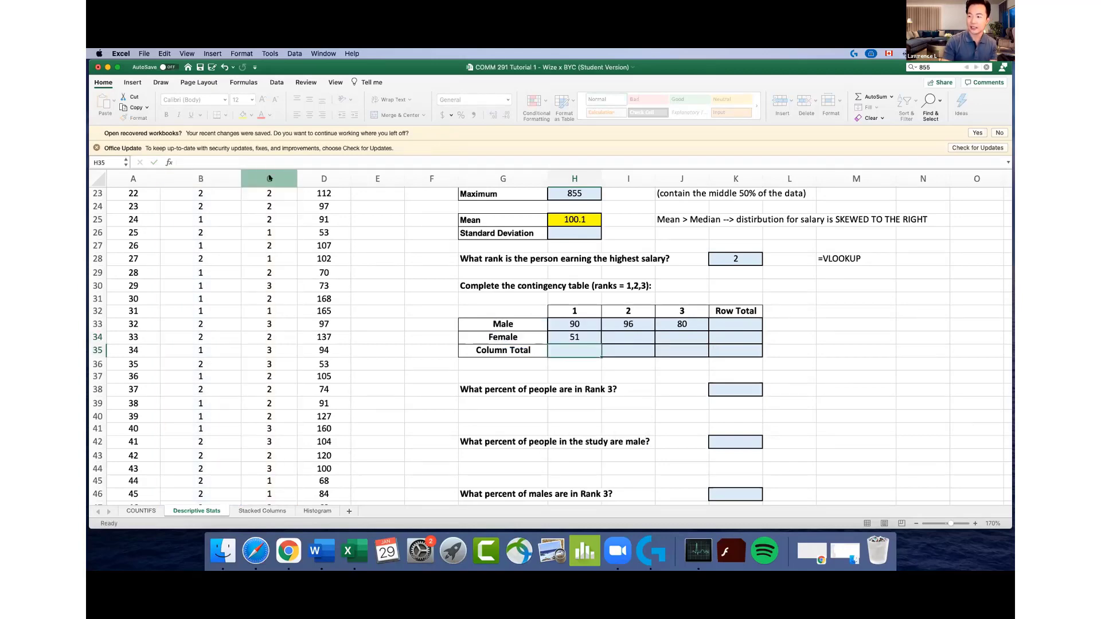
# Count the rank 2 females in cell I34 with the formula =COUNTIFS(B:B,2,C:C,2)
pyautogui.click(617, 336)
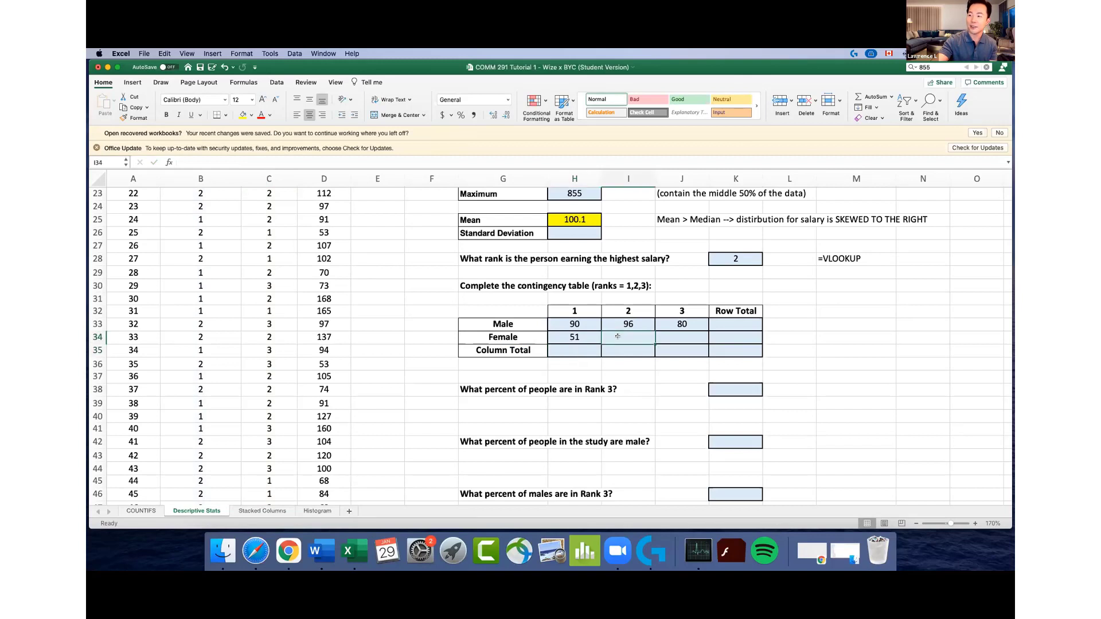
pyautogui.write('=COUNTIF')
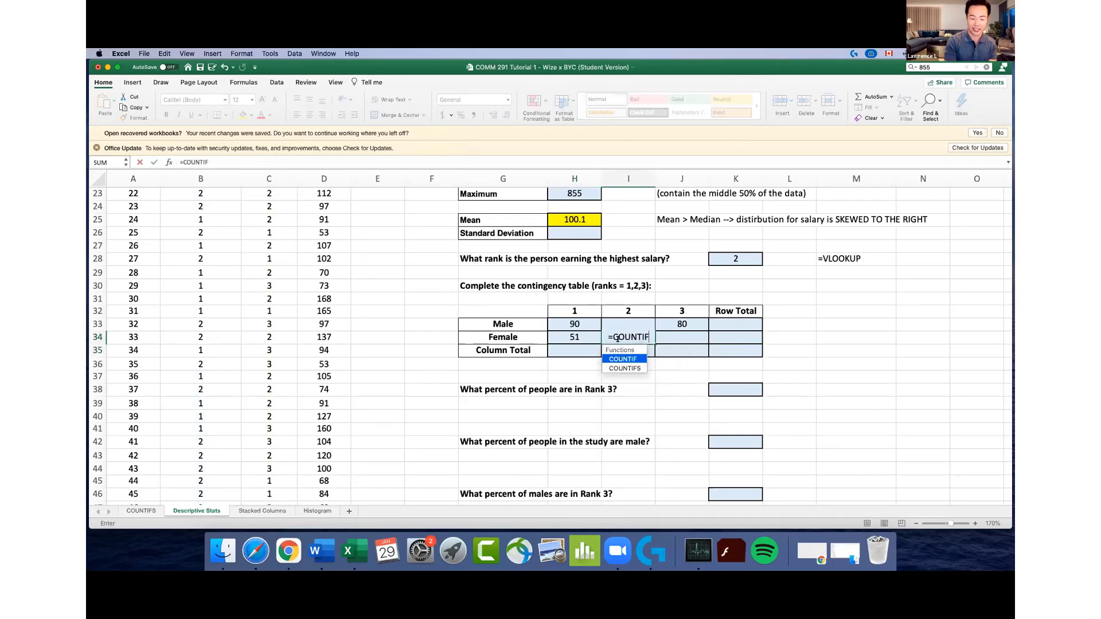
pyautogui.write('S(')
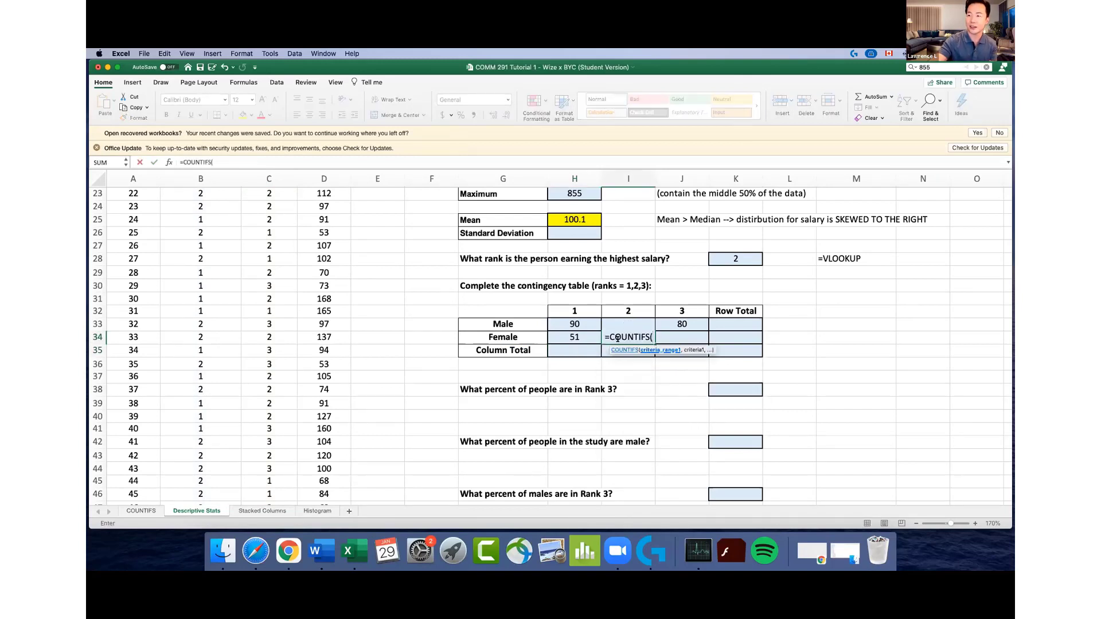
pyautogui.click(218, 176)
pyautogui.write(',2,')
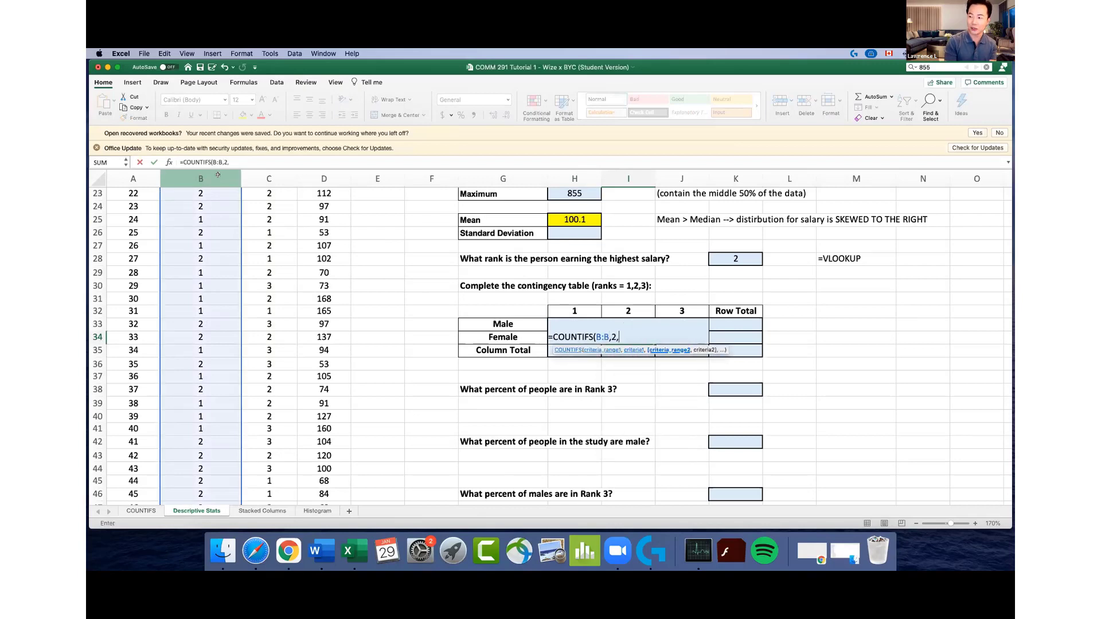
pyautogui.click(258, 172)
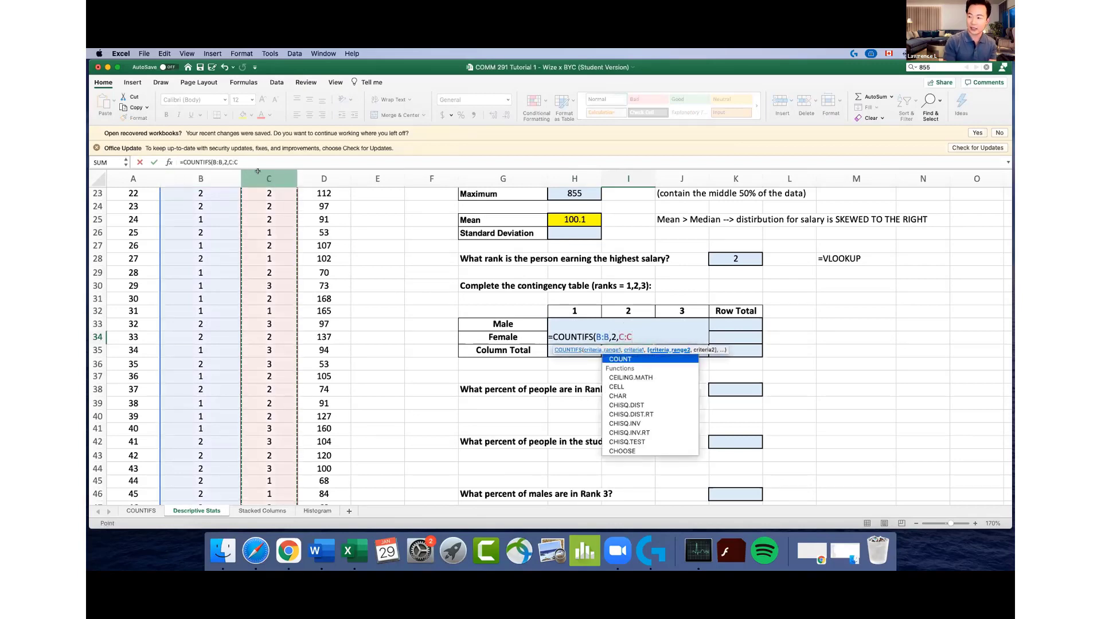
pyautogui.write(',2)')
pyautogui.press('Return')
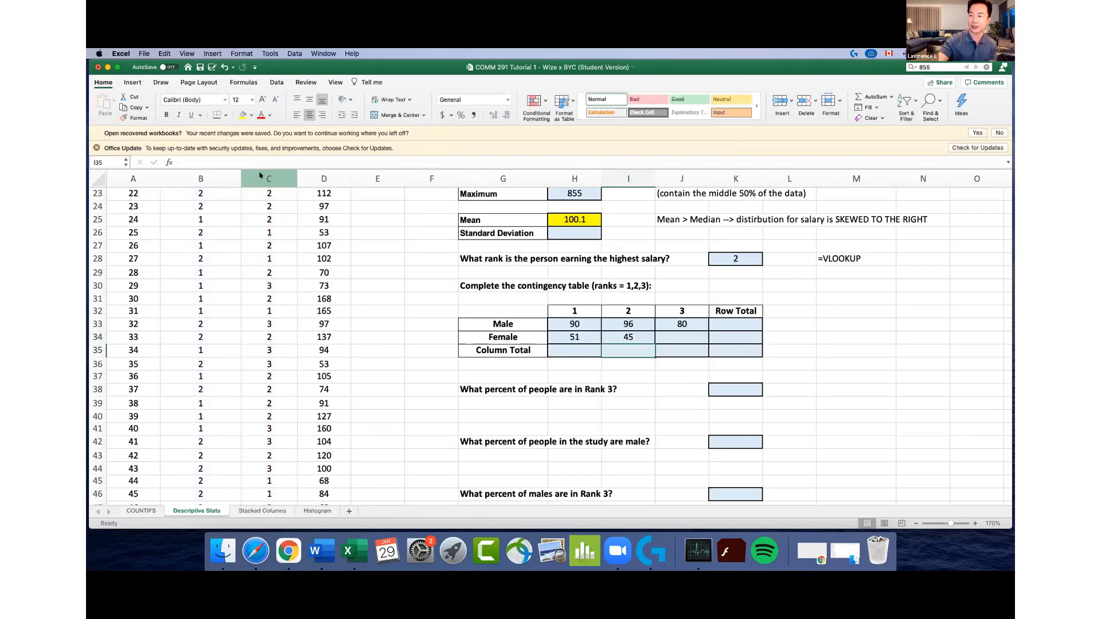
# Count the rank 3 females in cell J34 with the formula =COUNTIFS(B:B,2,C:C,3)
pyautogui.click(682, 333)
pyautogui.write('=CO')
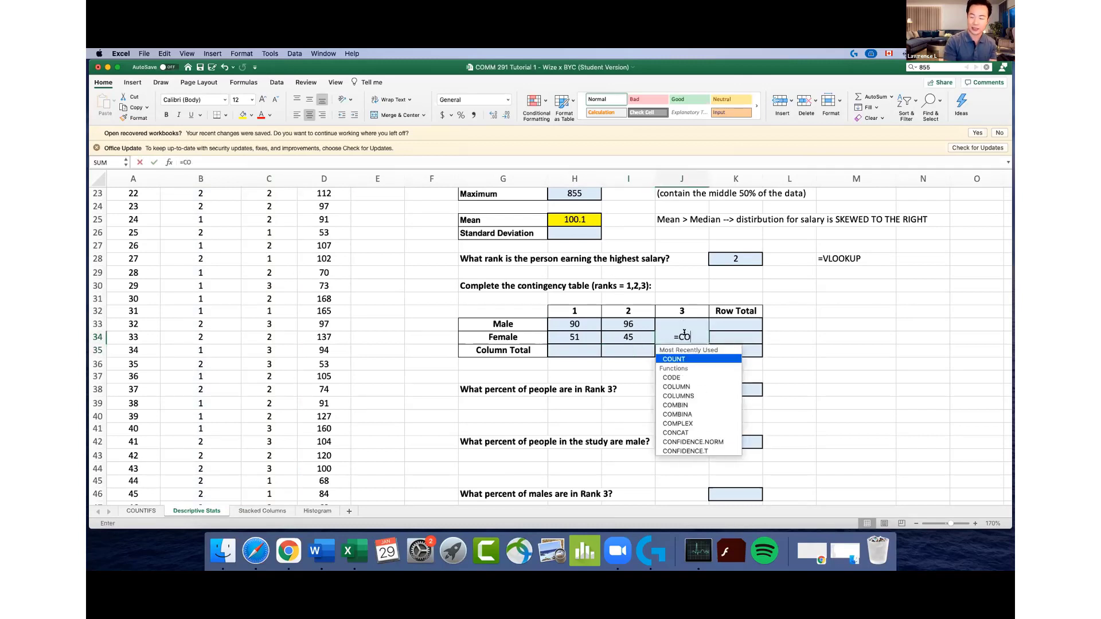
pyautogui.write('UNTIFS(')
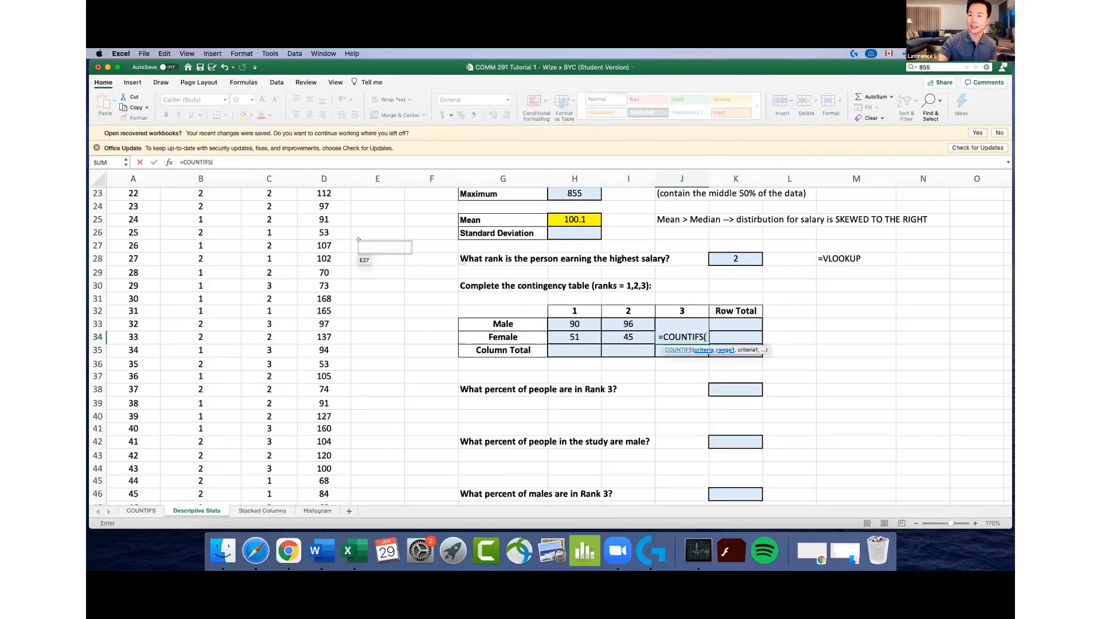
pyautogui.click(210, 172)
pyautogui.write(',2,')
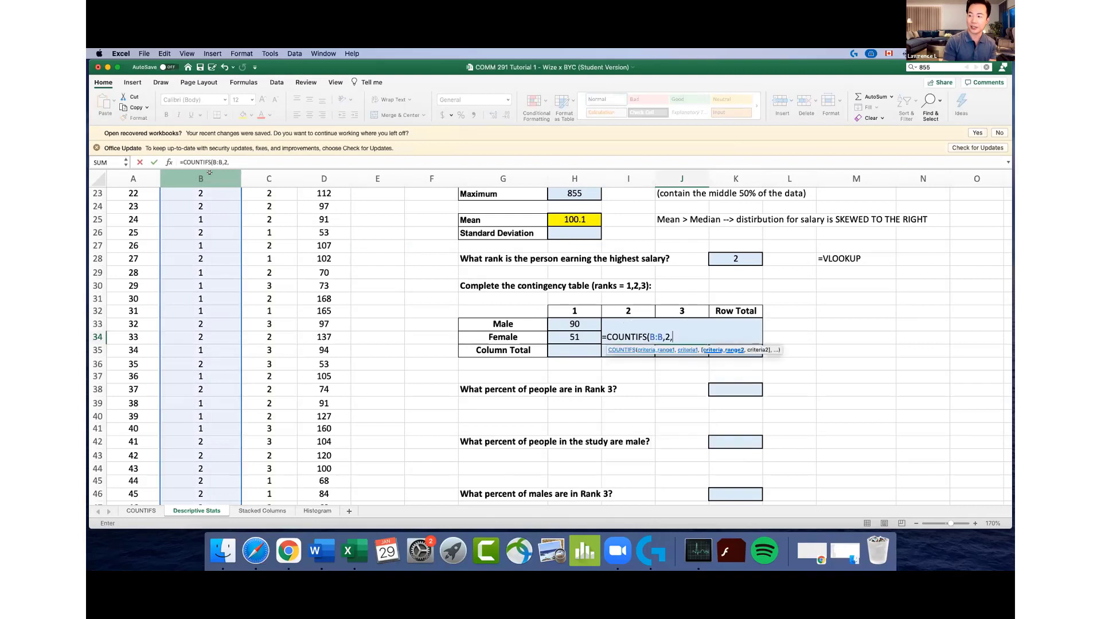
pyautogui.click(248, 172)
pyautogui.write(',3')
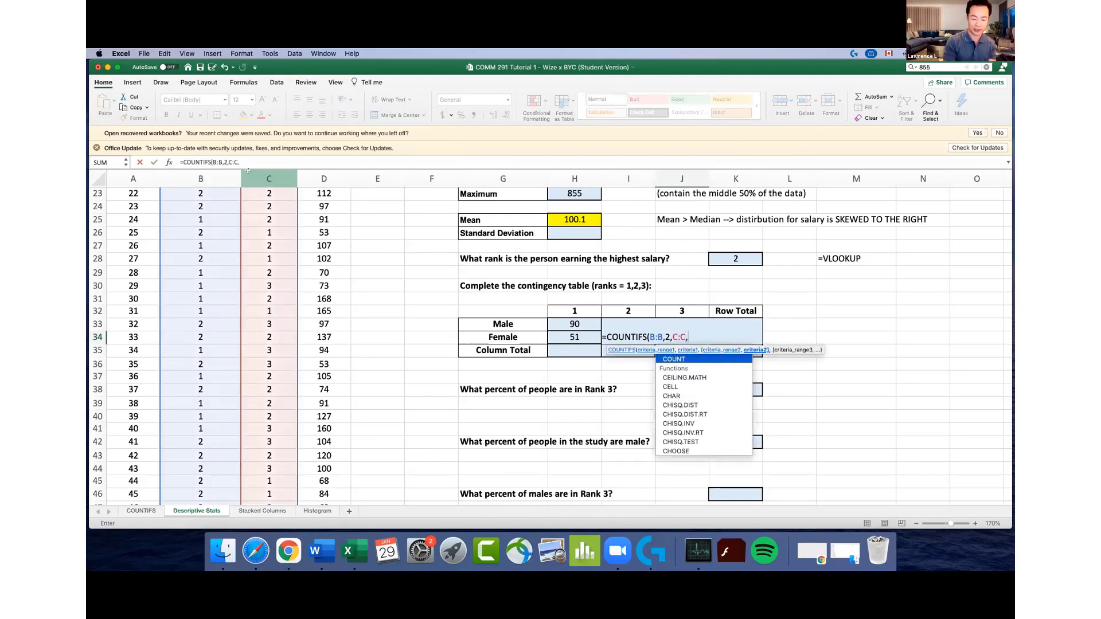
pyautogui.write(')')
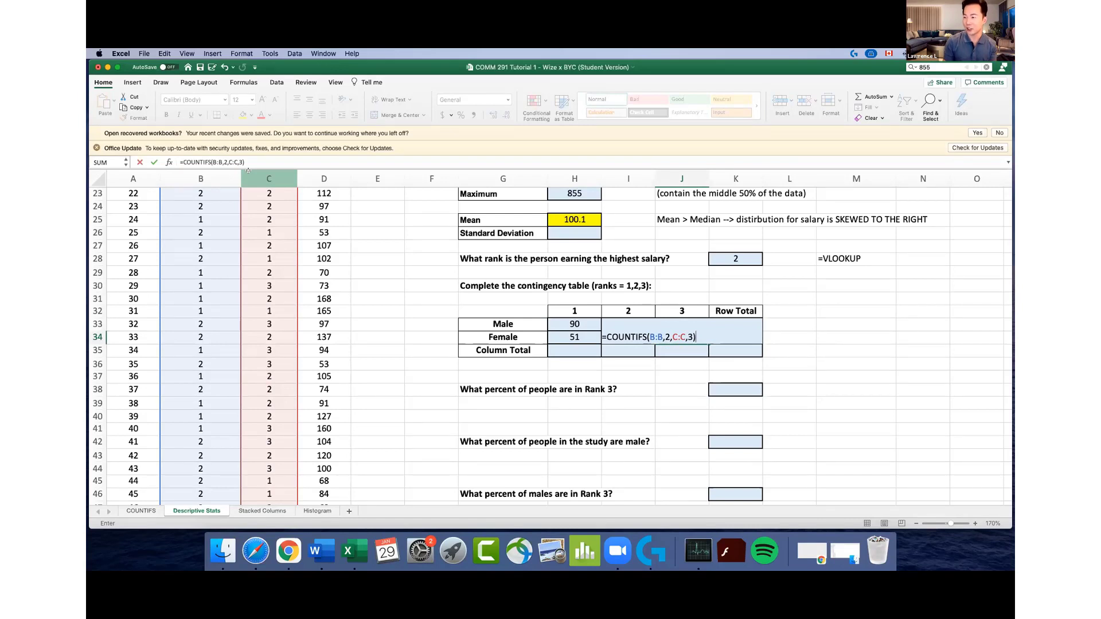
pyautogui.press('Return')
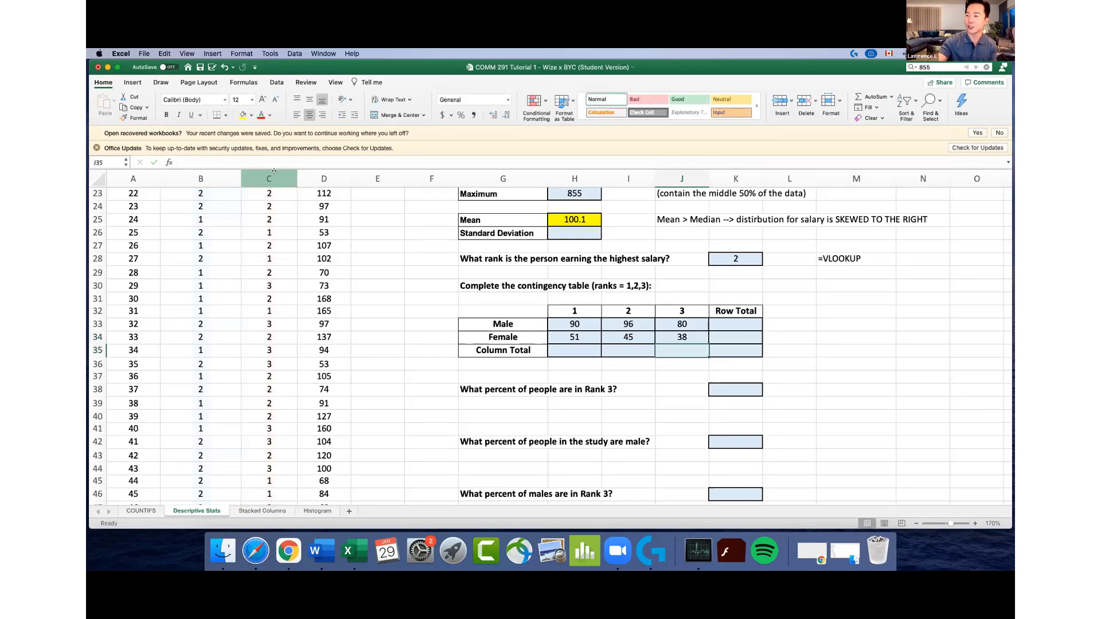
# Total the rank 1 column of the contingency table in cell H35 with the formula =SUM(H33:H34)
pyautogui.click(580, 348)
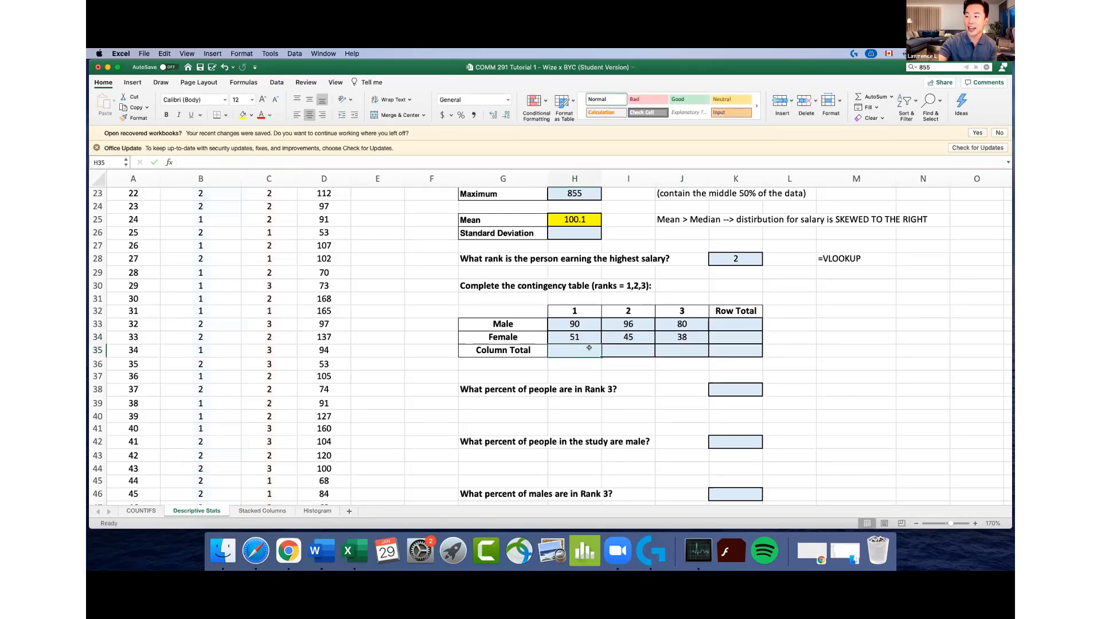
pyautogui.write('=')
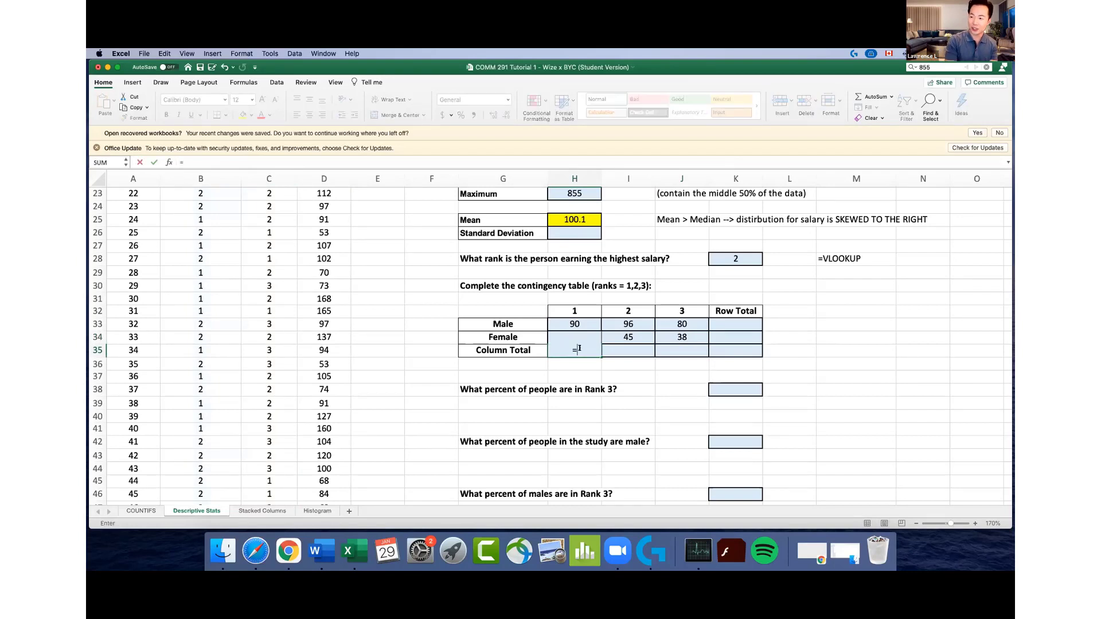
pyautogui.write('SUM(')
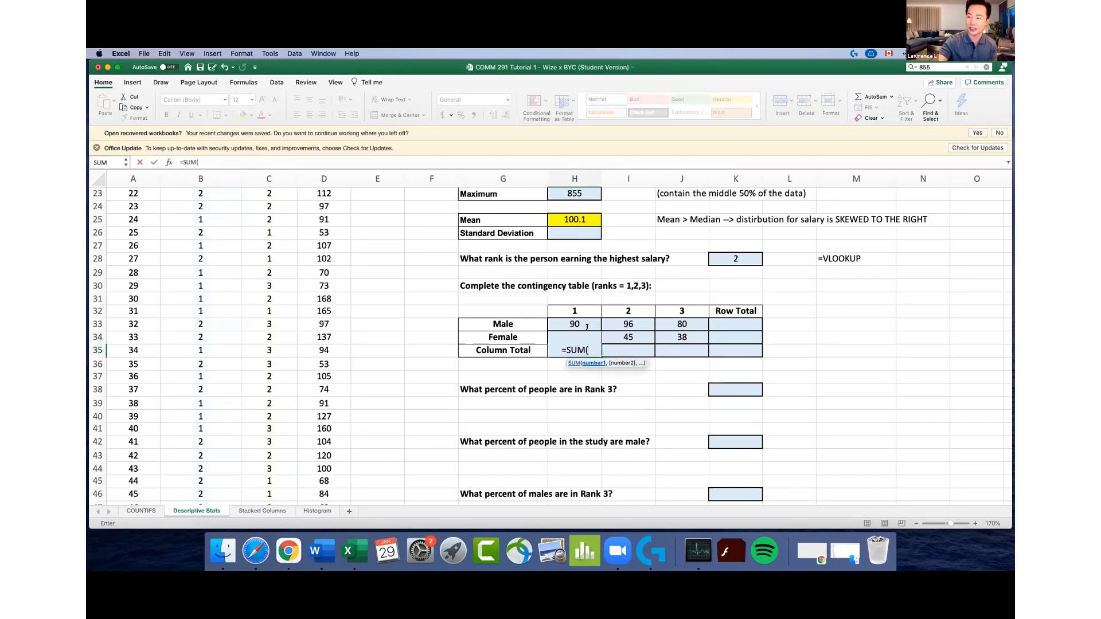
pyautogui.click(579, 322)
pyautogui.hotkey('shift', 'Down')
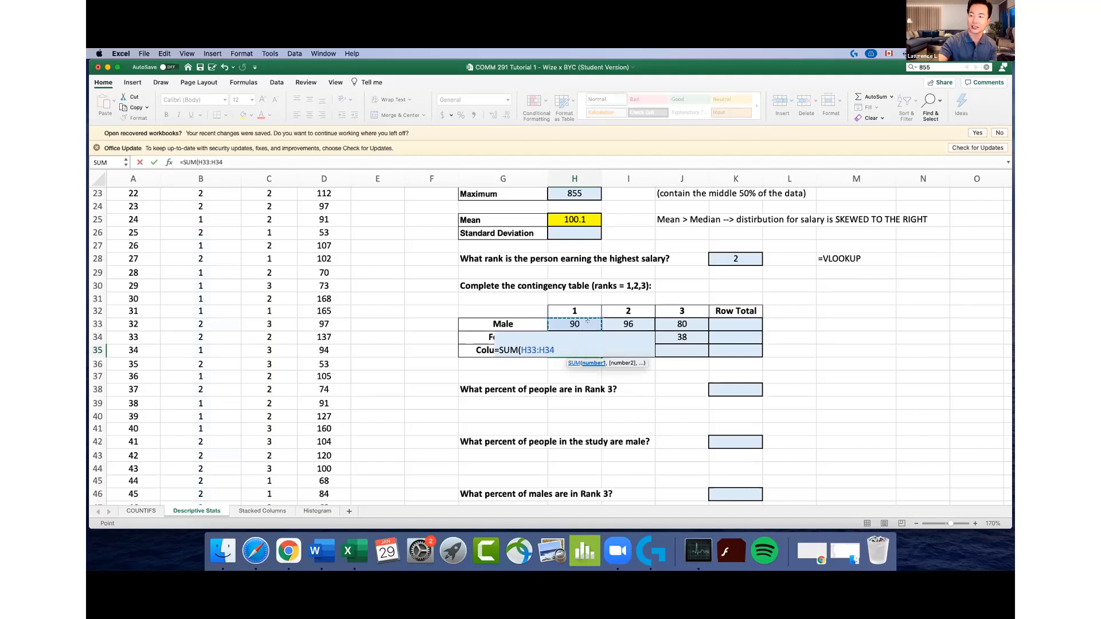
pyautogui.write(')')
pyautogui.press('Return')
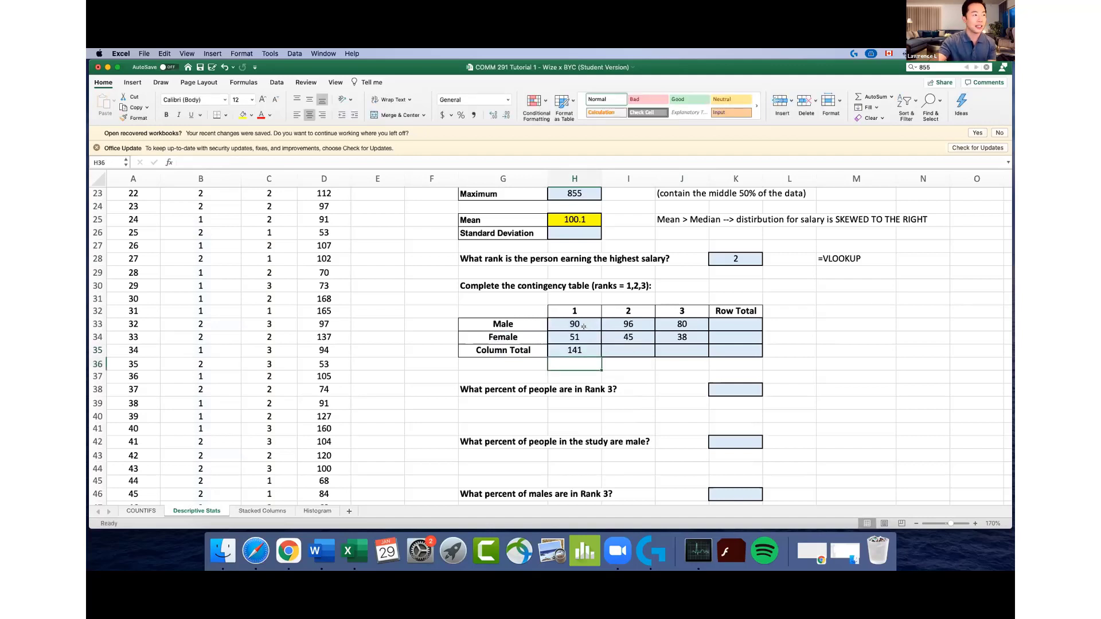
# Copy the rank 1 column total formula from H35 into cells I35 and J35 for ranks 2 and 3
pyautogui.click(593, 349)
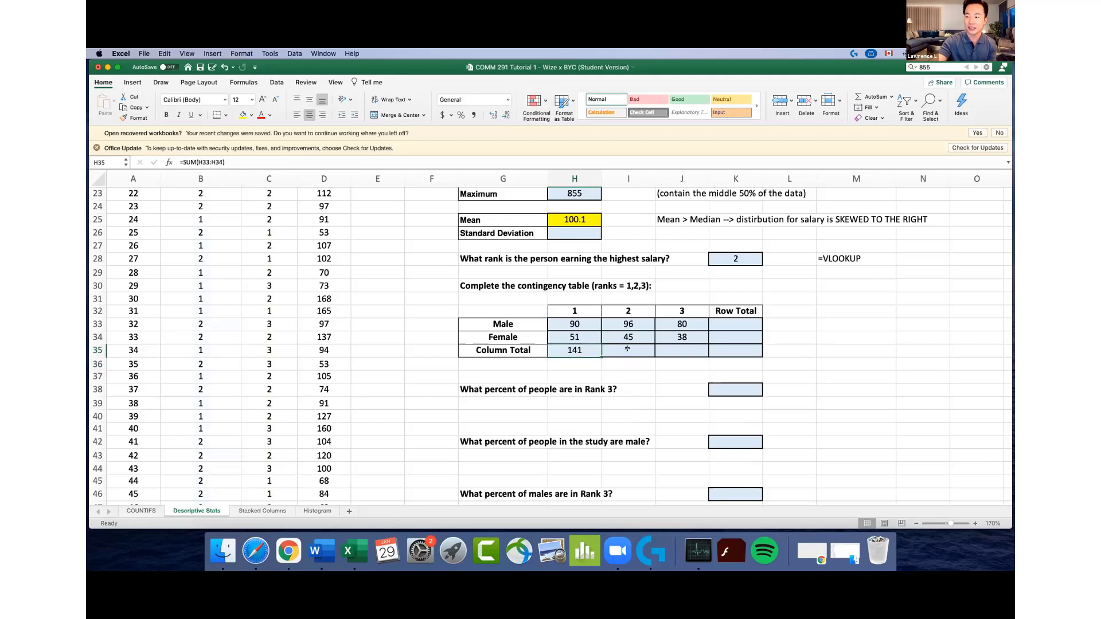
pyautogui.press('super+c')
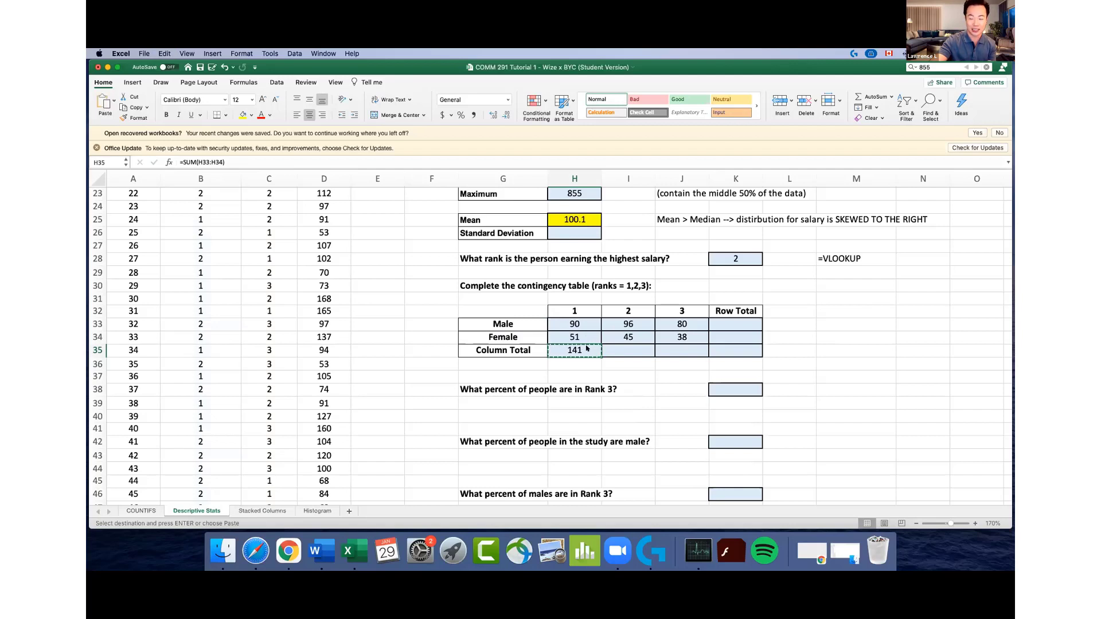
pyautogui.moveTo(615, 348); pyautogui.dragTo(667, 348)
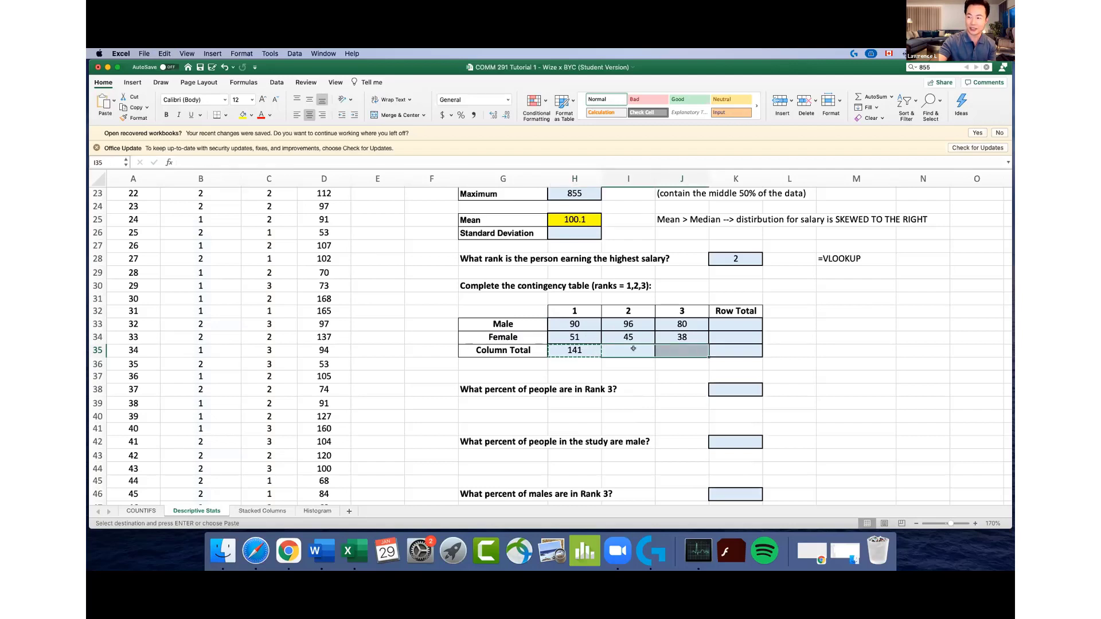
pyautogui.press('super+v')
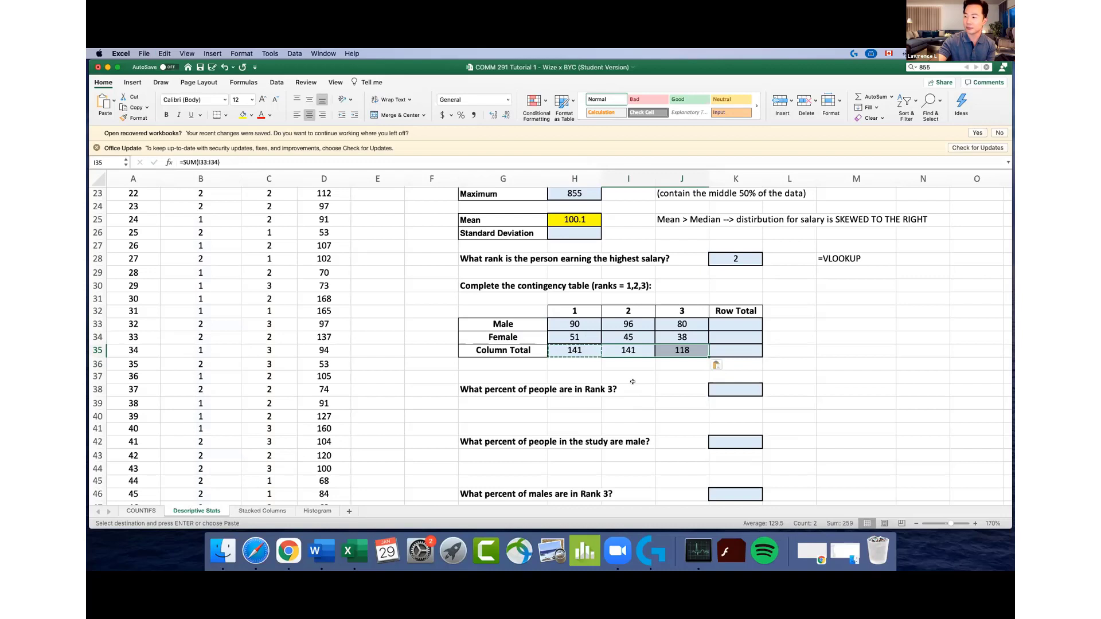
pyautogui.click(671, 376)
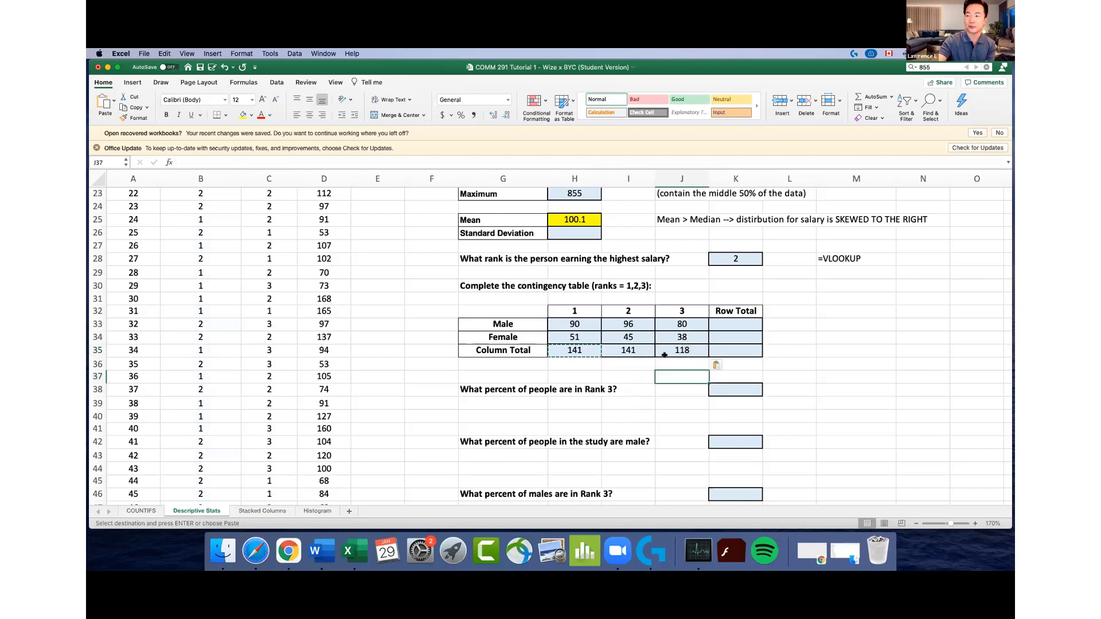
# Check which cells the copied column total formulas in I35 and J35 refer to
pyautogui.click(643, 349)
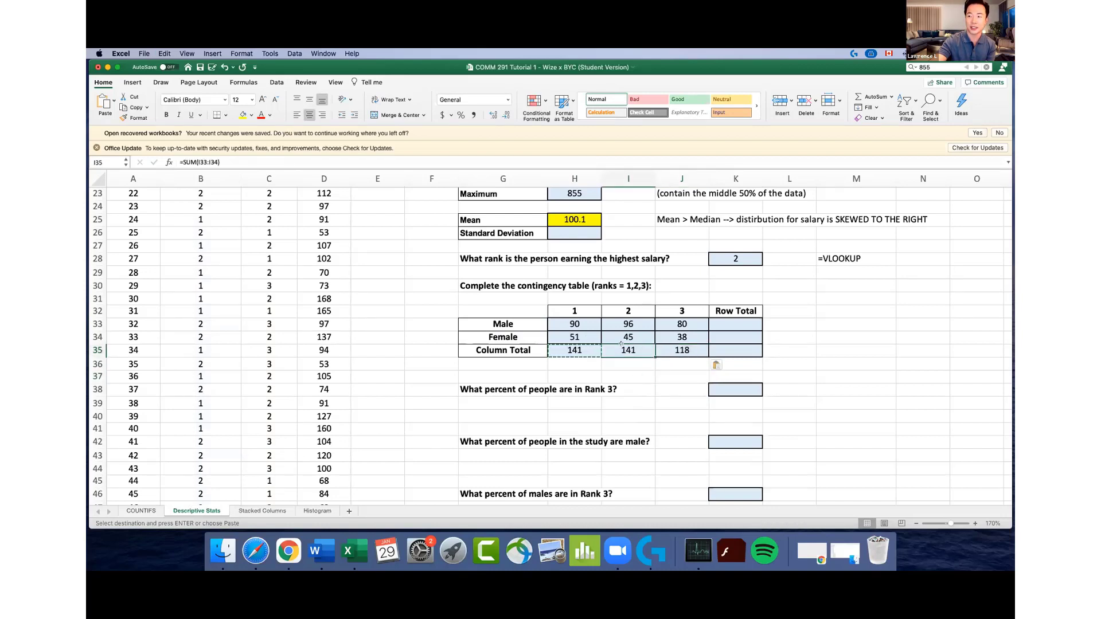
pyautogui.doubleClick(643, 349)
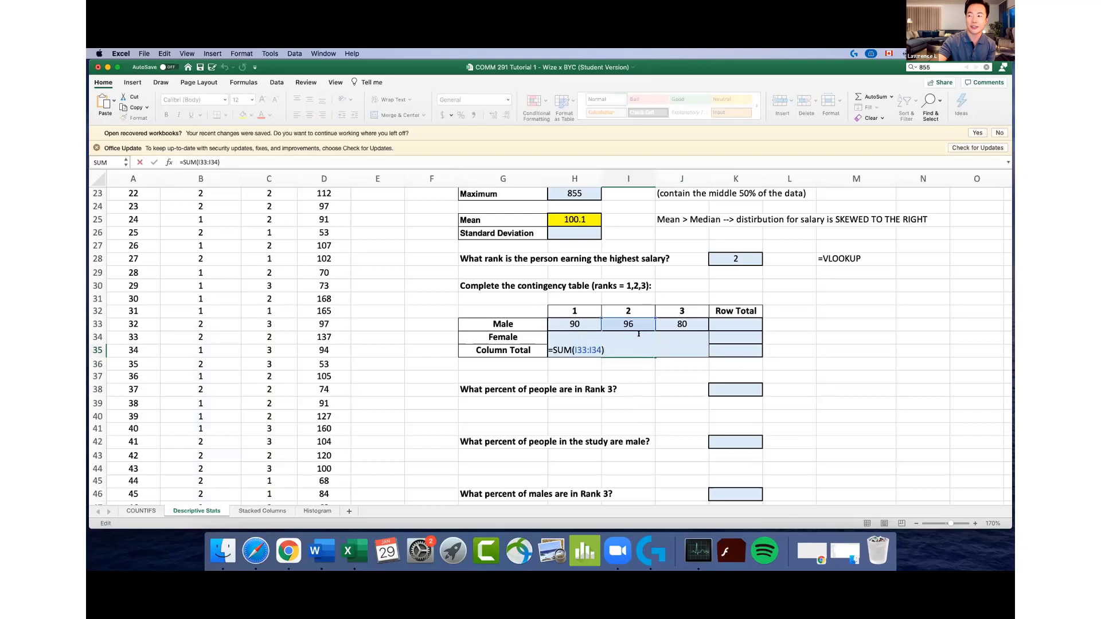
pyautogui.click(695, 348)
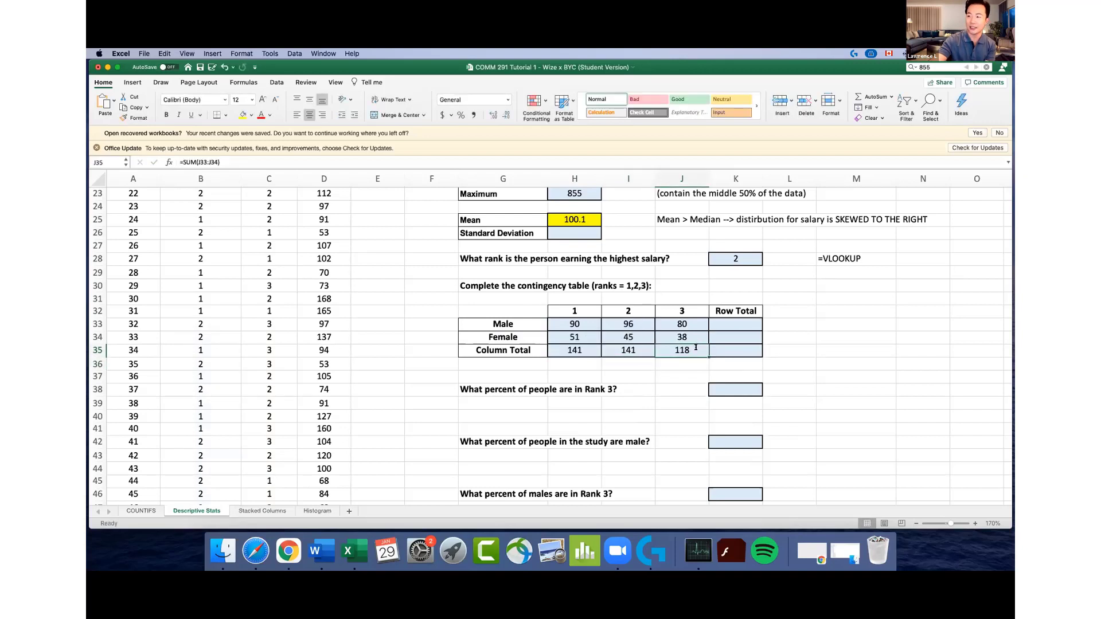
pyautogui.doubleClick(696, 347)
pyautogui.press('Return')
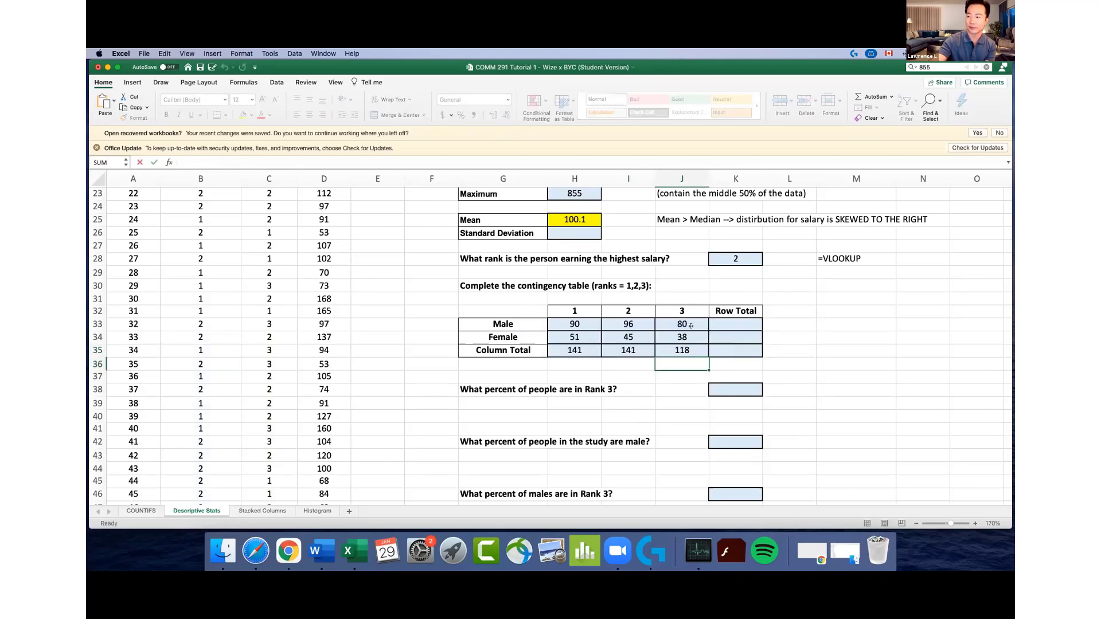
# Calculate the contingency table's grand total in cell K35 with the formula =SUM(H35:J35)
pyautogui.click(724, 350)
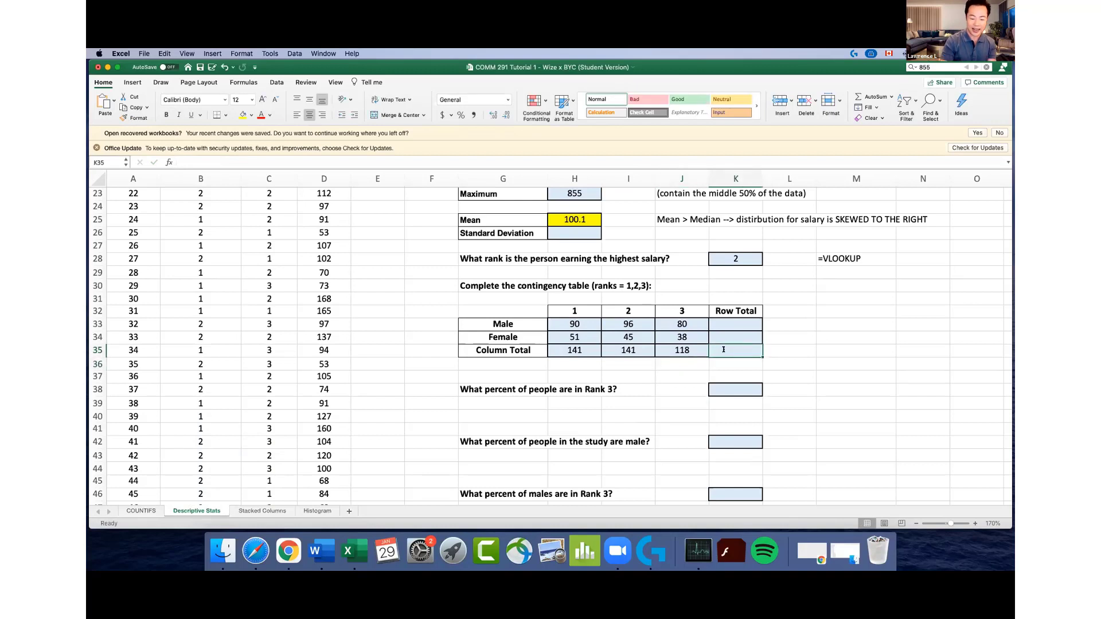
pyautogui.write('=sum(')
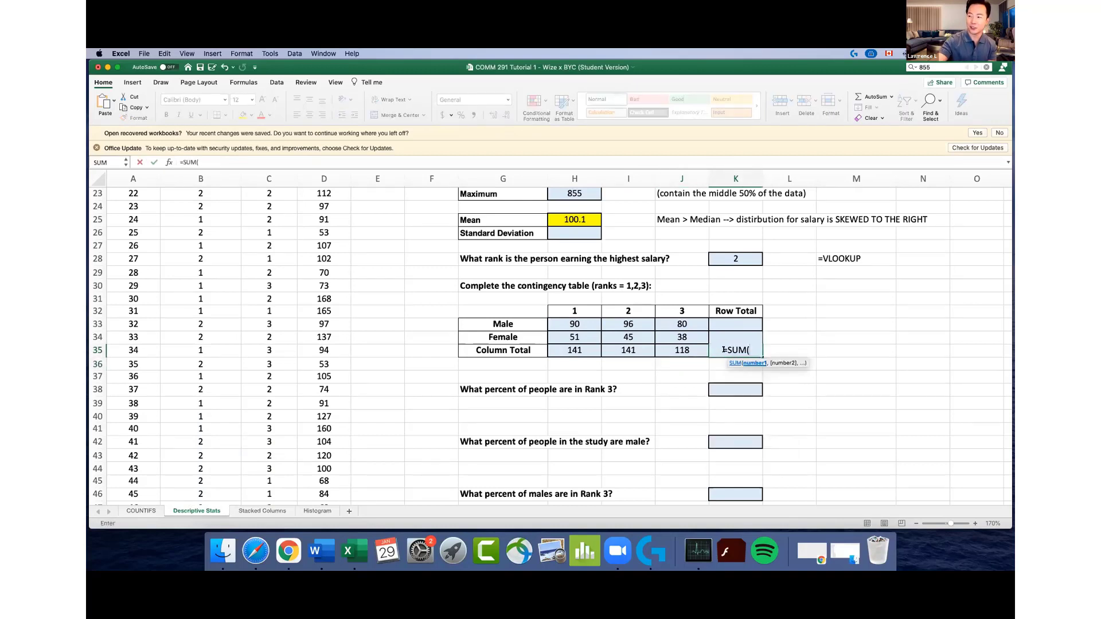
pyautogui.moveTo(588, 344); pyautogui.dragTo(683, 347)
pyautogui.write(')')
pyautogui.press('Return')
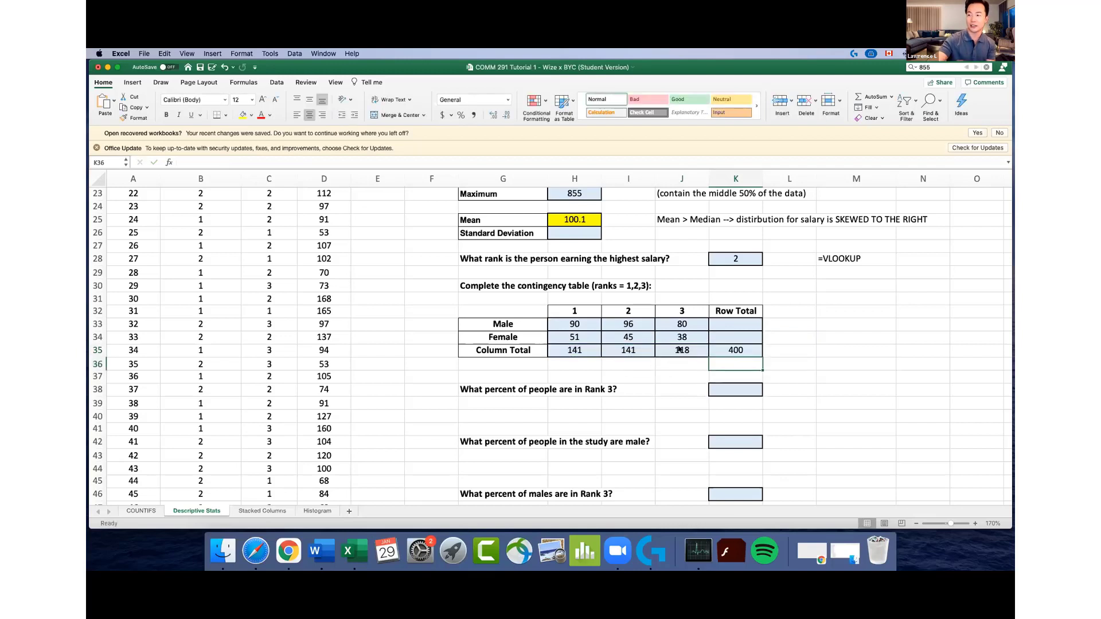
# Calculate the male row total in cell K33 with a SUM formula over H33:J33
pyautogui.click(735, 339)
pyautogui.click(741, 349)
pyautogui.click(742, 324)
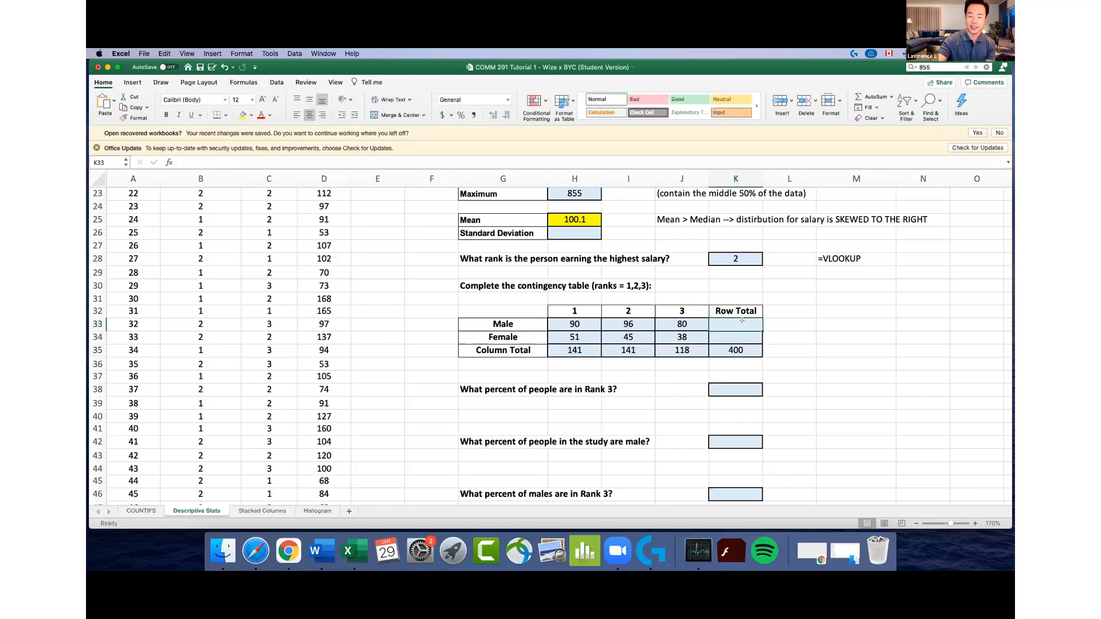
pyautogui.write('=SUM(')
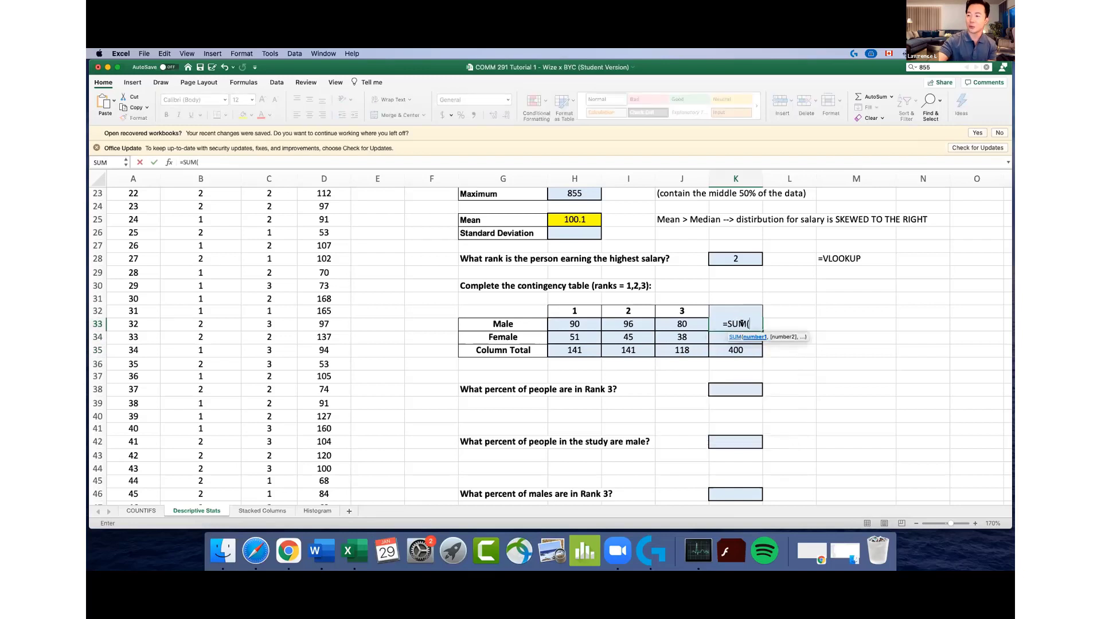
pyautogui.click(591, 325)
pyautogui.moveTo(626, 321); pyautogui.dragTo(672, 322)
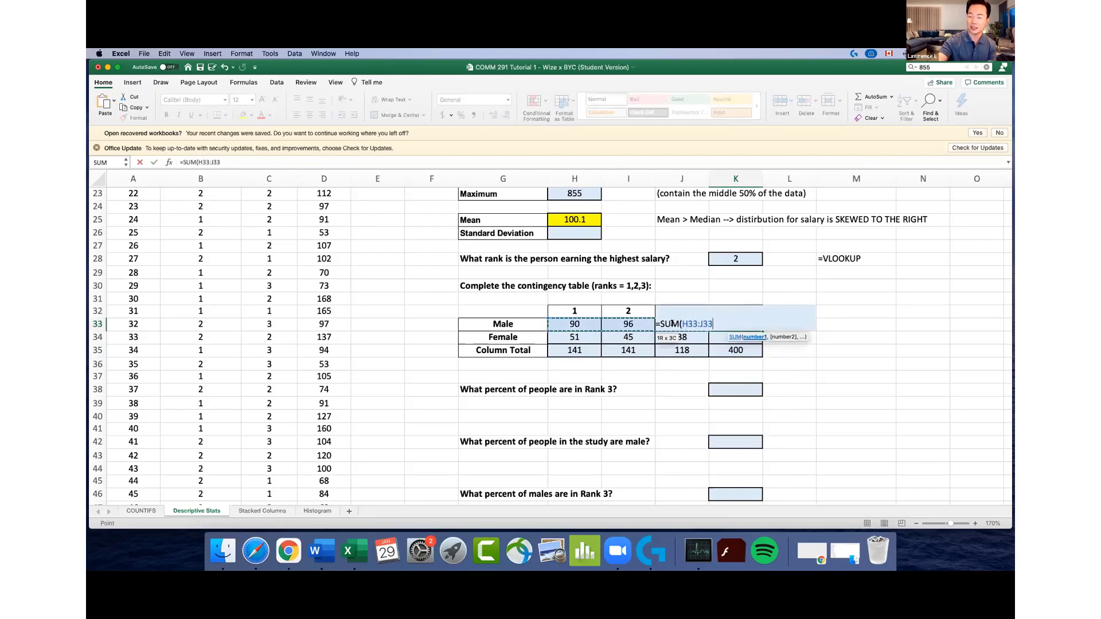
pyautogui.press('Return')
# Calculate the female row total in cell K34 with the formula =SUM(H34:J34)
pyautogui.write('=SUM(')
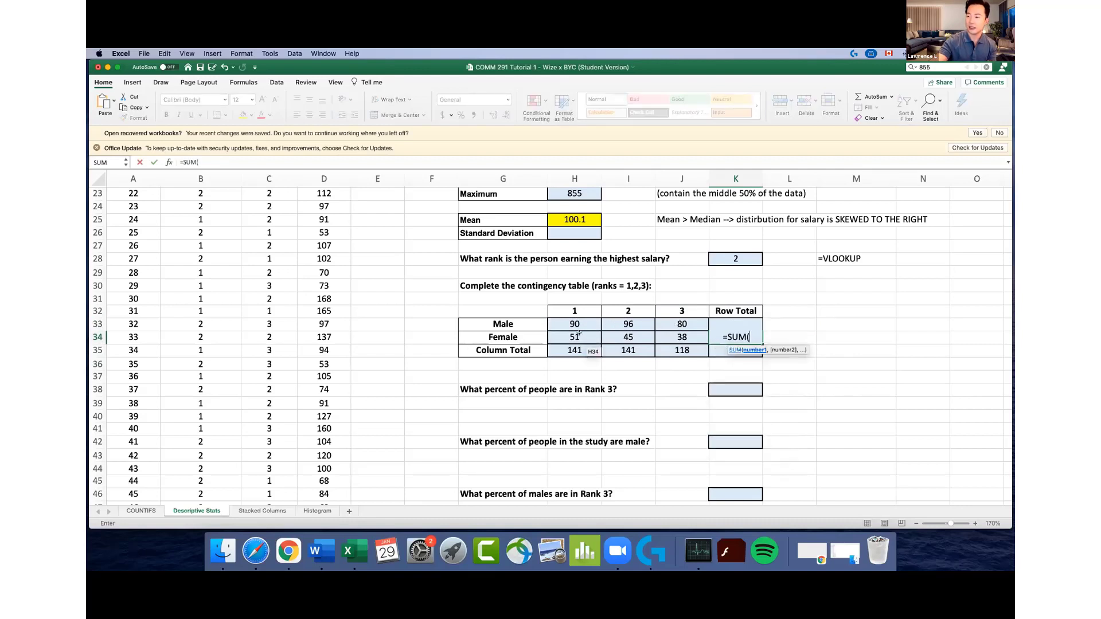
pyautogui.moveTo(579, 336); pyautogui.dragTo(680, 336)
pyautogui.write(')')
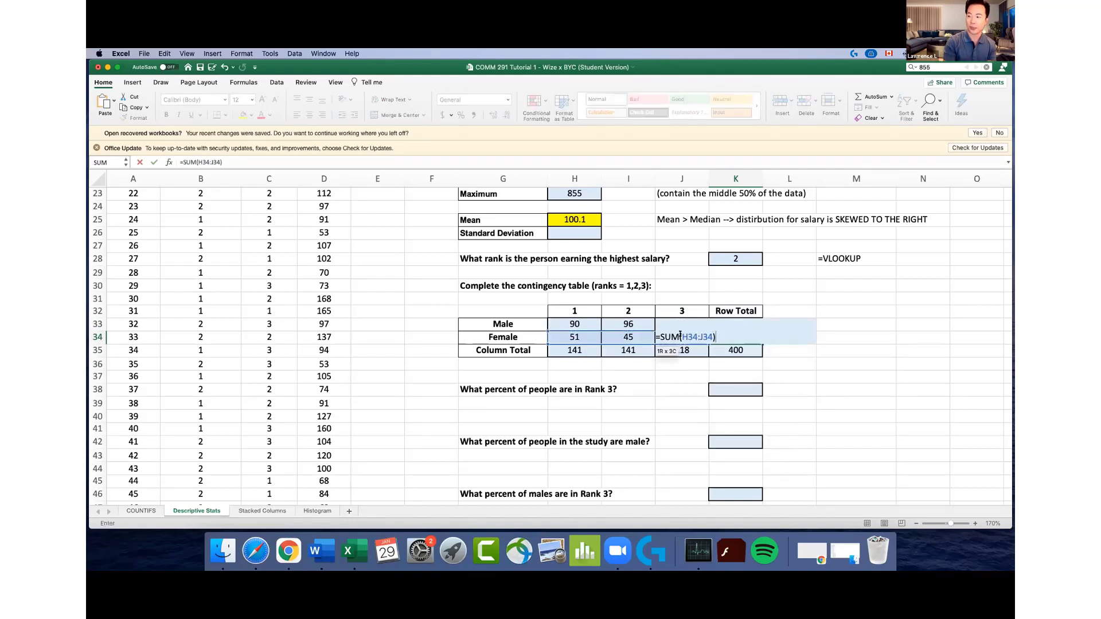
pyautogui.press('Return')
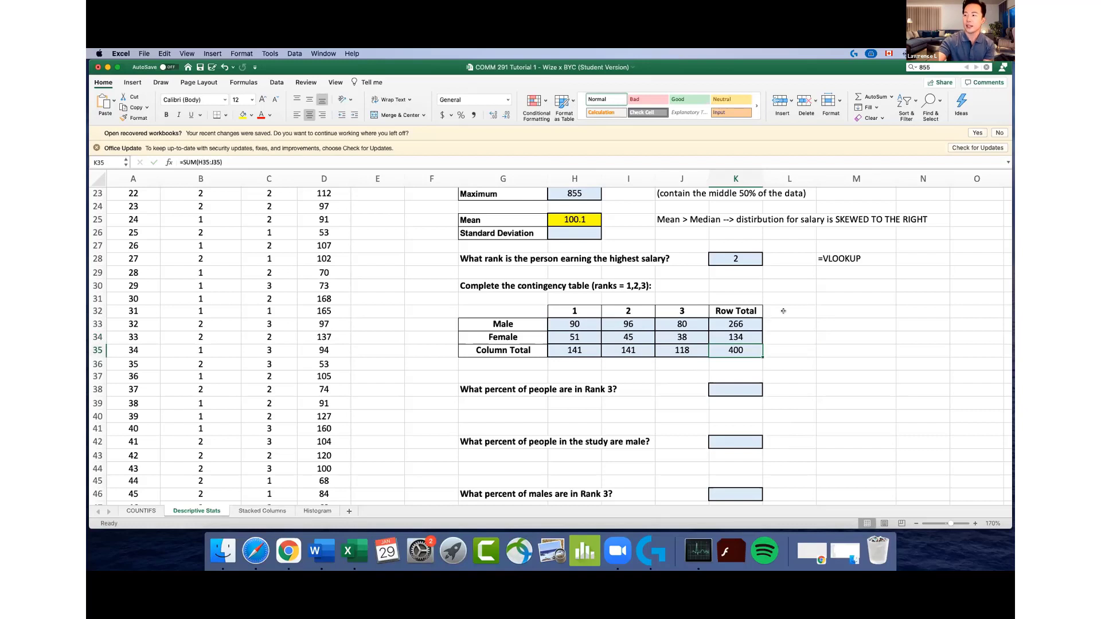
# Cross-check the grand total with a temporary =SUM(K33:K34) formula in cell L33 and clear that cell
pyautogui.click(796, 319)
pyautogui.write('=')
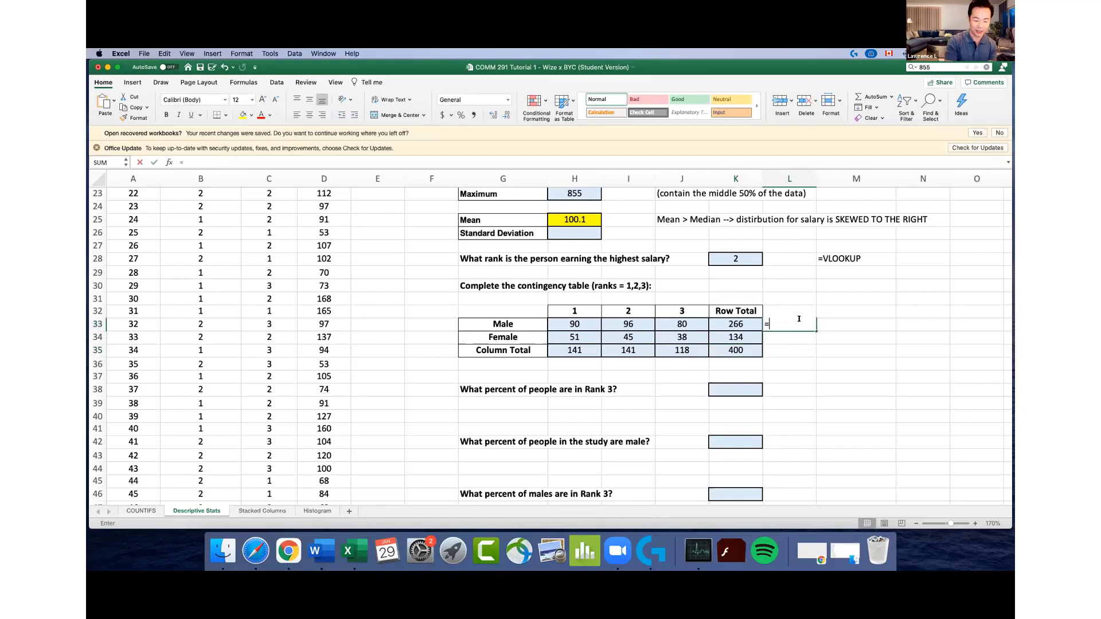
pyautogui.write('SUM(')
pyautogui.moveTo(736, 325); pyautogui.dragTo(735, 332)
pyautogui.press('Return')
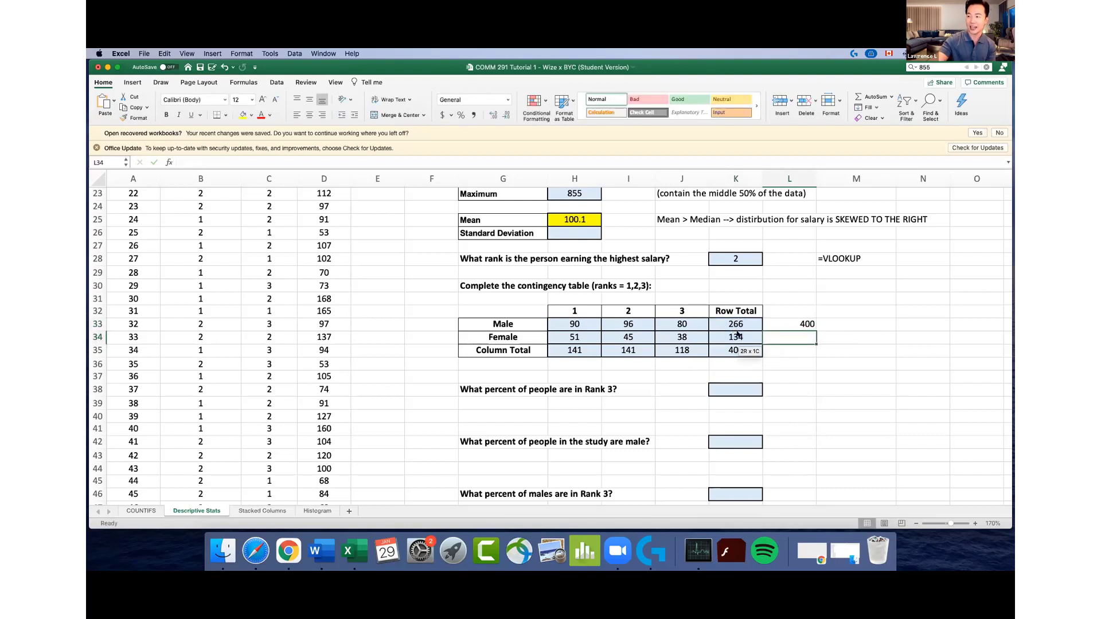
pyautogui.click(796, 325)
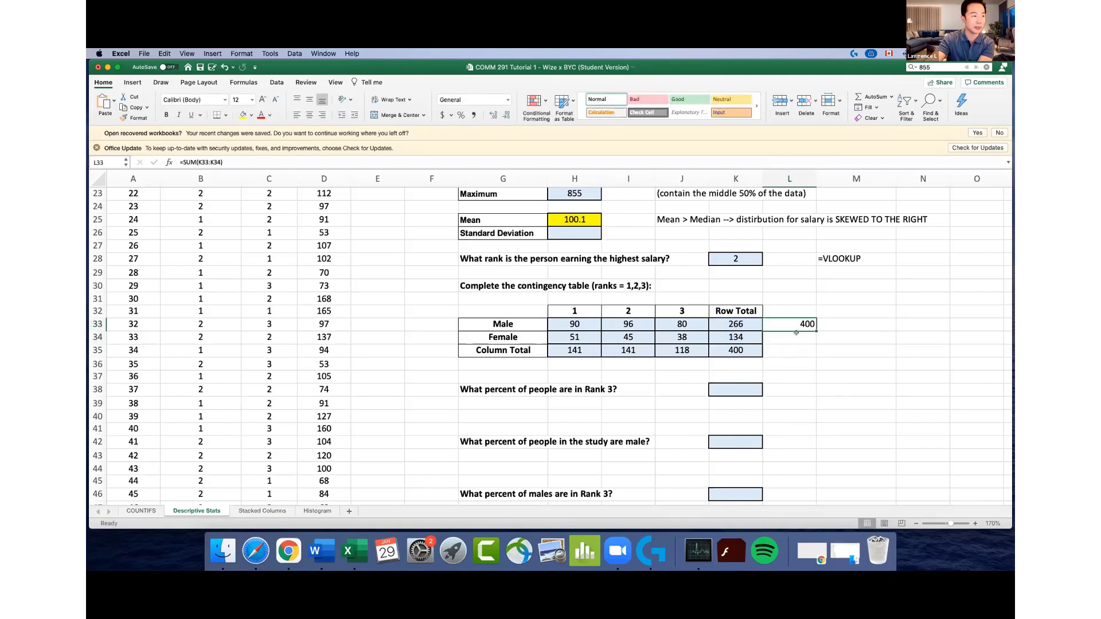
pyautogui.press('Delete')
pyautogui.press('Right')
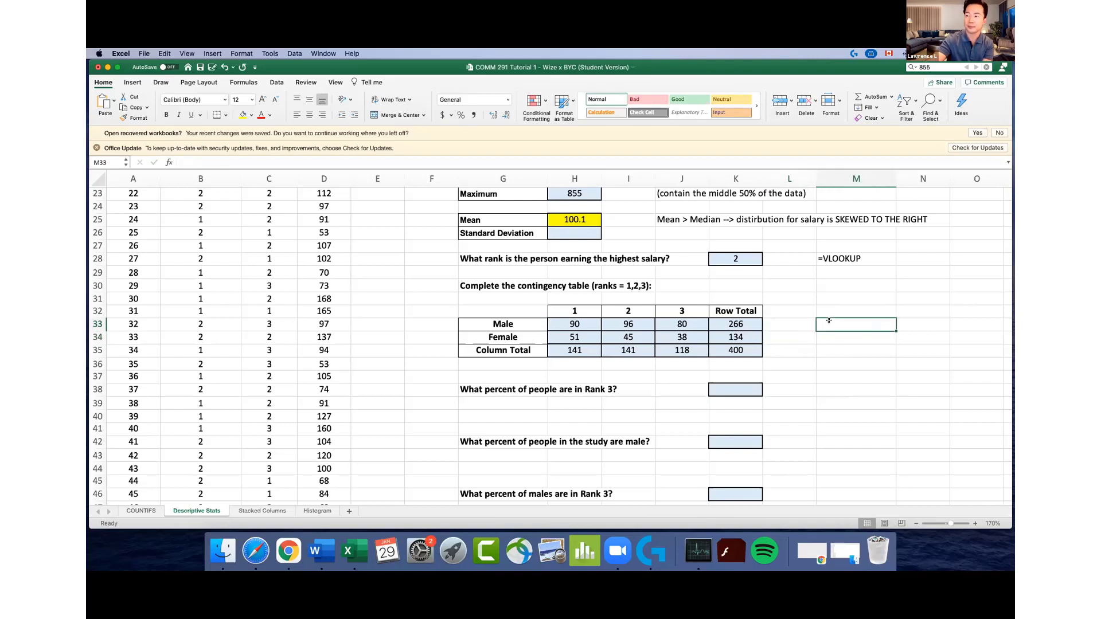
# Review the completed contingency table, comparing the counts by gender and rank with the row and column totals
pyautogui.moveTo(560, 326); pyautogui.dragTo(729, 349)
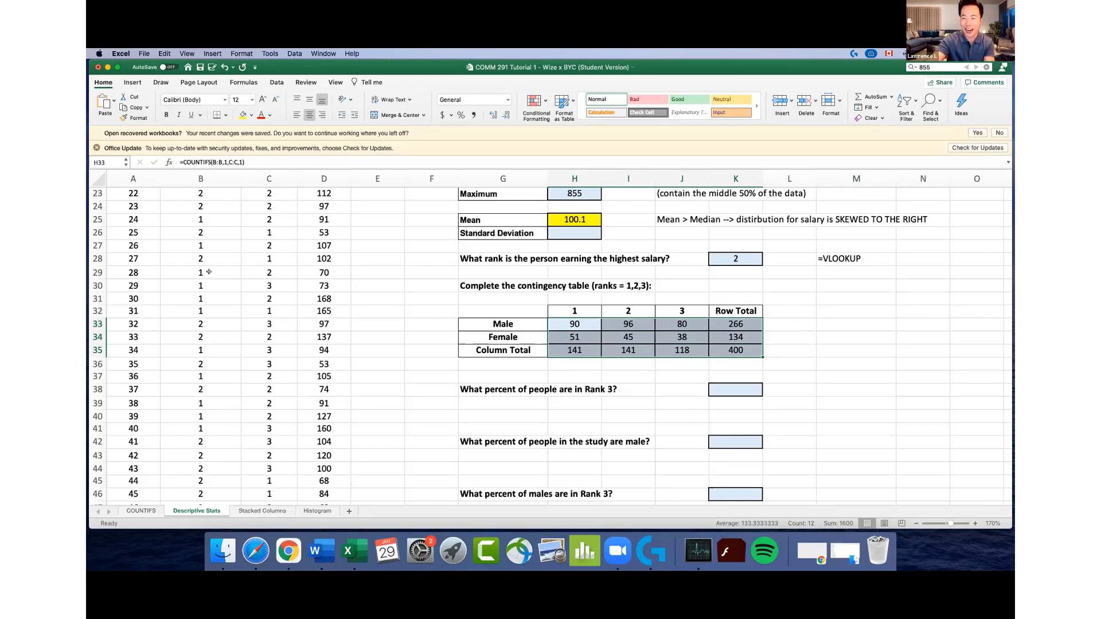
pyautogui.click(788, 307)
pyautogui.moveTo(556, 323); pyautogui.dragTo(727, 349)
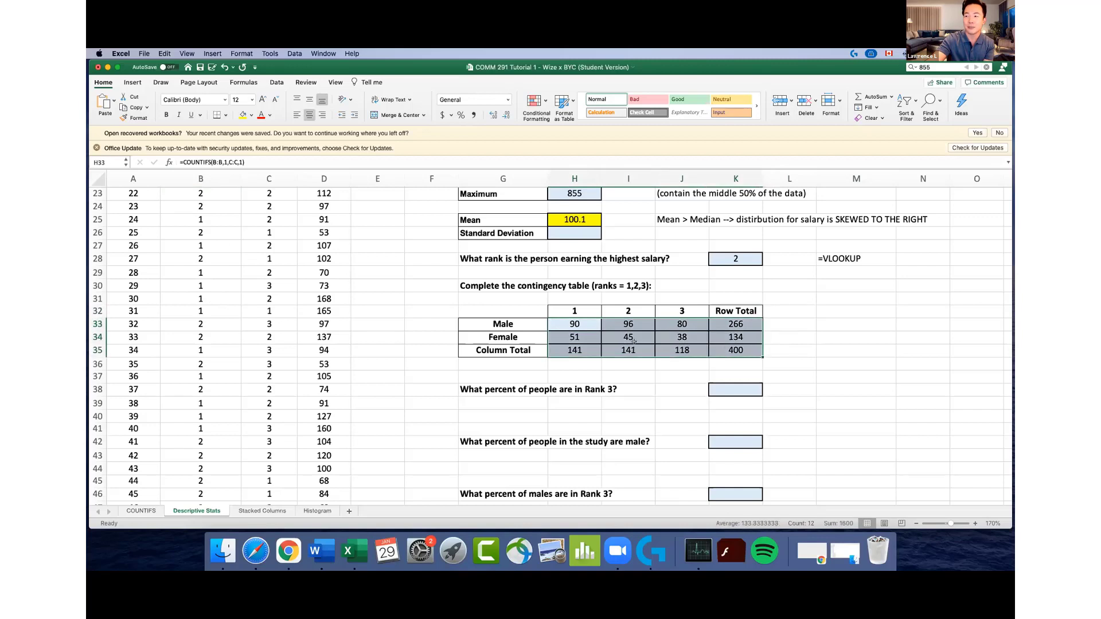
pyautogui.click(604, 364)
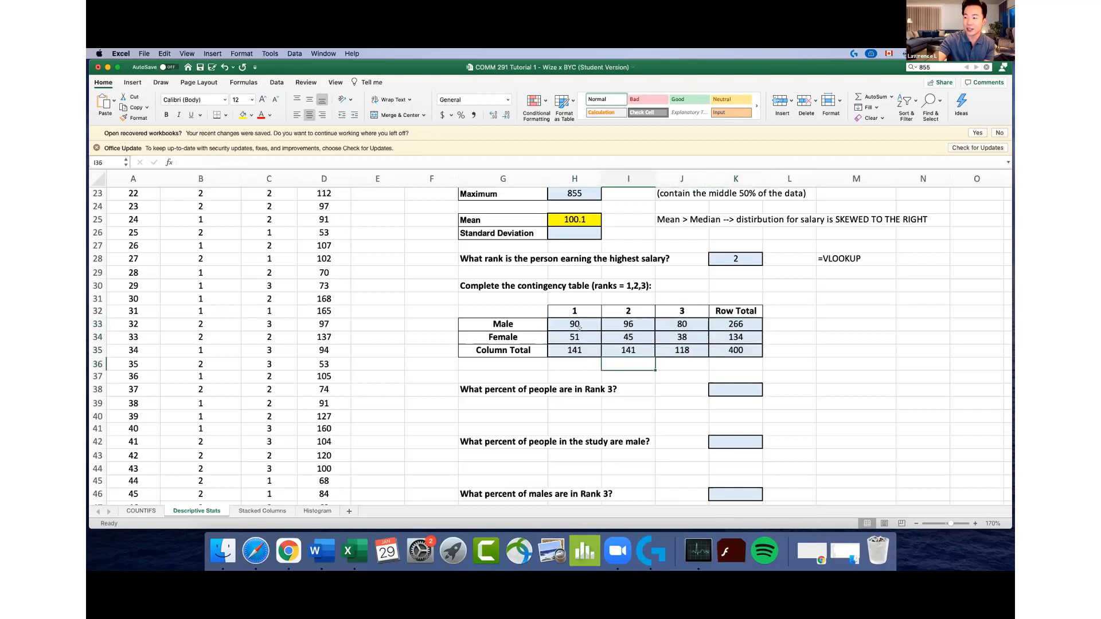
pyautogui.moveTo(579, 326); pyautogui.dragTo(674, 325)
pyautogui.moveTo(574, 337); pyautogui.dragTo(735, 338)
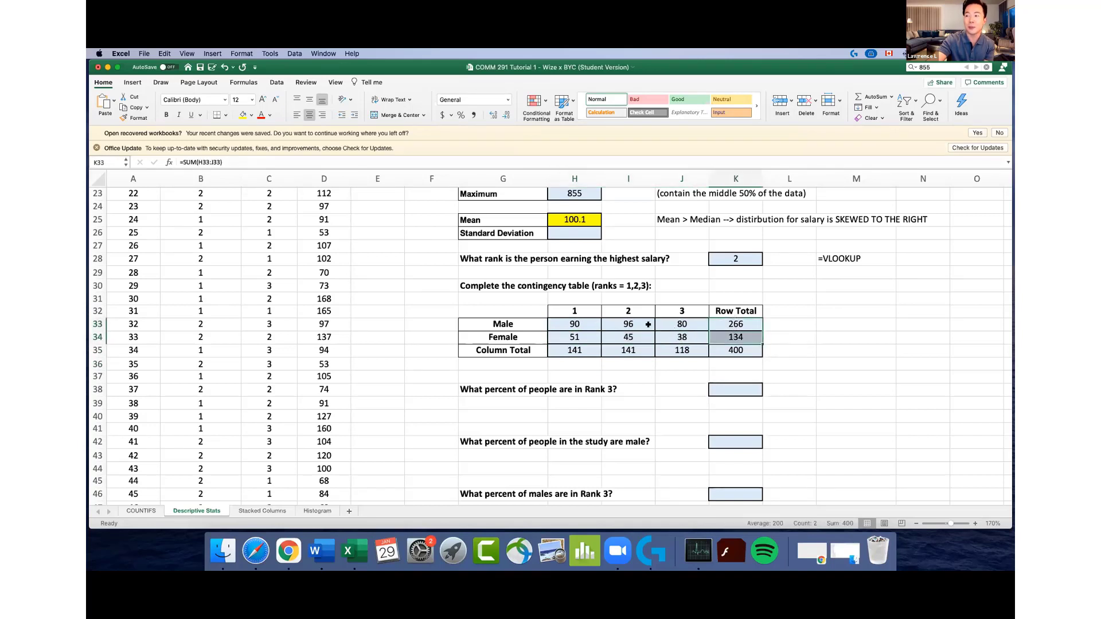
pyautogui.moveTo(579, 324); pyautogui.dragTo(572, 350)
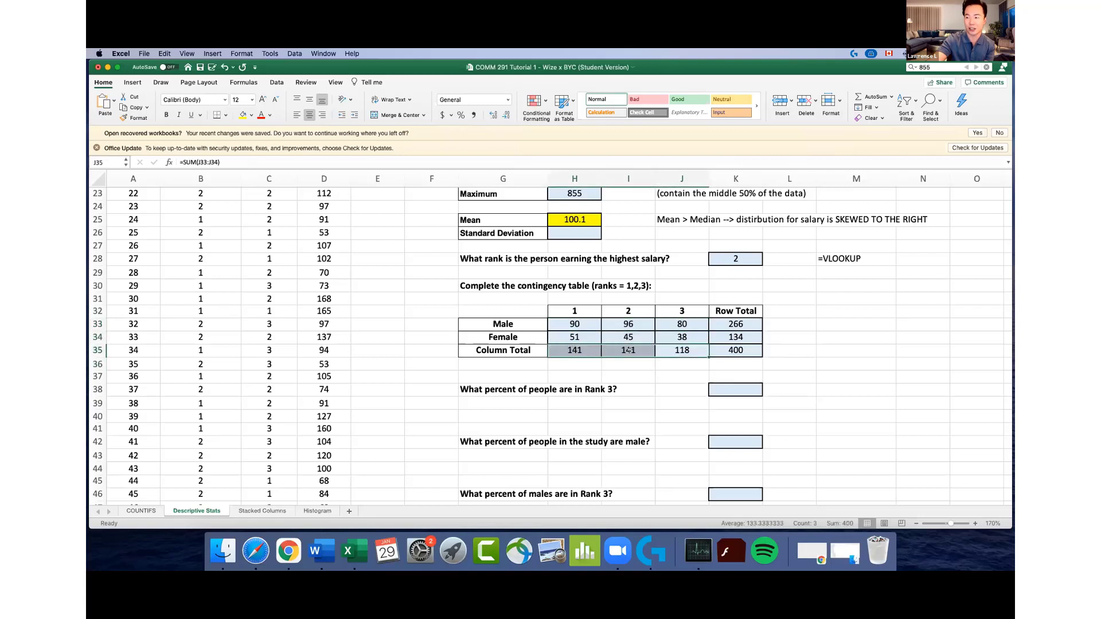
pyautogui.click(680, 365)
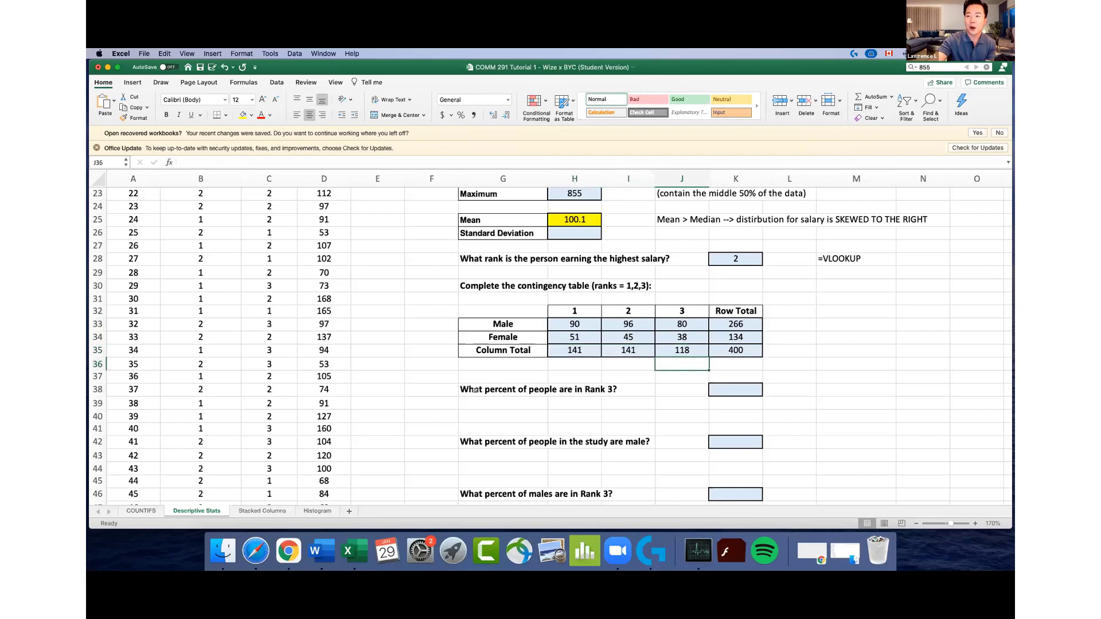
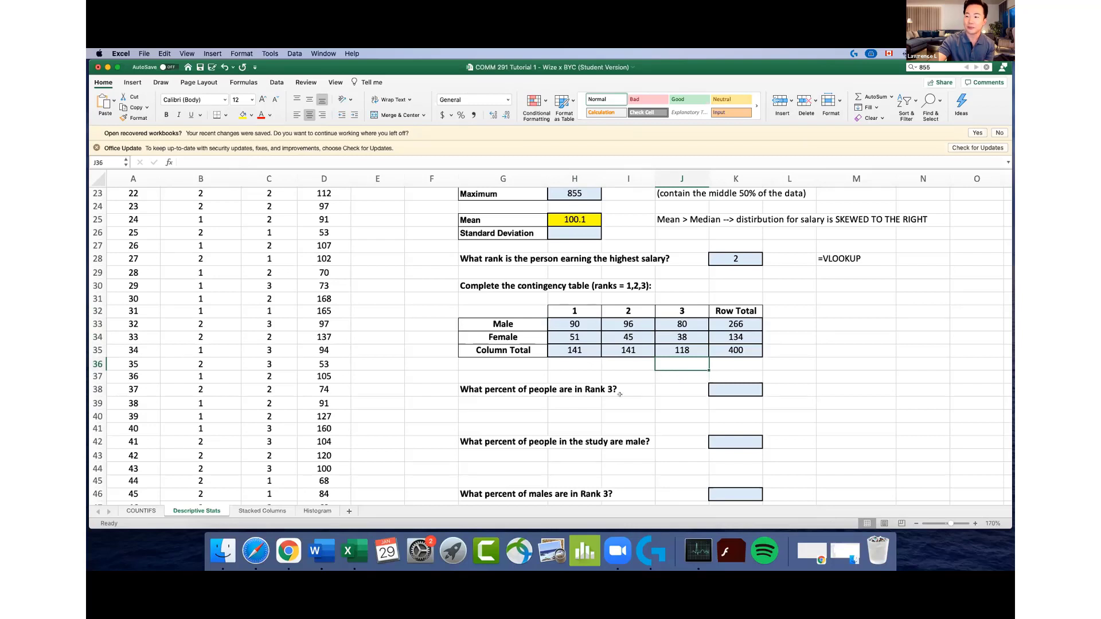
# Calculate the percent of people in Rank 3 in cell K38 with the formula =J35/K35
pyautogui.click(724, 389)
pyautogui.write('=')
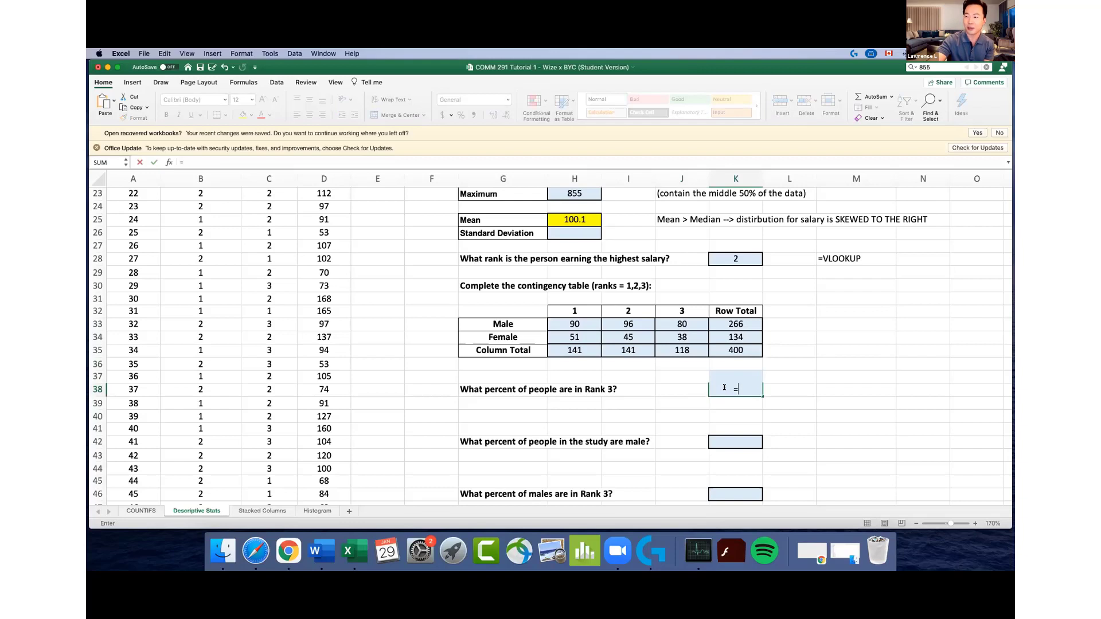
pyautogui.click(686, 348)
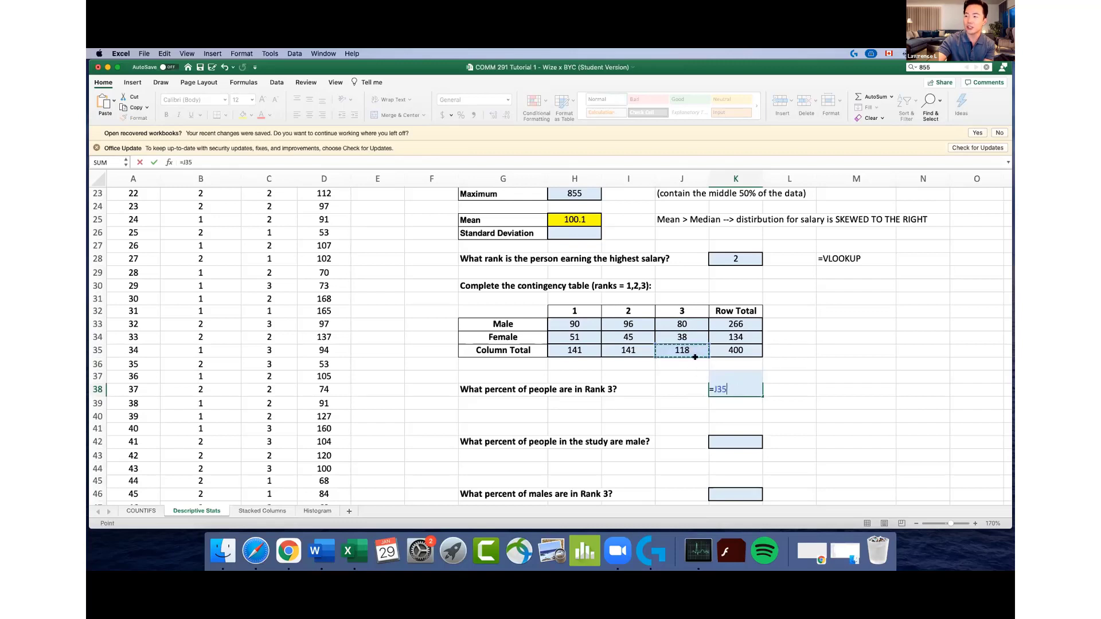
pyautogui.write('/')
pyautogui.click(742, 355)
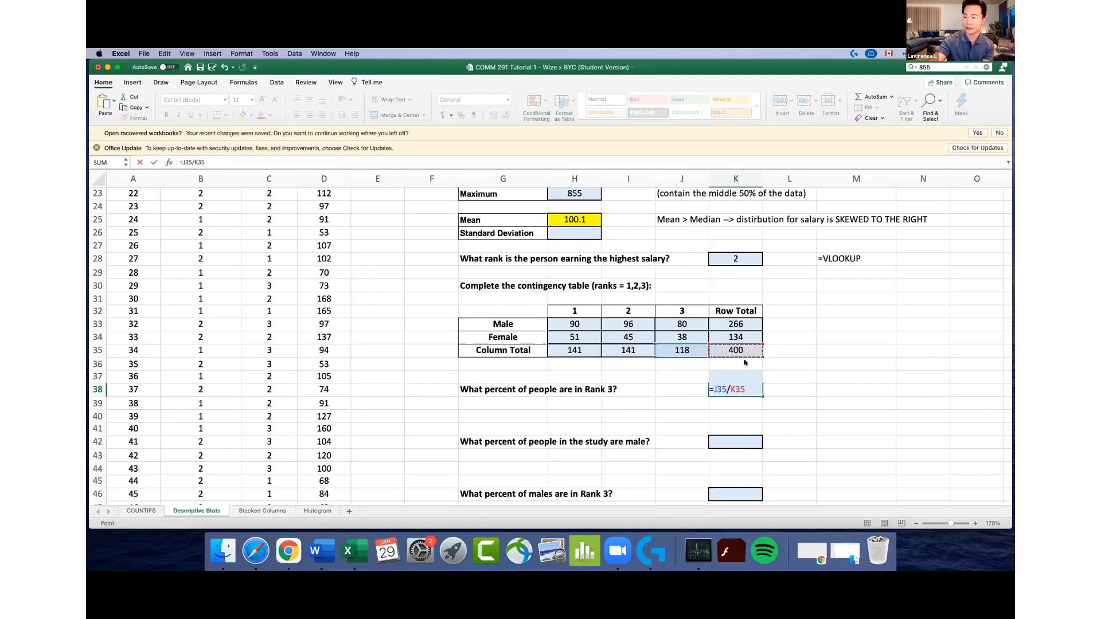
pyautogui.press('Return')
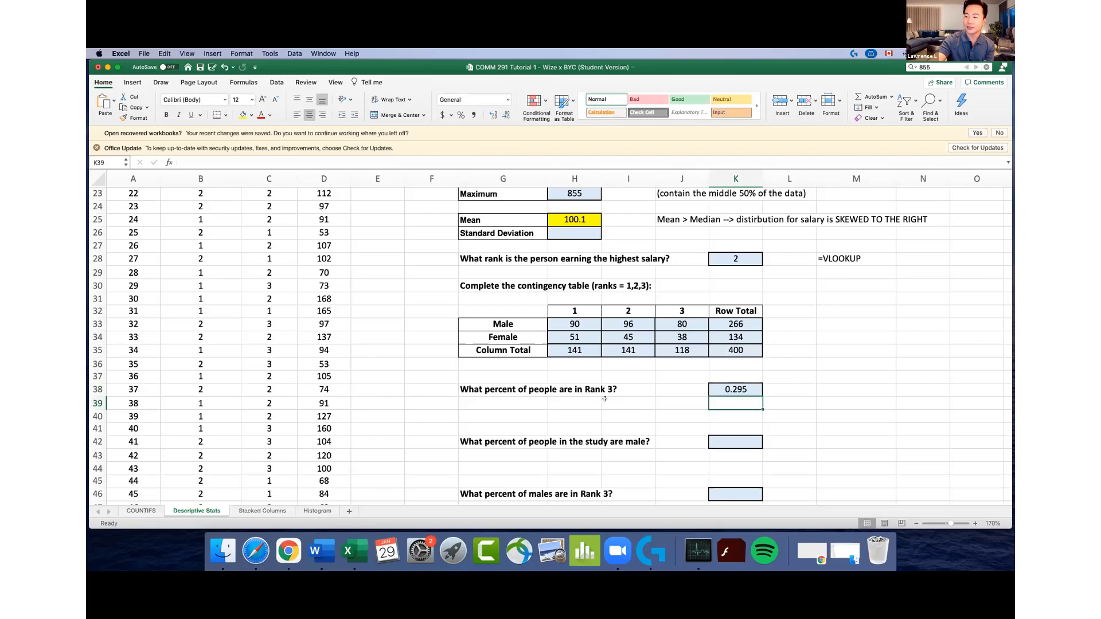
pyautogui.scroll(-3, 604, 398)
pyautogui.doubleClick(744, 348)
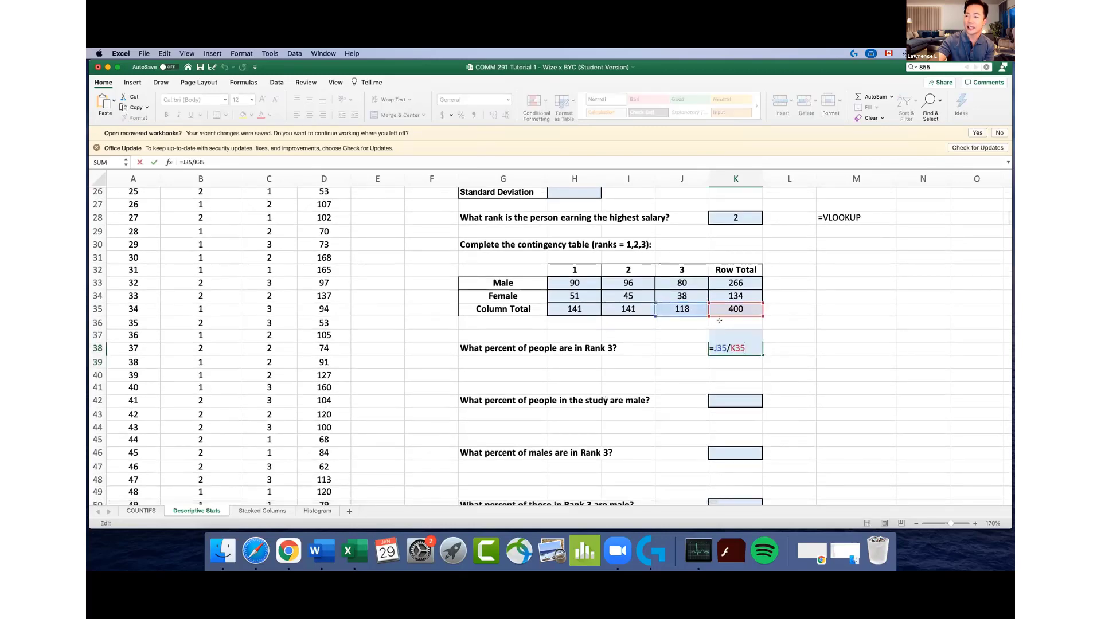
pyautogui.press('Return')
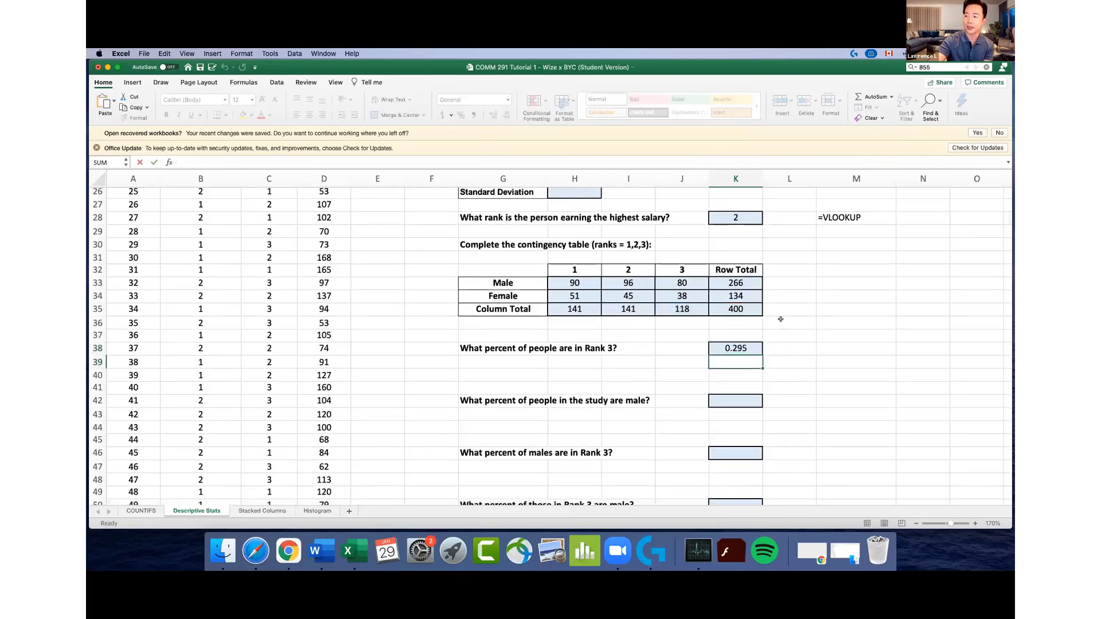
# Calculate the percent of people in the study who are male in cell K42 with the formula =K33/K35
pyautogui.scroll(-1, 509, 405)
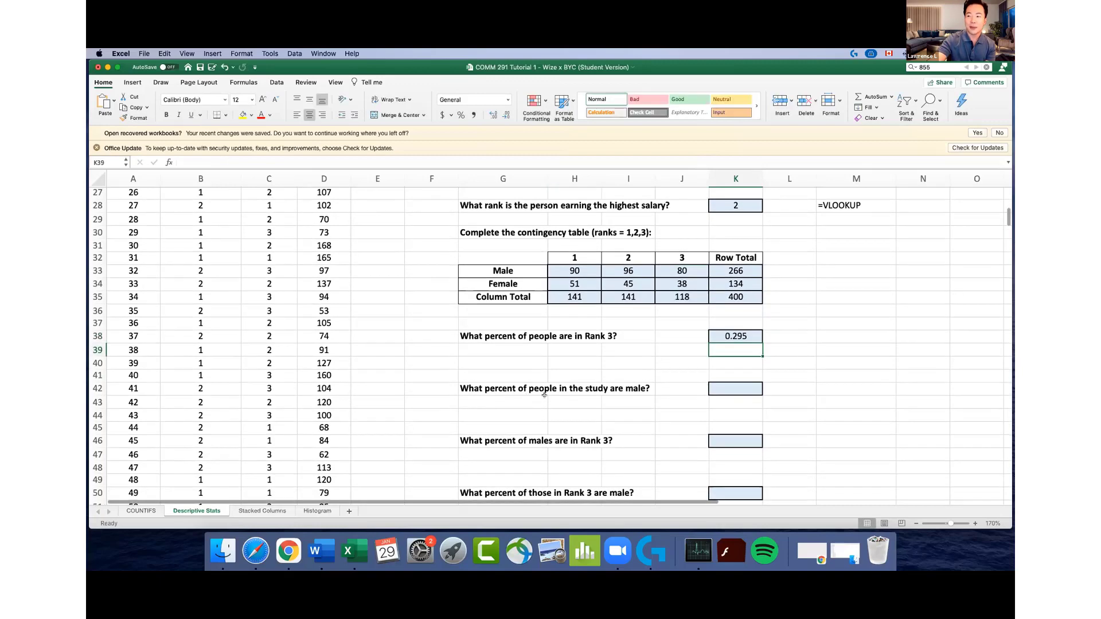
pyautogui.click(714, 385)
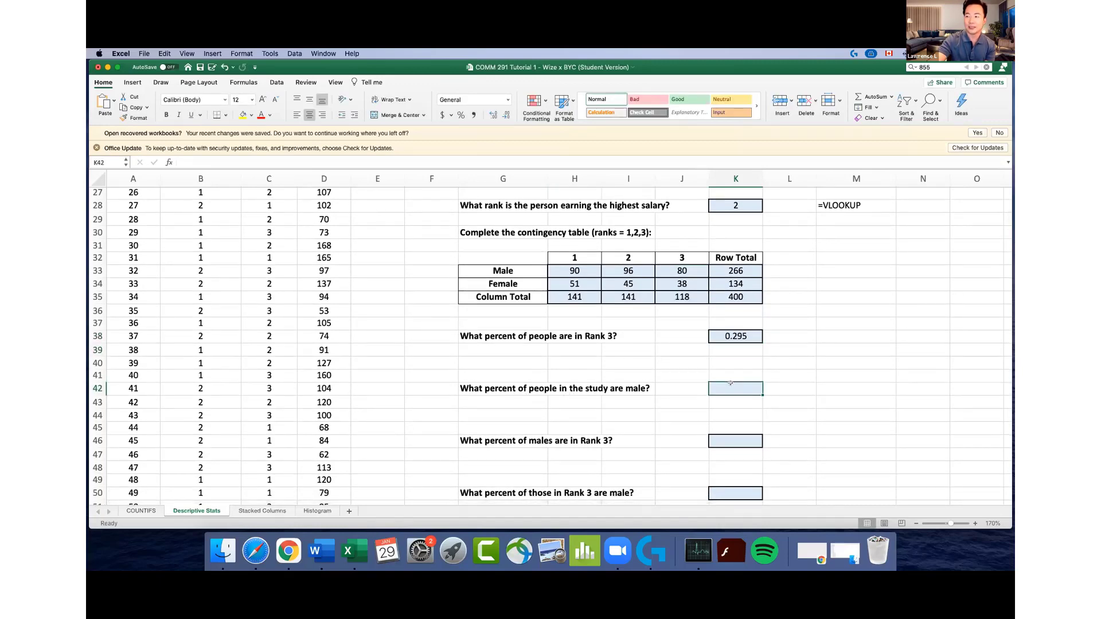
pyautogui.write('=')
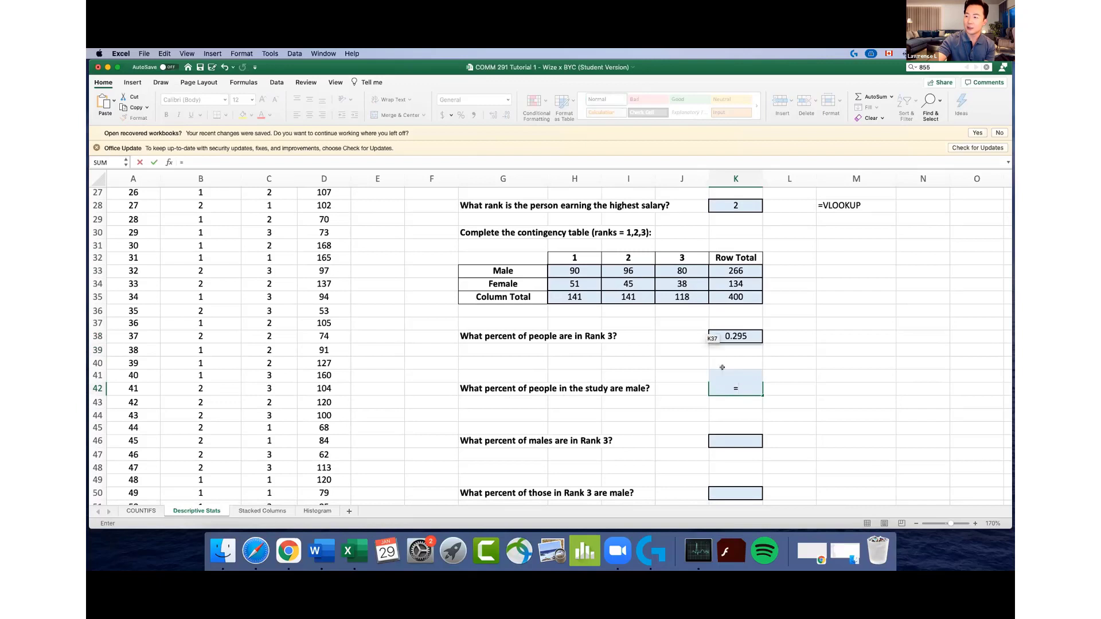
pyautogui.click(748, 266)
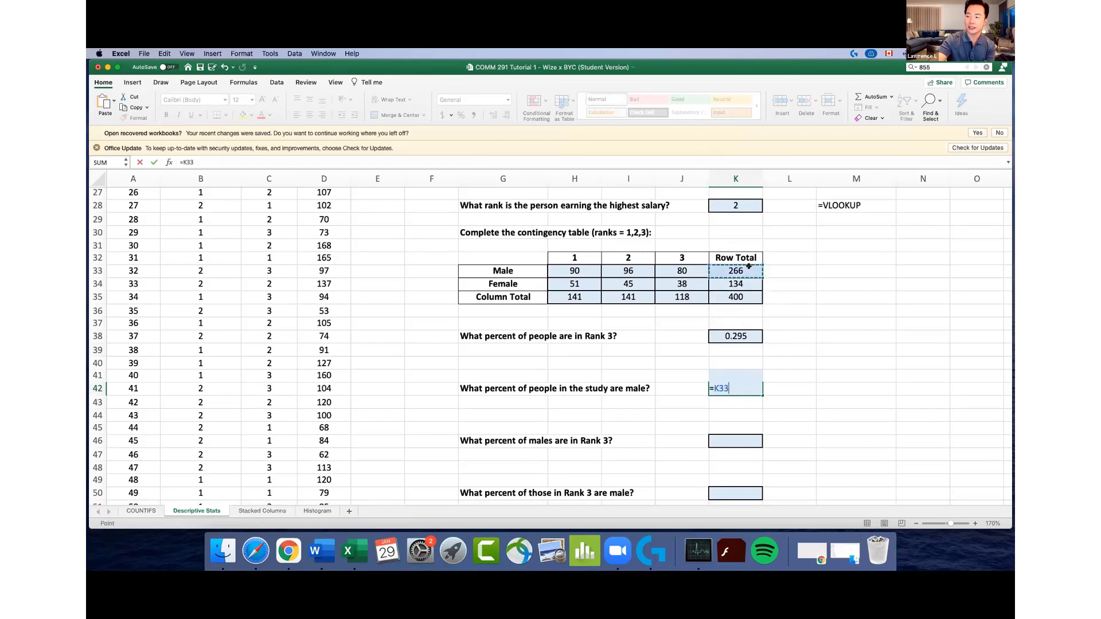
pyautogui.write('/')
pyautogui.click(749, 291)
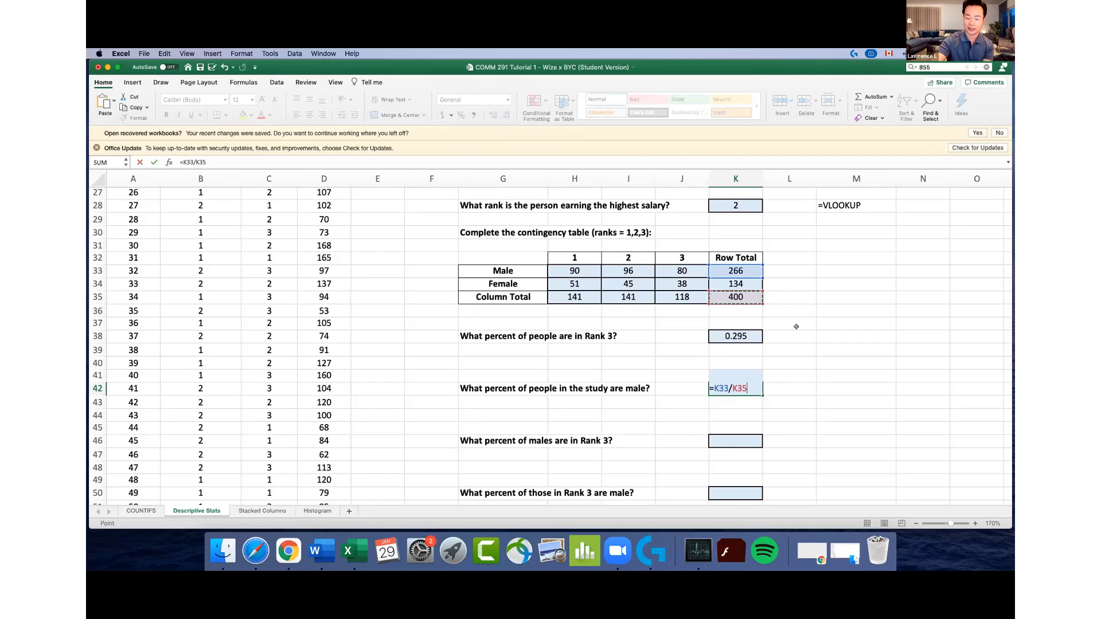
pyautogui.press('Return')
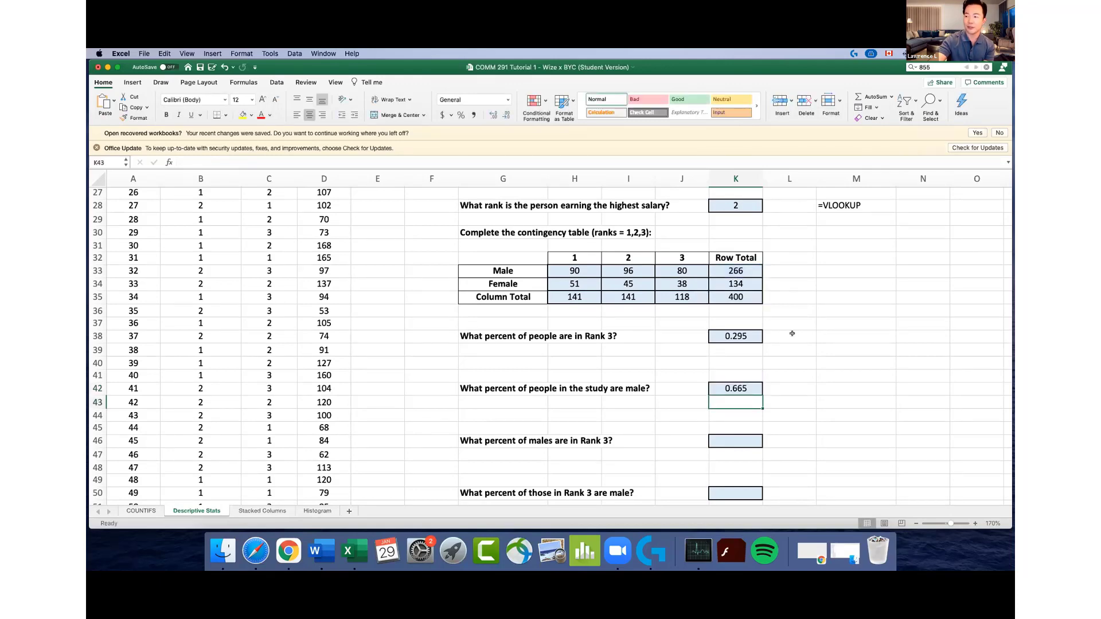
pyautogui.scroll(-2, 791, 333)
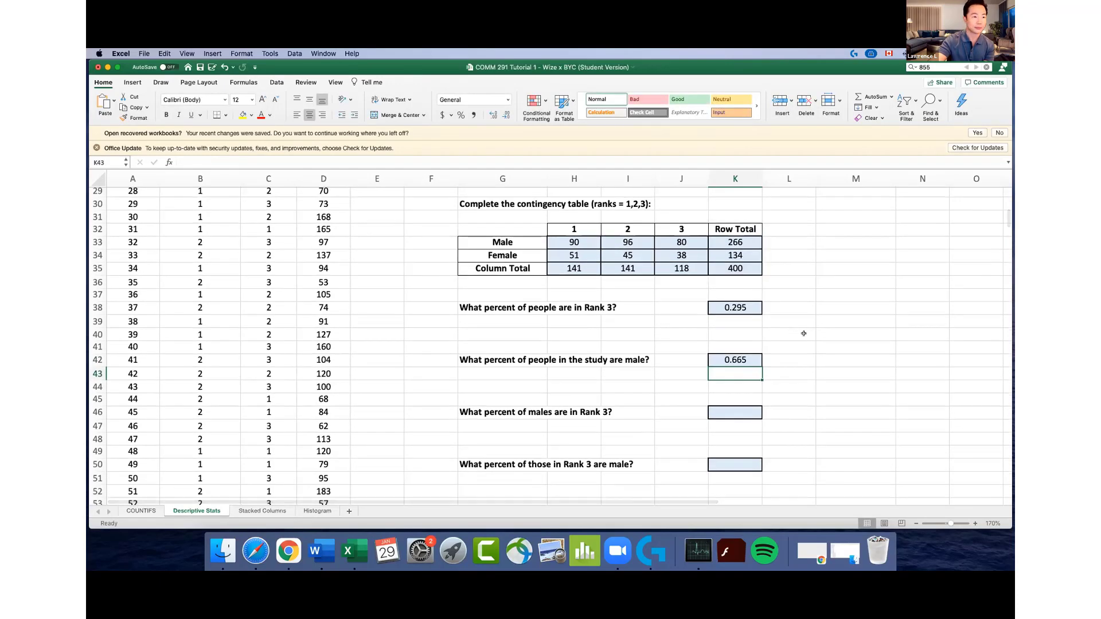
pyautogui.scroll(-1, 802, 331)
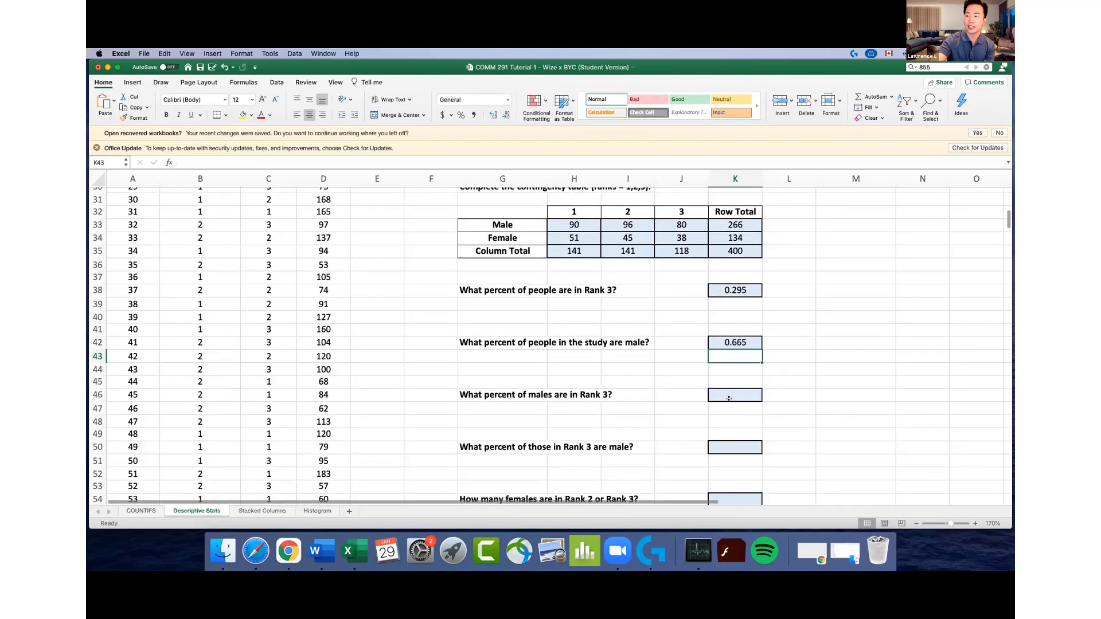
pyautogui.click(729, 391)
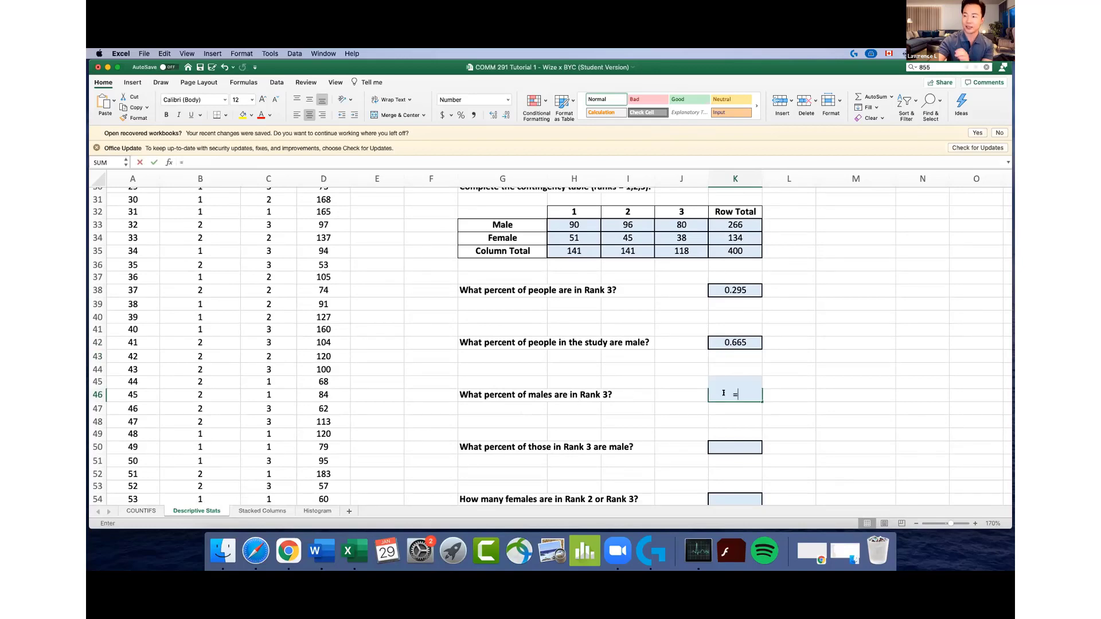
pyautogui.write('=')
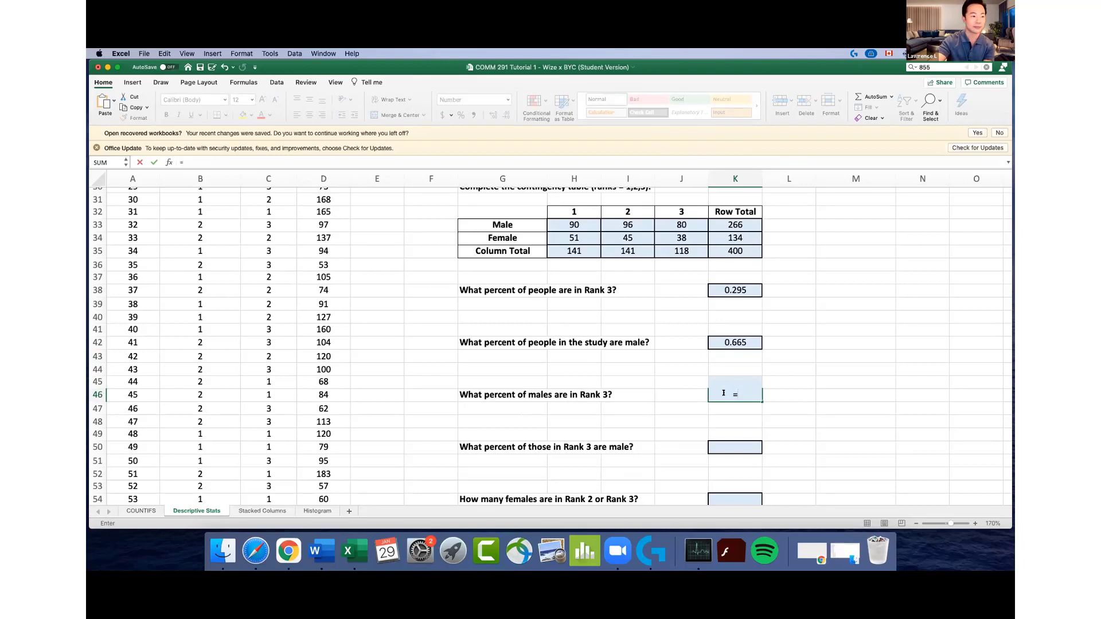
pyautogui.press('Escape')
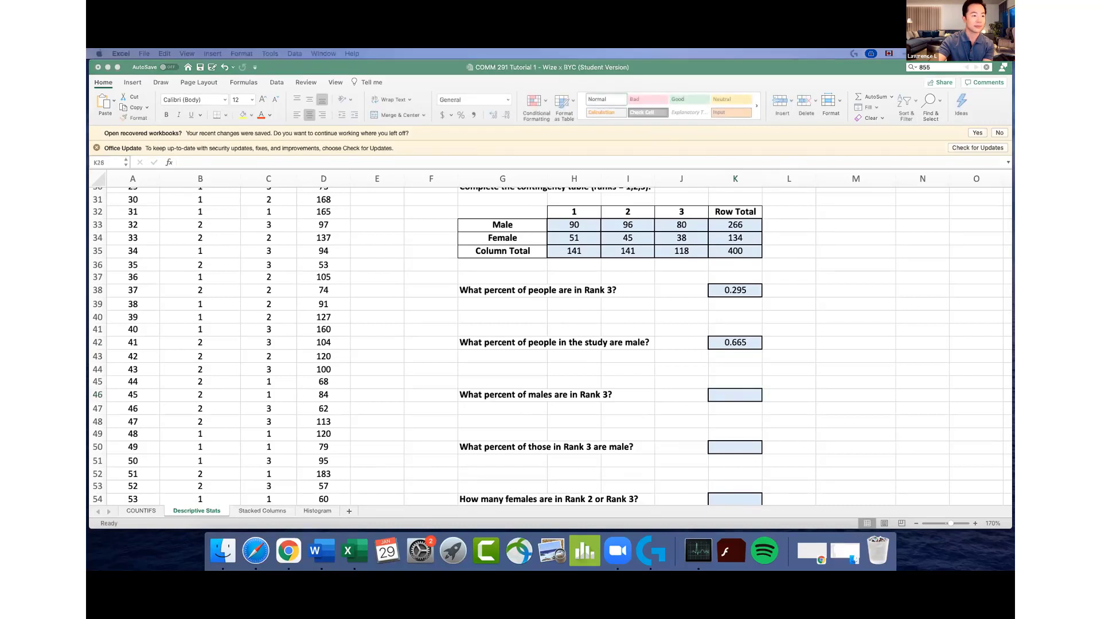
# Calculate the percent of males who are in Rank 3 in cell K46 with the formula =J33/K33
pyautogui.doubleClick(735, 395)
pyautogui.click(727, 389)
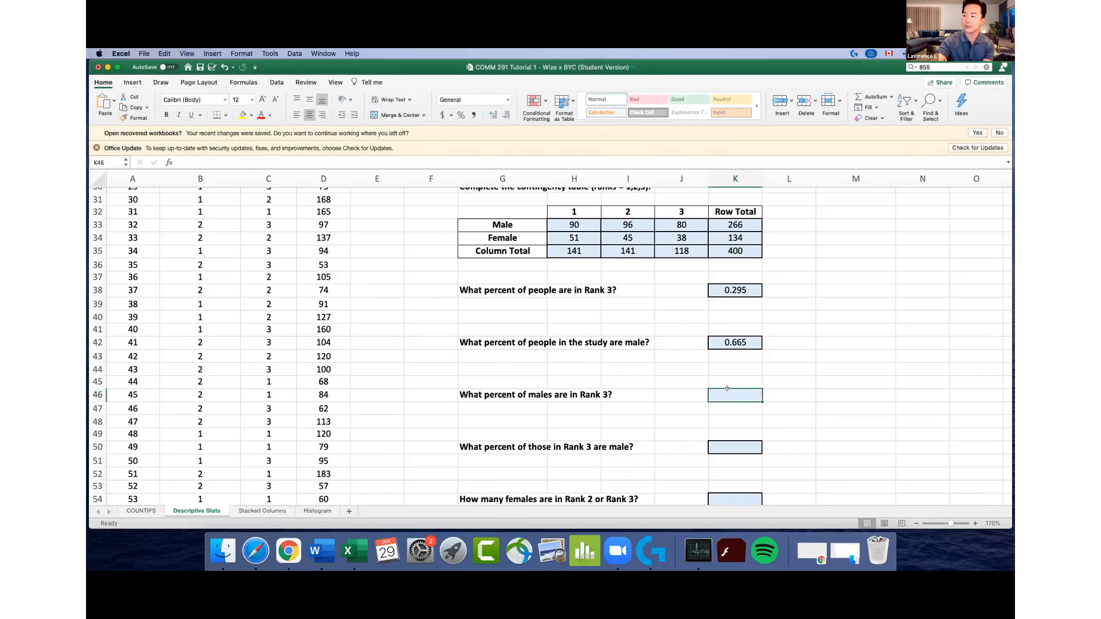
pyautogui.write('=')
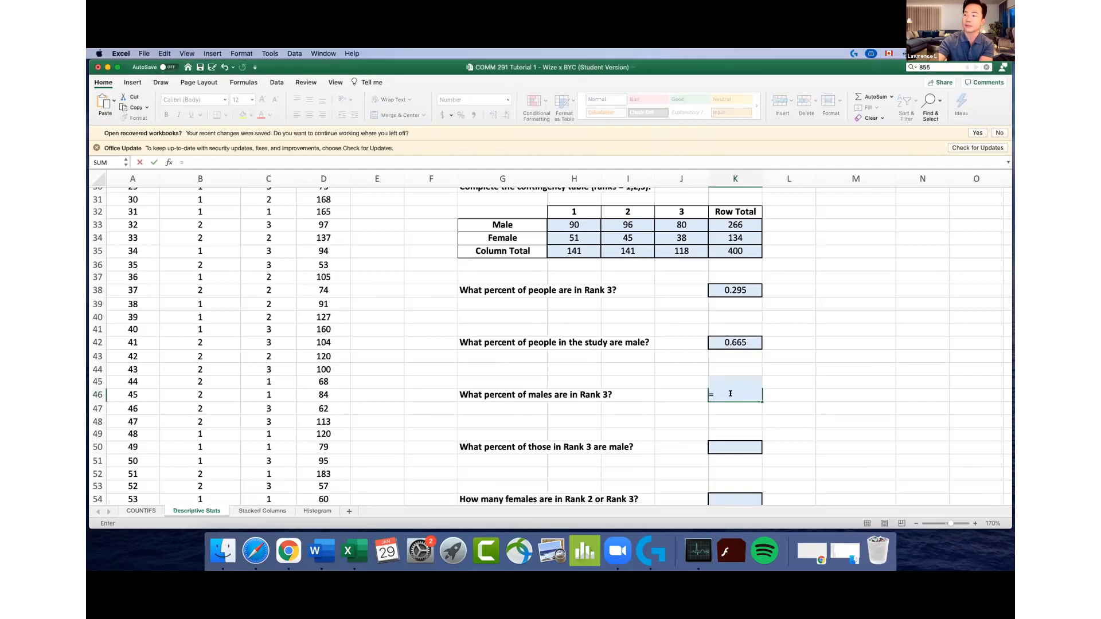
pyautogui.click(688, 227)
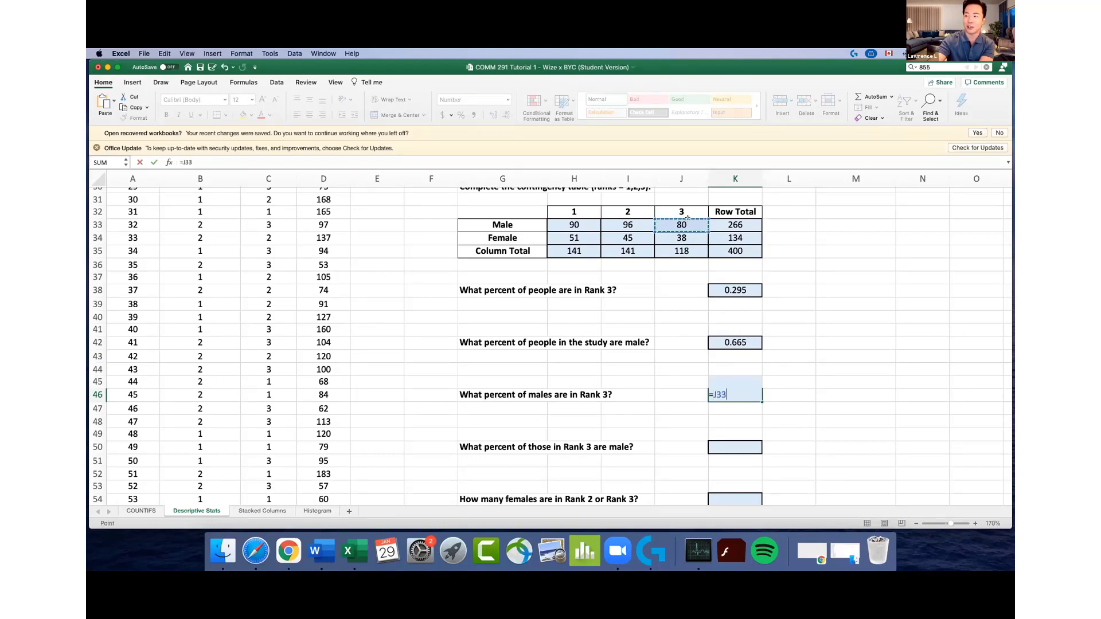
pyautogui.write('/')
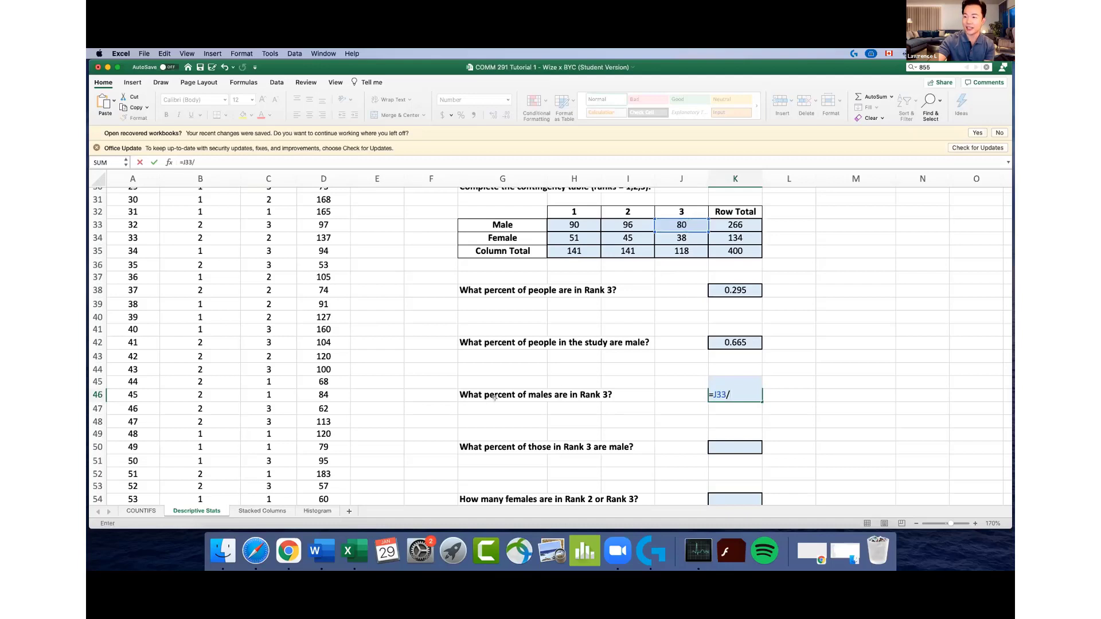
pyautogui.click(726, 224)
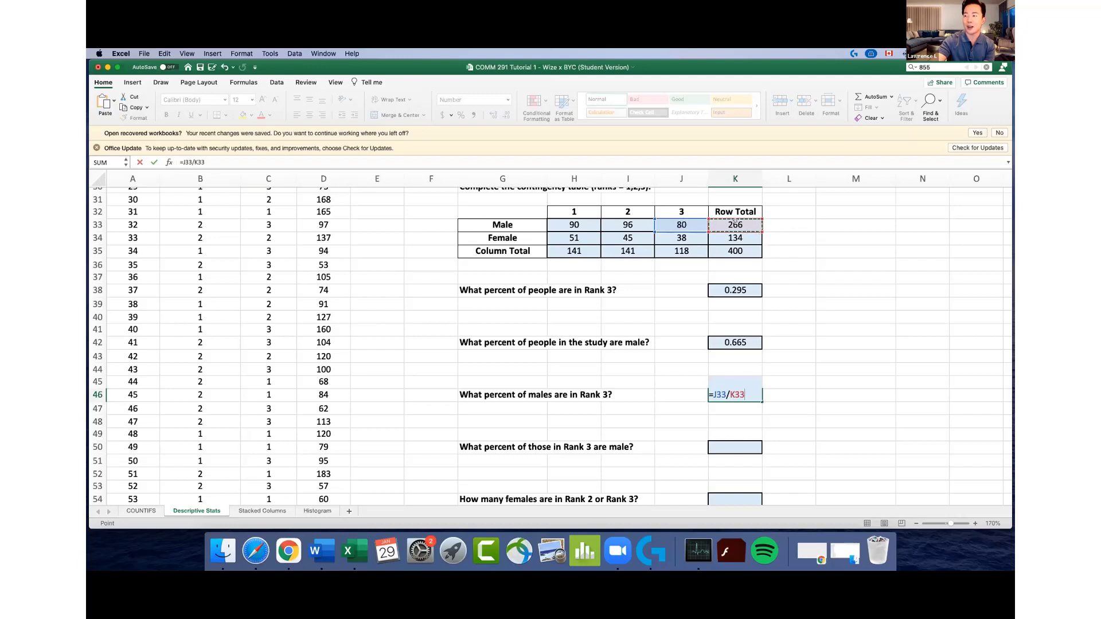
pyautogui.press('Return')
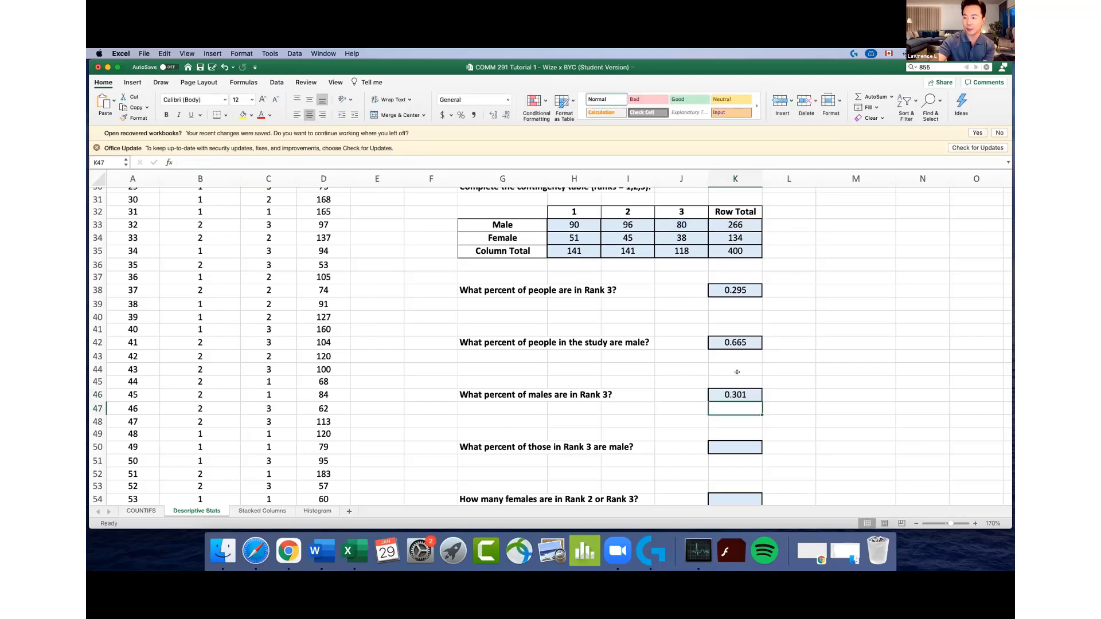
# Calculate the percent of those in Rank 3 who are male in cell K50 with the formula =J33/J35
pyautogui.click(727, 441)
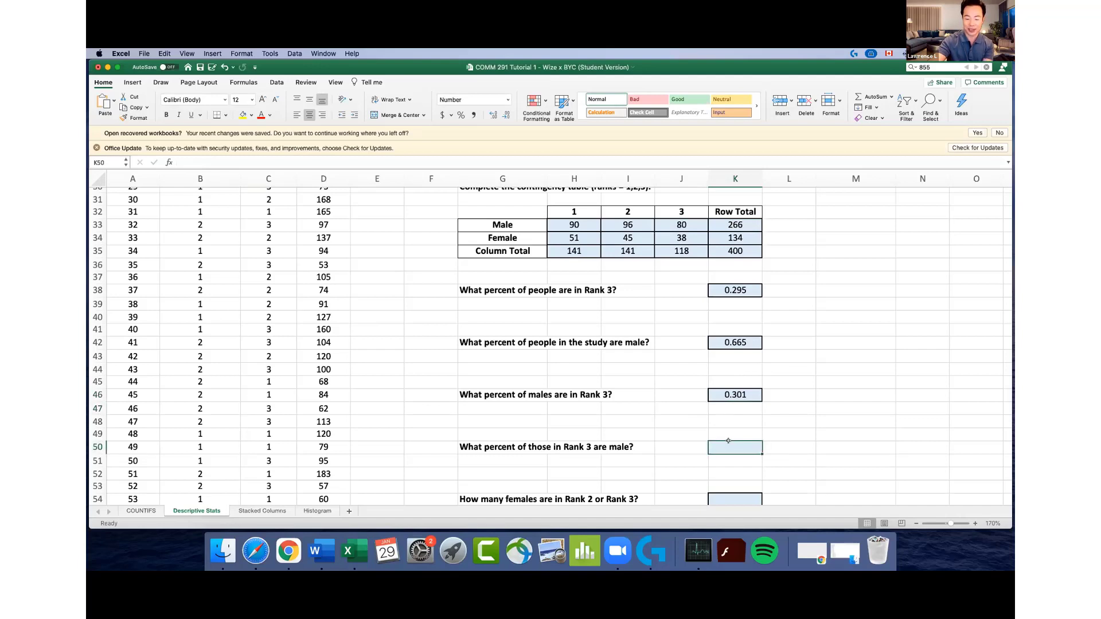
pyautogui.write('=')
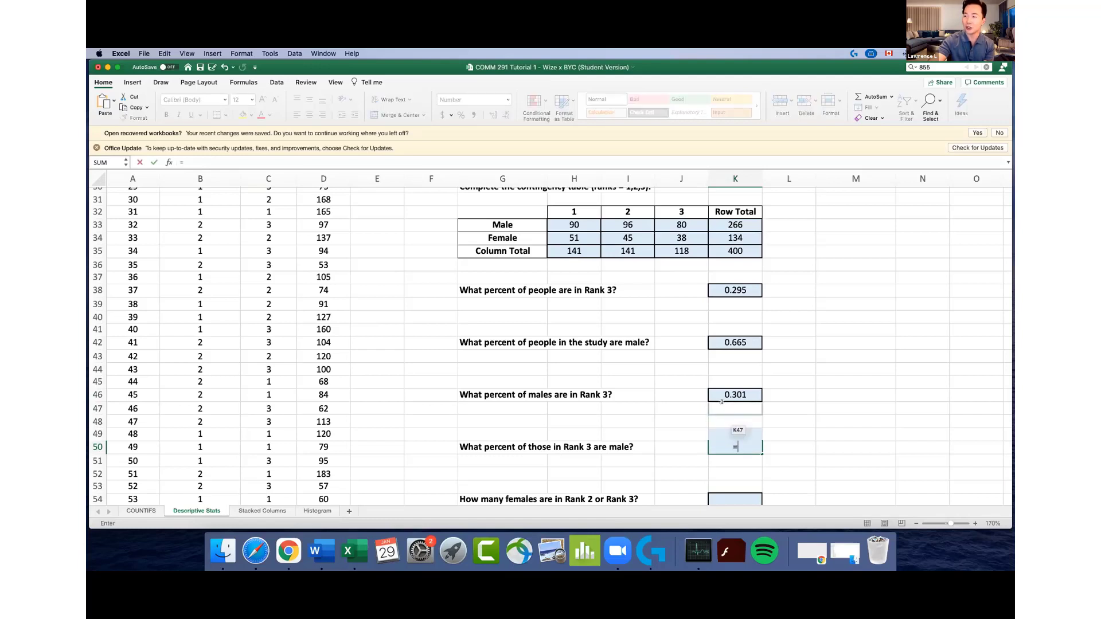
pyautogui.click(683, 225)
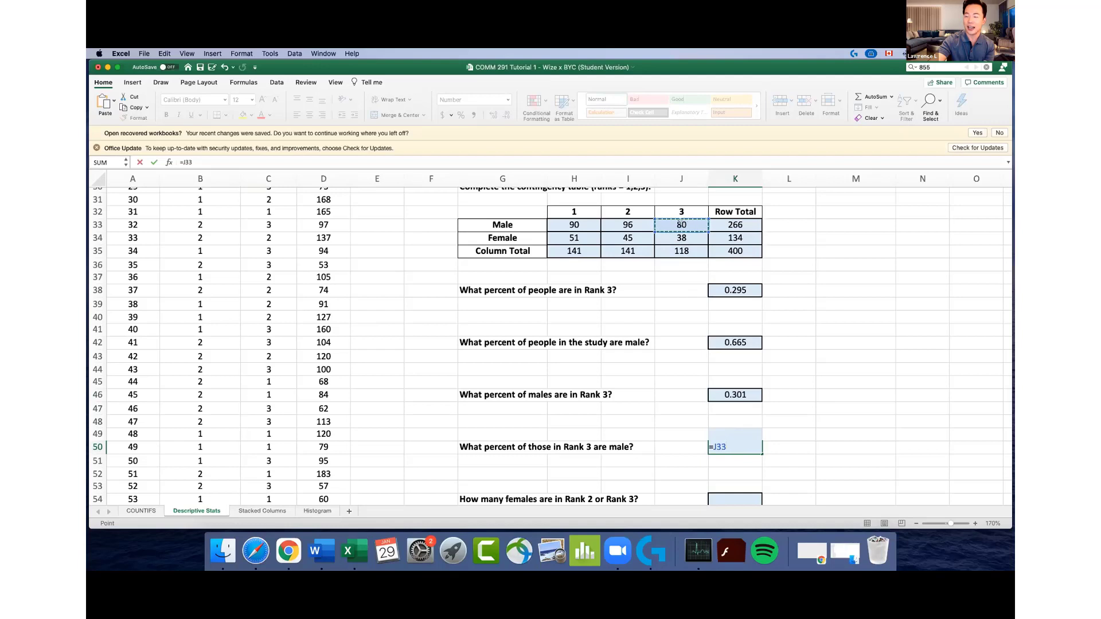
pyautogui.write('/')
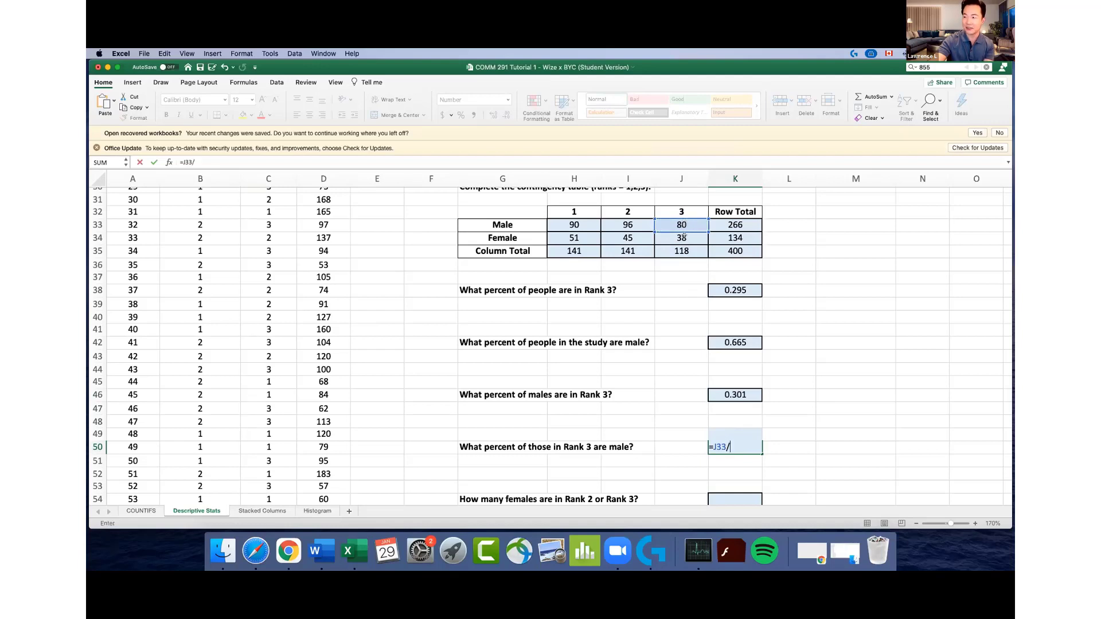
pyautogui.click(683, 248)
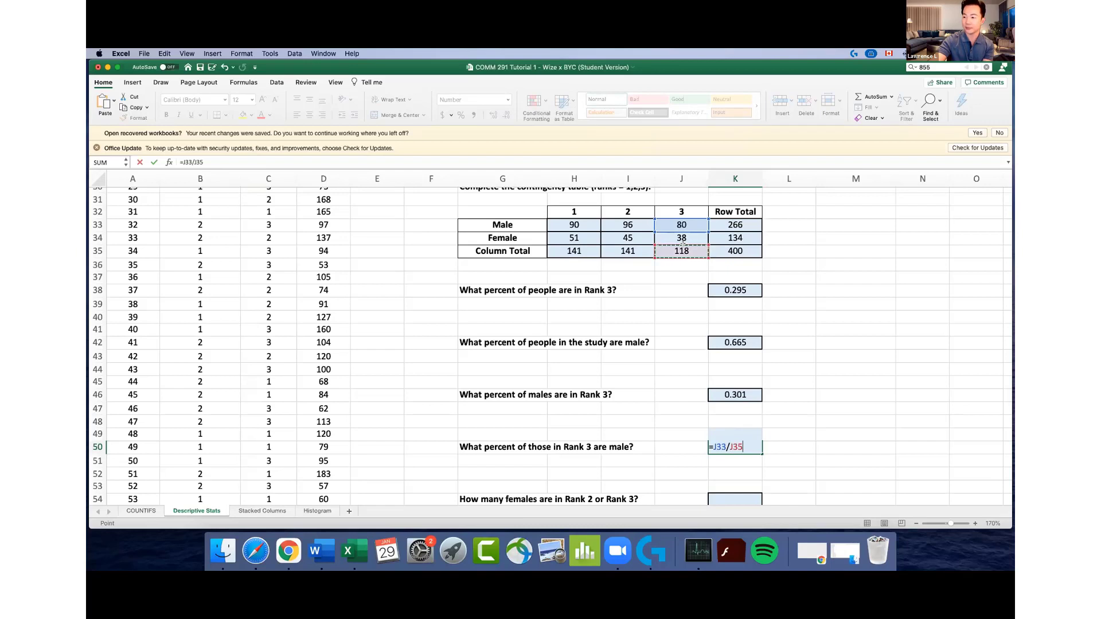
pyautogui.press('Return')
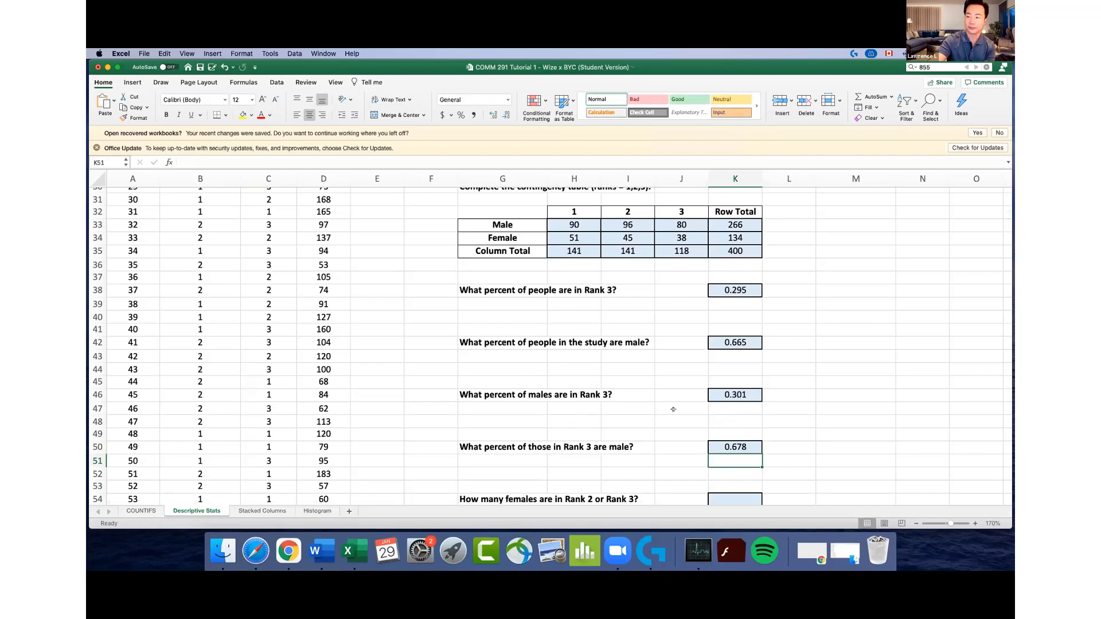
# Calculate the number of females in Rank 2 or Rank 3 in cell K54 with the formula =I34+J34
pyautogui.scroll(-3, 673, 410)
pyautogui.scroll(1, 661, 418)
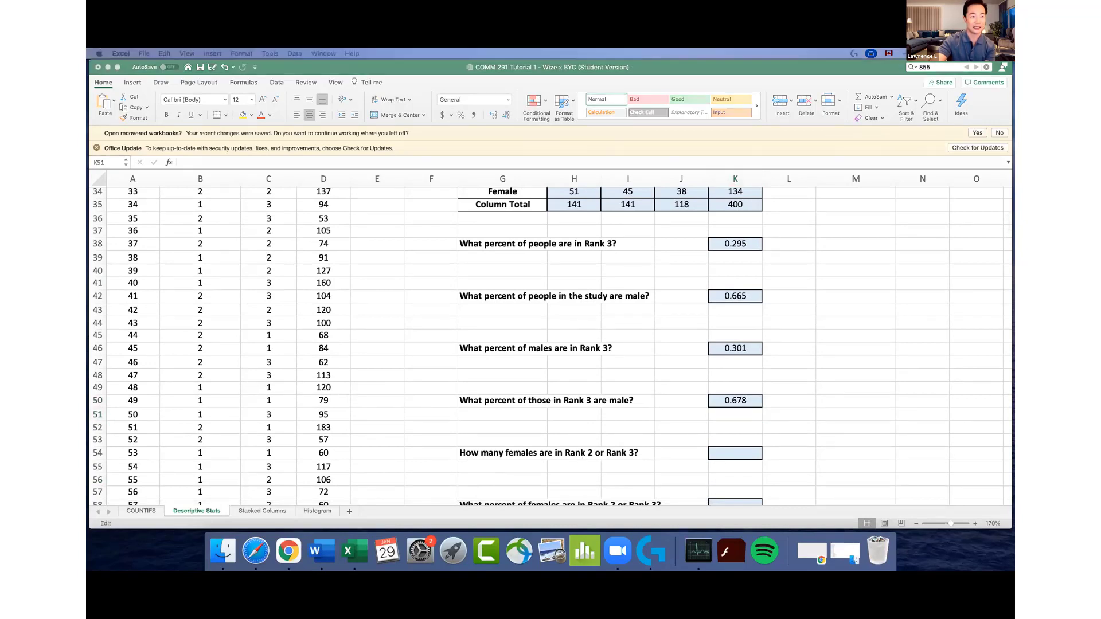
pyautogui.click(723, 455)
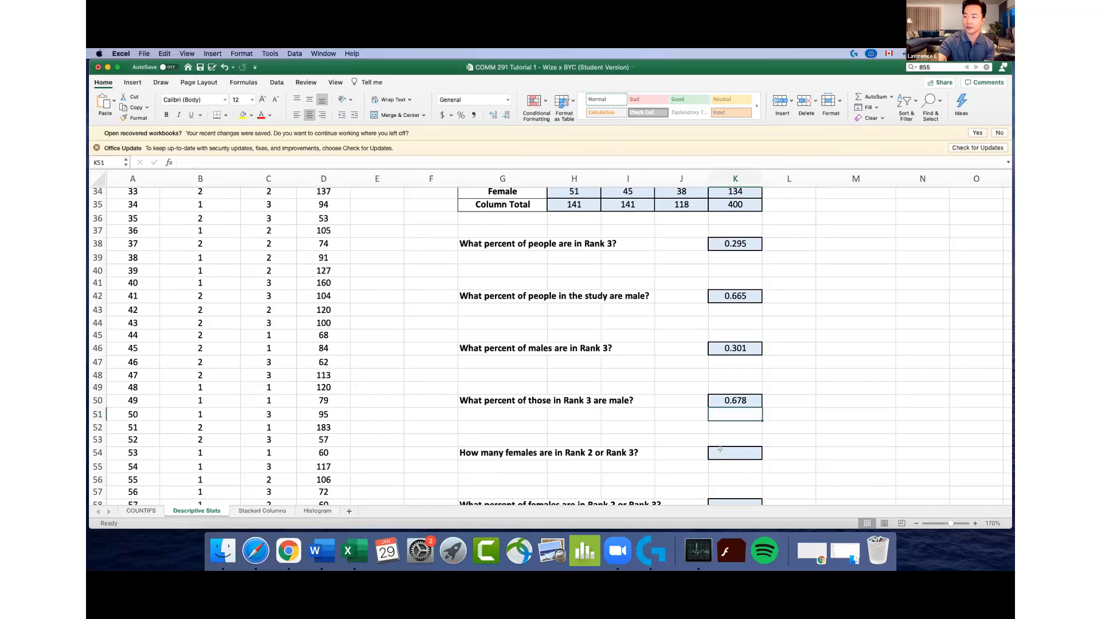
pyautogui.write('=')
pyautogui.scroll(3, 634, 189)
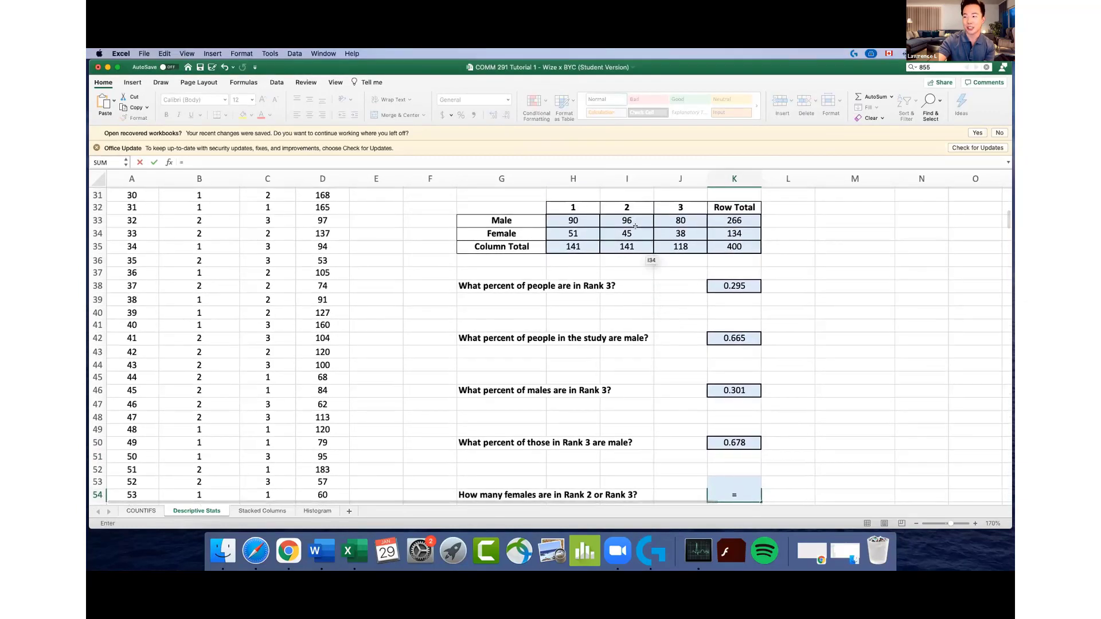
pyautogui.click(632, 231)
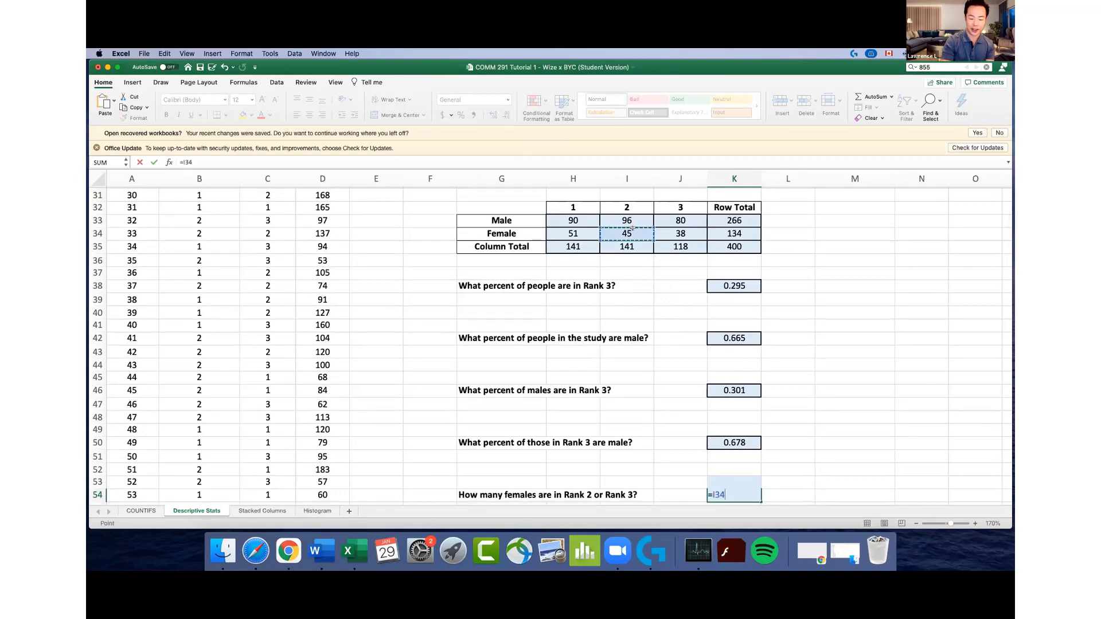
pyautogui.write('+')
pyautogui.click(680, 229)
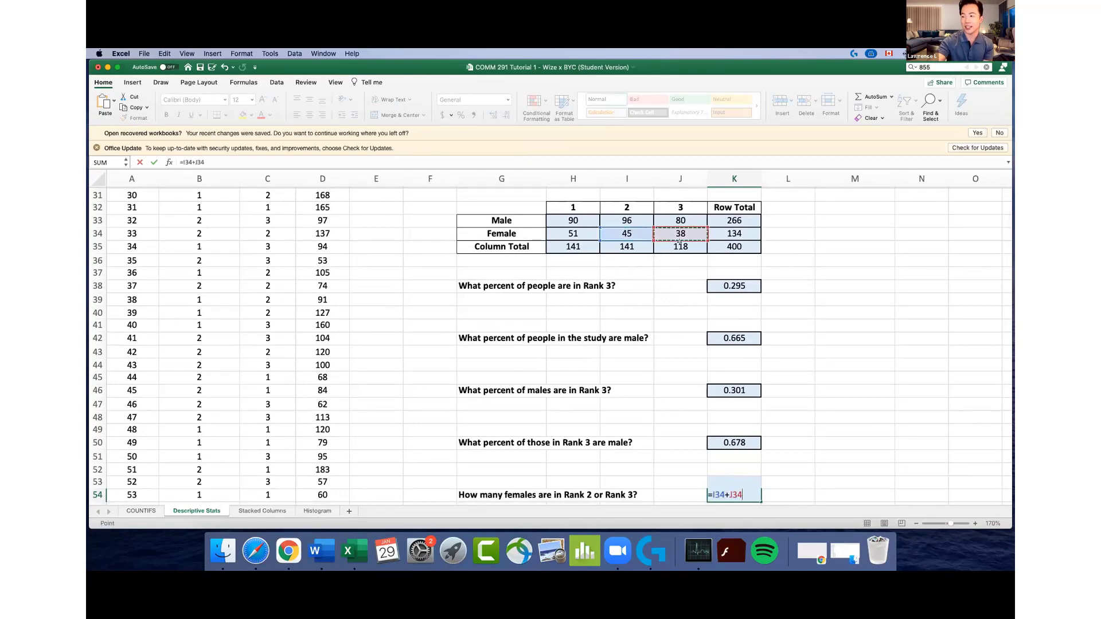
pyautogui.scroll(-1, 843, 360)
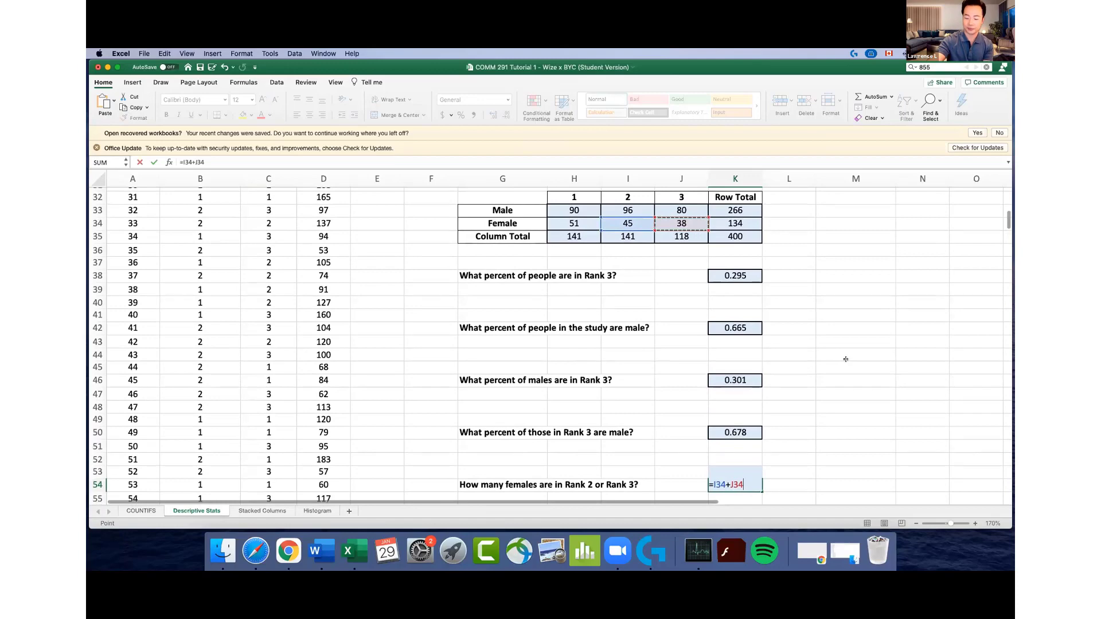
# Complete the formula =I34+J34 in K54 to count the females in Rank 2 or Rank 3
pyautogui.press('Return')
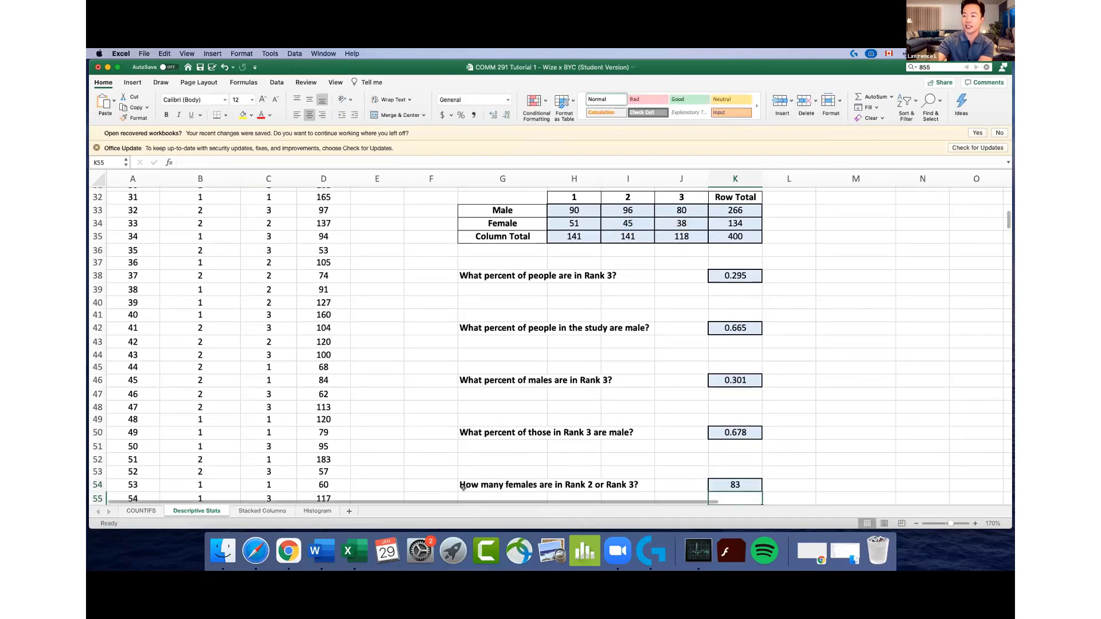
pyautogui.click(506, 483)
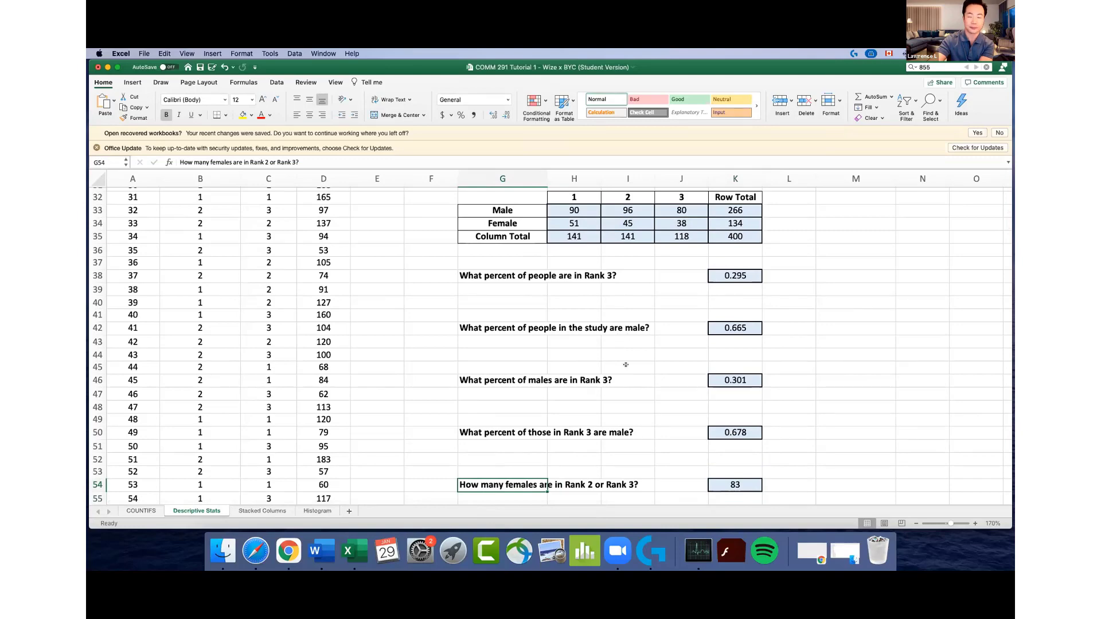
# Calculate the percent of females in Rank 2 or Rank 3 in K58 with the formula =K54/K34
pyautogui.scroll(-3, 625, 365)
pyautogui.scroll(-5, 626, 365)
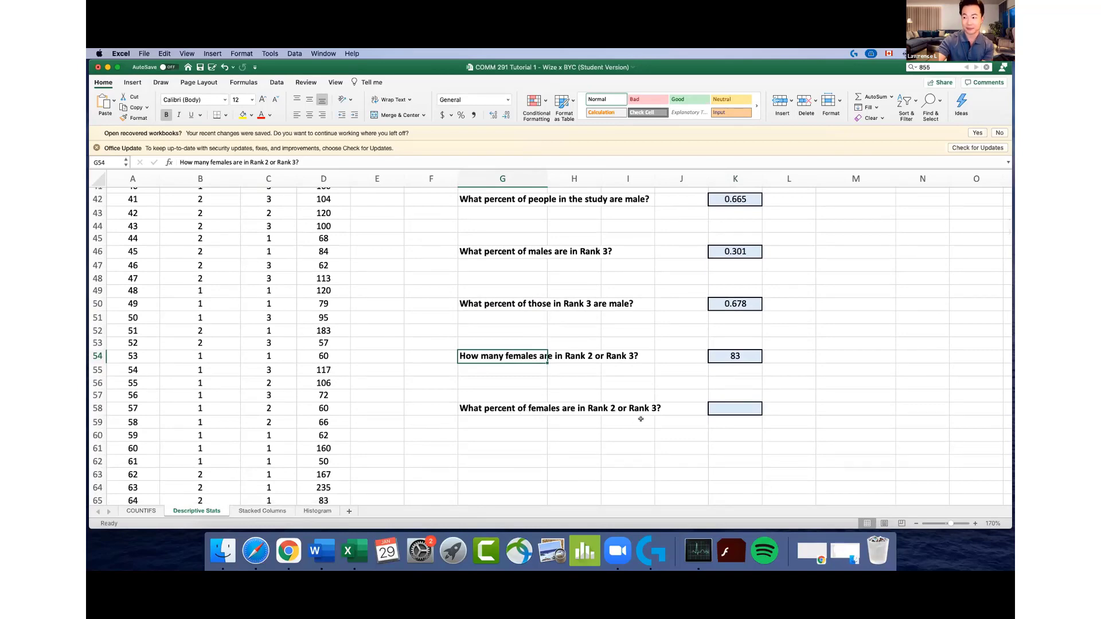
pyautogui.scroll(1, 640, 419)
pyautogui.scroll(4, 641, 419)
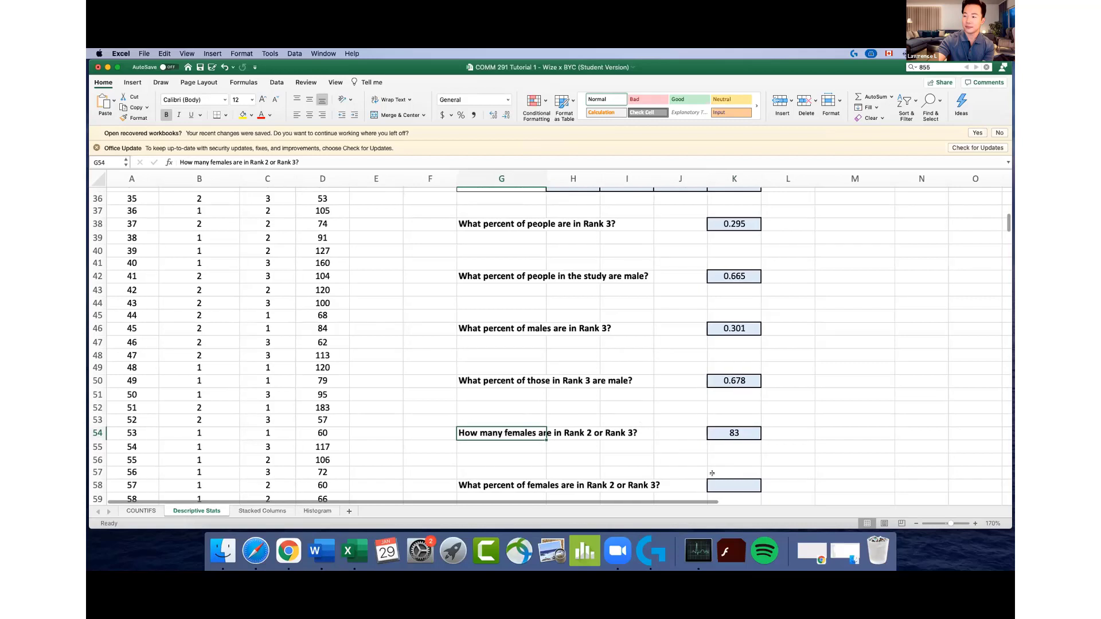
pyautogui.click(727, 483)
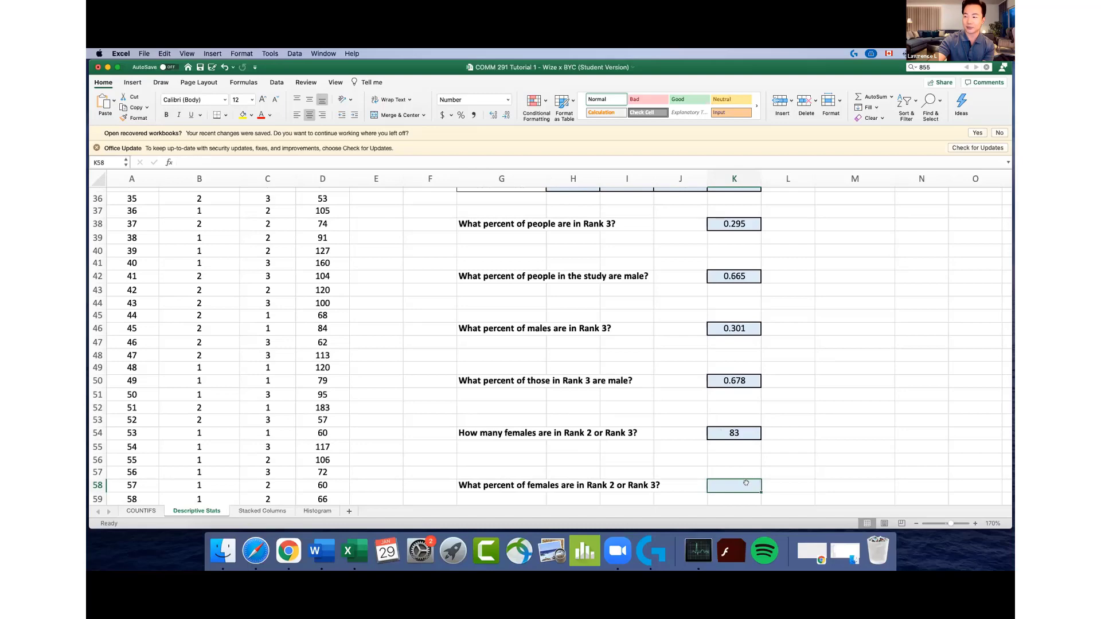
pyautogui.click(915, 523)
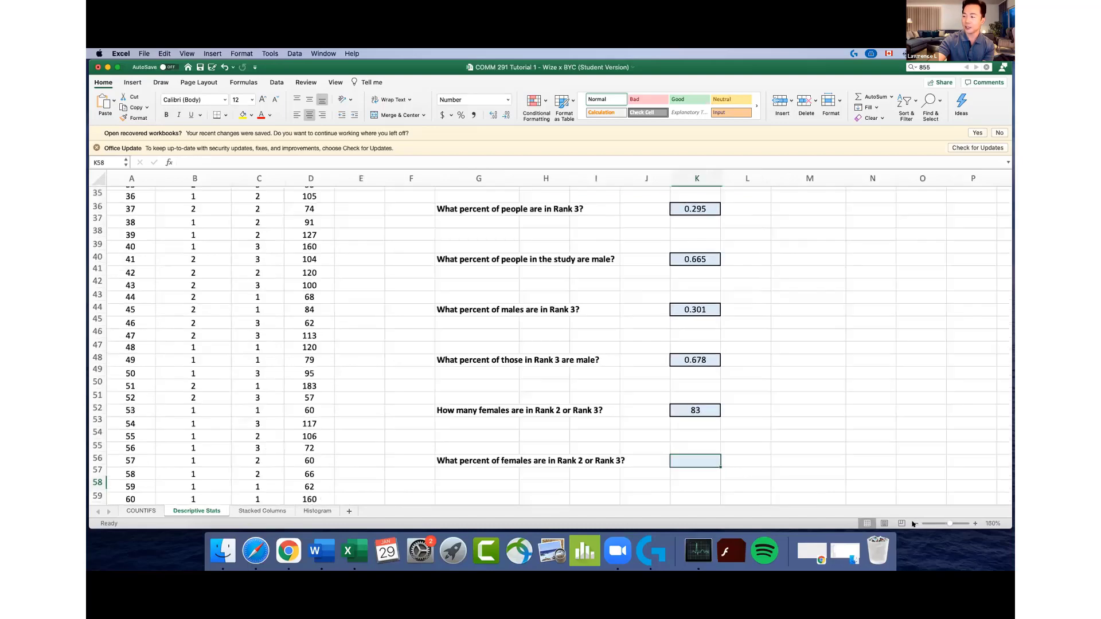
pyautogui.click(914, 524)
pyautogui.scroll(5, 771, 418)
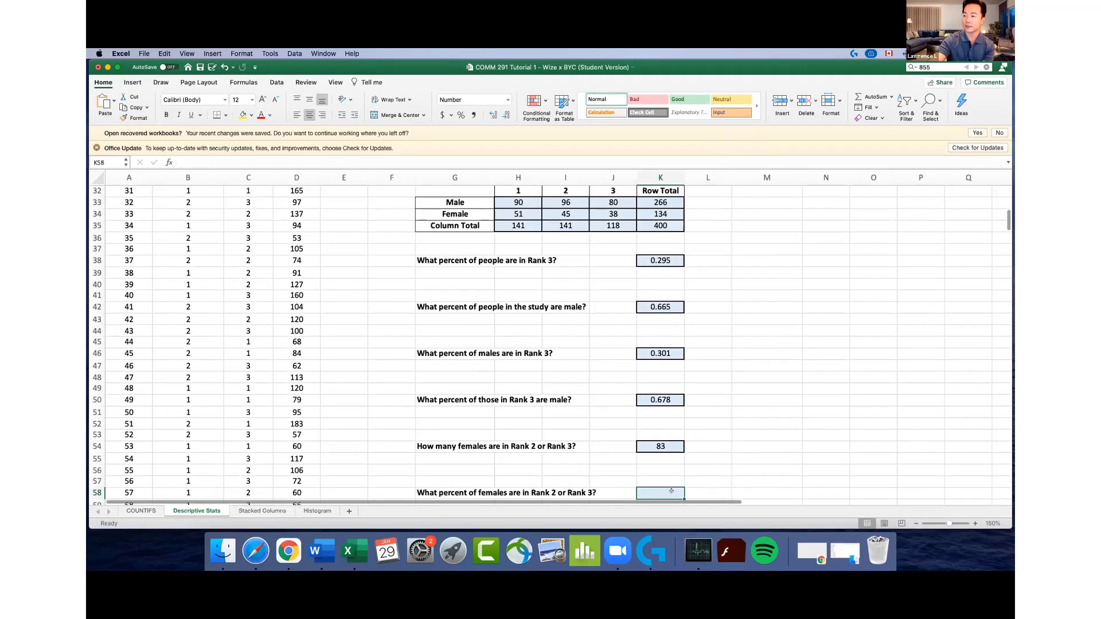
pyautogui.write('=')
pyautogui.click(663, 444)
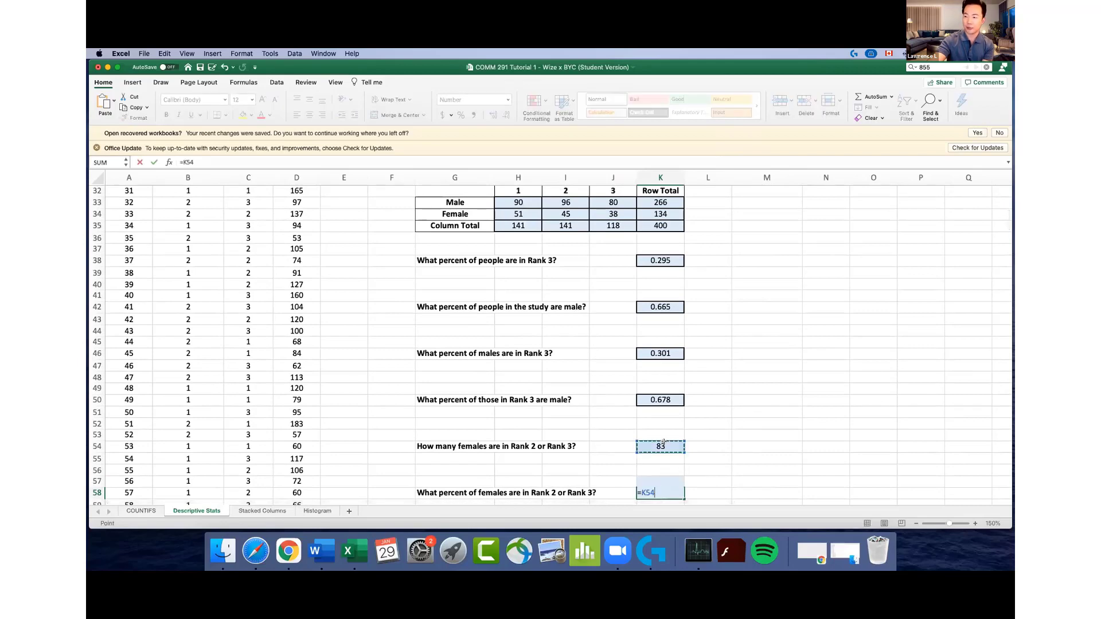
pyautogui.write('/')
pyautogui.click(646, 210)
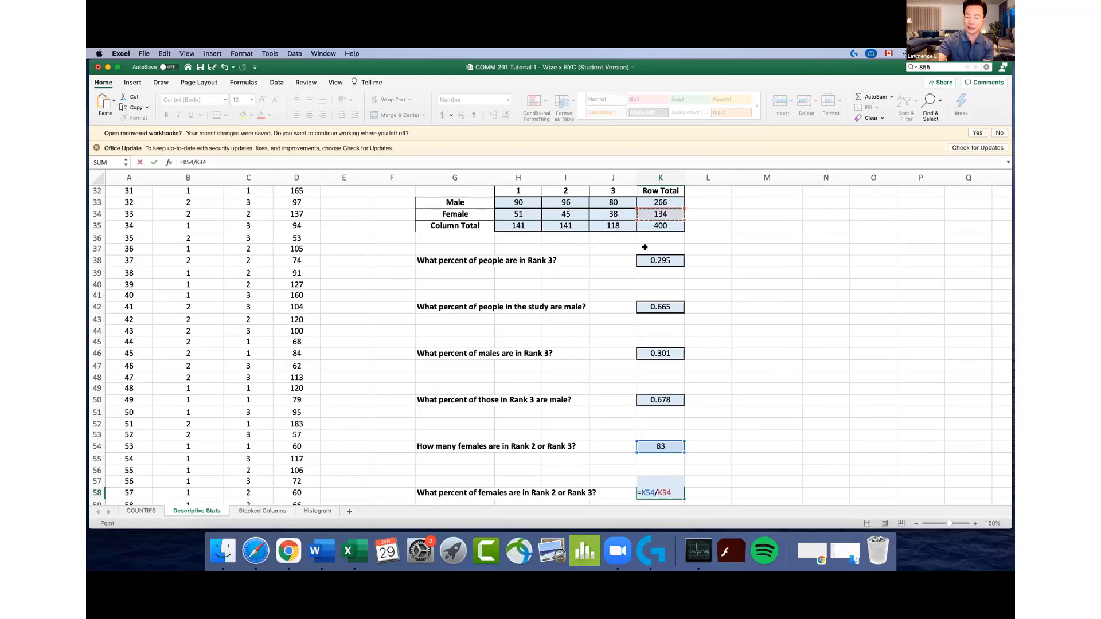
pyautogui.press('Return')
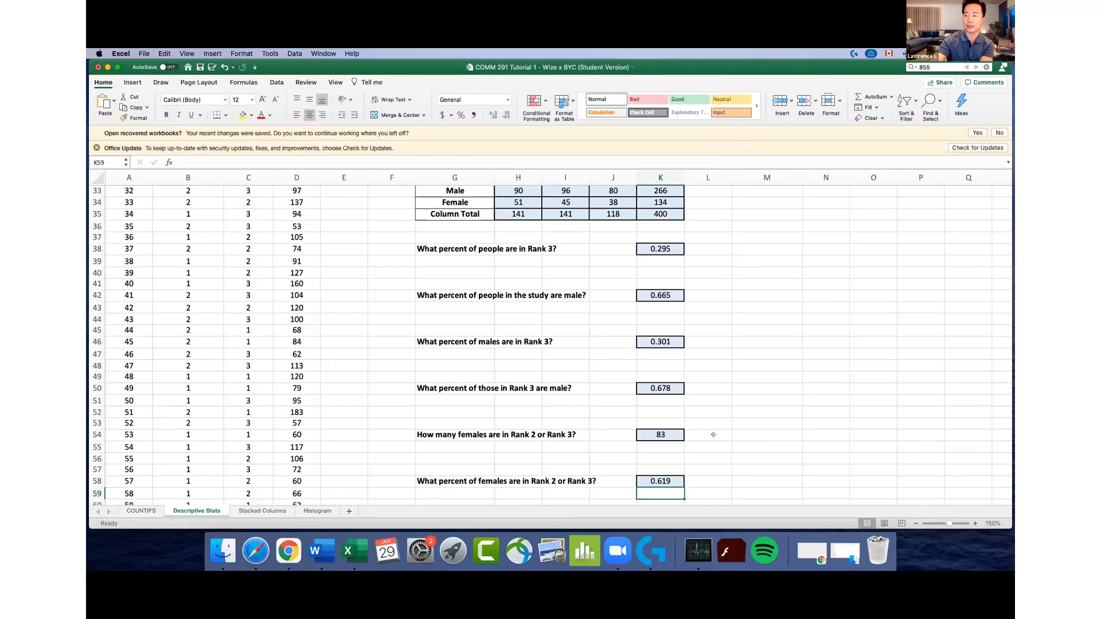
# Enter the alternative formula =(I34+J34)/K34 in L58, beside the answer for females in Rank 2 or Rank 3
pyautogui.click(713, 474)
pyautogui.write('=(')
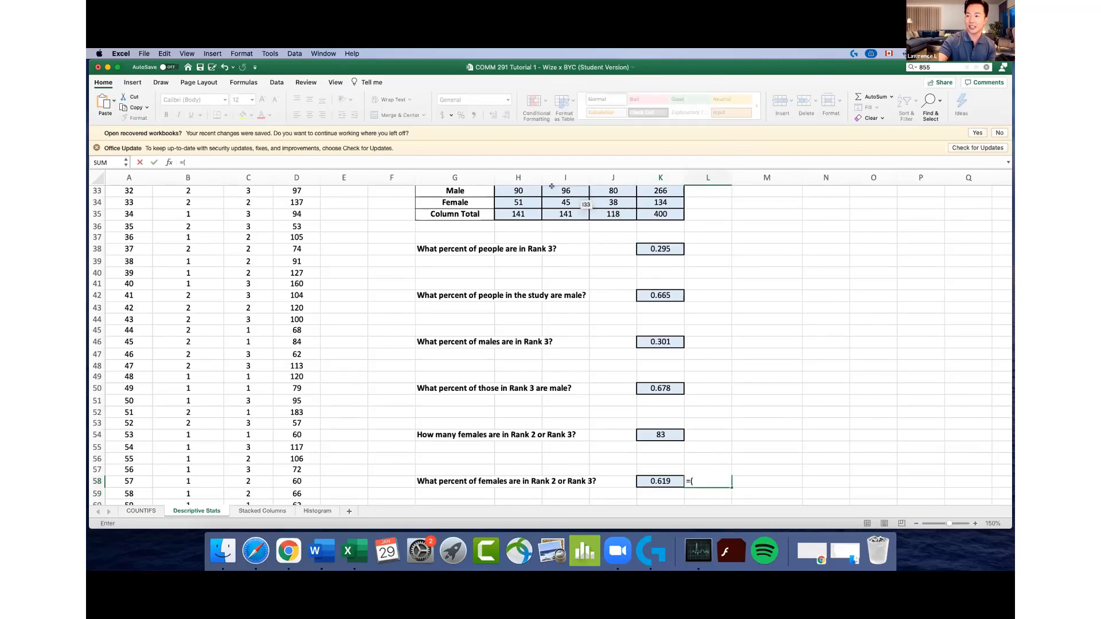
pyautogui.click(575, 198)
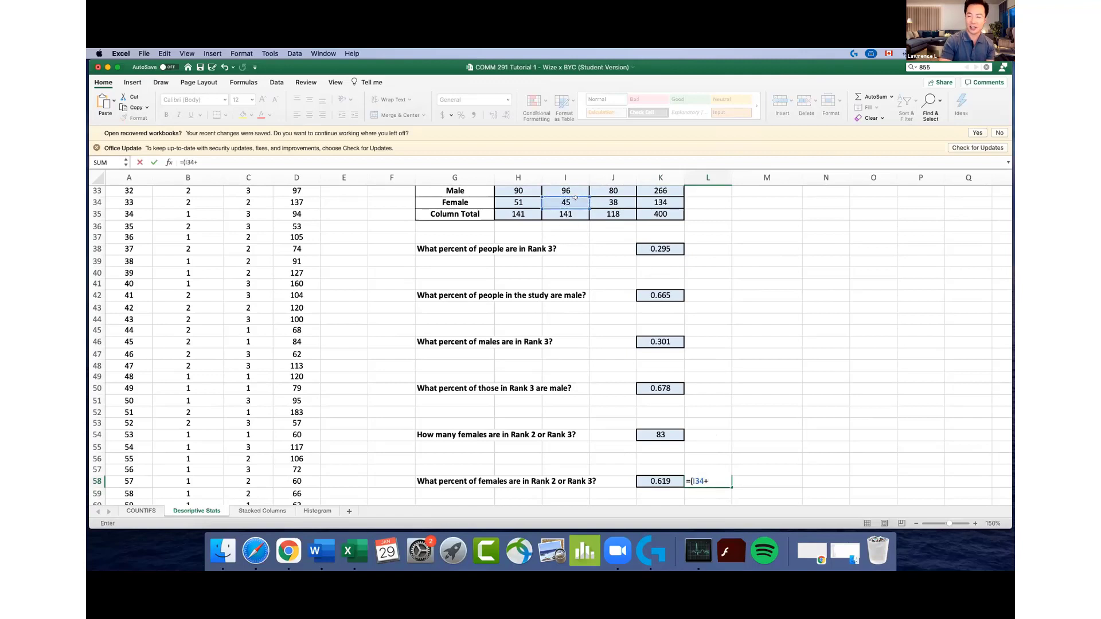
pyautogui.write('+')
pyautogui.click(596, 198)
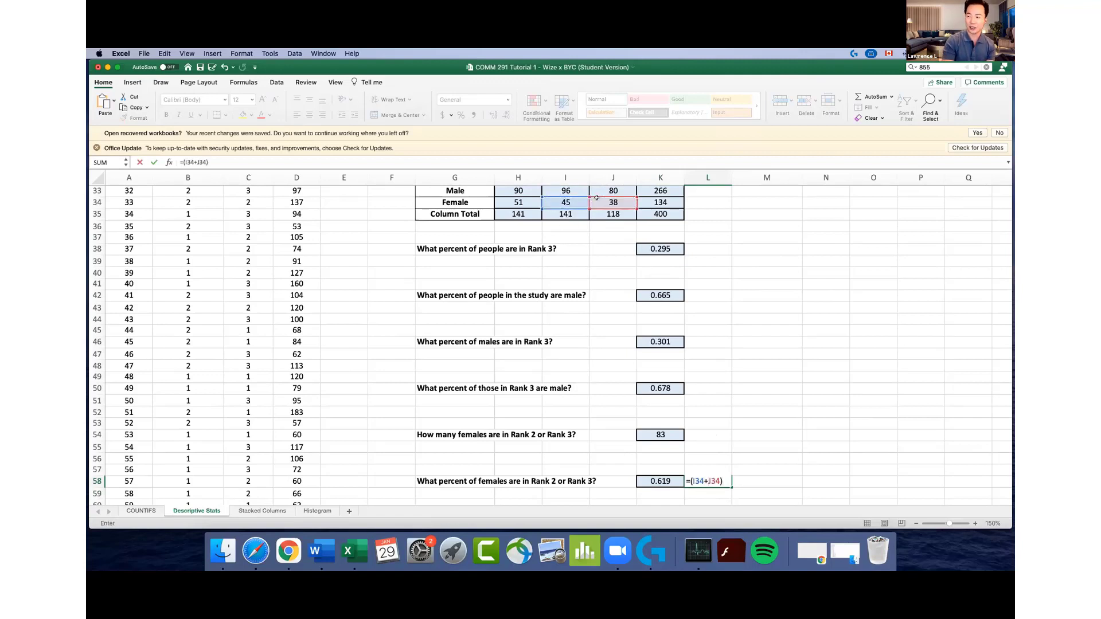
pyautogui.write(')/')
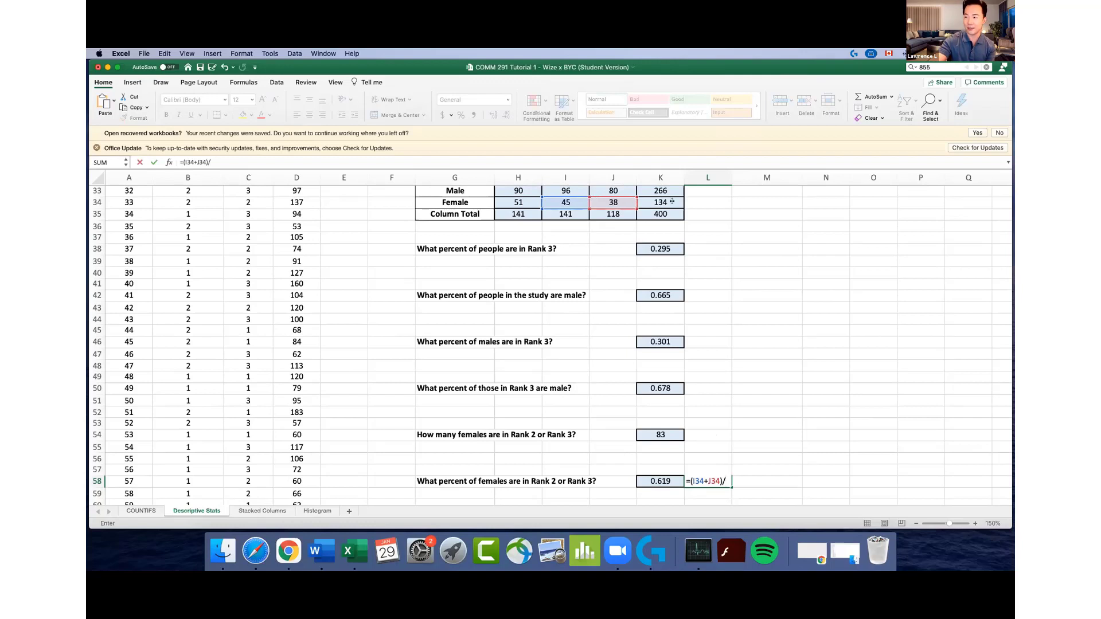
pyautogui.click(653, 202)
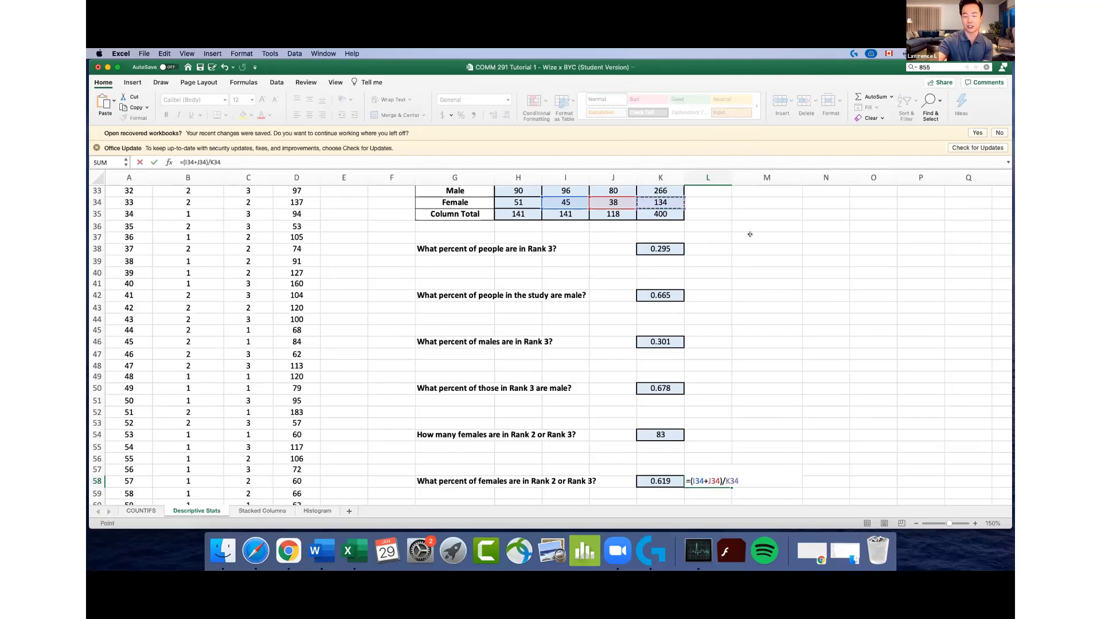
pyautogui.press('Return')
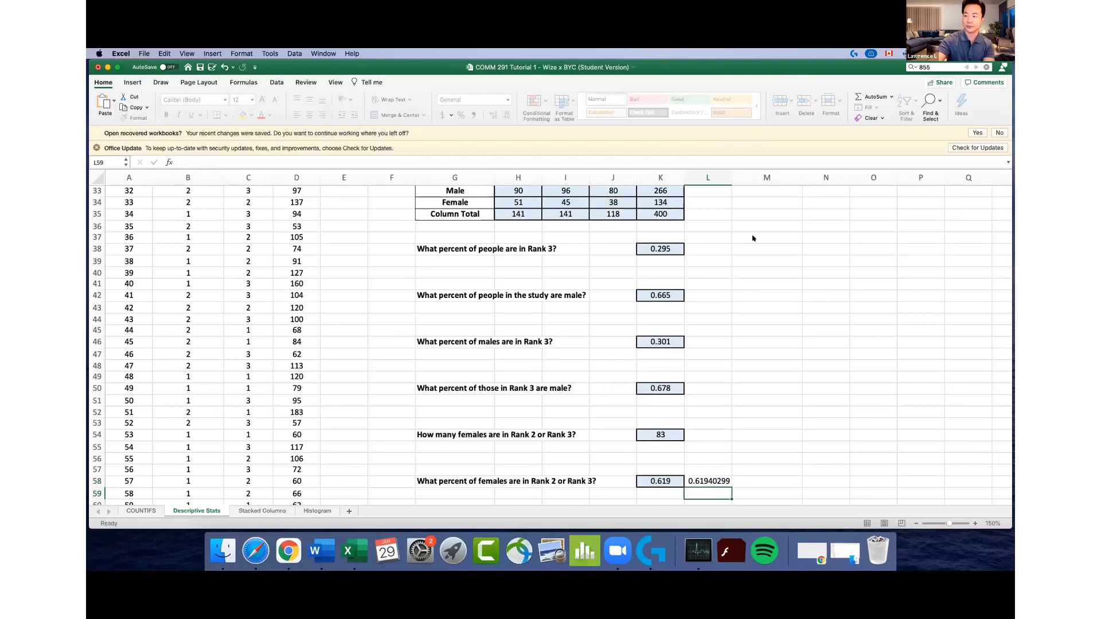
pyautogui.click(762, 474)
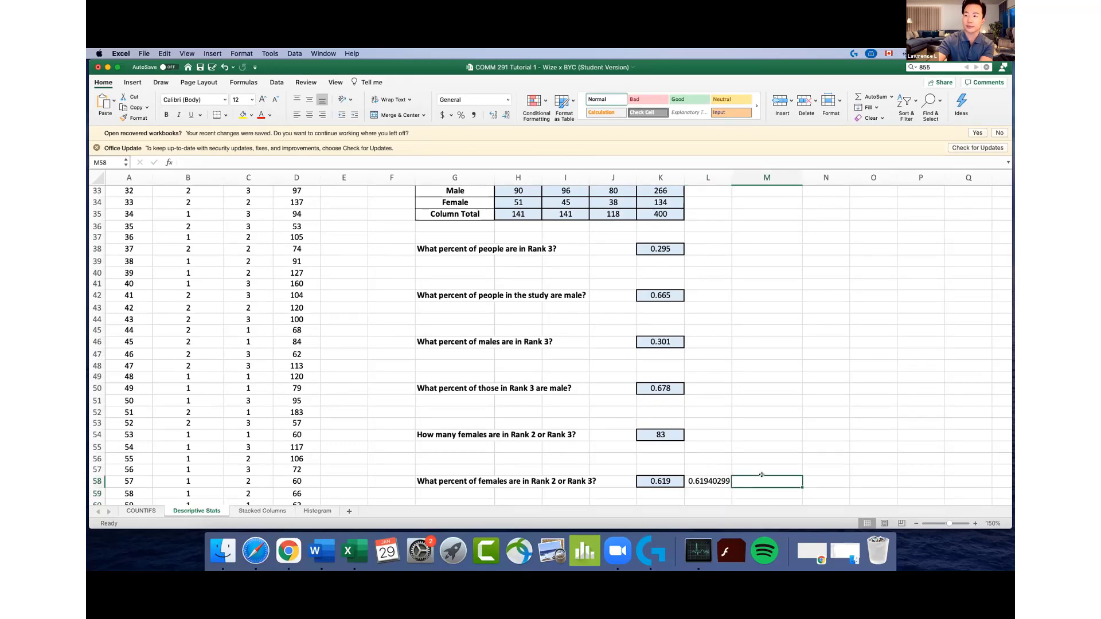
pyautogui.click(417, 244)
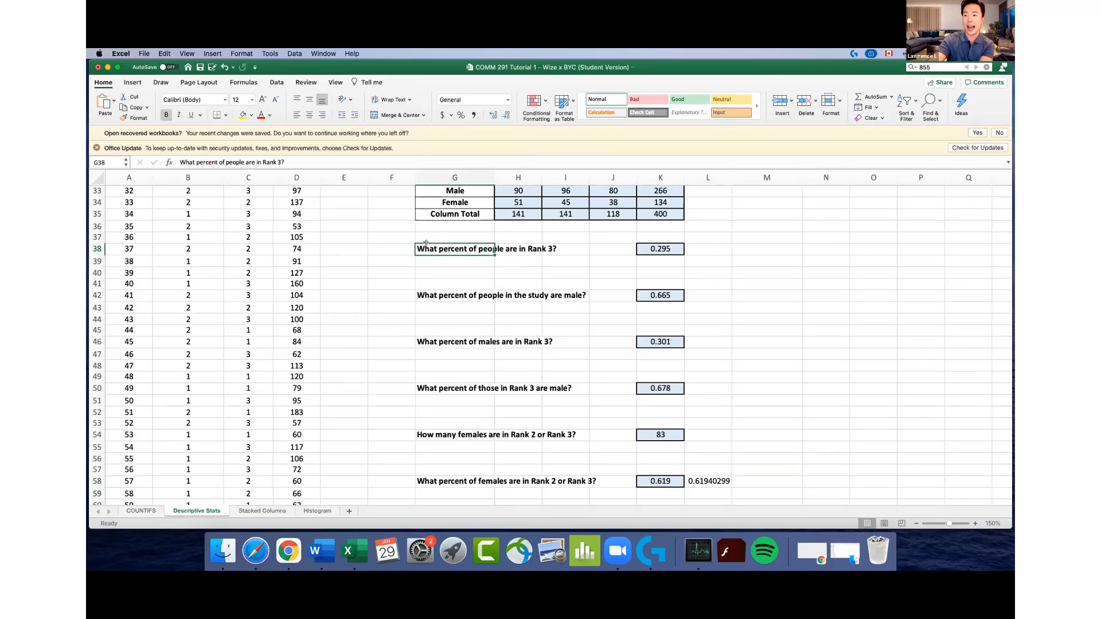
pyautogui.moveTo(425, 243); pyautogui.dragTo(722, 436)
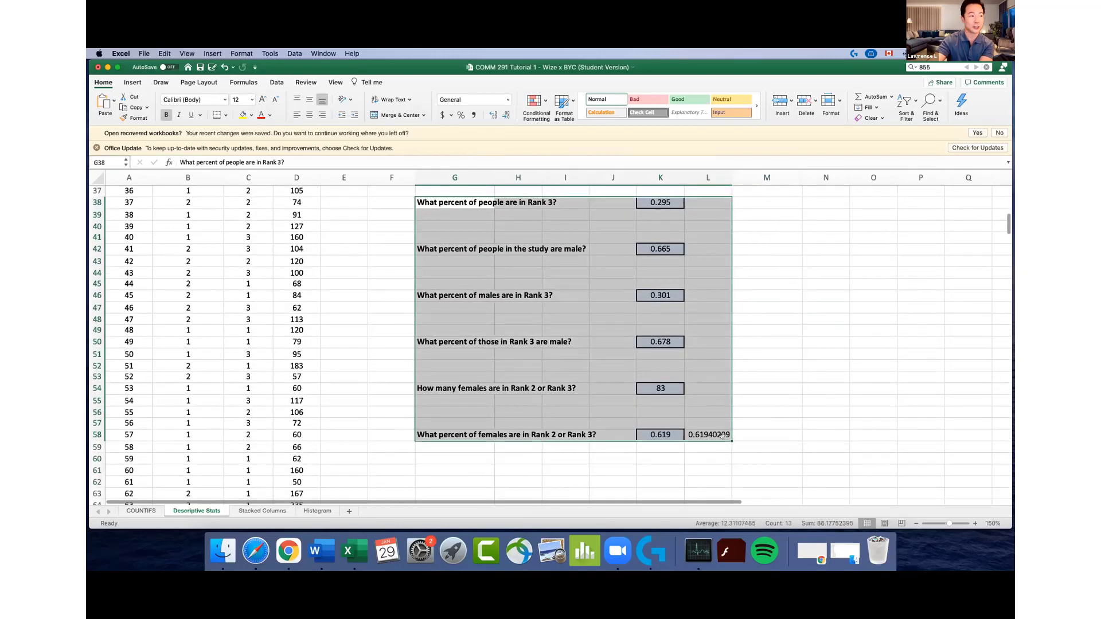
pyautogui.scroll(2, 745, 421)
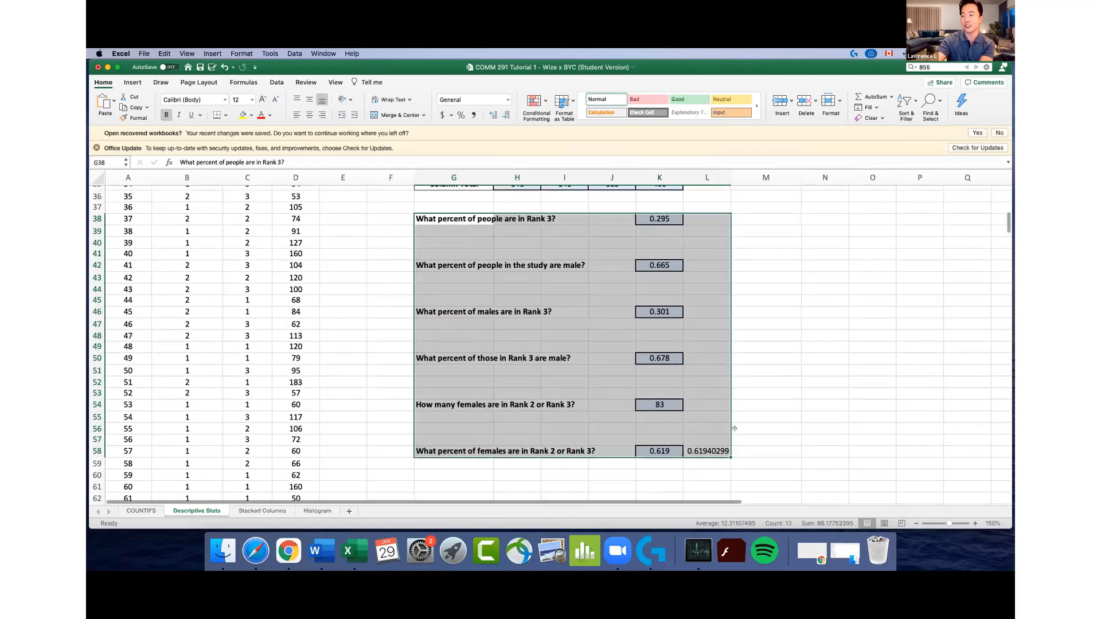
pyautogui.click(697, 306)
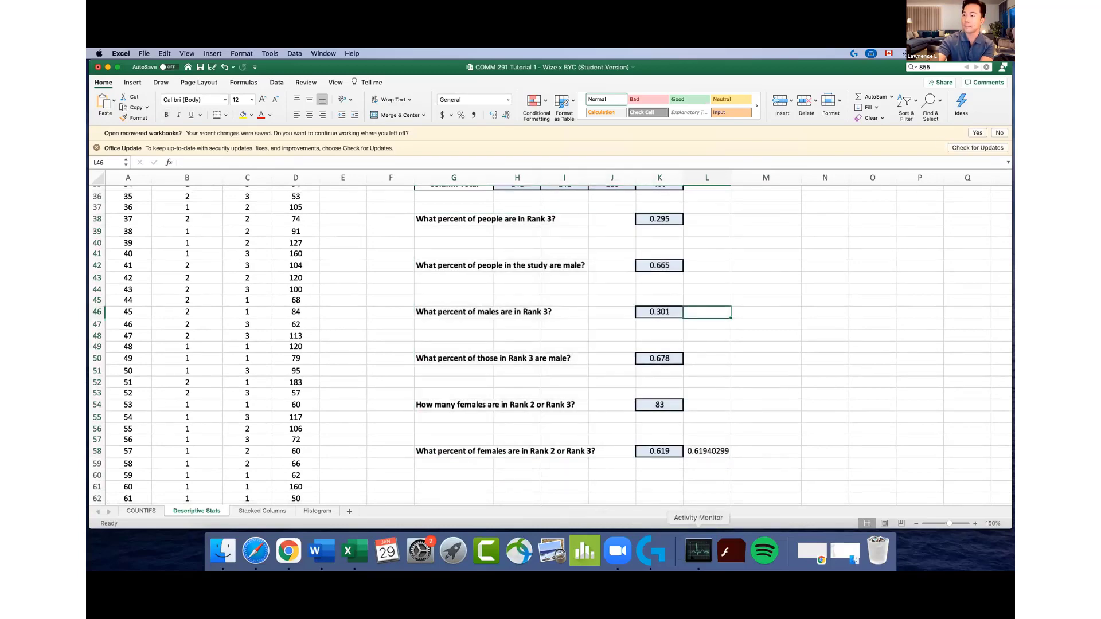
pyautogui.click(703, 402)
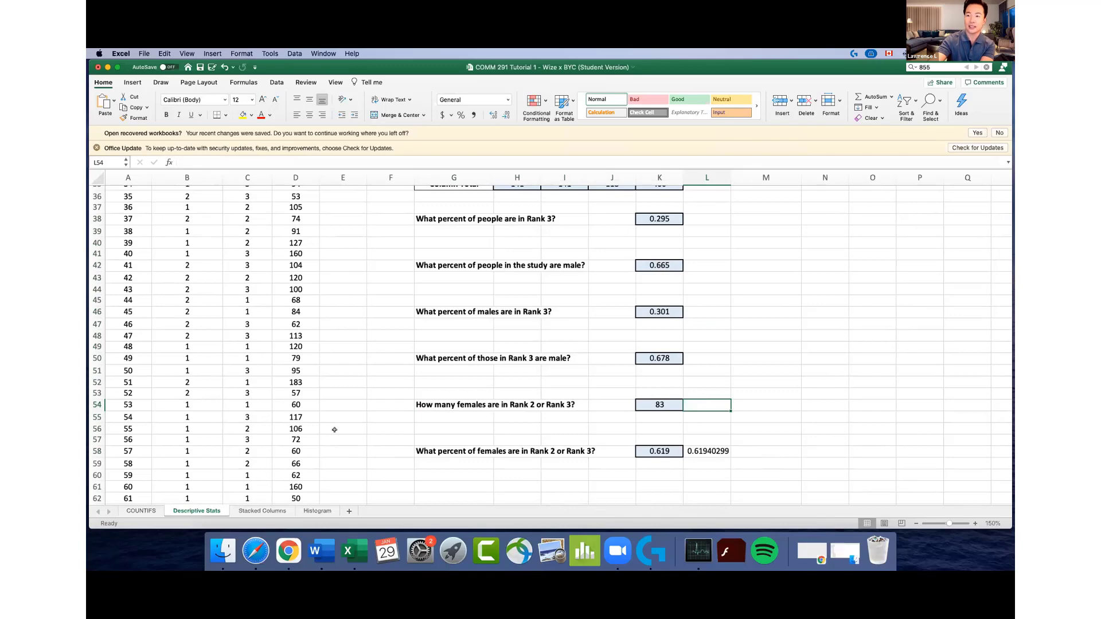
# Read the Stacked Columns sheet's instructions, then return to Descriptive Stats and examine the formulas in K58 and L58
pyautogui.click(263, 507)
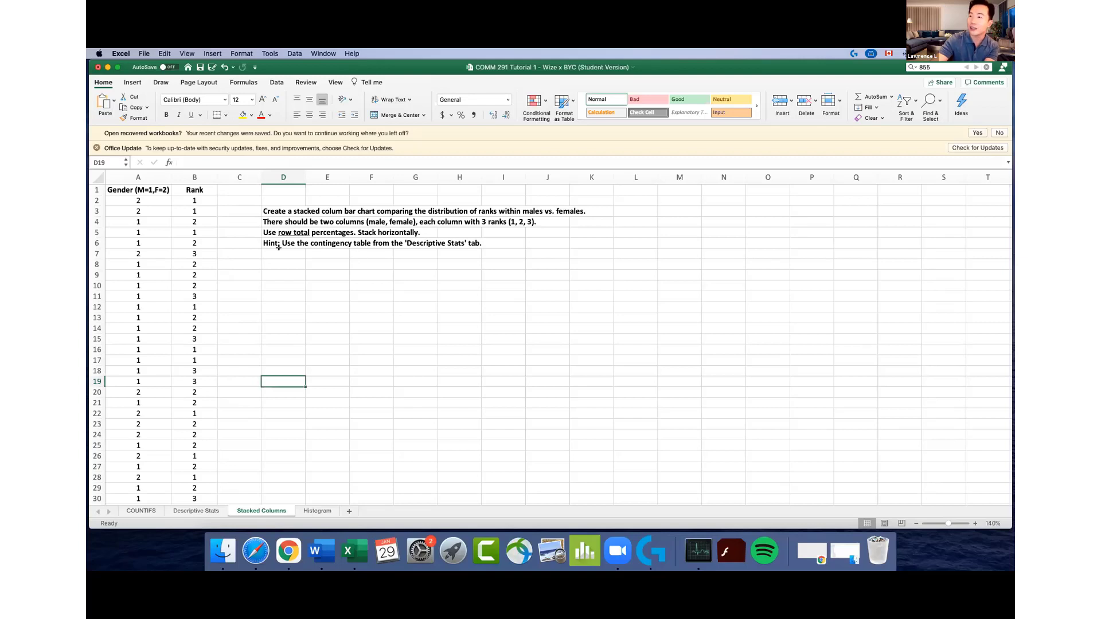
pyautogui.click(196, 511)
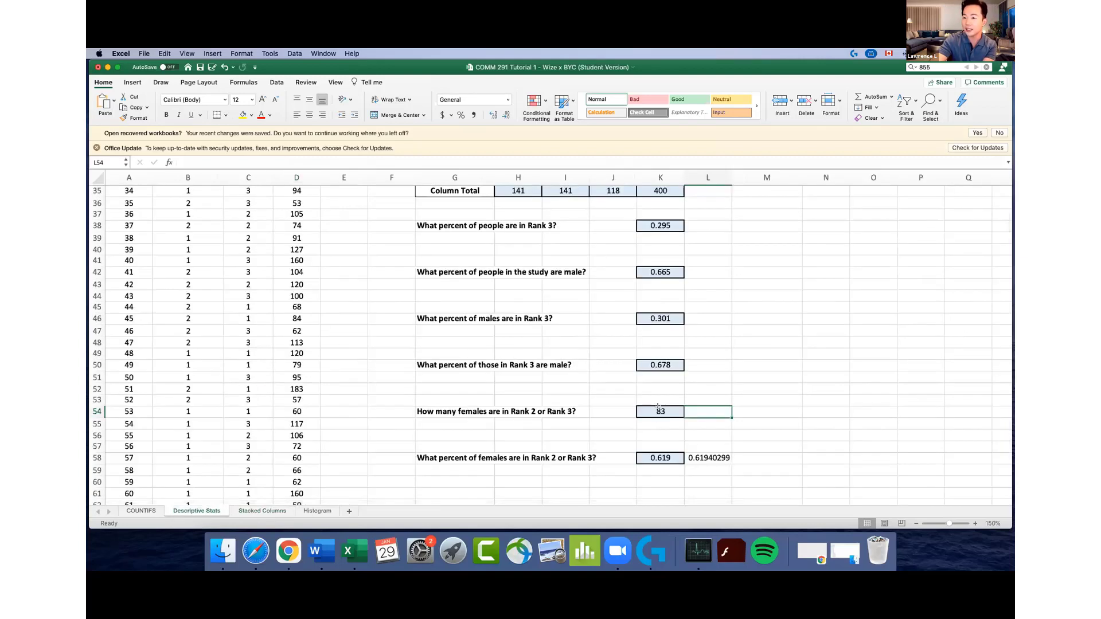
pyautogui.doubleClick(659, 453)
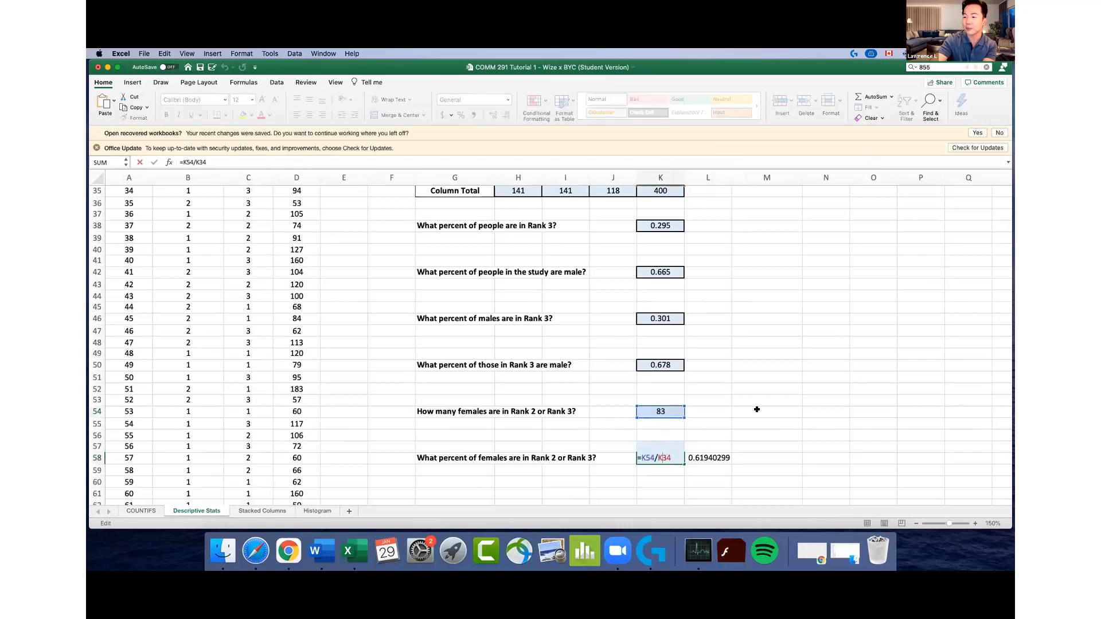
pyautogui.scroll(2, 746, 410)
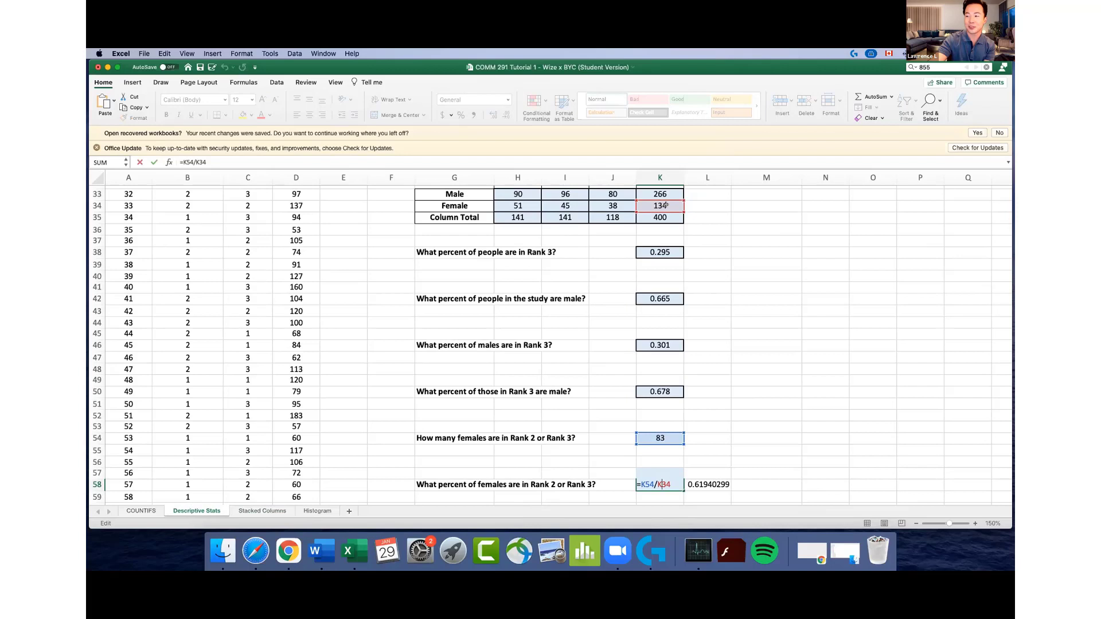
pyautogui.press('Return')
pyautogui.doubleClick(710, 484)
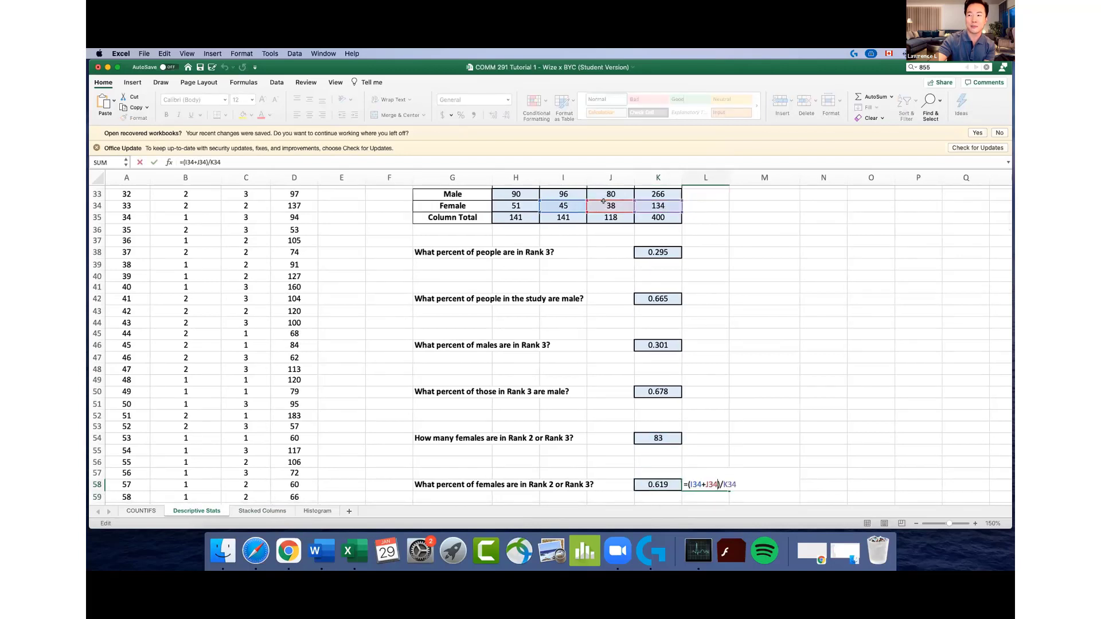
pyautogui.click(690, 489)
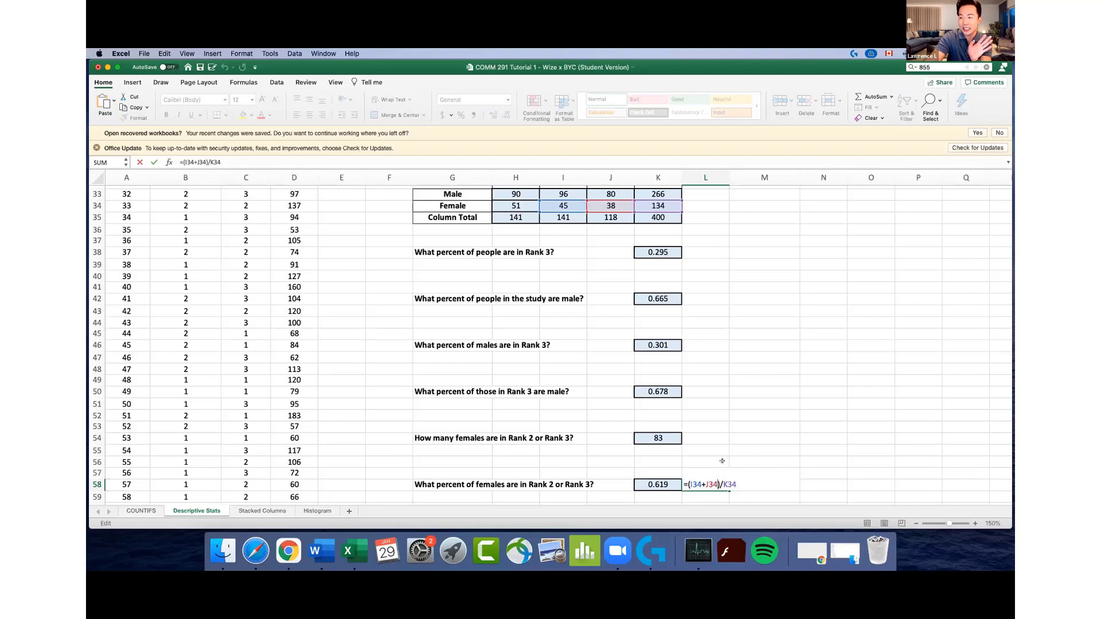
pyautogui.press('Return')
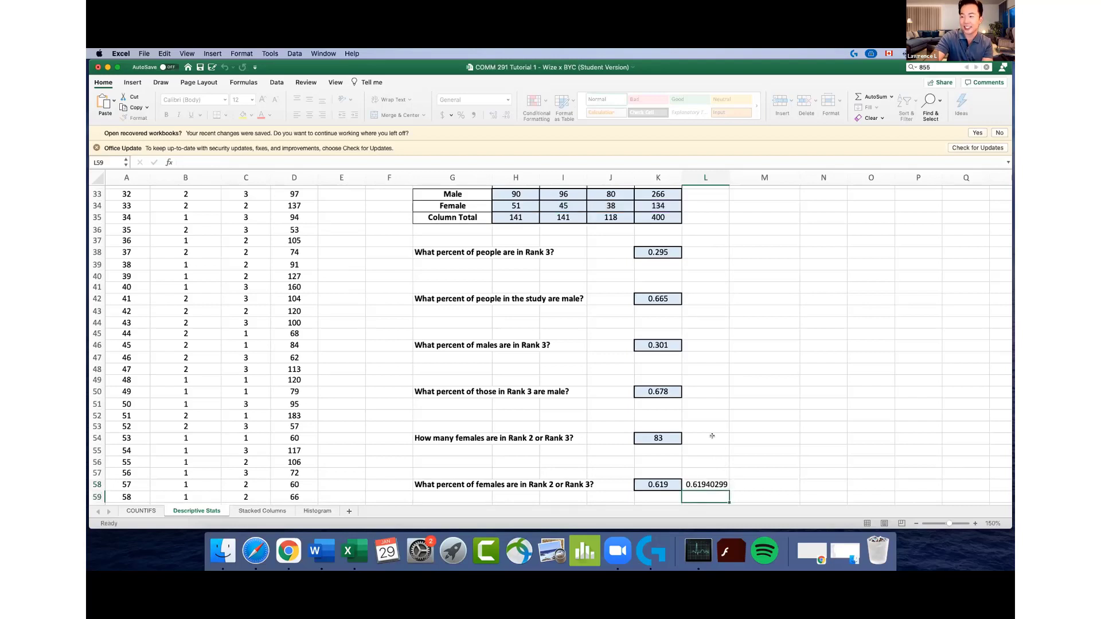
# Examine the source data columns, the contingency table and the COUNTIFS formula in H33
pyautogui.click(707, 415)
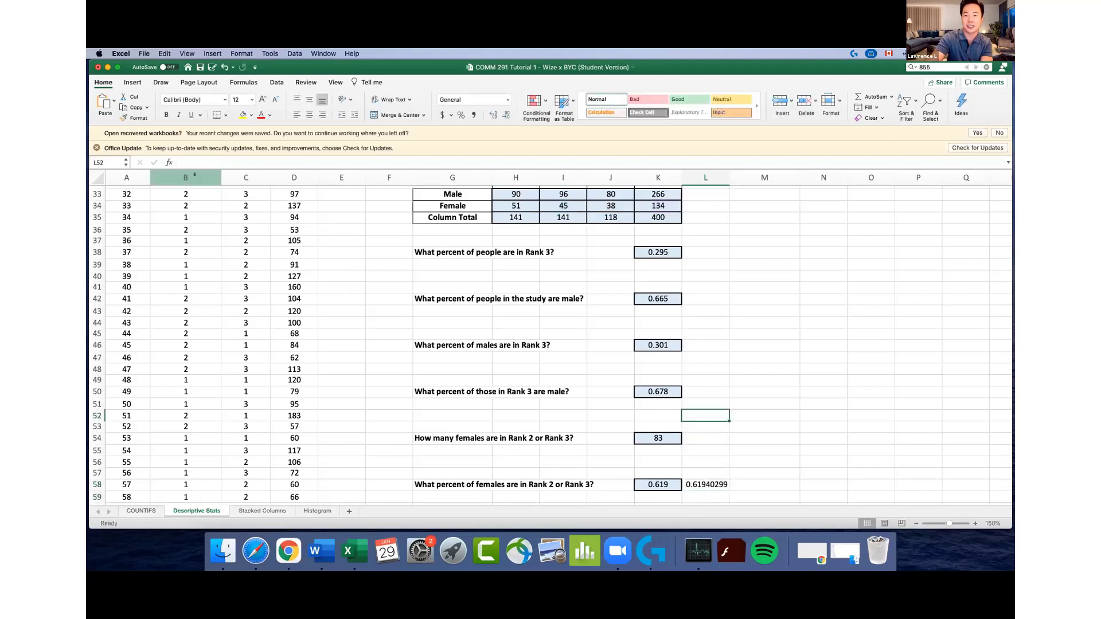
pyautogui.scroll(3, 247, 230)
pyautogui.moveTo(185, 177); pyautogui.dragTo(295, 178)
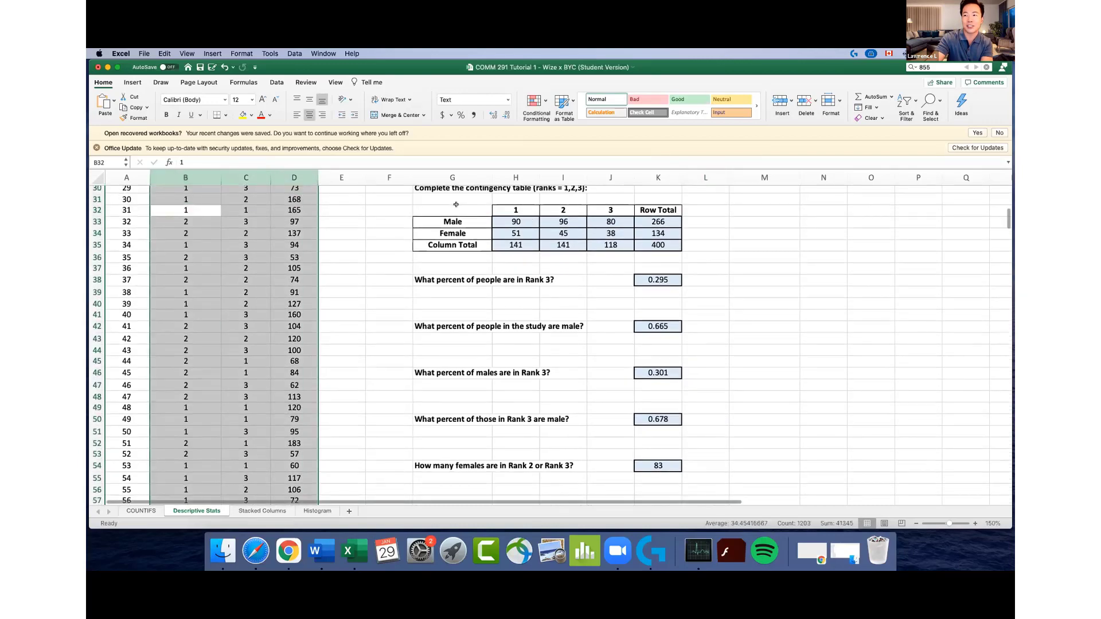
pyautogui.moveTo(452, 209); pyautogui.dragTo(658, 245)
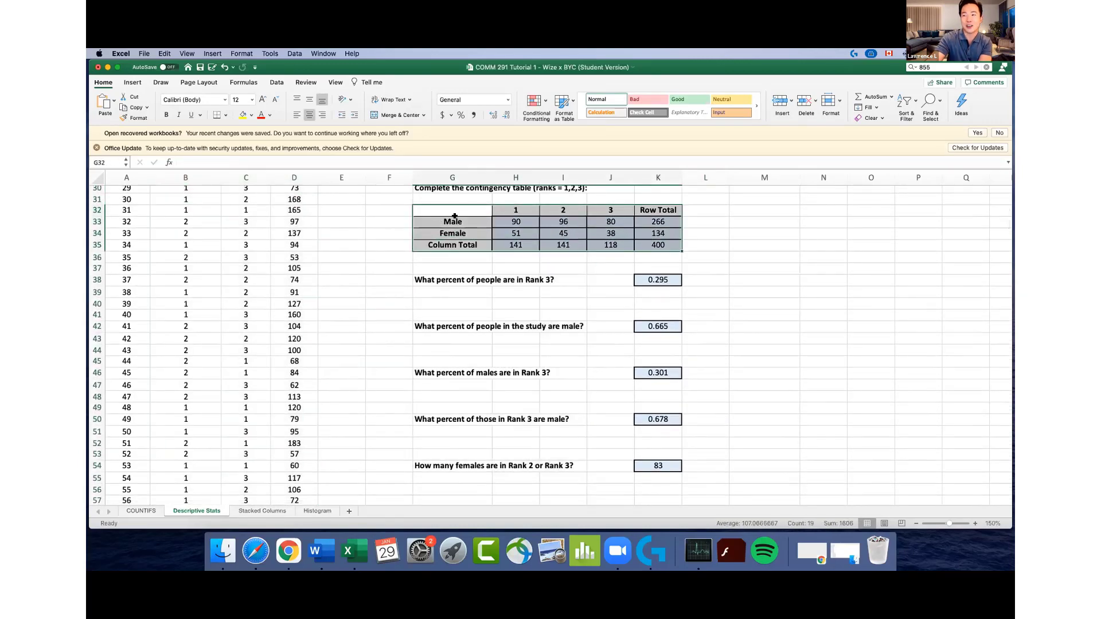
pyautogui.doubleClick(526, 219)
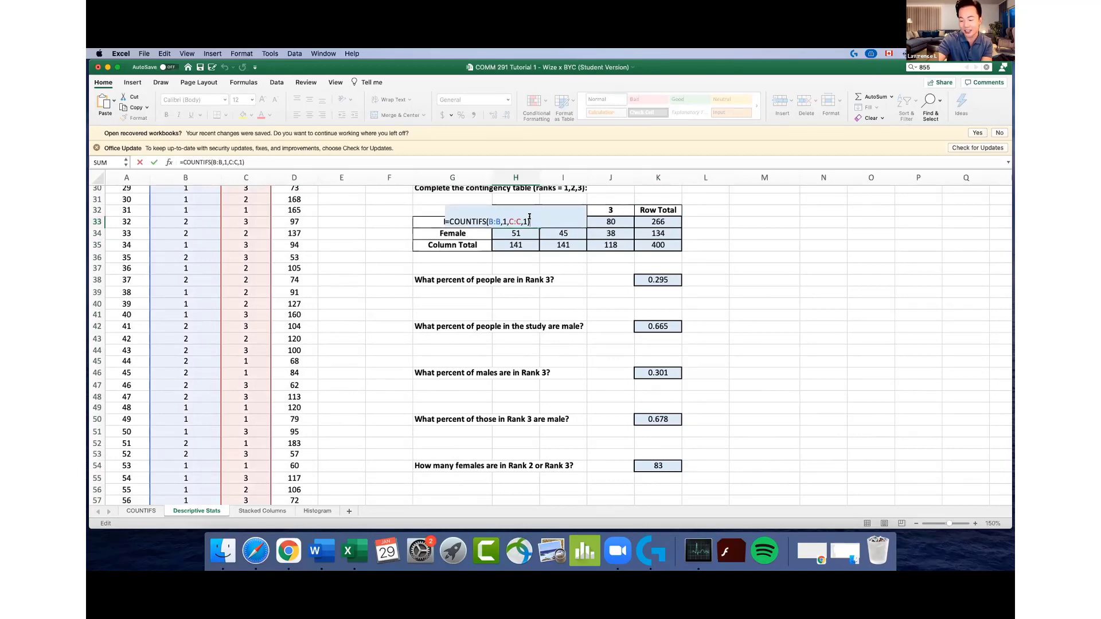
pyautogui.press('Return')
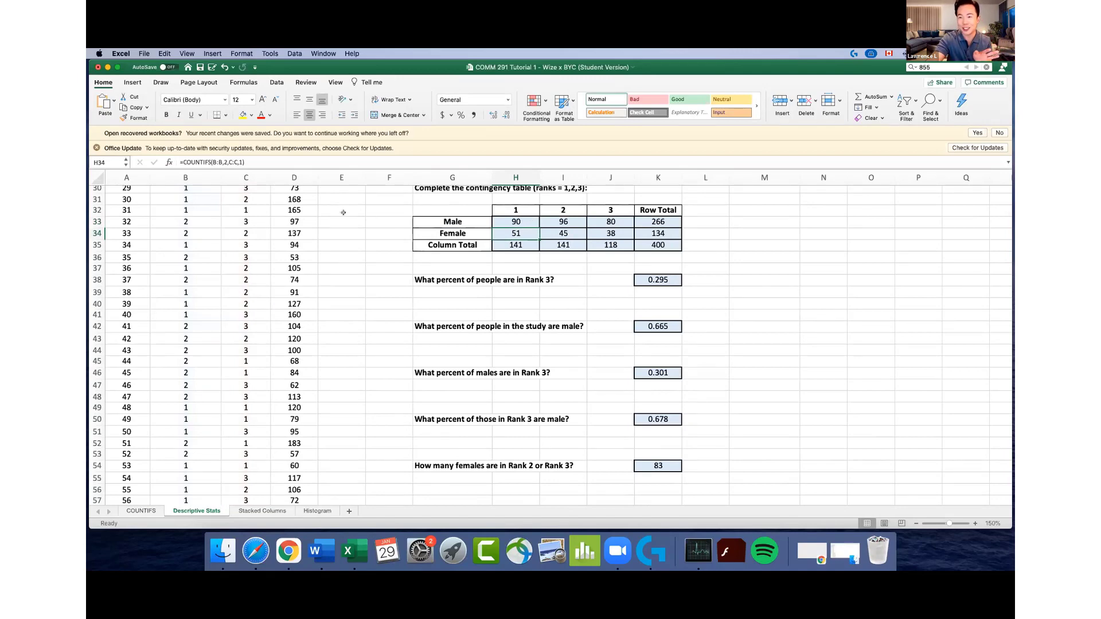
pyautogui.moveTo(284, 172); pyautogui.dragTo(281, 172)
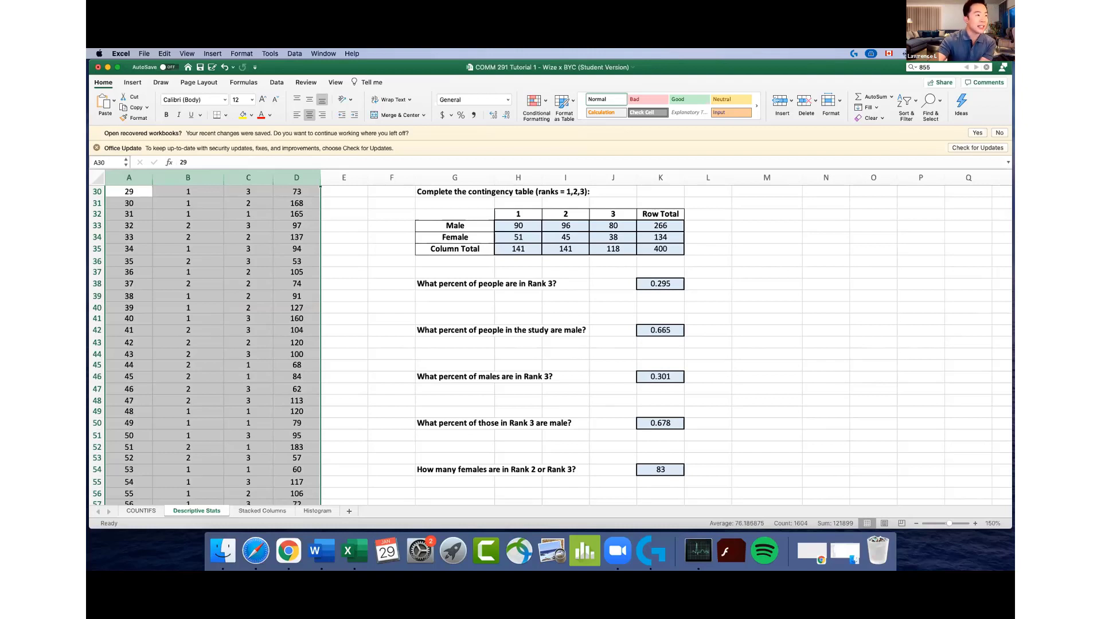
# Switch to the tutorial notes and circle the Interquartile Range formula Q3 − Q1 in the Measures of Center and Spread table
pyautogui.click(564, 250)
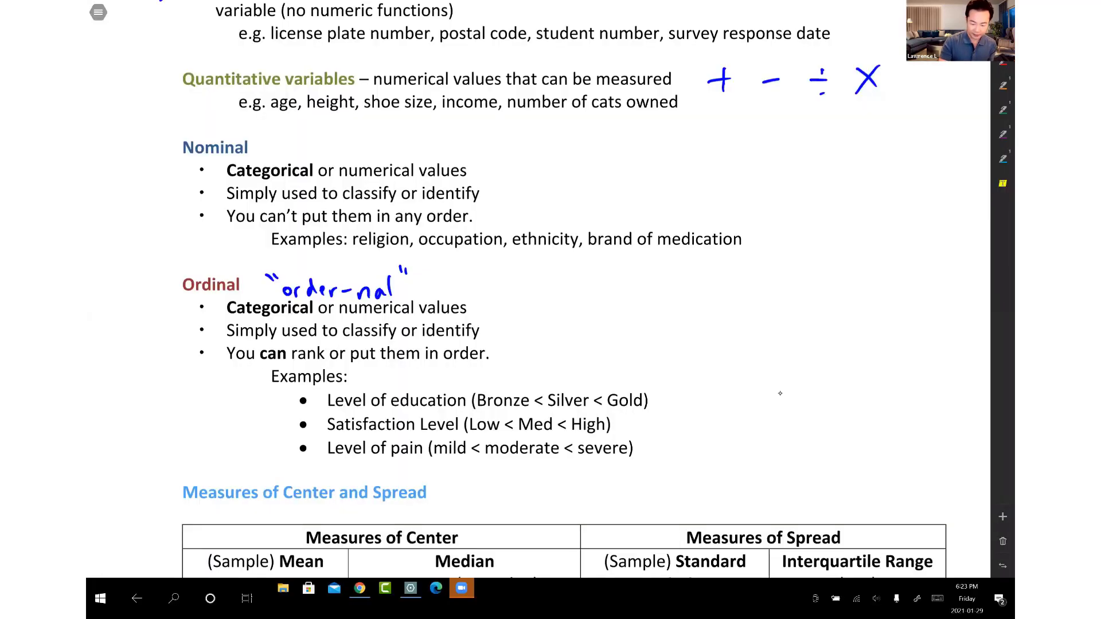
pyautogui.scroll(-7, 779, 393)
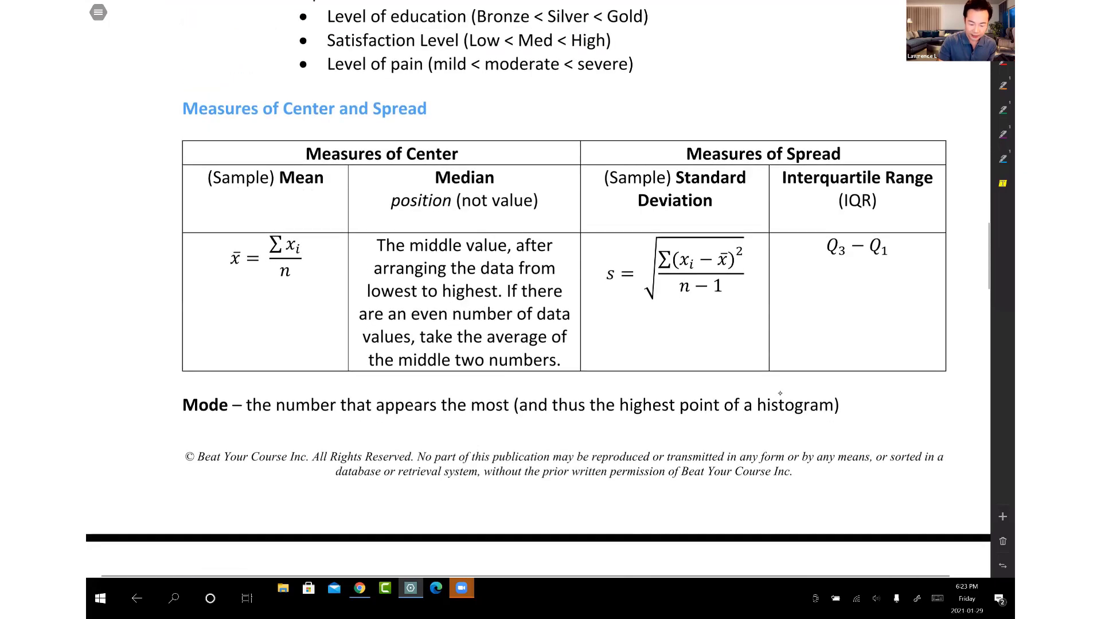
pyautogui.scroll(1, 780, 393)
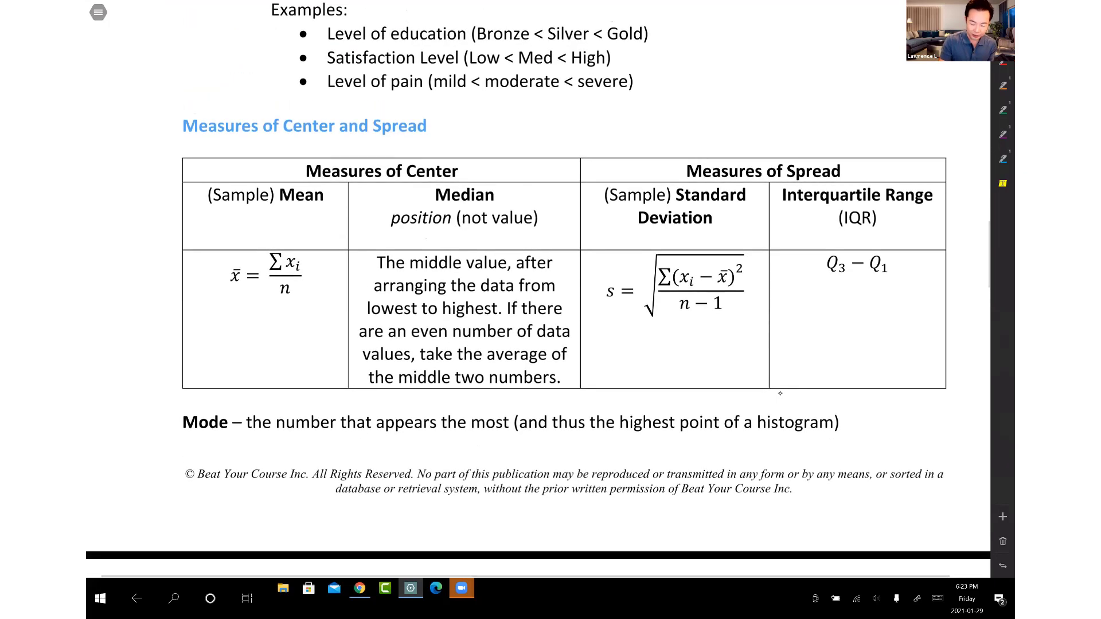
pyautogui.moveTo(850, 242)
pyautogui.mouseDown()
pyautogui.moveTo(903, 236)
pyautogui.moveTo(872, 222)
pyautogui.mouseUp()
pyautogui.scroll(-3, 780, 394)
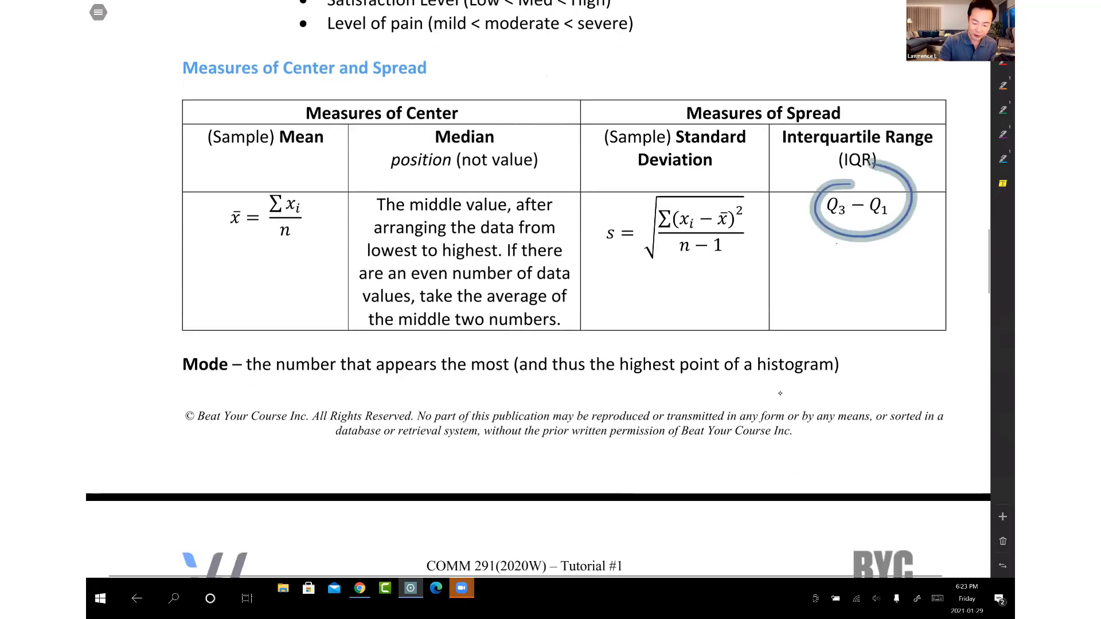
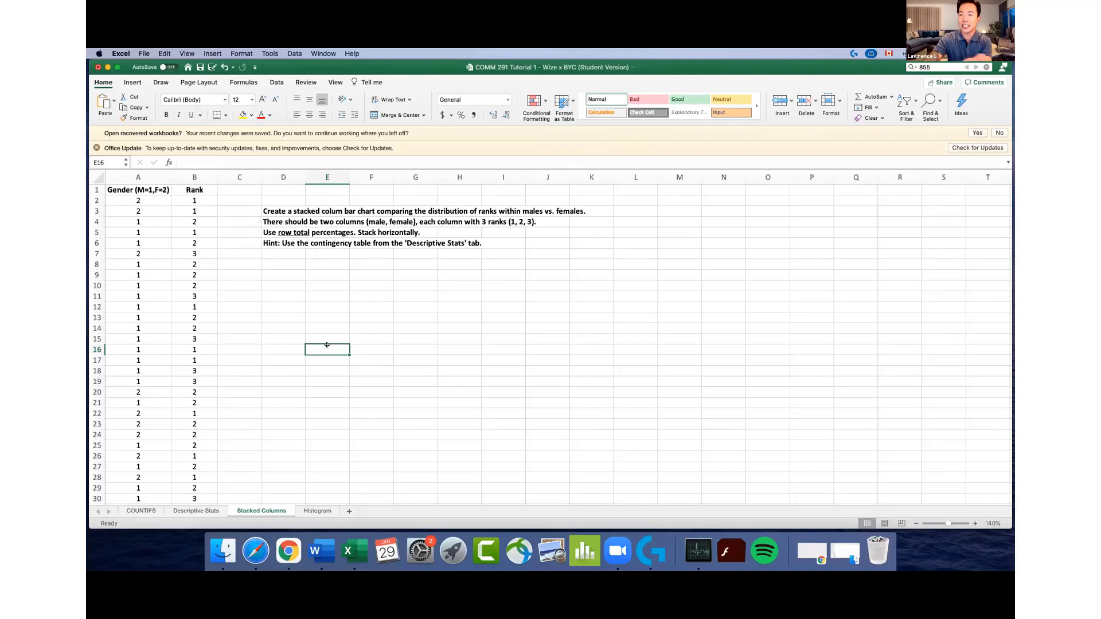
# On the Stacked Columns sheet, enter the note "Bar Chart --> categorical" in L4 beside the chart instructions
pyautogui.click(293, 263)
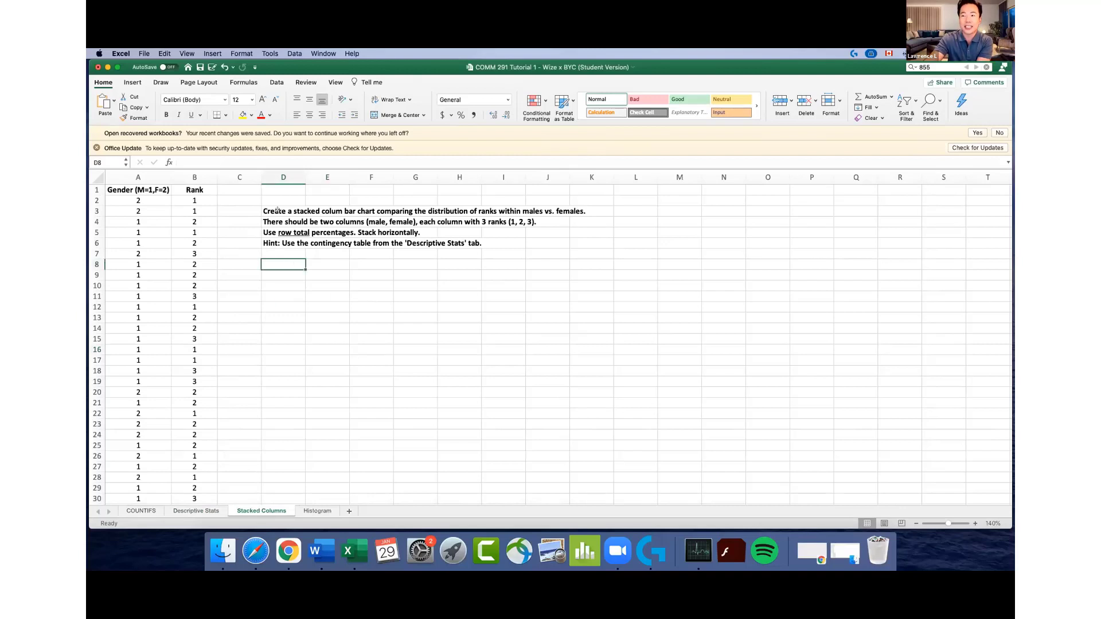
pyautogui.moveTo(277, 211); pyautogui.dragTo(373, 218)
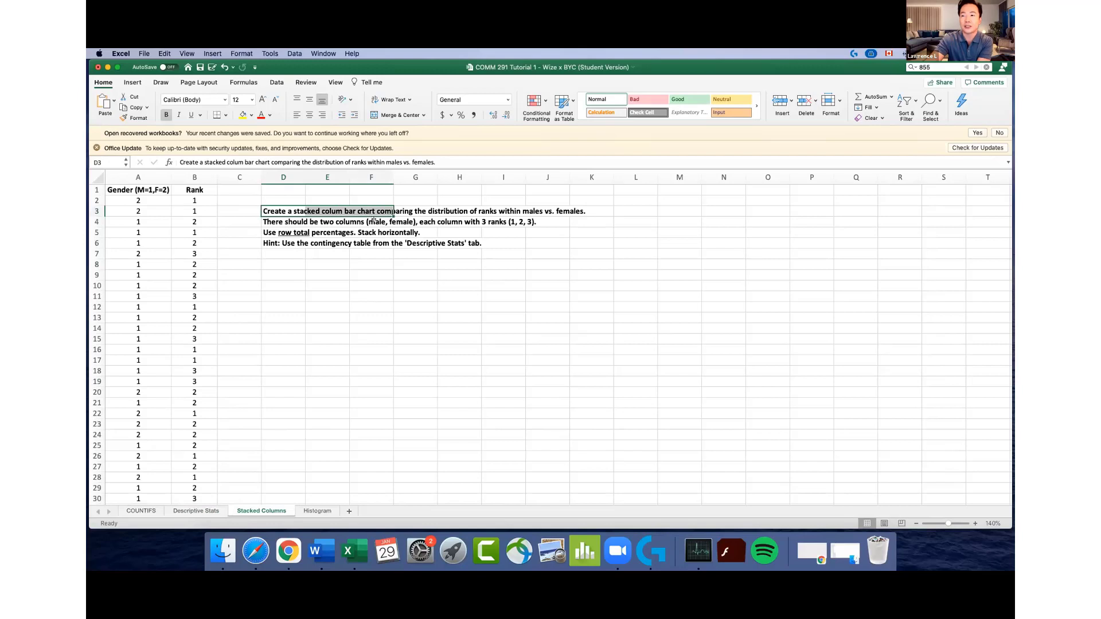
pyautogui.click(377, 281)
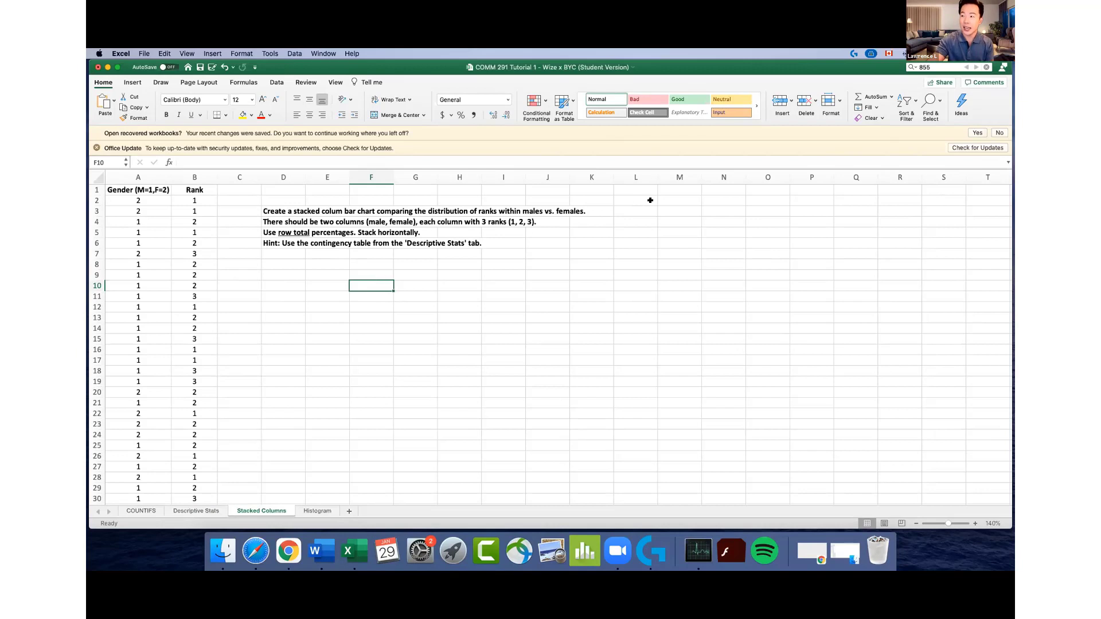
pyautogui.click(640, 222)
pyautogui.write('Bar Chart')
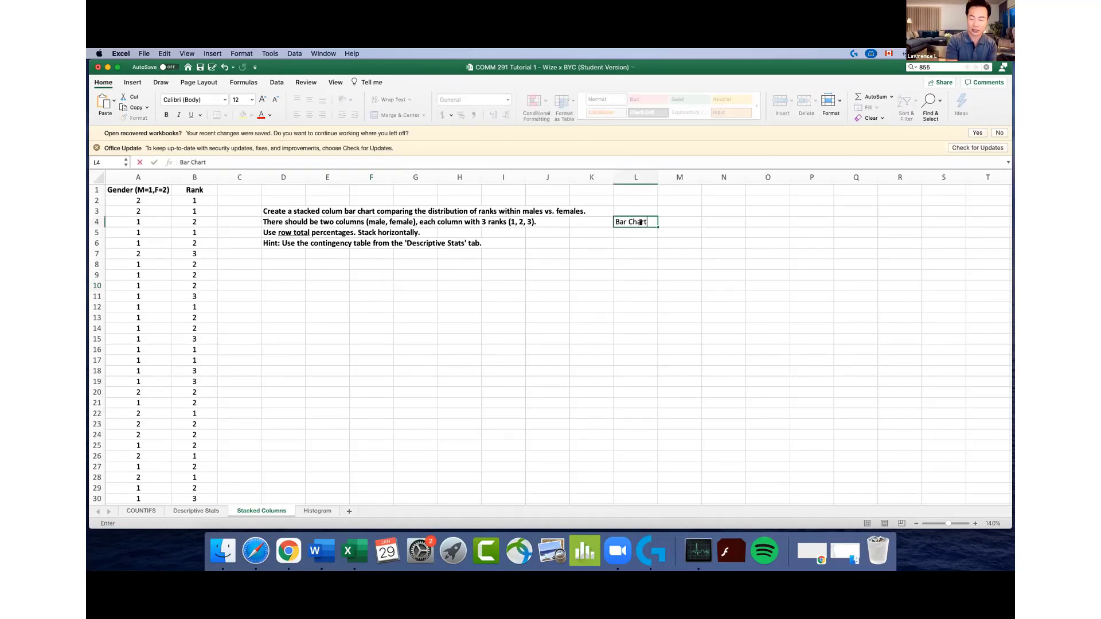
pyautogui.write(' --> cater')
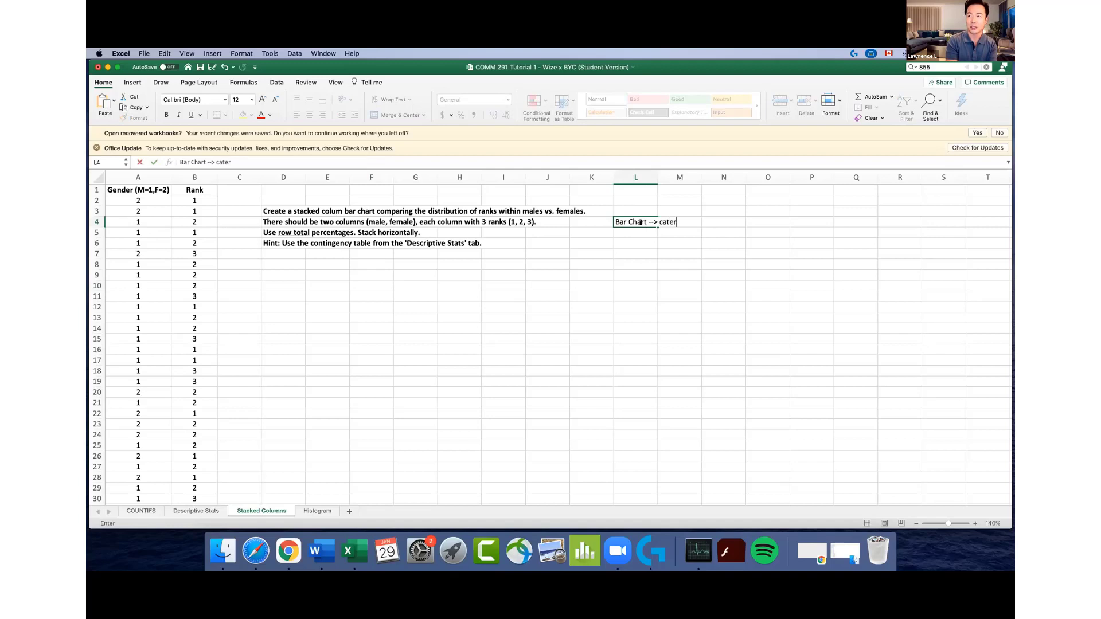
pyautogui.press('BackSpace')
pyautogui.write('gorical')
pyautogui.press('Return')
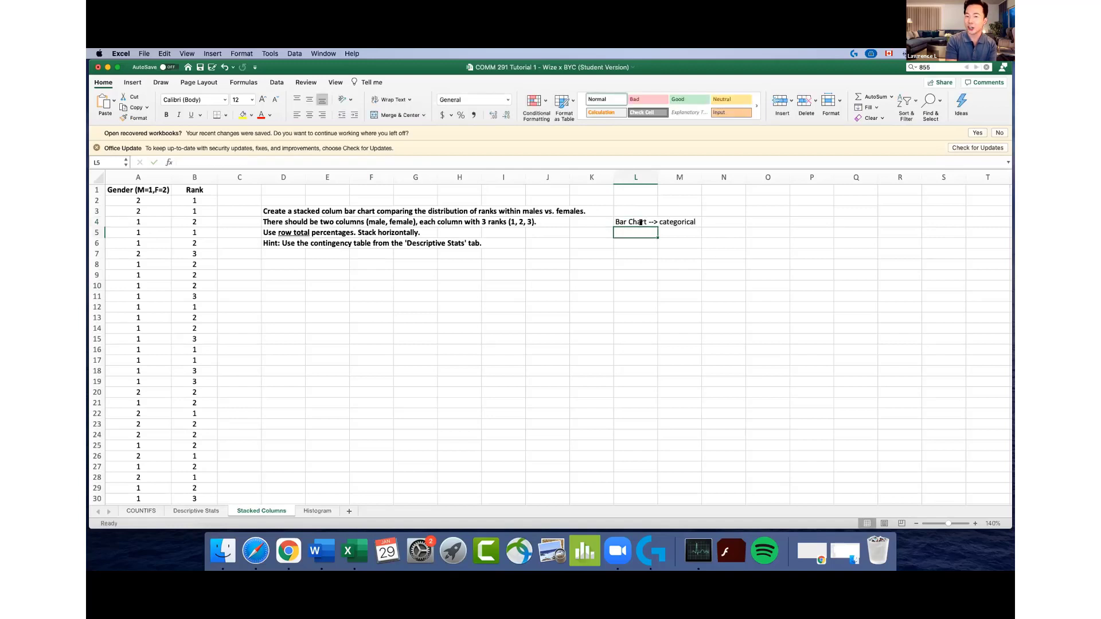
# Enter the note "Histogram --> quantitative" in L5, directly under the bar chart note
pyautogui.write('Hisy')
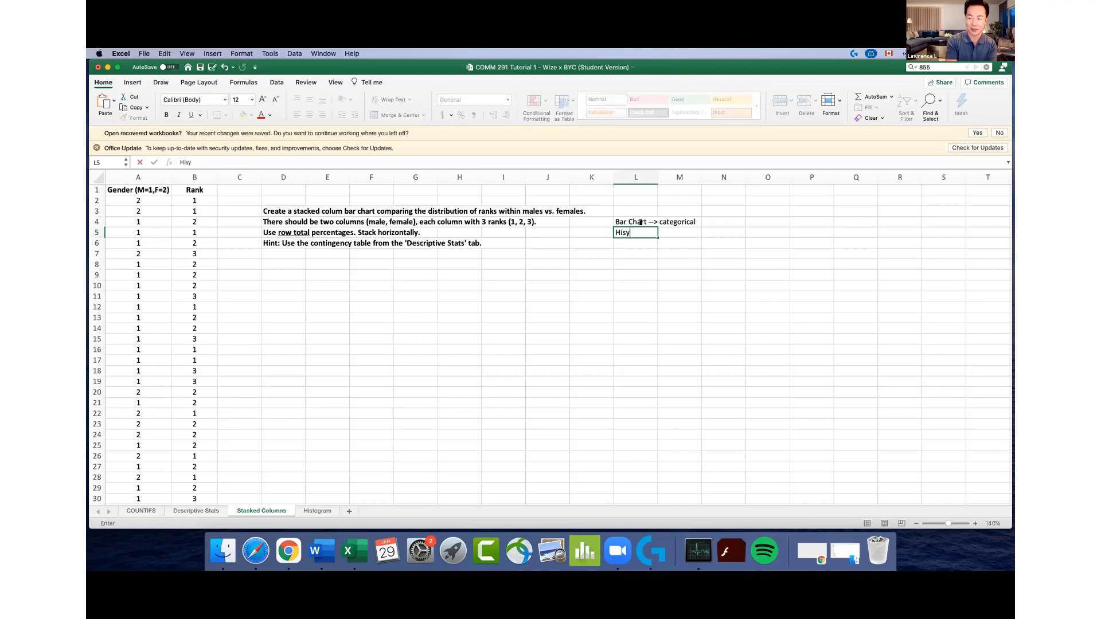
pyautogui.press('BackSpace')
pyautogui.write('togram')
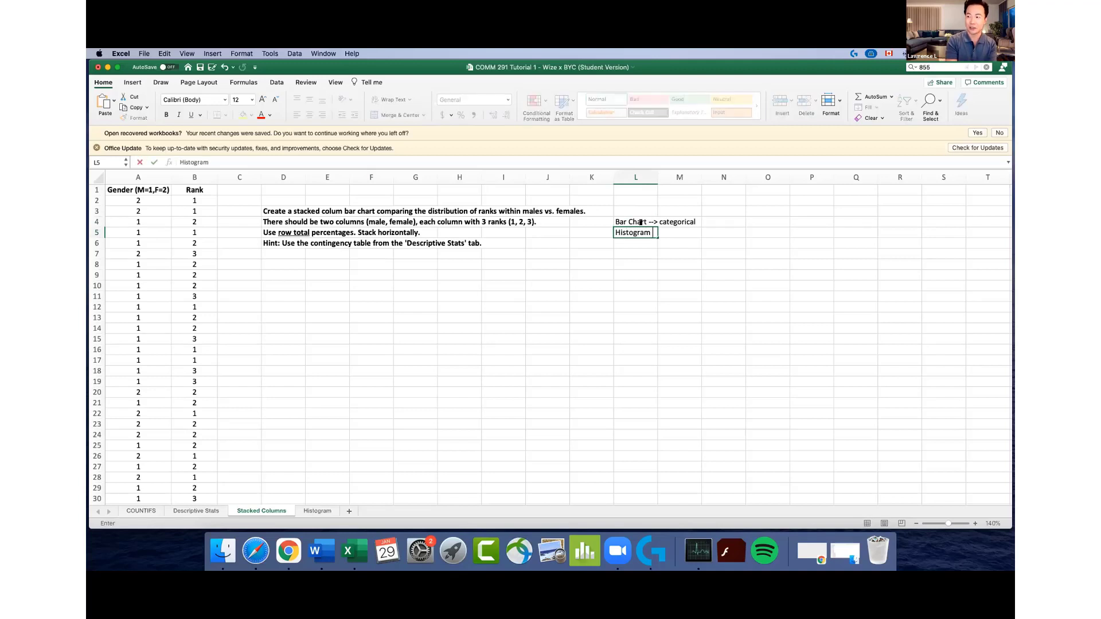
pyautogui.write(' --> quant')
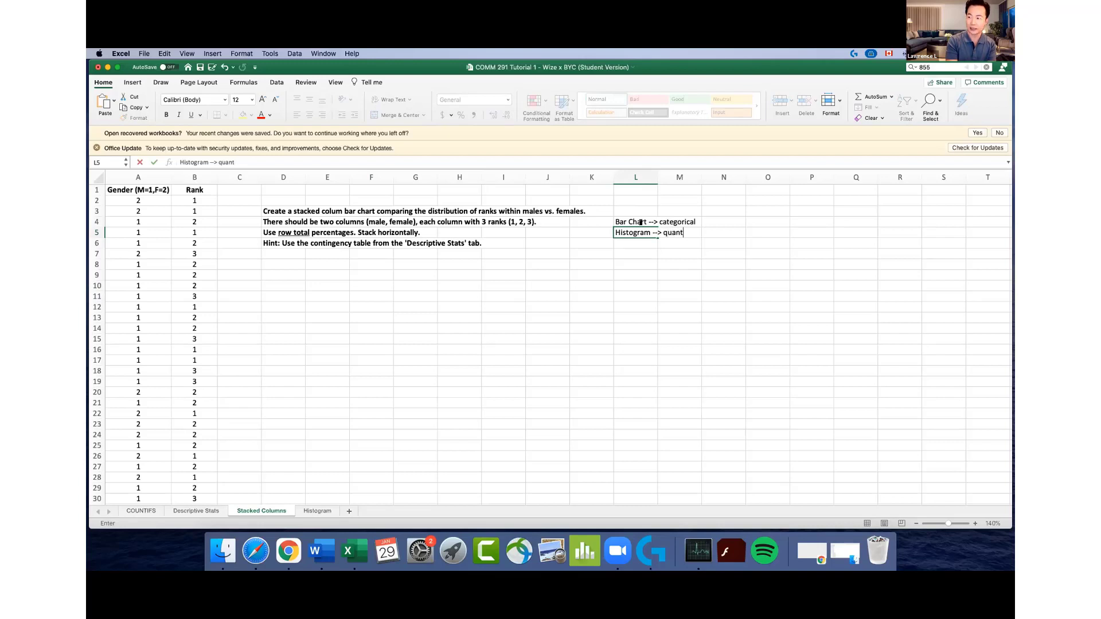
pyautogui.write('itative')
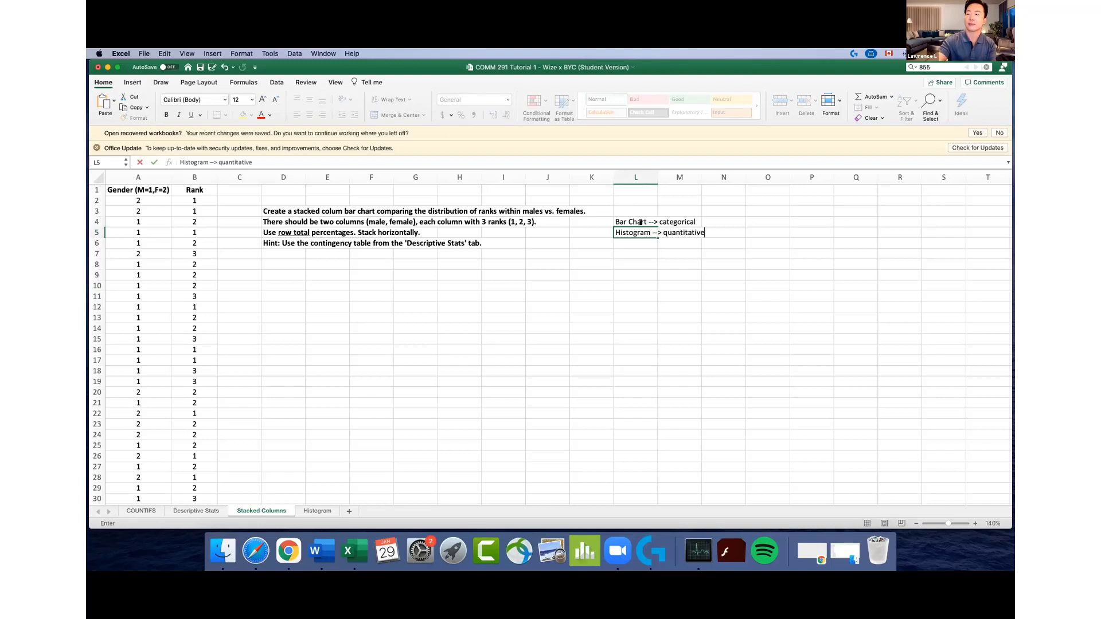
pyautogui.click(637, 275)
# Fill the two chart-type notes in L4:N5 with yellow
pyautogui.click(644, 222)
pyautogui.moveTo(665, 223); pyautogui.dragTo(723, 234)
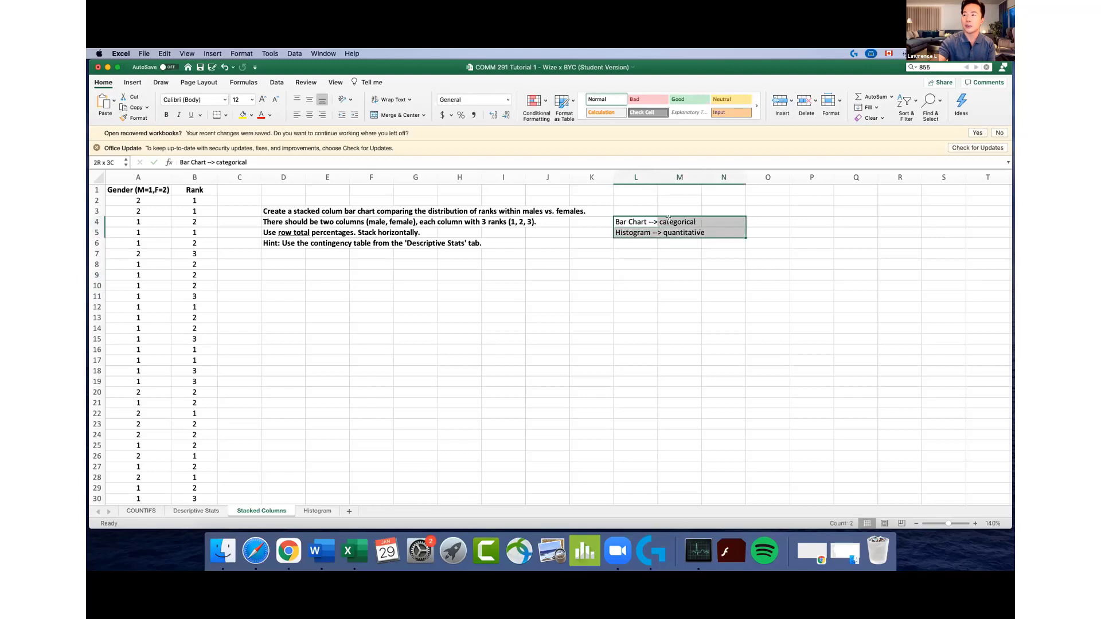
pyautogui.click(243, 115)
pyautogui.click(648, 259)
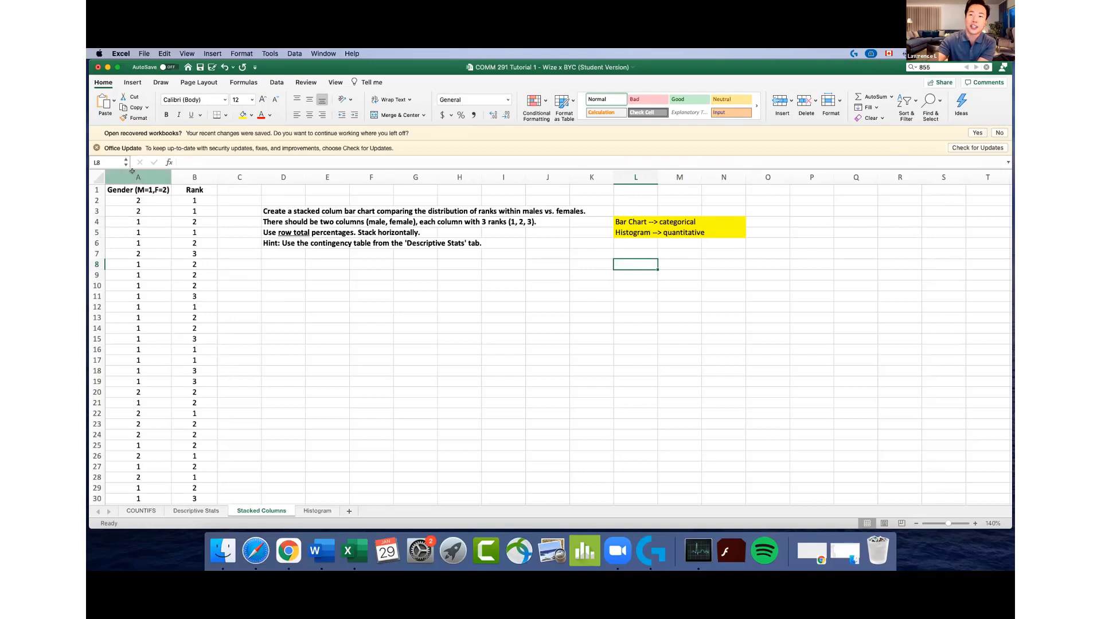
# Examine the Gender and Rank data columns and the instruction in D5 about using row total percentages
pyautogui.click(161, 175)
pyautogui.click(183, 174)
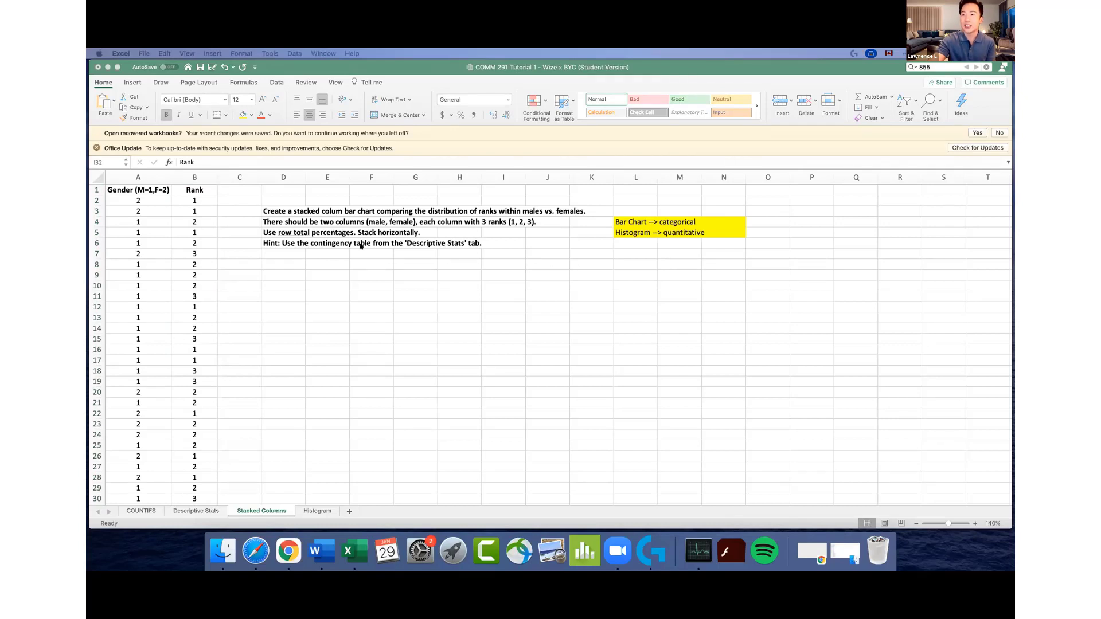
pyautogui.click(279, 233)
pyautogui.moveTo(279, 232); pyautogui.dragTo(358, 228)
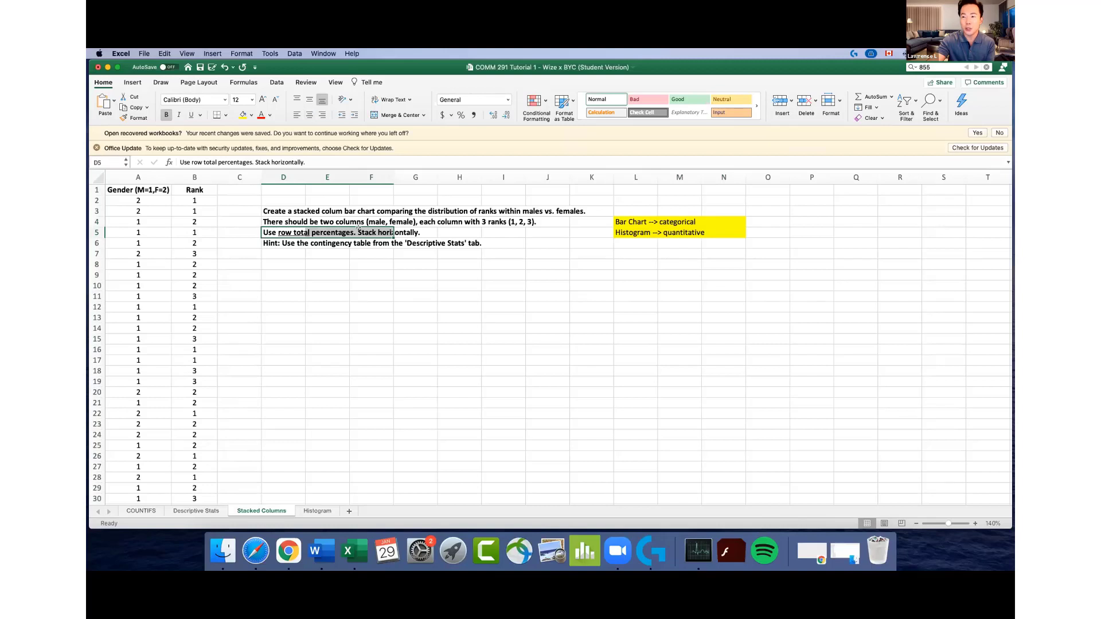
pyautogui.click(384, 252)
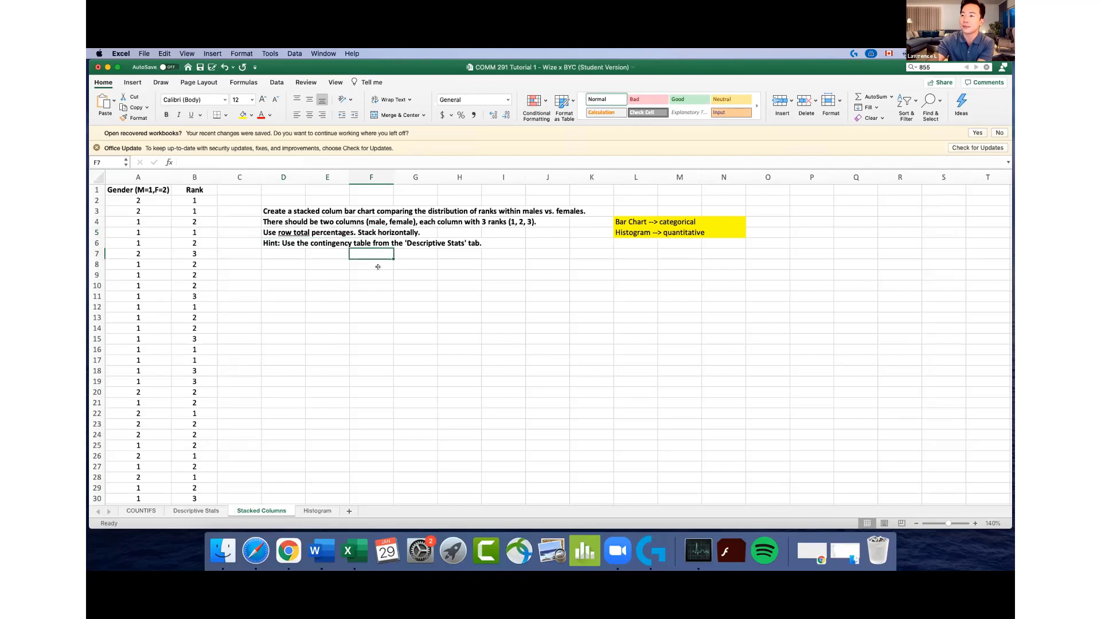
pyautogui.press('Down')
pyautogui.press('Down')
# Correct the instruction in D5 to read "Use row total percentages. Stack vertically."
pyautogui.click(285, 230)
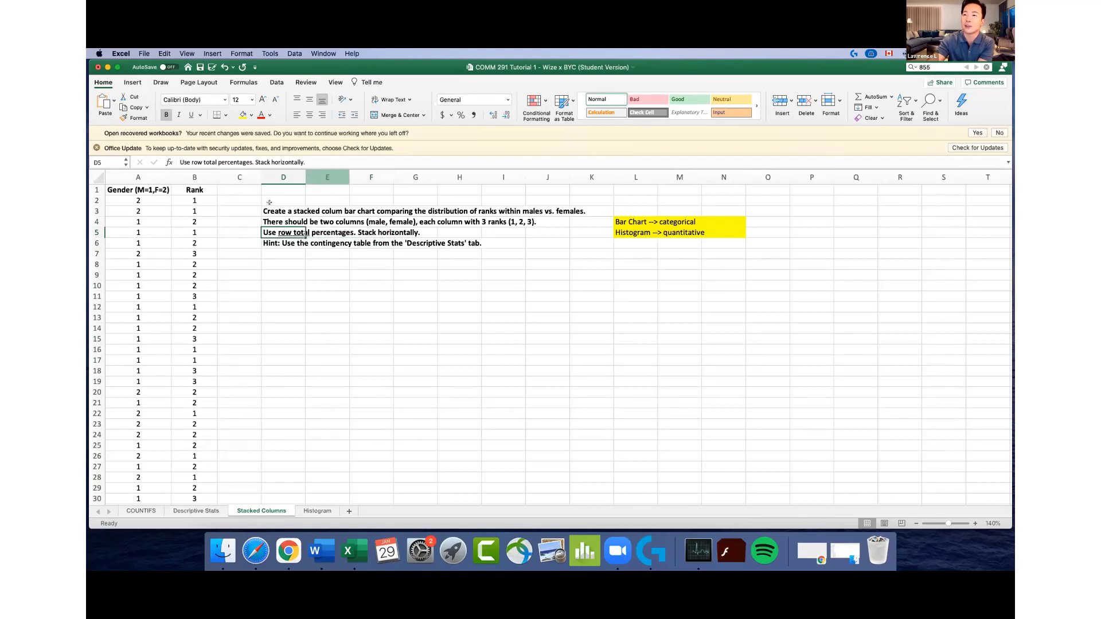
pyautogui.doubleClick(289, 162)
pyautogui.write('vertica')
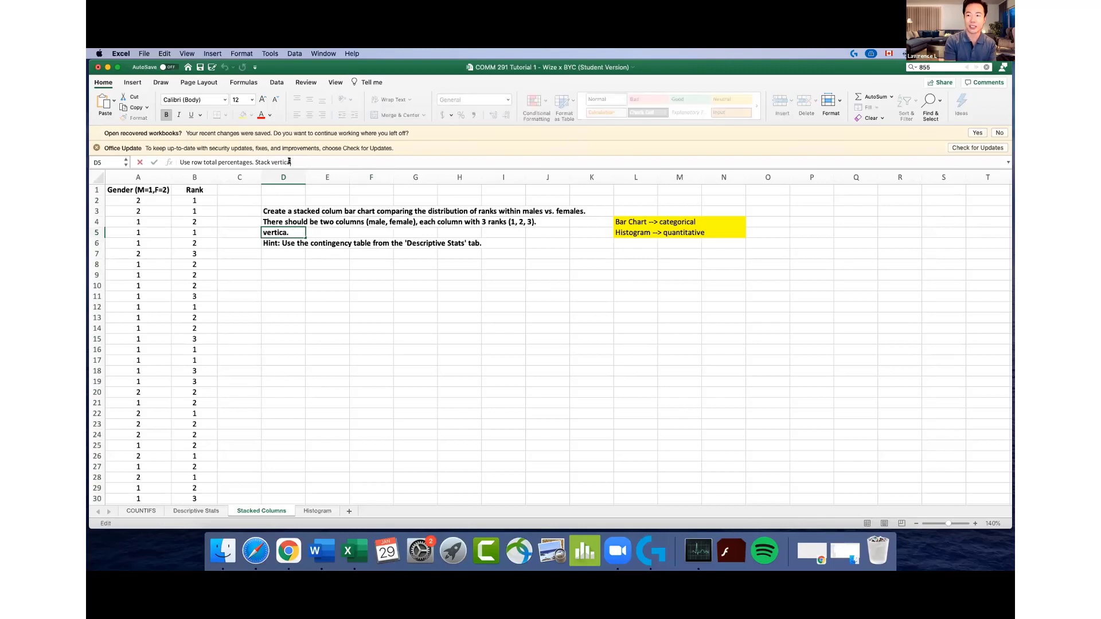
pyautogui.write('lly.')
pyautogui.press('Return')
pyautogui.click(286, 274)
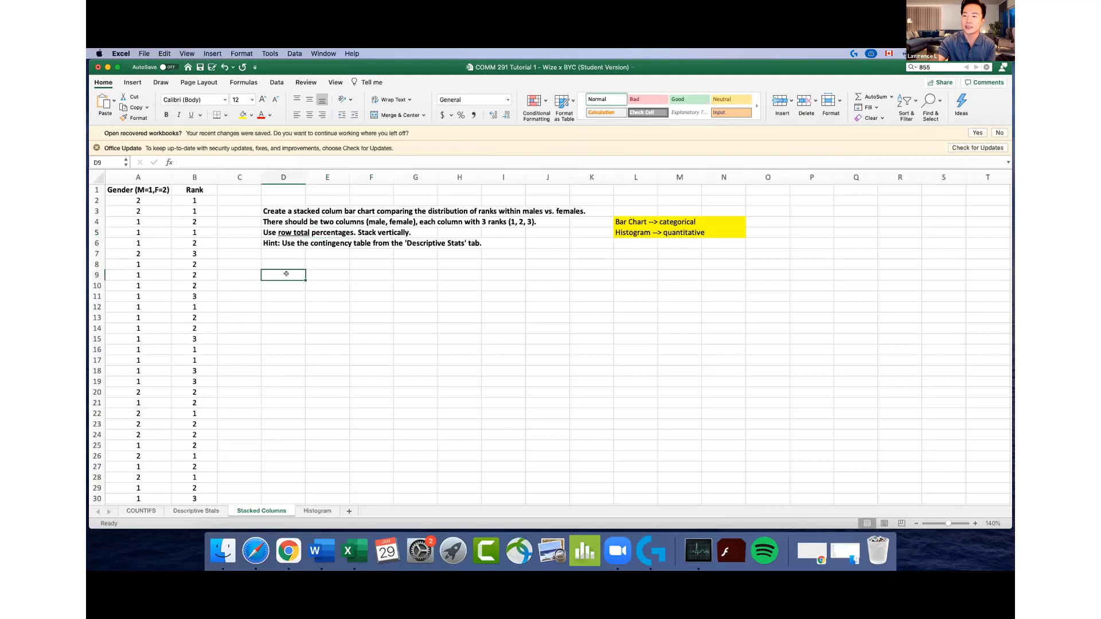
# Following the hint in D6, copy the whole contingency table G32:K35 from the Descriptive Stats sheet
pyautogui.click(274, 241)
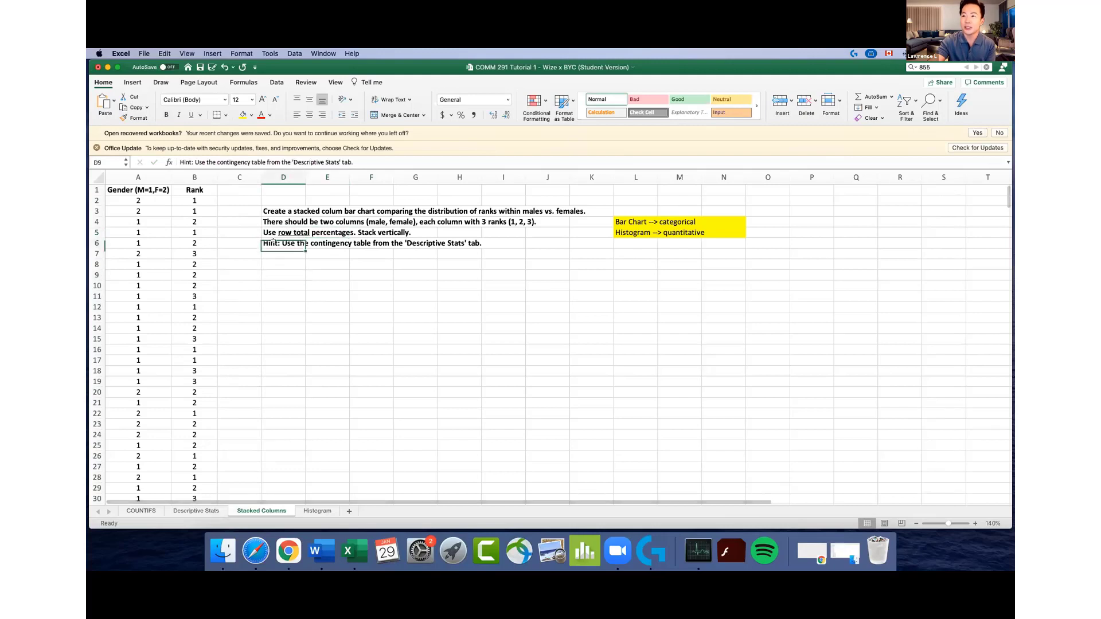
pyautogui.moveTo(273, 241); pyautogui.dragTo(390, 243)
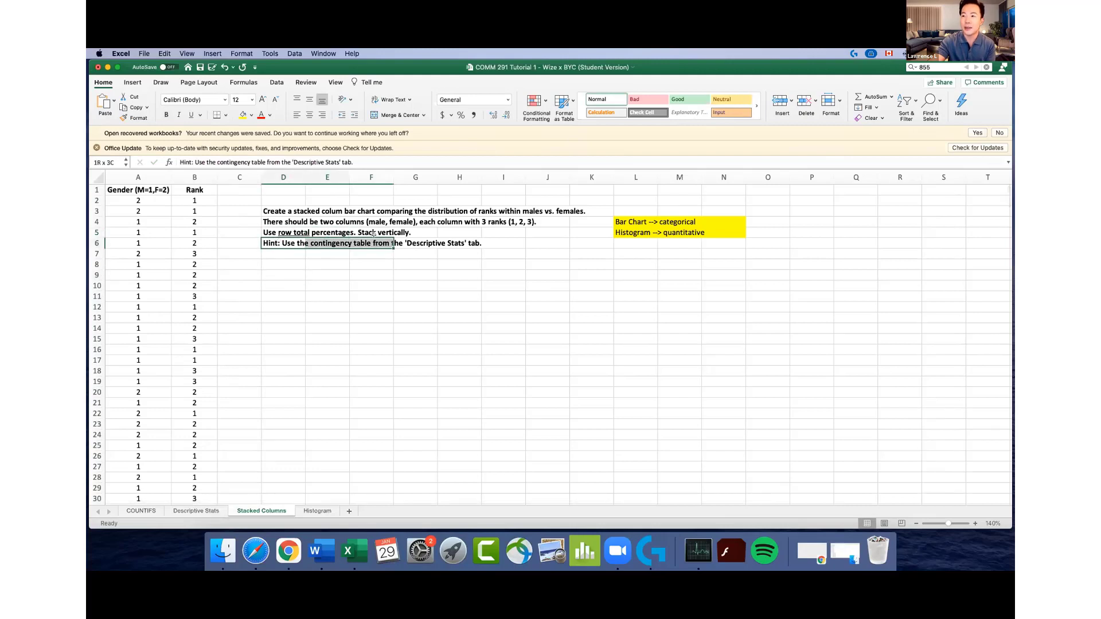
pyautogui.click(195, 510)
pyautogui.moveTo(448, 214); pyautogui.dragTo(652, 243)
pyautogui.press('super+c')
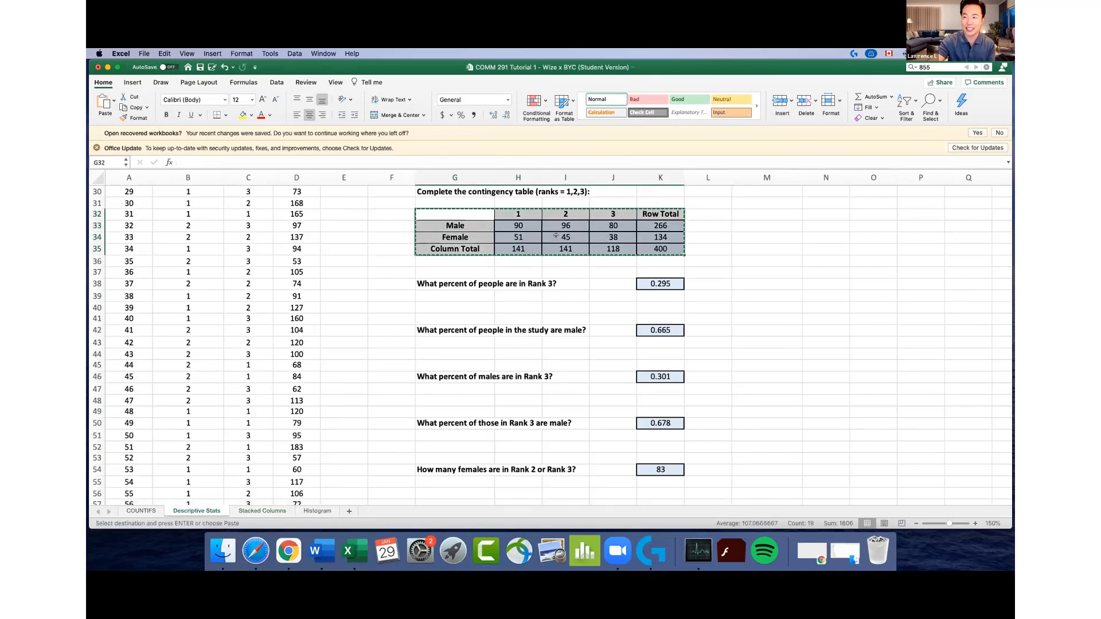
# Paste the copied contingency table into the Stacked Columns sheet starting at D9, as values only
pyautogui.click(262, 511)
pyautogui.click(289, 272)
pyautogui.press('super+v')
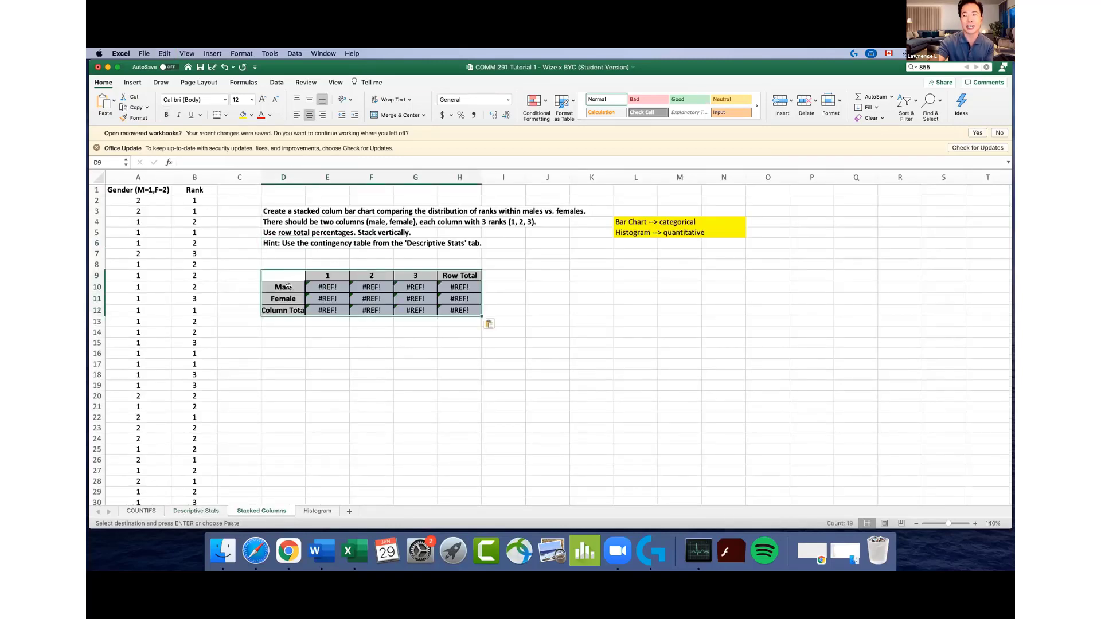
pyautogui.rightClick(285, 277)
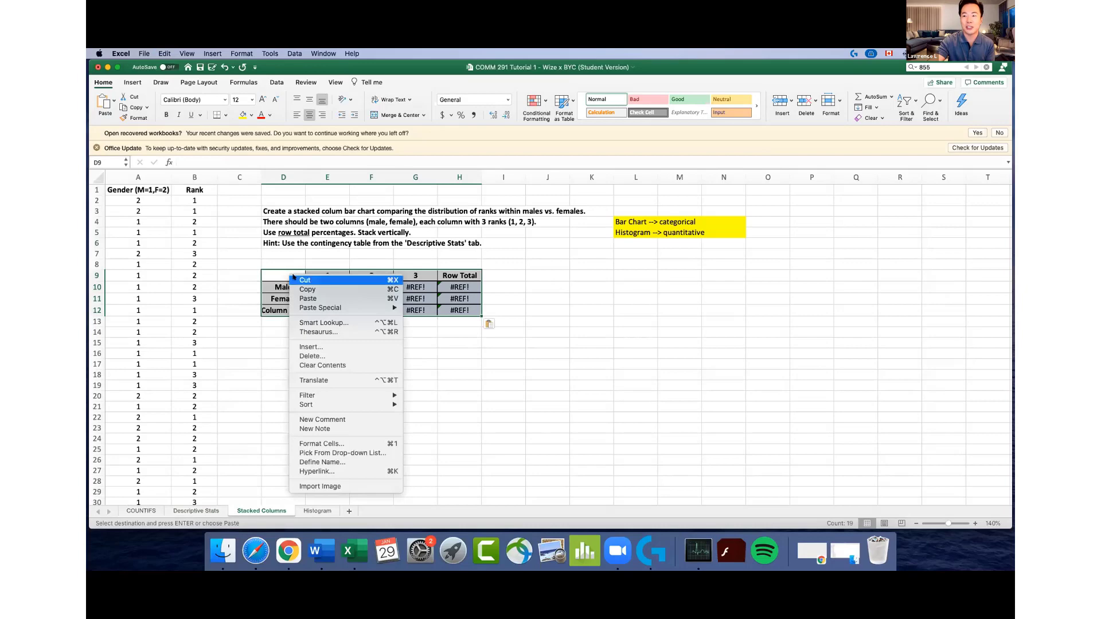
pyautogui.moveTo(319, 308)
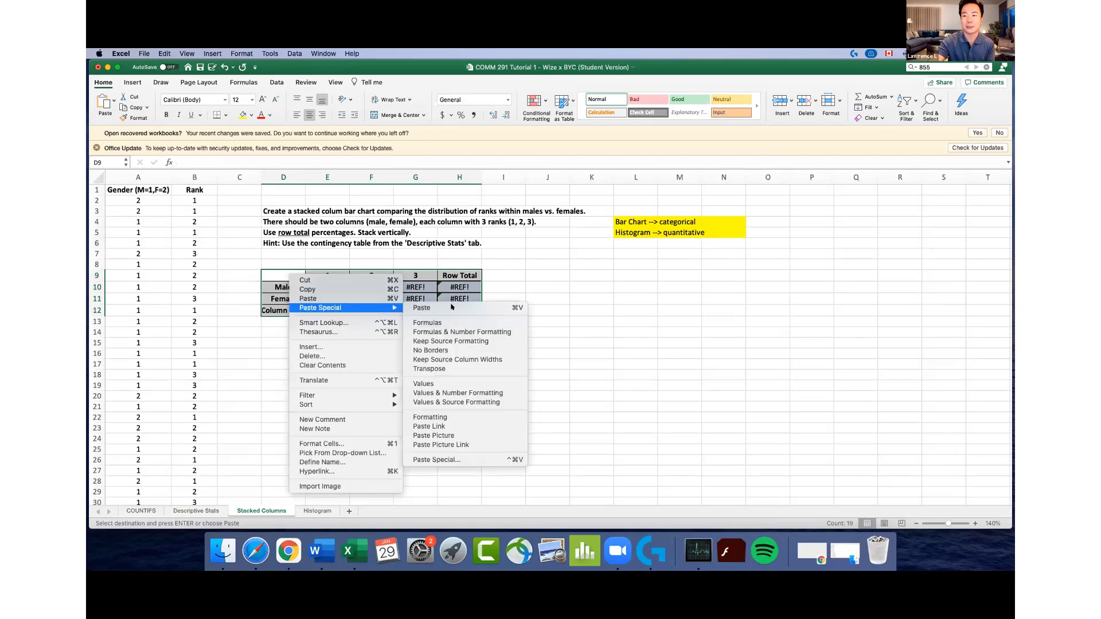
pyautogui.click(444, 381)
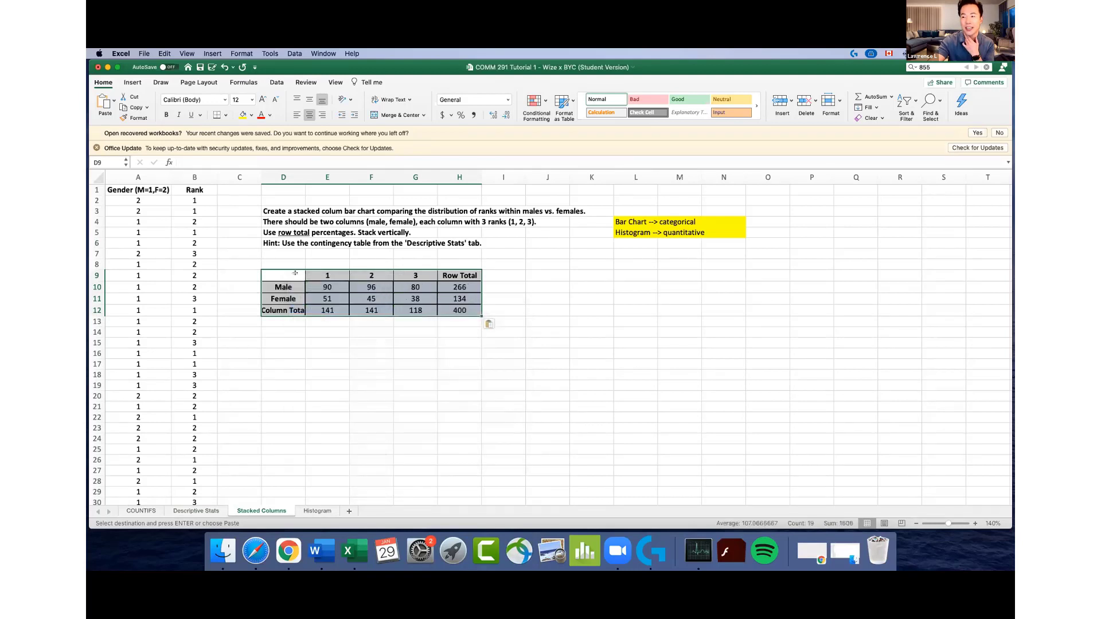
# Check the pasted male and female counts by rank, and widen column D to fit the Column Total label
pyautogui.click(327, 287)
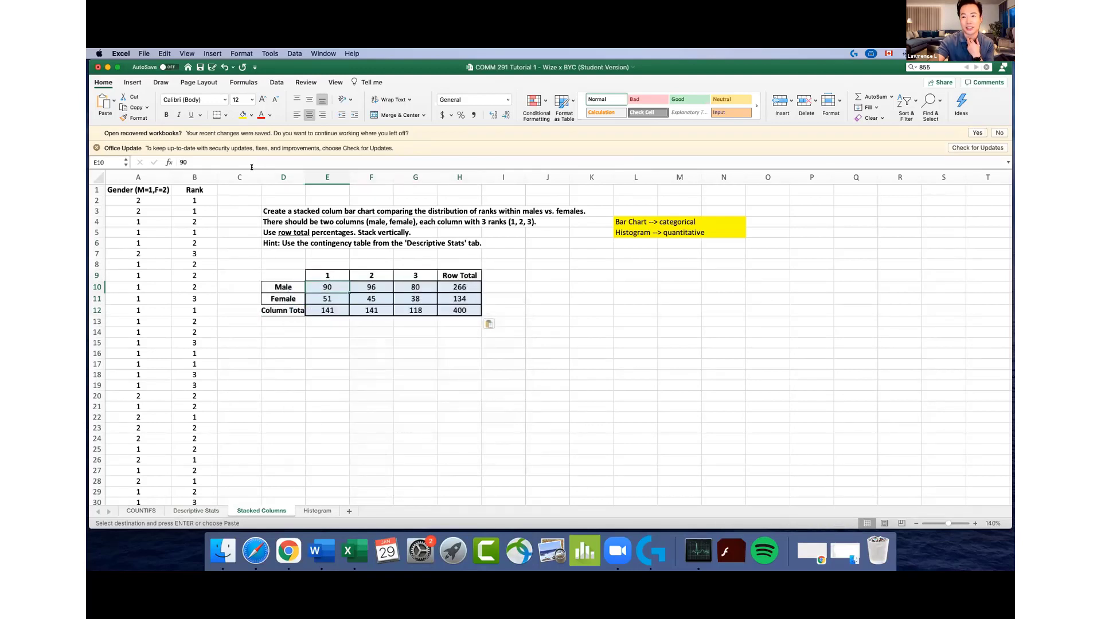
pyautogui.click(371, 286)
pyautogui.doubleClick(420, 290)
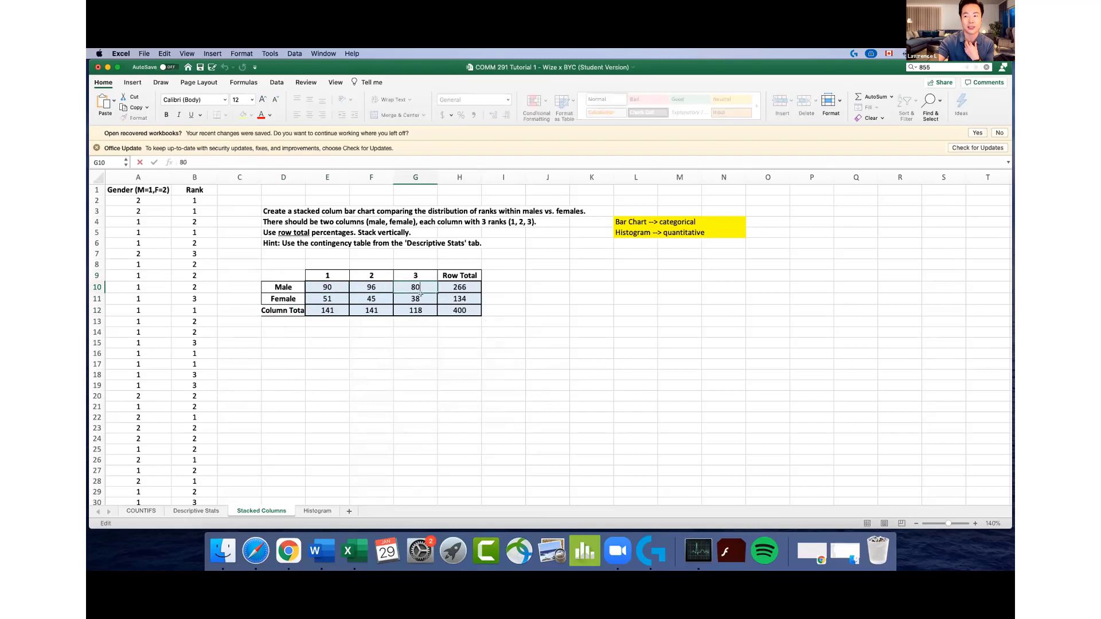
pyautogui.click(421, 294)
pyautogui.click(379, 294)
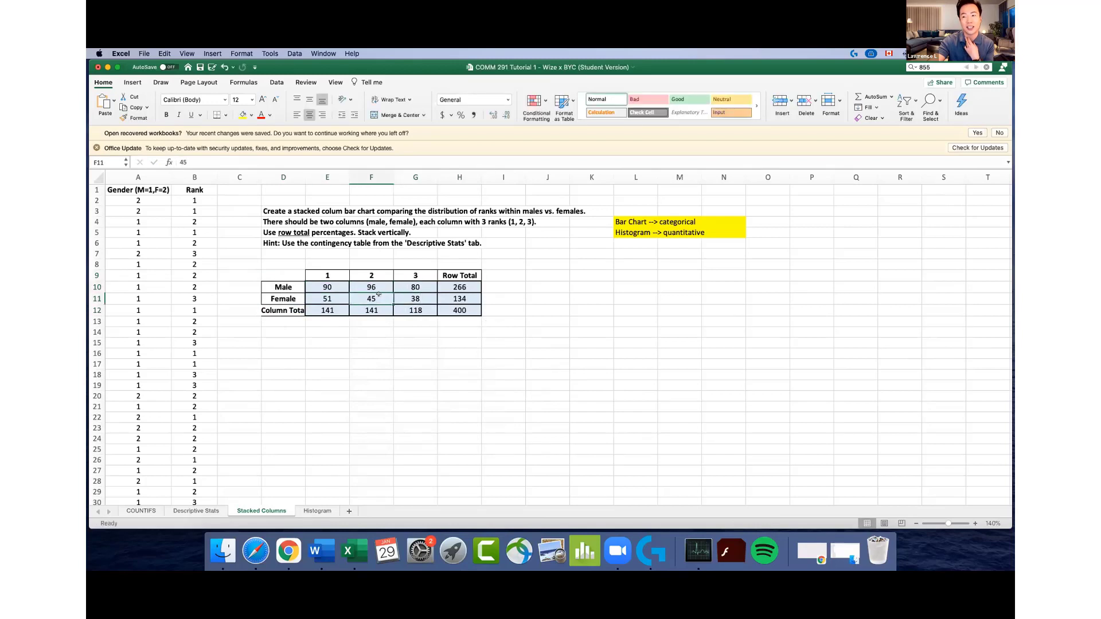
pyautogui.click(376, 342)
pyautogui.click(330, 343)
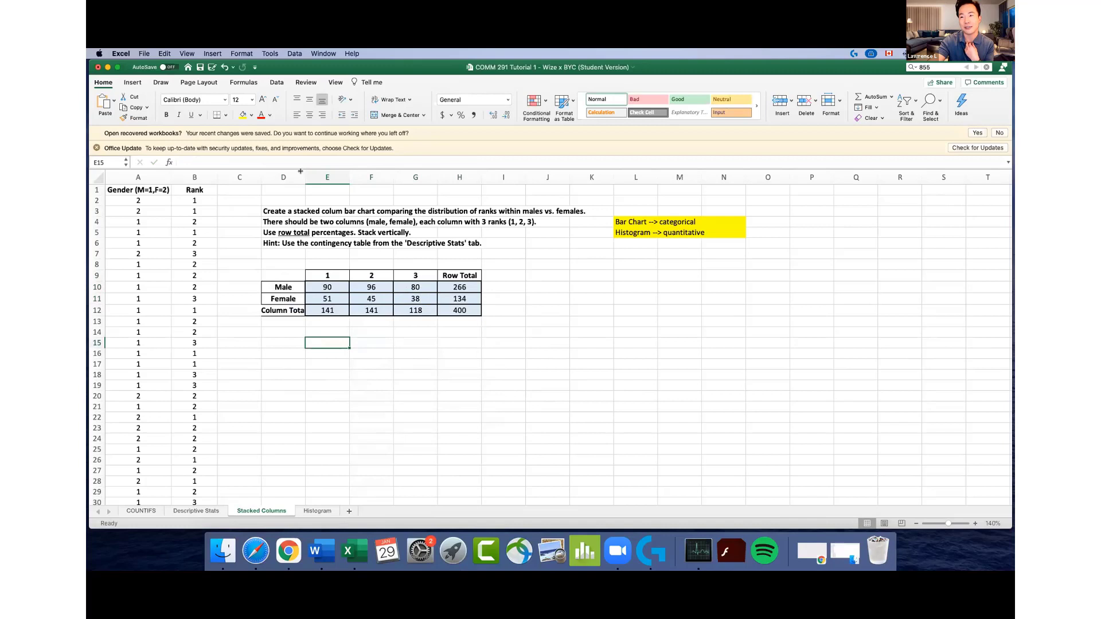
pyautogui.moveTo(301, 171); pyautogui.dragTo(311, 171)
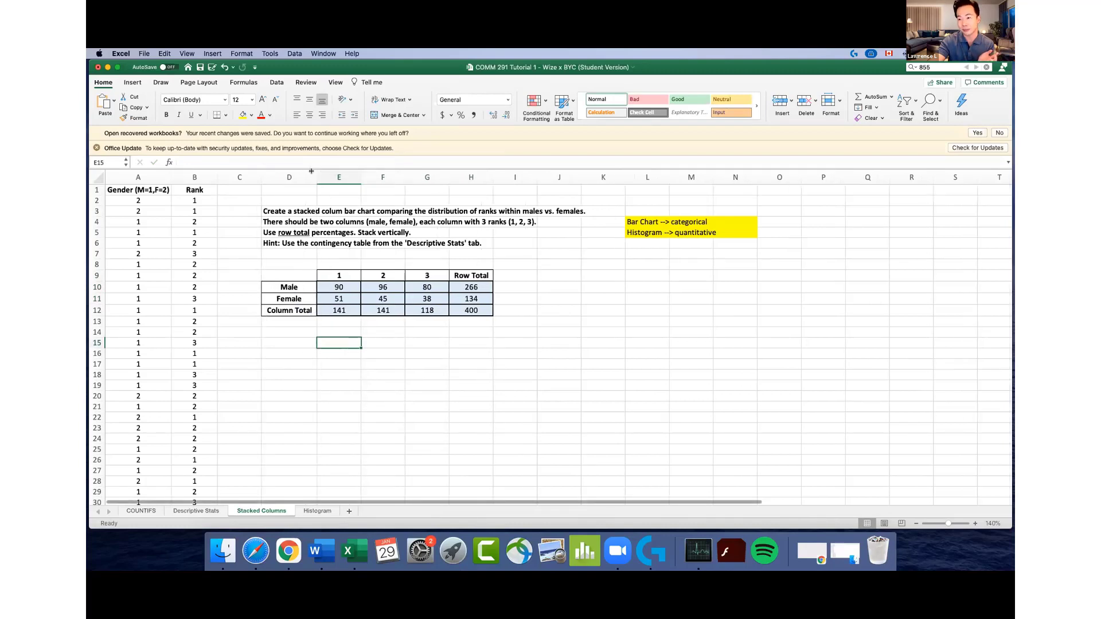
# Copy the whole contingency table D9:H12 and paste the duplicate below it, starting at D15
pyautogui.click(357, 332)
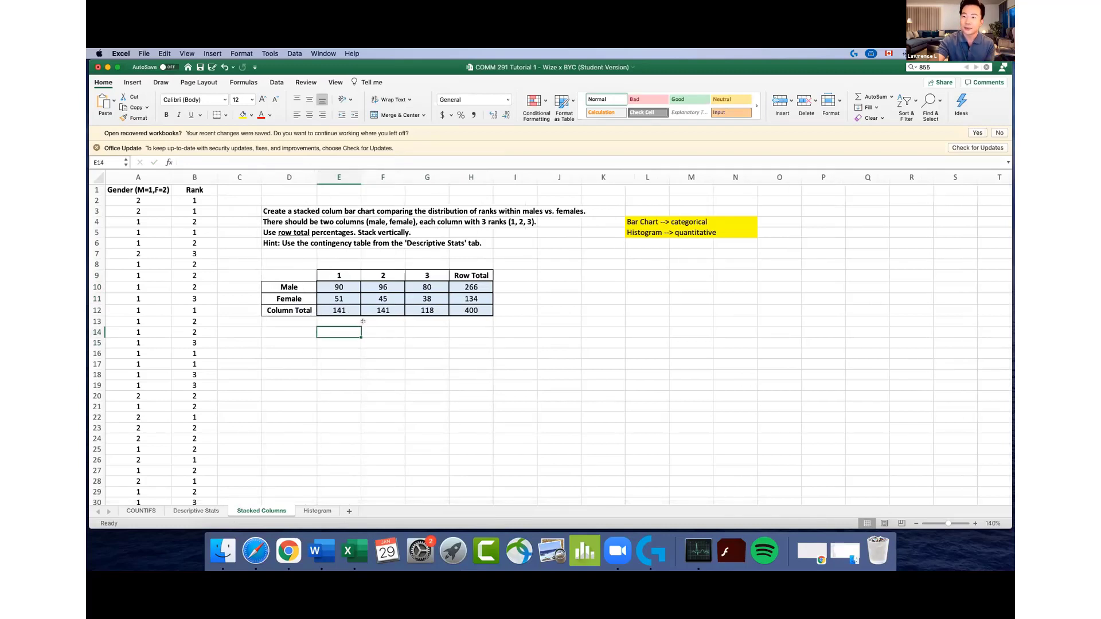
pyautogui.click(289, 230)
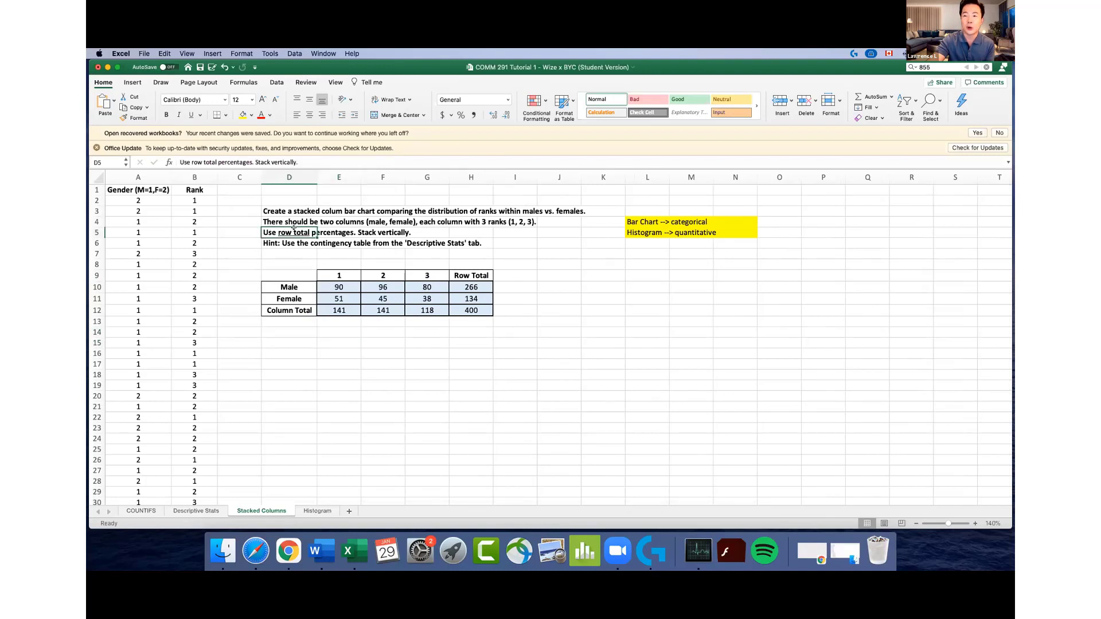
pyautogui.click(340, 230)
pyautogui.moveTo(335, 286); pyautogui.dragTo(458, 304)
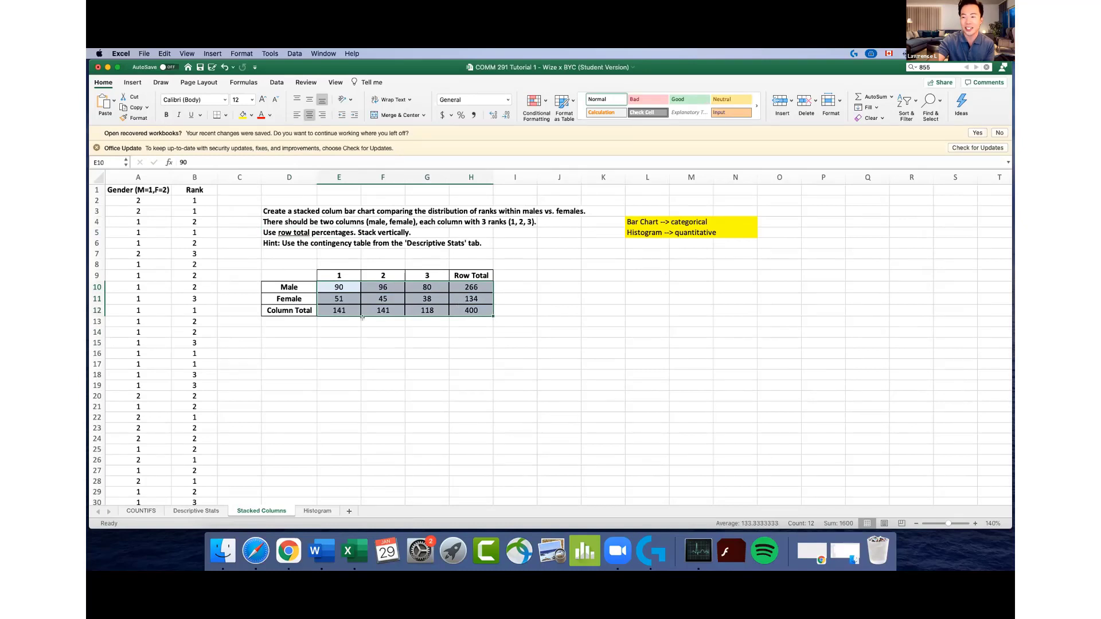
pyautogui.moveTo(300, 280); pyautogui.dragTo(471, 307)
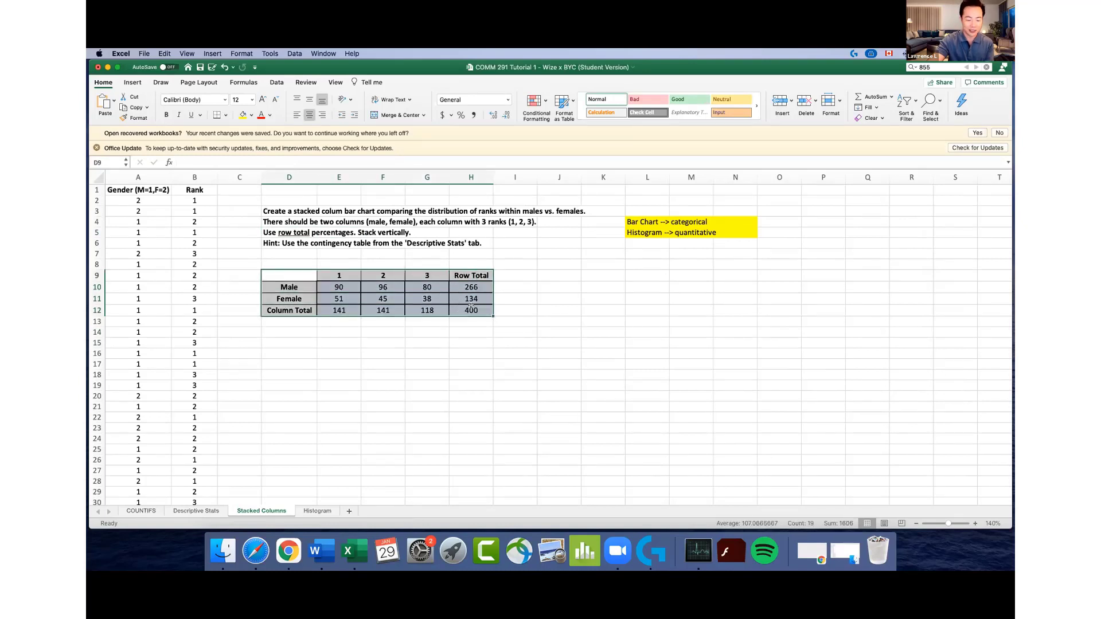
pyautogui.press('super+c')
pyautogui.click(289, 340)
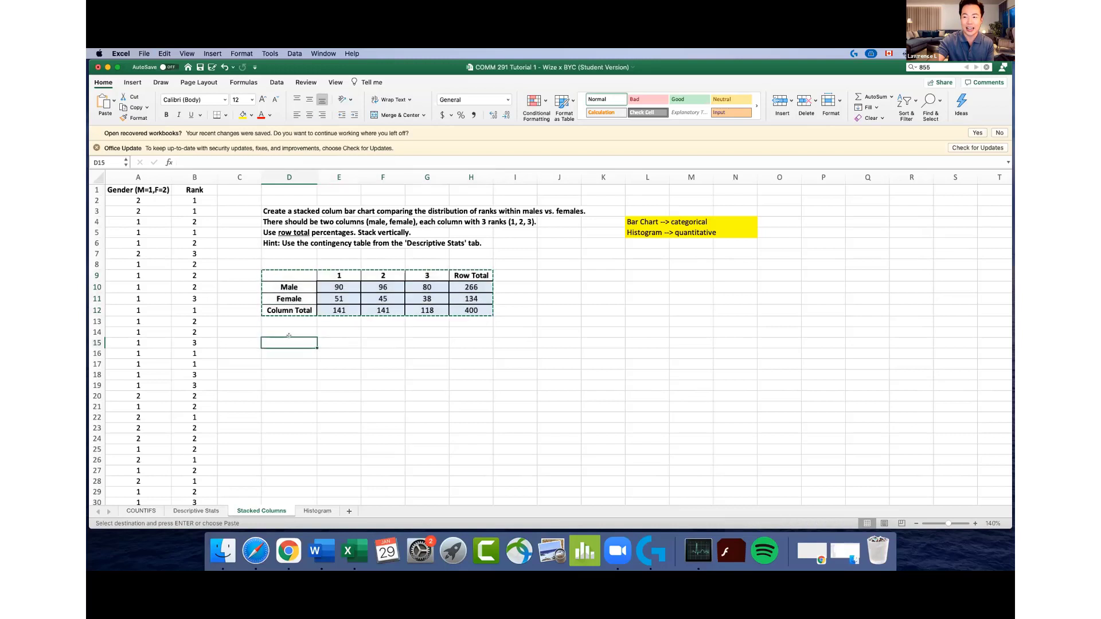
pyautogui.press('super+v')
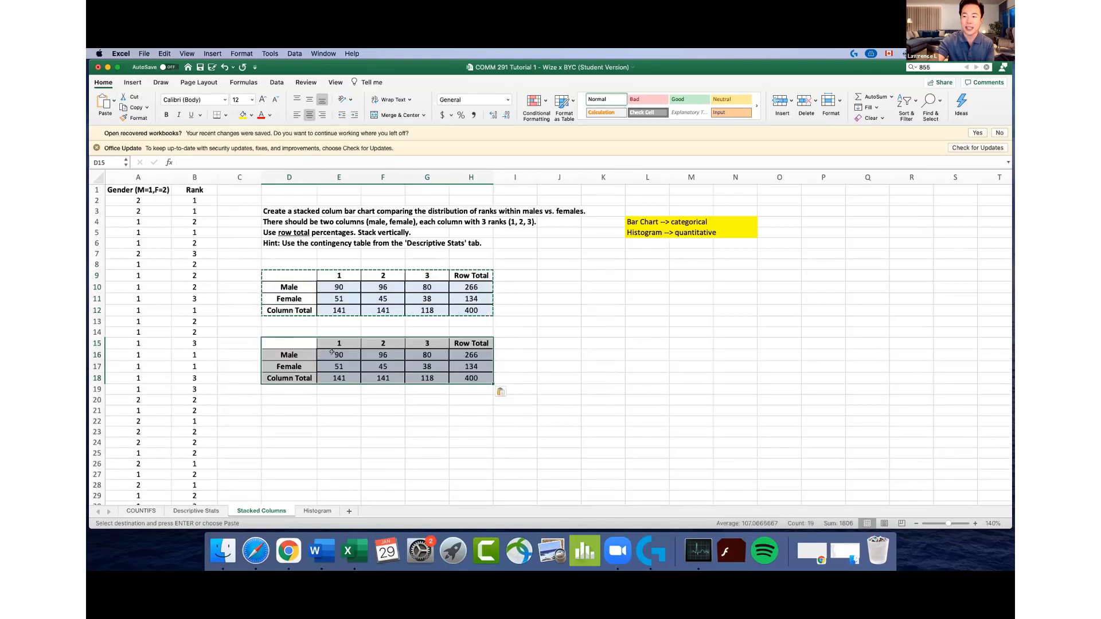
# Clear the values from E16:H18 in the duplicated table, keeping its headers and row labels
pyautogui.click(346, 355)
pyautogui.moveTo(347, 355); pyautogui.dragTo(492, 379)
pyautogui.press('Delete')
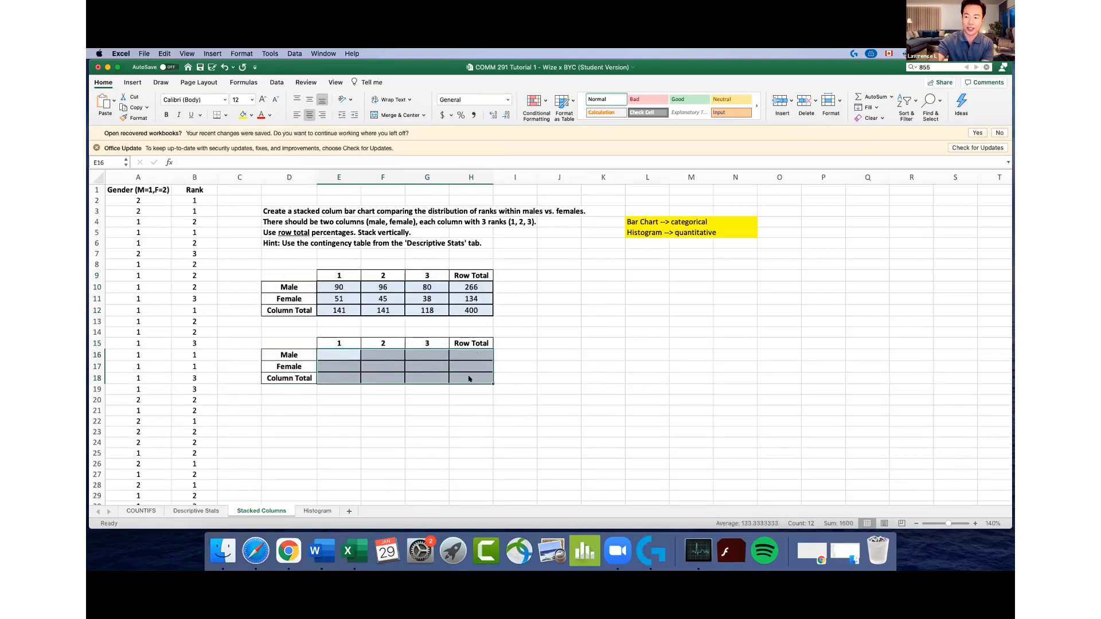
pyautogui.click(467, 417)
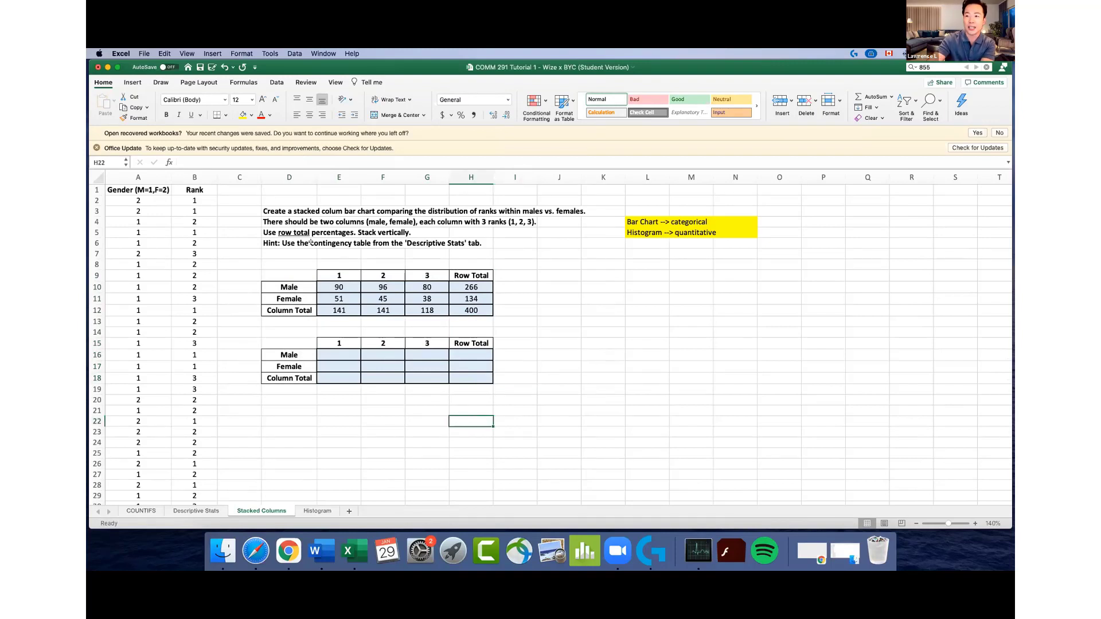
# Following the row total percentage instruction in D5, calculate the male rank 1 proportion in E16 with =E10/H10
pyautogui.click(281, 229)
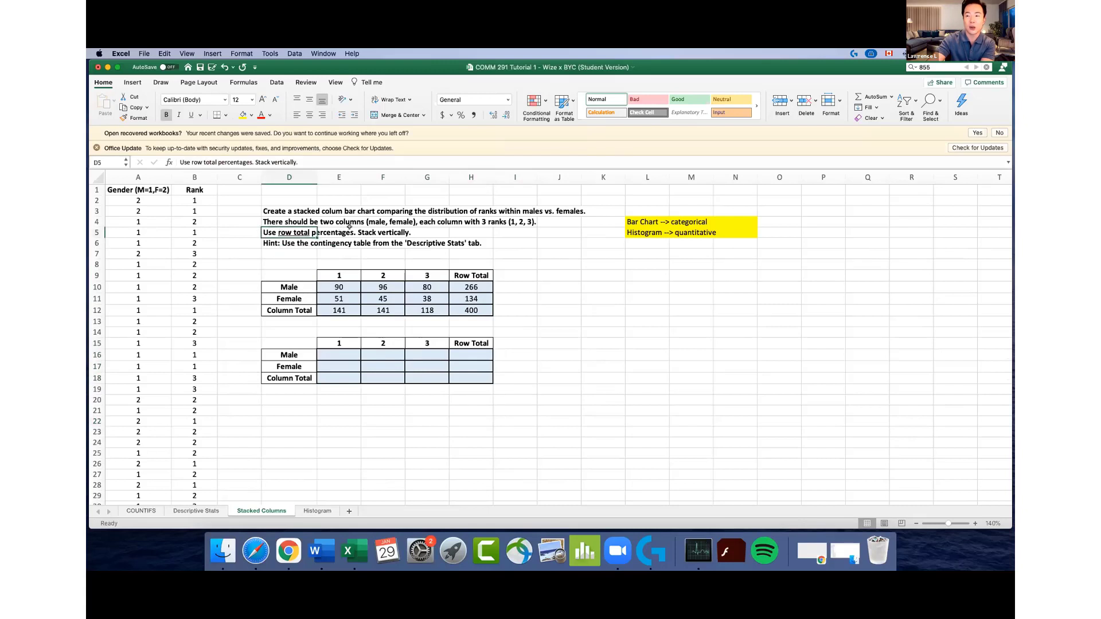
pyautogui.click(343, 230)
pyautogui.click(381, 229)
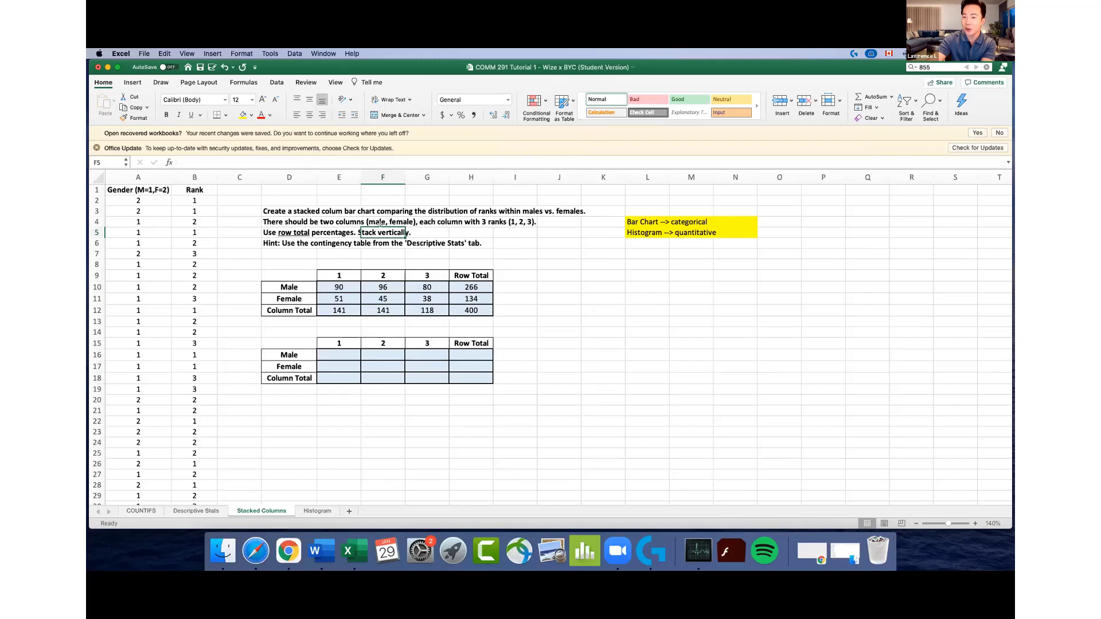
pyautogui.click(347, 353)
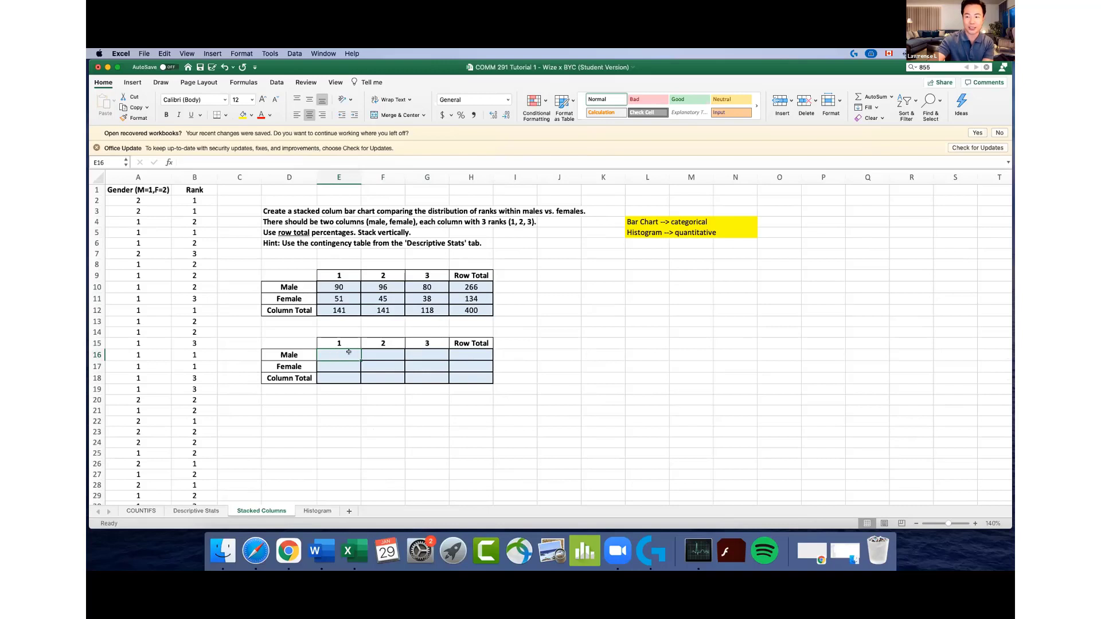
pyautogui.write('=')
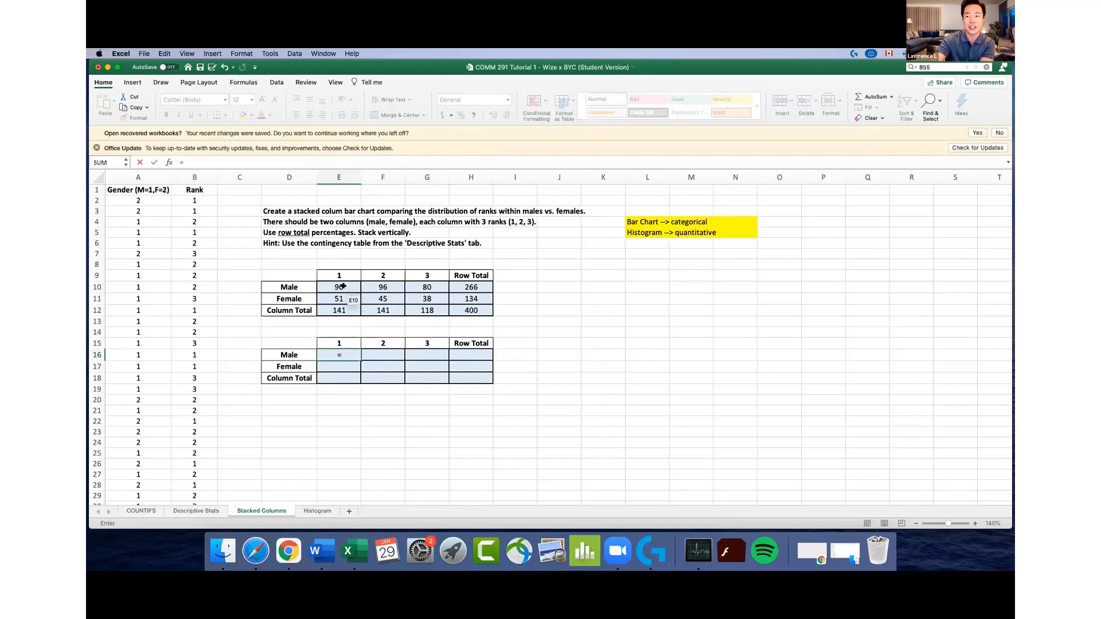
pyautogui.click(342, 286)
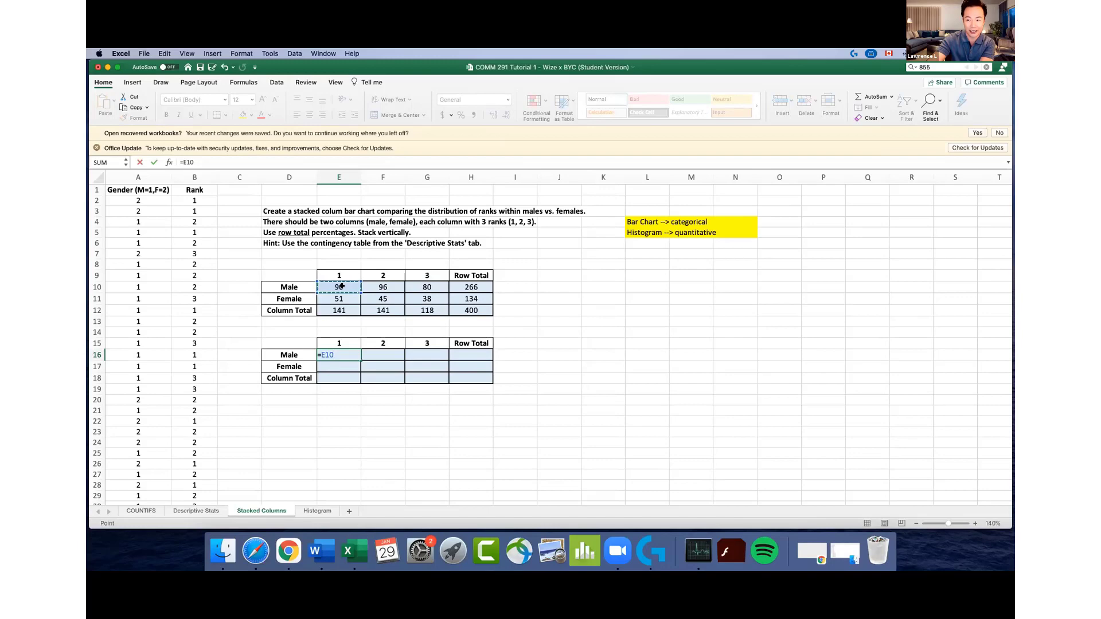
pyautogui.write('/')
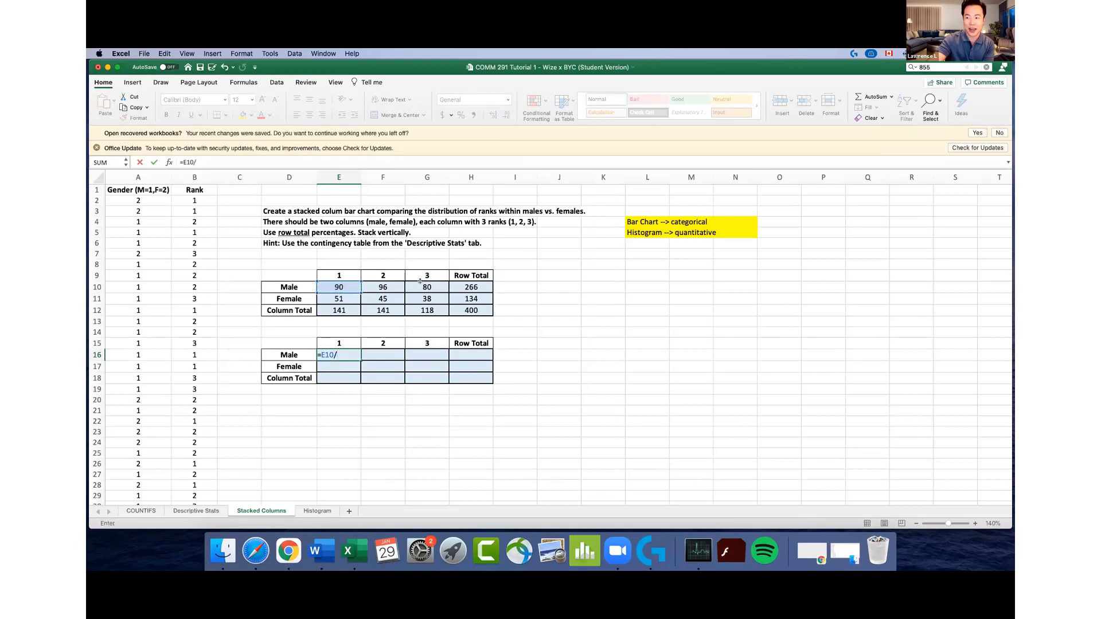
pyautogui.click(470, 282)
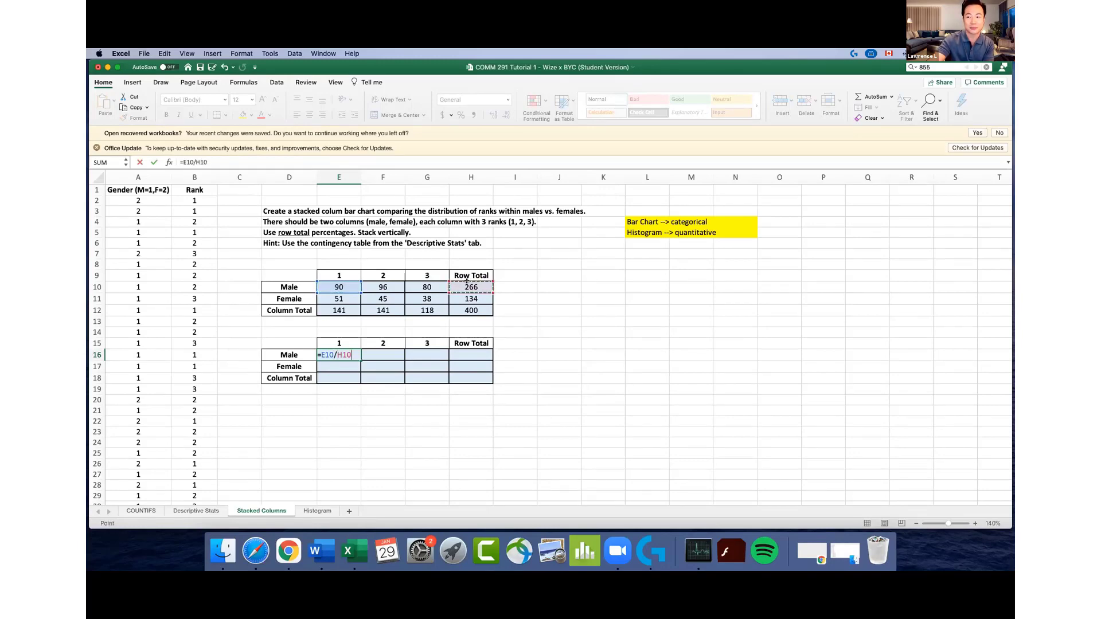
pyautogui.press('Return')
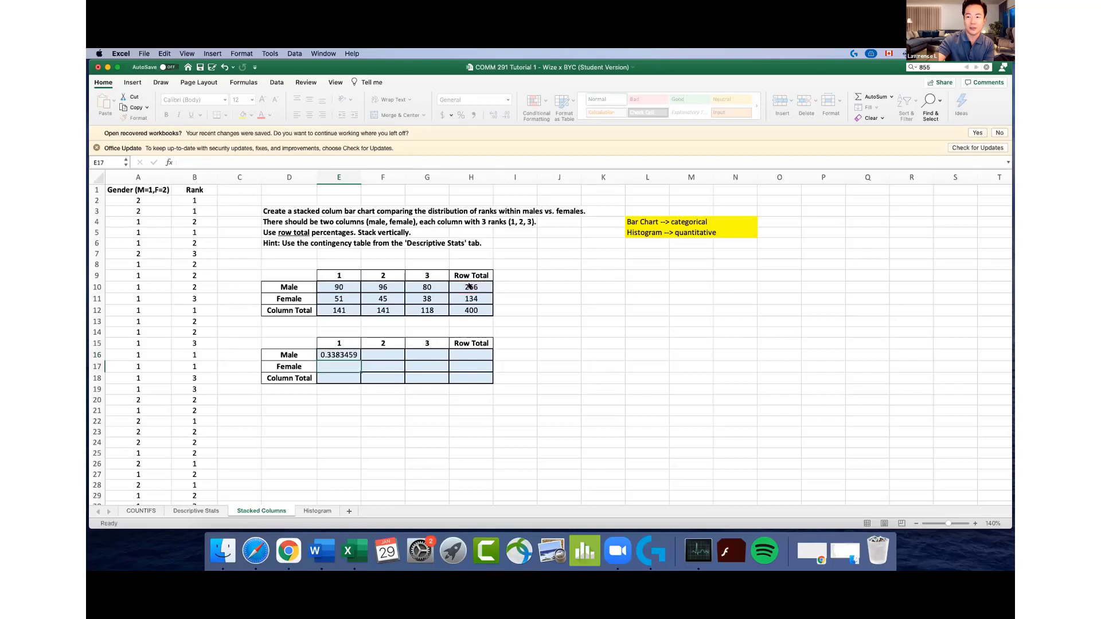
# Format E16:H18 in the lower table to show four decimal places
pyautogui.click(355, 353)
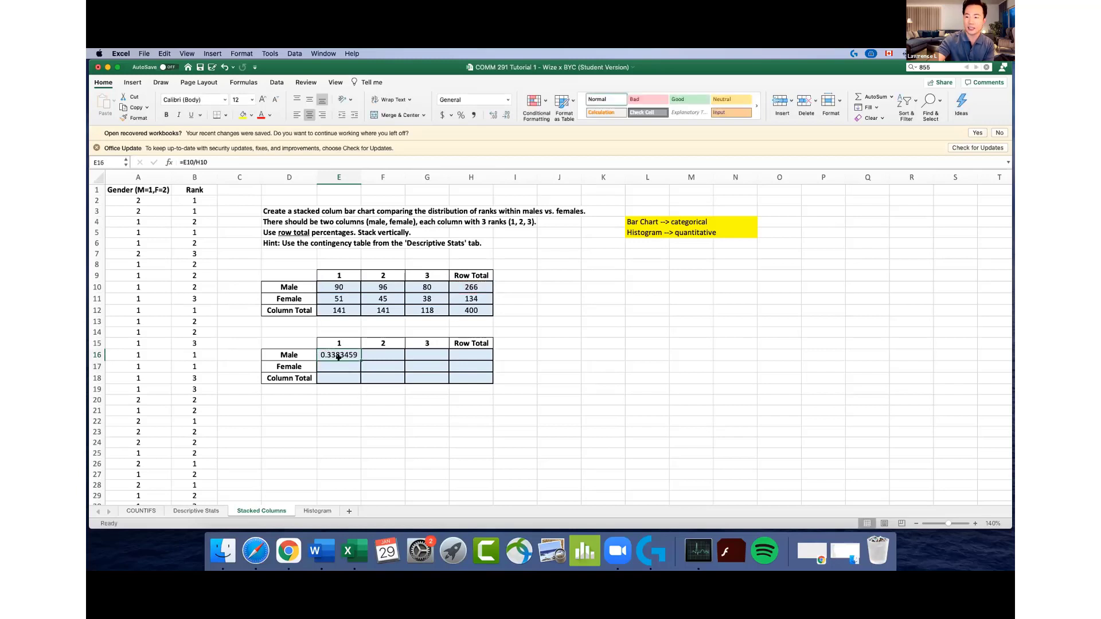
pyautogui.moveTo(333, 352); pyautogui.dragTo(456, 363)
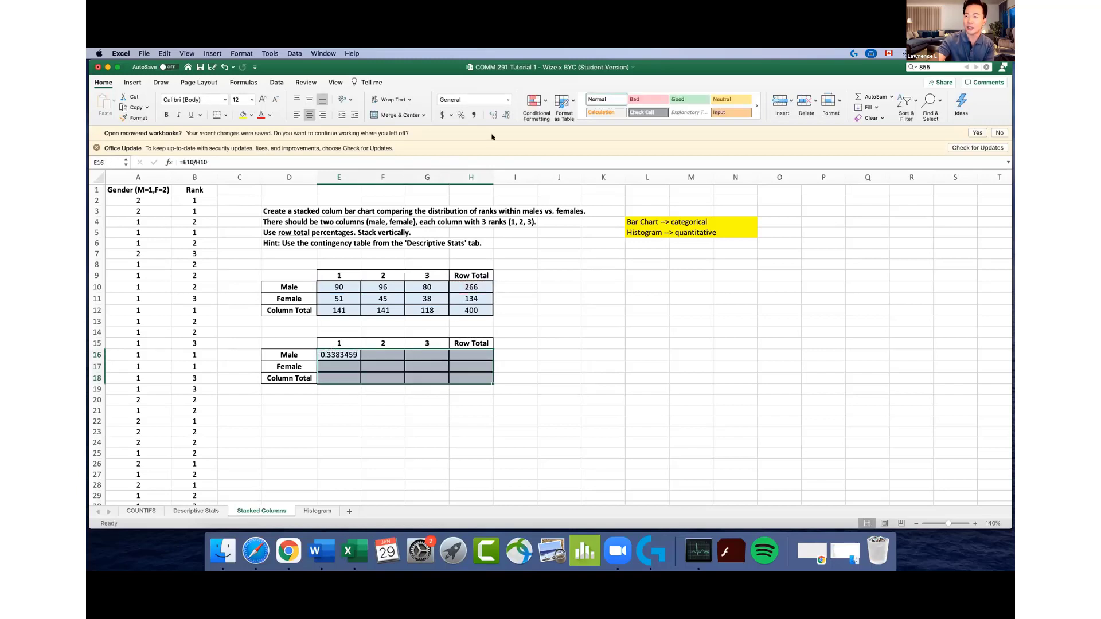
pyautogui.click(505, 114)
pyautogui.click(505, 114)
pyautogui.click(504, 114)
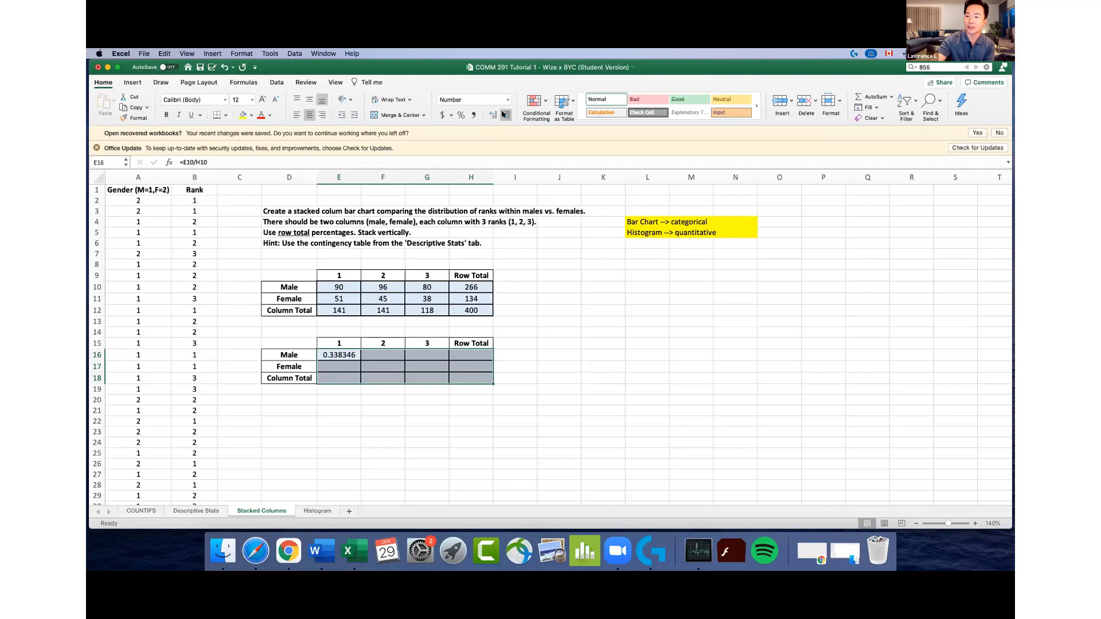
pyautogui.click(504, 114)
pyautogui.click(493, 114)
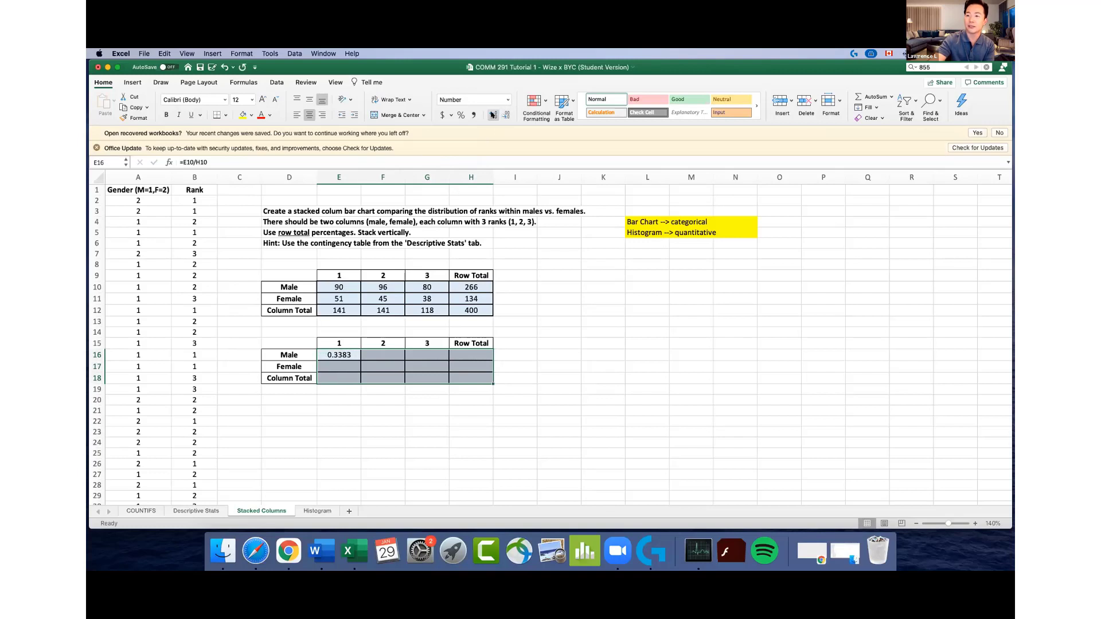
# Check the formula in E16, and calculate the male rank 2 proportion in F16 with =F10/H10
pyautogui.click(344, 354)
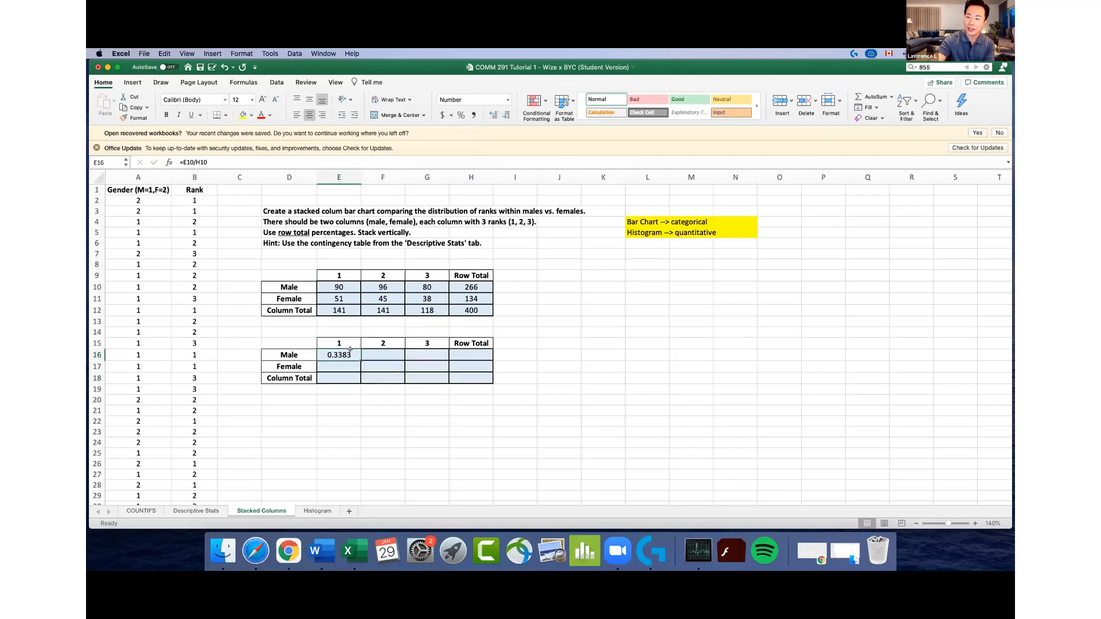
pyautogui.doubleClick(344, 354)
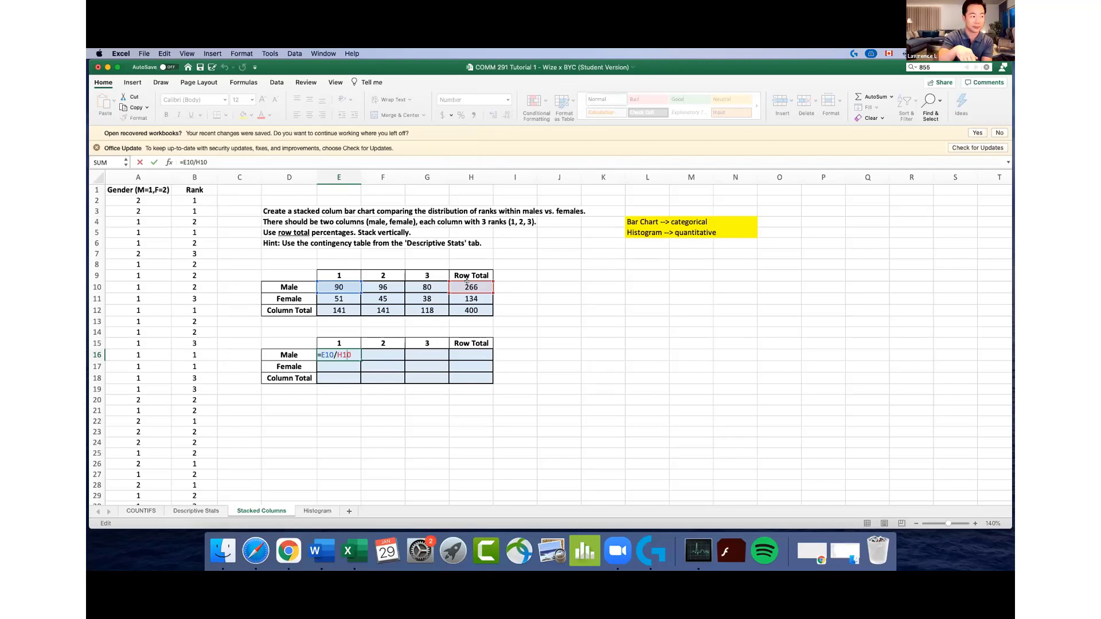
pyautogui.press('Return')
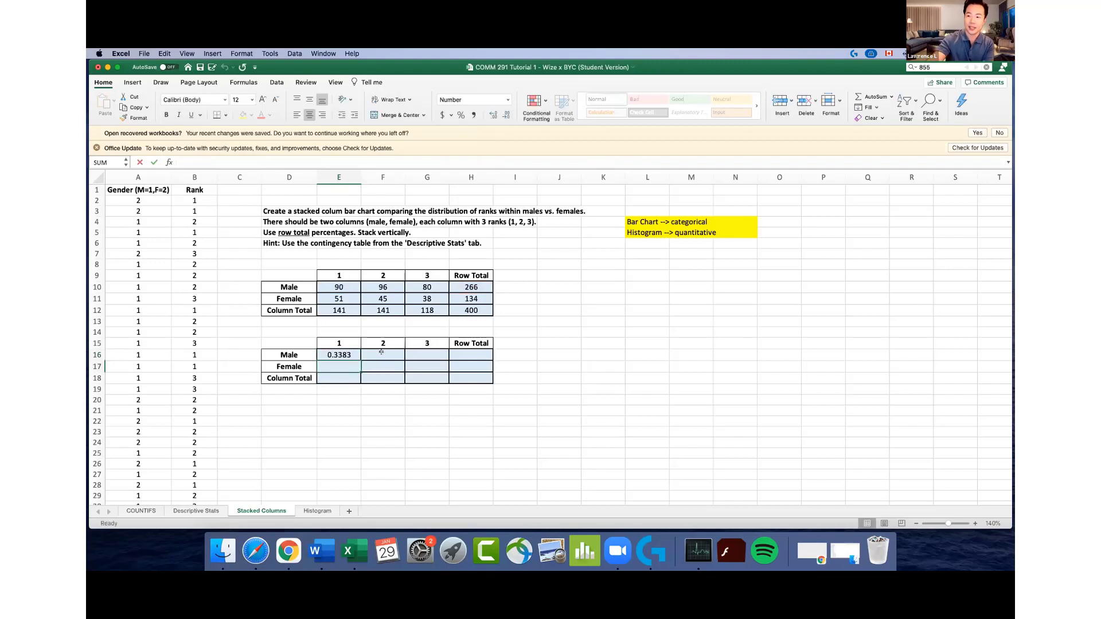
pyautogui.click(381, 351)
pyautogui.write('=')
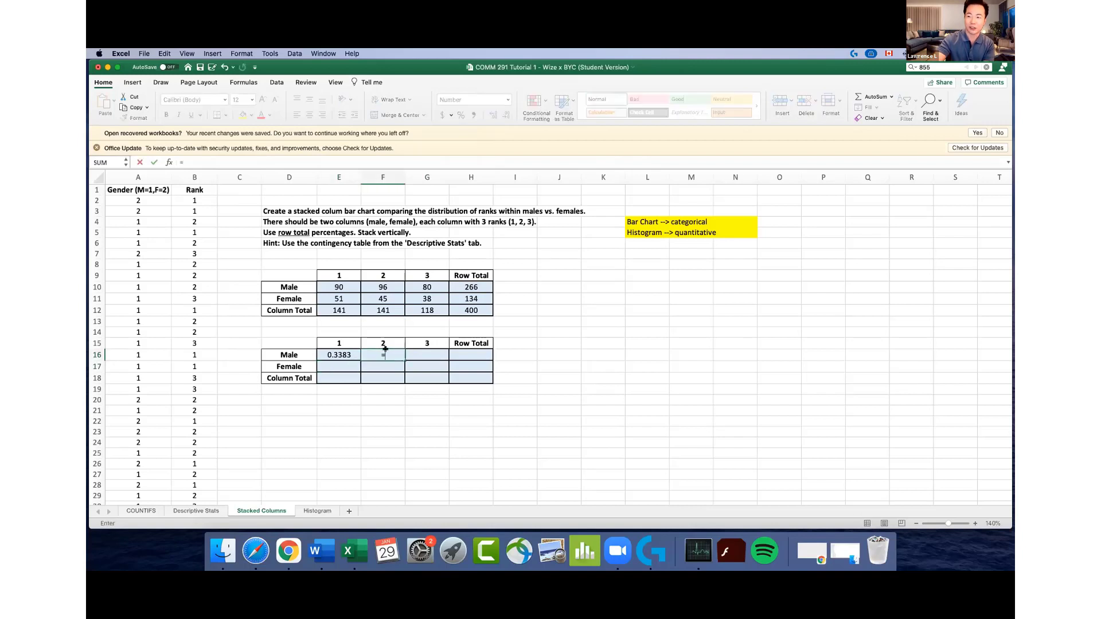
pyautogui.click(384, 286)
pyautogui.write('/')
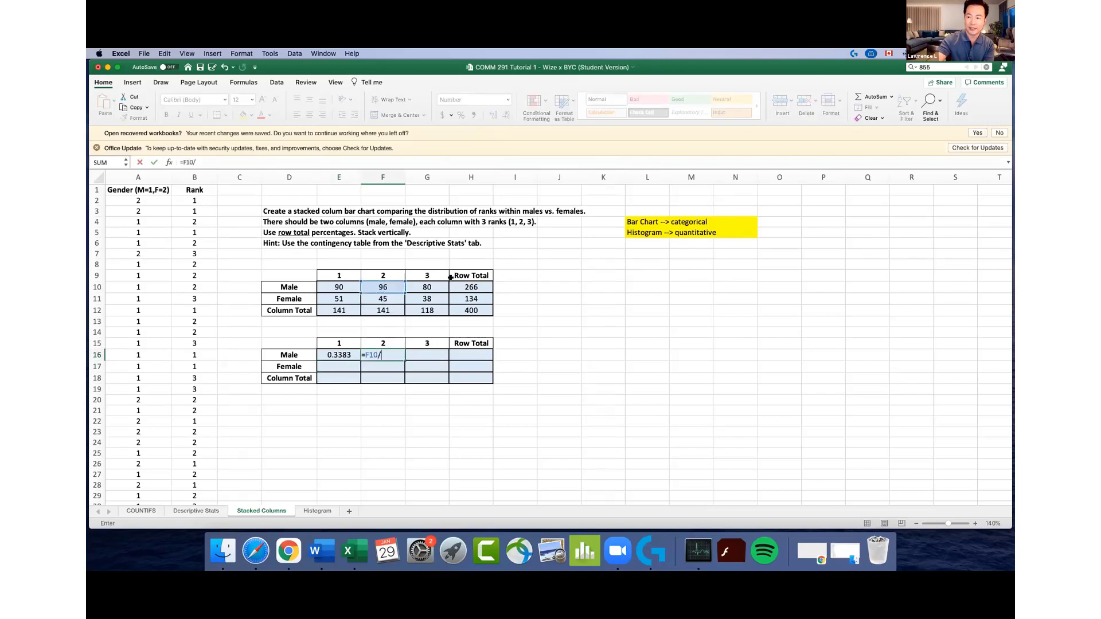
pyautogui.click(467, 286)
pyautogui.press('Return')
# Calculate the male rank 3 proportion in G16 with =G10/H10
pyautogui.click(425, 352)
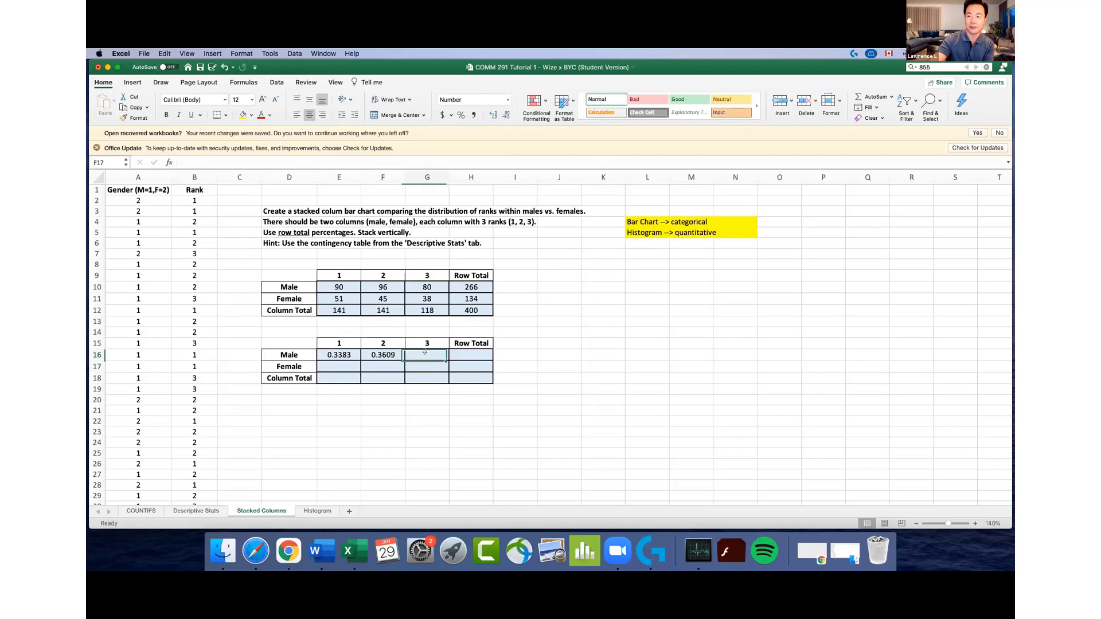
pyautogui.write('=')
pyautogui.click(433, 282)
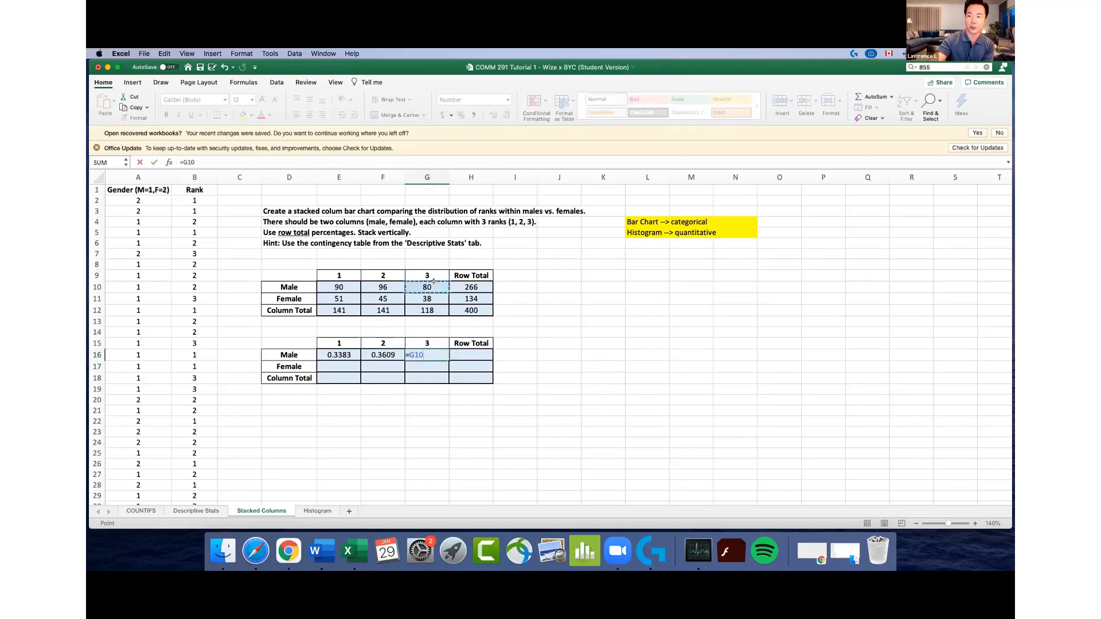
pyautogui.write('/')
pyautogui.click(471, 283)
pyautogui.press('Return')
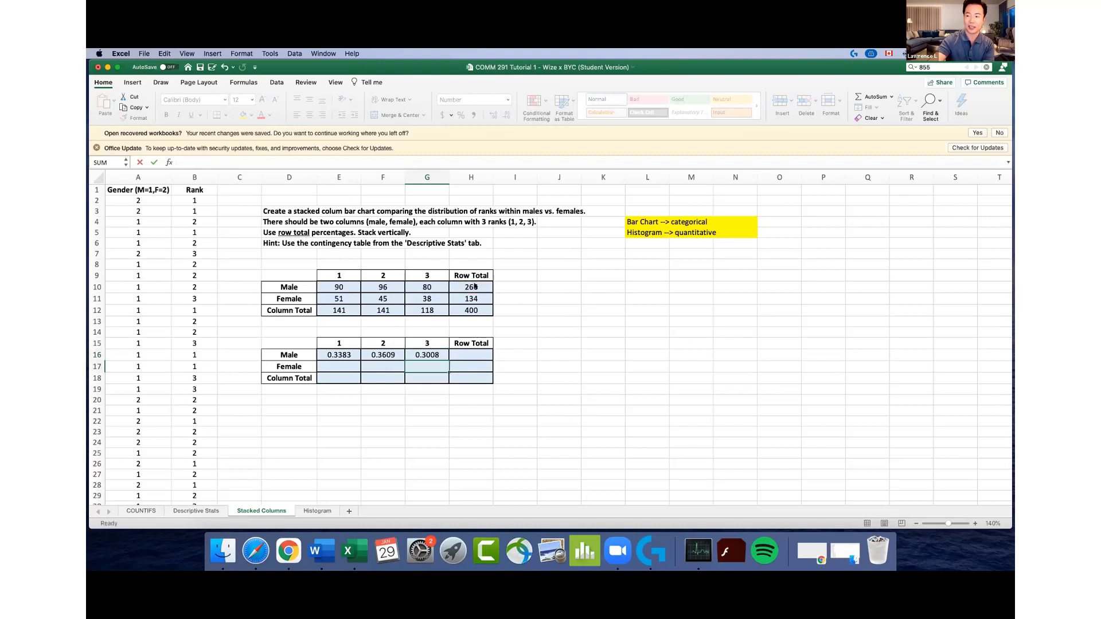
# Add up the three male proportions E16:G16 in the Row Total cell H16 with a SUM formula
pyautogui.moveTo(338, 354); pyautogui.dragTo(441, 355)
pyautogui.click(454, 353)
pyautogui.write('=sum(')
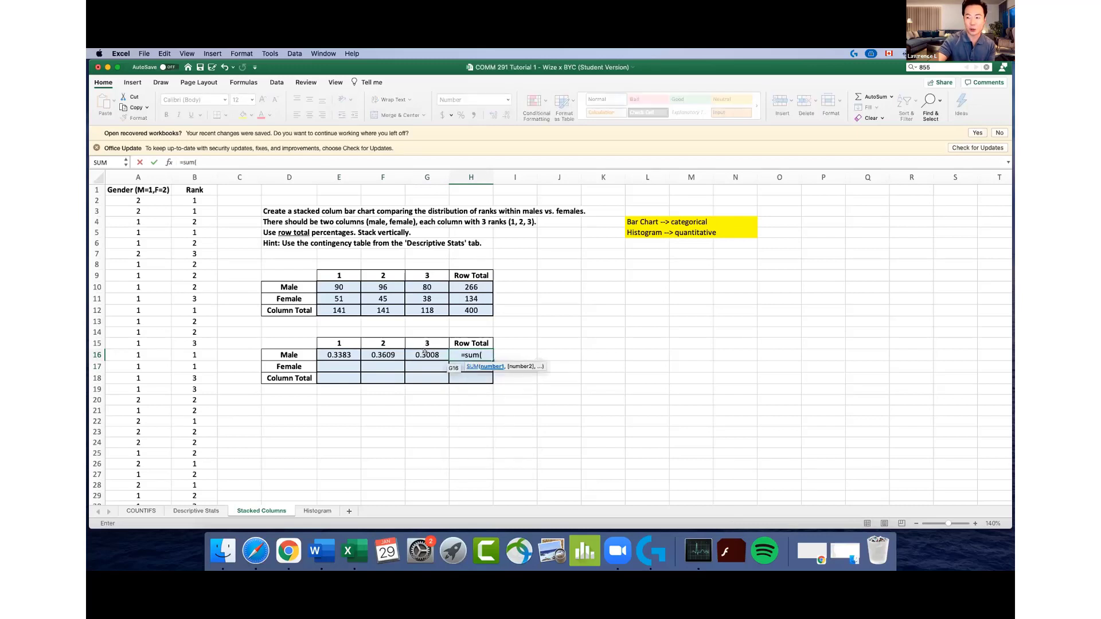
pyautogui.moveTo(427, 354); pyautogui.dragTo(342, 355)
pyautogui.press('Return')
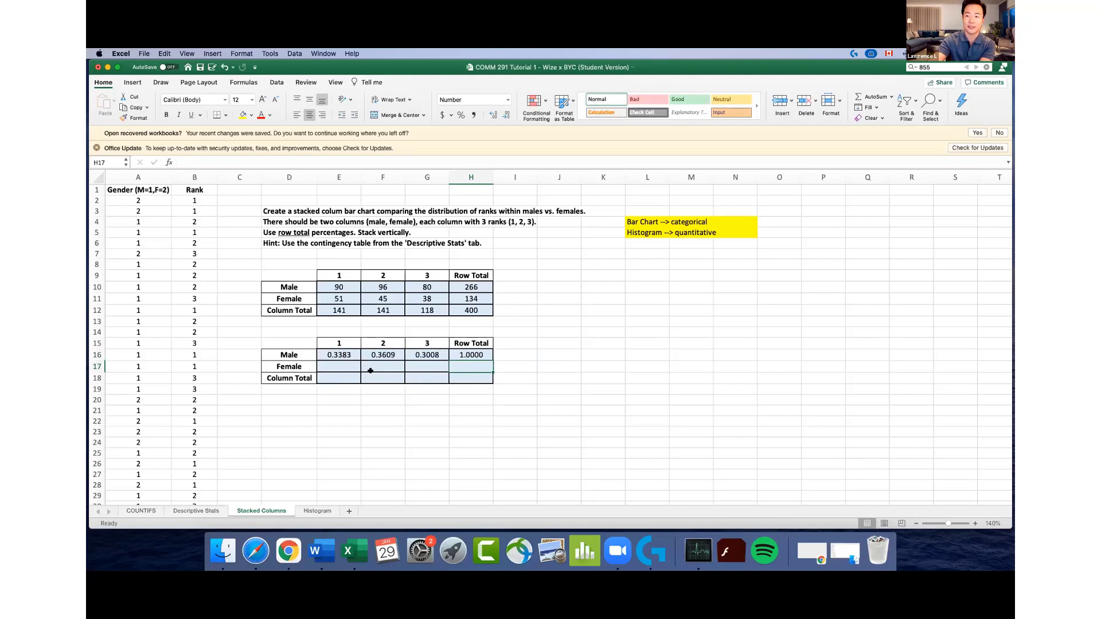
# Compare the male and female counts with their row totals, and calculate the female rank 1 proportion in E17 with =E11/H11
pyautogui.click(478, 284)
pyautogui.click(479, 295)
pyautogui.click(479, 282)
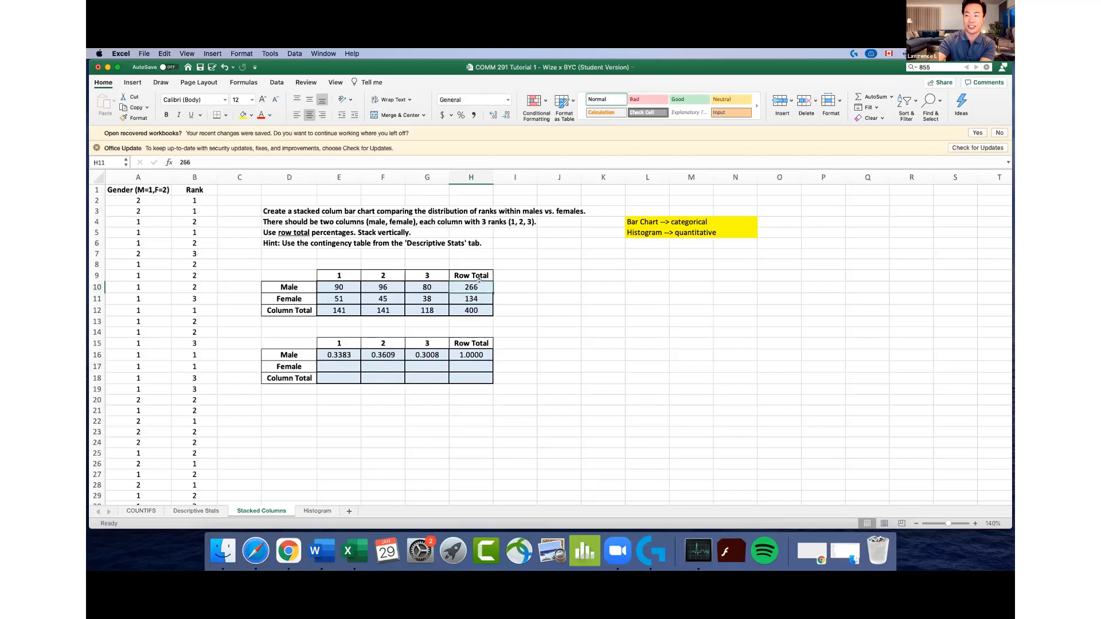
pyautogui.moveTo(337, 285); pyautogui.dragTo(411, 281)
pyautogui.moveTo(337, 298); pyautogui.dragTo(419, 282)
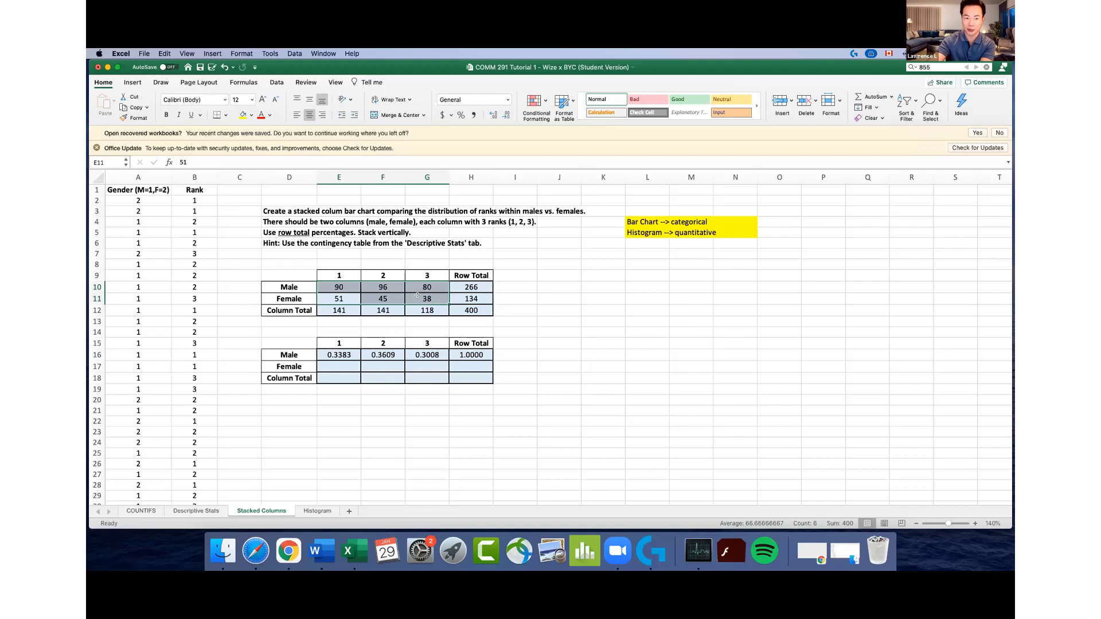
pyautogui.click(333, 366)
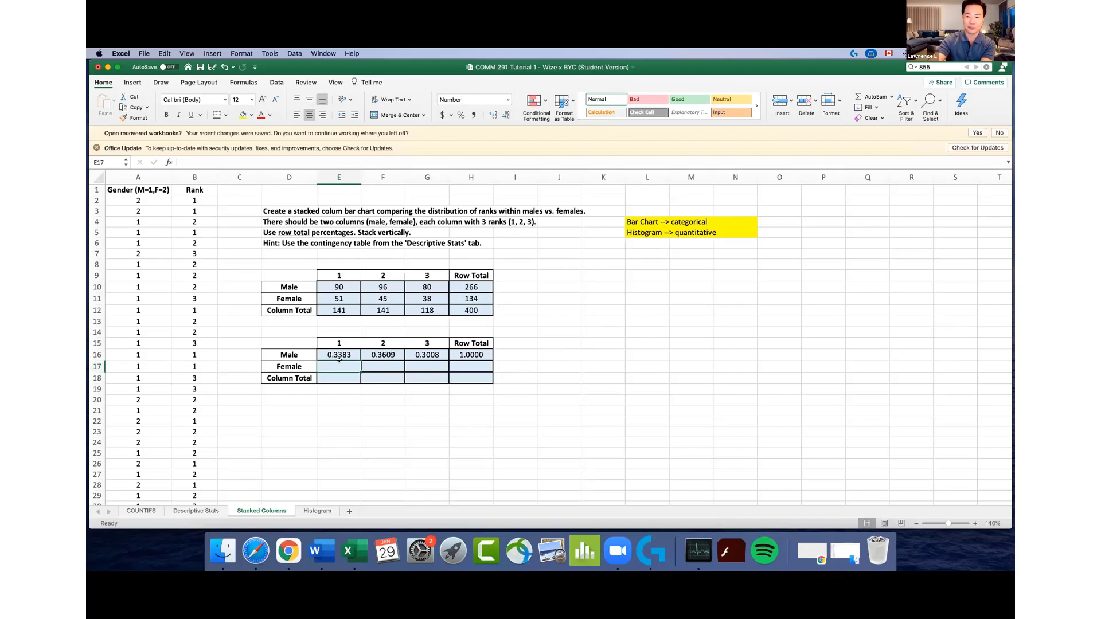
pyautogui.write('=')
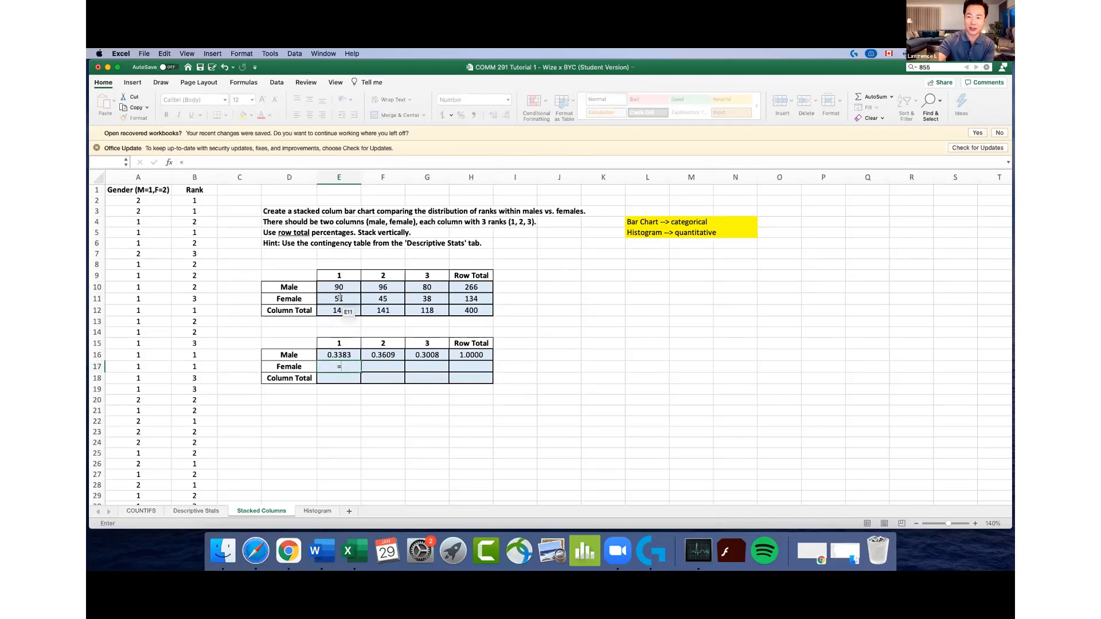
pyautogui.click(338, 297)
pyautogui.write('/')
pyautogui.click(471, 299)
pyautogui.press('Return')
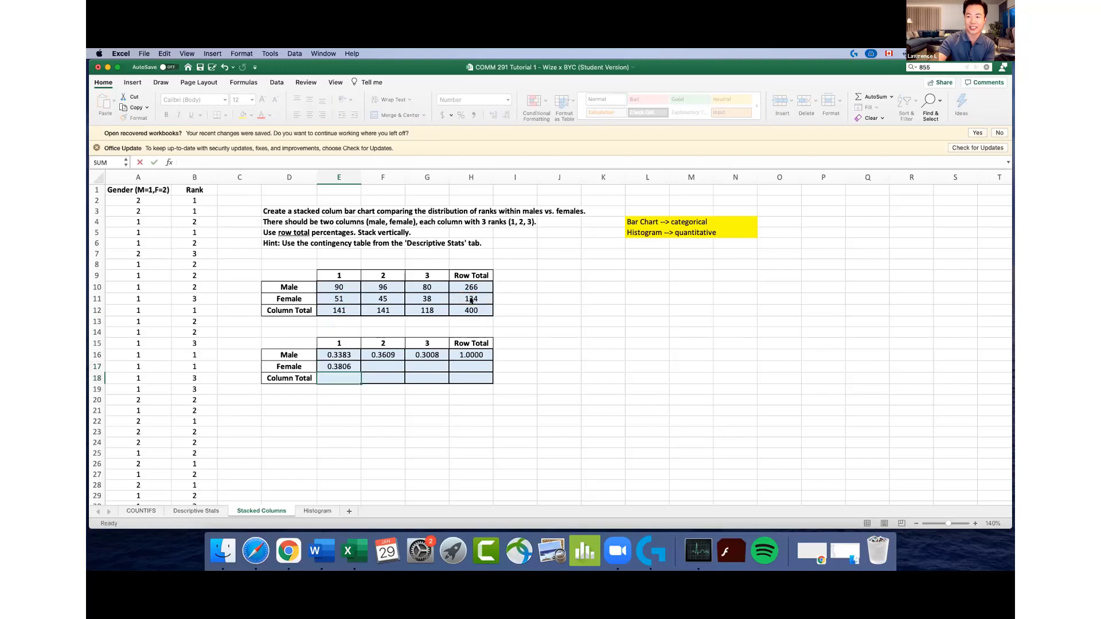
# Clear E17, copy the male row formulas E16:H16 into the female row E17:H17, and check the references in E17 and F17
pyautogui.click(349, 365)
pyautogui.press('Delete')
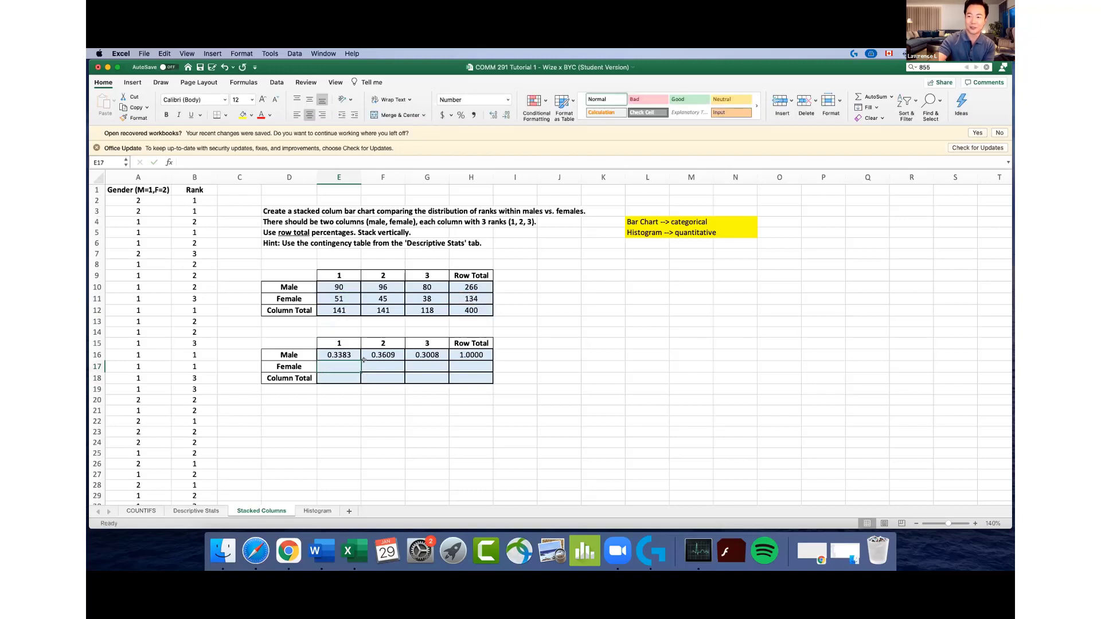
pyautogui.click(339, 351)
pyautogui.moveTo(339, 350); pyautogui.dragTo(473, 353)
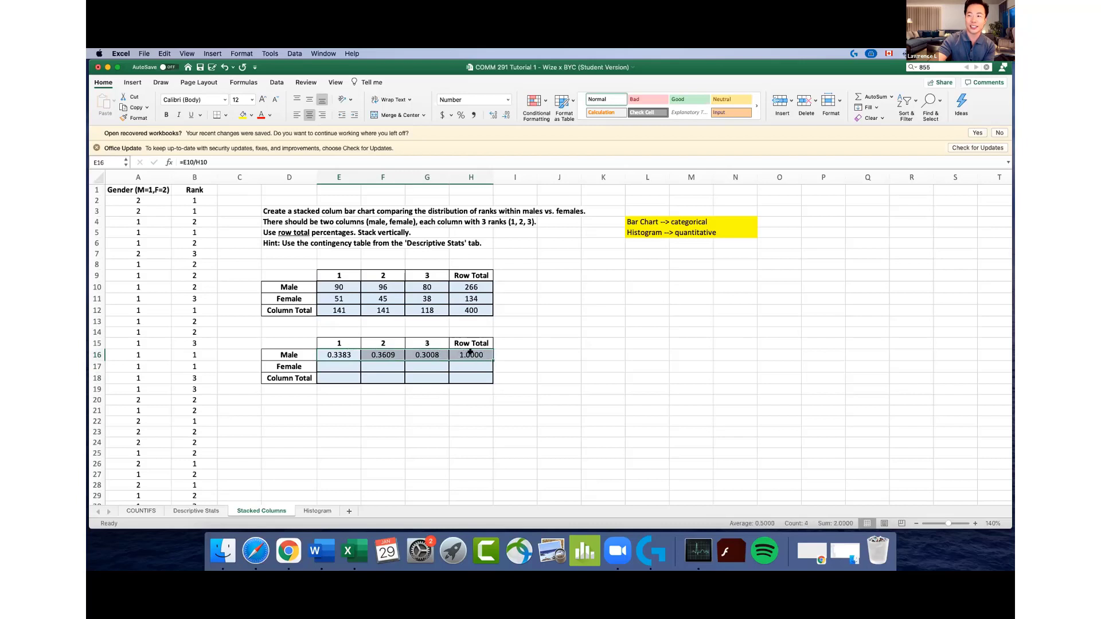
pyautogui.press('super+c')
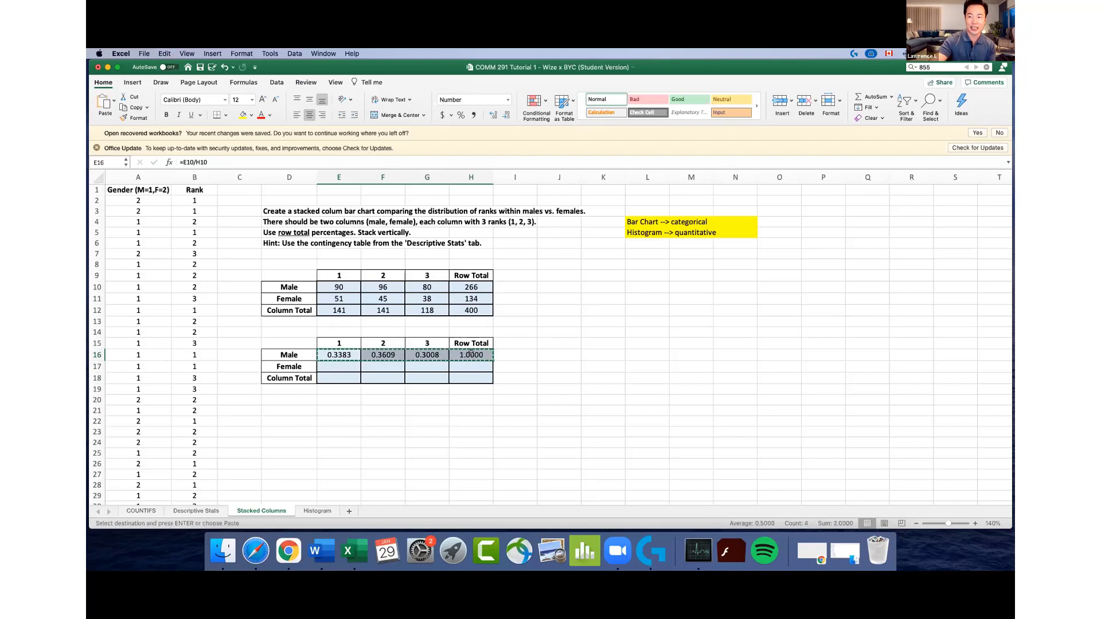
pyautogui.click(340, 367)
pyautogui.press('super+v')
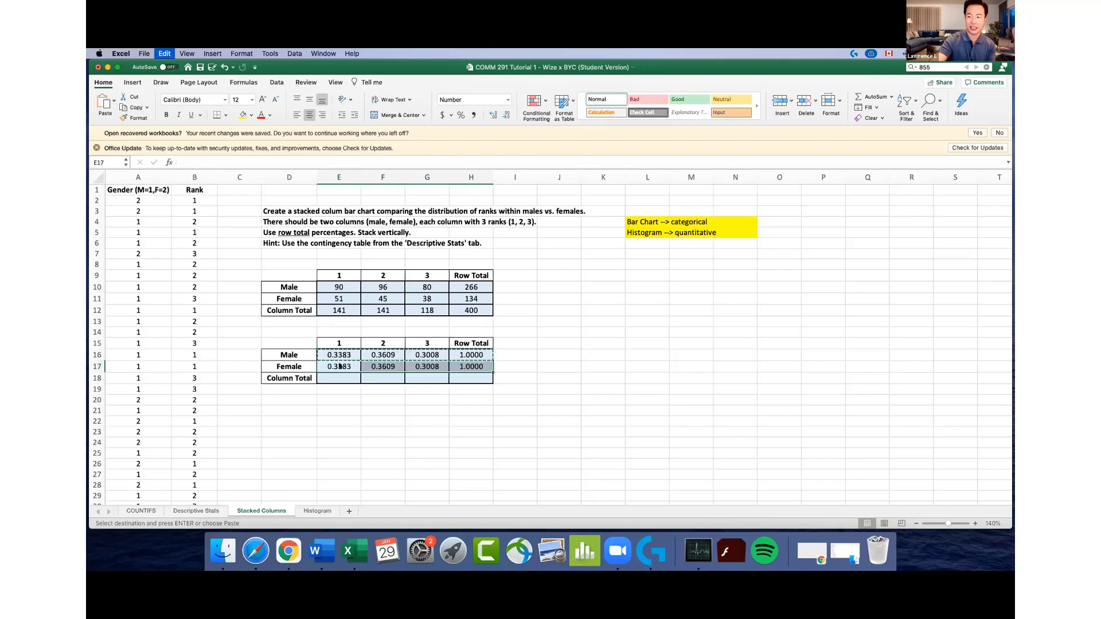
pyautogui.doubleClick(336, 366)
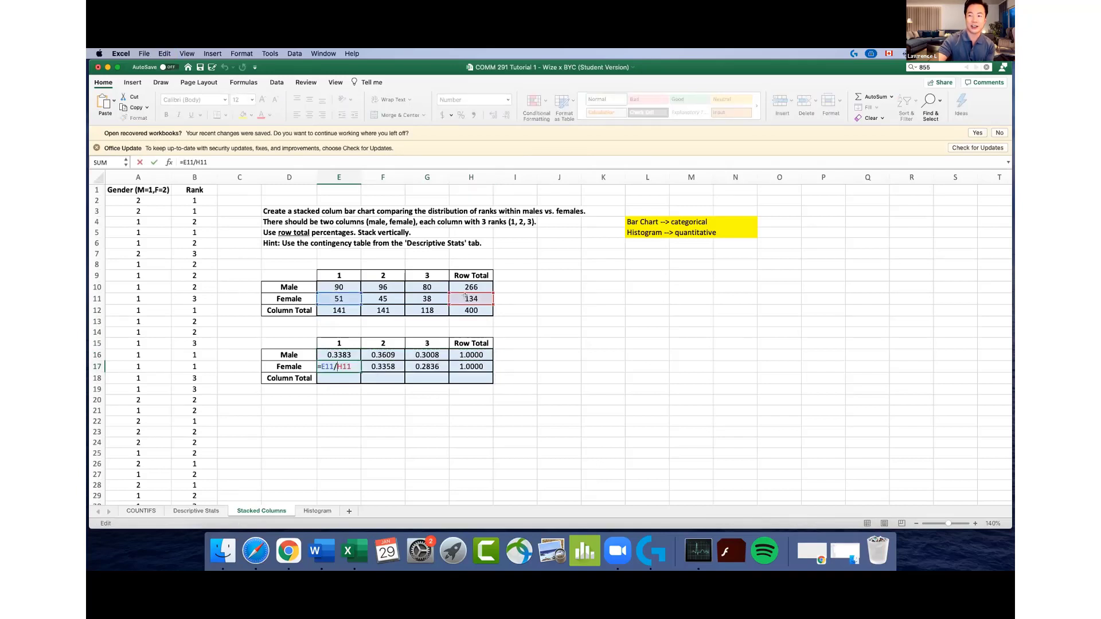
pyautogui.press('Return')
pyautogui.doubleClick(385, 367)
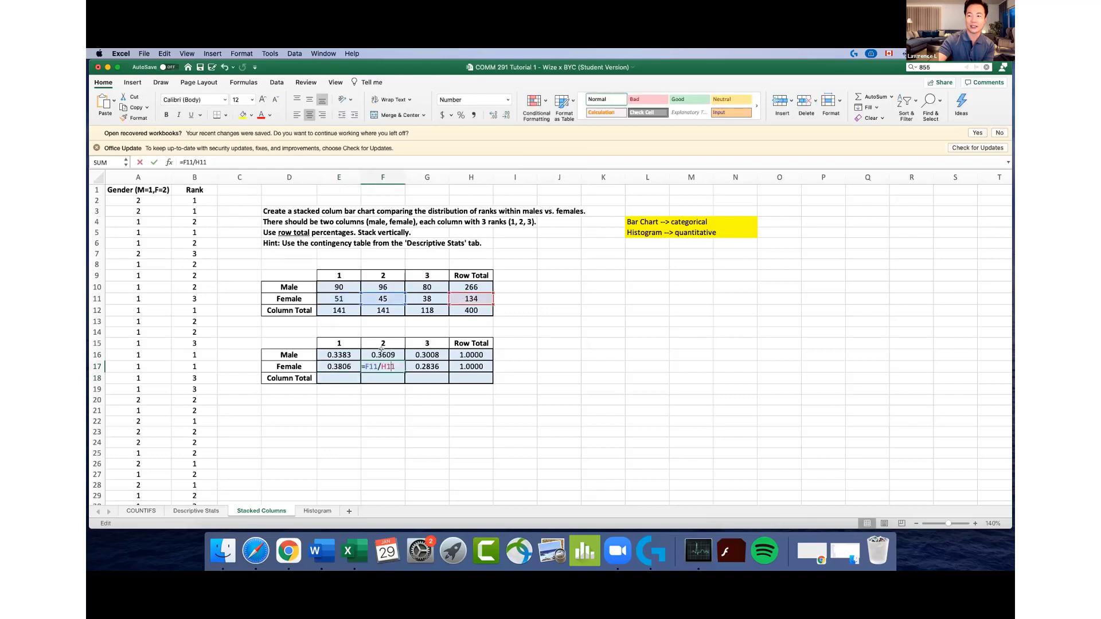
pyautogui.press('Return')
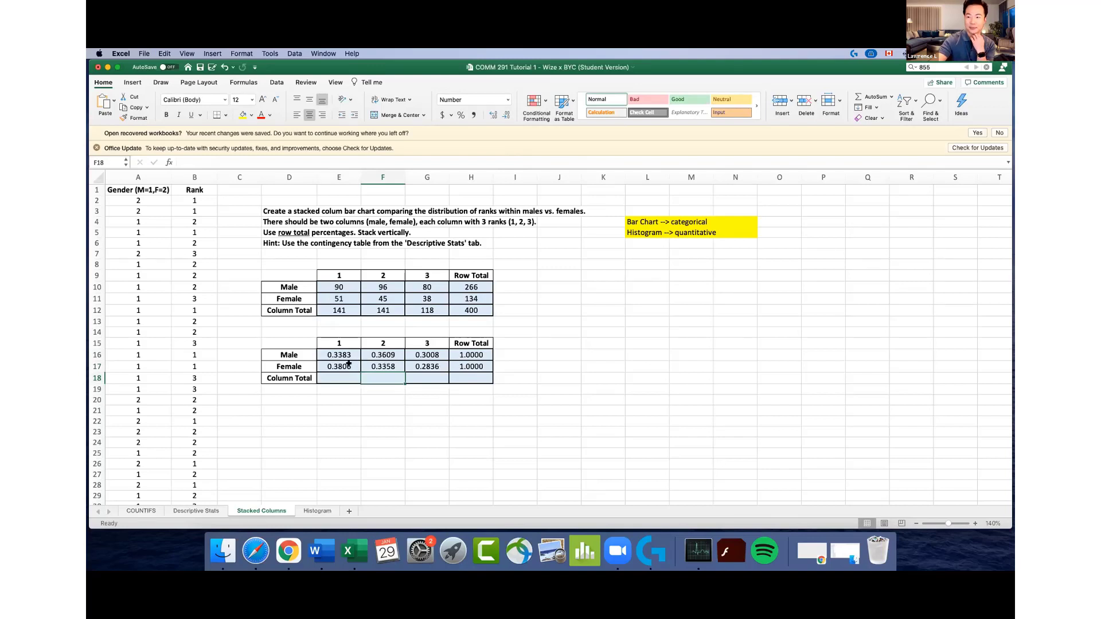
# Copy the female row formulas E17:H17 into the Column Total row E18:H18 of the proportions table
pyautogui.moveTo(348, 364); pyautogui.dragTo(471, 367)
pyautogui.press('super+c')
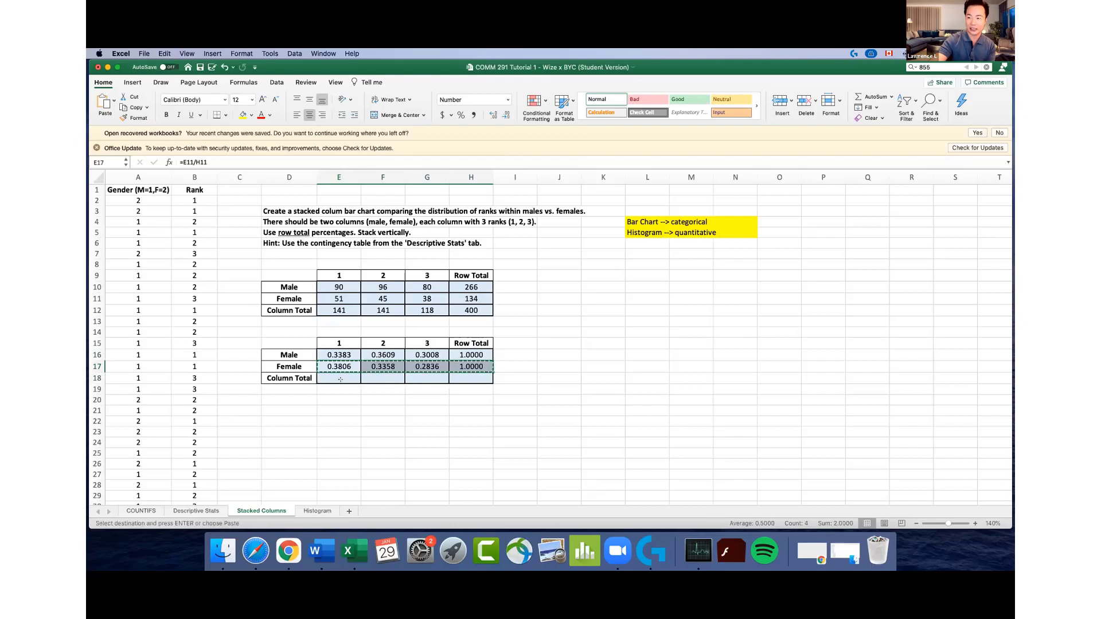
pyautogui.click(340, 379)
pyautogui.press('super+v')
pyautogui.click(349, 397)
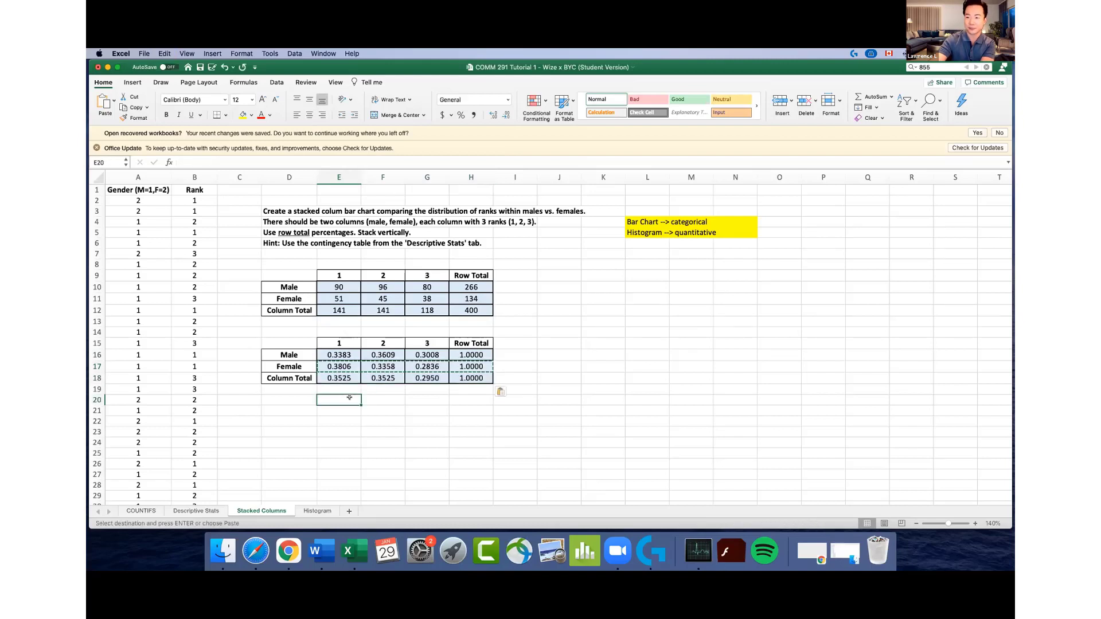
# Grey out the Column Total proportions in E18:H18 by setting their font colour to a medium grey
pyautogui.moveTo(339, 374); pyautogui.dragTo(431, 377)
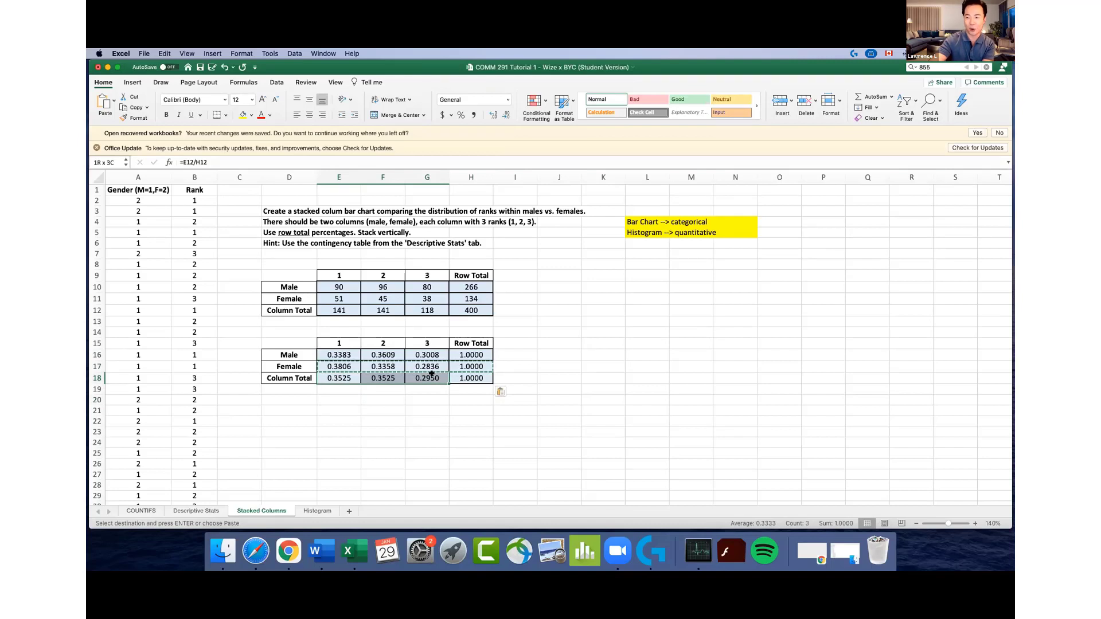
pyautogui.moveTo(431, 373); pyautogui.dragTo(428, 379)
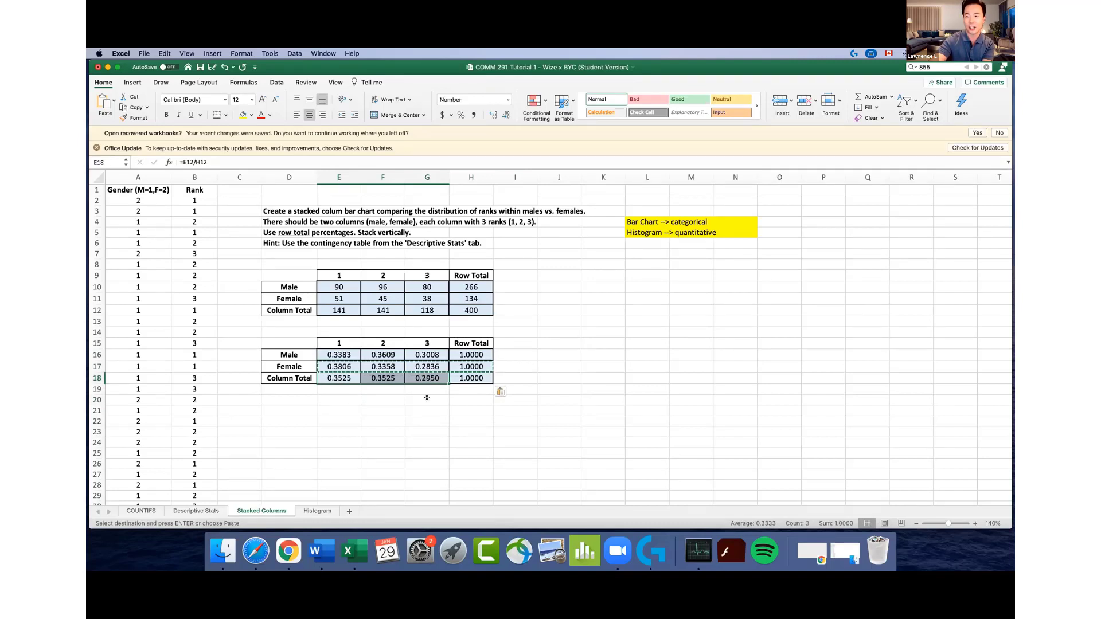
pyautogui.moveTo(340, 356); pyautogui.dragTo(465, 360)
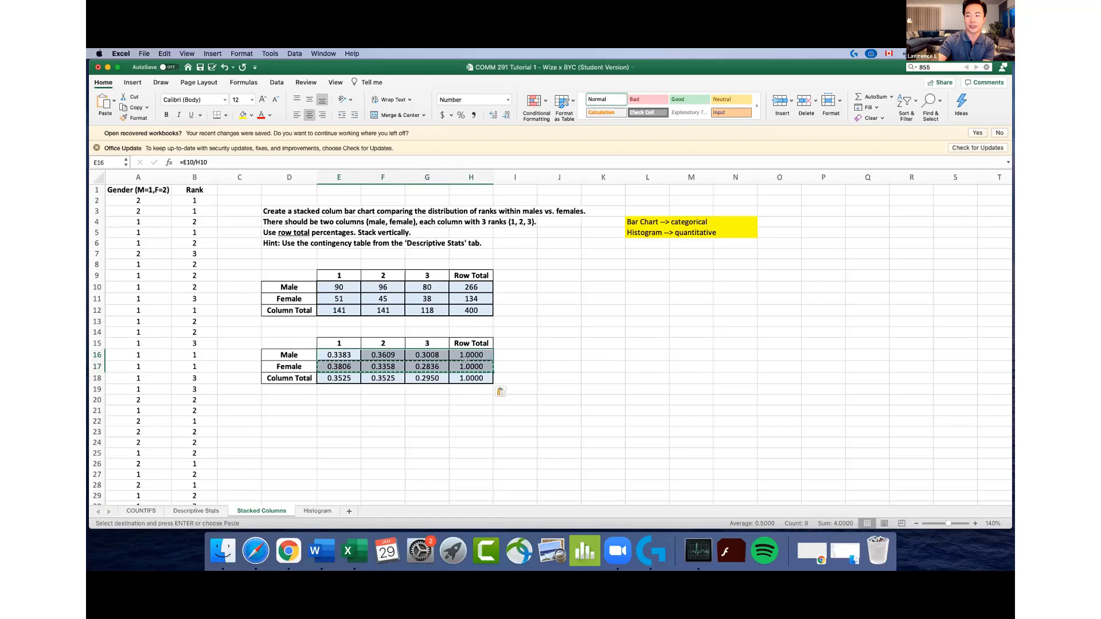
pyautogui.click(423, 399)
pyautogui.moveTo(349, 378); pyautogui.dragTo(466, 378)
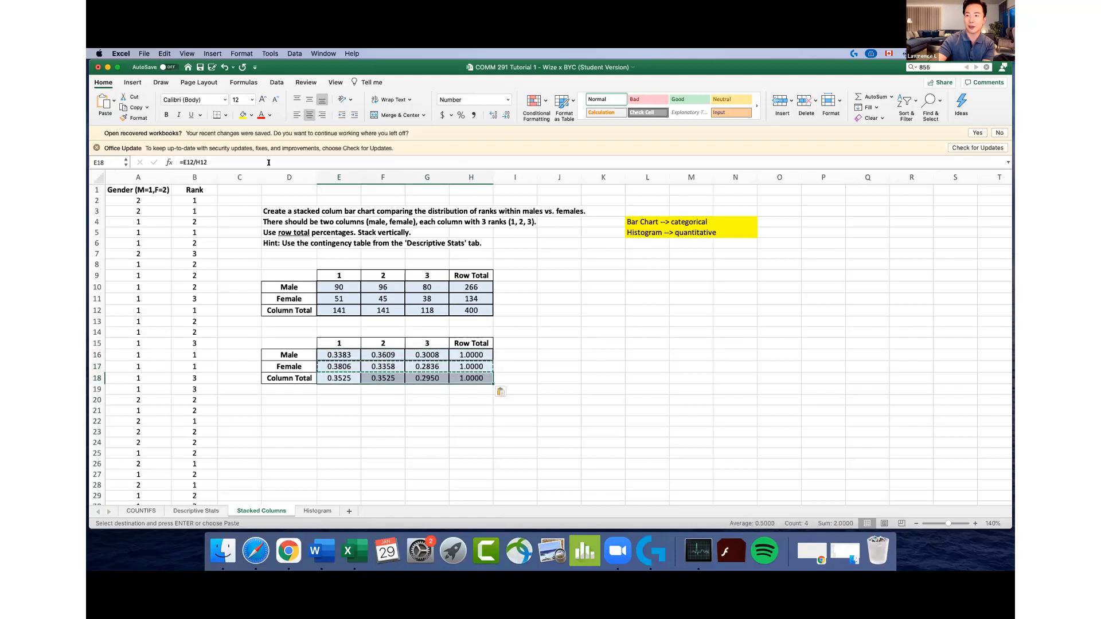
pyautogui.click(269, 115)
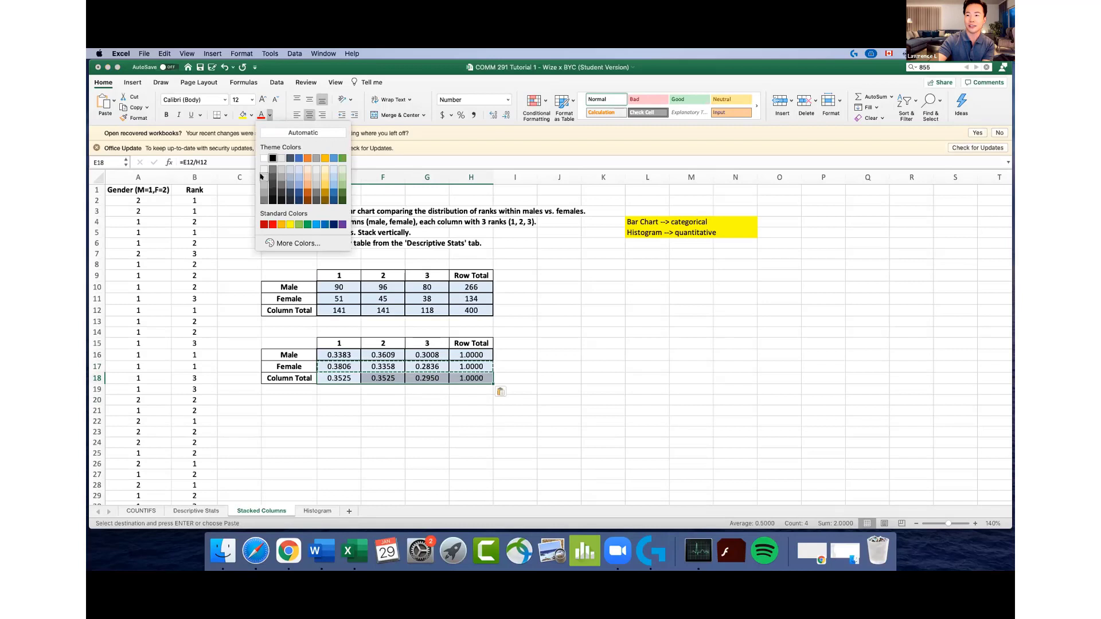
pyautogui.click(261, 177)
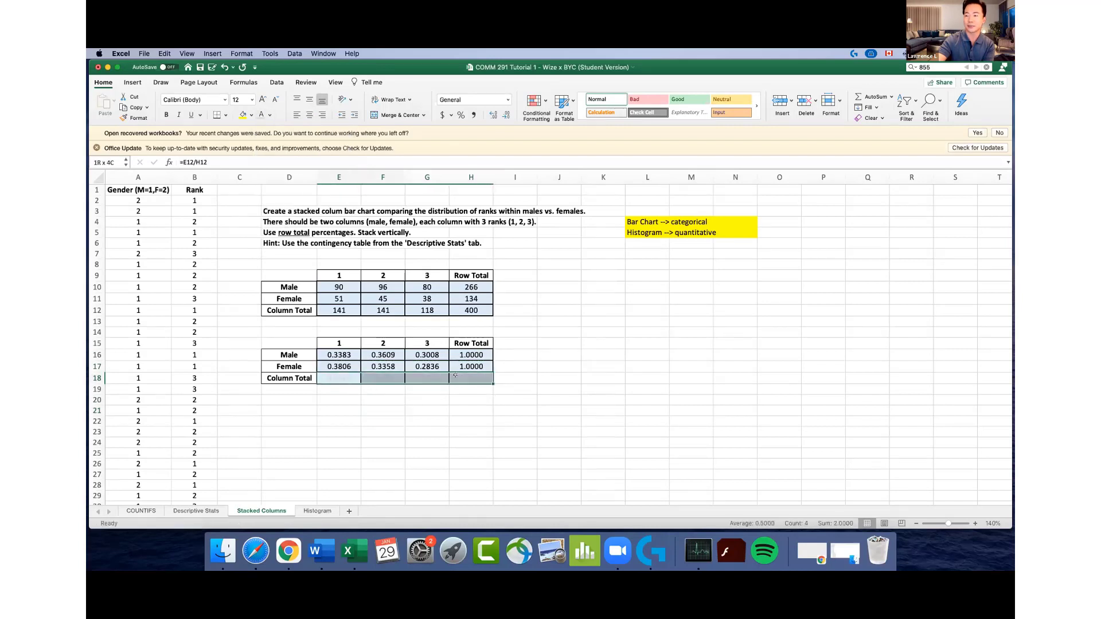
pyautogui.click(270, 115)
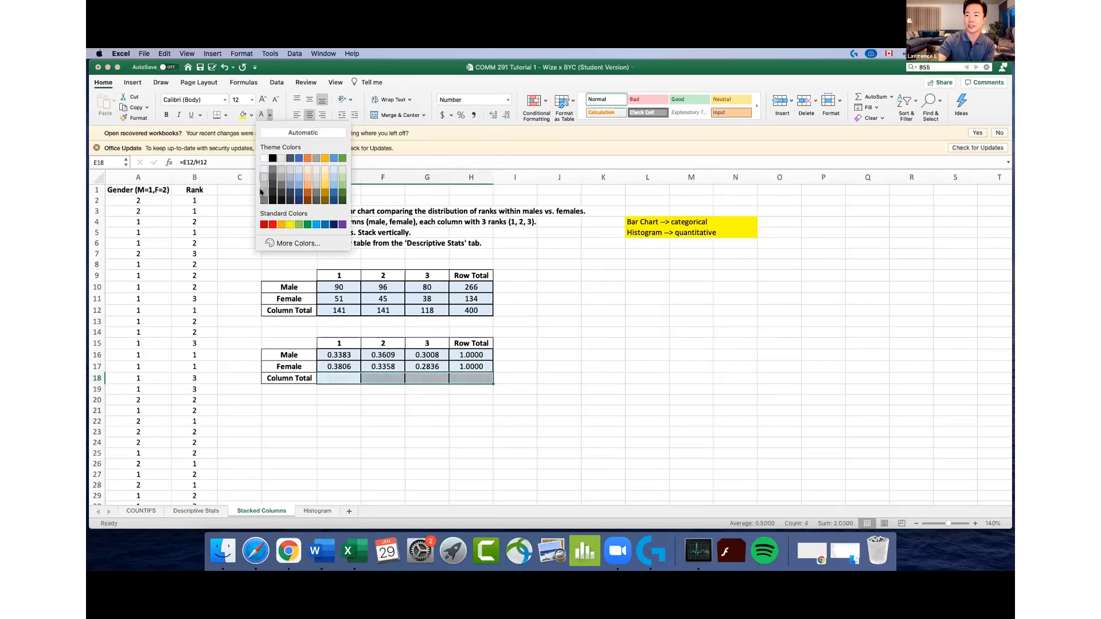
pyautogui.click(263, 193)
pyautogui.click(383, 411)
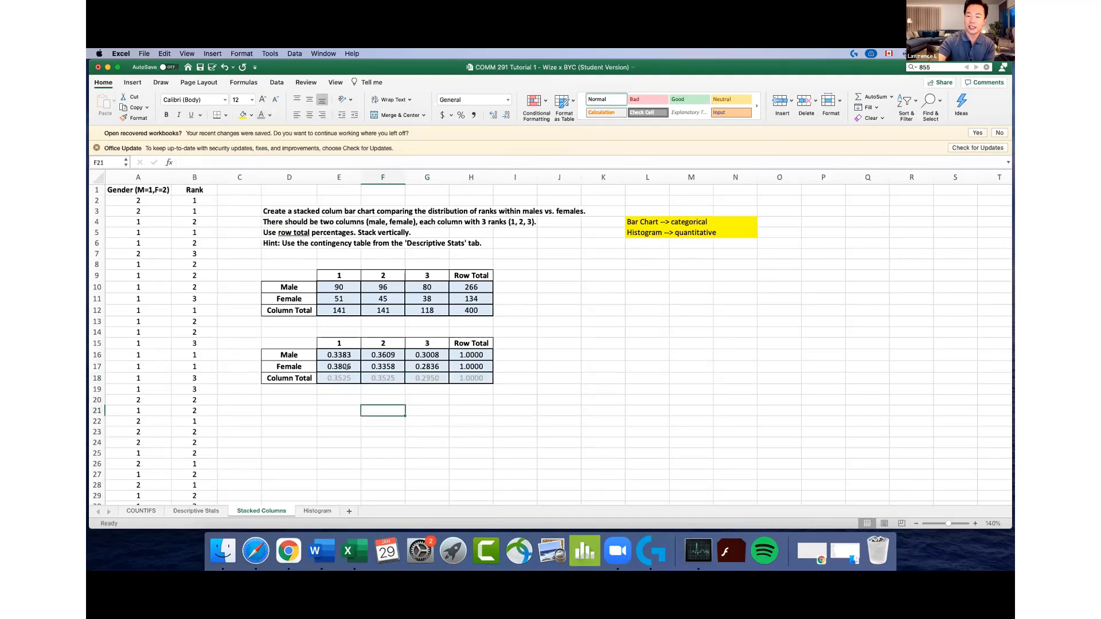
# Examine the male and female proportions against the chart instructions, and review which table range the stacked column chart needs
pyautogui.moveTo(349, 353); pyautogui.dragTo(474, 367)
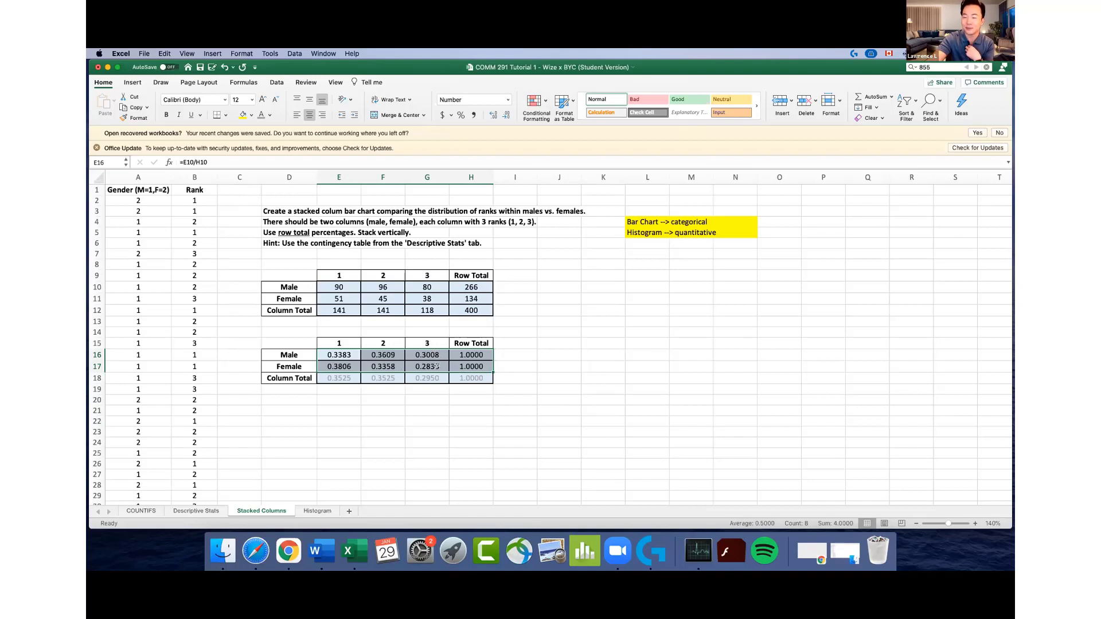
pyautogui.click(518, 351)
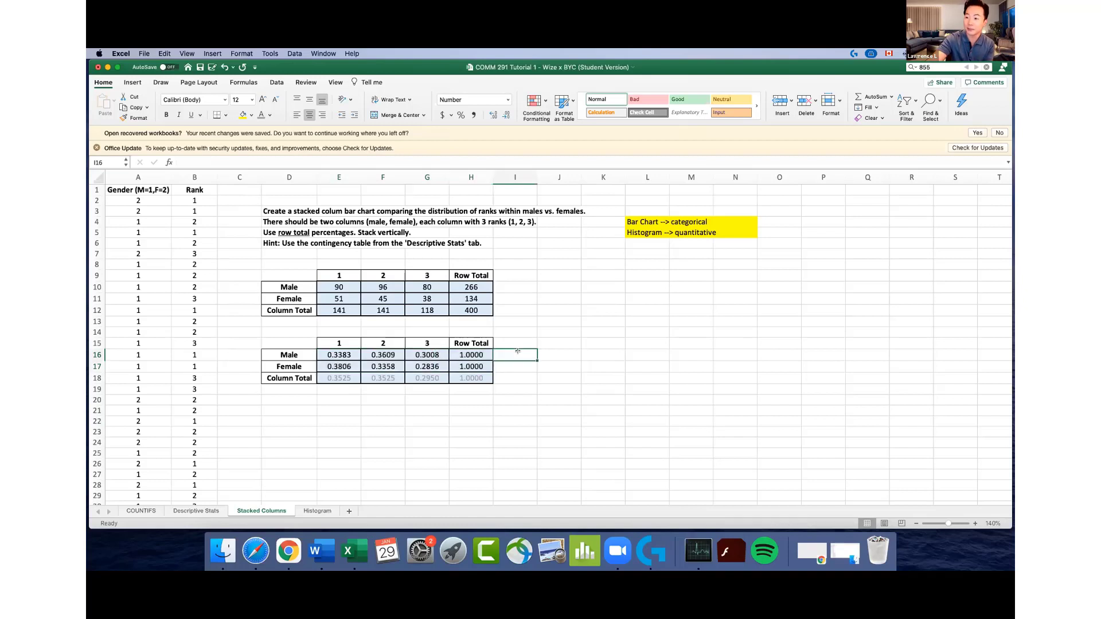
pyautogui.click(571, 346)
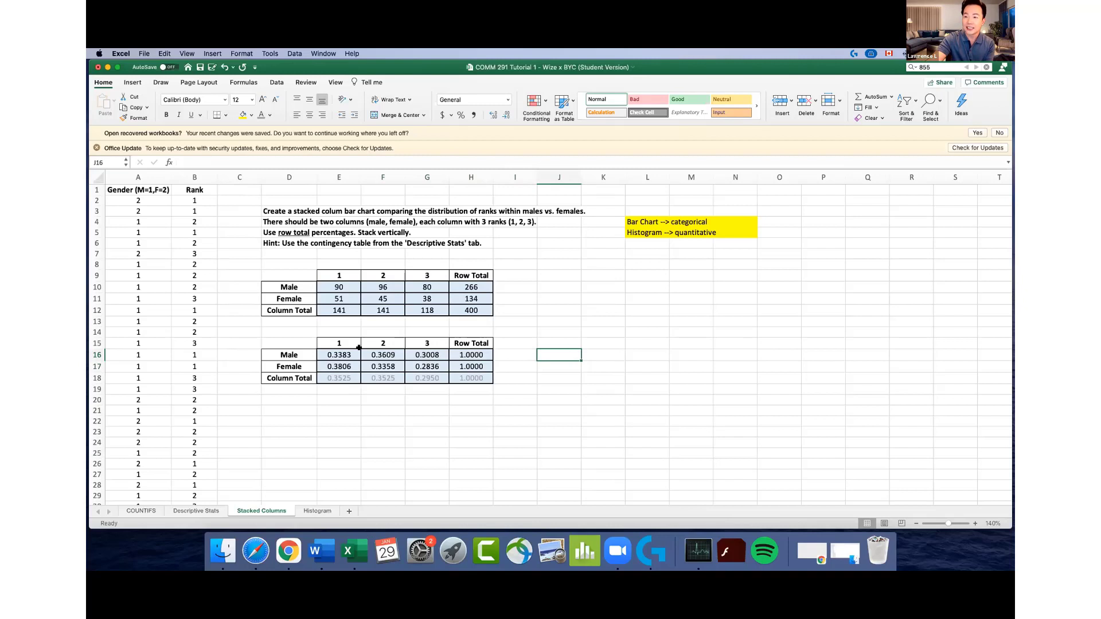
pyautogui.moveTo(343, 348); pyautogui.dragTo(470, 357)
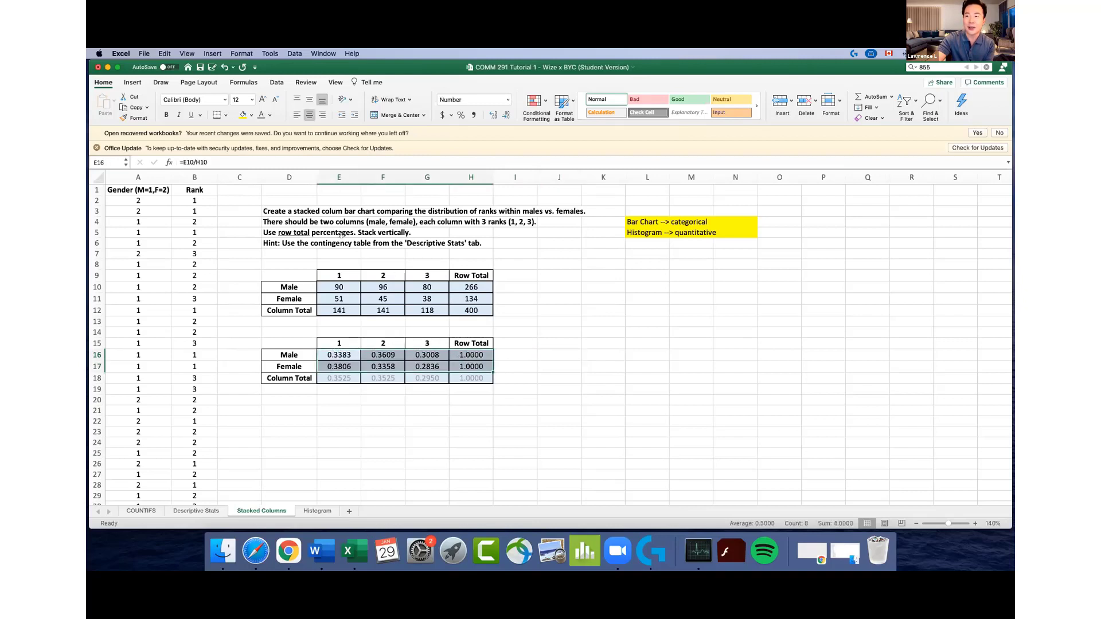
pyautogui.moveTo(298, 211); pyautogui.dragTo(395, 212)
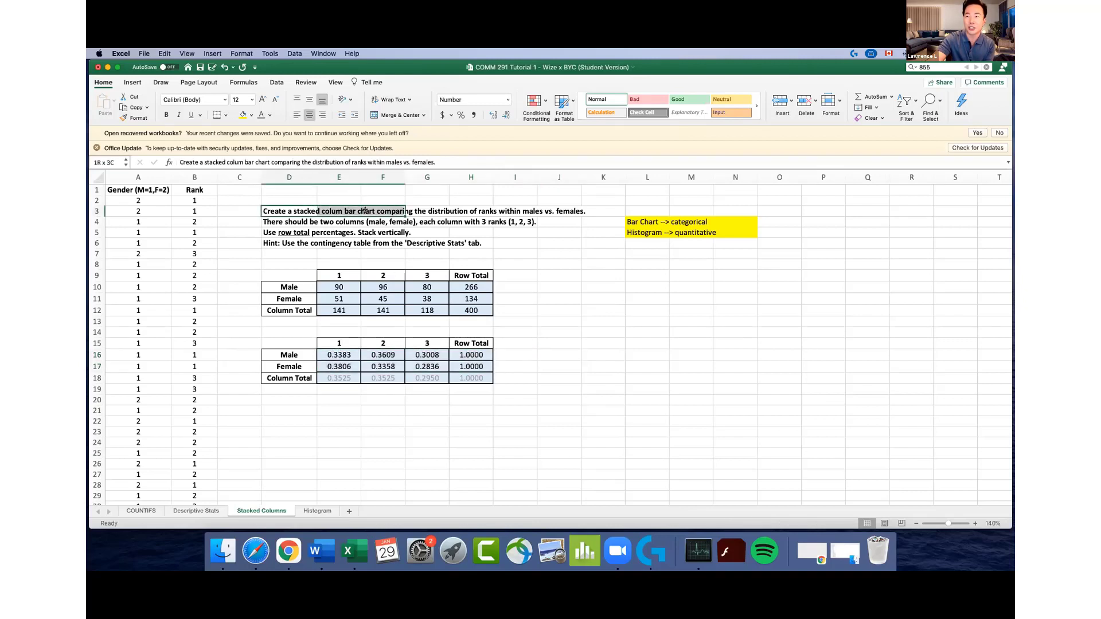
pyautogui.moveTo(333, 355); pyautogui.dragTo(462, 357)
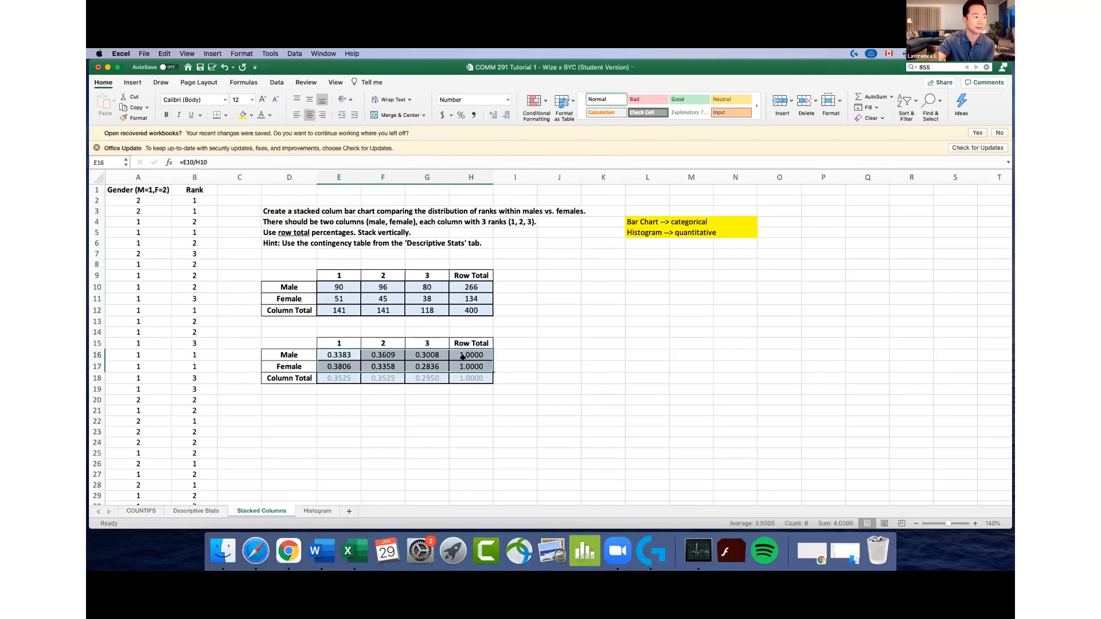
pyautogui.click(427, 400)
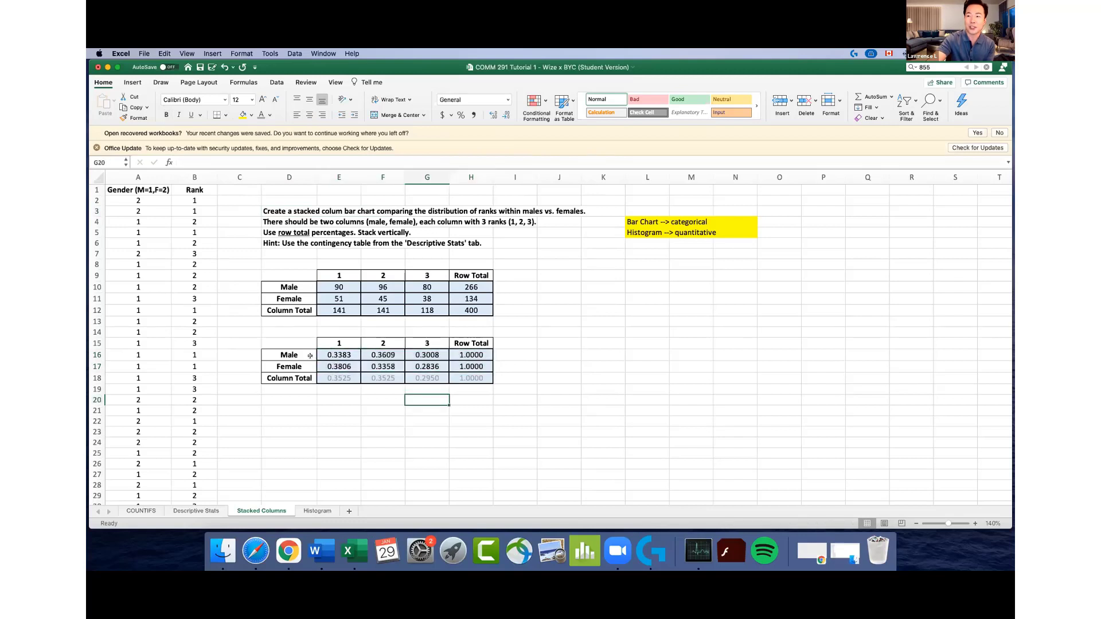
pyautogui.moveTo(296, 340); pyautogui.dragTo(480, 357)
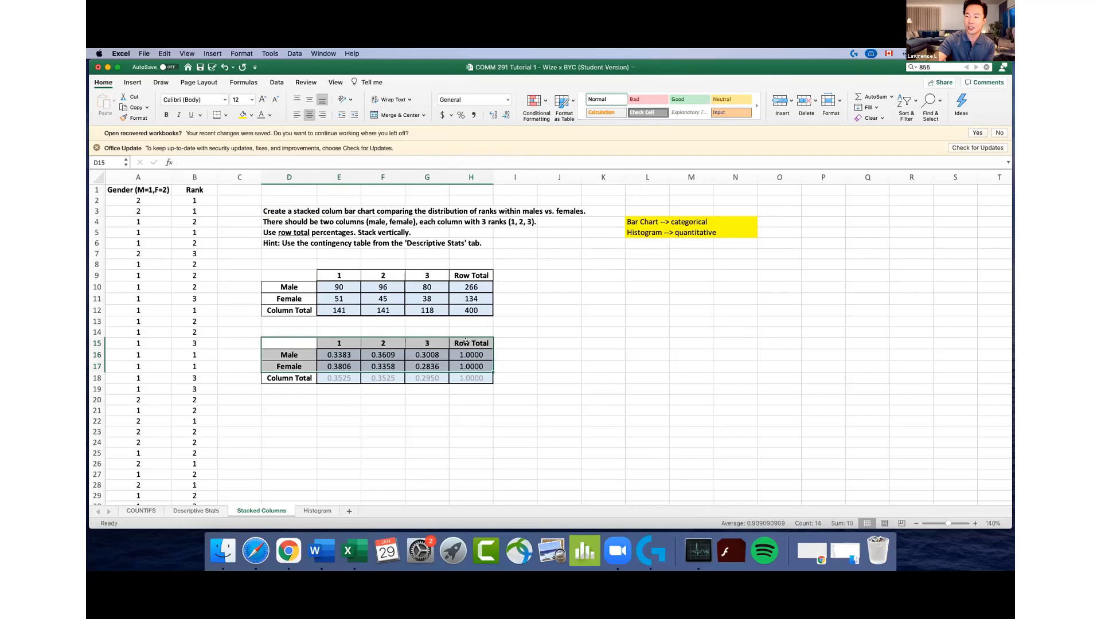
pyautogui.moveTo(297, 337); pyautogui.dragTo(427, 366)
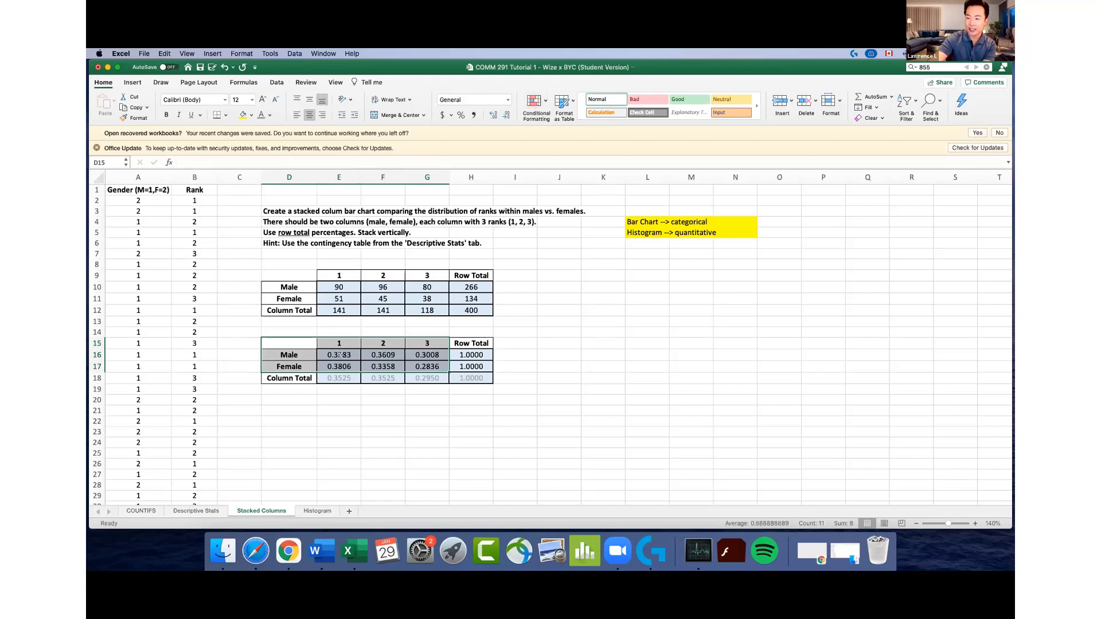
pyautogui.press('Return')
pyautogui.click(348, 387)
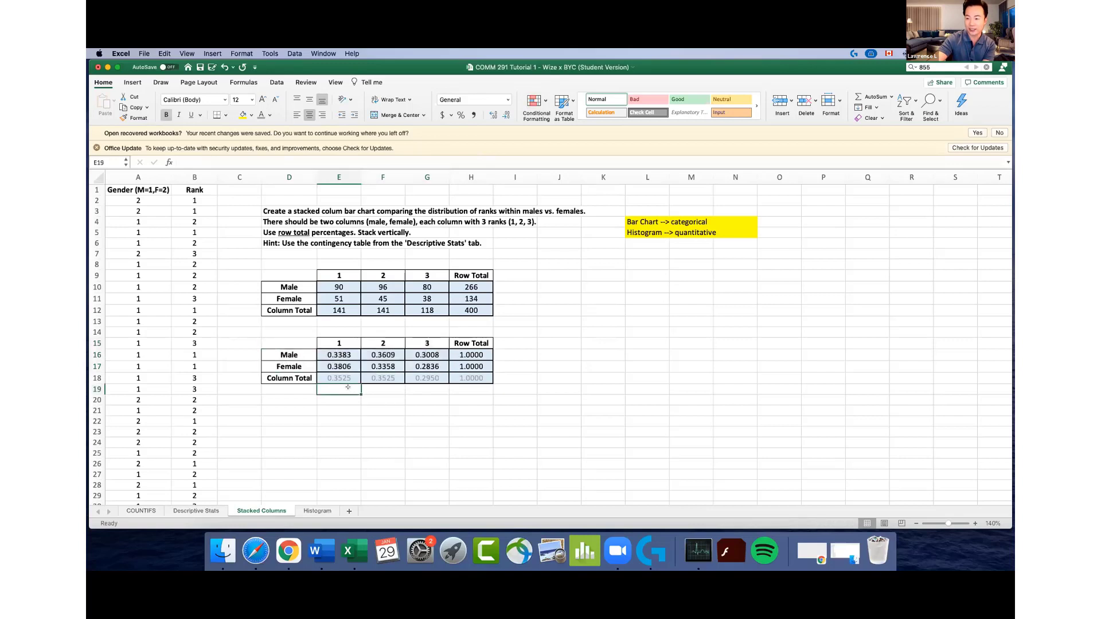
# Highlight the male and female rank 1 proportions E16:E17 in yellow, and set the font of E18 to black
pyautogui.moveTo(343, 356); pyautogui.dragTo(342, 367)
pyautogui.click(342, 356)
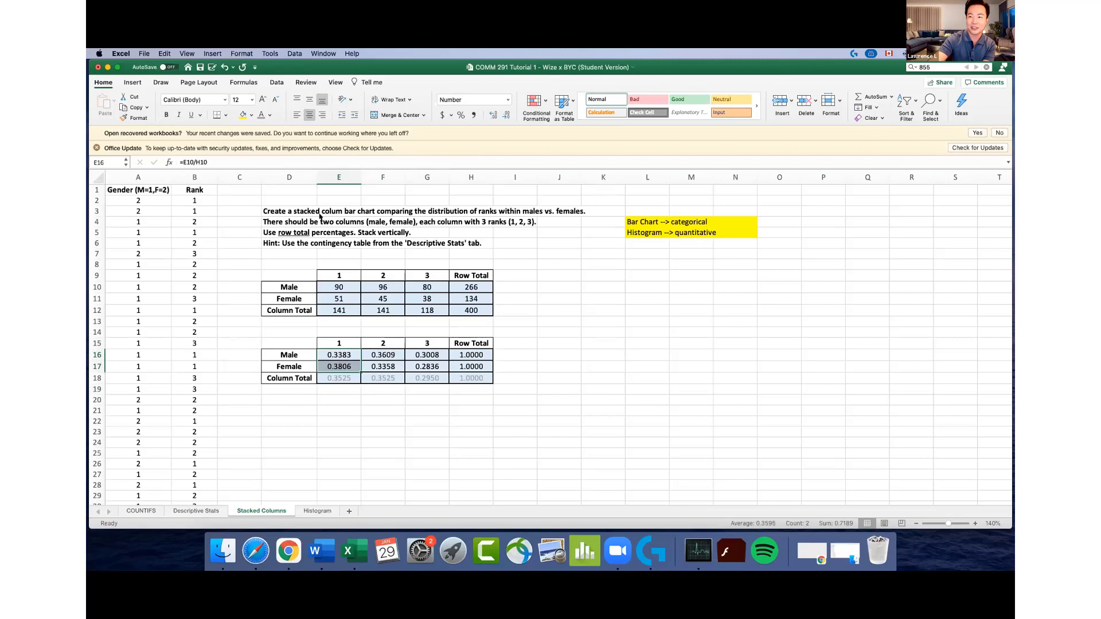
pyautogui.click(244, 115)
pyautogui.press('Down')
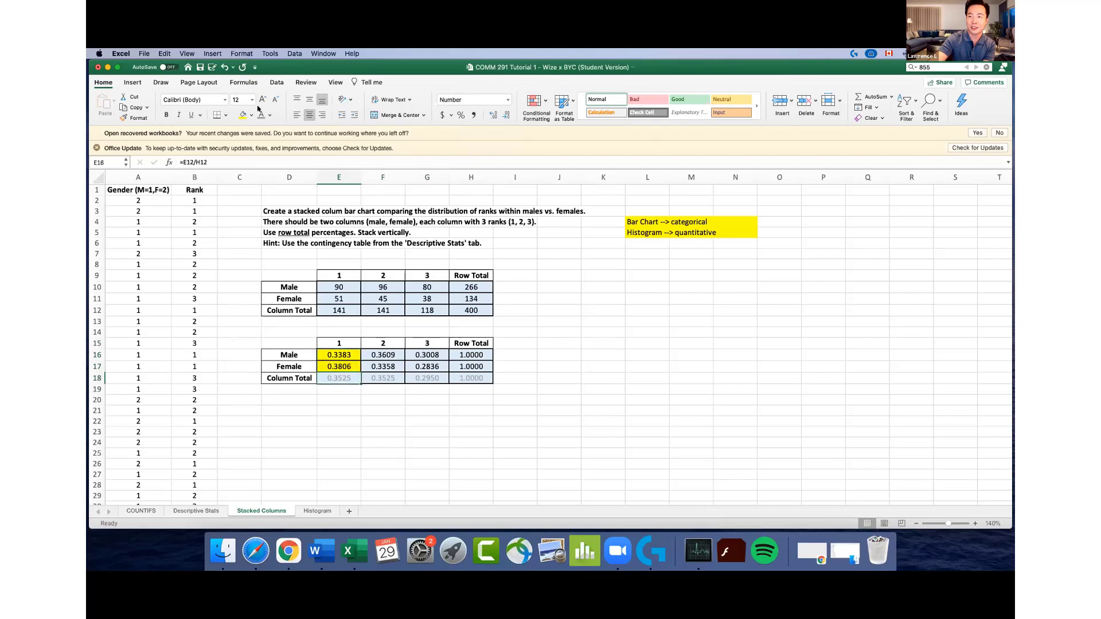
pyautogui.click(250, 115)
pyautogui.click(357, 406)
# Add a note in J15 beside the proportions table reading "We are using row totals (not column totals)"
pyautogui.moveTo(339, 353); pyautogui.dragTo(472, 352)
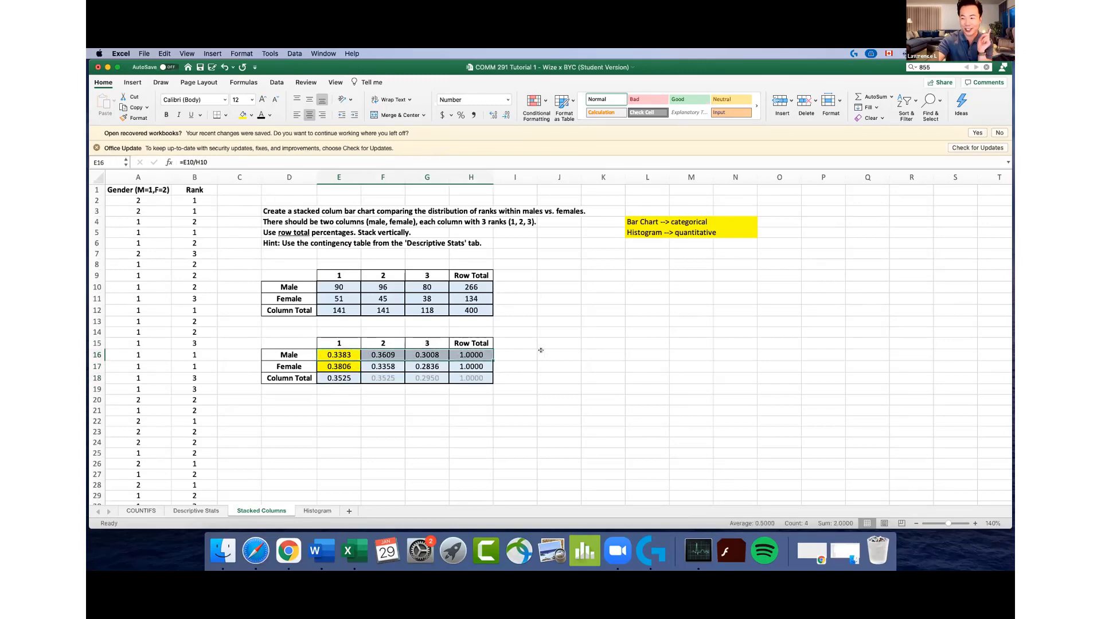
pyautogui.moveTo(270, 343); pyautogui.dragTo(472, 379)
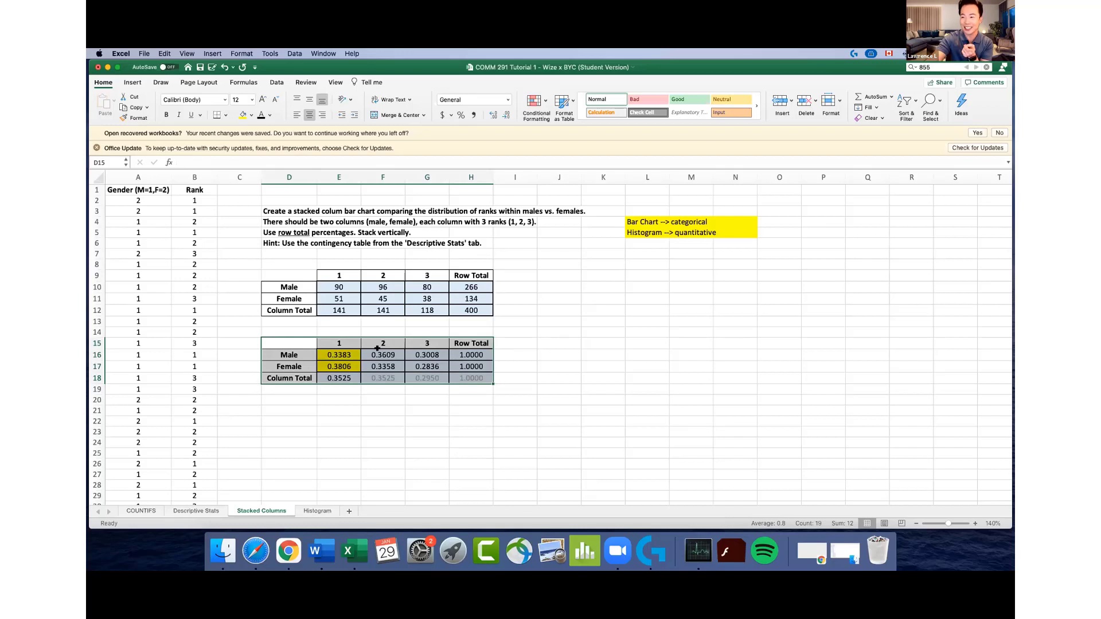
pyautogui.click(548, 341)
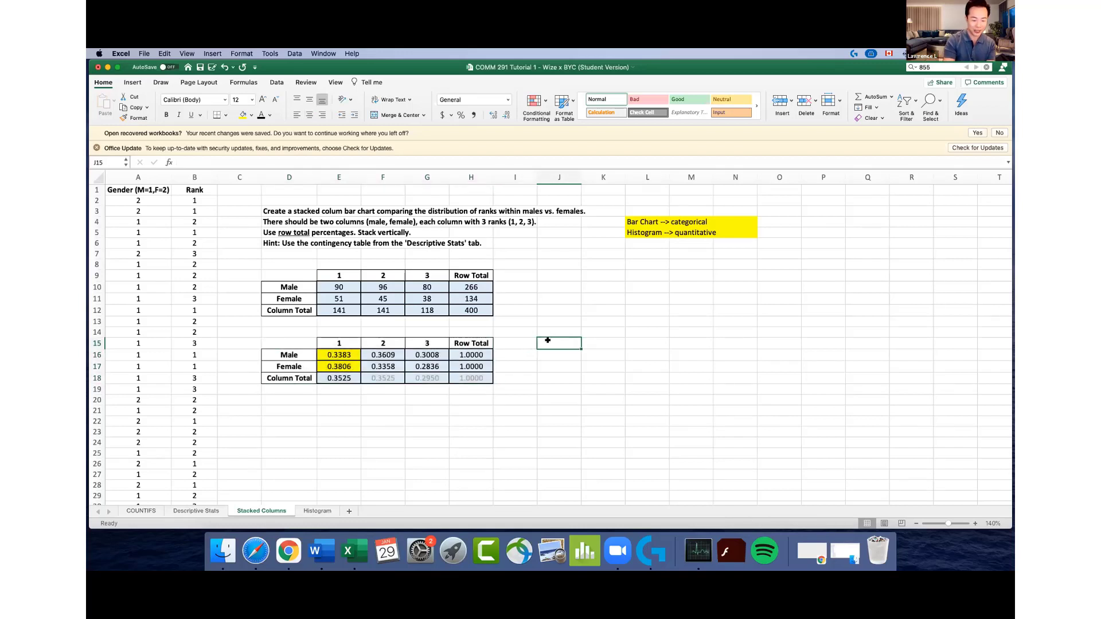
pyautogui.write('We are using row t')
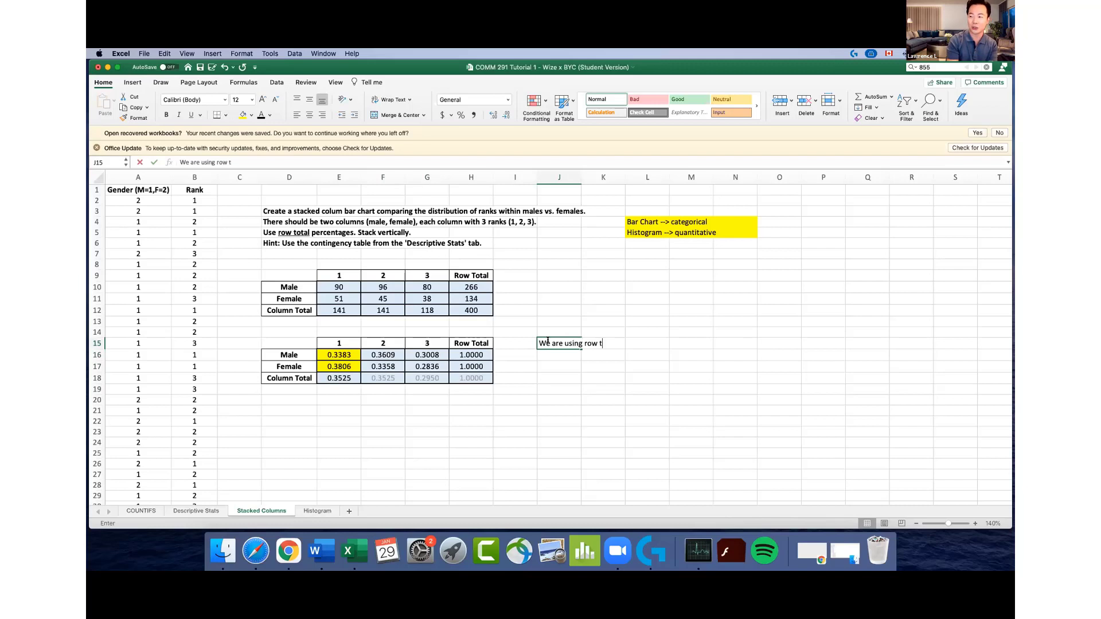
pyautogui.write('otals (not column totals)')
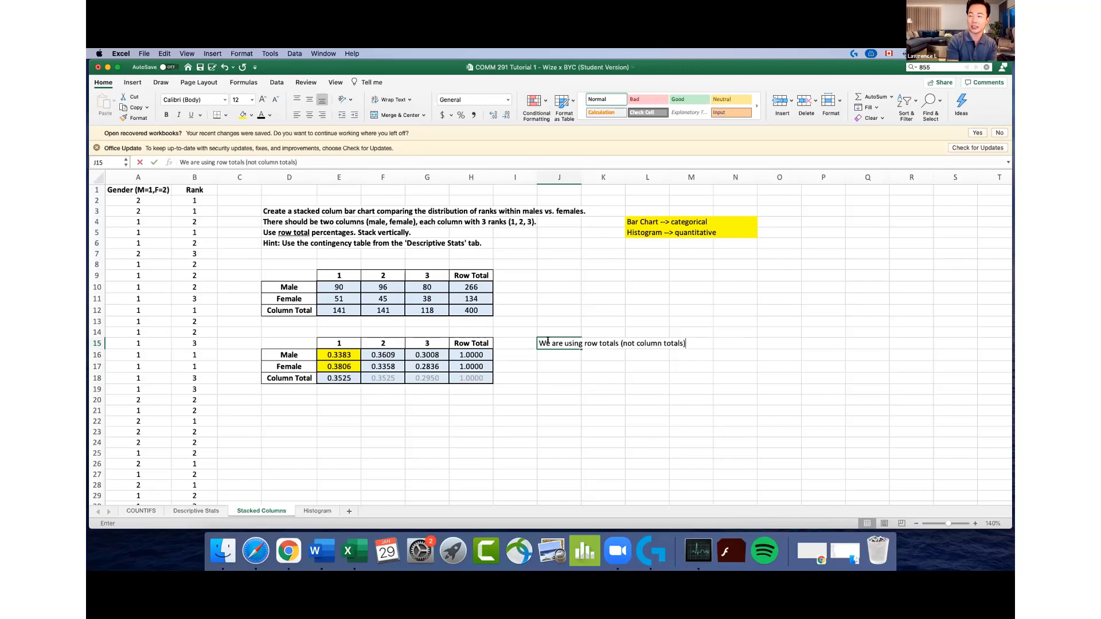
pyautogui.press('Return')
# Enter "Therefore the row % add up to 100%." in J16 beneath the row totals note
pyautogui.write('Therefore the ')
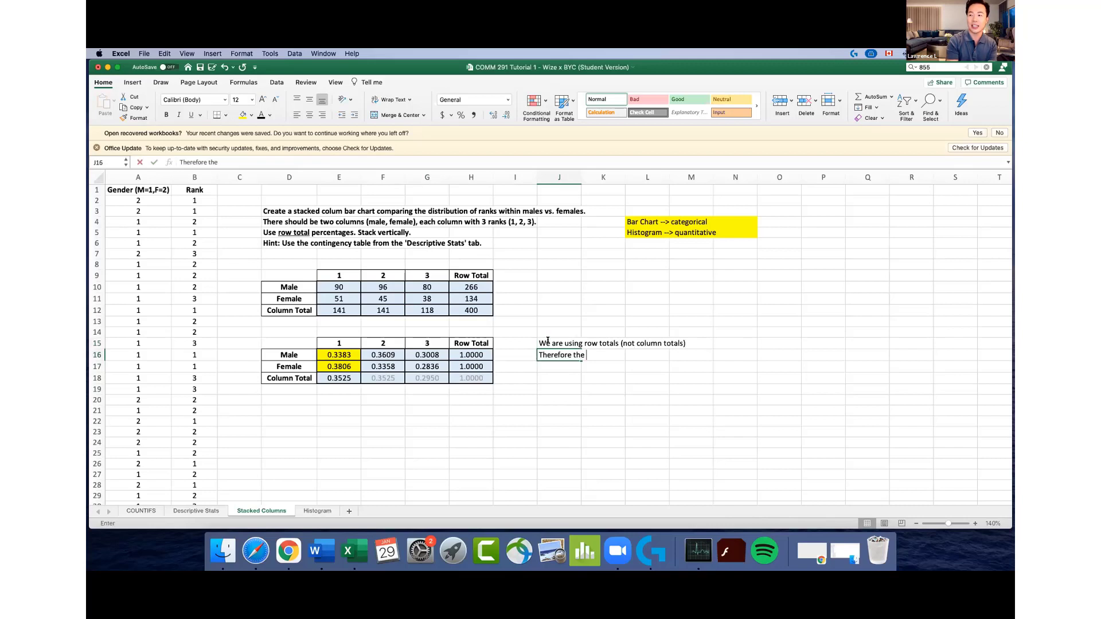
pyautogui.write('rows a')
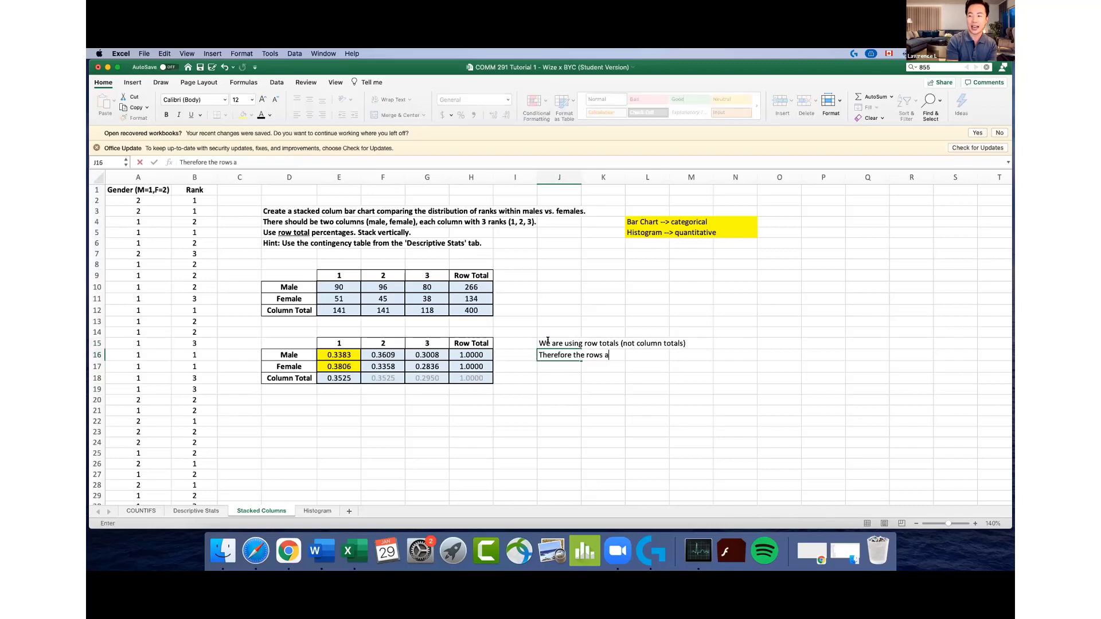
pyautogui.write('dd up to 100')
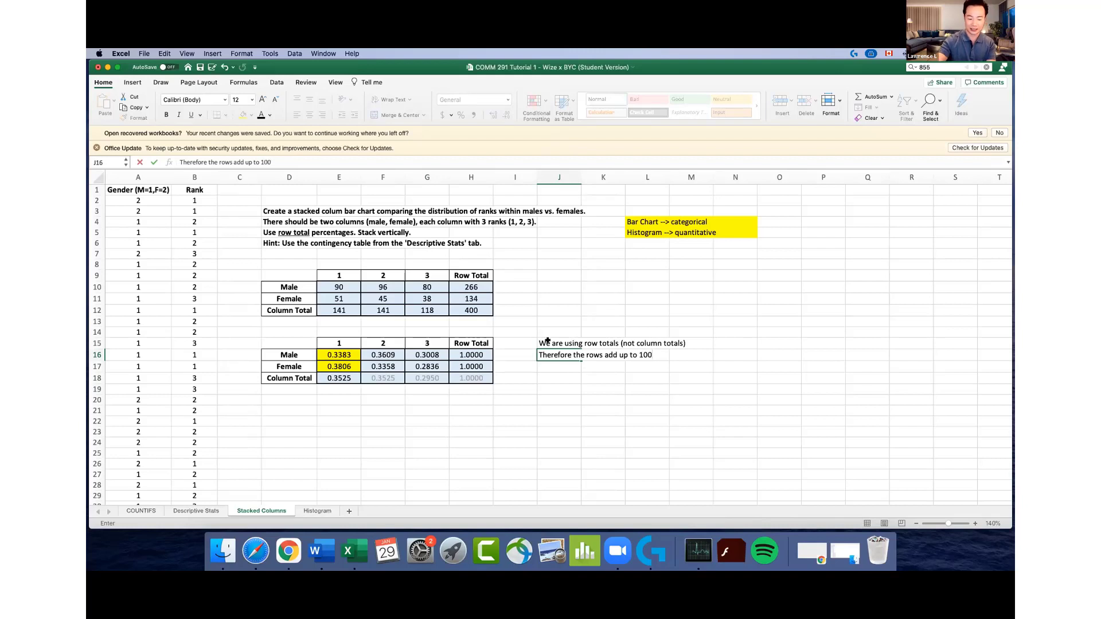
pyautogui.write('%')
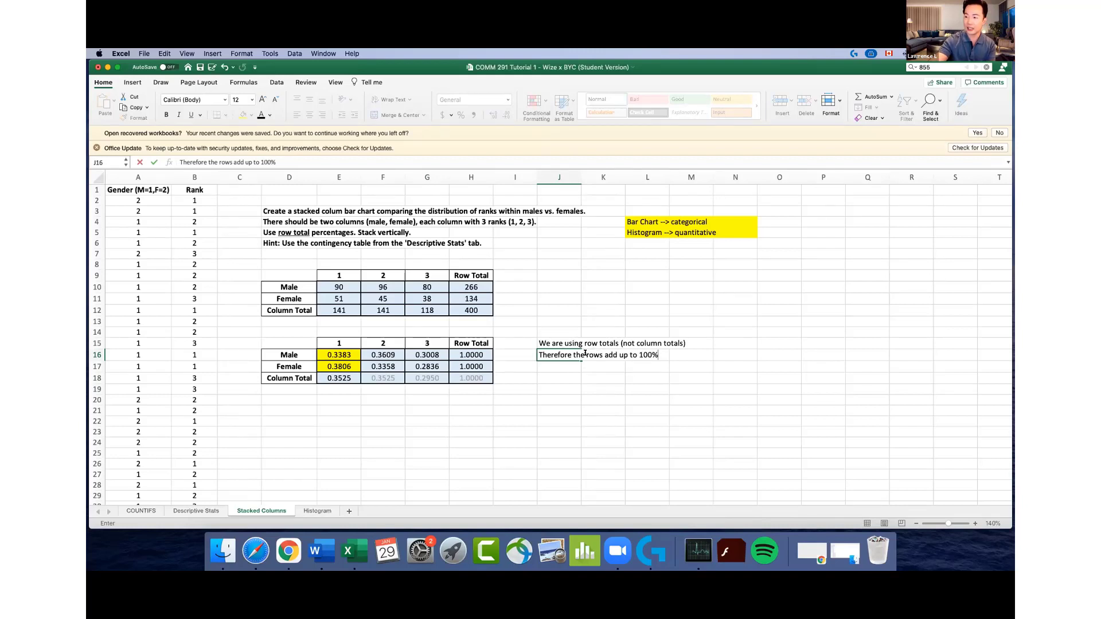
pyautogui.press('BackSpace')
pyautogui.write('100%')
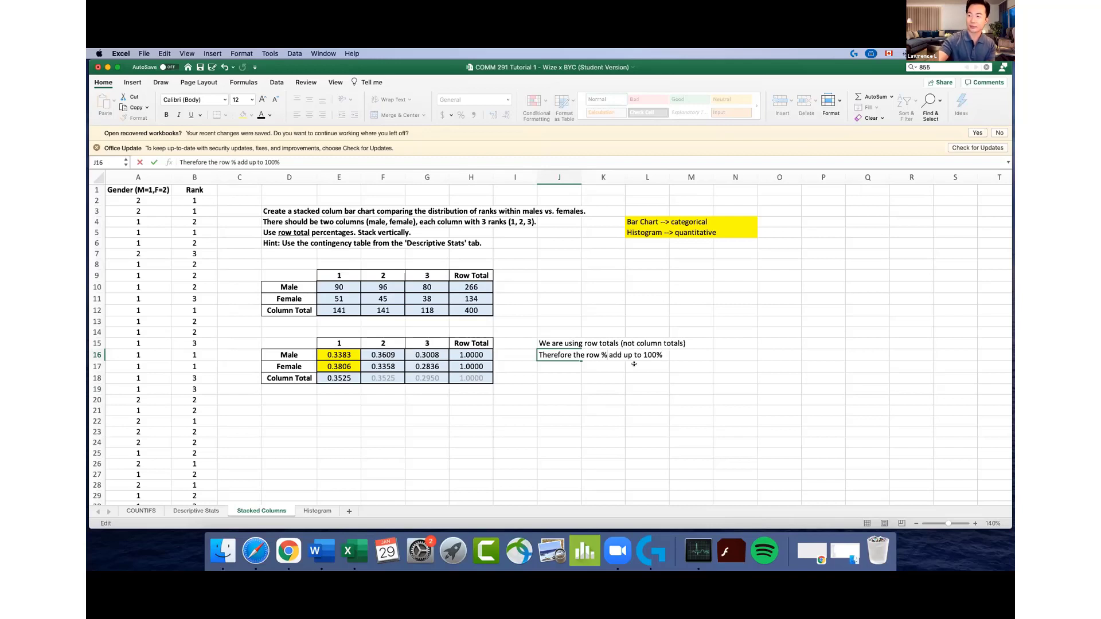
pyautogui.write('.')
pyautogui.click(657, 394)
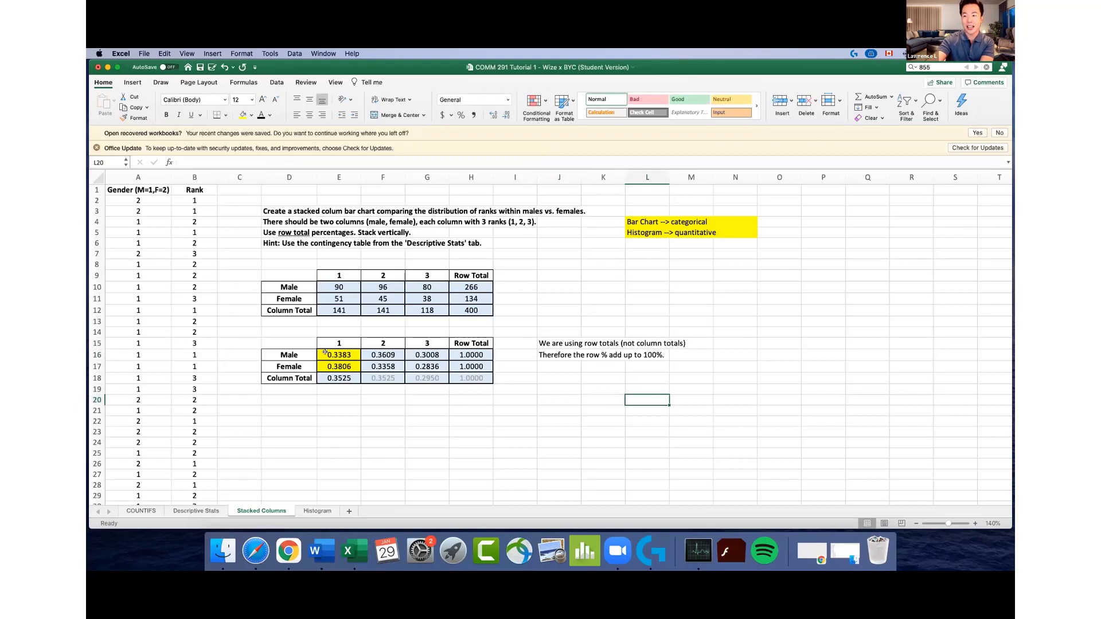
# Duplicate the proportions table D15:H18 at D21 and clear the copied values in E22:H24
pyautogui.moveTo(325, 352); pyautogui.dragTo(471, 355)
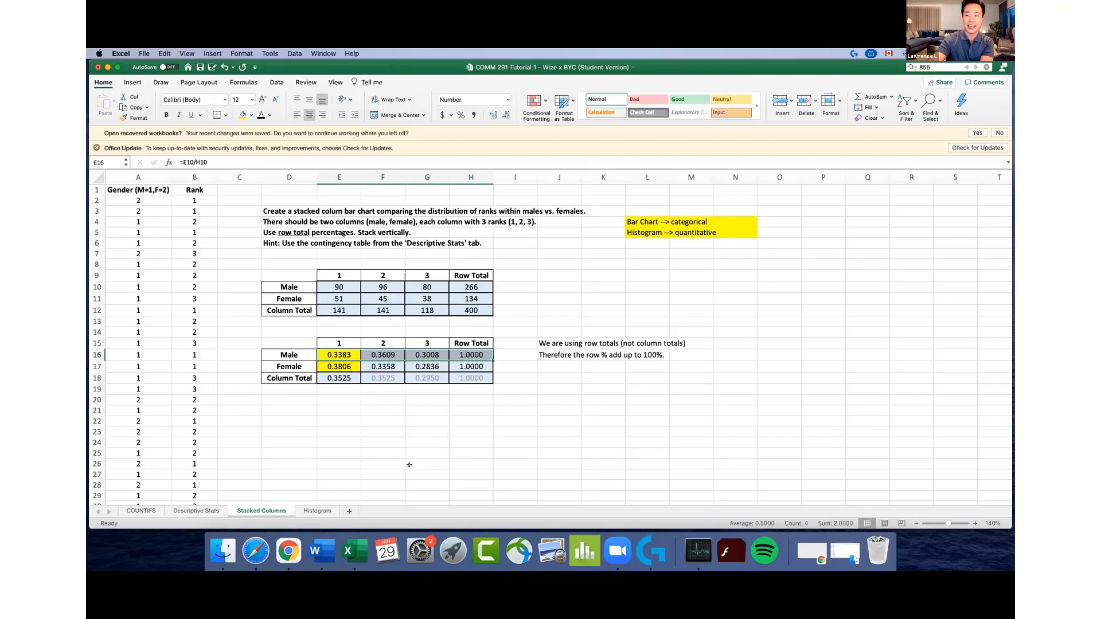
pyautogui.moveTo(290, 343); pyautogui.dragTo(465, 378)
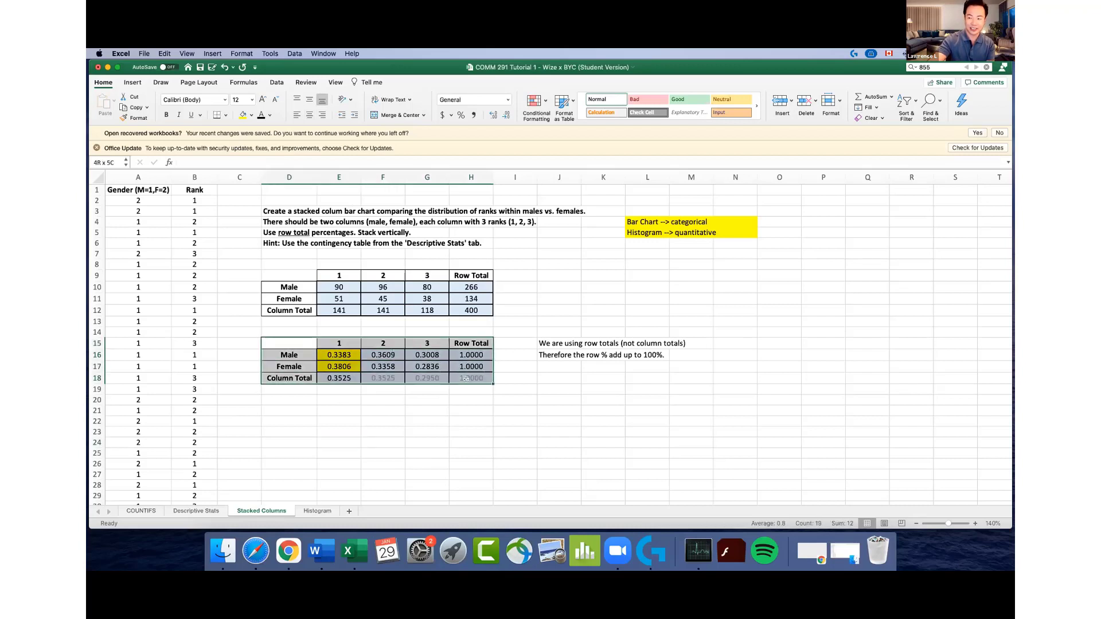
pyautogui.press('super+c')
pyautogui.click(286, 410)
pyautogui.press('super+v')
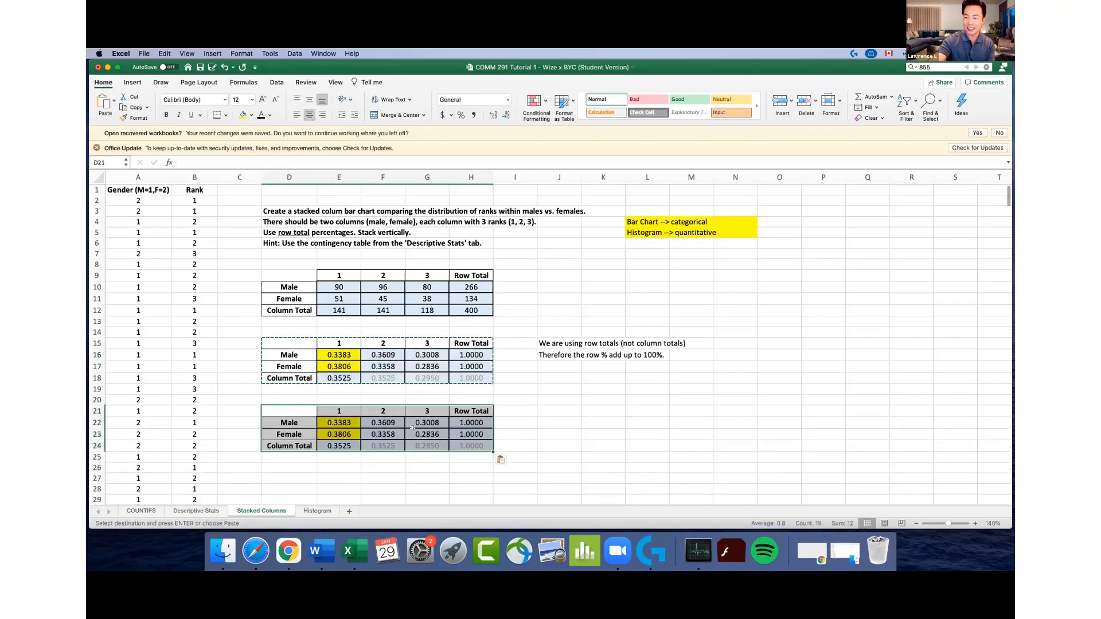
pyautogui.press('super+z')
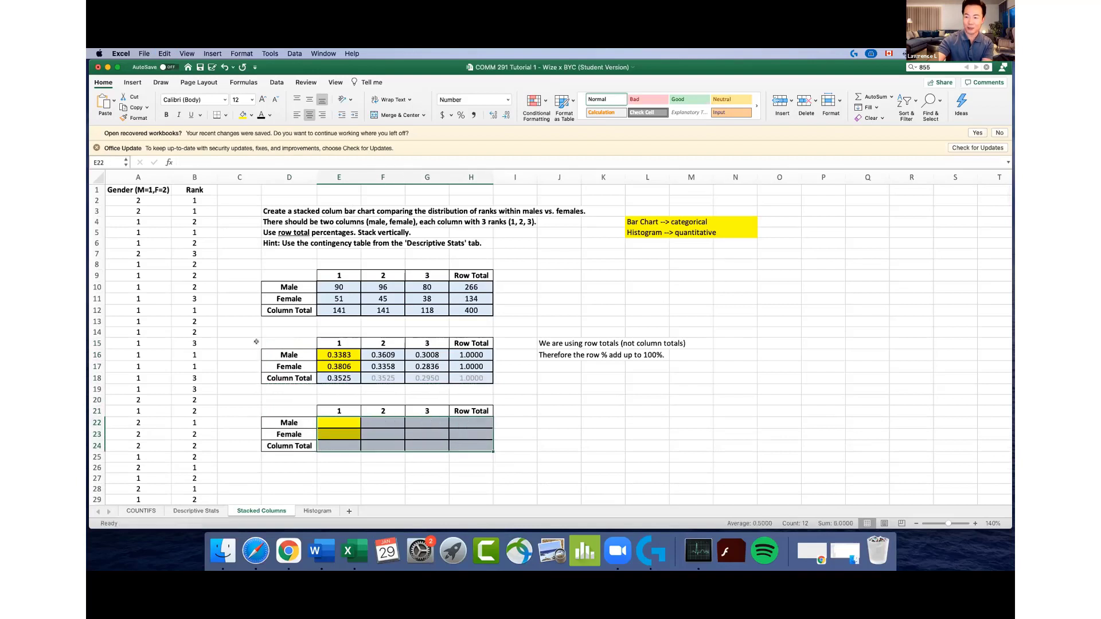
# Label the corner cells of the two lower tables "ROW %" in D15 and "COLUMN %" in D21
pyautogui.click(281, 340)
pyautogui.write('ROR')
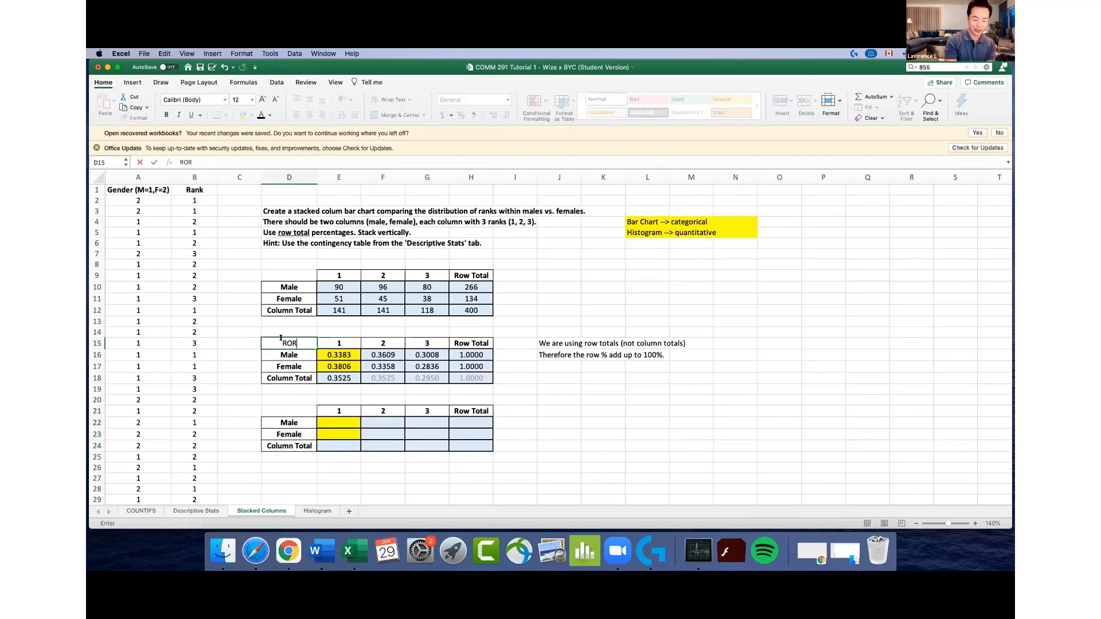
pyautogui.press('BackSpace')
pyautogui.write('W %')
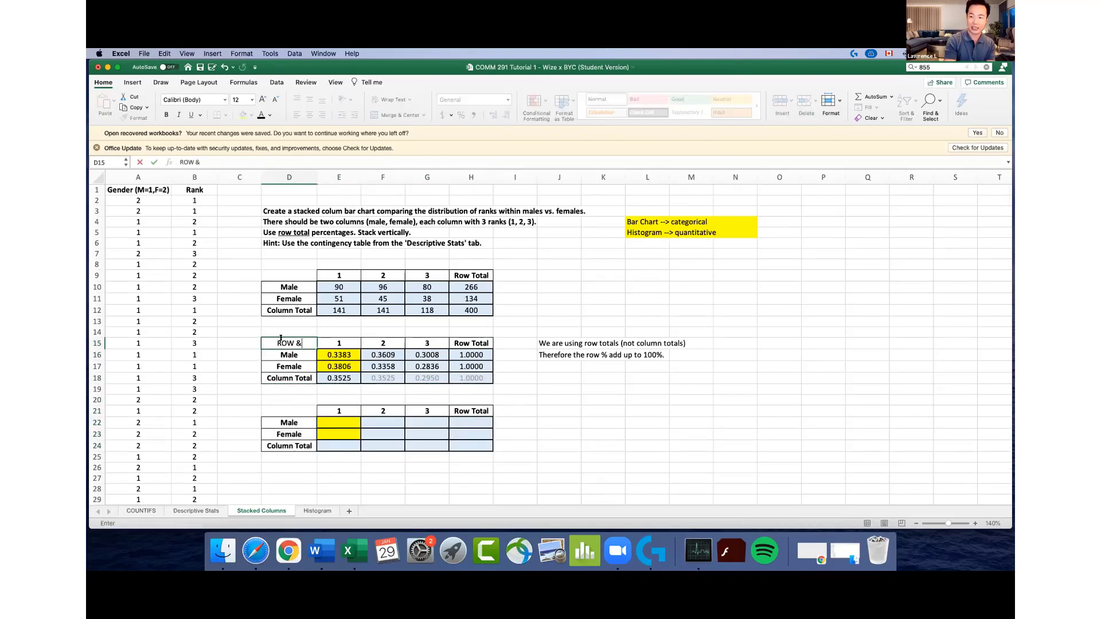
pyautogui.click(291, 406)
pyautogui.write('C')
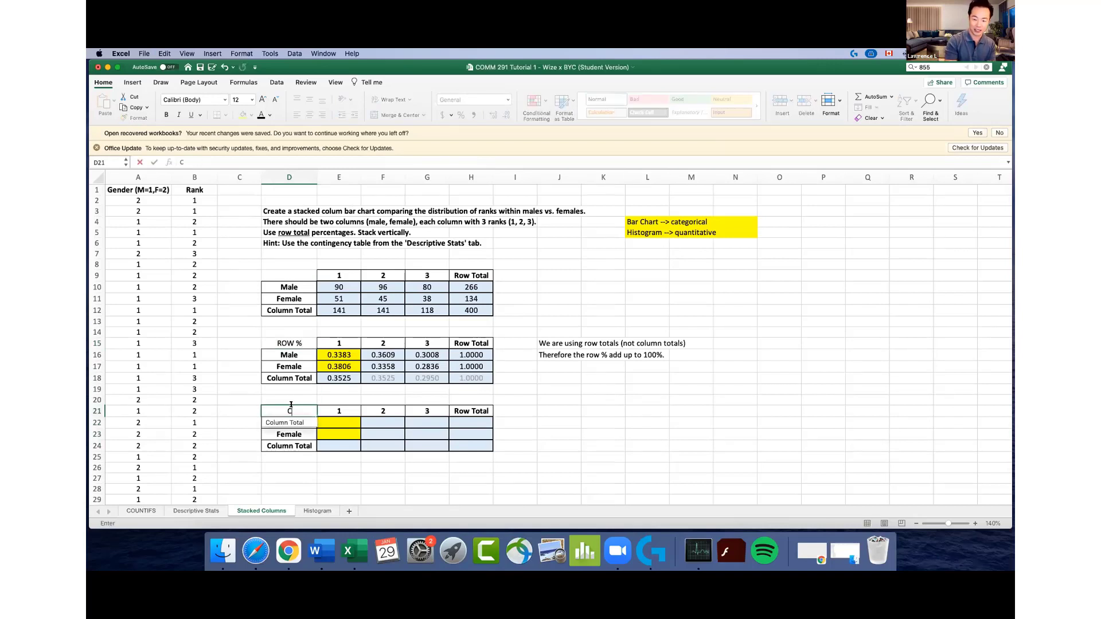
pyautogui.write('lOLUMN')
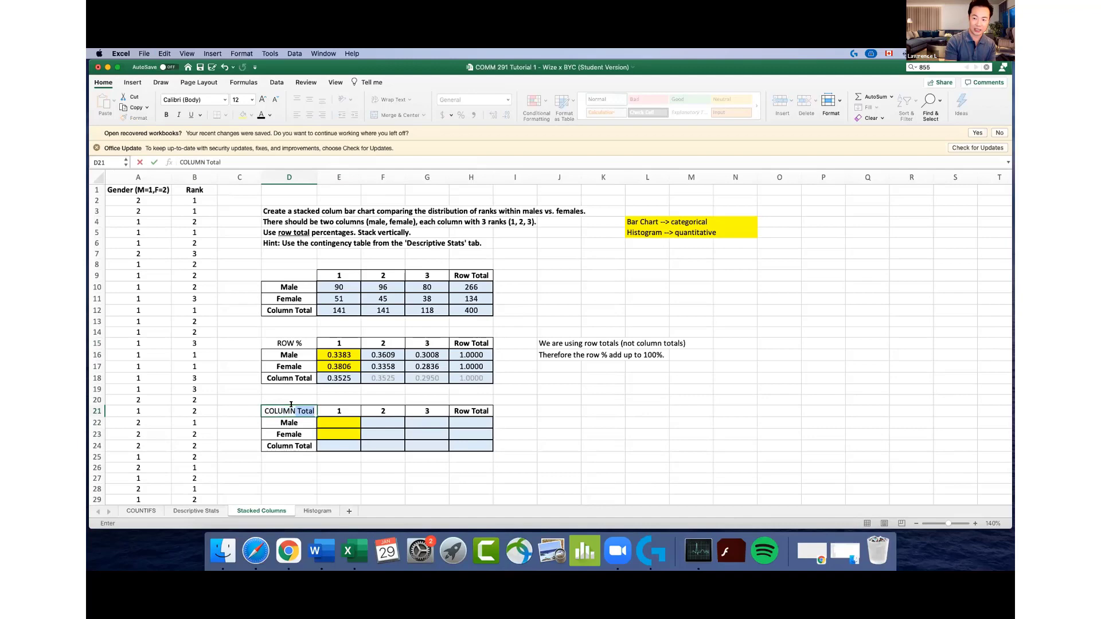
pyautogui.write(' %')
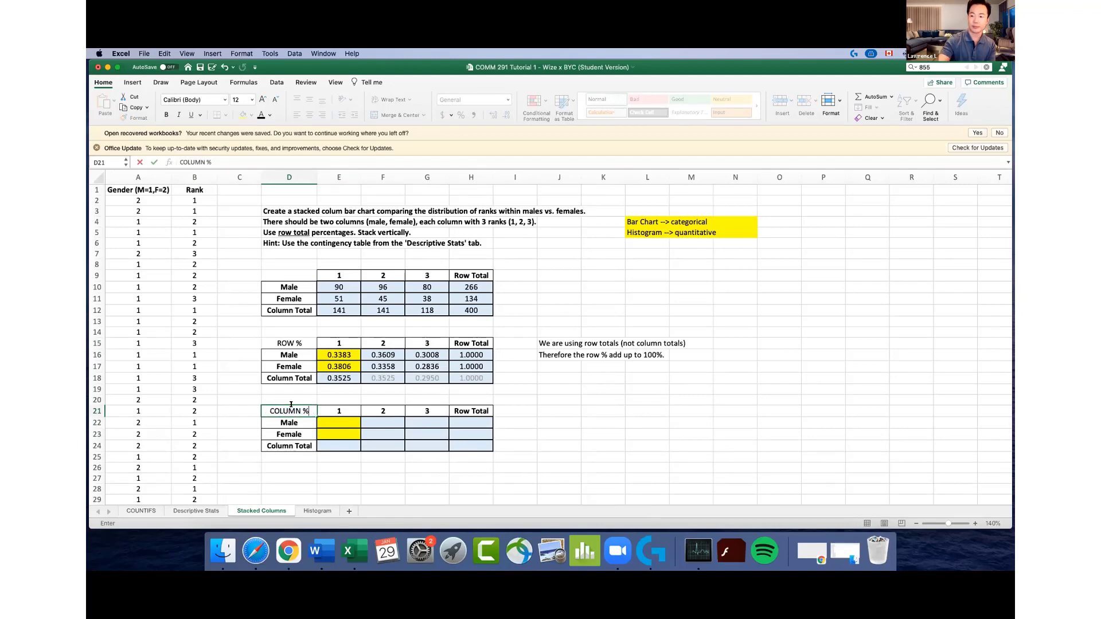
# Replace the yellow fill of E22:E23 with the light blue formatting of E24 by copying that blank cell over them
pyautogui.moveTo(338, 423); pyautogui.dragTo(342, 433)
pyautogui.click(342, 447)
pyautogui.press('super+c')
pyautogui.press('super+v')
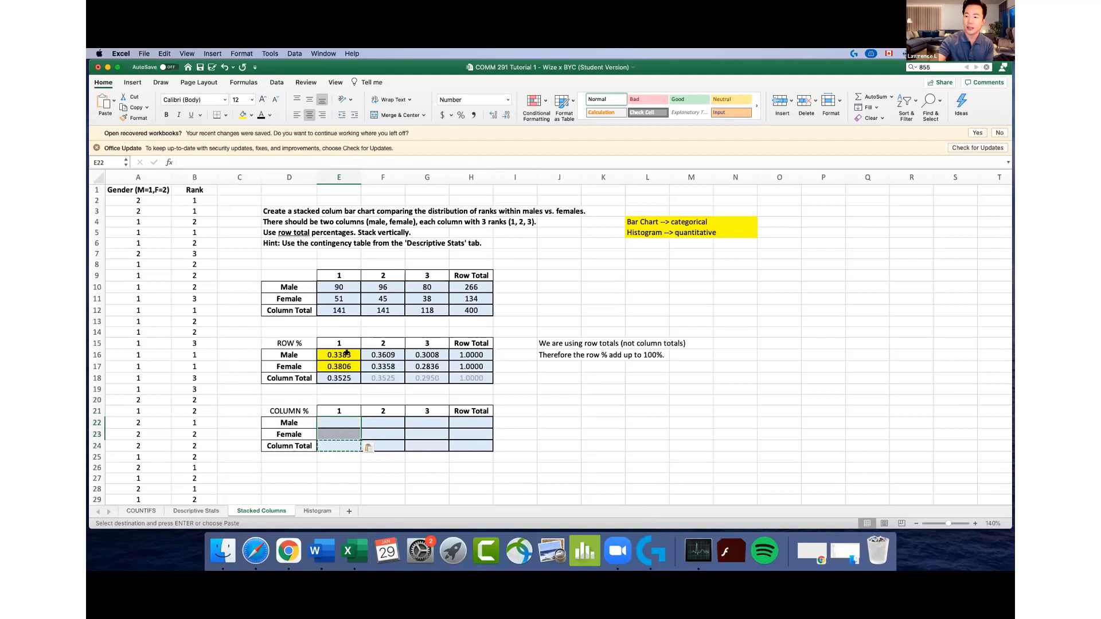
# Highlight the male and female row proportions E16:H17 in yellow and make the ROW % label in D15 bold
pyautogui.moveTo(345, 355); pyautogui.dragTo(482, 366)
pyautogui.click(251, 115)
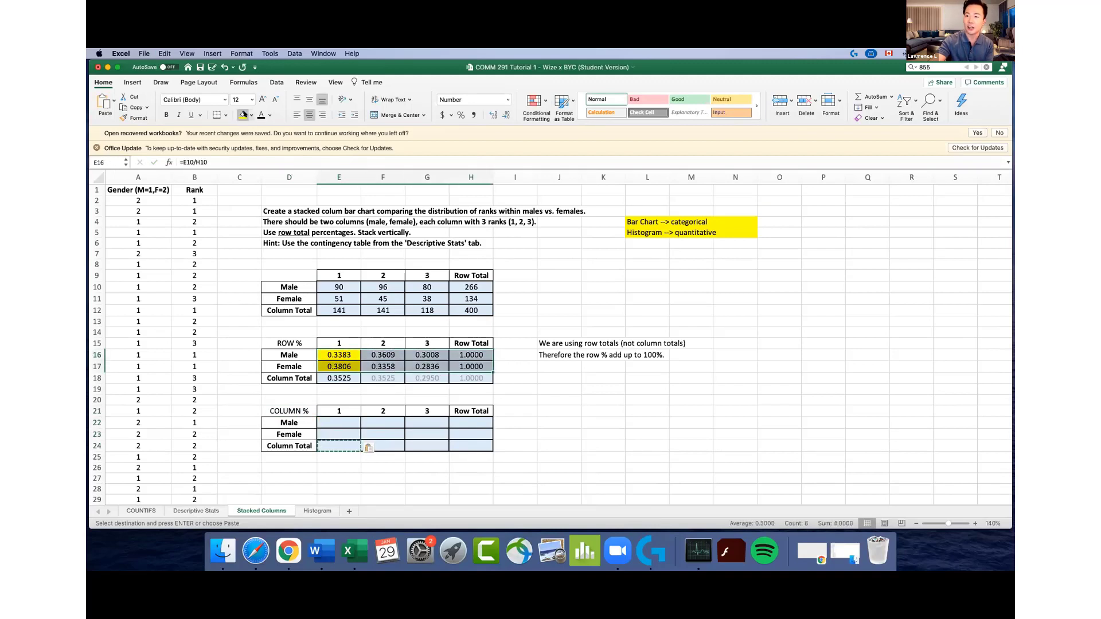
pyautogui.moveTo(348, 421); pyautogui.dragTo(427, 447)
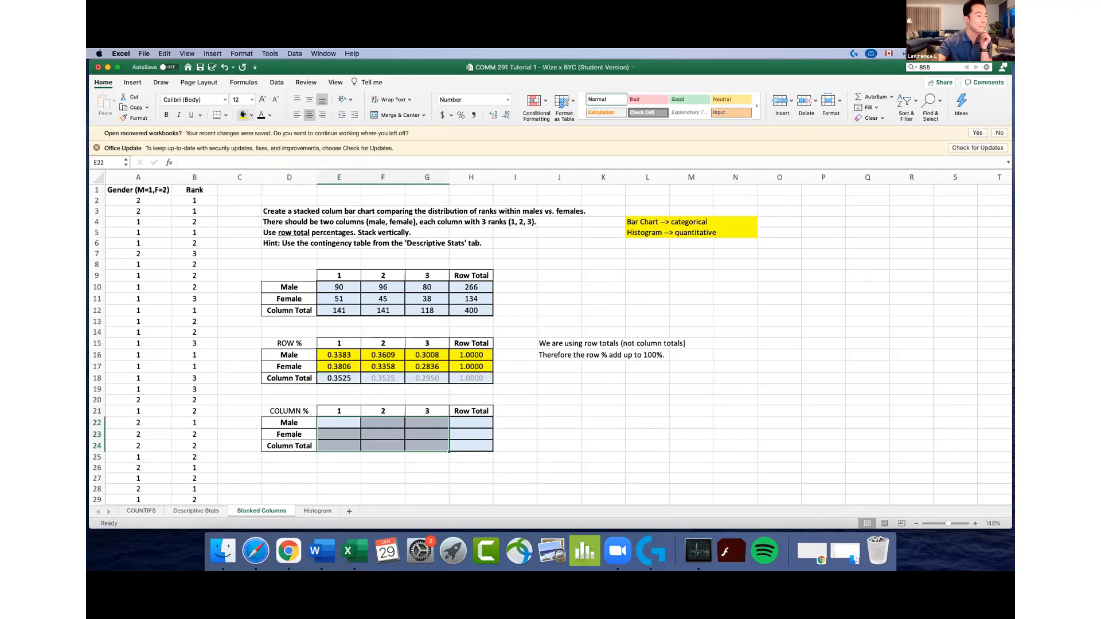
pyautogui.click(509, 409)
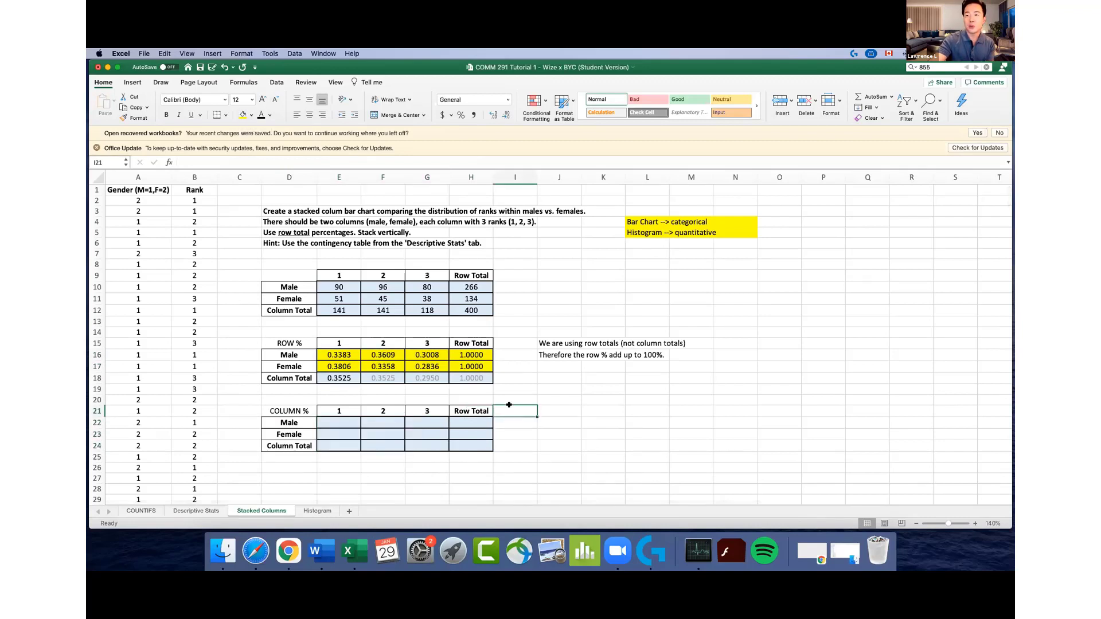
pyautogui.click(288, 341)
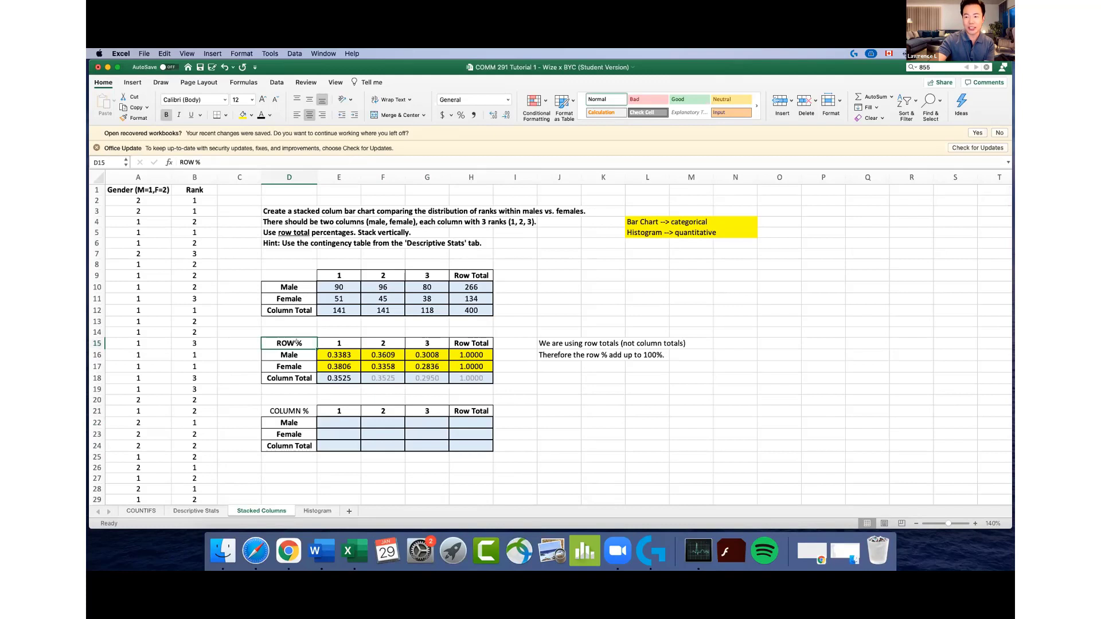
# Calculate the male rank 1 column percentage in E22 with the formula =E10/E12
pyautogui.moveTo(339, 287); pyautogui.dragTo(449, 287)
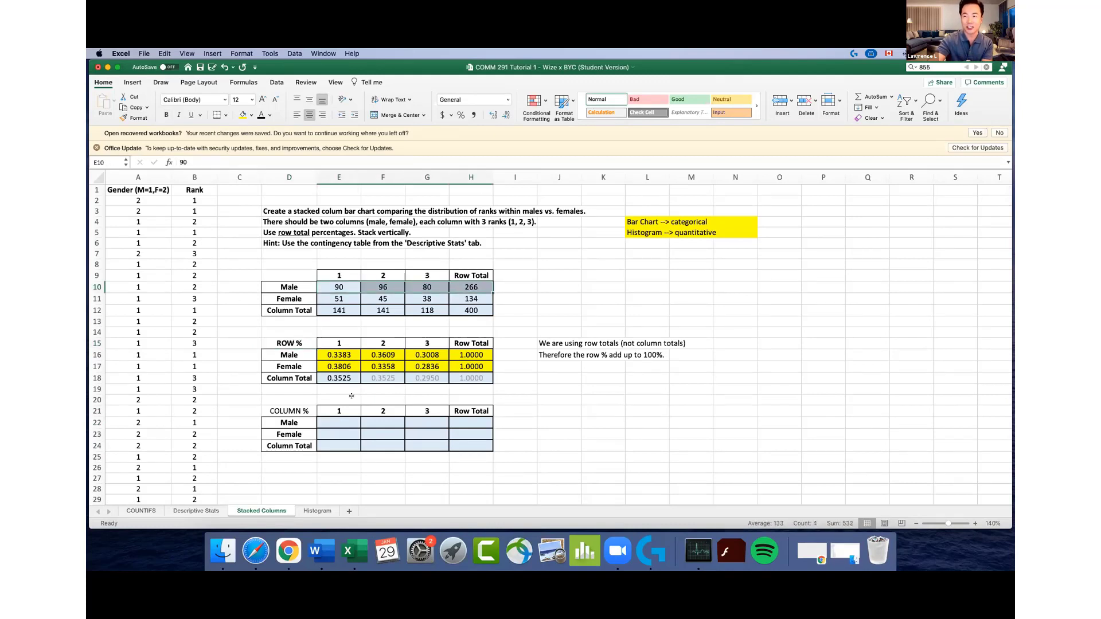
pyautogui.moveTo(333, 351); pyautogui.dragTo(427, 354)
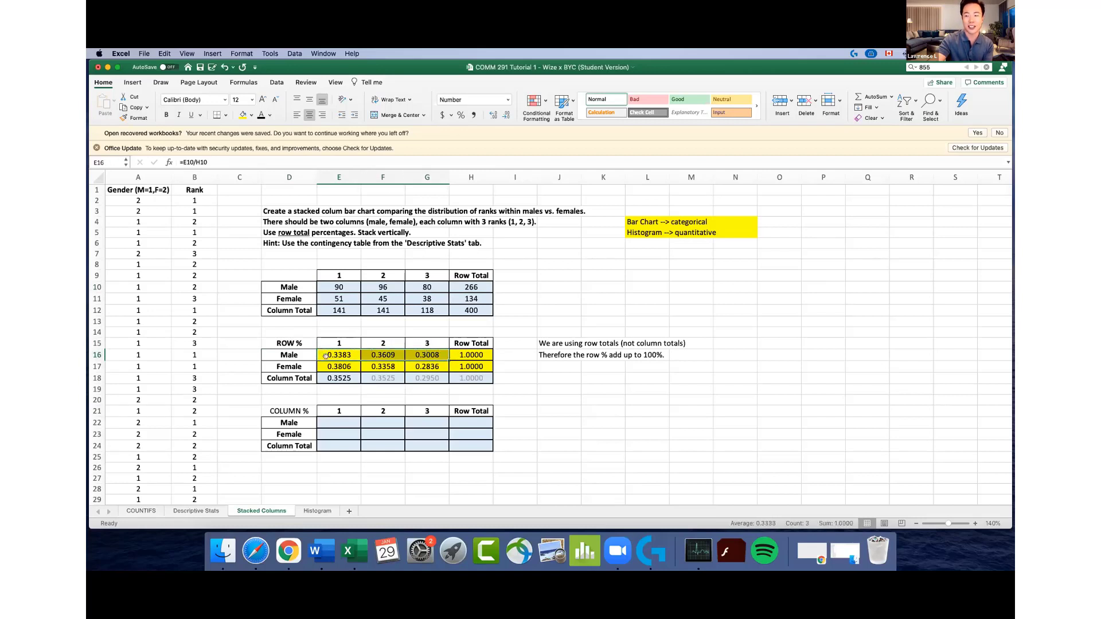
pyautogui.moveTo(326, 355); pyautogui.dragTo(347, 363)
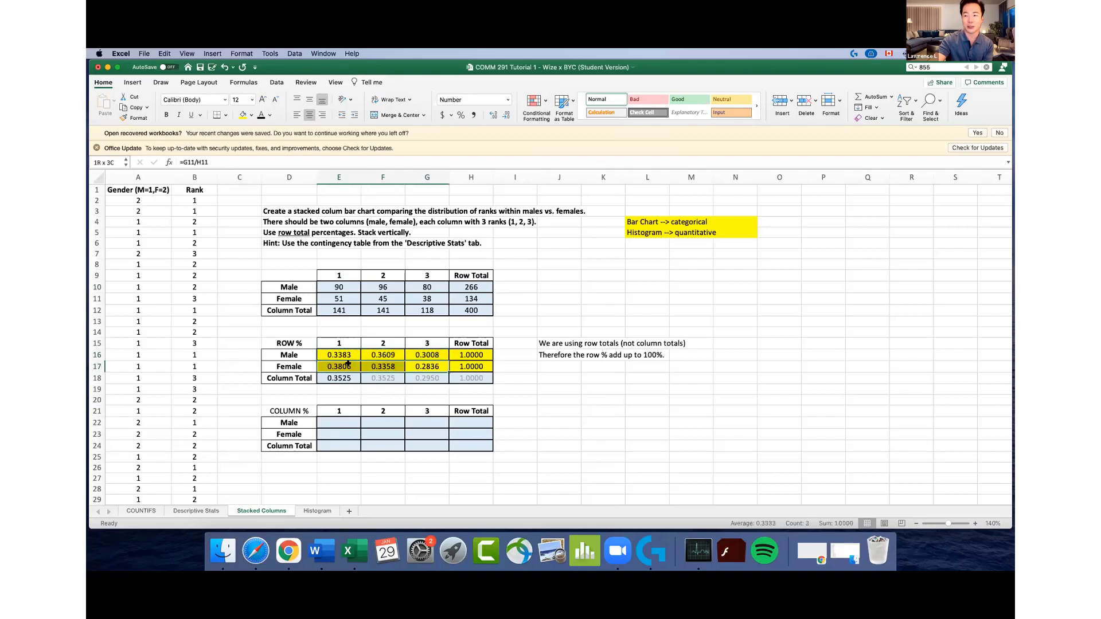
pyautogui.click(336, 418)
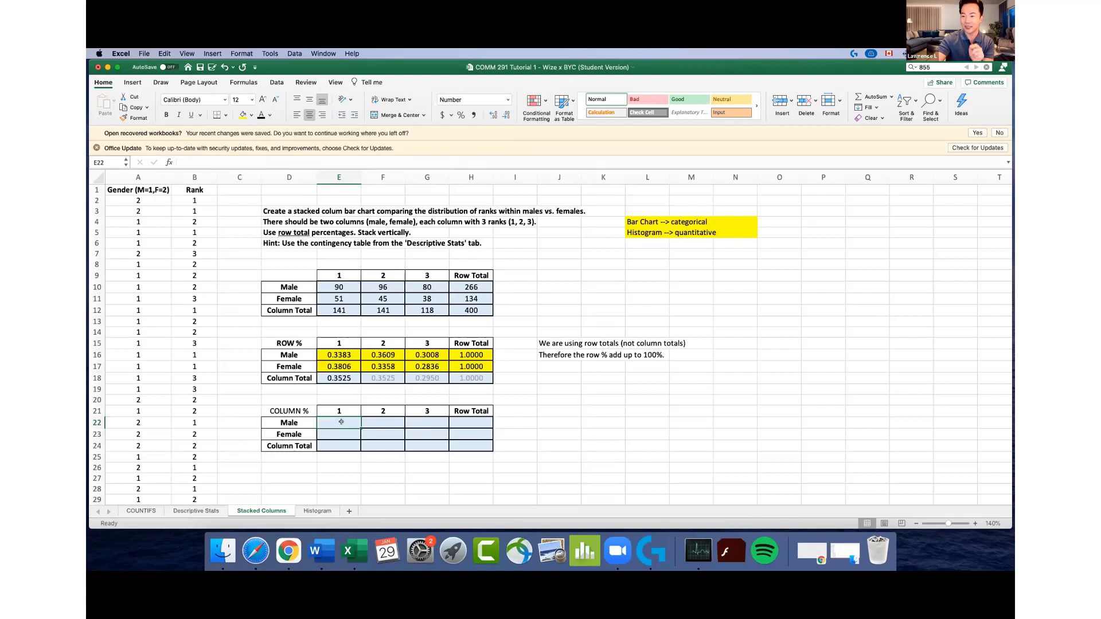
pyautogui.write('=')
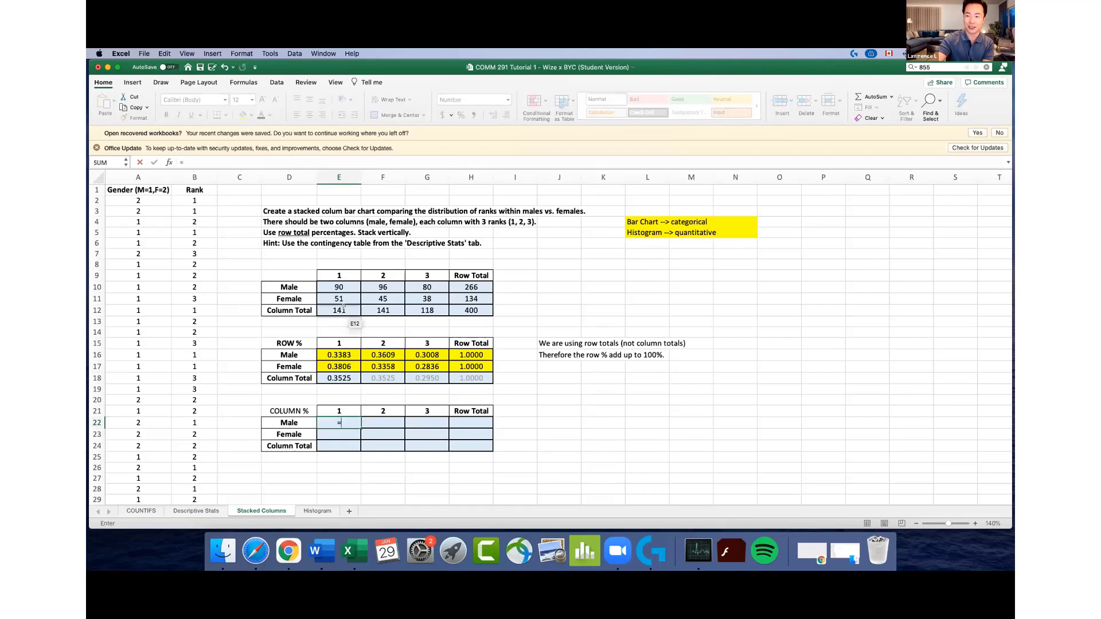
pyautogui.click(338, 285)
pyautogui.write('/')
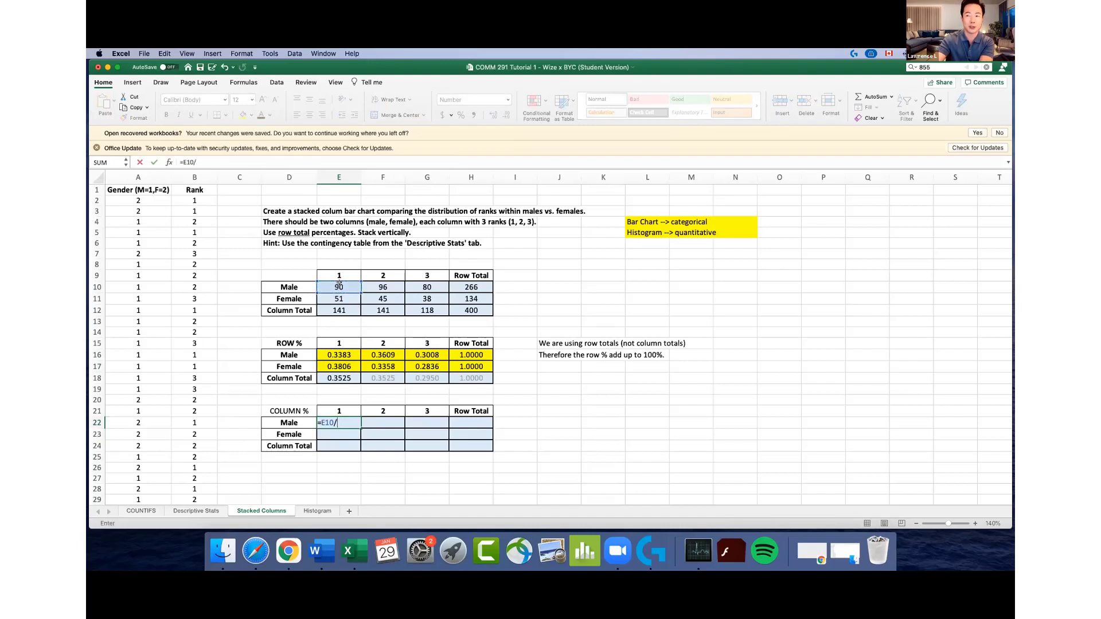
pyautogui.click(340, 309)
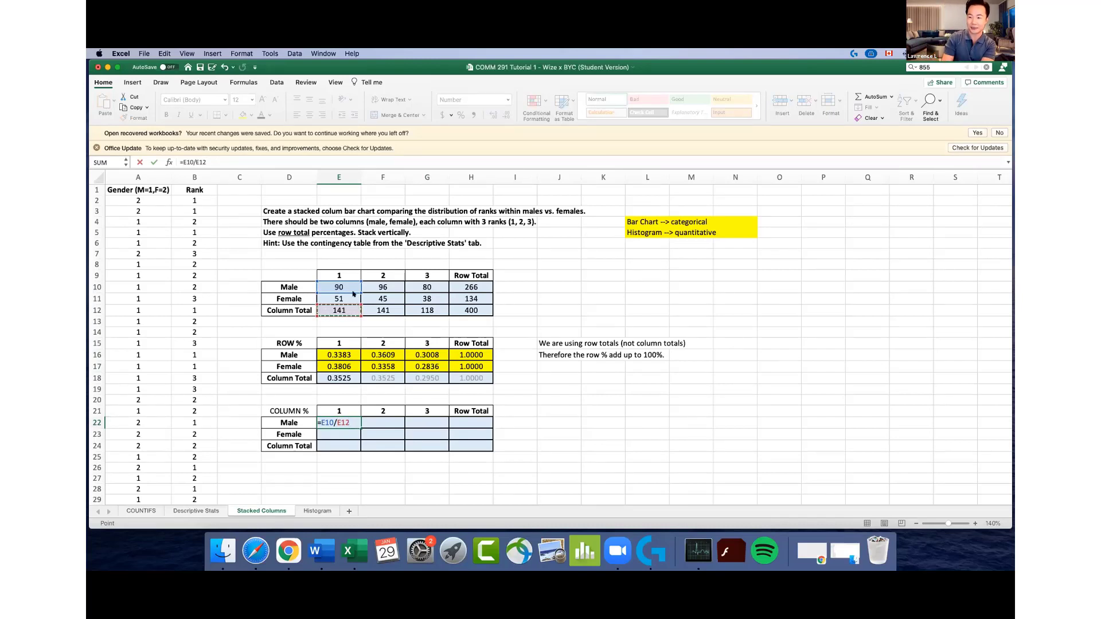
pyautogui.press('Return')
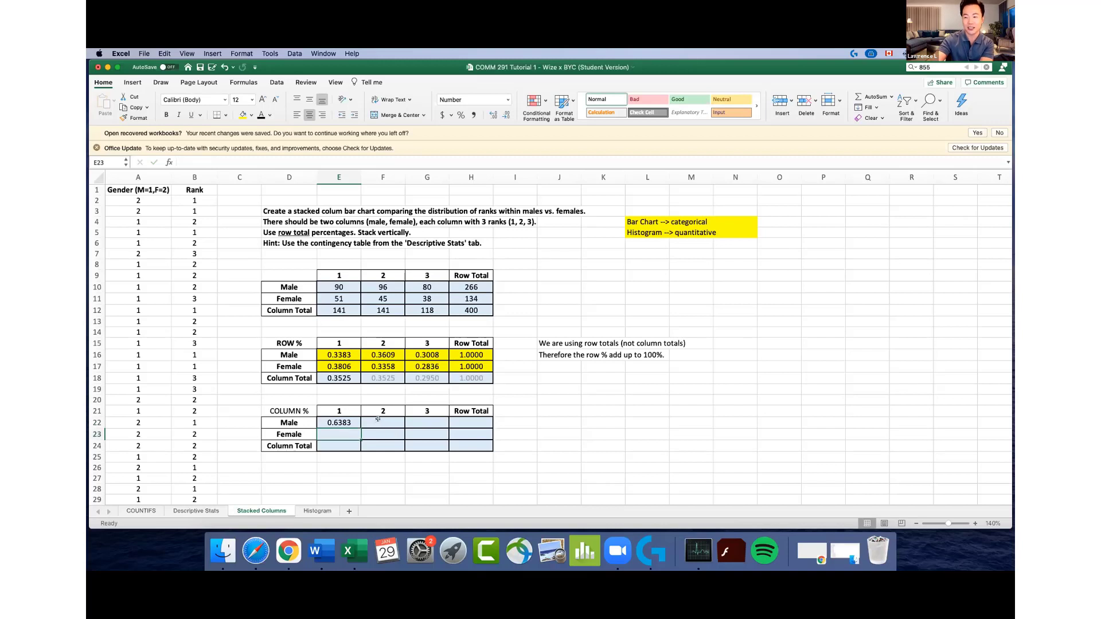
# Calculate the male rank 2 column percentage in F22 with the formula =F10/F12
pyautogui.click(378, 419)
pyautogui.write('=')
pyautogui.click(383, 287)
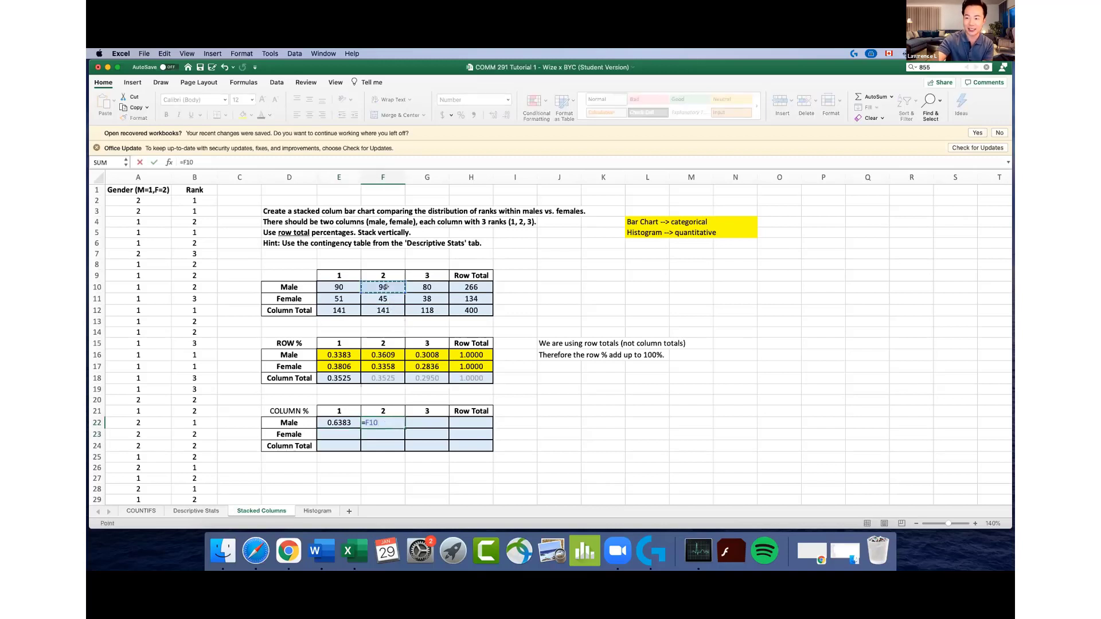
pyautogui.write('/')
pyautogui.click(387, 310)
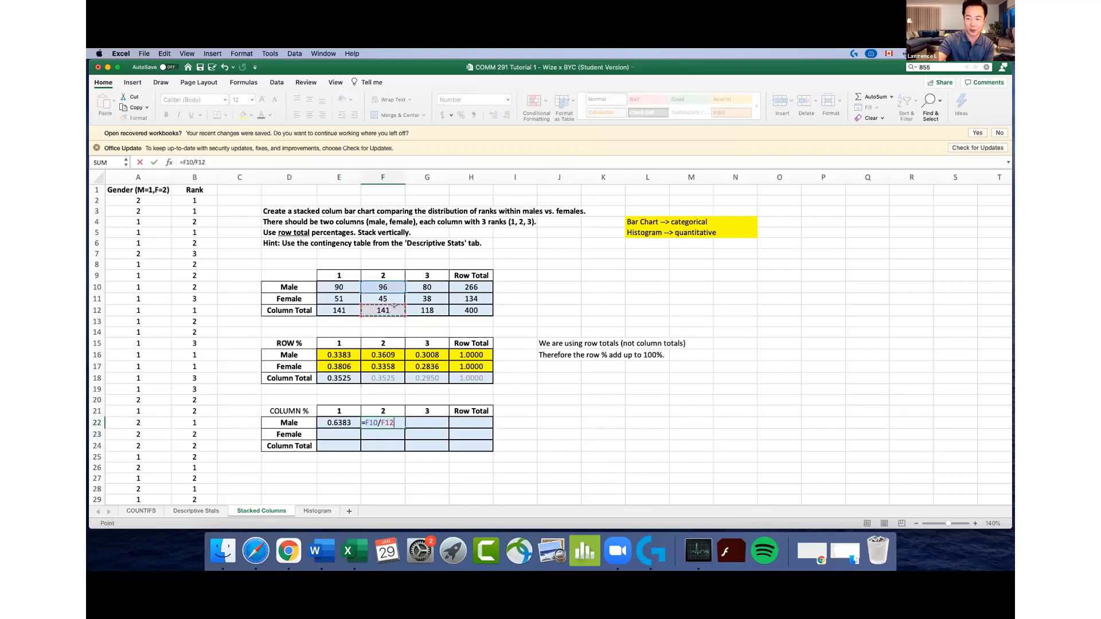
pyautogui.press('Return')
# Calculate the male rank 3 column percentage in G22 with the formula =G10/G12
pyautogui.click(421, 422)
pyautogui.write('=')
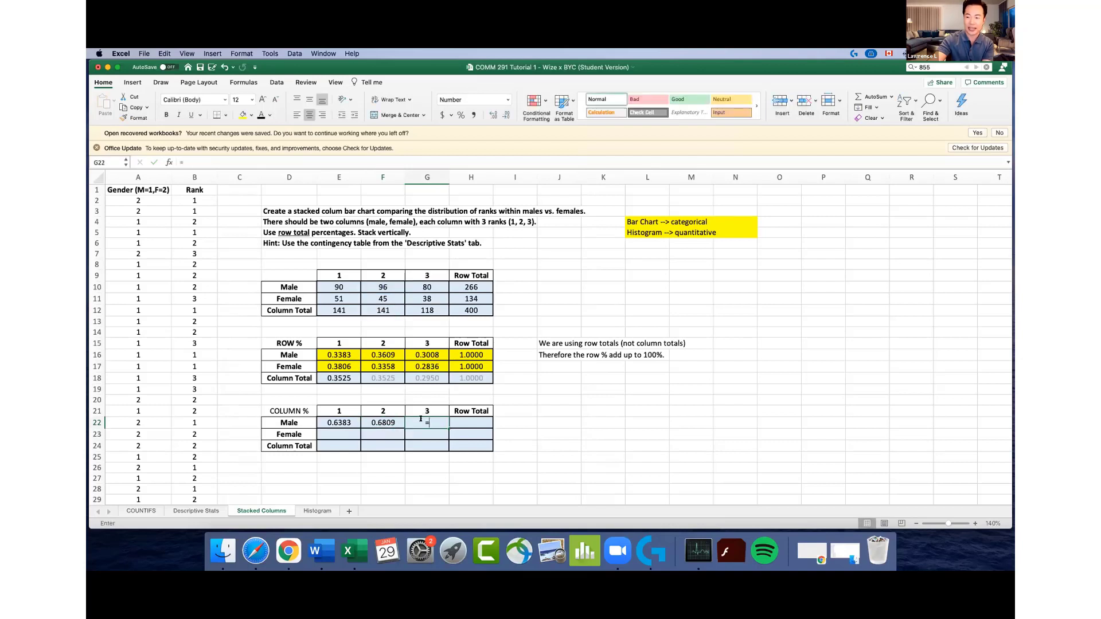
pyautogui.click(426, 287)
pyautogui.write('/')
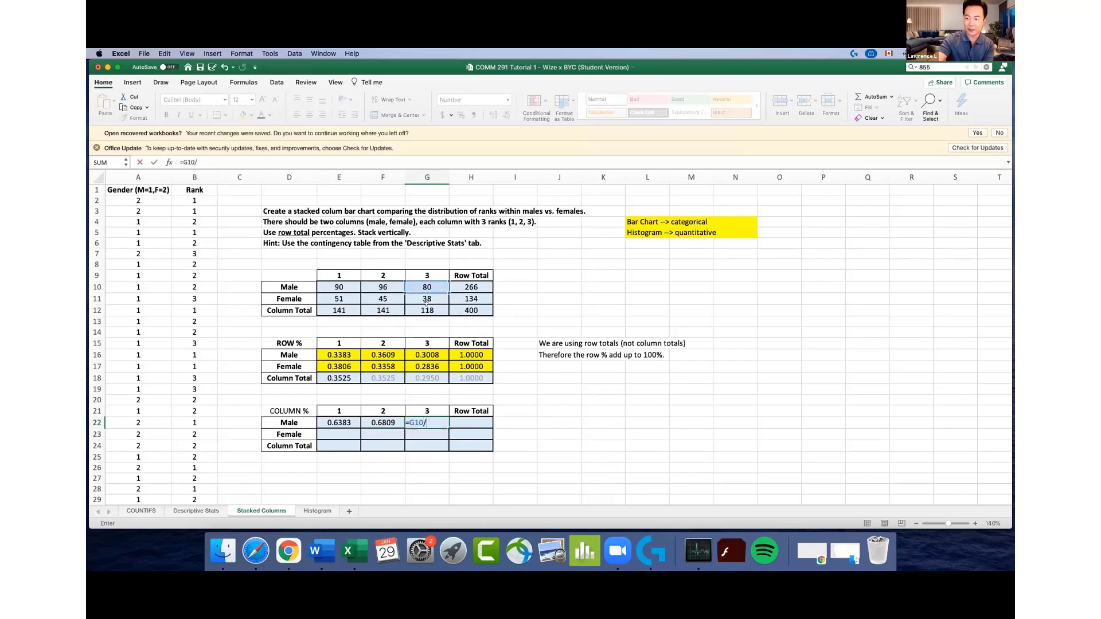
pyautogui.click(428, 310)
pyautogui.press('Return')
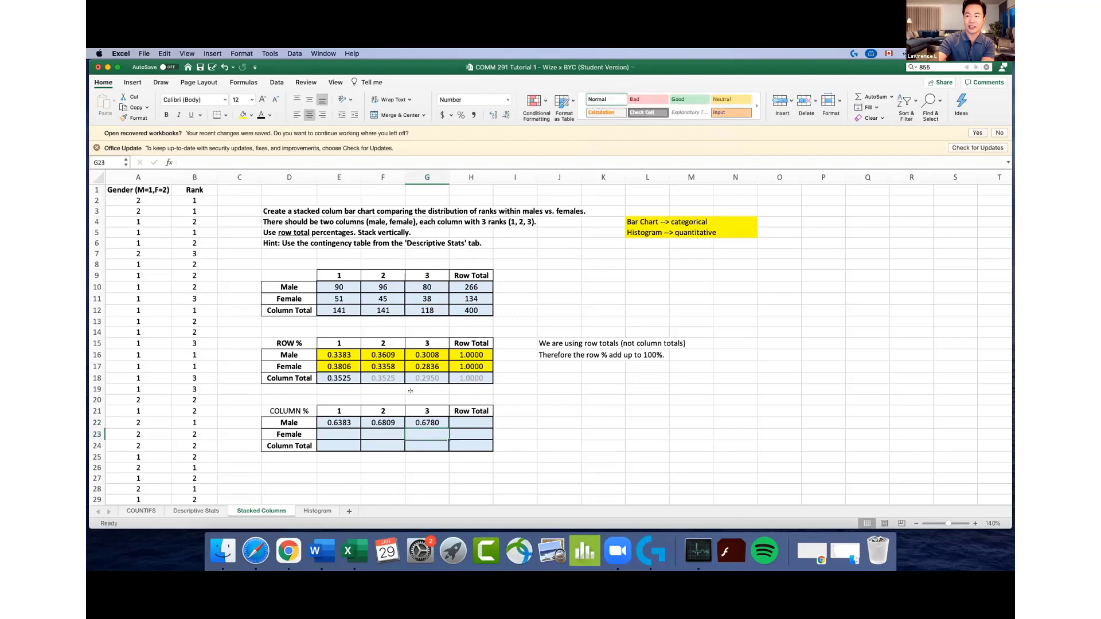
# Review the formula behind the male rank 1 column percentage in E22 and fill that cell with light orange
pyautogui.moveTo(341, 418); pyautogui.dragTo(428, 424)
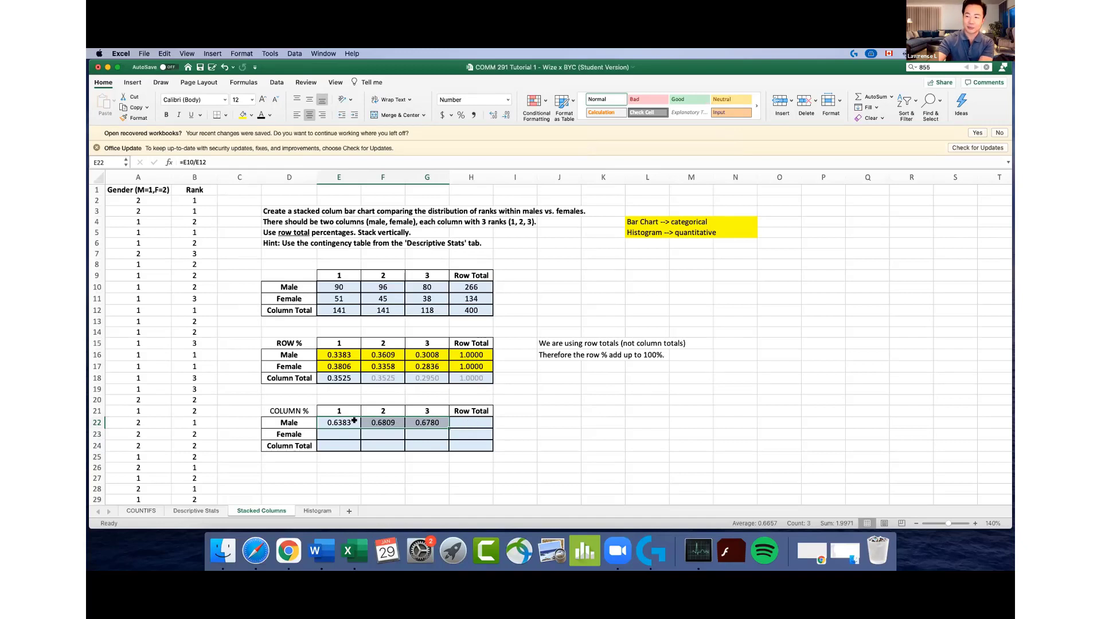
pyautogui.click(471, 377)
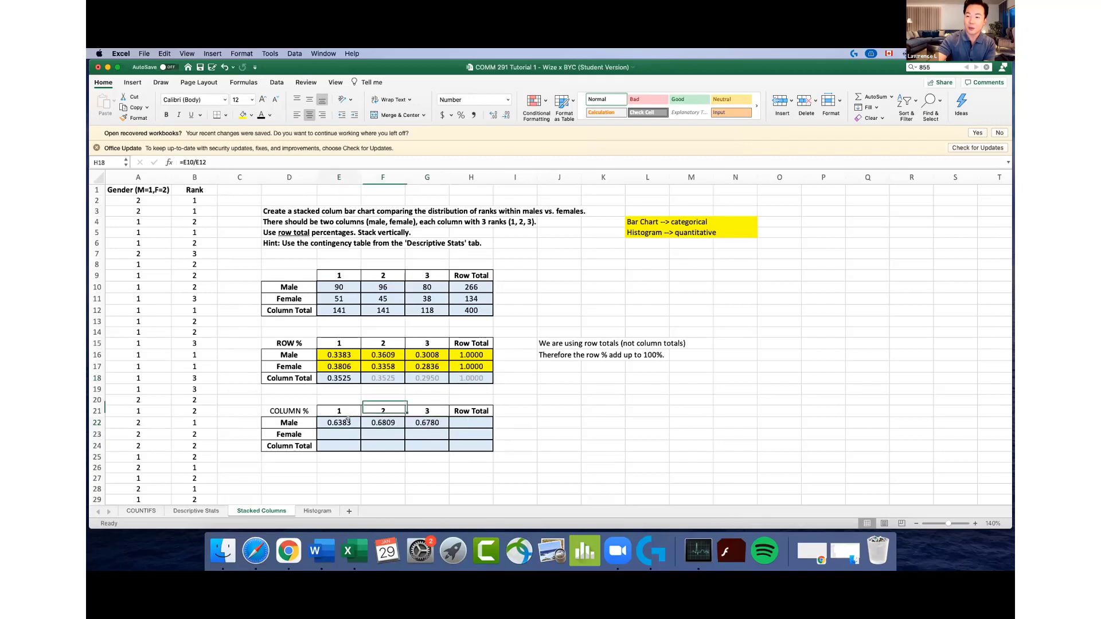
pyautogui.doubleClick(340, 422)
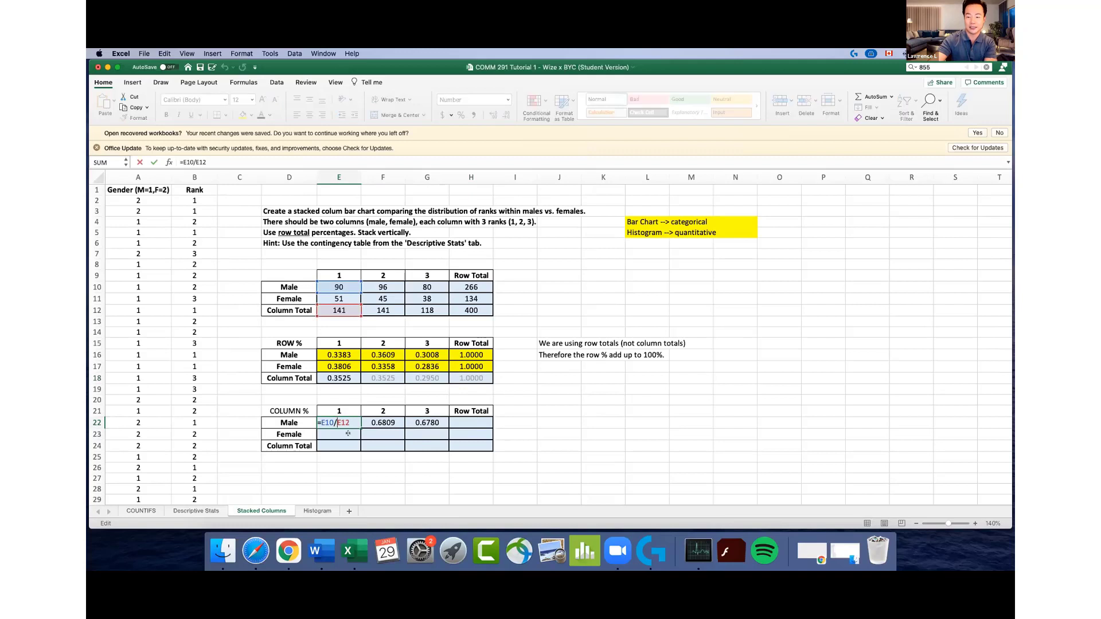
pyautogui.press('Escape')
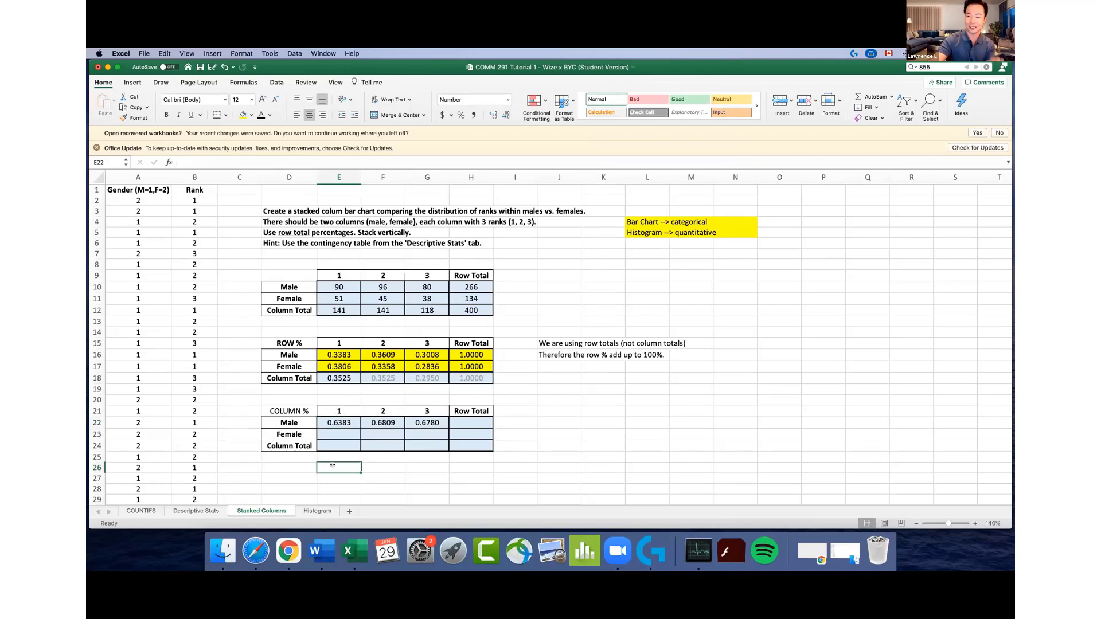
pyautogui.click(252, 115)
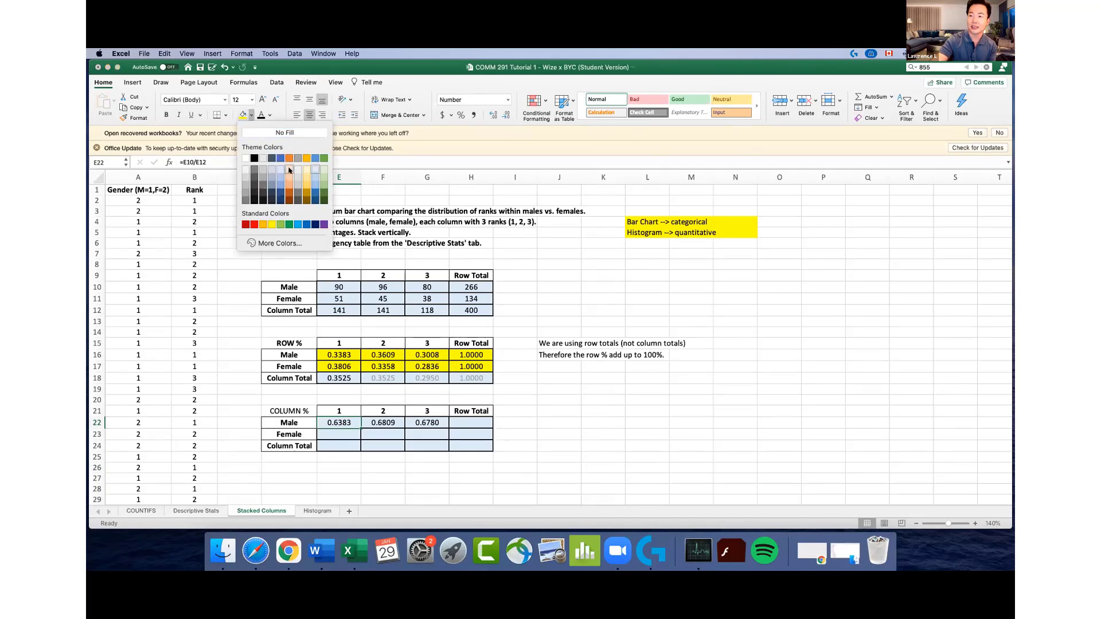
pyautogui.click(289, 177)
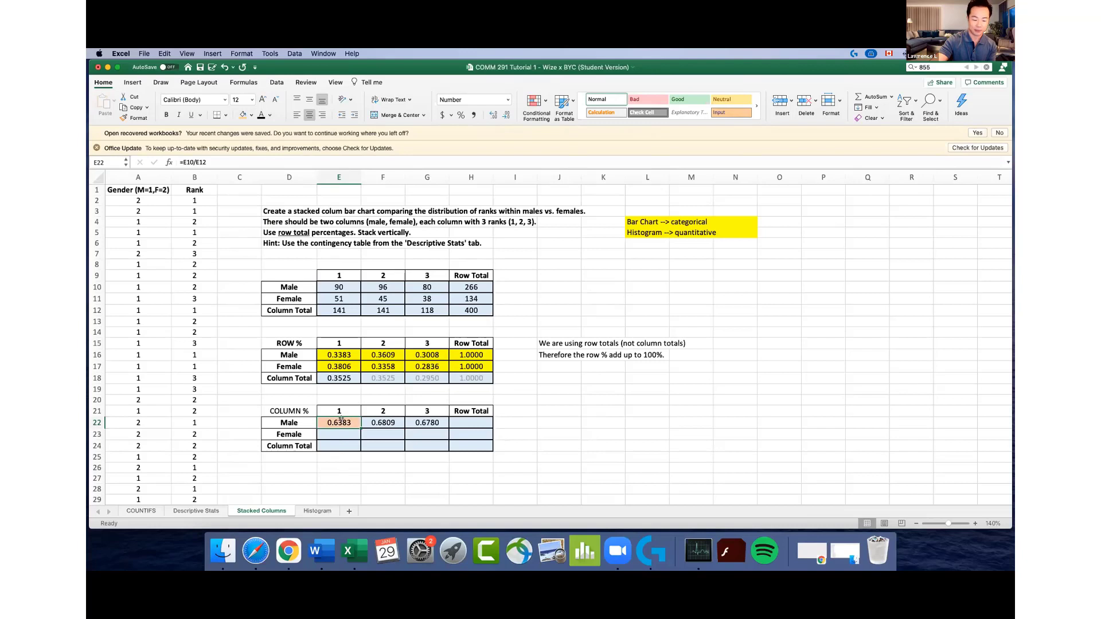
pyautogui.press('super+c')
pyautogui.click(342, 466)
pyautogui.press('super+v')
pyautogui.press('Delete')
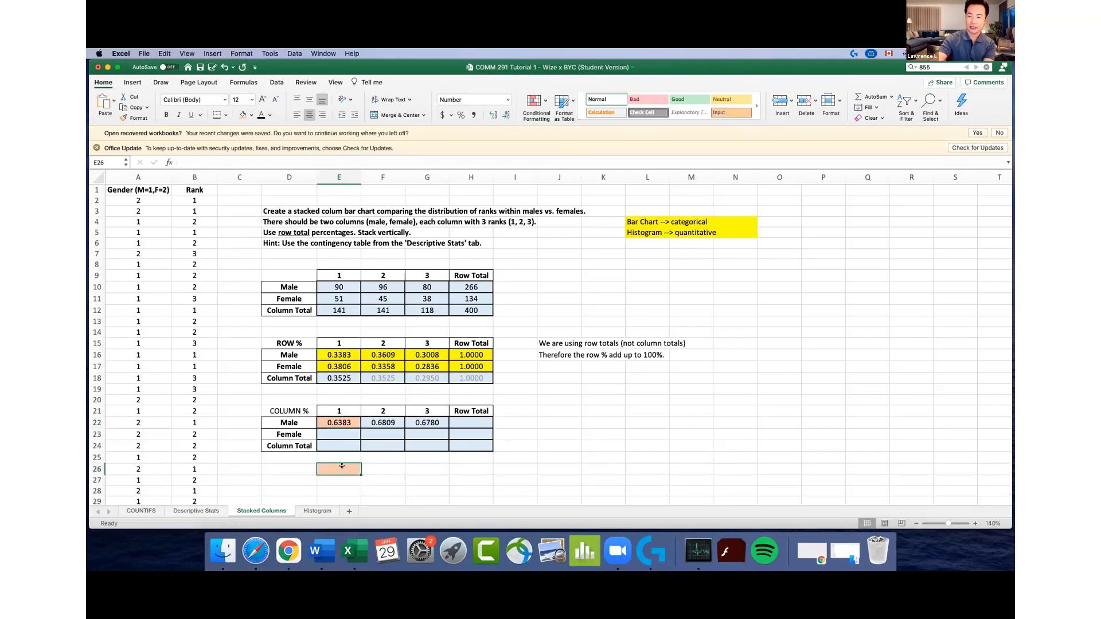
pyautogui.write('A')
pyautogui.press('BackSpace')
pyautogui.press('BackSpace')
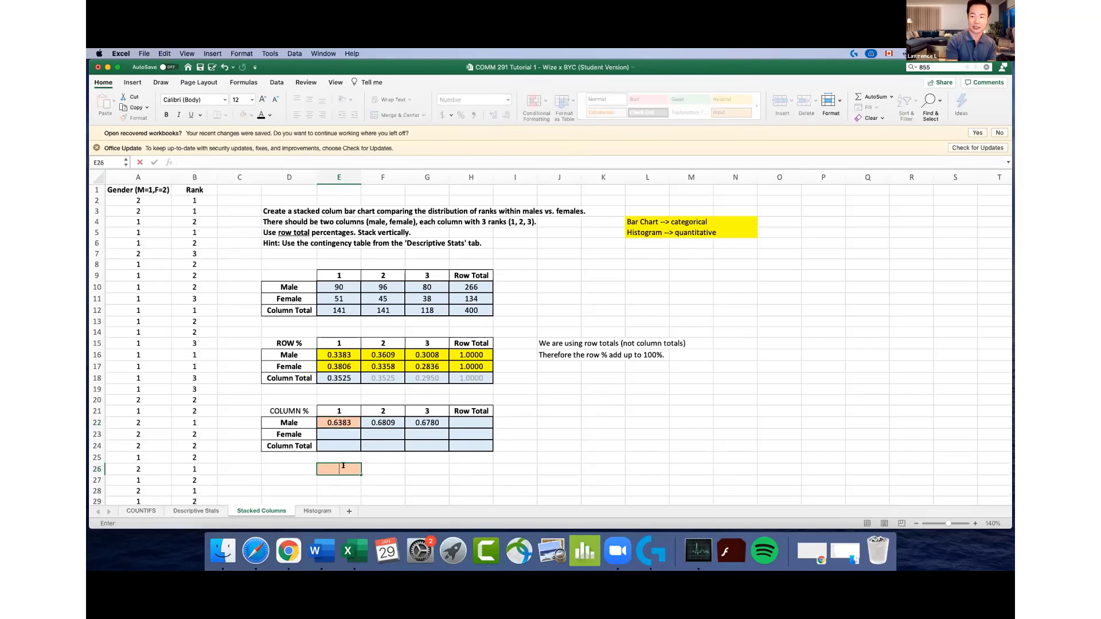
pyautogui.click(342, 467)
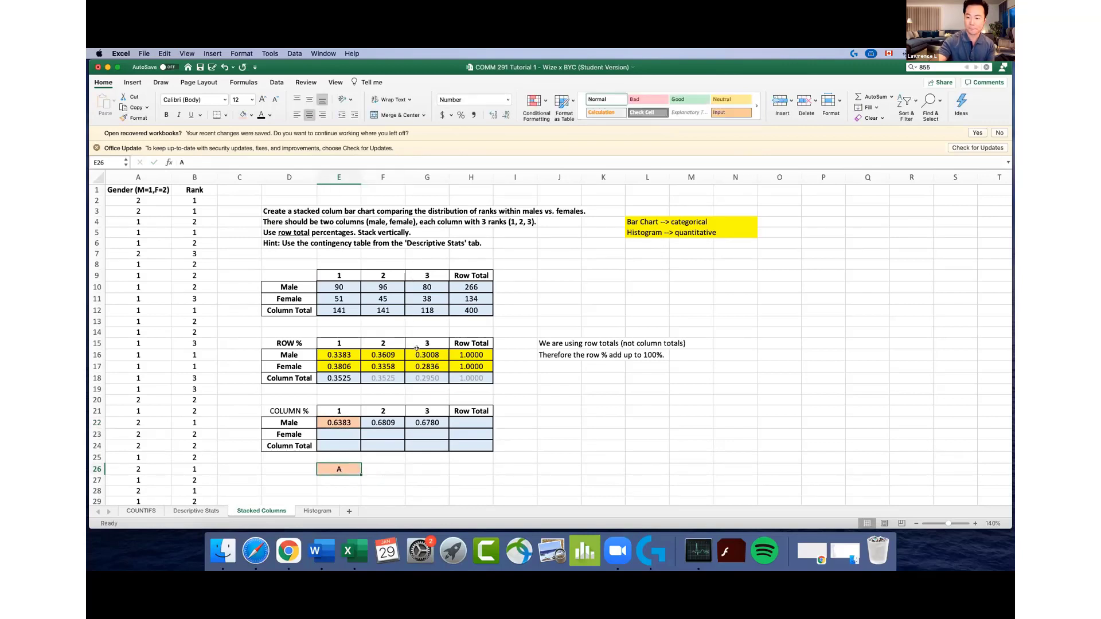
pyautogui.click(372, 468)
pyautogui.moveTo(347, 468); pyautogui.dragTo(372, 468)
pyautogui.click(373, 468)
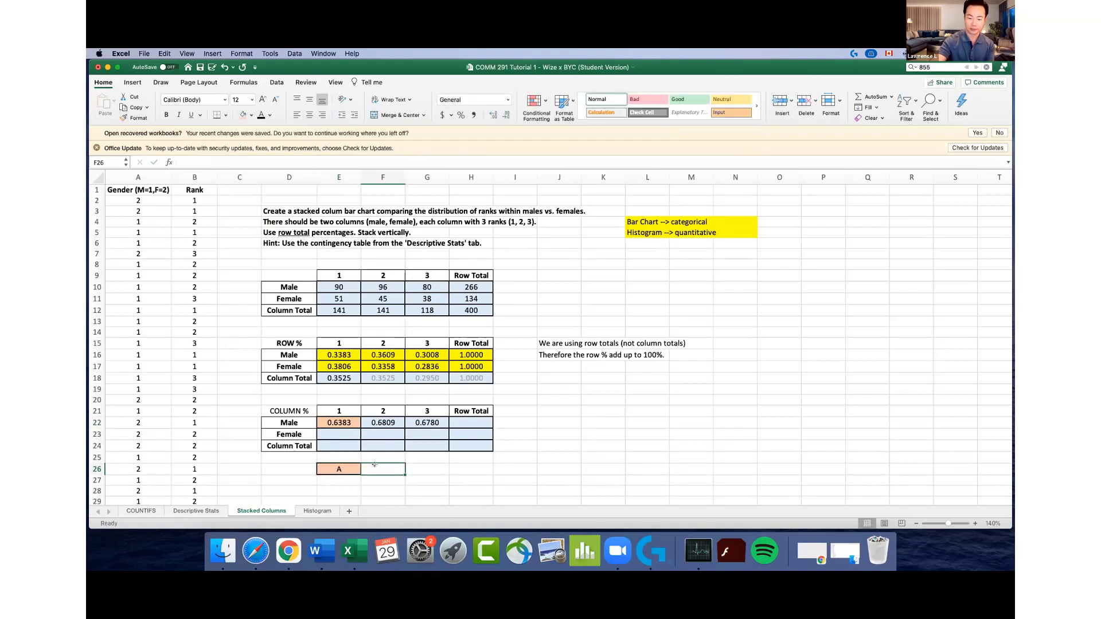
pyautogui.press('super+c')
# Enter the note "Amongst those in Rank 1, 63.83% are male." in E26 and fill E26:H26 with light orange
pyautogui.click(335, 466)
pyautogui.doubleClick(336, 466)
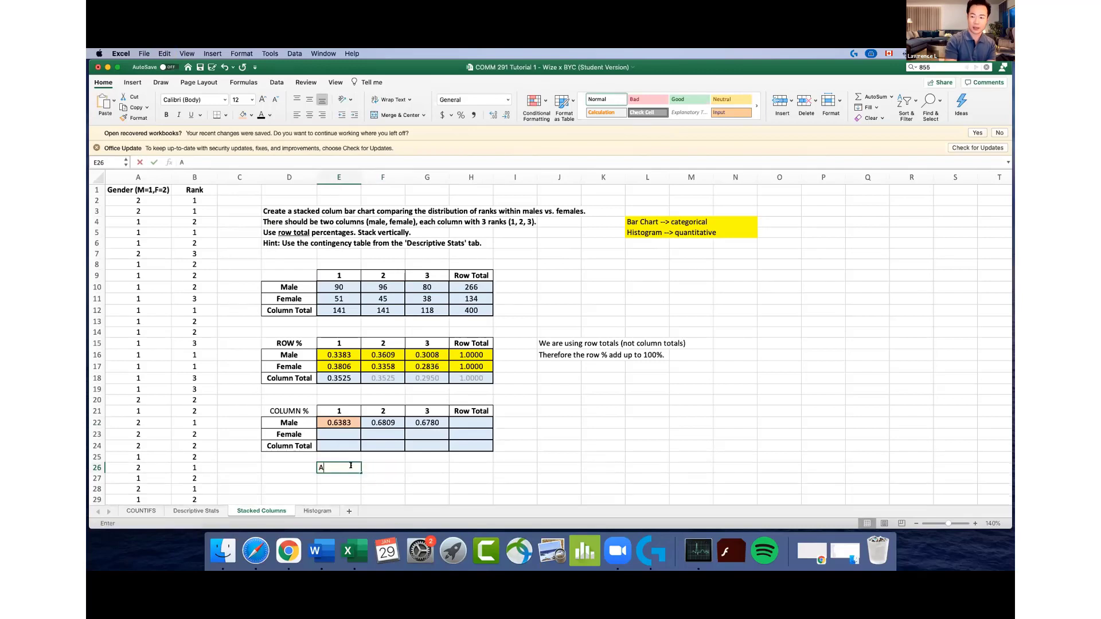
pyautogui.write('mongst th')
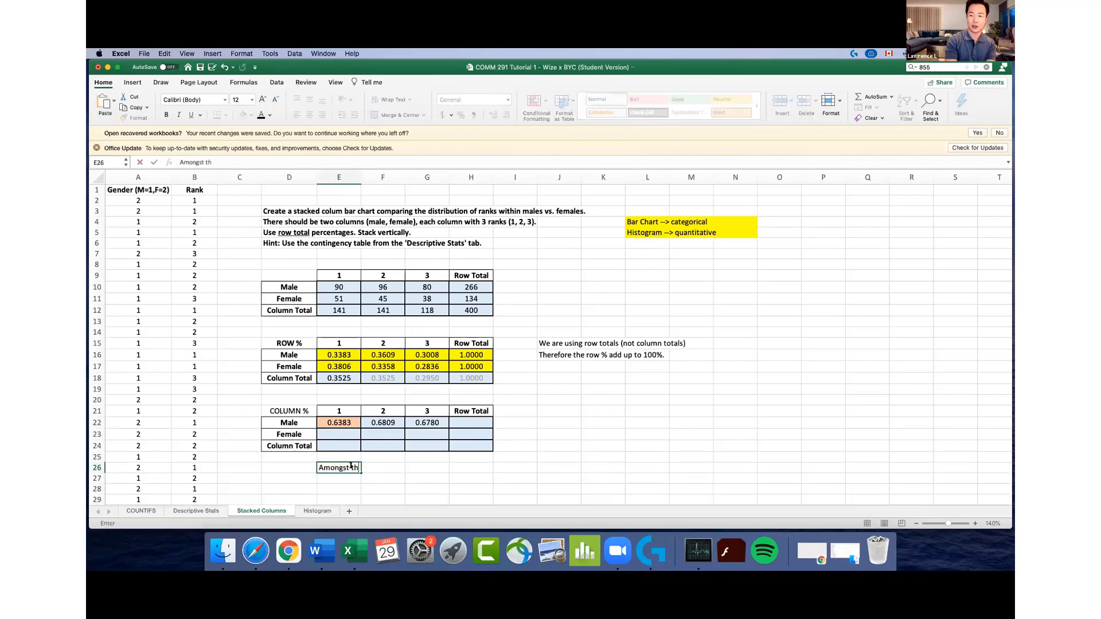
pyautogui.write('ose in Rank 1, ')
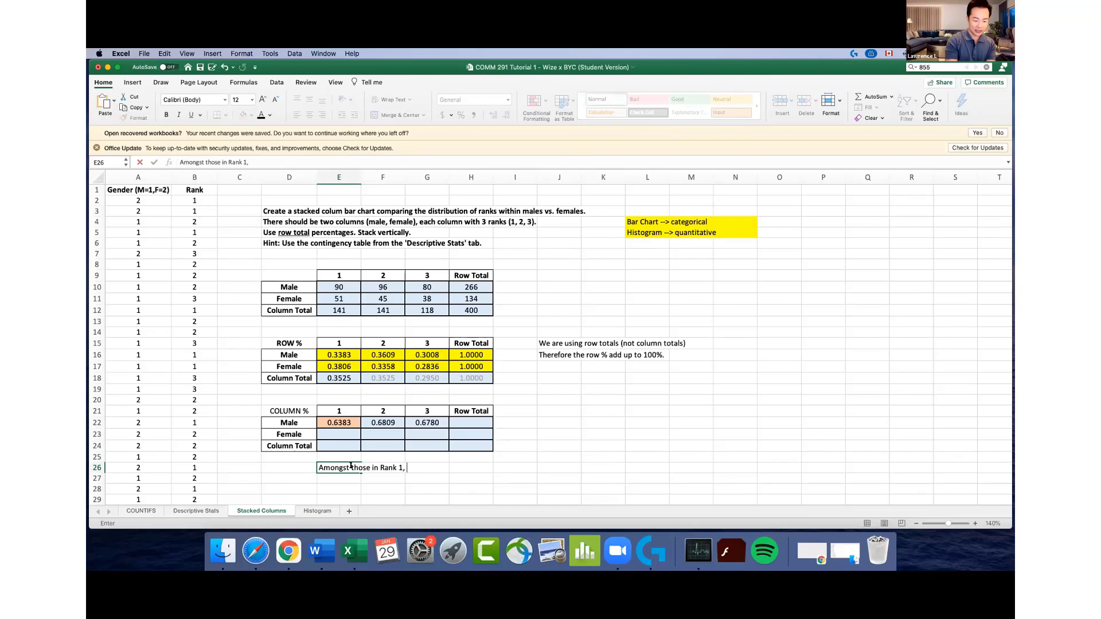
pyautogui.write('63.')
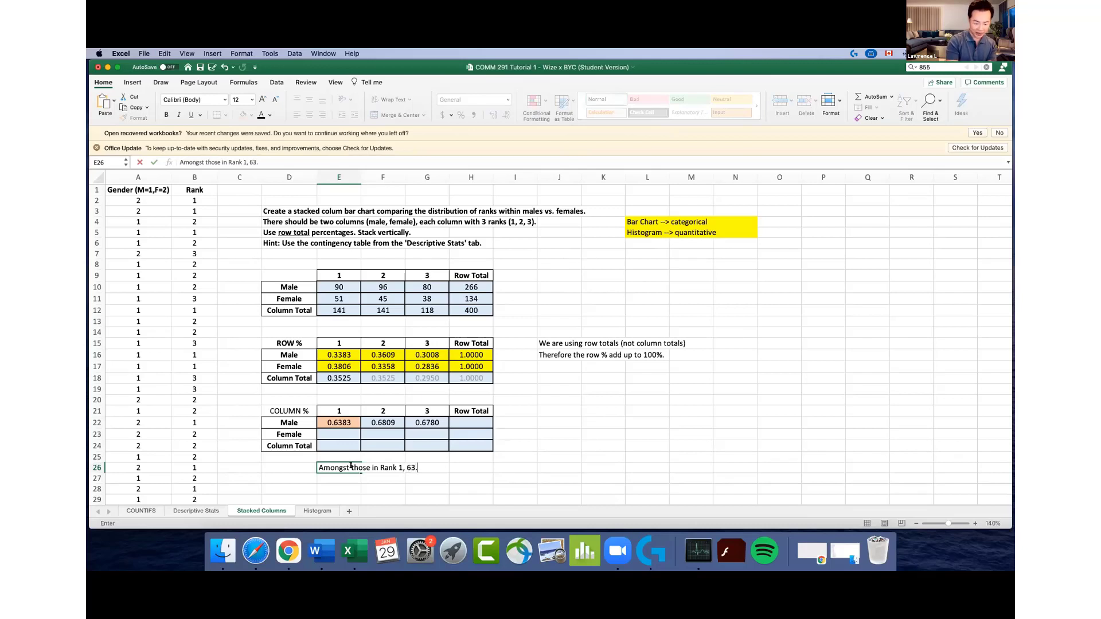
pyautogui.write('83% are mal')
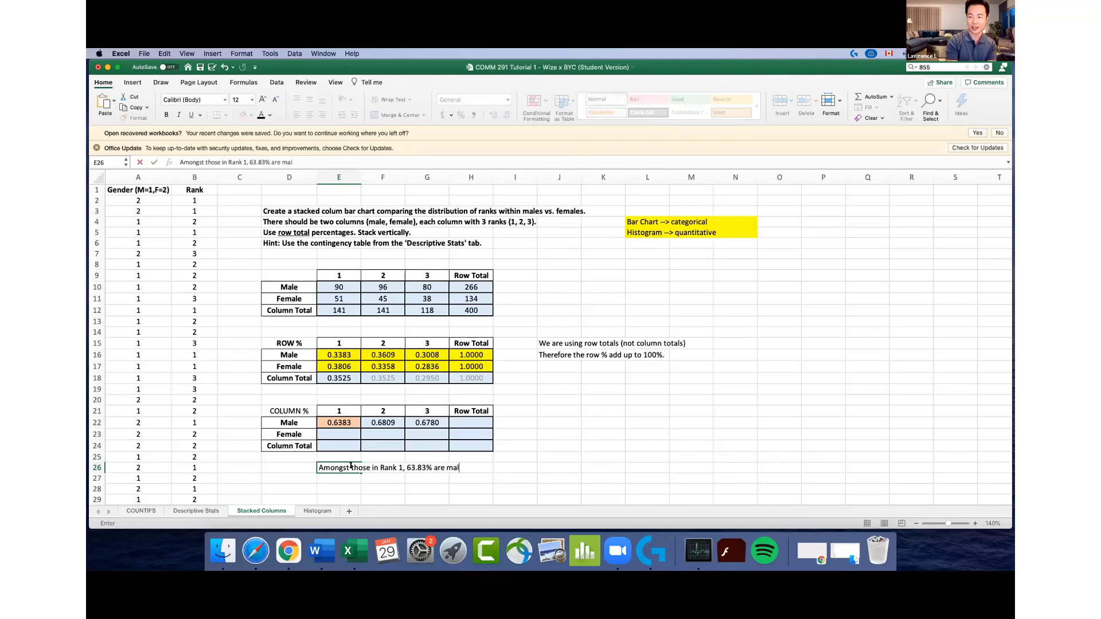
pyautogui.write('e.')
pyautogui.press('Return')
pyautogui.moveTo(351, 467); pyautogui.dragTo(456, 467)
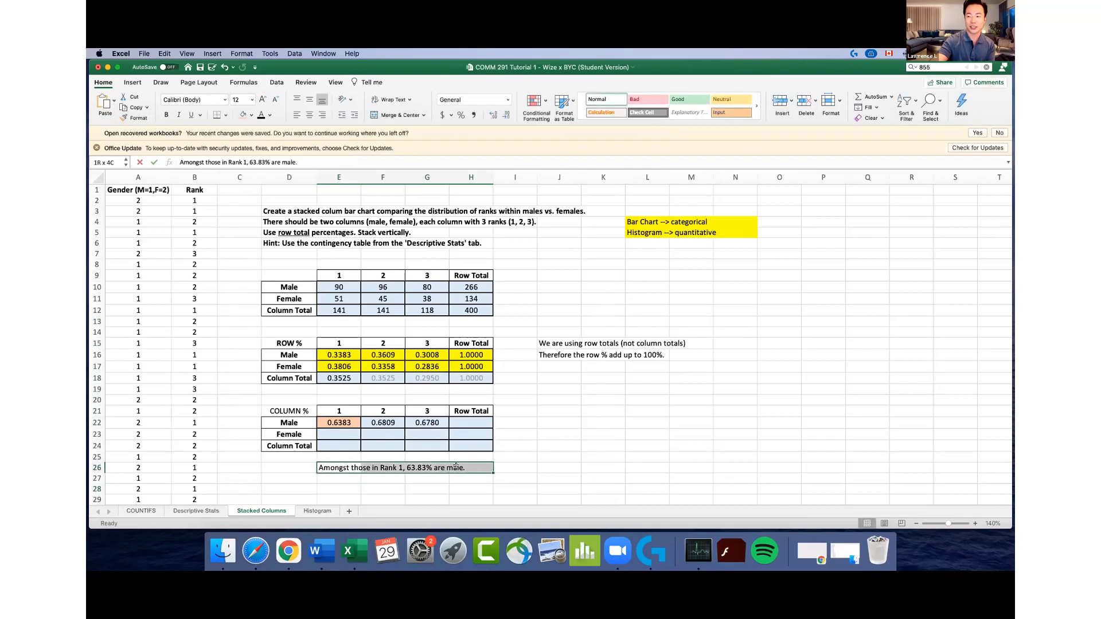
pyautogui.click(242, 113)
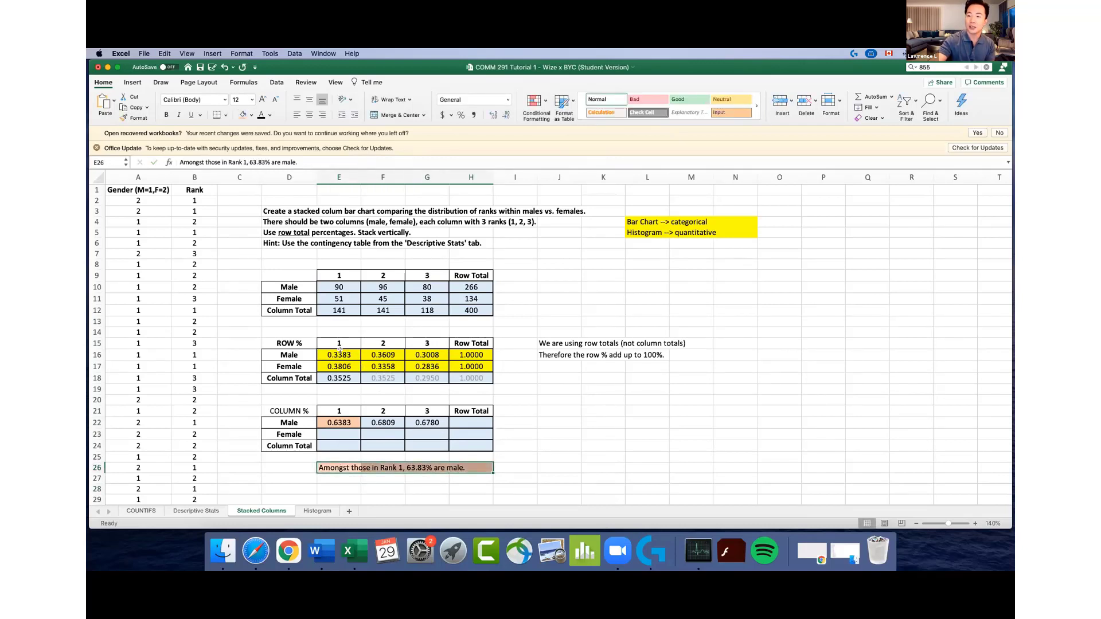
# Fill the male rank 1 row percentage in E16 with light green
pyautogui.click(340, 351)
pyautogui.click(251, 114)
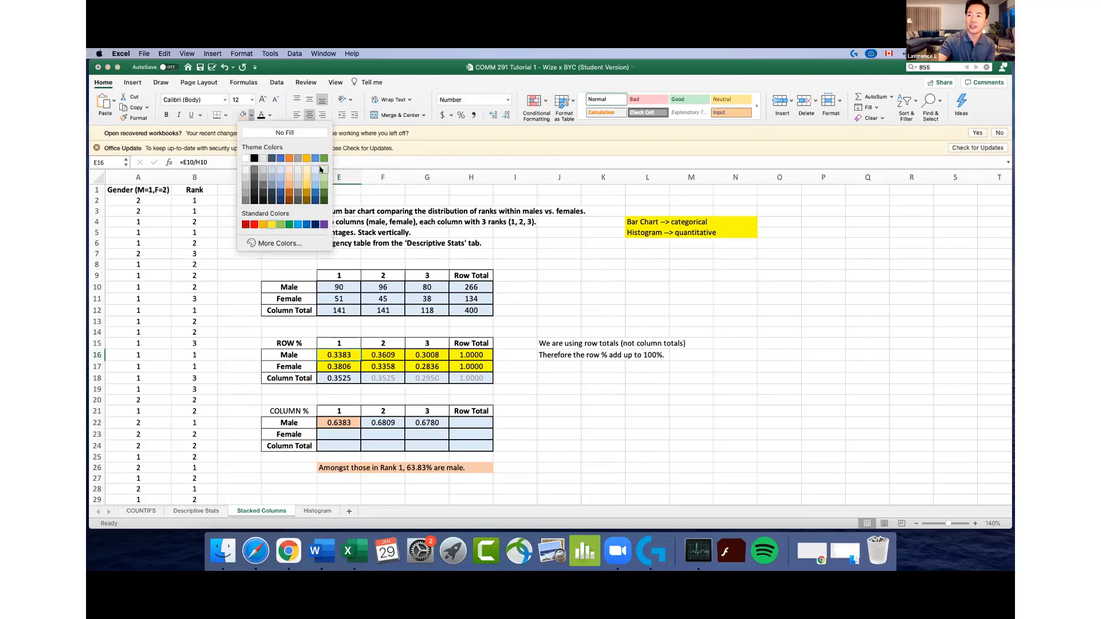
pyautogui.click(321, 169)
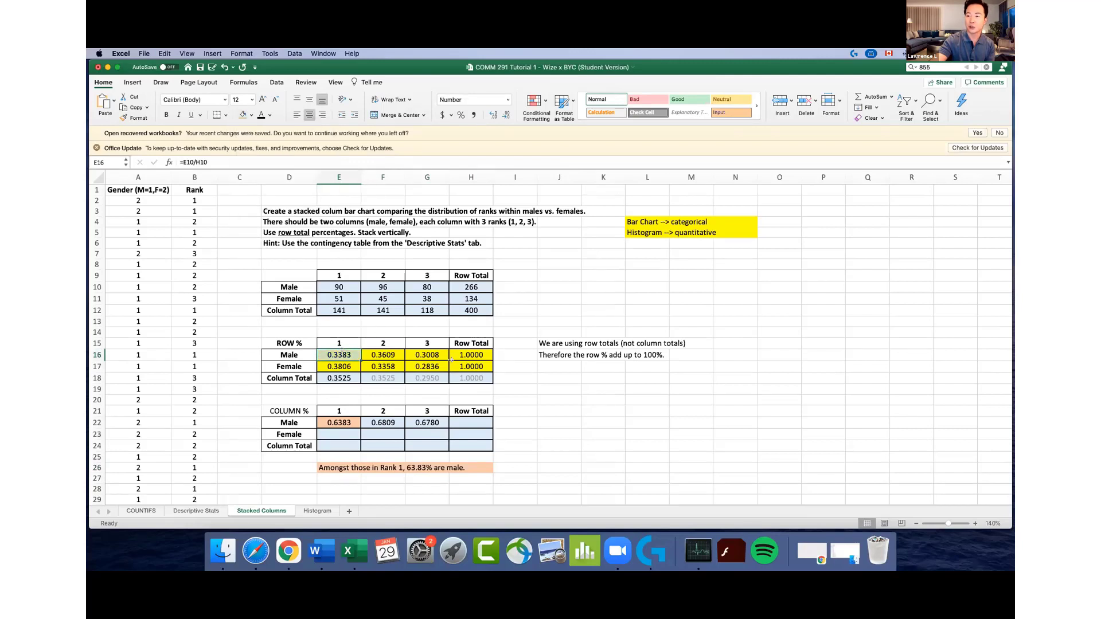
# Move the COLUMN % table and its orange note down one row so the table's header sits in row 22
pyautogui.moveTo(542, 376); pyautogui.dragTo(788, 378)
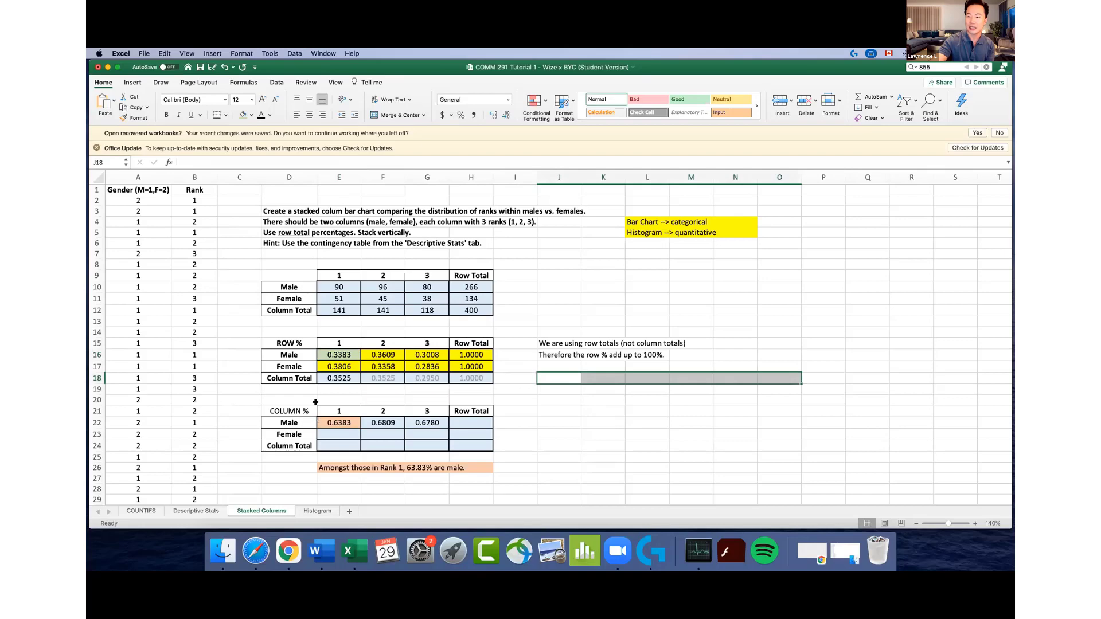
pyautogui.moveTo(316, 402); pyautogui.dragTo(525, 482)
pyautogui.scroll(-1, 346, 384)
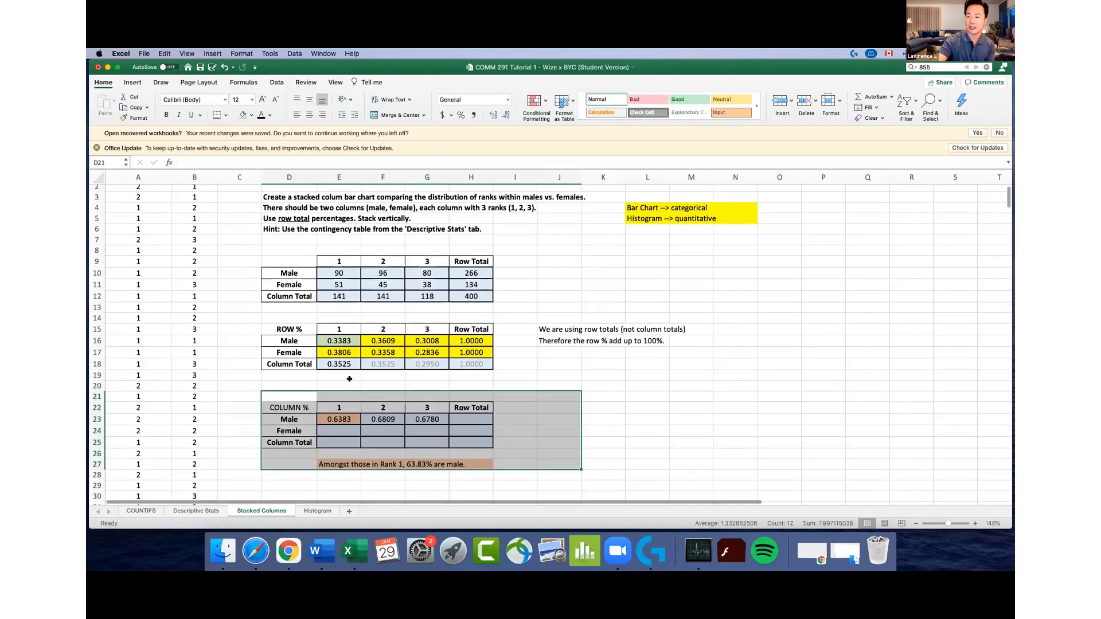
# Fill E20:H20 with light green and enter the note "Amongst those that are Male, 33.83% are Rank 1." in E20
pyautogui.click(346, 380)
pyautogui.moveTo(347, 380); pyautogui.dragTo(476, 385)
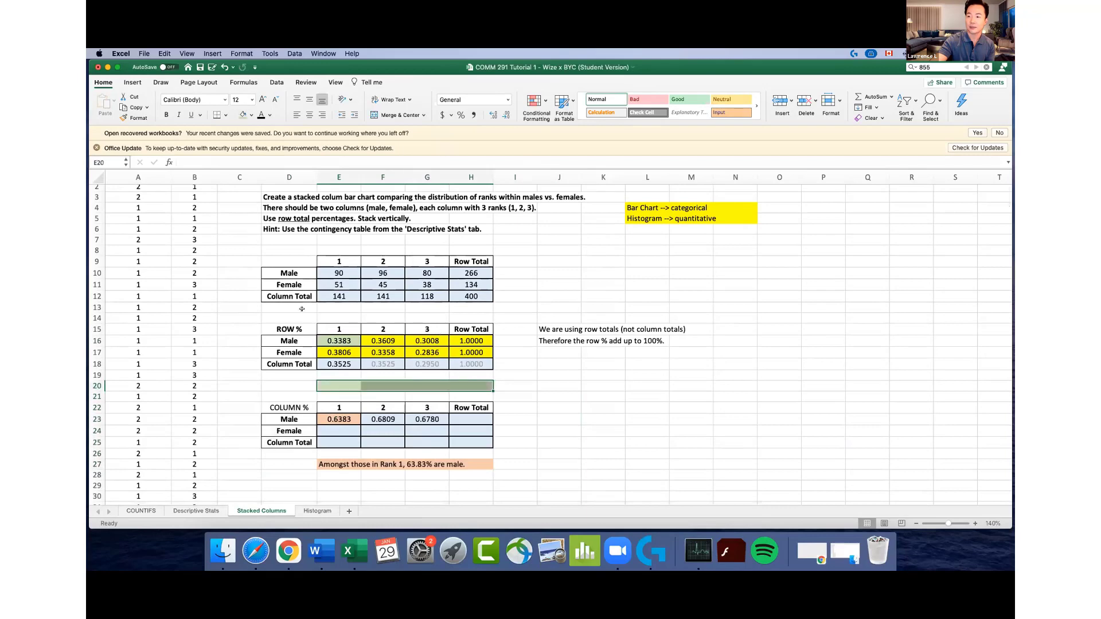
pyautogui.write('A')
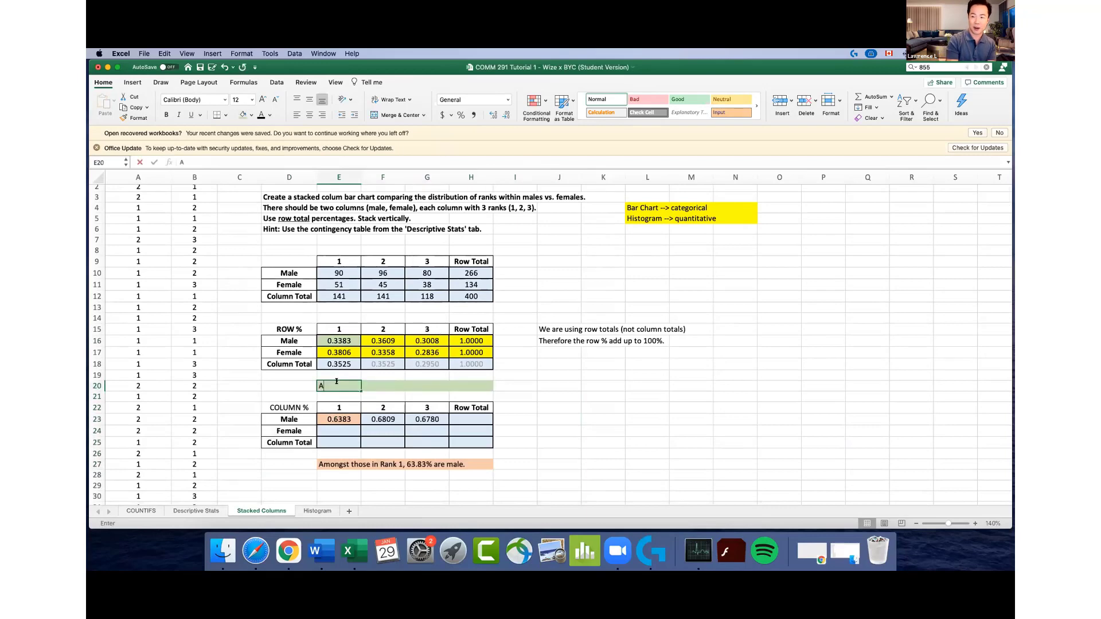
pyautogui.write('mongst thos')
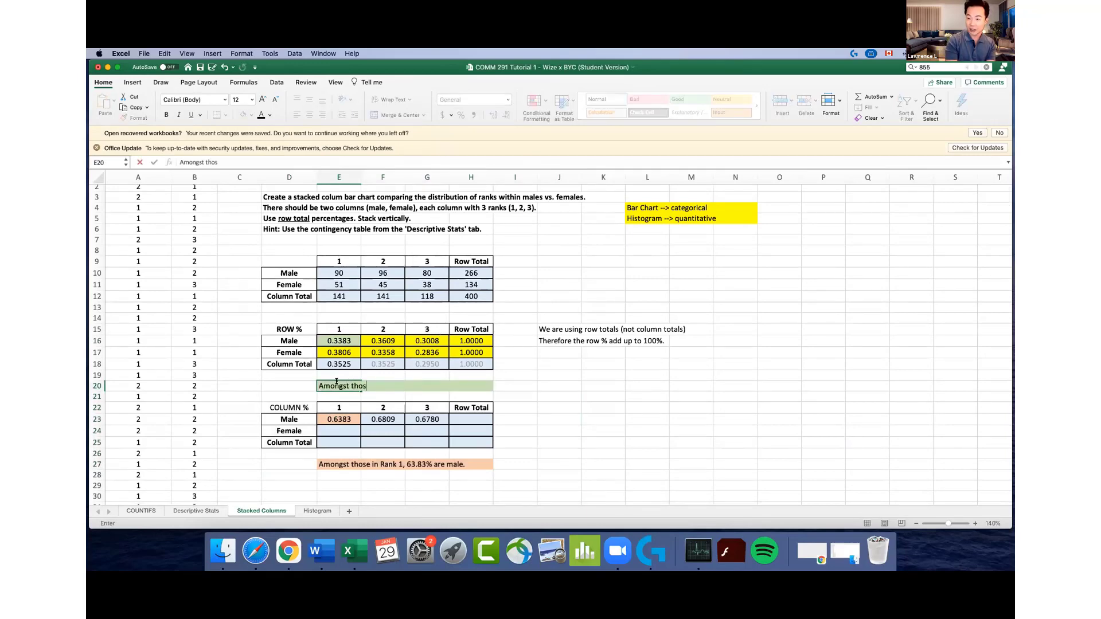
pyautogui.write('e that are Ma')
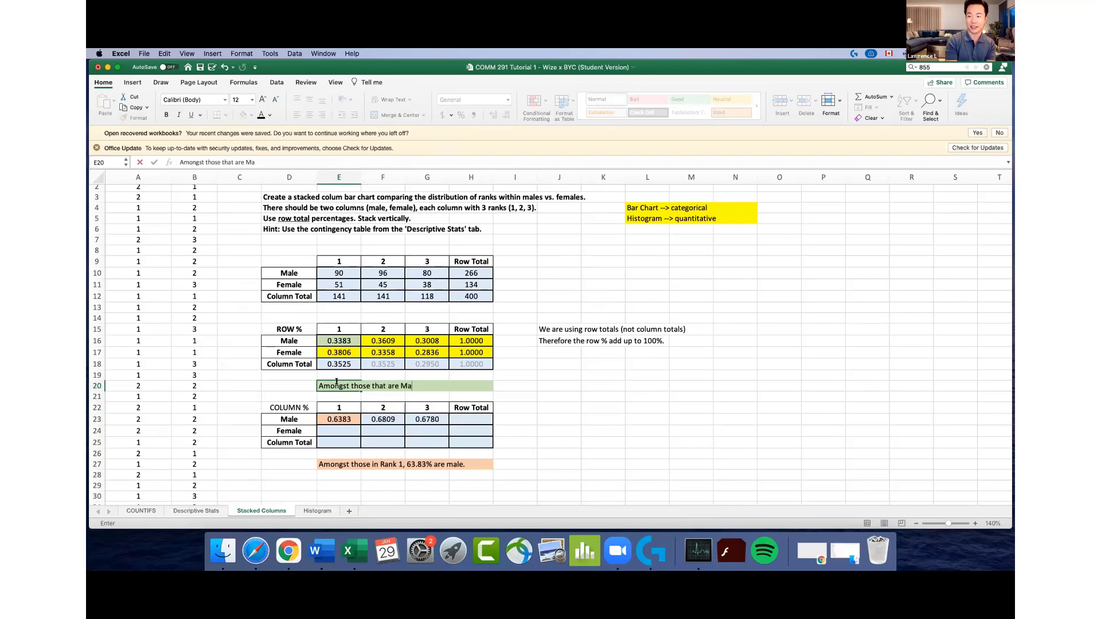
pyautogui.write('le, 33')
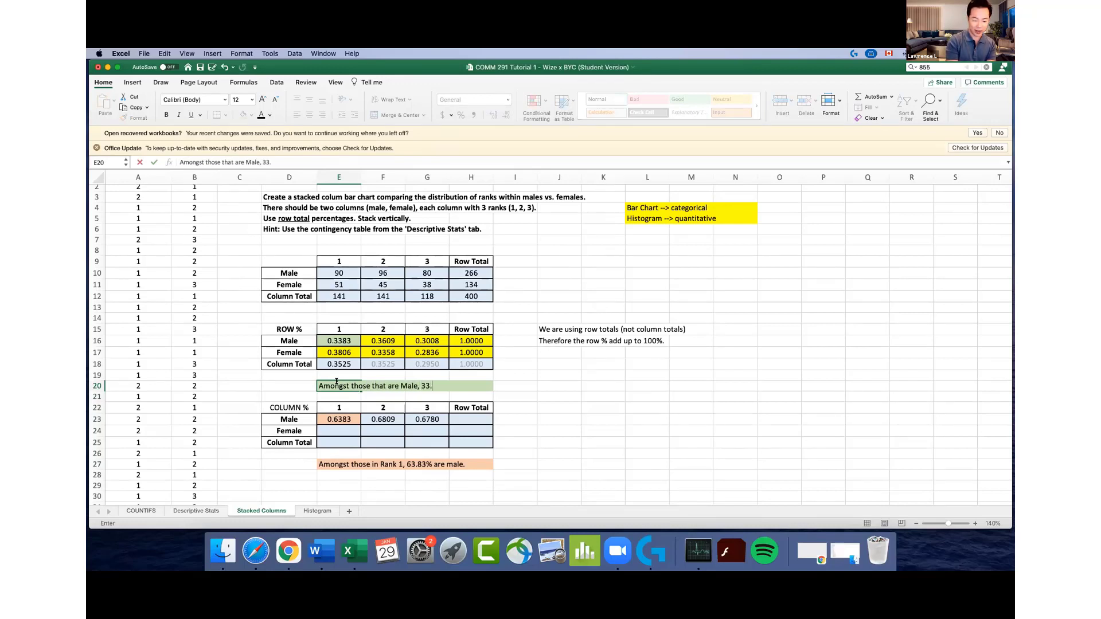
pyautogui.write('.83% are ')
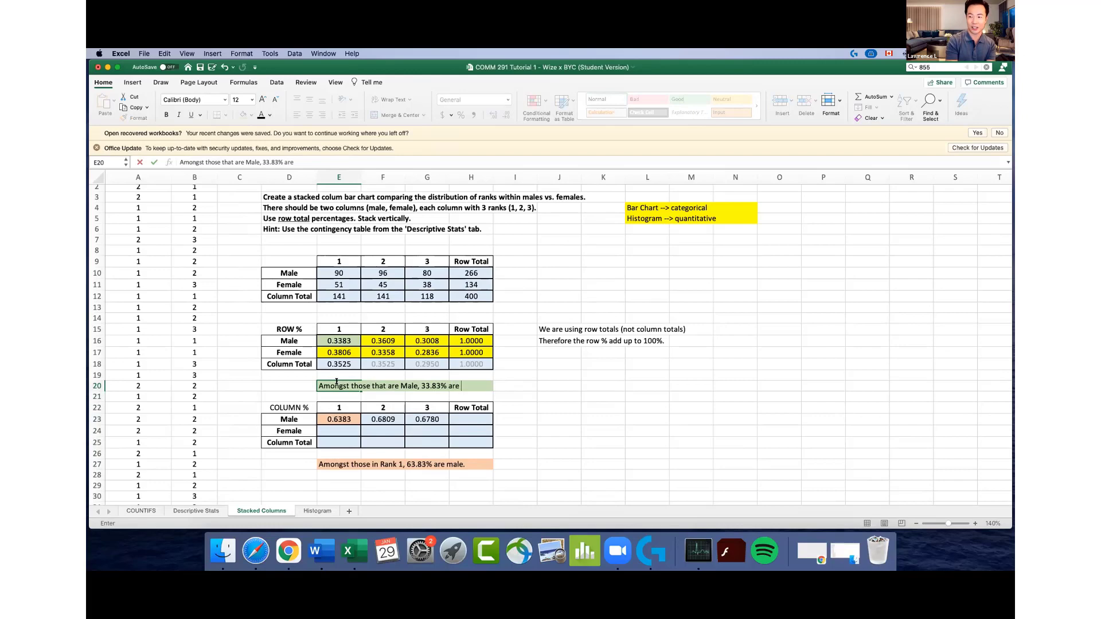
pyautogui.write('Rank 1.')
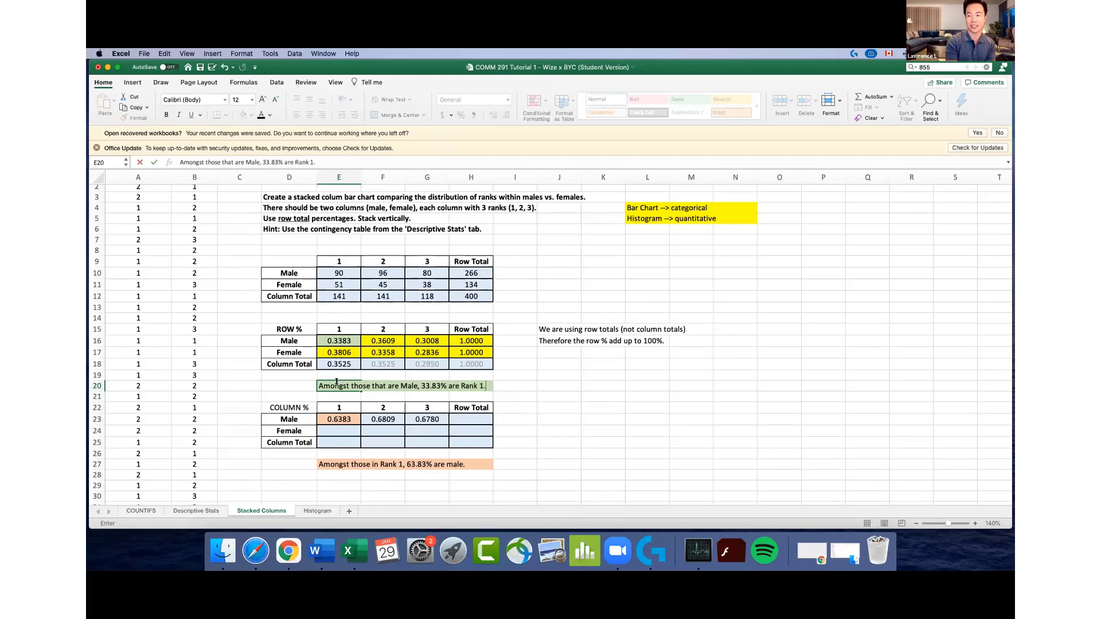
pyautogui.click(603, 418)
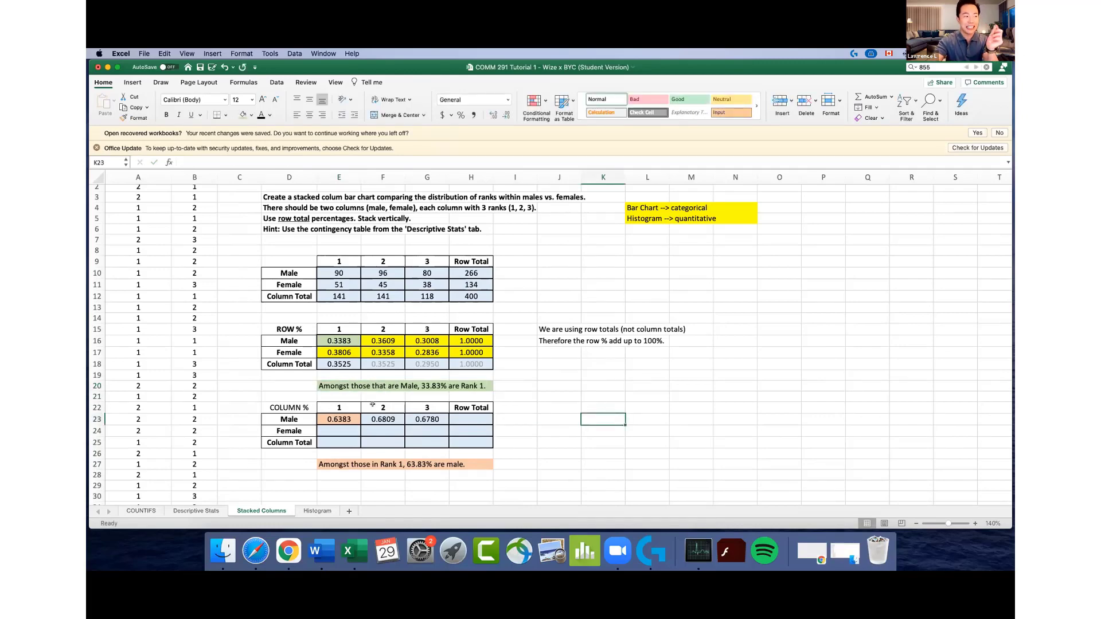
pyautogui.click(340, 340)
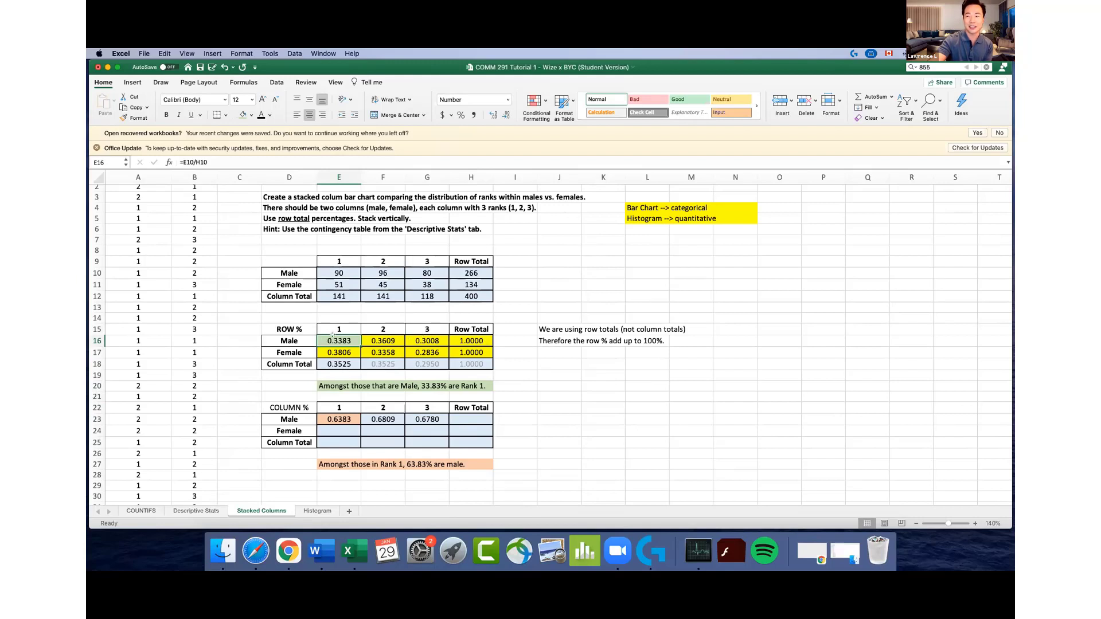
# Make the COLUMN % header in D22 bold
pyautogui.click(335, 384)
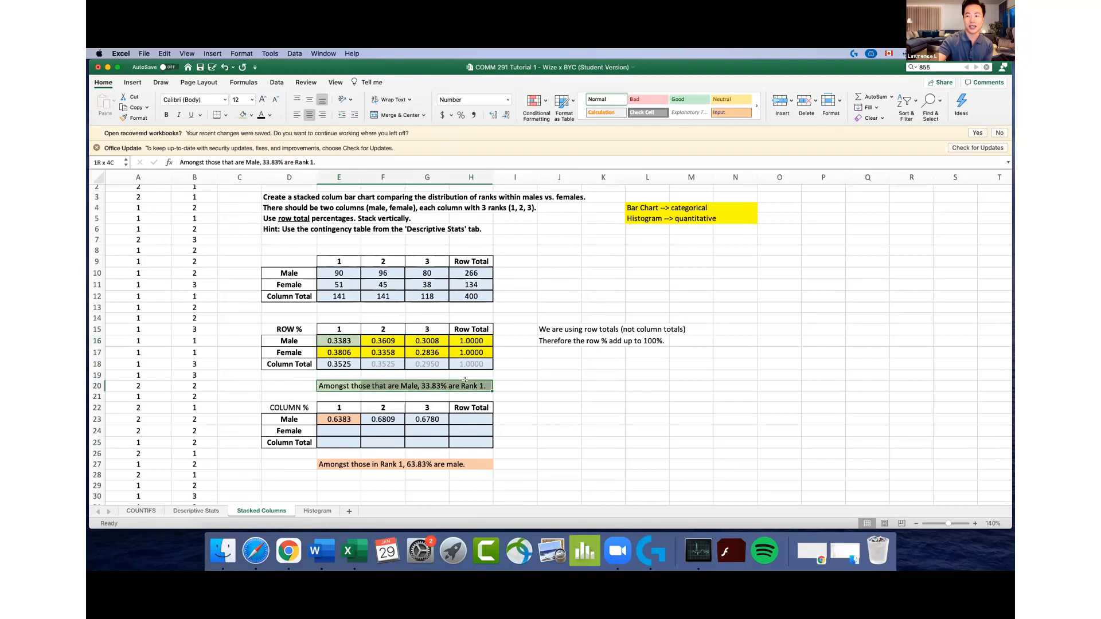
pyautogui.click(332, 415)
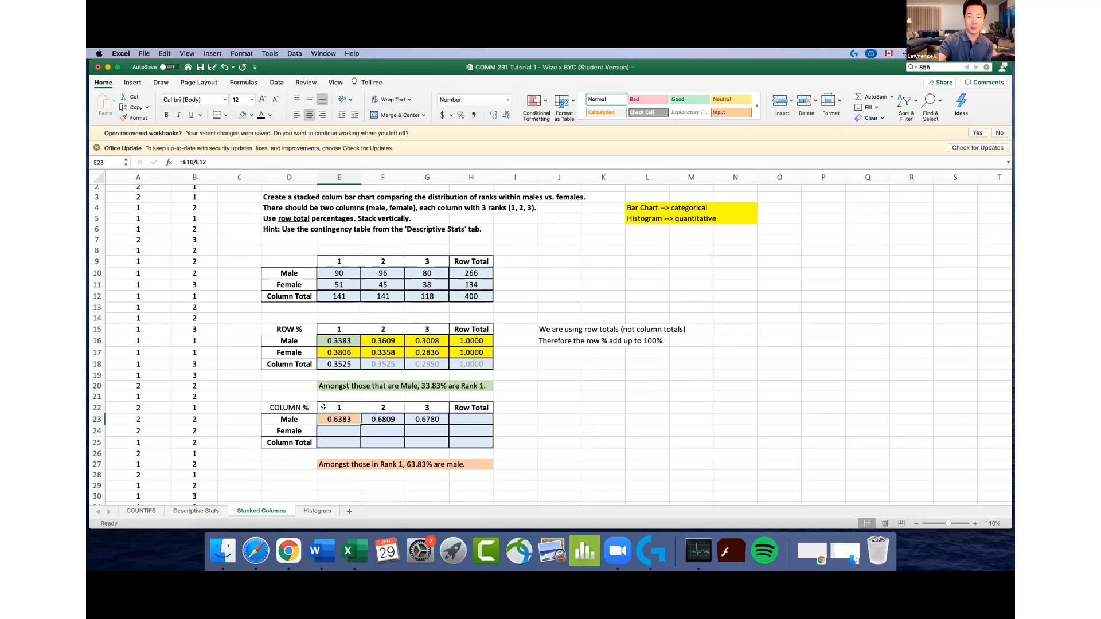
pyautogui.click(295, 406)
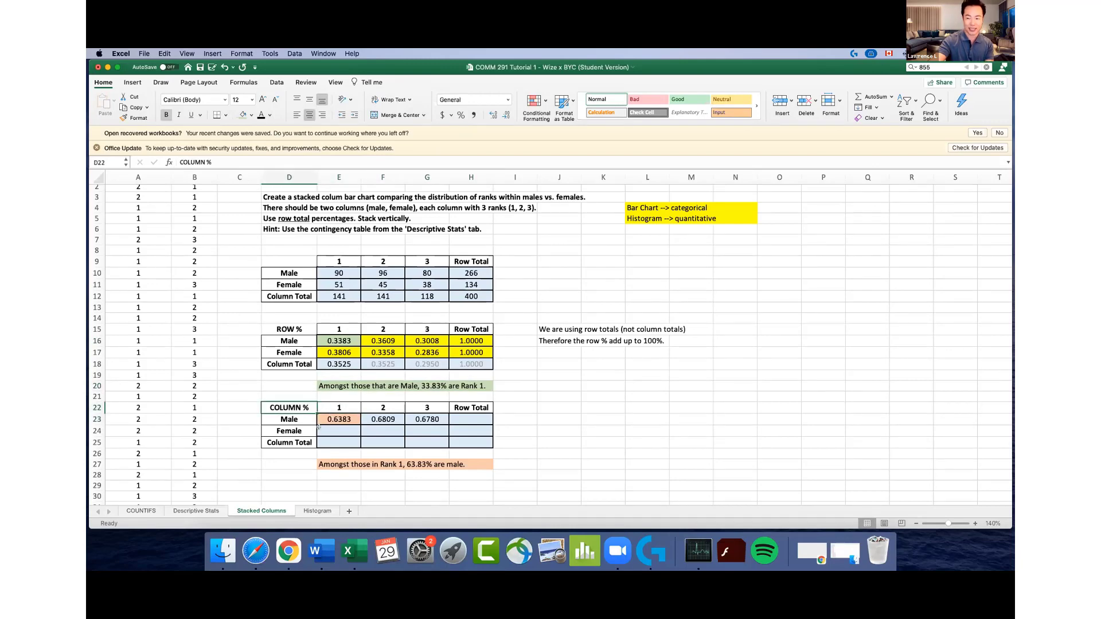
pyautogui.press('super+b')
# Try to fill the COLUMN % table's Female row E24:G24 by copying the Male formulas from E23:G23
pyautogui.moveTo(338, 409); pyautogui.dragTo(343, 435)
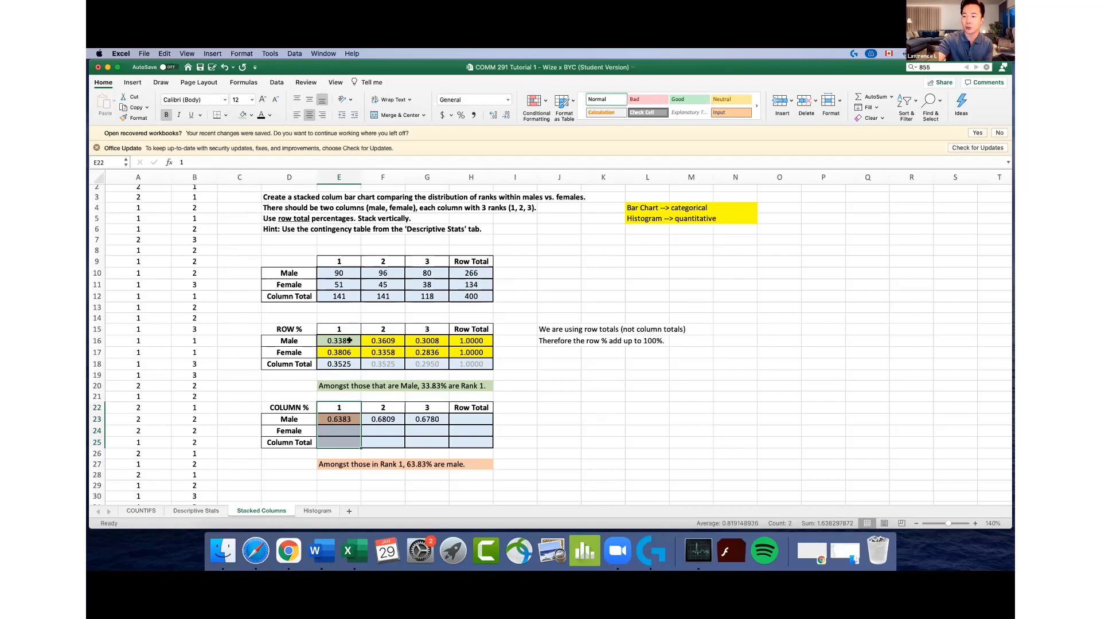
pyautogui.click(347, 429)
pyautogui.write('=')
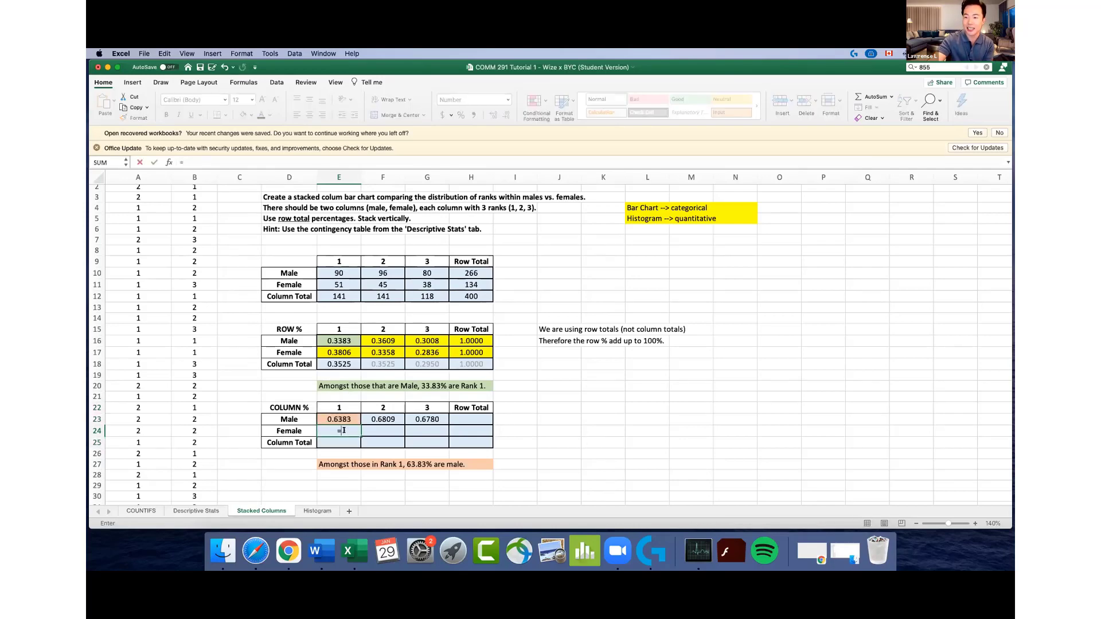
pyautogui.press('Escape')
pyautogui.moveTo(344, 423); pyautogui.dragTo(427, 420)
pyautogui.press('super+c')
pyautogui.click(353, 429)
pyautogui.press('super+v')
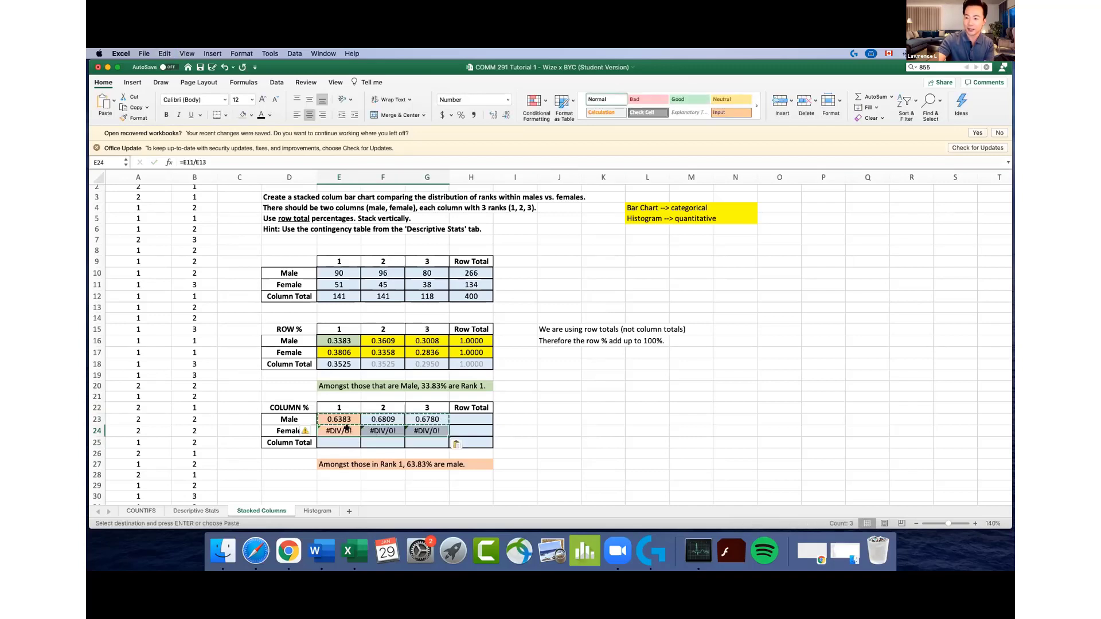
pyautogui.doubleClick(348, 429)
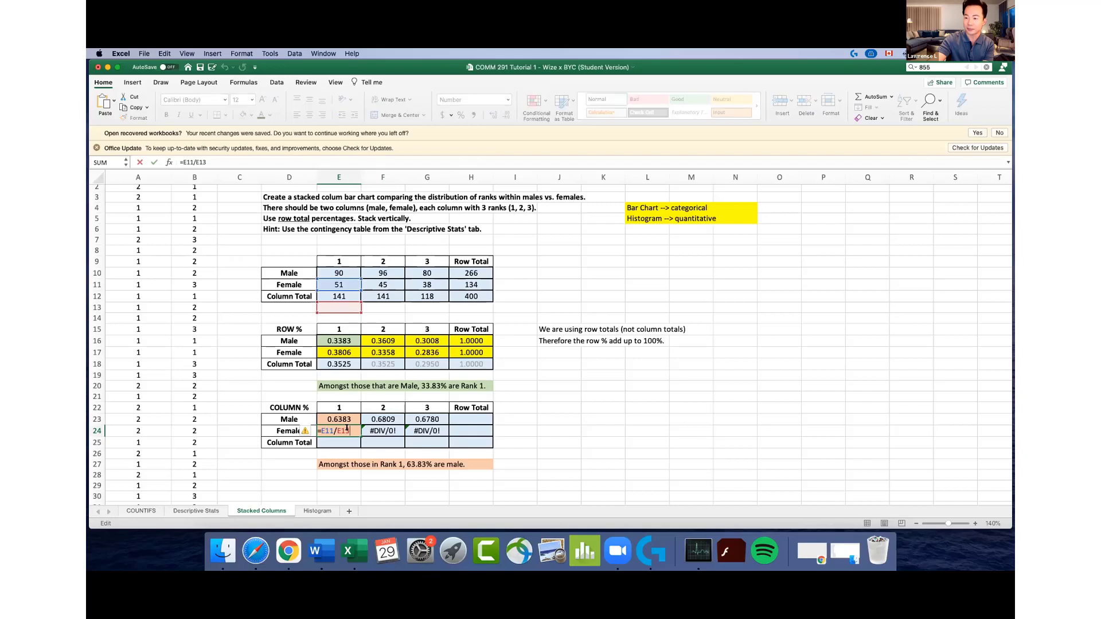
pyautogui.press('Escape')
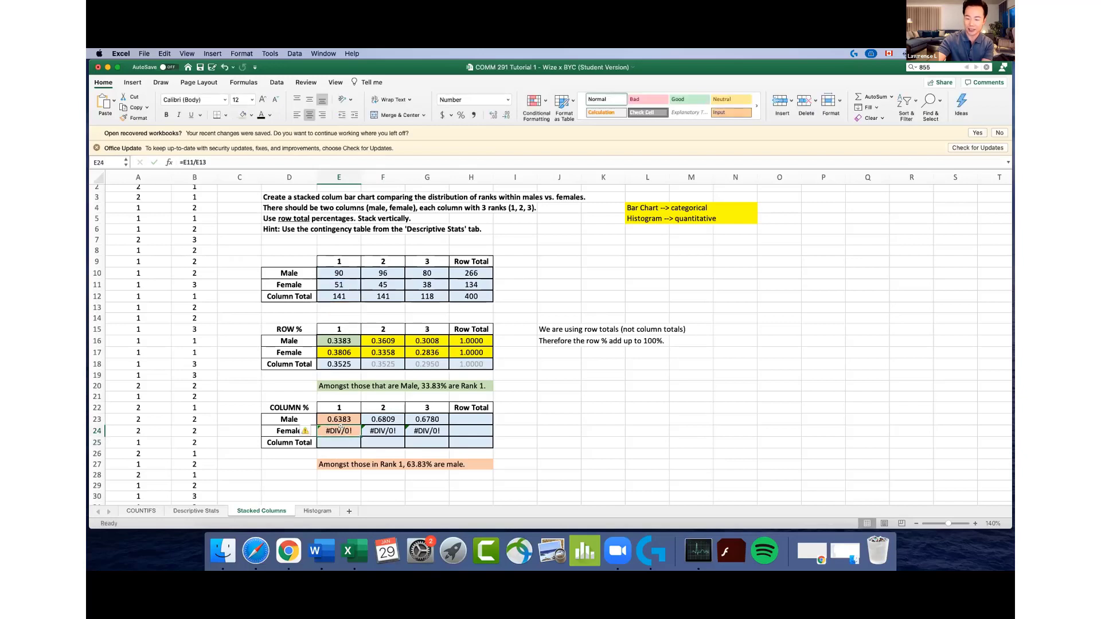
# Clear E24 of its formula and orange fill, and enter =E11/E12 as the Female rank 1 column percentage
pyautogui.press('Delete')
pyautogui.press('Down')
pyautogui.press('super+c')
pyautogui.press('Up')
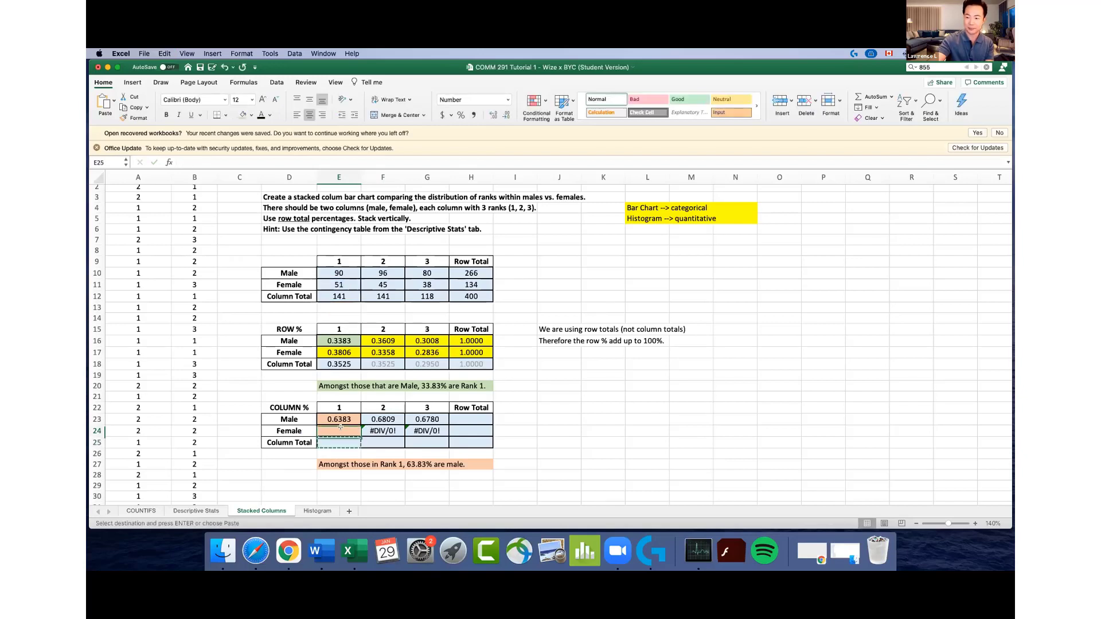
pyautogui.write('=')
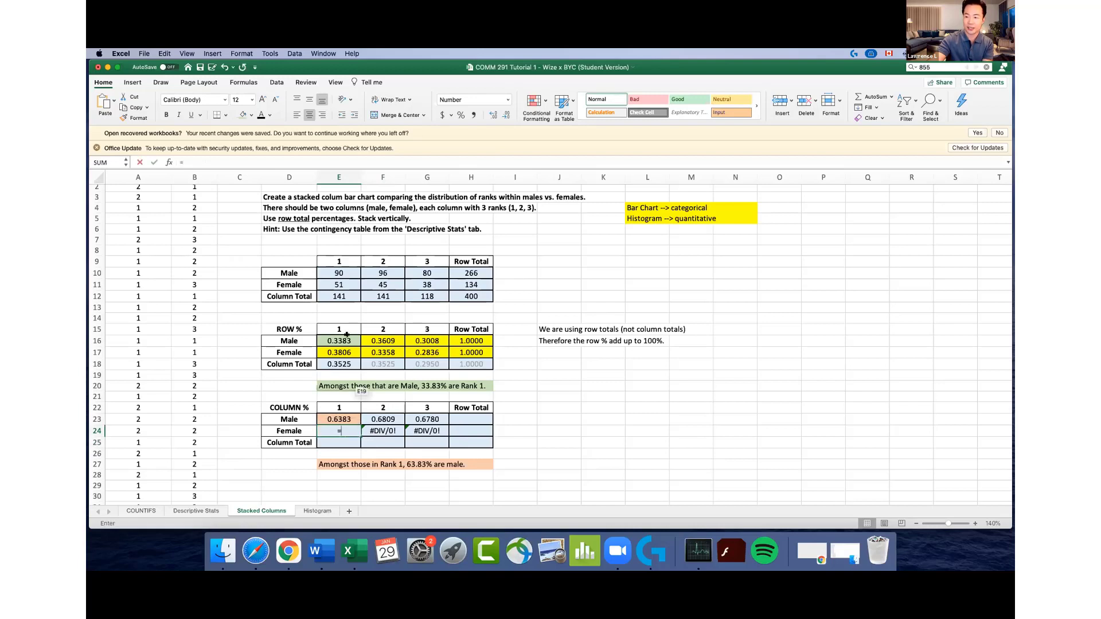
pyautogui.click(339, 282)
pyautogui.write('/')
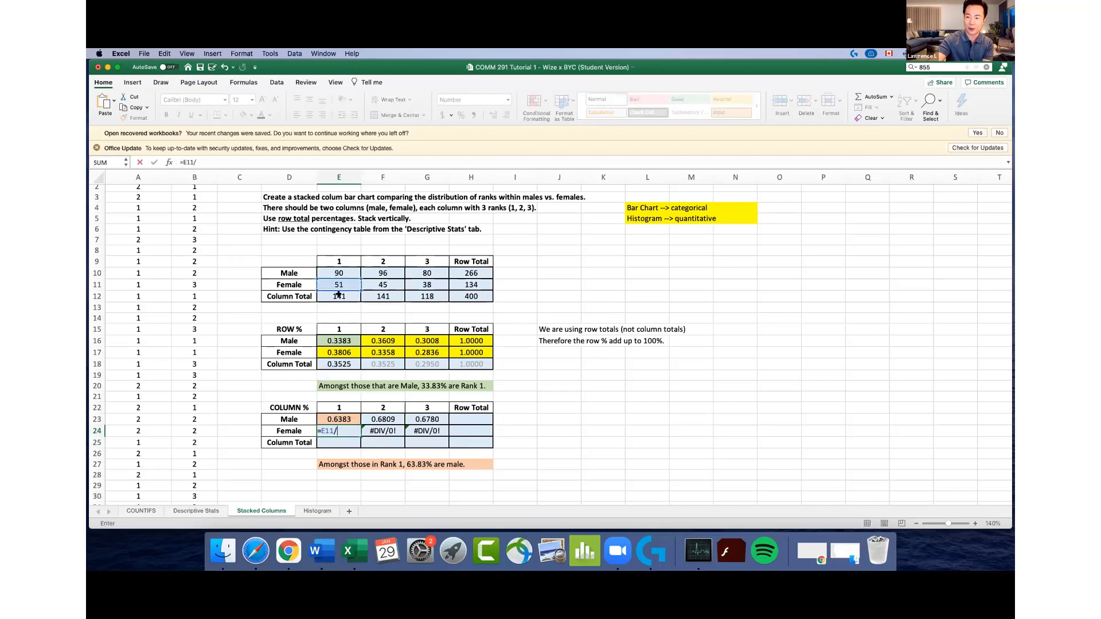
pyautogui.click(339, 295)
pyautogui.press('Return')
# Clear F24:G24 and copy the Female rank 1 formula from E24 into both cells
pyautogui.click(387, 427)
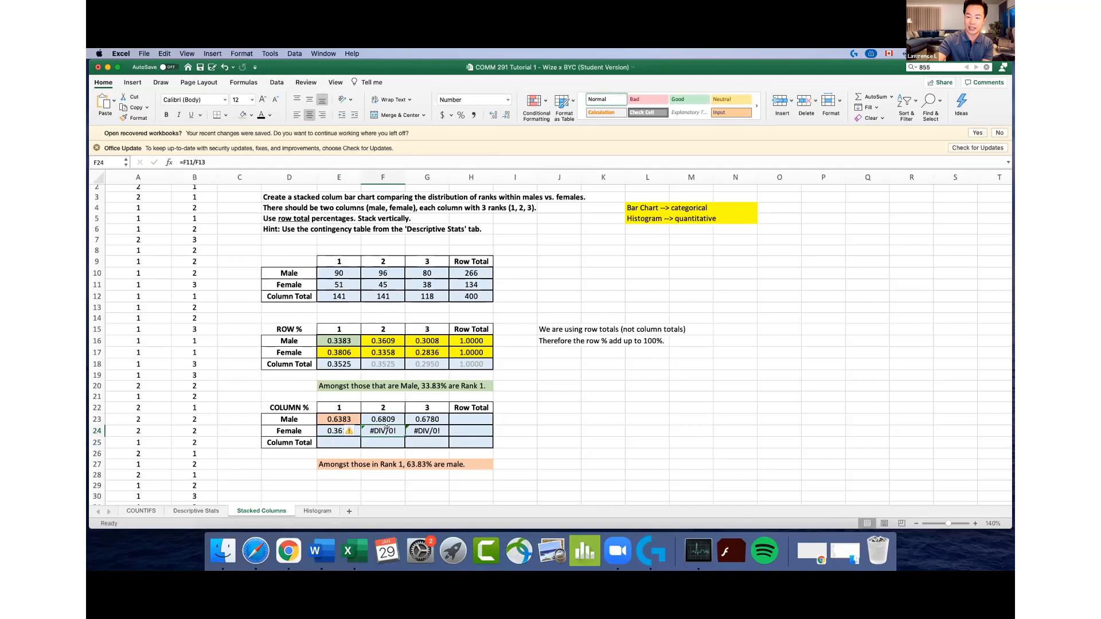
pyautogui.write('=')
pyautogui.press('BackSpace')
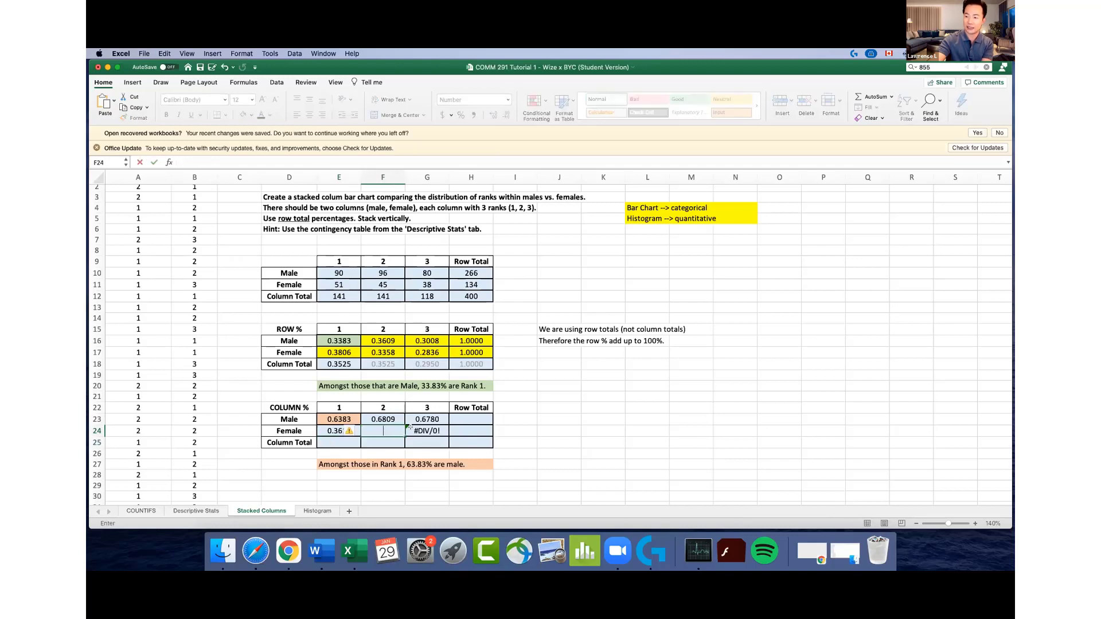
pyautogui.click(420, 430)
pyautogui.press('Delete')
pyautogui.click(343, 430)
pyautogui.press('super+c')
pyautogui.moveTo(376, 430); pyautogui.dragTo(427, 430)
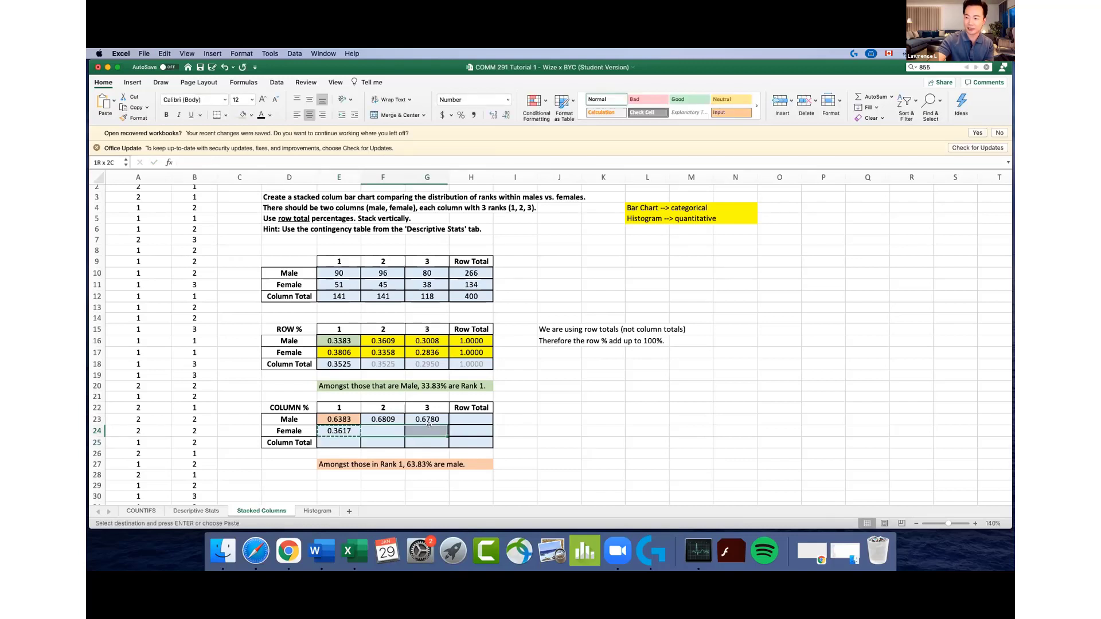
pyautogui.press('super+v')
pyautogui.click(329, 429)
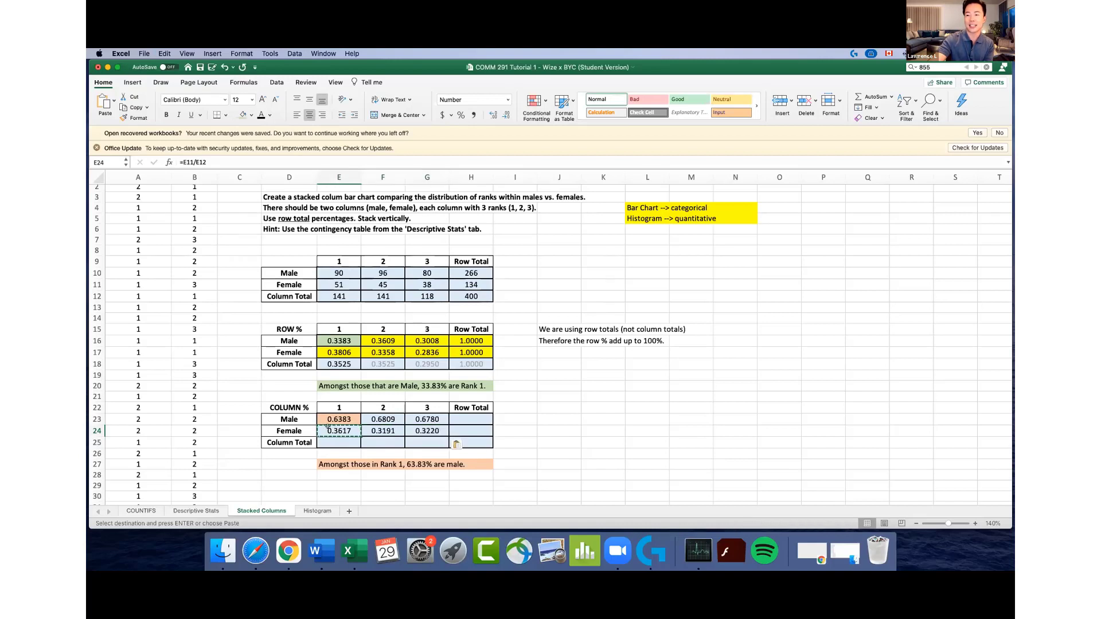
# Enter =E23+E24 as the column total in E25 and copy it across to F25:G25
pyautogui.click(339, 442)
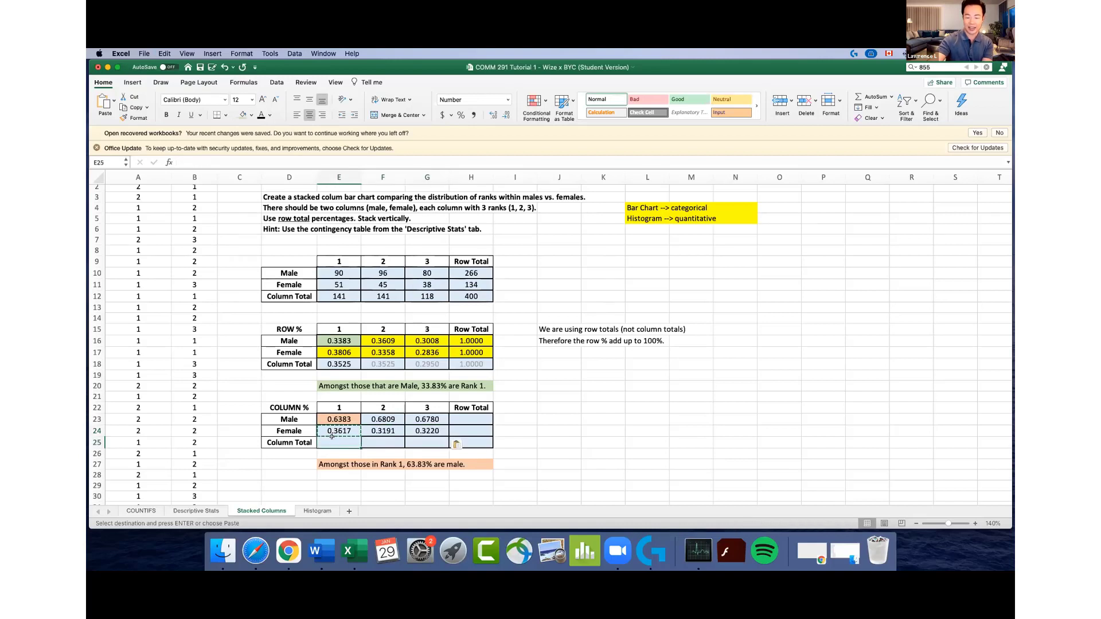
pyautogui.write('=')
pyautogui.click(339, 418)
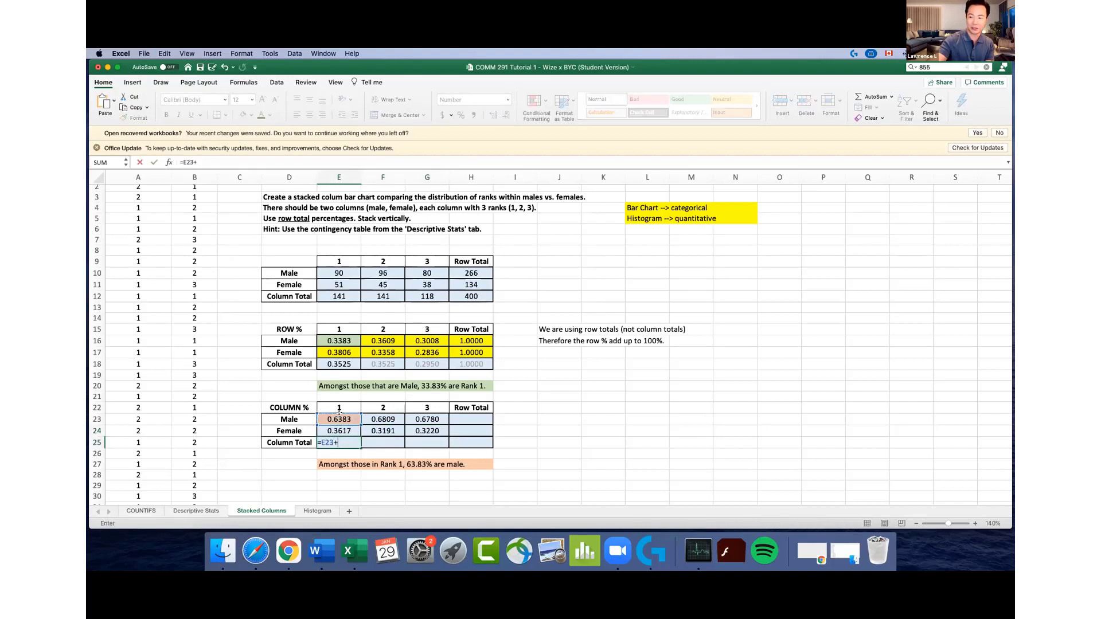
pyautogui.write('+')
pyautogui.click(338, 430)
pyautogui.press('Return')
pyautogui.click(339, 442)
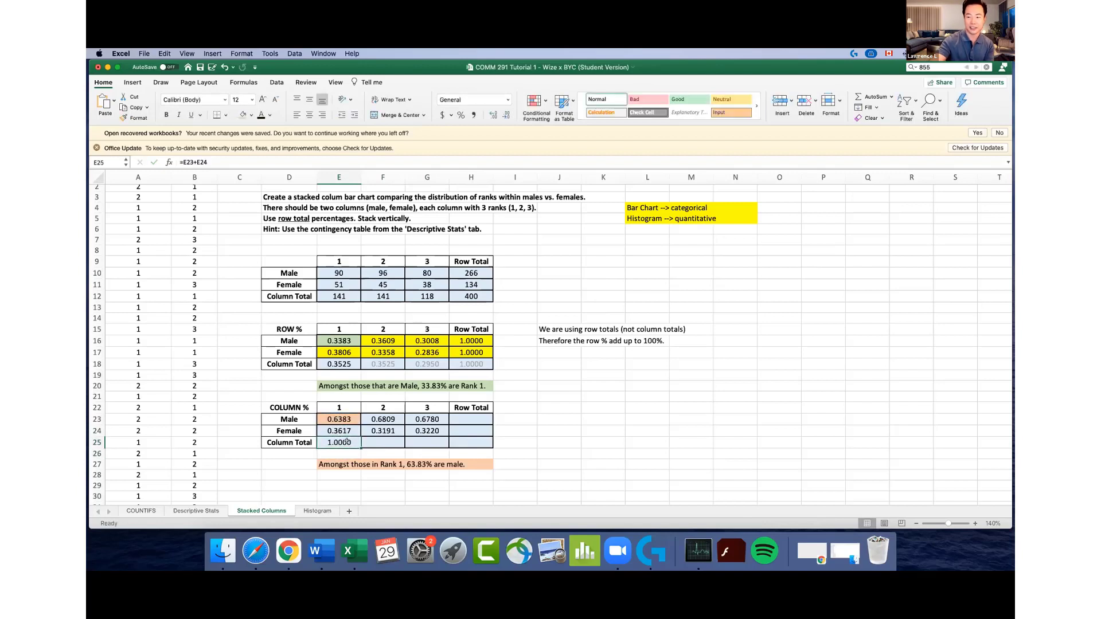
pyautogui.press('super+c')
pyautogui.moveTo(381, 442); pyautogui.dragTo(424, 439)
pyautogui.press('super+v')
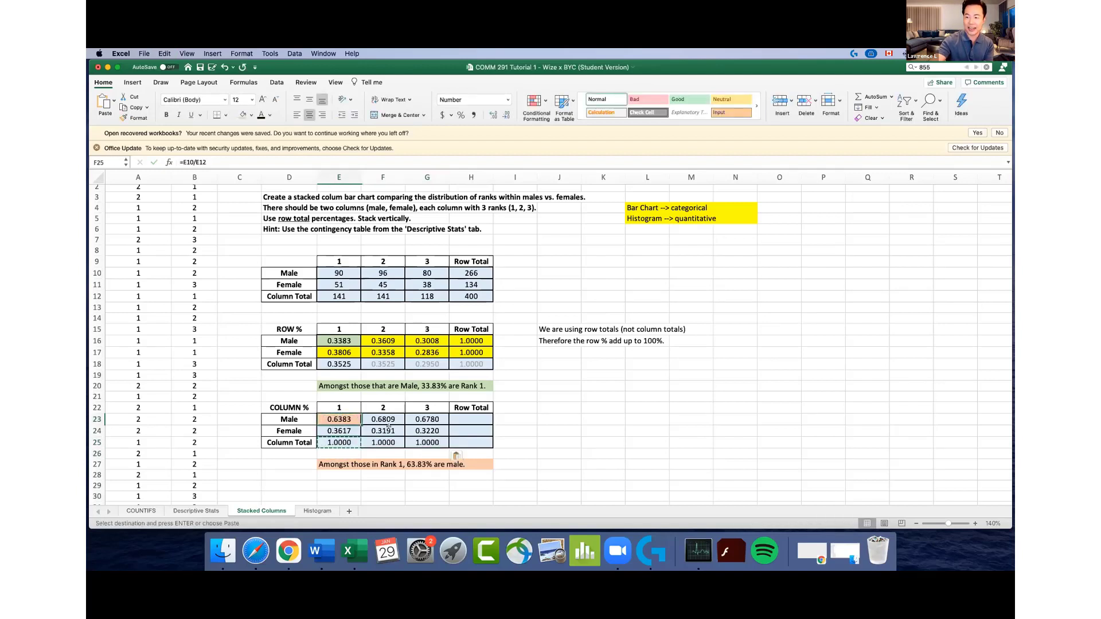
# Fill the COLUMN % table's column totals E25:G25 with yellow
pyautogui.keyDown('shift'); pyautogui.click(350, 440); pyautogui.keyUp('shift')
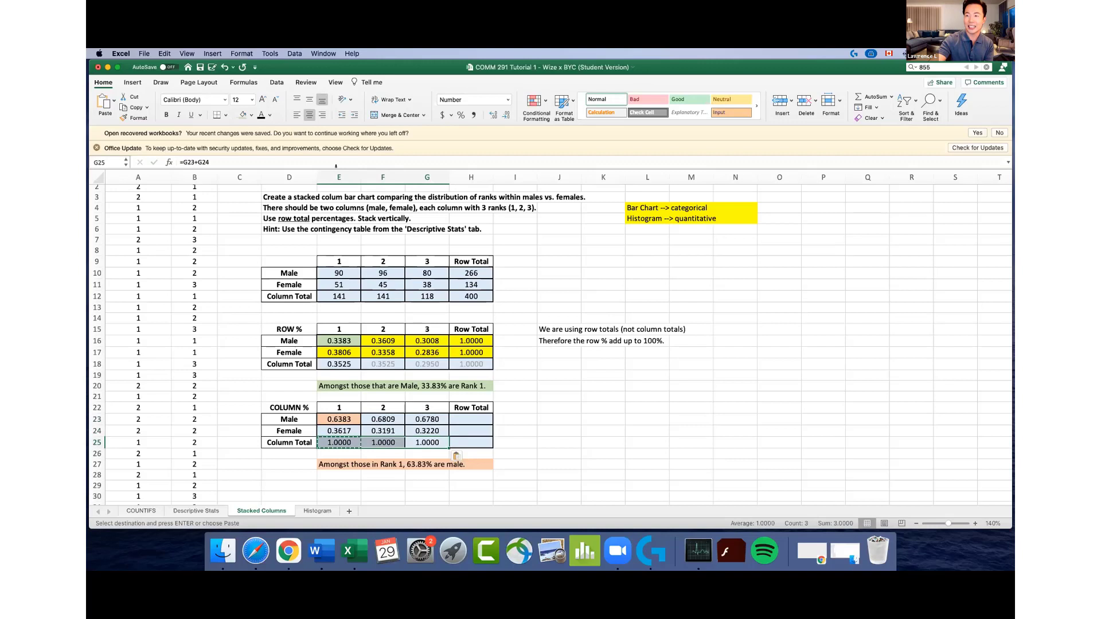
pyautogui.click(251, 115)
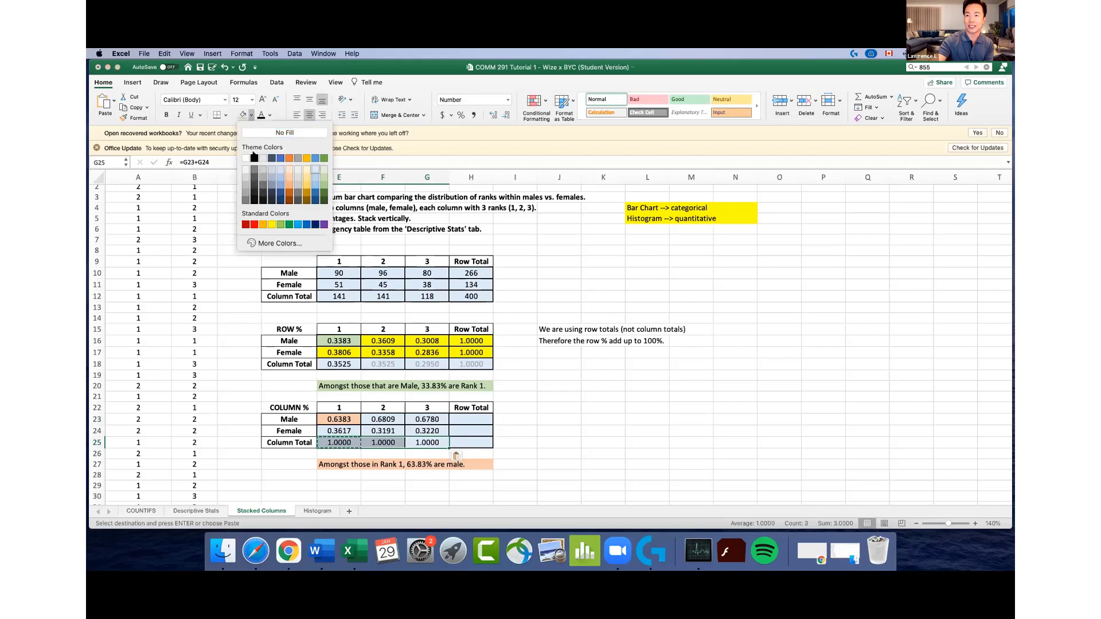
pyautogui.click(271, 223)
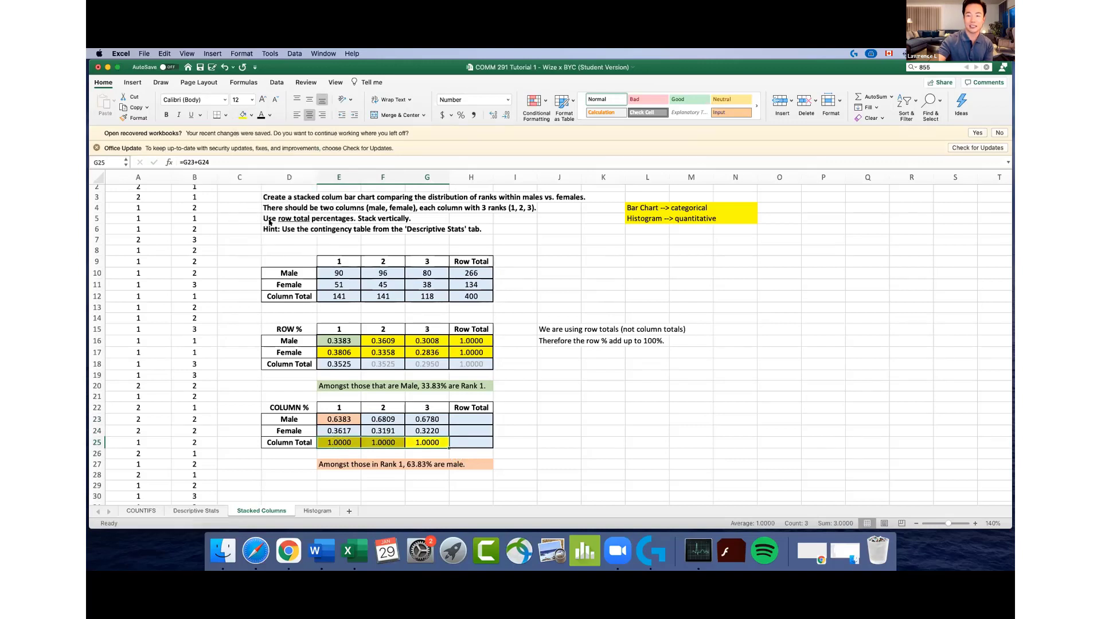
pyautogui.click(558, 420)
# Examine the COLUMN % table's empty row totals and compare both percentage tables with the instruction to use row total percentages
pyautogui.moveTo(470, 423); pyautogui.dragTo(471, 443)
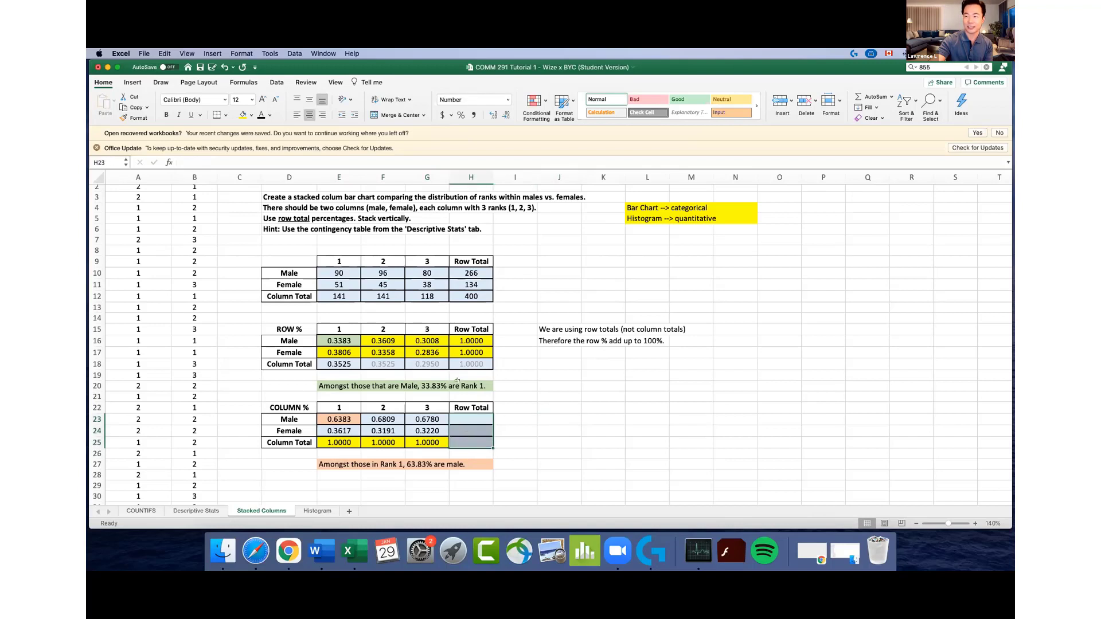
pyautogui.click(559, 396)
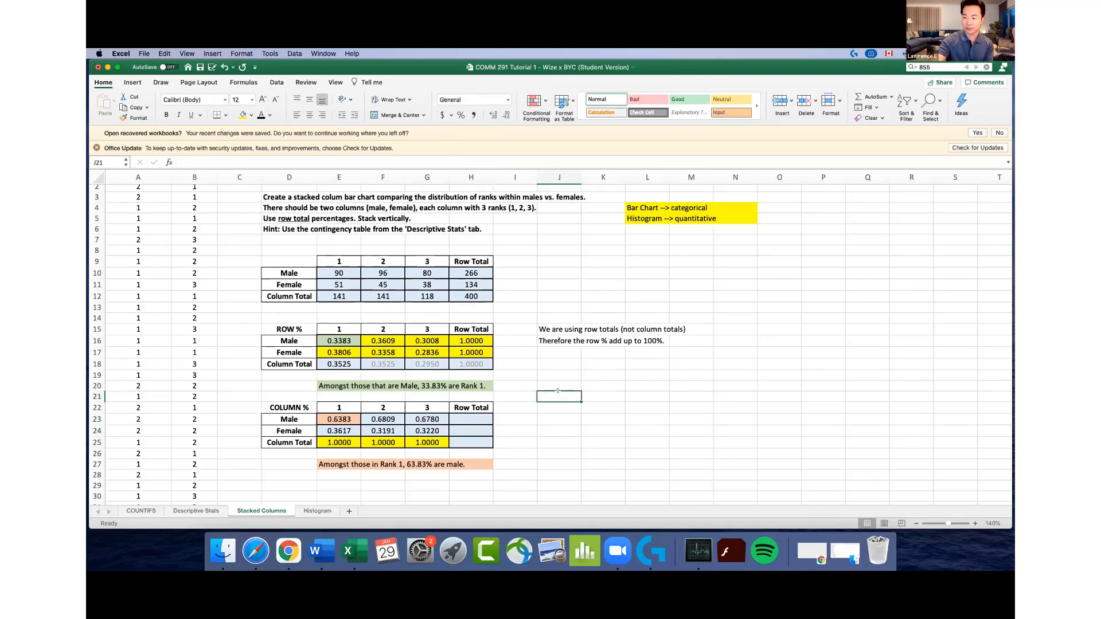
pyautogui.click(516, 364)
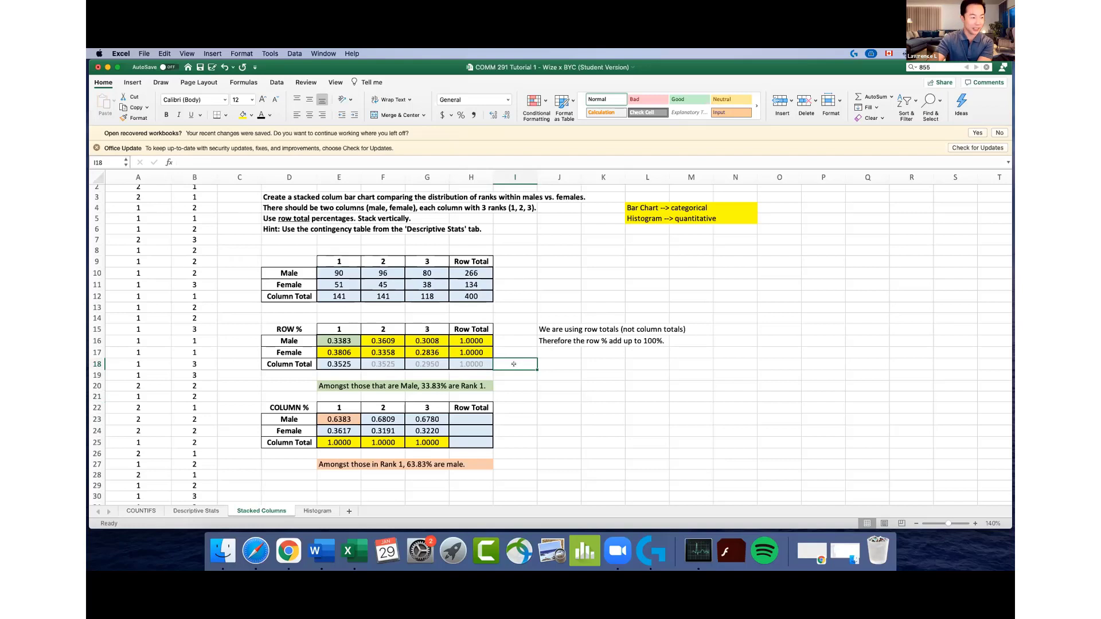
pyautogui.click(513, 328)
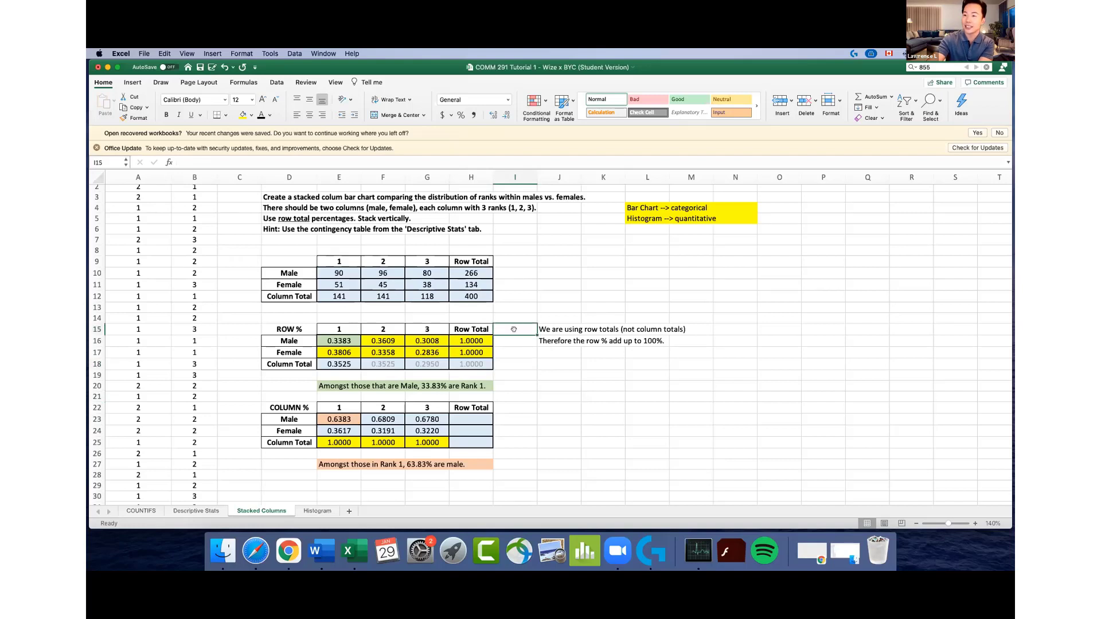
pyautogui.moveTo(271, 216); pyautogui.dragTo(323, 212)
pyautogui.moveTo(280, 328); pyautogui.dragTo(473, 366)
pyautogui.moveTo(281, 406); pyautogui.dragTo(476, 461)
pyautogui.click(559, 359)
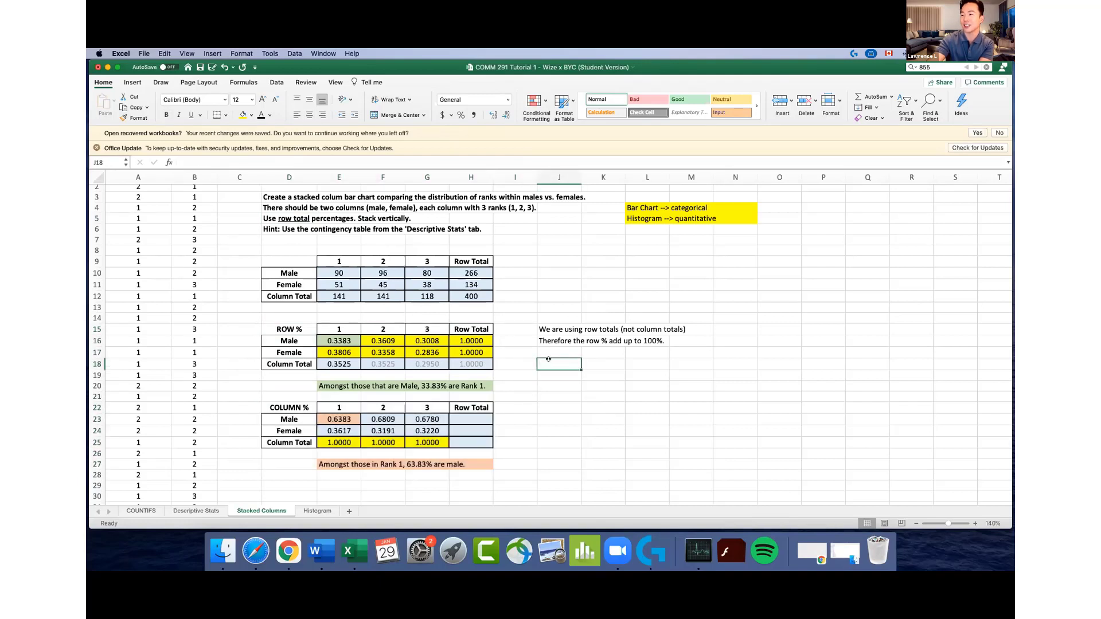
# Insert a 100% Stacked Column chart from the ROW % range D15:G17 and move it to the empty area beside the row-total notes
pyautogui.click(283, 327)
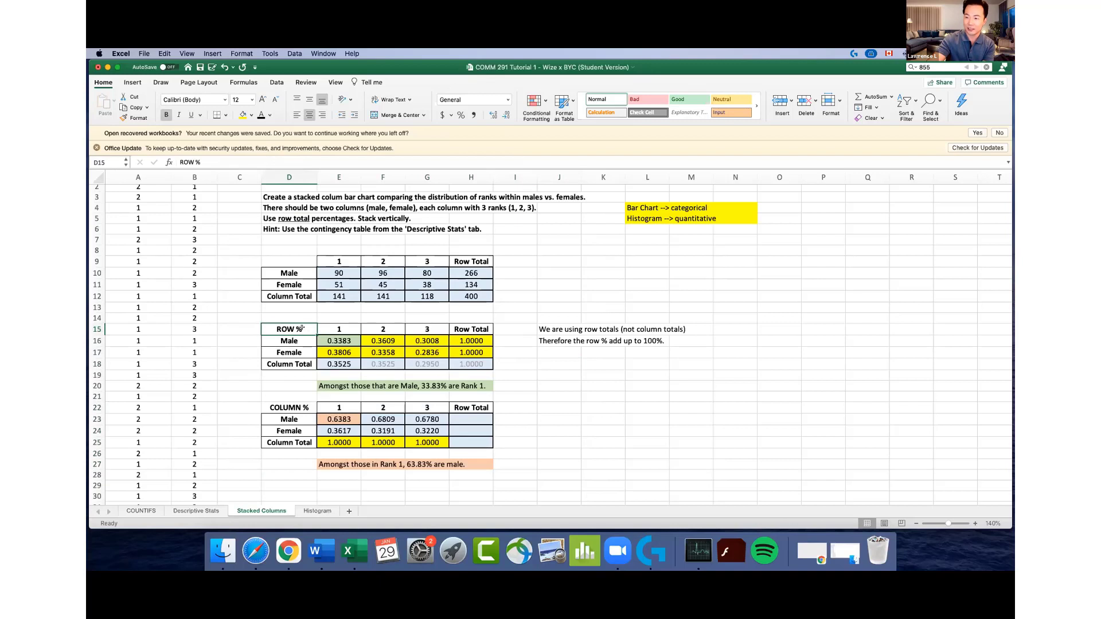
pyautogui.moveTo(302, 328); pyautogui.dragTo(418, 350)
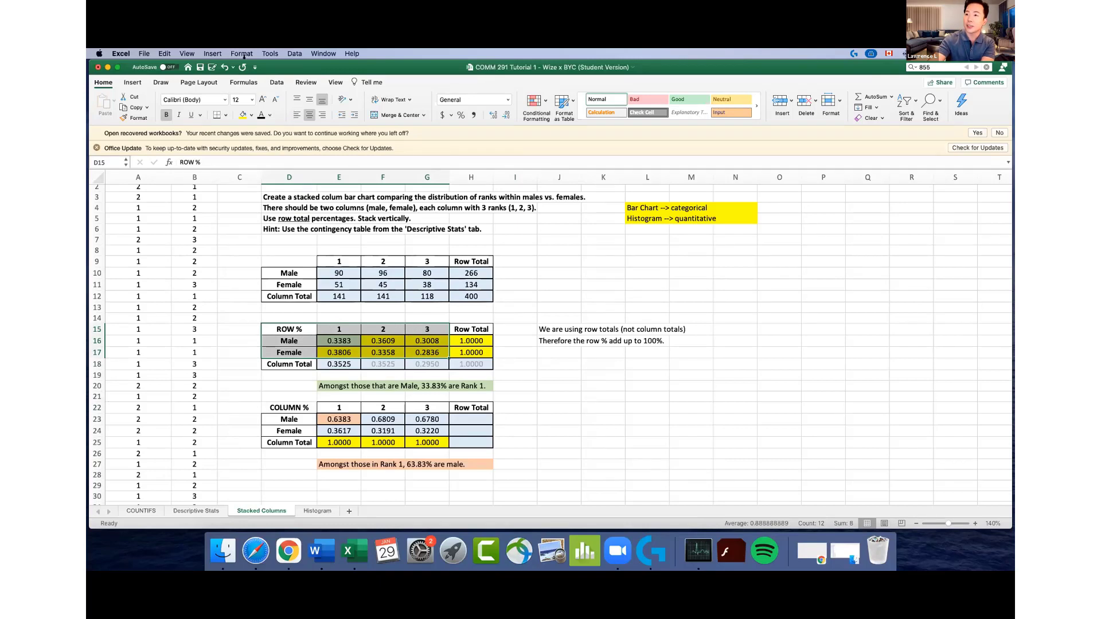
pyautogui.click(130, 82)
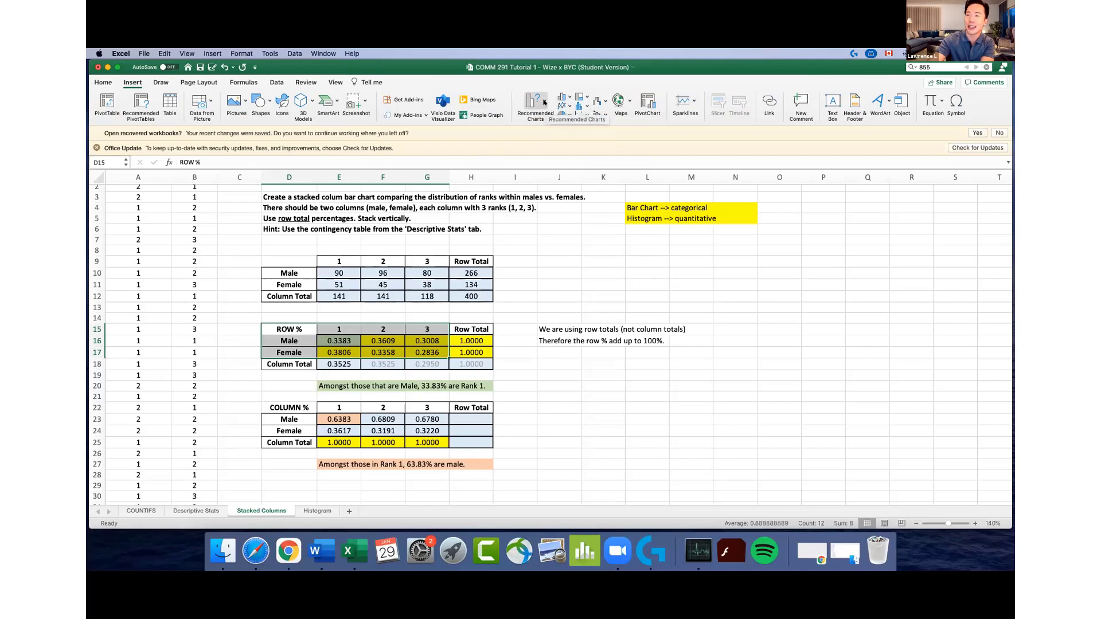
pyautogui.click(544, 101)
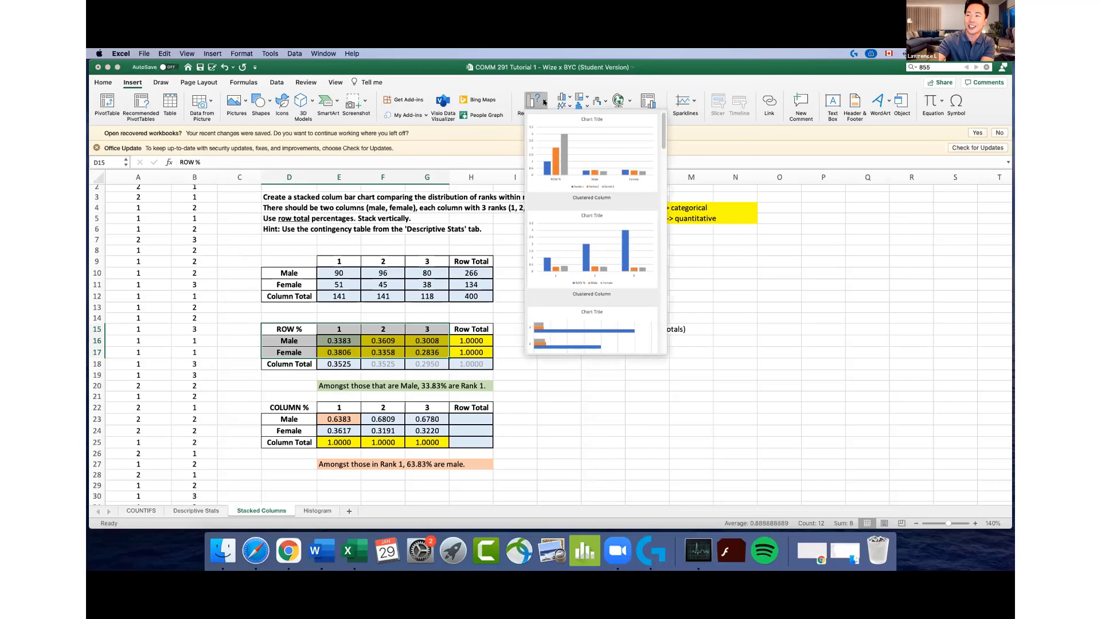
pyautogui.scroll(-3, 580, 156)
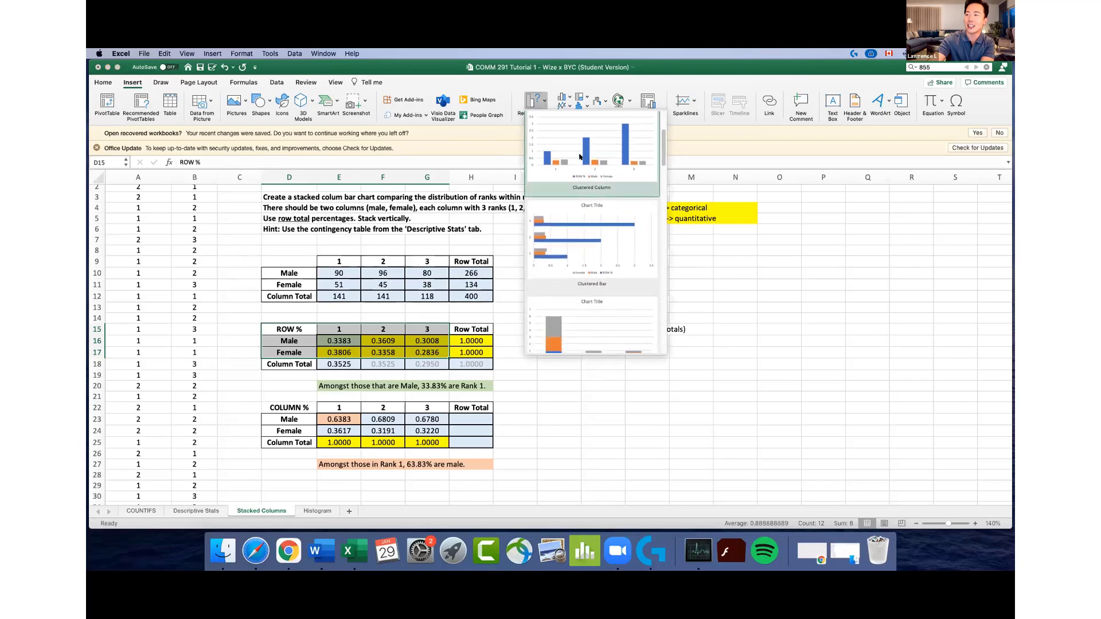
pyautogui.scroll(-5, 580, 156)
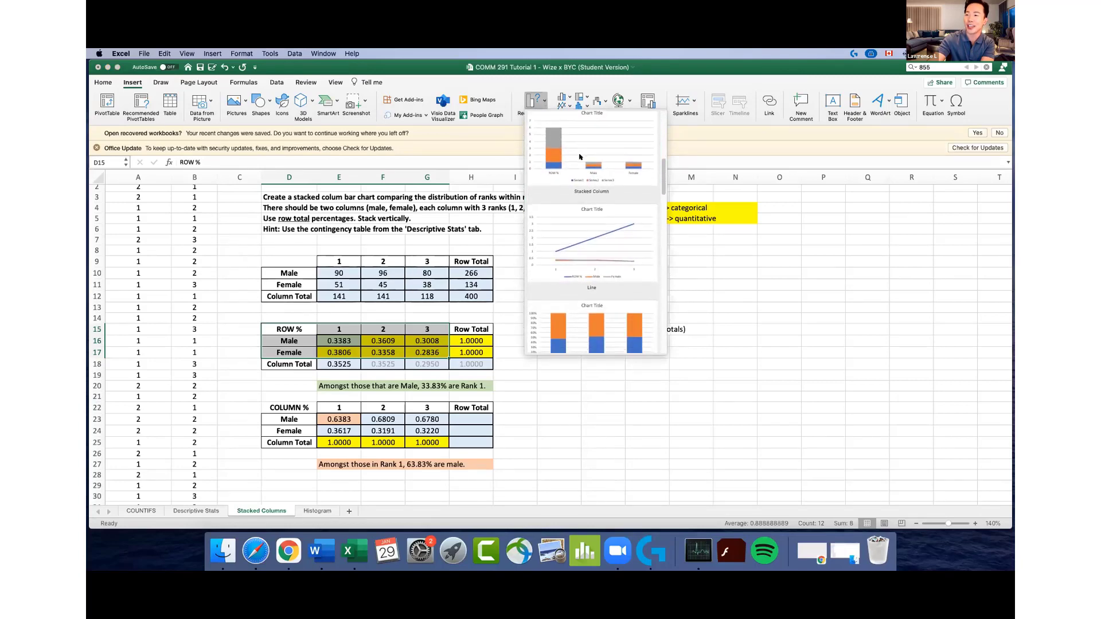
pyautogui.scroll(-3, 580, 160)
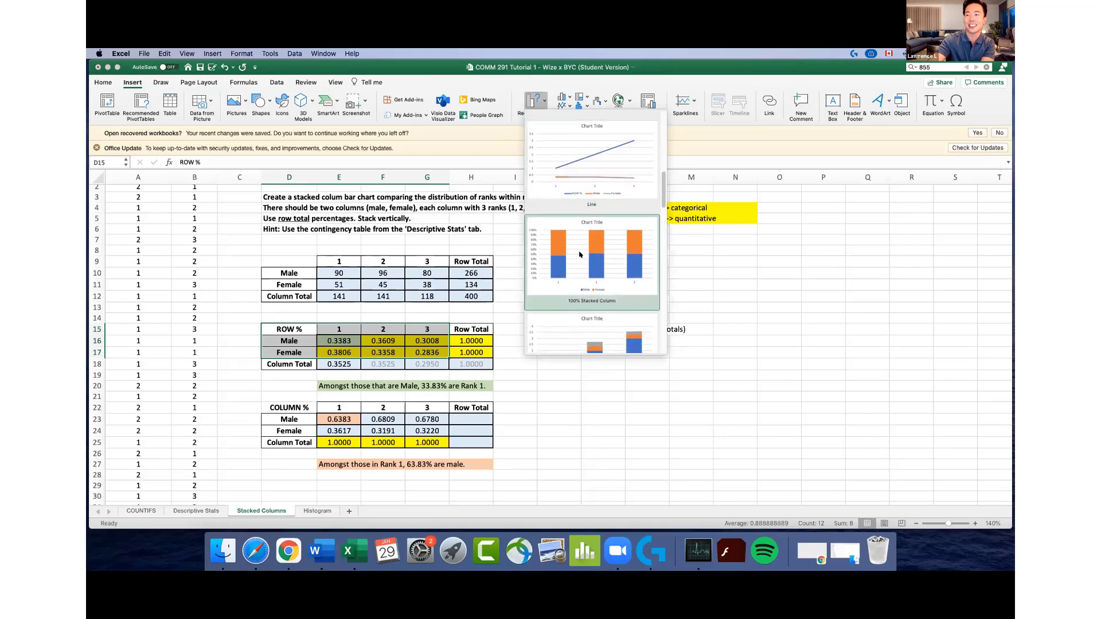
pyautogui.scroll(-1, 591, 252)
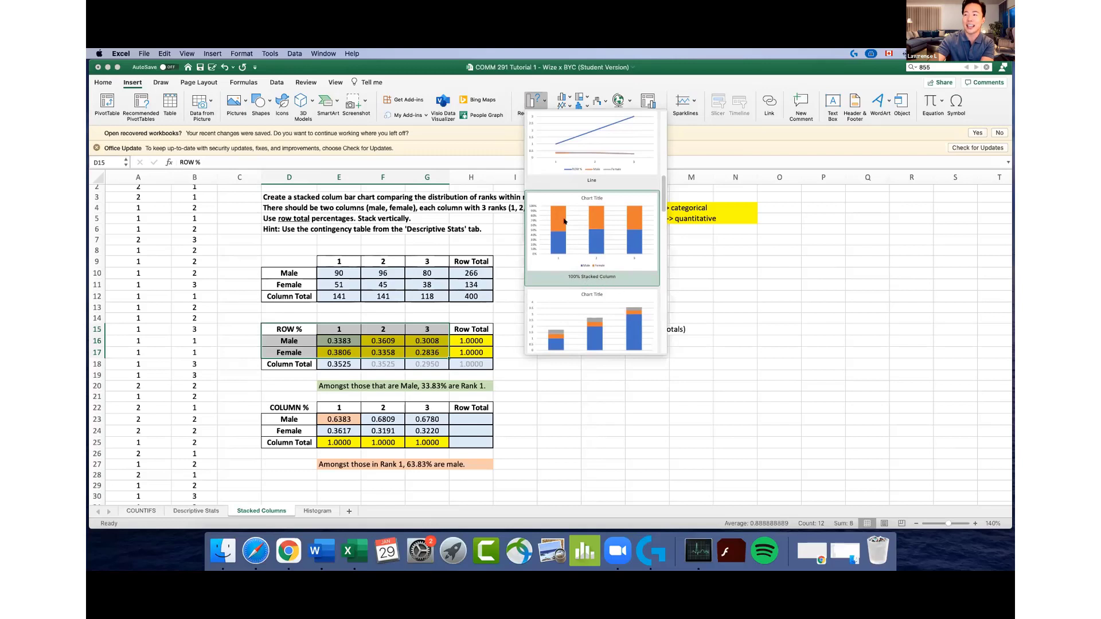
pyautogui.click(595, 231)
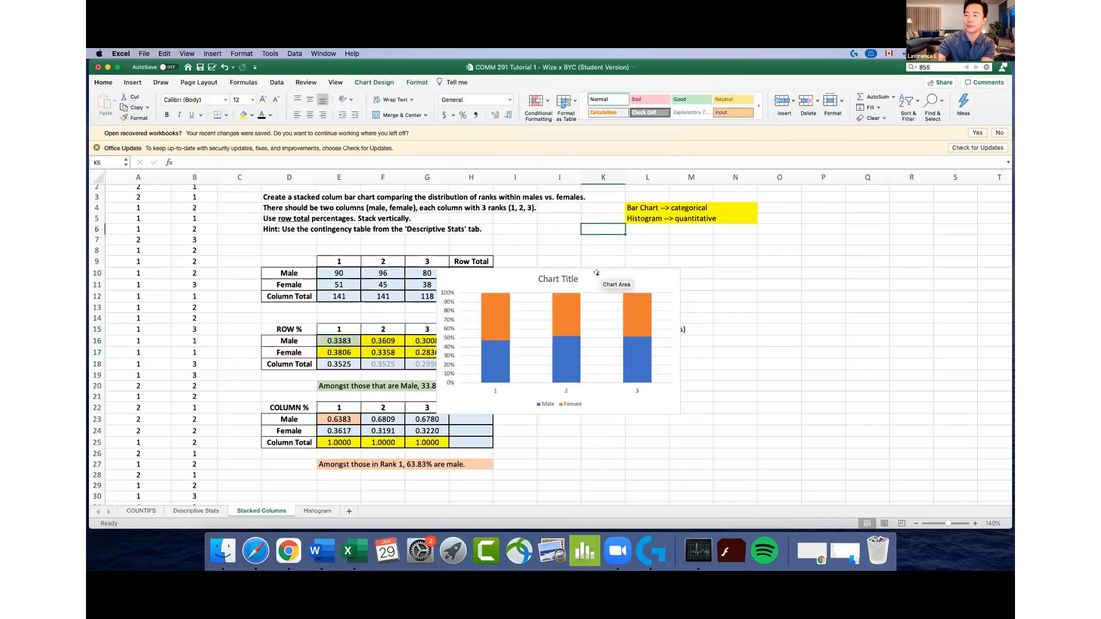
pyautogui.click(602, 229)
pyautogui.moveTo(521, 287); pyautogui.dragTo(791, 300)
# Enter the caption "Stacked columns row % (male vs. rank; distribution of ranks within each gender)" in N9 above the chart
pyautogui.click(737, 257)
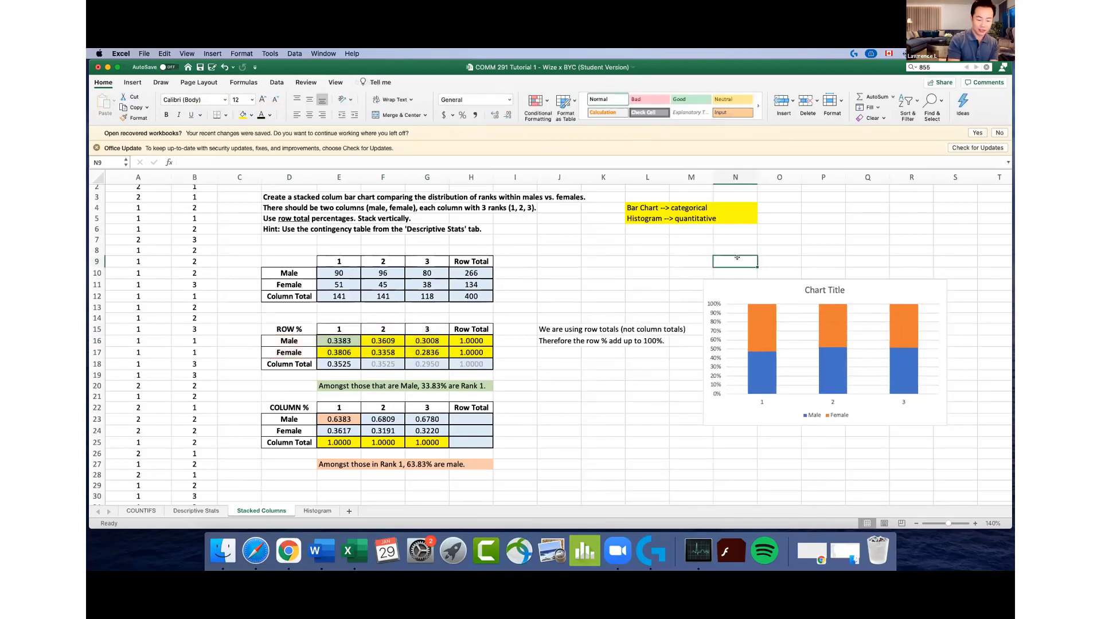
pyautogui.write('Stacked col')
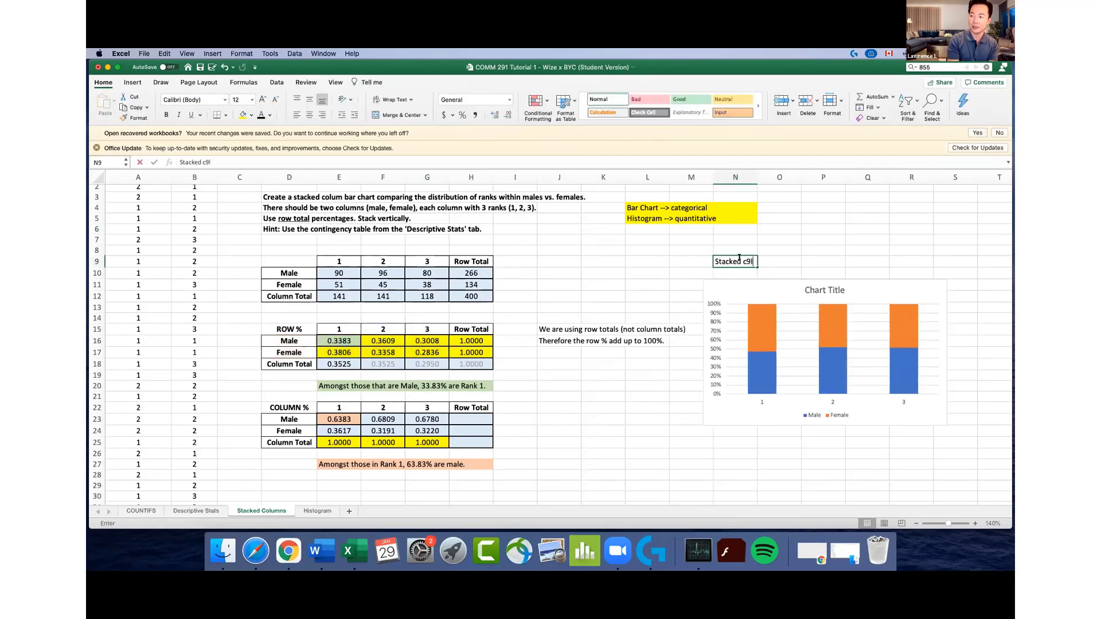
pyautogui.press('BackSpace')
pyautogui.press('BackSpace')
pyautogui.write('olumns c')
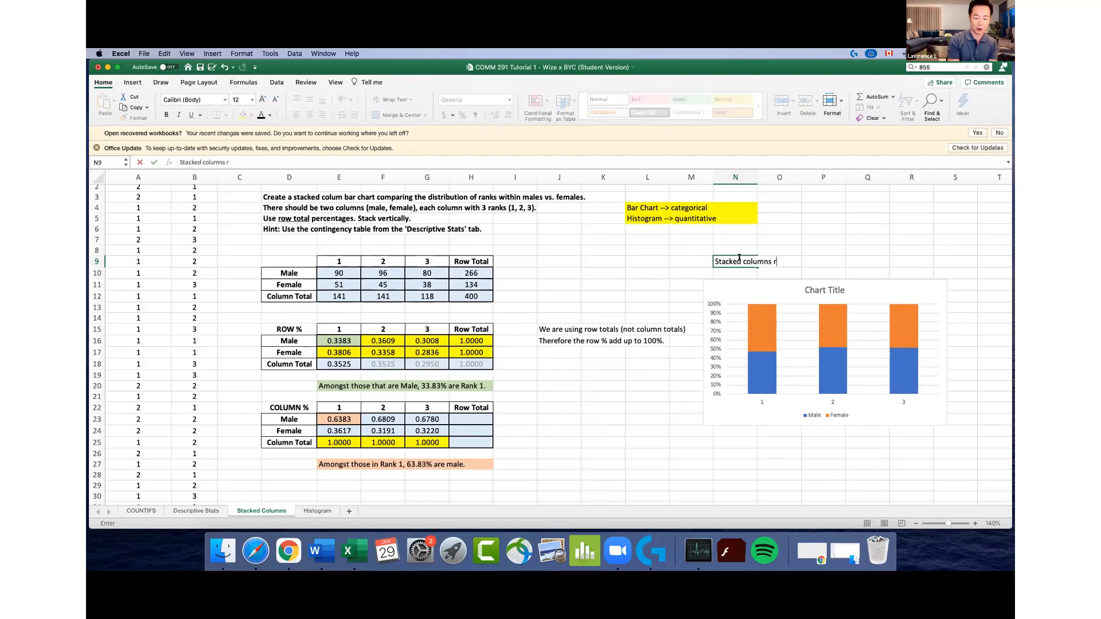
pyautogui.write('ow % (')
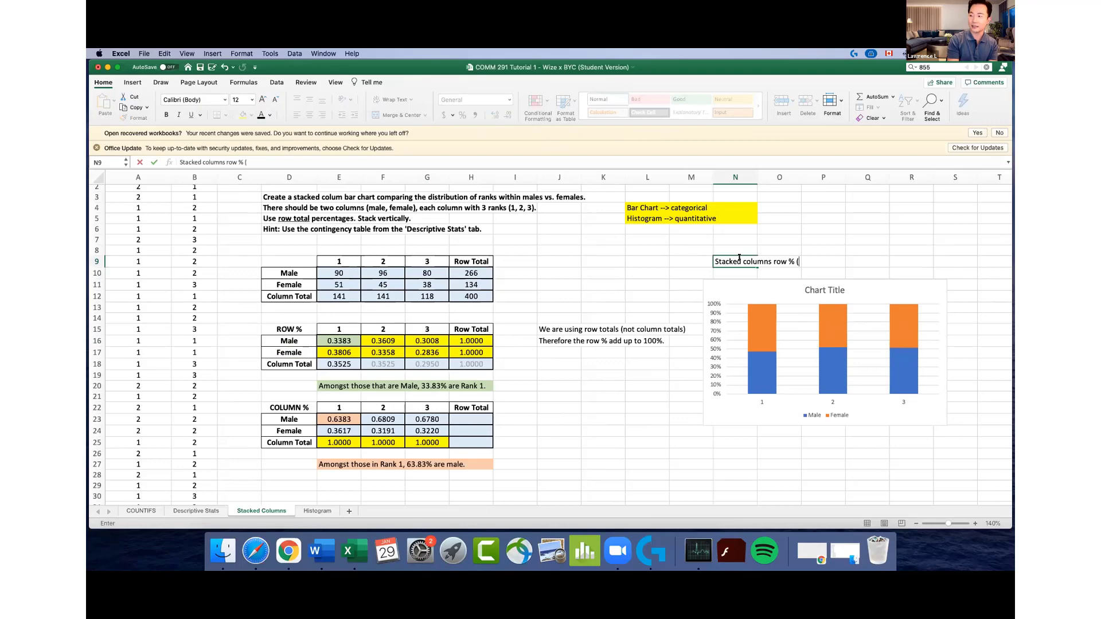
pyautogui.write('male vs. rank')
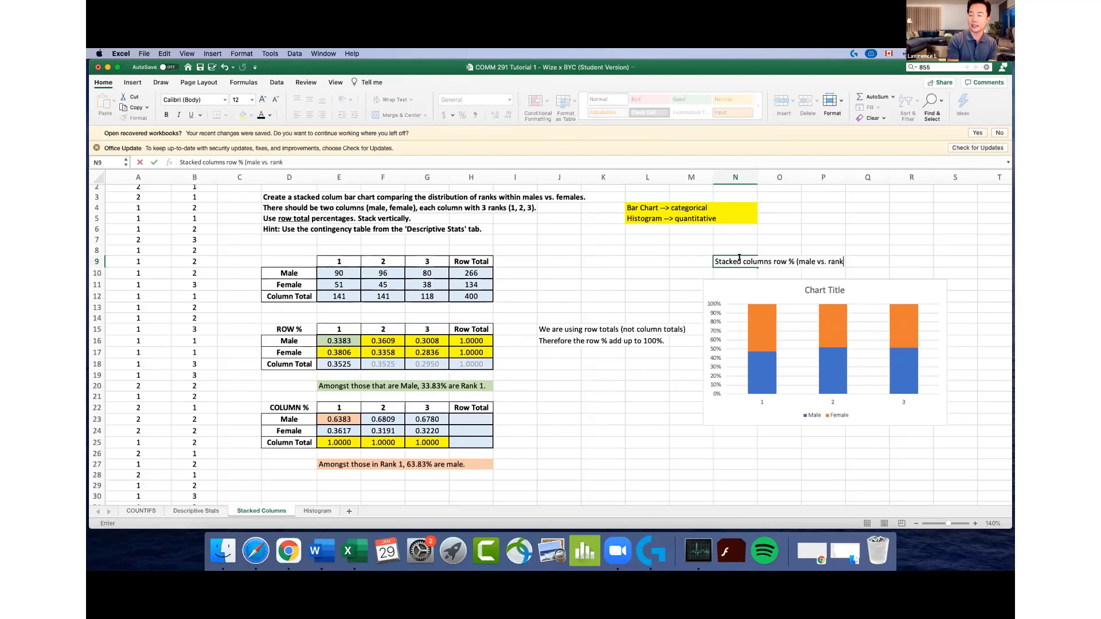
pyautogui.write('; distribution of ranks')
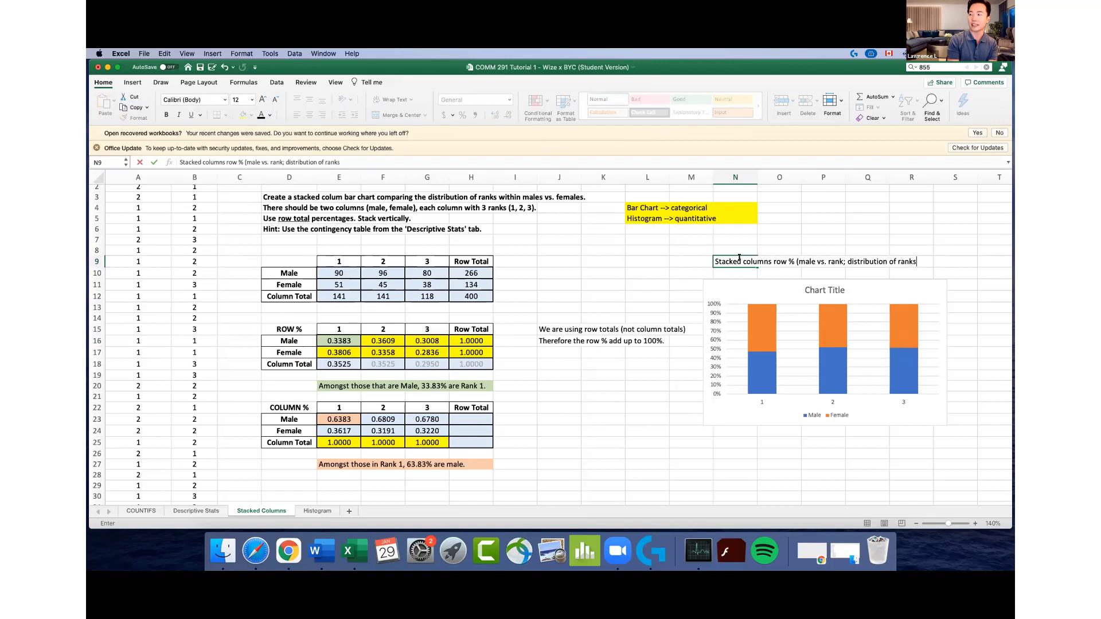
pyautogui.write(' within each gender)')
pyautogui.click(735, 240)
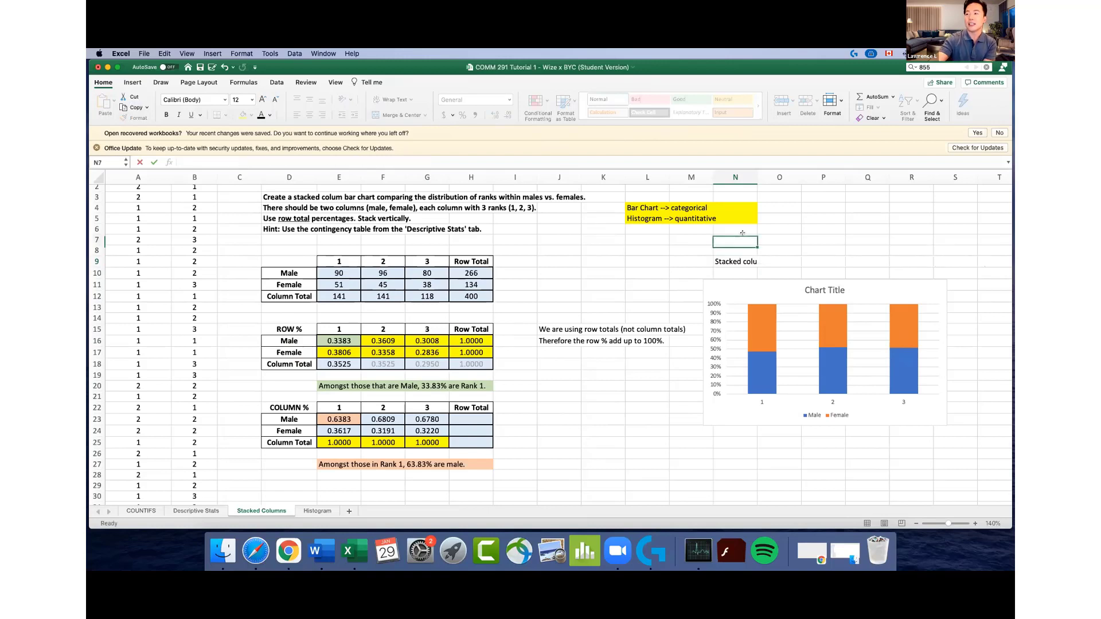
# Enlarge the stacked column chart and align it beneath the caption in row 9
pyautogui.click(748, 293)
pyautogui.hscroll(5, 768, 355)
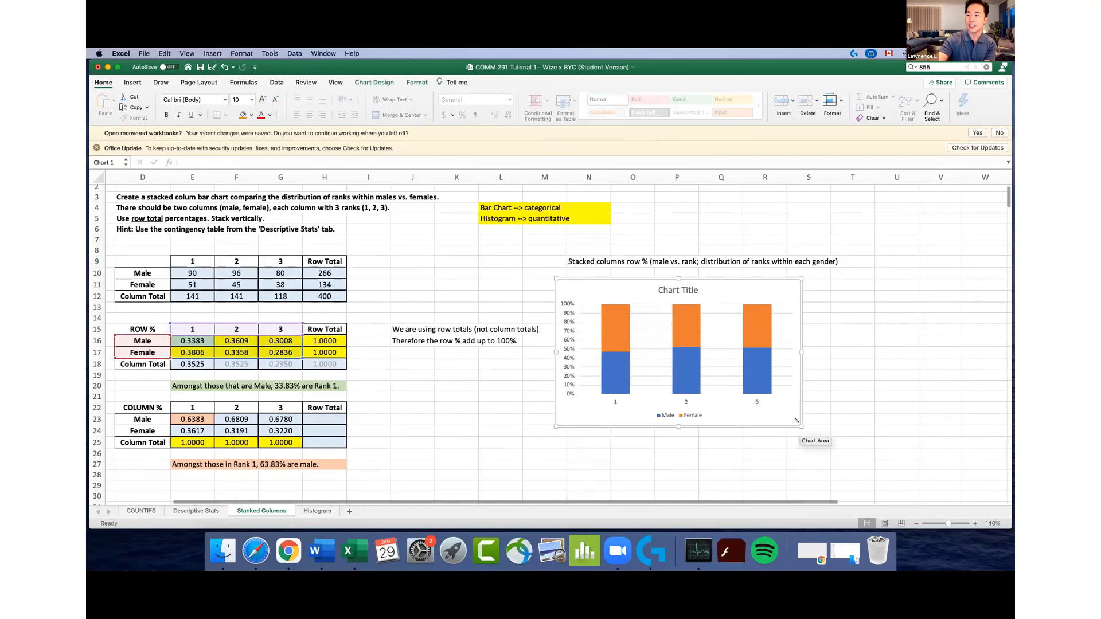
pyautogui.moveTo(797, 423); pyautogui.dragTo(842, 456)
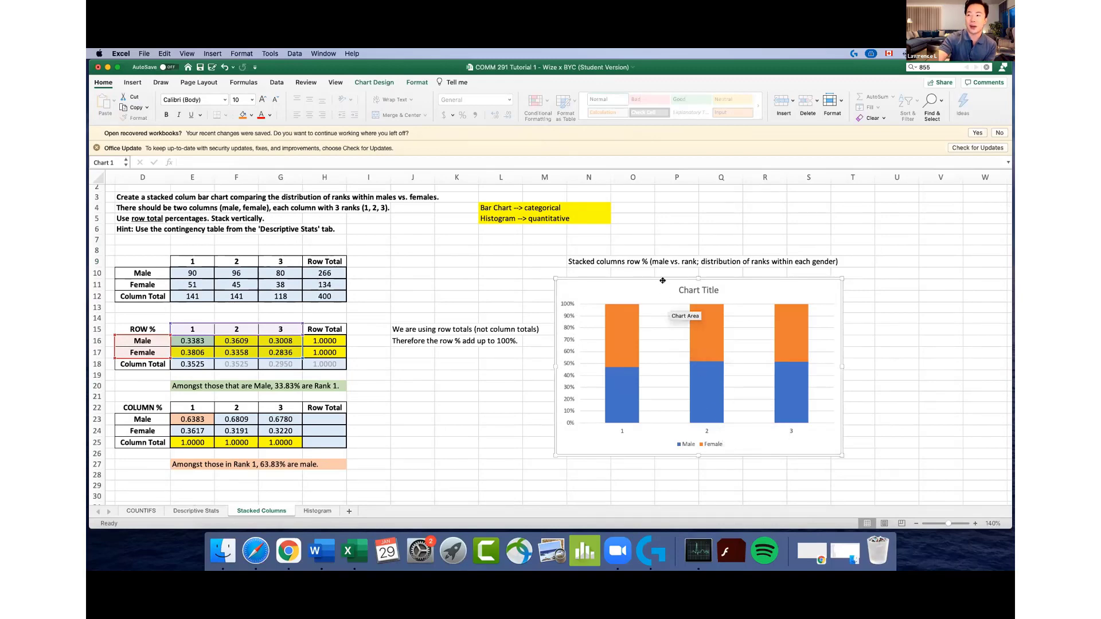
pyautogui.moveTo(661, 280); pyautogui.dragTo(673, 276)
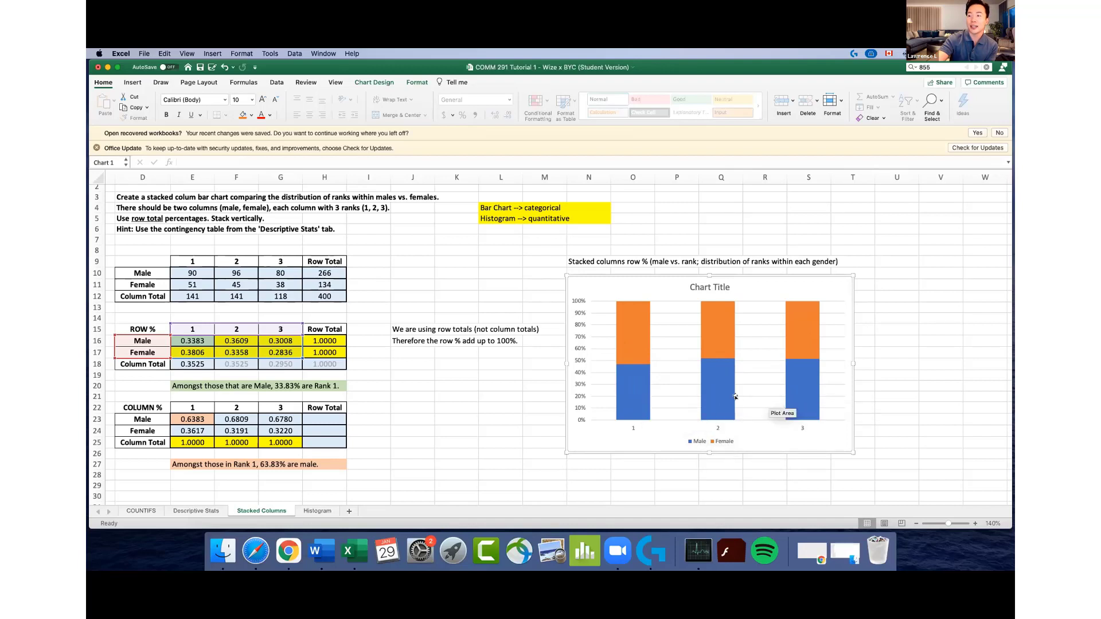
# Check the chart against the two-column instruction and switch its rows and columns so genders are the categories and ranks are stacked
pyautogui.click(187, 204)
pyautogui.moveTo(328, 205); pyautogui.dragTo(420, 203)
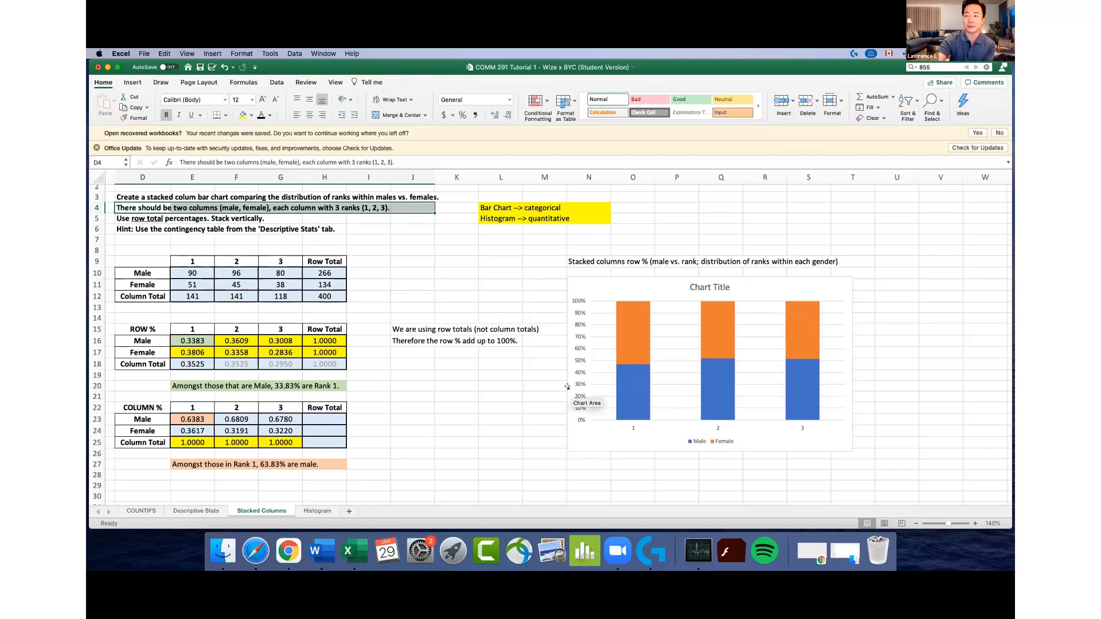
pyautogui.click(632, 347)
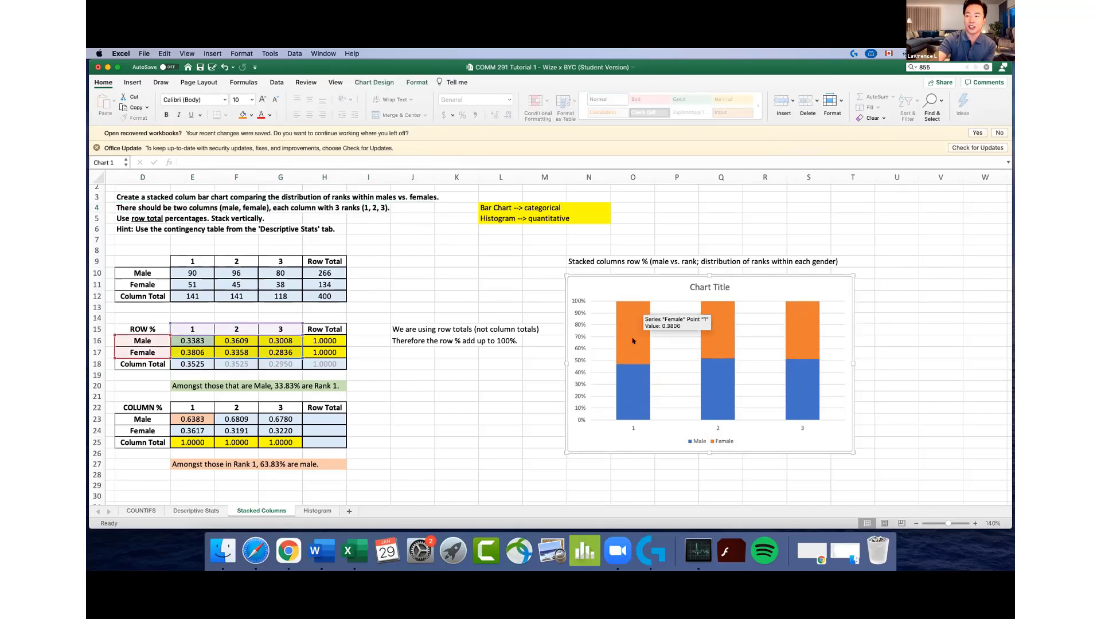
pyautogui.click(638, 384)
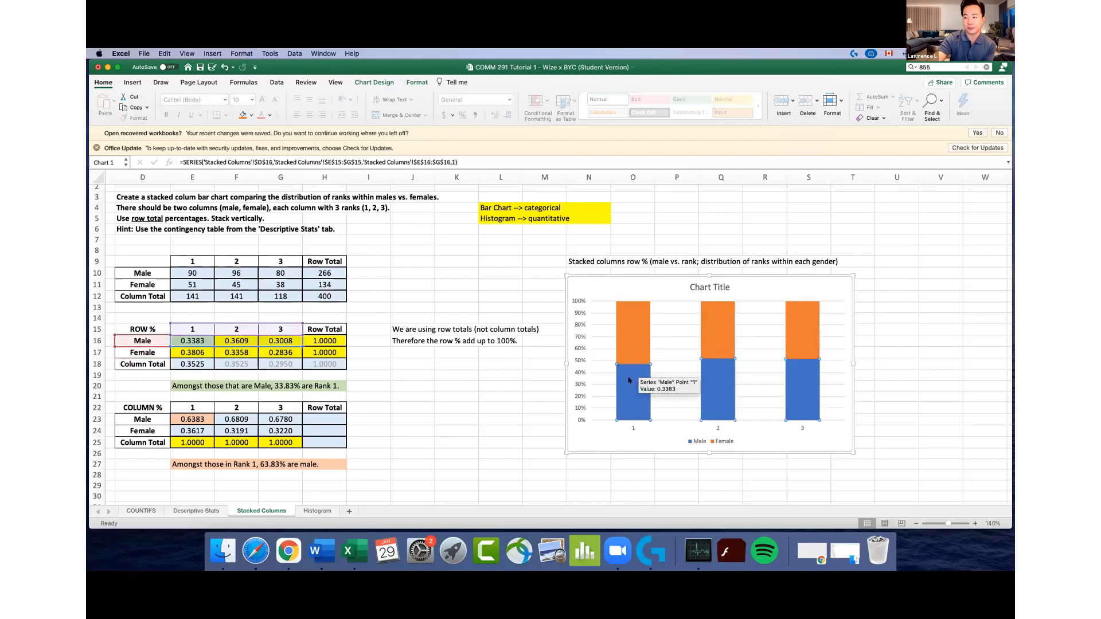
pyautogui.rightClick(623, 393)
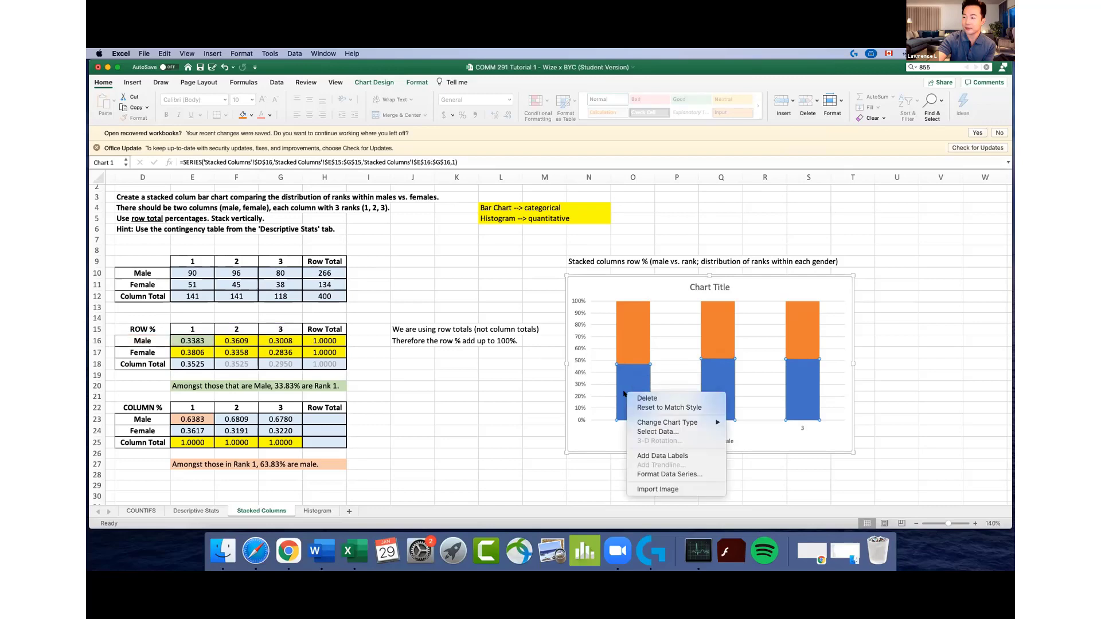
pyautogui.click(688, 432)
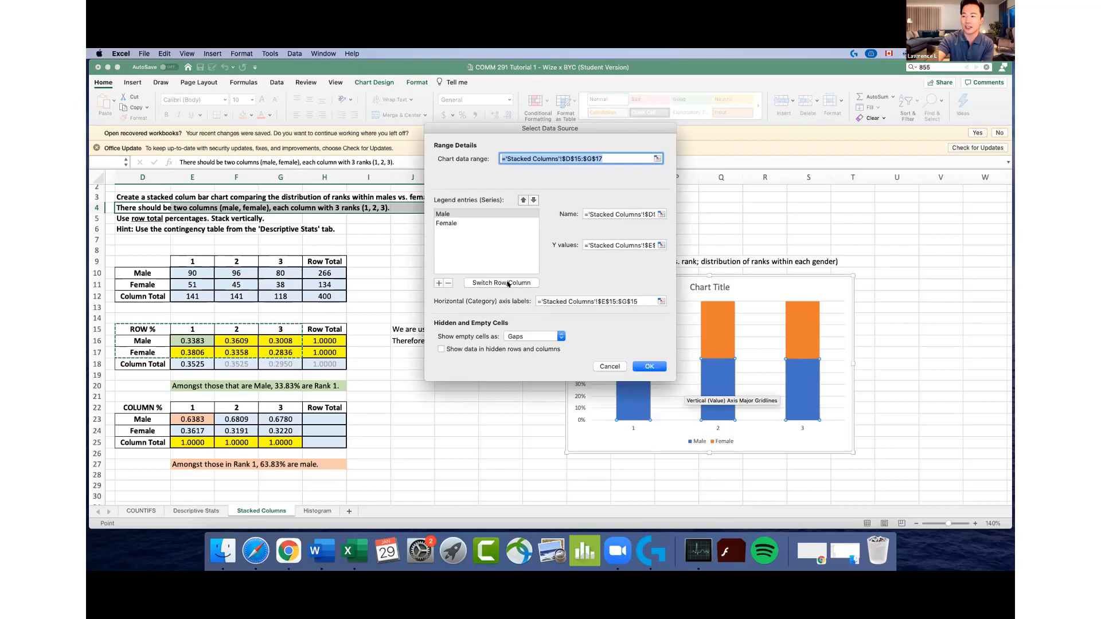
pyautogui.click(484, 283)
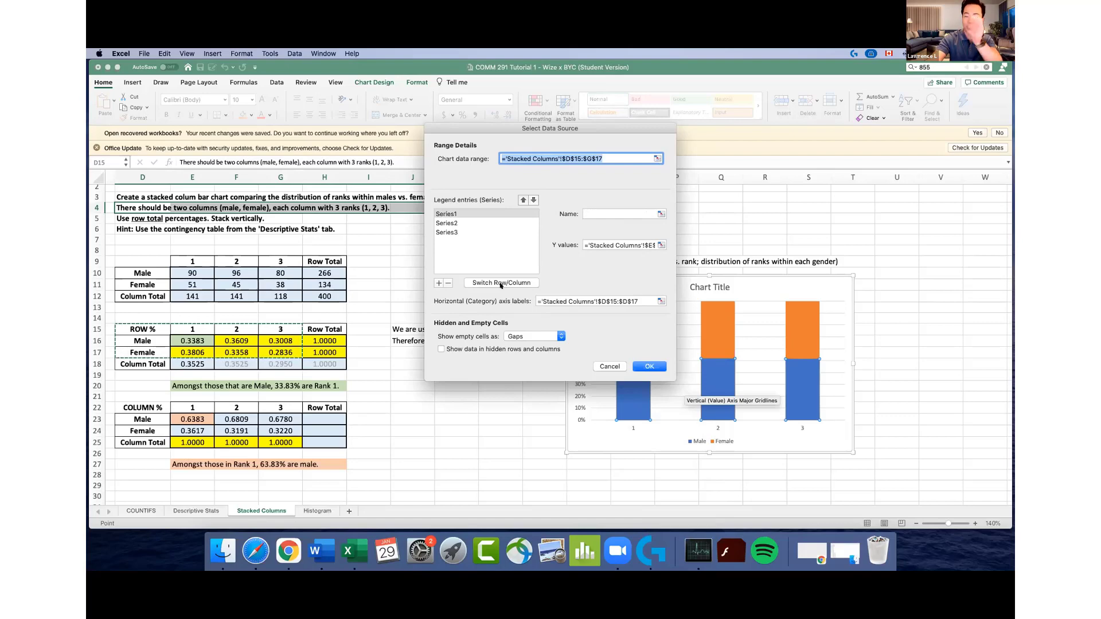
pyautogui.click(649, 366)
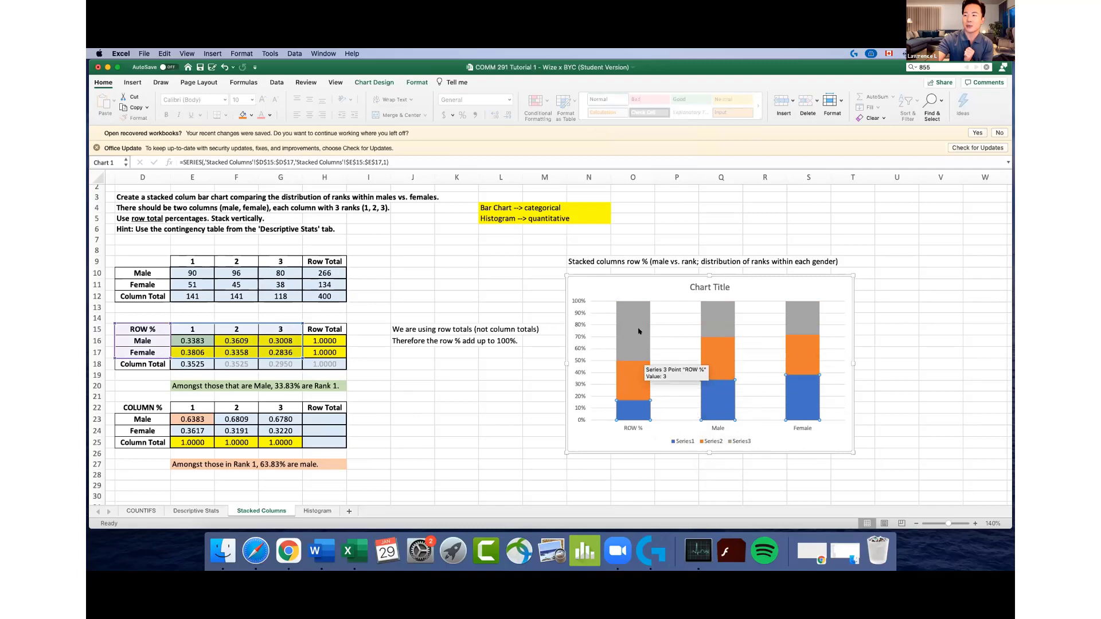
# Try to delete the unwanted ROW % column from the chart, and undo the deletions
pyautogui.click(632, 381)
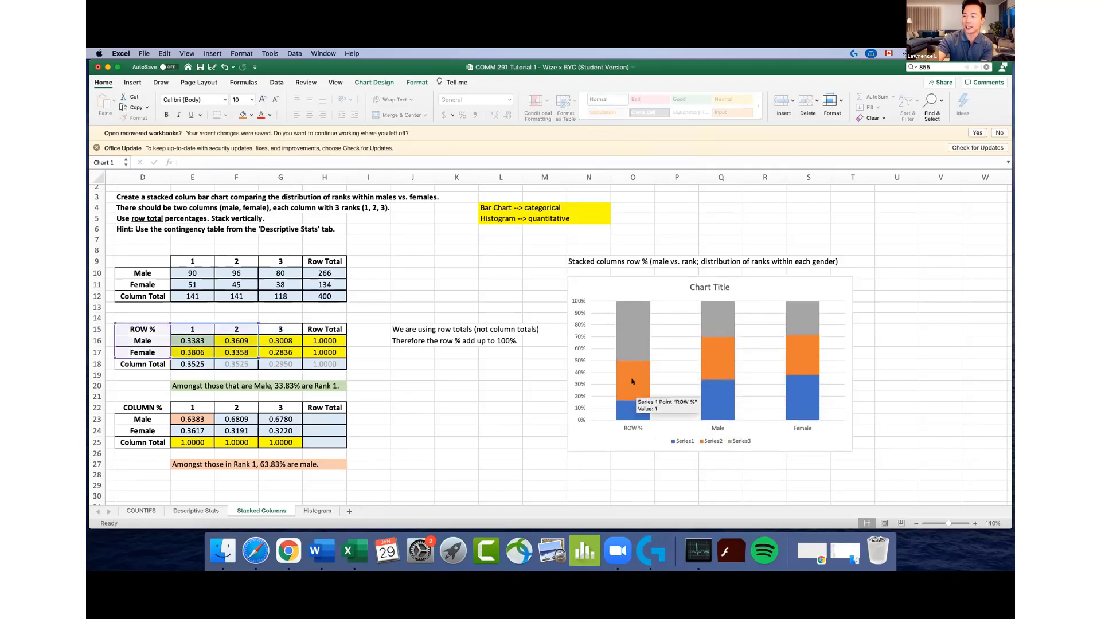
pyautogui.click(633, 382)
pyautogui.click(633, 388)
pyautogui.press('Delete')
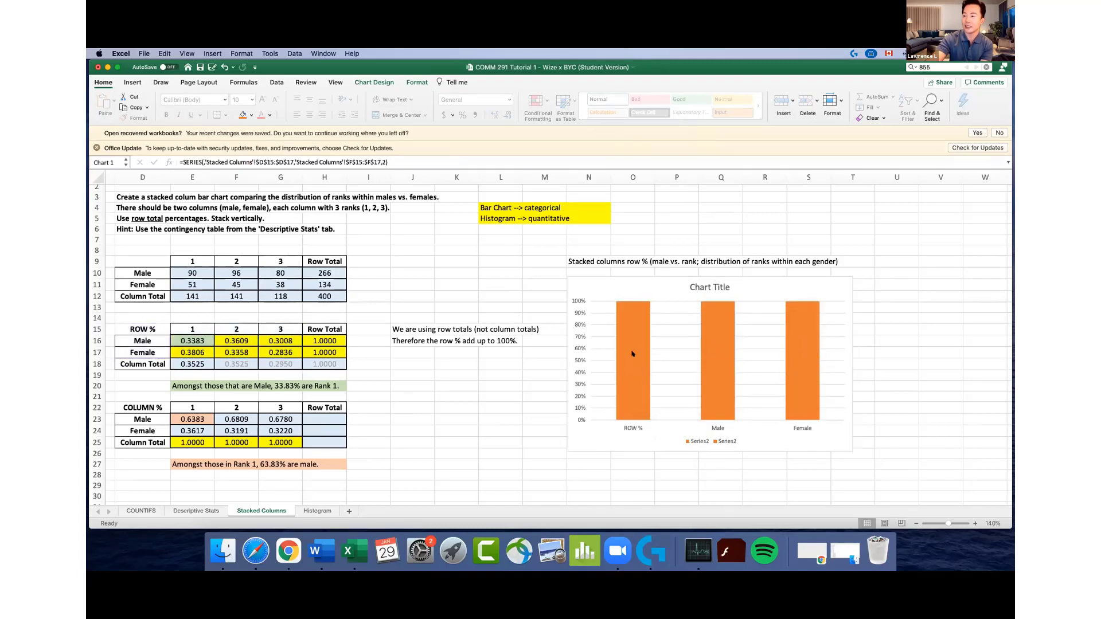
pyautogui.press('Delete')
pyautogui.press('super+z')
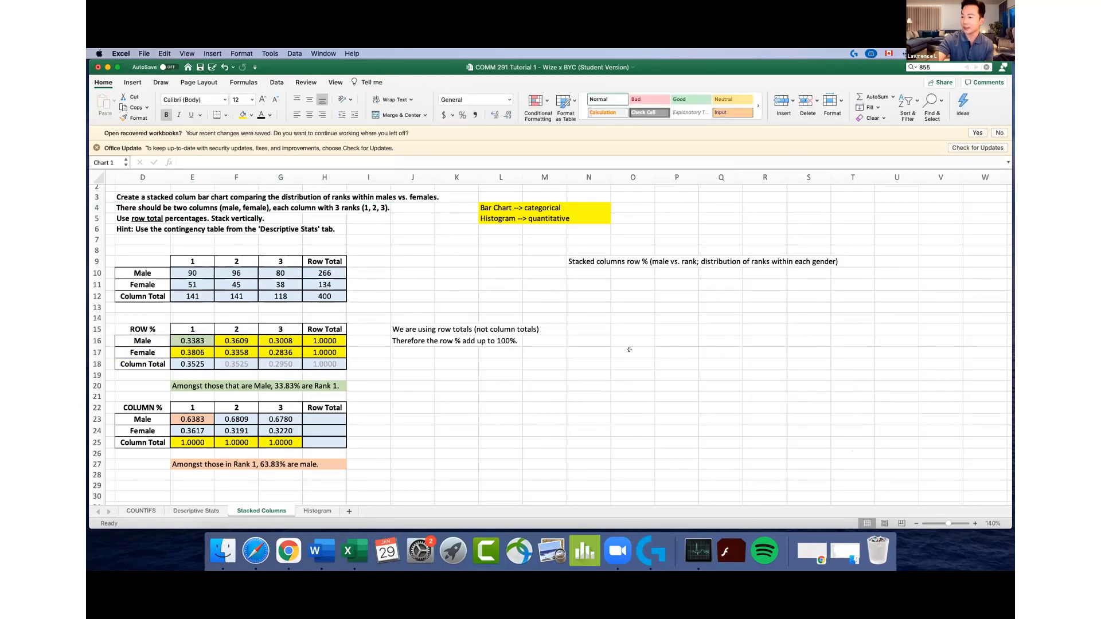
pyautogui.press('super+z')
pyautogui.click(637, 318)
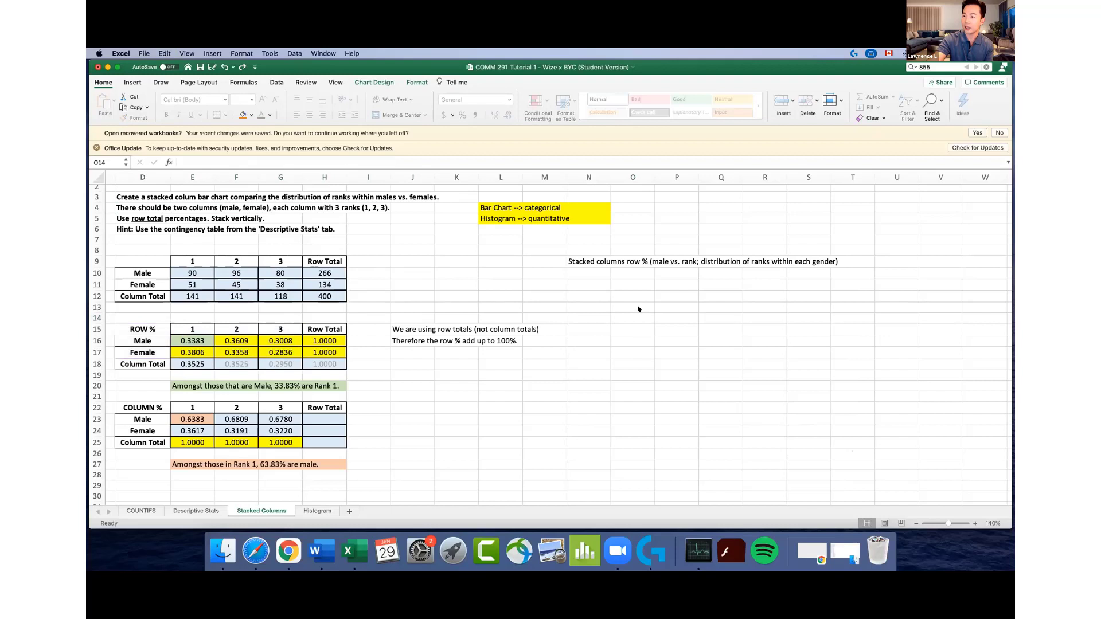
# Clear the ROW % label from D15 in the row-percentage table
pyautogui.click(200, 328)
pyautogui.click(141, 337)
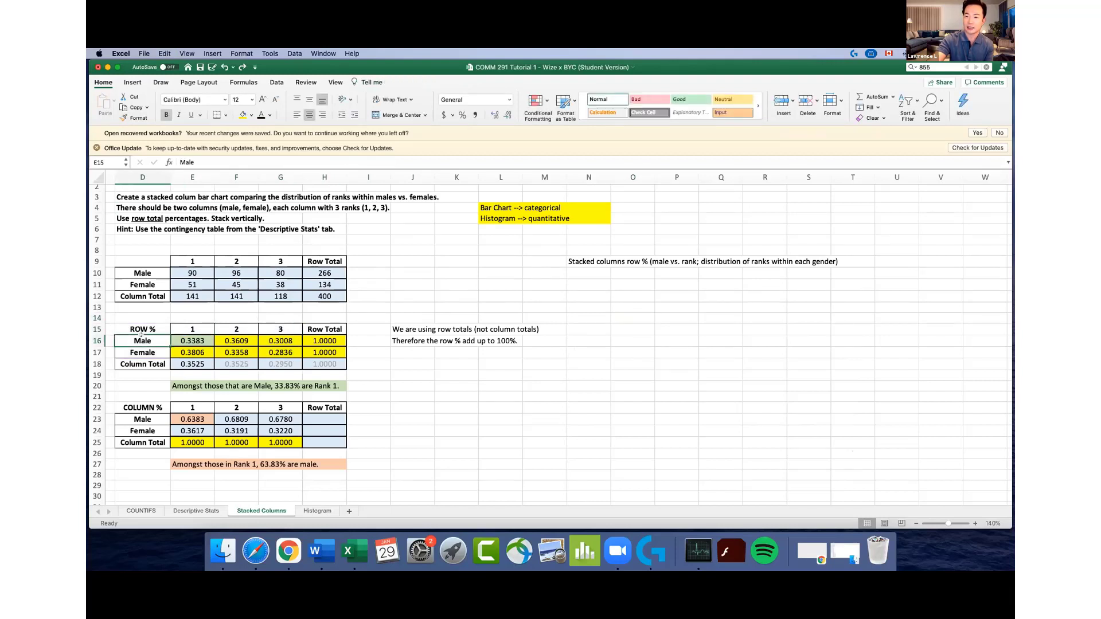
pyautogui.click(141, 327)
pyautogui.press('Delete')
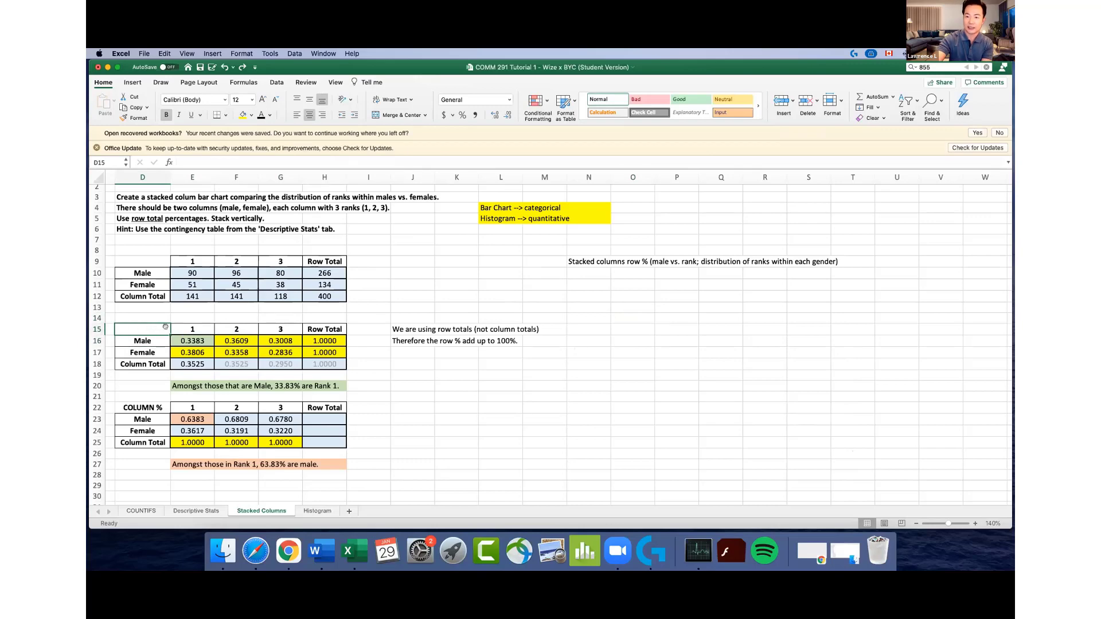
# Try to insert the recommended 100% stacked column chart from the row percentages in D15:G17
pyautogui.moveTo(154, 325); pyautogui.dragTo(281, 352)
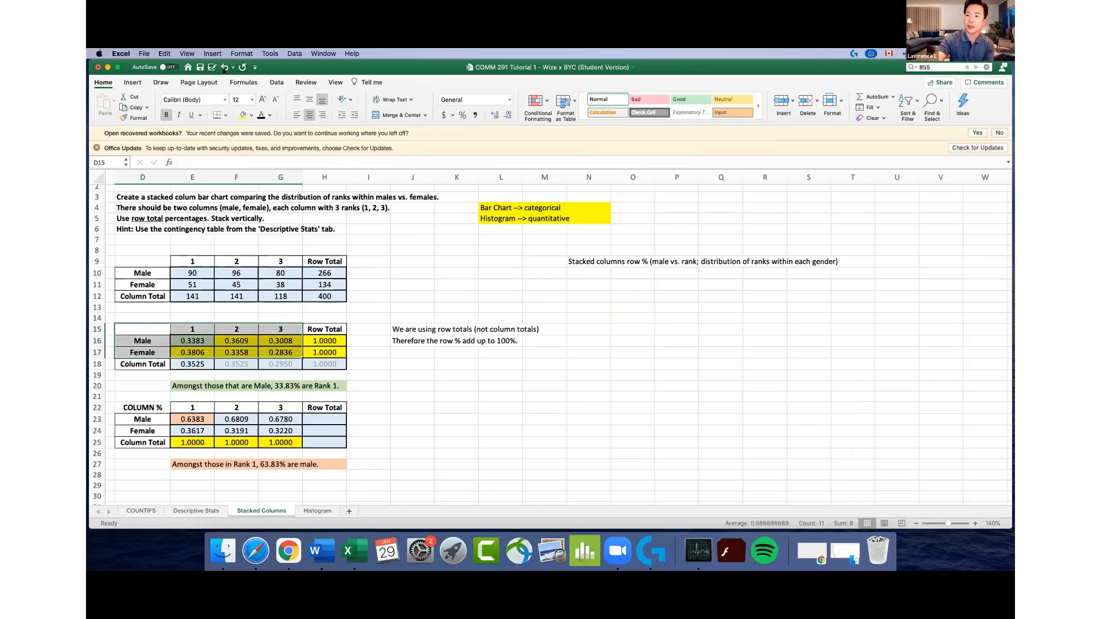
pyautogui.click(132, 82)
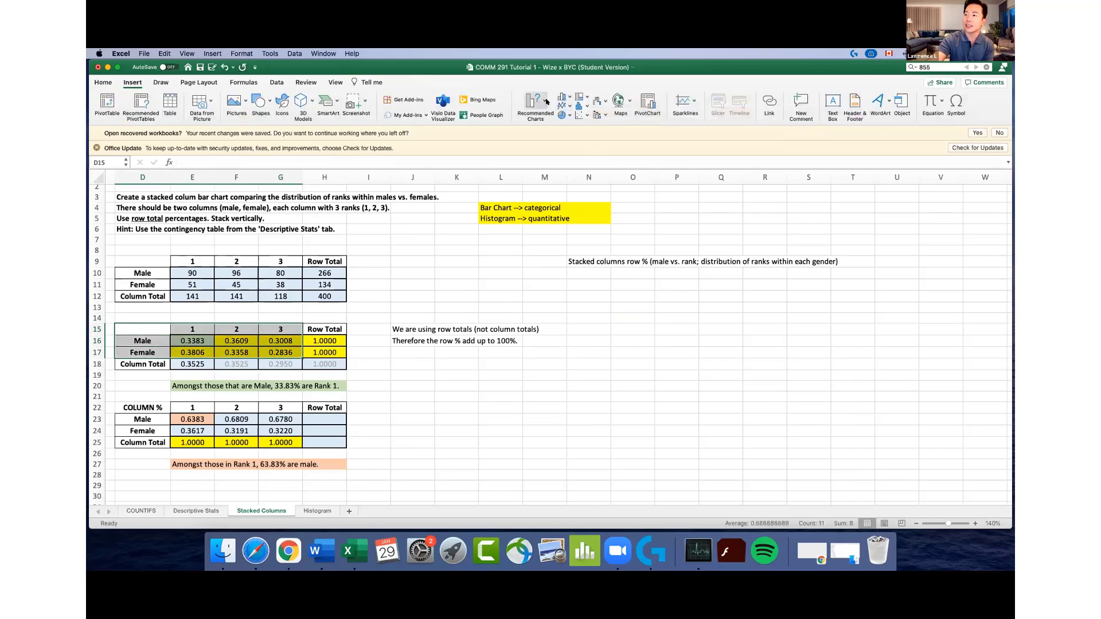
pyautogui.click(541, 102)
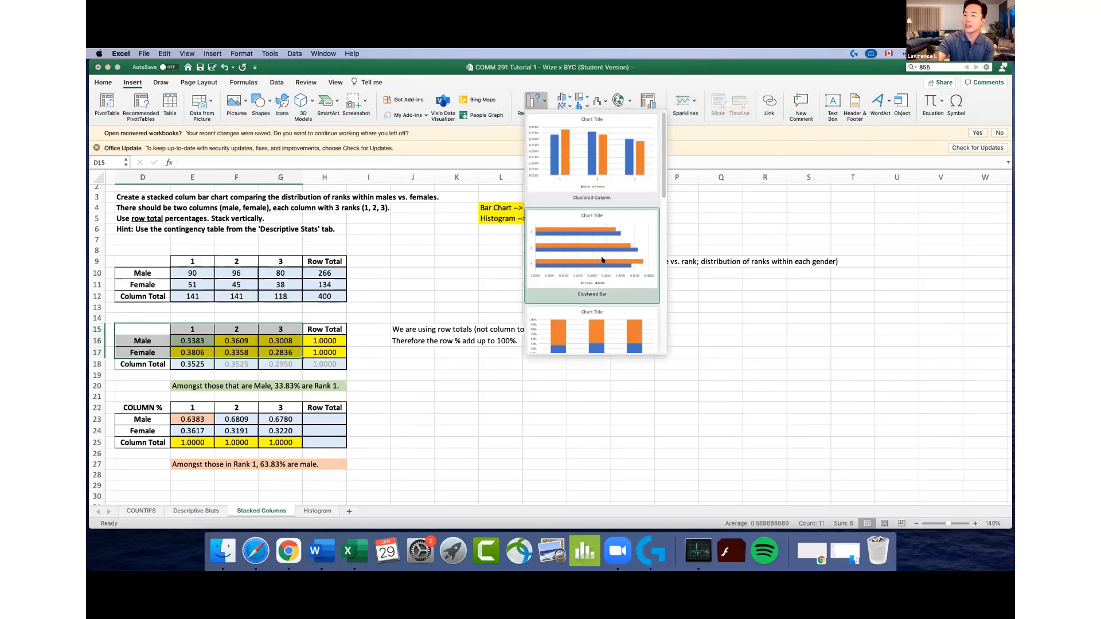
pyautogui.click(595, 324)
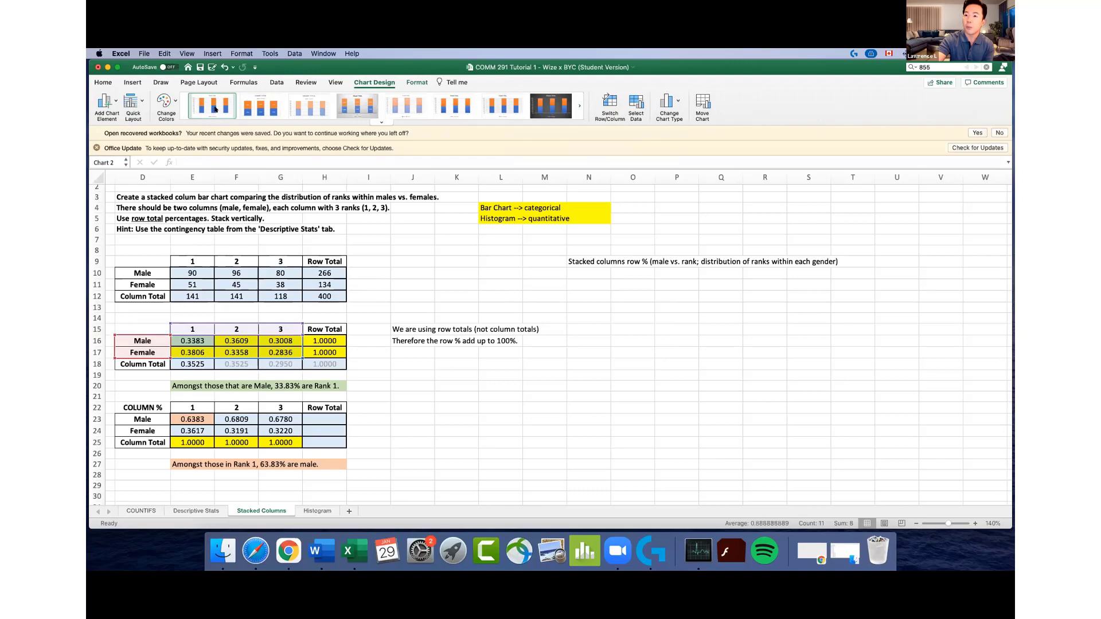
# Reselect D15:G17, try again to insert the recommended 100% stacked column chart, and look for it on the sheet
pyautogui.moveTo(144, 329); pyautogui.dragTo(269, 348)
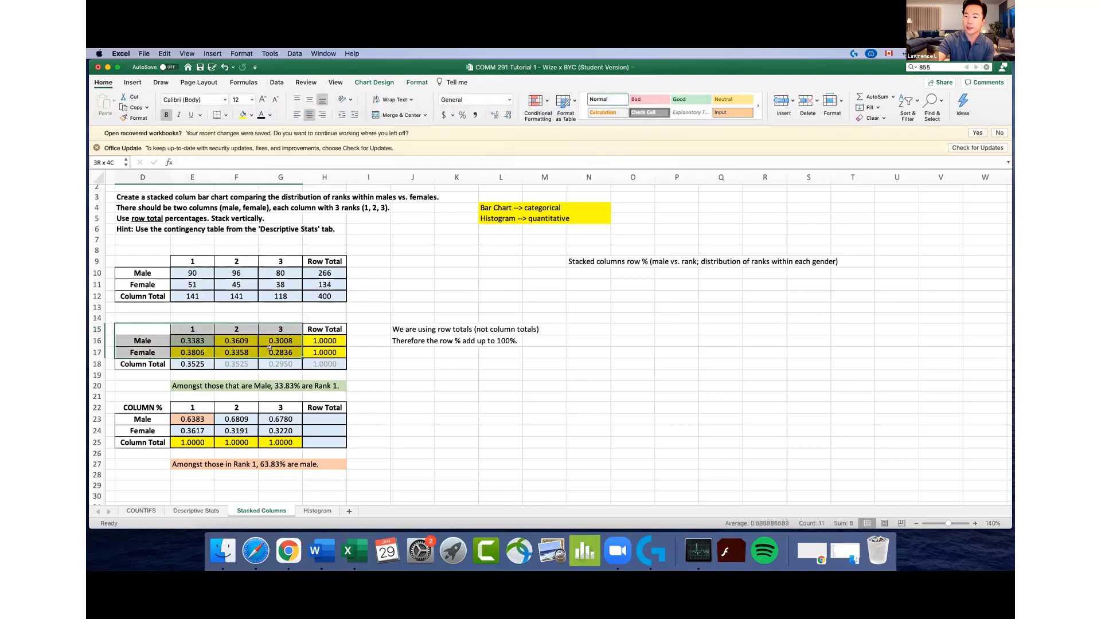
pyautogui.click(212, 53)
pyautogui.click(212, 54)
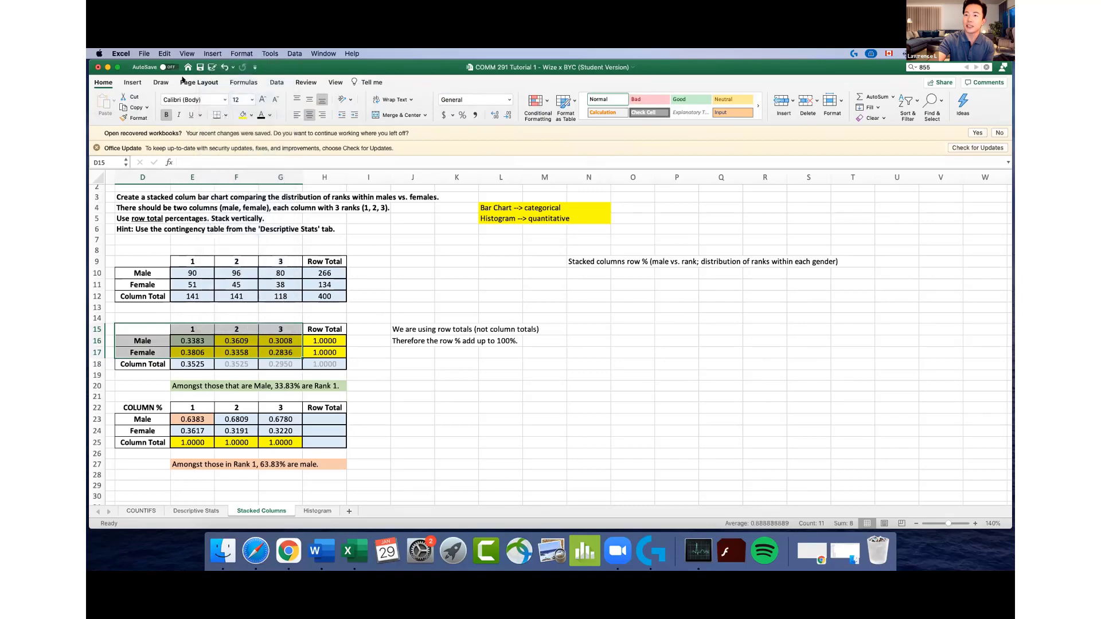
pyautogui.click(133, 82)
pyautogui.click(544, 105)
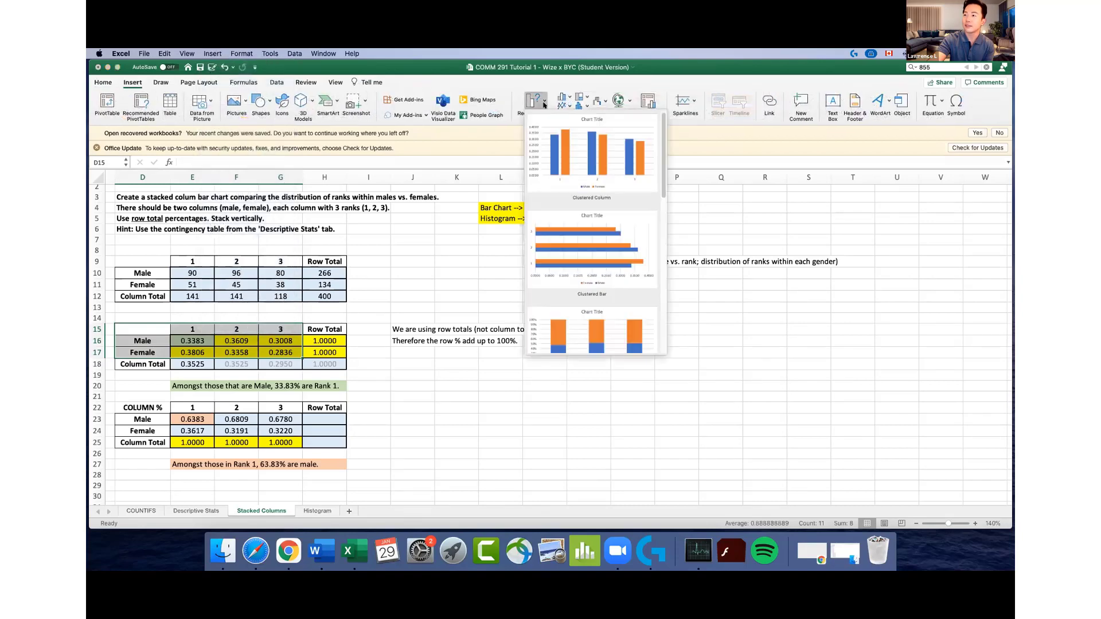
pyautogui.scroll(-3, 586, 248)
pyautogui.click(585, 248)
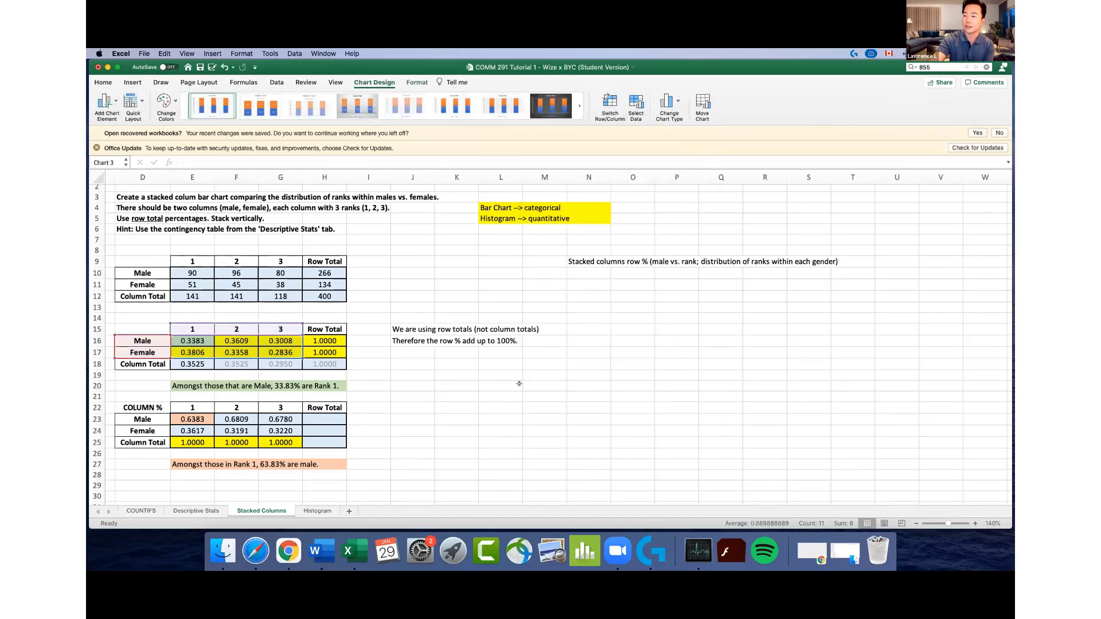
pyautogui.scroll(-10, 519, 383)
pyautogui.scroll(10, 519, 380)
pyautogui.click(588, 357)
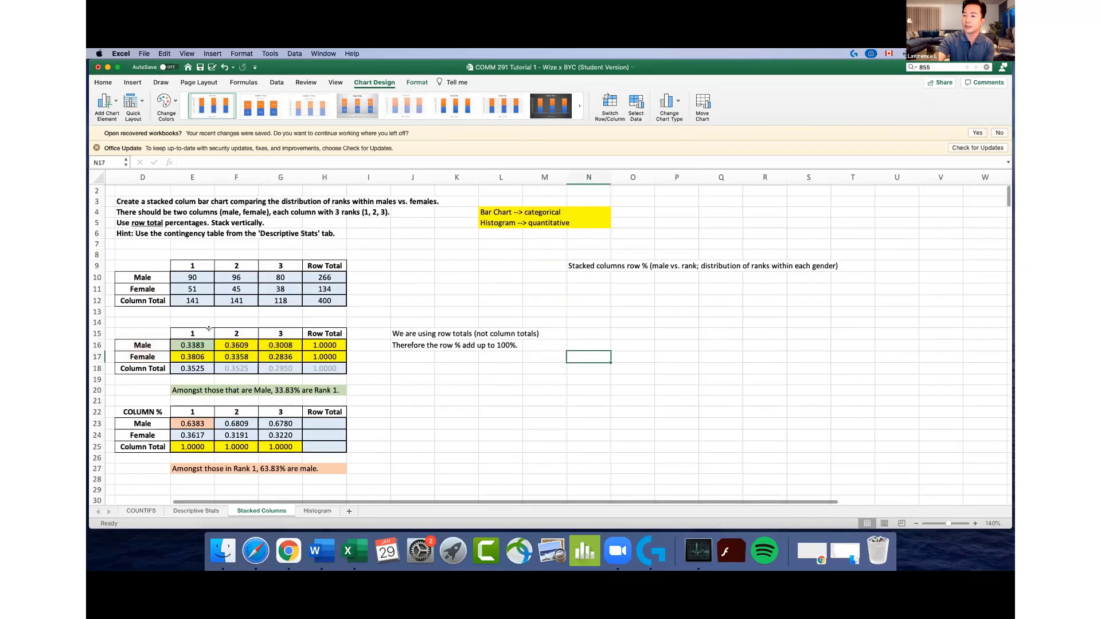
# Try to insert a 2-D 100% stacked column chart from D15:G17 and search the sheet for it
pyautogui.moveTo(144, 334); pyautogui.dragTo(281, 356)
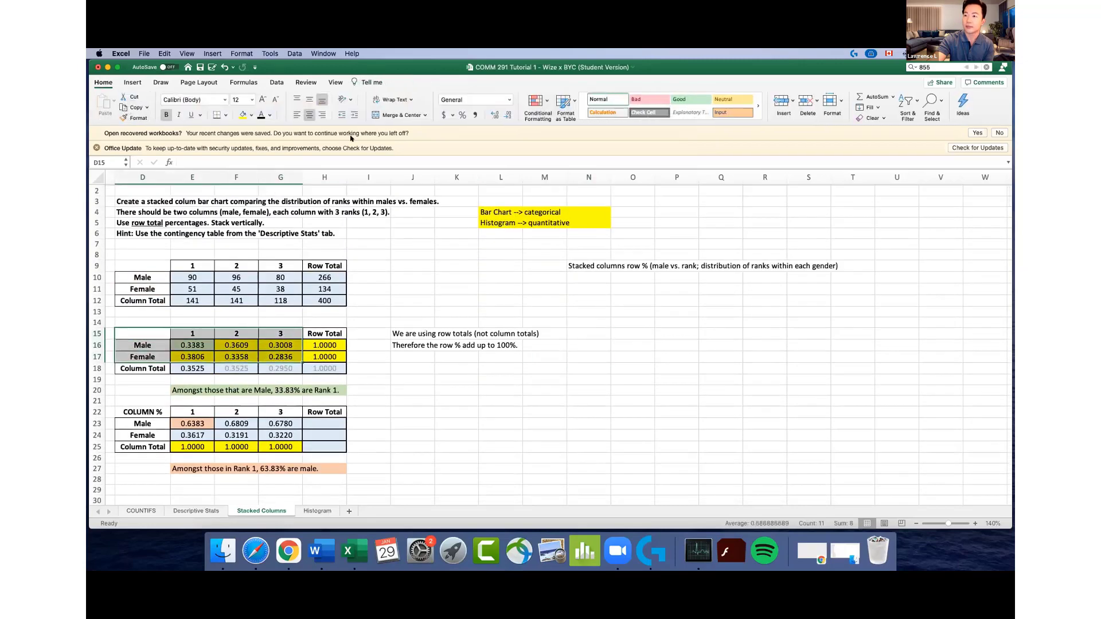
pyautogui.click(135, 83)
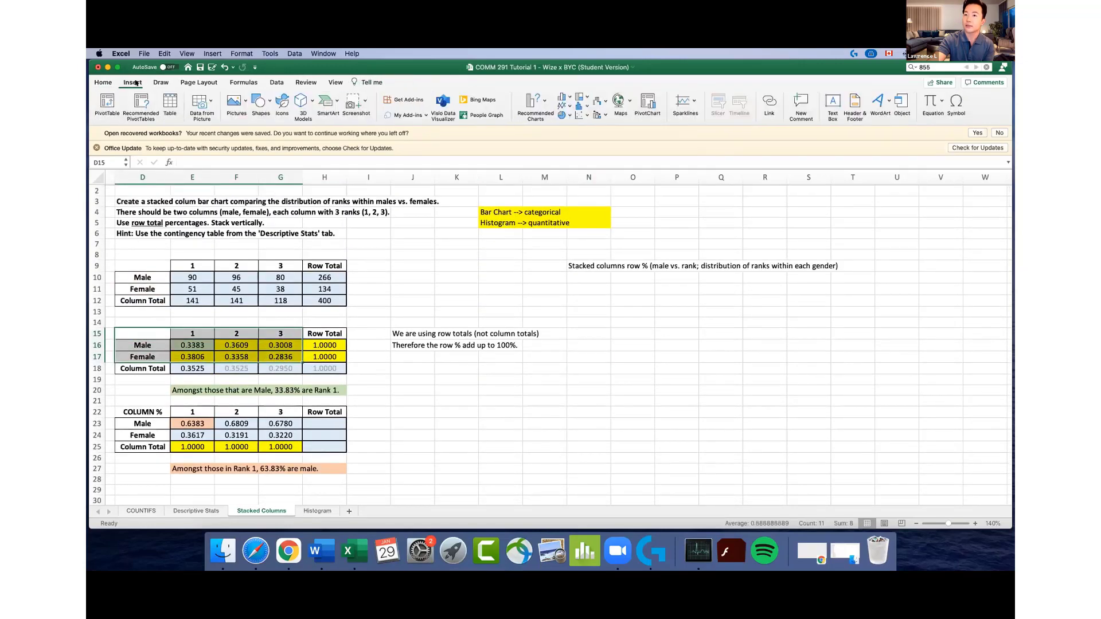
pyautogui.click(564, 97)
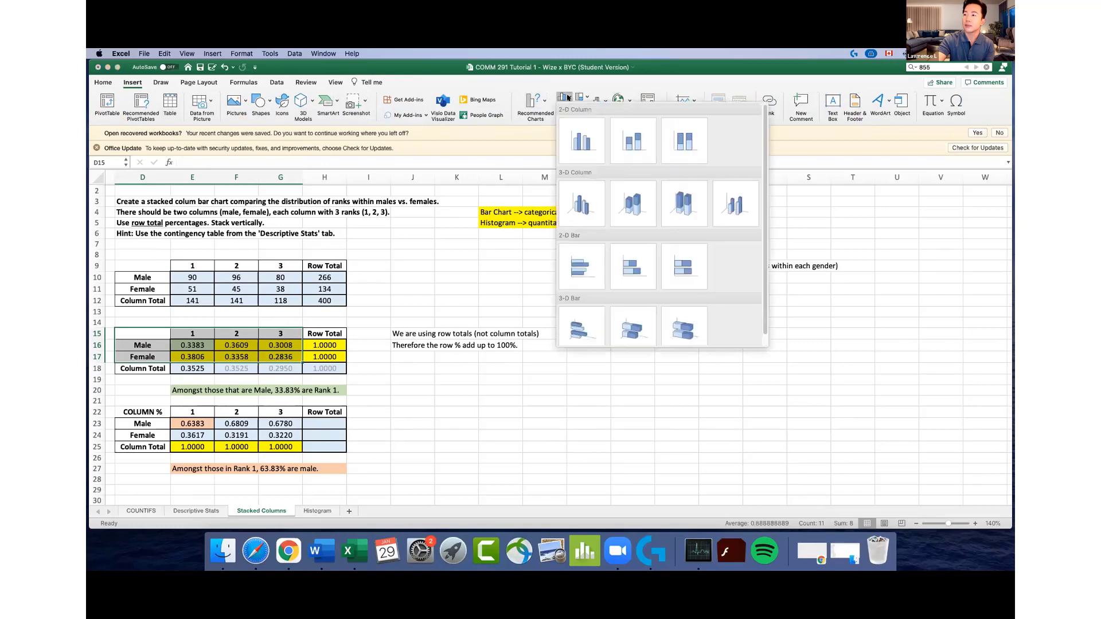
pyautogui.click(682, 142)
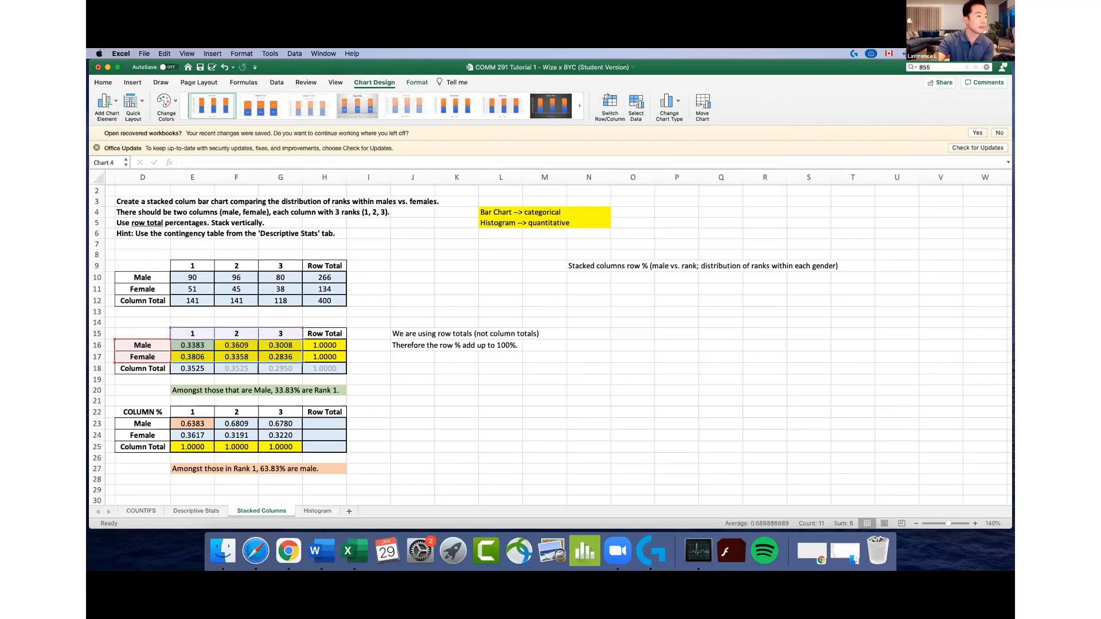
pyautogui.scroll(-10, 589, 394)
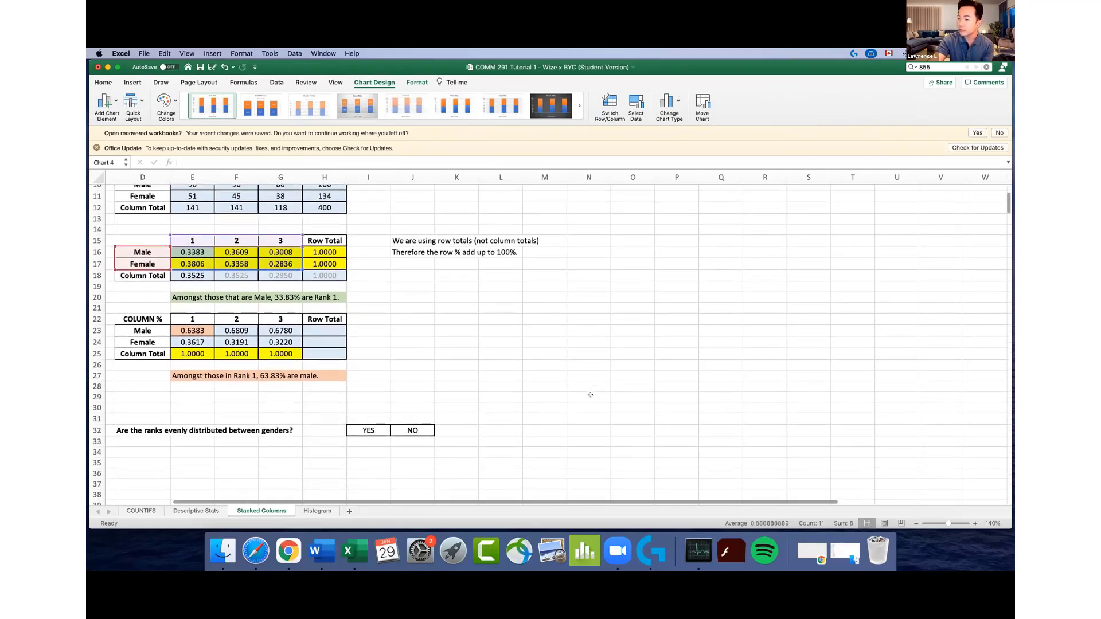
pyautogui.scroll(10, 589, 394)
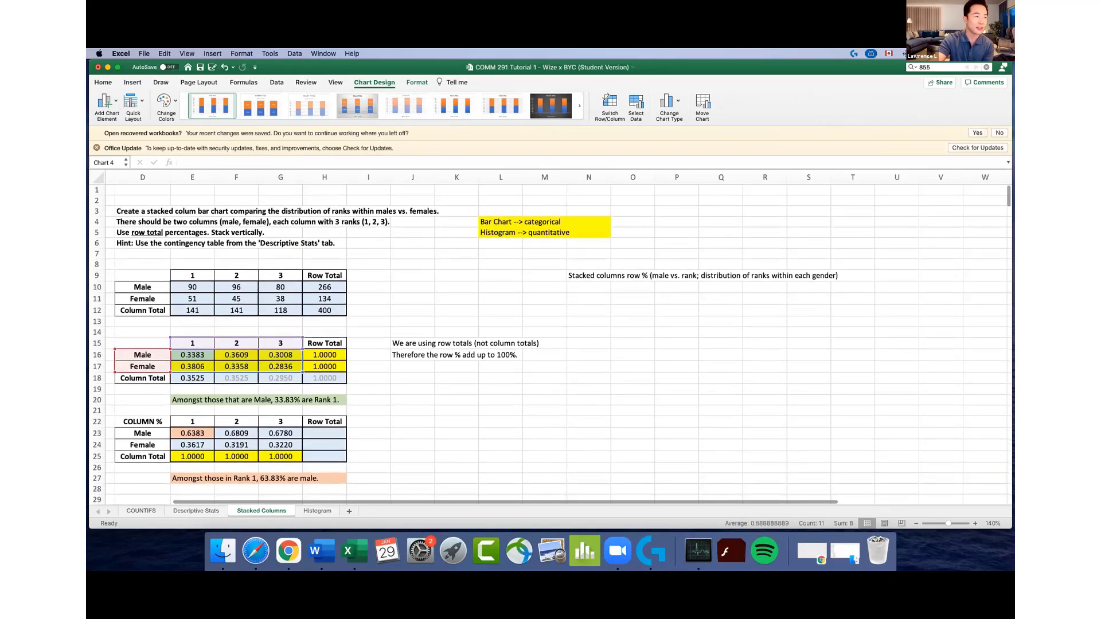
# Switch to the Answer Key workbook and enlarge the Stacked Columns chart beneath its row-percentage table
pyautogui.moveTo(87, 62); pyautogui.dragTo(632, 55)
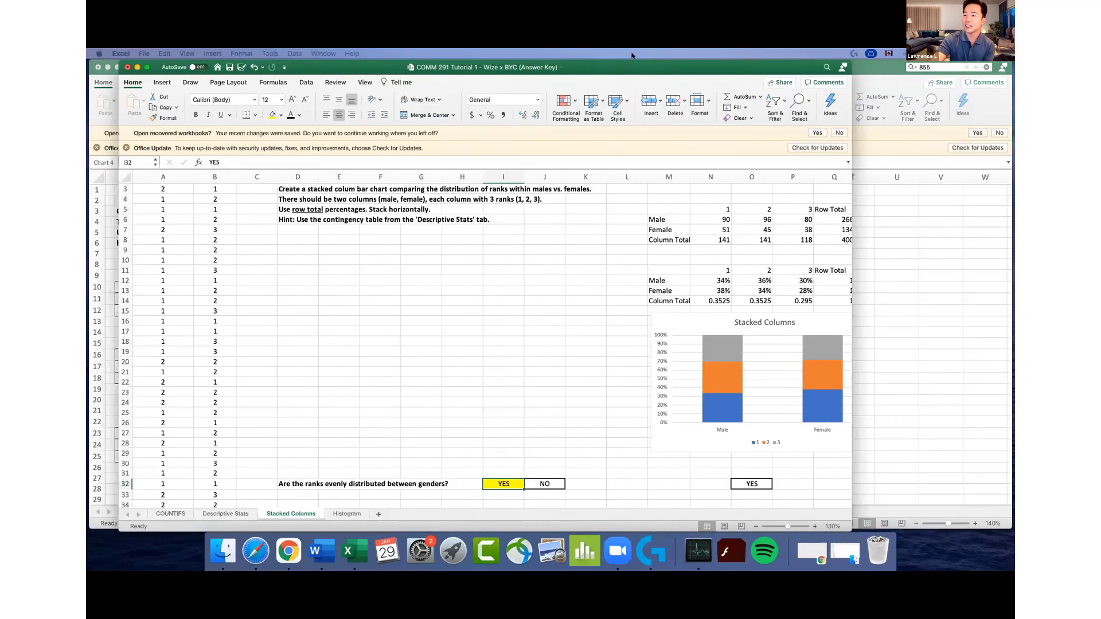
pyautogui.hscroll(5, 664, 304)
pyautogui.scroll(-3, 664, 303)
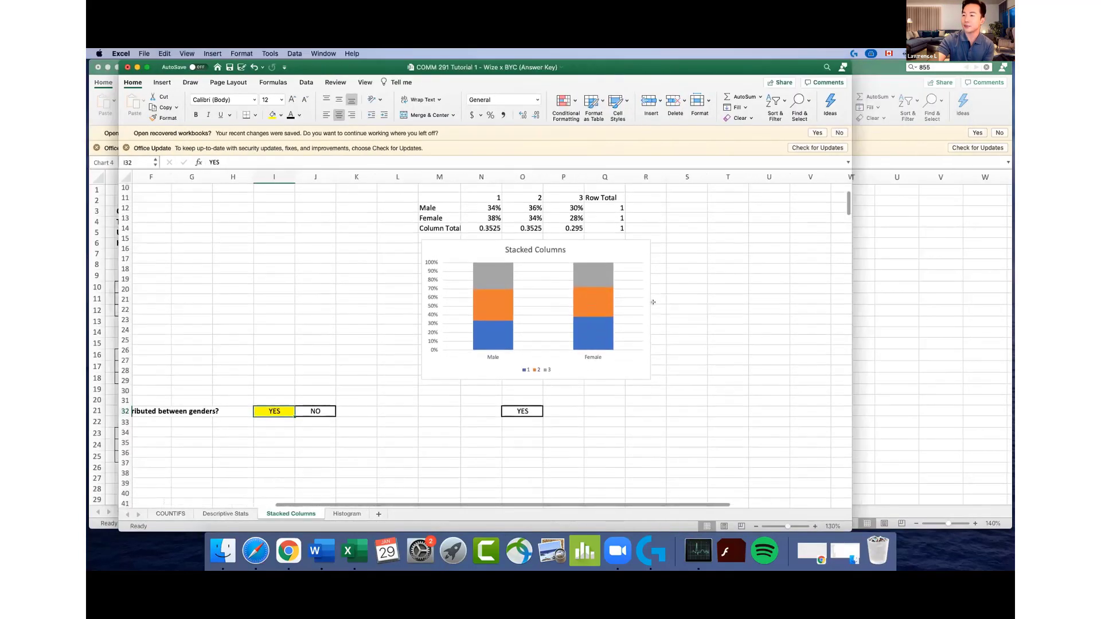
pyautogui.click(581, 248)
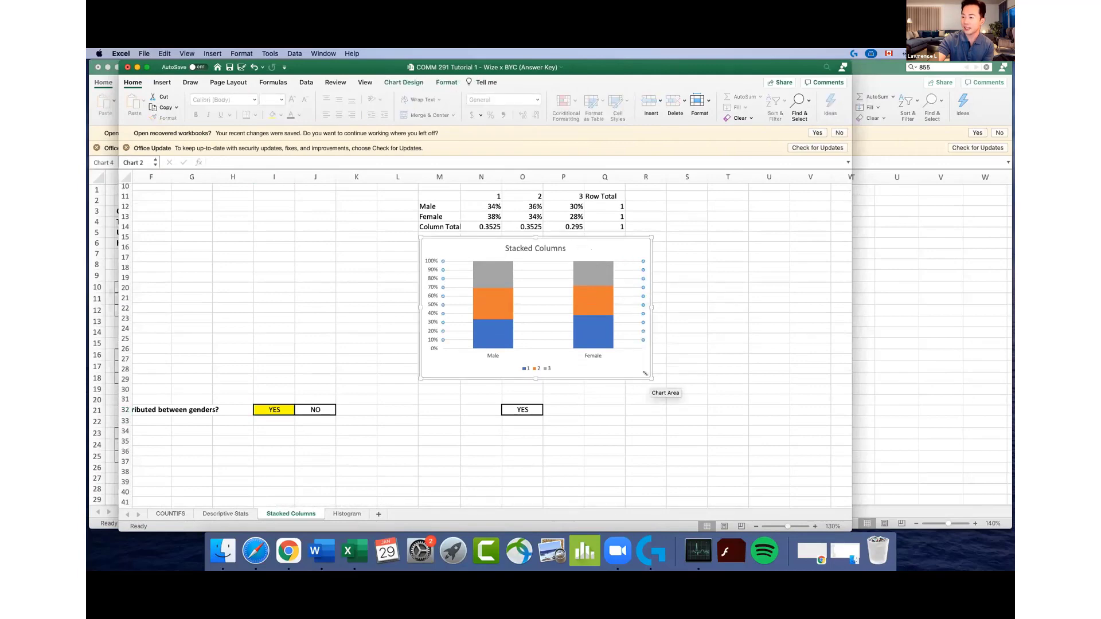
pyautogui.moveTo(651, 379); pyautogui.dragTo(687, 402)
pyautogui.click(602, 390)
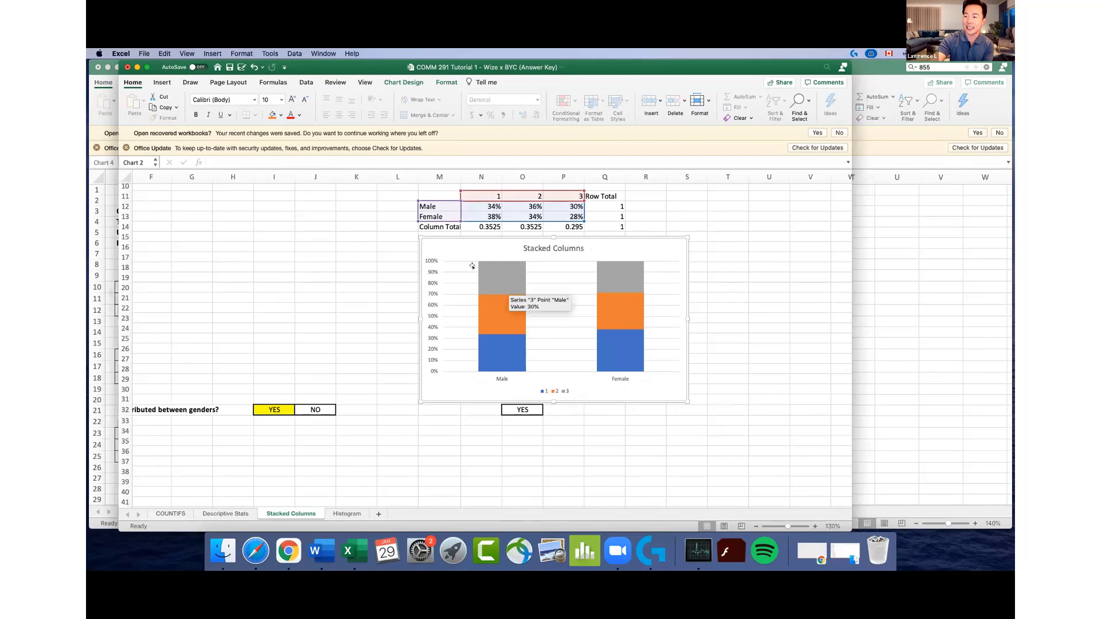
pyautogui.moveTo(502, 309)
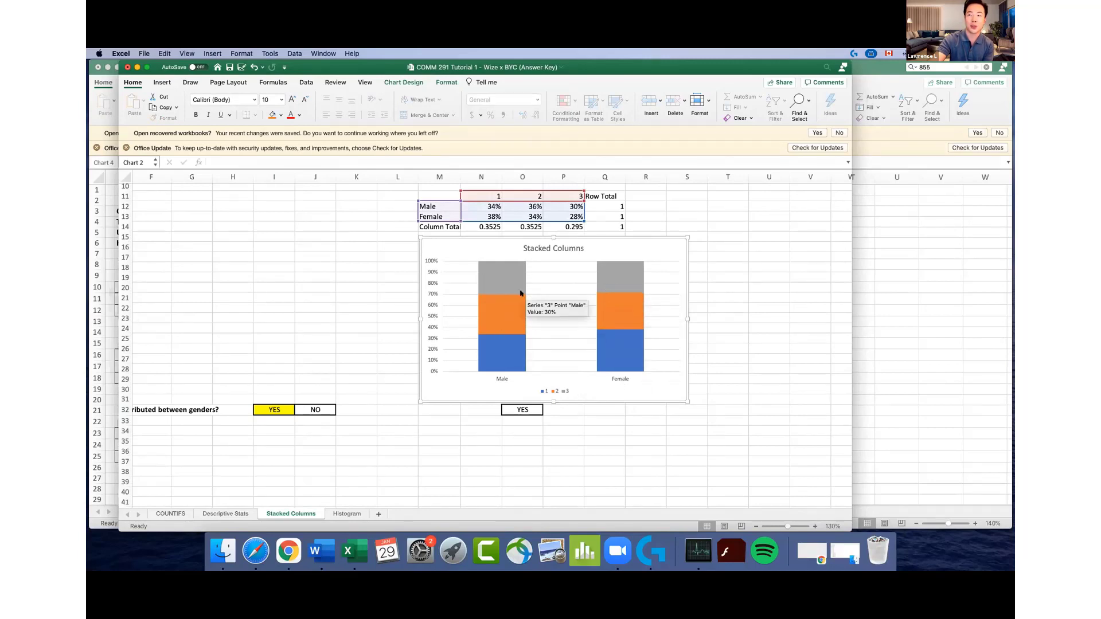
pyautogui.moveTo(513, 339)
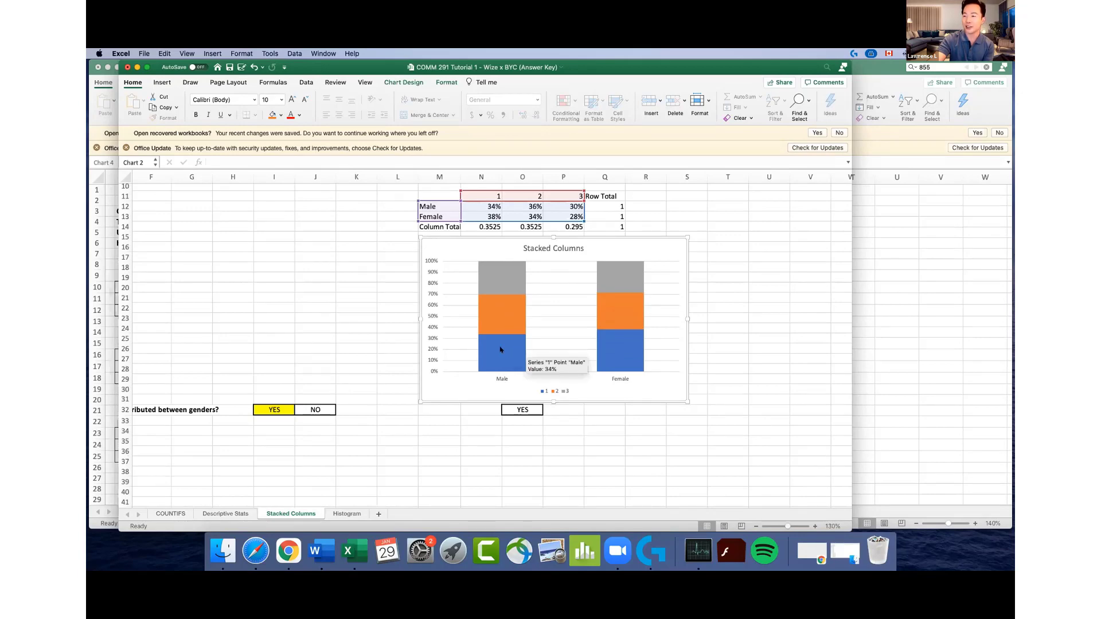
pyautogui.moveTo(683, 397); pyautogui.dragTo(725, 432)
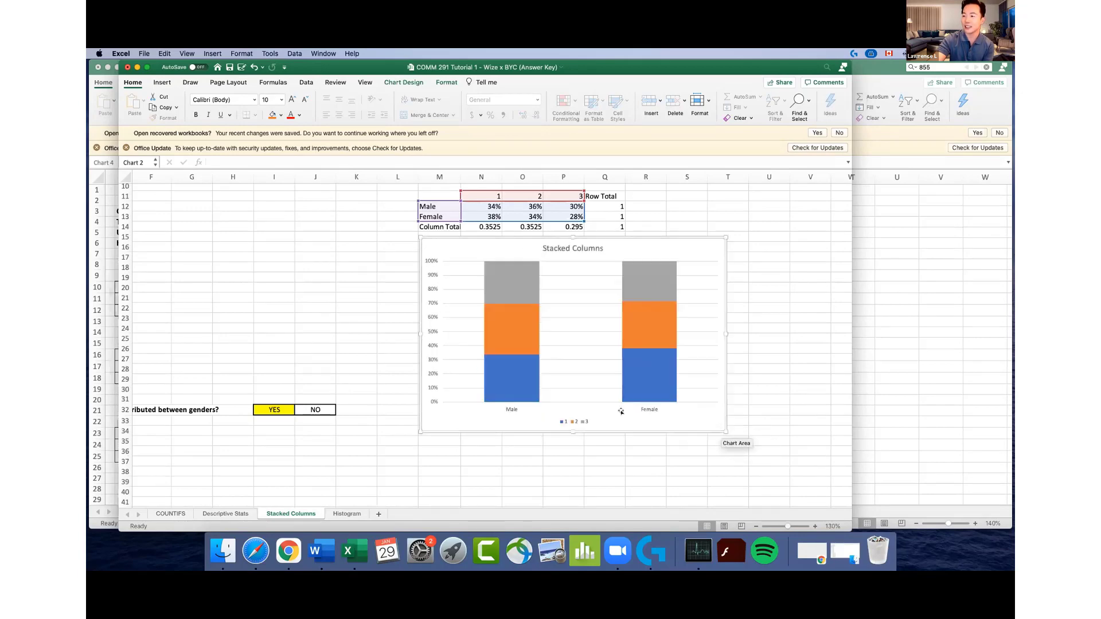
# Add data labels to the rank 1, 2 and 3 series of the Answer Key's stacked column chart
pyautogui.rightClick(518, 372)
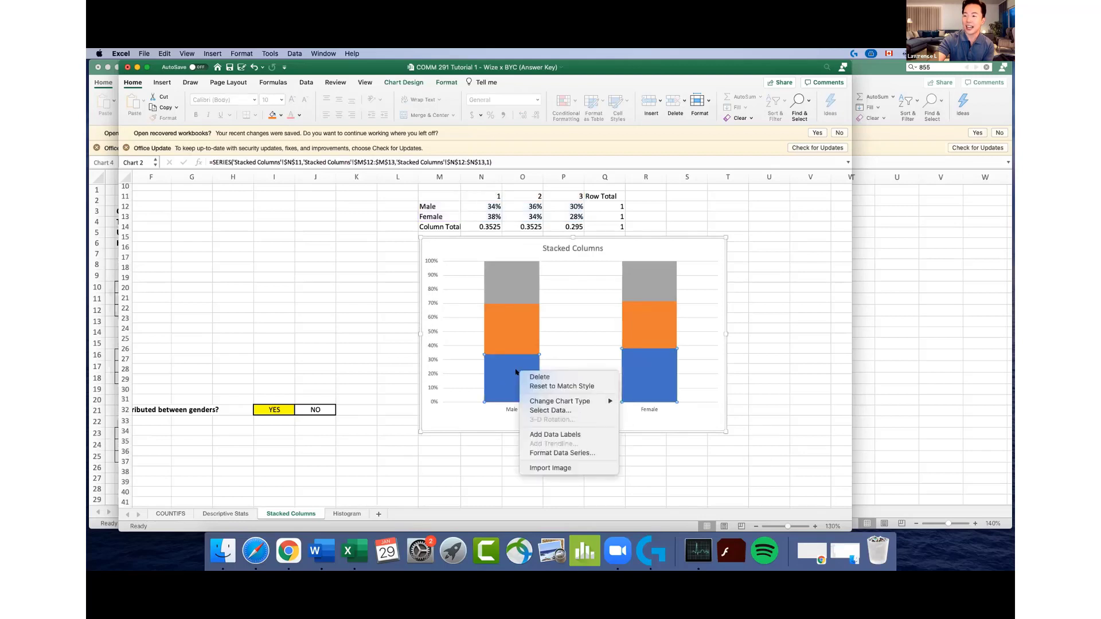
pyautogui.click(551, 435)
pyautogui.rightClick(515, 326)
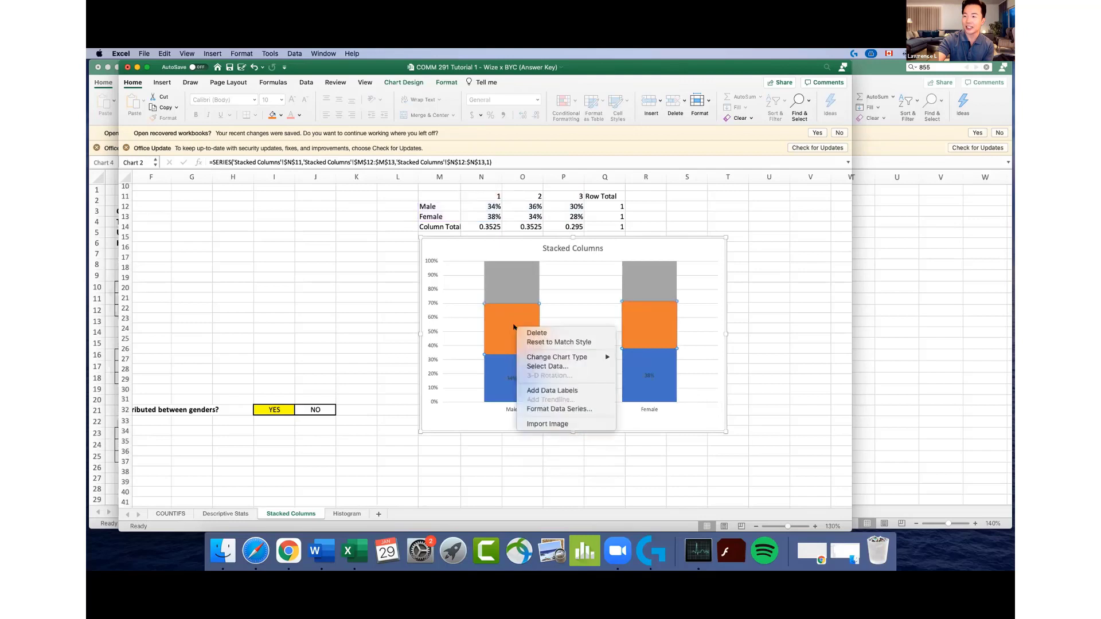
pyautogui.click(559, 388)
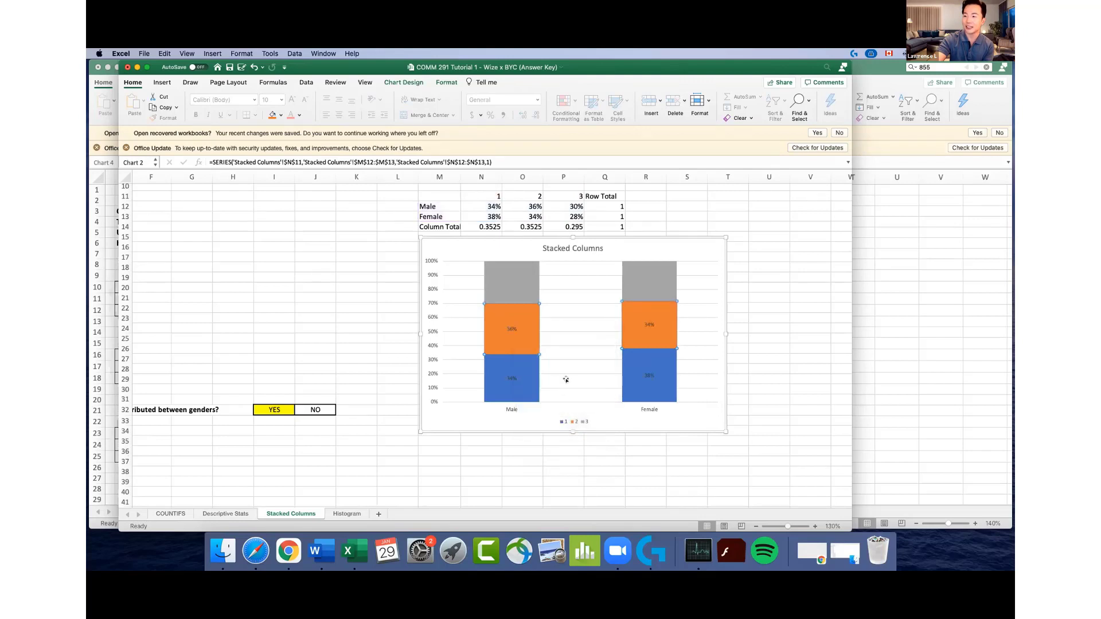
pyautogui.rightClick(525, 284)
pyautogui.click(561, 347)
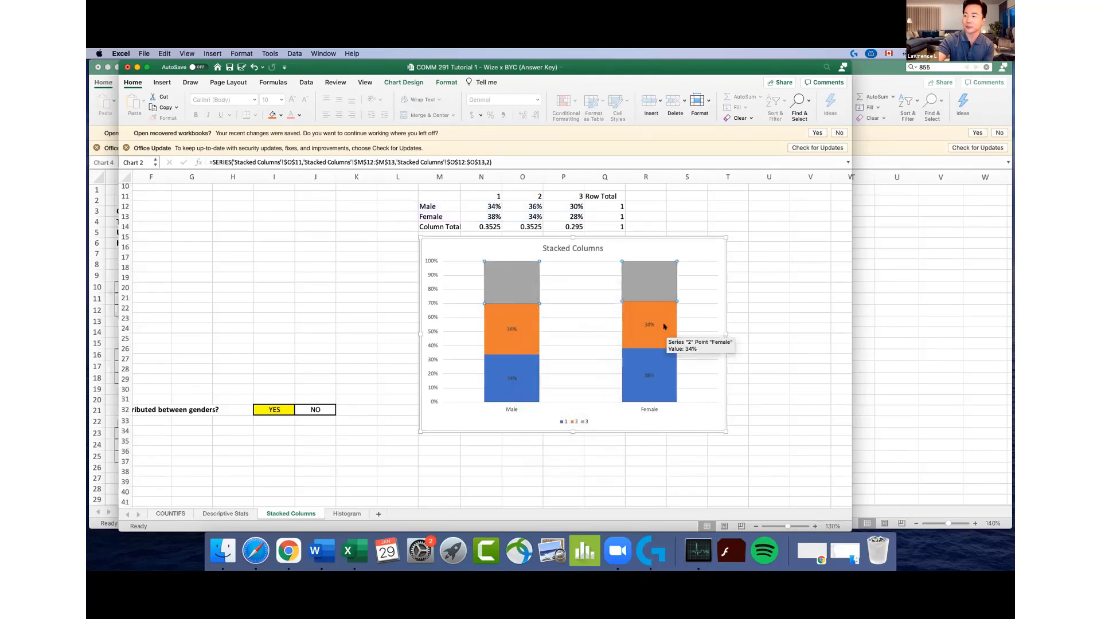
pyautogui.click(694, 237)
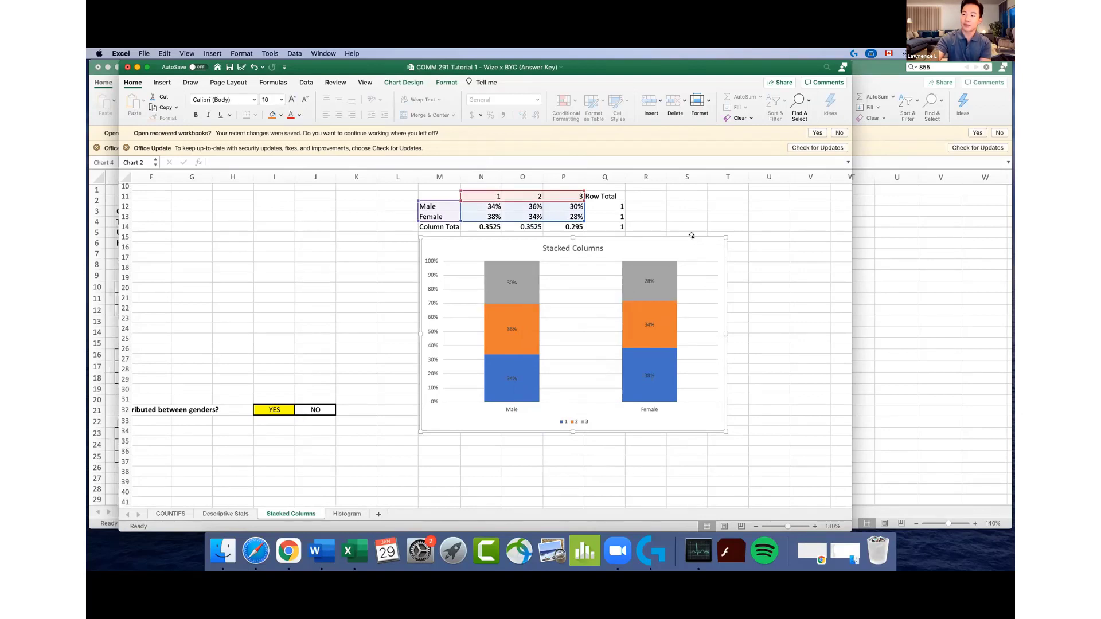
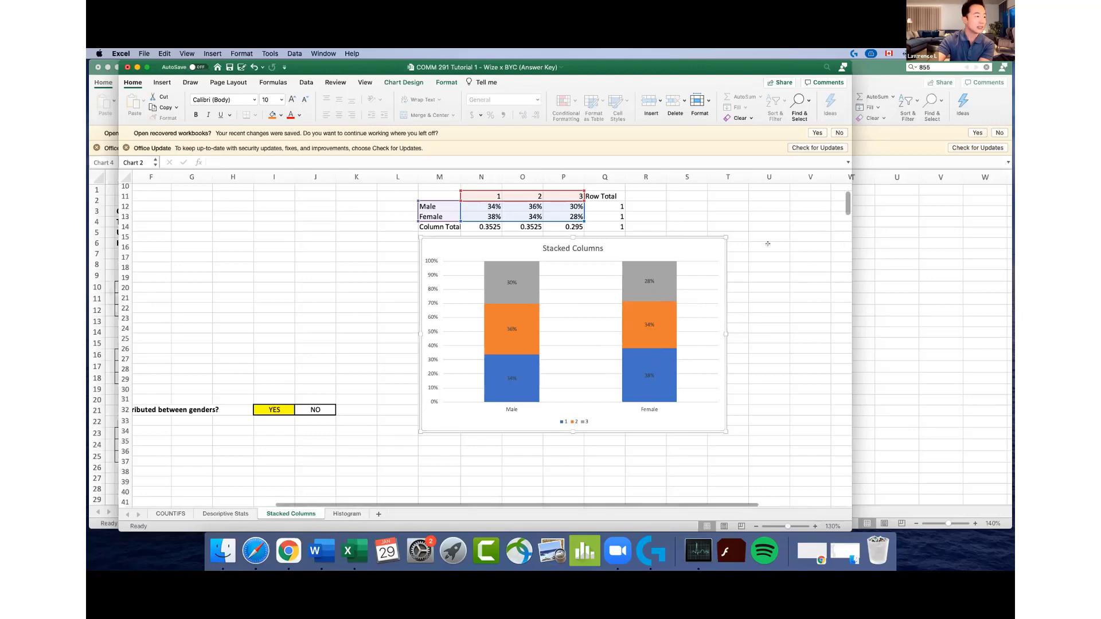
# Return to the Student Version workbook, insert a column chart from D15:G17, and look for it on the sheet
pyautogui.press('super+grave')
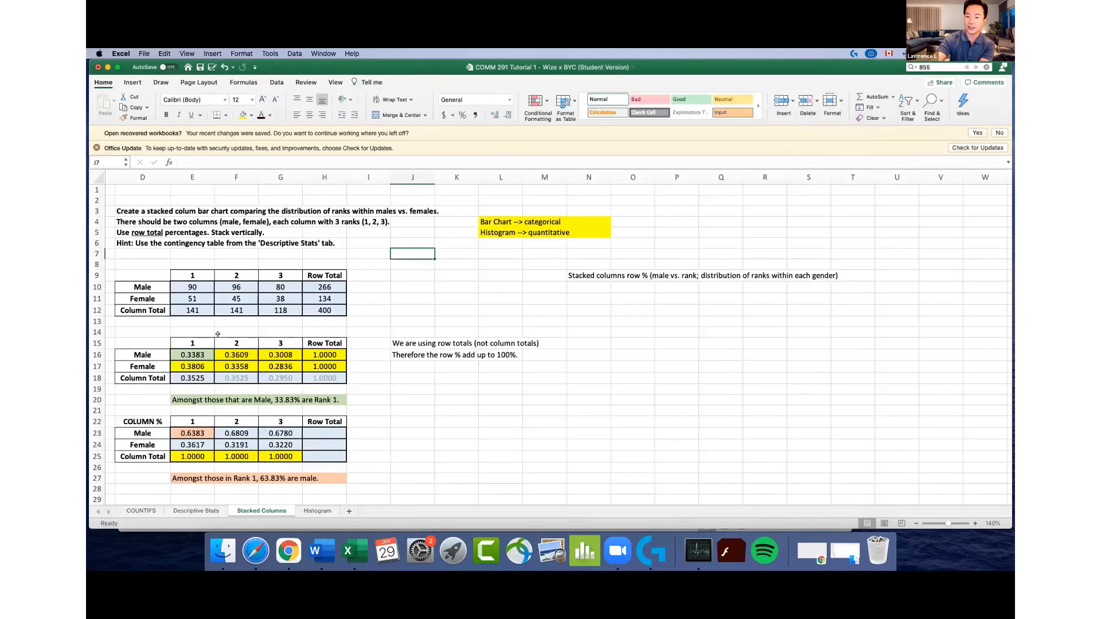
pyautogui.moveTo(137, 343); pyautogui.dragTo(281, 366)
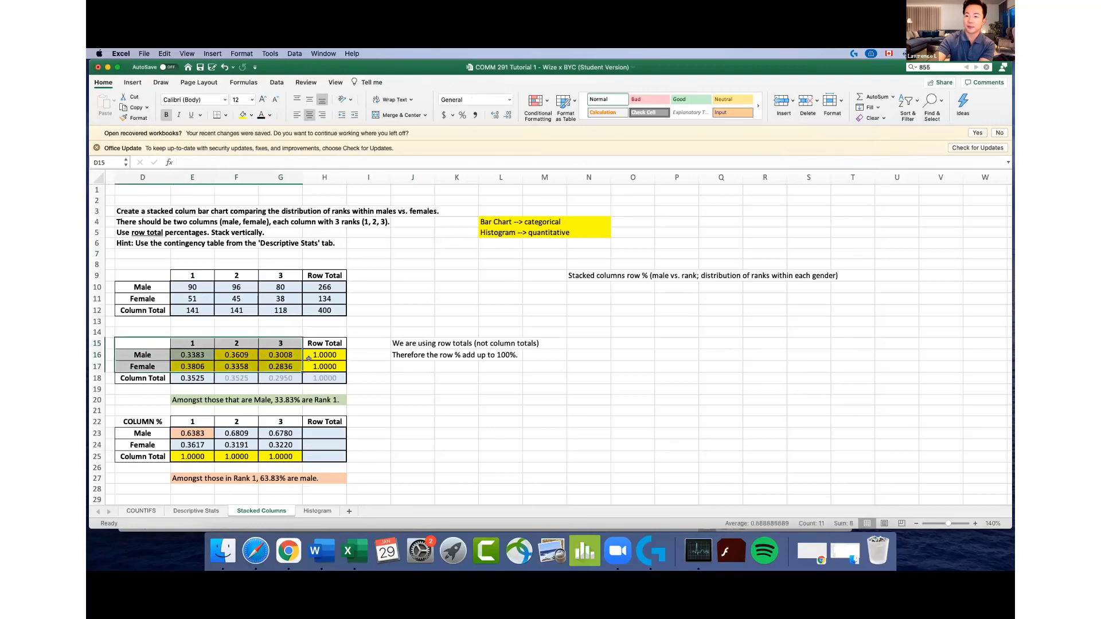
pyautogui.scroll(-2, 309, 358)
pyautogui.hscroll(-1, 309, 359)
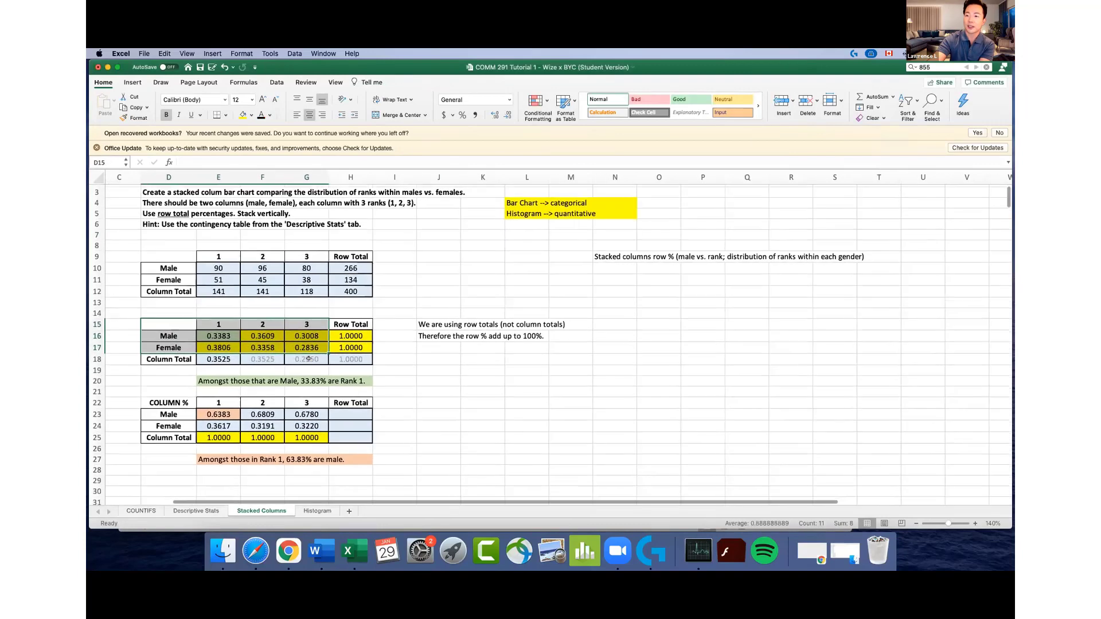
pyautogui.click(213, 53)
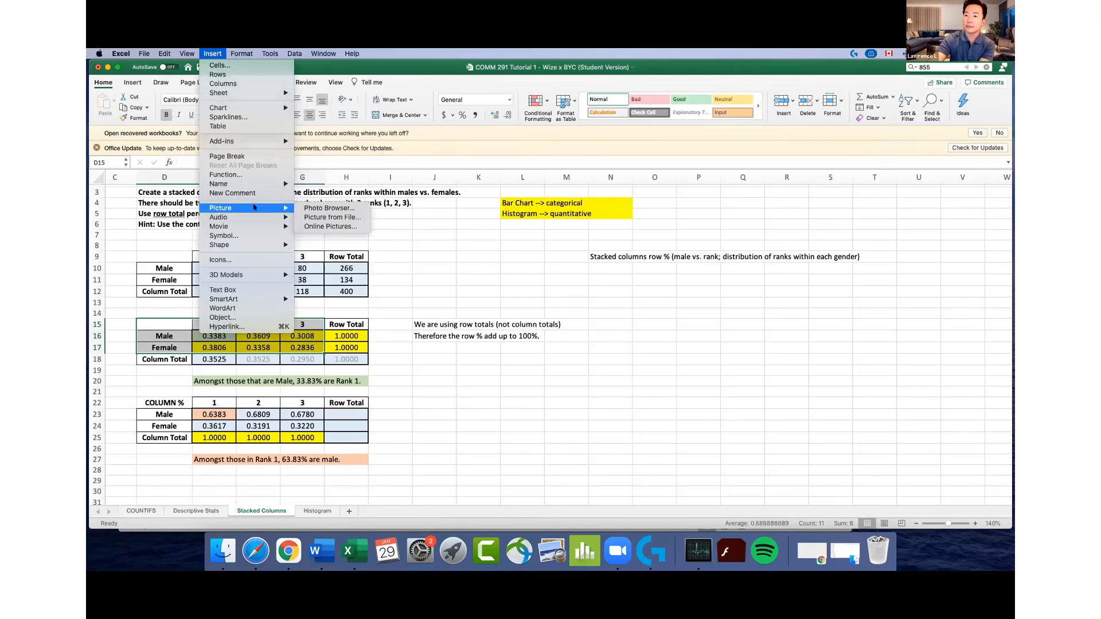
pyautogui.moveTo(275, 108)
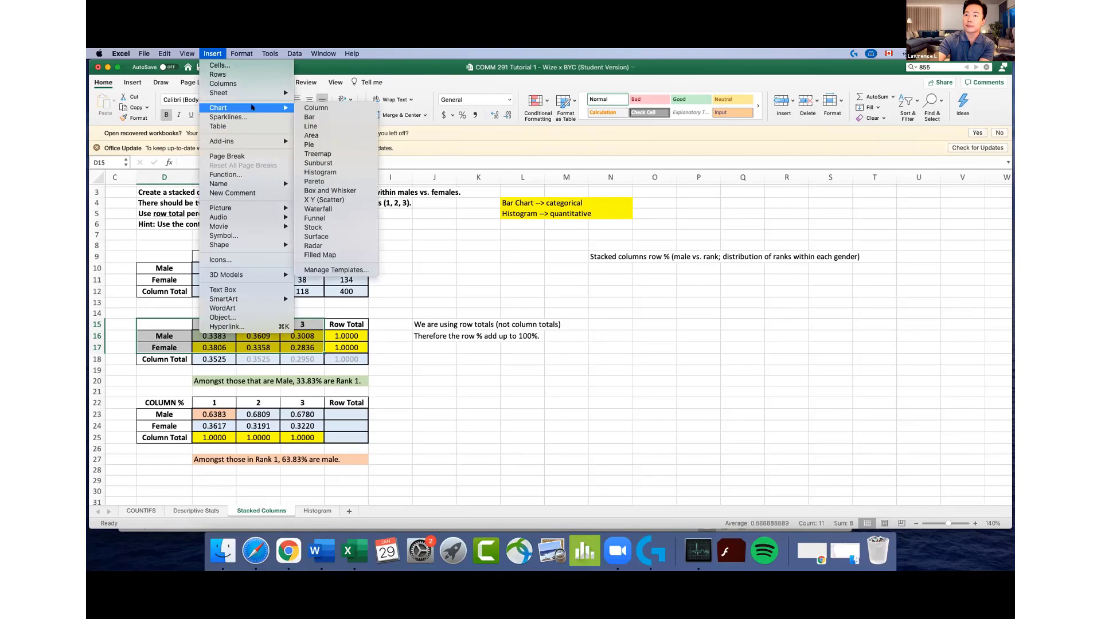
pyautogui.click(323, 107)
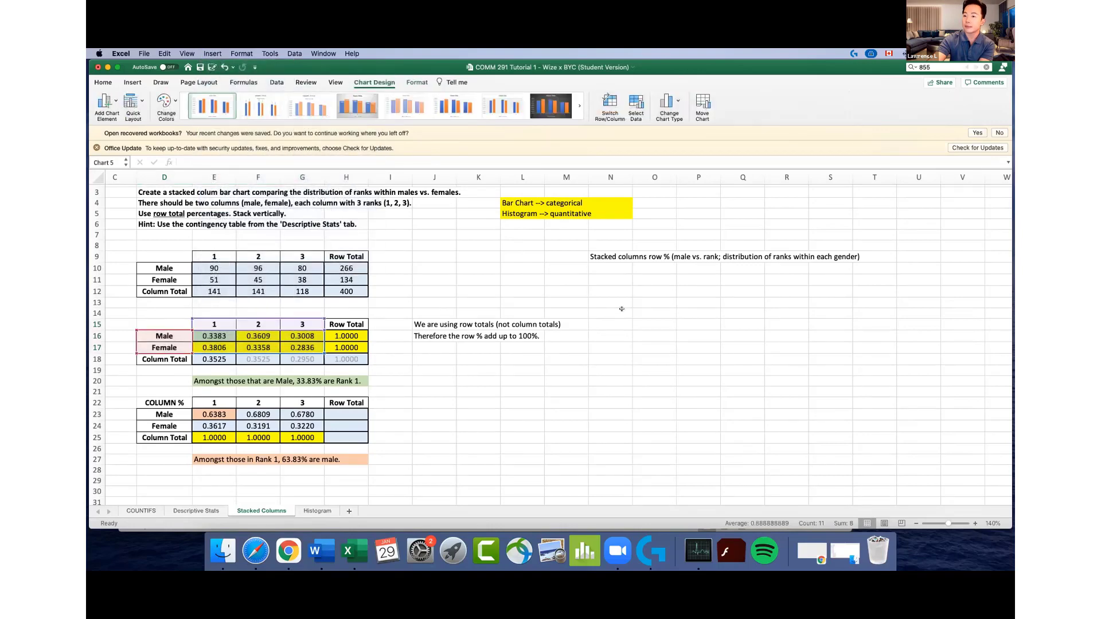
pyautogui.hscroll(-3, 621, 309)
pyautogui.scroll(-8, 621, 309)
pyautogui.scroll(10, 622, 309)
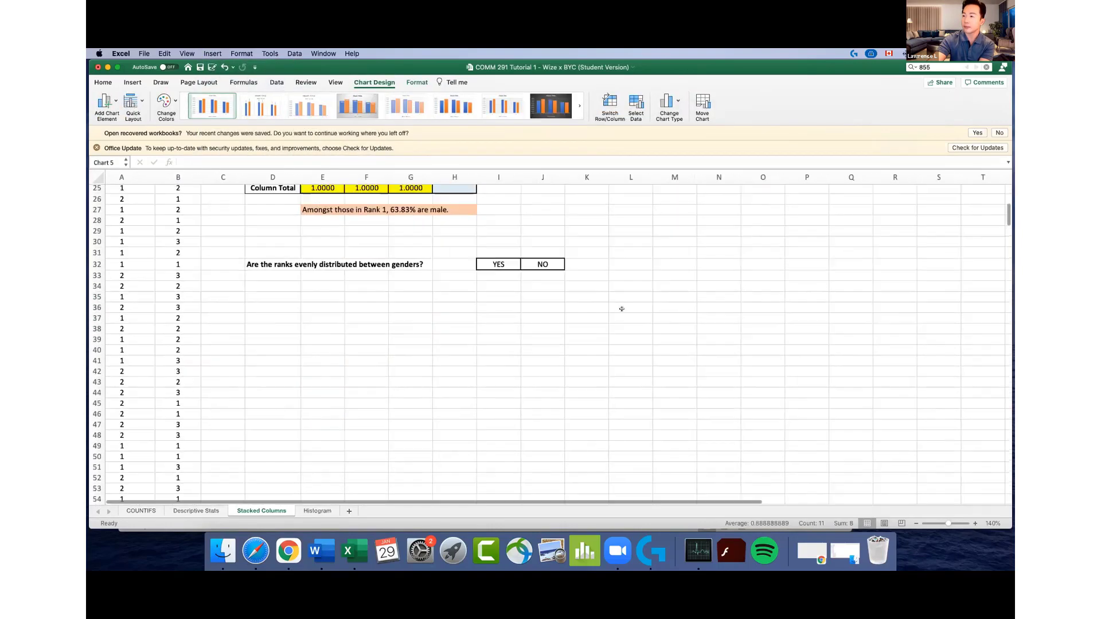
# Copy the row-percentage table D15:H18 and paste it as values at H7 on a new worksheet
pyautogui.hscroll(5, 621, 309)
pyautogui.hscroll(-5, 621, 309)
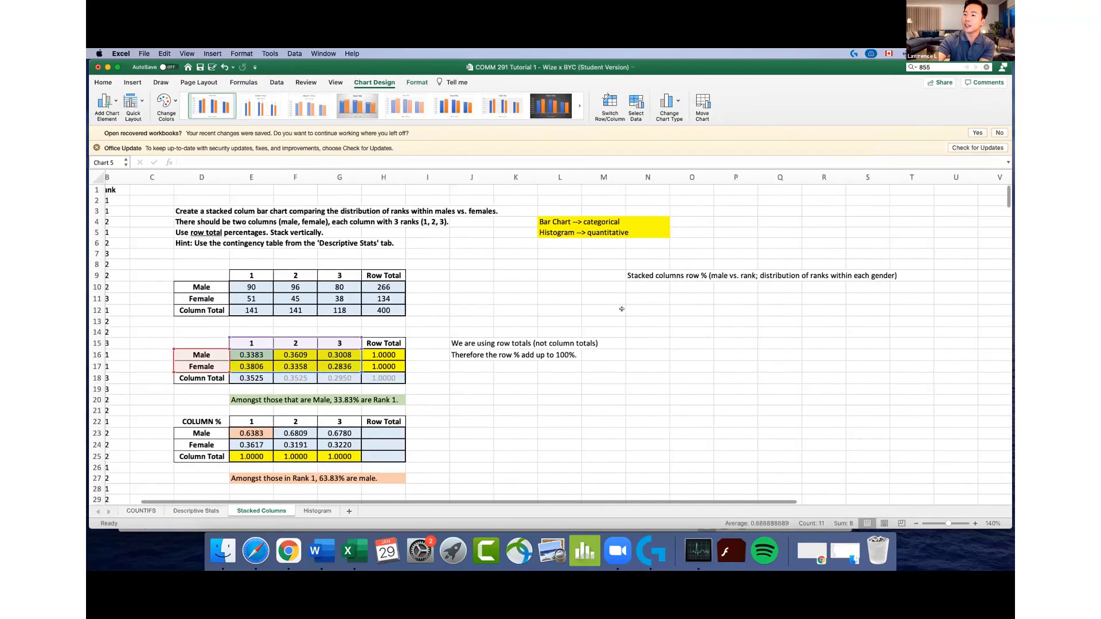
pyautogui.scroll(-3, 622, 309)
pyautogui.click(534, 278)
pyautogui.moveTo(230, 256); pyautogui.dragTo(412, 285)
pyautogui.press('super+c')
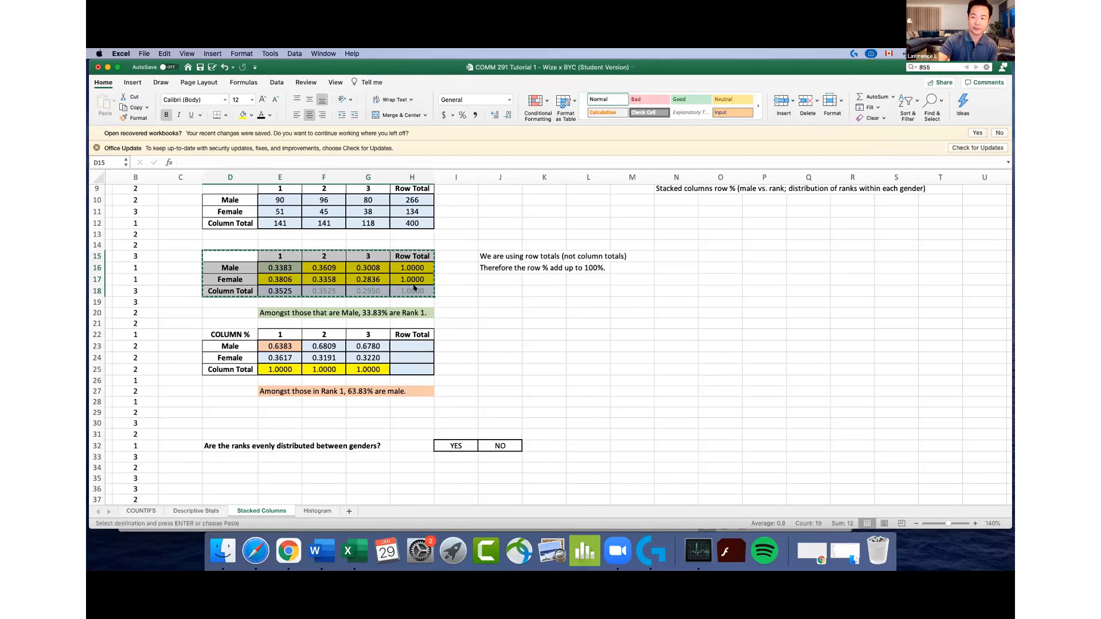
pyautogui.click(350, 511)
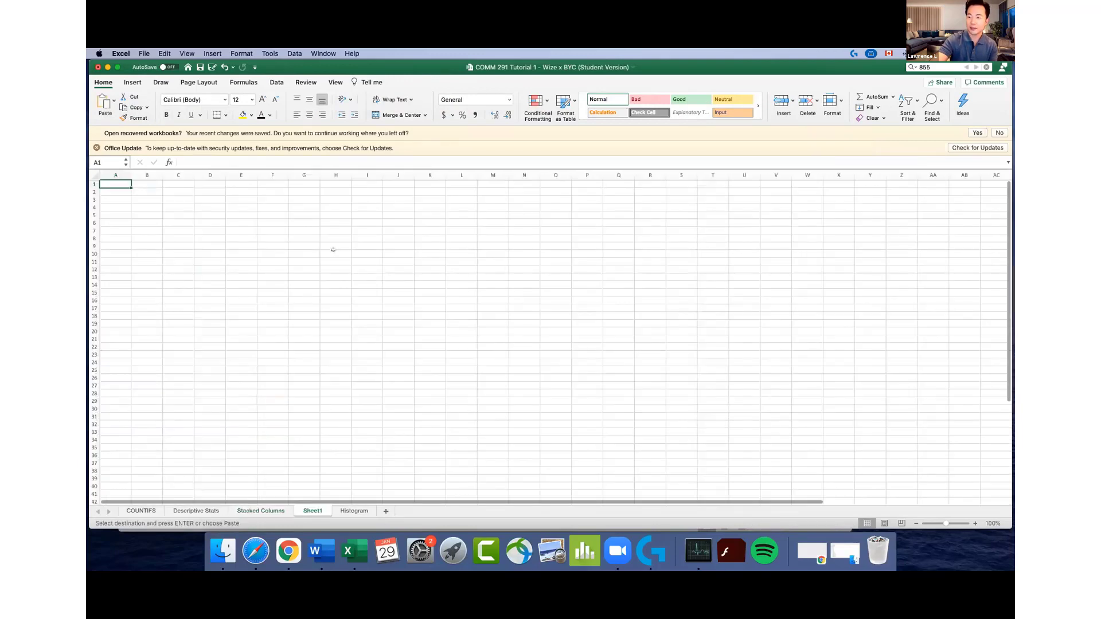
pyautogui.rightClick(332, 229)
pyautogui.moveTo(425, 259)
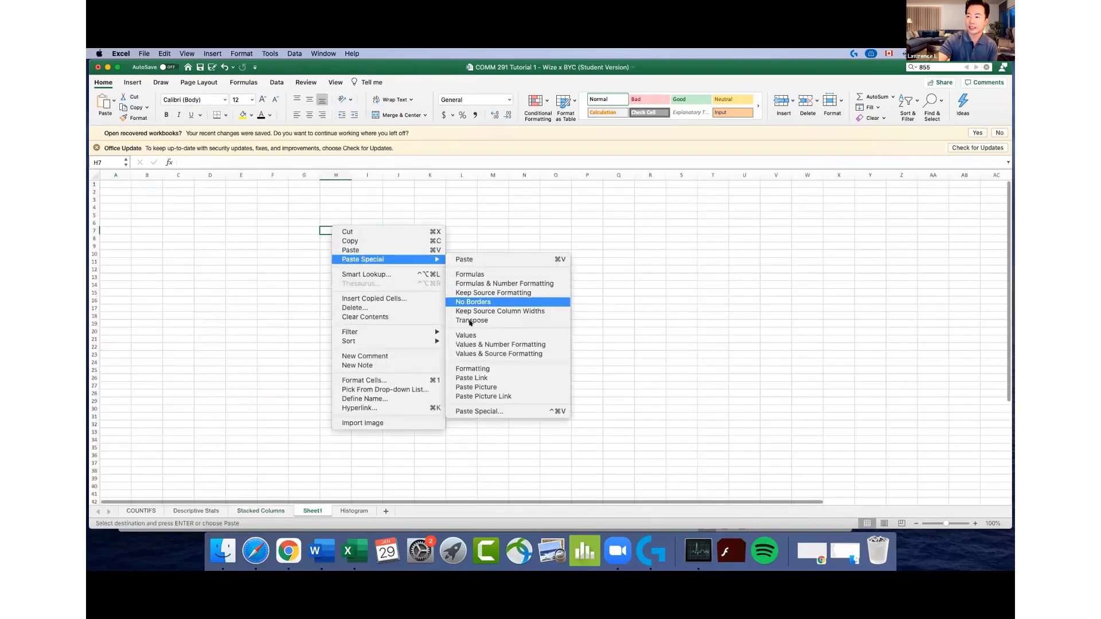
pyautogui.click(499, 344)
pyautogui.click(586, 331)
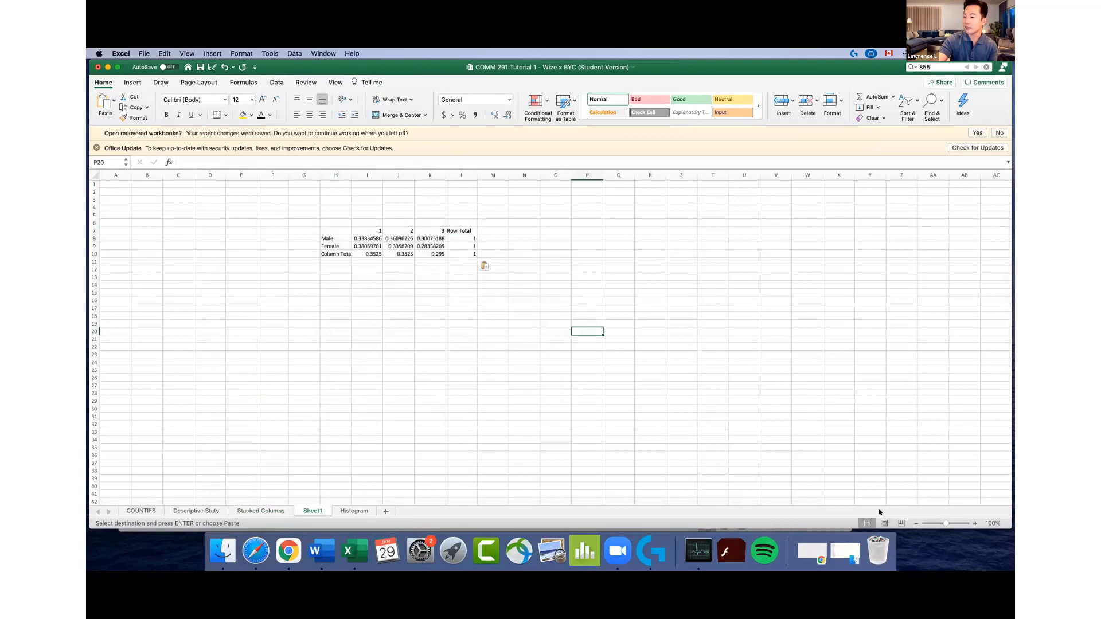
# Insert a 100% stacked column chart from H7:K9 and place it beside the pasted table
pyautogui.click(975, 523)
pyautogui.click(975, 523)
pyautogui.click(974, 523)
pyautogui.click(974, 523)
pyautogui.click(974, 523)
pyautogui.hscroll(4, 610, 350)
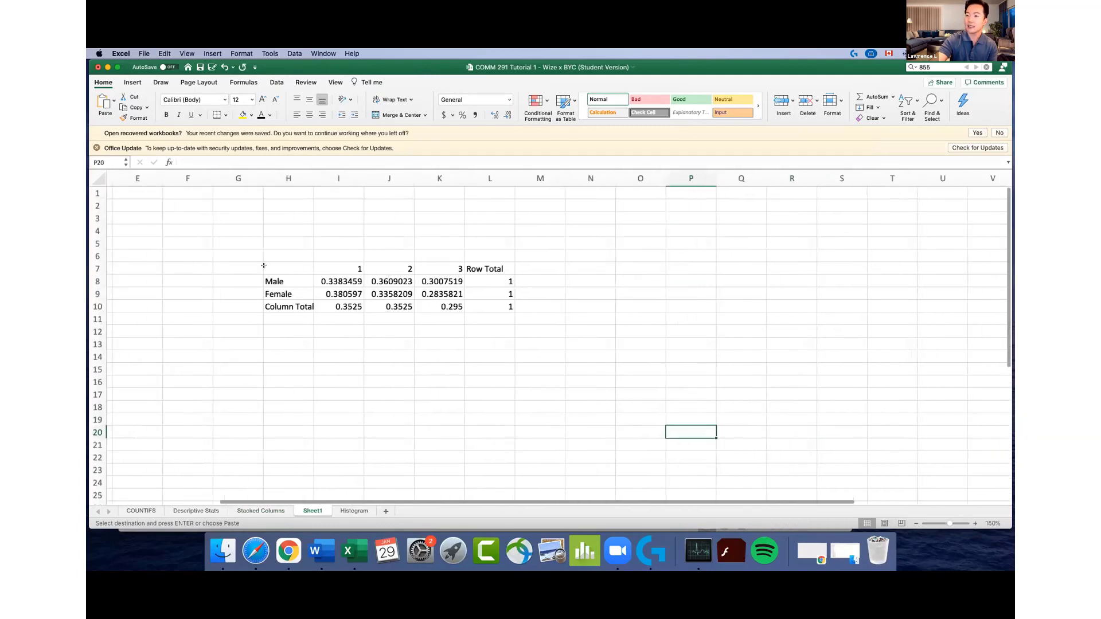
pyautogui.moveTo(287, 268); pyautogui.dragTo(442, 293)
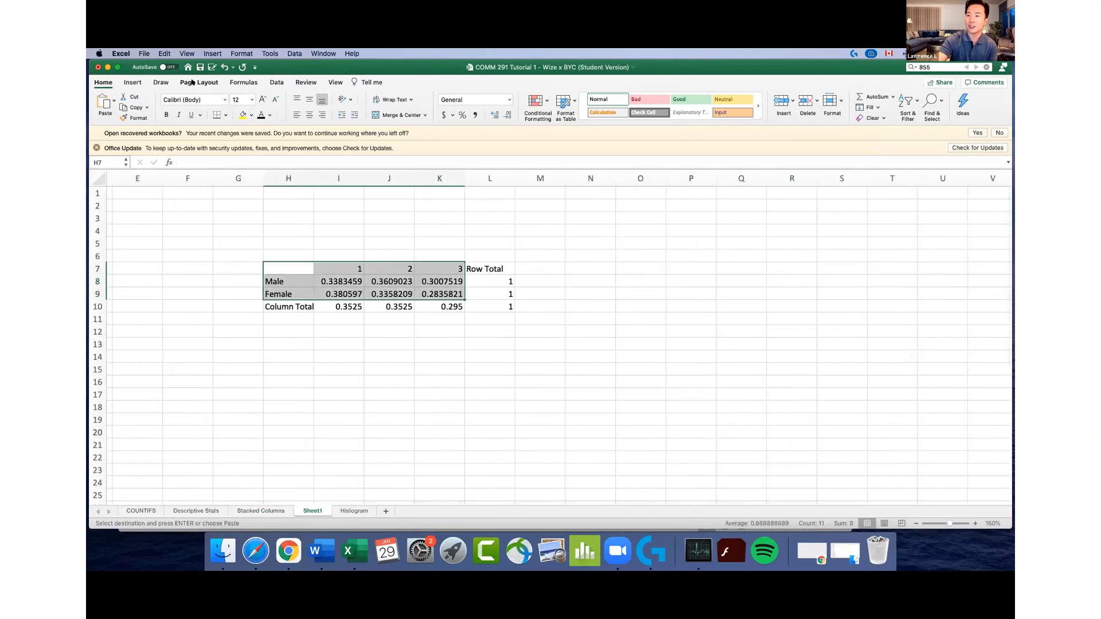
pyautogui.click(138, 83)
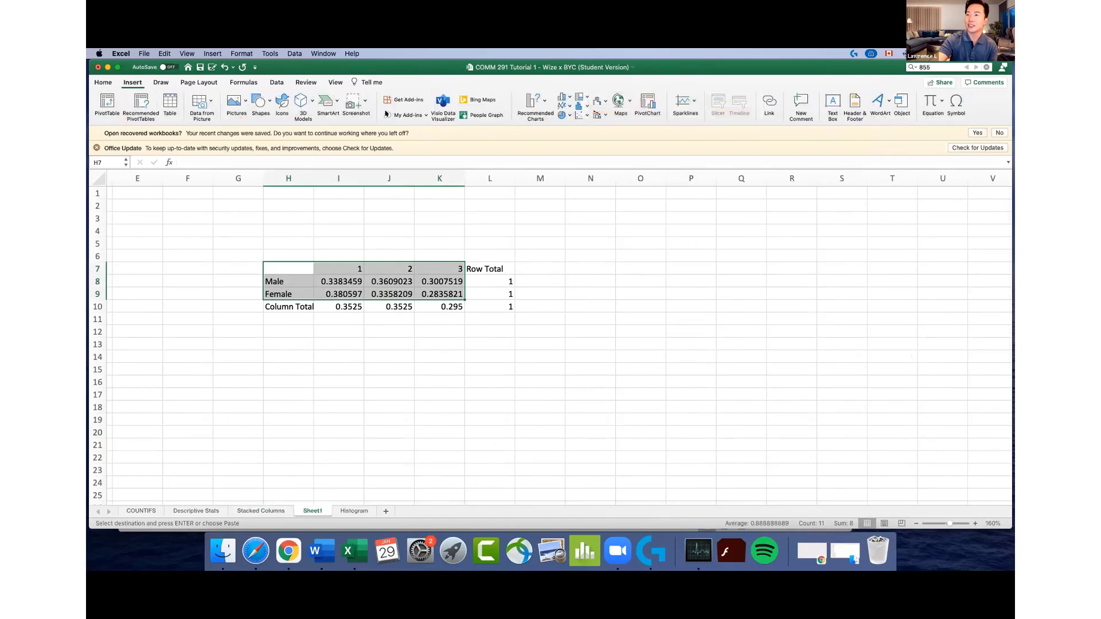
pyautogui.click(544, 101)
pyautogui.scroll(-2, 585, 233)
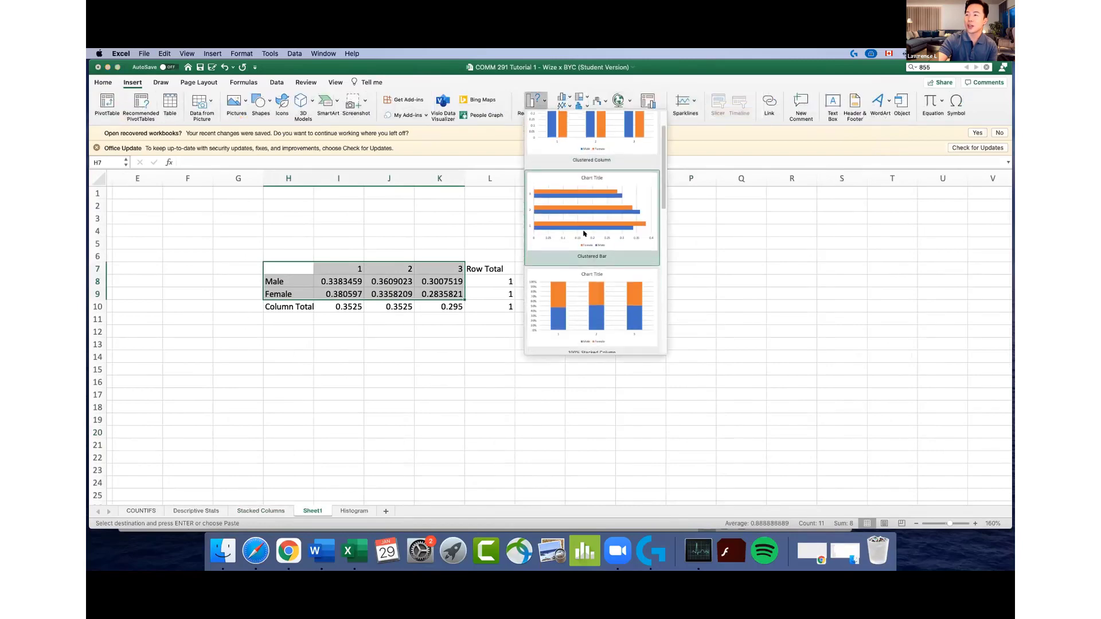
pyautogui.scroll(-1, 584, 234)
pyautogui.click(584, 235)
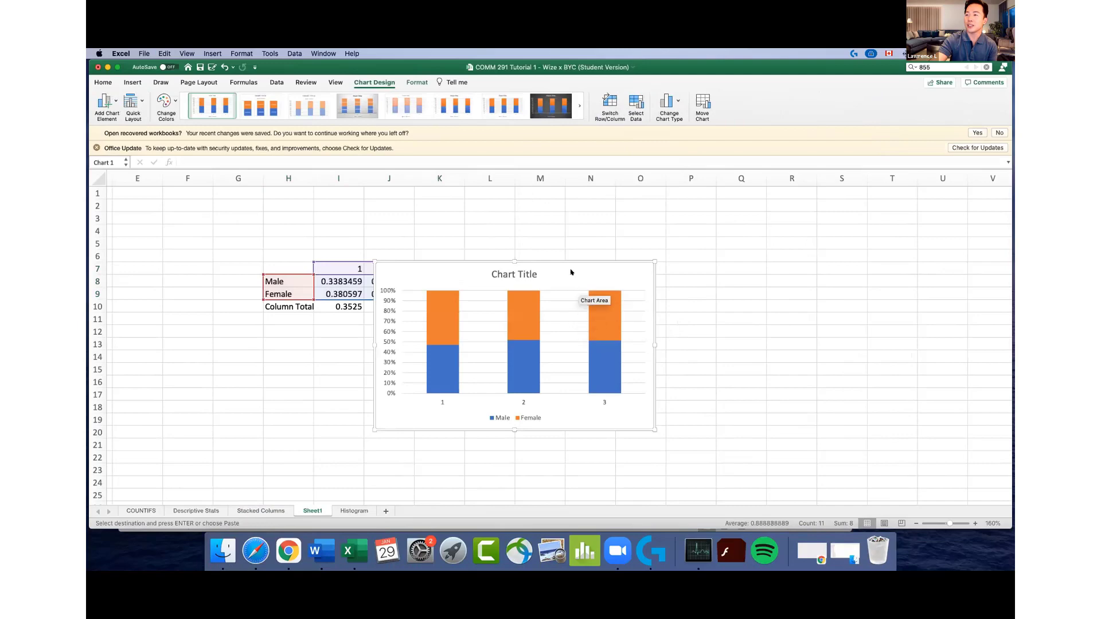
pyautogui.moveTo(571, 272); pyautogui.dragTo(713, 229)
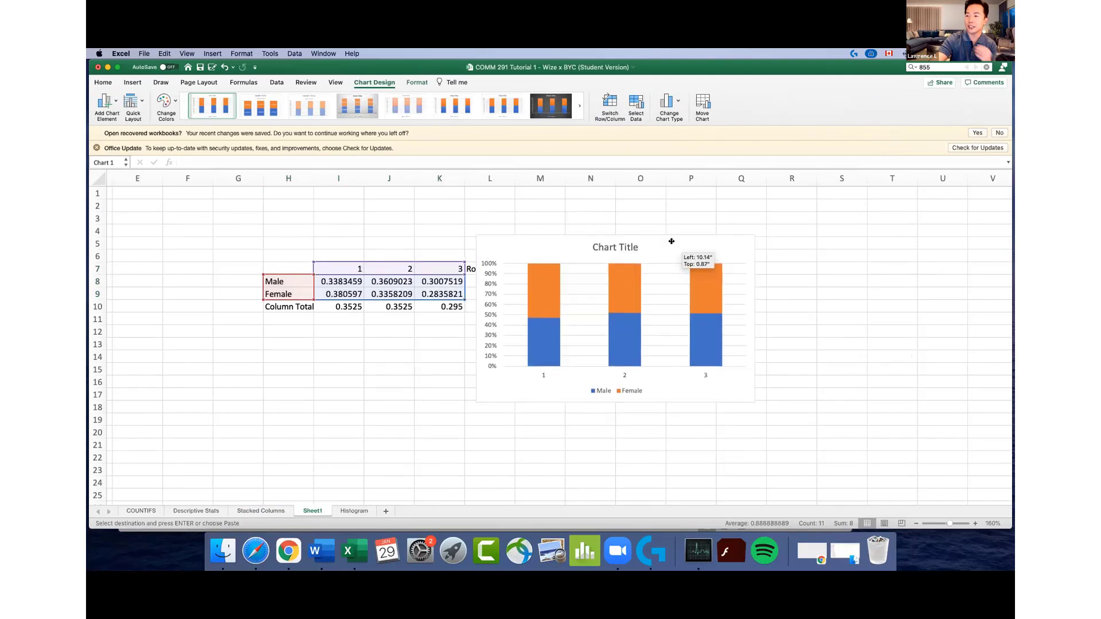
# Switch the chart's rows and columns so Male and Female are the categories and ranks 1, 2 and 3 the series
pyautogui.rightClick(587, 313)
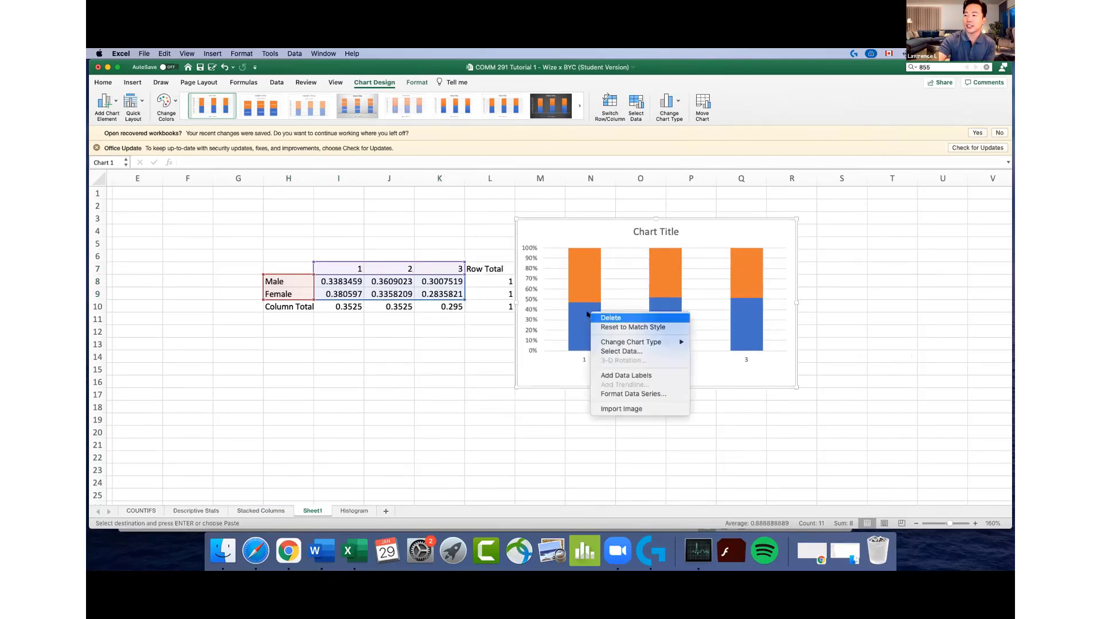
pyautogui.click(619, 351)
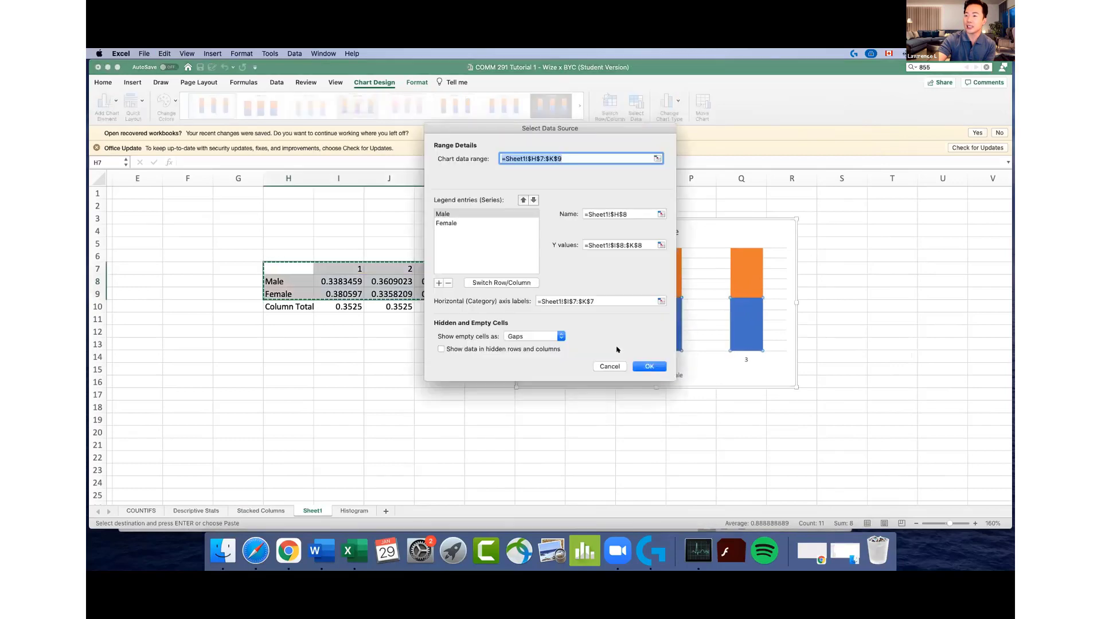
pyautogui.click(509, 282)
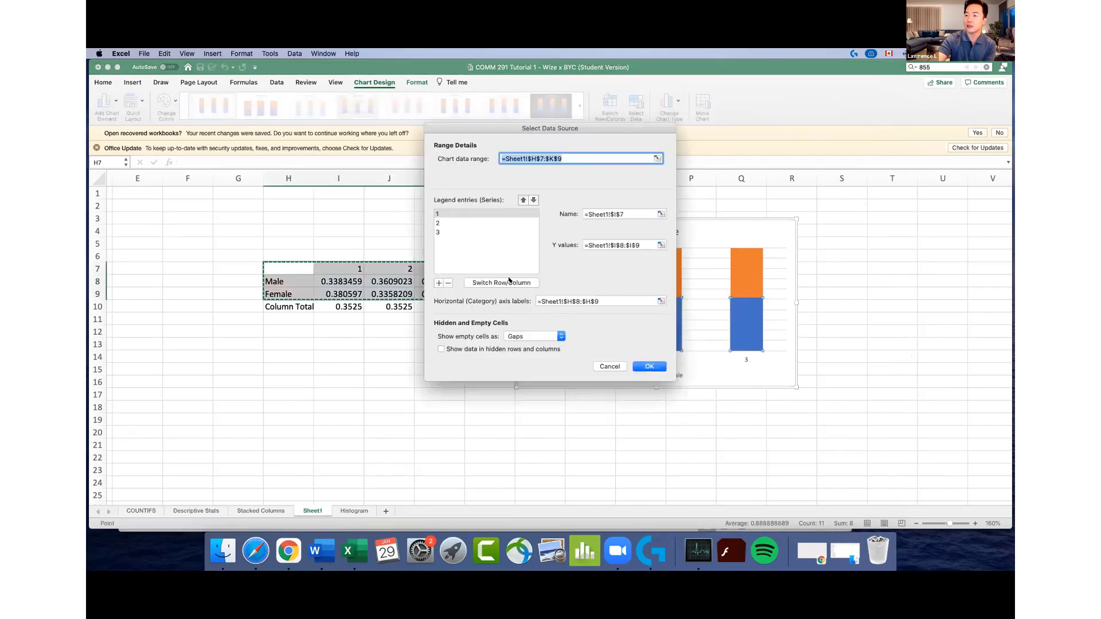
pyautogui.click(638, 364)
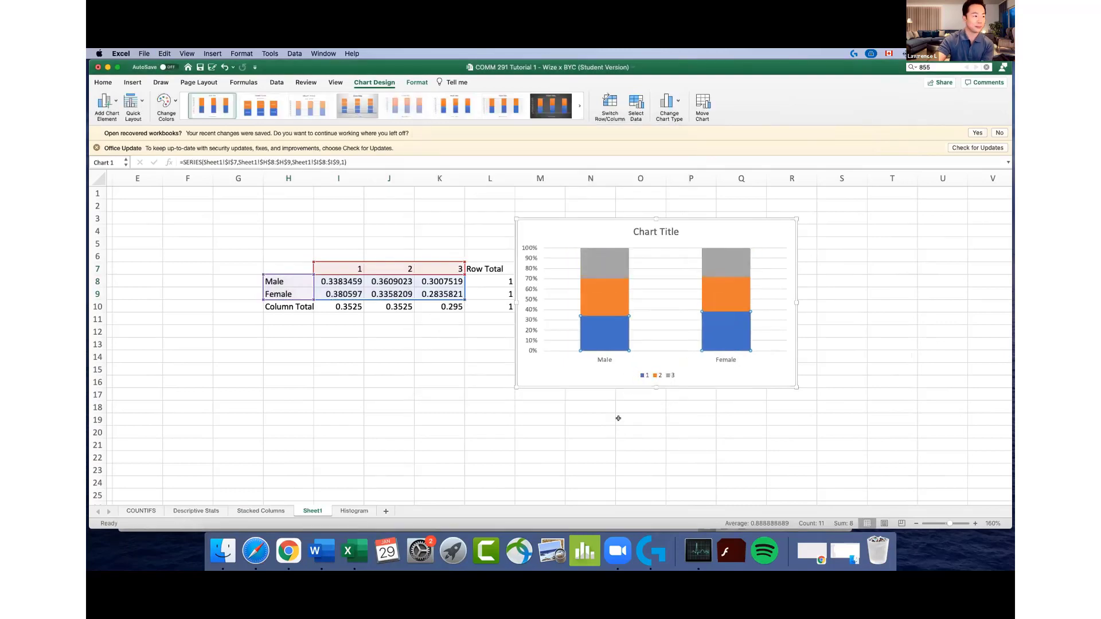
pyautogui.click(633, 402)
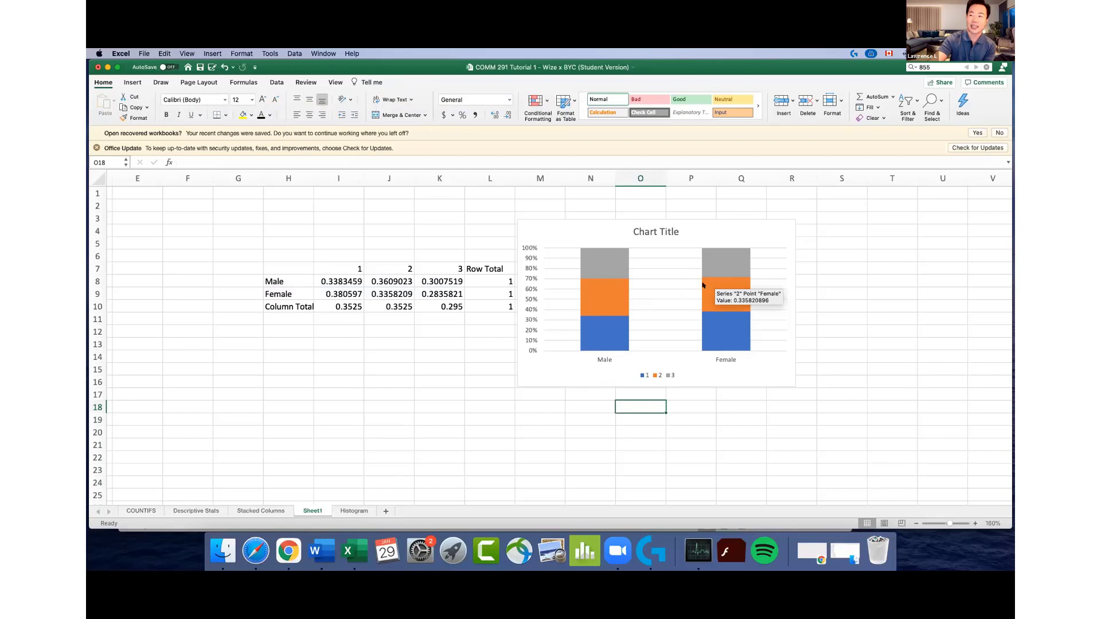
# Add data labels to the rank 1, 2 and 3 series of the stacked column chart
pyautogui.rightClick(606, 331)
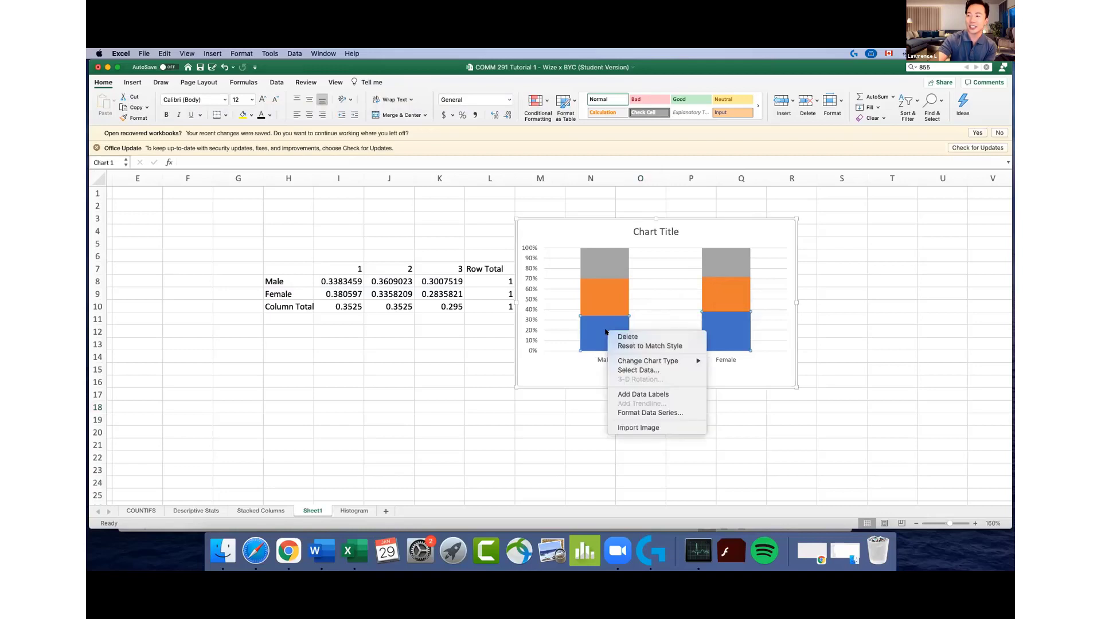
pyautogui.click(672, 395)
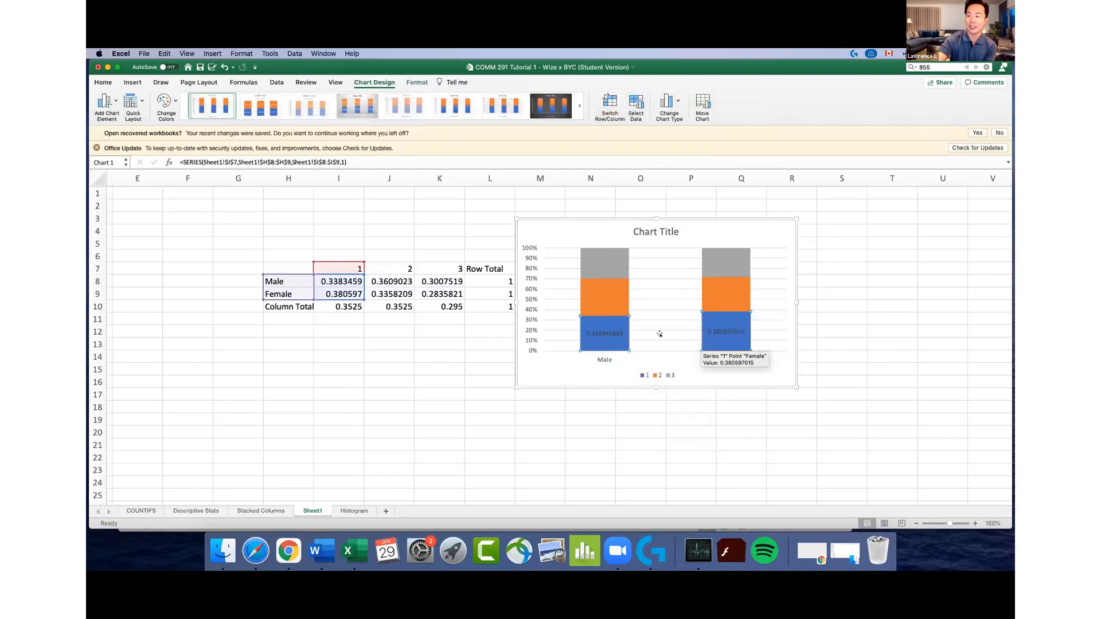
pyautogui.rightClick(604, 289)
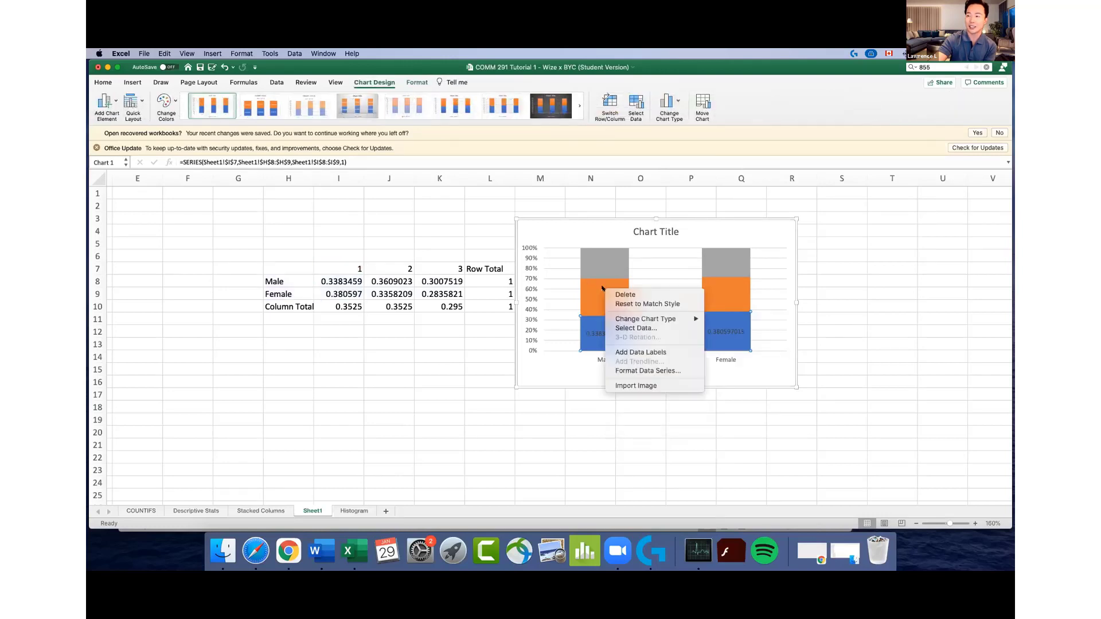
pyautogui.click(654, 351)
pyautogui.rightClick(609, 259)
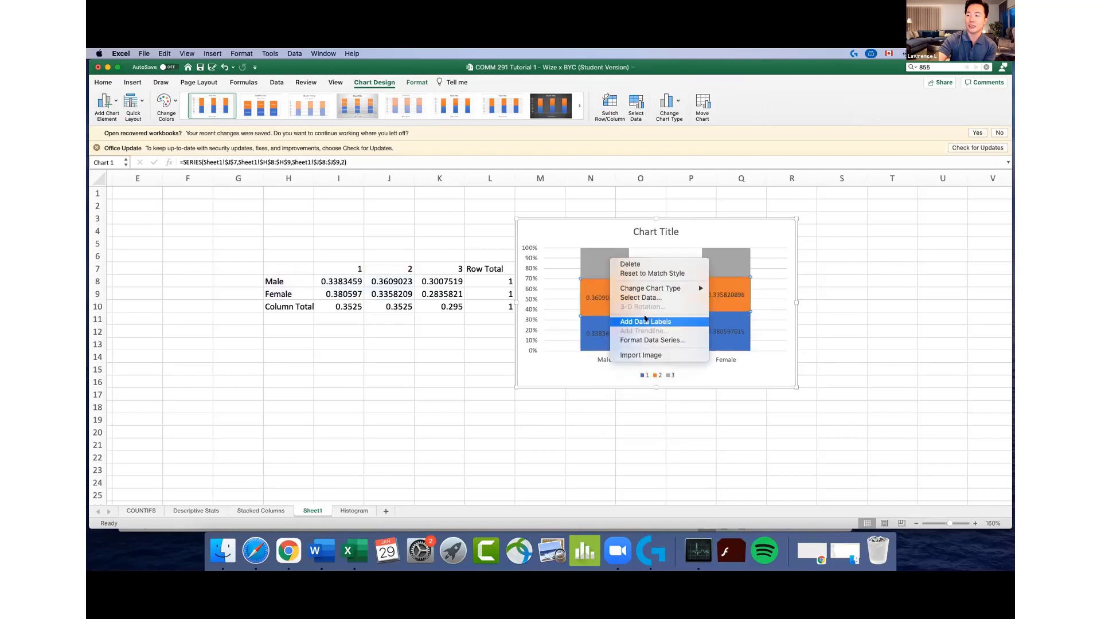
pyautogui.click(644, 320)
pyautogui.rightClick(621, 266)
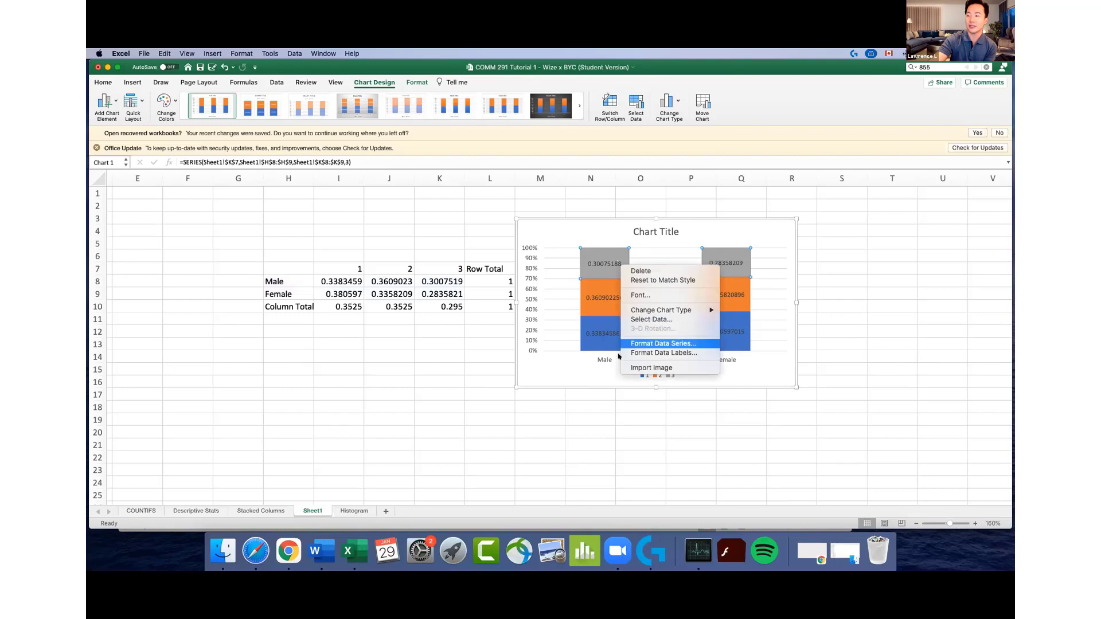
pyautogui.click(580, 370)
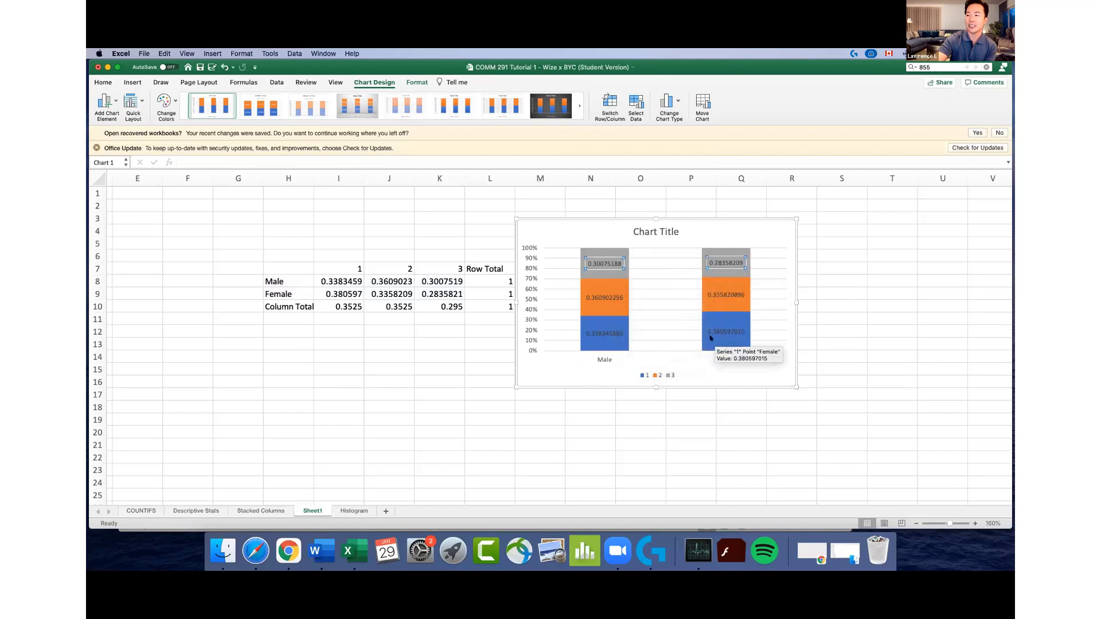
# Format the Male and Female percentages in I8:K9 to four decimal places
pyautogui.click(320, 276)
pyautogui.moveTo(327, 275); pyautogui.dragTo(446, 295)
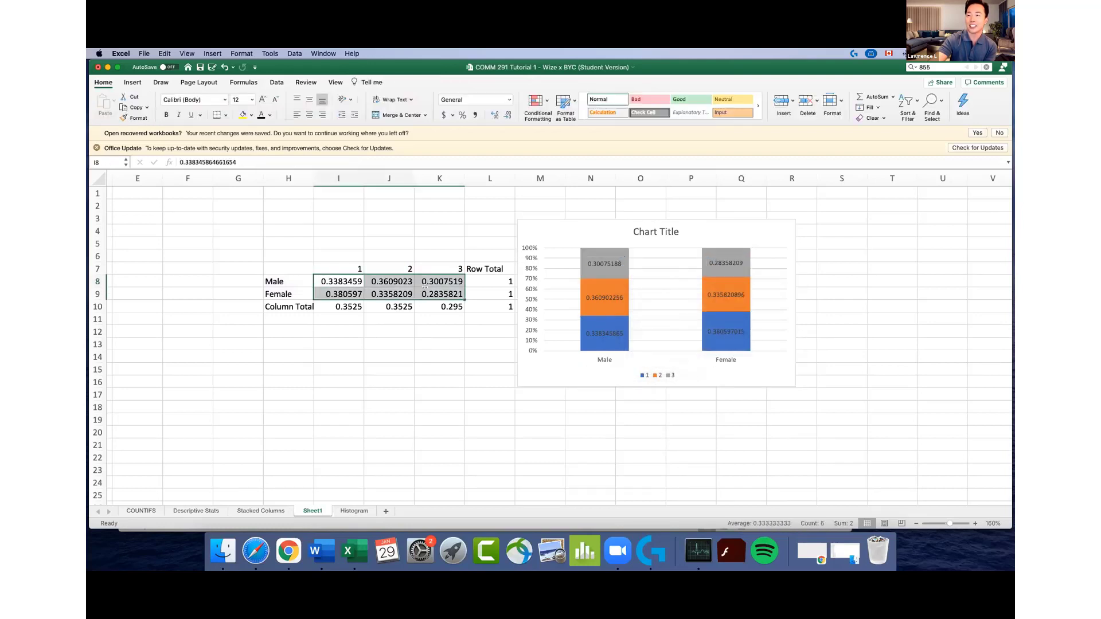
pyautogui.click(507, 115)
pyautogui.click(506, 114)
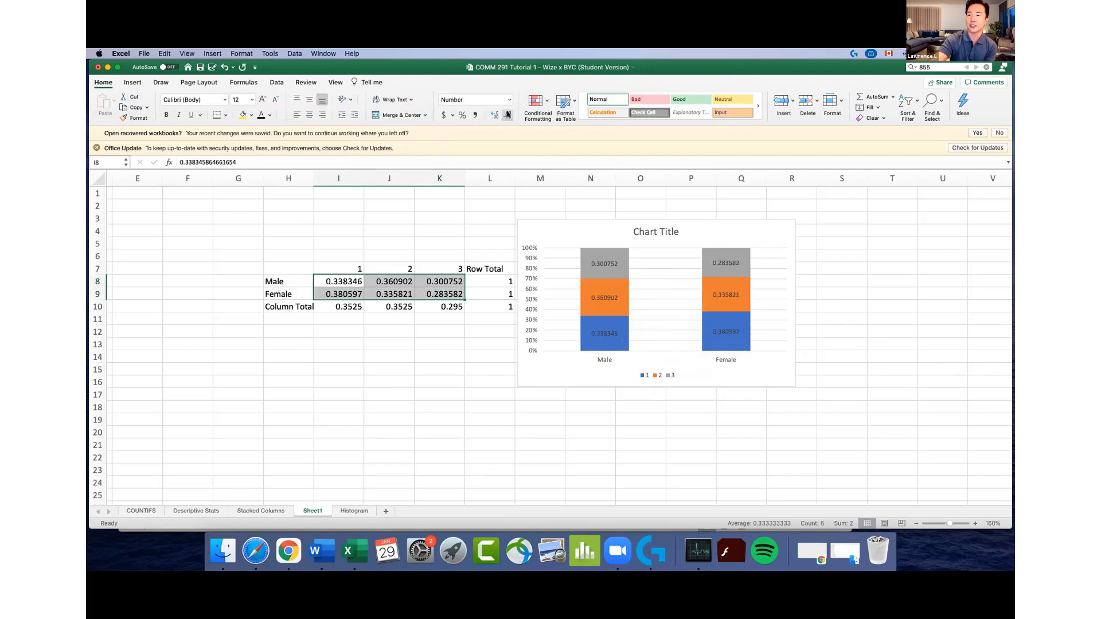
pyautogui.click(506, 114)
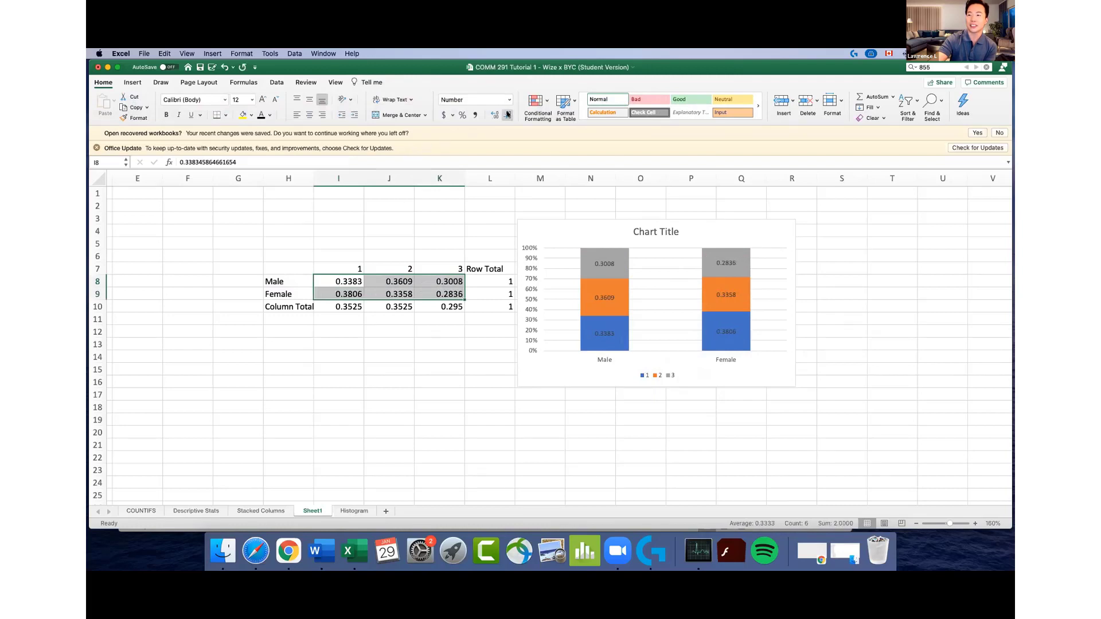
pyautogui.click(506, 115)
pyautogui.click(507, 114)
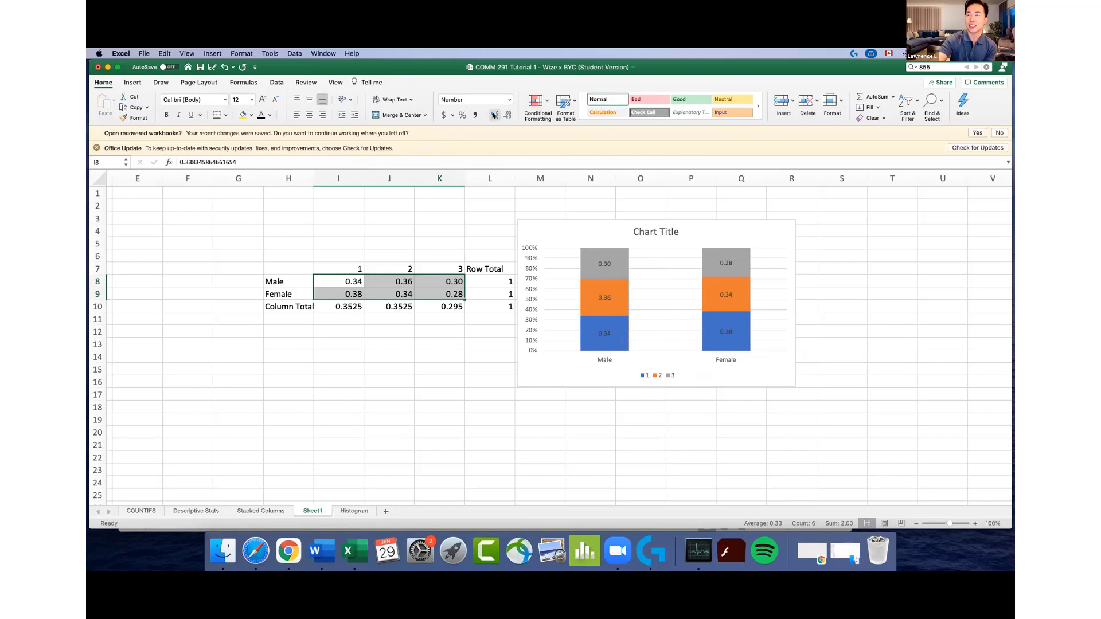
pyautogui.click(495, 115)
pyautogui.click(495, 115)
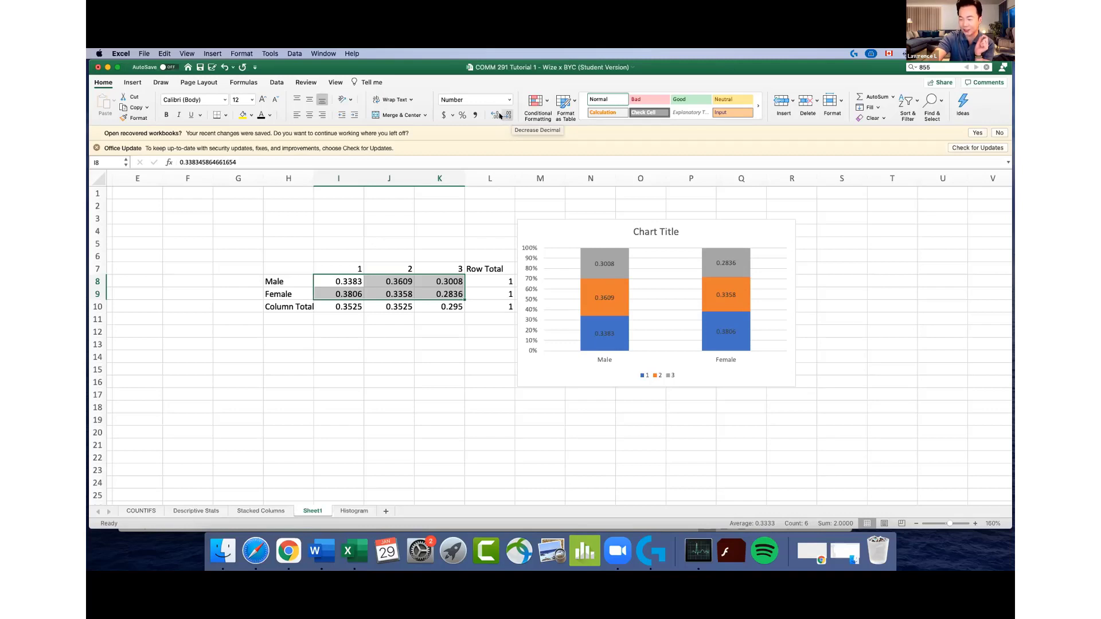
pyautogui.click(473, 204)
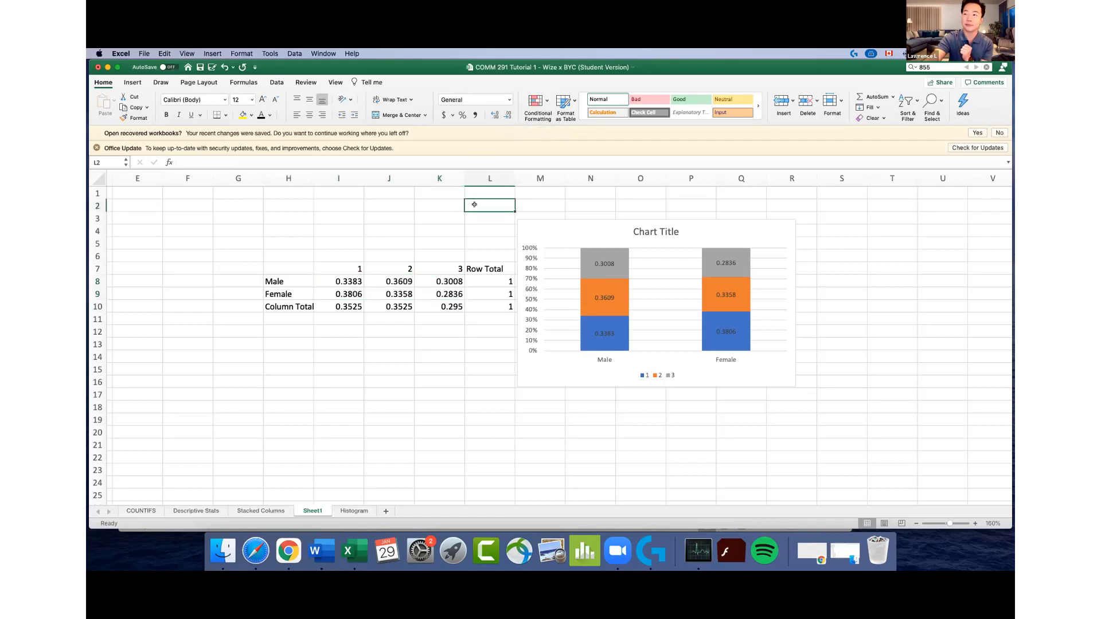
pyautogui.click(479, 241)
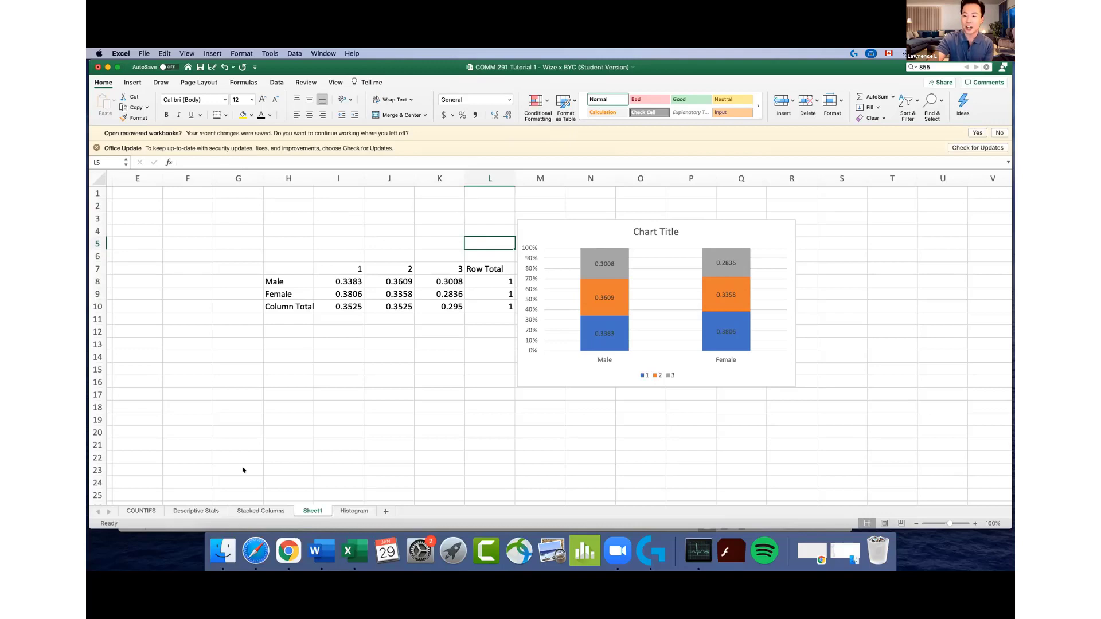
# On the Stacked Columns sheet, fill the YES answer yellow for whether ranks are evenly distributed between genders
pyautogui.click(274, 508)
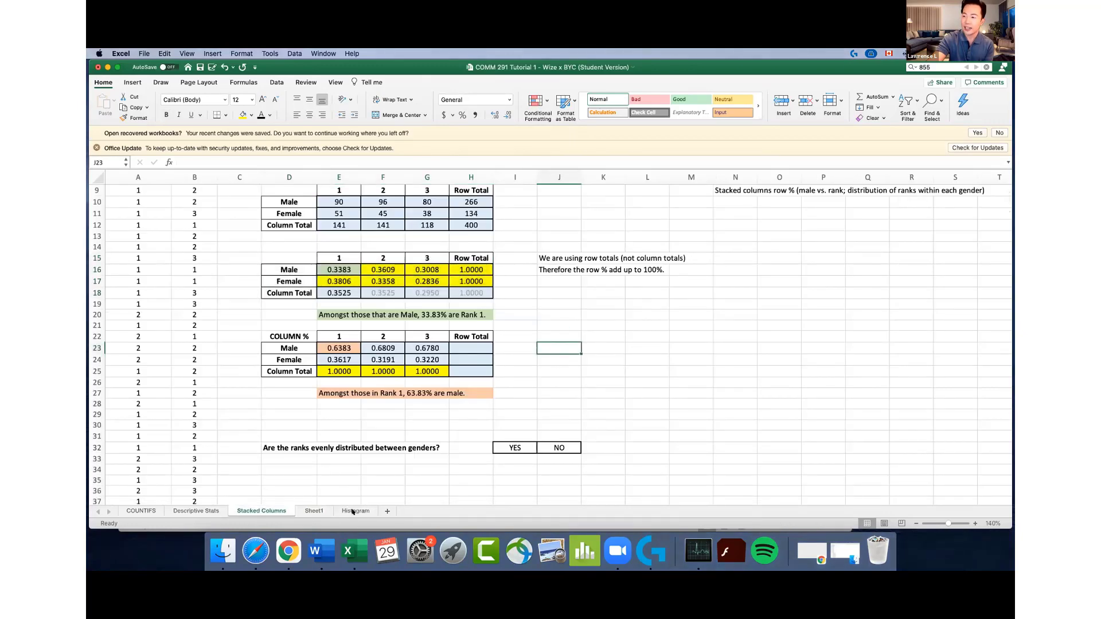
pyautogui.scroll(-3, 361, 453)
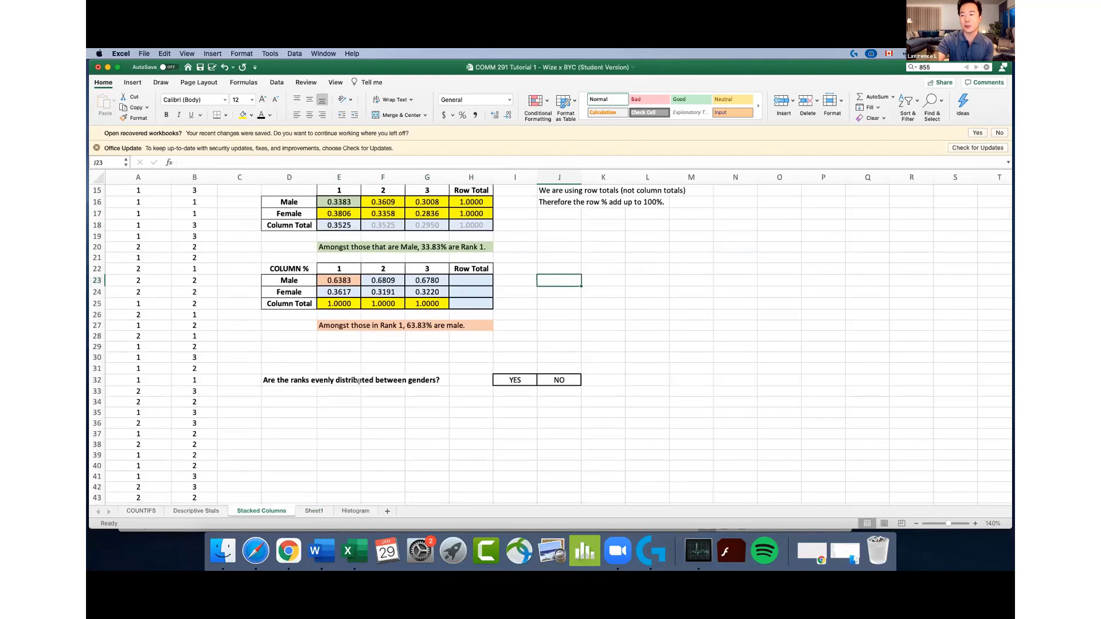
pyautogui.click(518, 375)
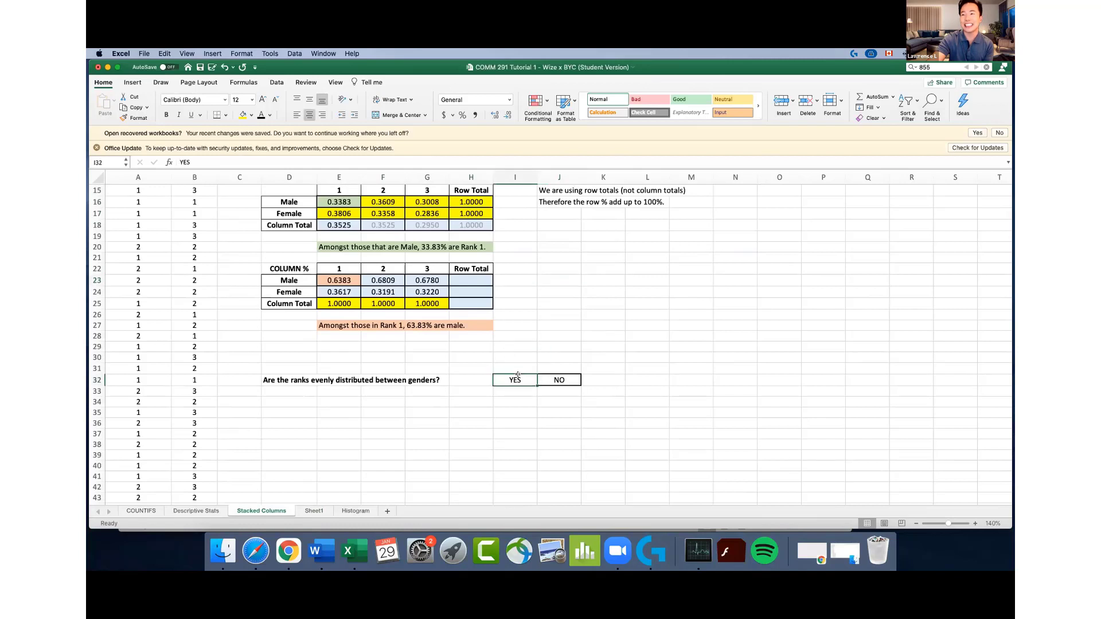
pyautogui.click(243, 114)
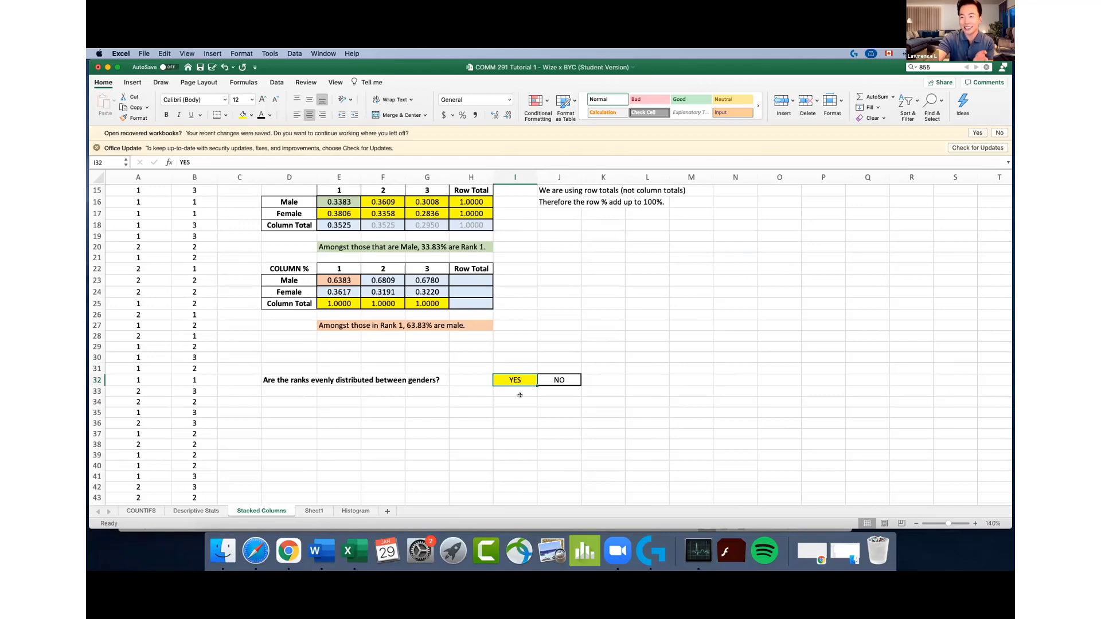
pyautogui.scroll(2, 520, 396)
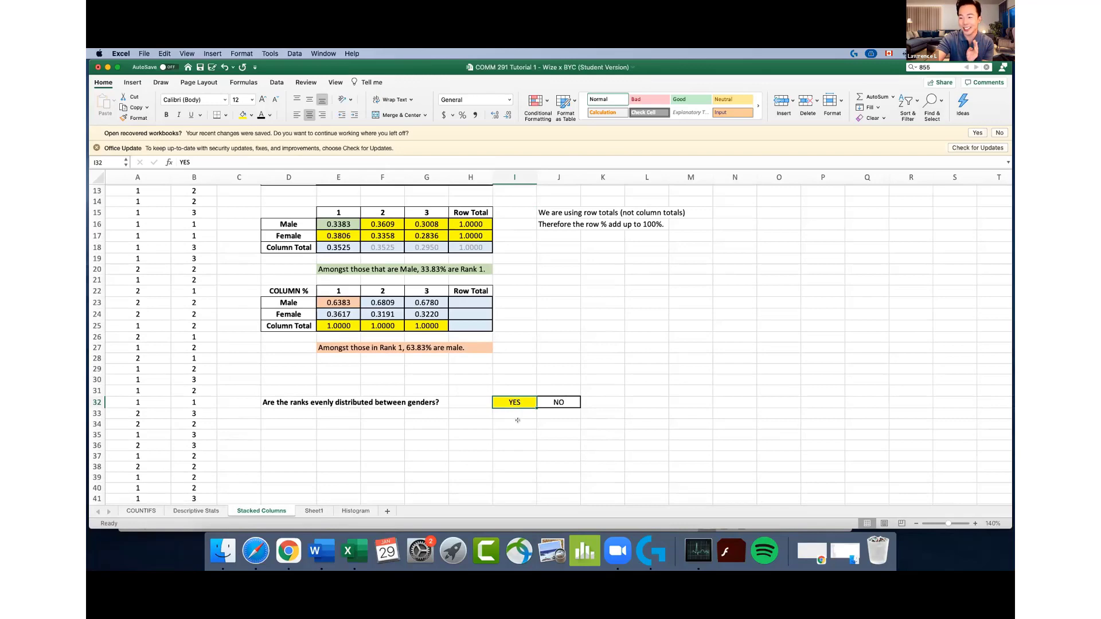
pyautogui.click(517, 420)
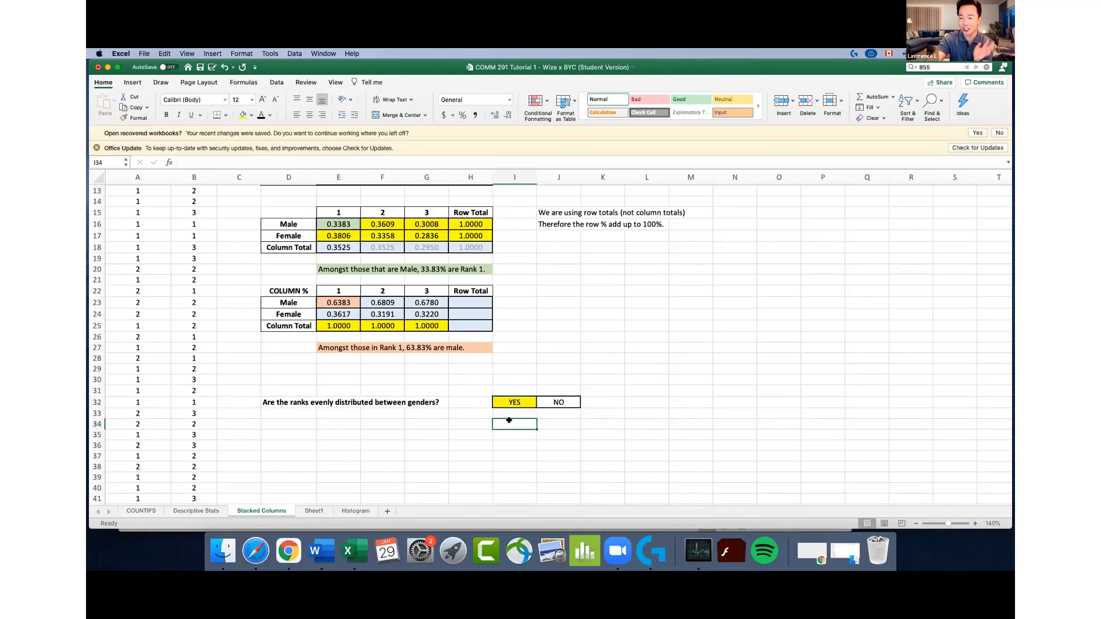
# Review the stacked column chart on Sheet1 against the answer marked on the Stacked Columns sheet
pyautogui.click(319, 509)
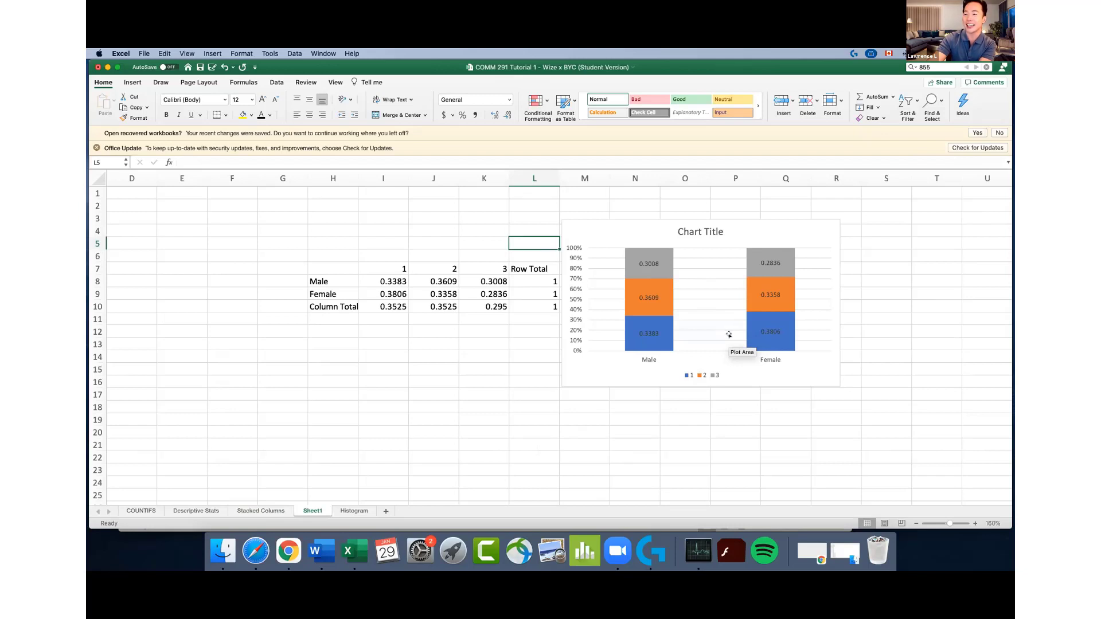
pyautogui.click(276, 511)
pyautogui.click(510, 413)
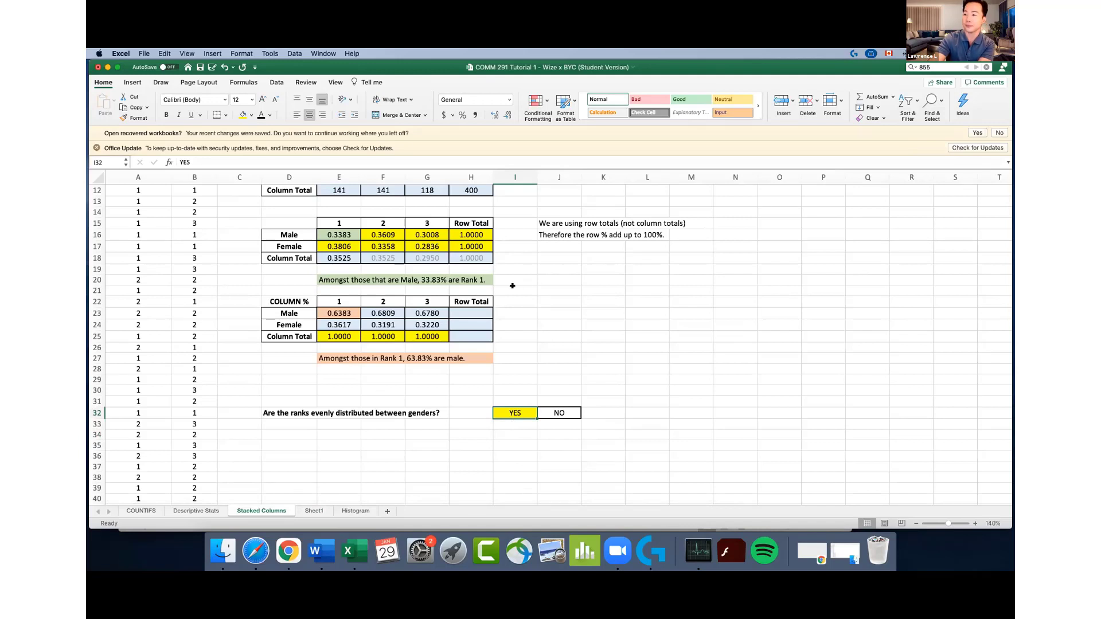
pyautogui.click(617, 551)
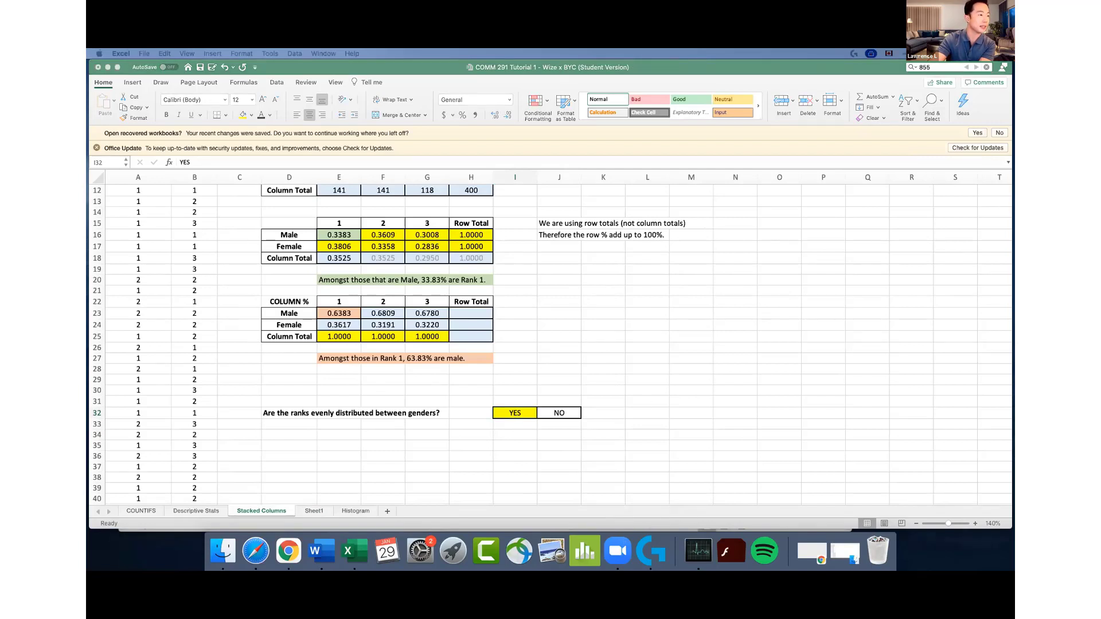
pyautogui.click(361, 444)
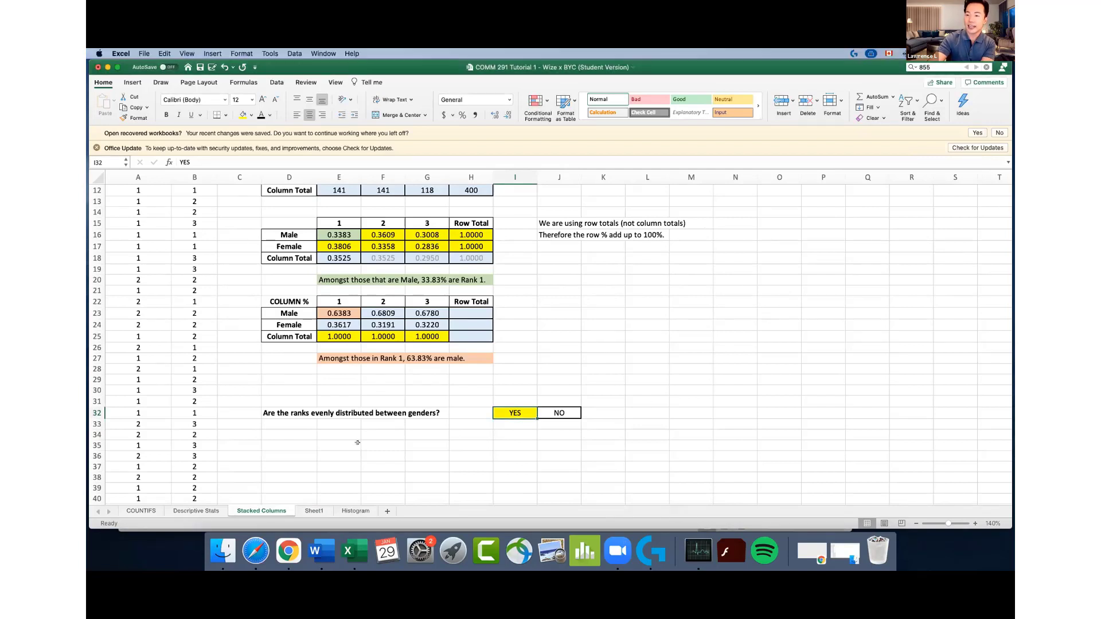
pyautogui.click(370, 456)
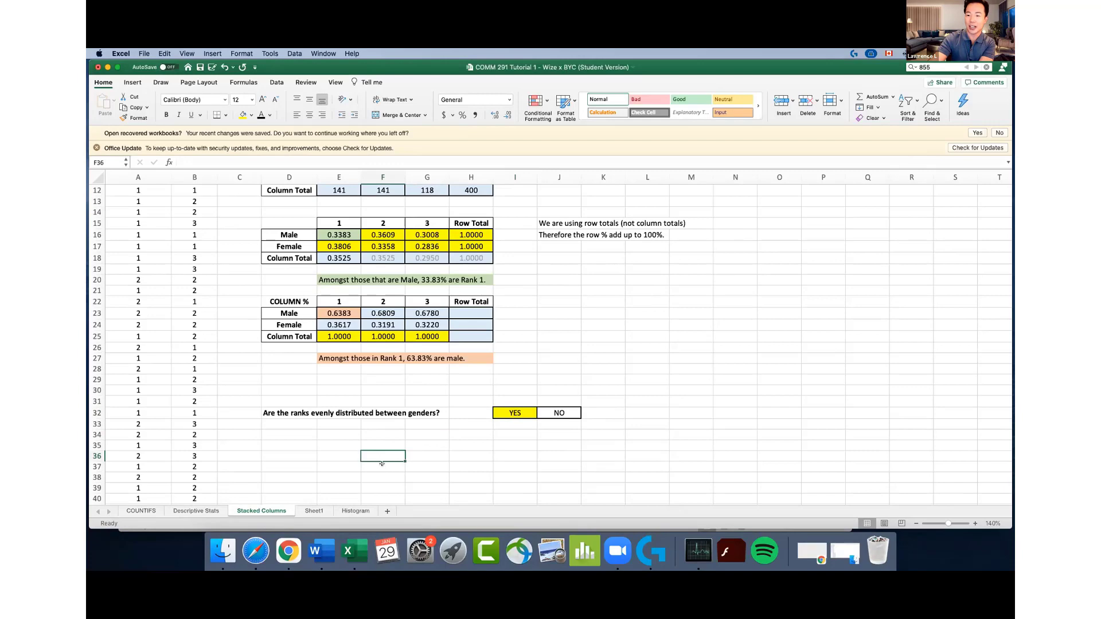
pyautogui.click(382, 464)
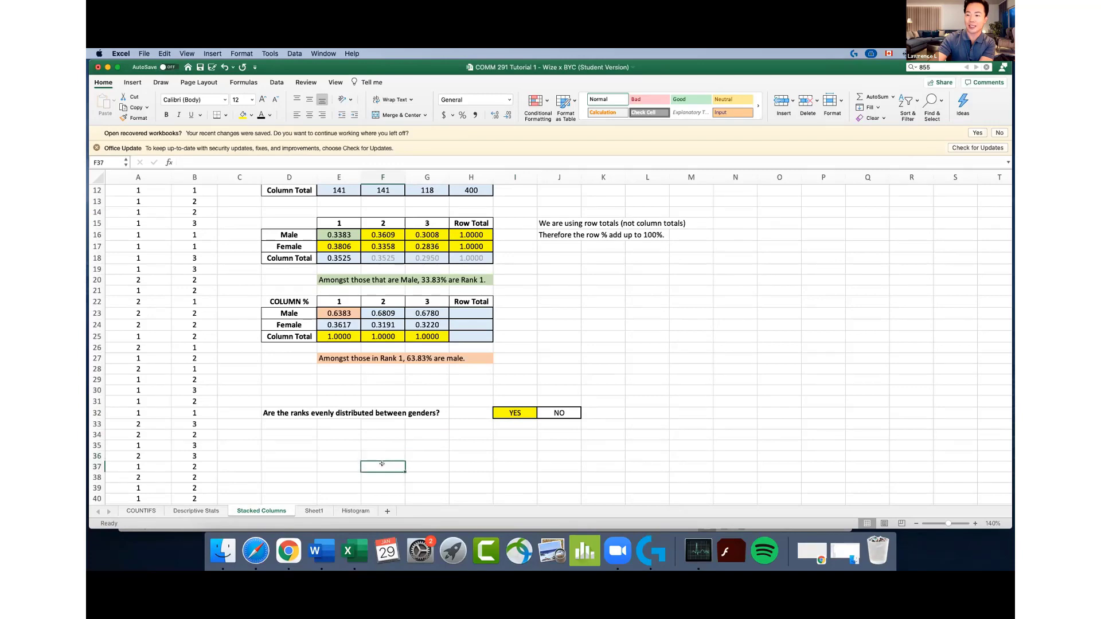
# Open the Histogram sheet with the salary questions and the frequency table
pyautogui.click(362, 510)
pyautogui.click(430, 323)
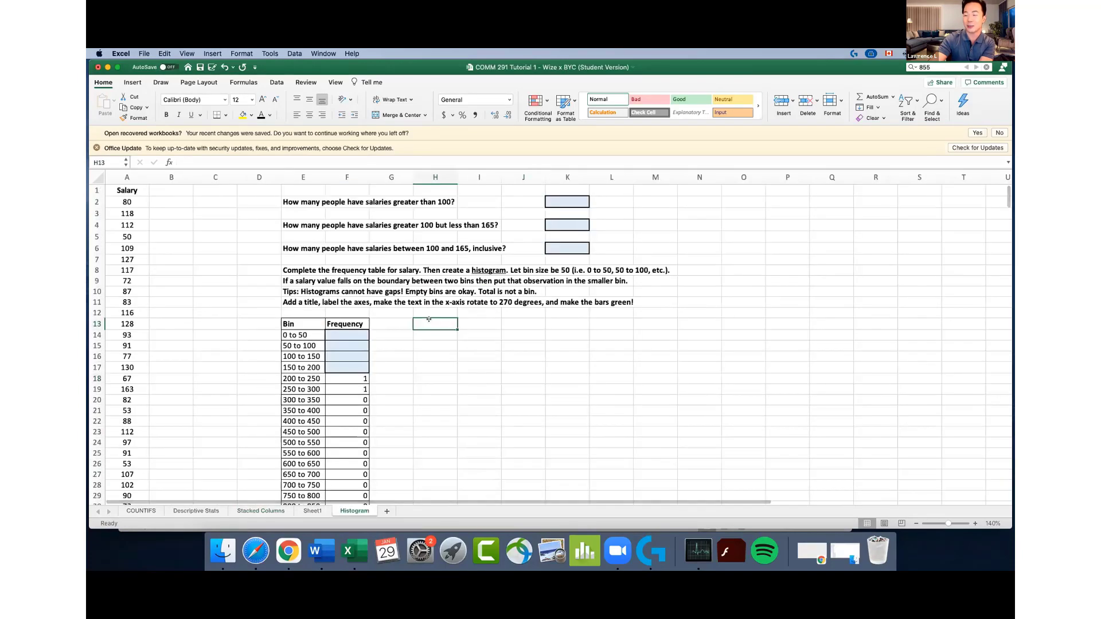
pyautogui.click(432, 333)
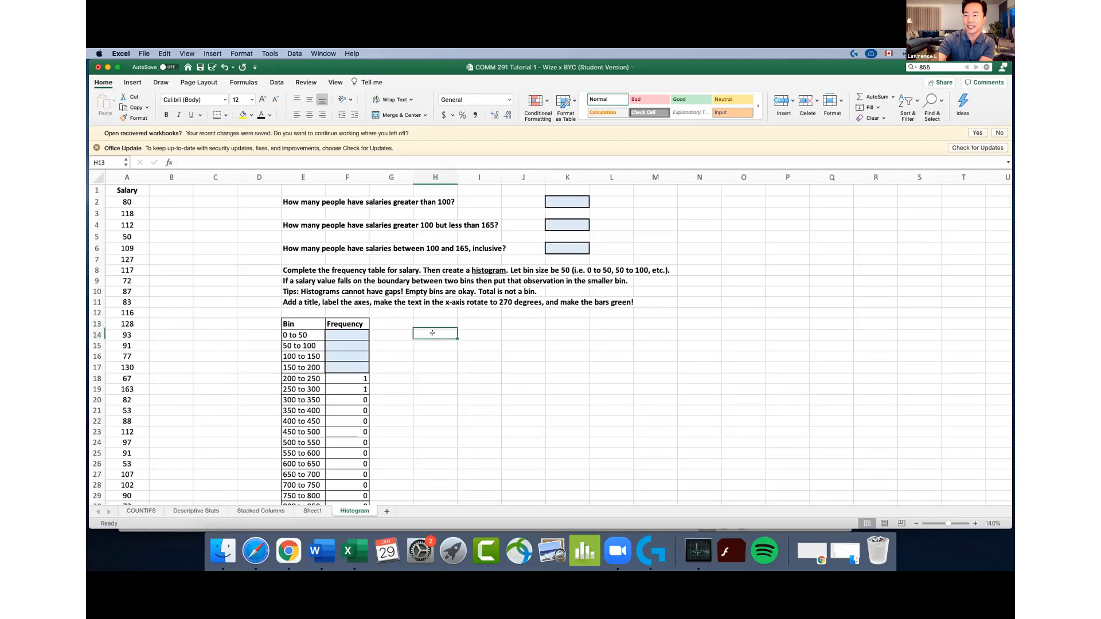
pyautogui.click(432, 323)
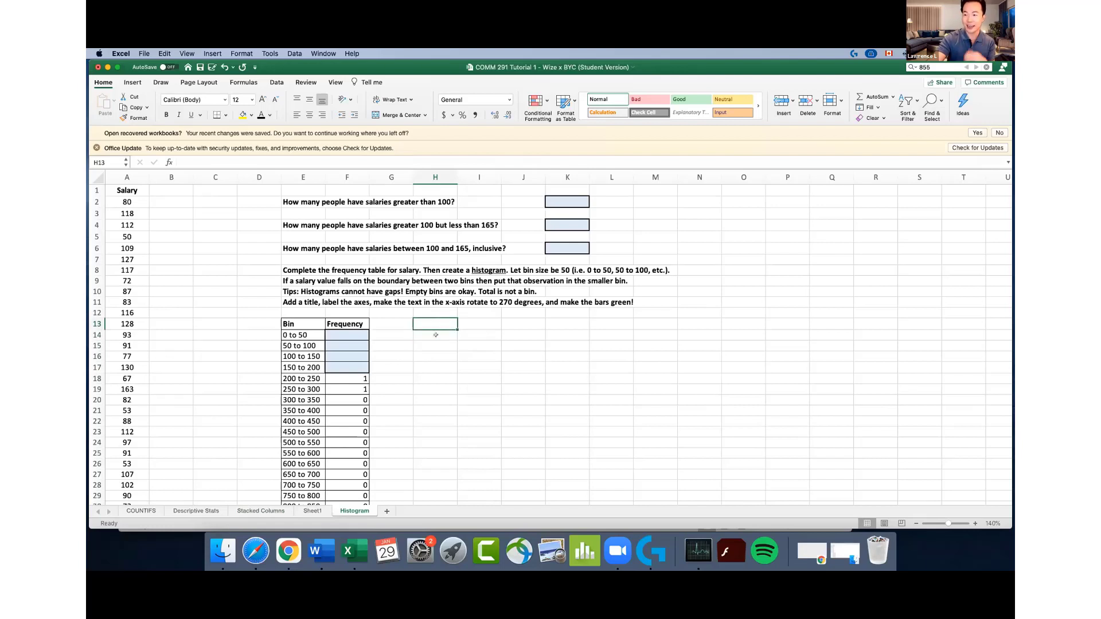
pyautogui.click(434, 332)
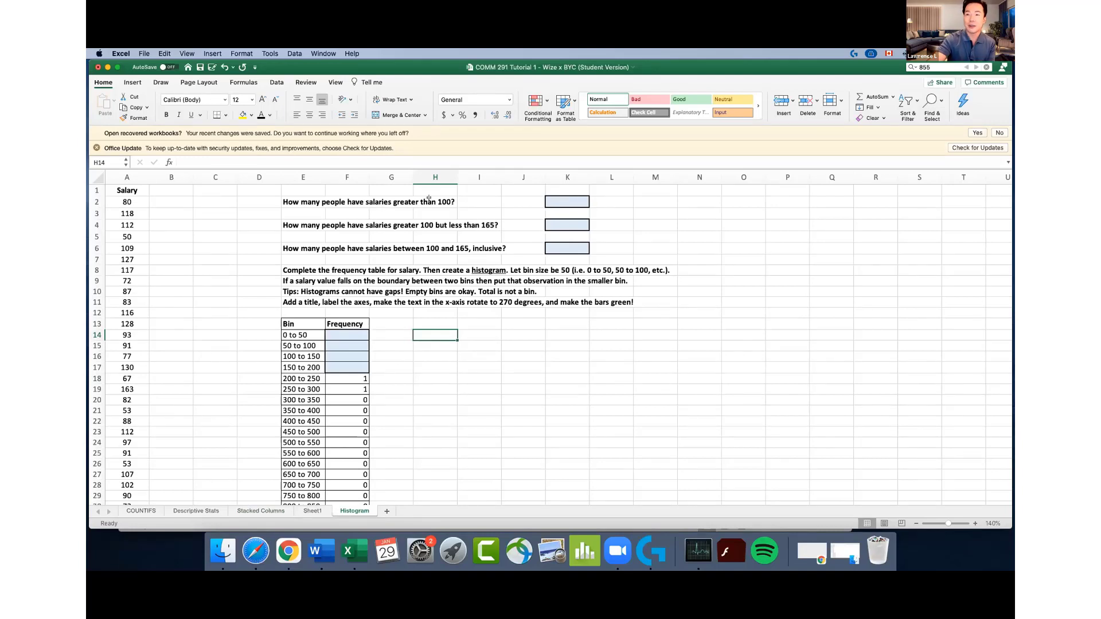
# Bring up the Answer Key workbook and move its window away from the Student Version workbook
pyautogui.rightClick(348, 550)
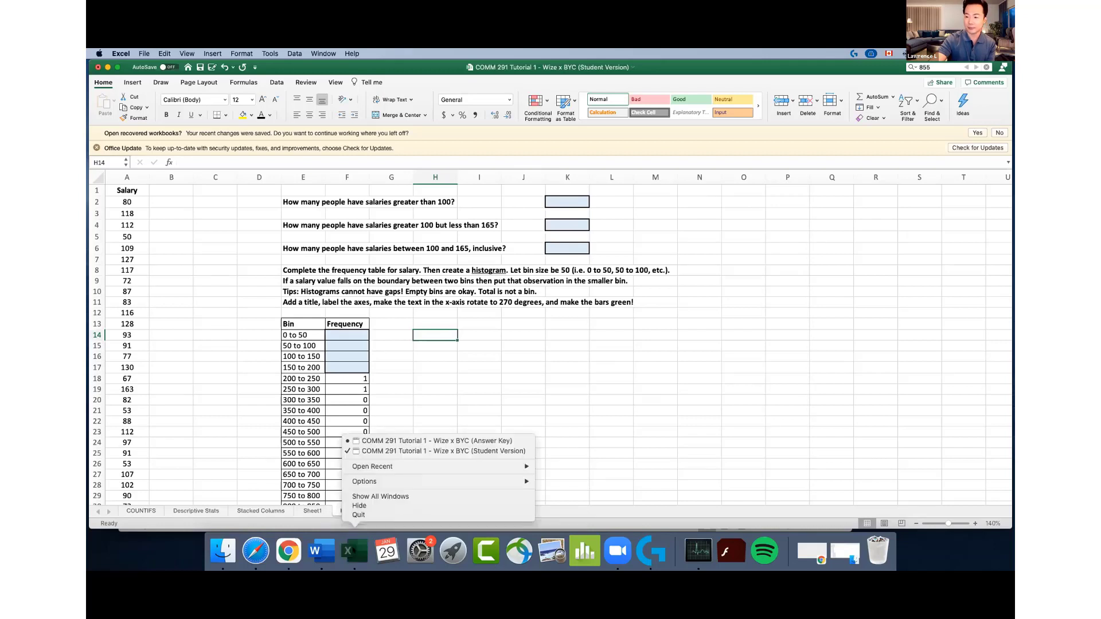
pyautogui.click(406, 440)
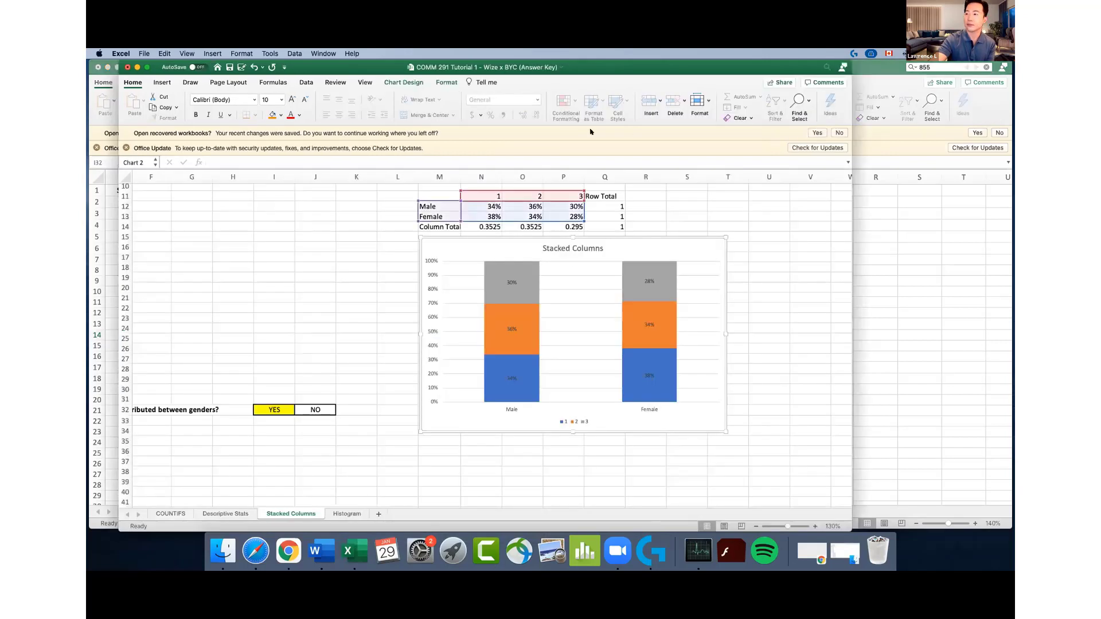
pyautogui.moveTo(719, 74); pyautogui.dragTo(1014, 130)
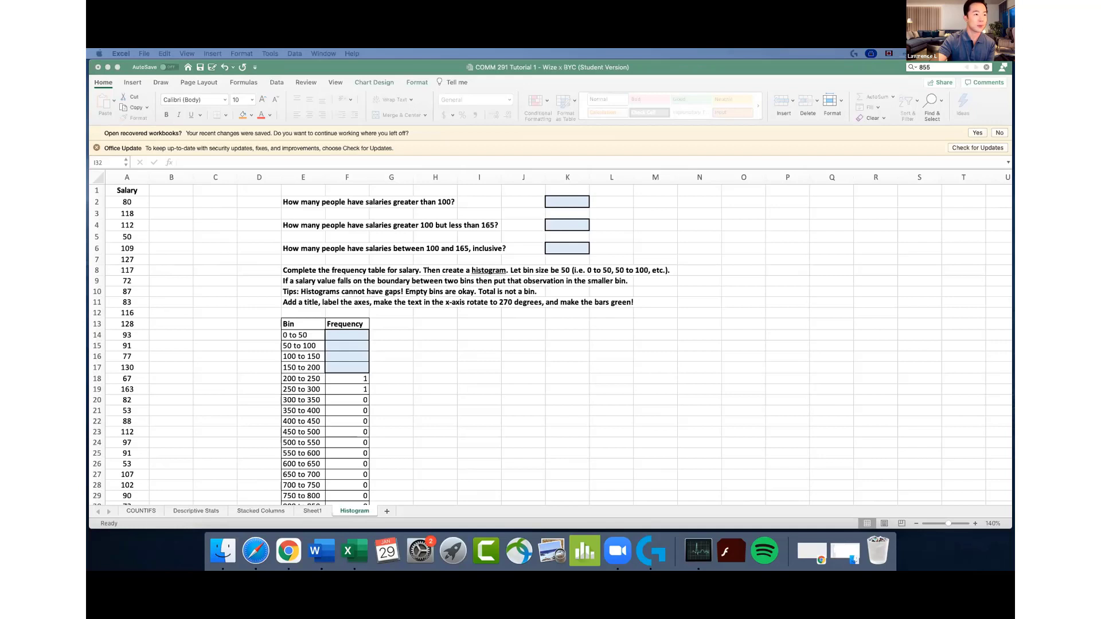
# In K2 of the Histogram sheet, count the salaries greater than 100 with =COUNTIFS(A:A,">100")
pyautogui.click(566, 199)
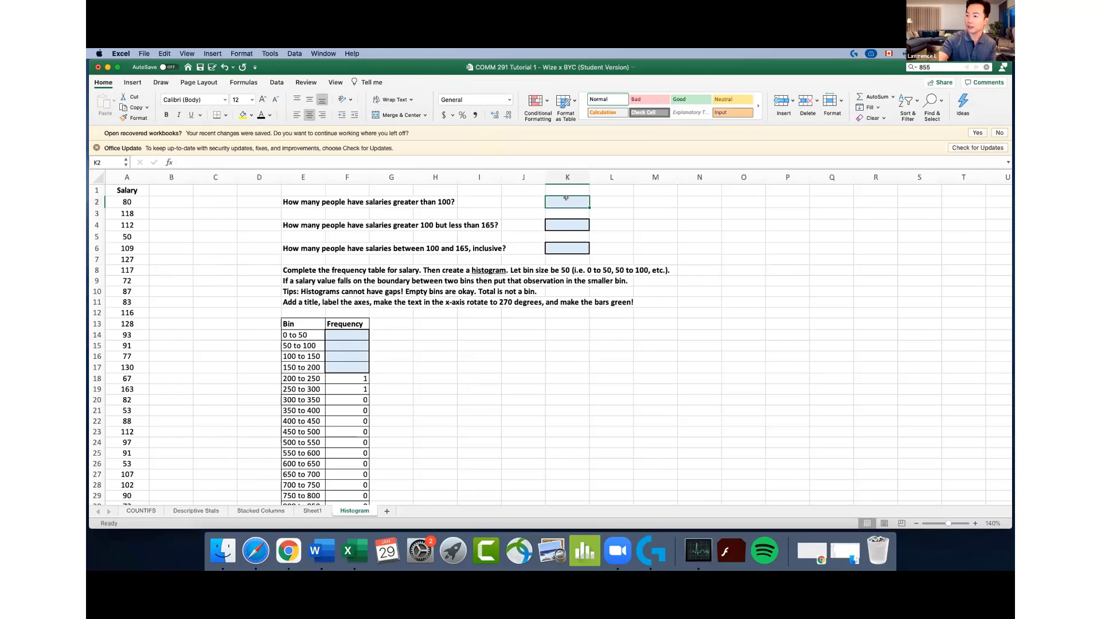
pyautogui.click(974, 524)
pyautogui.click(974, 523)
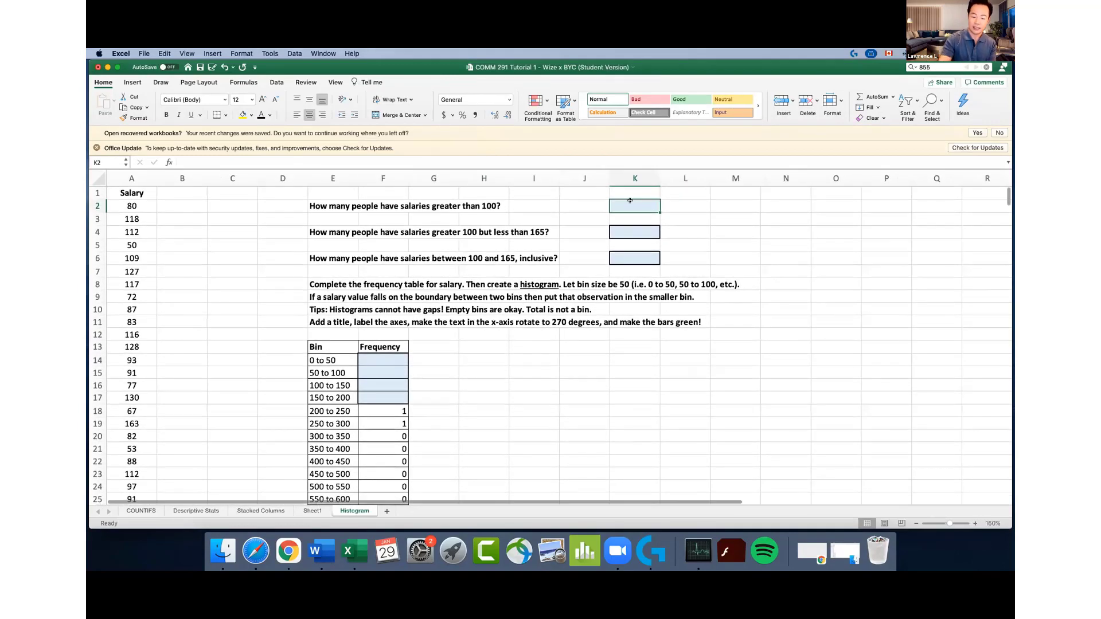
pyautogui.write('=countif')
pyautogui.press('BackSpace')
pyautogui.press('BackSpace')
pyautogui.press('BackSpace')
pyautogui.press('BackSpace')
pyautogui.press('BackSpace')
pyautogui.press('BackSpace')
pyautogui.press('BackSpace')
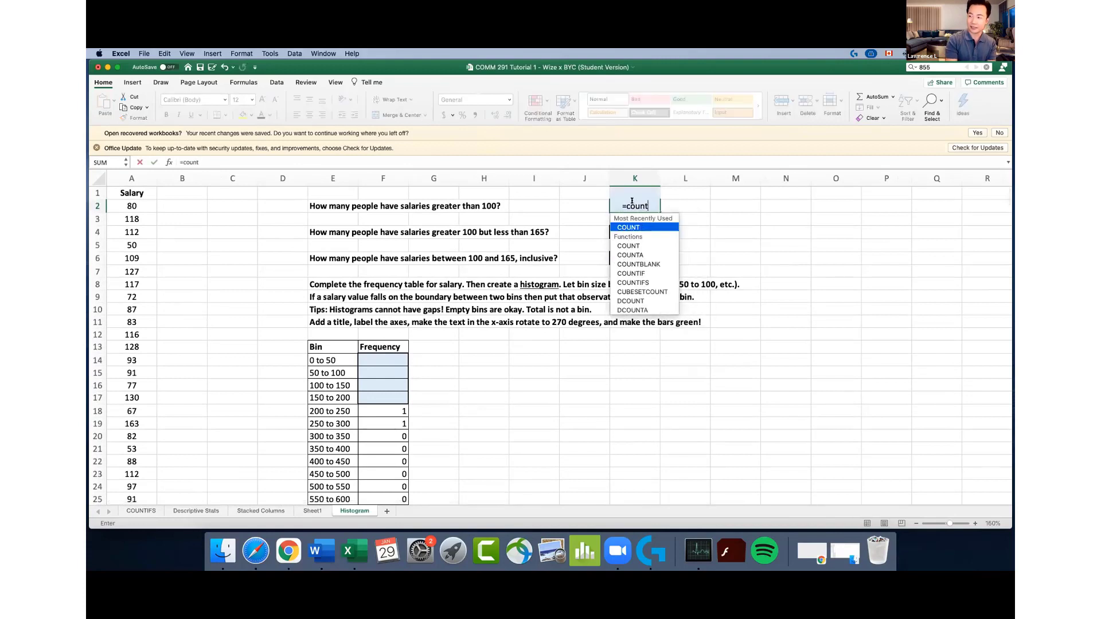
pyautogui.write('COUNTIFS')
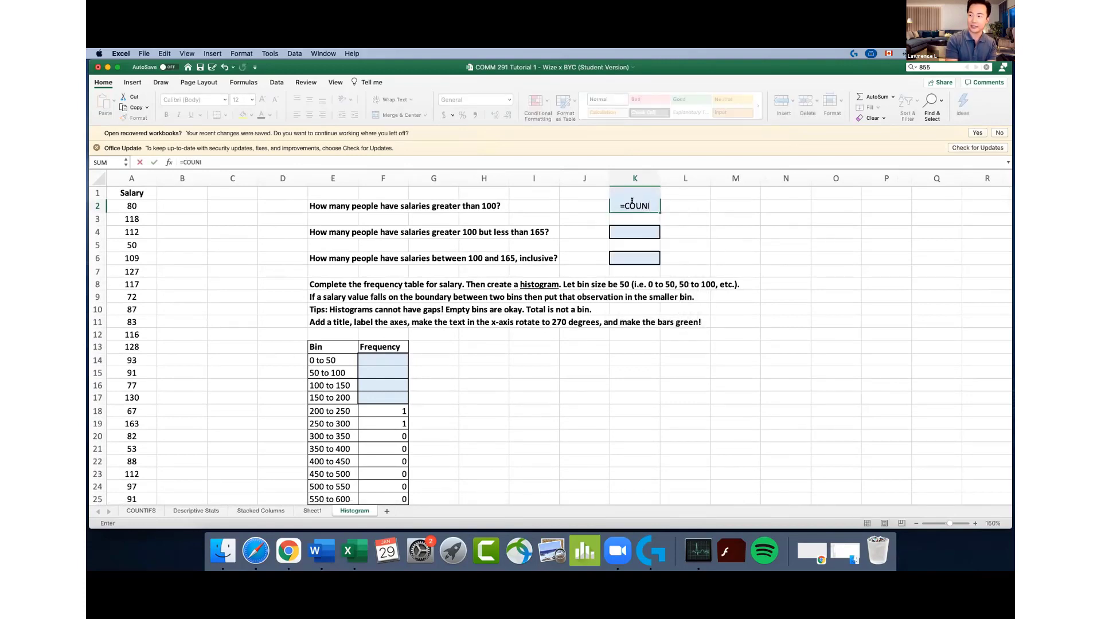
pyautogui.write('(')
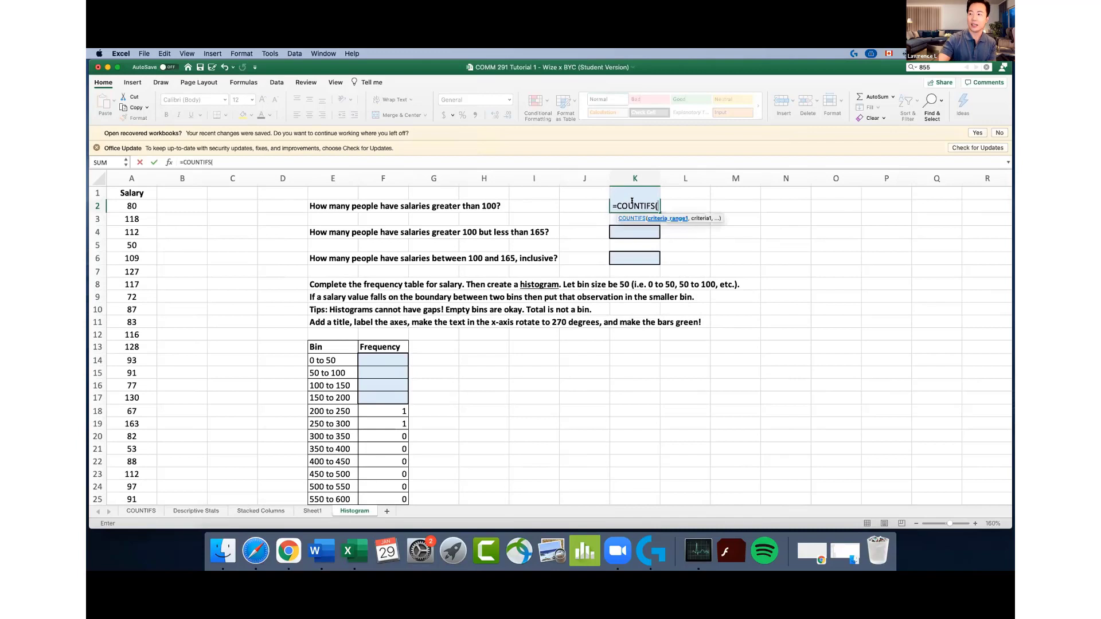
pyautogui.click(139, 178)
pyautogui.write(',')
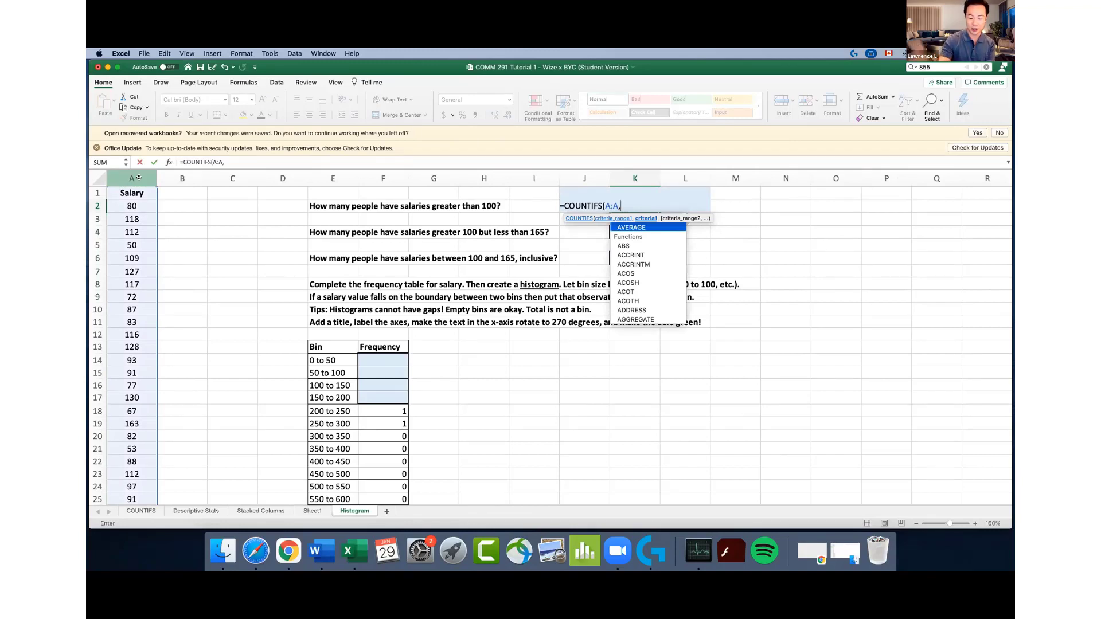
pyautogui.write('"')
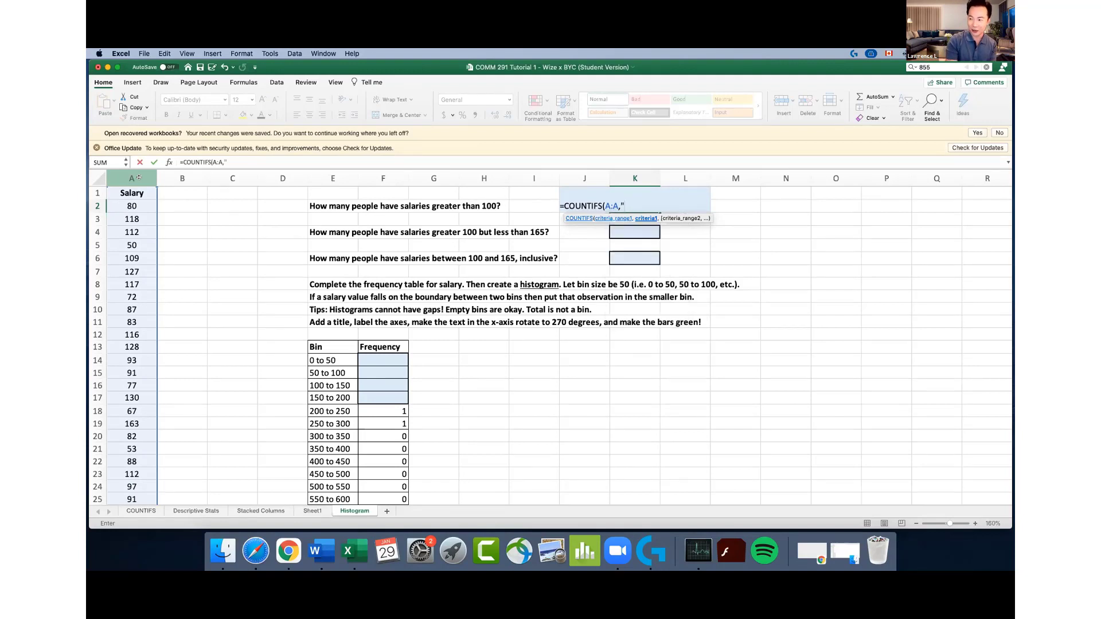
pyautogui.write('>')
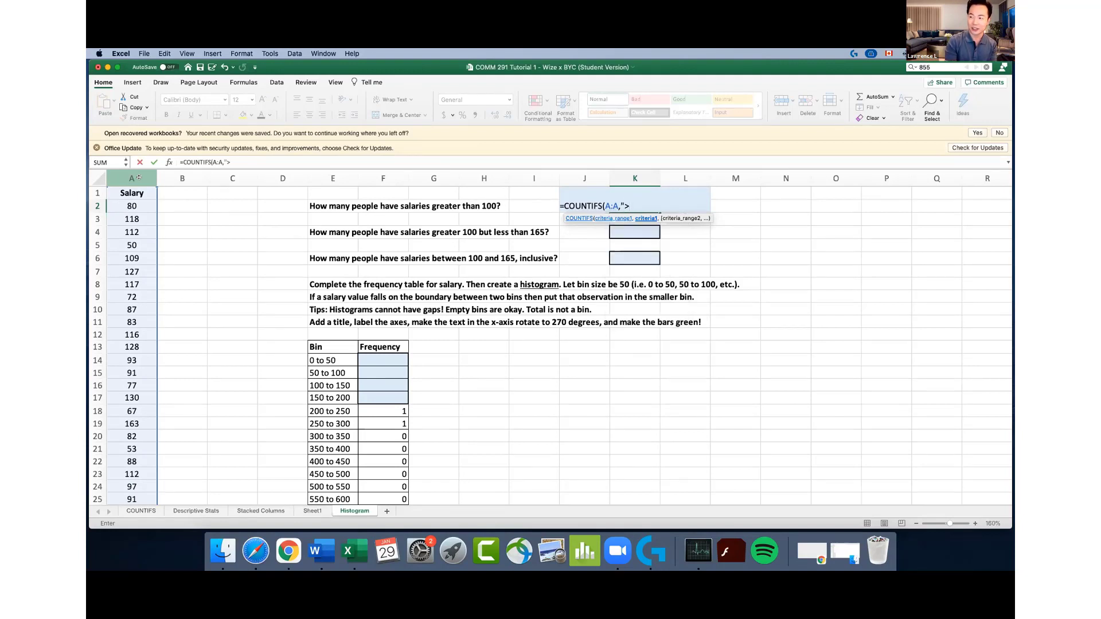
pyautogui.write('100")')
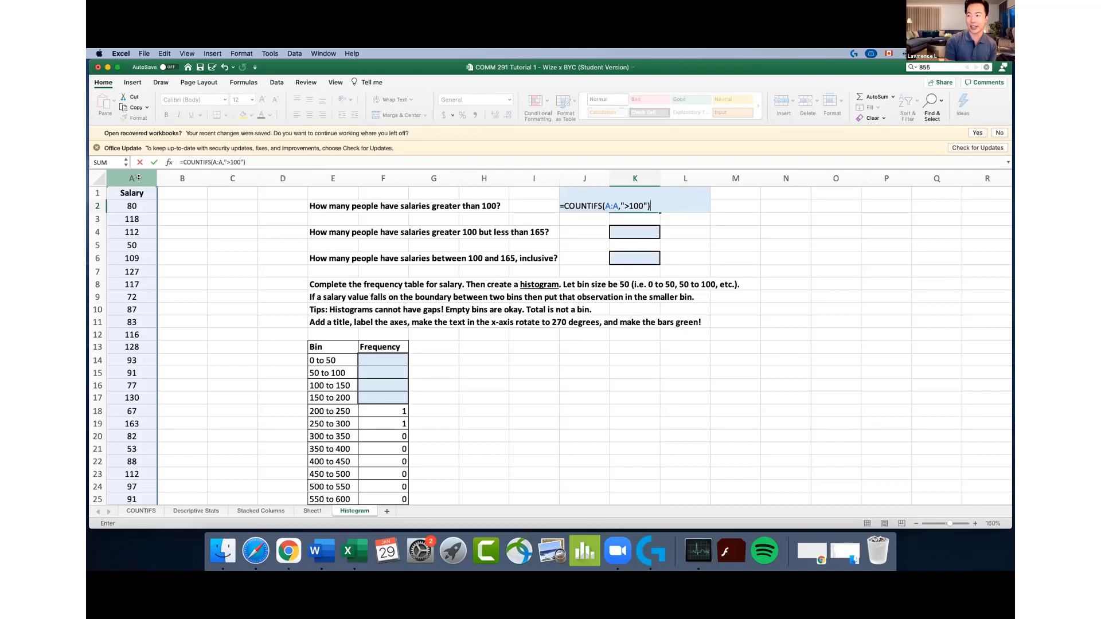
pyautogui.press('Return')
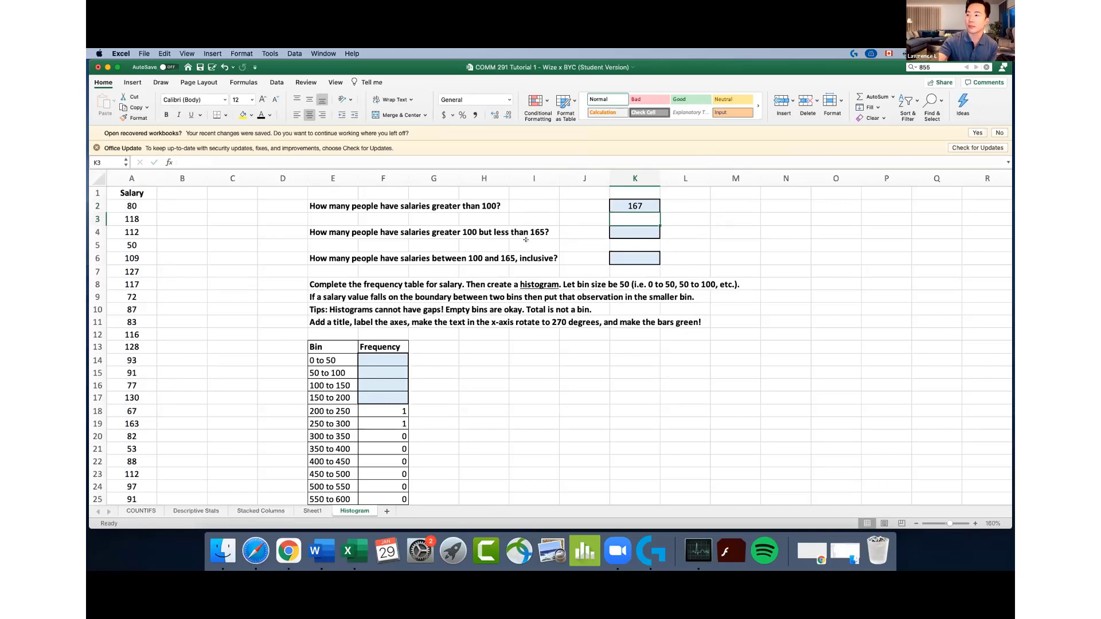
# Note the salary conditions beside the questions, entering "100 < 165" in M4 and "> 100" in M2
pyautogui.click(635, 227)
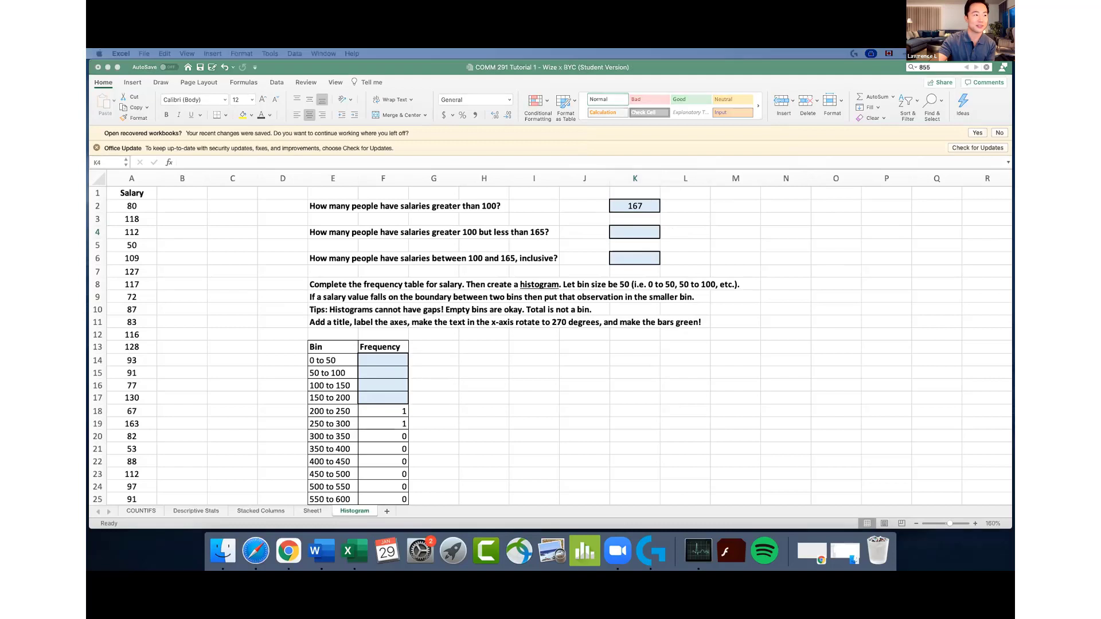
pyautogui.click(611, 232)
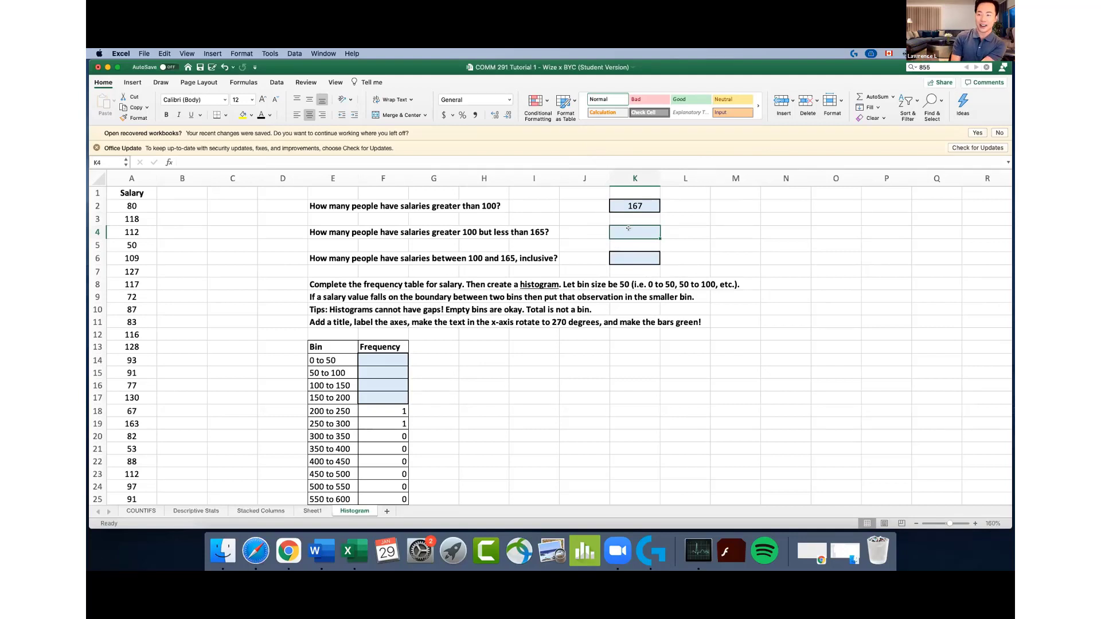
pyautogui.click(714, 230)
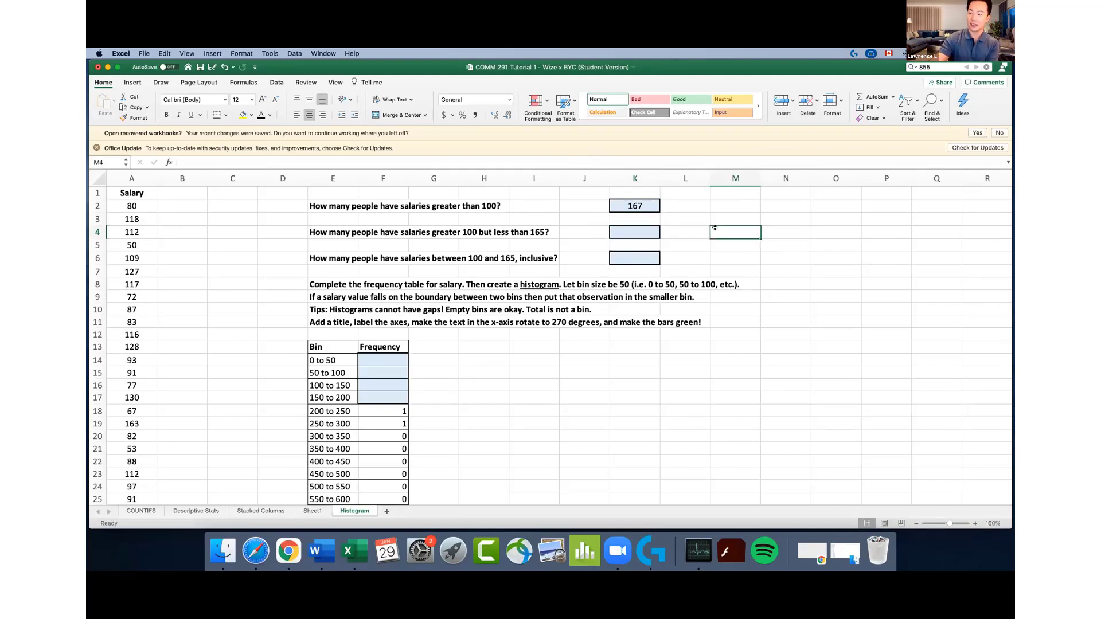
pyautogui.write('100')
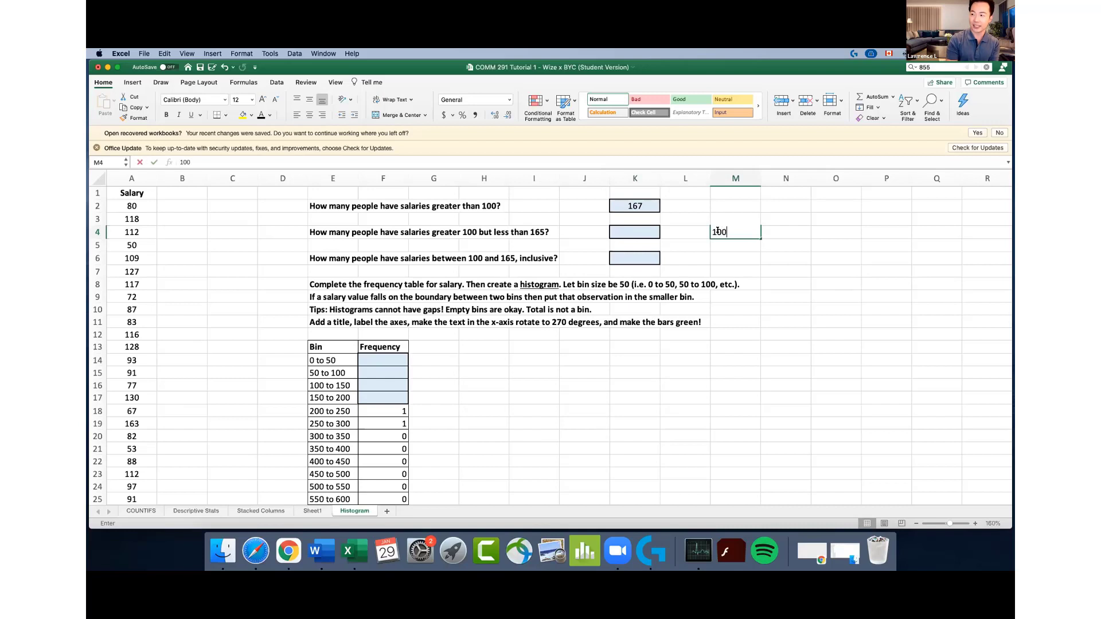
pyautogui.write(' < 165')
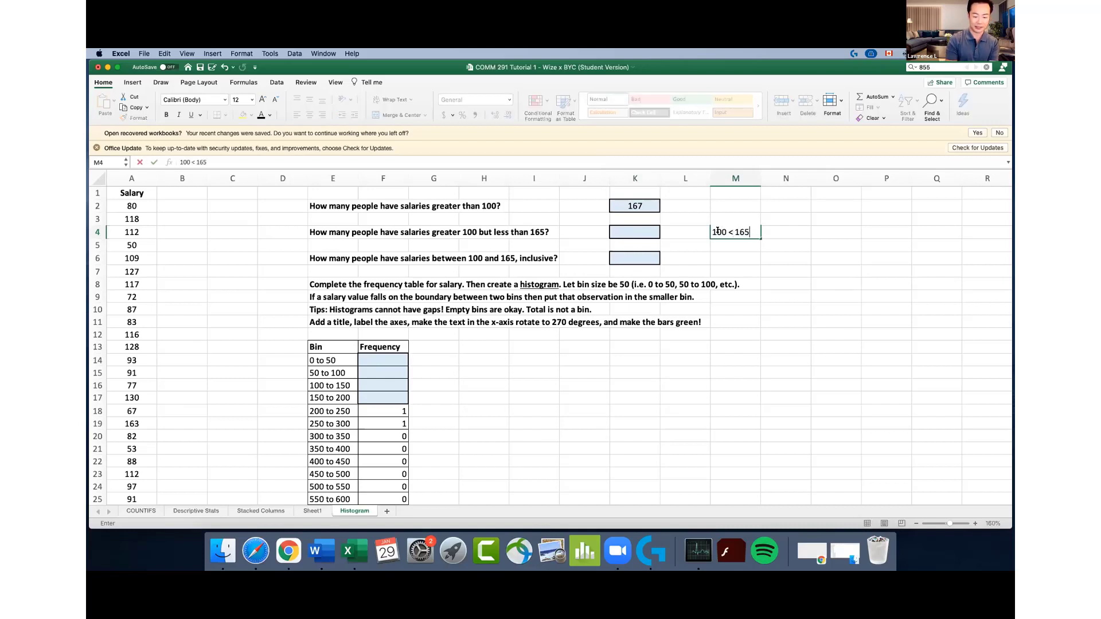
pyautogui.click(726, 201)
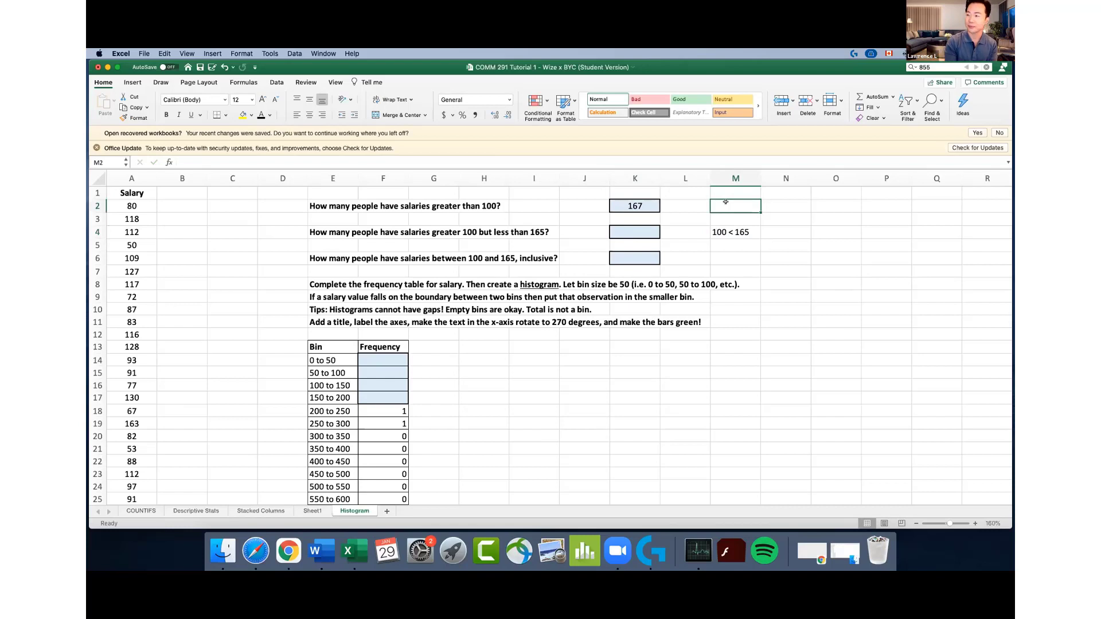
pyautogui.write('> 100')
pyautogui.click(806, 278)
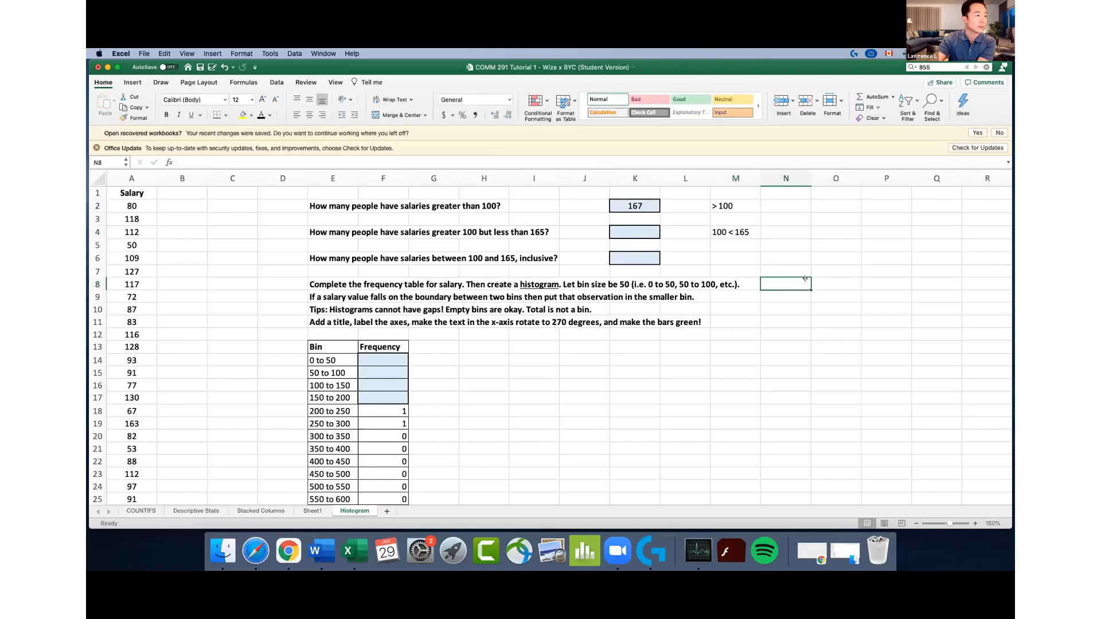
# In K1, count the salaries greater than 100 using the COUNTIF variant =COUNTIF(A:A,">100")
pyautogui.click(640, 232)
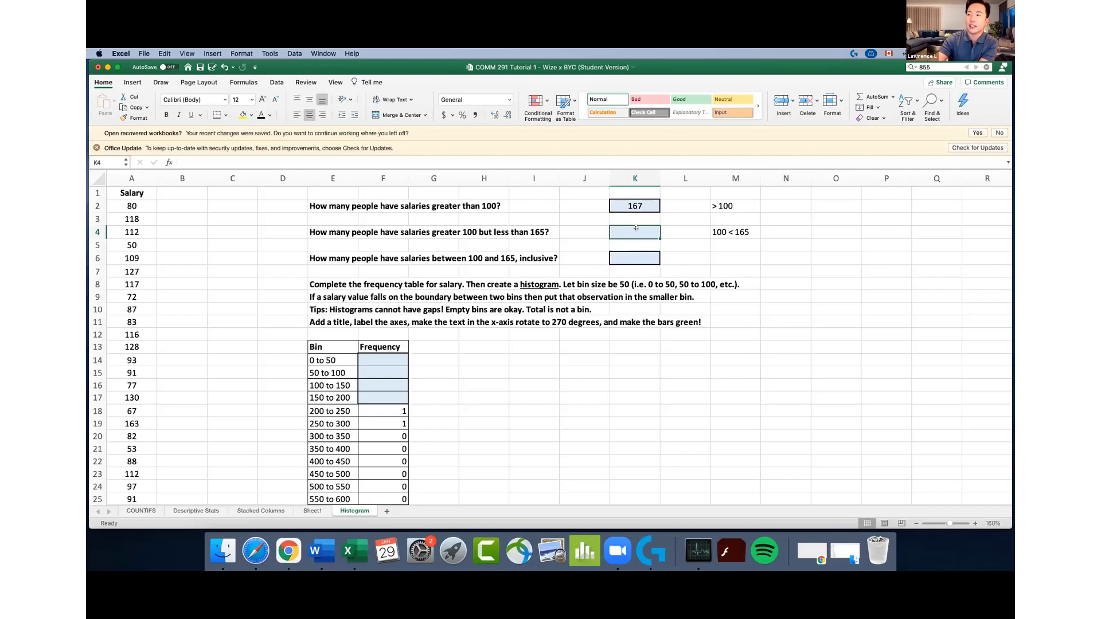
pyautogui.click(628, 205)
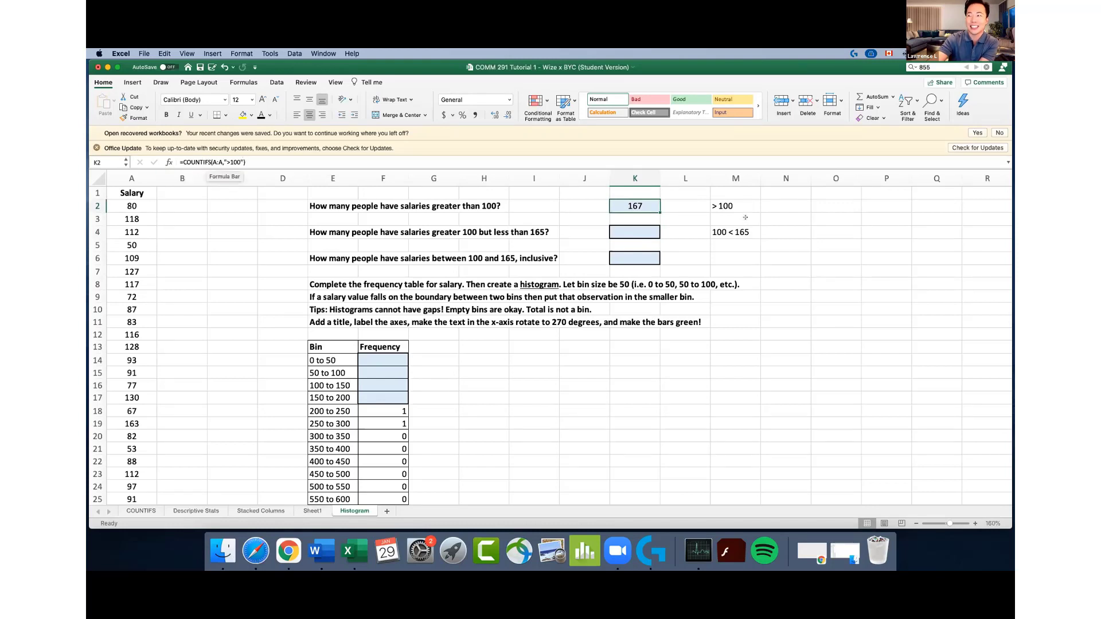
pyautogui.click(631, 192)
pyautogui.write('=COU')
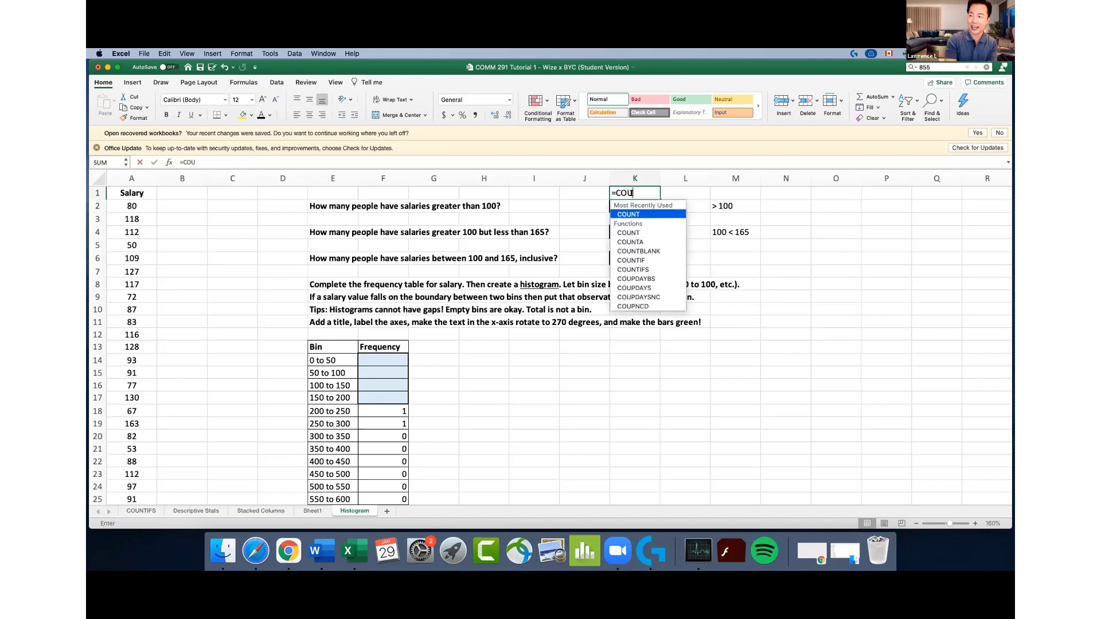
pyautogui.write('NTIF(')
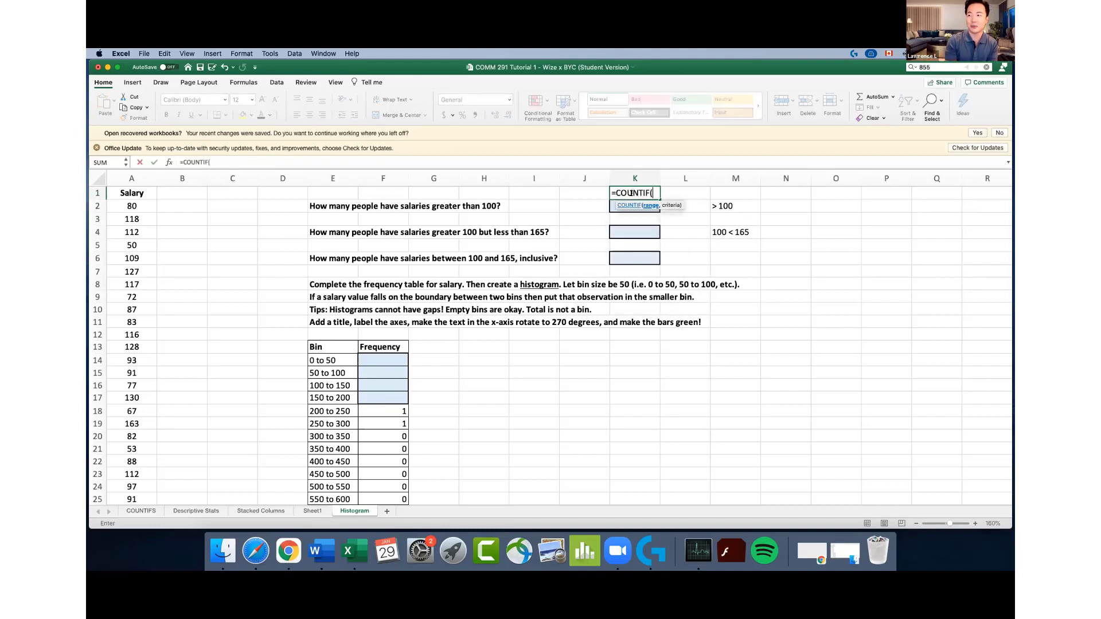
pyautogui.click(139, 172)
pyautogui.write(',"')
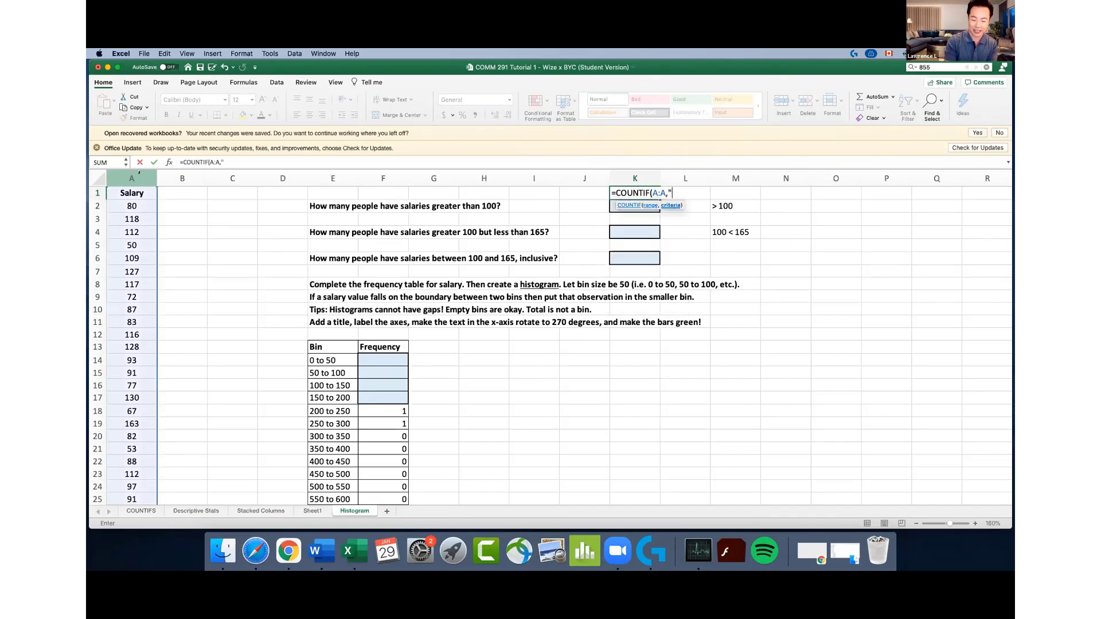
pyautogui.write('>100")')
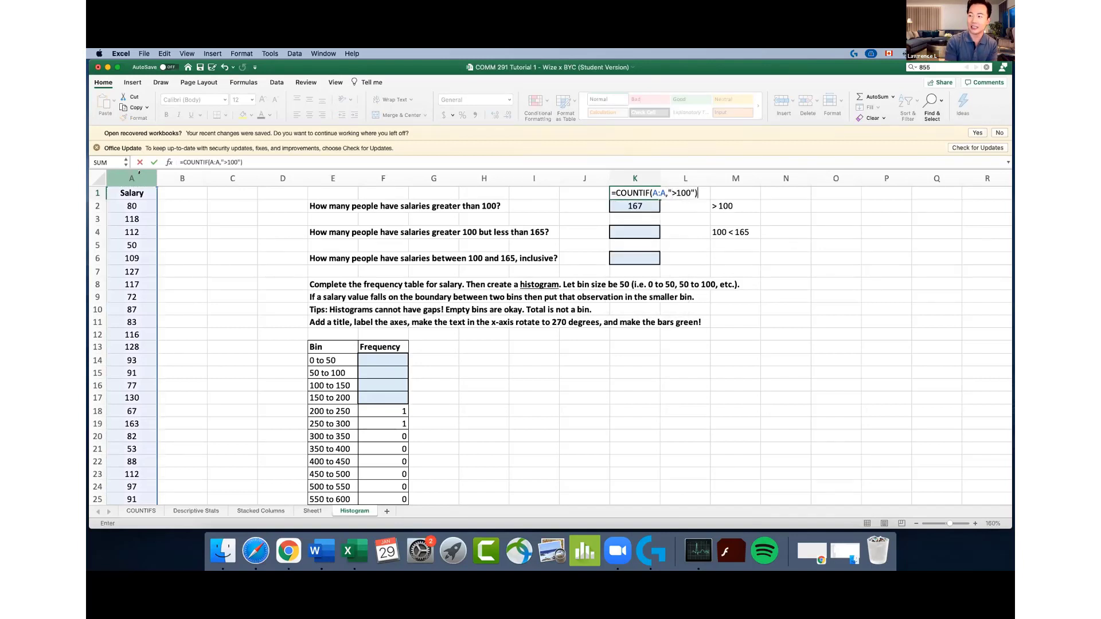
pyautogui.press('Return')
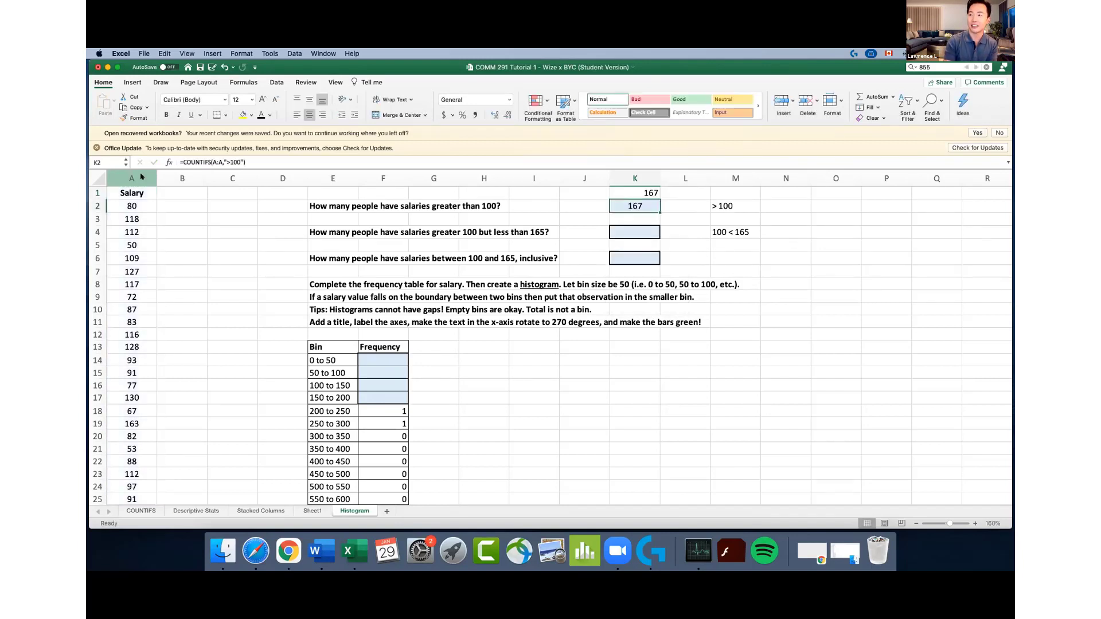
# Compare the COUNTIF formula in K1 with the COUNTIFS formula in K2
pyautogui.click(653, 192)
pyautogui.doubleClick(645, 192)
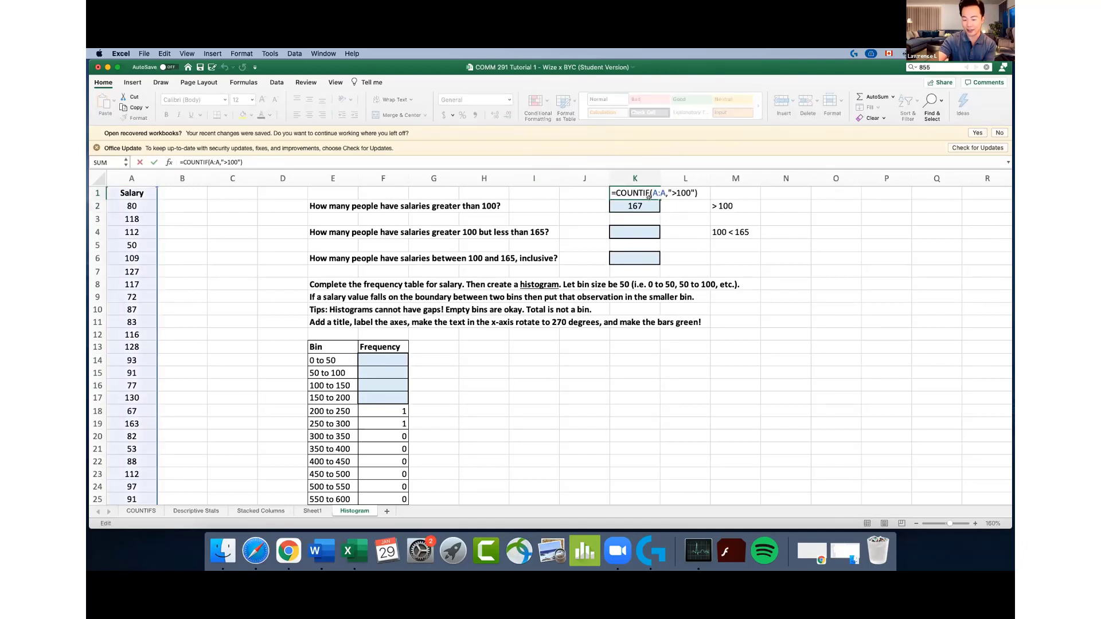
pyautogui.write('S')
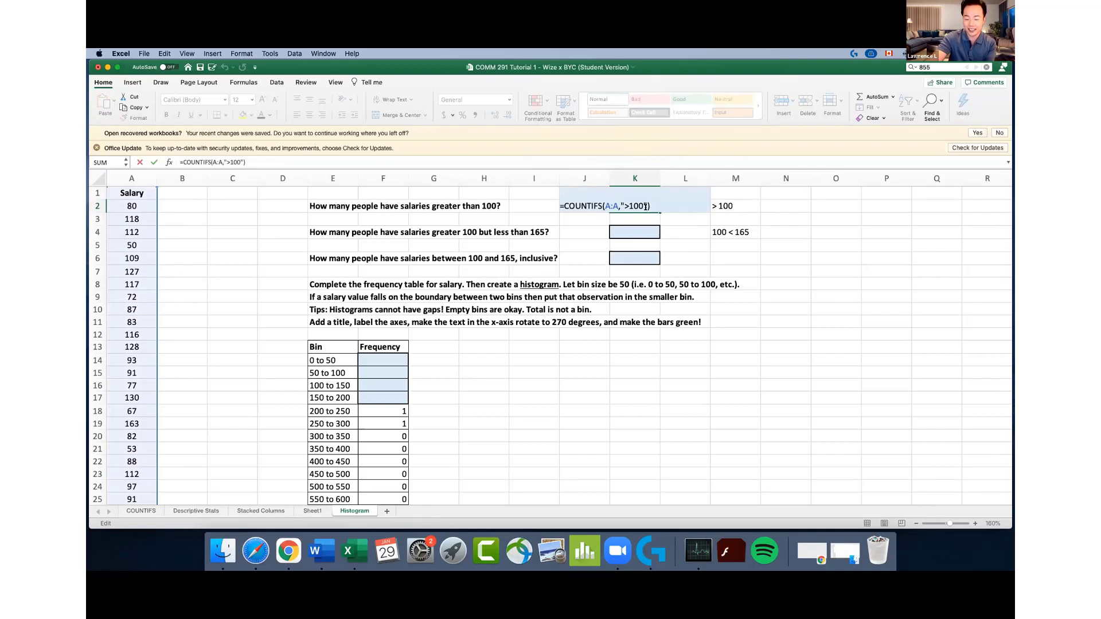
pyautogui.press('Return')
pyautogui.click(636, 197)
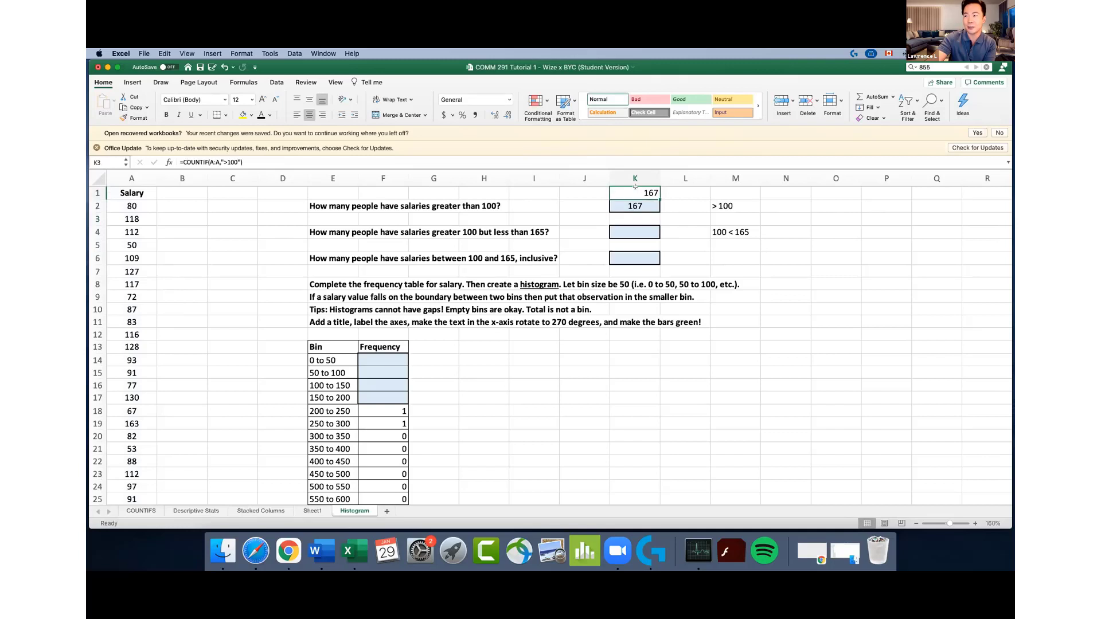
# In K4, count the salaries greater than 100 but less than 165 with =COUNTIFS(A:A,">100",A:A,"<165")
pyautogui.click(634, 229)
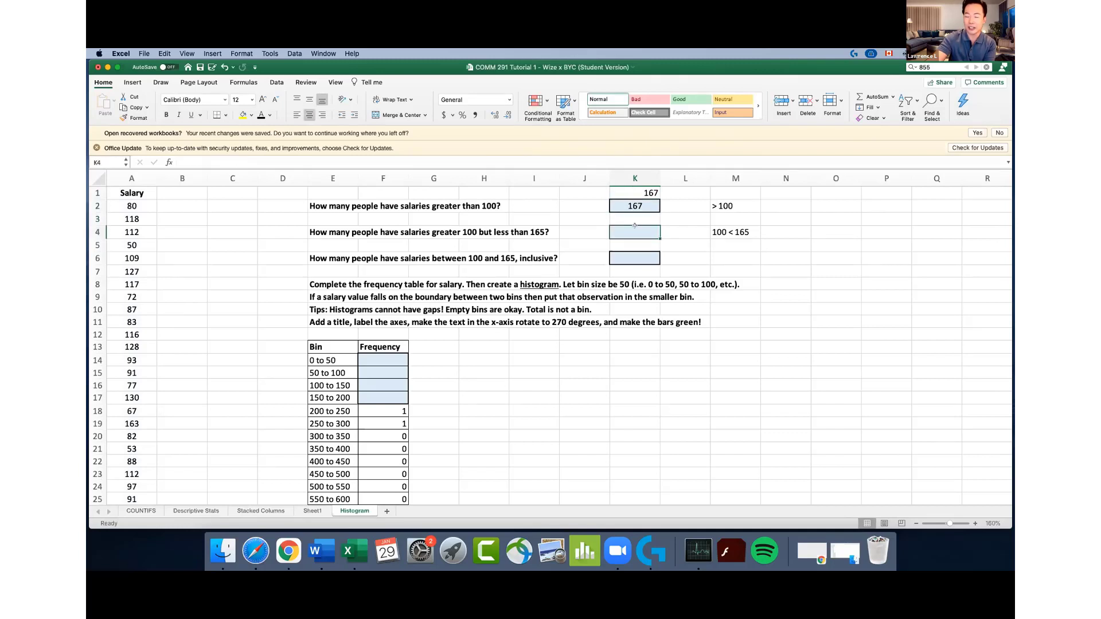
pyautogui.write('=COUN')
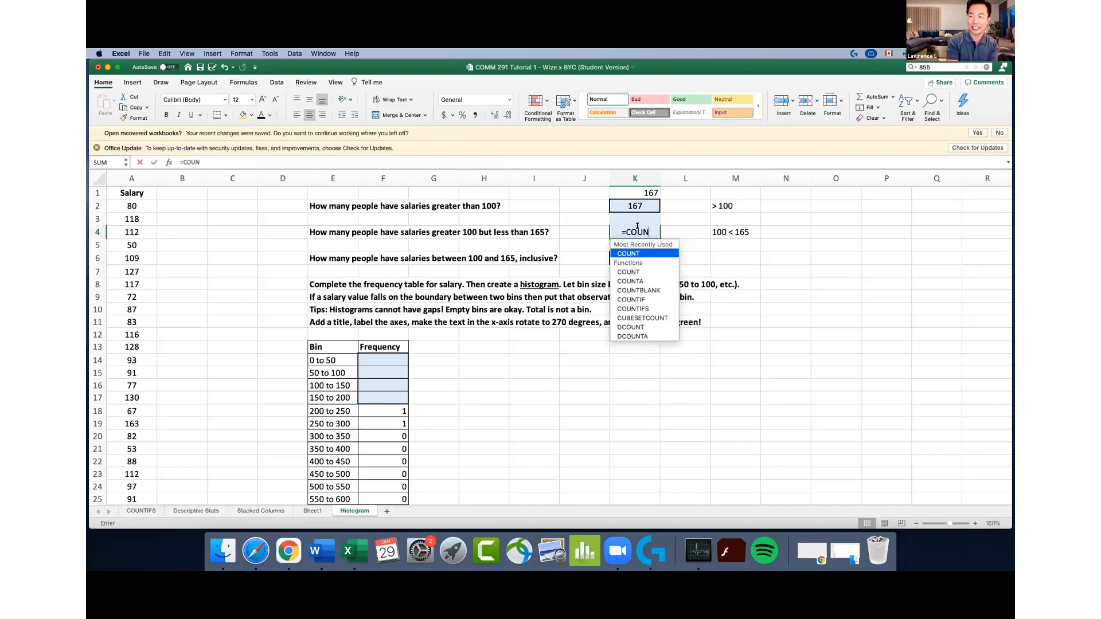
pyautogui.write('TIFS(')
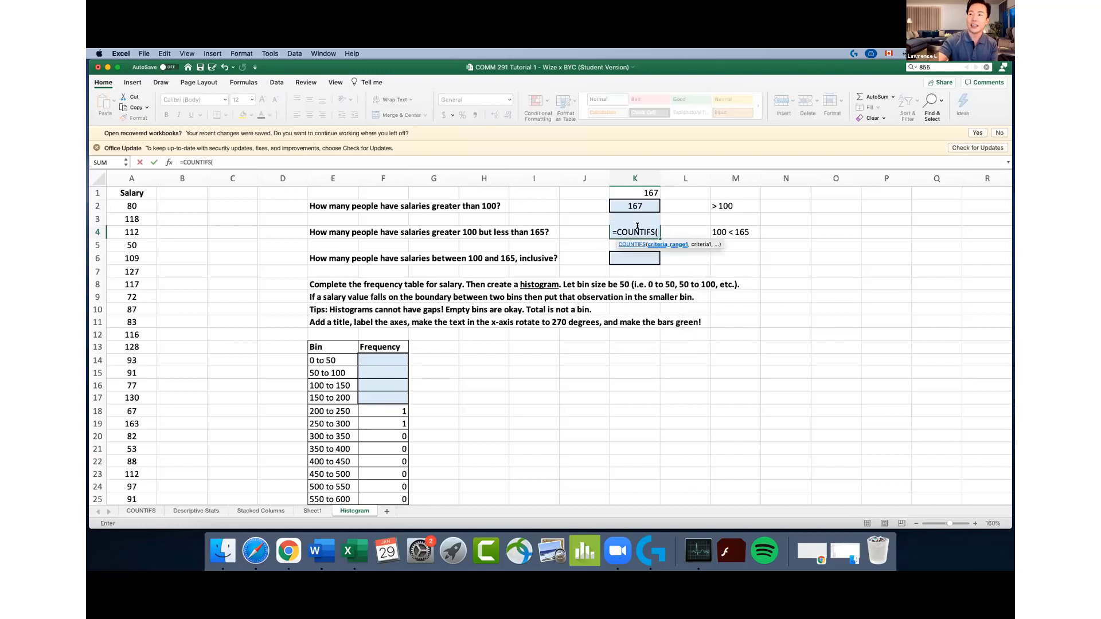
pyautogui.click(133, 178)
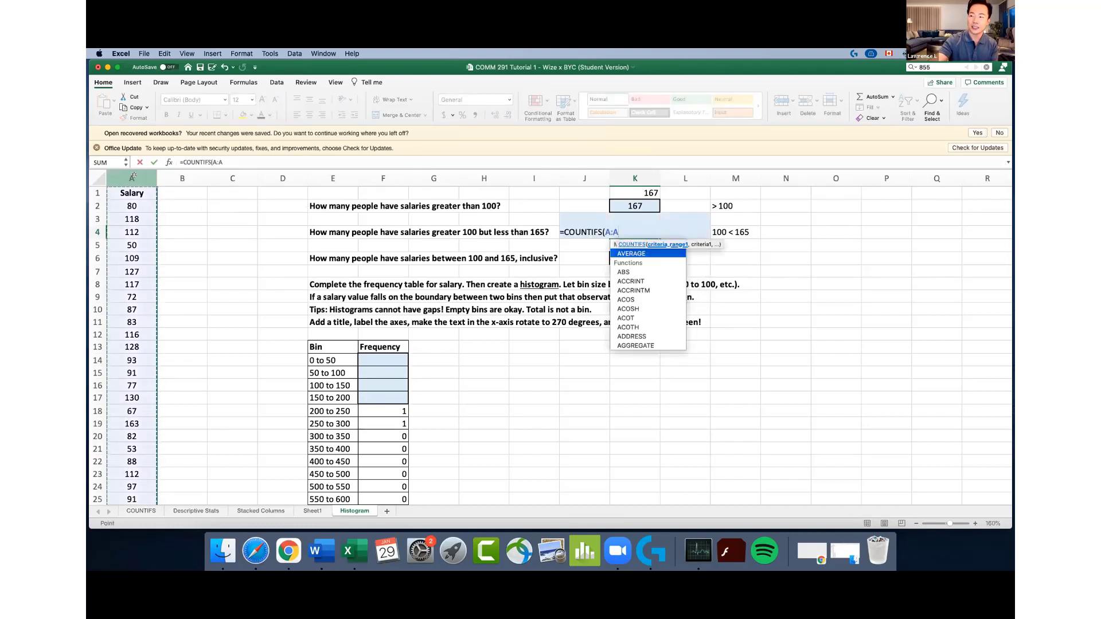
pyautogui.write(',>')
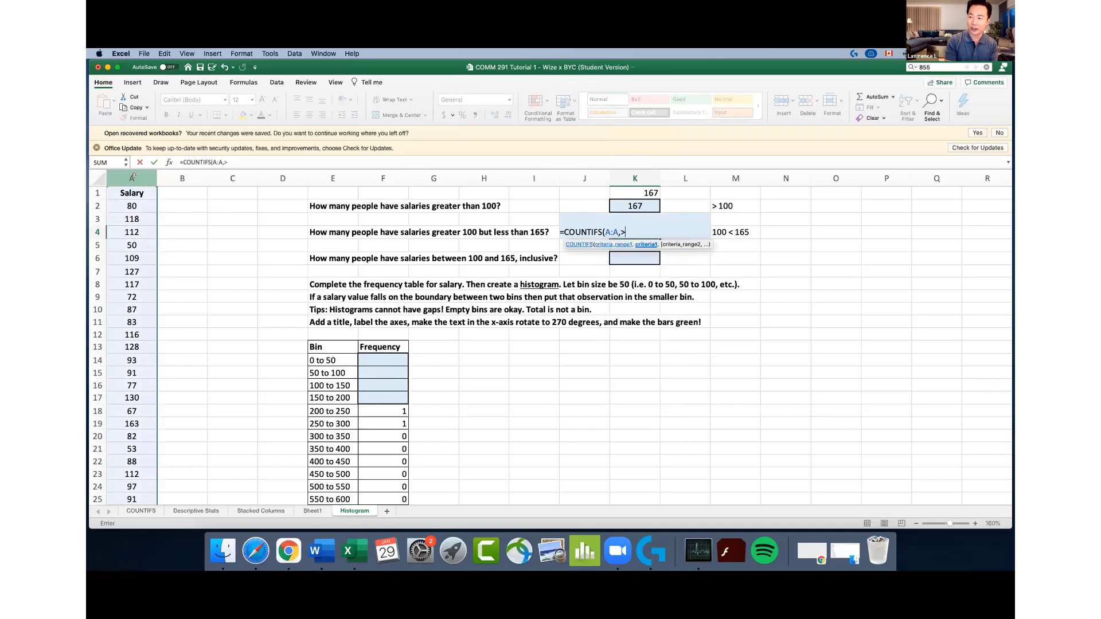
pyautogui.press('BackSpace')
pyautogui.write('">100",')
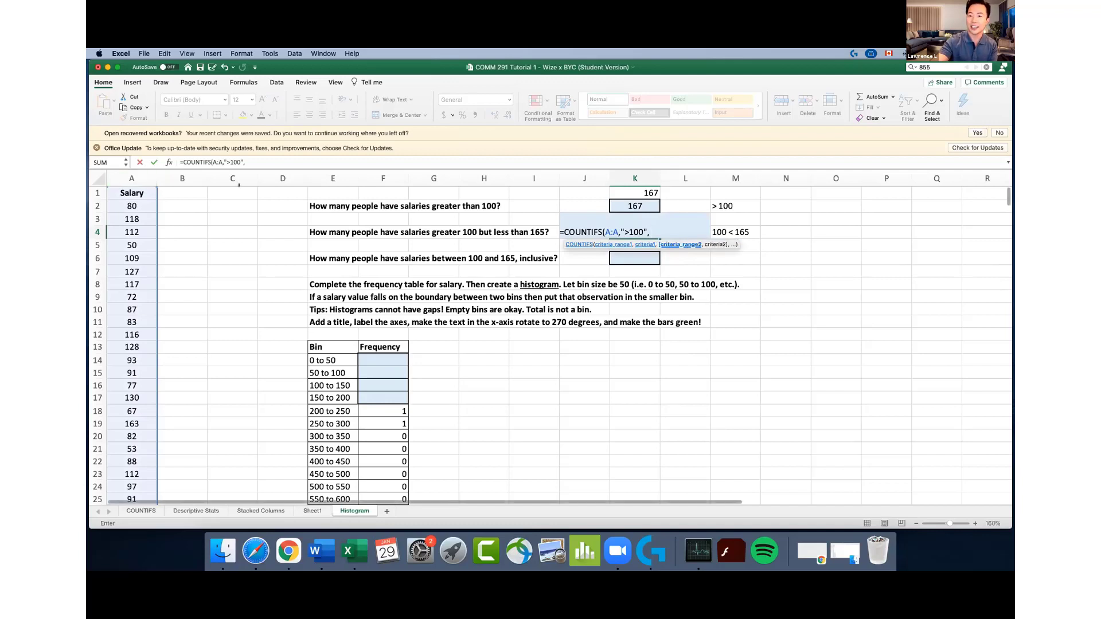
pyautogui.click(132, 174)
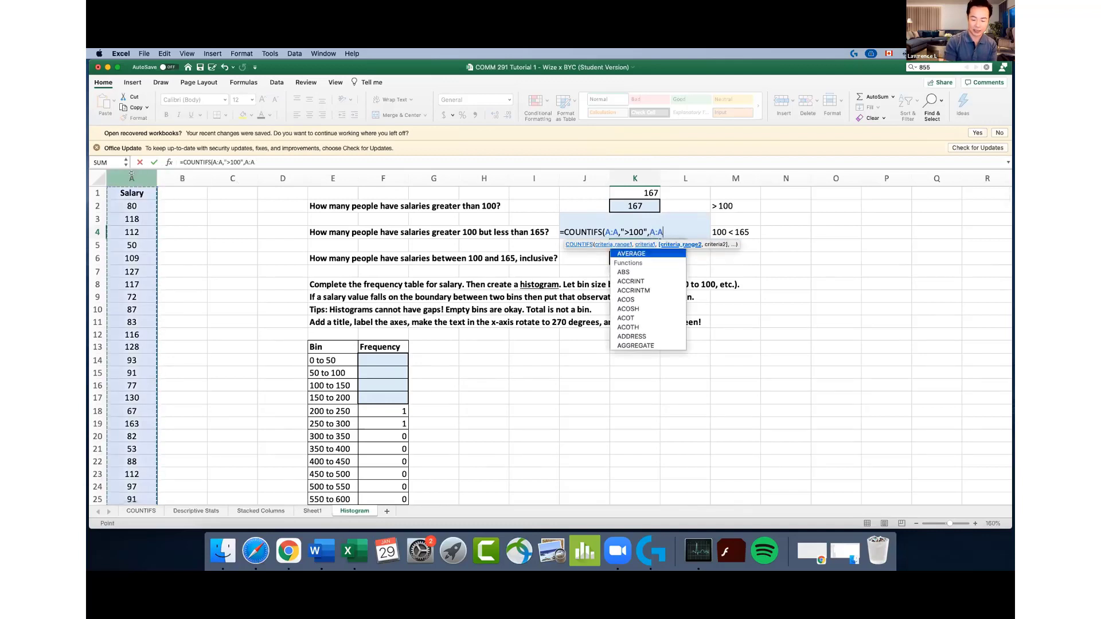
pyautogui.write(',"')
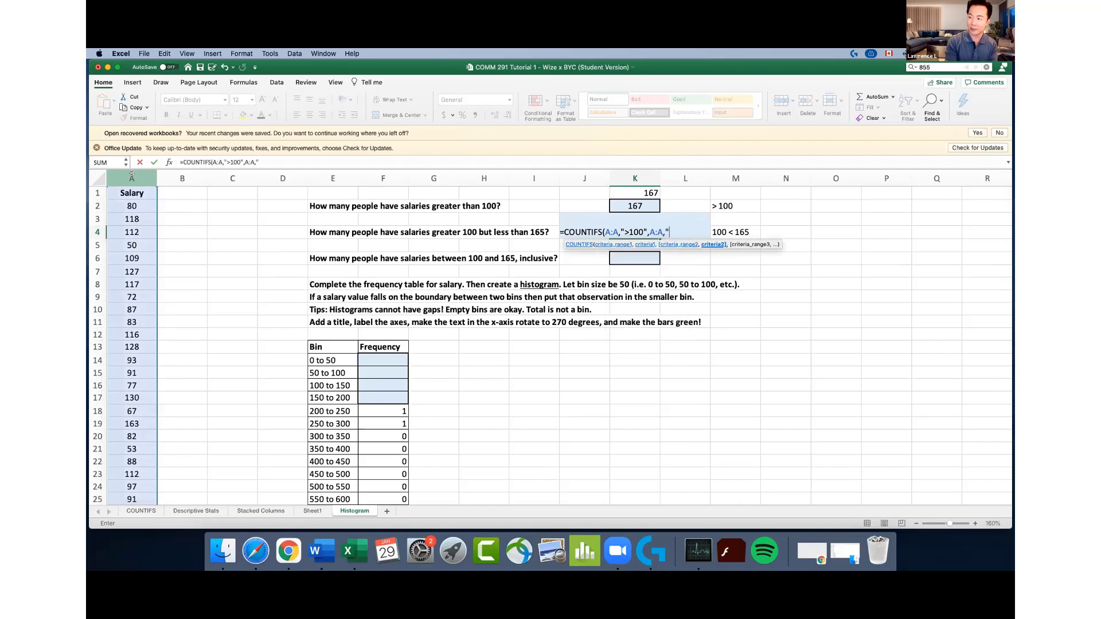
pyautogui.write('<1')
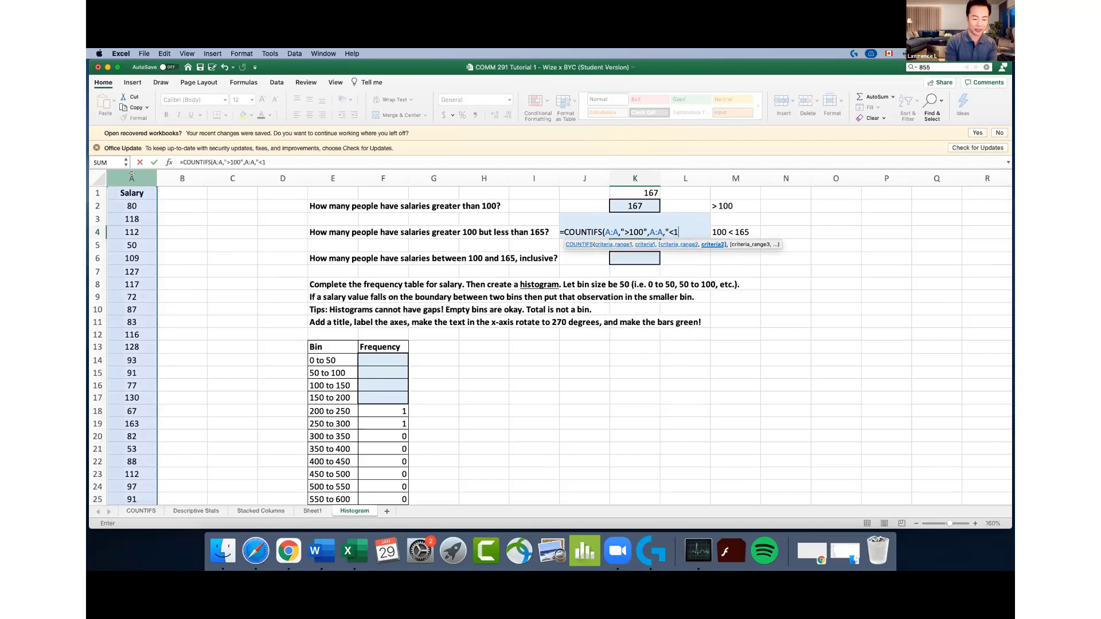
pyautogui.write('65"')
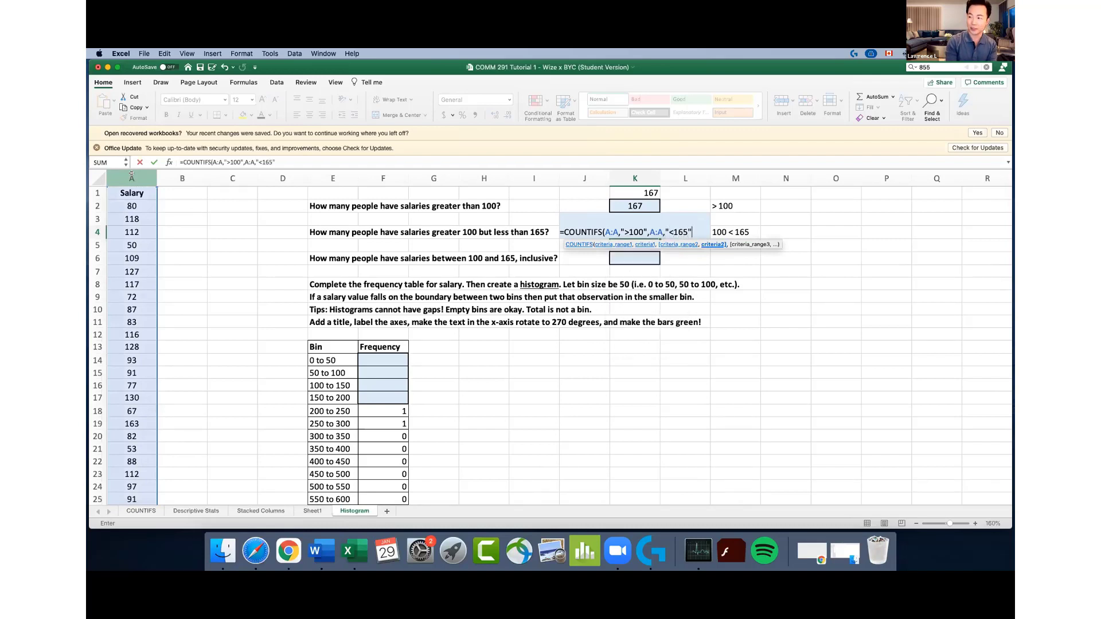
pyautogui.write(')')
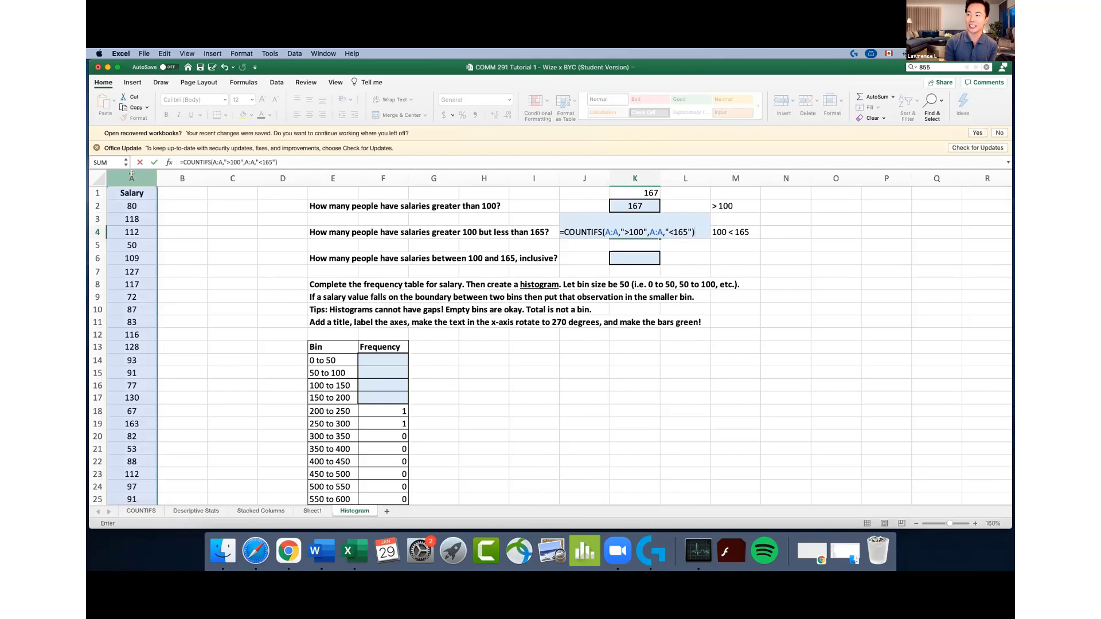
pyautogui.press('Return')
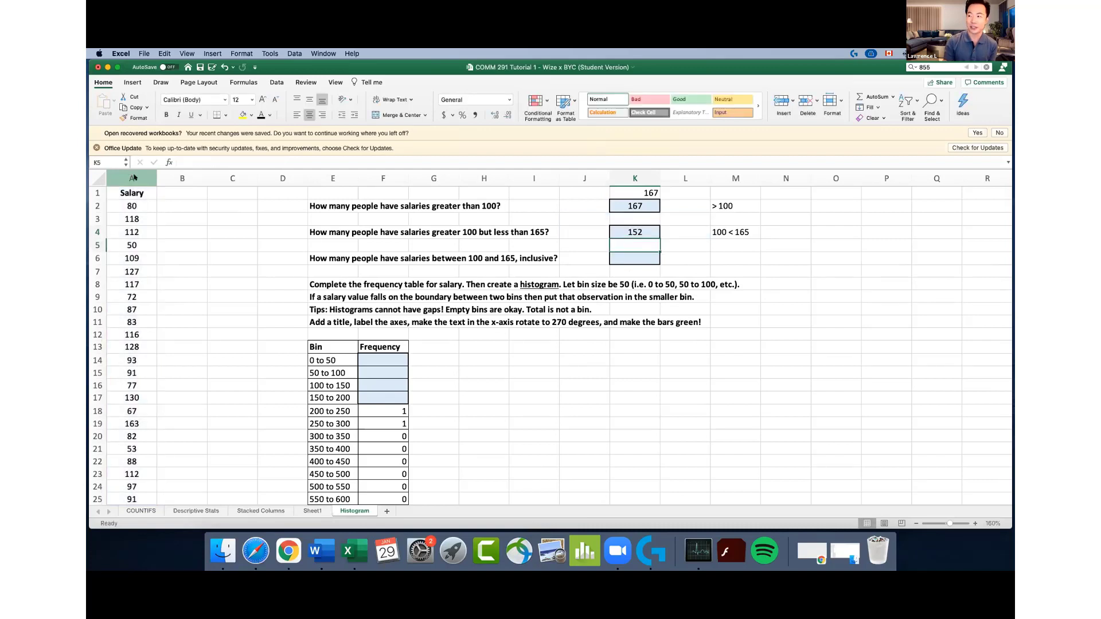
pyautogui.click(628, 230)
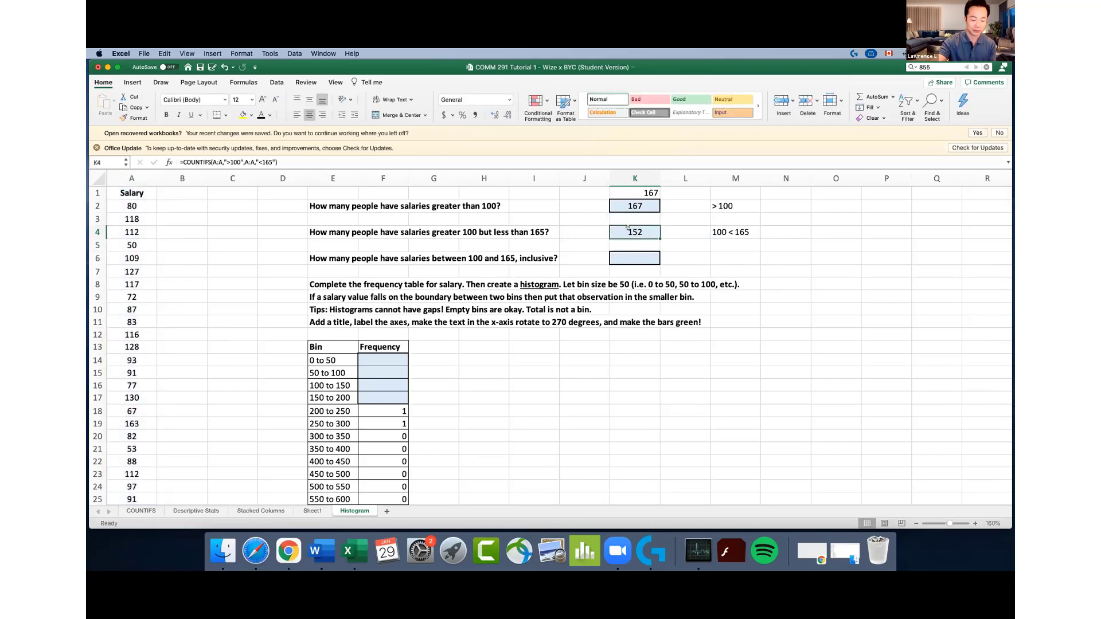
pyautogui.press('super+c')
pyautogui.click(834, 232)
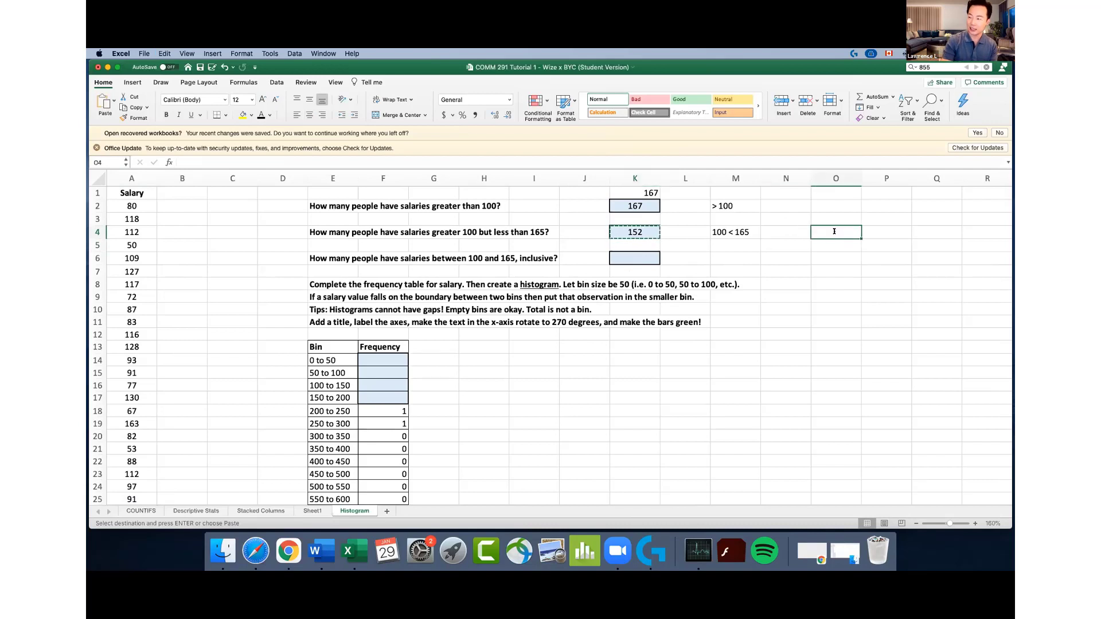
pyautogui.write("'152")
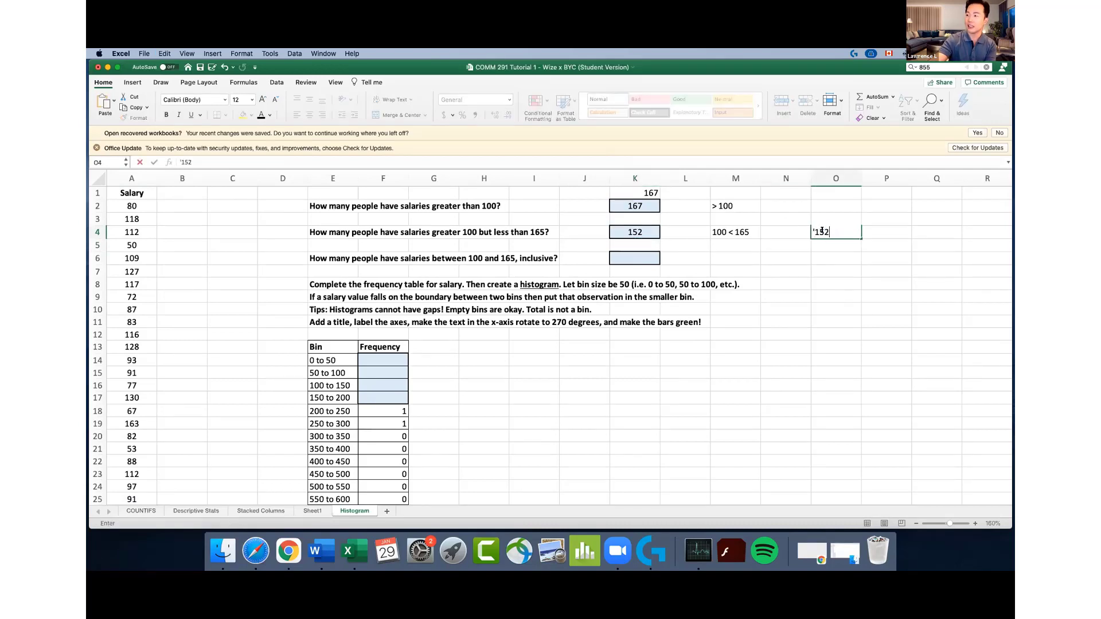
pyautogui.moveTo(830, 233); pyautogui.dragTo(812, 234)
pyautogui.press('BackSpace')
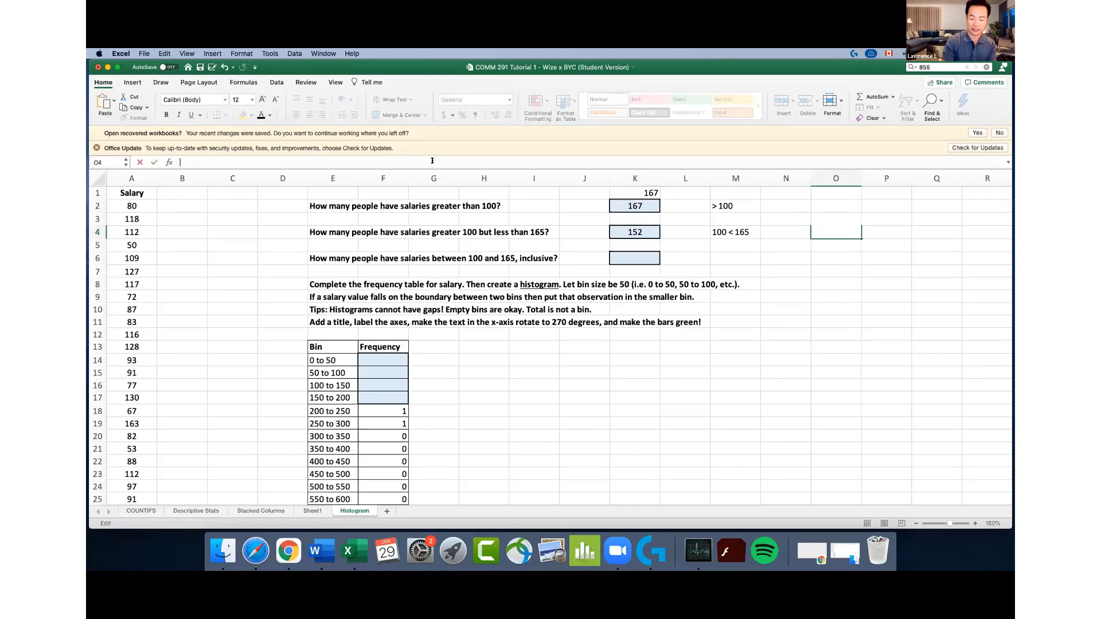
pyautogui.write("'")
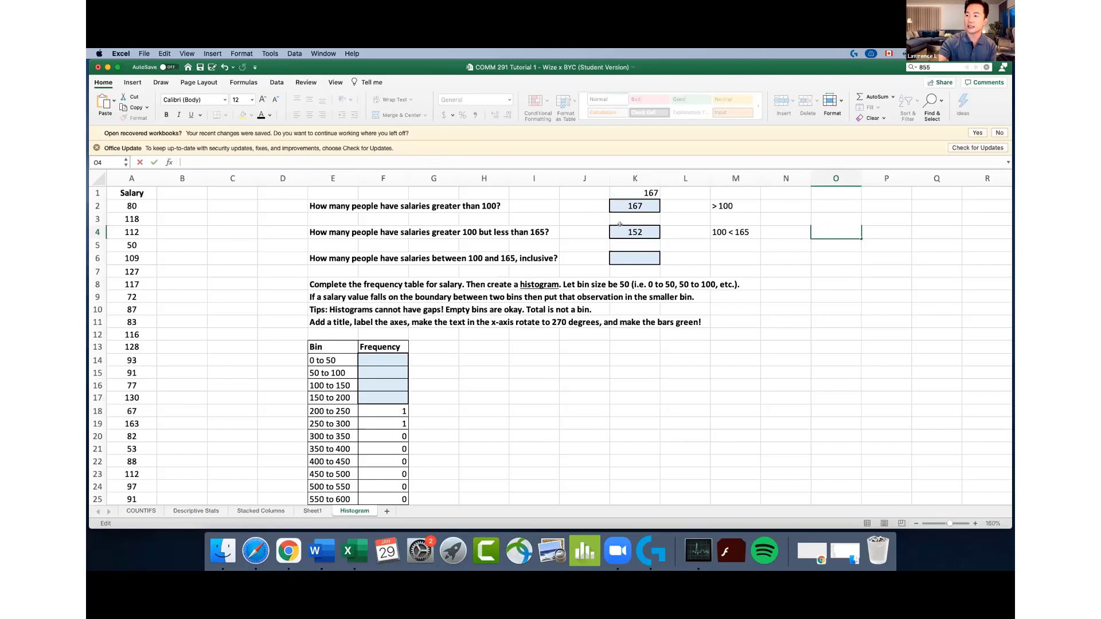
# Copy the formula text of K4 into O4 so it displays as the text =COUNTIFS(A:A,">100",A:A,"<165")
pyautogui.doubleClick(630, 232)
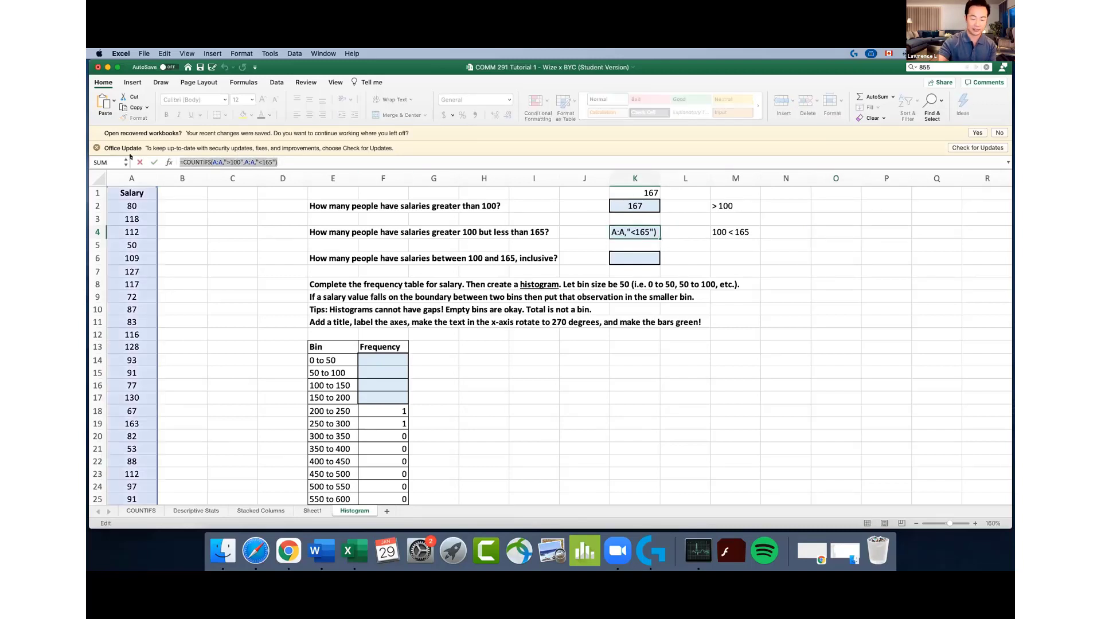
pyautogui.press('Return')
pyautogui.click(835, 227)
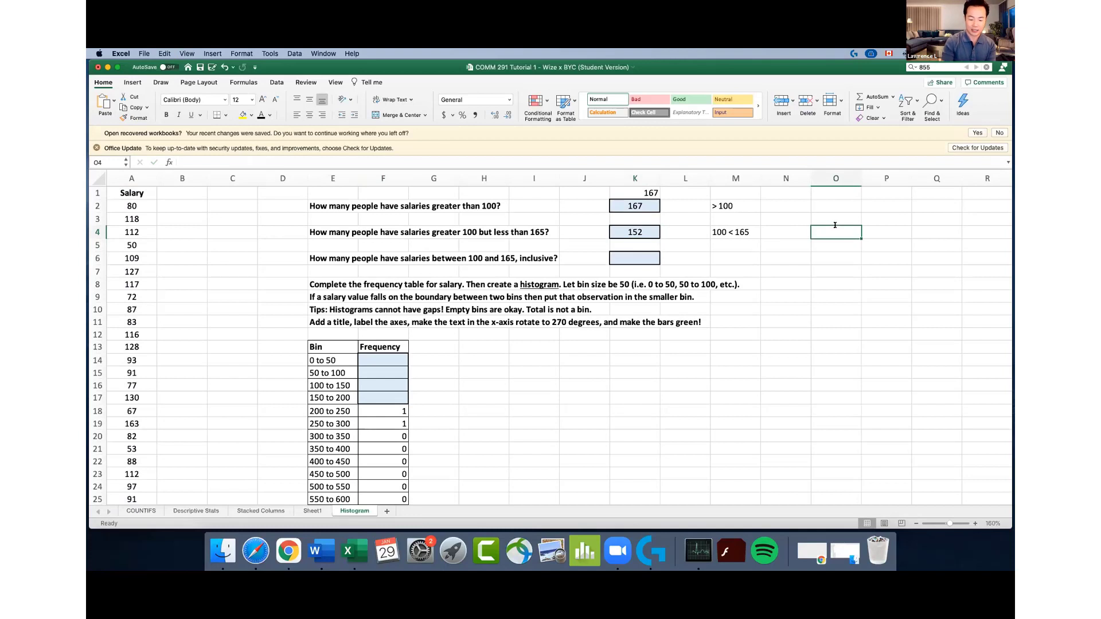
pyautogui.press('super+v')
pyautogui.press('Return')
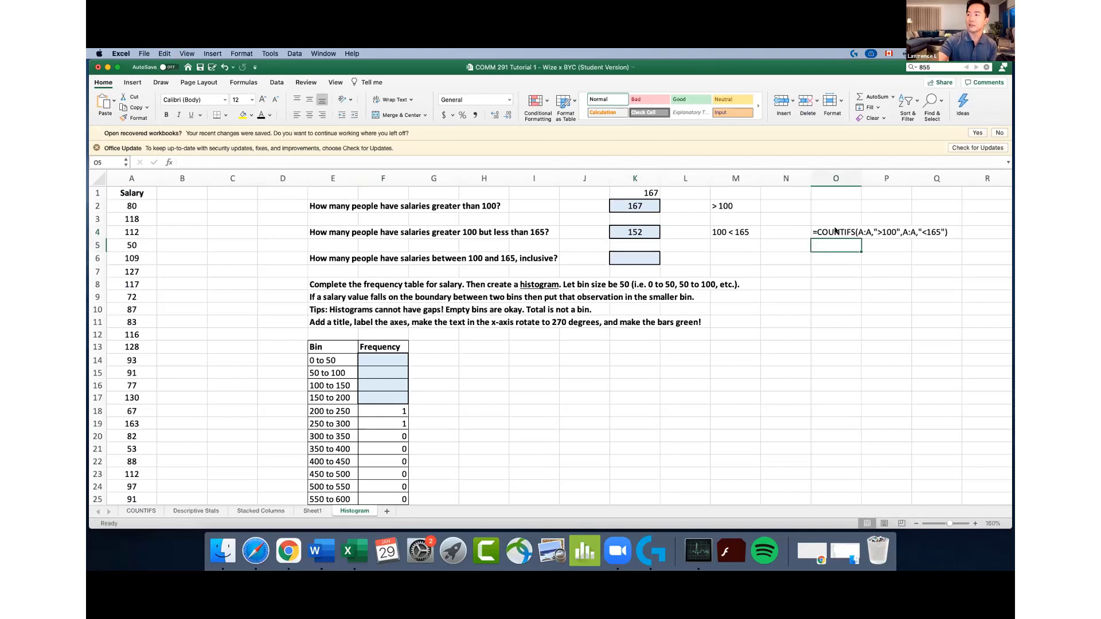
# Select the COUNTIFS formula text in K2 for copying, undoing the accidental =O2 entry
pyautogui.click(611, 206)
pyautogui.doubleClick(611, 205)
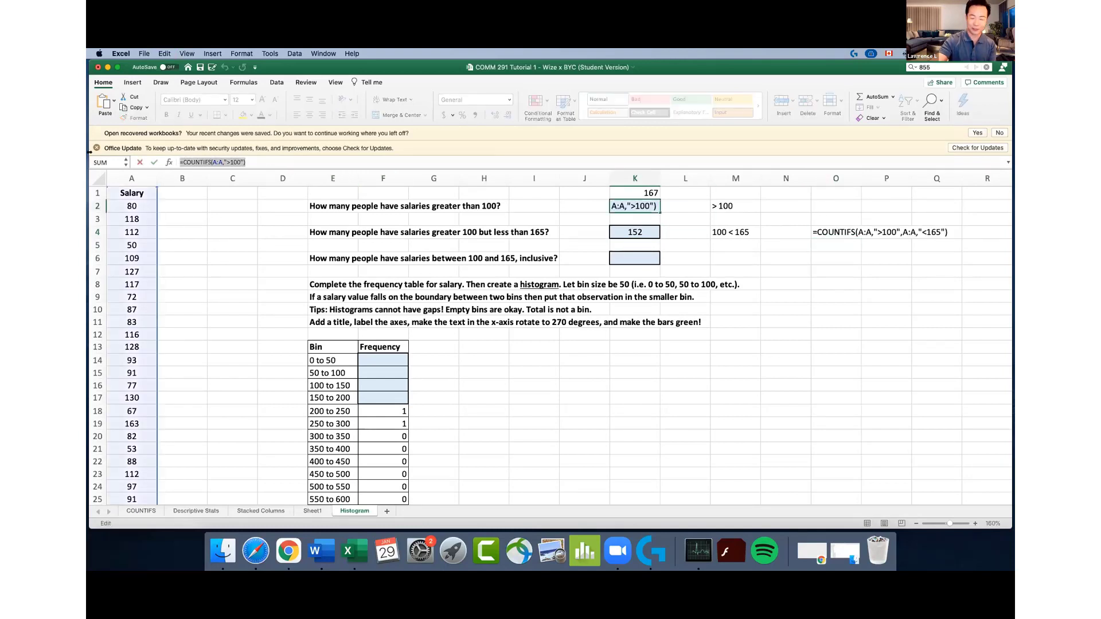
pyautogui.write('=')
pyautogui.click(820, 203)
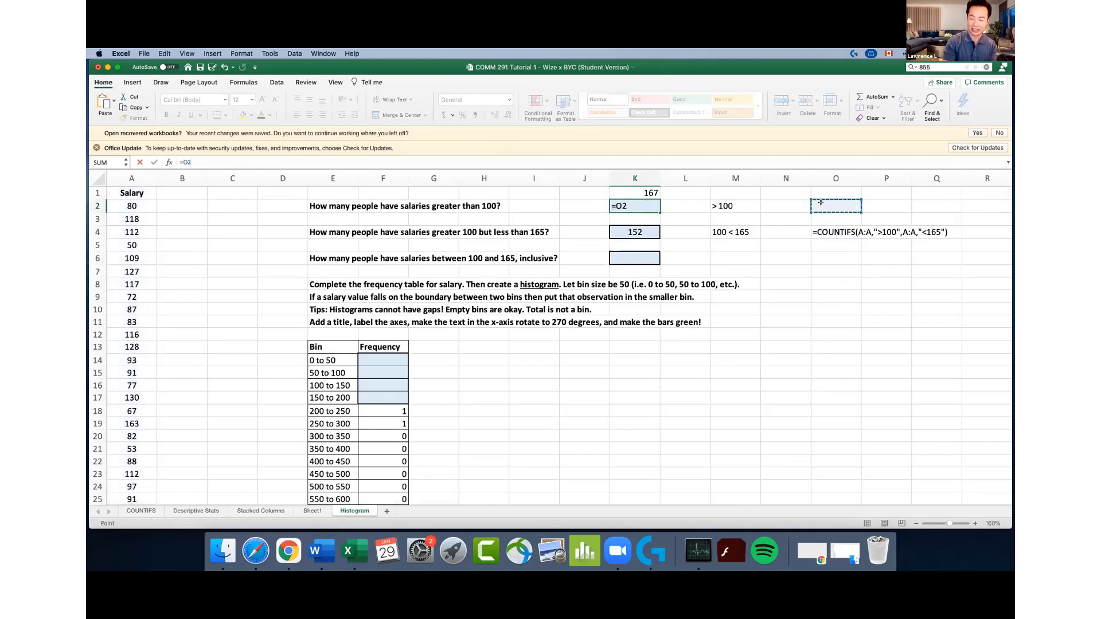
pyautogui.press('super+z')
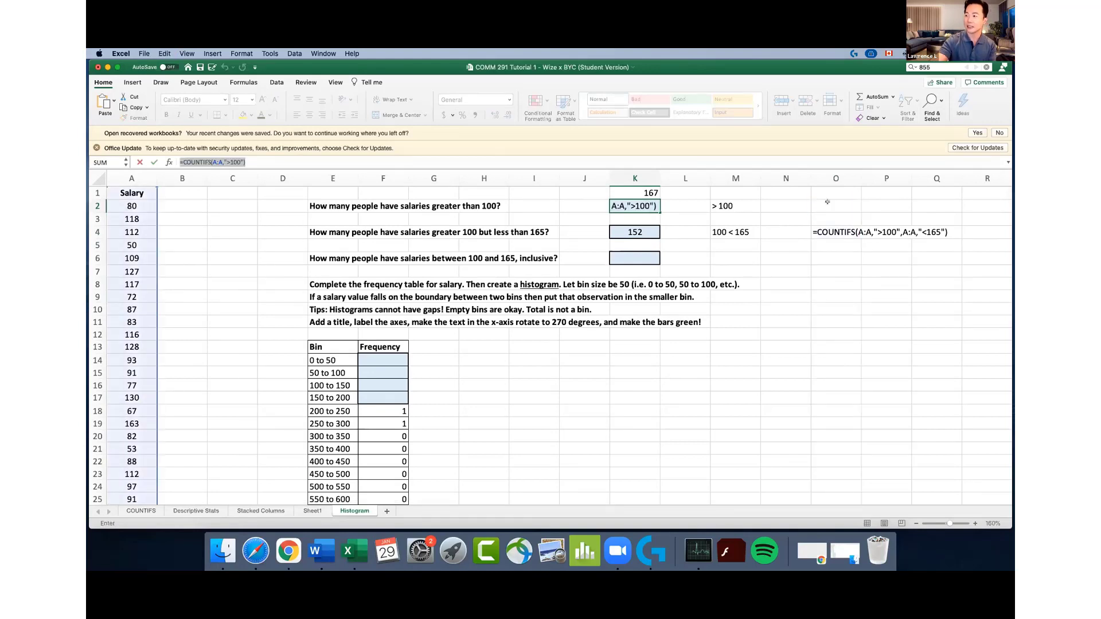
# Copy the formula =COUNTIFS(A:A,">100") from K2 into O2 as visible text
pyautogui.click(825, 202)
pyautogui.press('Escape')
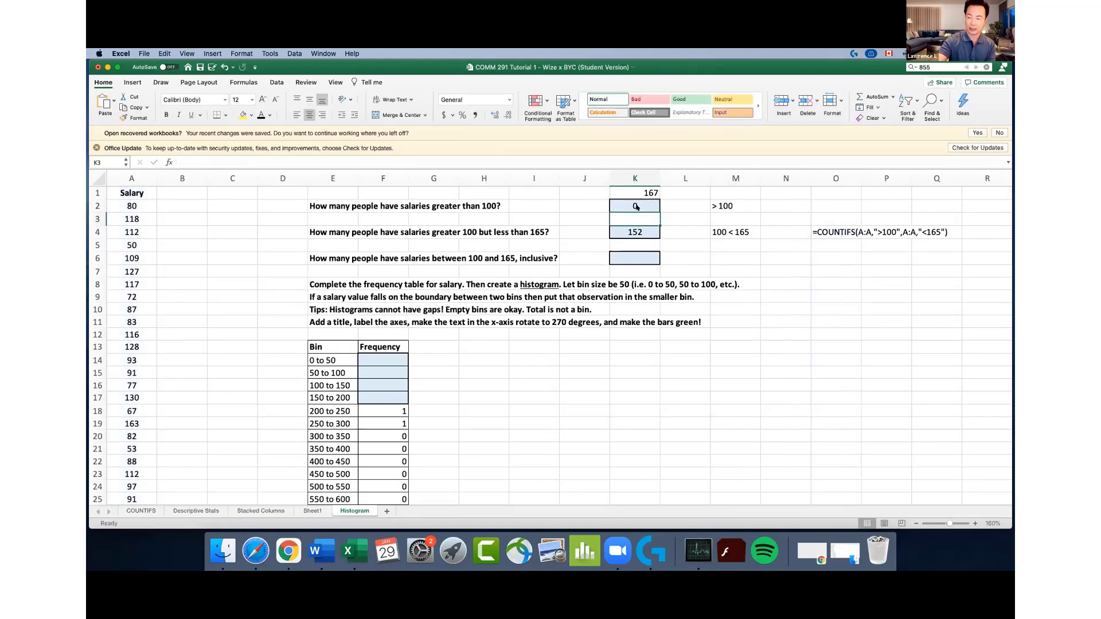
pyautogui.moveTo(249, 162); pyautogui.dragTo(179, 162)
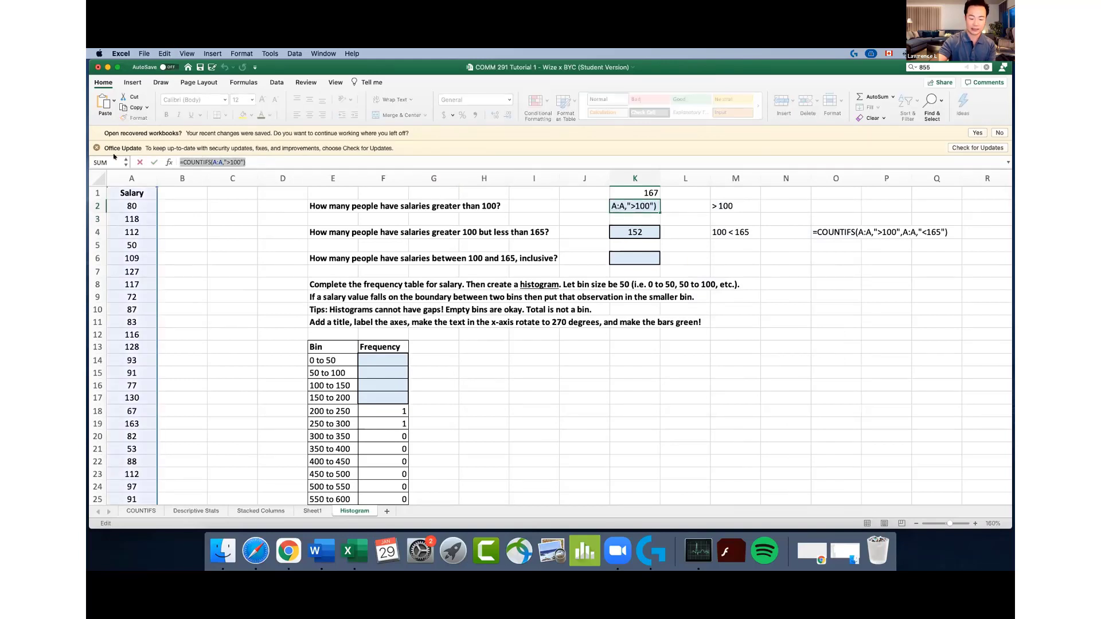
pyautogui.press('Return')
pyautogui.click(841, 202)
pyautogui.press('super+v')
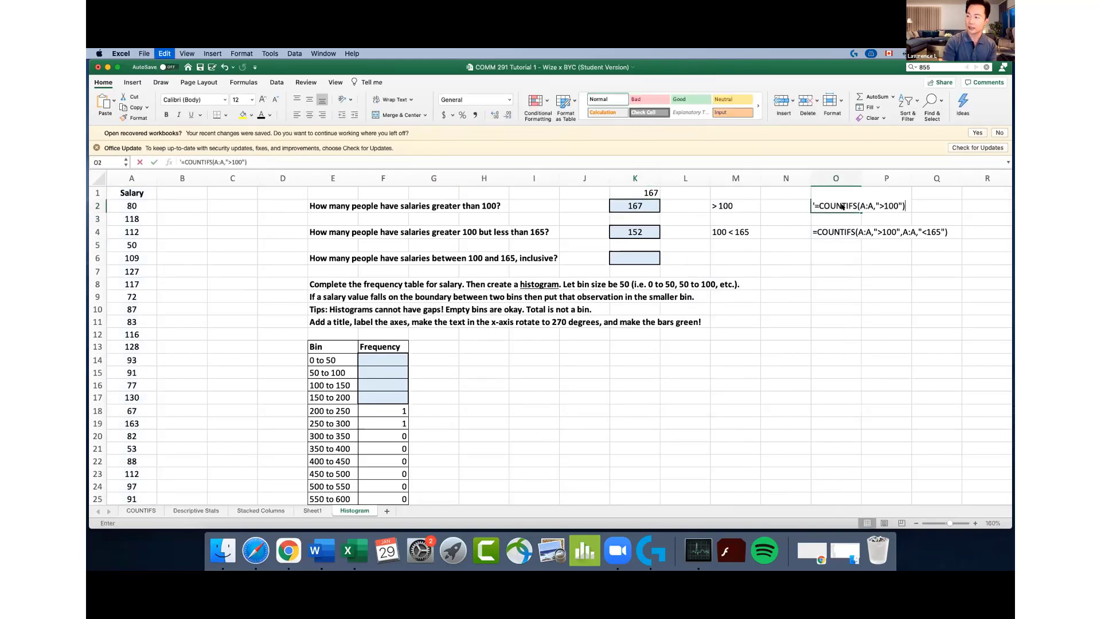
pyautogui.press('Return')
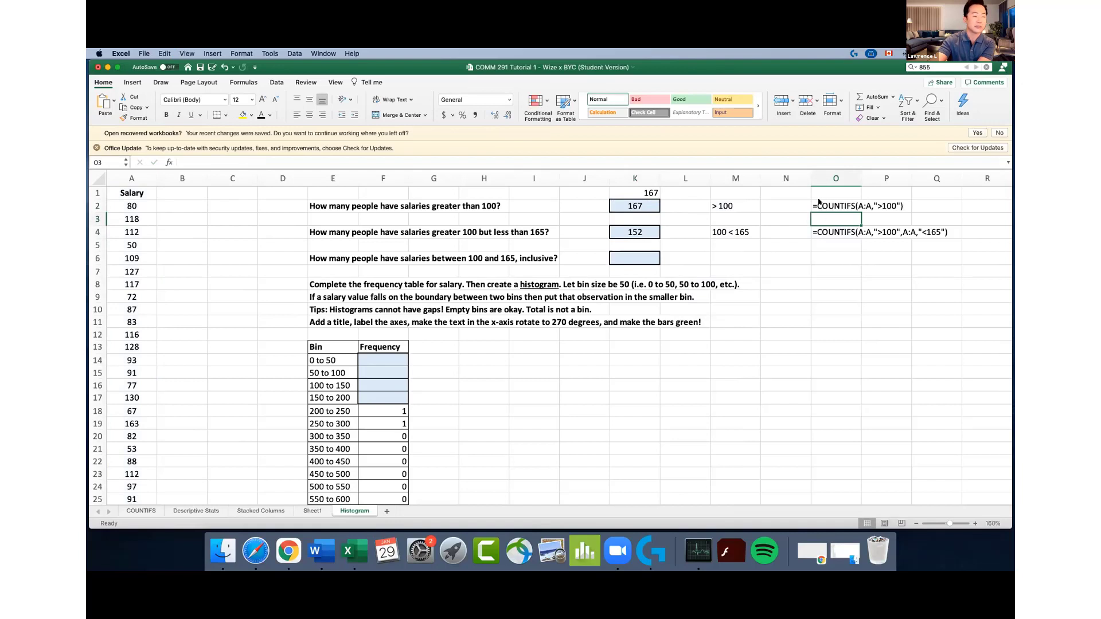
# Narrow the empty column N between the condition notes and the formula texts
pyautogui.click(828, 255)
pyautogui.moveTo(825, 202); pyautogui.dragTo(928, 205)
pyautogui.moveTo(829, 232); pyautogui.dragTo(931, 232)
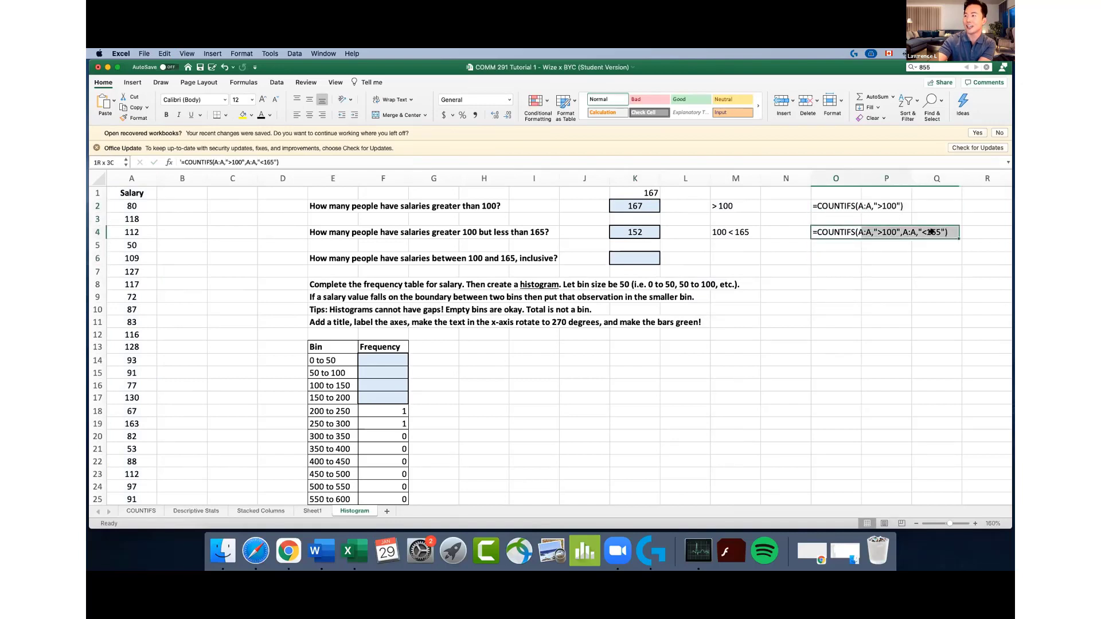
pyautogui.click(836, 254)
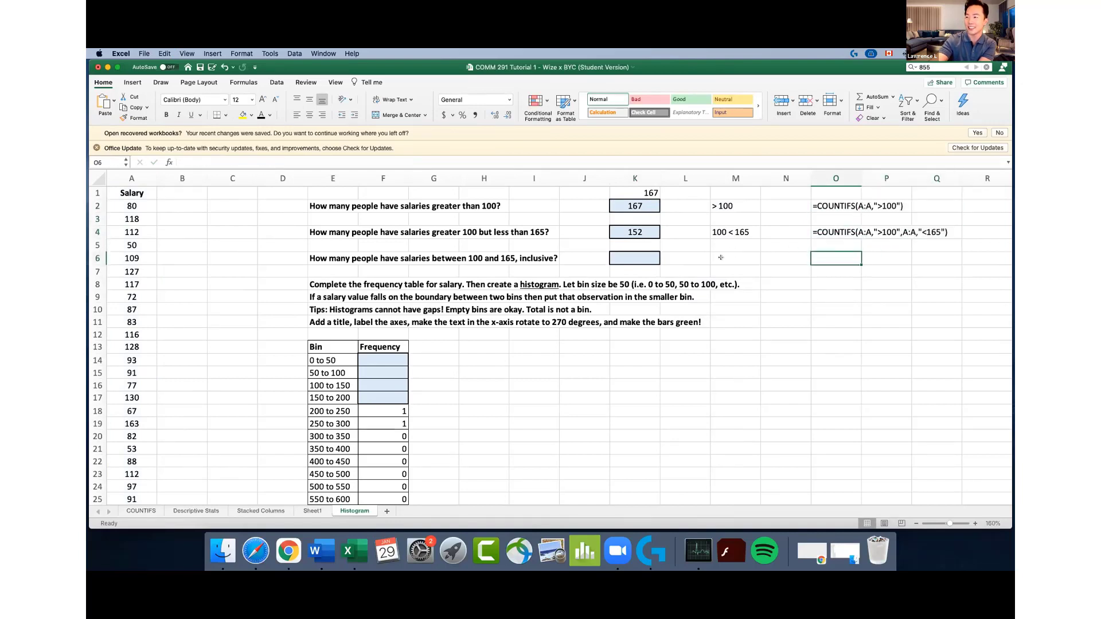
pyautogui.moveTo(811, 178); pyautogui.dragTo(774, 178)
# Change the condition note in M4 to read 100 < X < 165
pyautogui.click(623, 256)
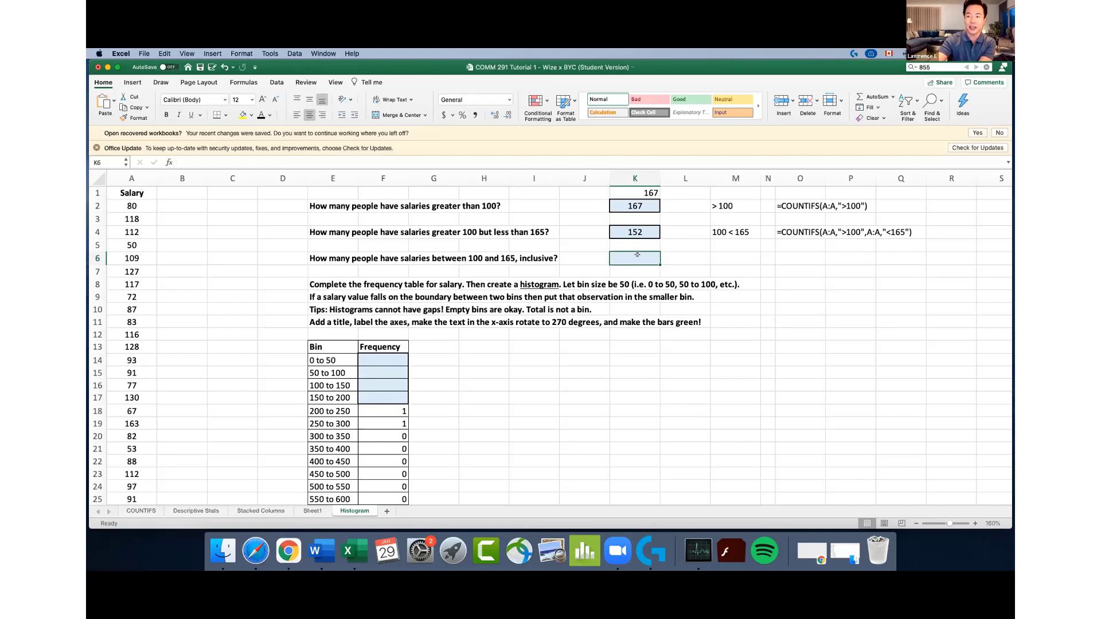
pyautogui.click(721, 253)
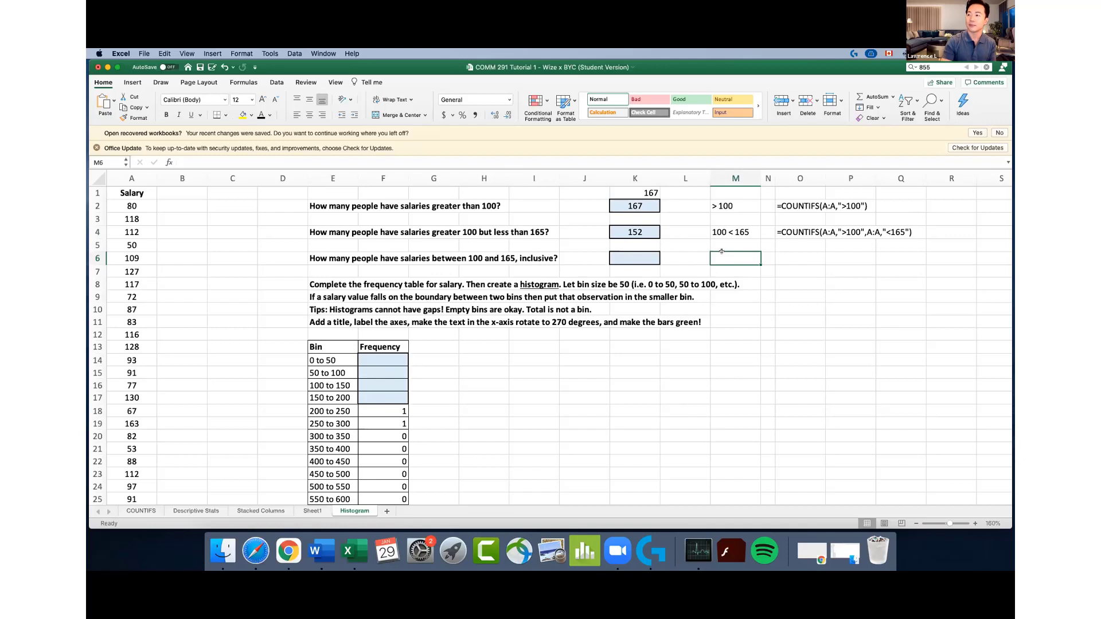
pyautogui.doubleClick(749, 231)
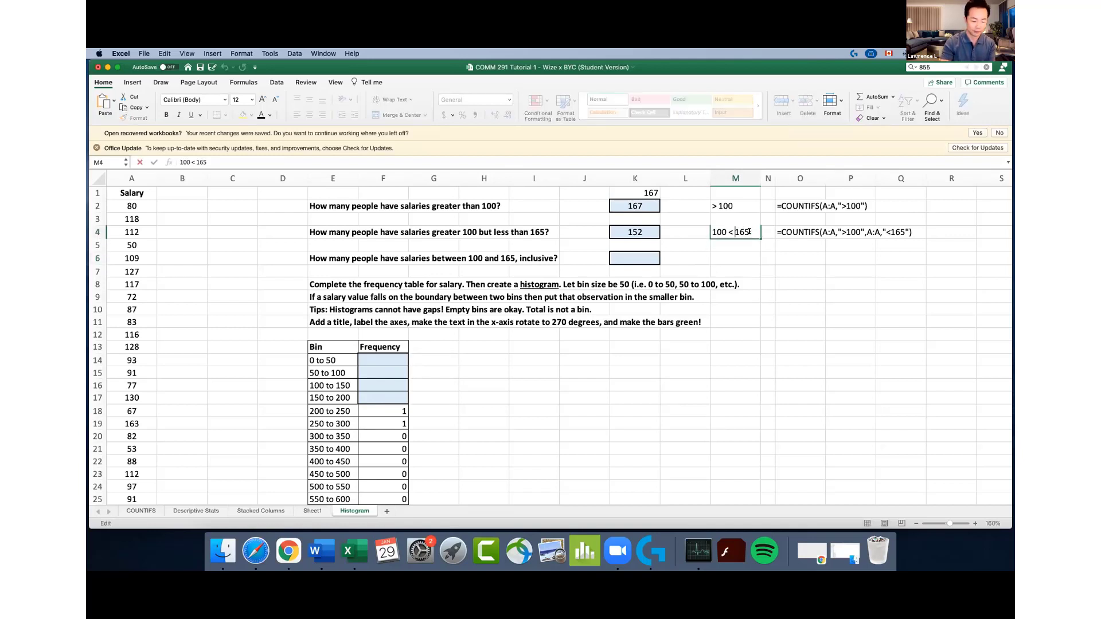
pyautogui.write('X <')
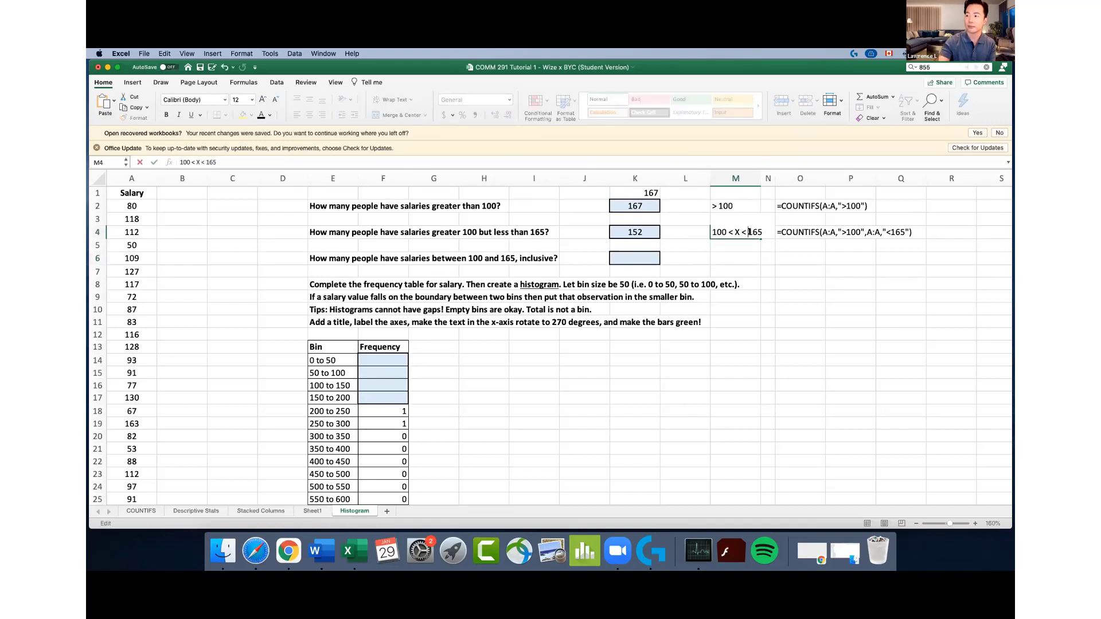
# Enter the condition note 100 <= X <= 165 in M6
pyautogui.click(734, 253)
pyautogui.write('100 =')
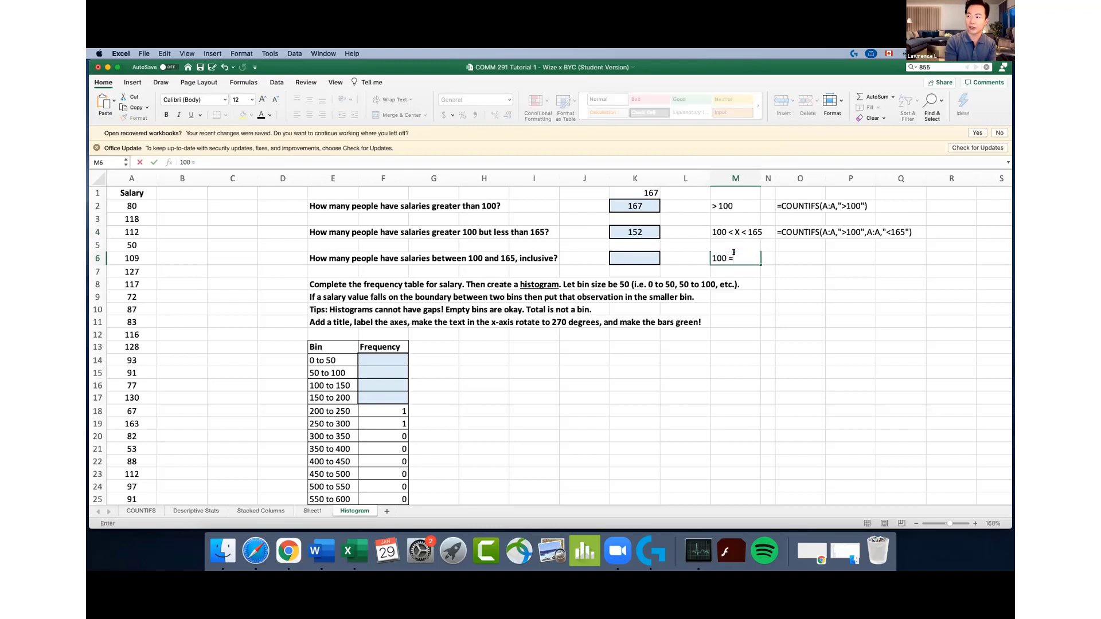
pyautogui.press('BackSpace')
pyautogui.write('<= X')
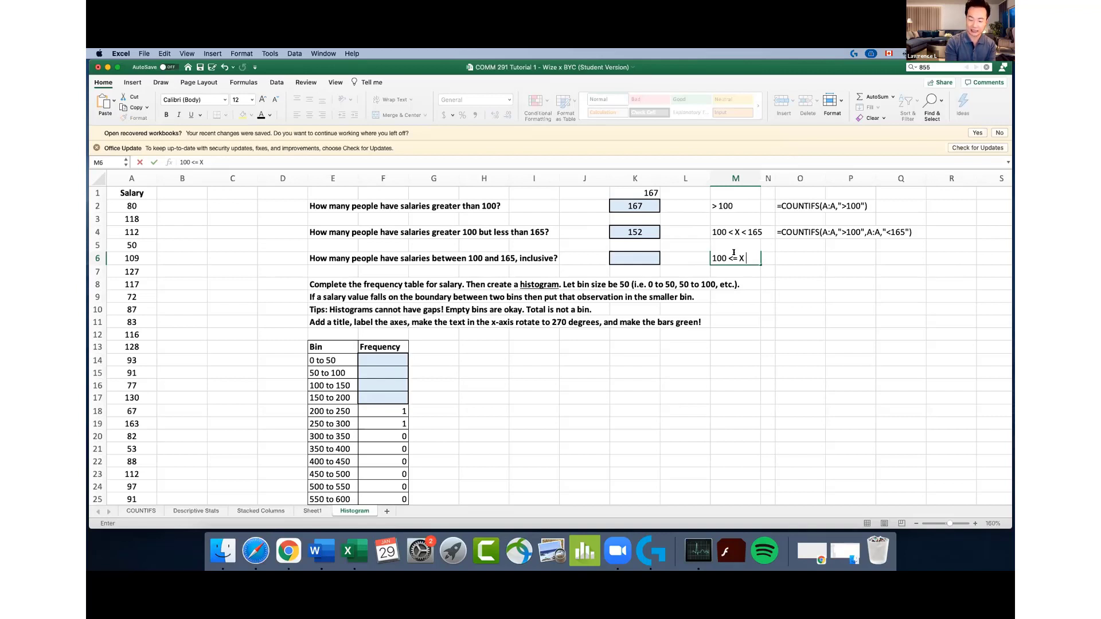
pyautogui.write('<=')
pyautogui.write(' 165')
pyautogui.press('Return')
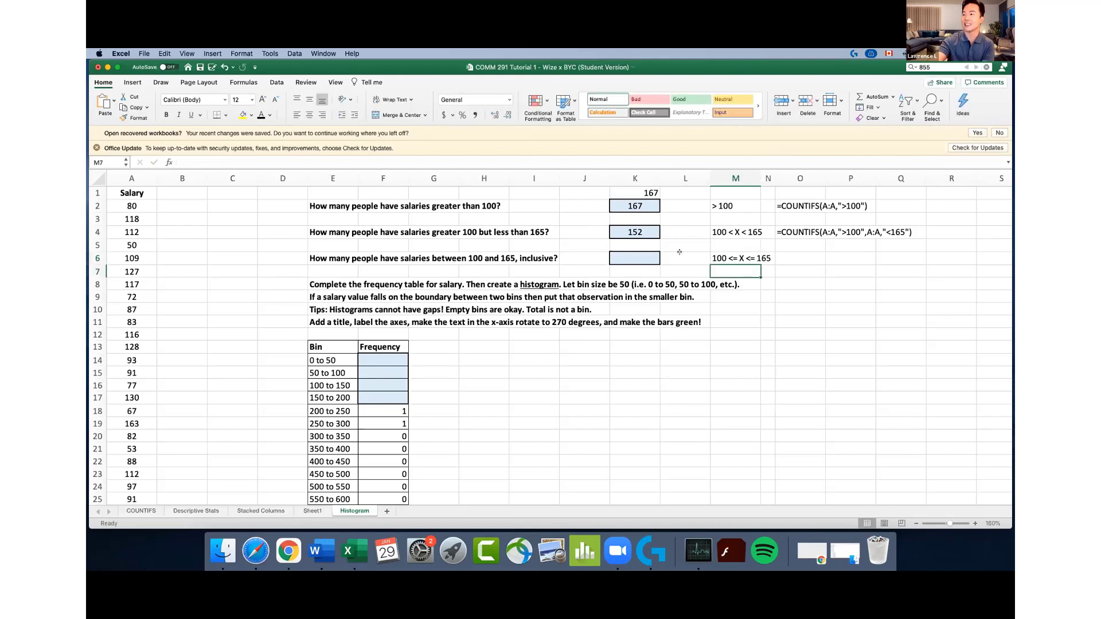
# Begin a COUNTIFS formula in K6 with range A:A, criterion "<=100" and A:A again as the second range
pyautogui.click(637, 256)
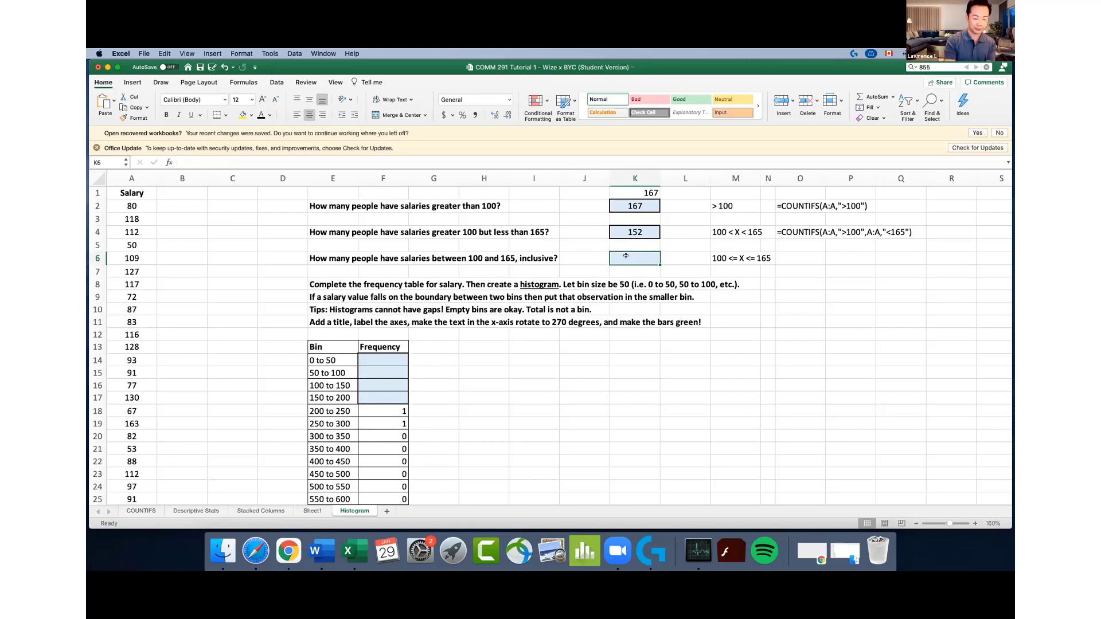
pyautogui.write('=COUNTIFS(')
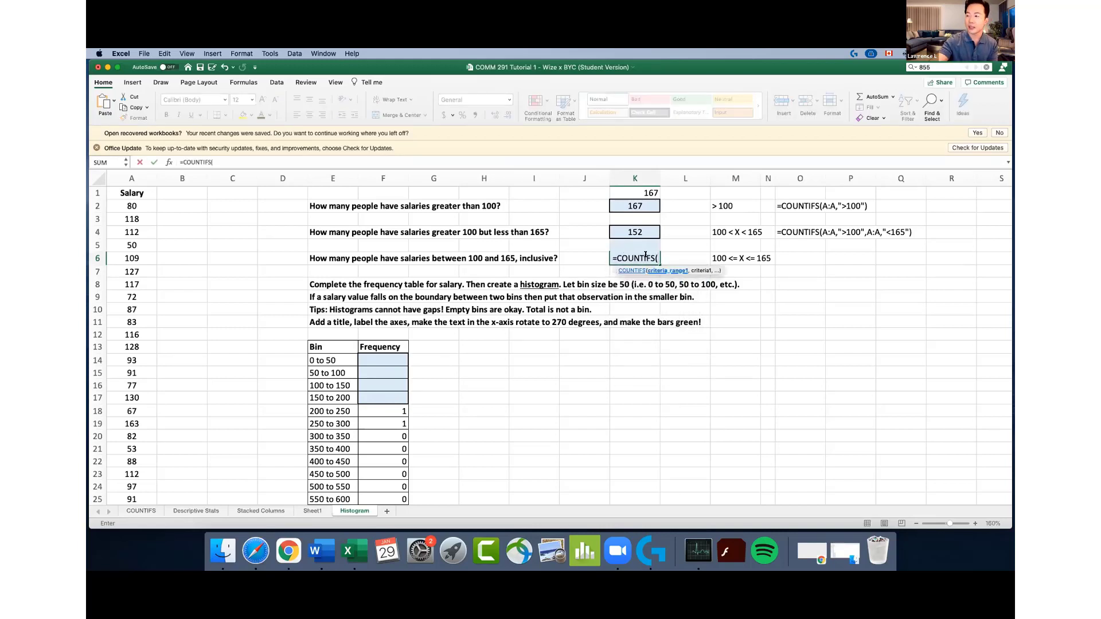
pyautogui.click(135, 178)
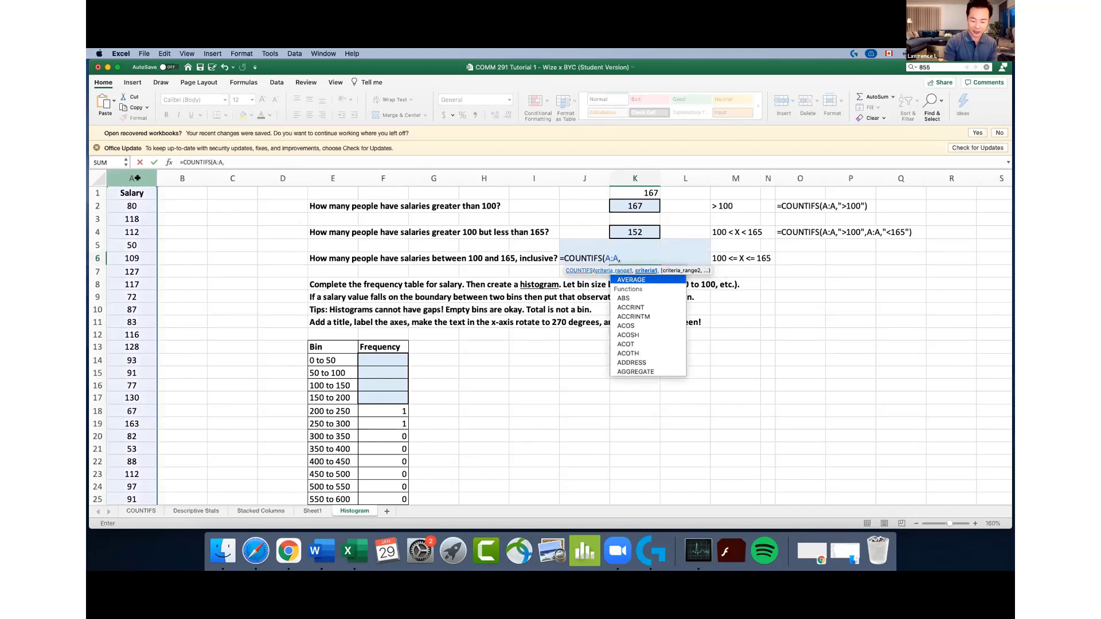
pyautogui.write(',"<')
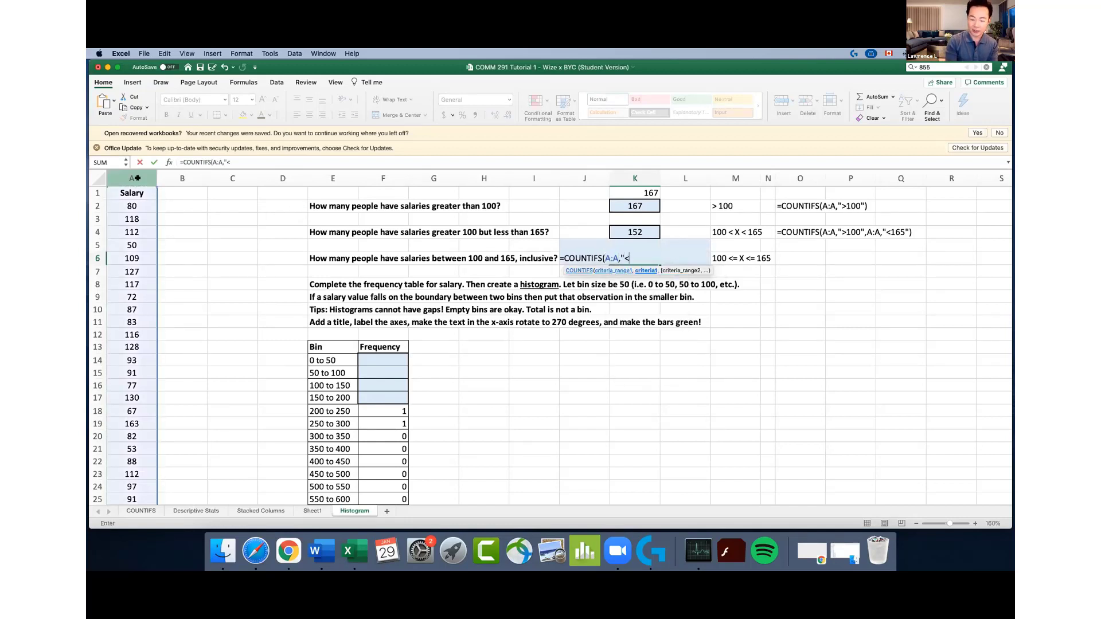
pyautogui.write('=100')
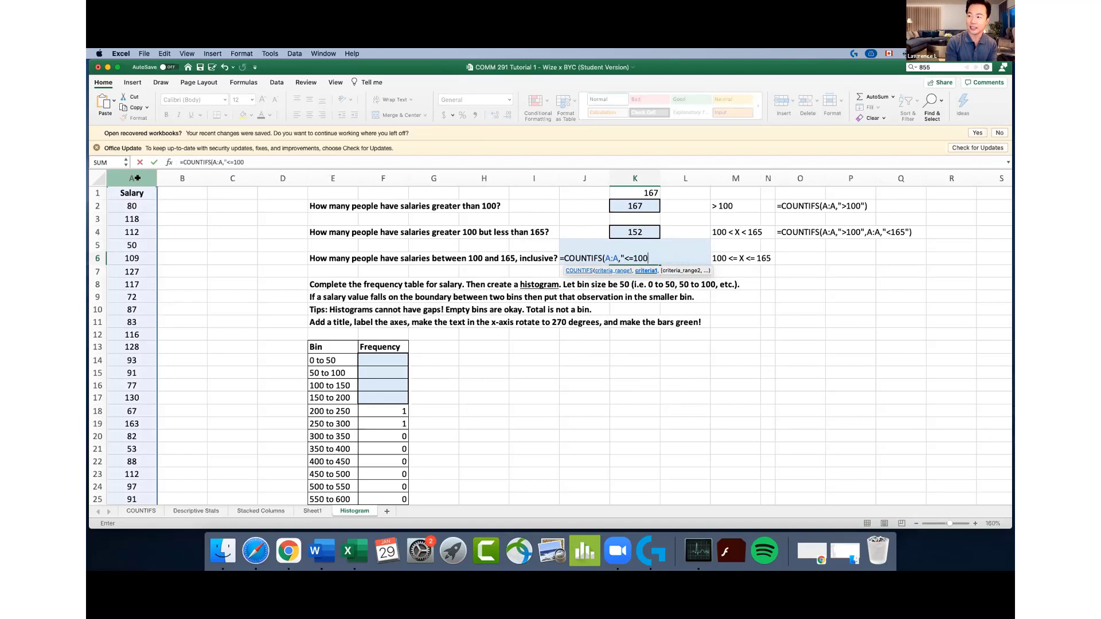
pyautogui.write('"')
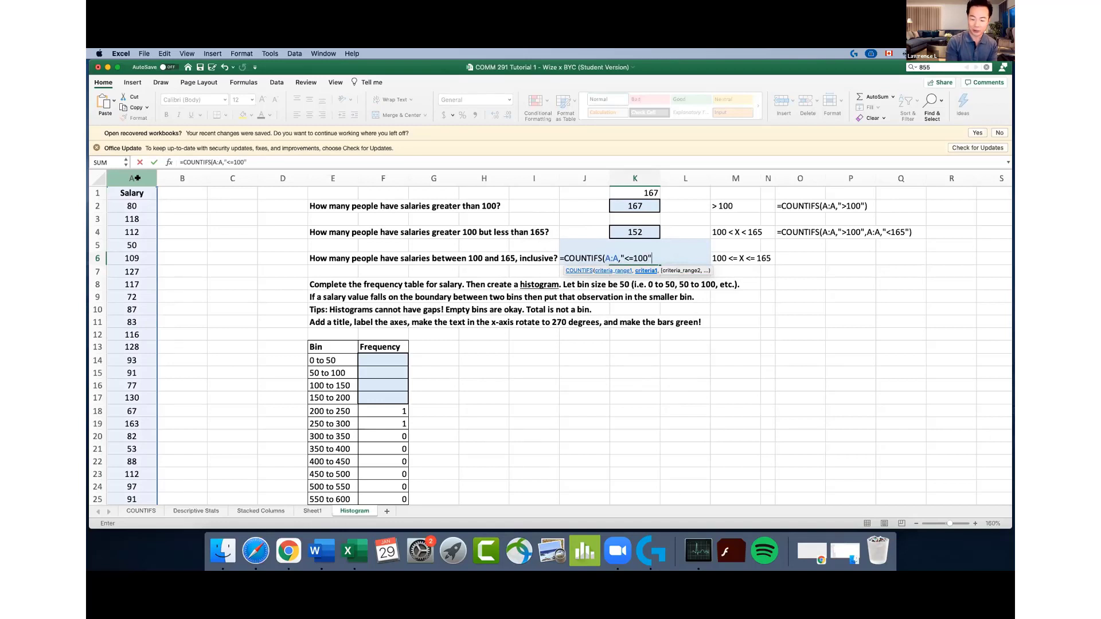
pyautogui.write(',')
pyautogui.click(137, 178)
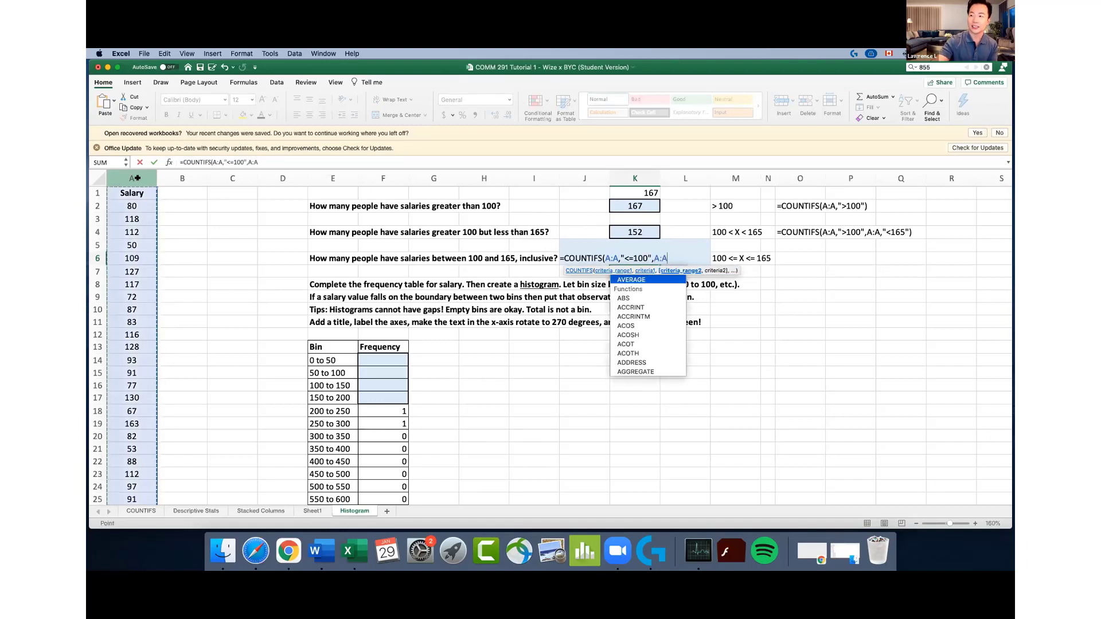
pyautogui.write(',"')
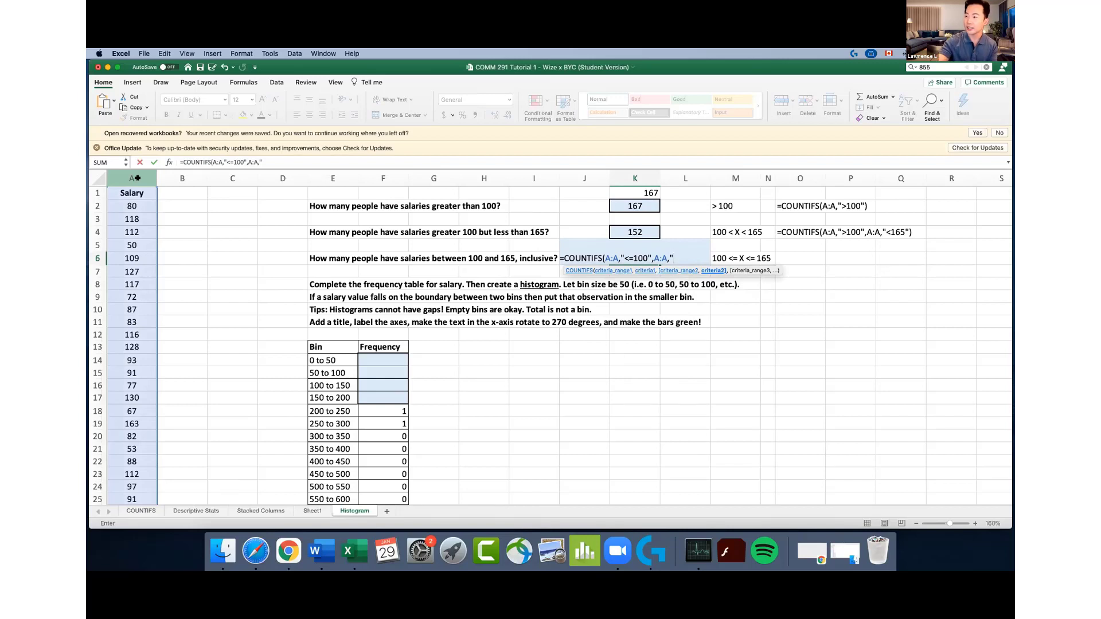
# Correct the first criterion in the K6 formula to ">=100" and complete it with the second criterion "<=165"
pyautogui.click(627, 258)
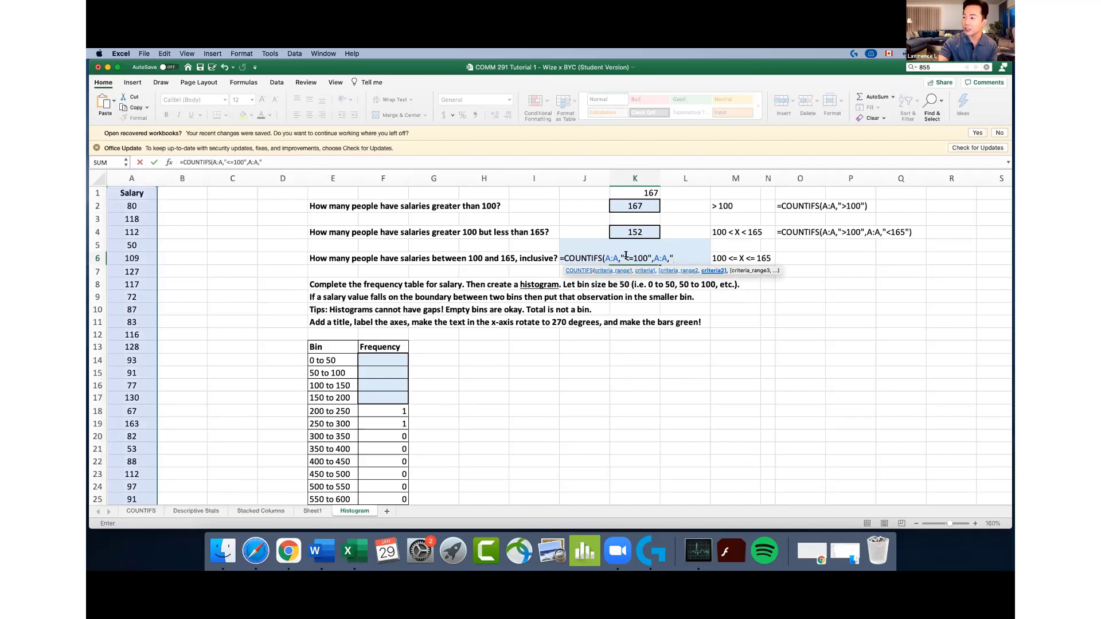
pyautogui.press('BackSpace')
pyautogui.write('>')
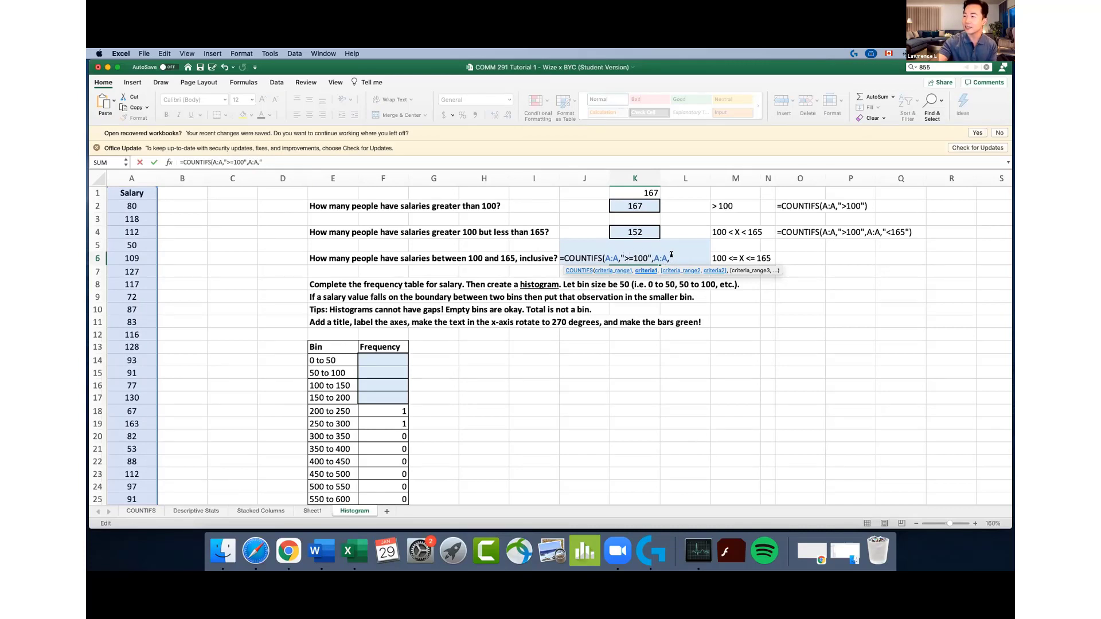
pyautogui.click(692, 254)
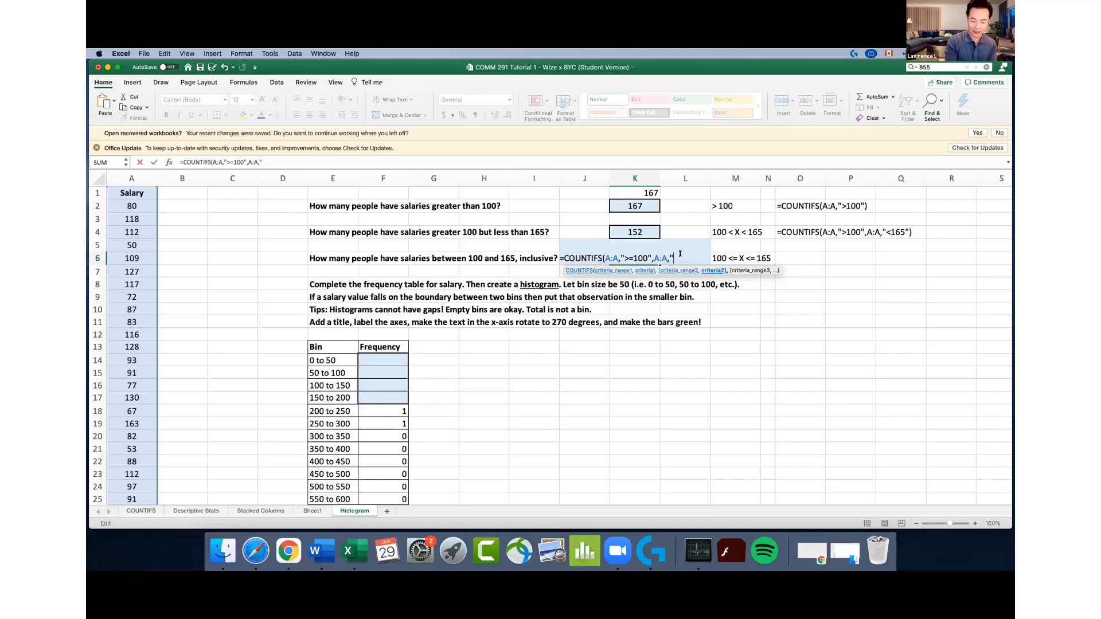
pyautogui.write('<=165')
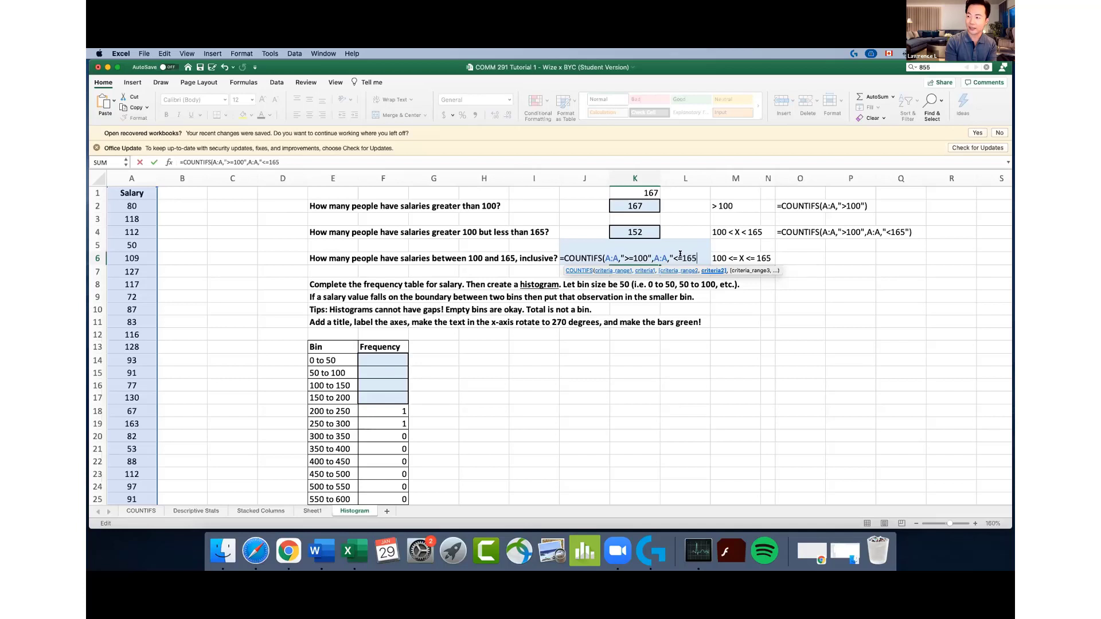
pyautogui.write('")')
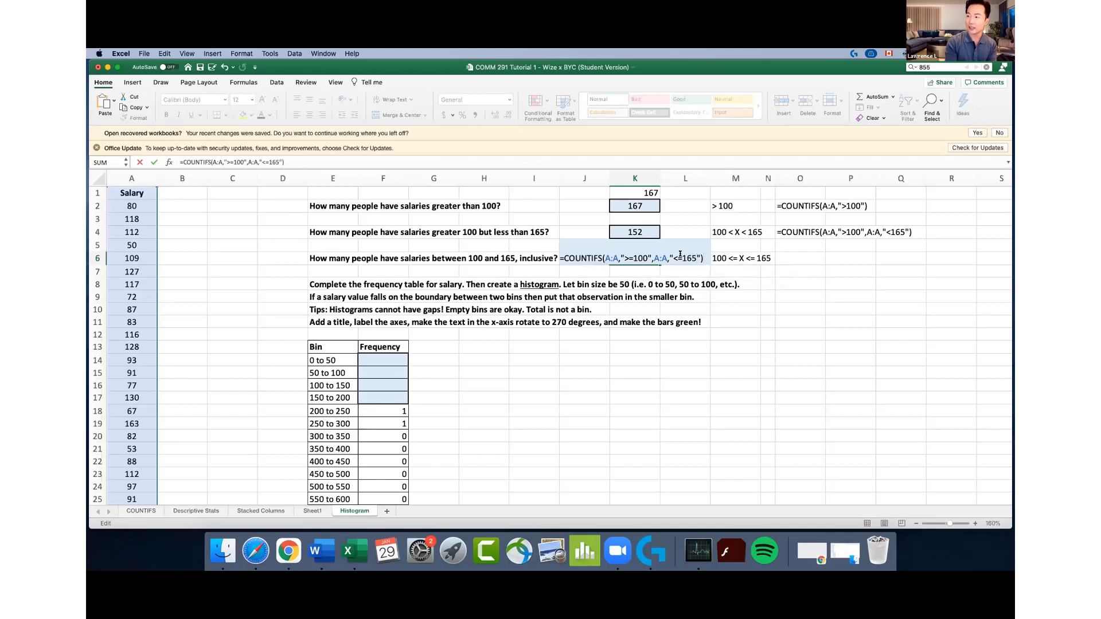
pyautogui.press('Return')
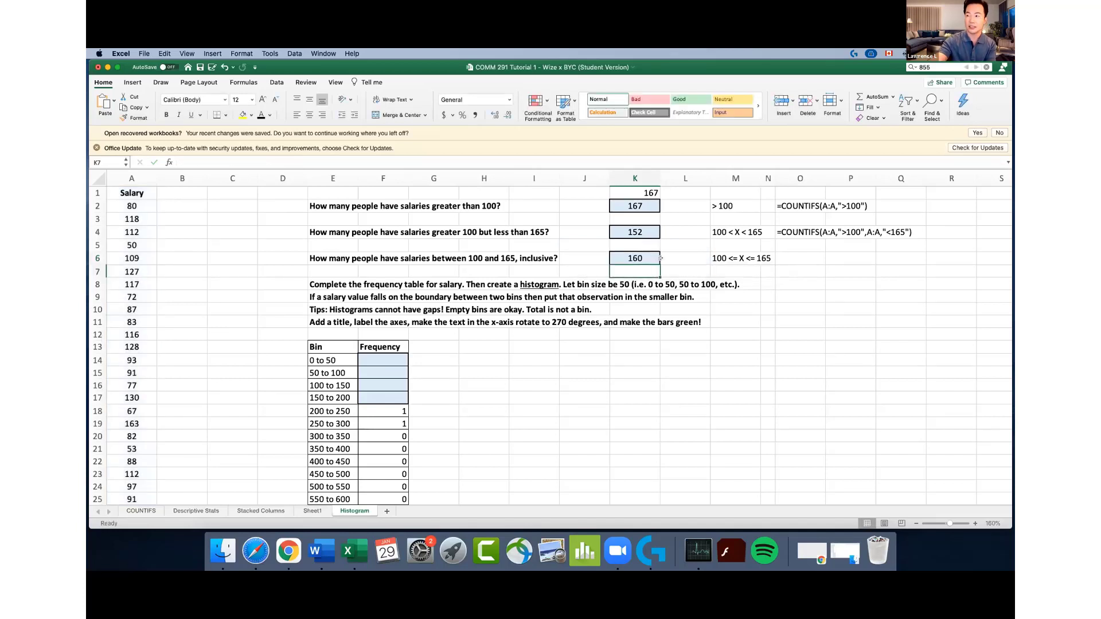
# Review the COUNTIFS formula in K4 against the one in K6
pyautogui.click(648, 253)
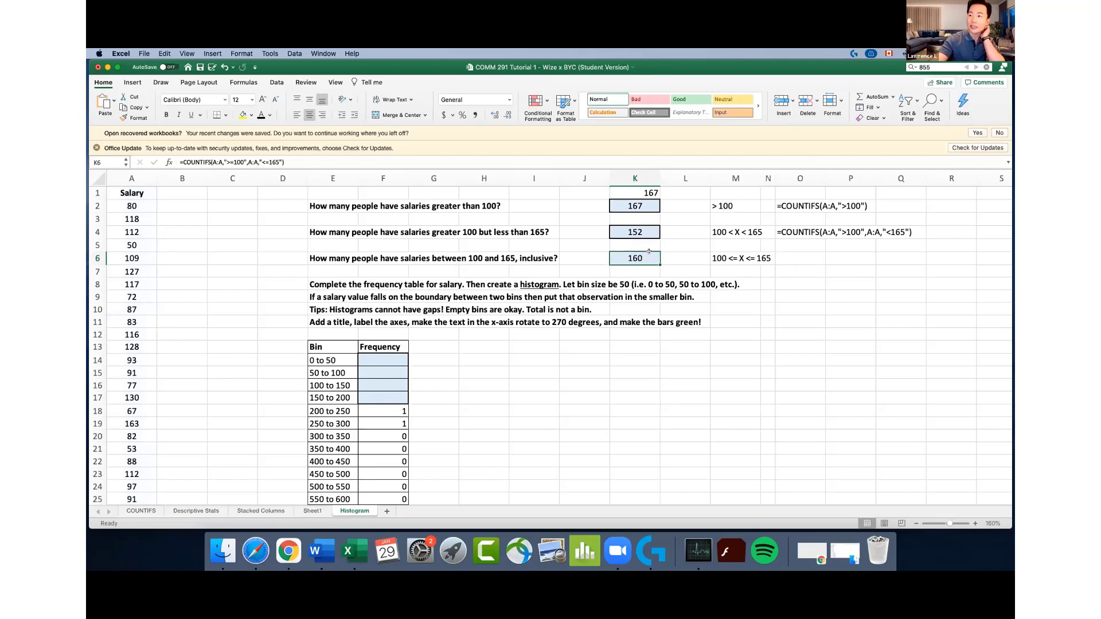
pyautogui.doubleClick(646, 232)
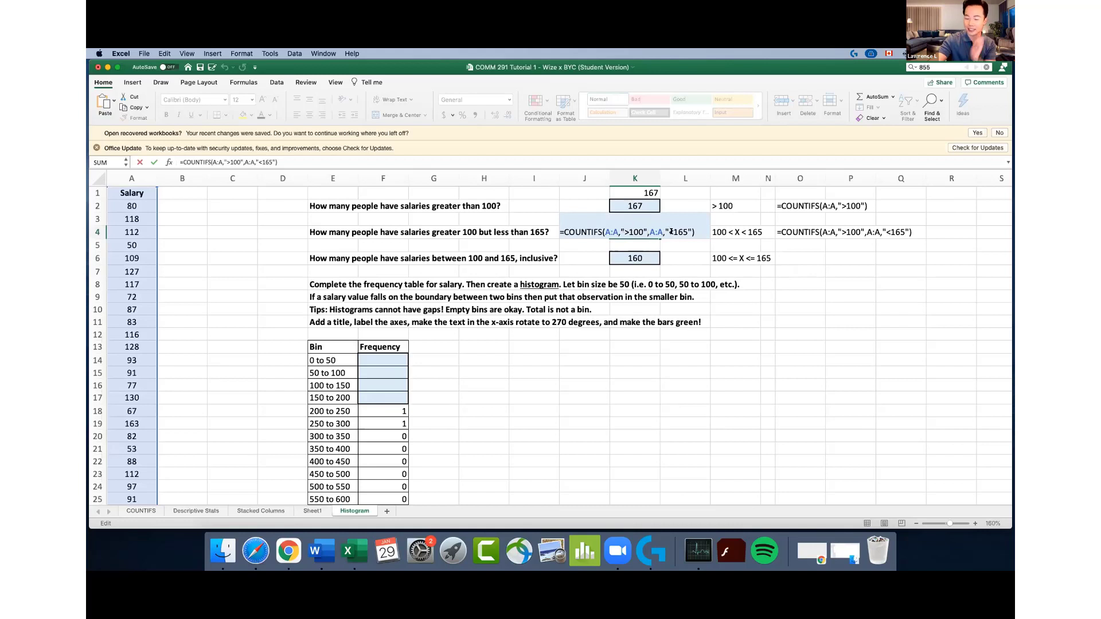
pyautogui.click(644, 258)
# Copy the formula =COUNTIFS(A:A,">=100",A:A,"<=165") from K6 into O6 as visible text
pyautogui.doubleClick(644, 258)
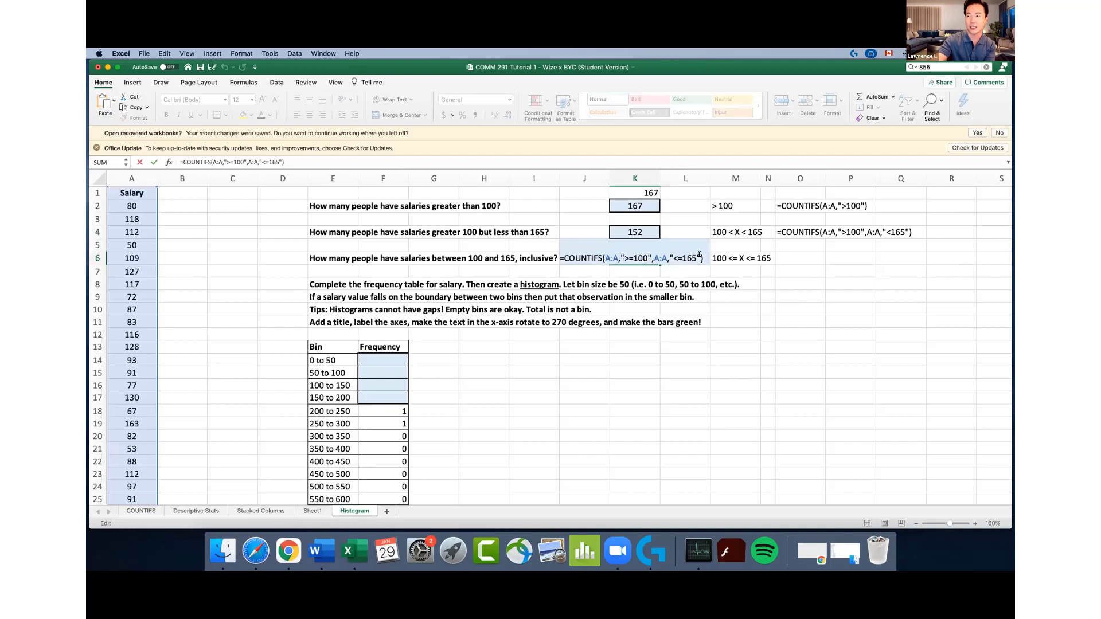
pyautogui.moveTo(289, 160); pyautogui.dragTo(153, 155)
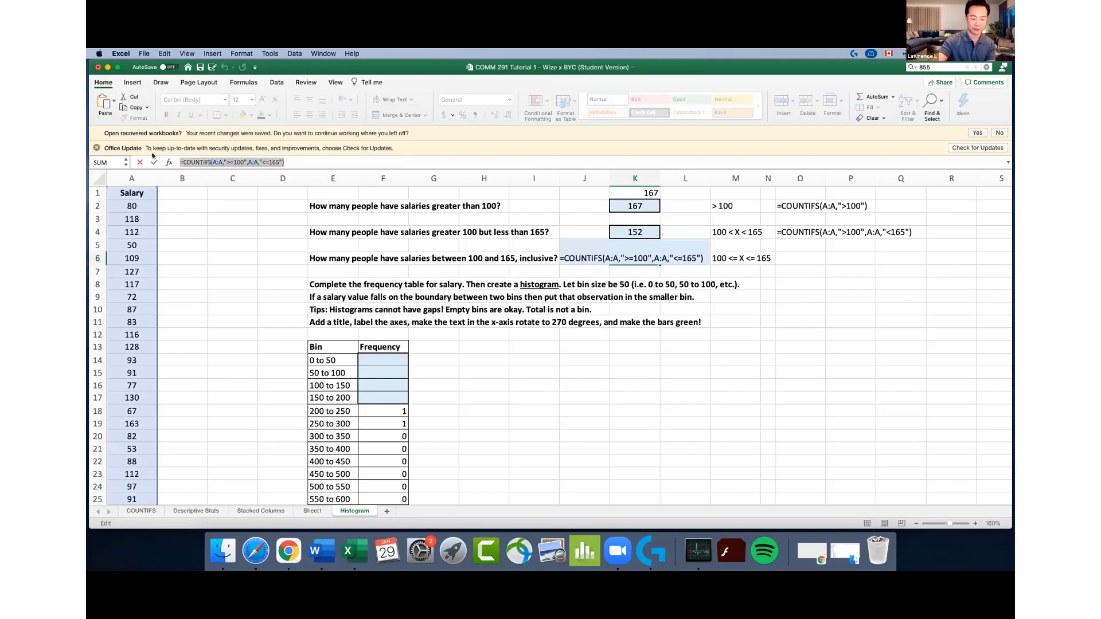
pyautogui.press('super+c')
pyautogui.press('Return')
pyautogui.click(799, 258)
pyautogui.write("'")
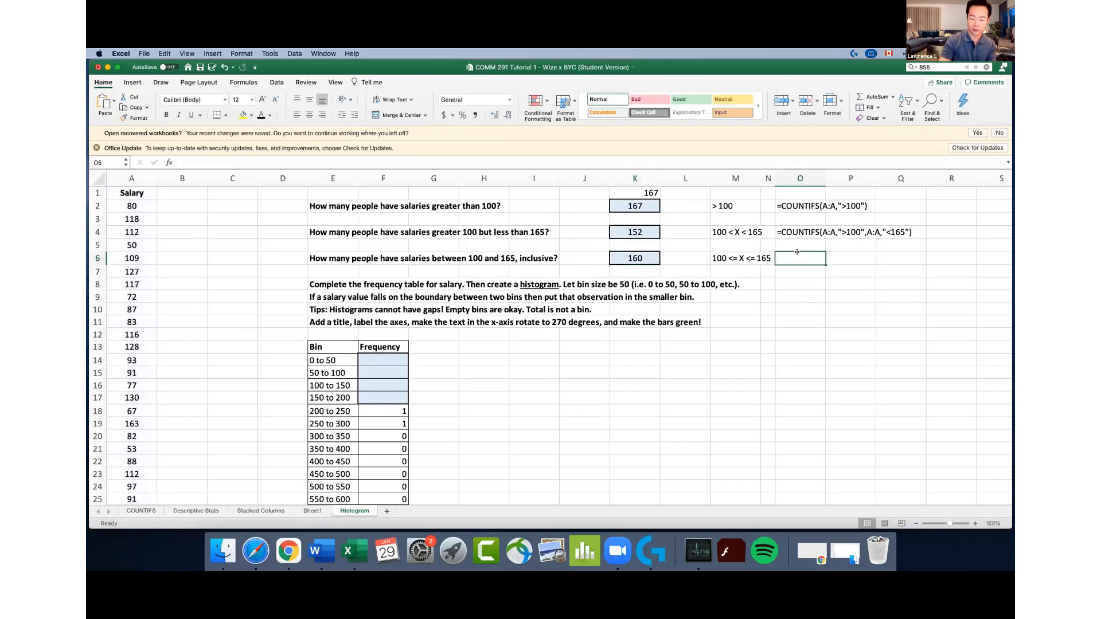
pyautogui.press('super+v')
pyautogui.click(741, 283)
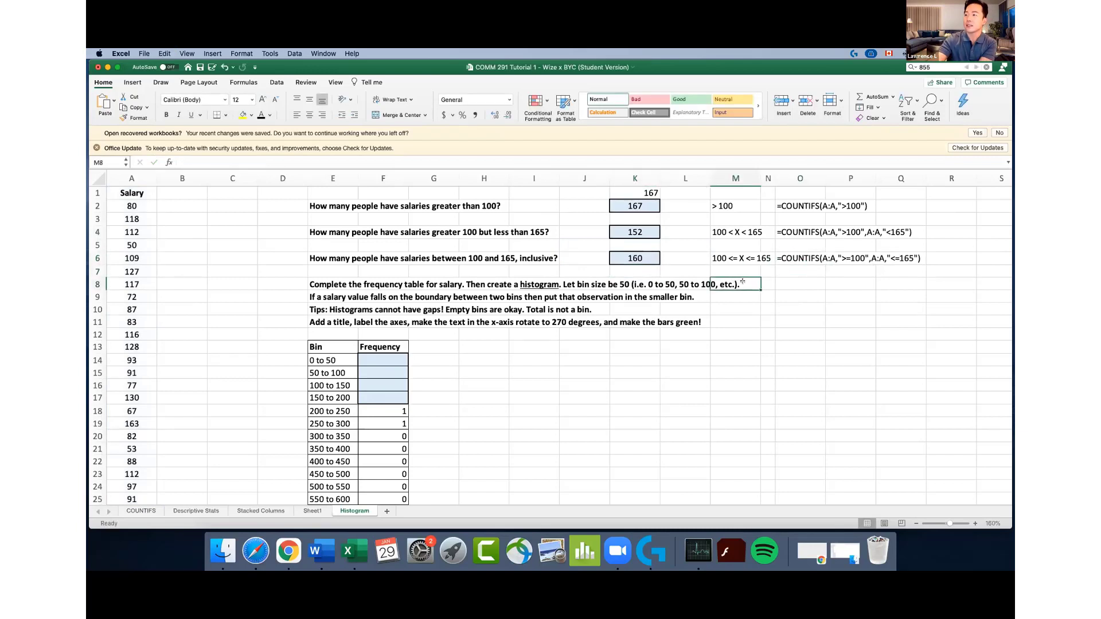
# Widen column M slightly and set the font color of the formula texts in O2:O6 to purple
pyautogui.moveTo(759, 178); pyautogui.dragTo(811, 257)
pyautogui.click(269, 115)
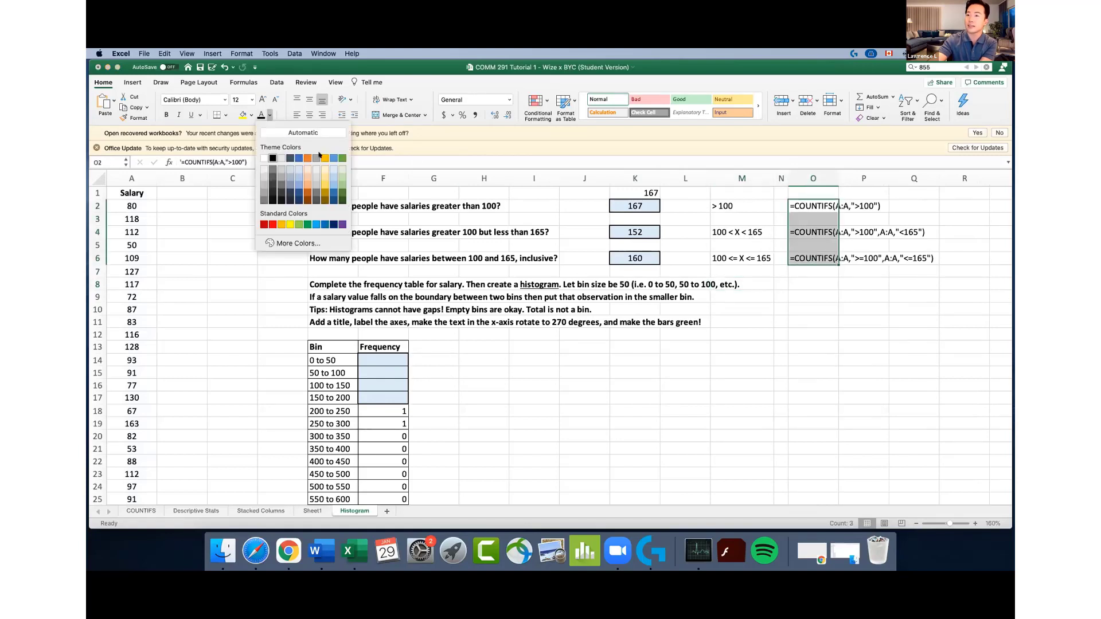
pyautogui.click(342, 224)
pyautogui.click(625, 366)
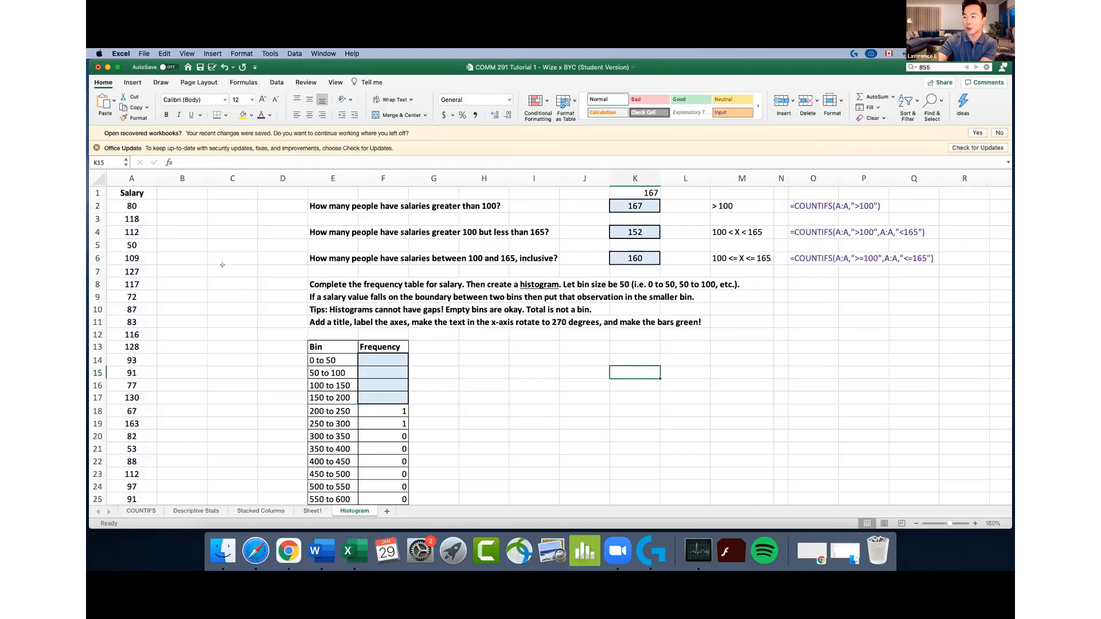
# Review the histogram instructions in rows 8 to 11 and the Bin and Frequency table, from the 0 to 50 bin through 850 to 900
pyautogui.click(573, 255)
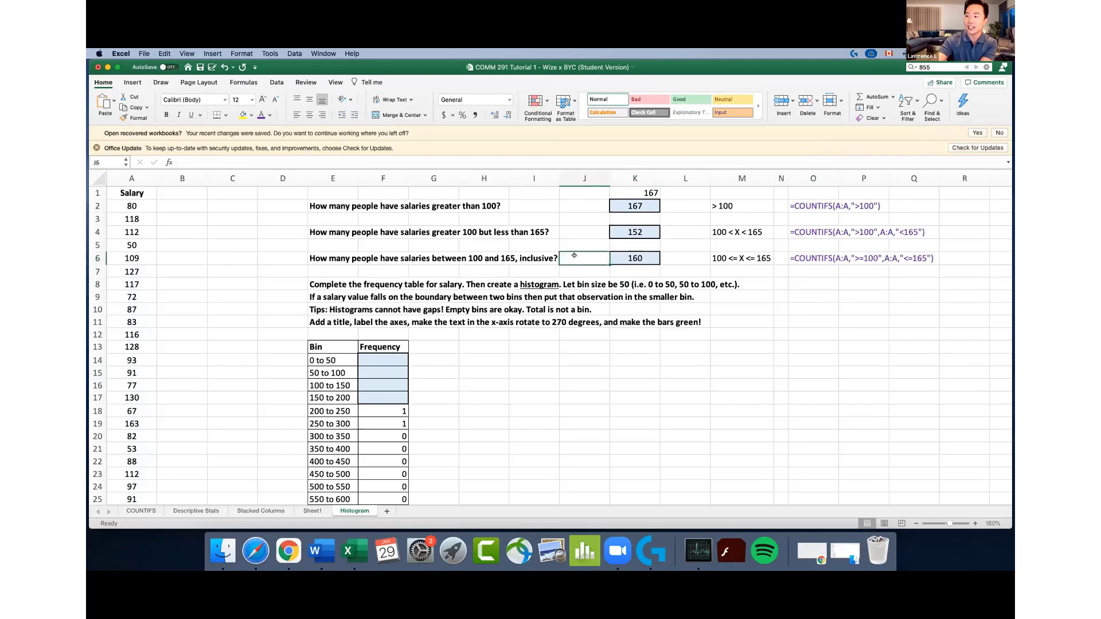
pyautogui.scroll(-2, 574, 236)
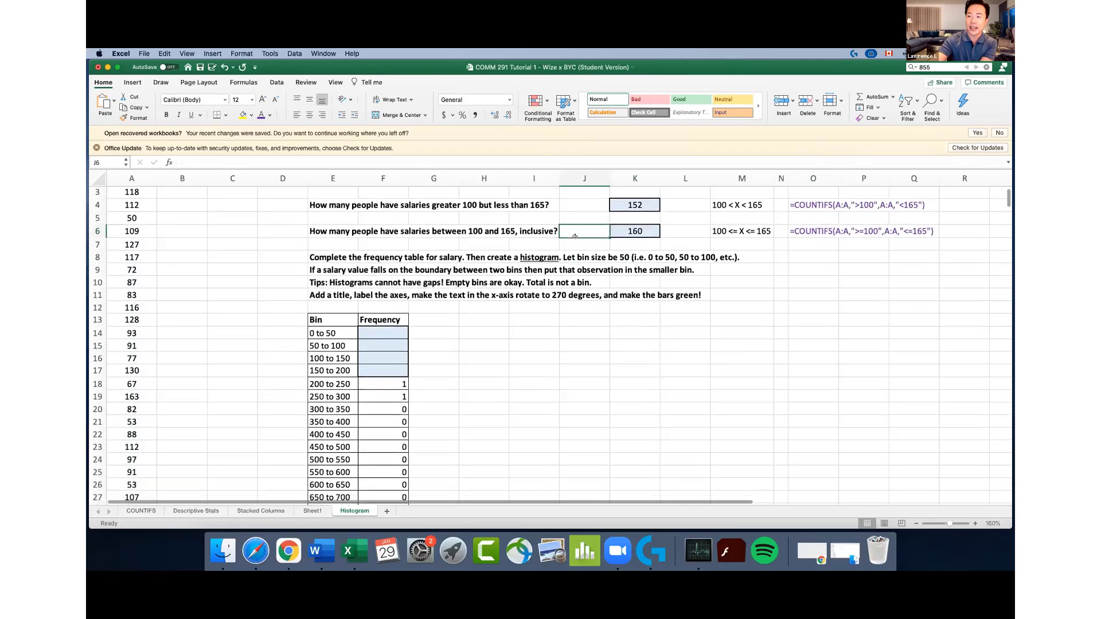
pyautogui.scroll(2, 573, 239)
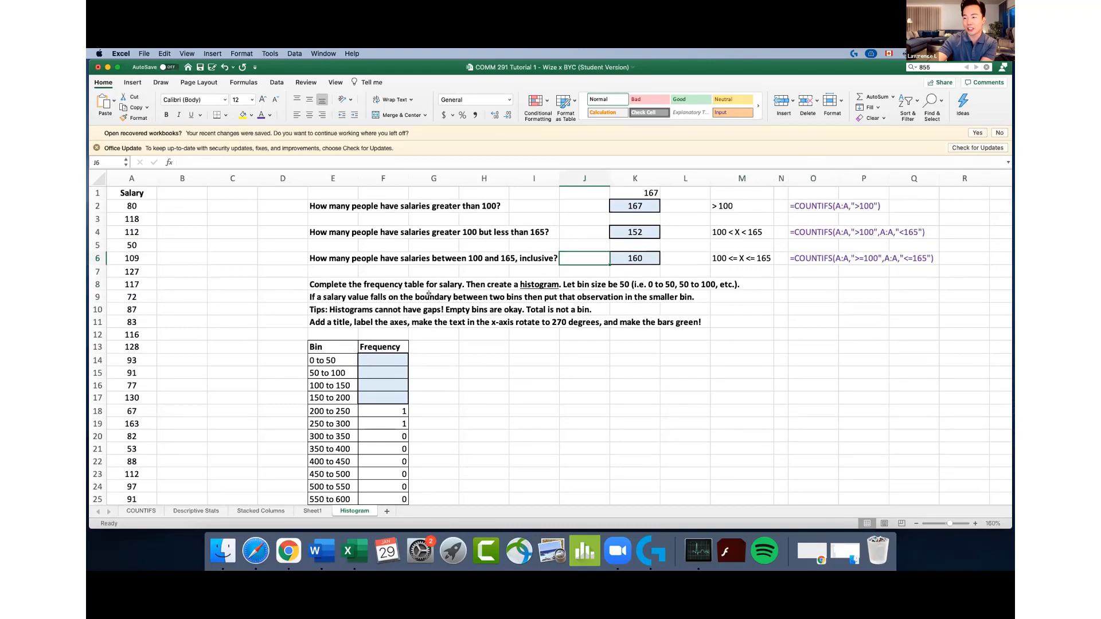
pyautogui.click(384, 360)
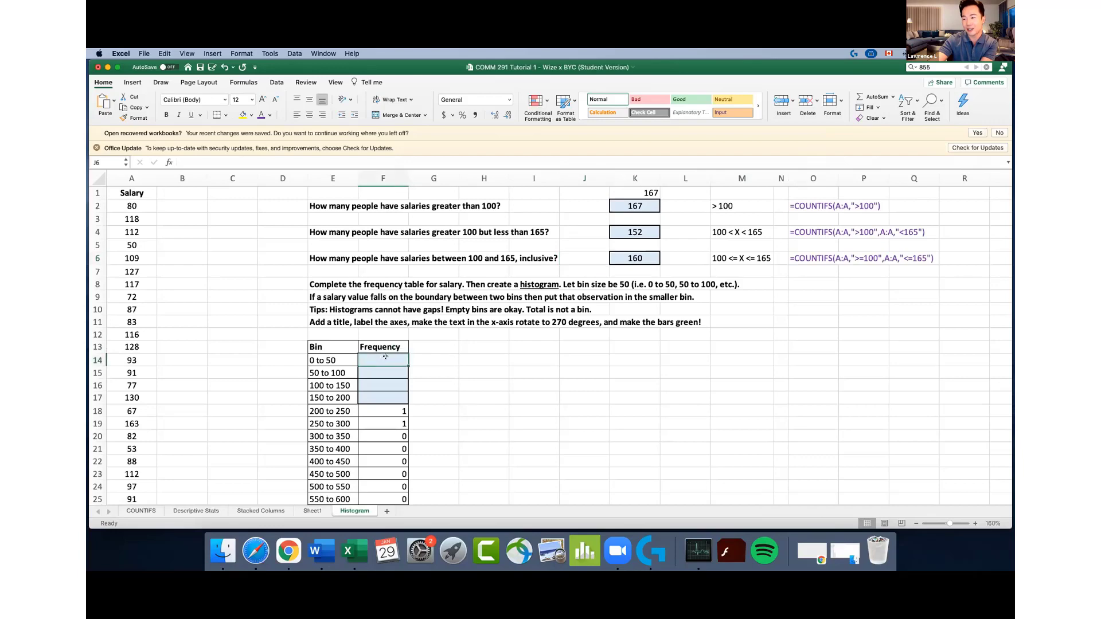
pyautogui.scroll(-2, 453, 348)
pyautogui.scroll(-2, 458, 347)
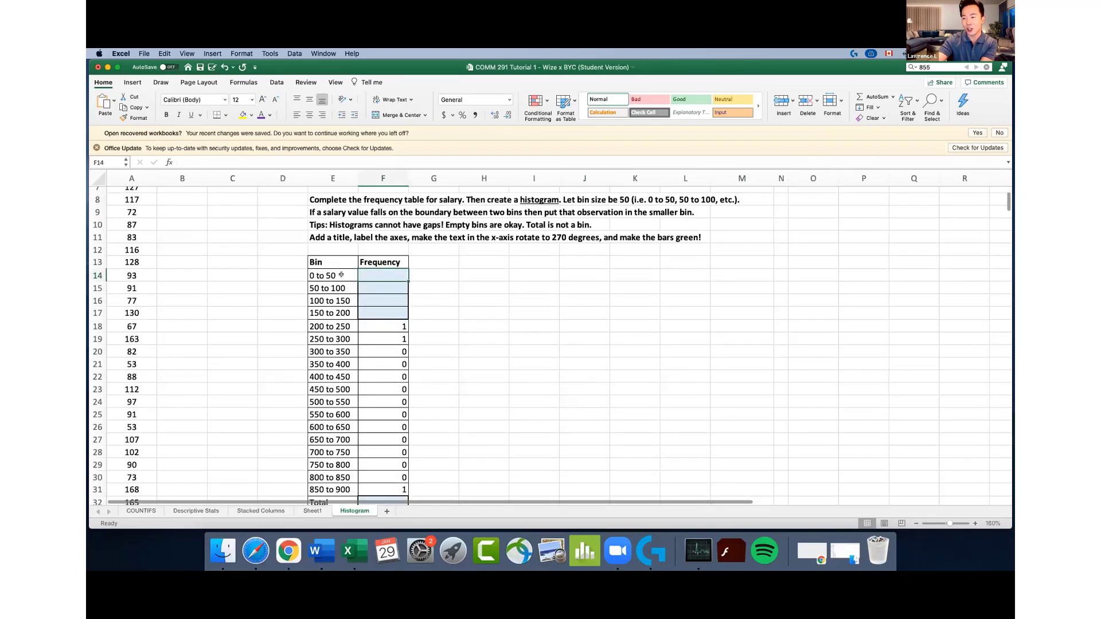
pyautogui.click(324, 258)
pyautogui.moveTo(324, 258); pyautogui.dragTo(390, 453)
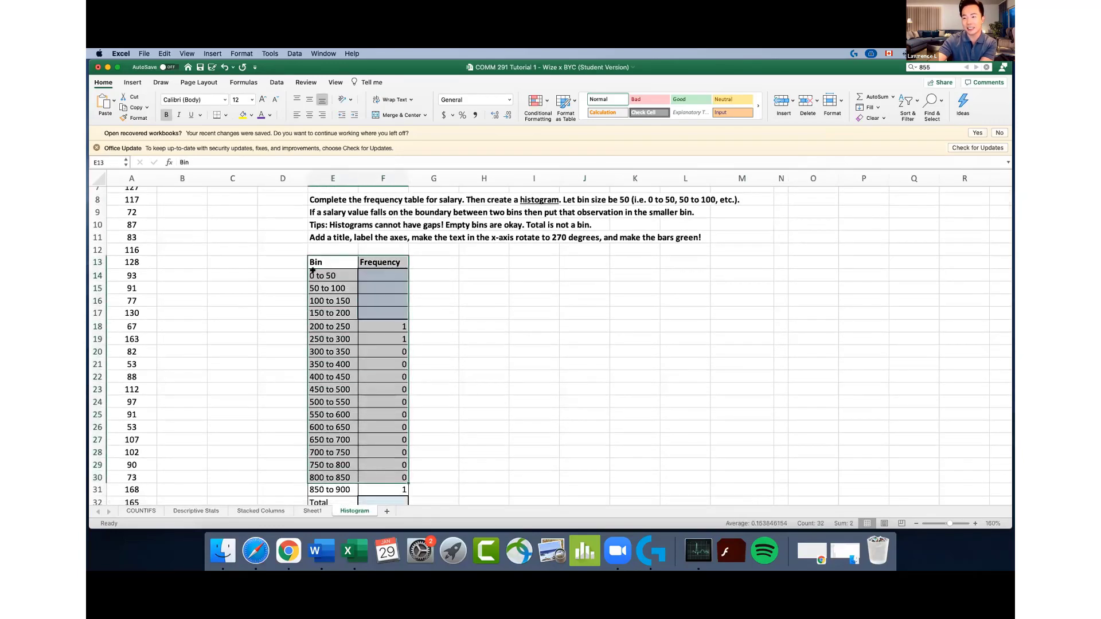
pyautogui.scroll(-1, 318, 253)
pyautogui.moveTo(319, 253); pyautogui.dragTo(331, 467)
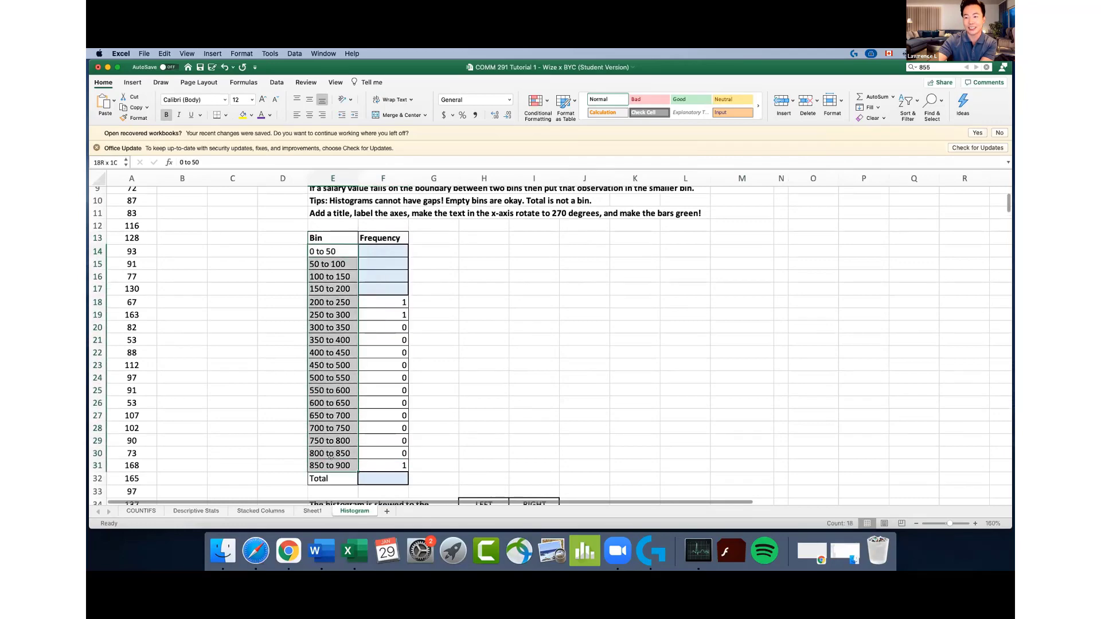
pyautogui.scroll(3, 348, 325)
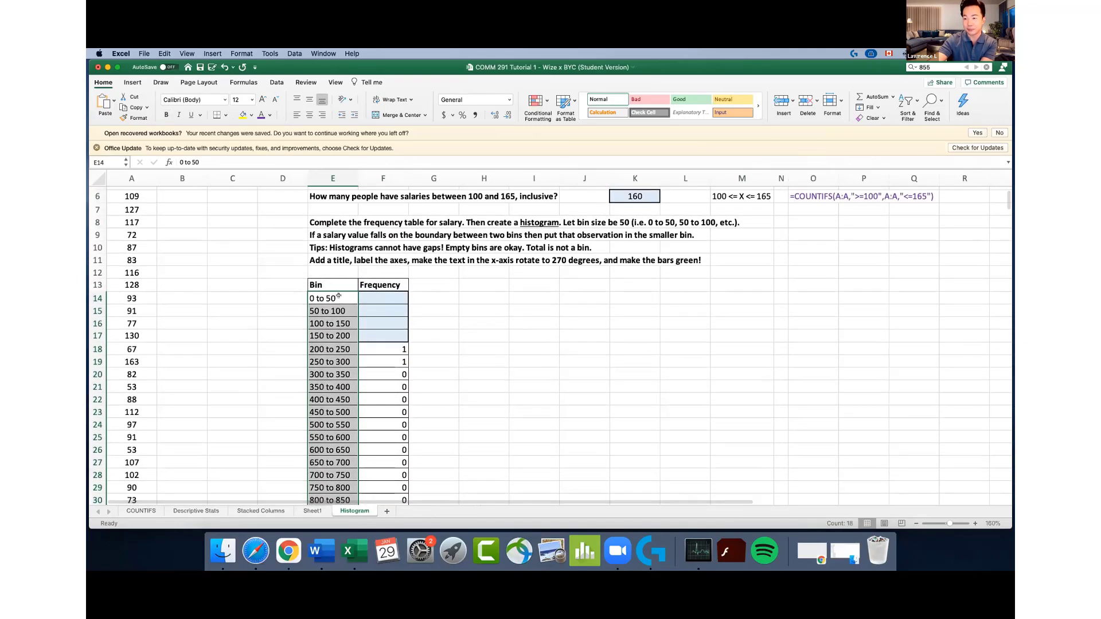
pyautogui.click(479, 281)
pyautogui.scroll(3, 479, 281)
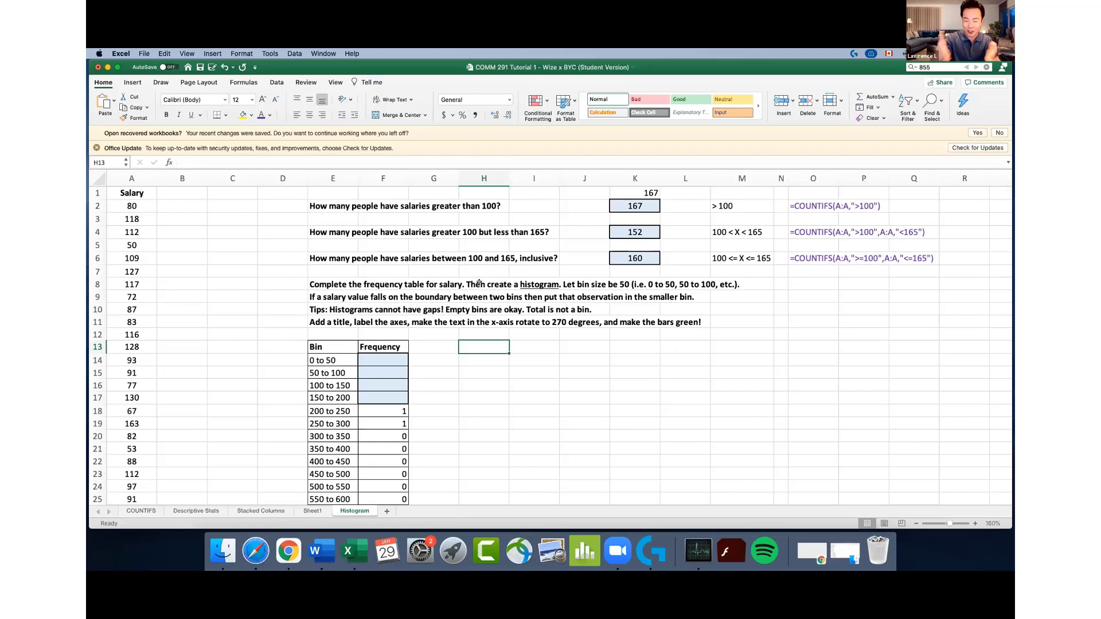
# Examine the bin-boundary rule in row 9 against the bin labels, the formula in F18 and the prefilled frequencies in F18:F31
pyautogui.click(334, 357)
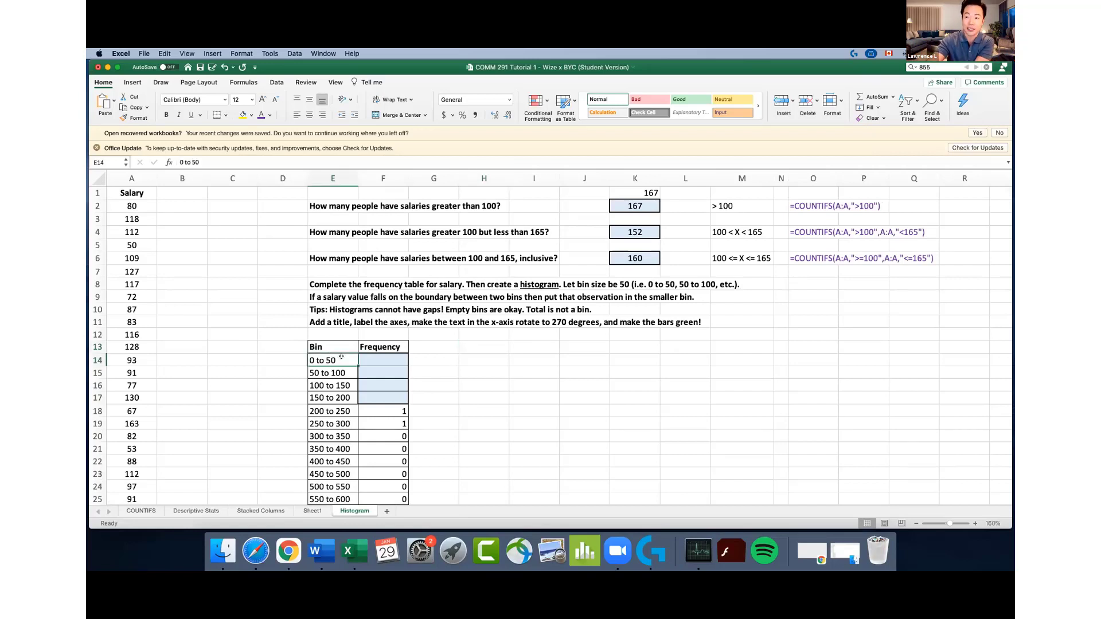
pyautogui.scroll(-1, 378, 398)
pyautogui.click(378, 398)
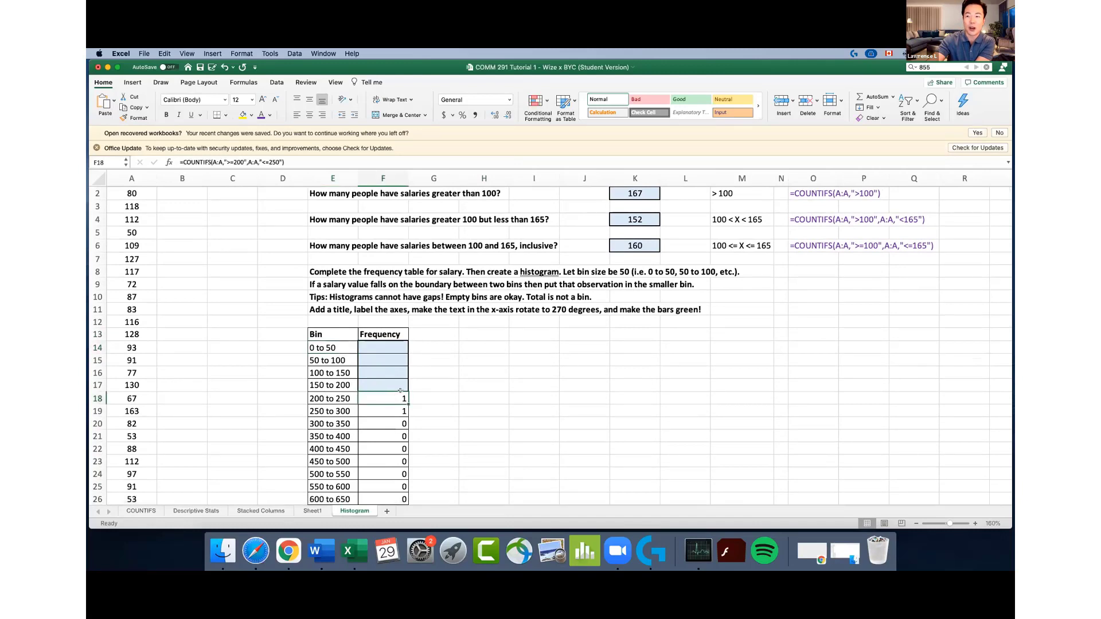
pyautogui.click(318, 395)
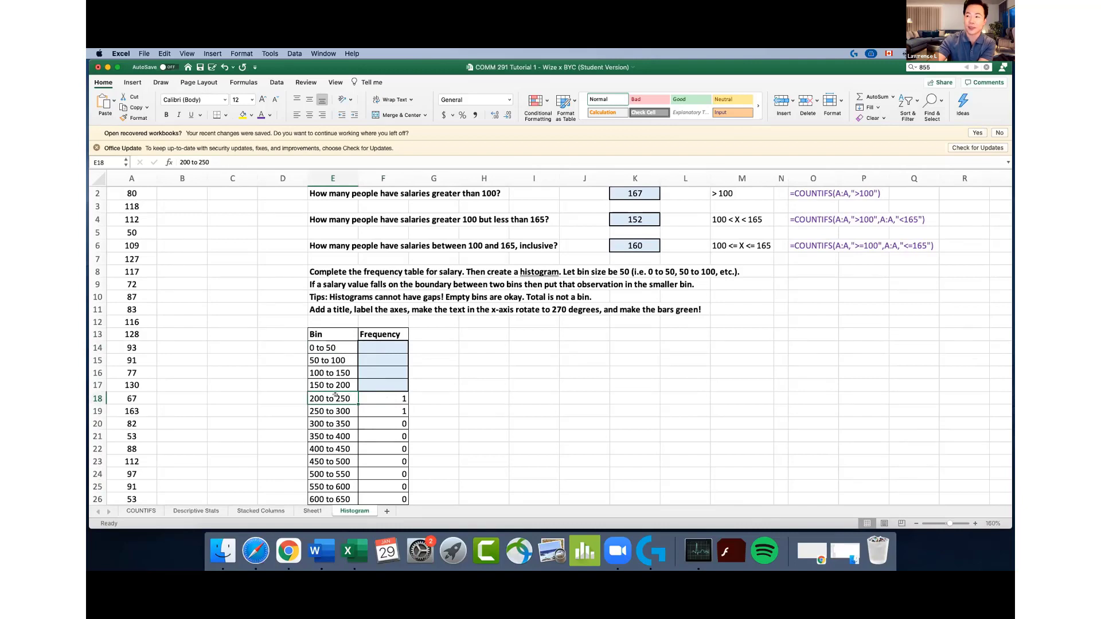
pyautogui.moveTo(324, 283); pyautogui.dragTo(463, 282)
pyautogui.moveTo(488, 282); pyautogui.dragTo(667, 281)
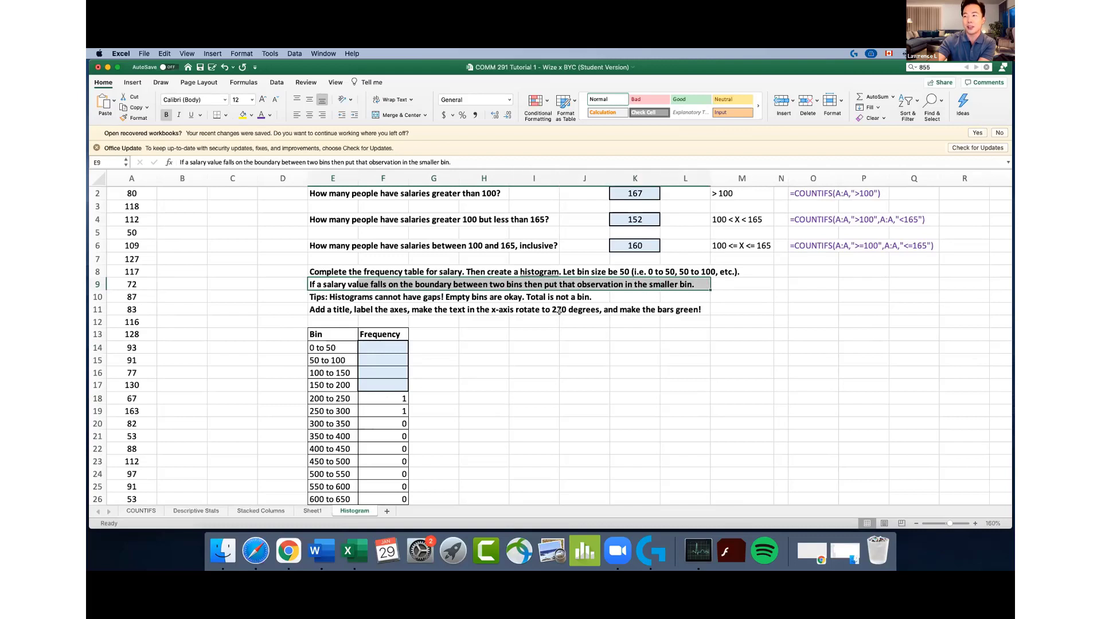
pyautogui.click(331, 372)
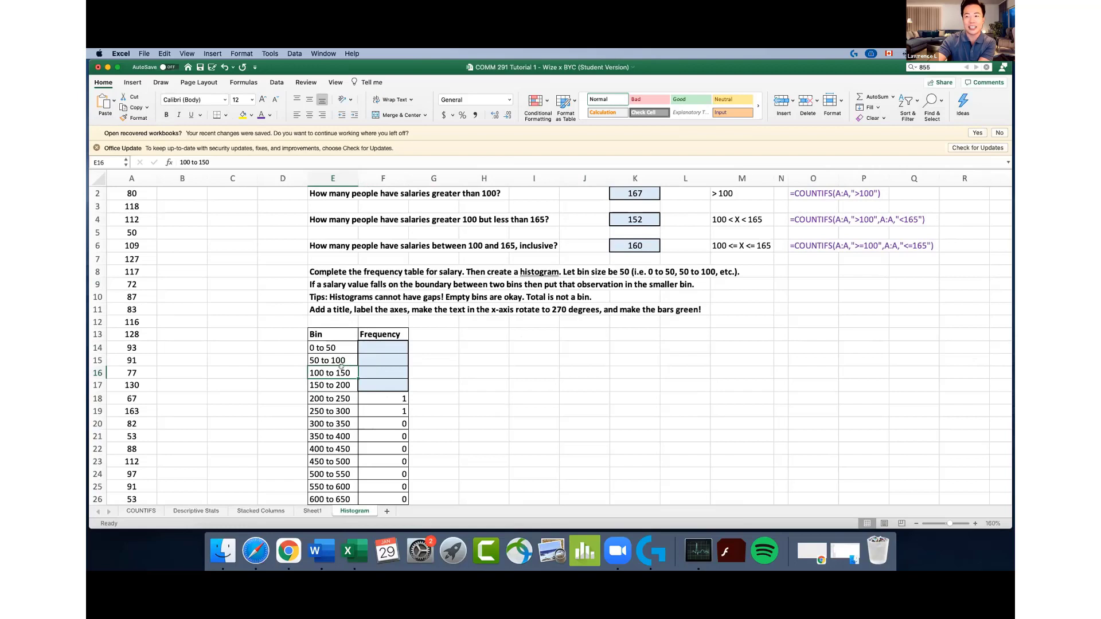
pyautogui.click(363, 367)
pyautogui.click(333, 368)
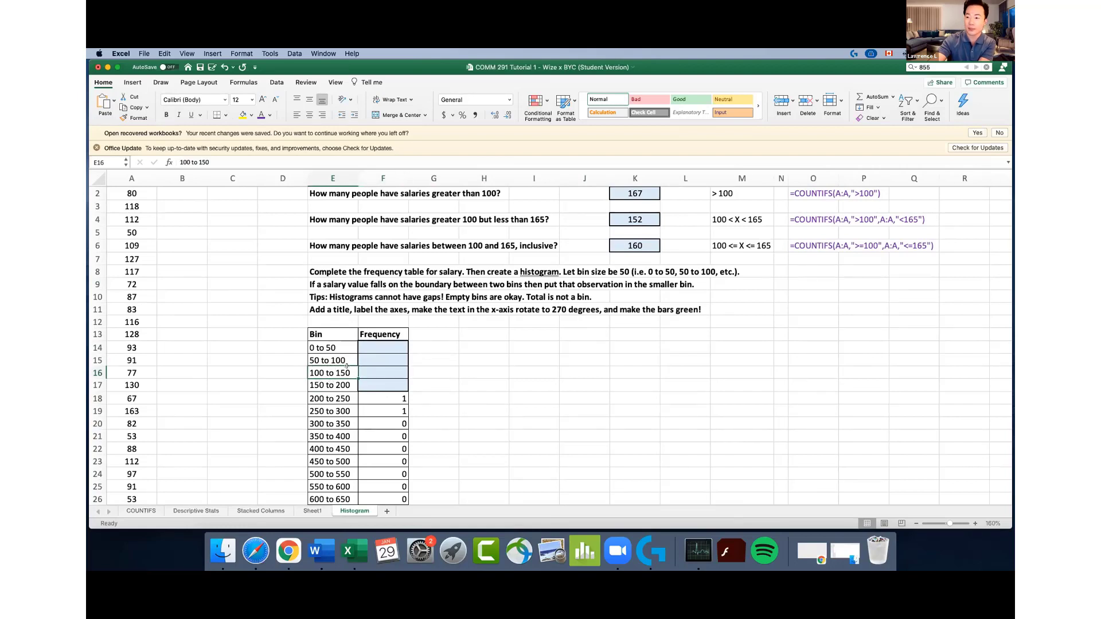
pyautogui.scroll(-5, 377, 347)
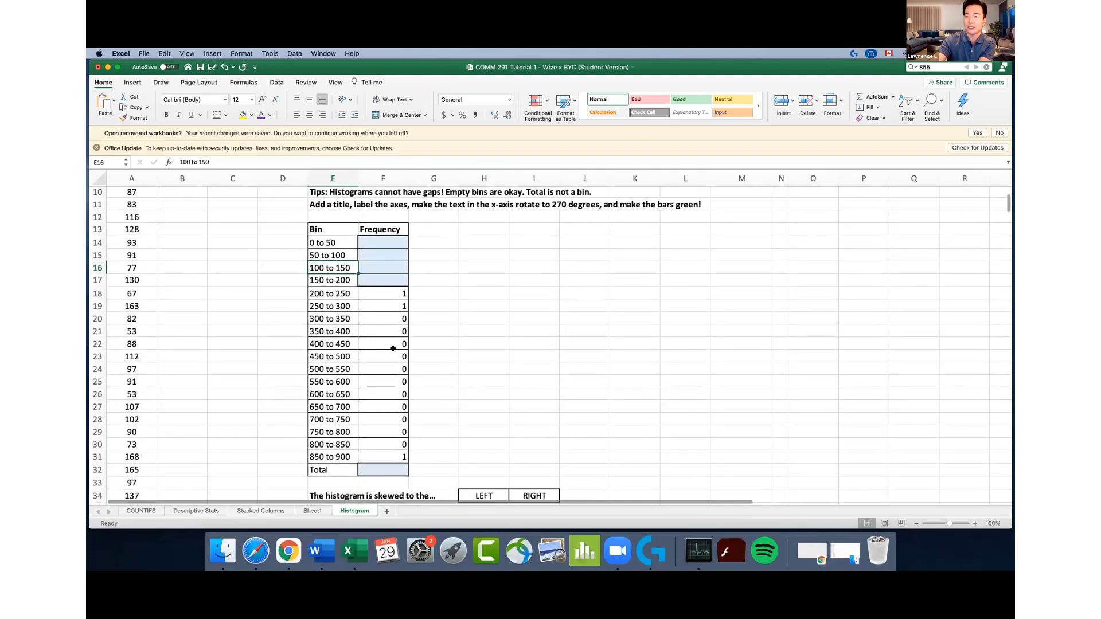
pyautogui.moveTo(332, 291); pyautogui.dragTo(396, 458)
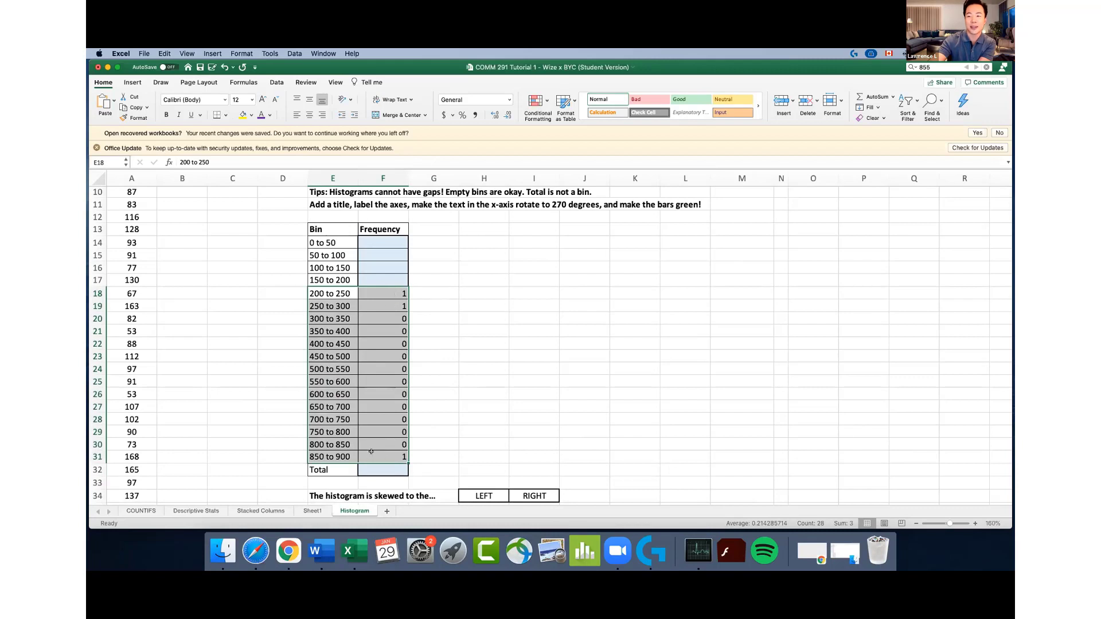
pyautogui.click(371, 452)
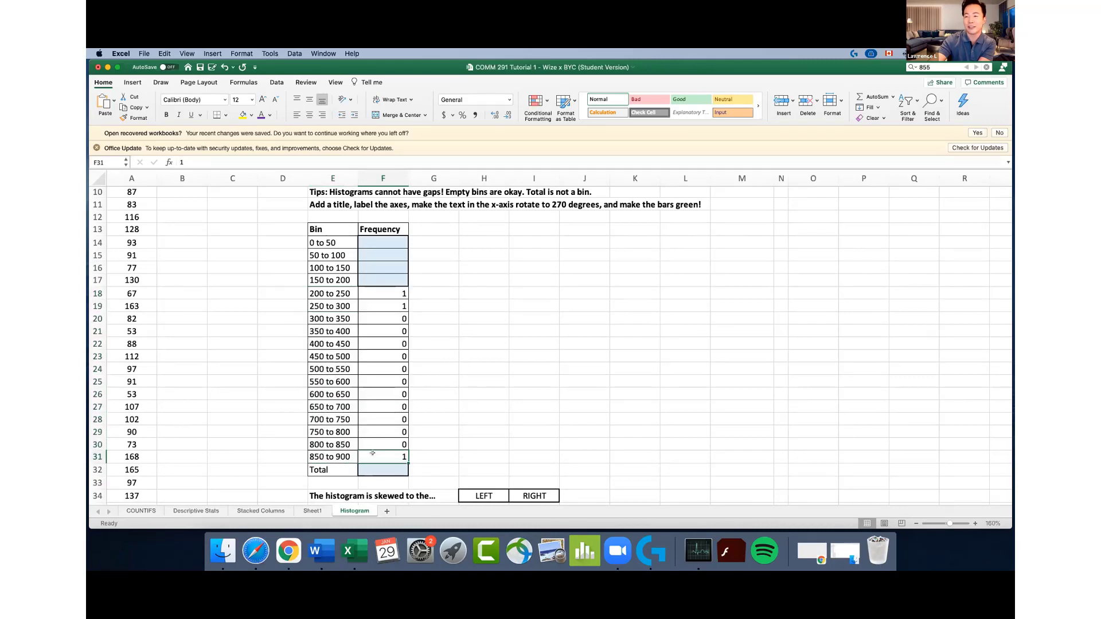
# Enter the note "empty bins" in G20 beside the 300 to 350 bin and copy it down to G30
pyautogui.moveTo(396, 317); pyautogui.dragTo(397, 441)
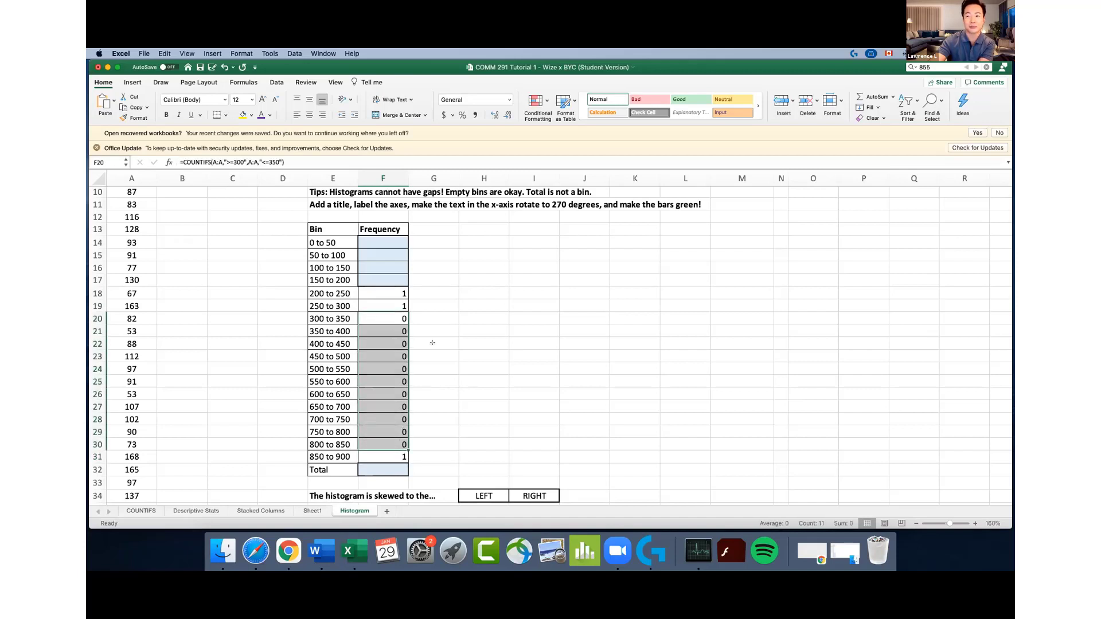
pyautogui.click(426, 317)
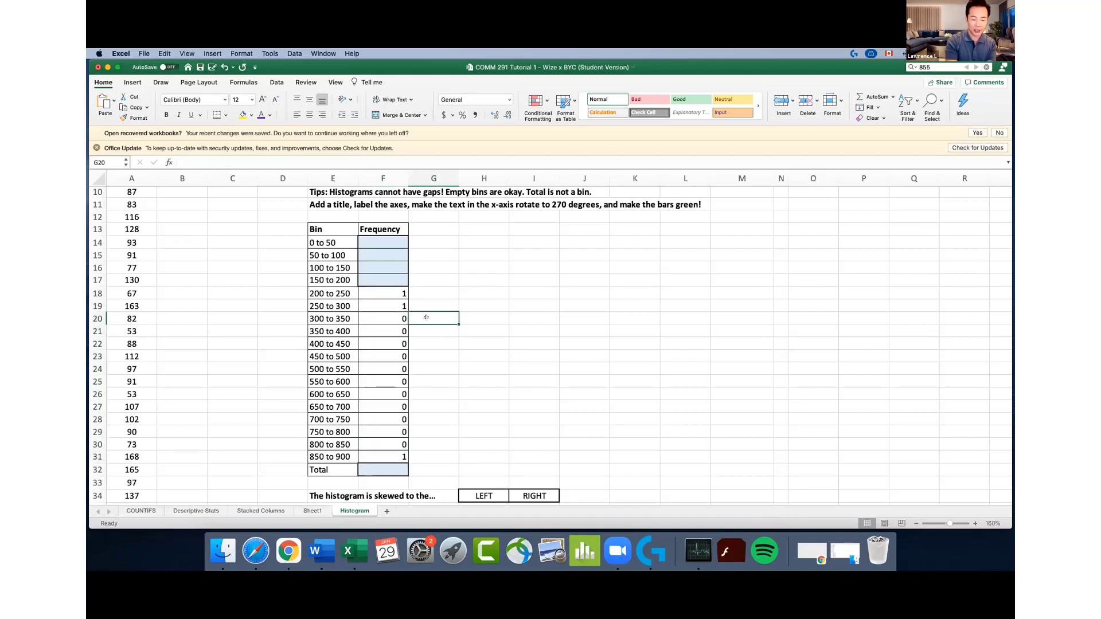
pyautogui.write('empty bins')
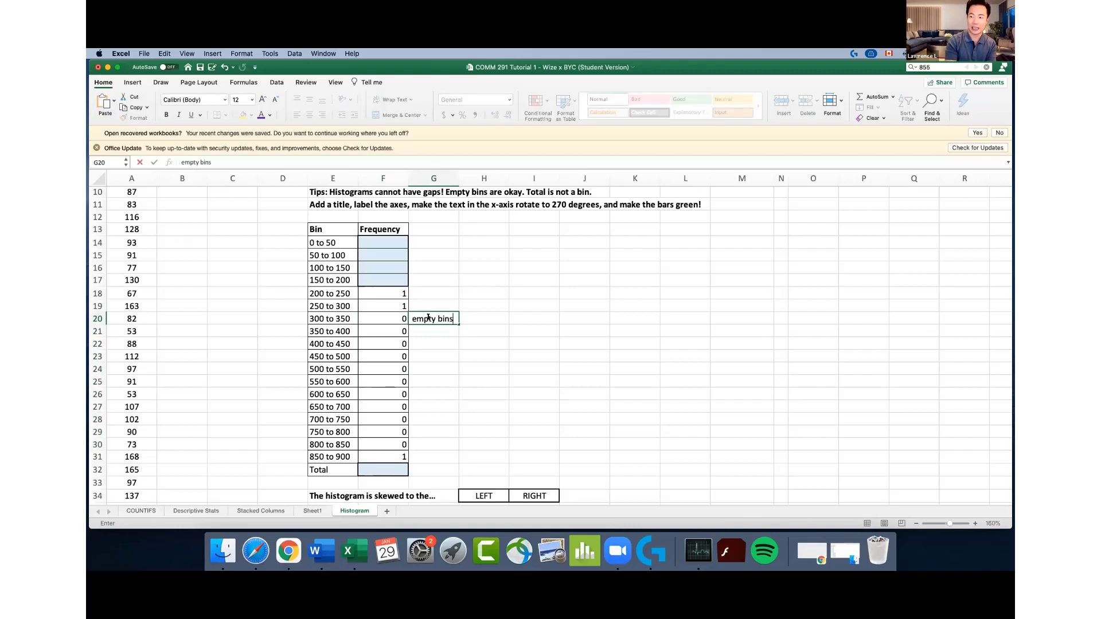
pyautogui.press('Tab')
pyautogui.click(425, 319)
pyautogui.press('cmd+c')
pyautogui.moveTo(427, 331); pyautogui.dragTo(428, 442)
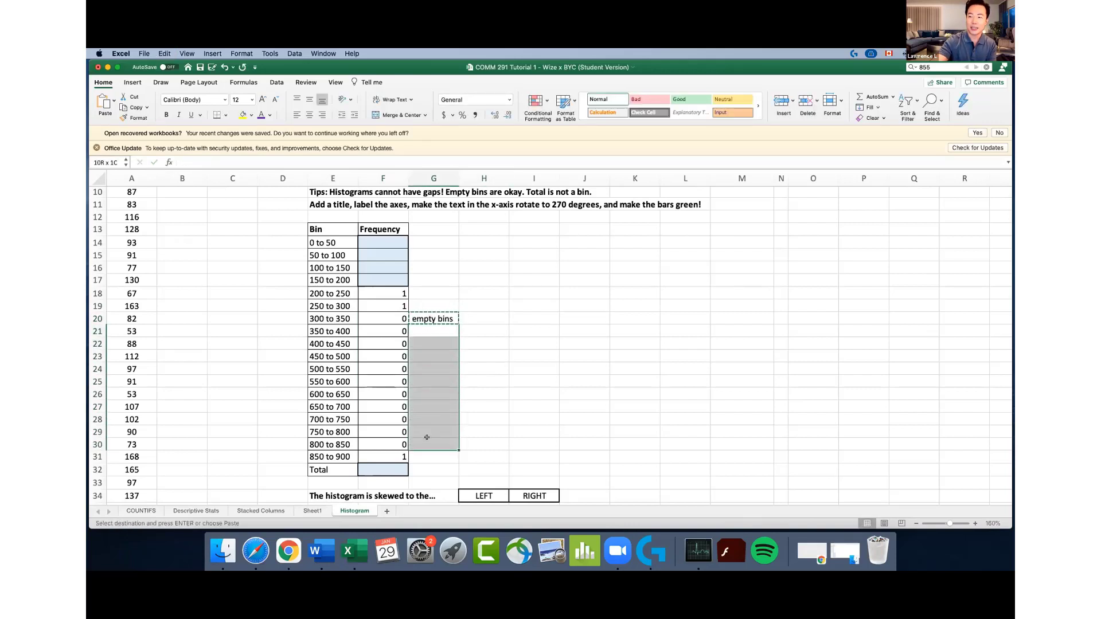
pyautogui.press('cmd+v')
# Enter the note "not gaps" in H20 and copy it down to H30
pyautogui.click(482, 317)
pyautogui.write('no')
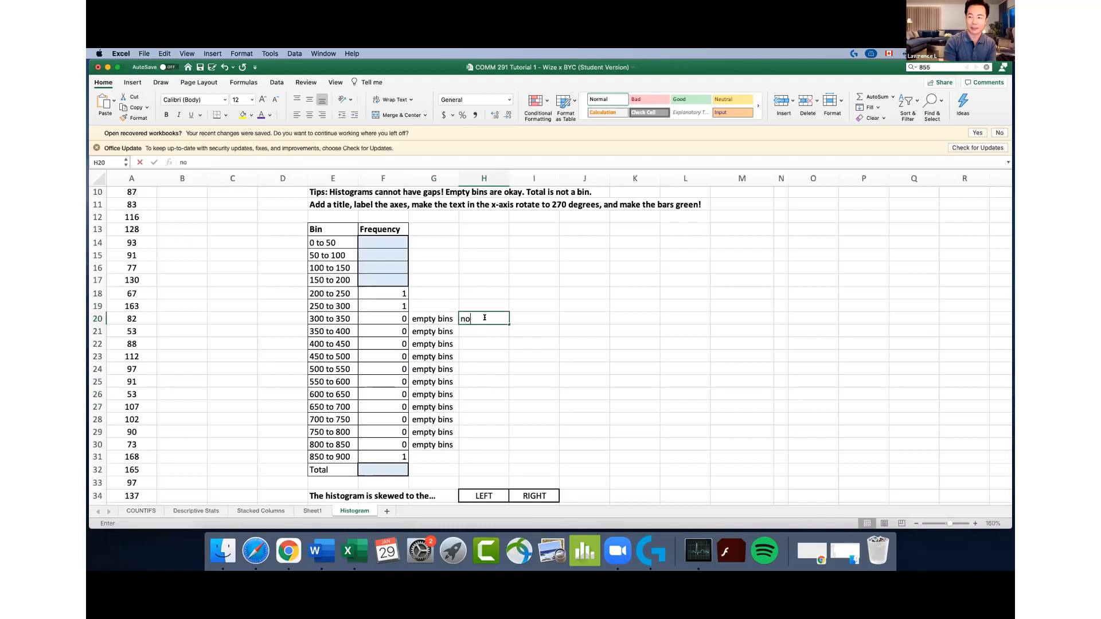
pyautogui.write('t gaps')
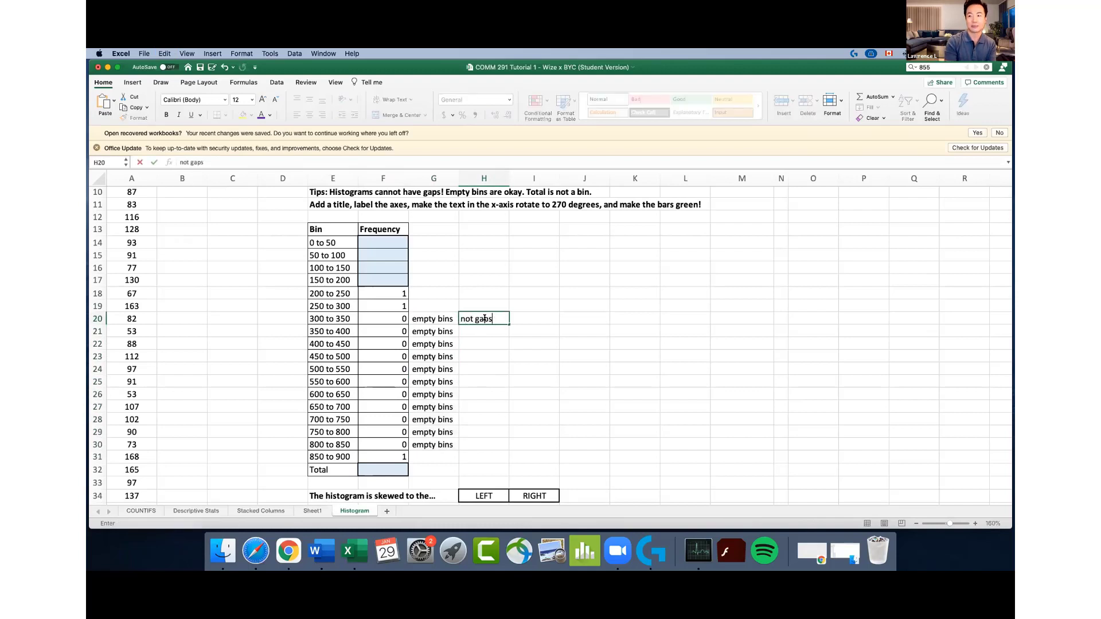
pyautogui.press('Tab')
pyautogui.click(485, 317)
pyautogui.press('super+c')
pyautogui.click(482, 328)
pyautogui.moveTo(482, 328); pyautogui.dragTo(487, 444)
pyautogui.press('super+v')
# Set the font color of the notes in G20:H30 to a dark blue-gray theme color
pyautogui.moveTo(437, 318); pyautogui.dragTo(479, 437)
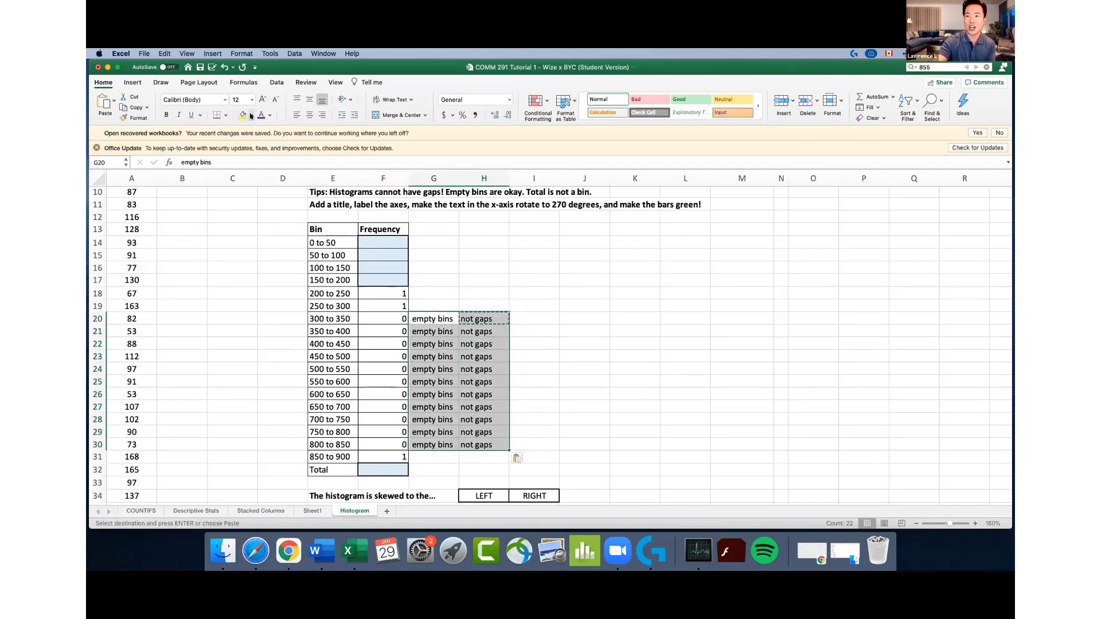
pyautogui.click(251, 115)
pyautogui.click(251, 116)
pyautogui.click(269, 115)
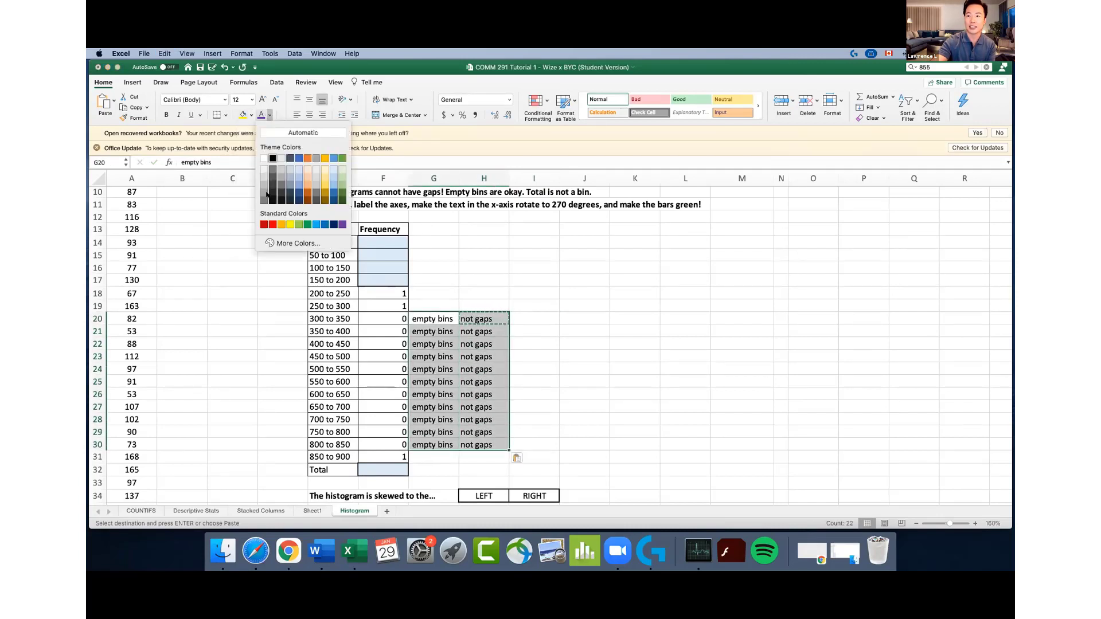
pyautogui.click(291, 193)
pyautogui.click(545, 267)
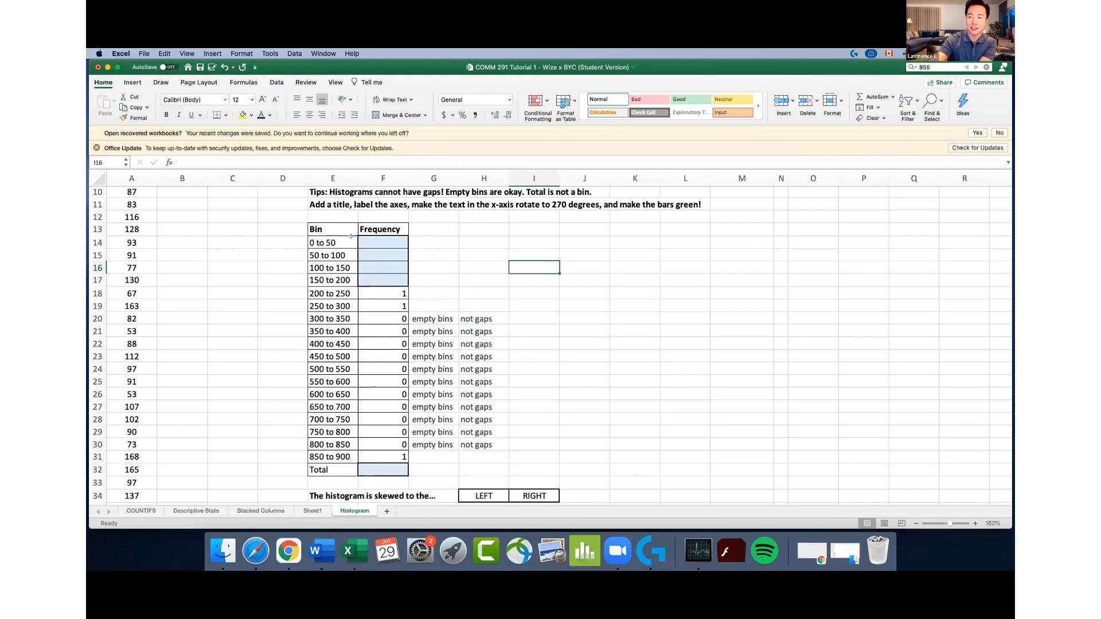
# Compare the consecutive bin labels and the zero-frequency rows from 300 to 850 with the tip in row 10 about gaps and empty bins
pyautogui.click(332, 237)
pyautogui.moveTo(332, 235); pyautogui.dragTo(343, 450)
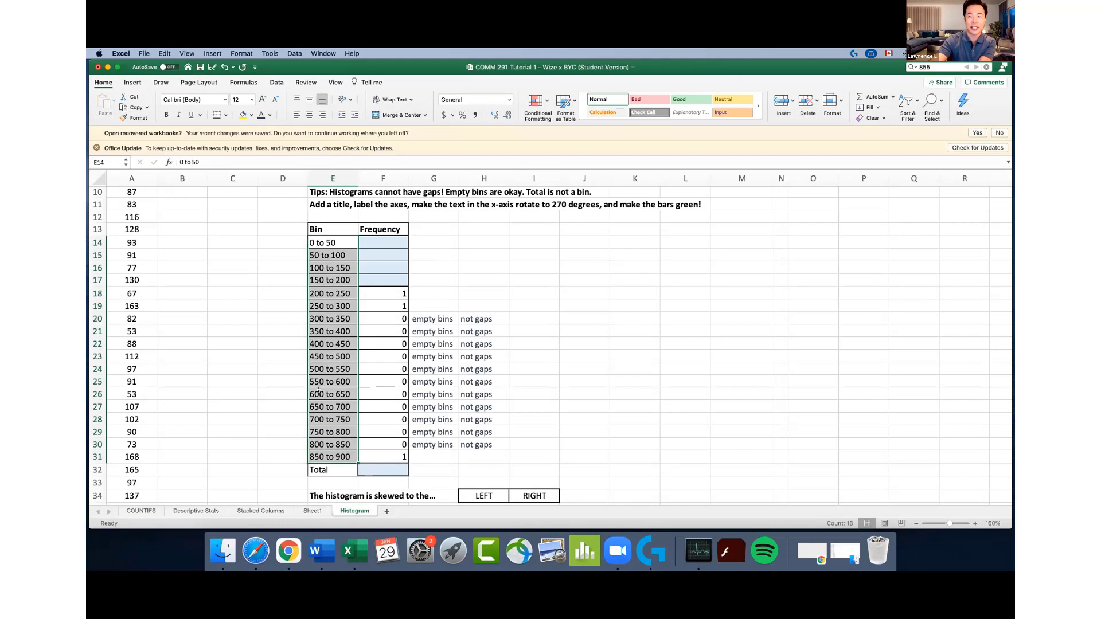
pyautogui.moveTo(370, 319); pyautogui.dragTo(379, 438)
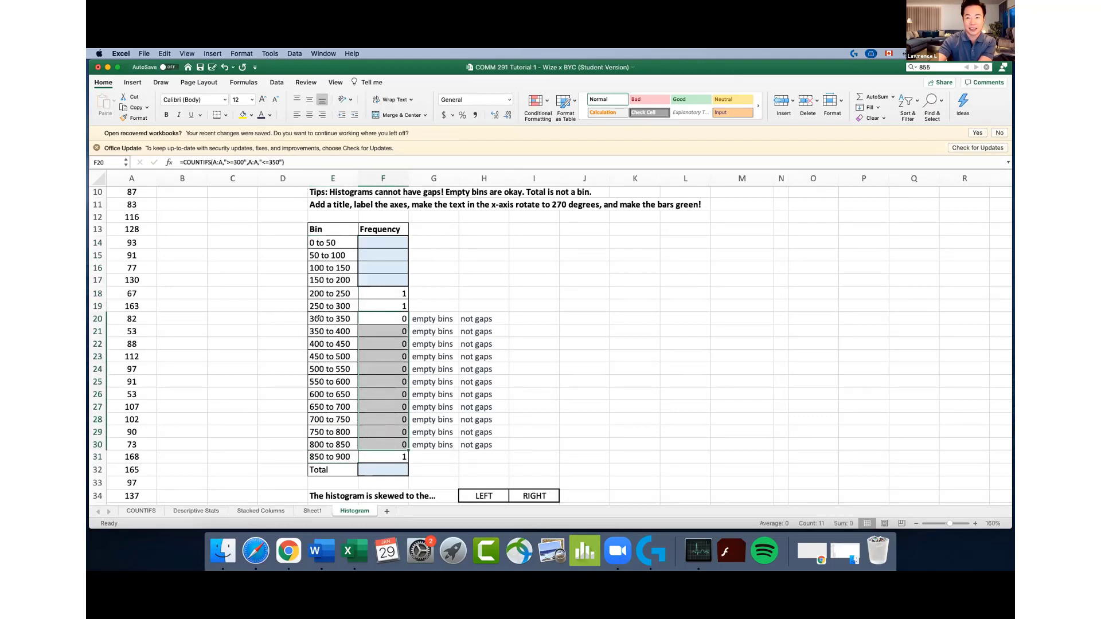
pyautogui.moveTo(331, 313); pyautogui.dragTo(327, 437)
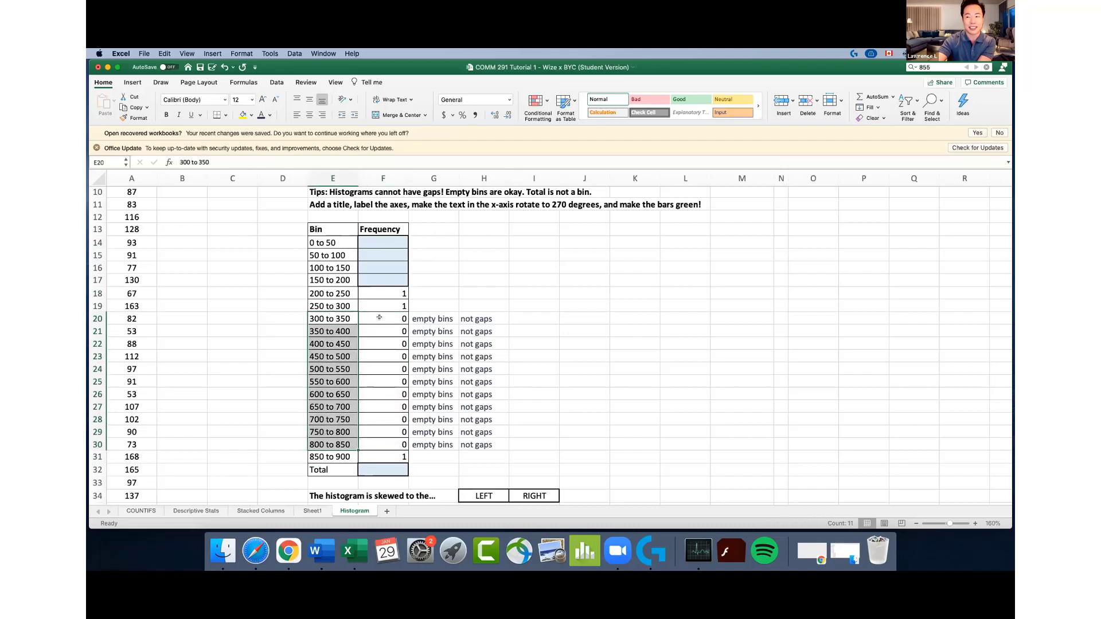
pyautogui.click(378, 316)
pyautogui.moveTo(379, 316); pyautogui.dragTo(379, 446)
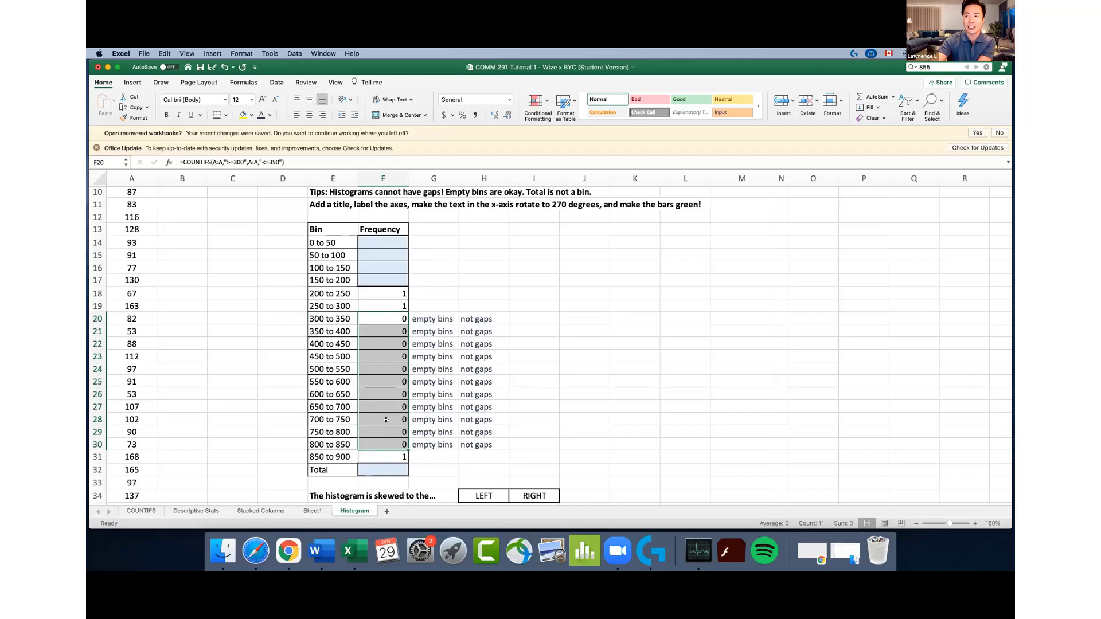
pyautogui.scroll(2, 388, 252)
pyautogui.moveTo(324, 221); pyautogui.dragTo(595, 227)
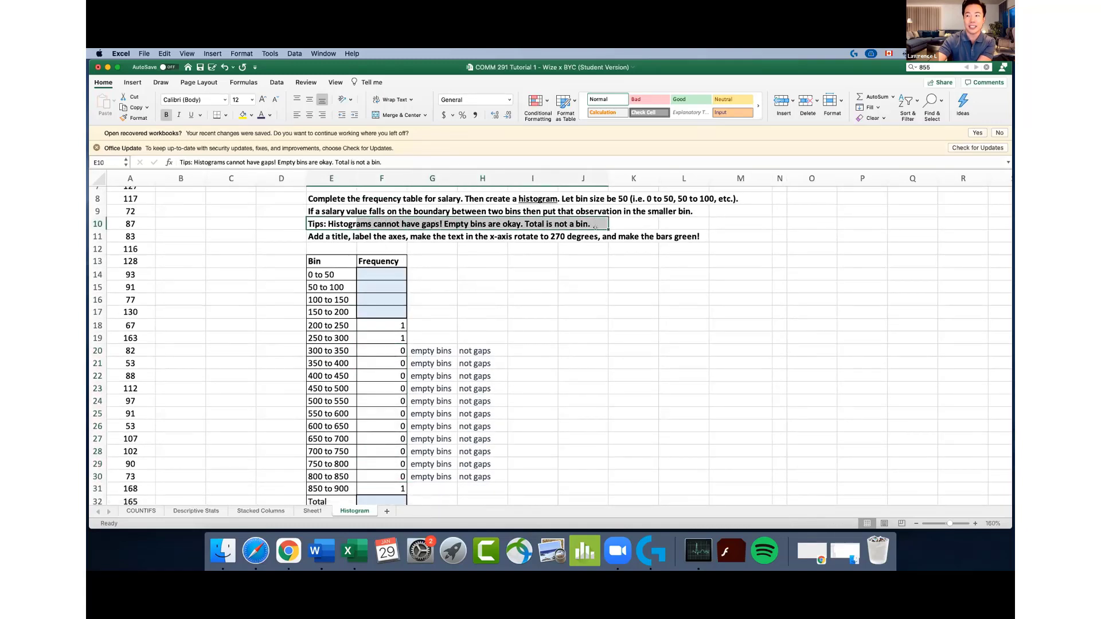
# Enter the note "(not a bin)" in G32 beside the Total row of the frequency table
pyautogui.scroll(-3, 579, 227)
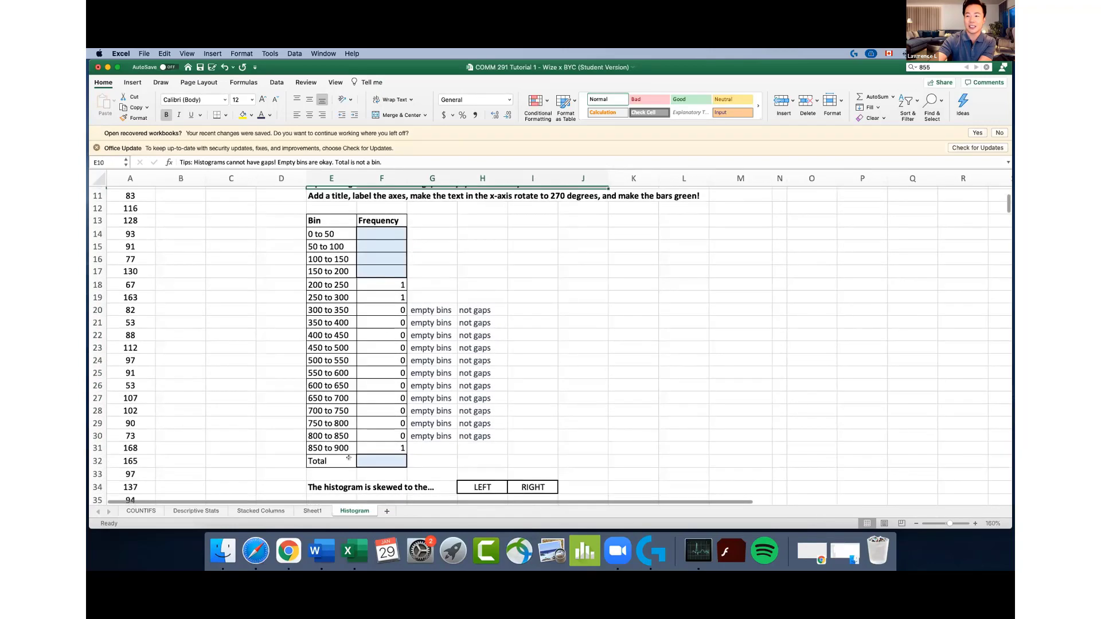
pyautogui.moveTo(346, 458); pyautogui.dragTo(381, 461)
pyautogui.doubleClick(425, 456)
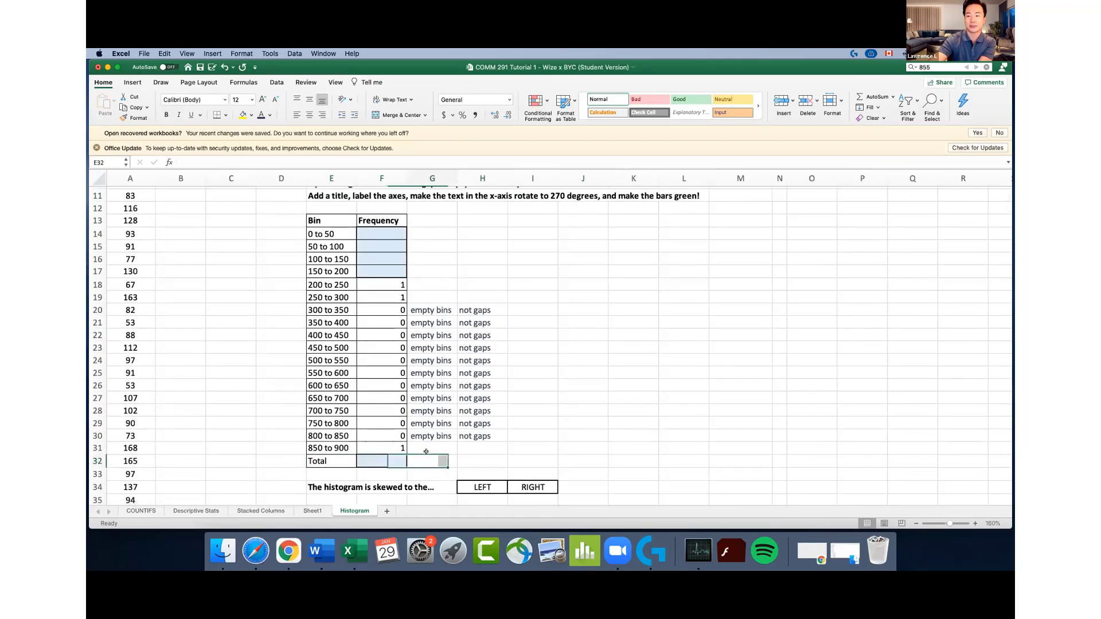
pyautogui.write('(n')
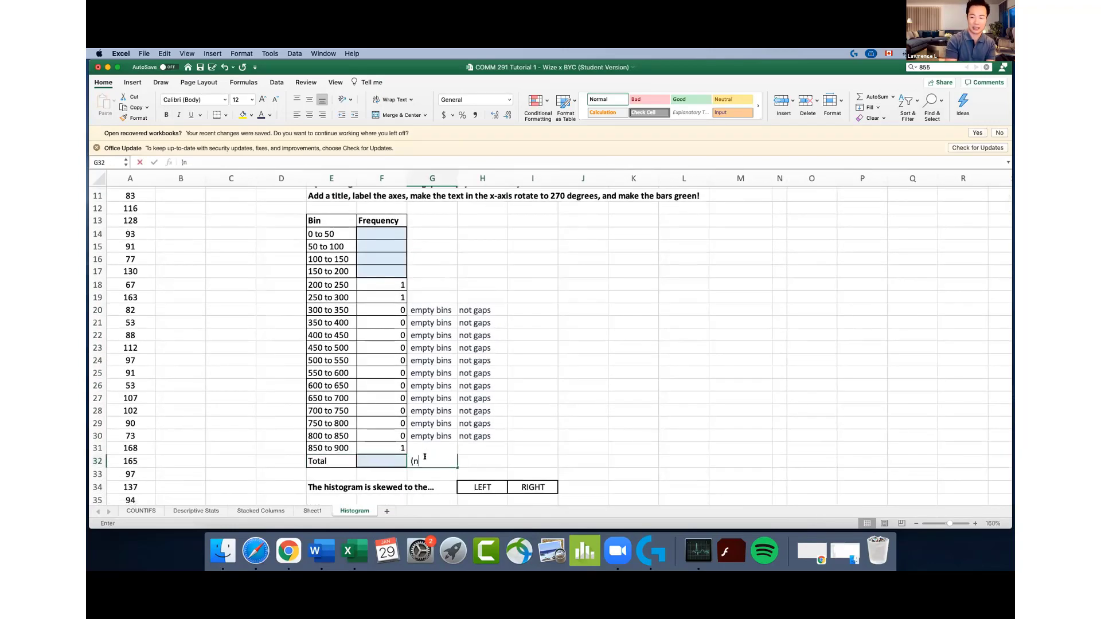
pyautogui.write('ot a bin)')
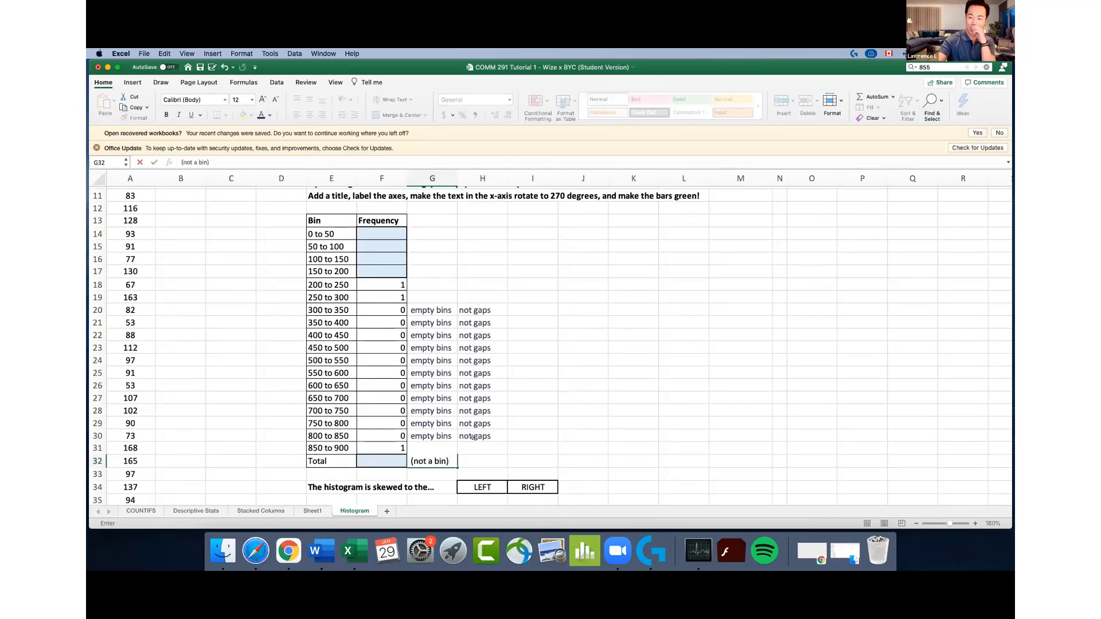
pyautogui.click(494, 434)
# Enter =COUNTIFS(A:A,">=0",A:A,"<=50") in F14 as the frequency of the 0 to 50 bin
pyautogui.scroll(5, 374, 342)
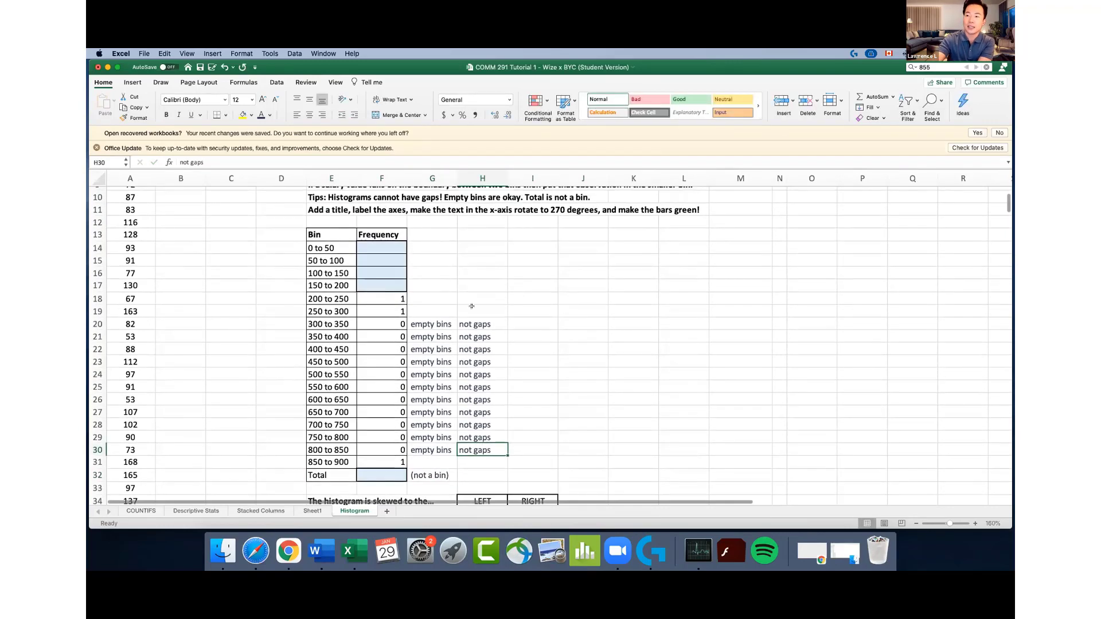
pyautogui.click(374, 342)
pyautogui.scroll(-3, 413, 327)
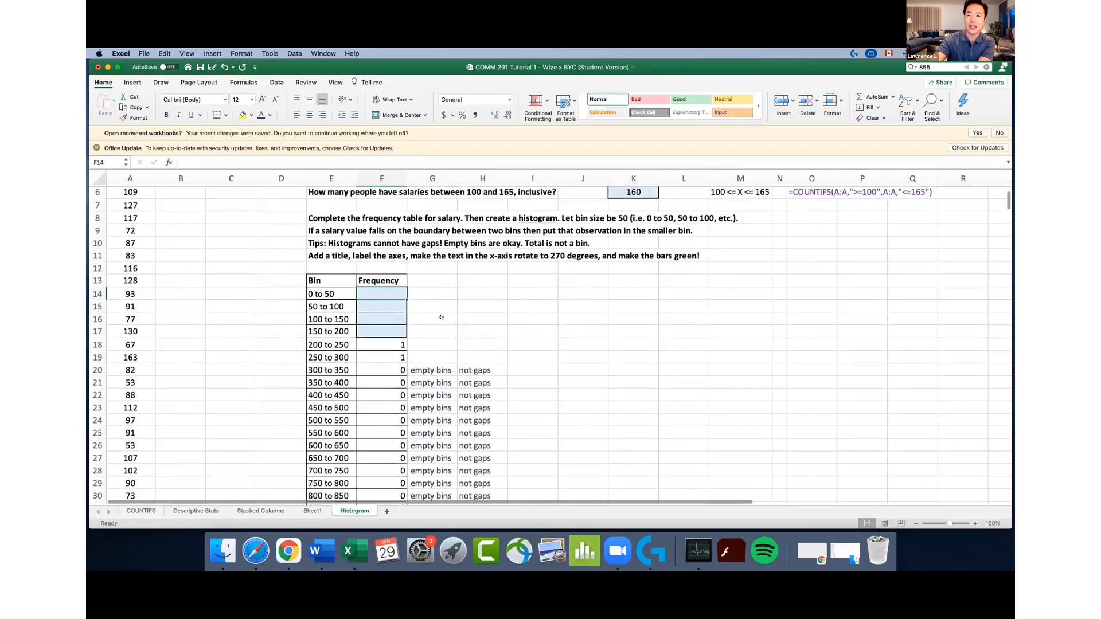
pyautogui.scroll(3, 441, 317)
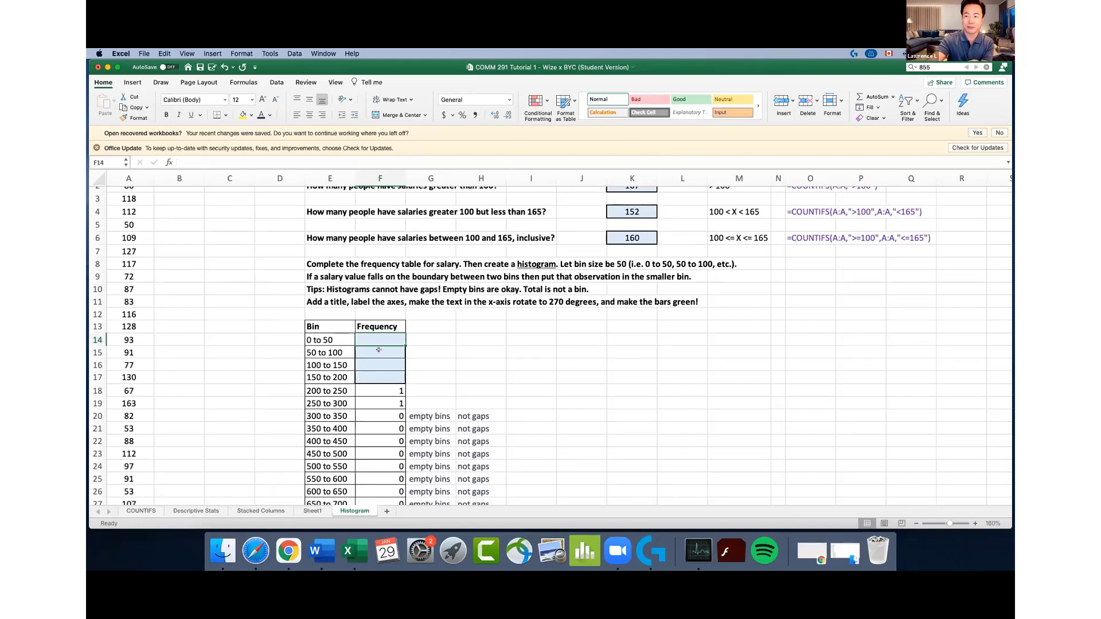
pyautogui.press('Return')
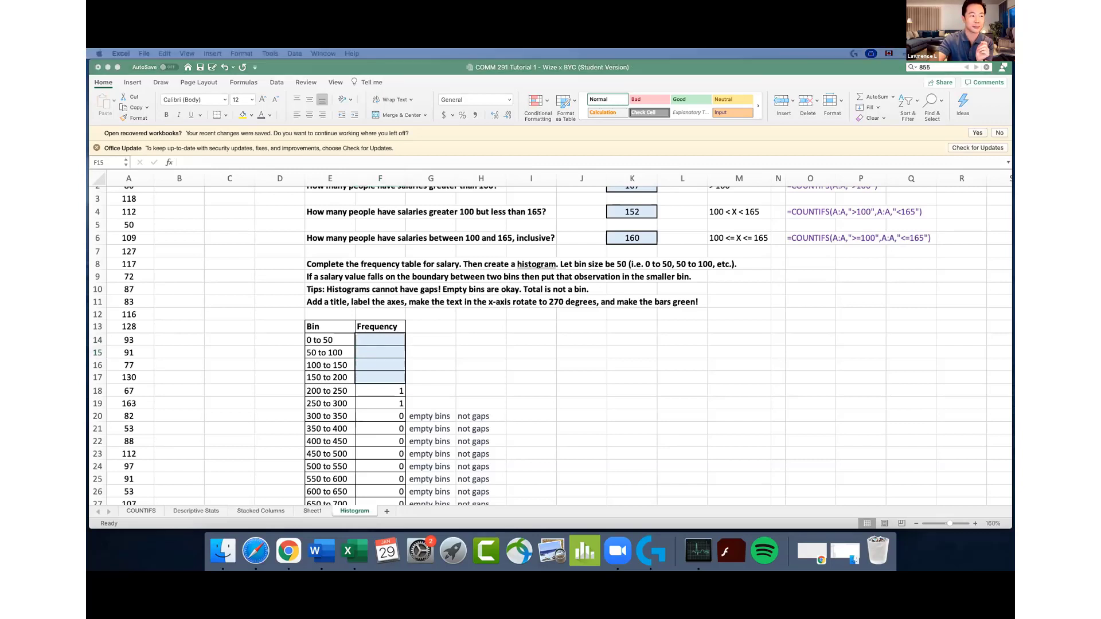
pyautogui.click(374, 335)
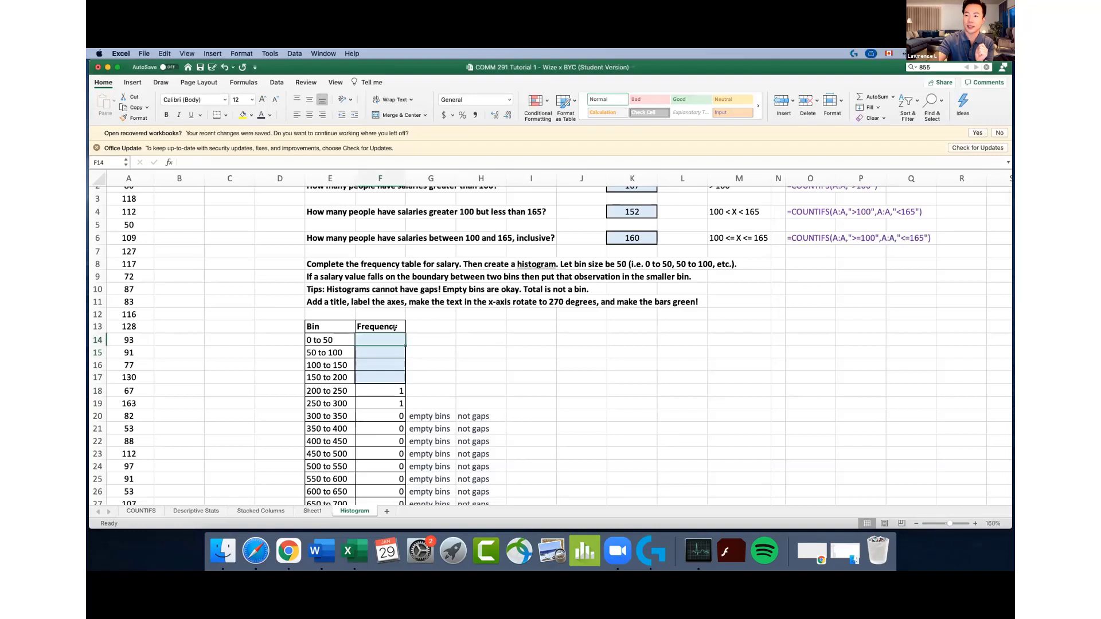
pyautogui.write('=COUNTIFS(')
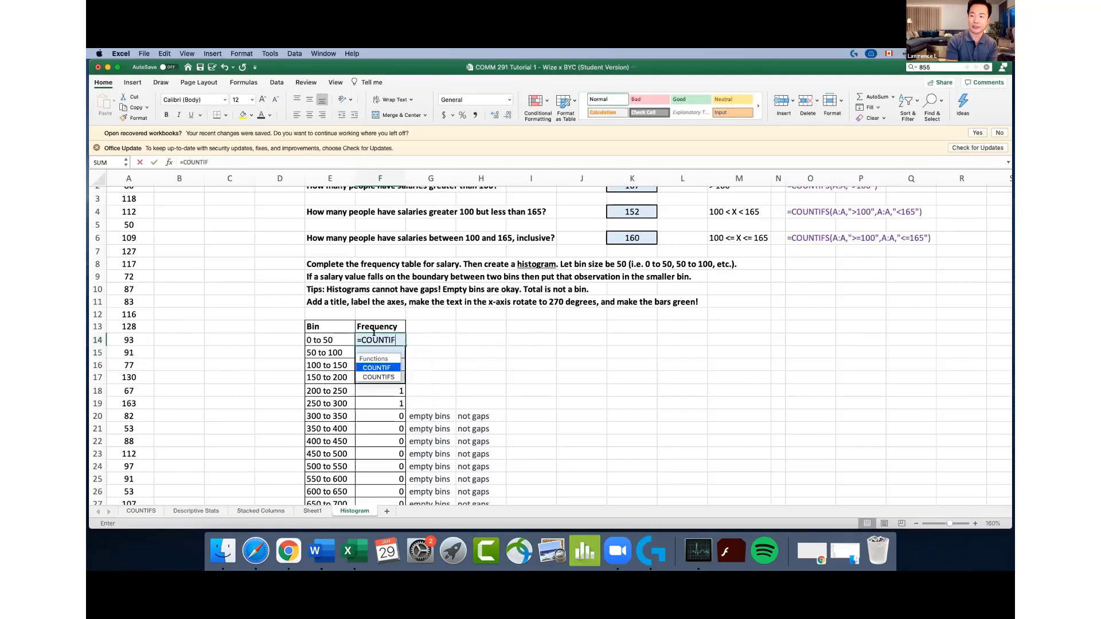
pyautogui.click(140, 174)
pyautogui.write(',')
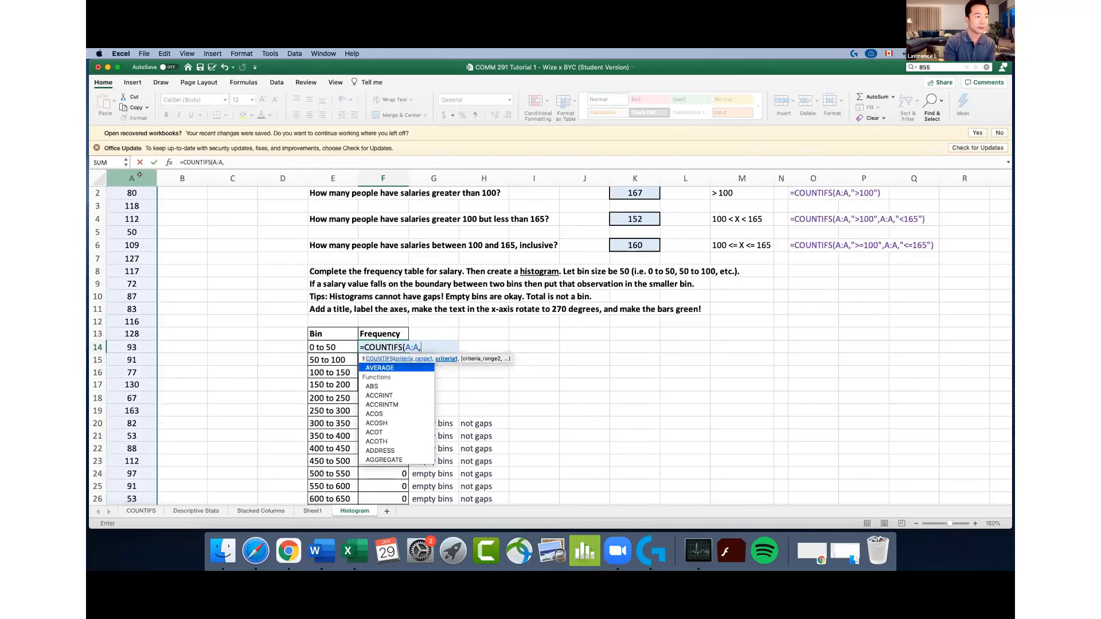
pyautogui.write('">=0')
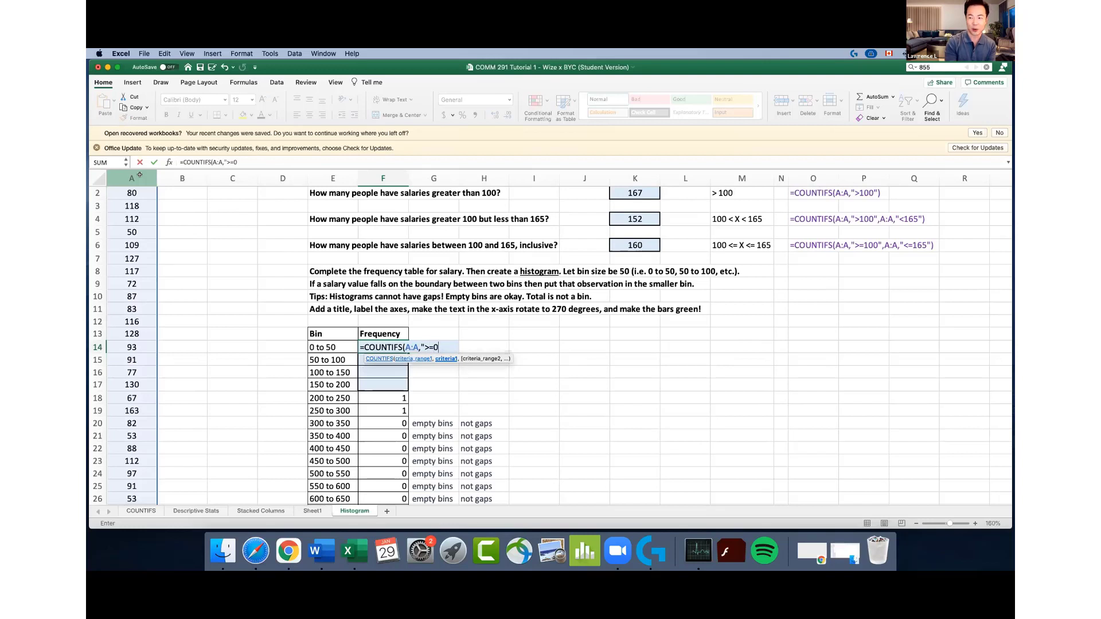
pyautogui.write('",')
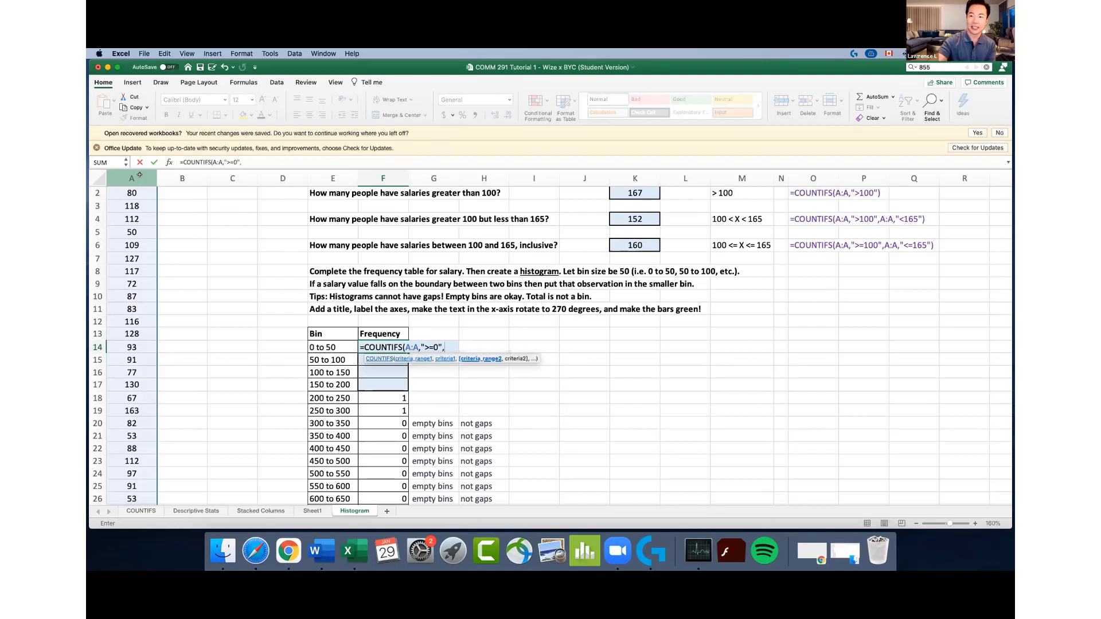
pyautogui.click(140, 174)
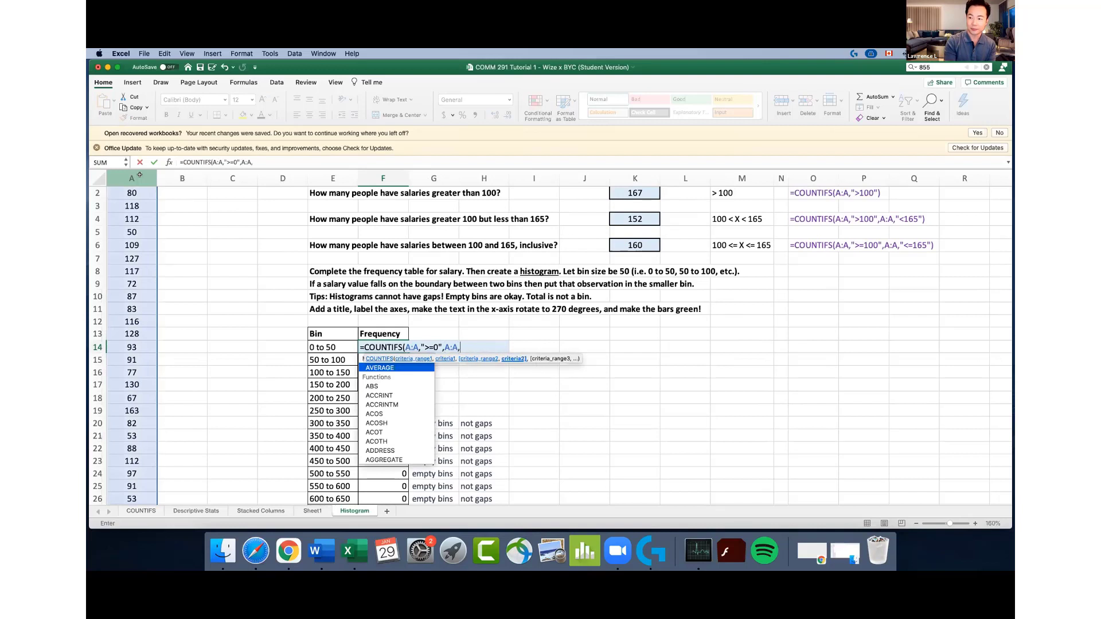
pyautogui.write(',"')
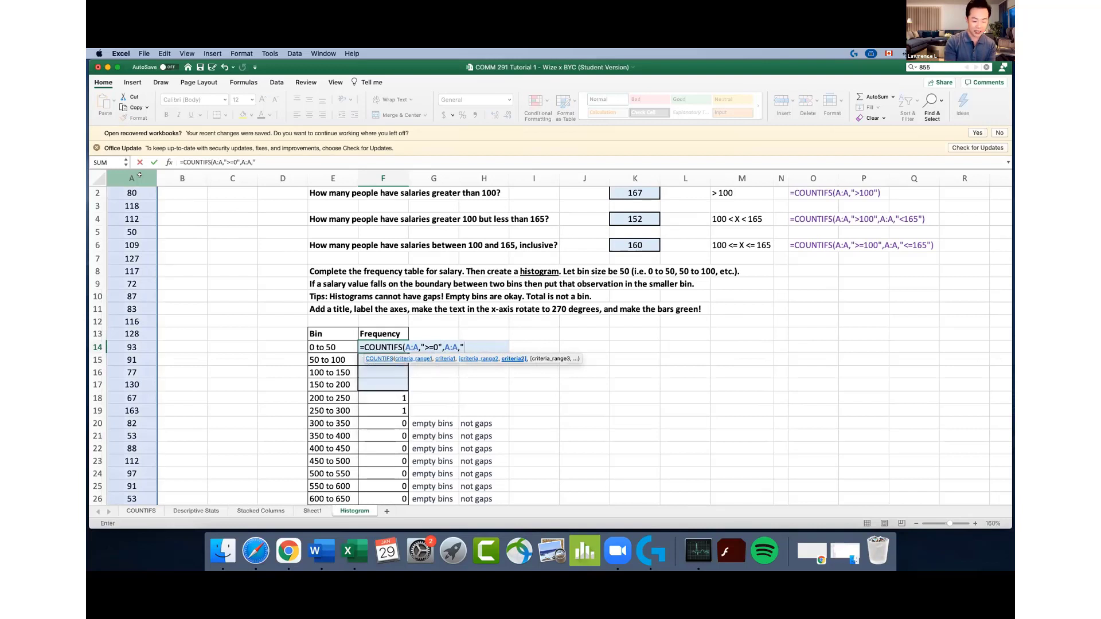
pyautogui.write('<=50')
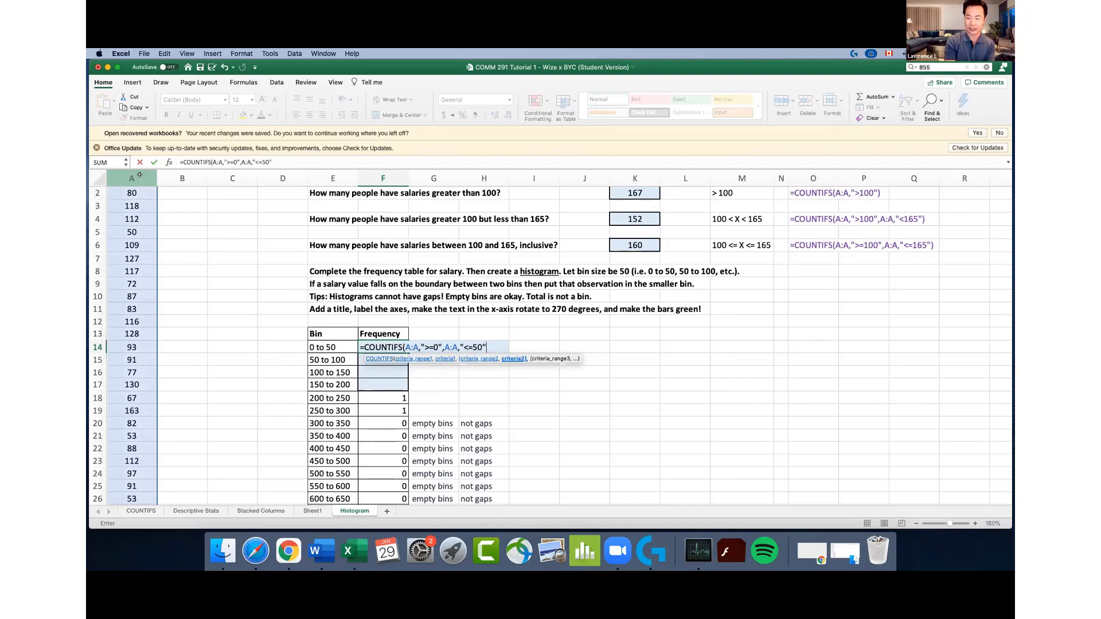
pyautogui.write('")')
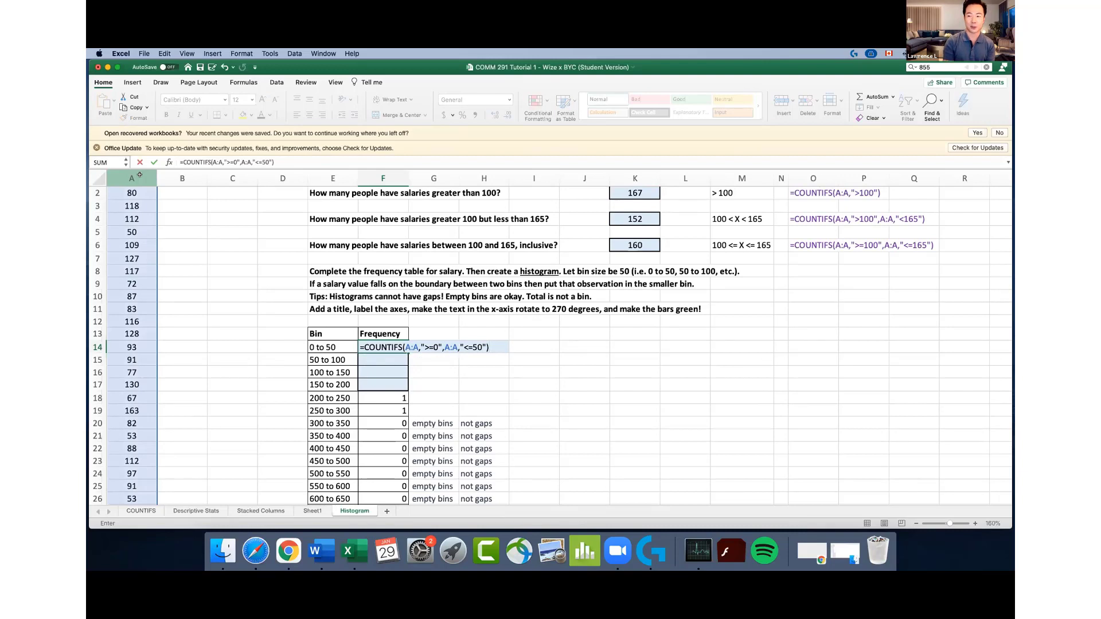
pyautogui.press('Return')
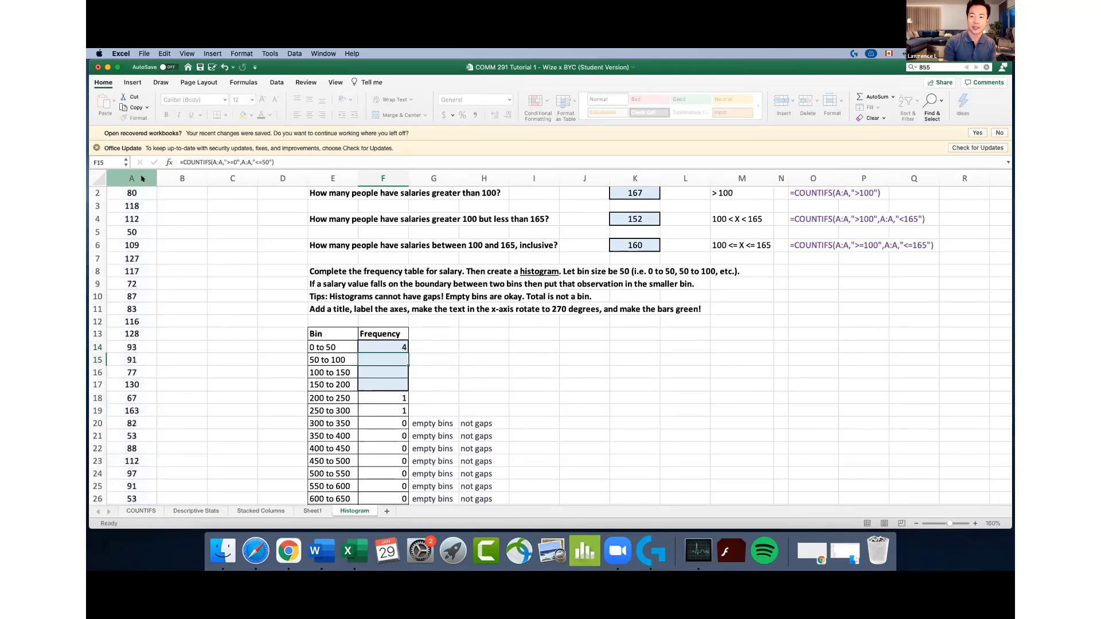
# Copy the formula of F14 and show it as text in I14: =COUNTIFS(A:A,">=0",A:A,"<=50")
pyautogui.click(395, 347)
pyautogui.click(291, 162)
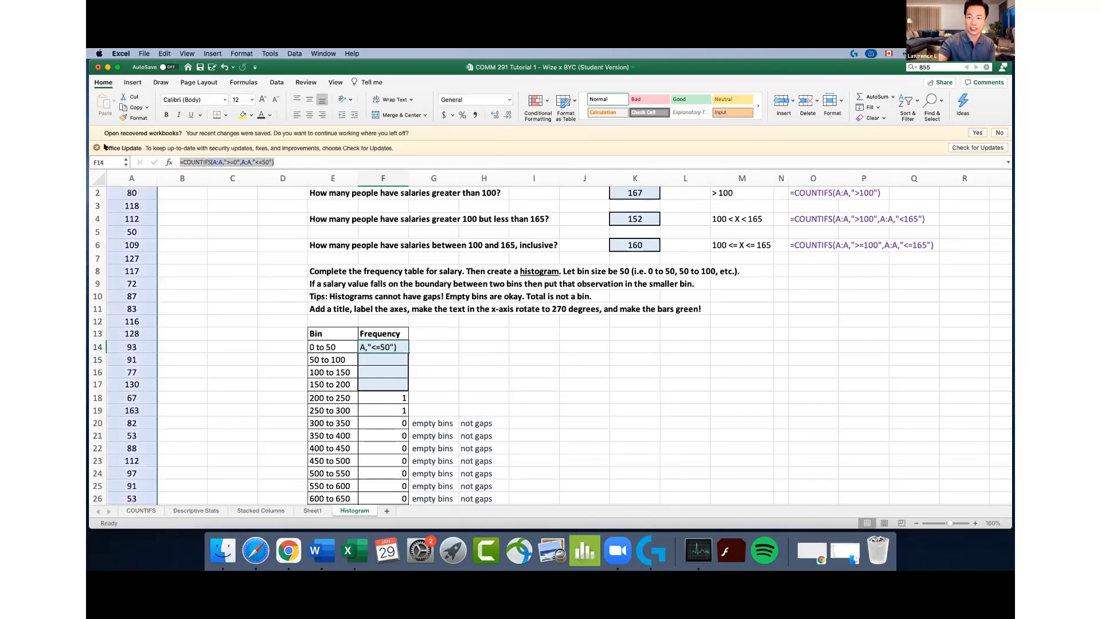
pyautogui.press('Return')
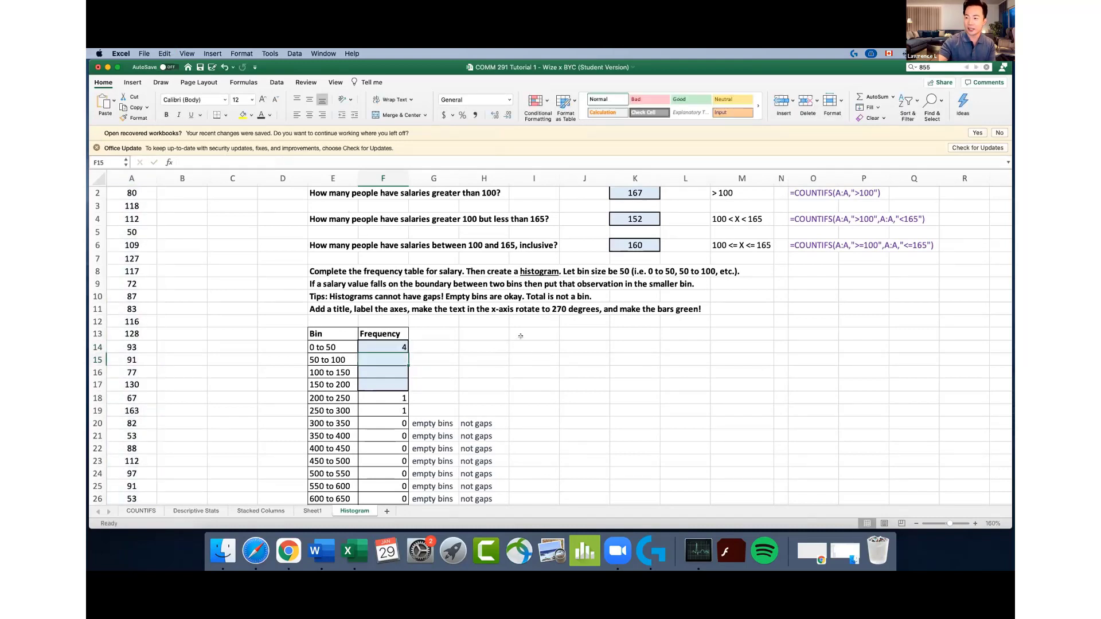
pyautogui.click(521, 342)
pyautogui.write("'")
pyautogui.write('=COUNTIFS(A:A,">=0",A:A,"<=50")')
pyautogui.press('Return')
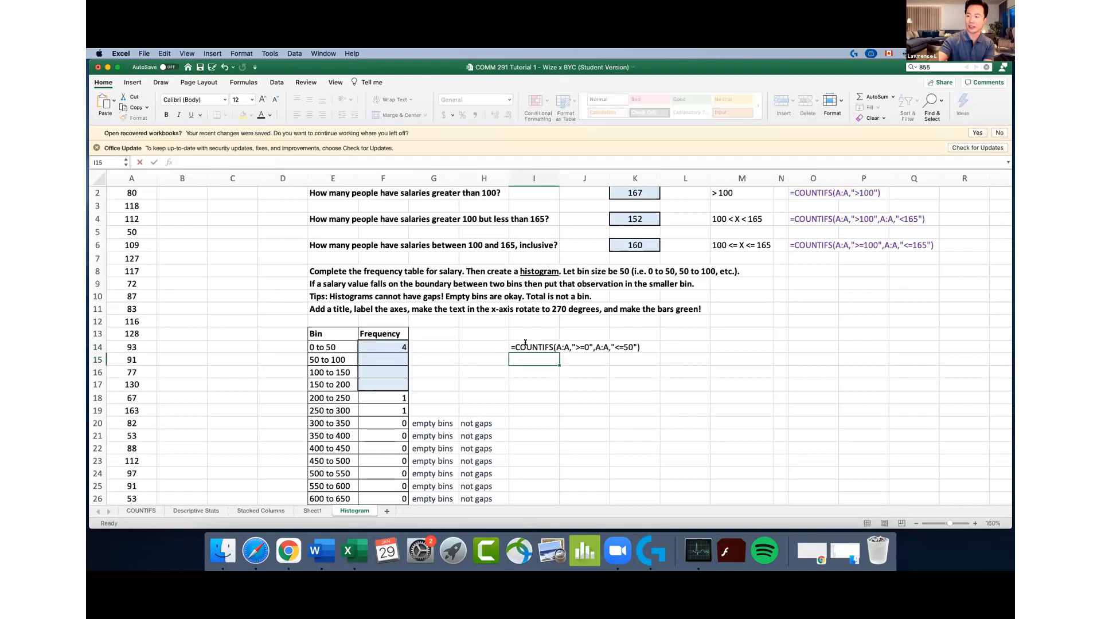
pyautogui.press('Up')
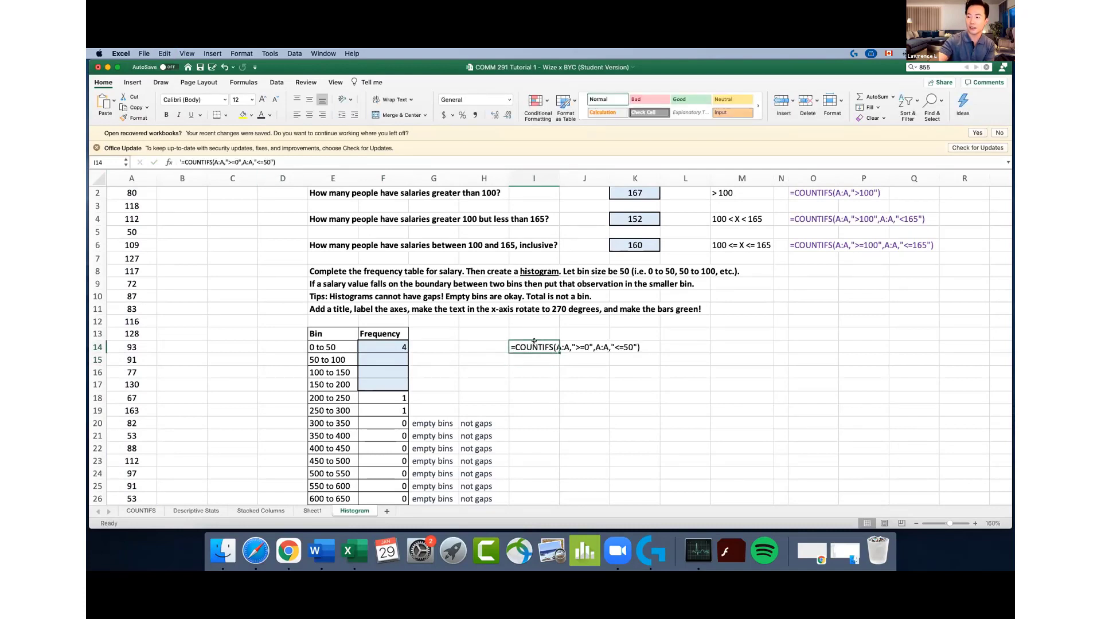
# Set the font color of I14:I17 to the standard purple
pyautogui.moveTo(534, 342); pyautogui.dragTo(534, 385)
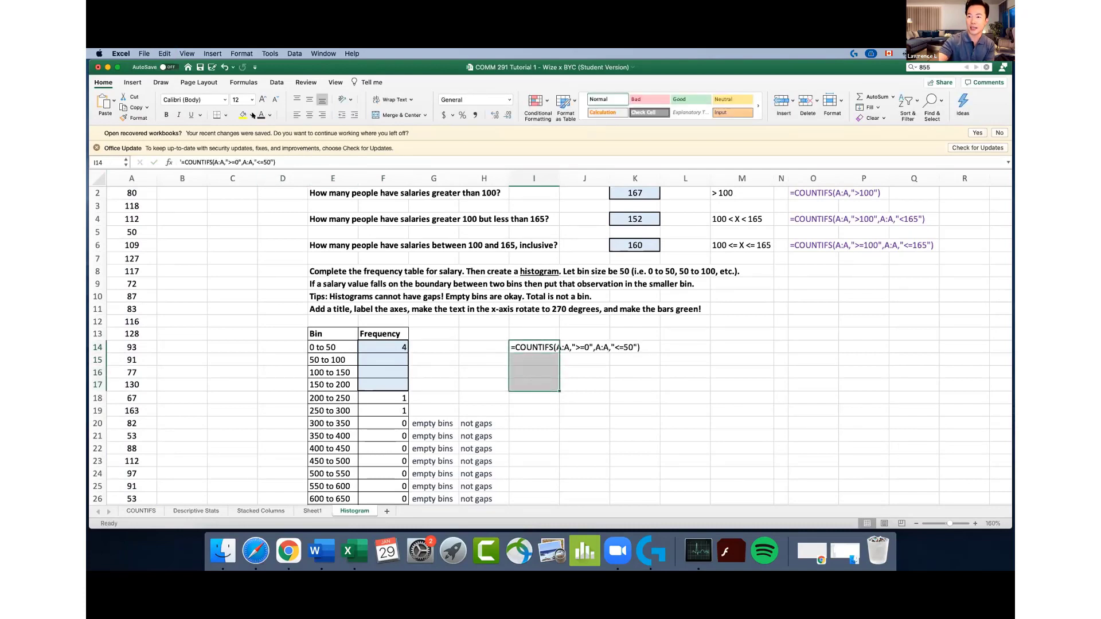
pyautogui.click(269, 115)
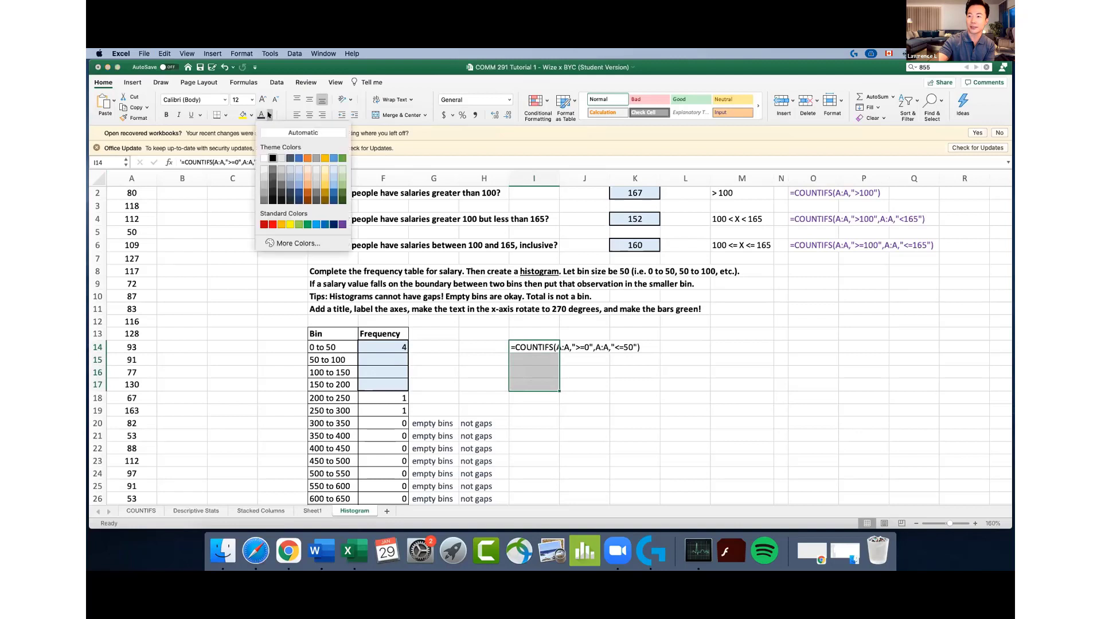
pyautogui.click(344, 225)
pyautogui.click(569, 418)
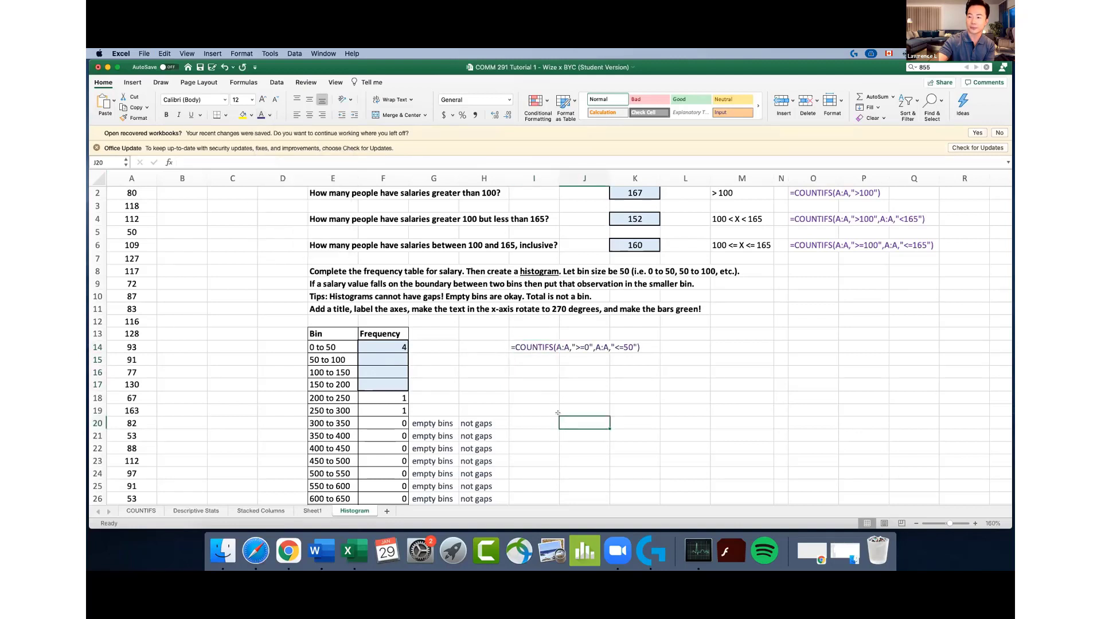
# Enter =COUNTIFS(A:A,">50",A:A,"<=100") in F15 as the frequency of the 50 to 100 bin
pyautogui.click(389, 360)
pyautogui.write('=')
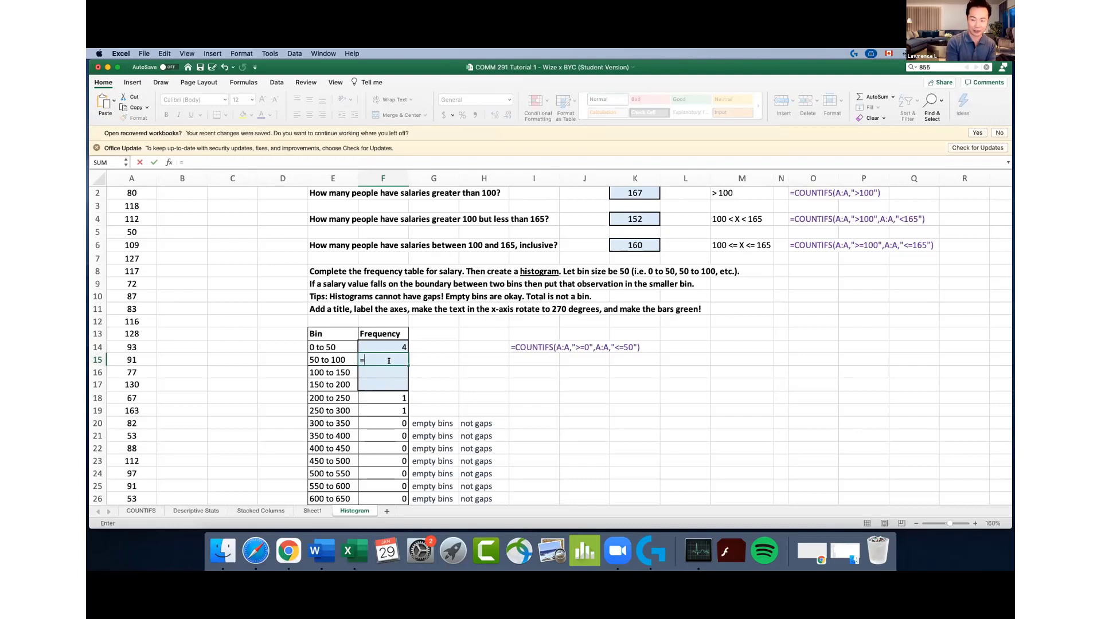
pyautogui.write('CO')
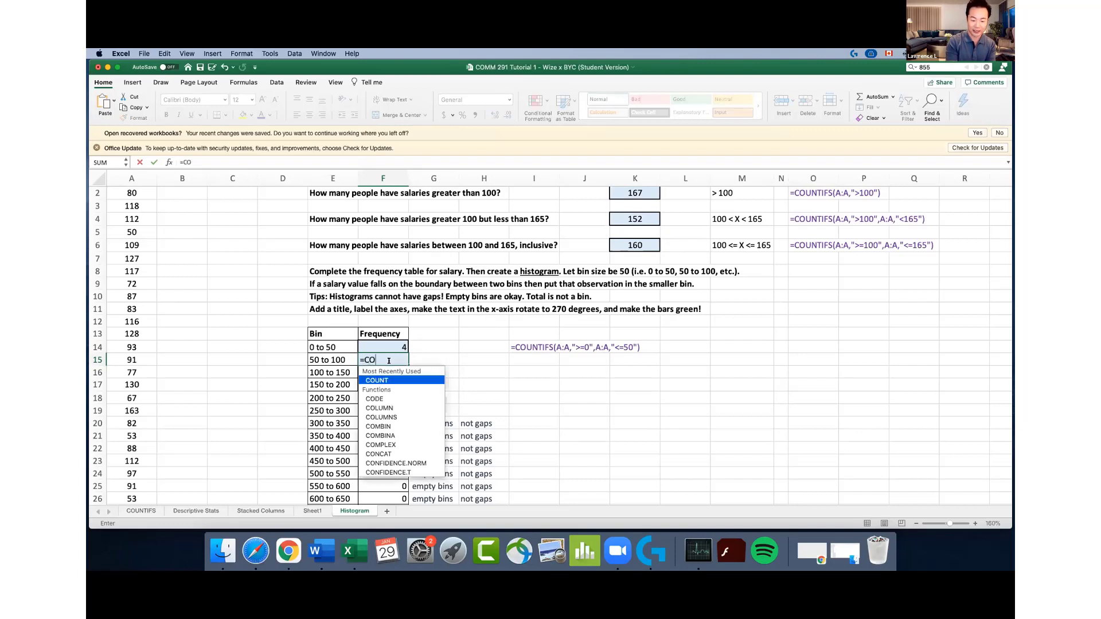
pyautogui.write('UNTIFS')
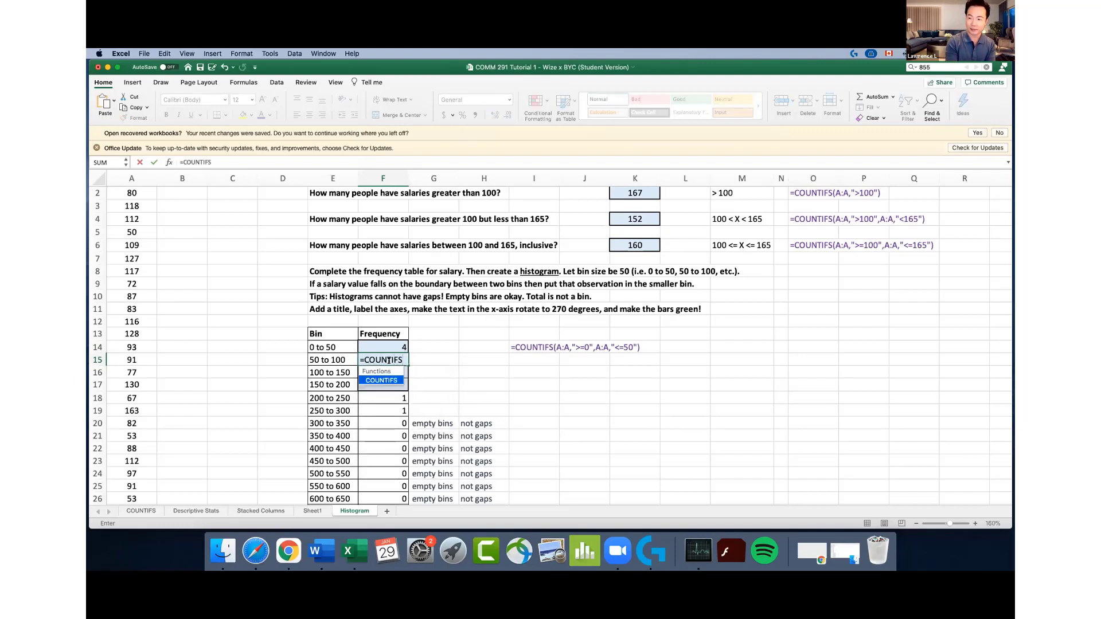
pyautogui.write('(')
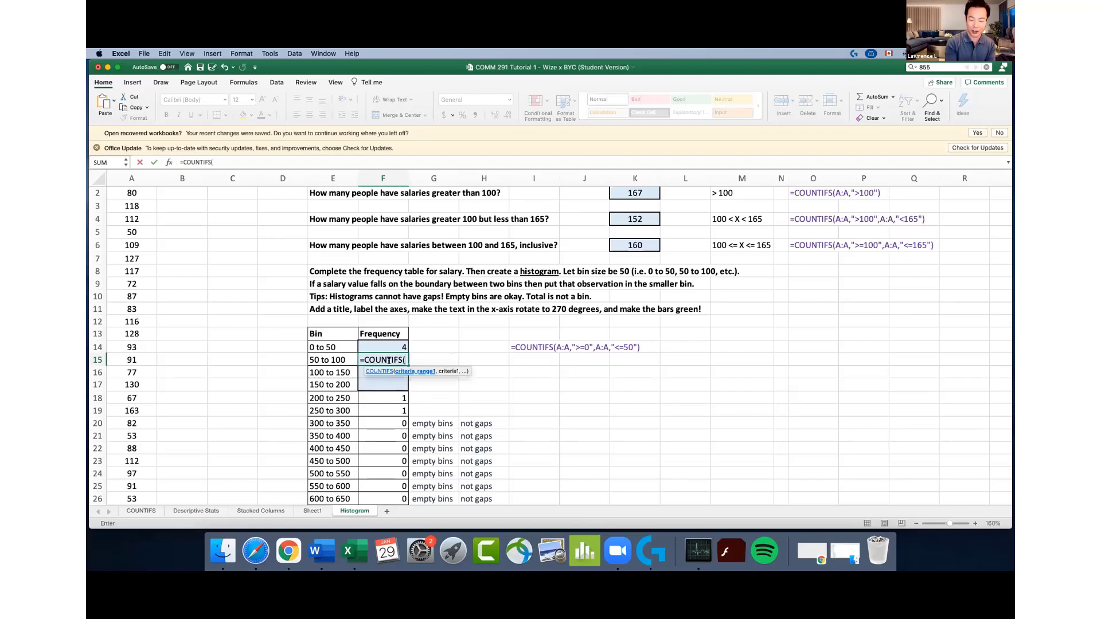
pyautogui.click(132, 174)
pyautogui.write(',')
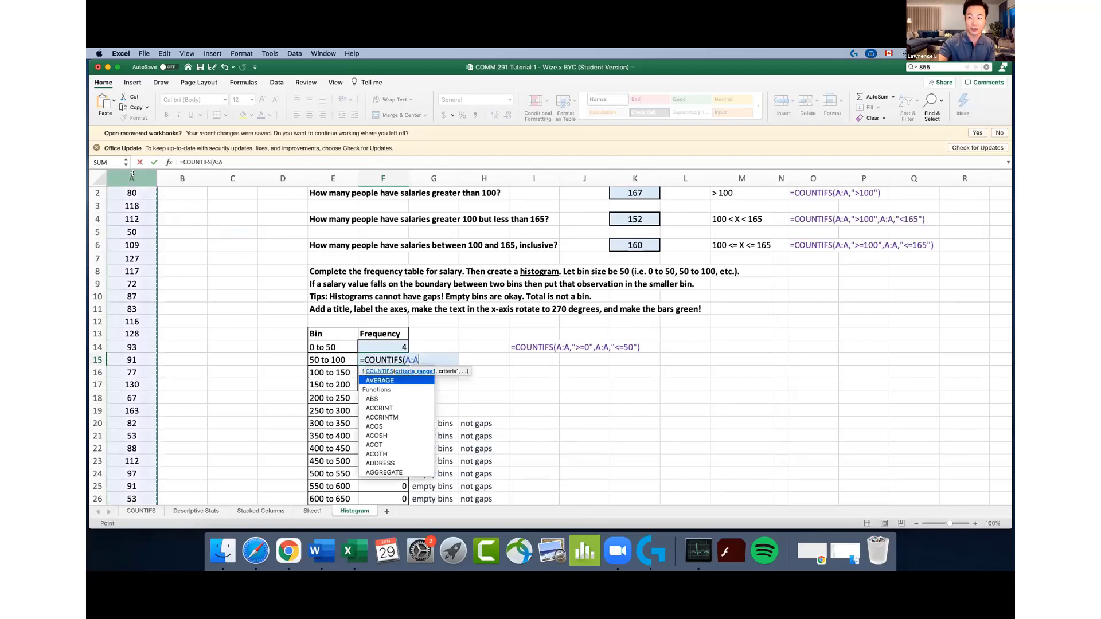
pyautogui.write('>')
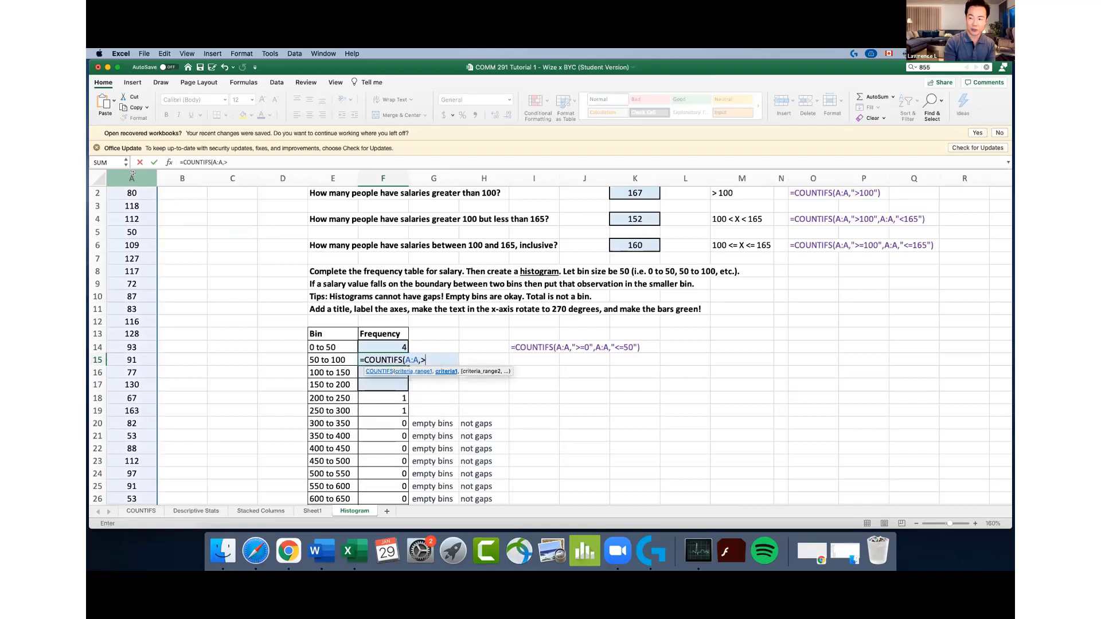
pyautogui.write('50')
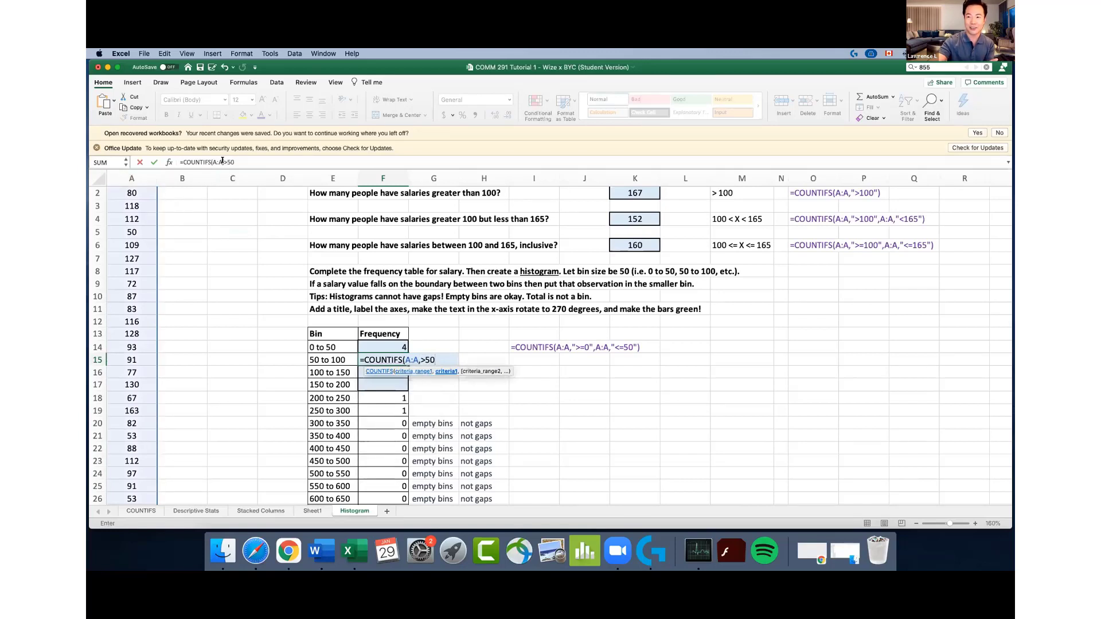
pyautogui.click(251, 160)
pyautogui.write('"')
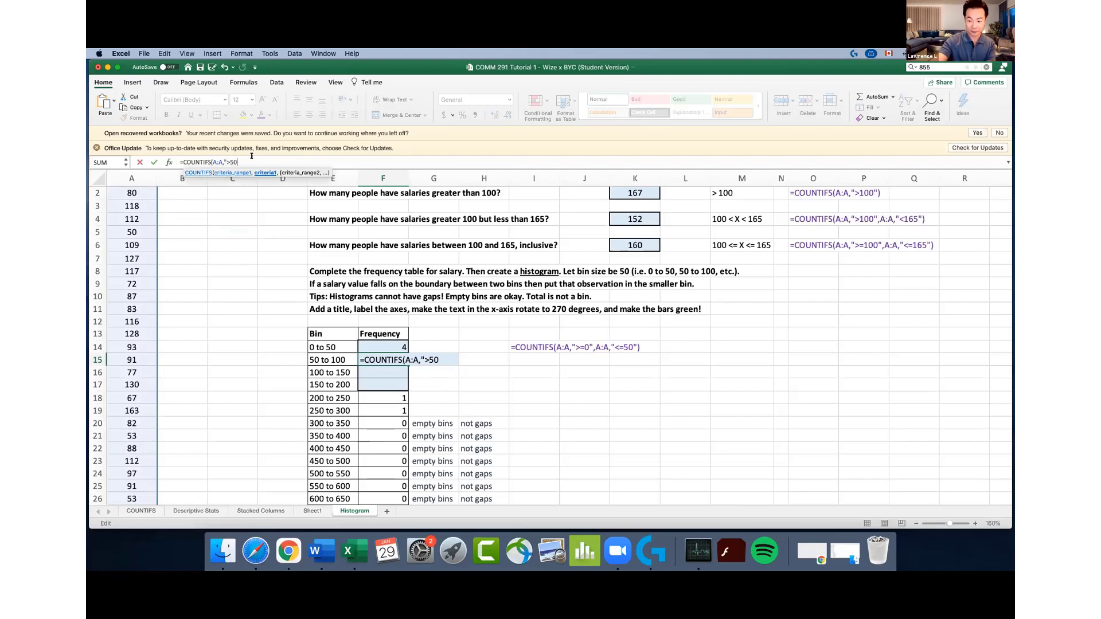
pyautogui.write('"')
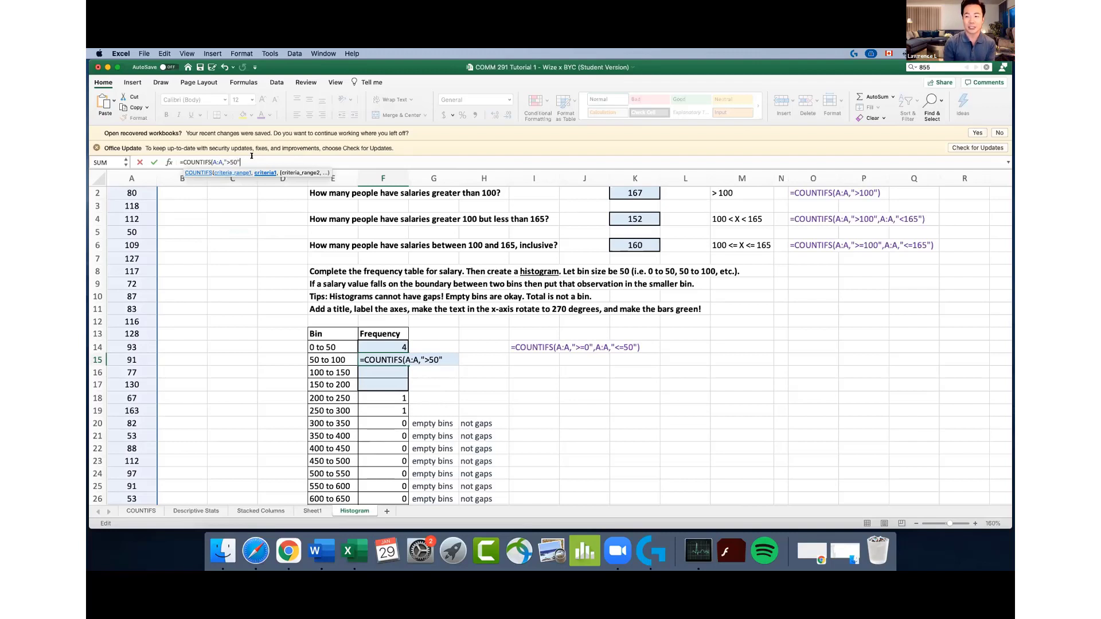
pyautogui.write(',')
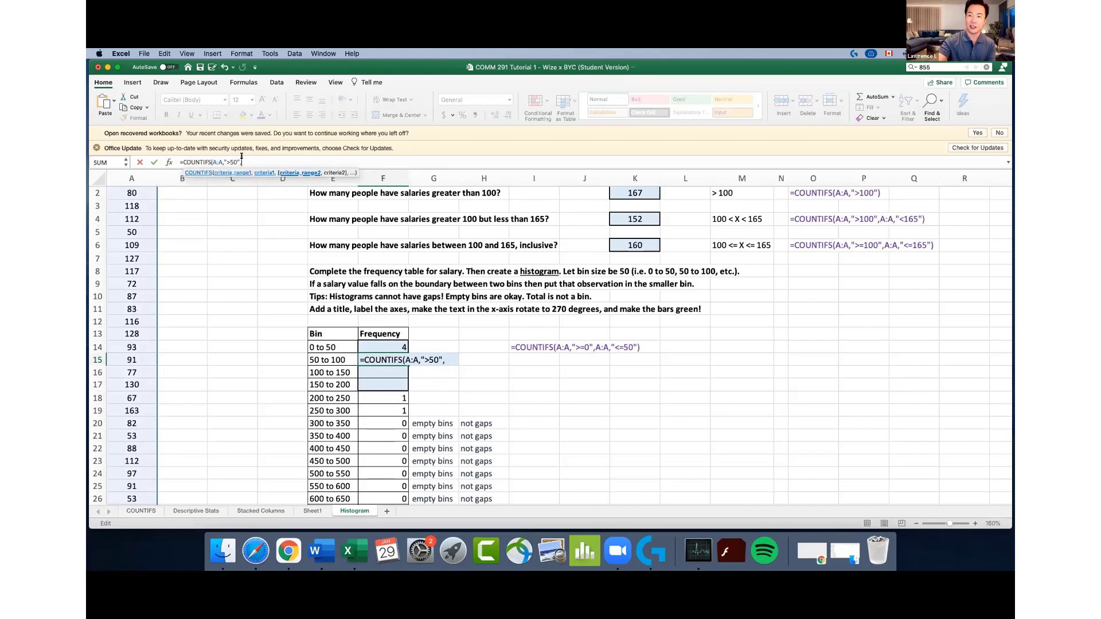
pyautogui.click(132, 173)
pyautogui.write(',"')
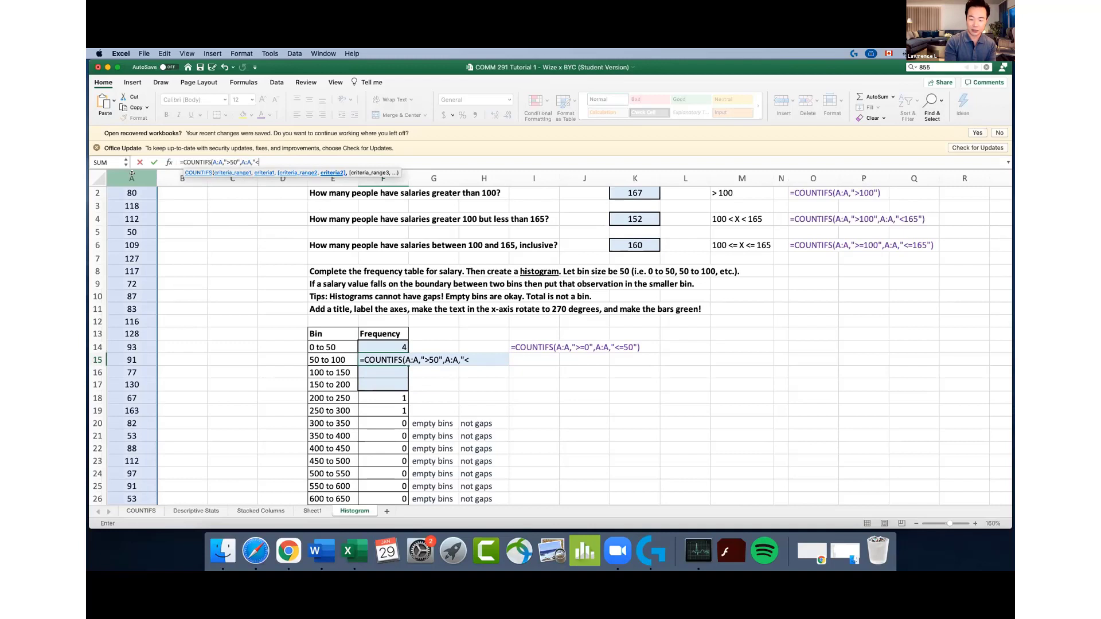
pyautogui.write('<=1')
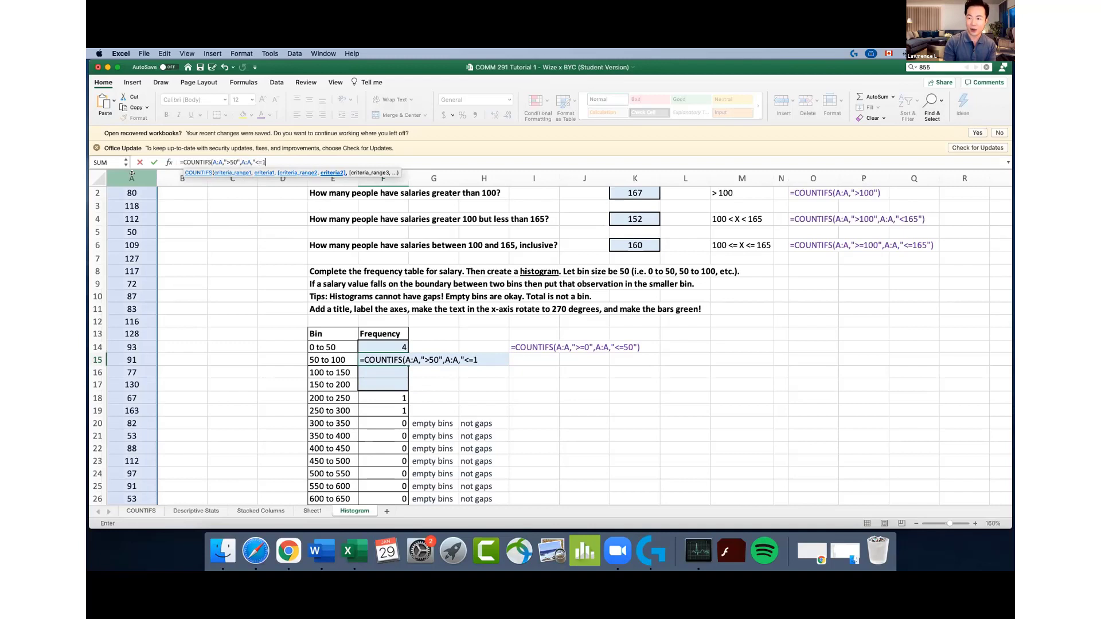
pyautogui.write('00')
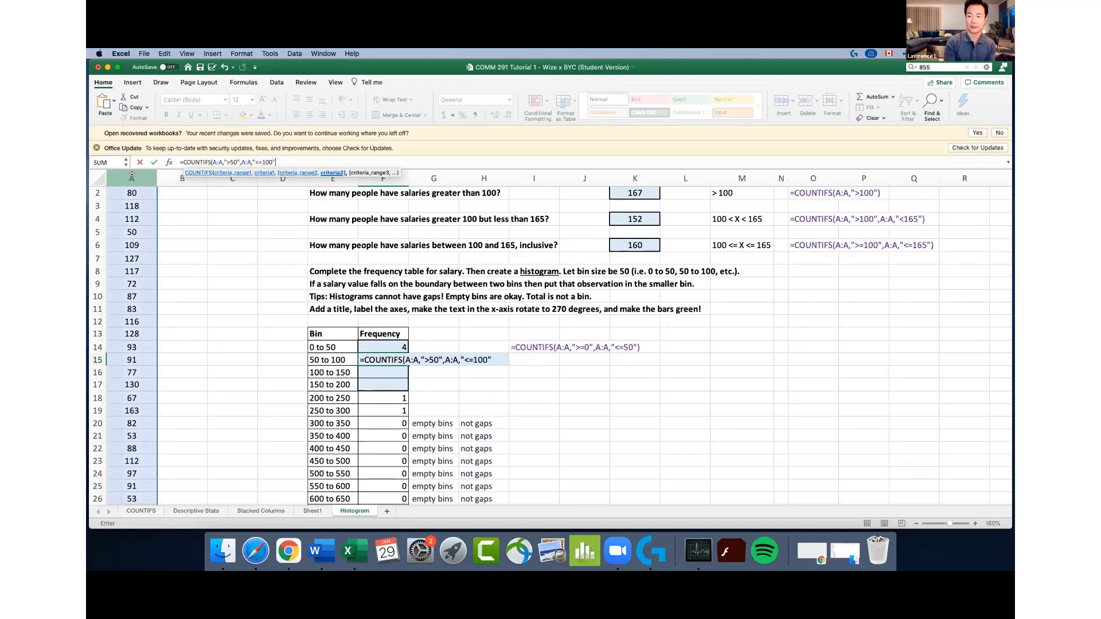
pyautogui.write('"')
pyautogui.press('Return')
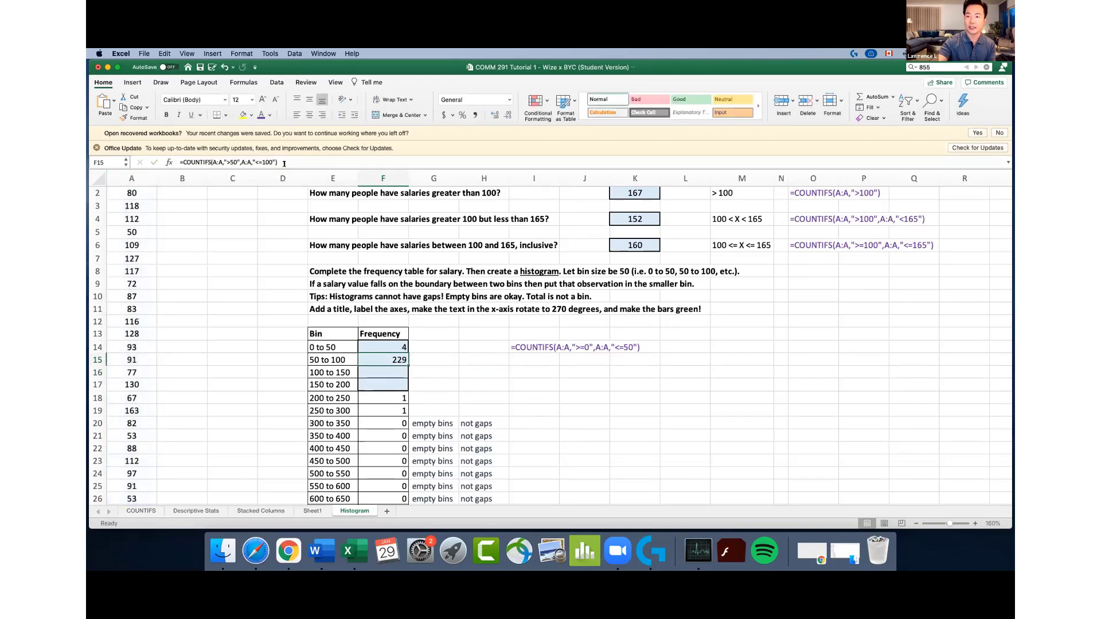
# Copy the formula of F15 and show it as text in I15: =COUNTIFS(A:A,">50",A:A,"<=100")
pyautogui.moveTo(284, 164); pyautogui.dragTo(146, 160)
pyautogui.press('super+c')
pyautogui.press('Return')
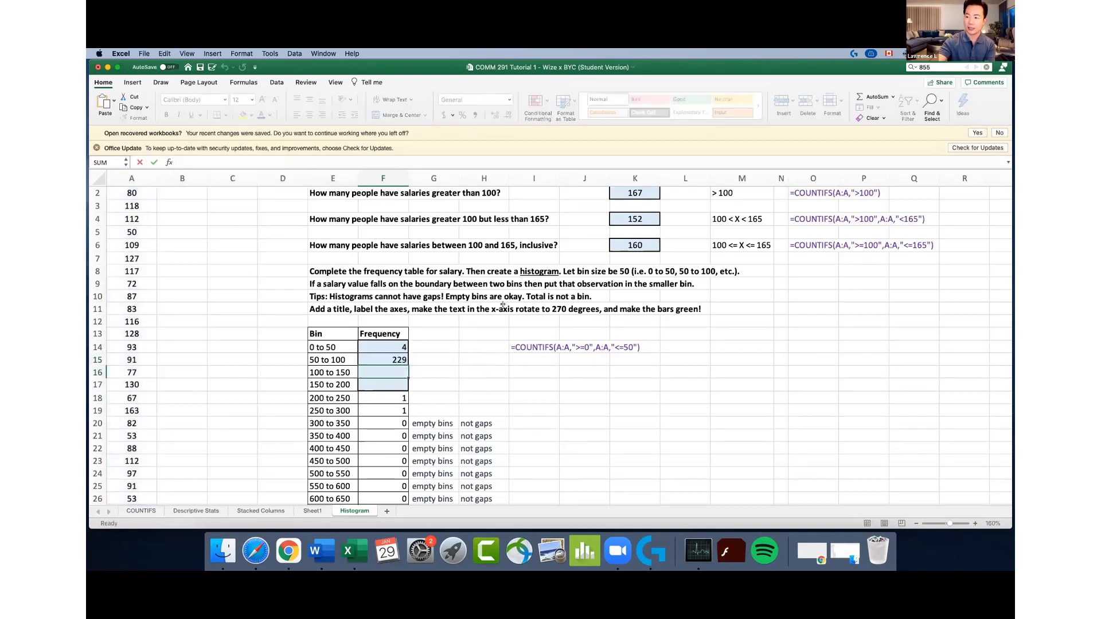
pyautogui.click(520, 347)
pyautogui.click(520, 358)
pyautogui.write("'")
pyautogui.press('super+v')
pyautogui.press('Return')
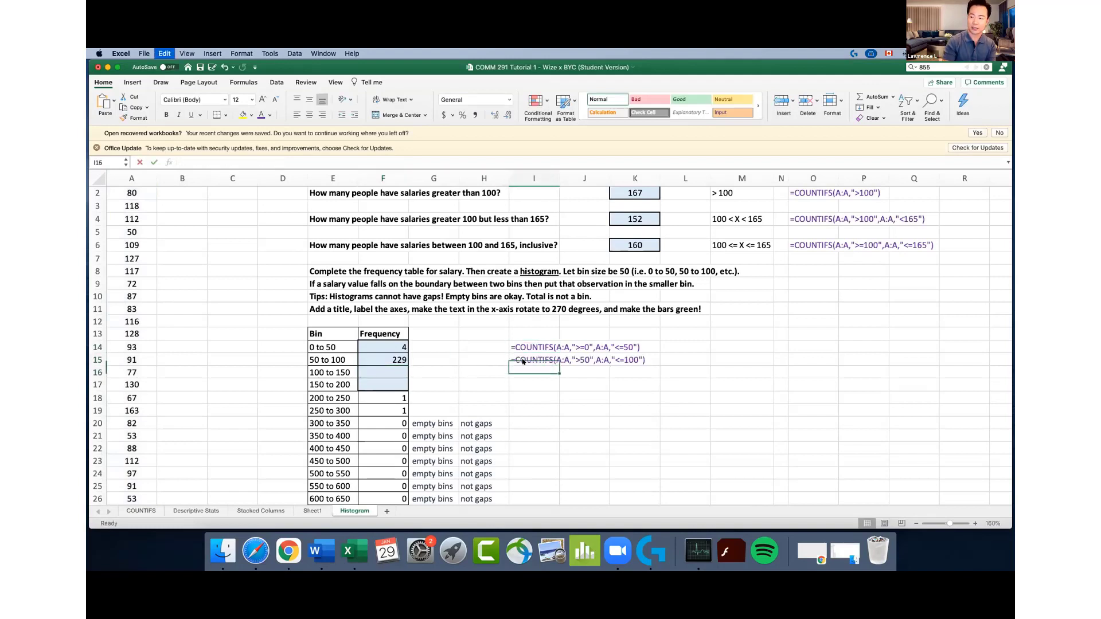
pyautogui.click(539, 380)
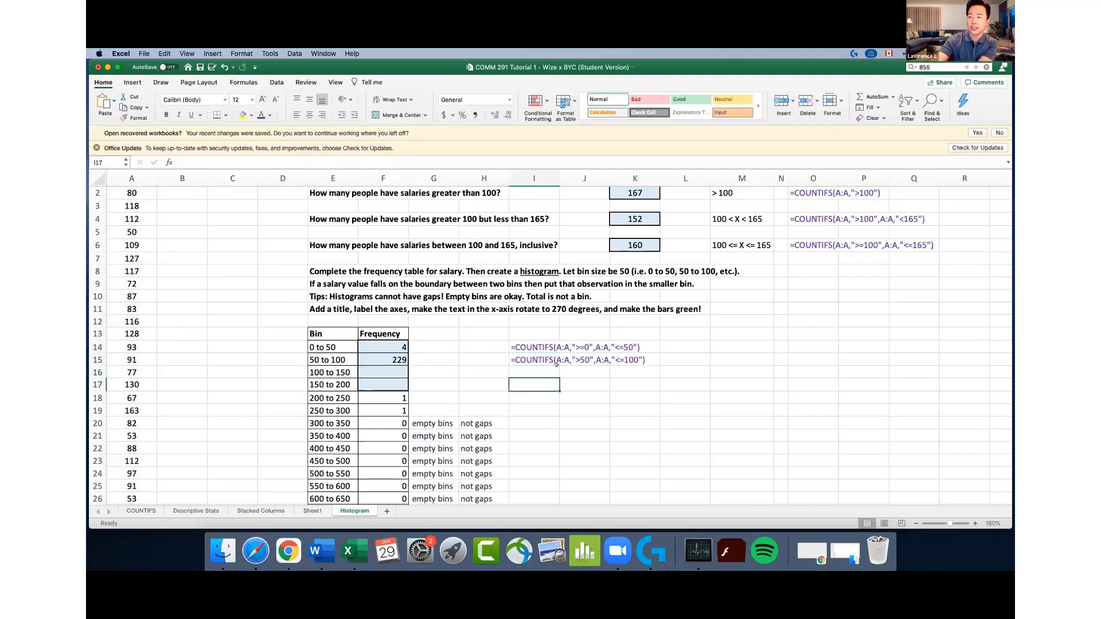
# Examine the boundary rule in row 9 against the COUNTIFS formulas of the 0 to 50 and 50 to 100 bins
pyautogui.click(975, 523)
pyautogui.click(975, 524)
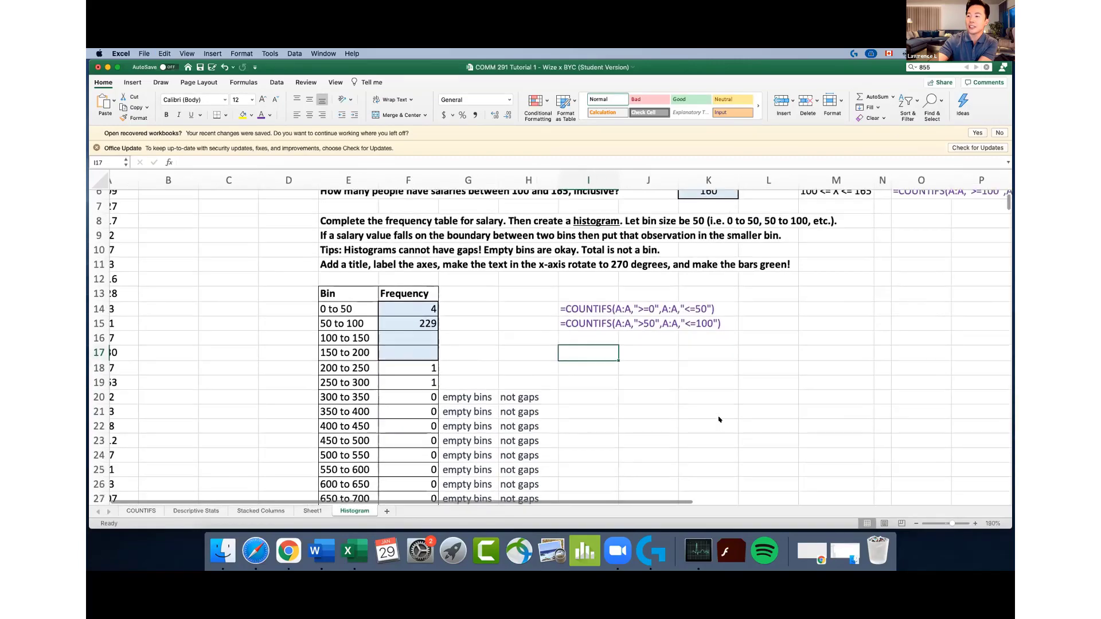
pyautogui.click(974, 523)
pyautogui.click(974, 523)
pyautogui.click(974, 523)
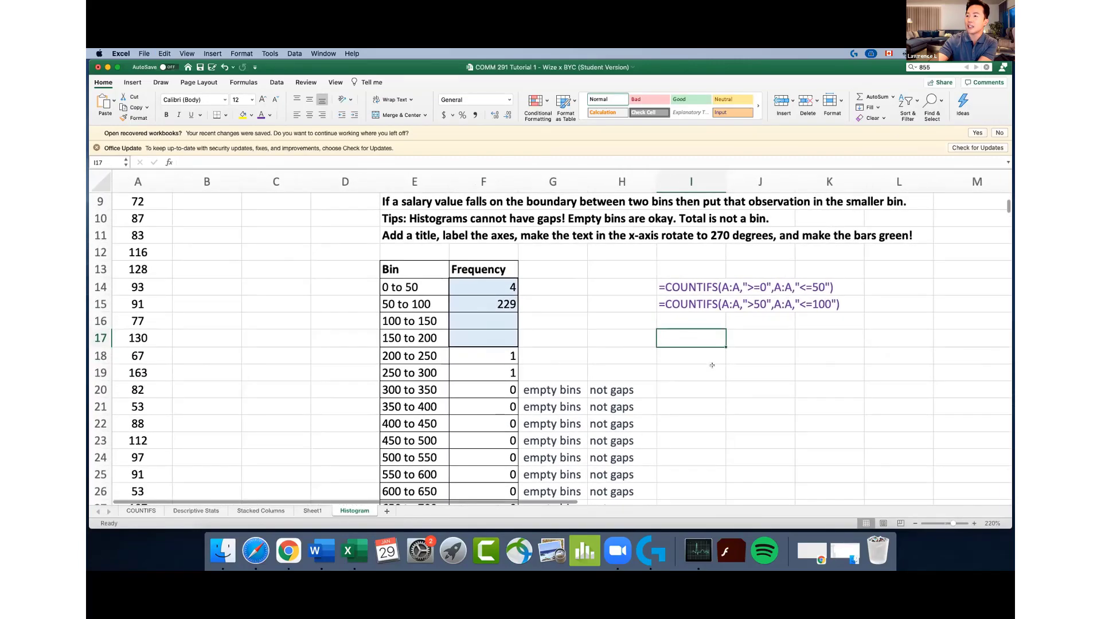
pyautogui.hscroll(2, 713, 366)
pyautogui.scroll(4, 428, 289)
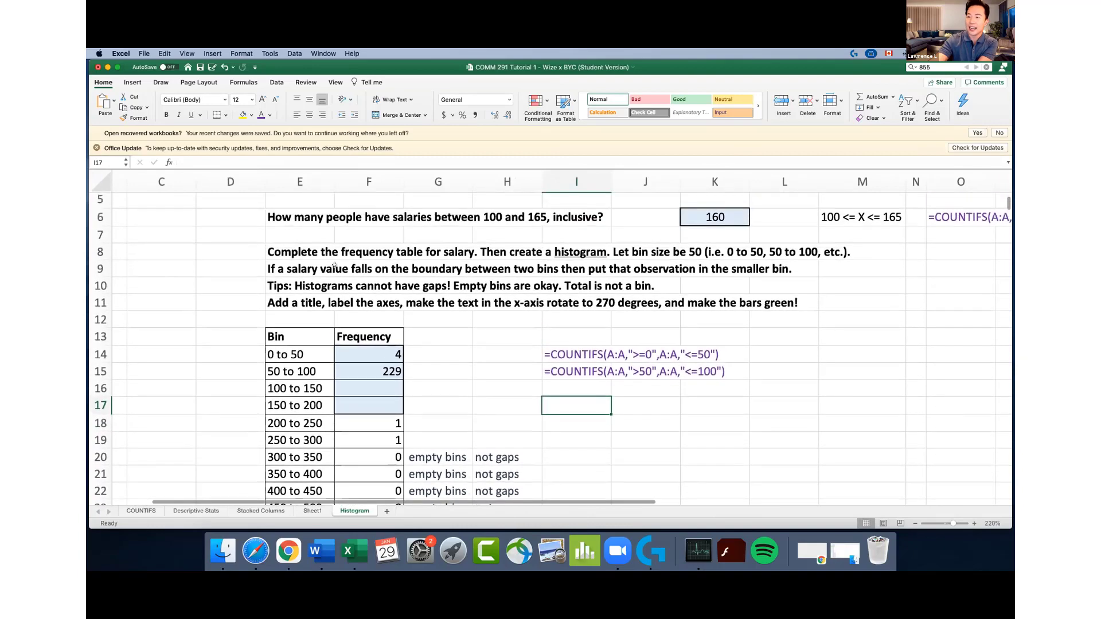
pyautogui.moveTo(273, 265); pyautogui.dragTo(800, 270)
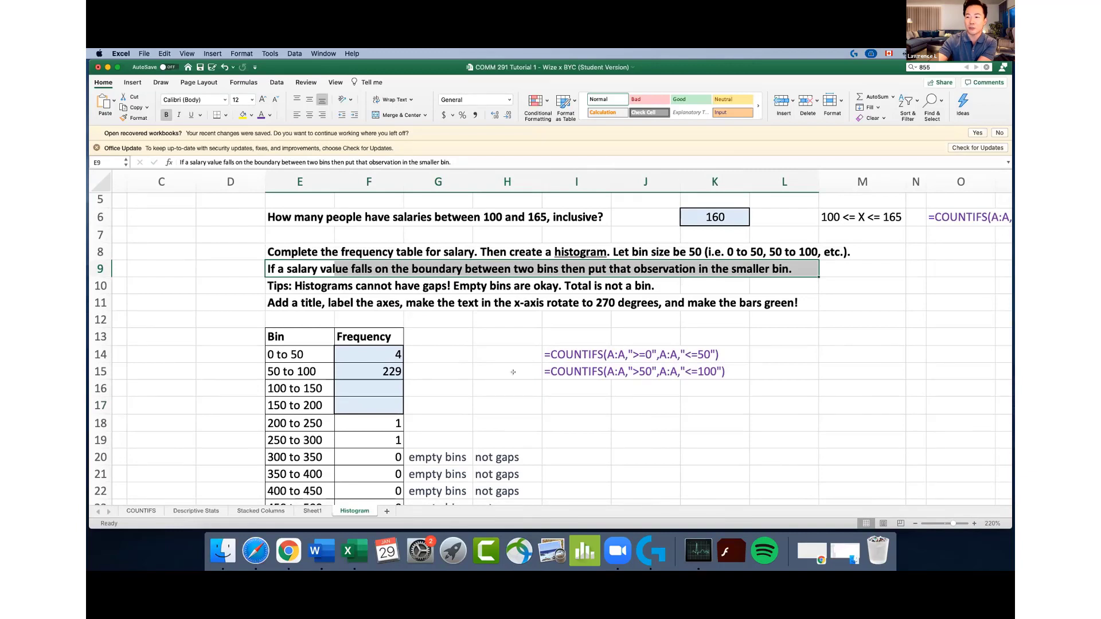
pyautogui.click(366, 350)
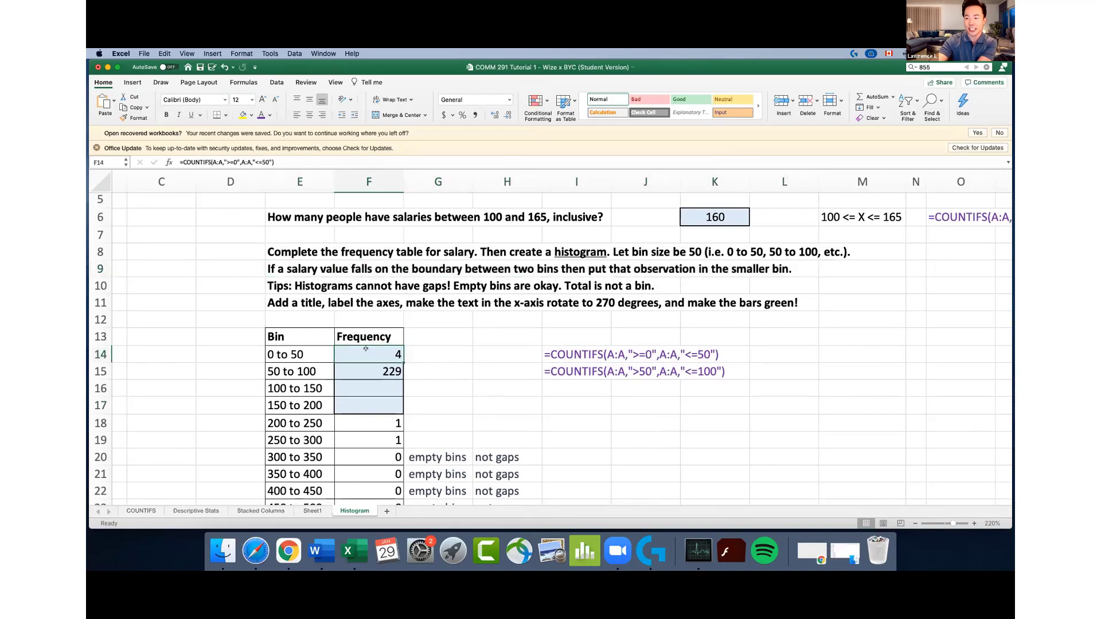
pyautogui.press('Return')
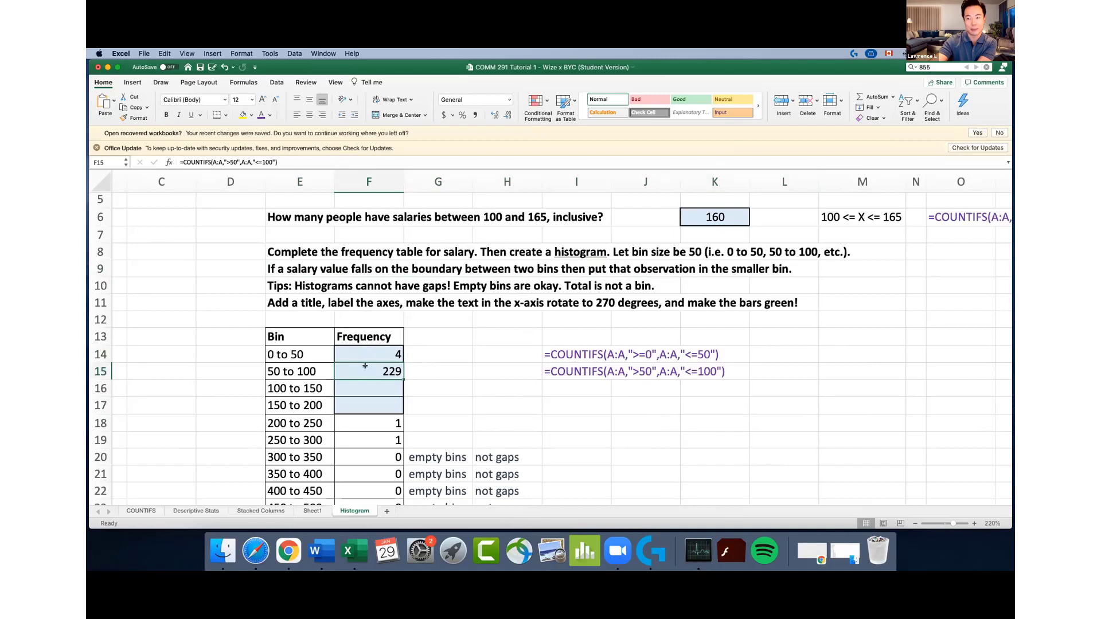
pyautogui.click(565, 353)
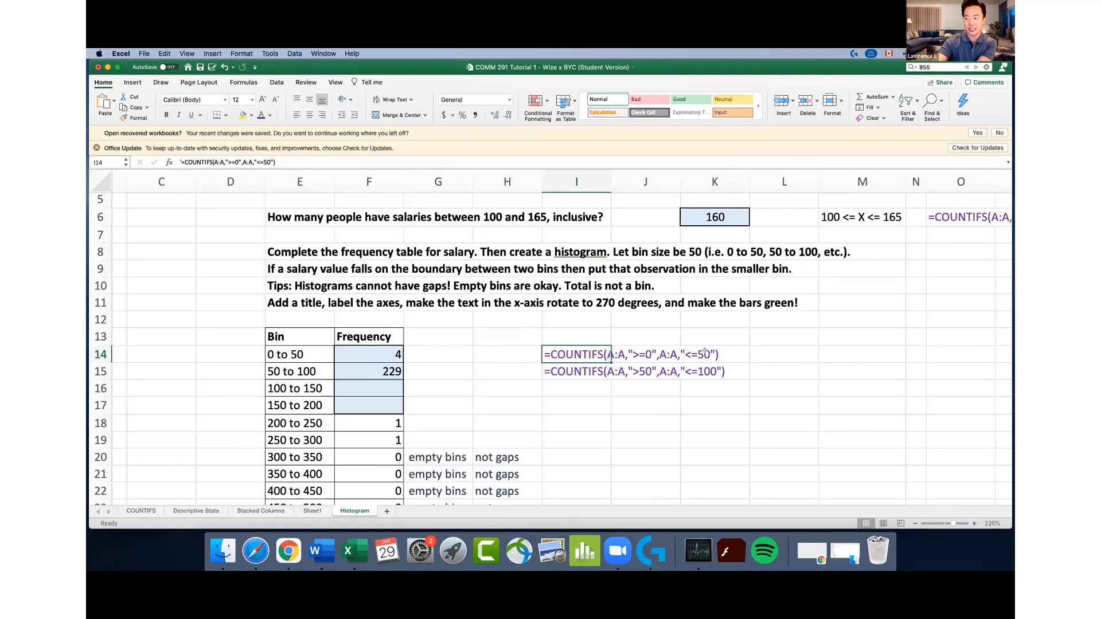
pyautogui.click(572, 370)
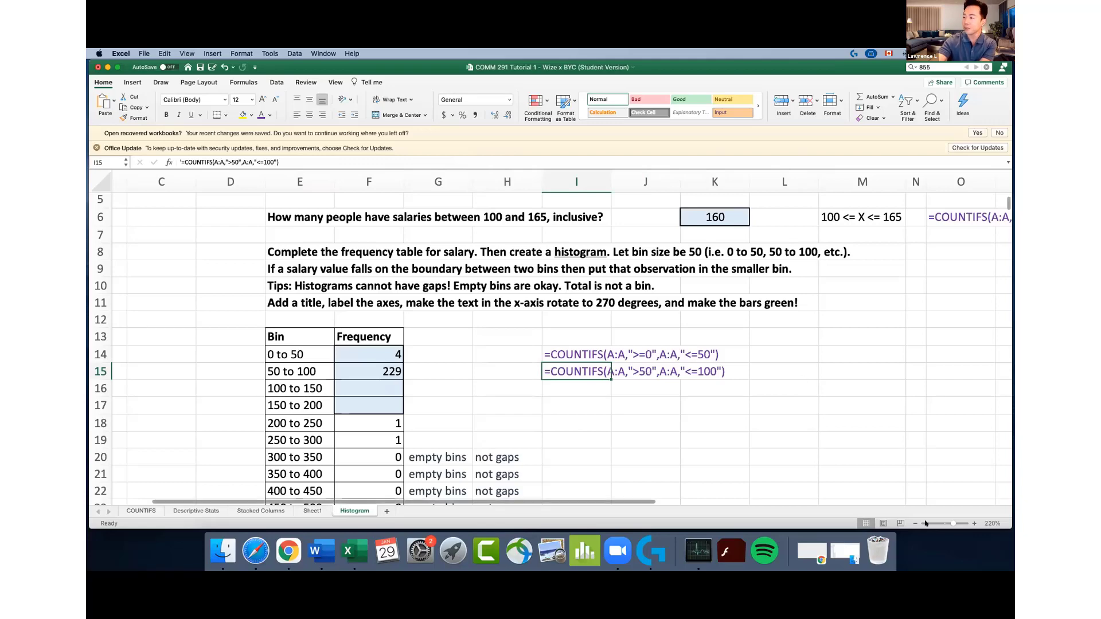
# Enter =COUNTIFS(A:A,">100",A:A,"<=150") in F16 as the frequency of the 100 to 150 bin
pyautogui.scroll(-3, 736, 409)
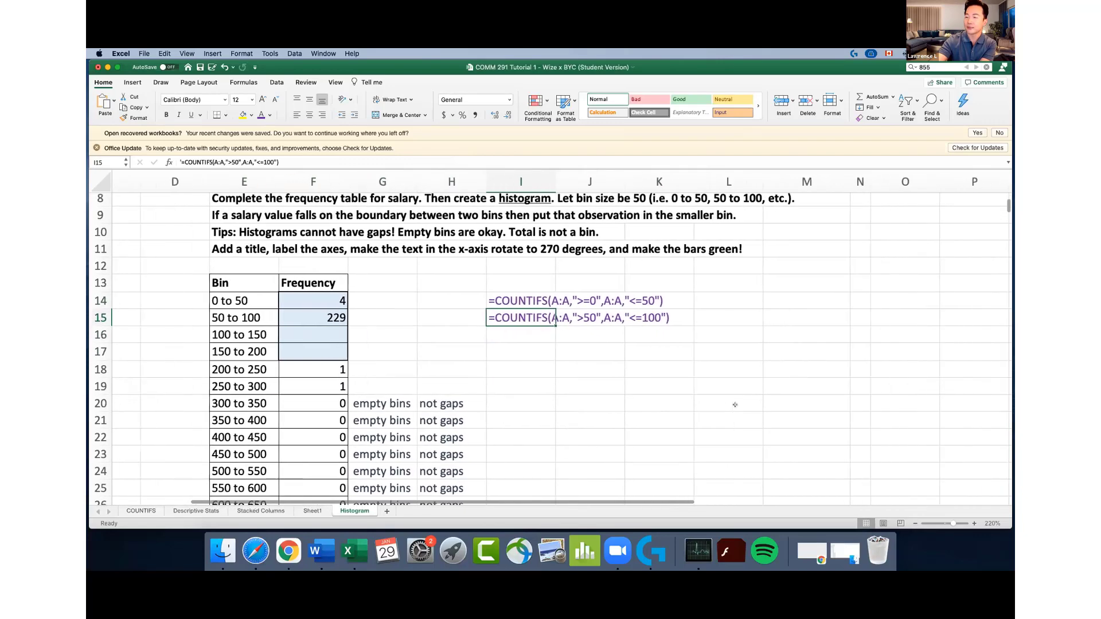
pyautogui.hscroll(1, 733, 401)
pyautogui.hscroll(-1, 362, 337)
pyautogui.click(362, 337)
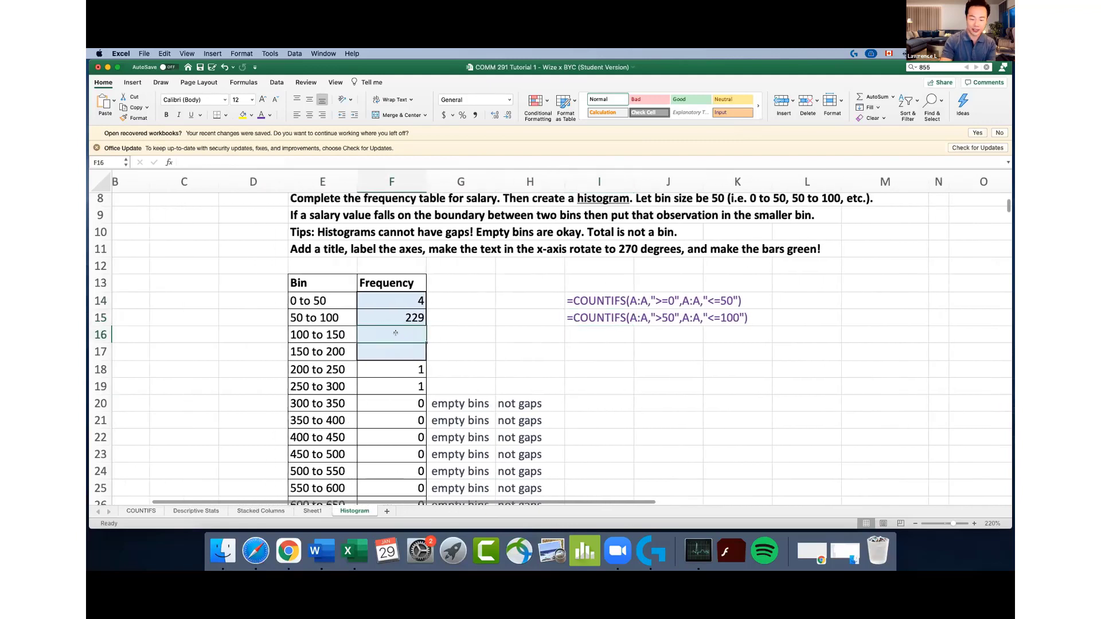
pyautogui.write('=COUNTIFS(')
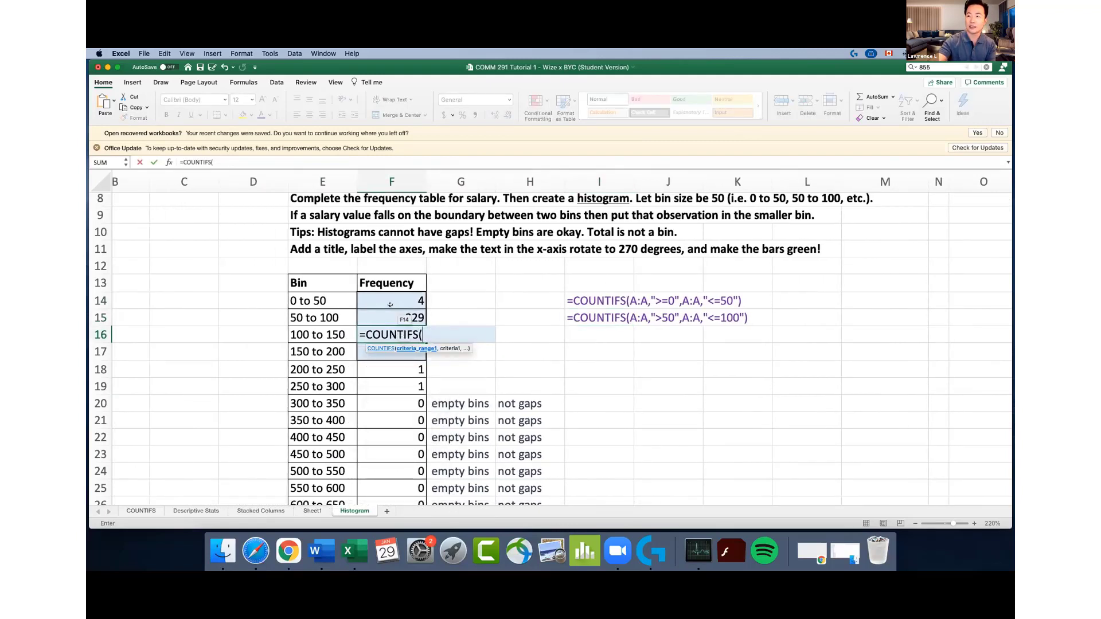
pyautogui.hscroll(-2, 397, 322)
pyautogui.click(133, 174)
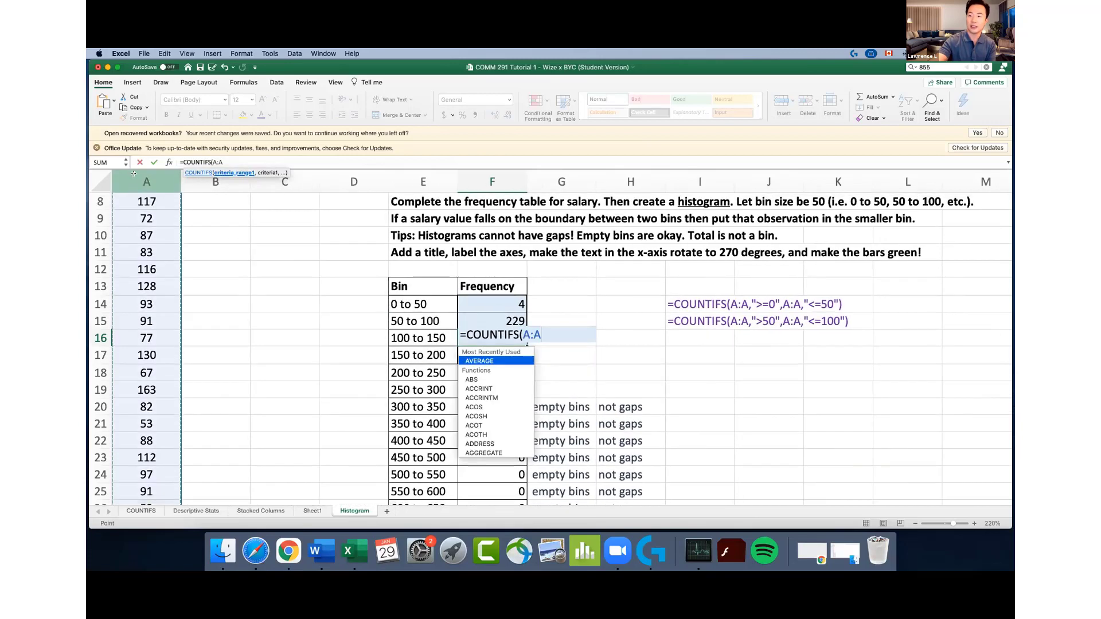
pyautogui.write(',')
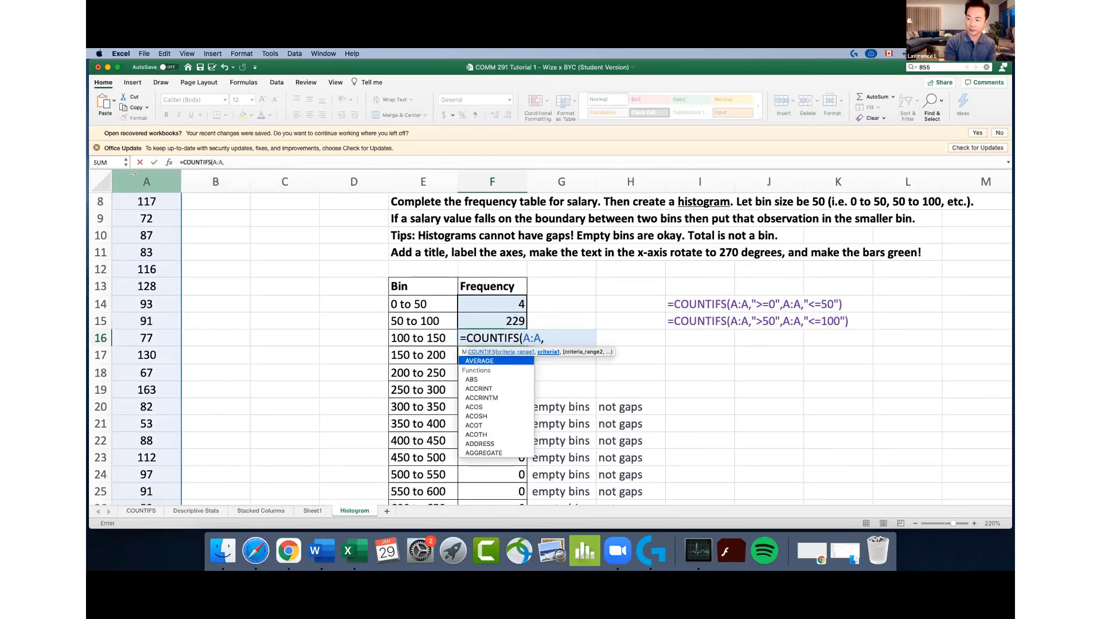
pyautogui.write('"')
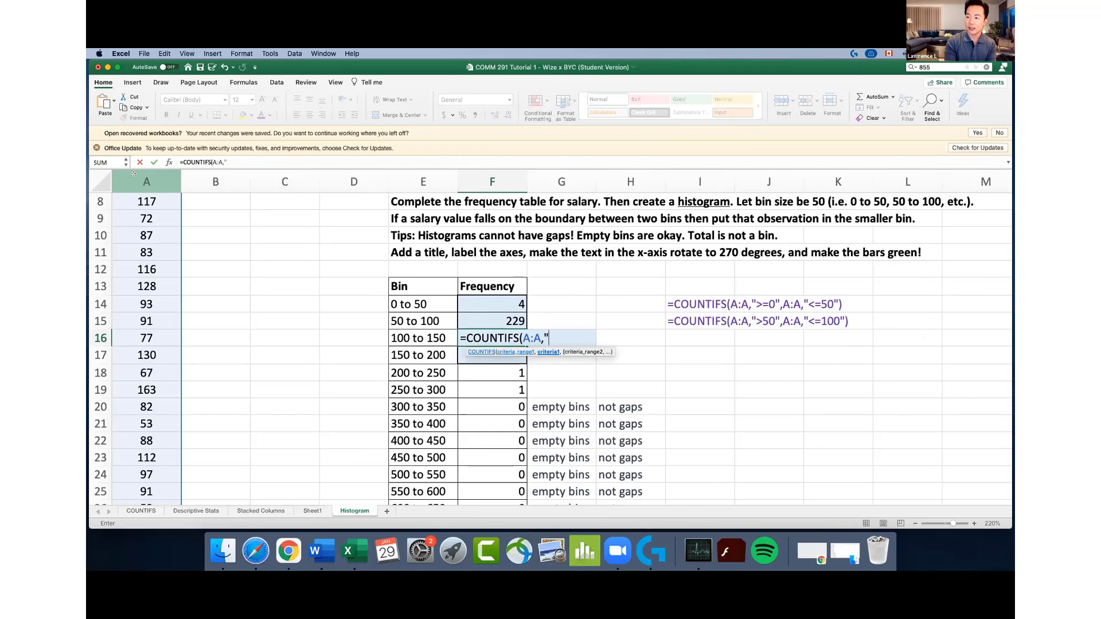
pyautogui.write('>')
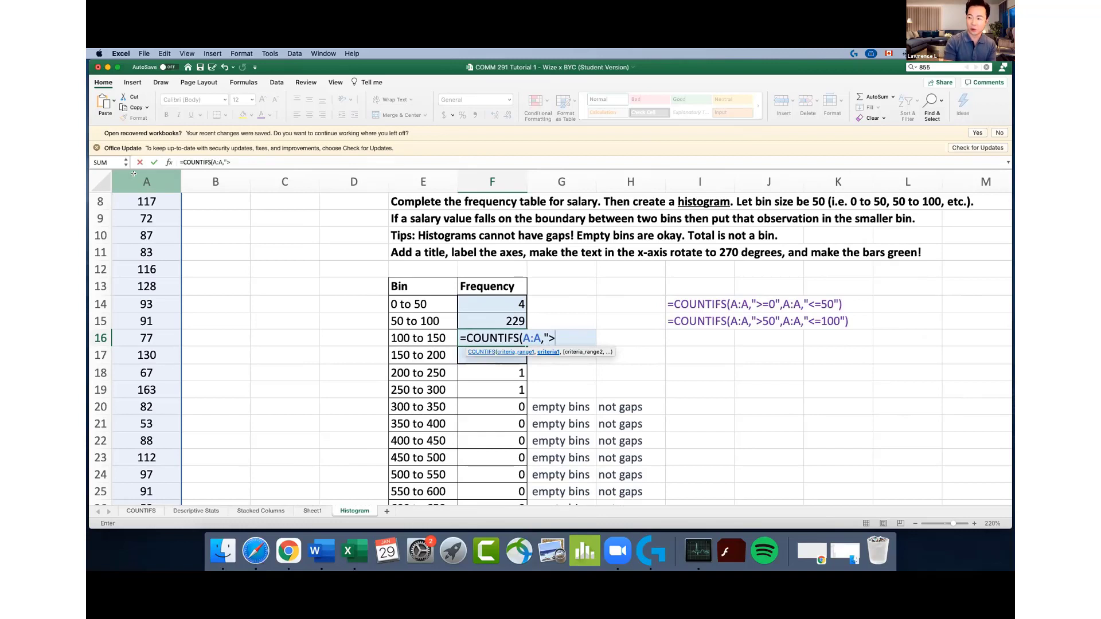
pyautogui.write('100')
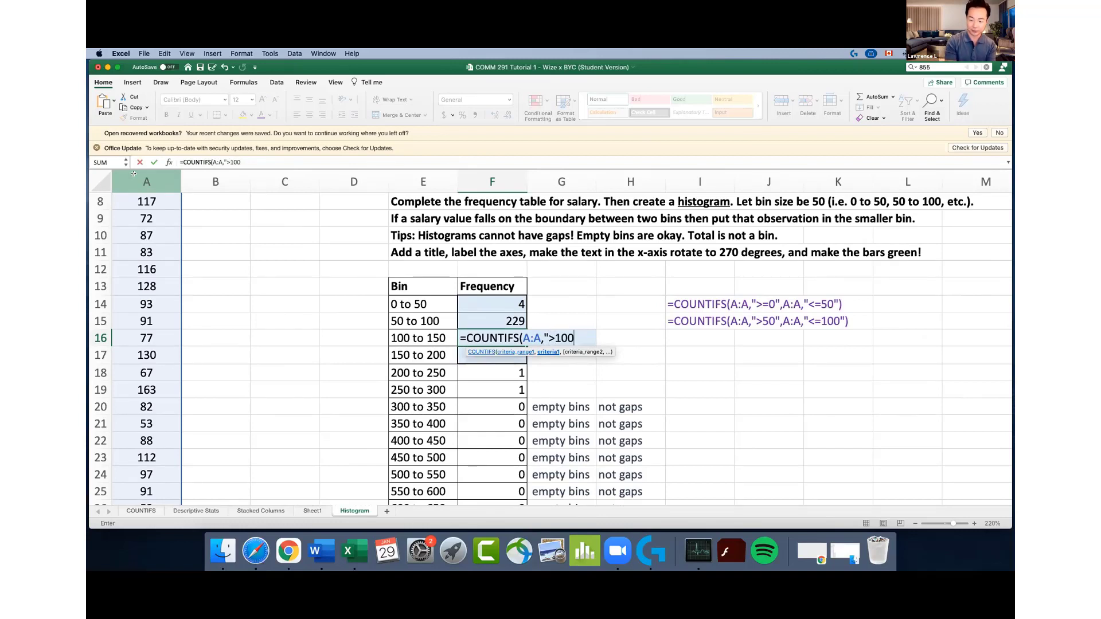
pyautogui.write('",')
pyautogui.click(133, 174)
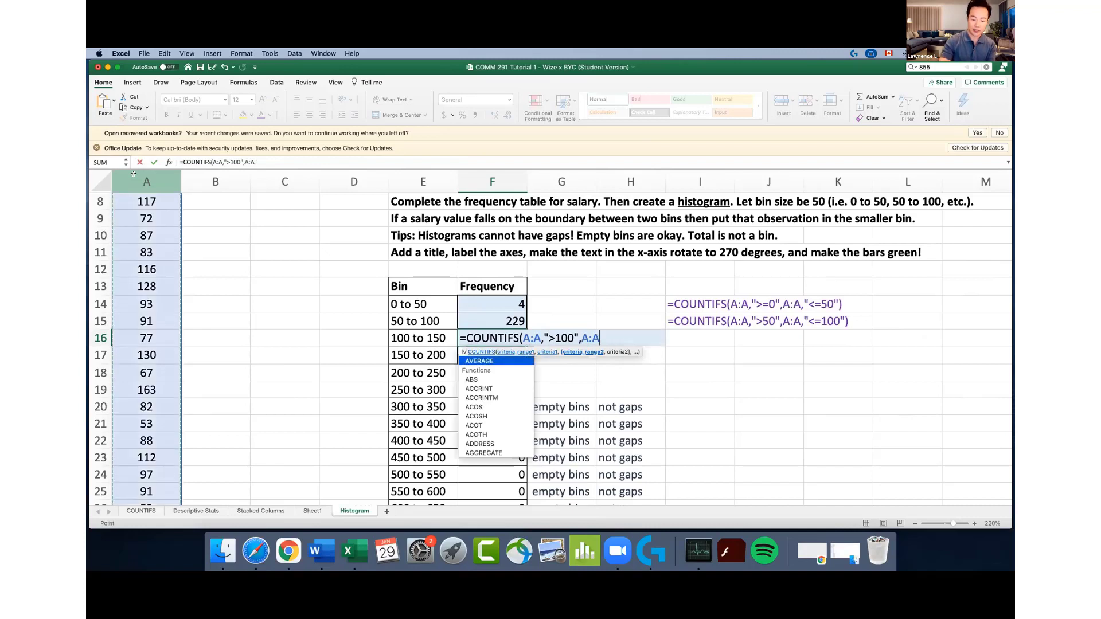
pyautogui.write(',"')
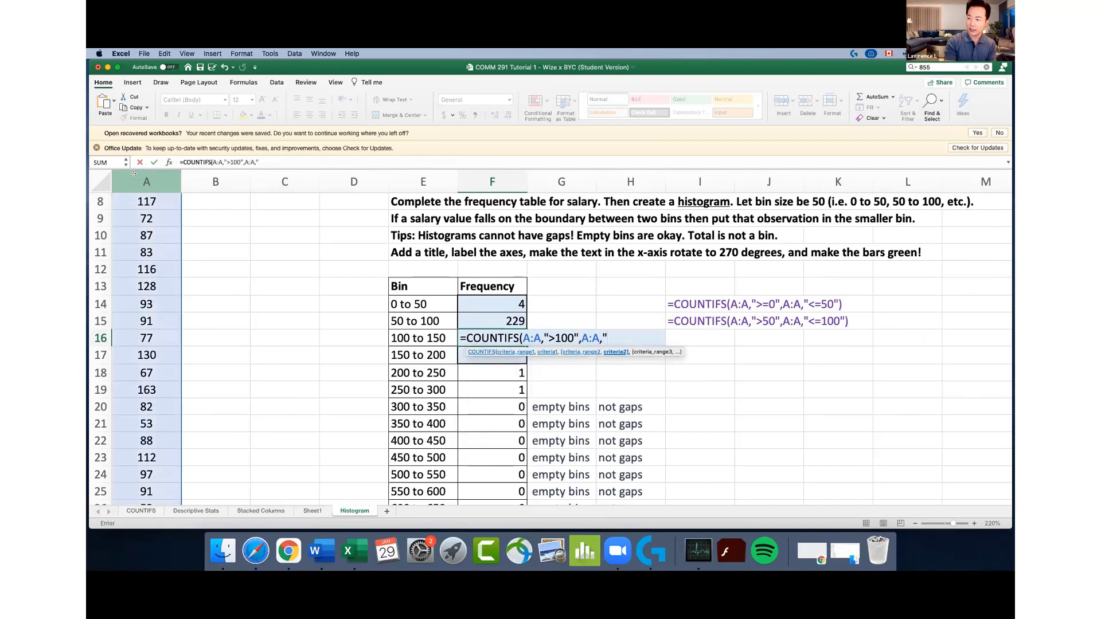
pyautogui.write('<=150')
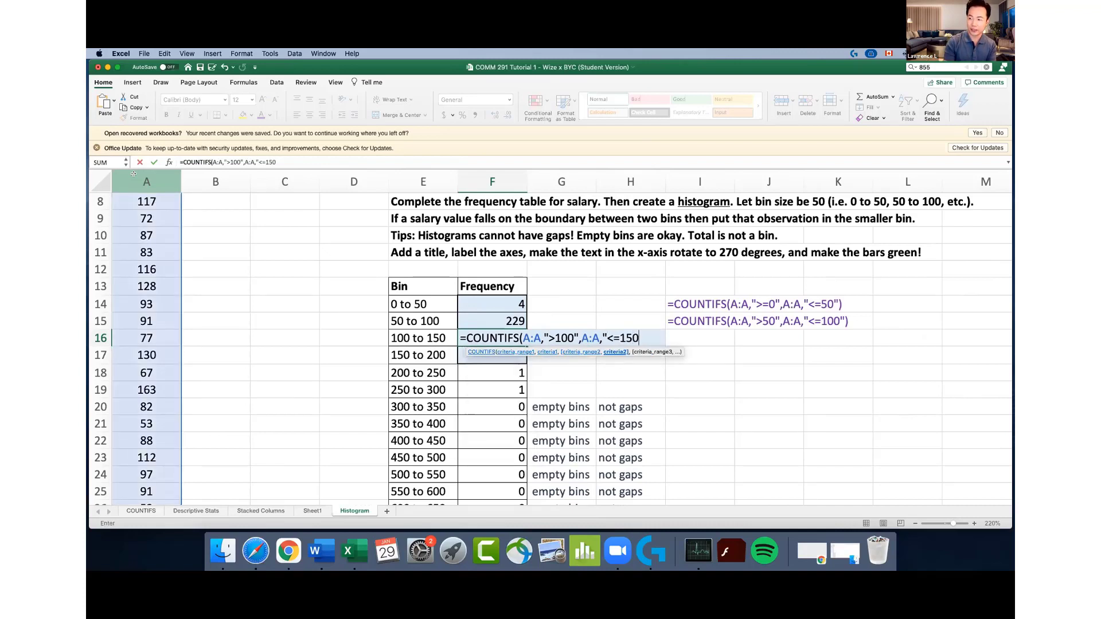
pyautogui.write('")')
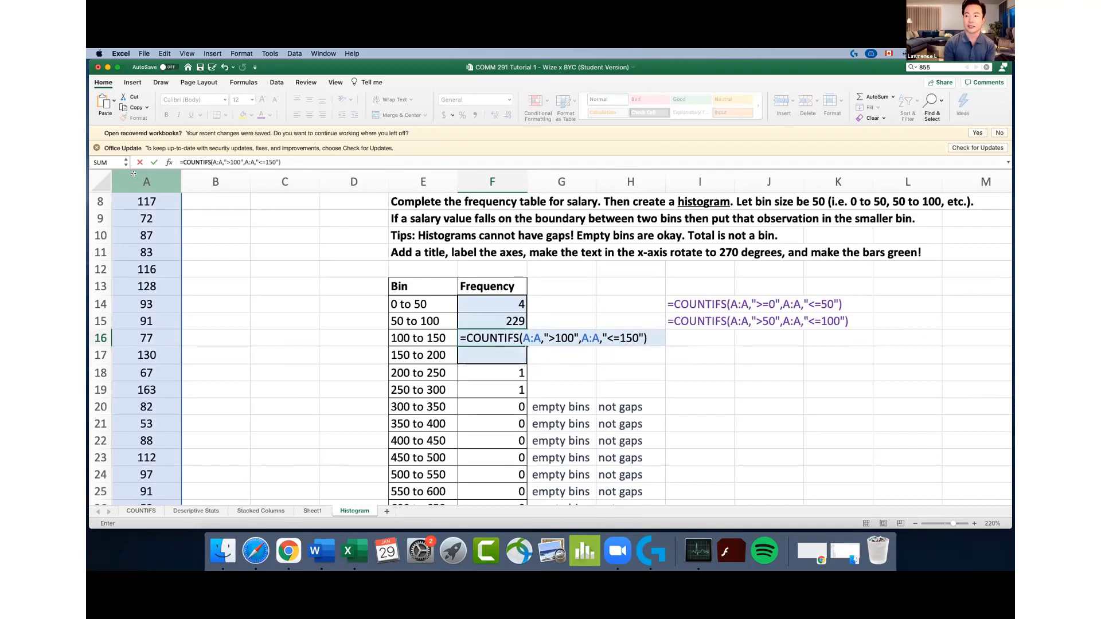
pyautogui.press('Return')
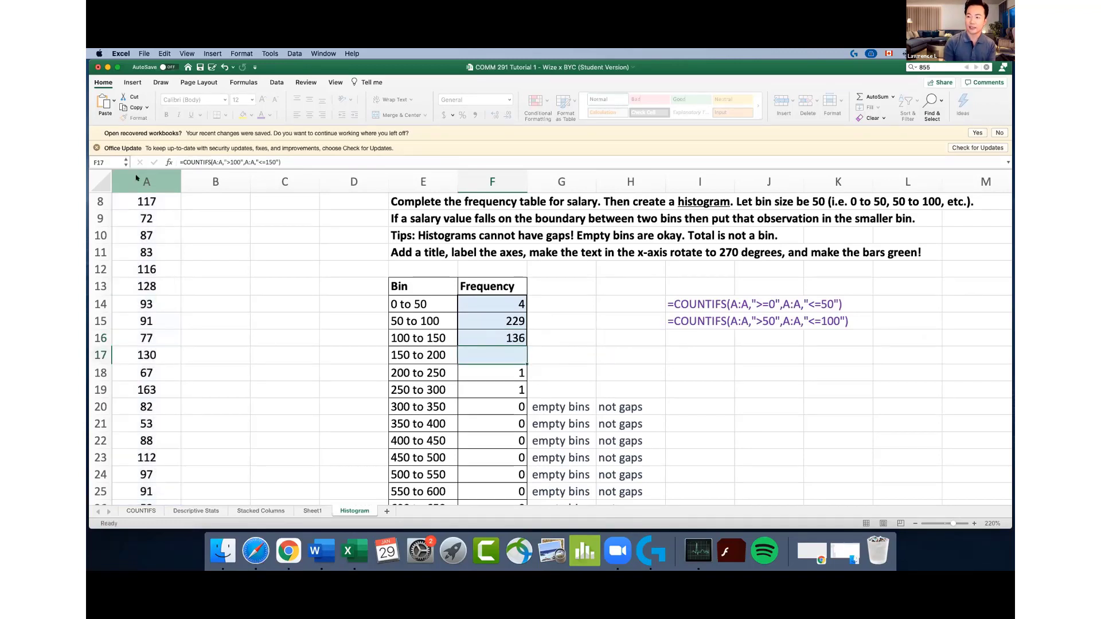
# Copy the formula of F16 and show it as text in I16: =COUNTIFS(A:A,">100",A:A,"<=150")
pyautogui.press('Up')
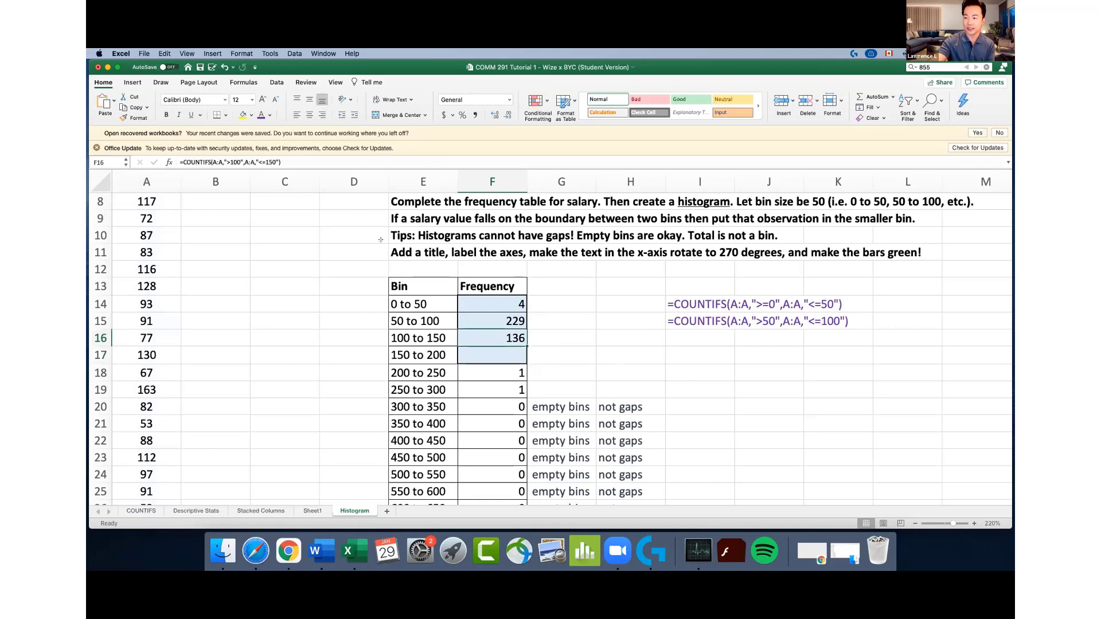
pyautogui.press('F2')
pyautogui.press('Return')
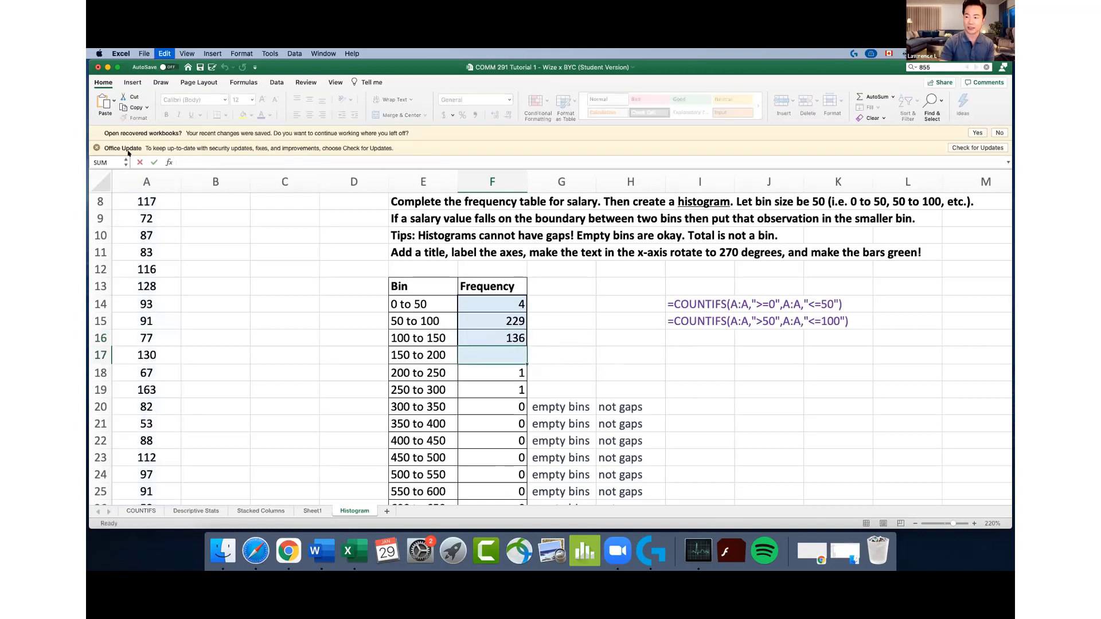
pyautogui.click(697, 336)
pyautogui.write('=COUNTIFS(A:A,">100",A:A,"<=150")')
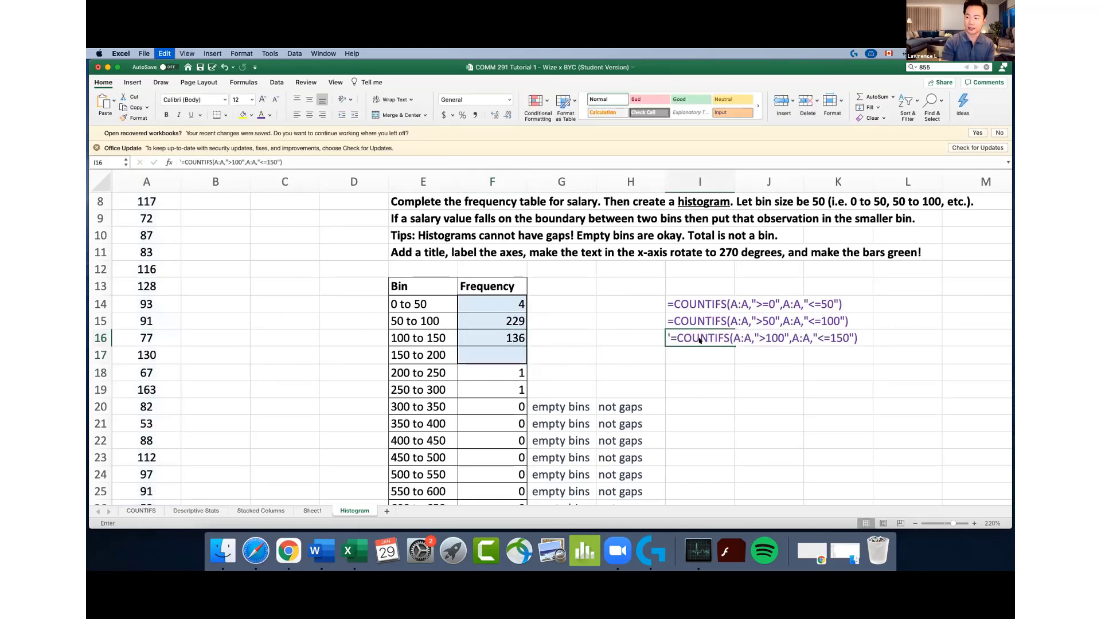
pyautogui.click(690, 353)
# Enter =COUNTIFS(A:A,">150",A:A,"<=200") in F17 as the frequency of the 150 to 200 bin
pyautogui.click(496, 352)
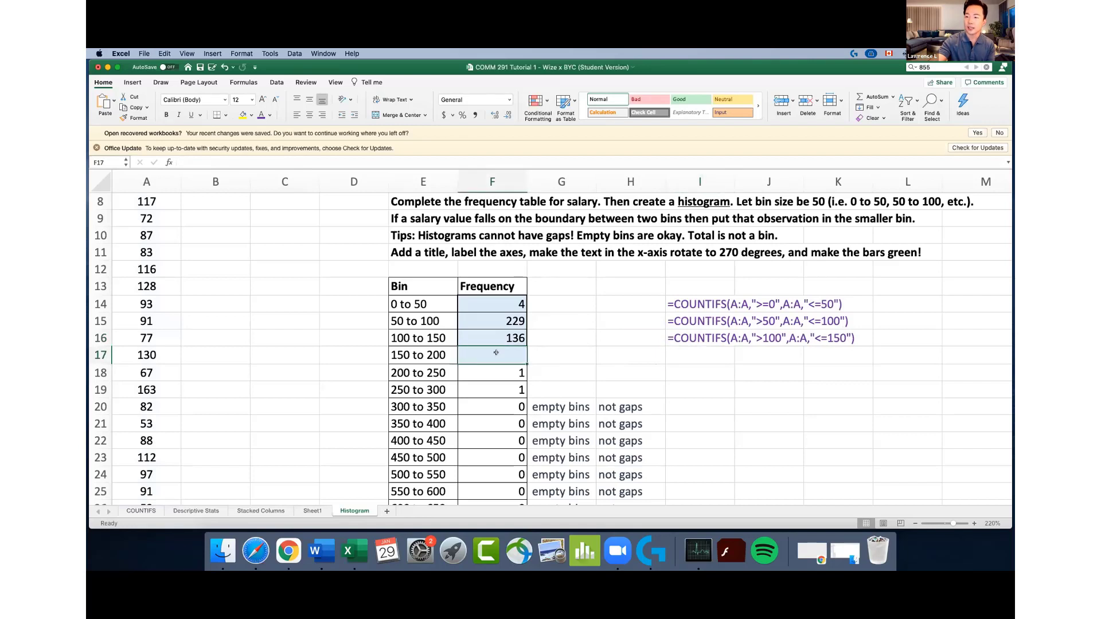
pyautogui.write('=')
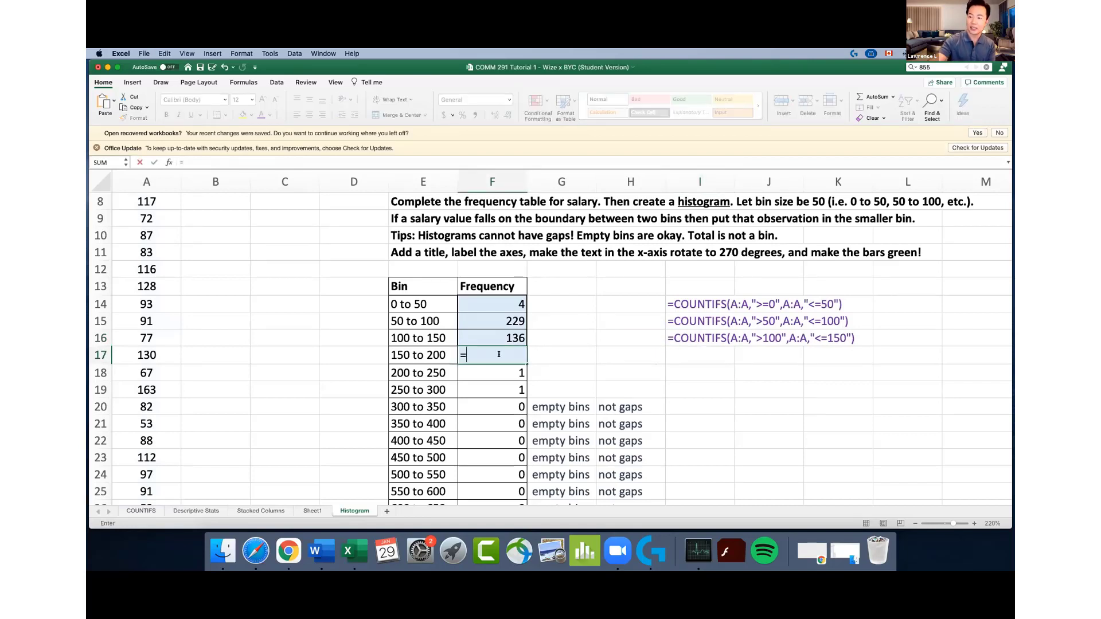
pyautogui.write('COUNTIFS(')
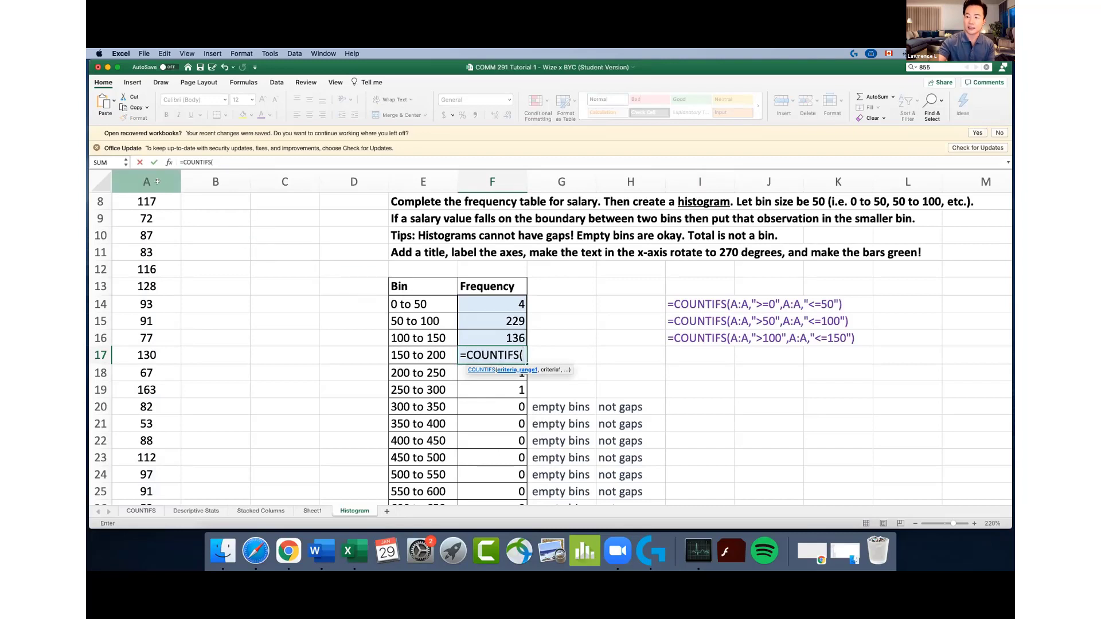
pyautogui.click(157, 181)
pyautogui.write(',"')
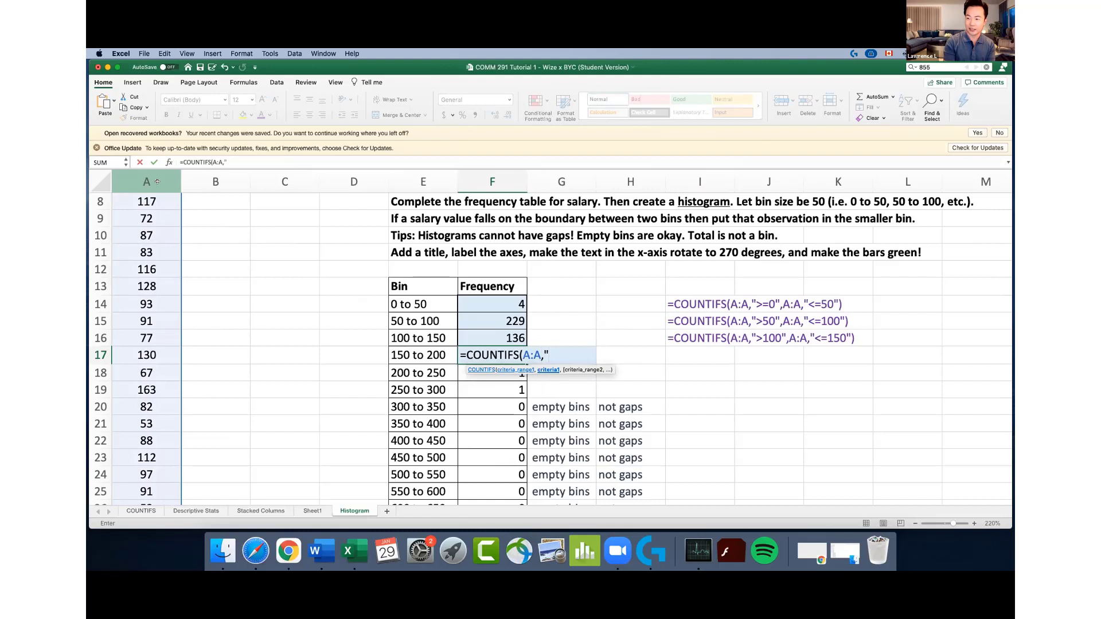
pyautogui.write('>150"<')
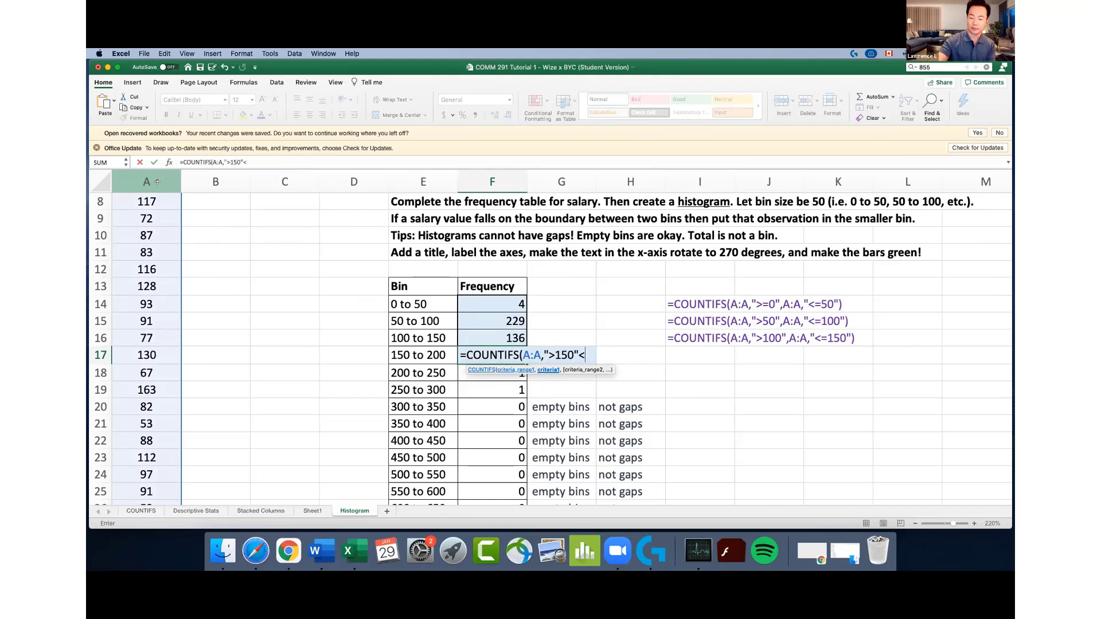
pyautogui.press('BackSpace')
pyautogui.write(',')
pyautogui.click(157, 181)
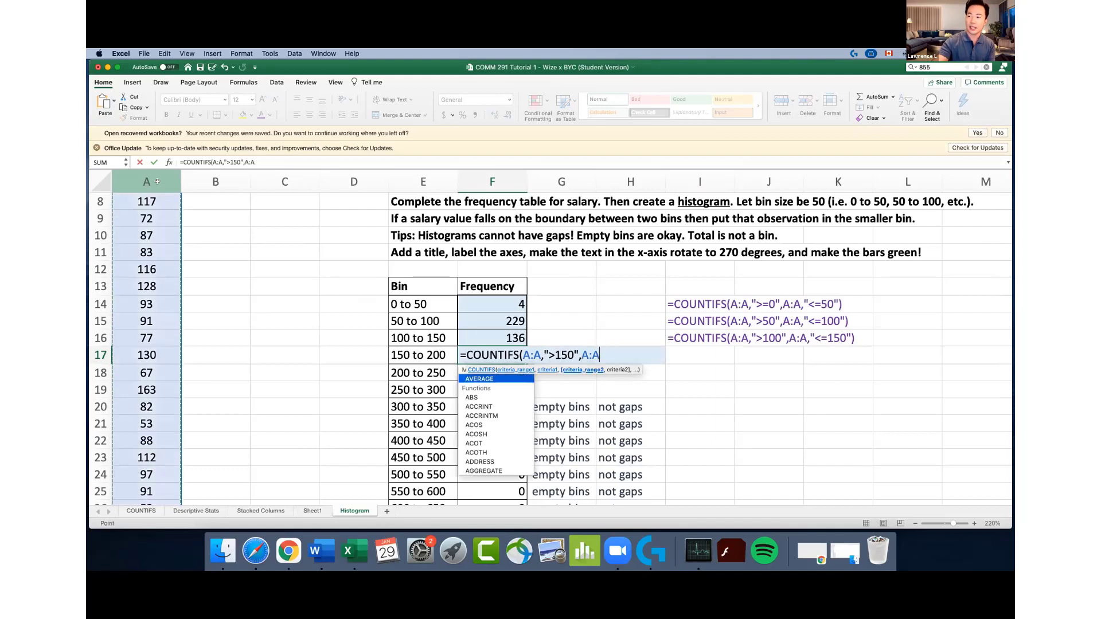
pyautogui.write(',"')
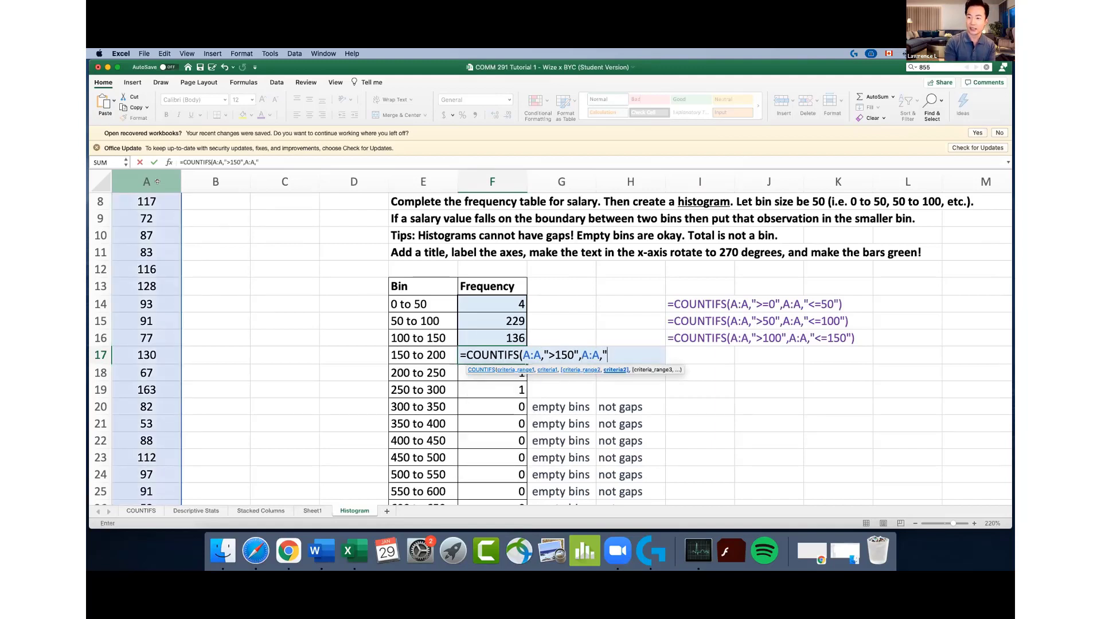
pyautogui.press('Return')
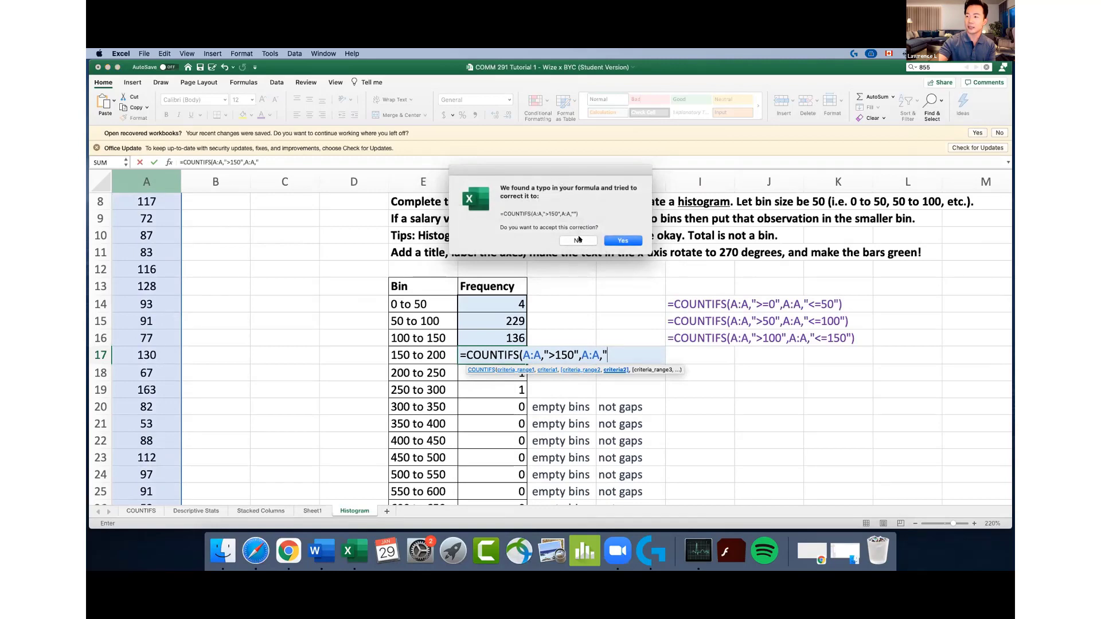
pyautogui.click(577, 240)
pyautogui.click(615, 261)
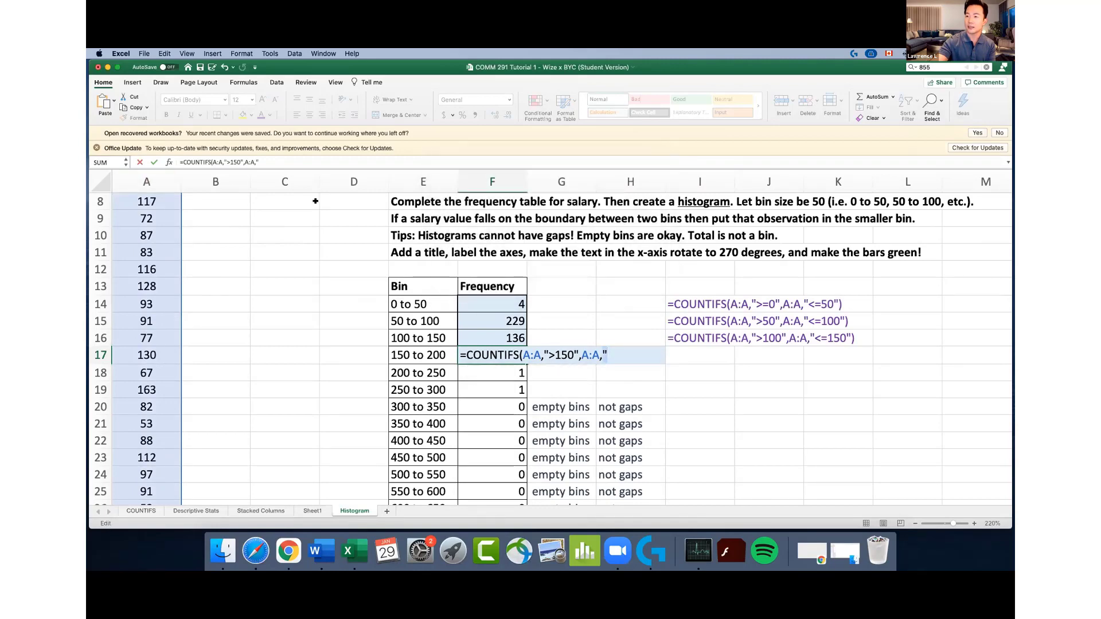
pyautogui.click(305, 161)
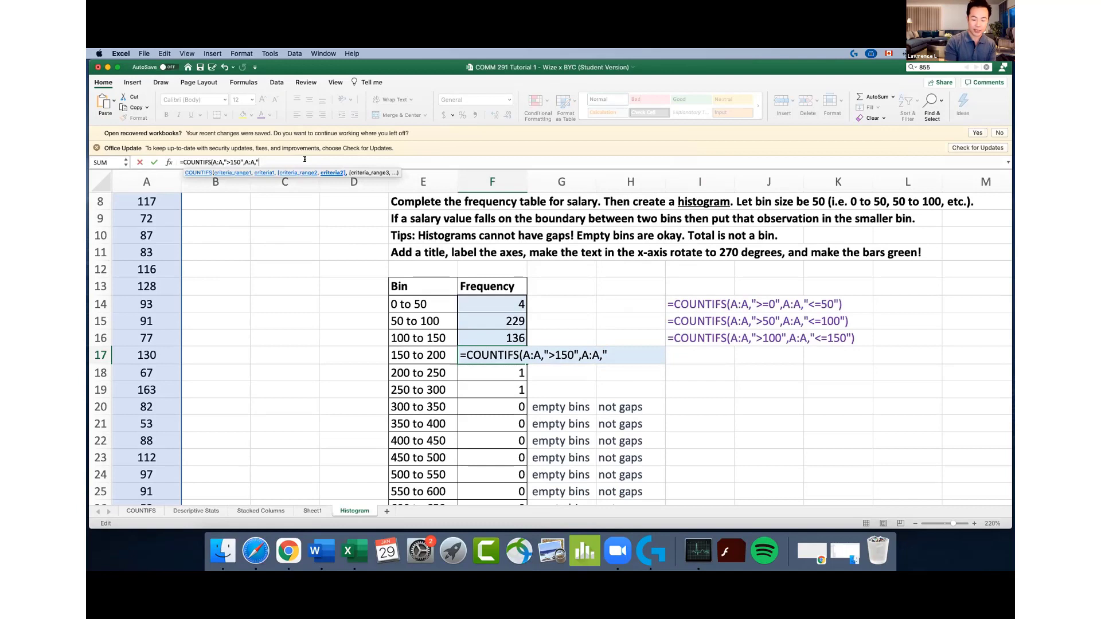
pyautogui.write('<=')
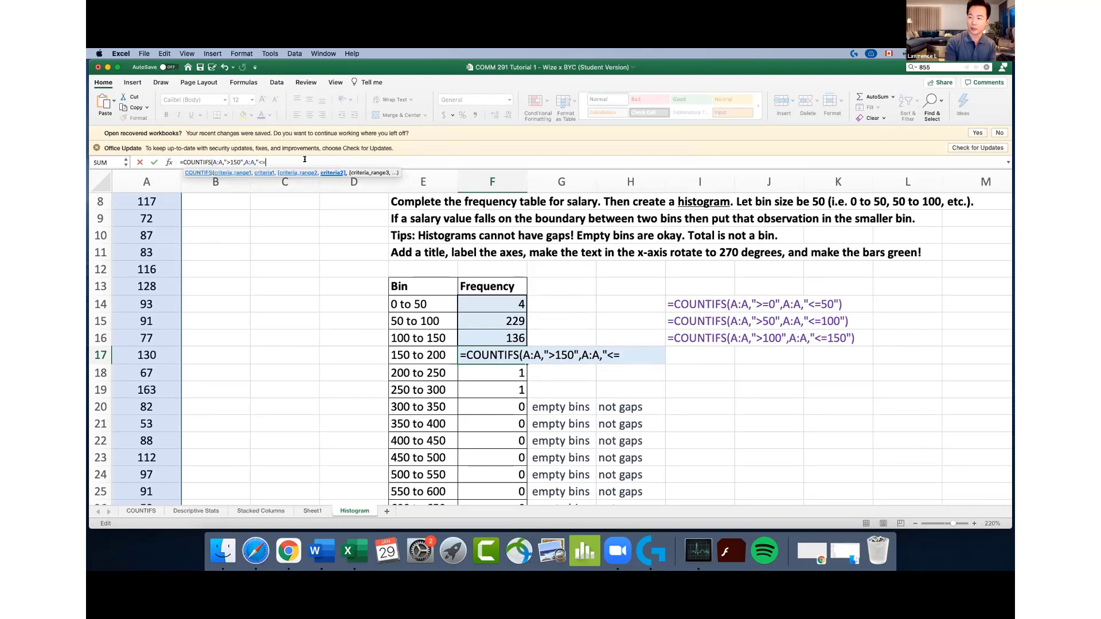
pyautogui.write('200")')
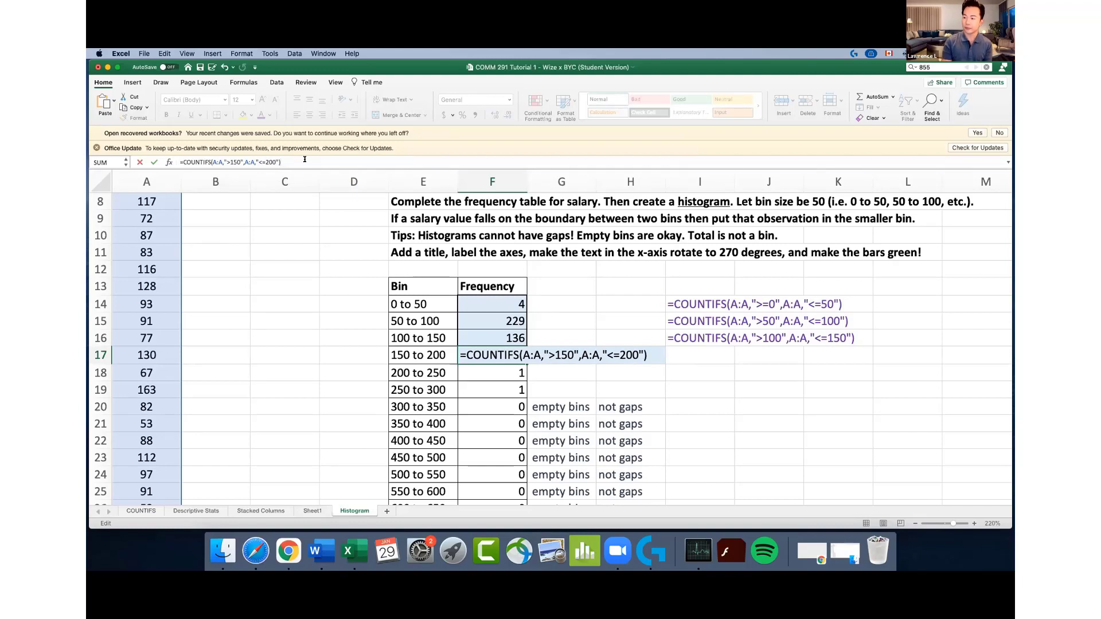
pyautogui.press('Return')
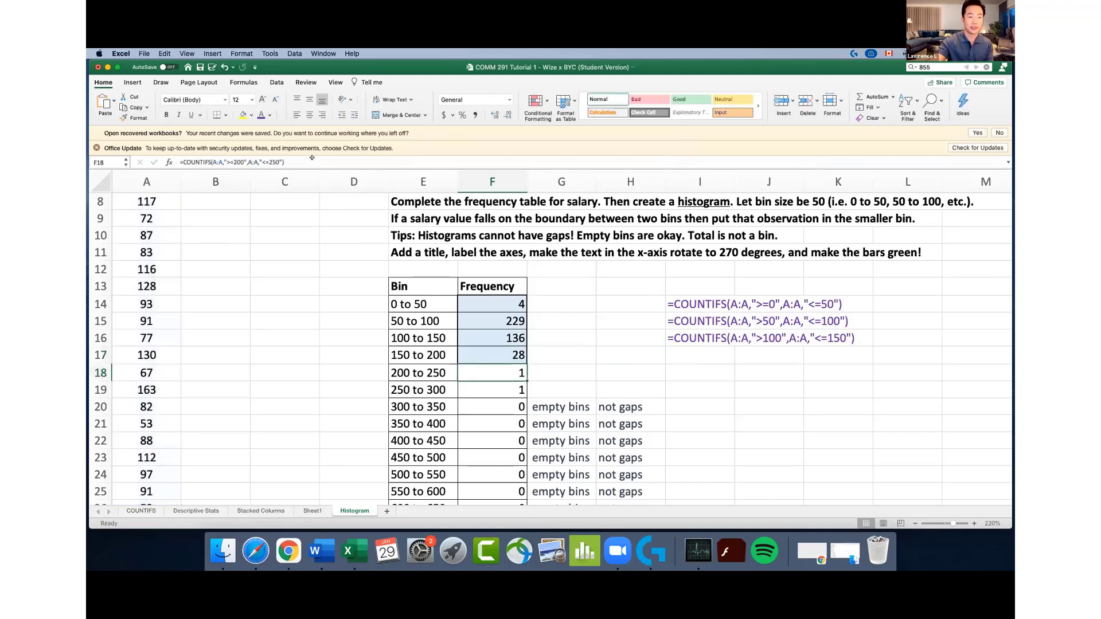
# Copy the formula text of F17 and select cell I17 beside the 150 to 200 bin
pyautogui.click(496, 355)
pyautogui.moveTo(287, 163); pyautogui.dragTo(144, 154)
pyautogui.press('super+c')
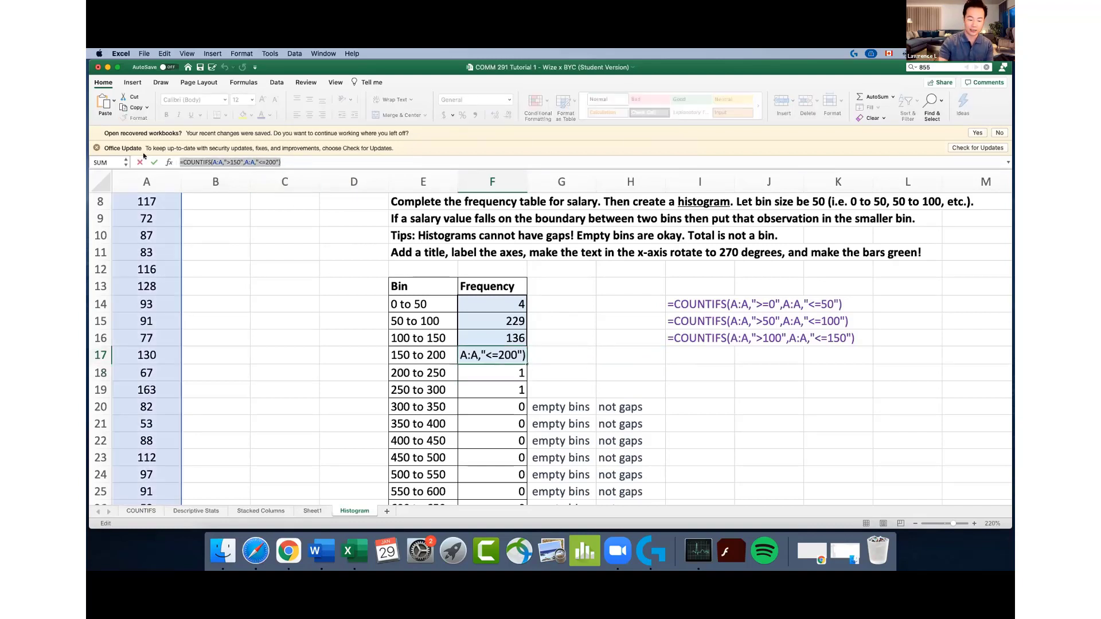
pyautogui.press('Return')
pyautogui.click(679, 351)
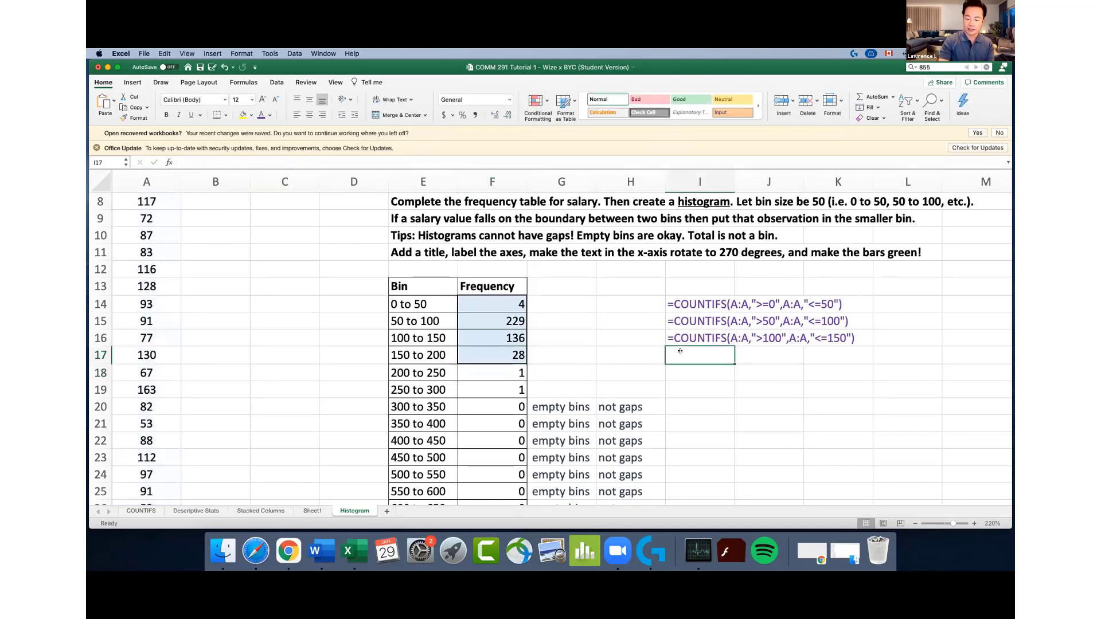
pyautogui.write('=')
pyautogui.press('super+v')
pyautogui.press('BackSpace')
pyautogui.press('BackSpace')
pyautogui.press('BackSpace')
pyautogui.press('BackSpace')
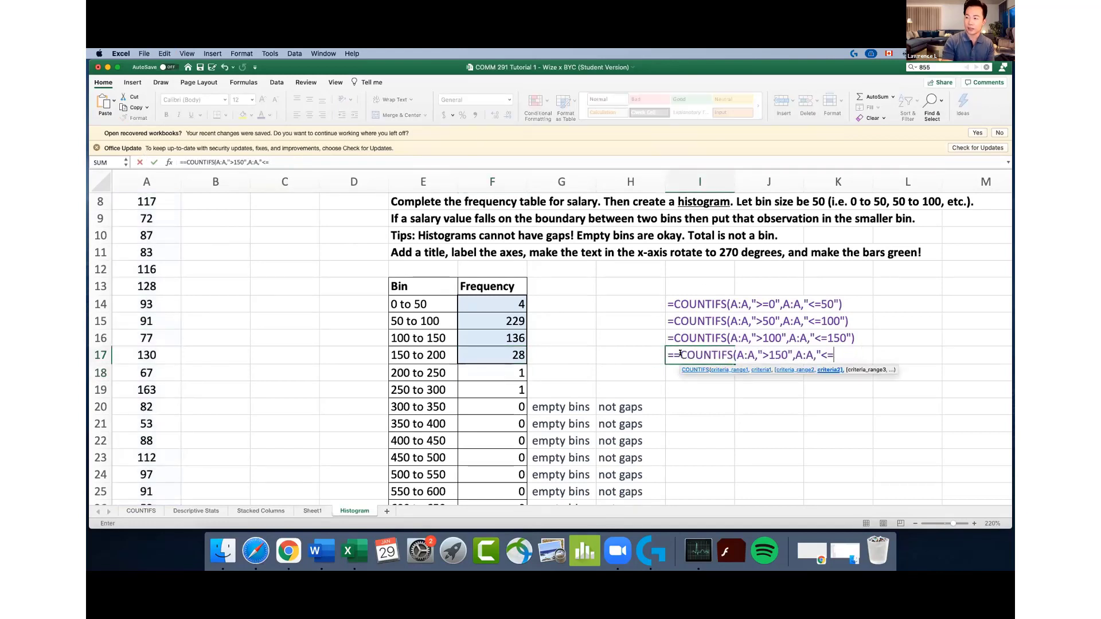
pyautogui.press('super+z')
# Show the formula of F17 as text in I17, =COUNTIFS(A:A,">150",A:A,"<=200"), and select I14:K17
pyautogui.click(680, 354)
pyautogui.moveTo(667, 353); pyautogui.dragTo(888, 353)
pyautogui.write("'")
pyautogui.write('=COUNTIFS(A:A,">150",A:A,"<=200")')
pyautogui.press('Return')
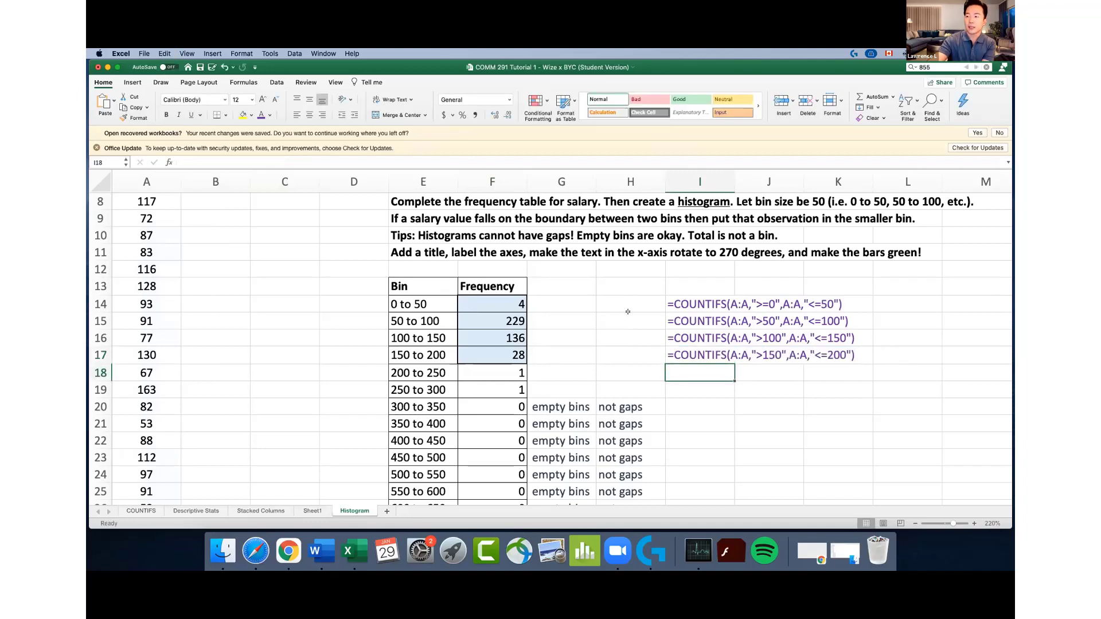
pyautogui.moveTo(680, 304); pyautogui.dragTo(842, 355)
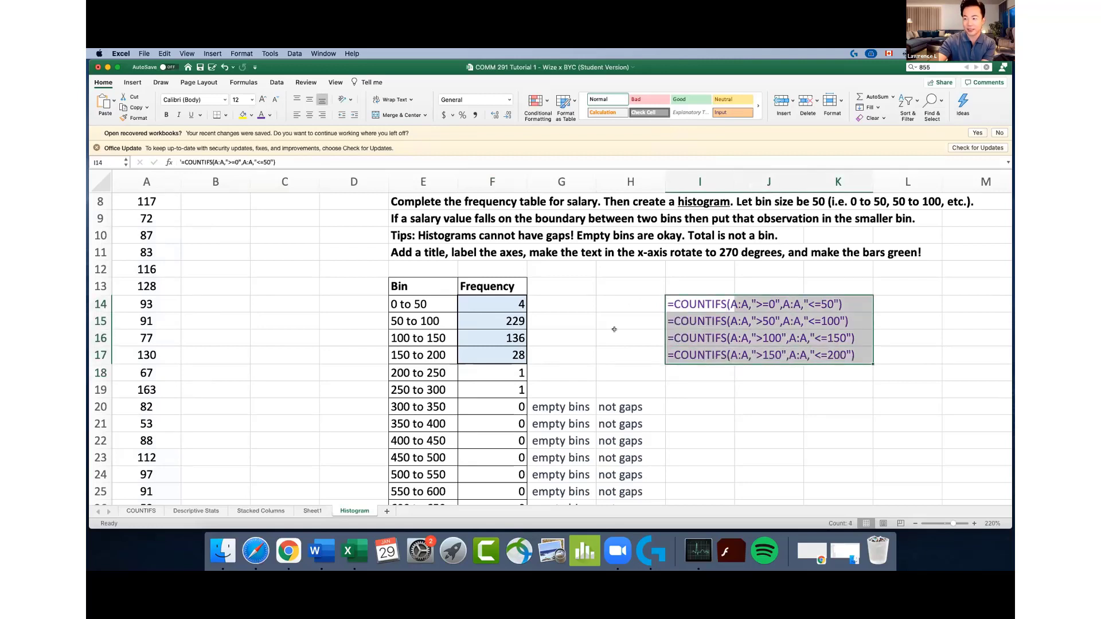
pyautogui.scroll(1, 622, 344)
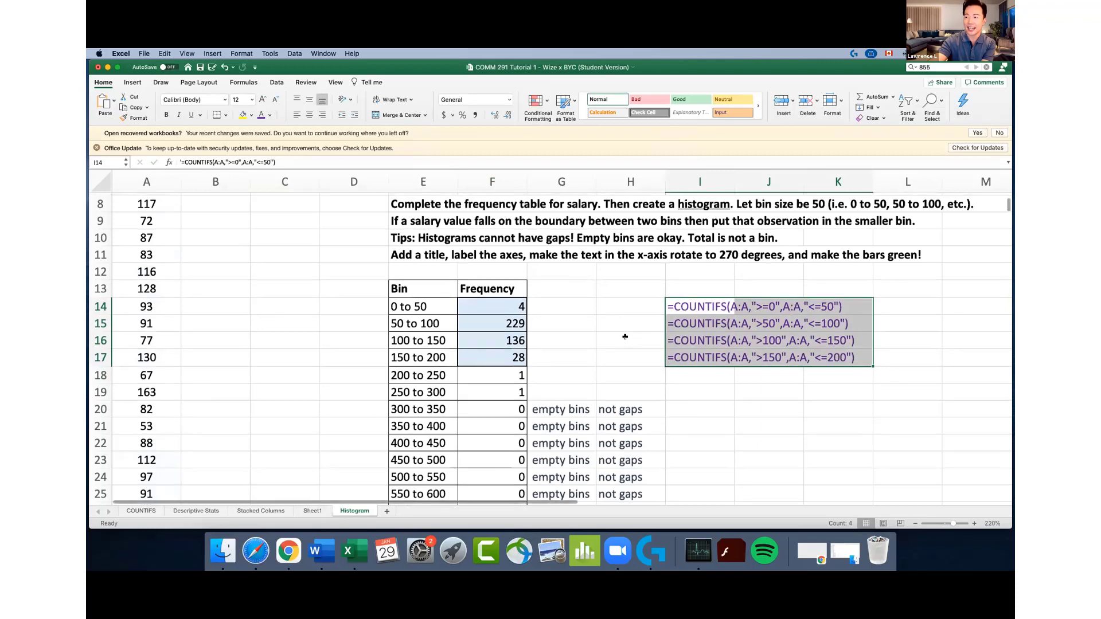
# Enter =SUM(F14:F31) in F32 as the total of the frequency table
pyautogui.click(627, 336)
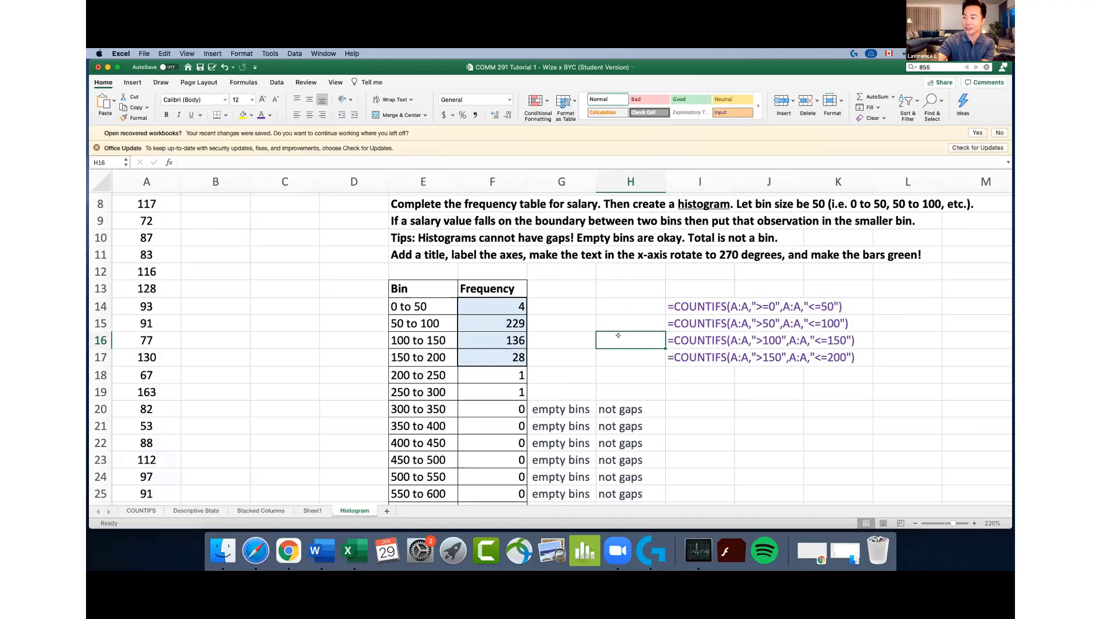
pyautogui.scroll(-2, 611, 335)
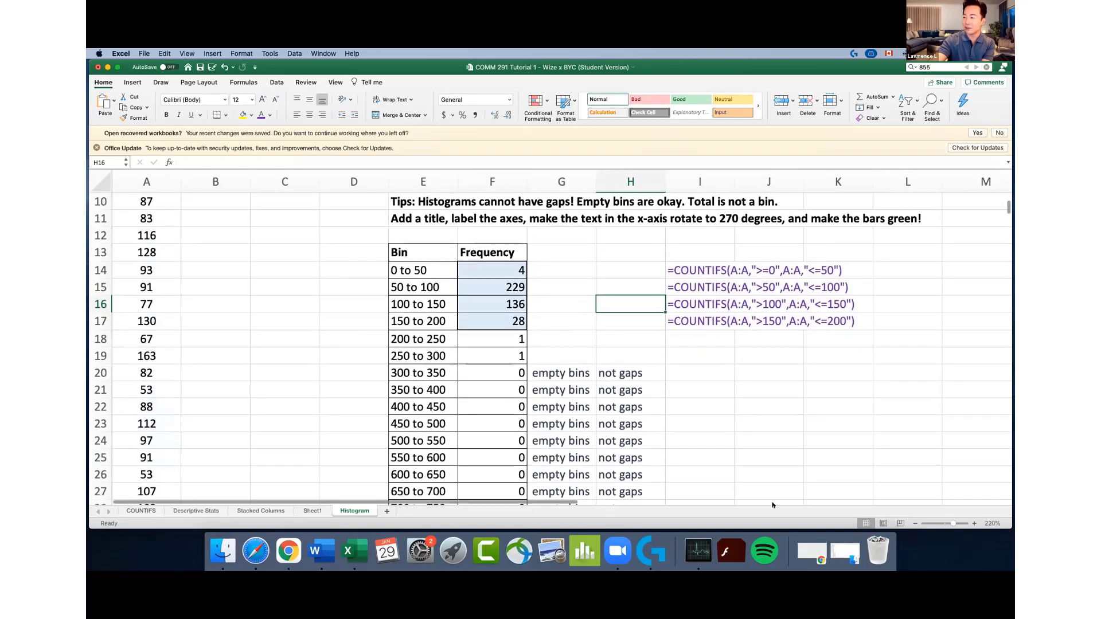
pyautogui.click(915, 523)
pyautogui.click(915, 523)
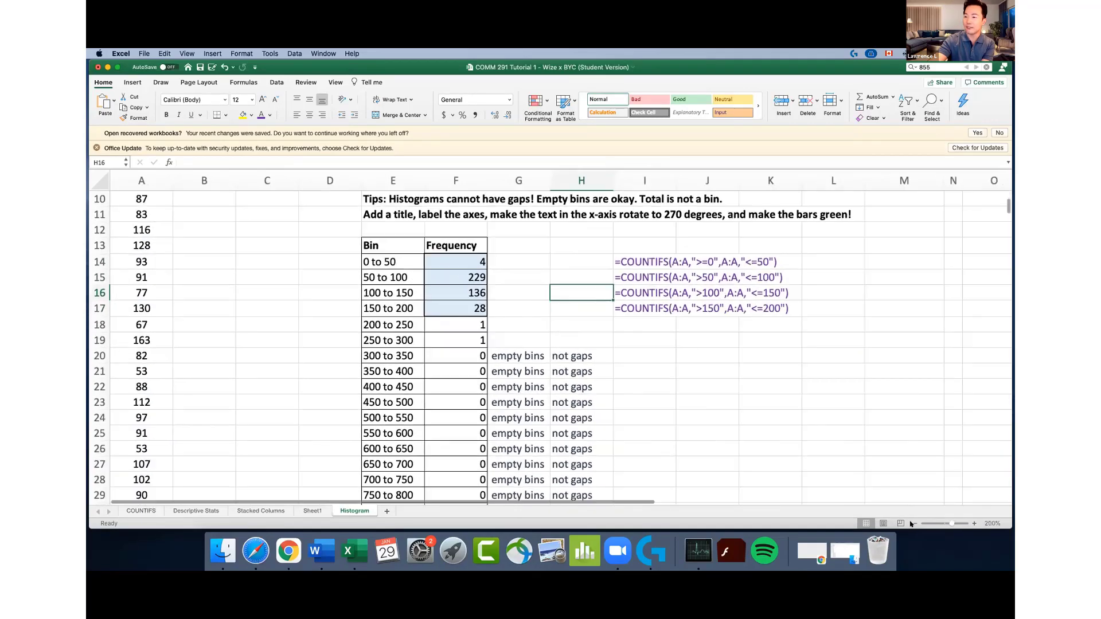
pyautogui.click(915, 524)
pyautogui.scroll(-6, 598, 366)
pyautogui.scroll(3, 453, 463)
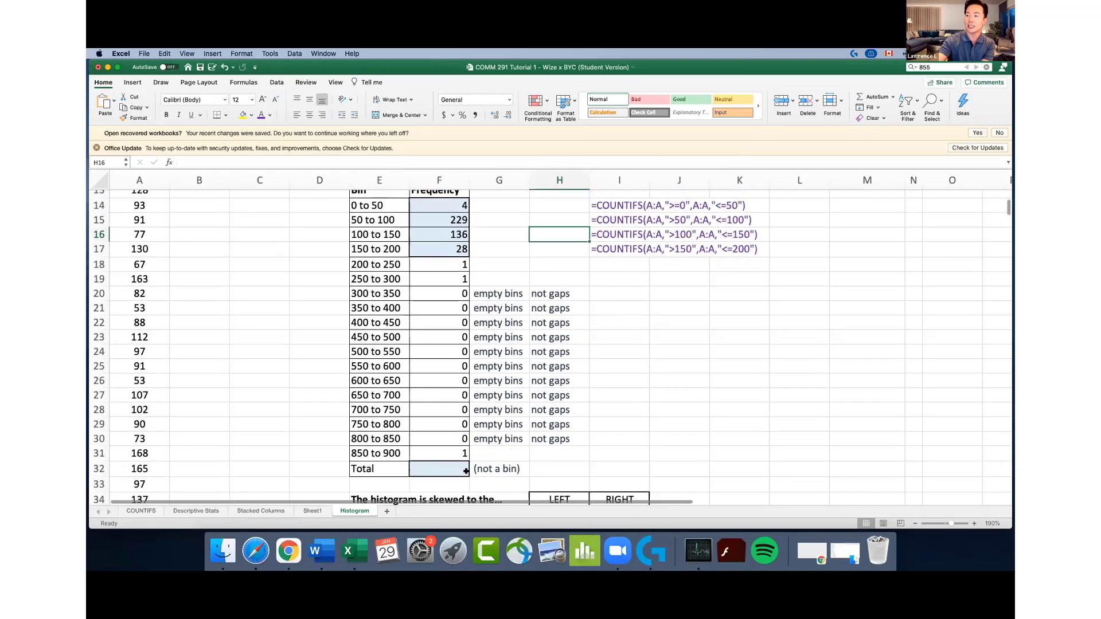
pyautogui.click(451, 465)
pyautogui.write('=S')
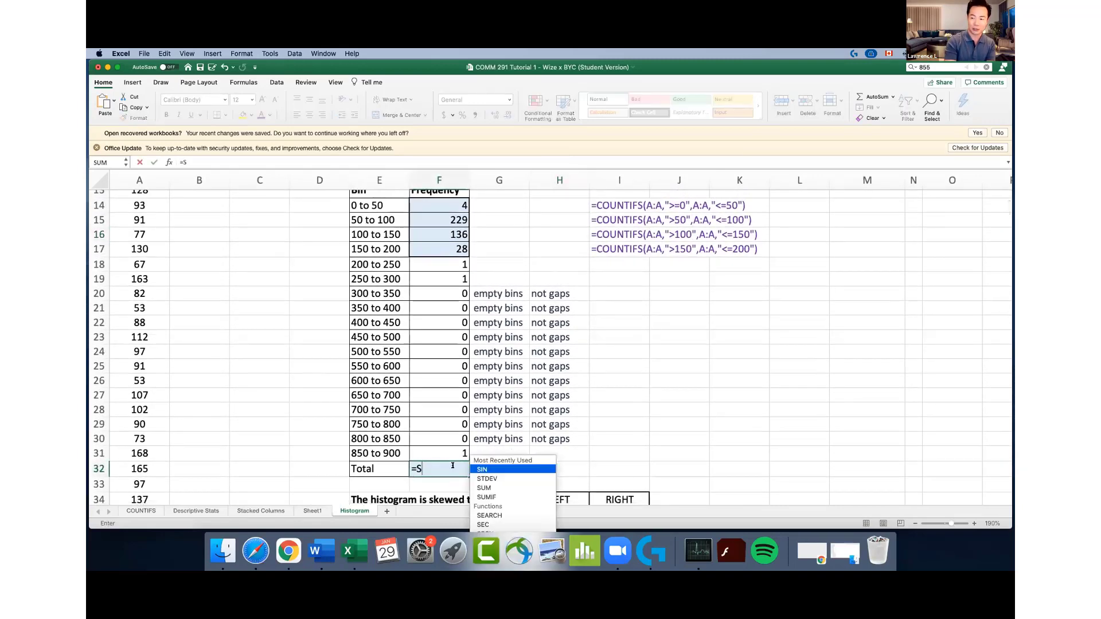
pyautogui.write('UM(')
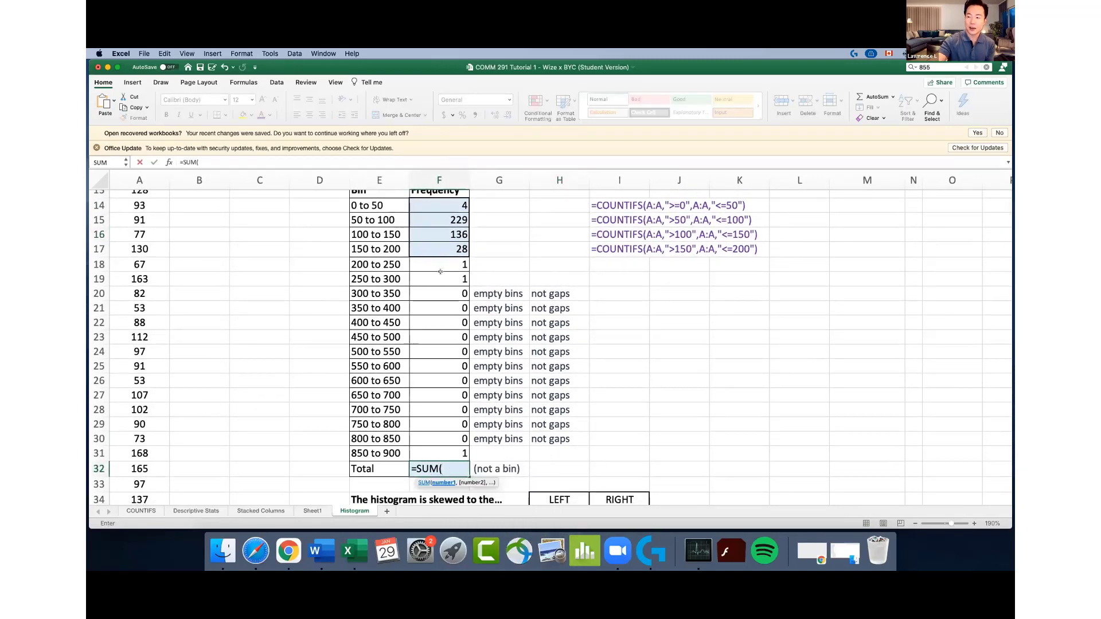
pyautogui.click(437, 205)
pyautogui.moveTo(435, 235); pyautogui.dragTo(430, 454)
pyautogui.press('Return')
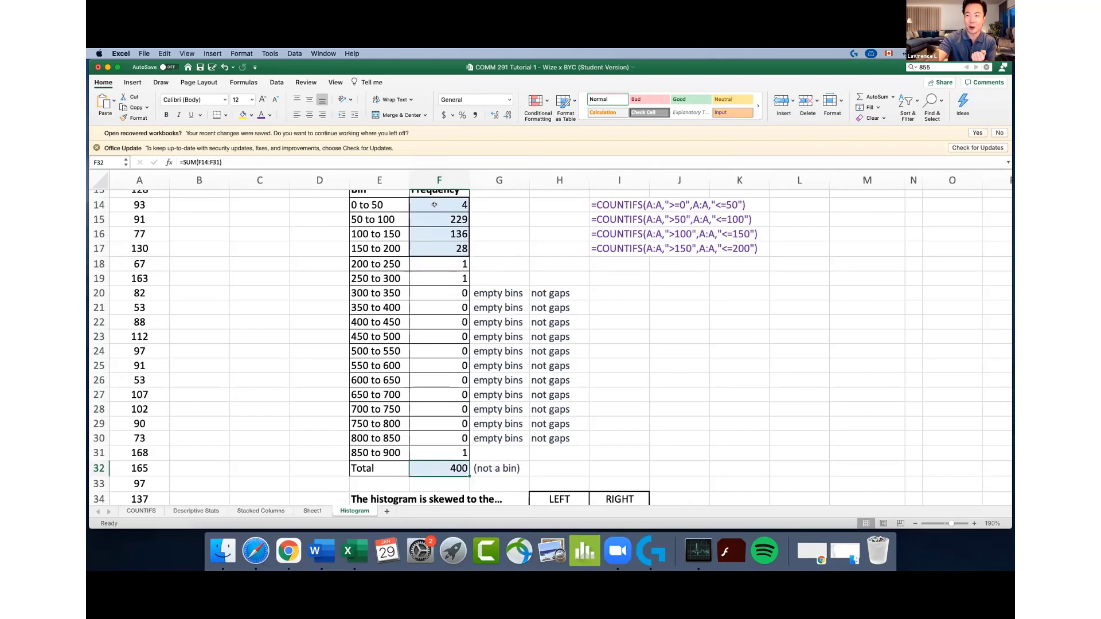
pyautogui.moveTo(434, 205); pyautogui.dragTo(434, 211)
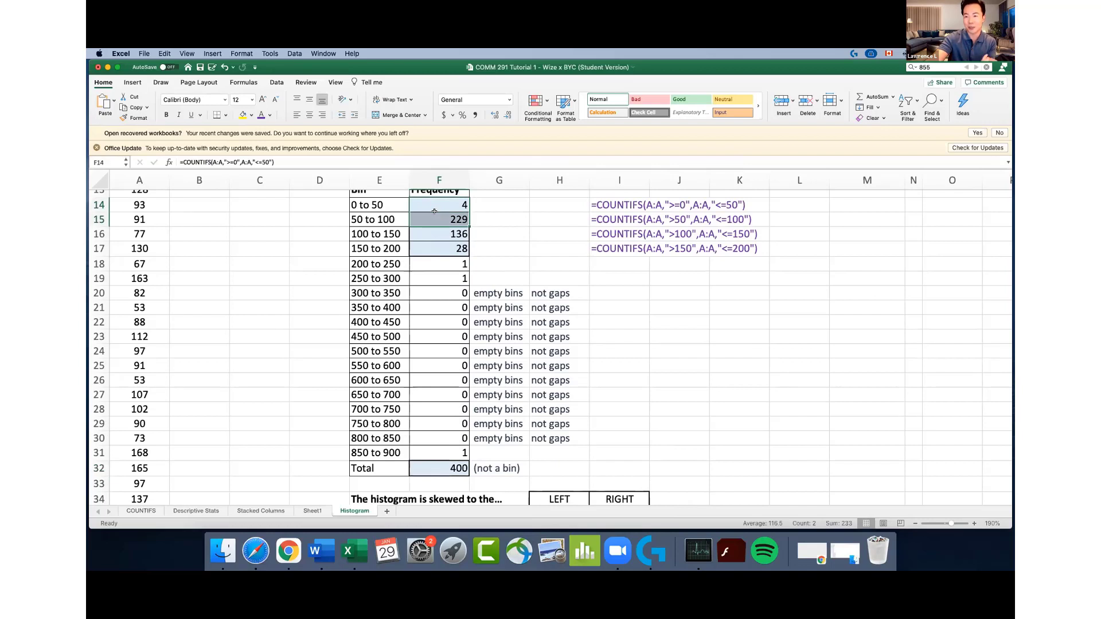
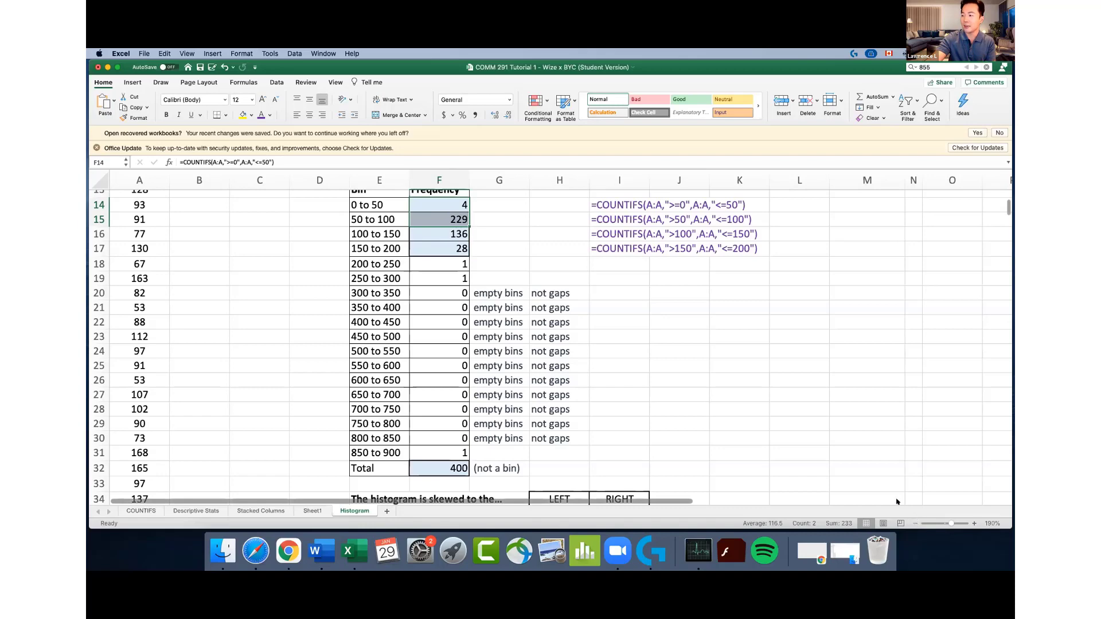
pyautogui.click(916, 523)
pyautogui.click(599, 282)
pyautogui.click(597, 298)
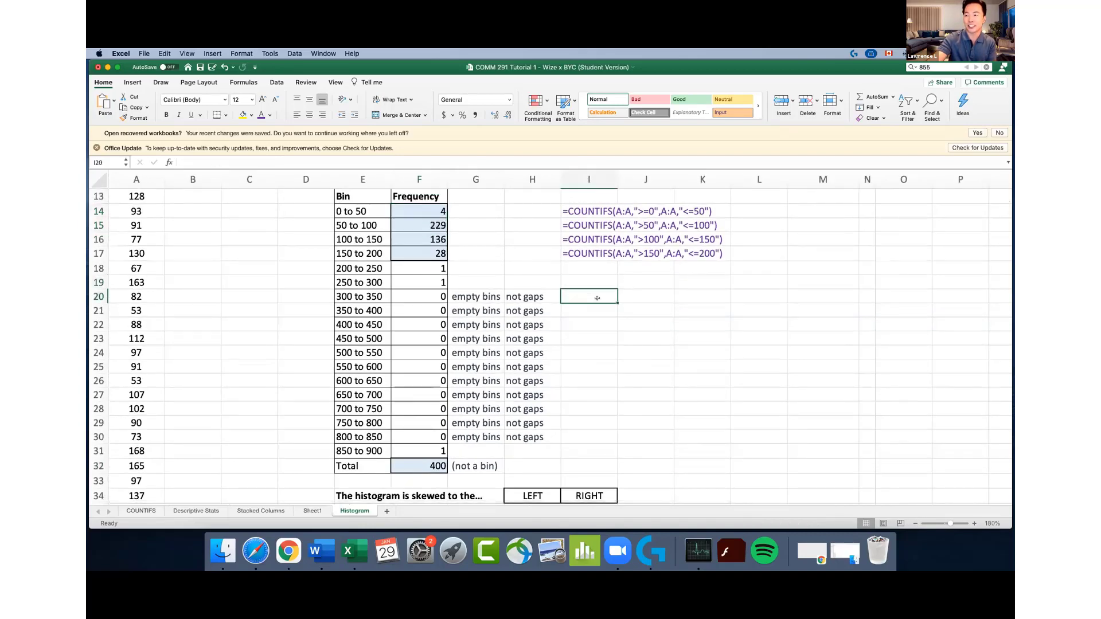
pyautogui.click(597, 305)
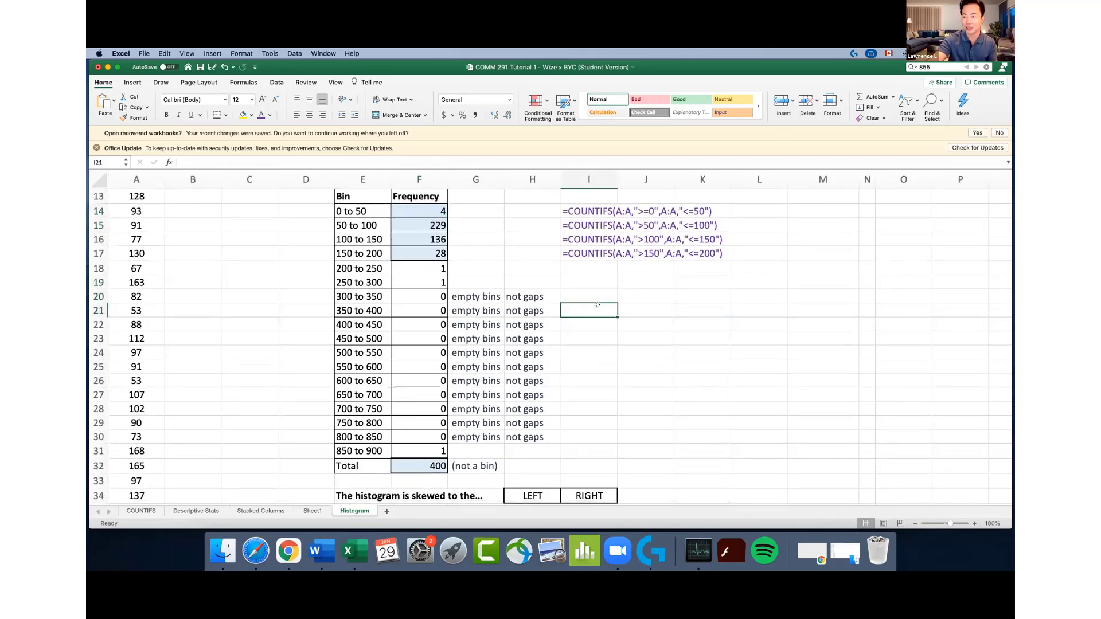
pyautogui.scroll(1, 573, 304)
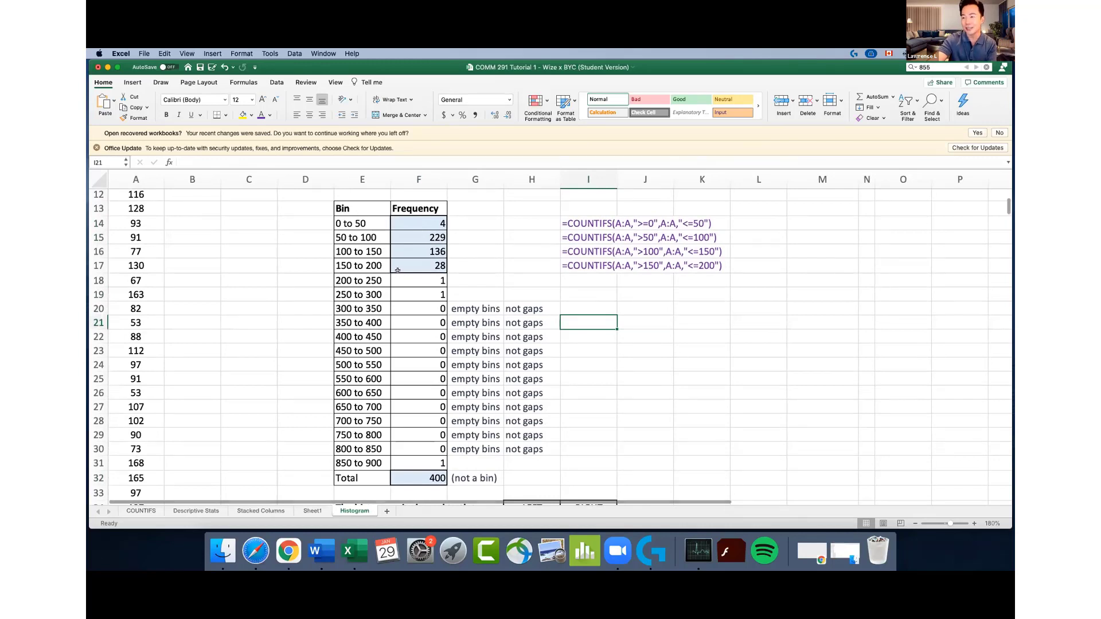
pyautogui.moveTo(362, 209); pyautogui.dragTo(415, 479)
pyautogui.click(425, 221)
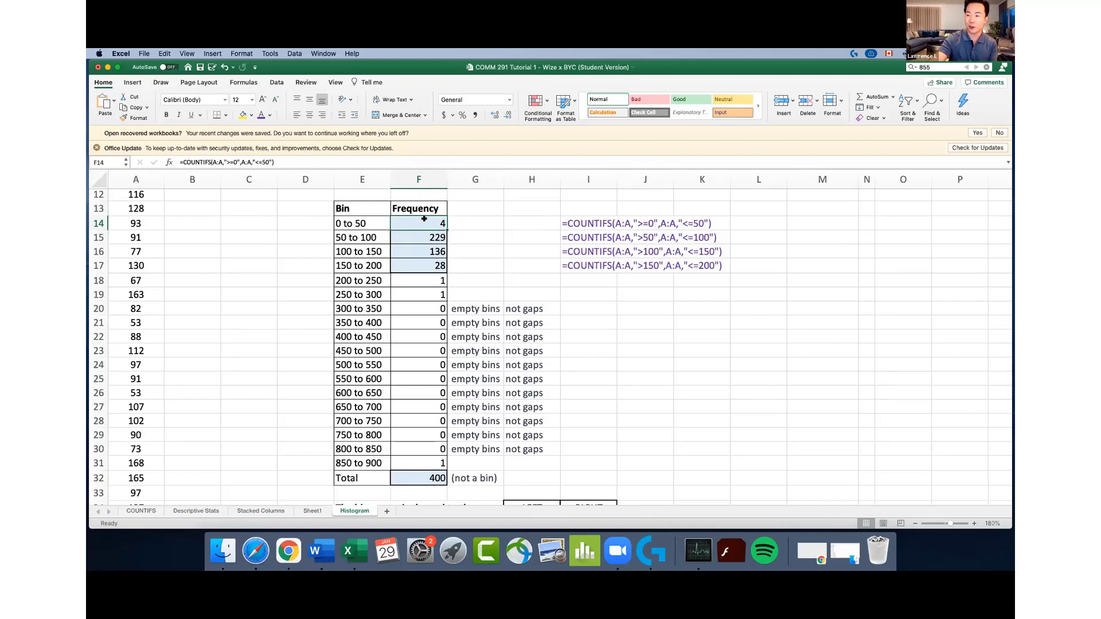
# Enter =COUNT(A:A) in C14 to cross-check the number of salary observations against the table's total
pyautogui.click(248, 220)
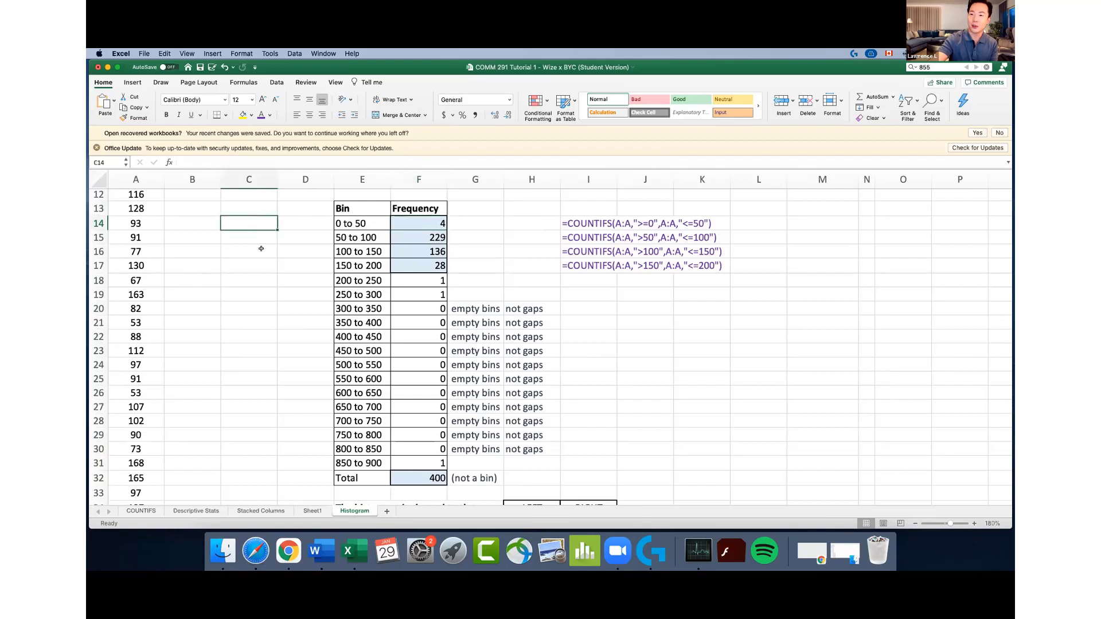
pyautogui.write('=COUNT(')
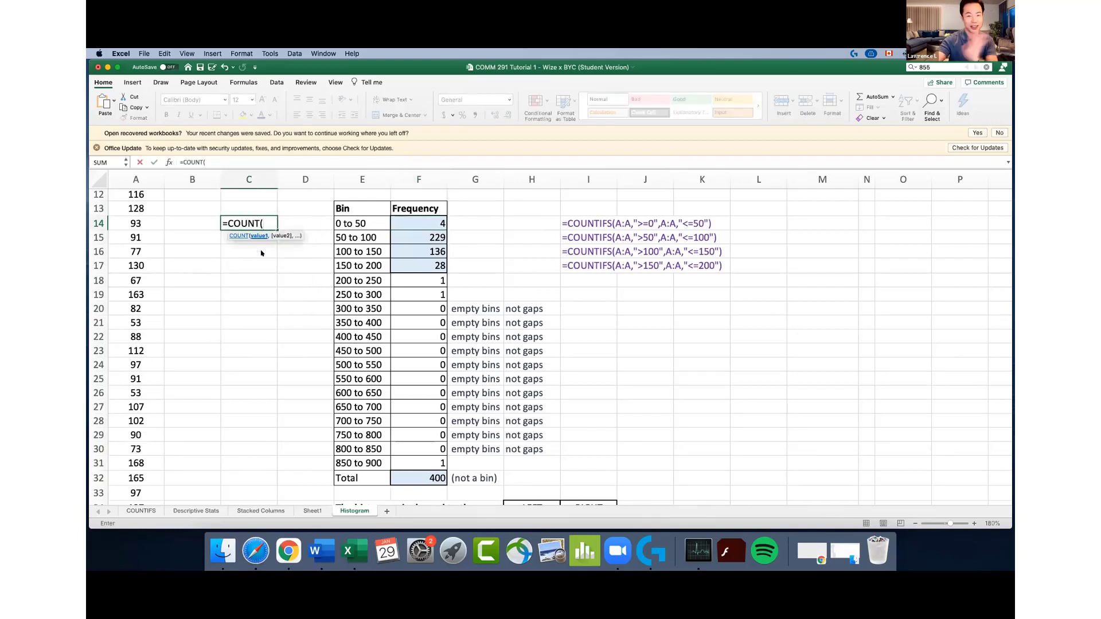
pyautogui.click(138, 179)
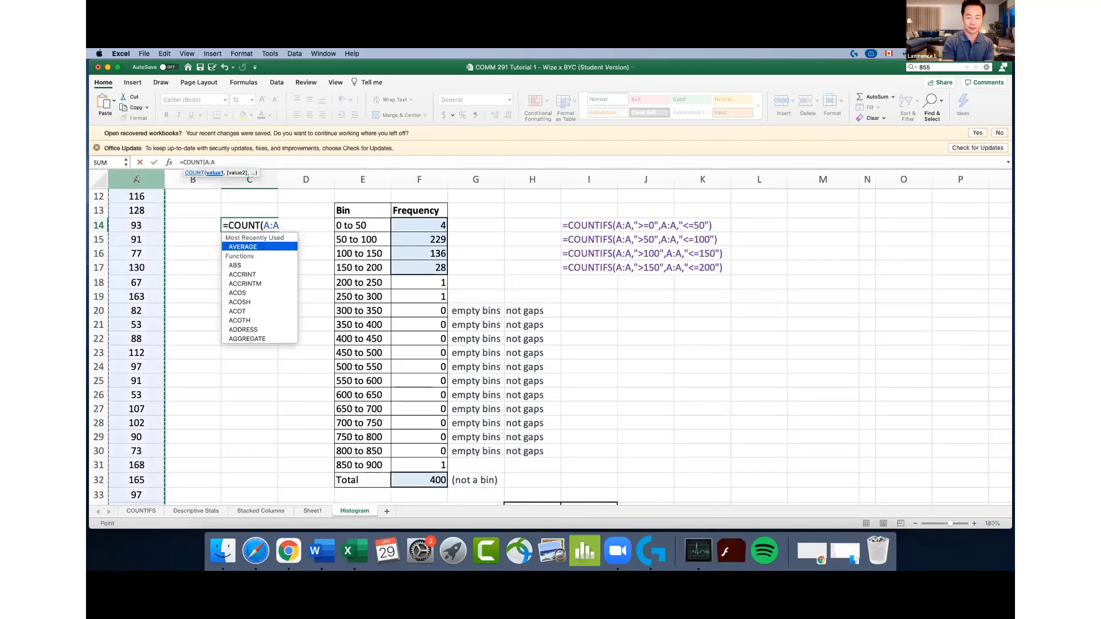
pyautogui.write(')')
pyautogui.press('Return')
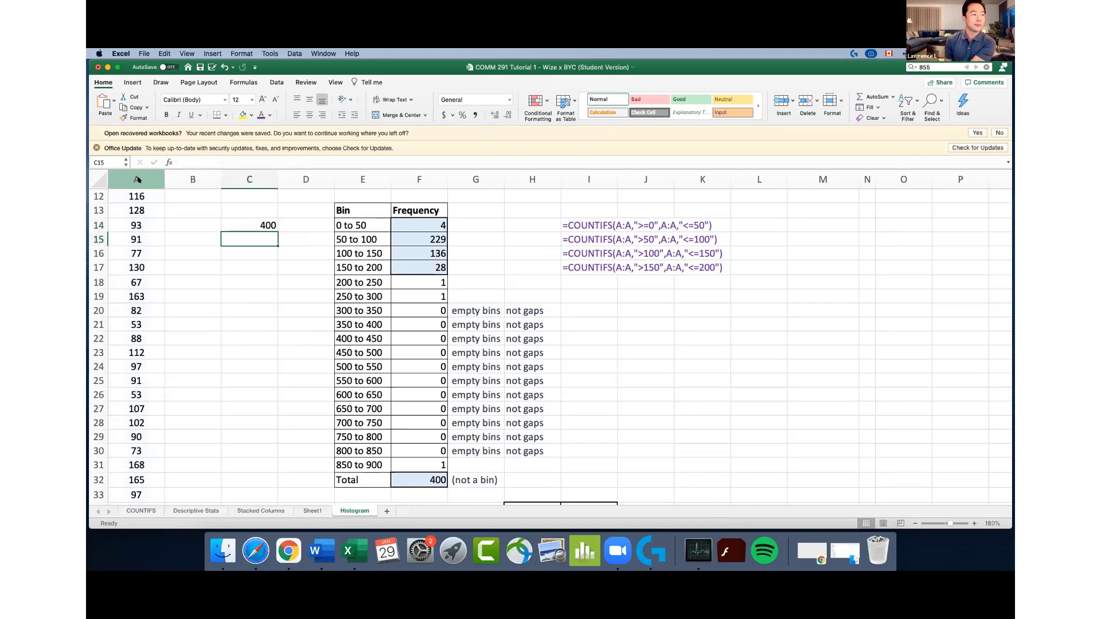
pyautogui.doubleClick(258, 225)
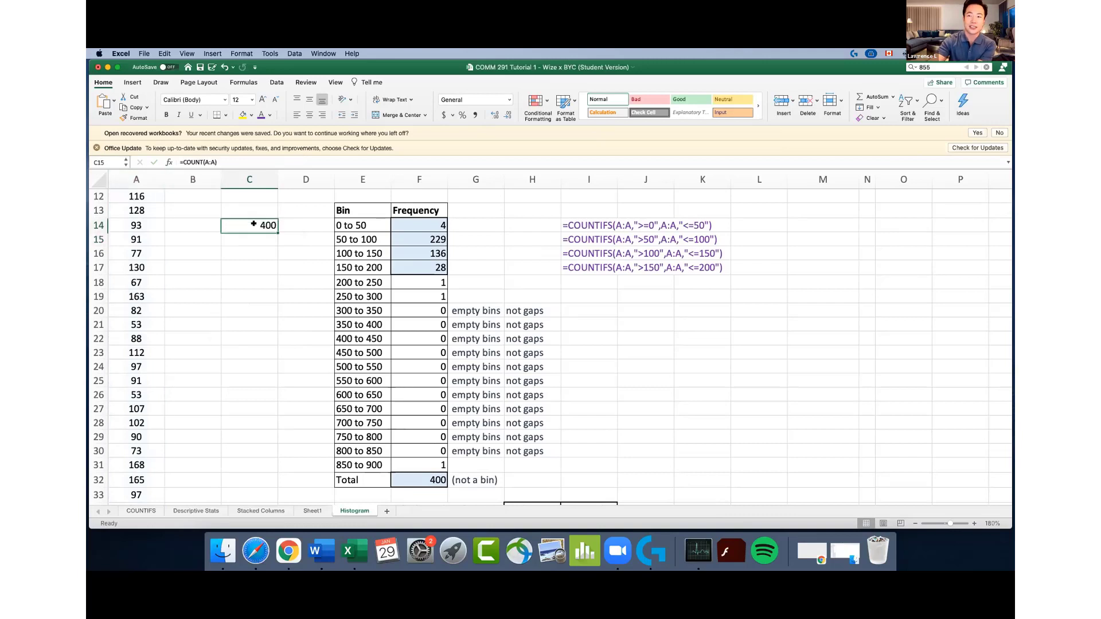
pyautogui.press('Return')
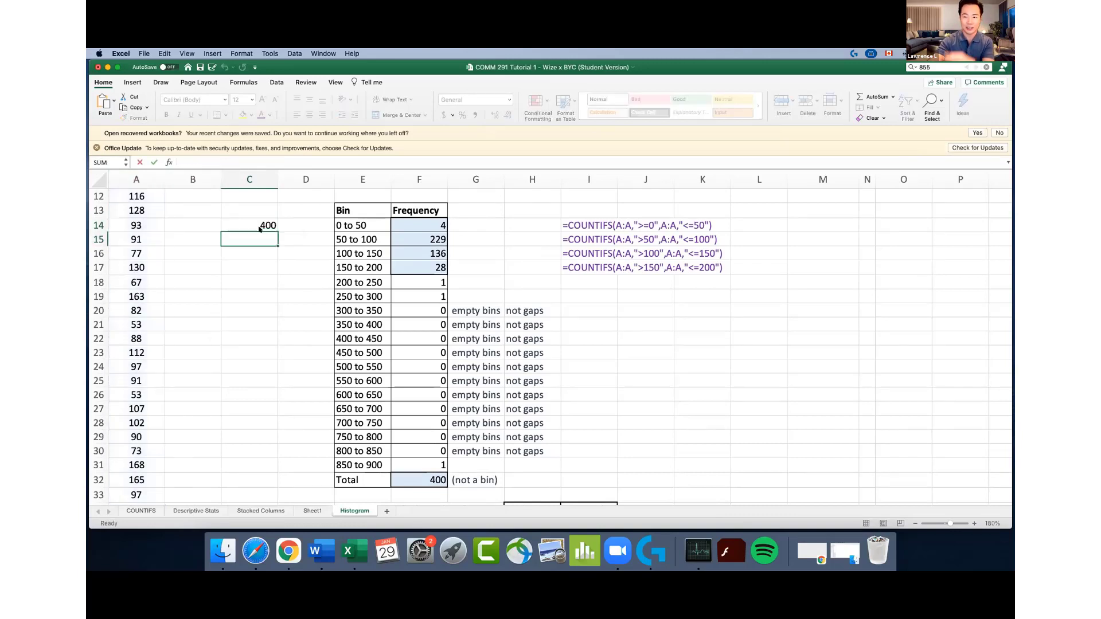
pyautogui.click(262, 226)
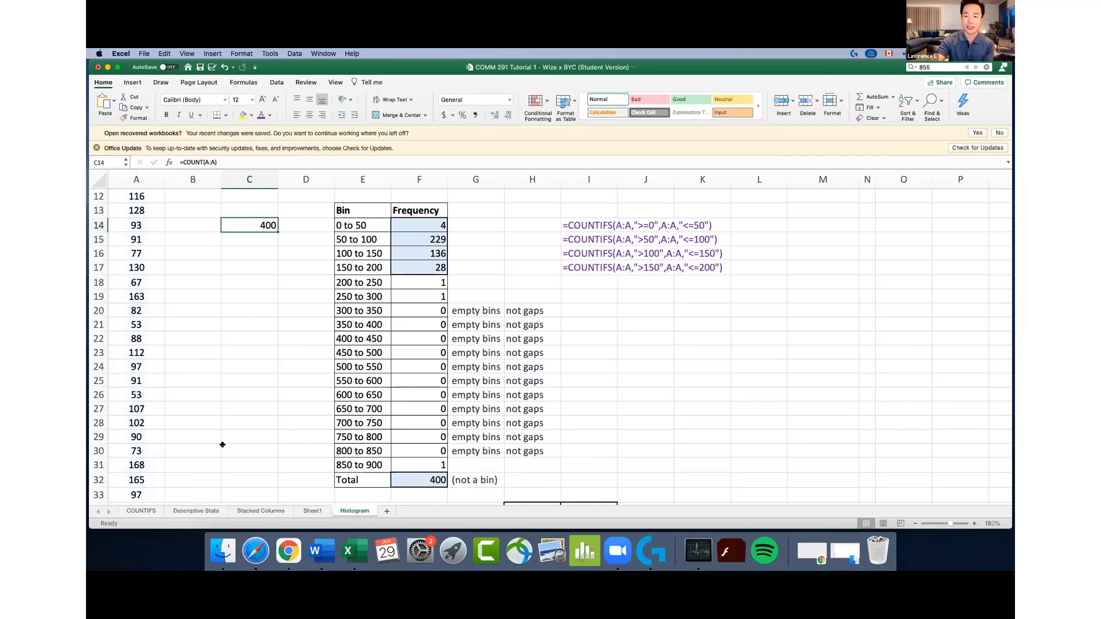
# Review the formula answering "How many people are in the study?" on the Descriptive Stats sheet and return to the Histogram sheet
pyautogui.click(197, 510)
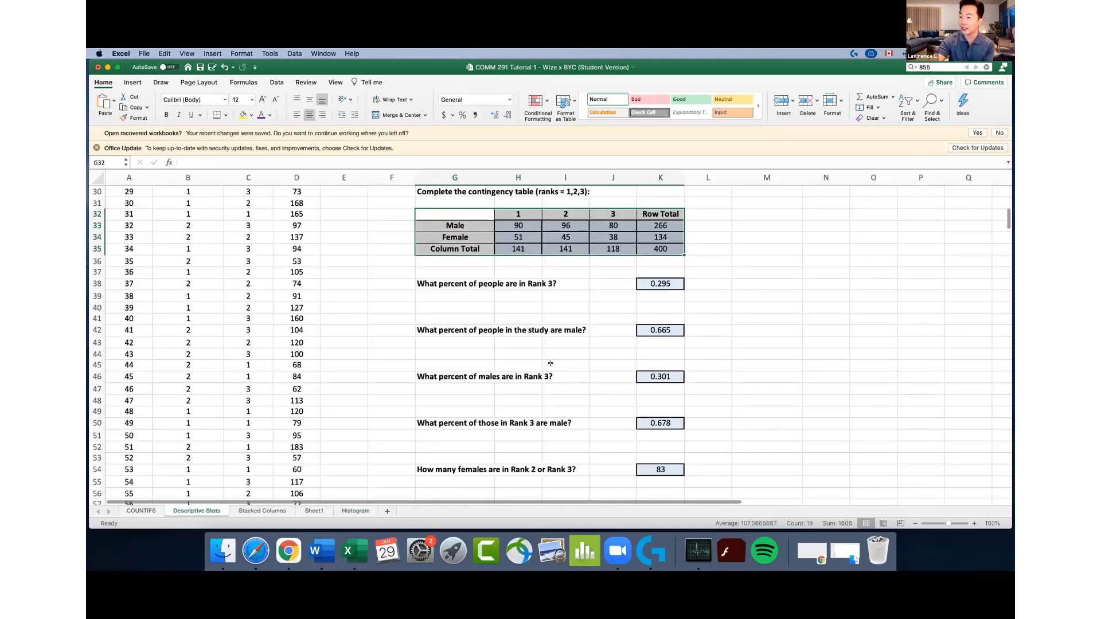
pyautogui.scroll(10, 551, 363)
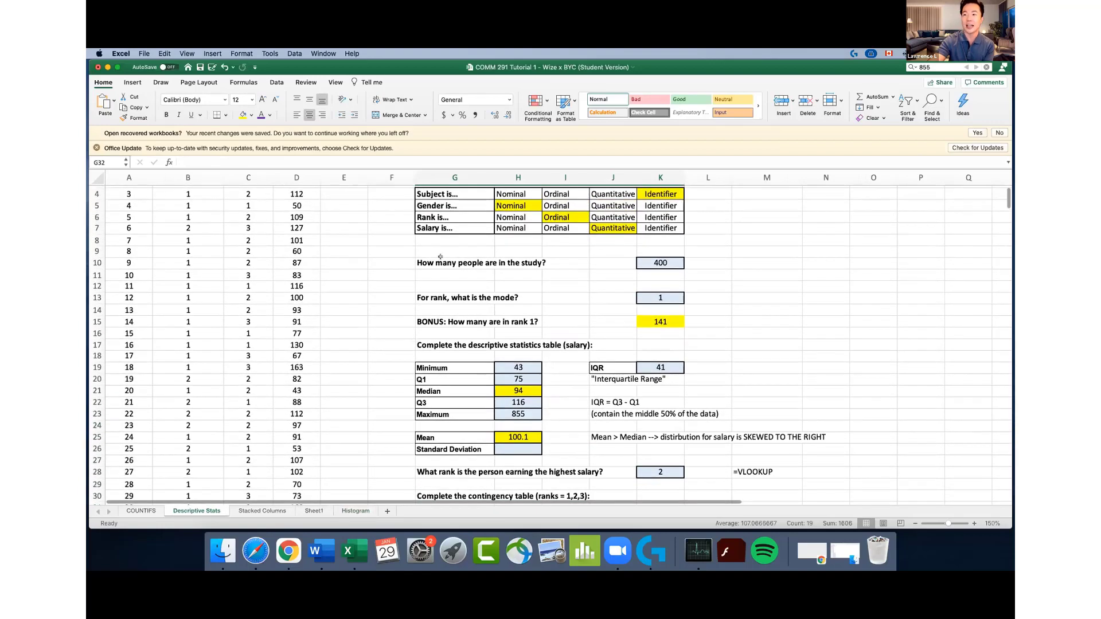
pyautogui.moveTo(442, 260); pyautogui.dragTo(649, 264)
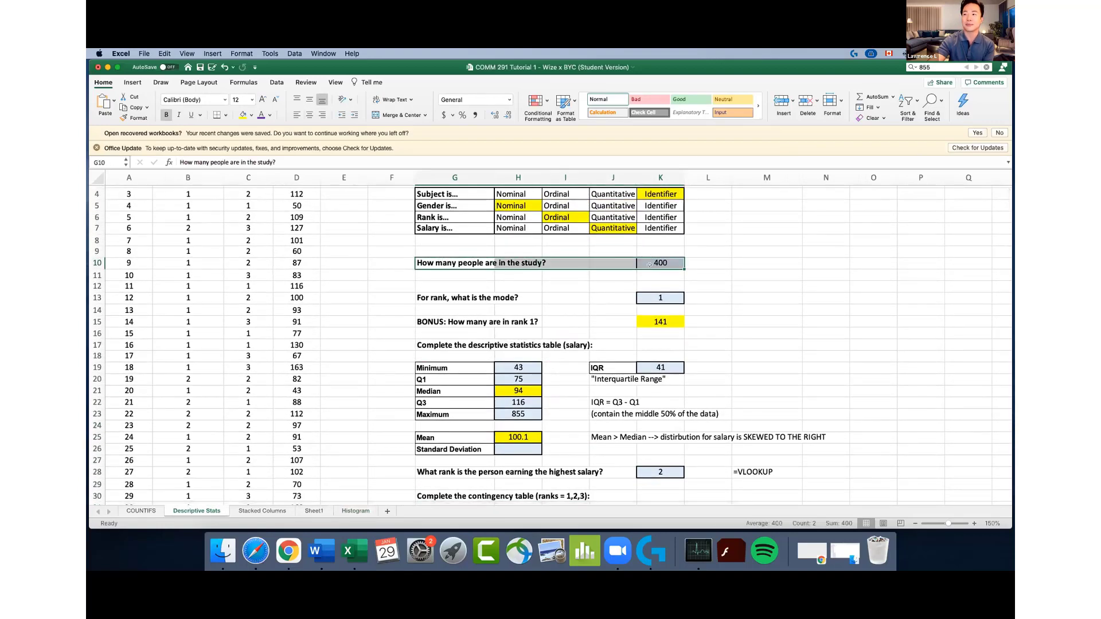
pyautogui.doubleClick(649, 263)
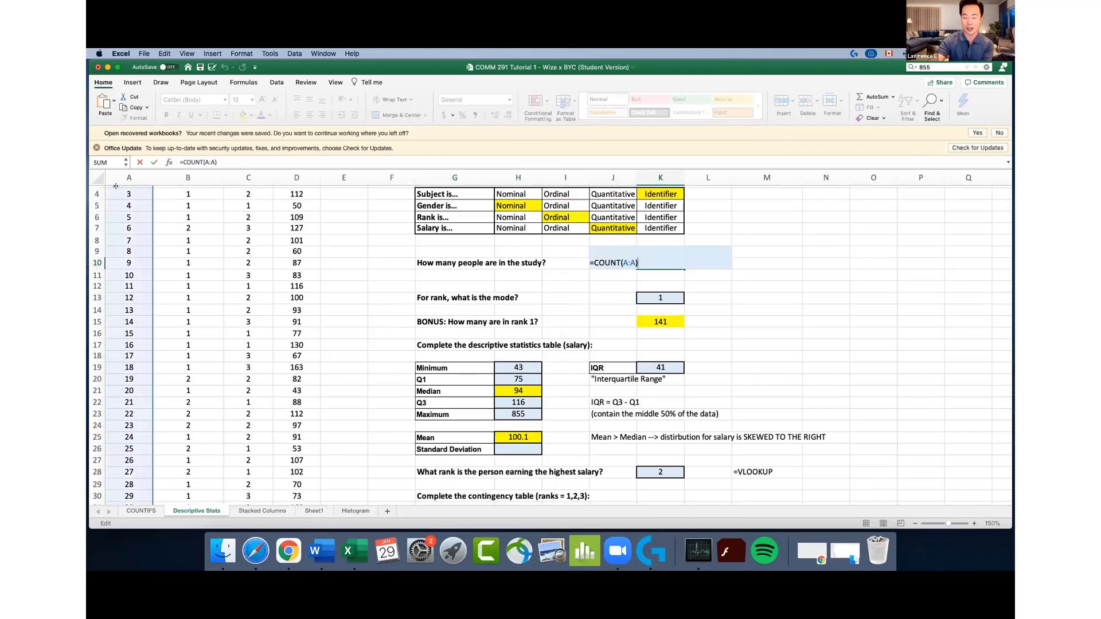
pyautogui.press('Escape')
pyautogui.moveTo(459, 263); pyautogui.dragTo(628, 262)
pyautogui.click(355, 510)
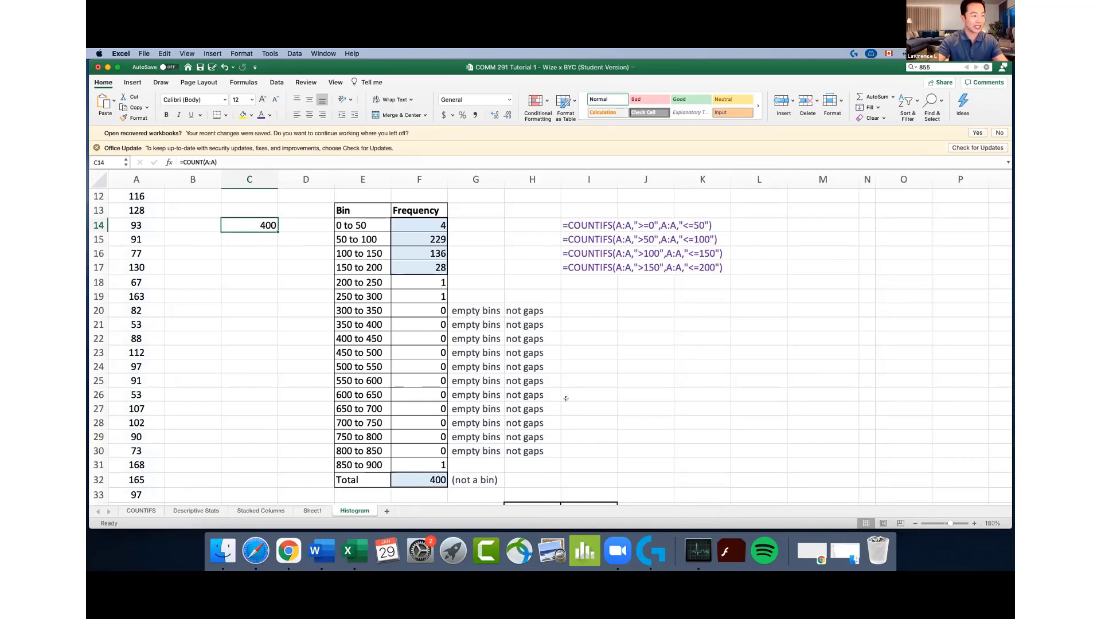
# Highlight RIGHT in I34 with yellow fill as the answer to the histogram's skew direction
pyautogui.click(651, 309)
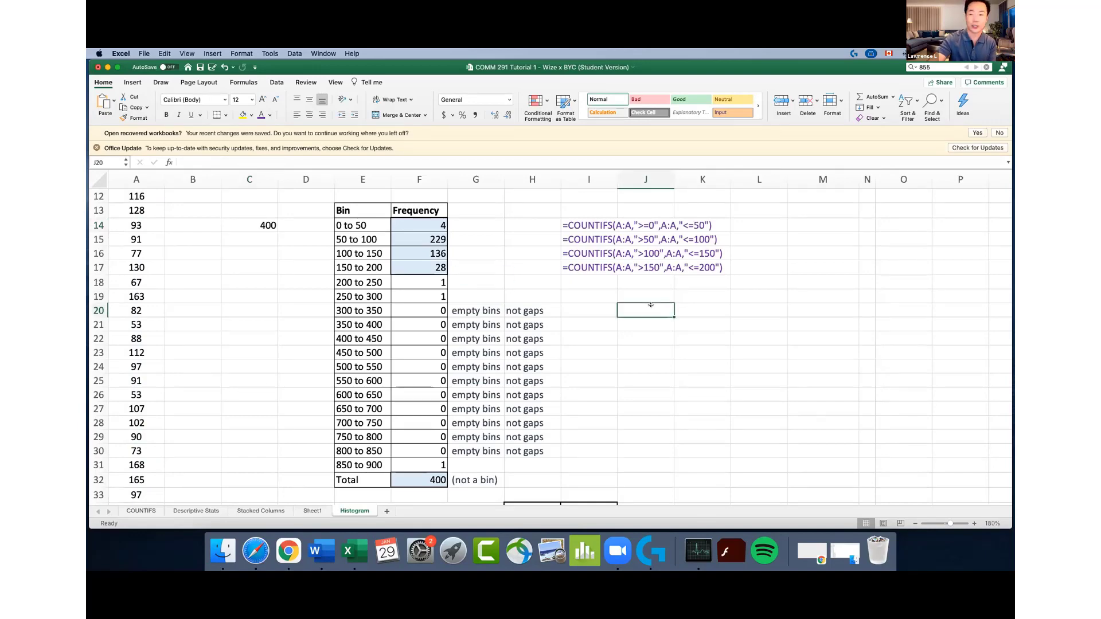
pyautogui.scroll(-5, 650, 305)
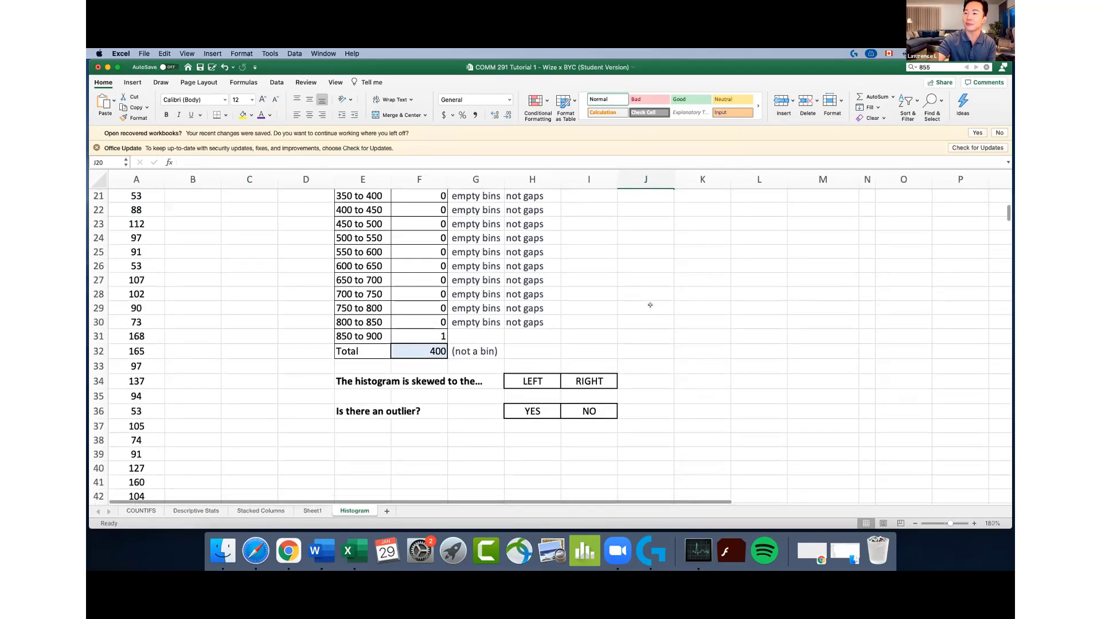
pyautogui.moveTo(349, 381); pyautogui.dragTo(597, 381)
pyautogui.click(597, 382)
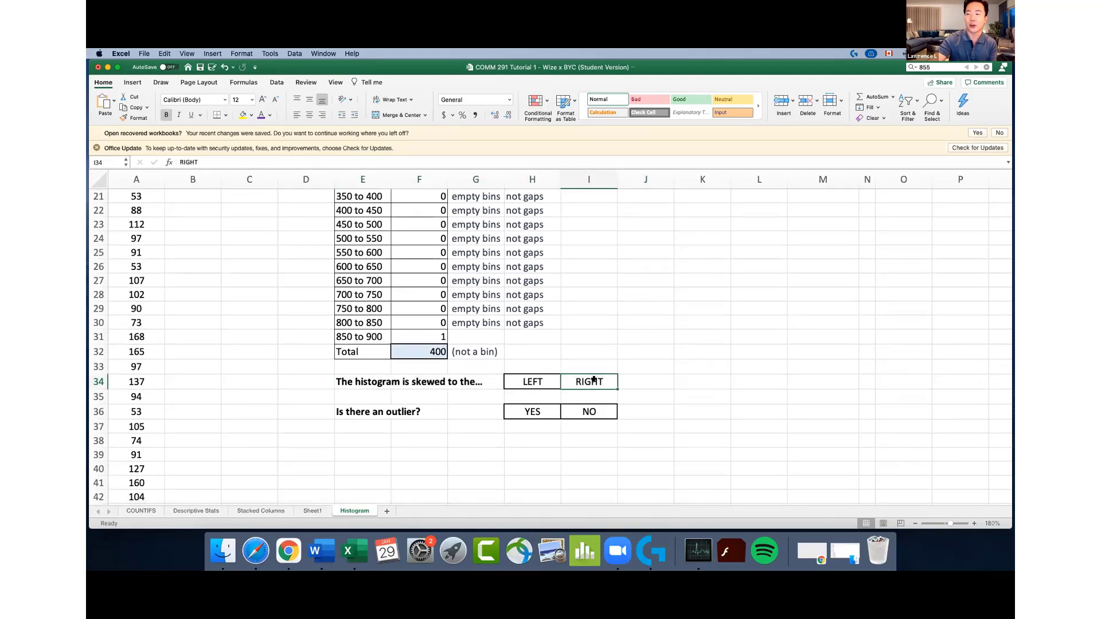
pyautogui.click(240, 115)
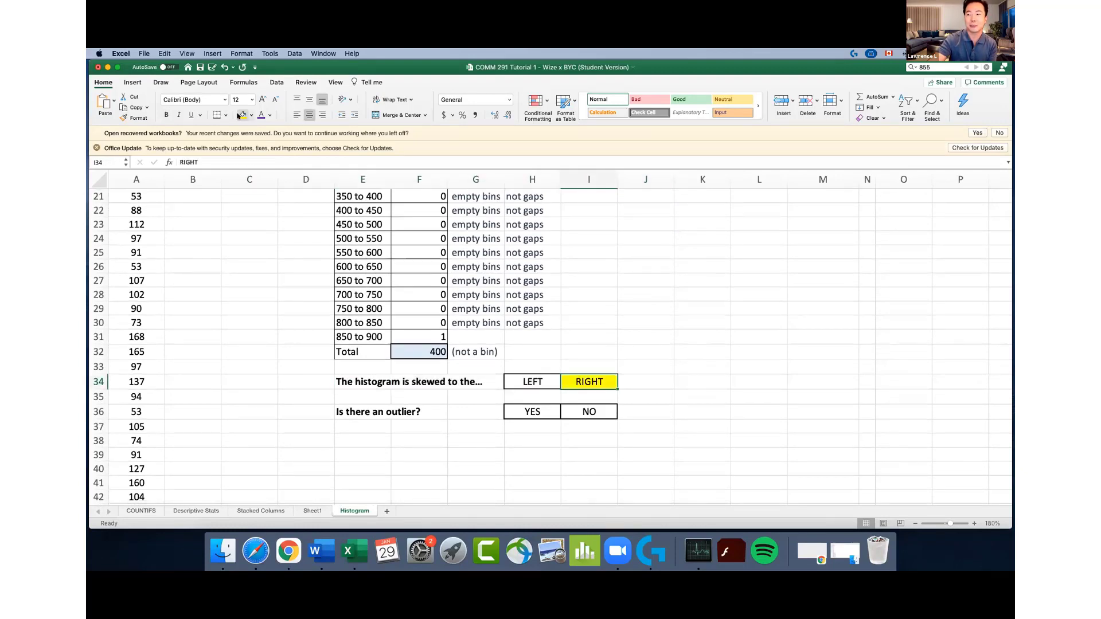
# Review the frequency table by comparing the bins from 0 to 200 with the bins from 200 to 900
pyautogui.scroll(5, 678, 304)
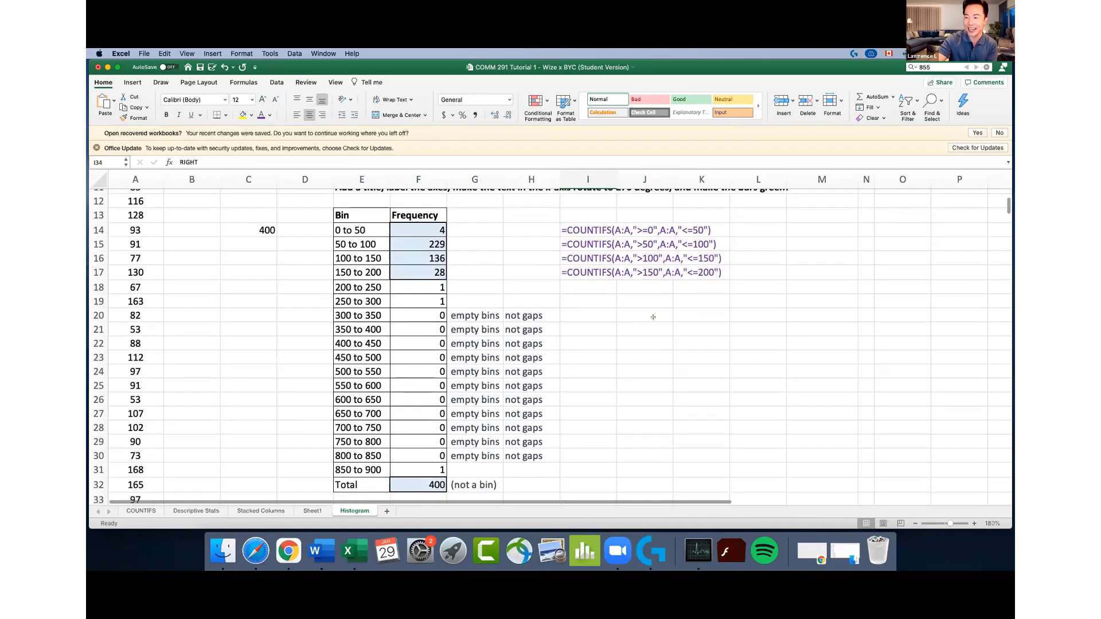
pyautogui.click(642, 314)
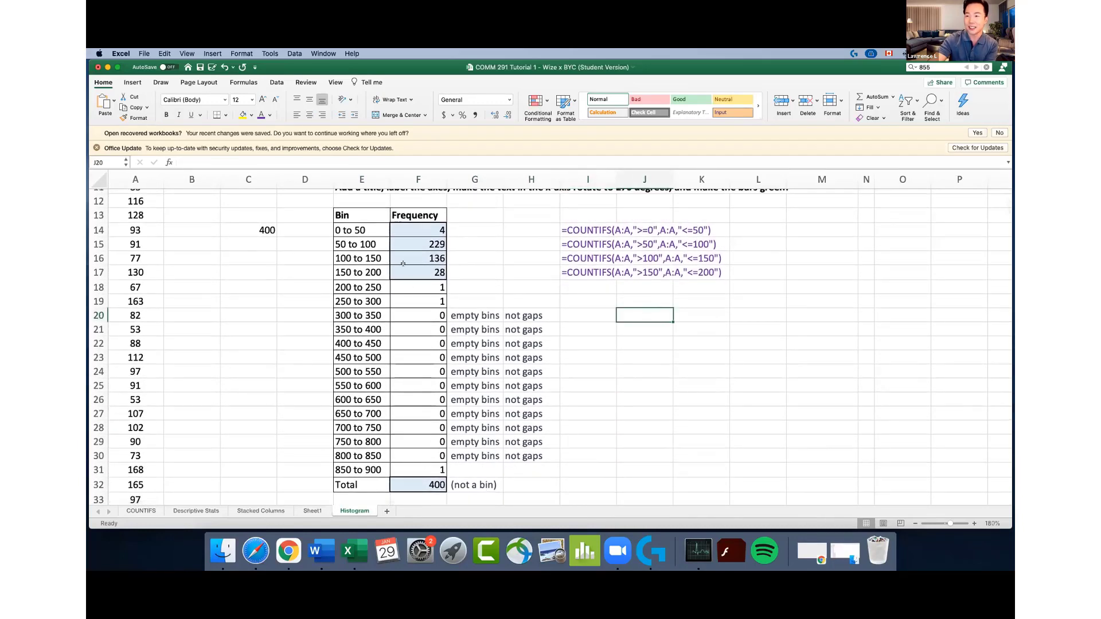
pyautogui.moveTo(359, 228); pyautogui.dragTo(425, 272)
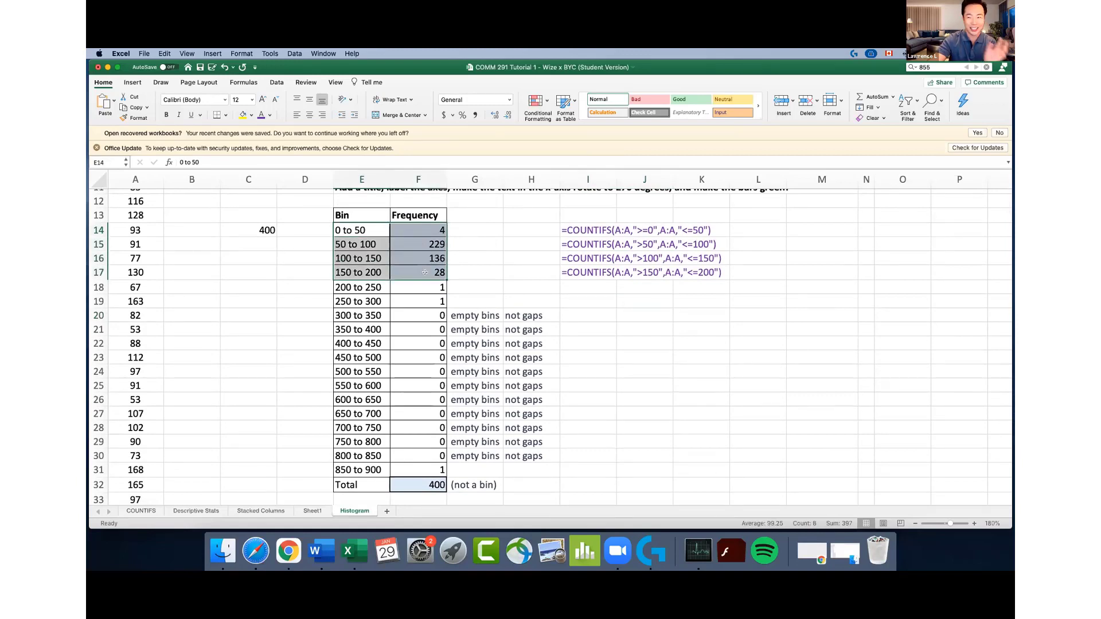
pyautogui.moveTo(364, 284); pyautogui.dragTo(418, 469)
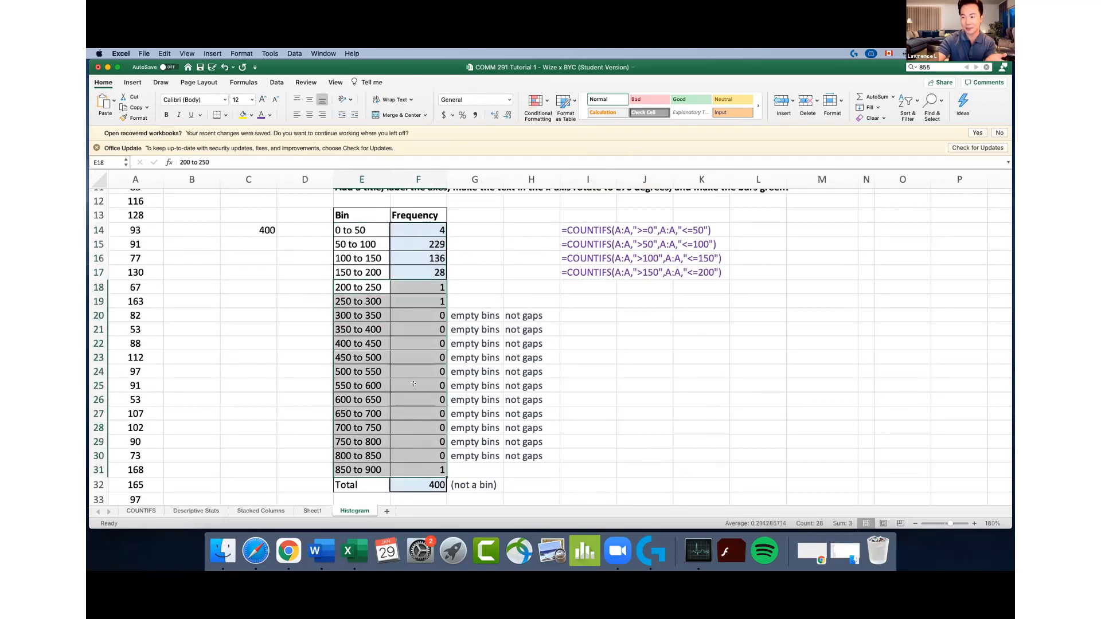
pyautogui.click(582, 317)
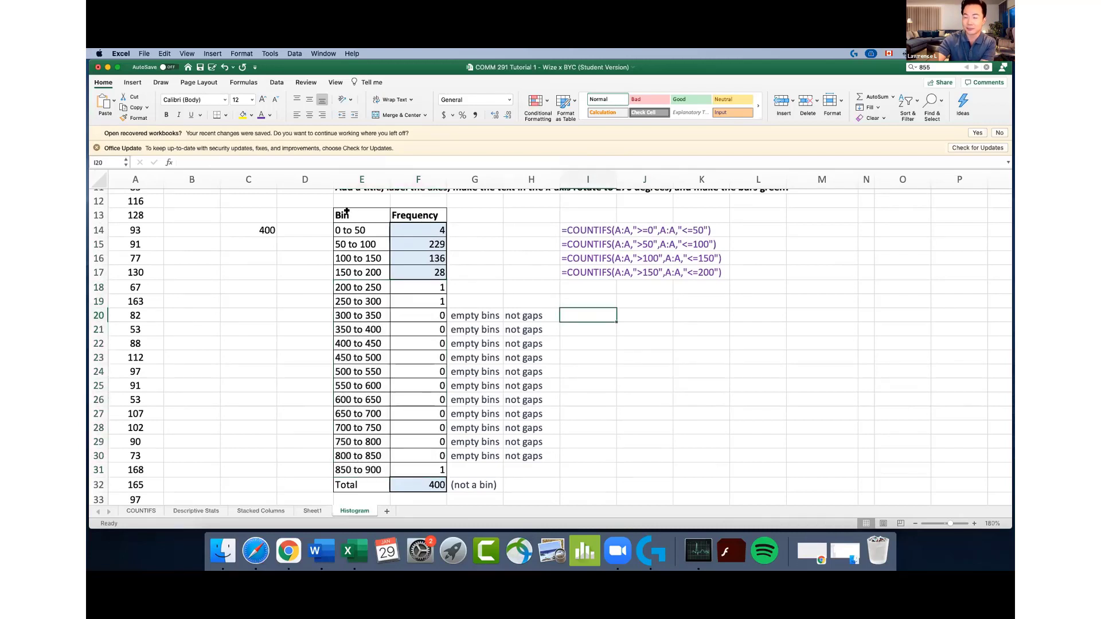
# Insert a clustered column chart from the Bin and Frequency data in E13:F31, leaving out the Total row
pyautogui.moveTo(346, 212); pyautogui.dragTo(404, 465)
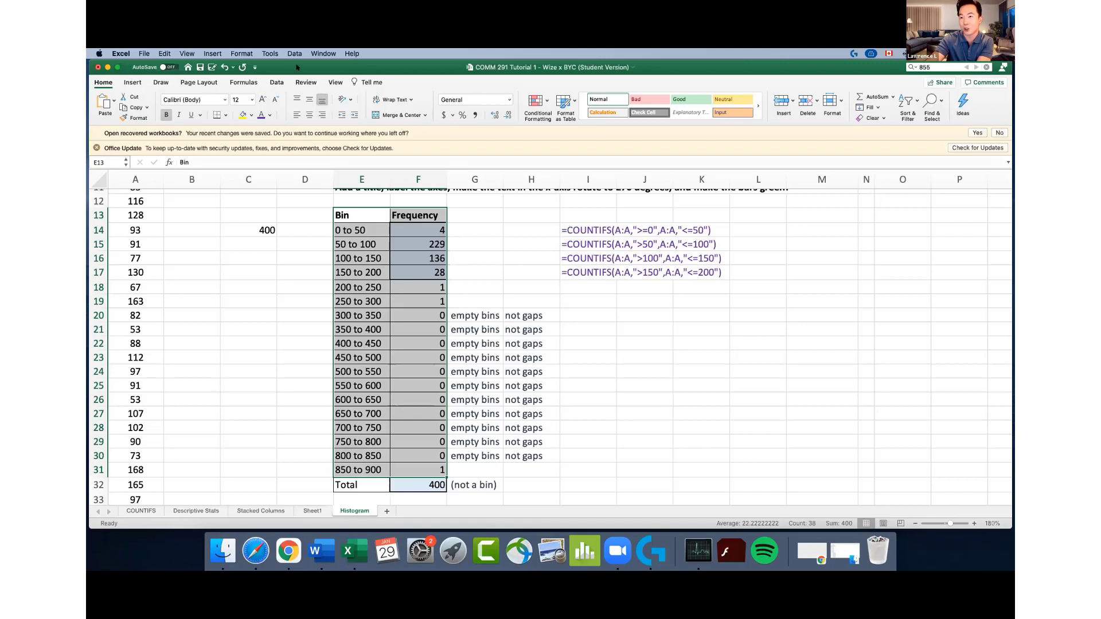
pyautogui.click(212, 54)
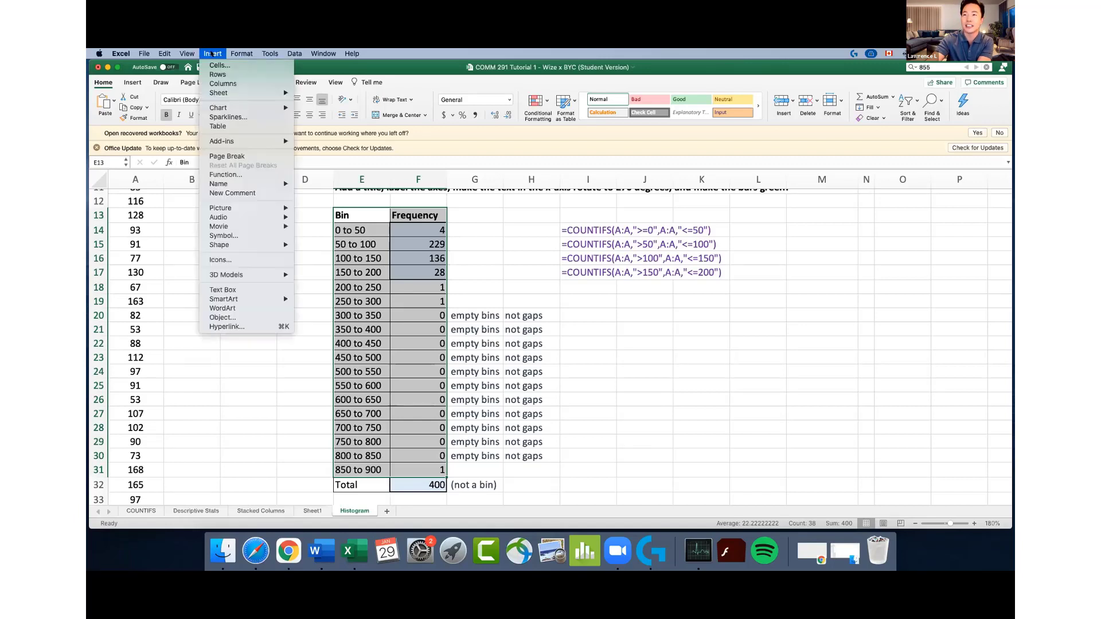
pyautogui.moveTo(238, 108)
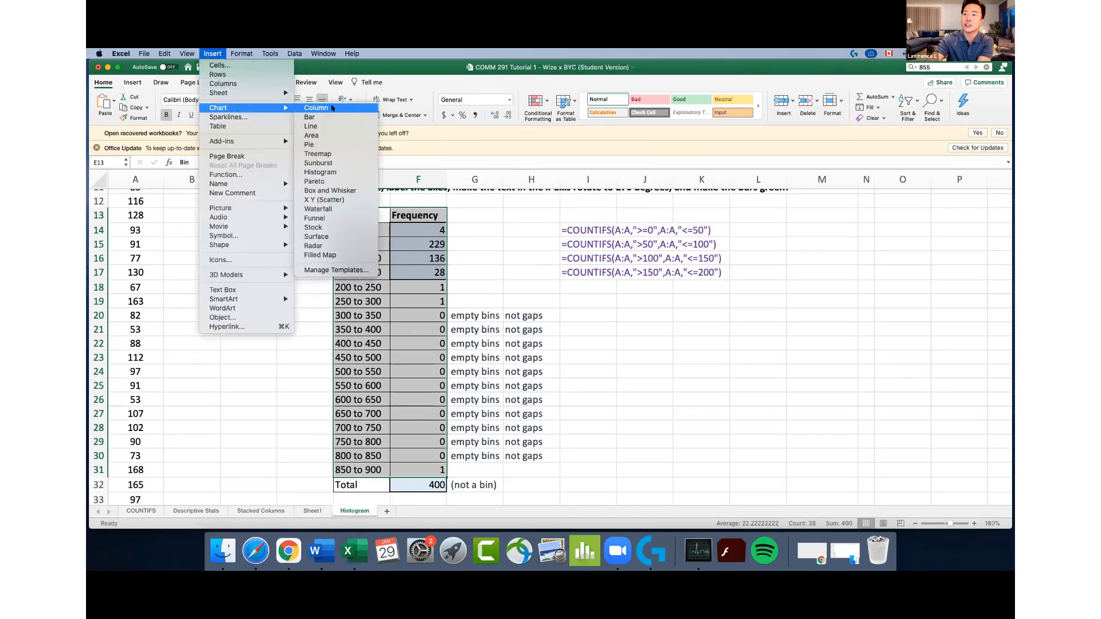
pyautogui.click(390, 68)
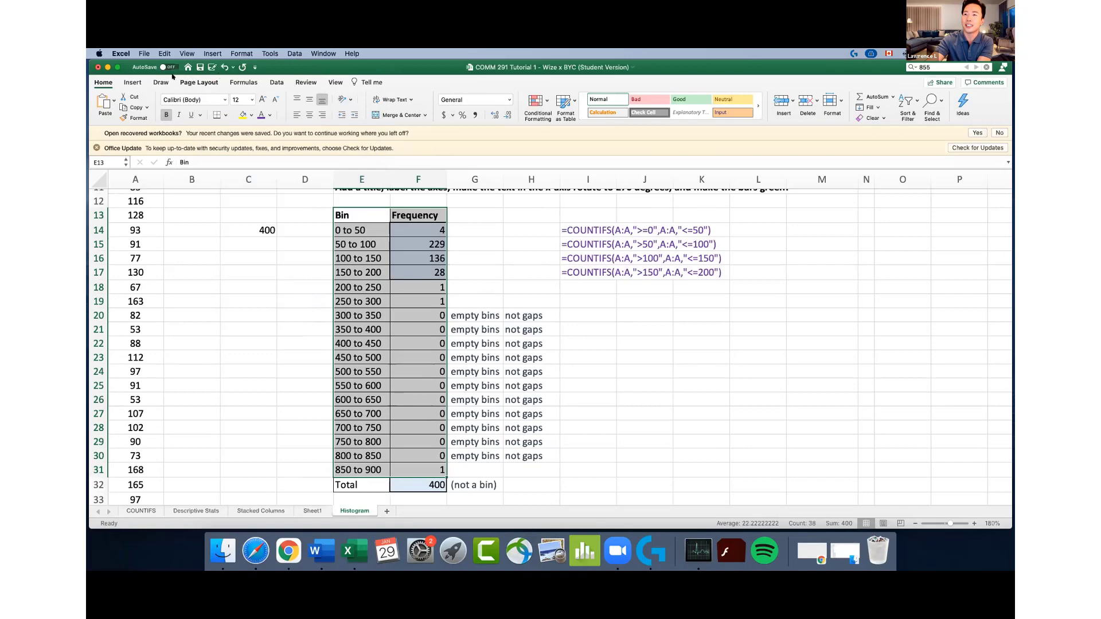
pyautogui.click(132, 82)
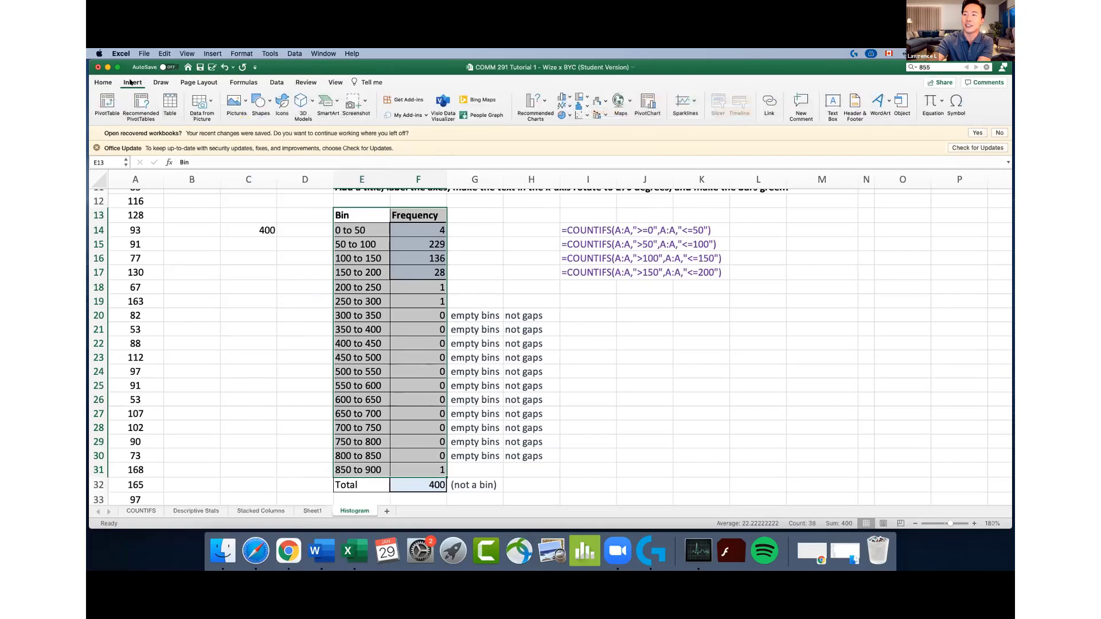
pyautogui.click(545, 106)
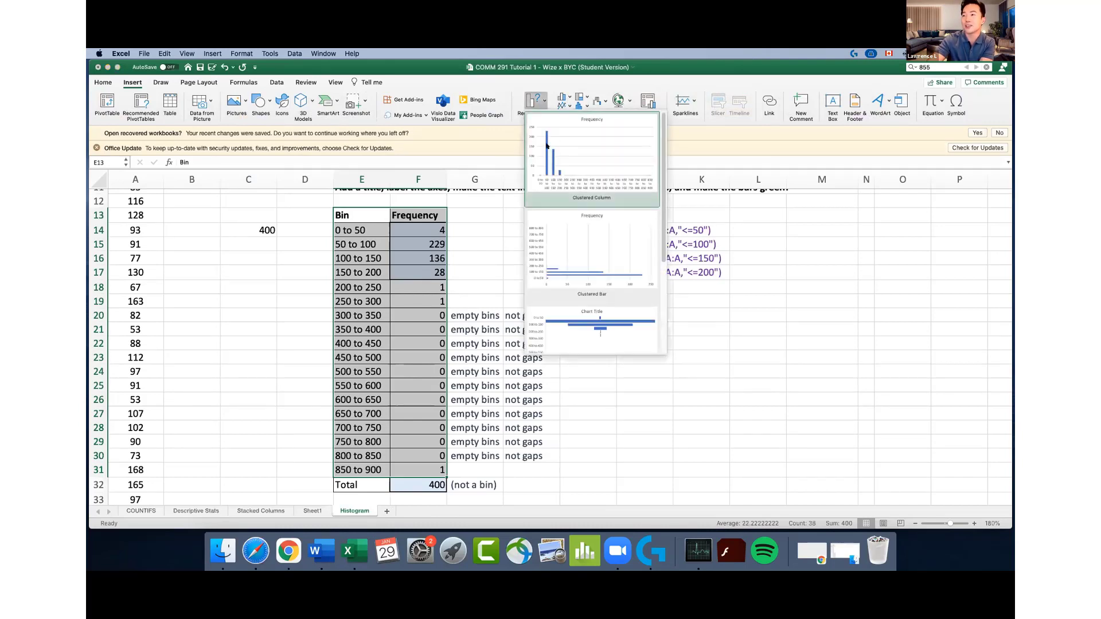
pyautogui.click(561, 152)
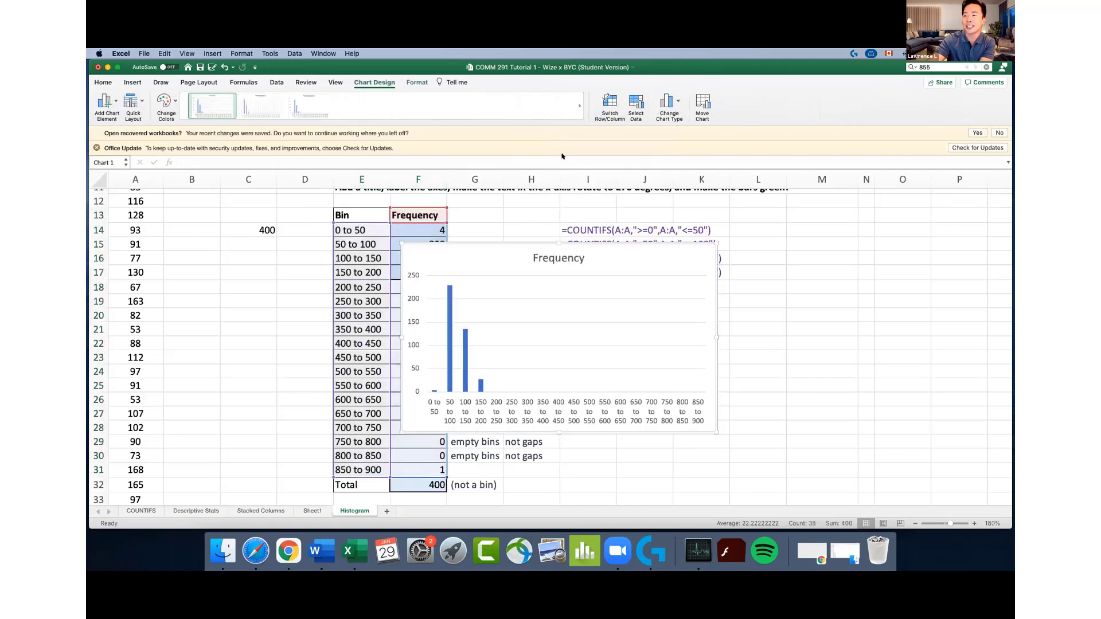
# Place the Frequency chart in the empty area beside the frequency table, clear of the formula notes, and enlarge it
pyautogui.moveTo(602, 255); pyautogui.dragTo(803, 316)
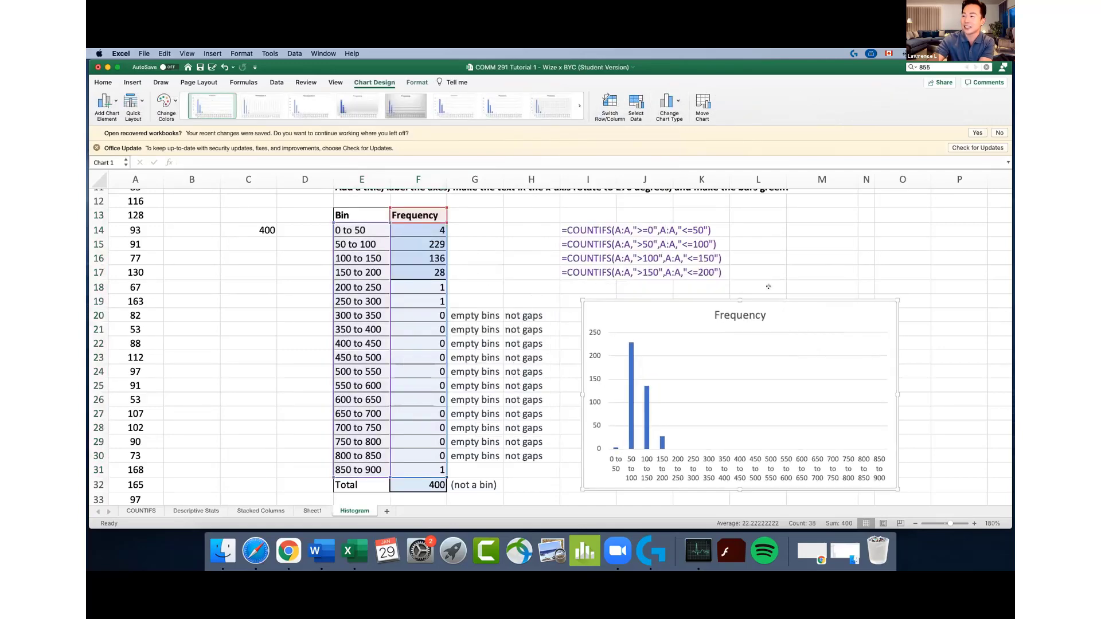
pyautogui.scroll(-5, 803, 316)
pyautogui.moveTo(804, 207); pyautogui.dragTo(823, 209)
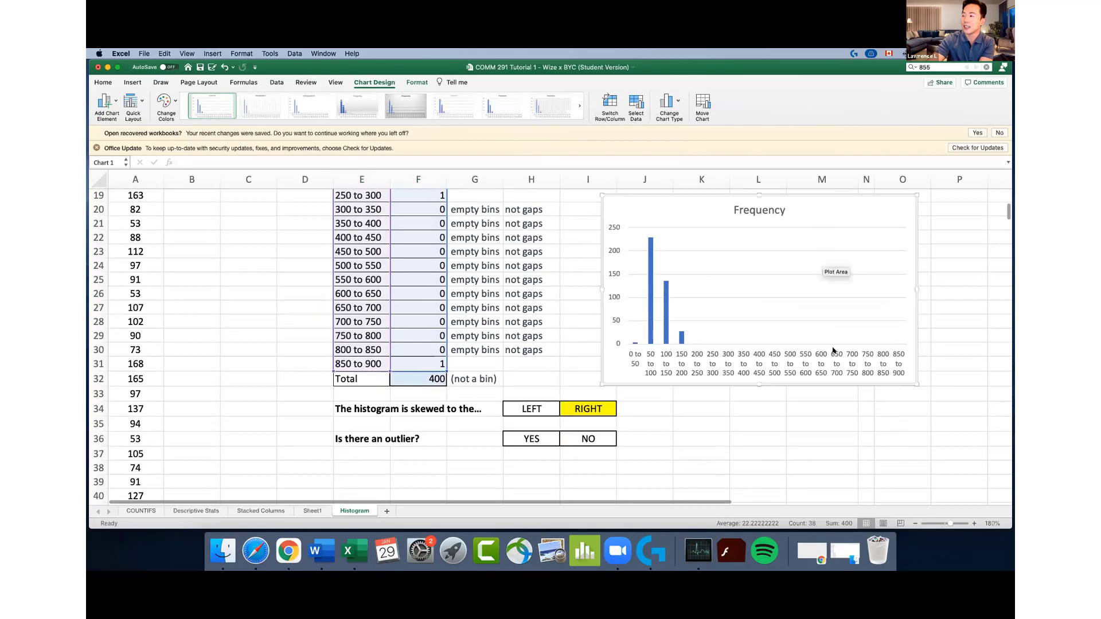
pyautogui.click(903, 376)
pyautogui.moveTo(922, 392); pyautogui.dragTo(983, 442)
pyautogui.hscroll(5, 786, 380)
pyautogui.moveTo(549, 223); pyautogui.dragTo(629, 222)
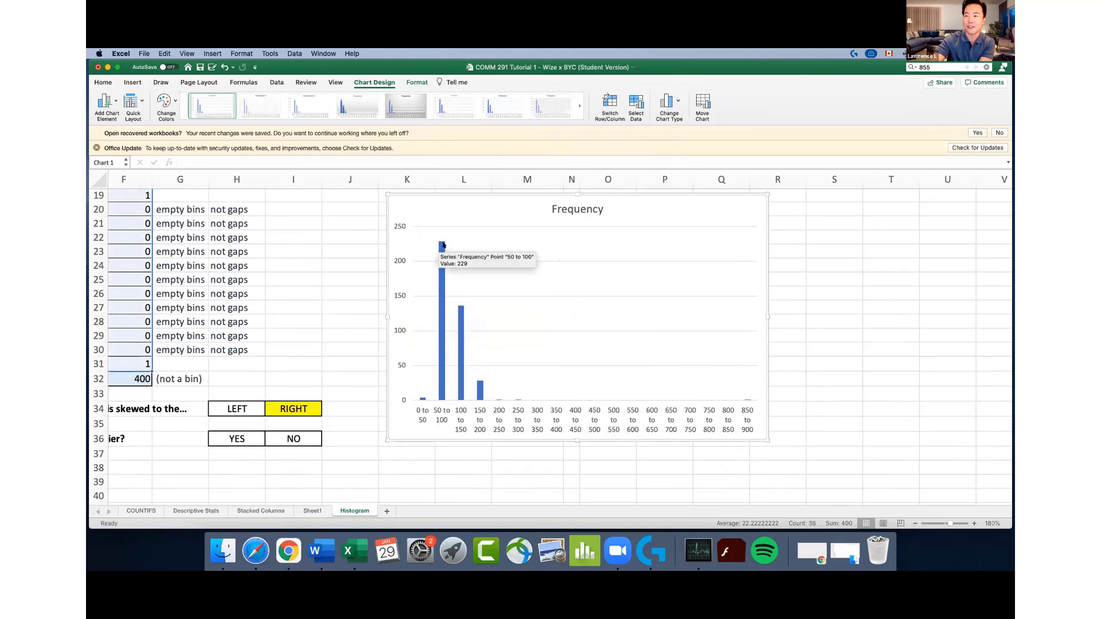
# Examine the Frequency chart up close, checking the bin labels on the horizontal axis and the spaces between the bars
pyautogui.click(973, 523)
pyautogui.click(973, 524)
pyautogui.click(972, 524)
pyautogui.click(973, 523)
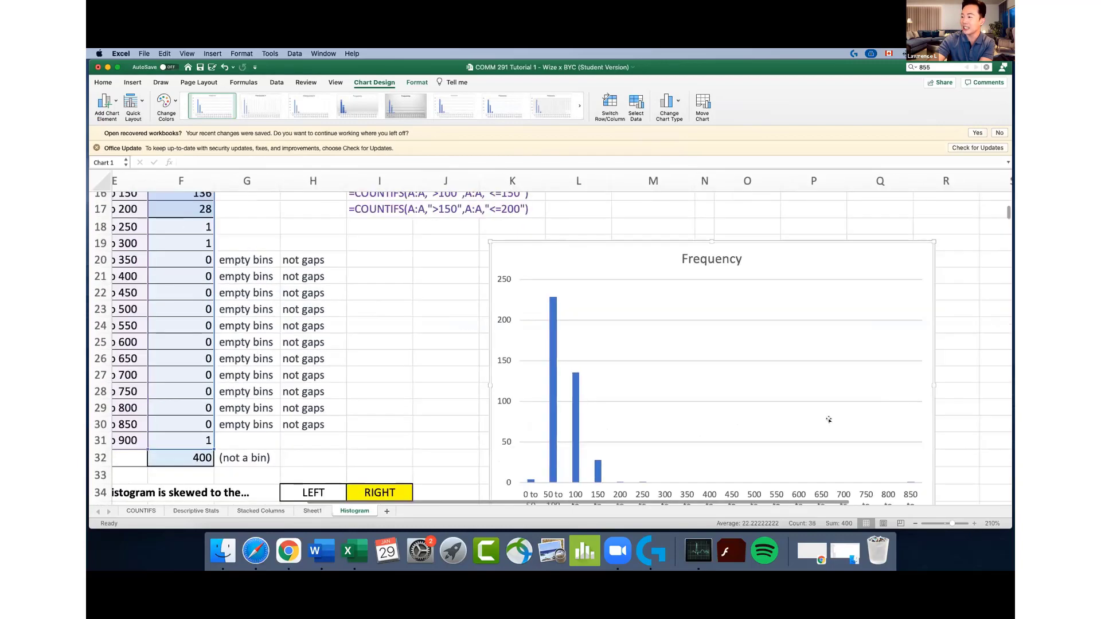
pyautogui.scroll(-2, 828, 419)
pyautogui.hscroll(2, 828, 420)
pyautogui.scroll(-2, 829, 420)
pyautogui.hscroll(2, 829, 419)
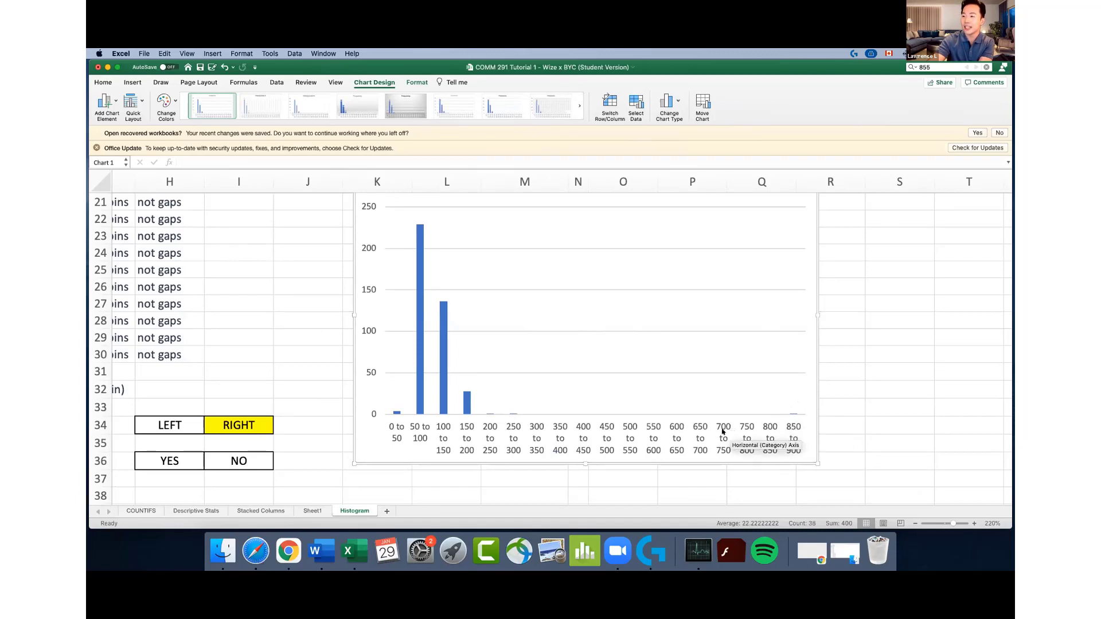
pyautogui.scroll(2, 634, 388)
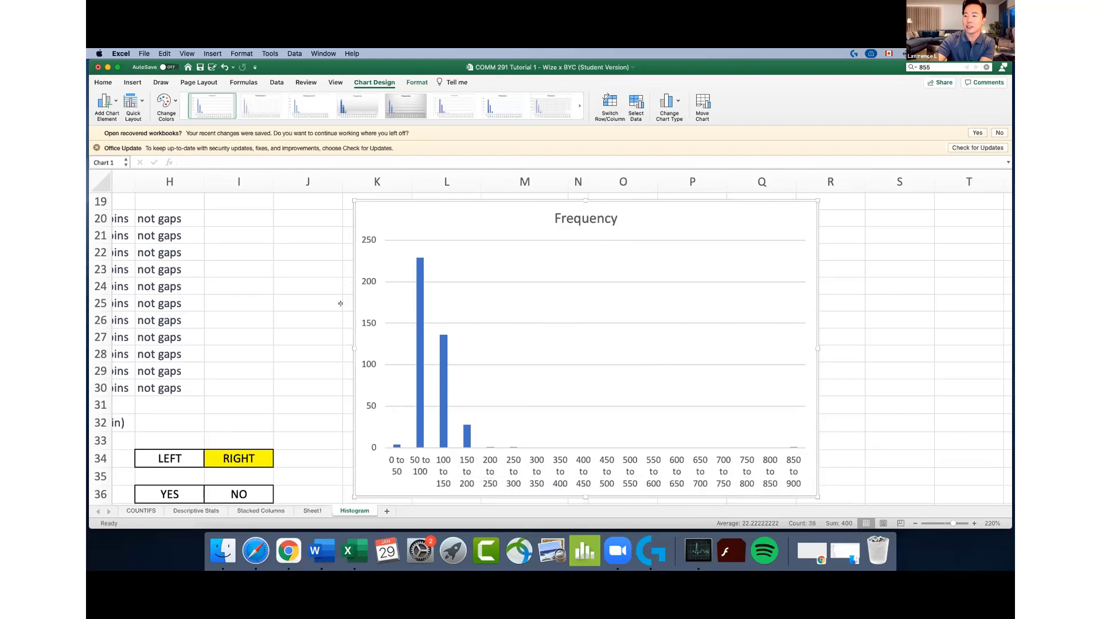
pyautogui.moveTo(445, 417)
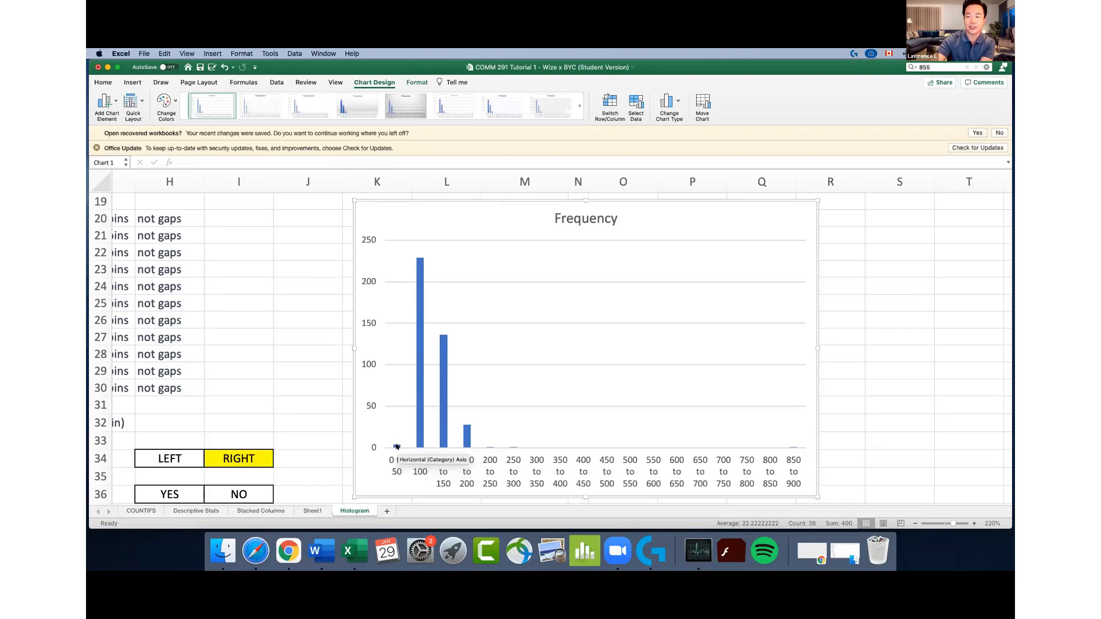
pyautogui.moveTo(420, 441)
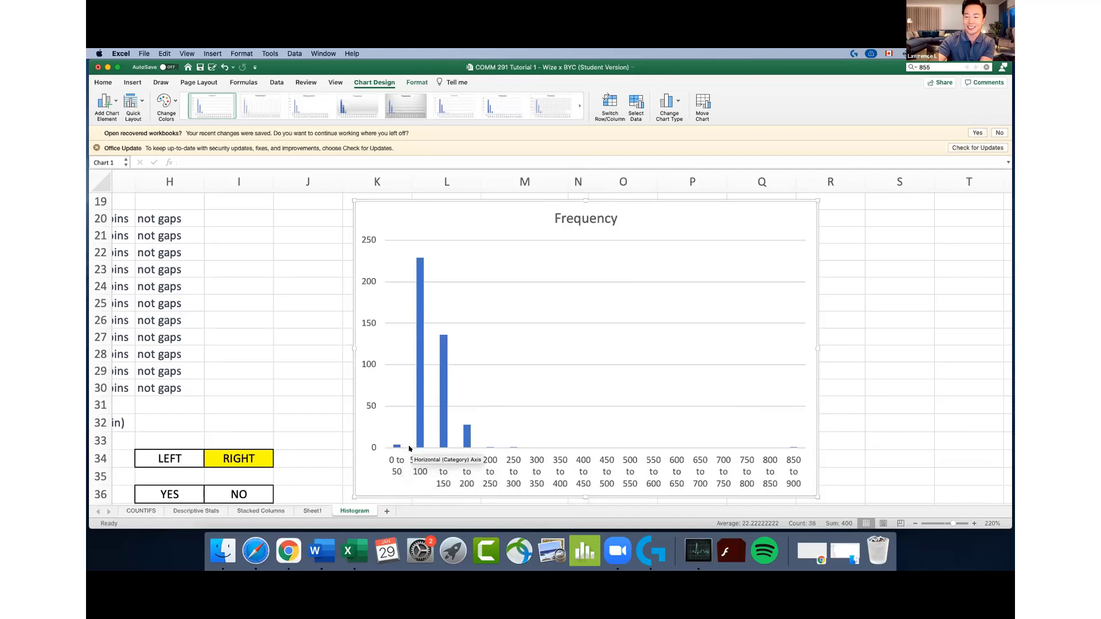
# Set the gap width of the Frequency chart's columns to 0% to make it a histogram
pyautogui.click(420, 419)
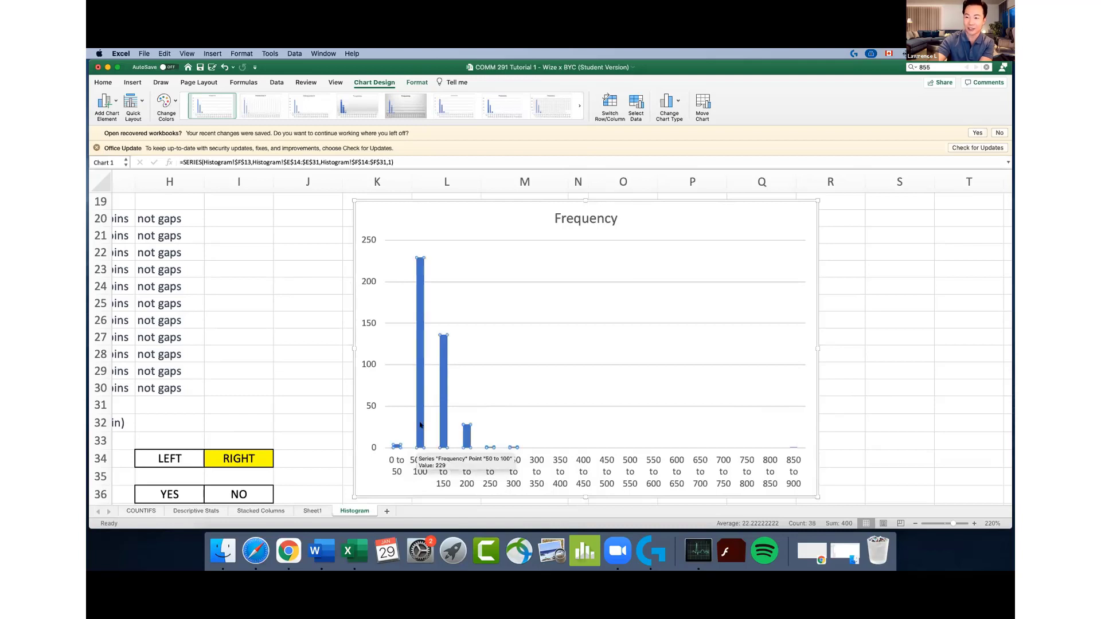
pyautogui.click(421, 424)
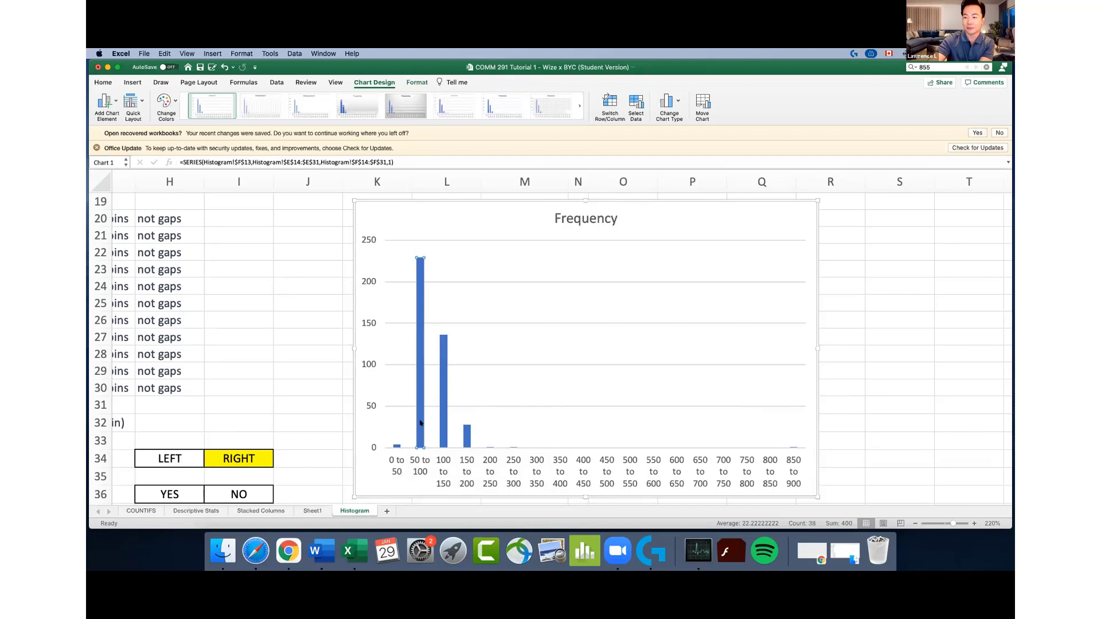
pyautogui.doubleClick(416, 423)
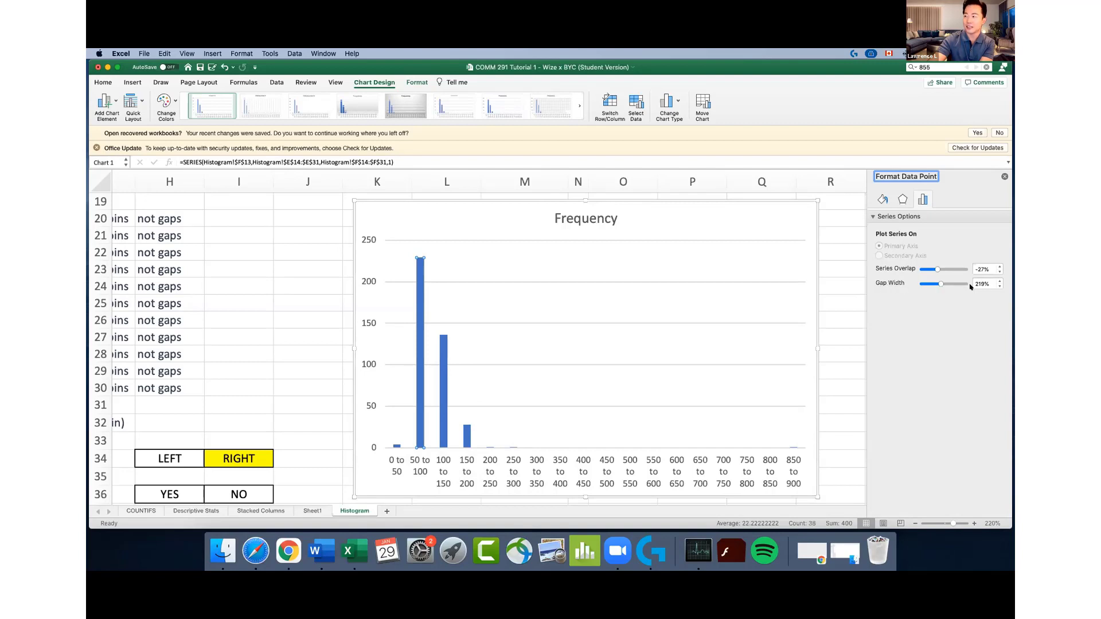
pyautogui.moveTo(985, 280); pyautogui.dragTo(971, 283)
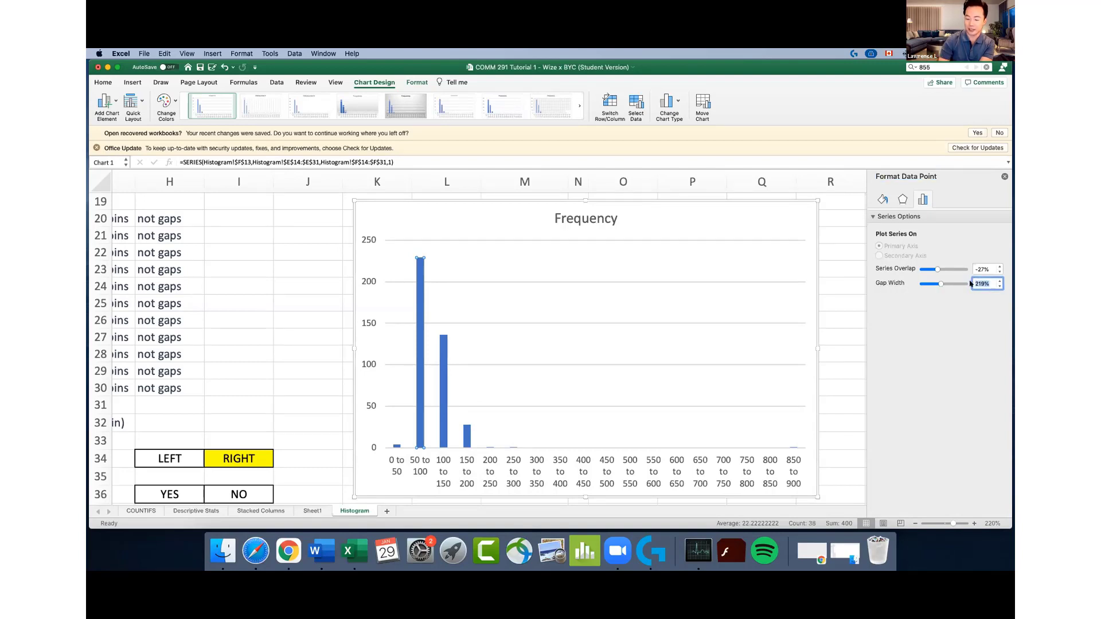
pyautogui.write('0')
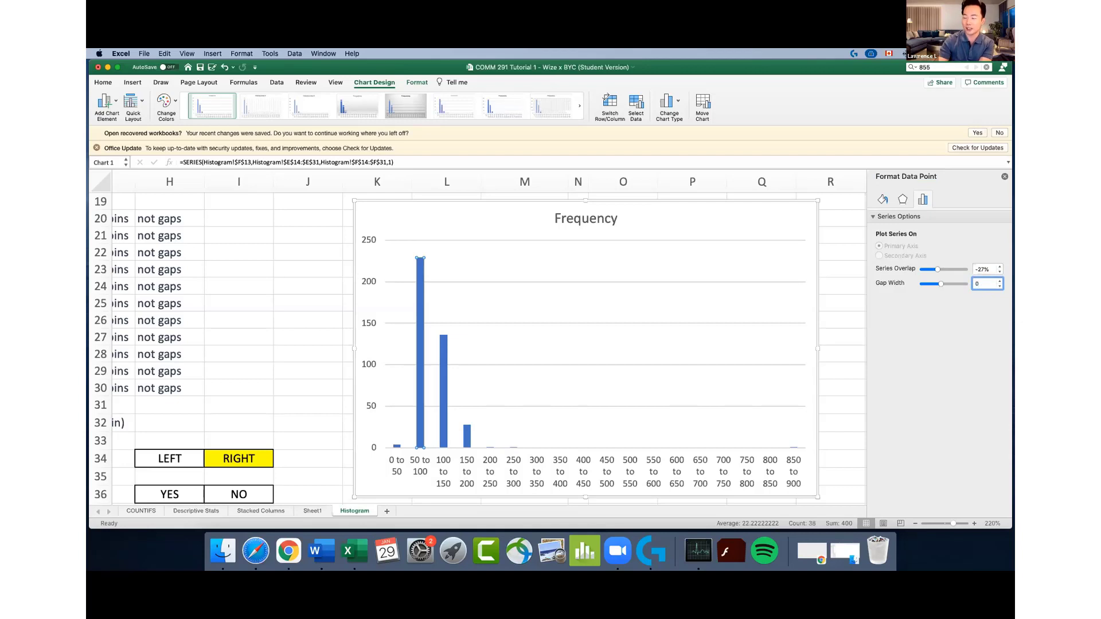
pyautogui.press('Return')
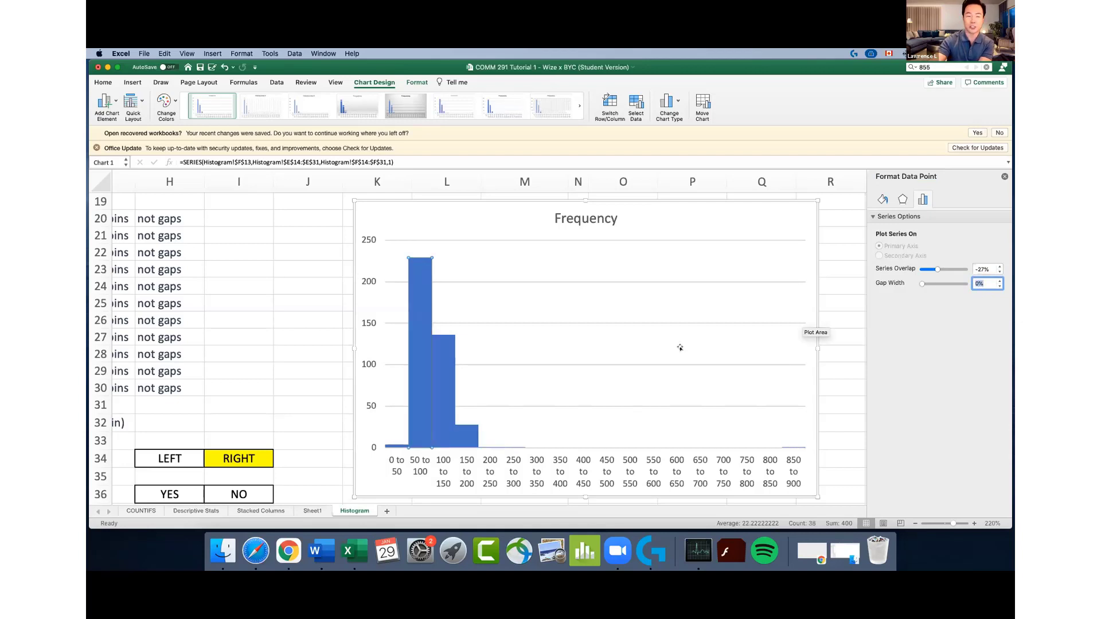
pyautogui.click(640, 310)
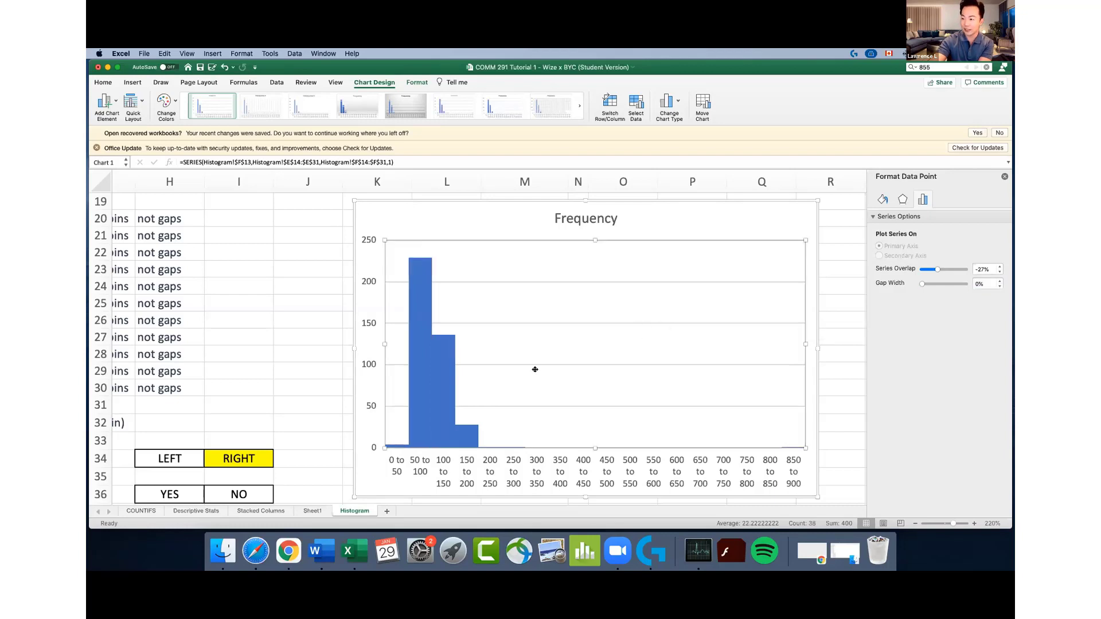
# Give all the histogram bars in the Frequency series a solid near-black border
pyautogui.click(425, 274)
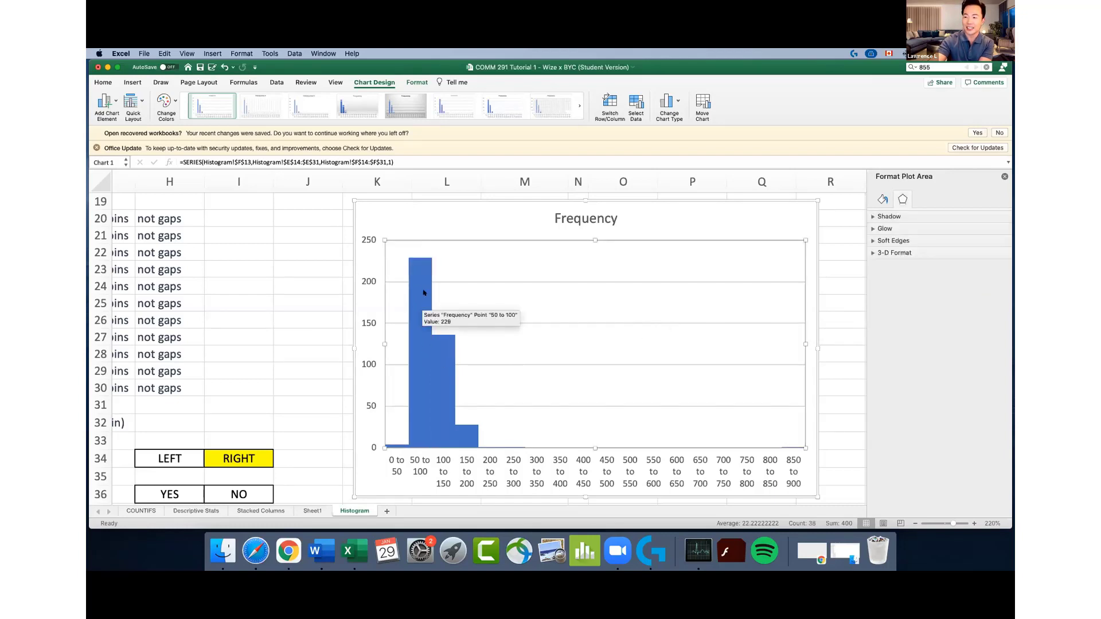
pyautogui.click(474, 302)
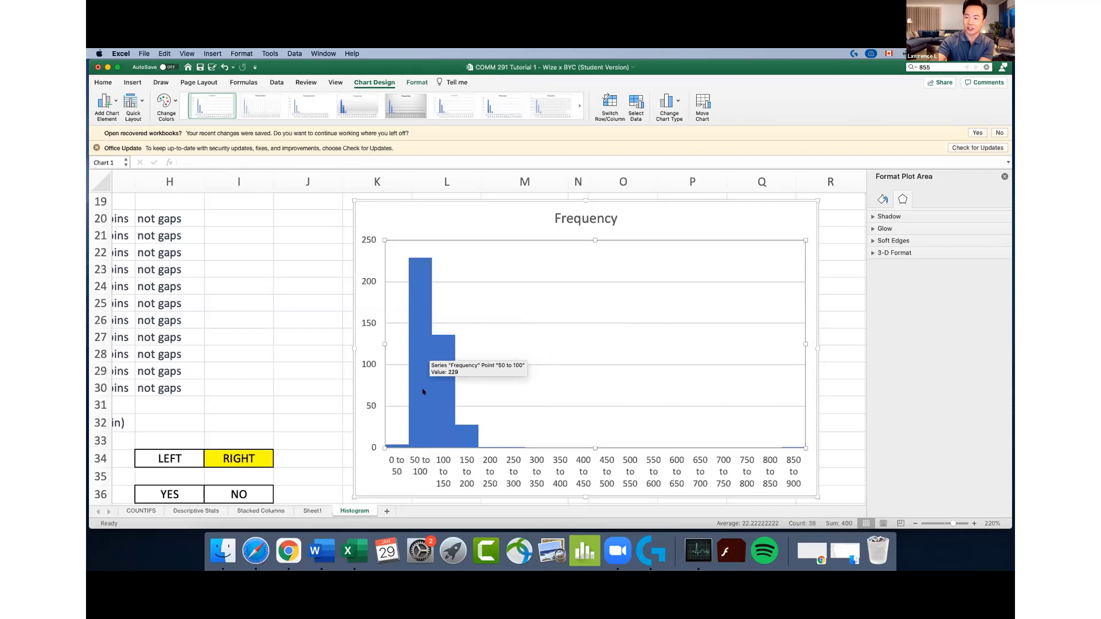
pyautogui.click(438, 346)
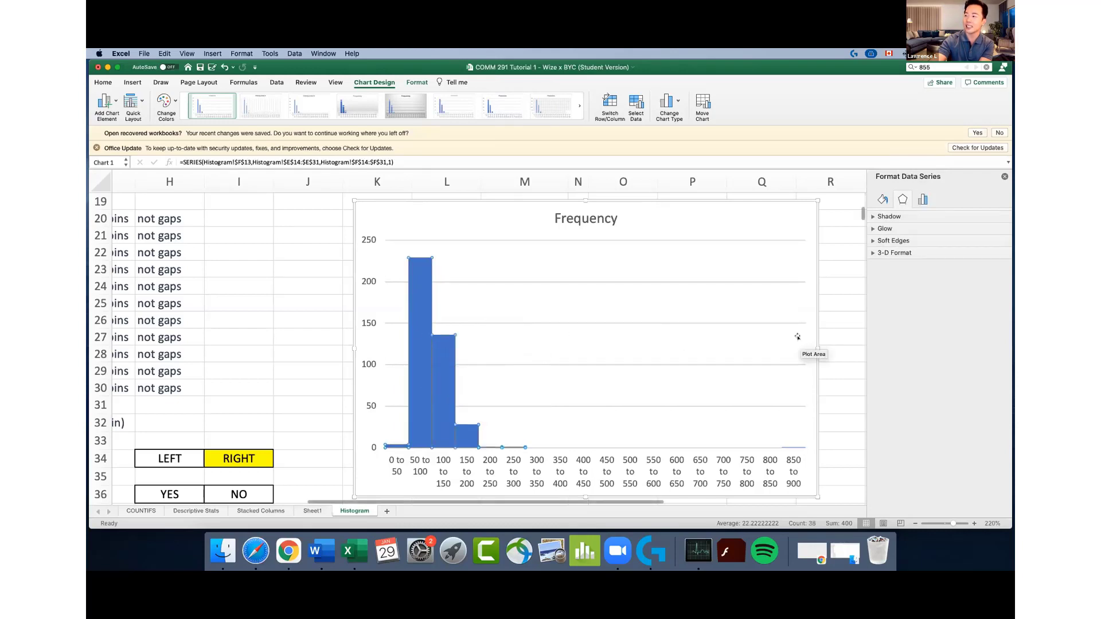
pyautogui.click(881, 198)
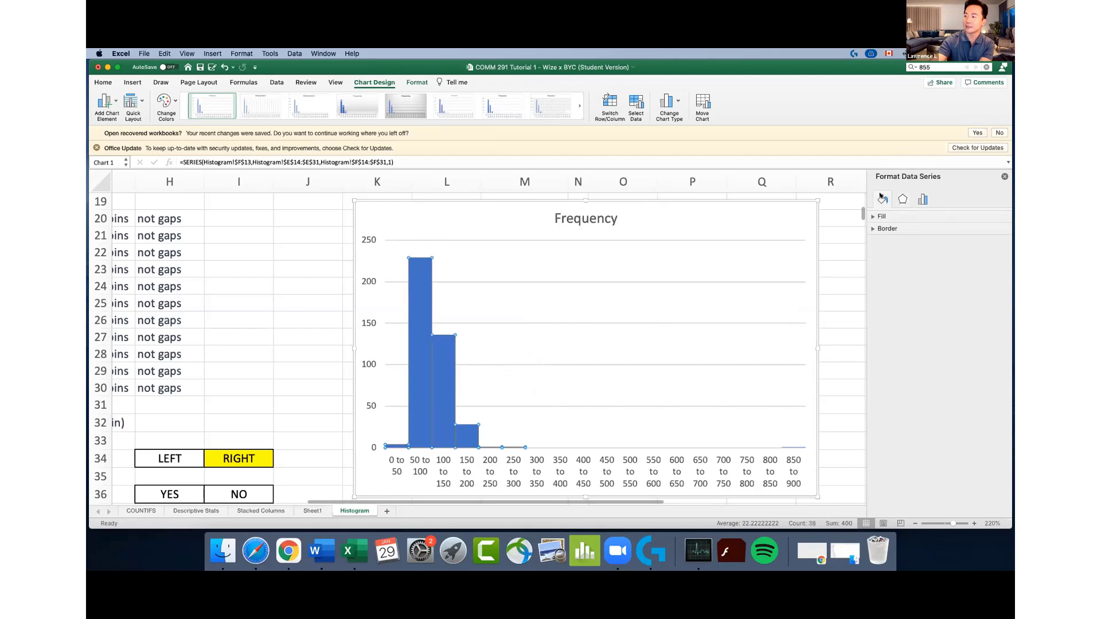
pyautogui.click(873, 228)
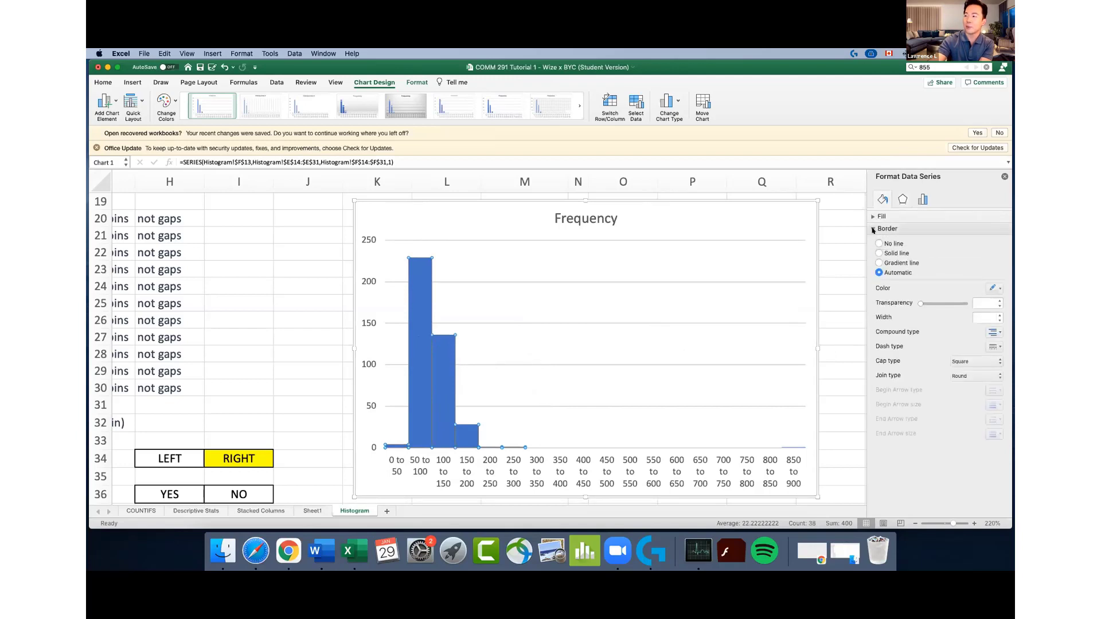
pyautogui.click(994, 289)
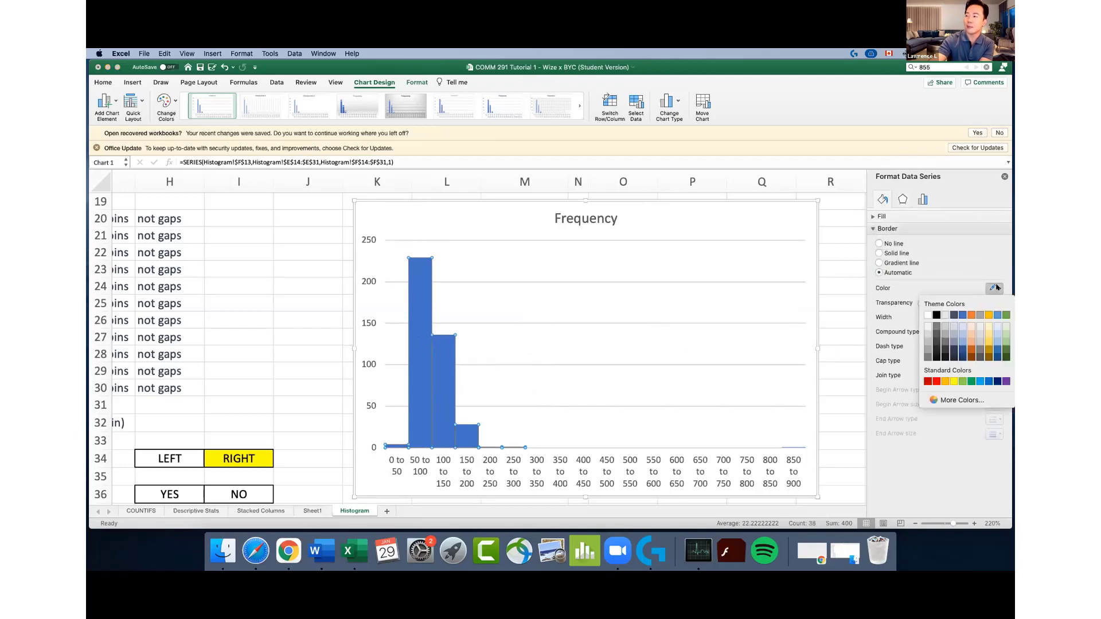
pyautogui.click(936, 355)
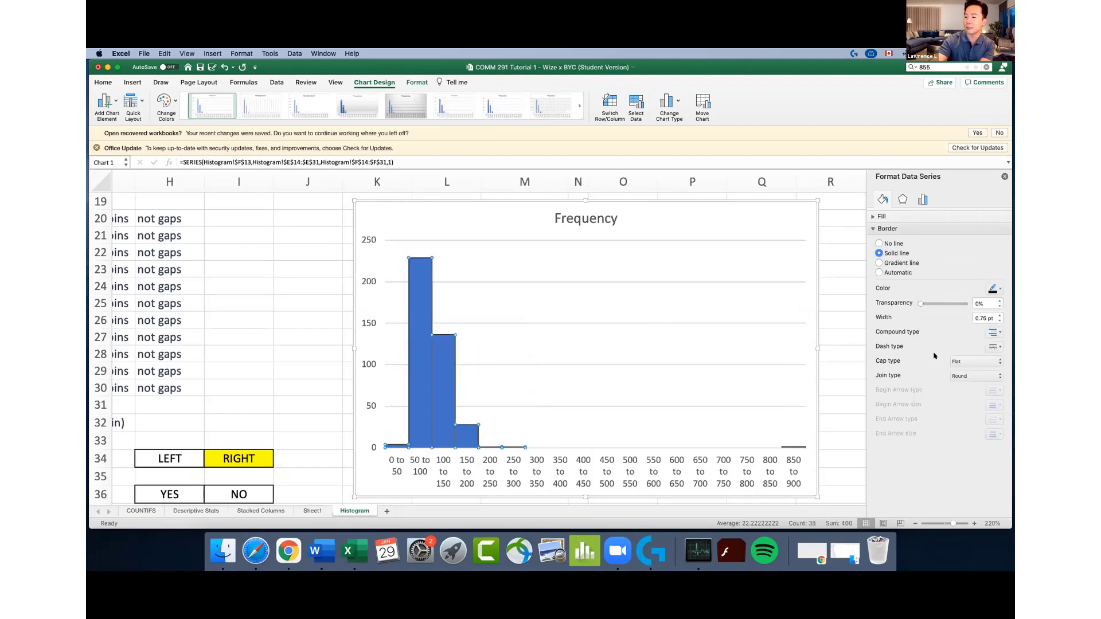
pyautogui.click(703, 305)
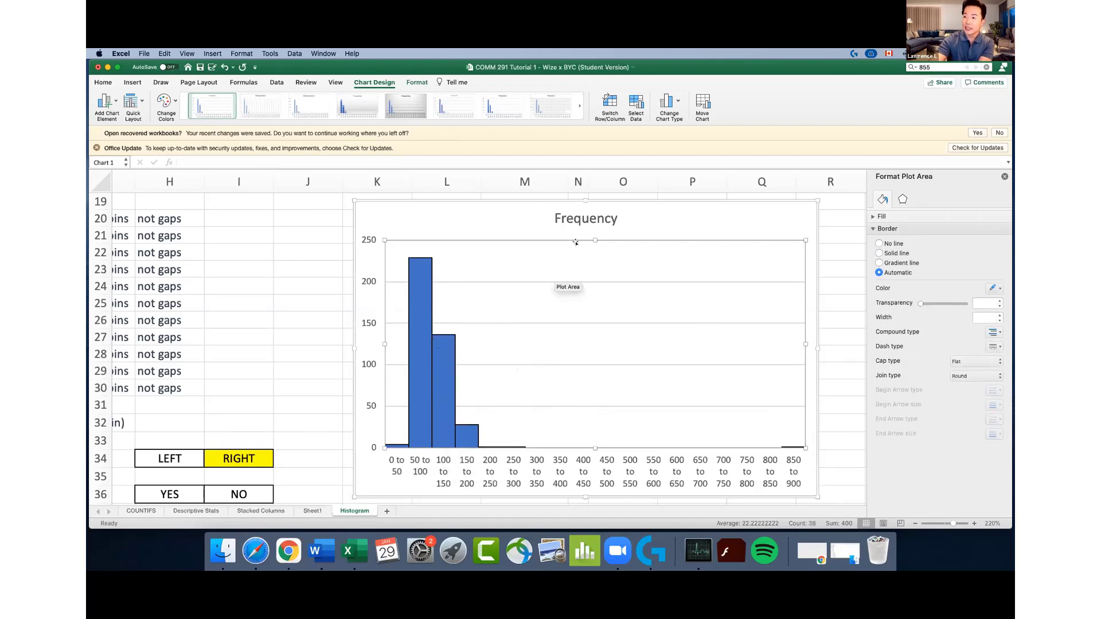
# Replace the chart title with "Histogram for Salary"
pyautogui.click(572, 215)
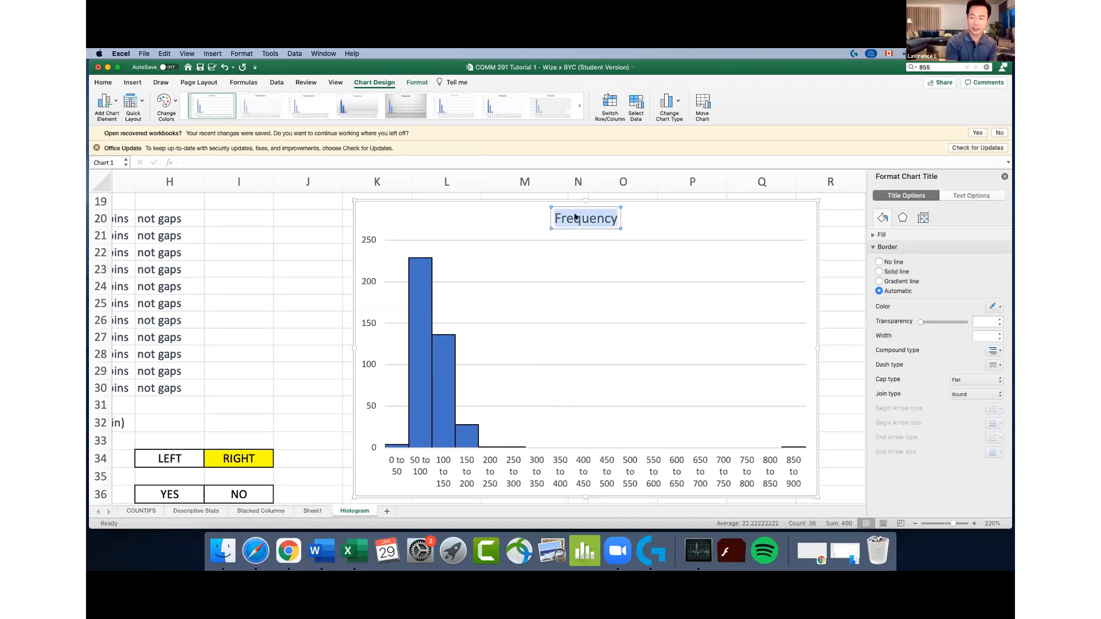
pyautogui.write('Histog')
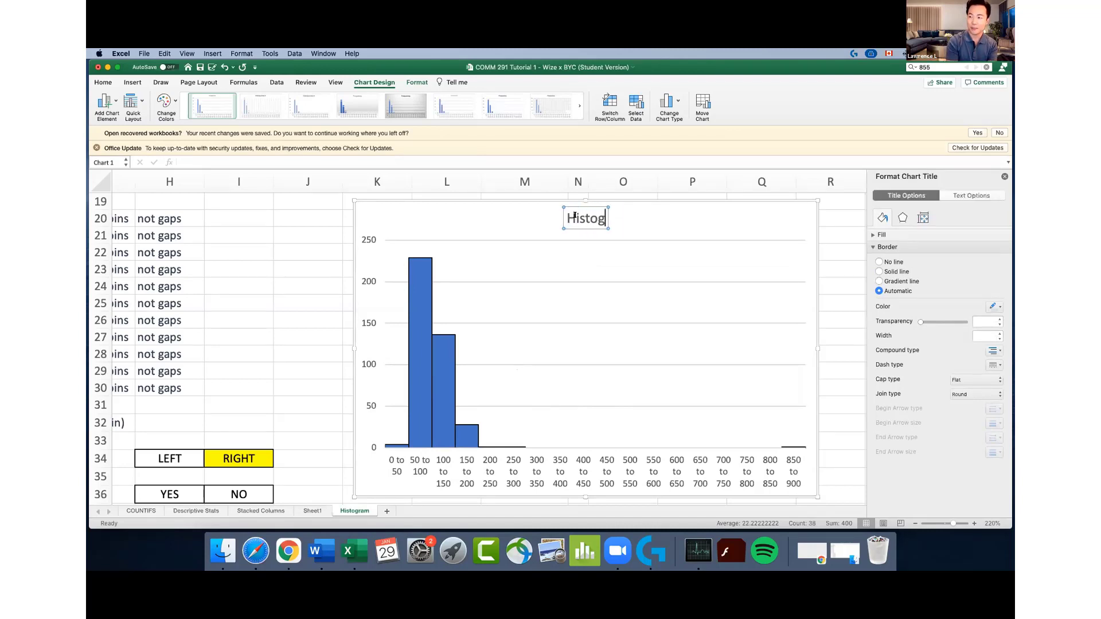
pyautogui.write('ram for Salary')
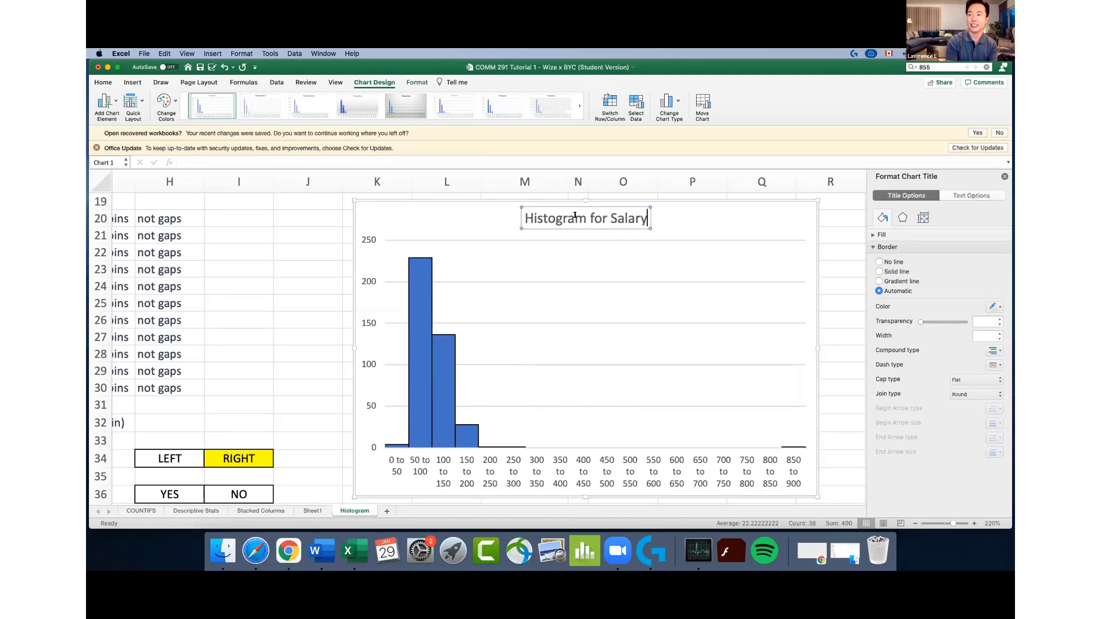
pyautogui.click(737, 215)
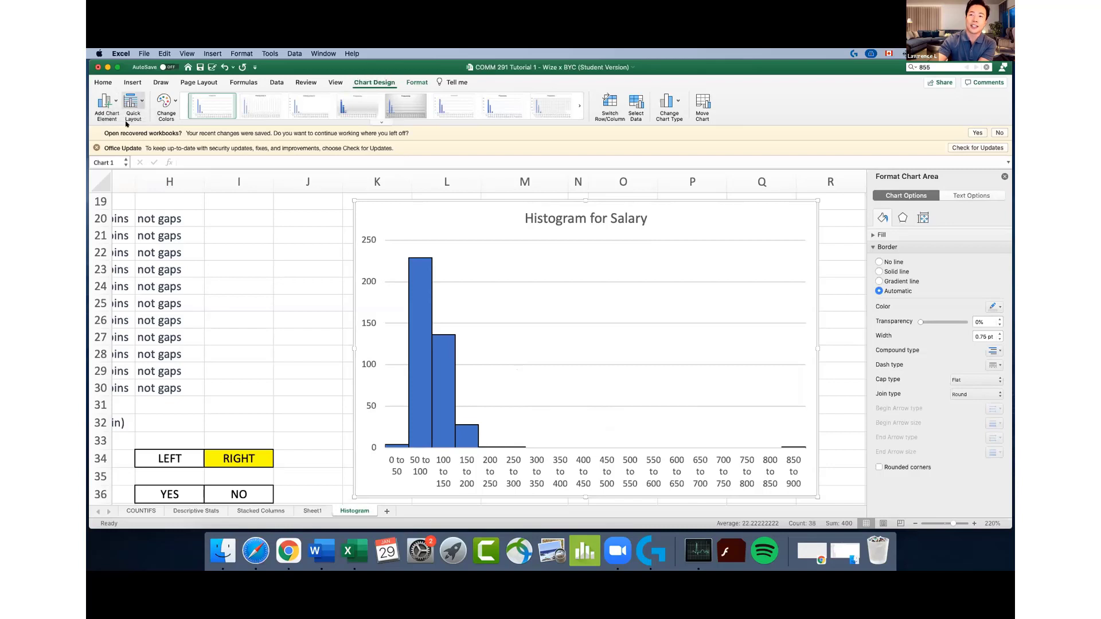
# Add a primary vertical axis title to the histogram reading "Frequency (Counts)"
pyautogui.click(114, 102)
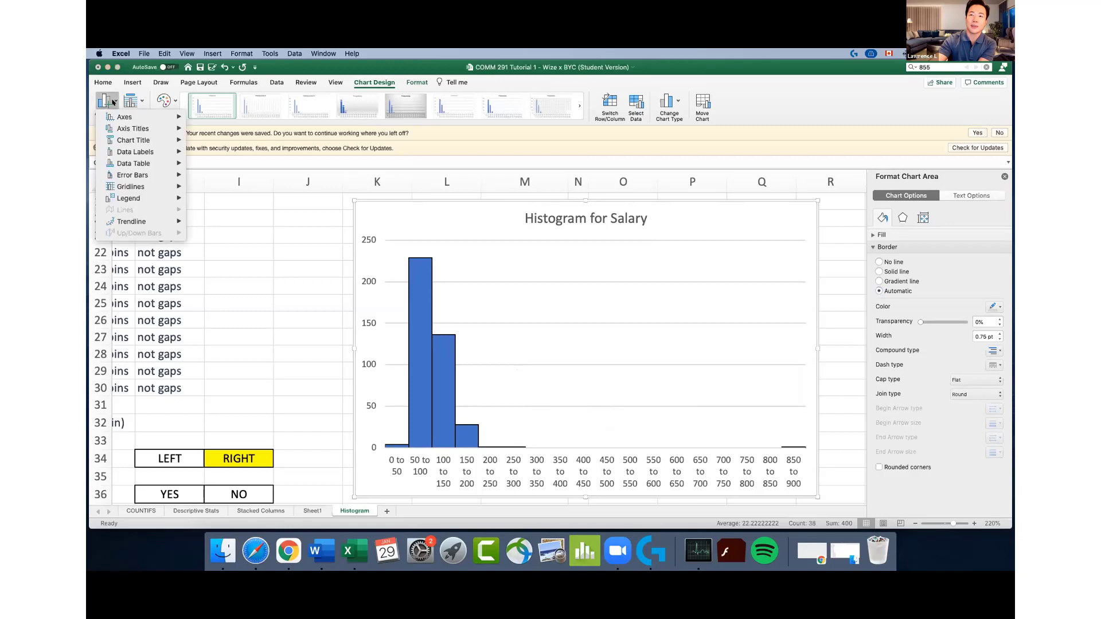
pyautogui.moveTo(126, 129)
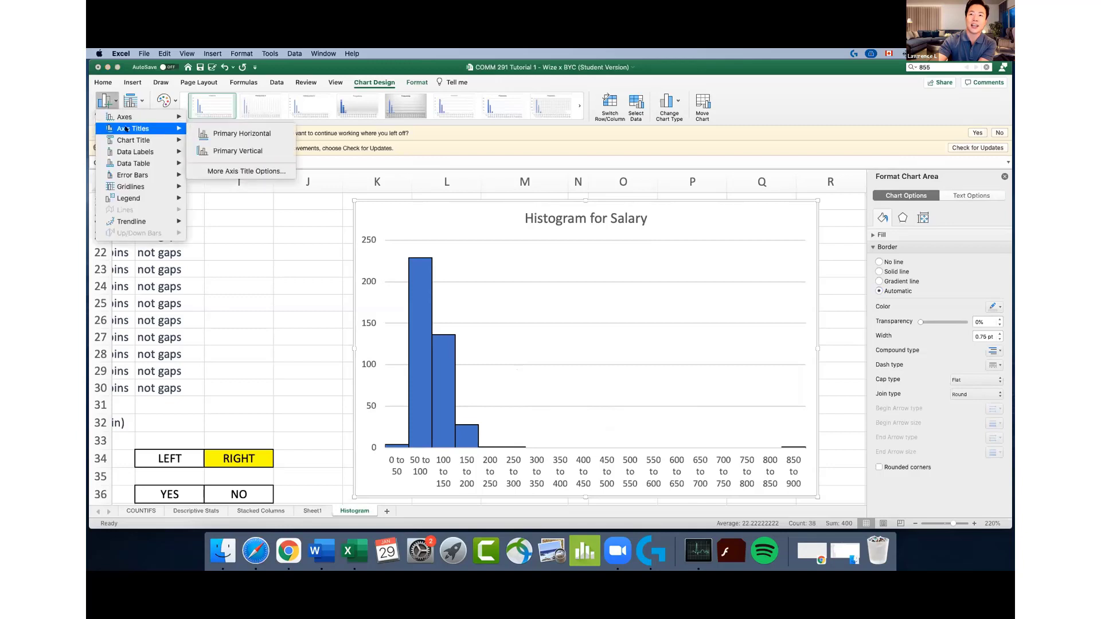
pyautogui.click(240, 151)
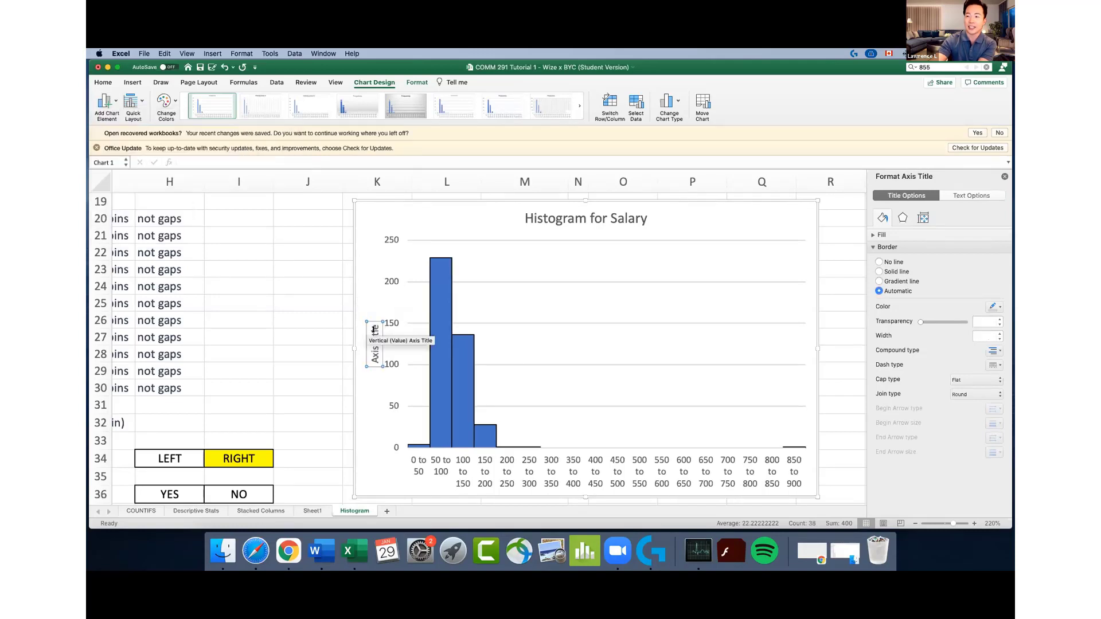
pyautogui.tripleClick(373, 330)
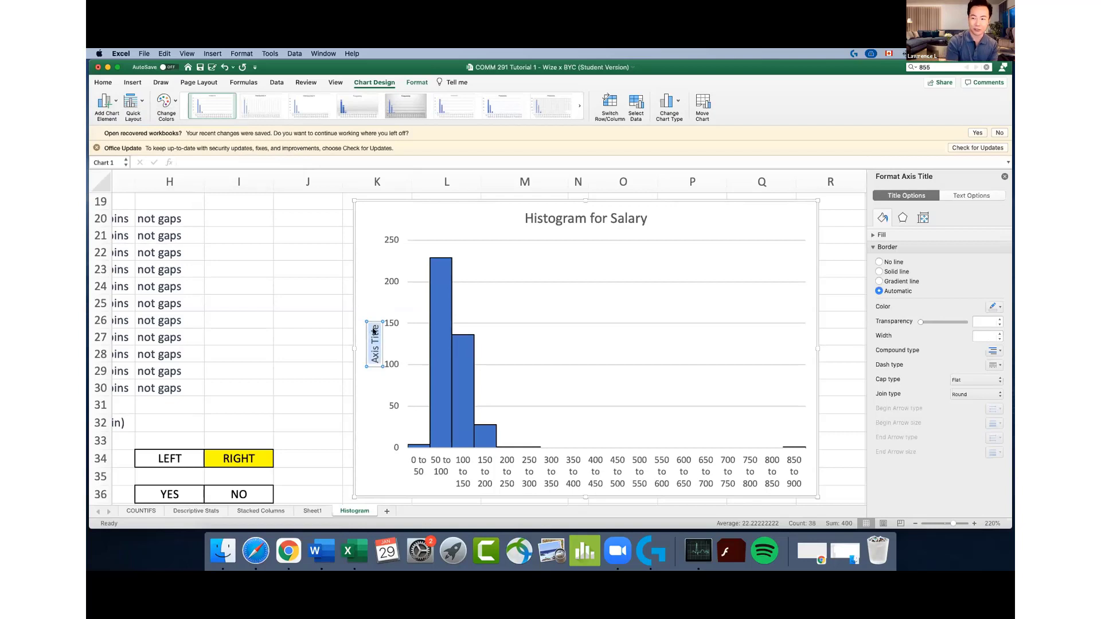
pyautogui.write('Frequency')
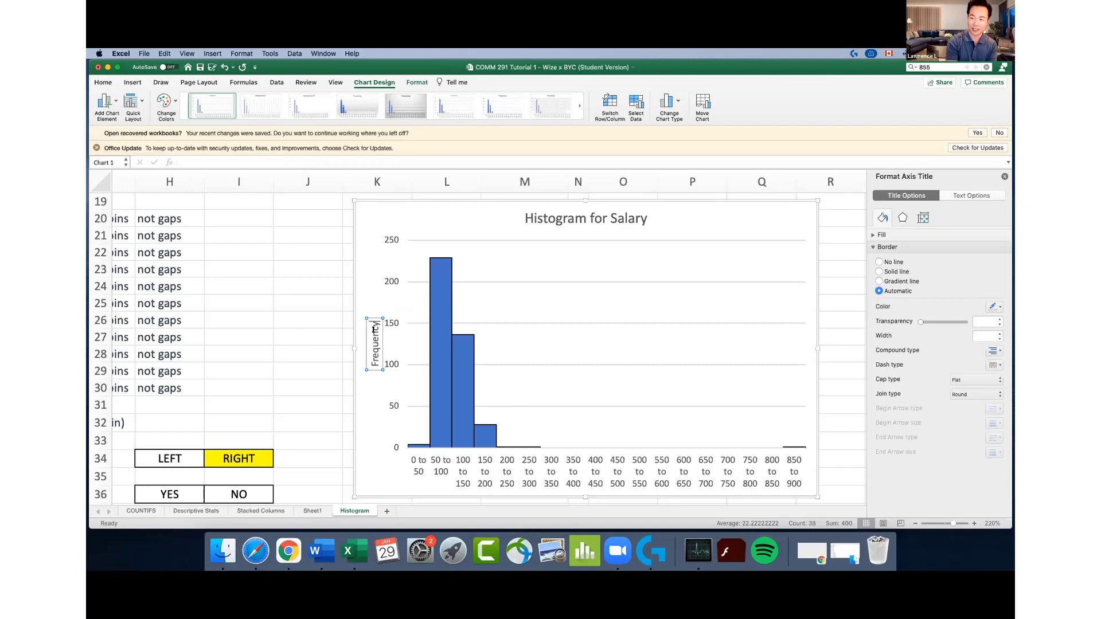
pyautogui.write(' (Counts)')
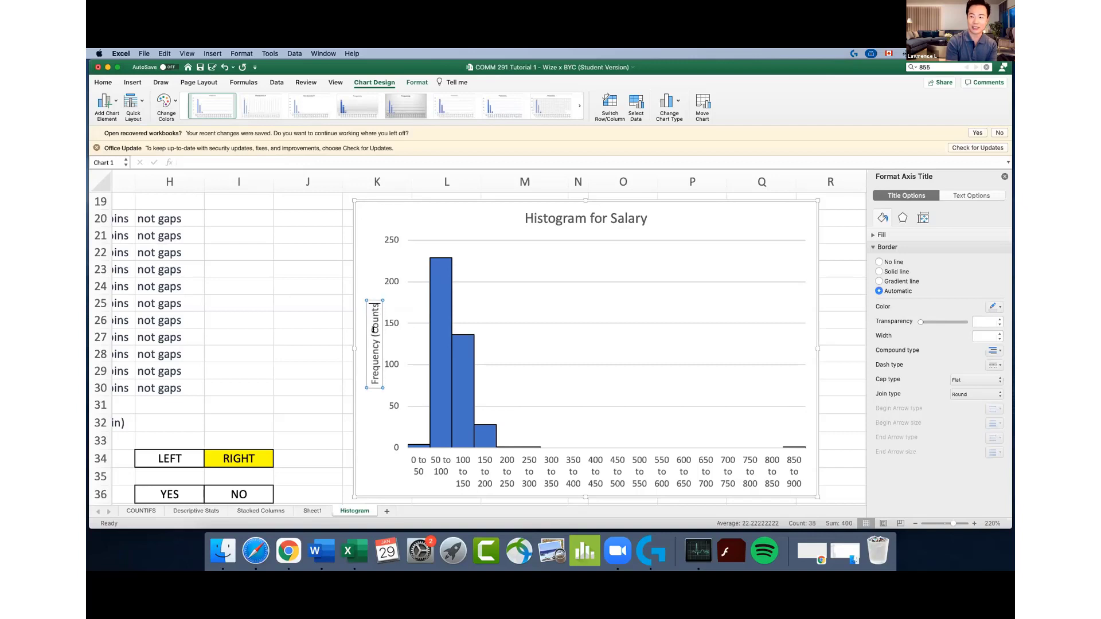
pyautogui.click(371, 259)
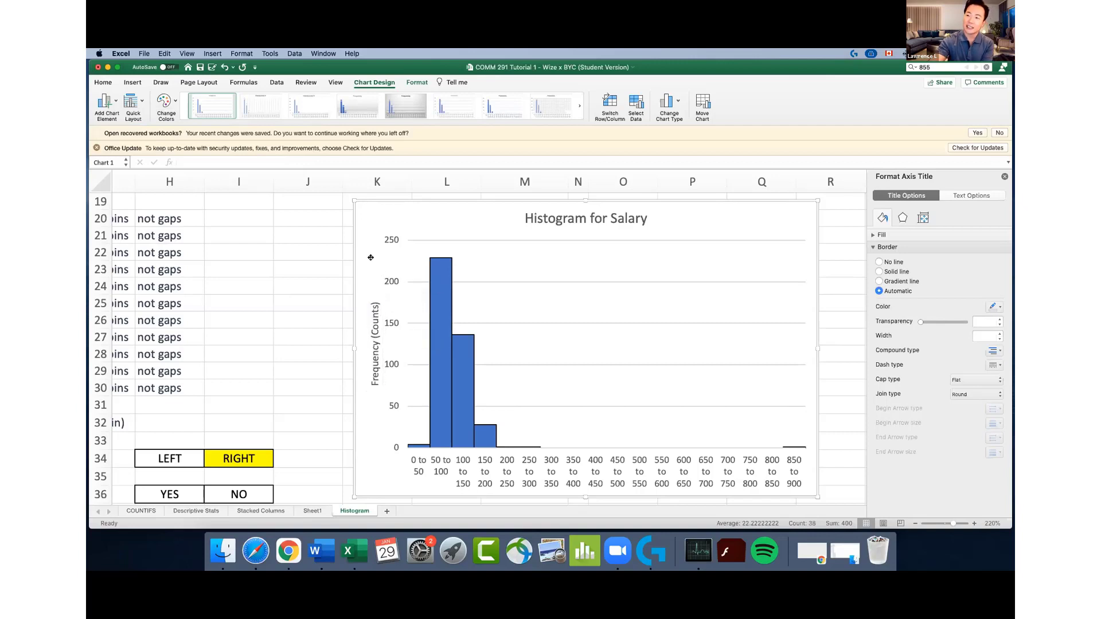
# Add a primary horizontal axis title to the histogram reading "Bins (Salary)"
pyautogui.moveTo(438, 263)
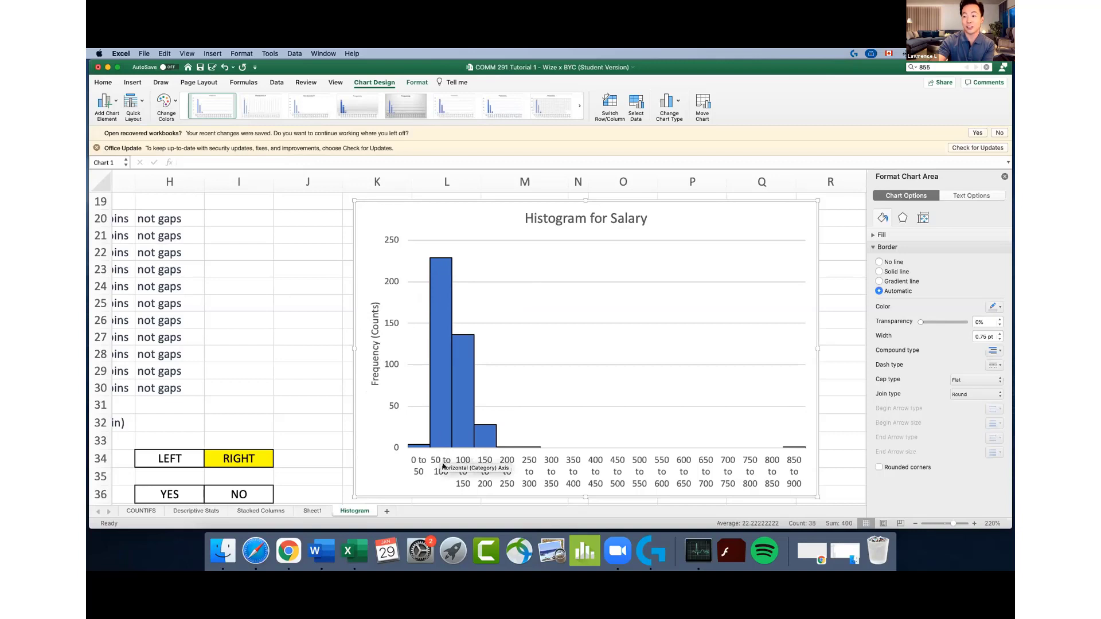
pyautogui.moveTo(444, 381)
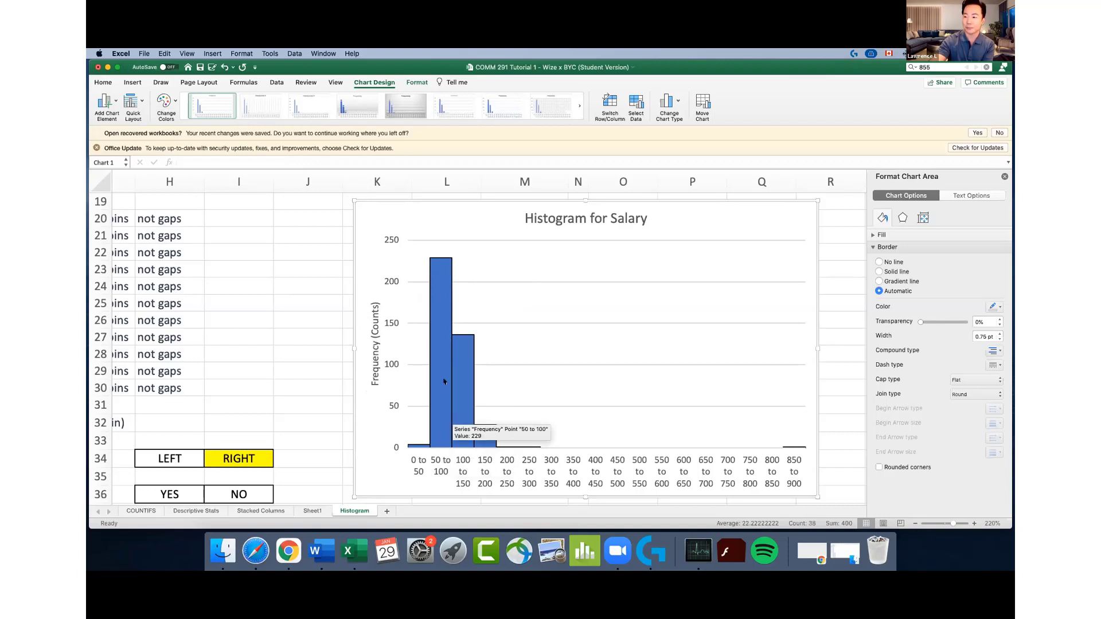
pyautogui.scroll(-1, 444, 381)
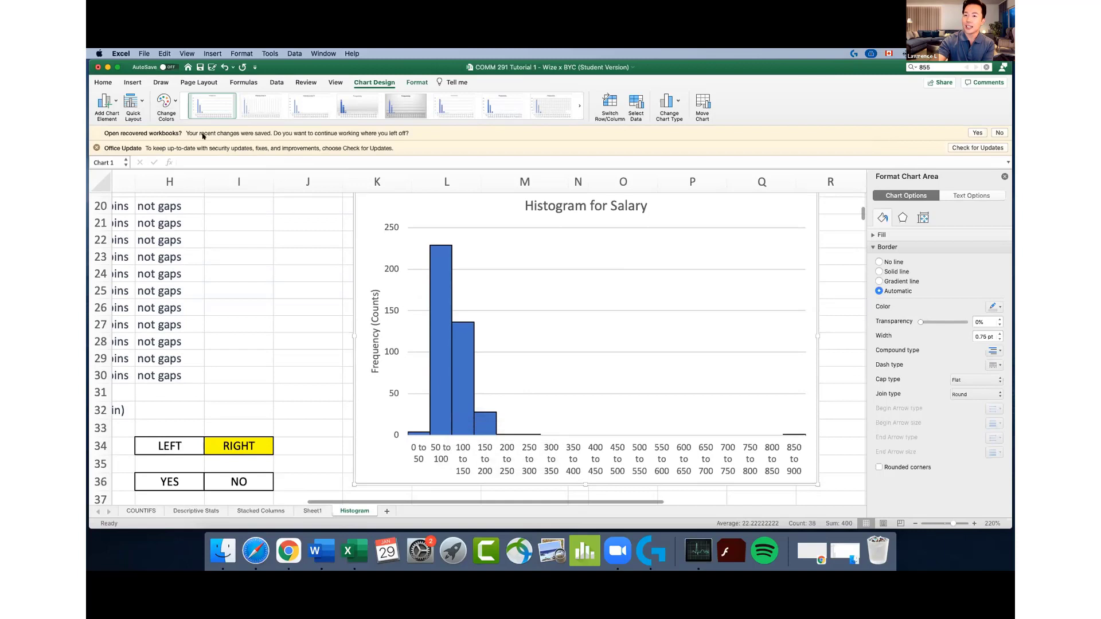
pyautogui.click(106, 102)
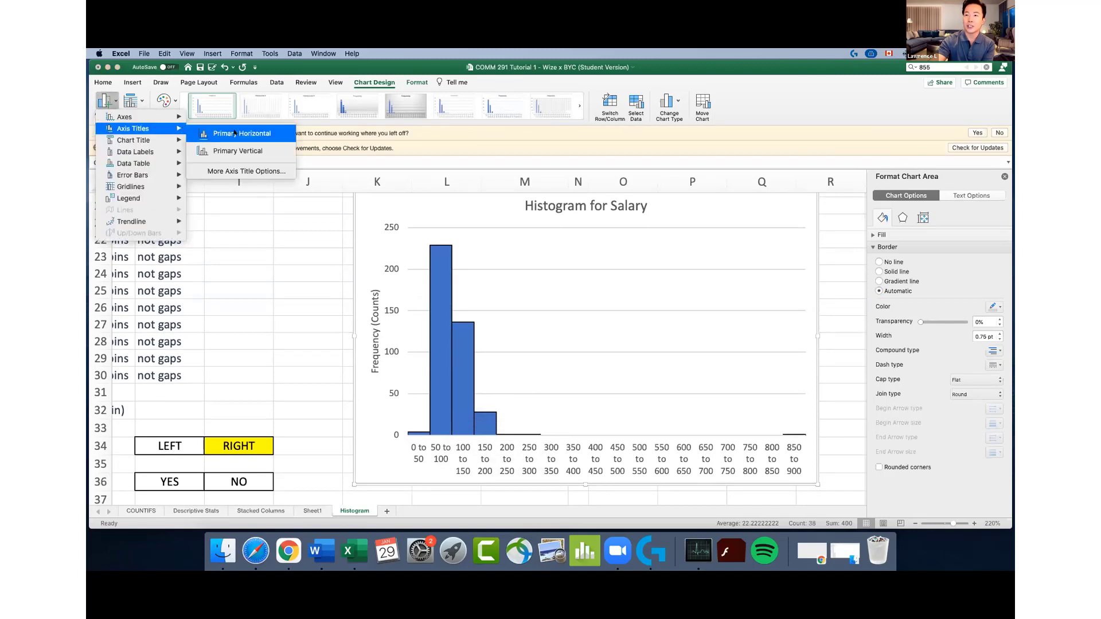
pyautogui.click(235, 133)
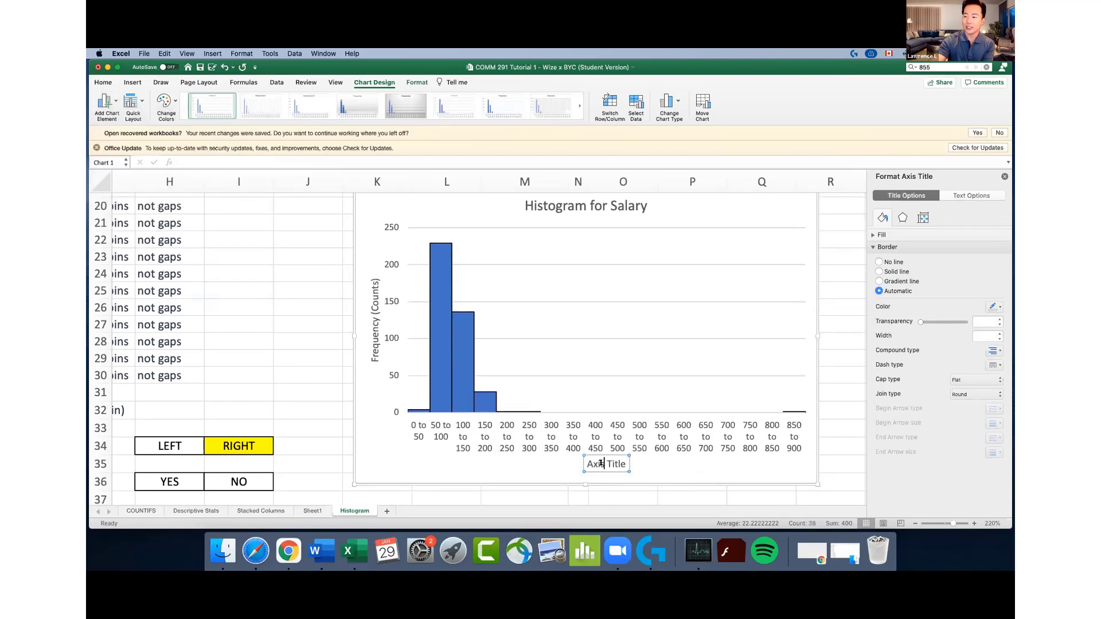
pyautogui.doubleClick(603, 464)
pyautogui.tripleClick(604, 465)
pyautogui.write('B')
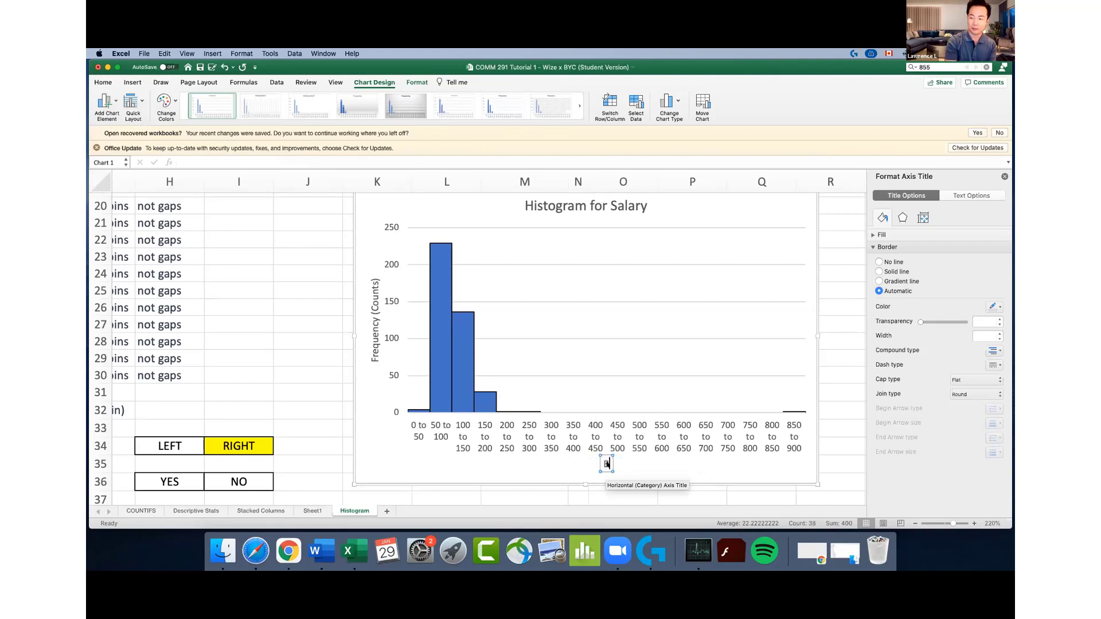
pyautogui.write('ins (Salary')
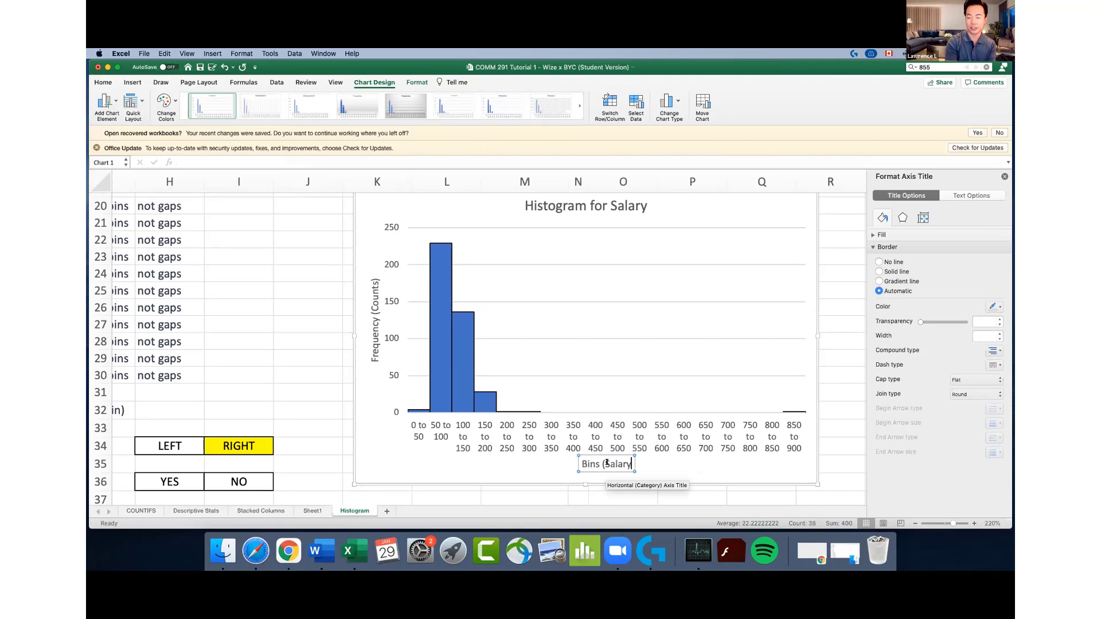
pyautogui.write(')')
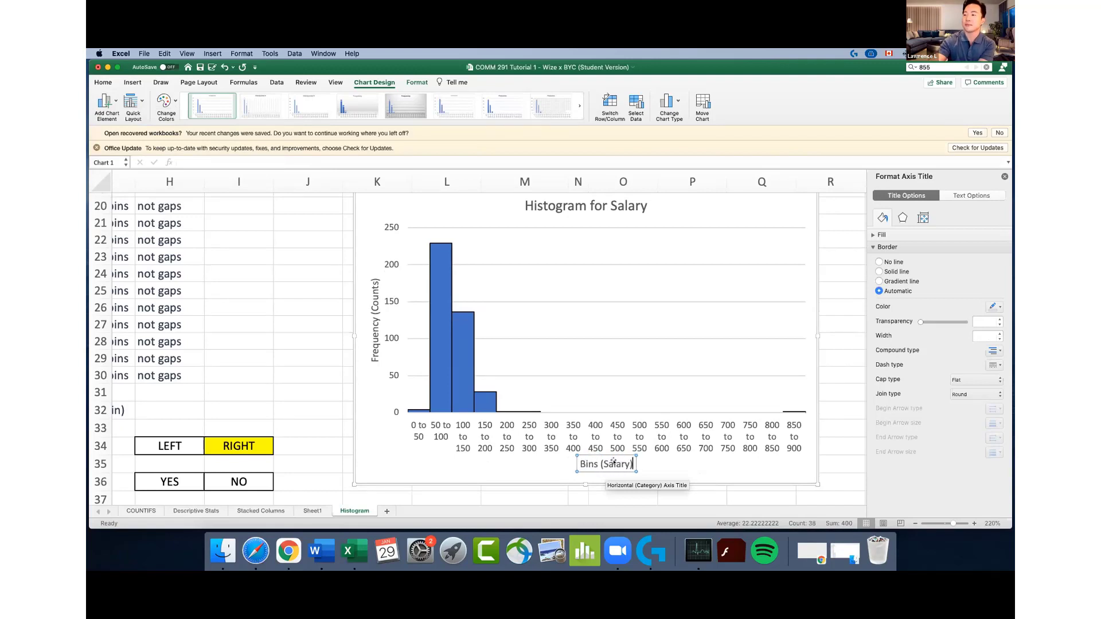
pyautogui.click(663, 466)
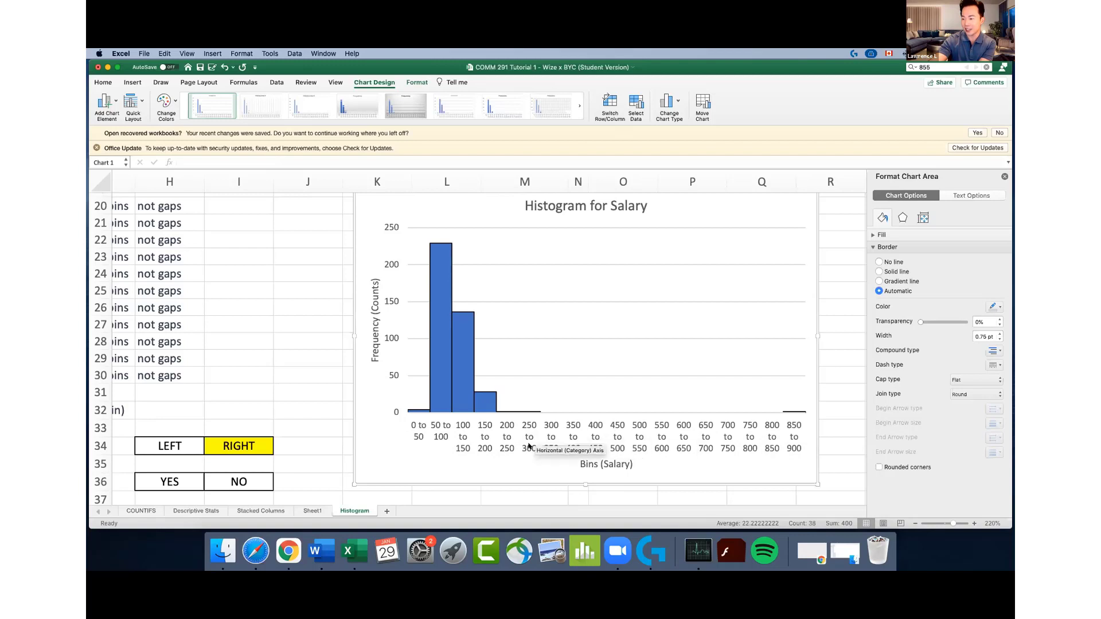
# Reduce the font size of the bin labels on the horizontal axis to 8
pyautogui.click(546, 430)
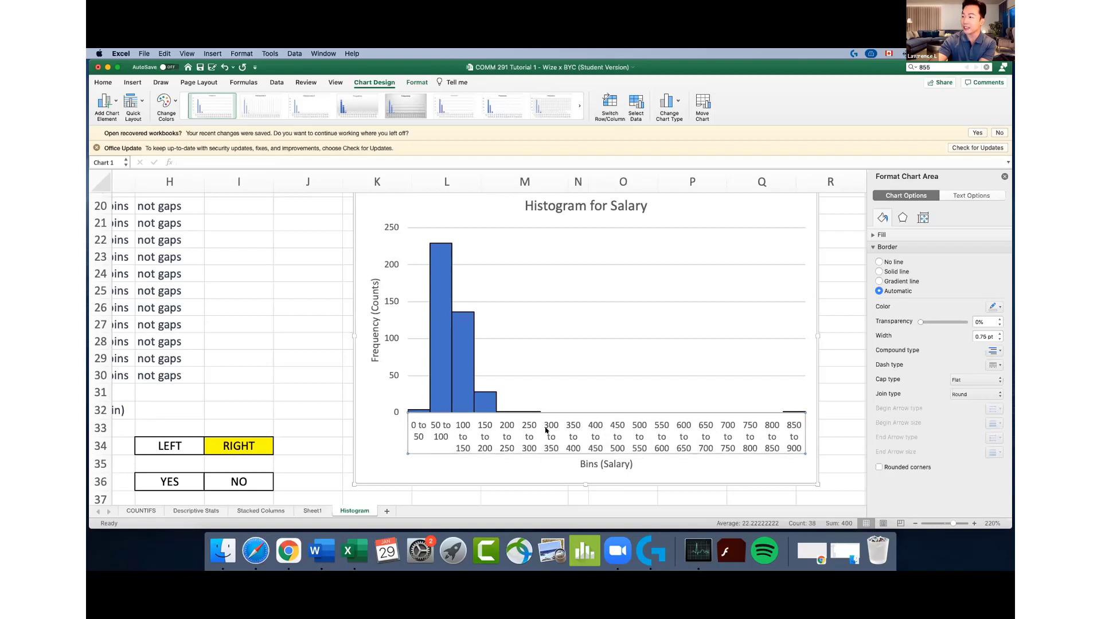
pyautogui.click(111, 82)
pyautogui.click(251, 99)
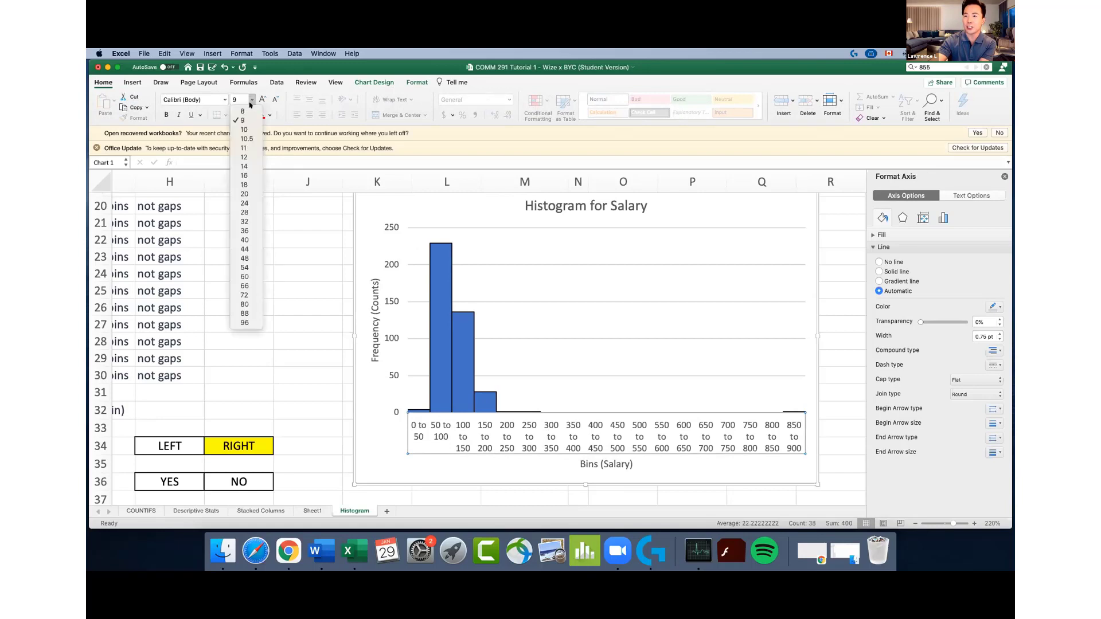
pyautogui.click(247, 107)
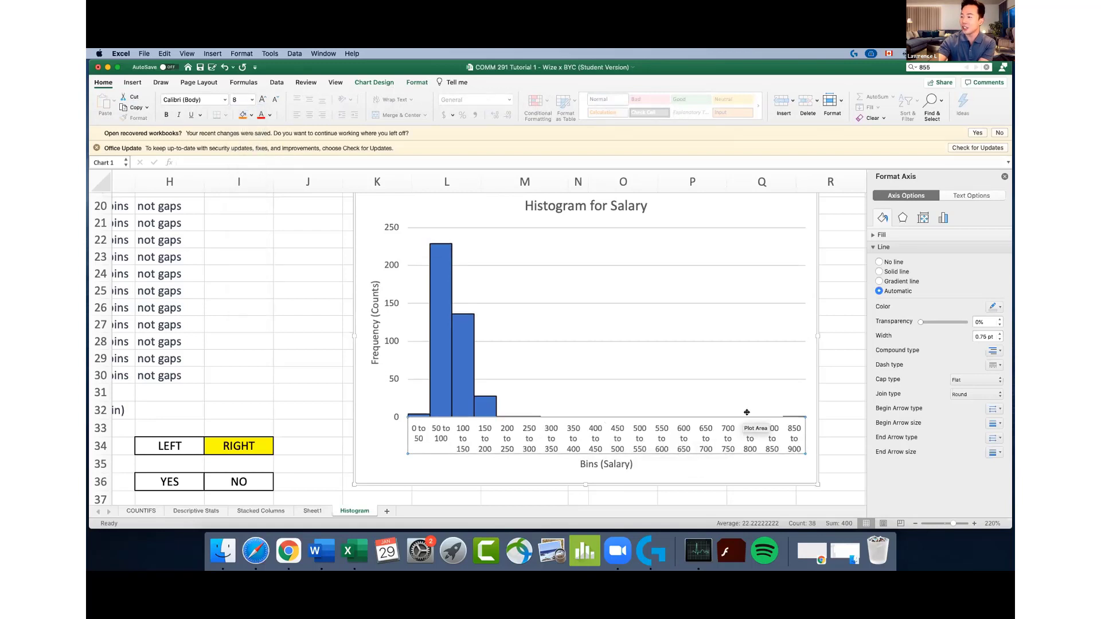
# Set the text direction of the horizontal axis bin labels to Rotate all text 270°
pyautogui.scroll(1, 736, 427)
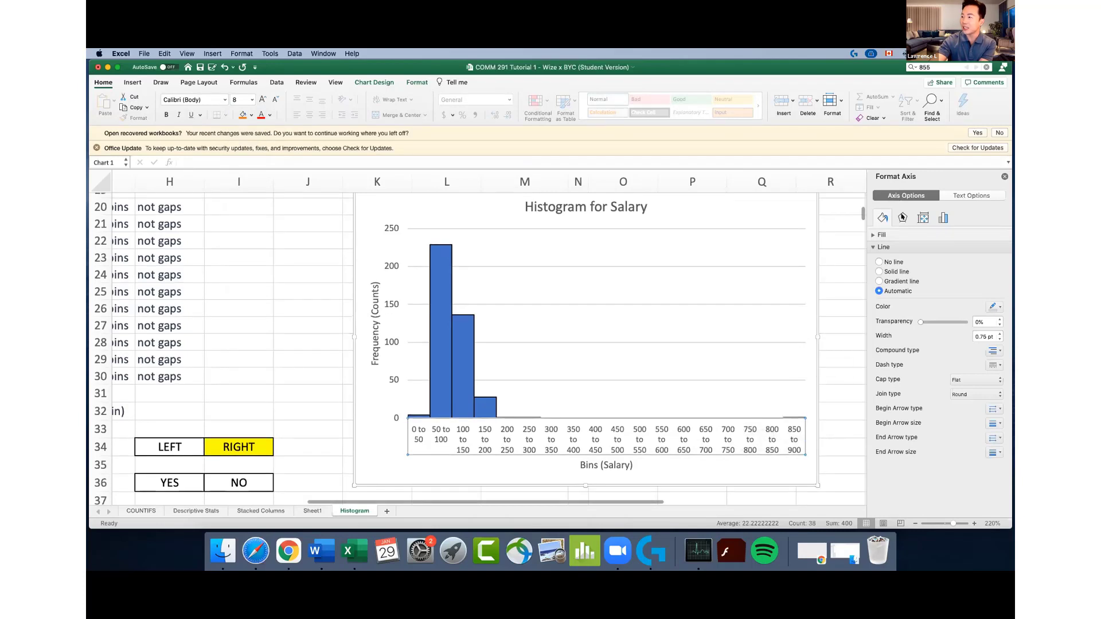
pyautogui.click(902, 217)
pyautogui.click(941, 218)
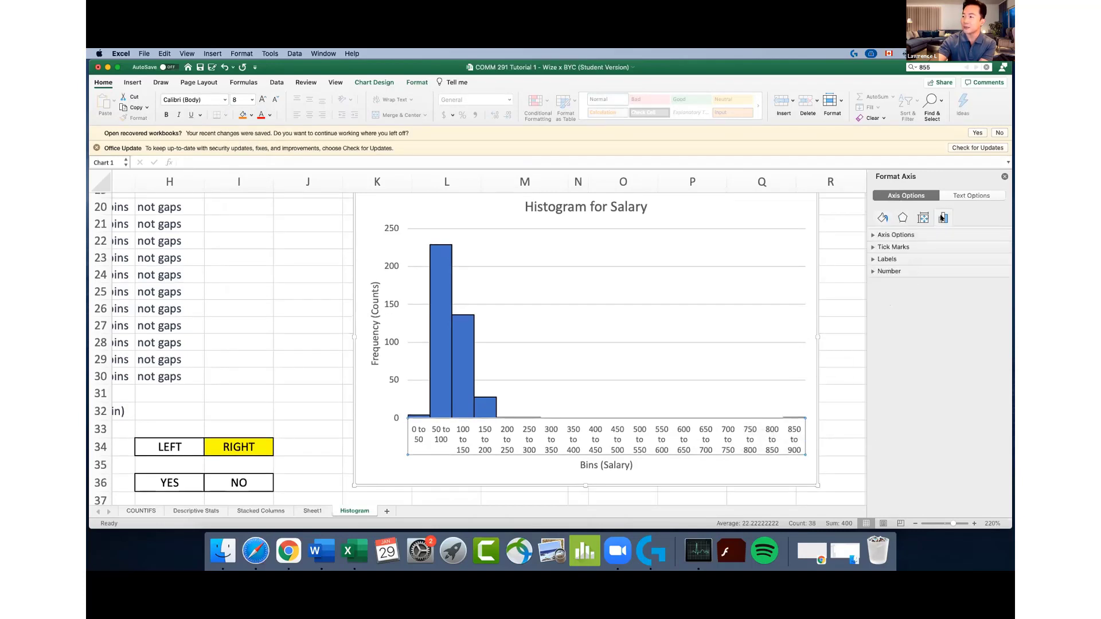
pyautogui.click(887, 258)
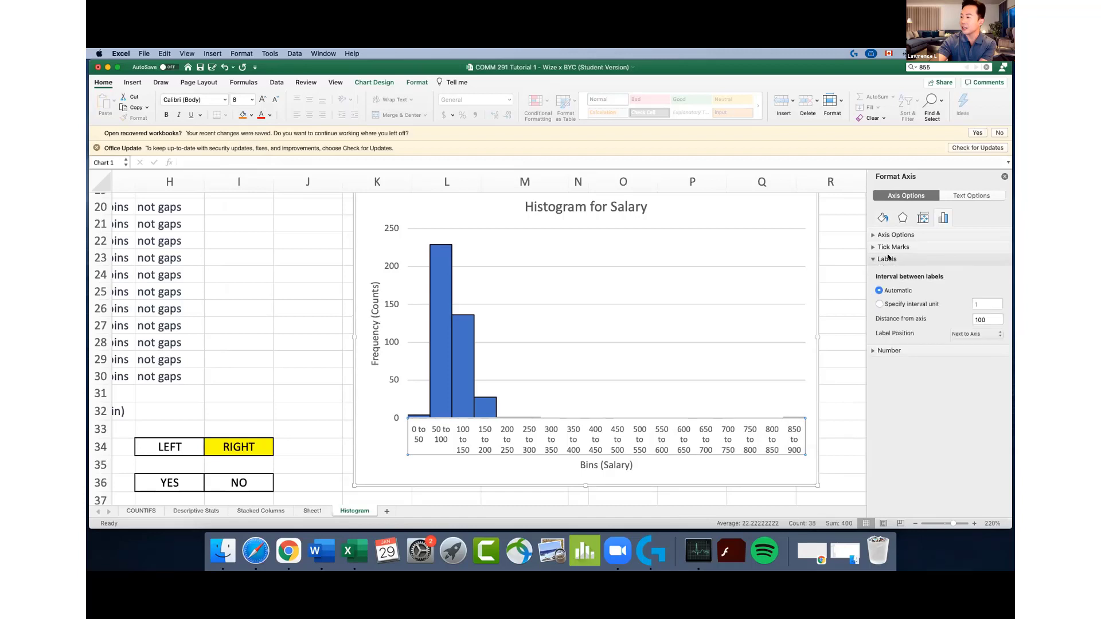
pyautogui.click(888, 259)
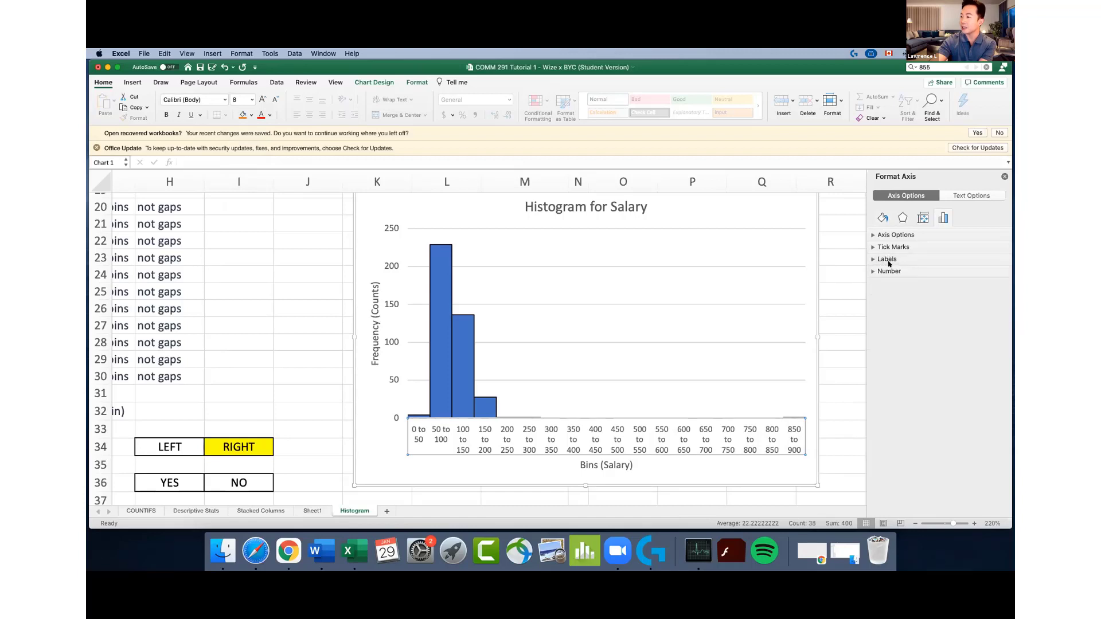
pyautogui.click(890, 270)
pyautogui.click(892, 269)
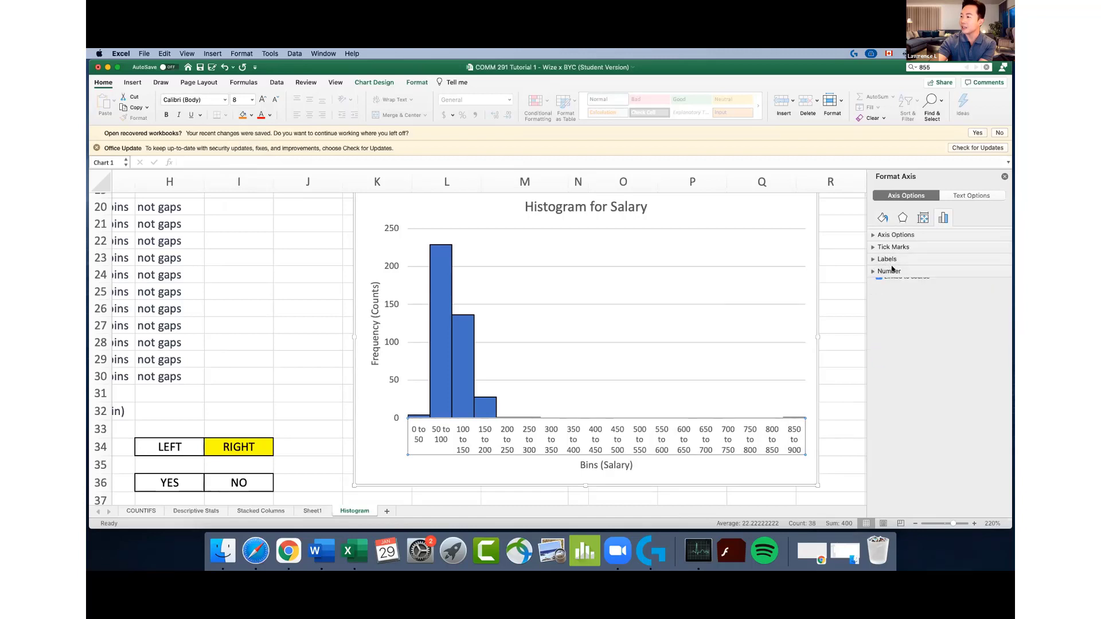
pyautogui.click(893, 234)
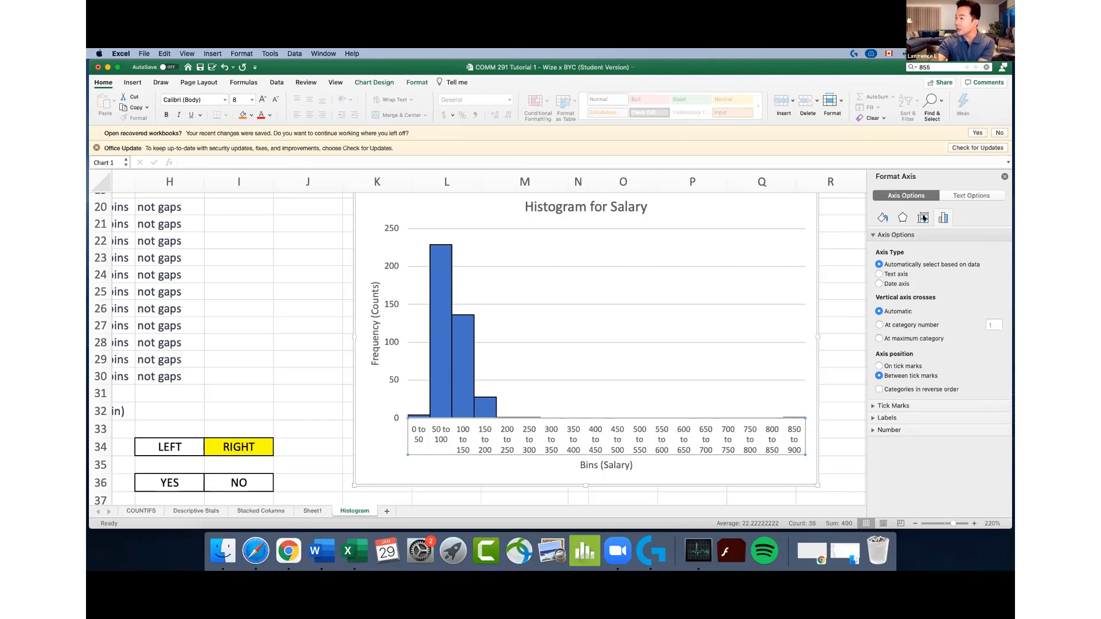
pyautogui.click(923, 218)
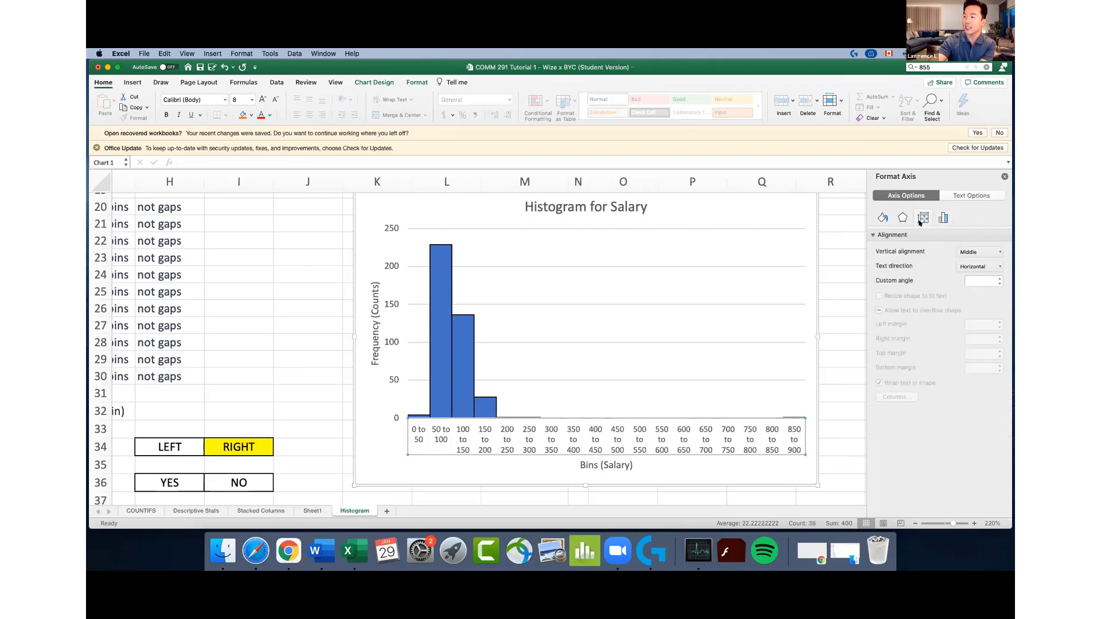
pyautogui.click(973, 265)
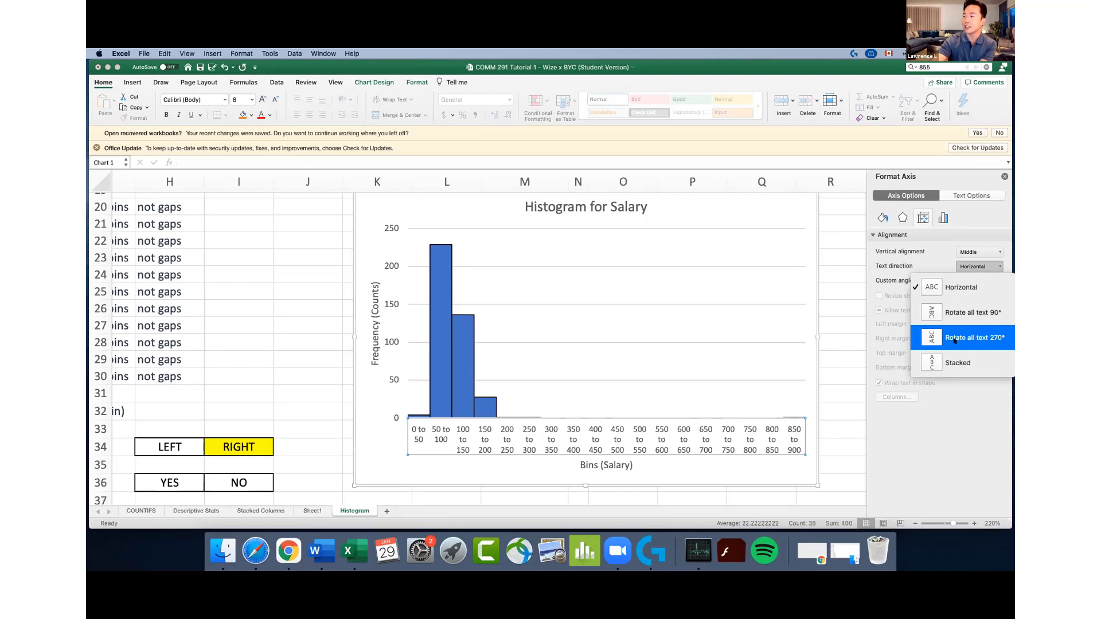
pyautogui.click(959, 334)
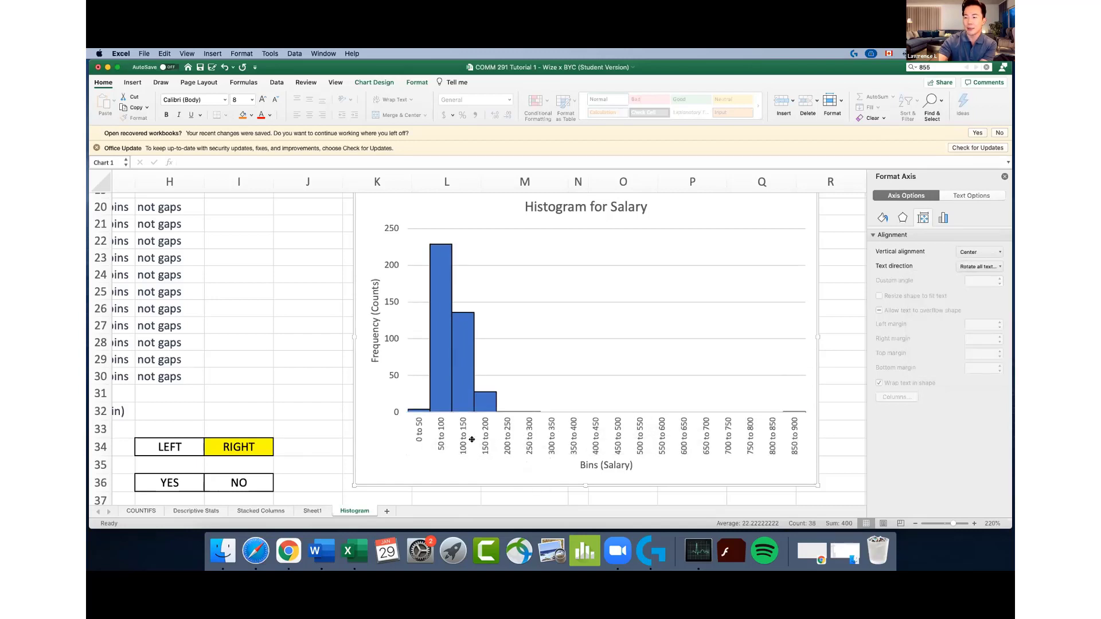
pyautogui.click(751, 442)
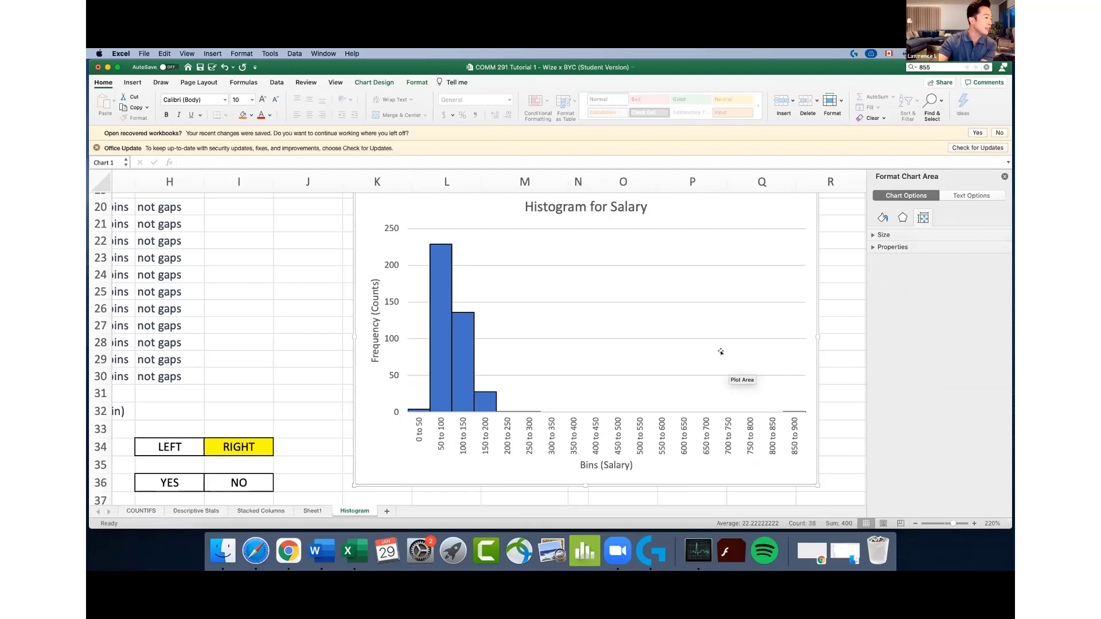
# Check the gap width setting of the histogram's Frequency bars and close the formatting options
pyautogui.moveTo(461, 325)
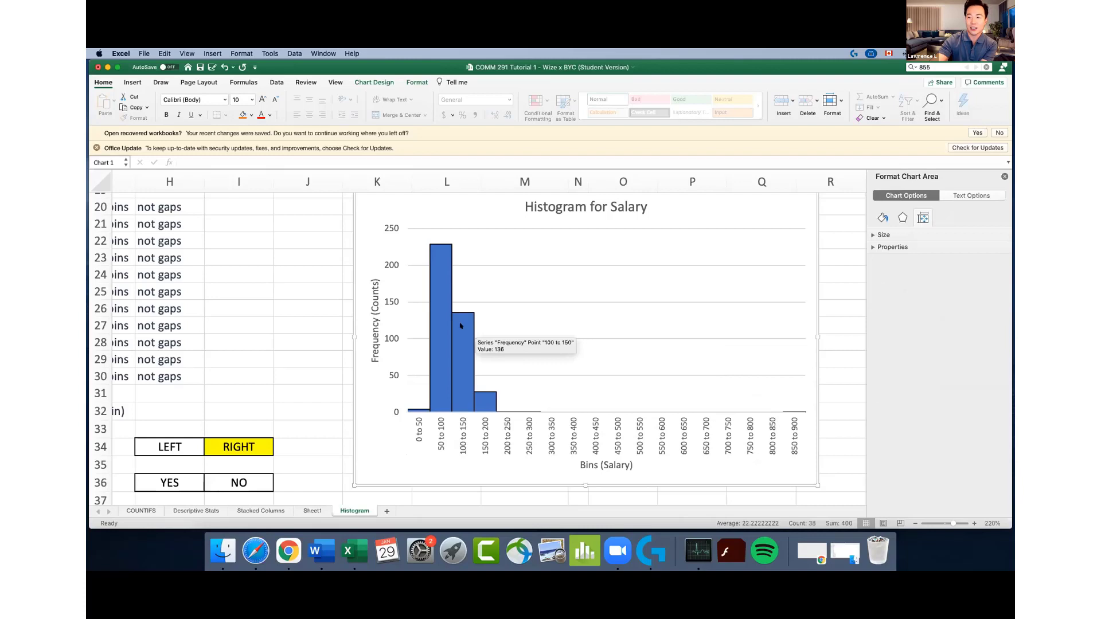
pyautogui.click(460, 326)
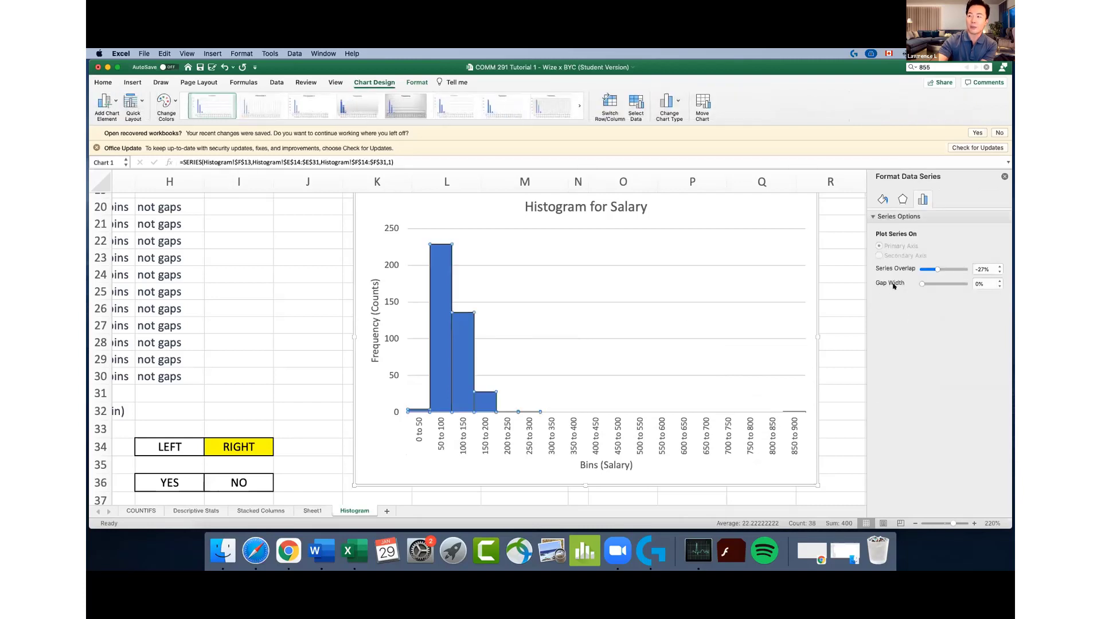
pyautogui.moveTo(924, 284); pyautogui.dragTo(911, 283)
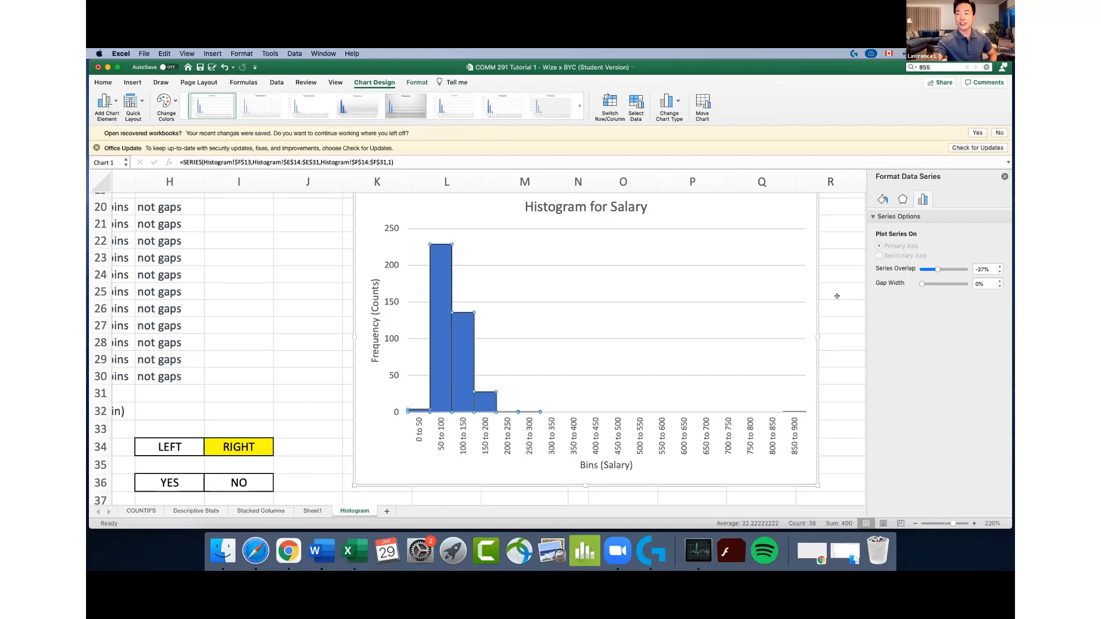
pyautogui.moveTo(462, 334)
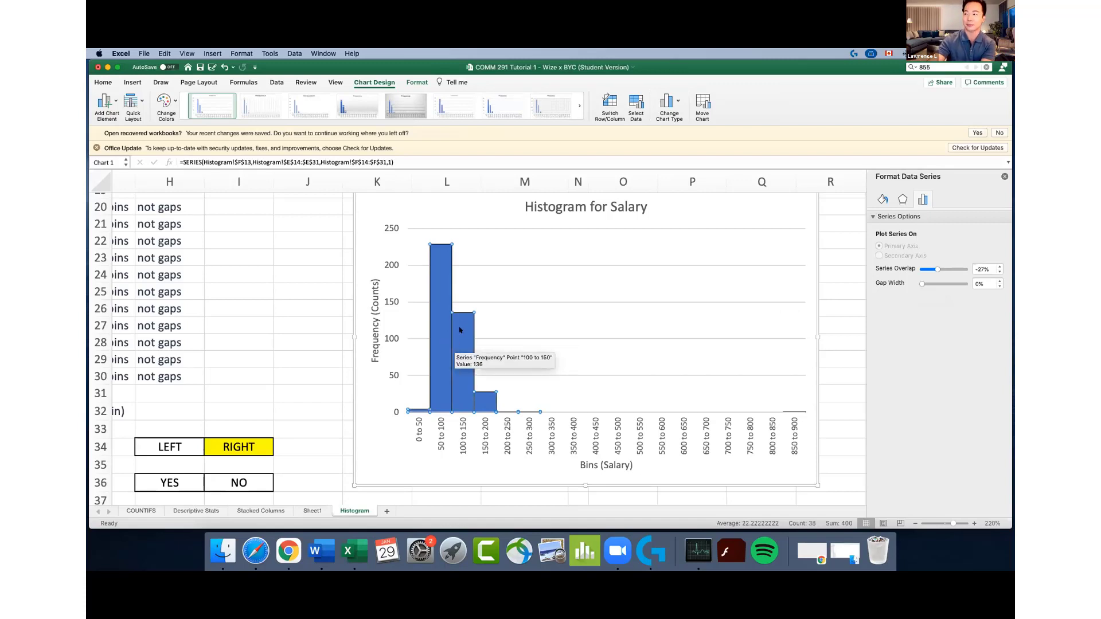
pyautogui.click(332, 294)
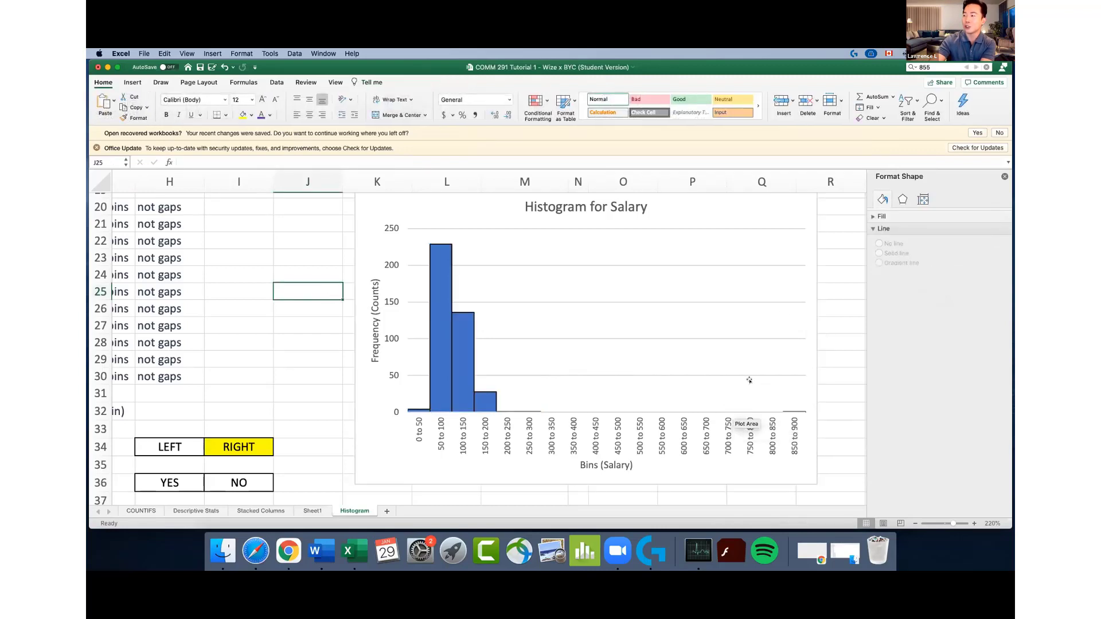
pyautogui.click(1004, 177)
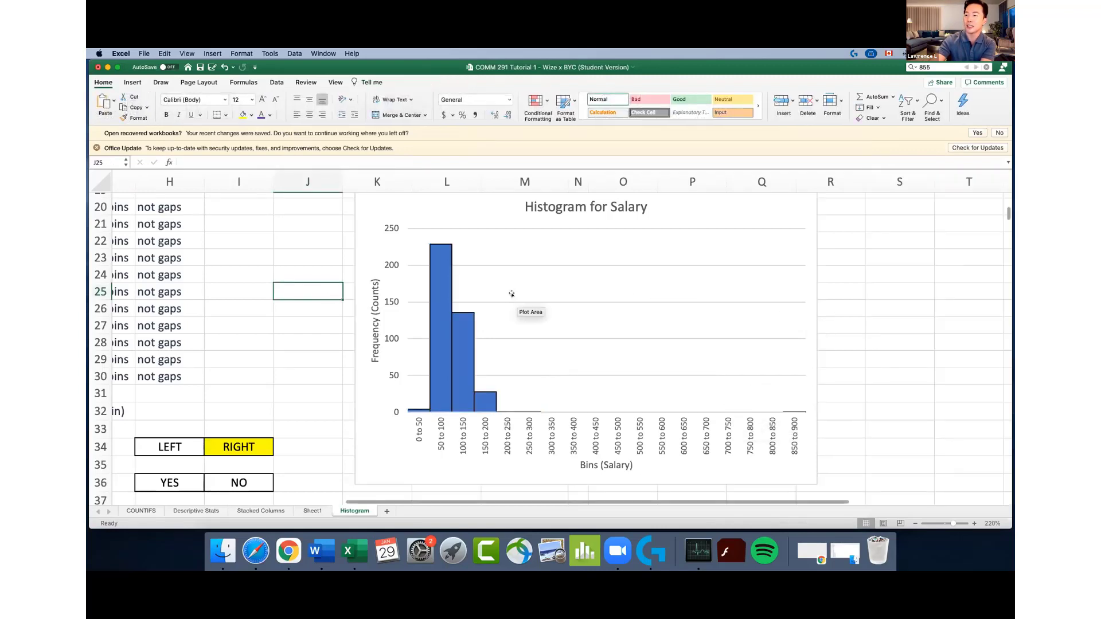
pyautogui.click(367, 315)
pyautogui.click(318, 305)
pyautogui.scroll(2, 458, 321)
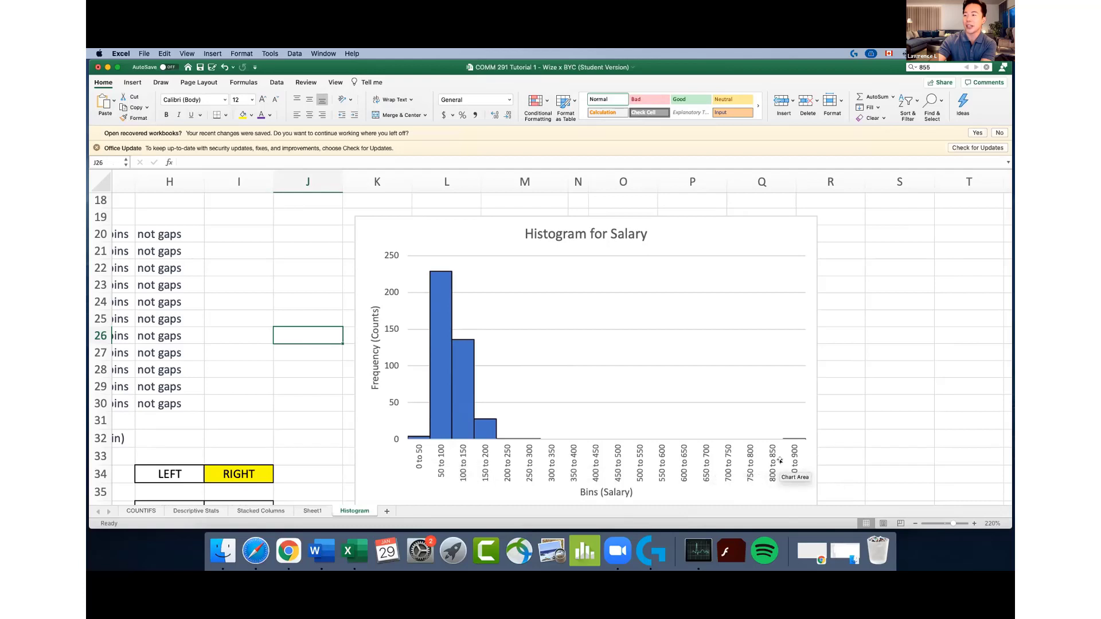
# Add data labels to the Frequency bars of the salary histogram
pyautogui.moveTo(796, 439)
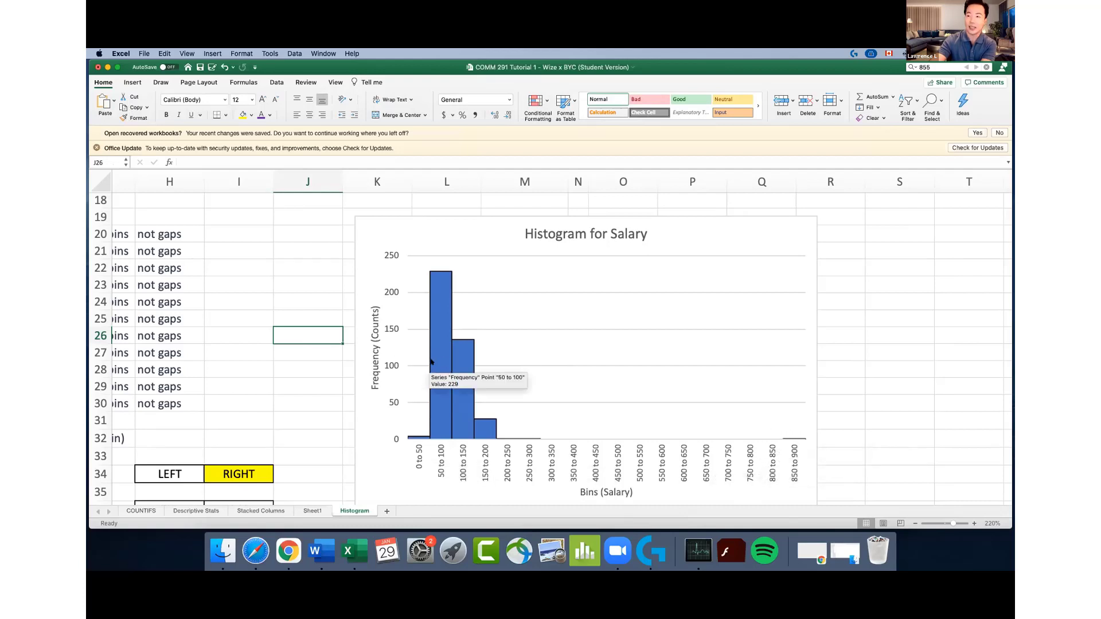
pyautogui.rightClick(461, 353)
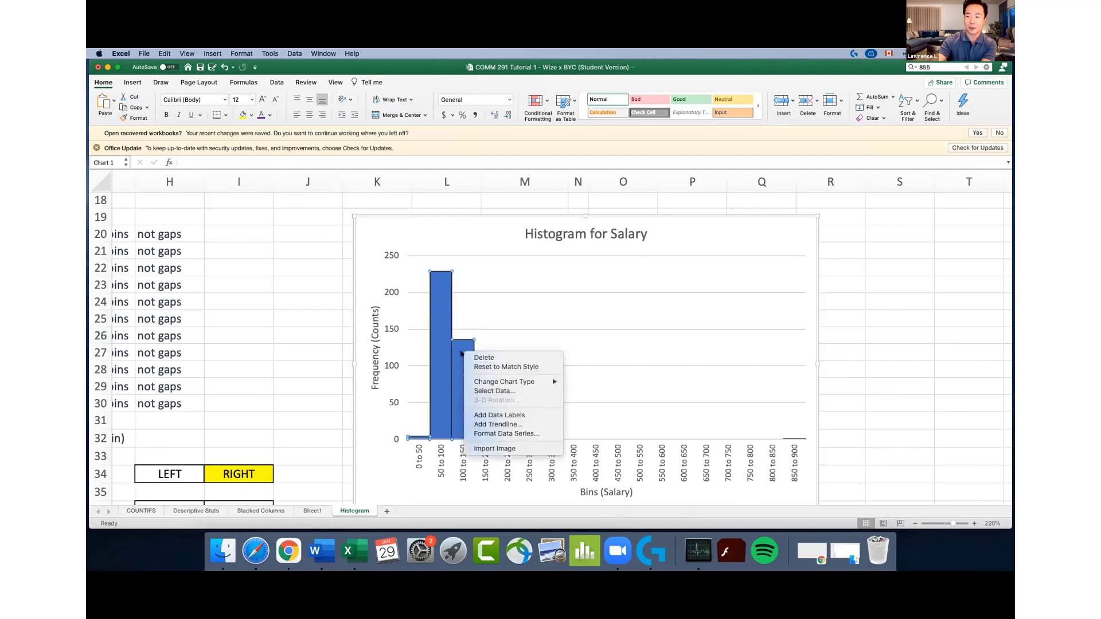
pyautogui.click(523, 415)
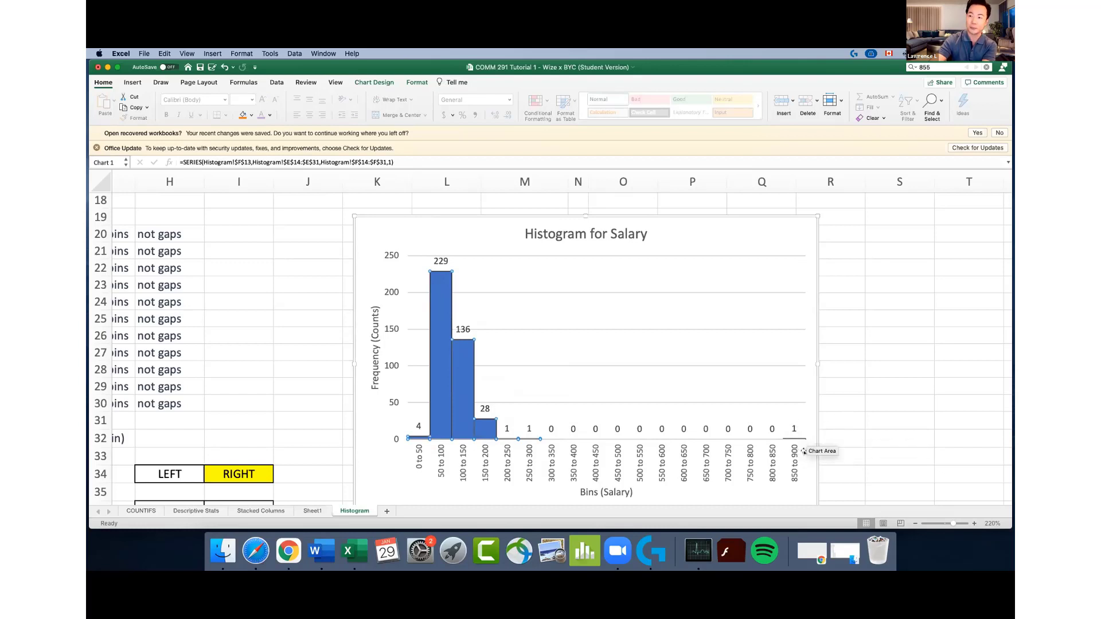
pyautogui.moveTo(447, 295)
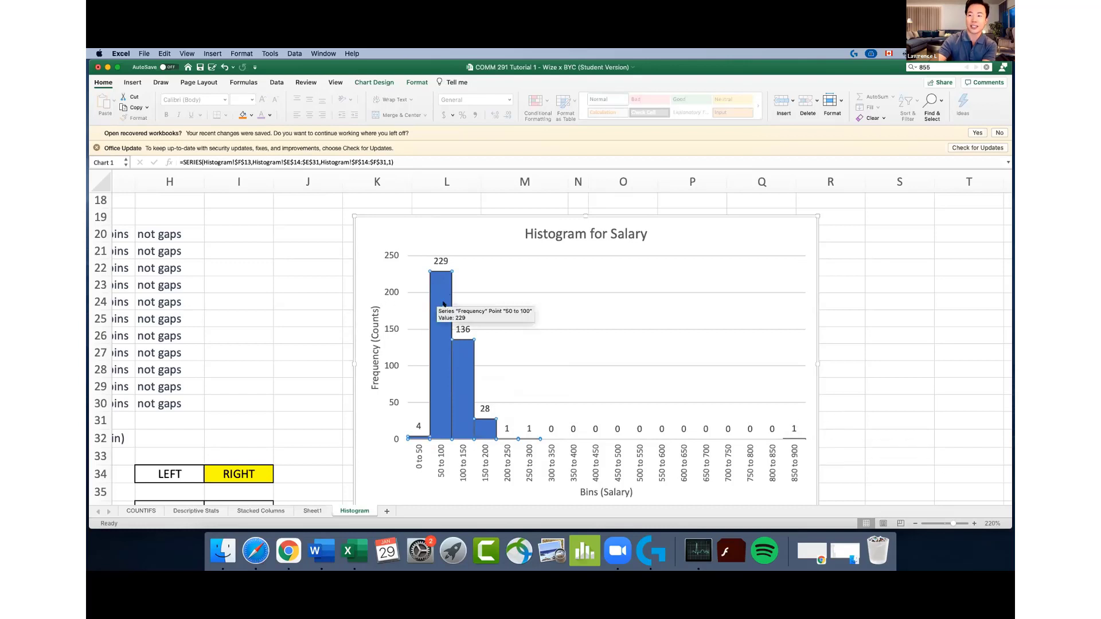
pyautogui.rightClick(436, 295)
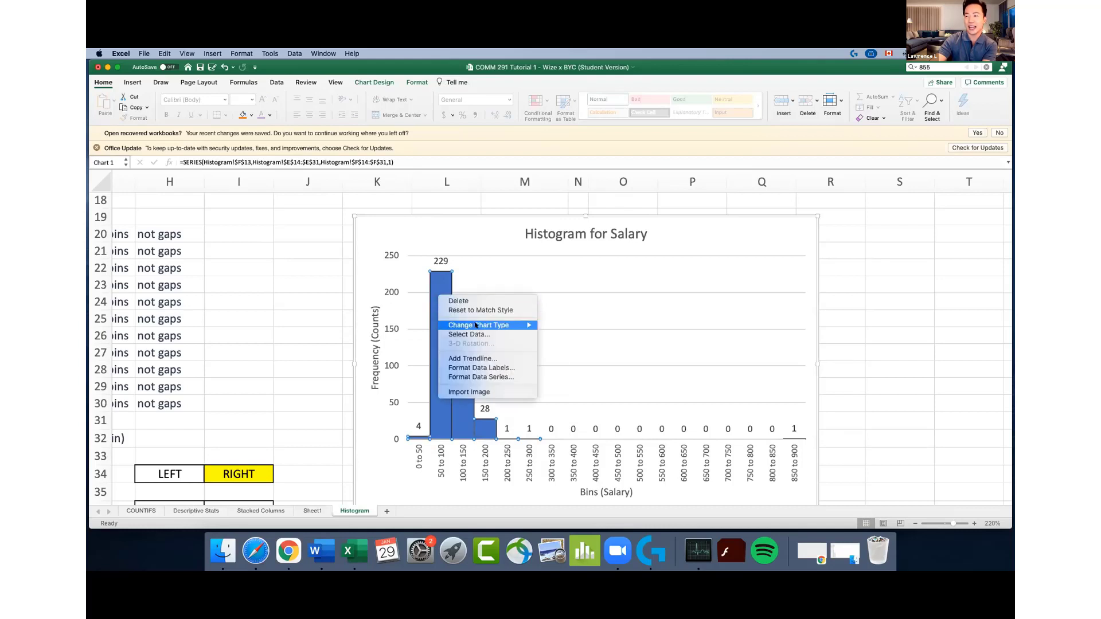
pyautogui.click(620, 303)
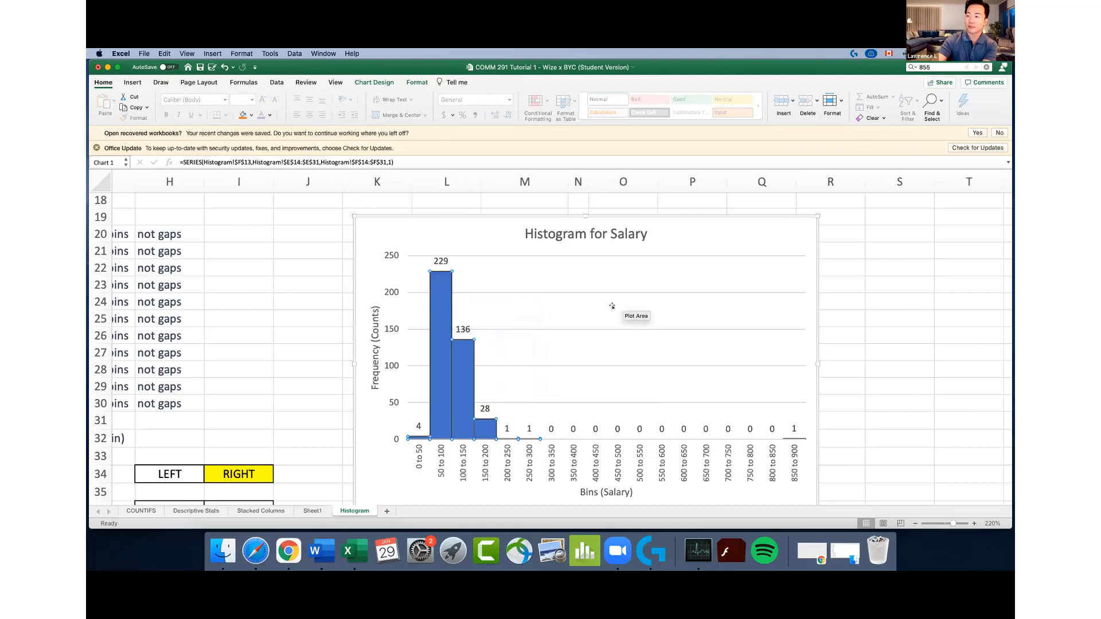
pyautogui.click(296, 265)
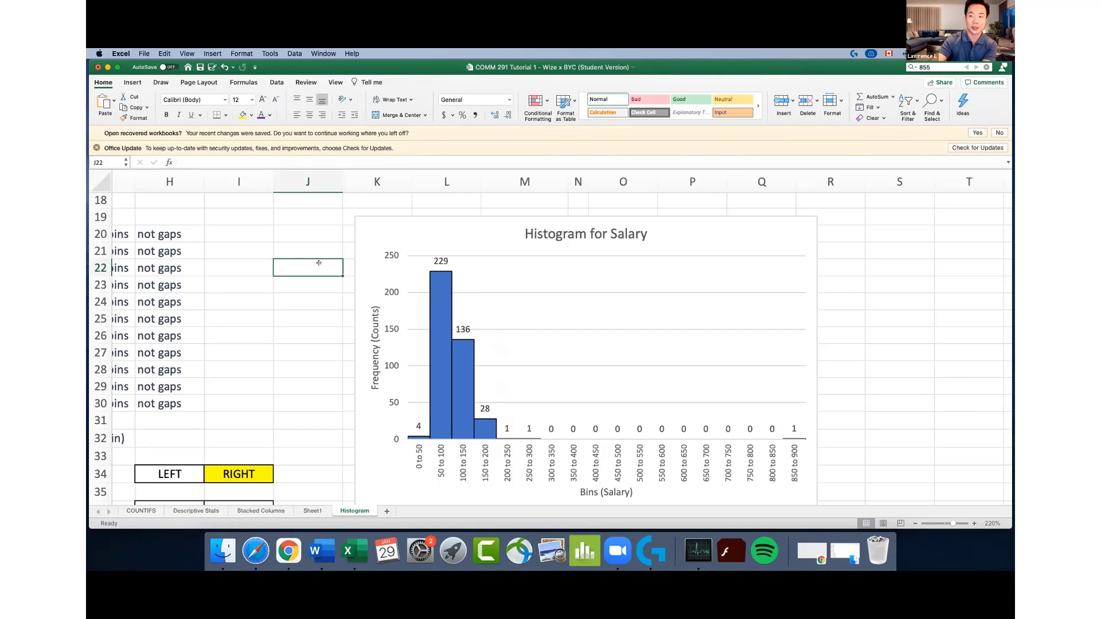
pyautogui.scroll(-1, 319, 262)
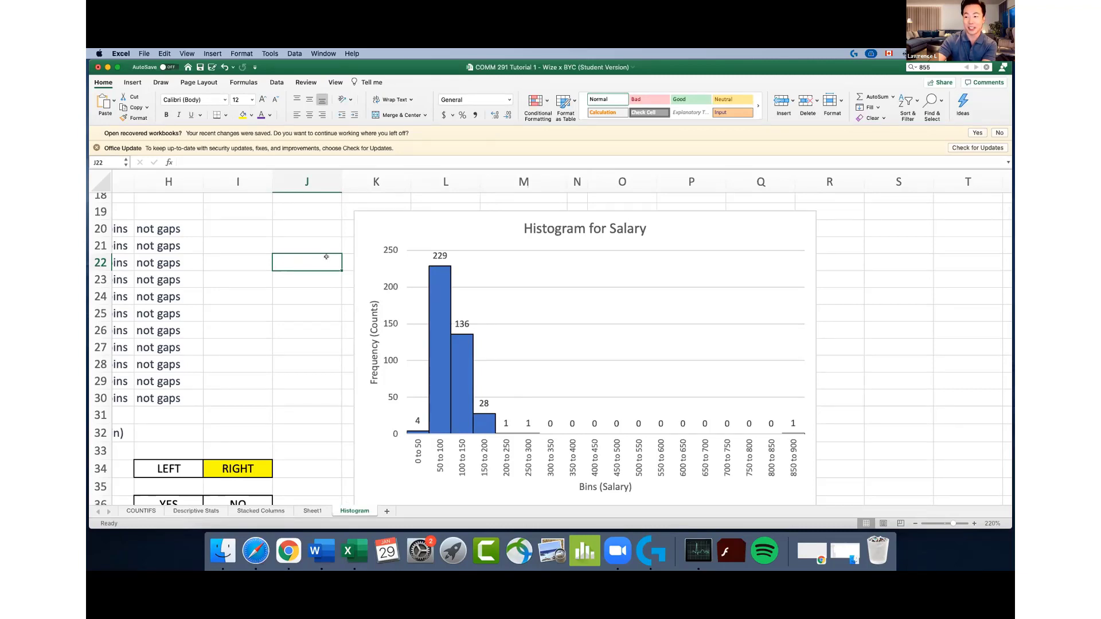
# Review the histogram instructions above the frequency table against the chart for any remaining formatting requirements
pyautogui.moveTo(436, 300)
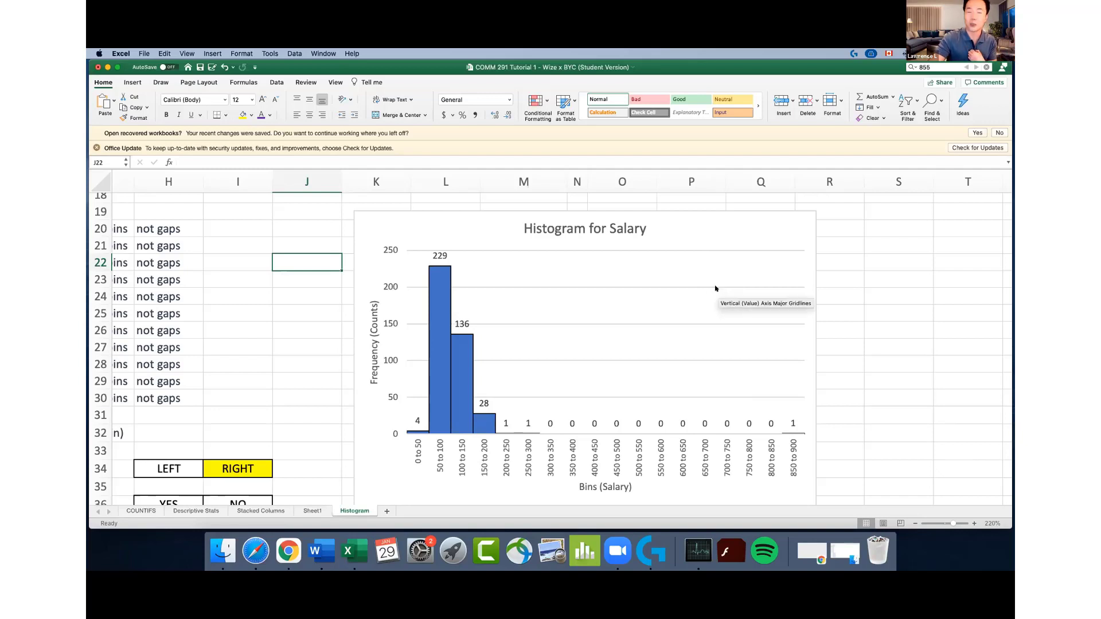
pyautogui.hscroll(-10, 715, 289)
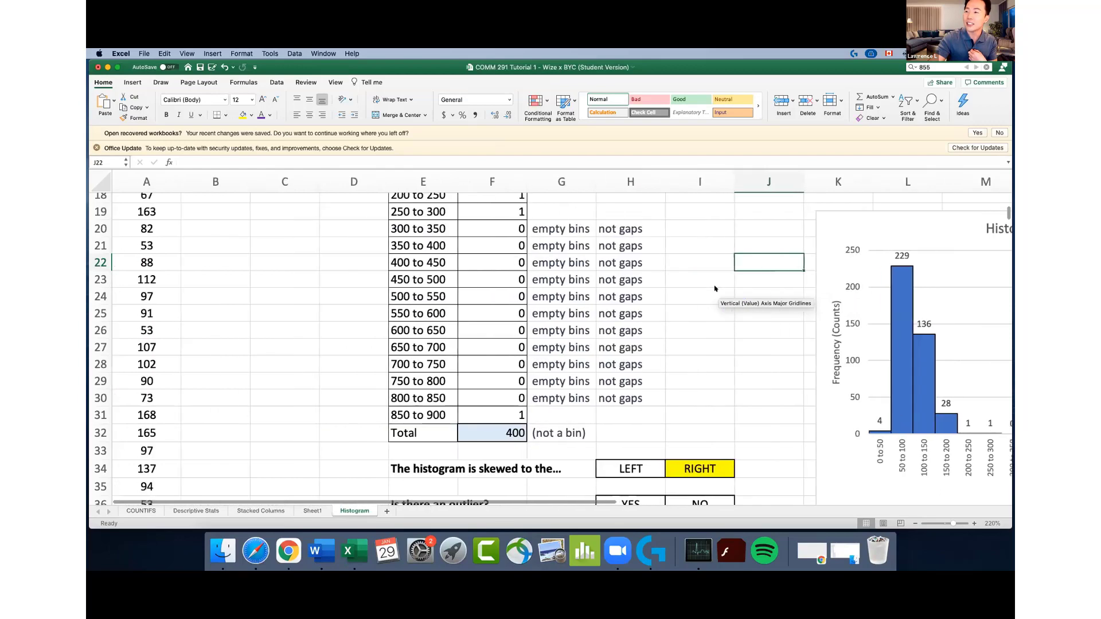
pyautogui.scroll(3, 715, 289)
pyautogui.scroll(3, 715, 288)
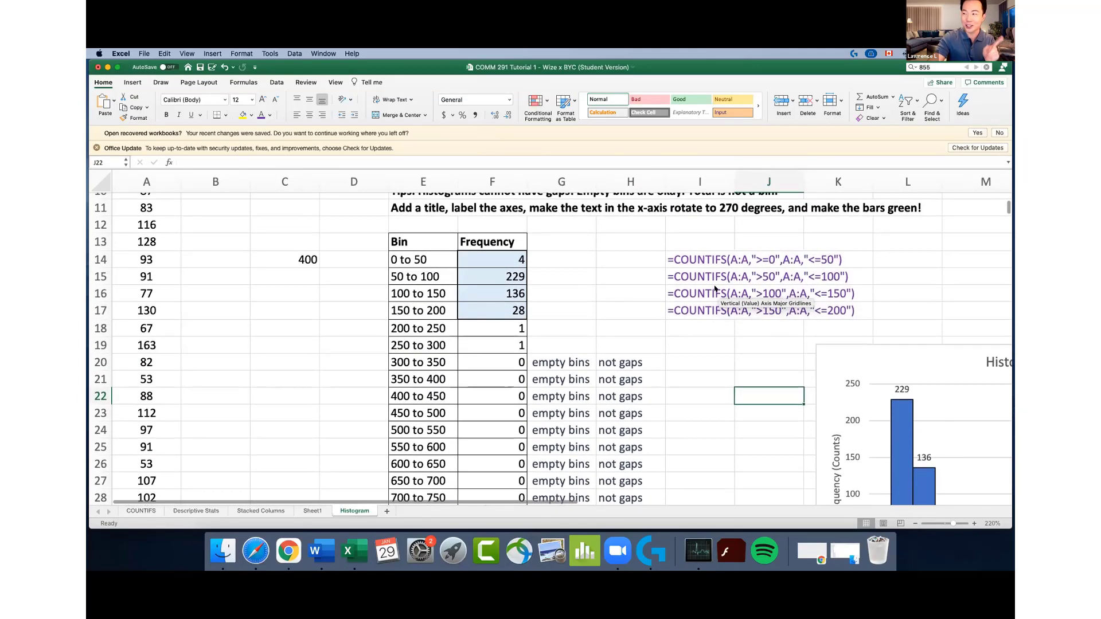
pyautogui.scroll(4, 712, 287)
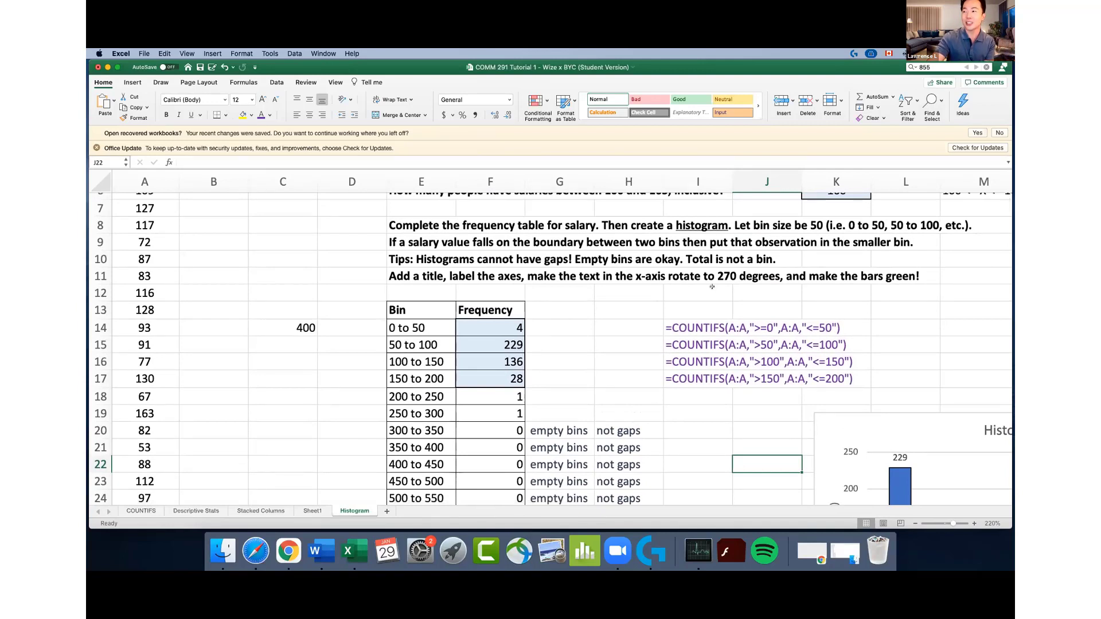
pyautogui.hscroll(2, 712, 287)
pyautogui.scroll(-6, 712, 287)
pyautogui.hscroll(5, 712, 287)
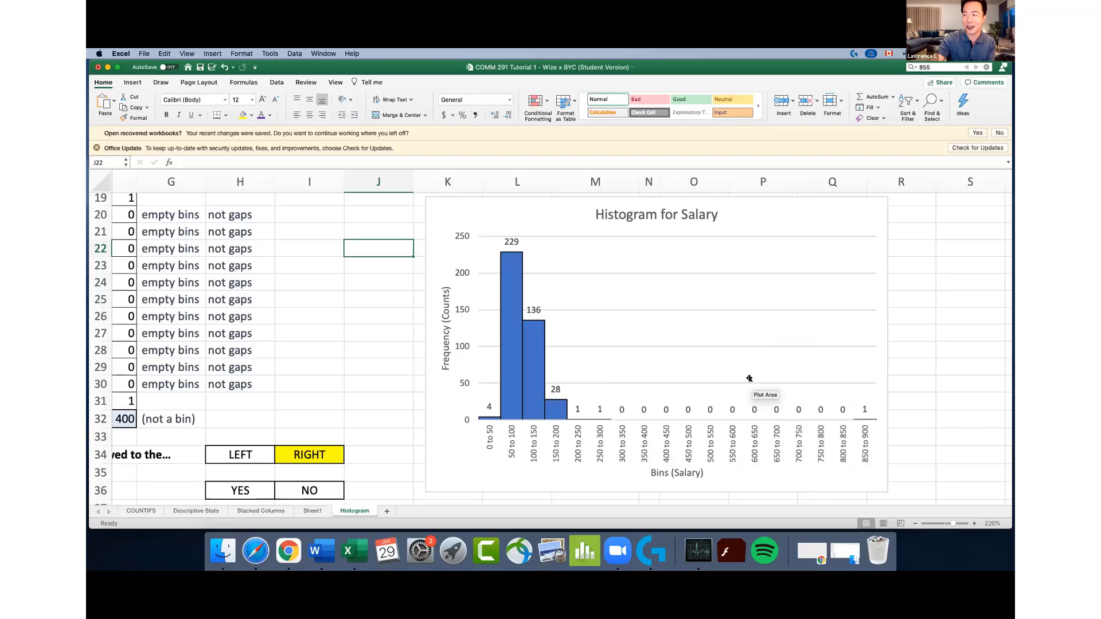
pyautogui.scroll(6, 749, 378)
pyautogui.hscroll(-2, 749, 379)
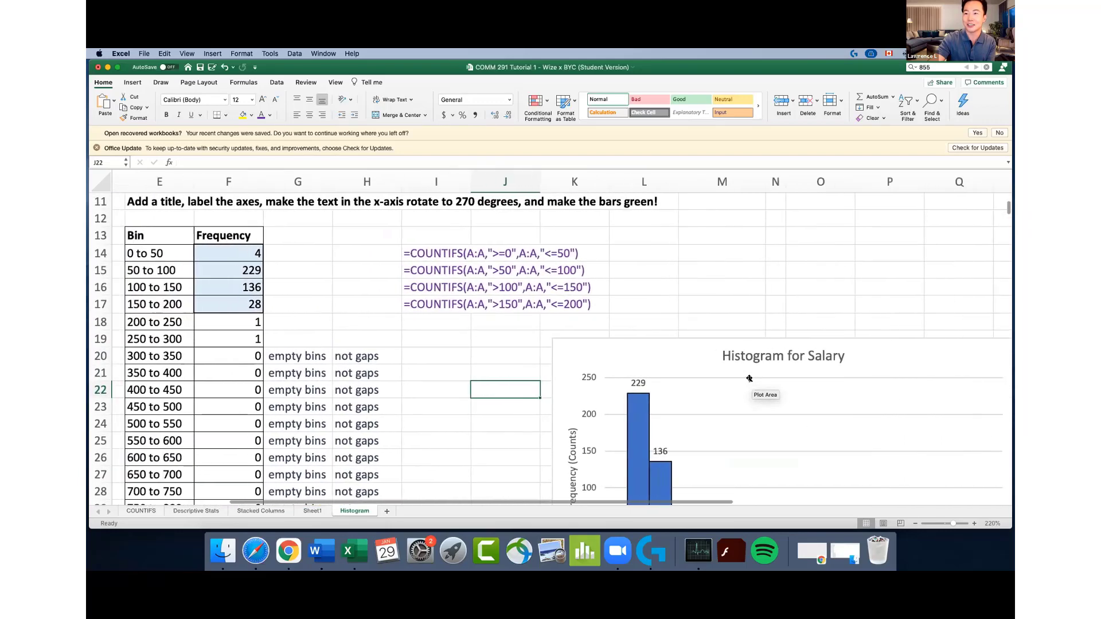
pyautogui.hscroll(-2, 749, 379)
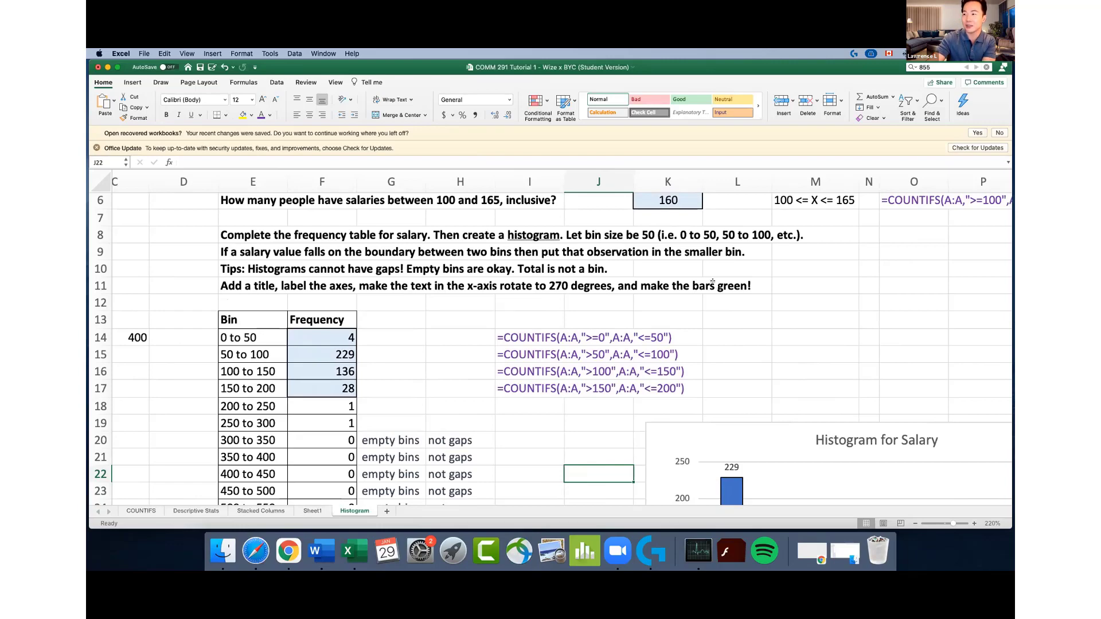
pyautogui.hscroll(2, 711, 273)
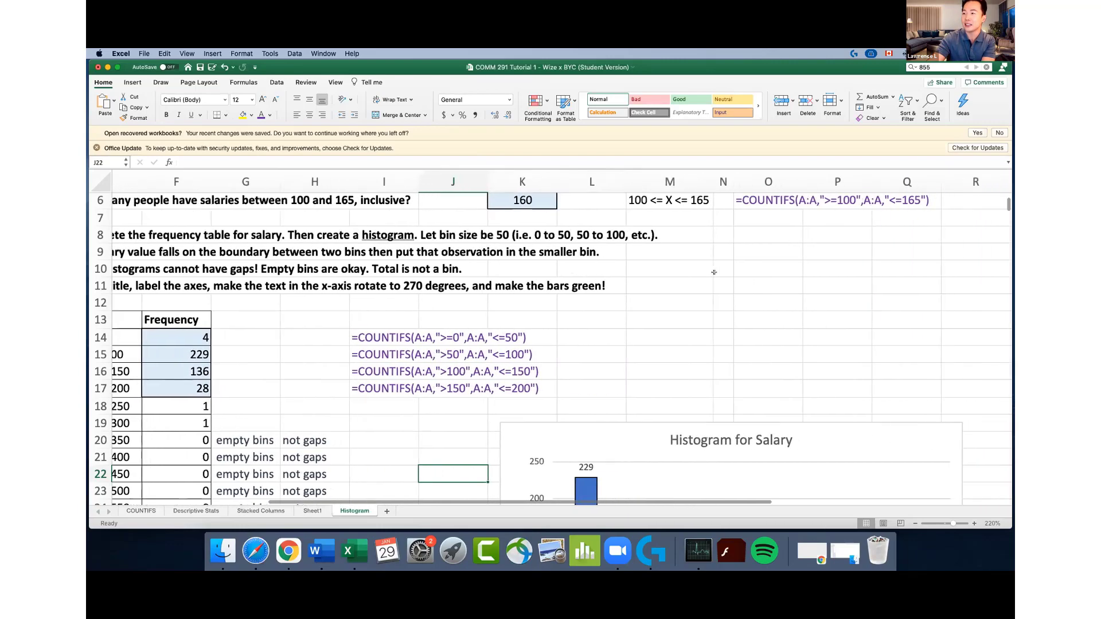
# Change the fill color of the histogram's Frequency bars to the standard green
pyautogui.scroll(-7, 712, 273)
pyautogui.hscroll(2, 714, 272)
pyautogui.click(462, 317)
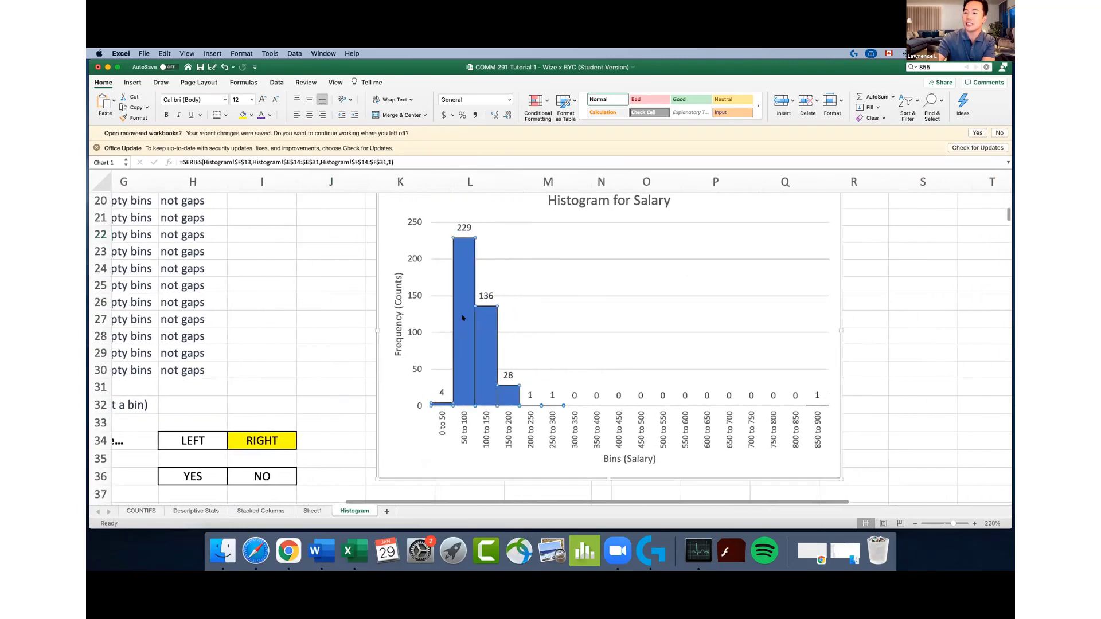
pyautogui.doubleClick(462, 317)
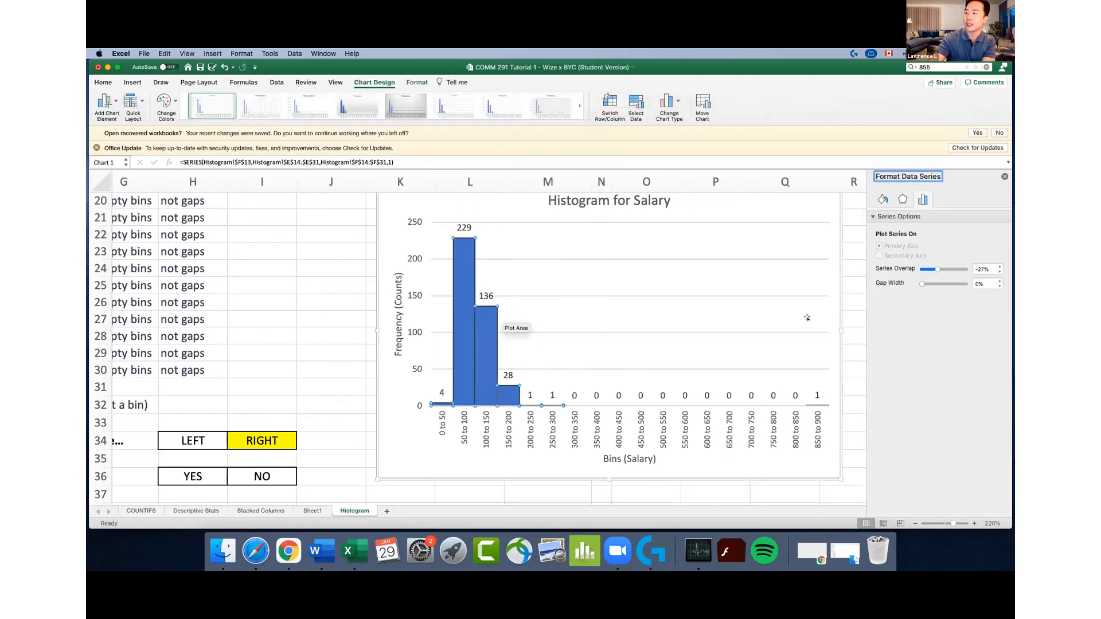
pyautogui.click(884, 199)
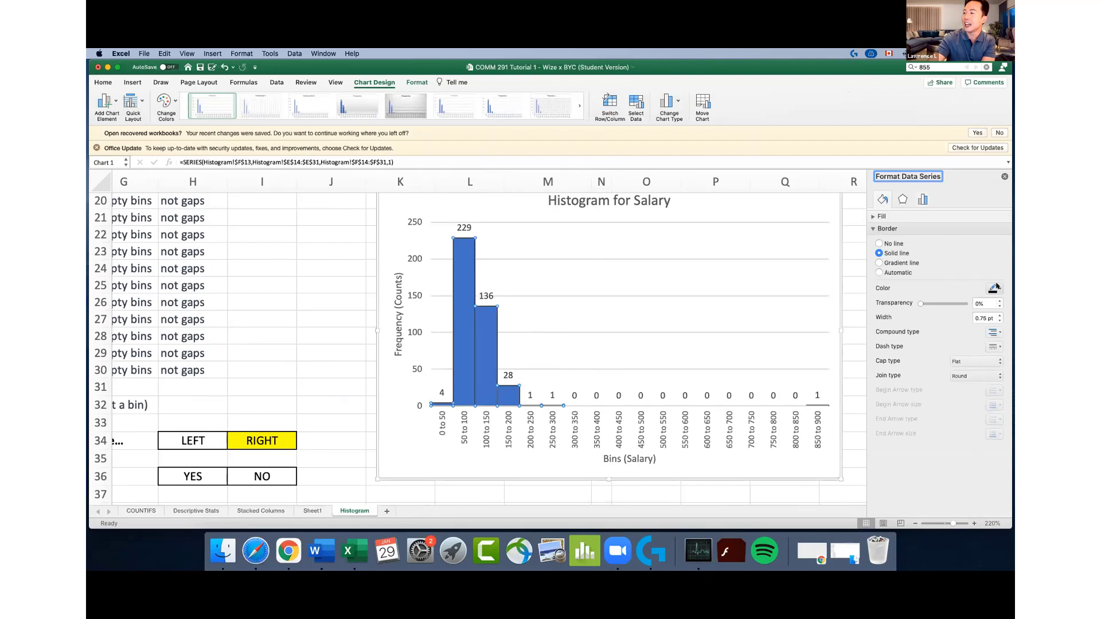
pyautogui.click(873, 227)
pyautogui.click(877, 217)
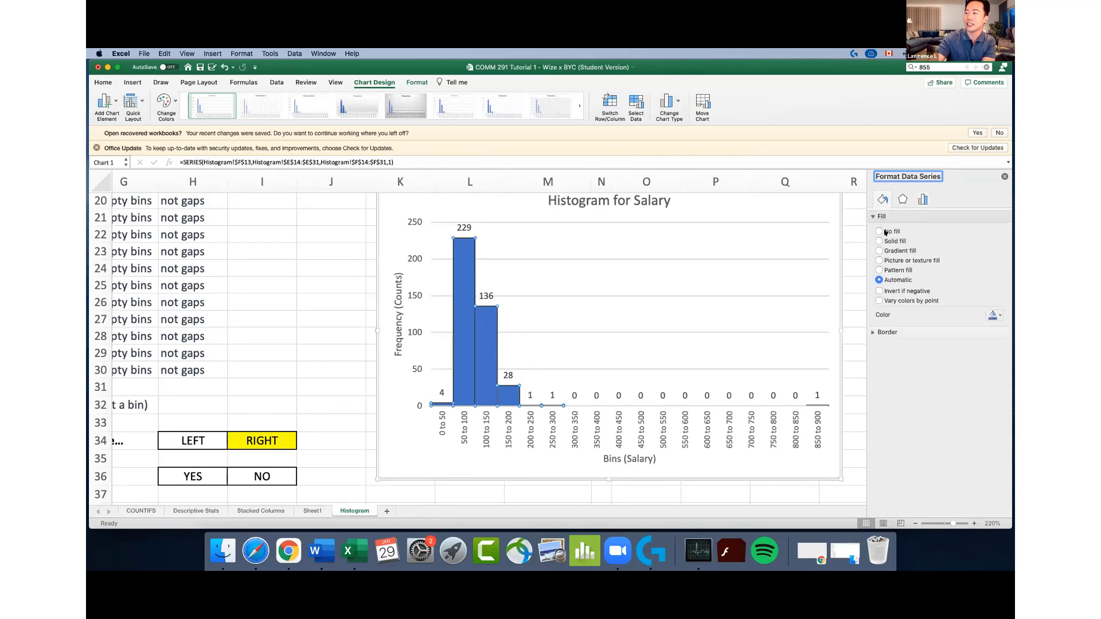
pyautogui.click(1002, 316)
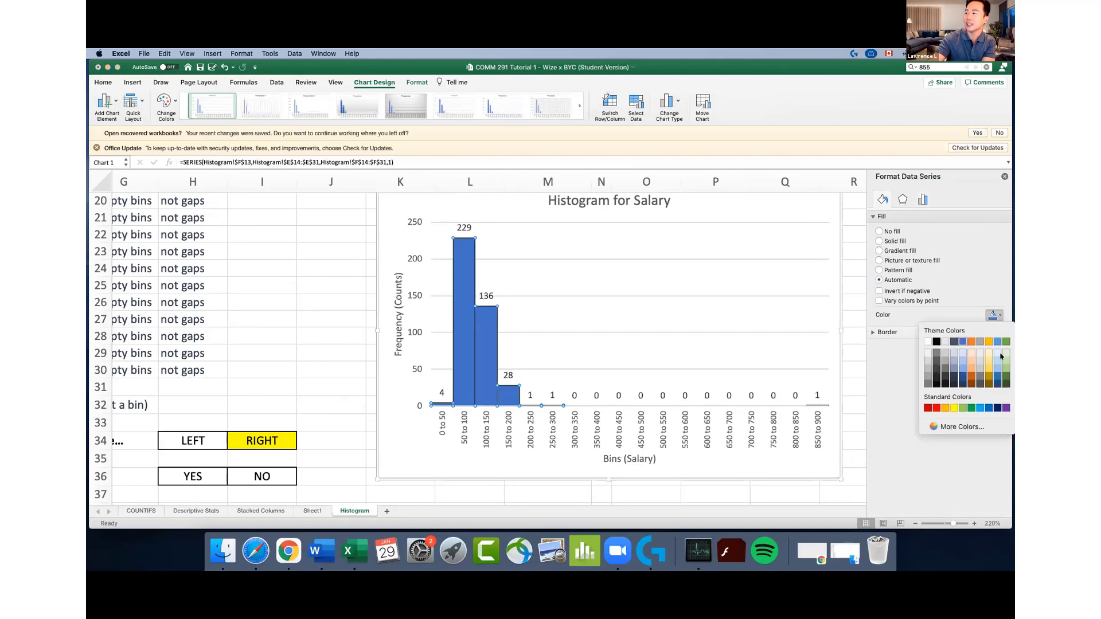
pyautogui.click(971, 407)
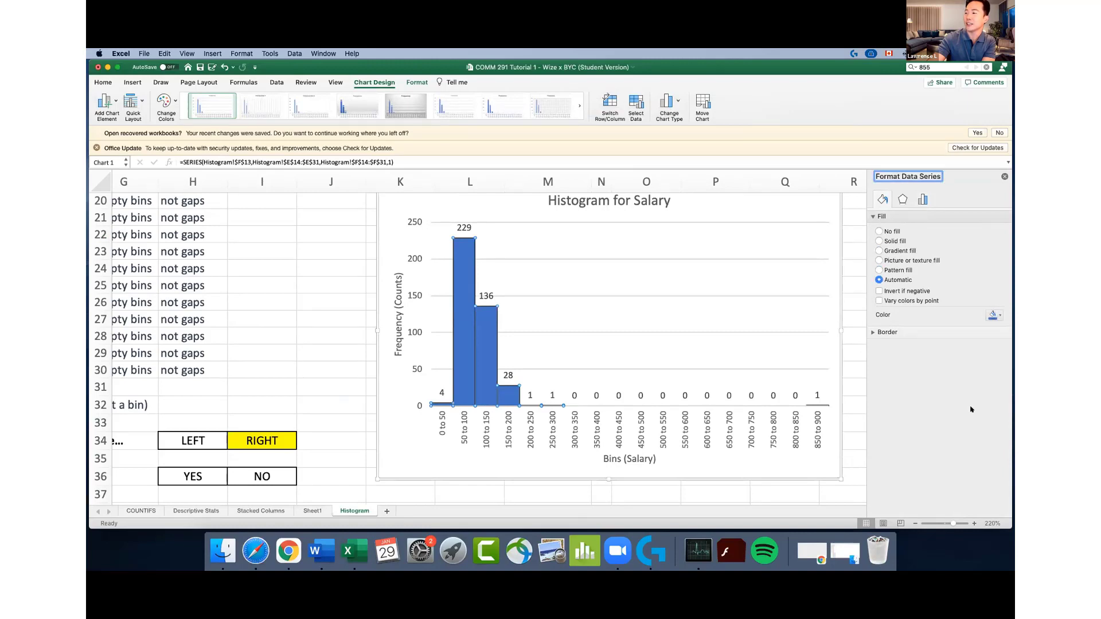
pyautogui.click(549, 269)
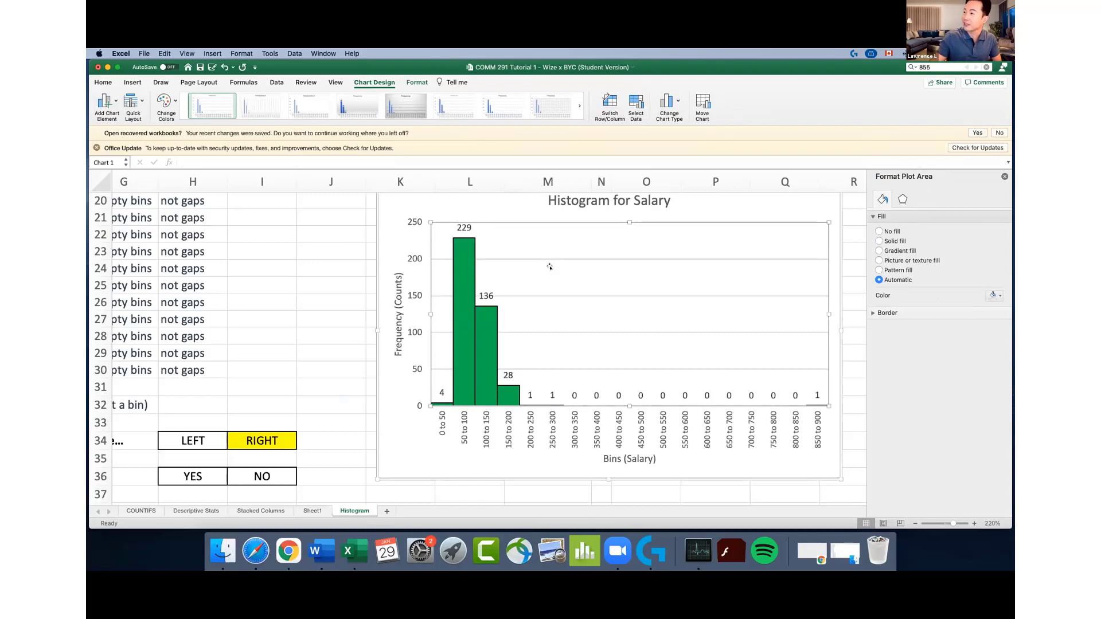
pyautogui.click(526, 212)
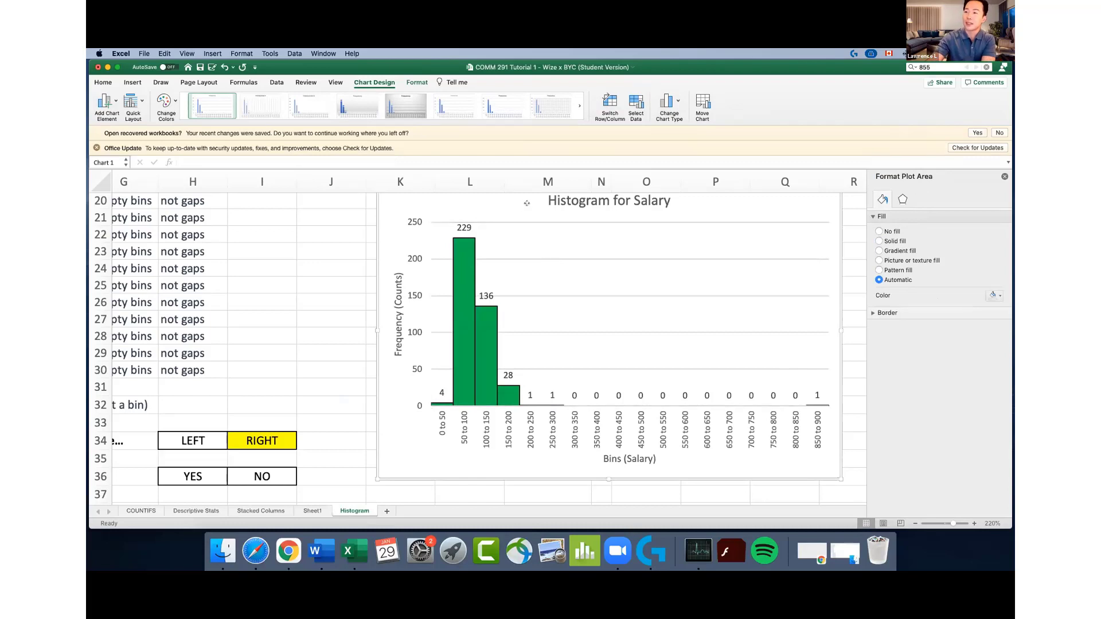
# Zoom the worksheet out to 200% and show the skew and outlier questions beside the histogram
pyautogui.scroll(1, 526, 204)
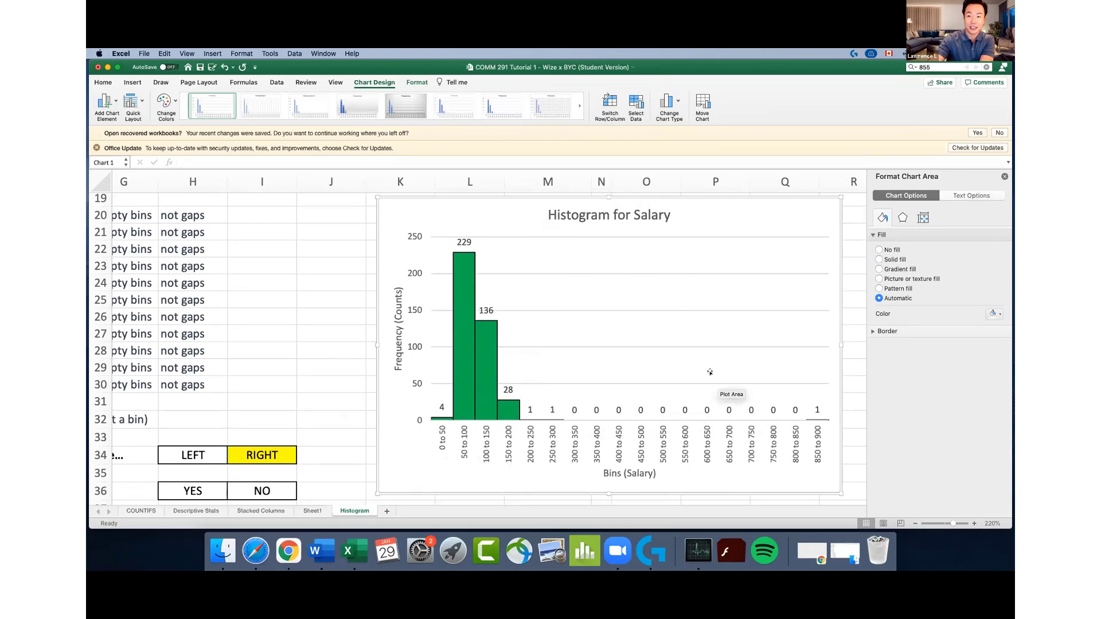
pyautogui.click(916, 523)
pyautogui.click(915, 523)
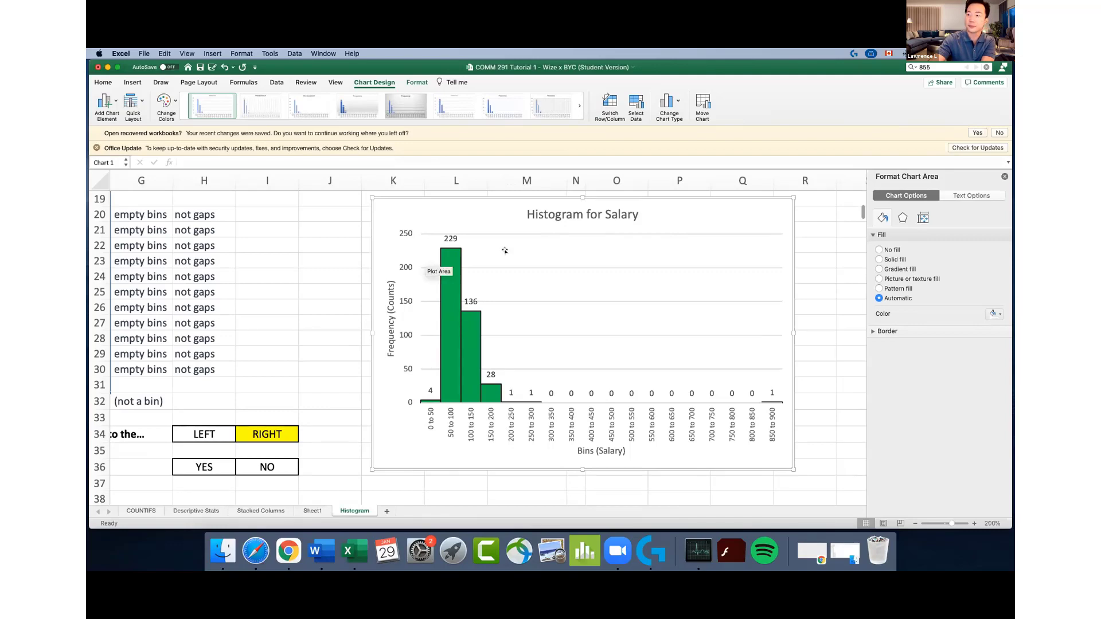
pyautogui.click(332, 238)
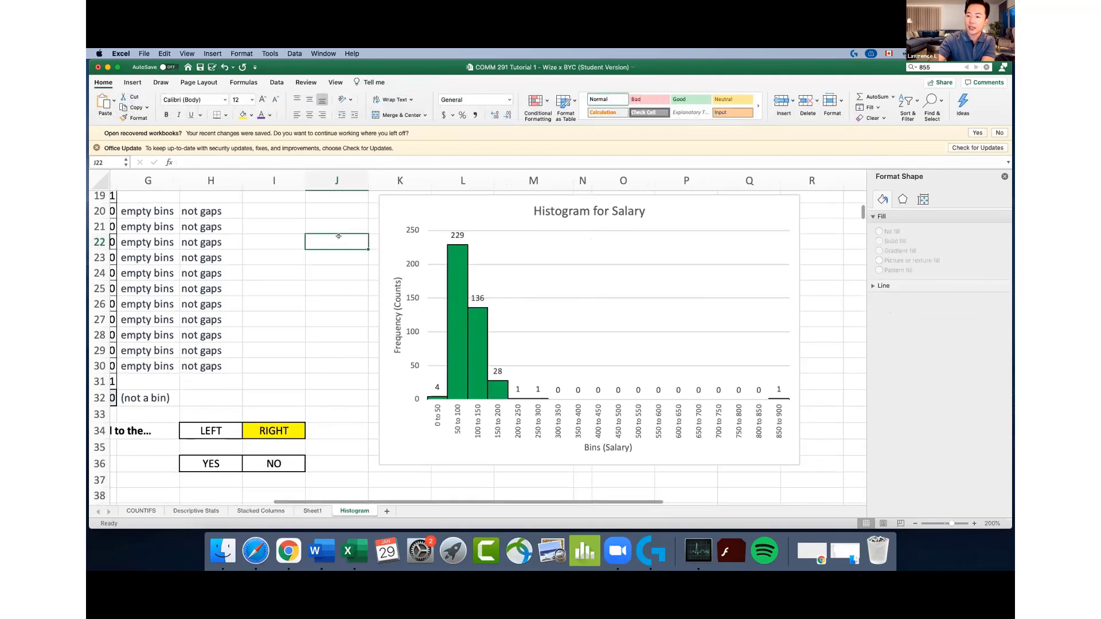
pyautogui.hscroll(-5, 356, 320)
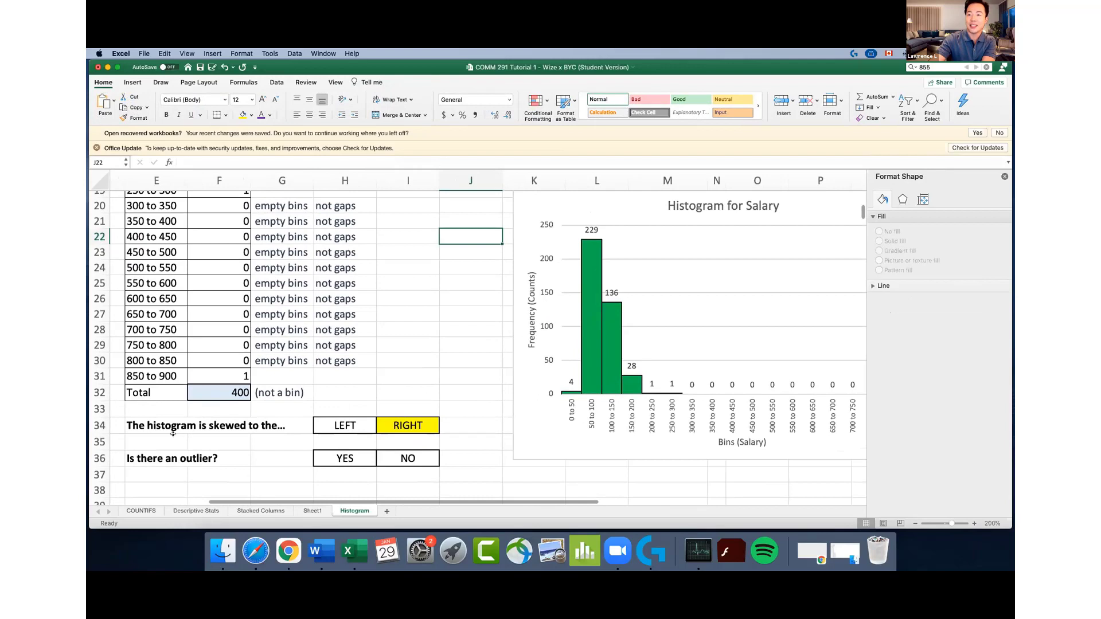
# Highlight YES in yellow as the answer to the outlier question and close the Format Shape pane
pyautogui.click(407, 427)
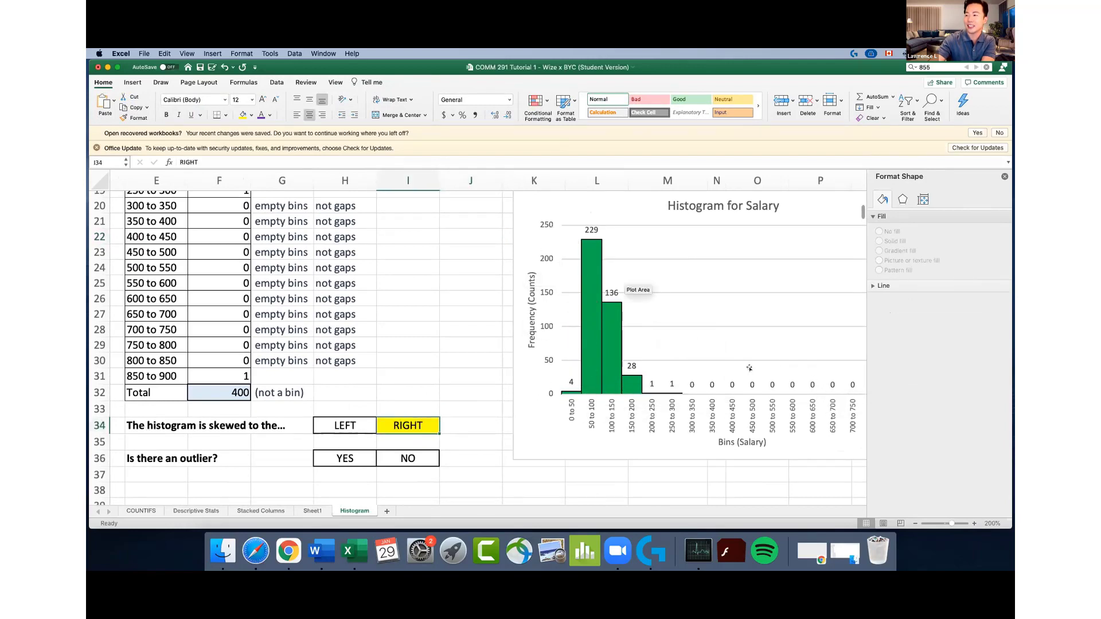
pyautogui.hscroll(3, 762, 368)
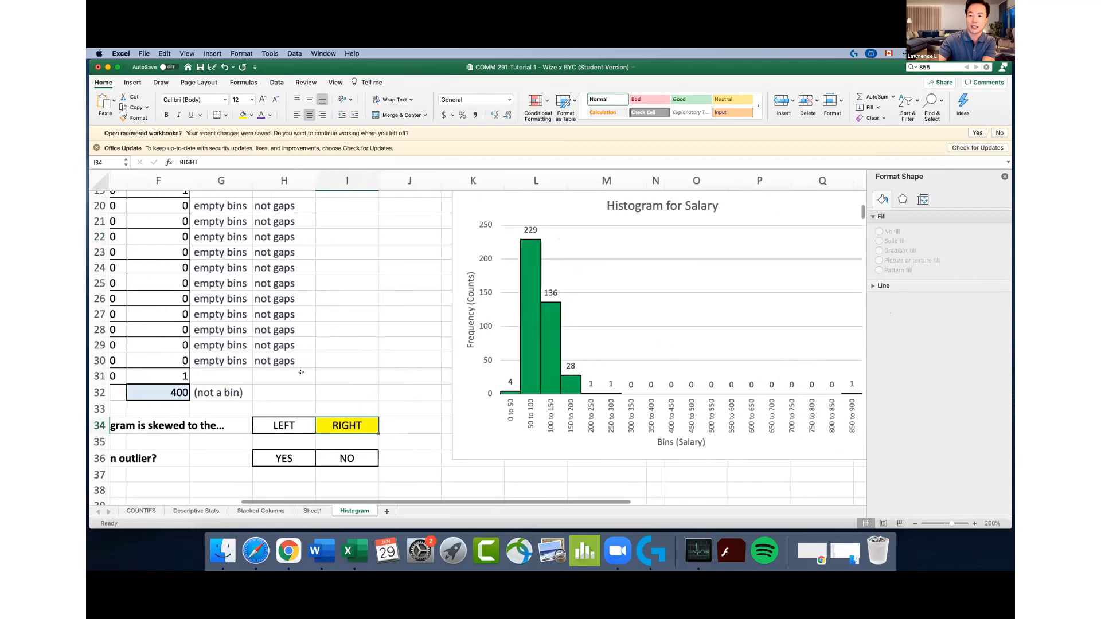
pyautogui.hscroll(-3, 301, 372)
pyautogui.click(364, 451)
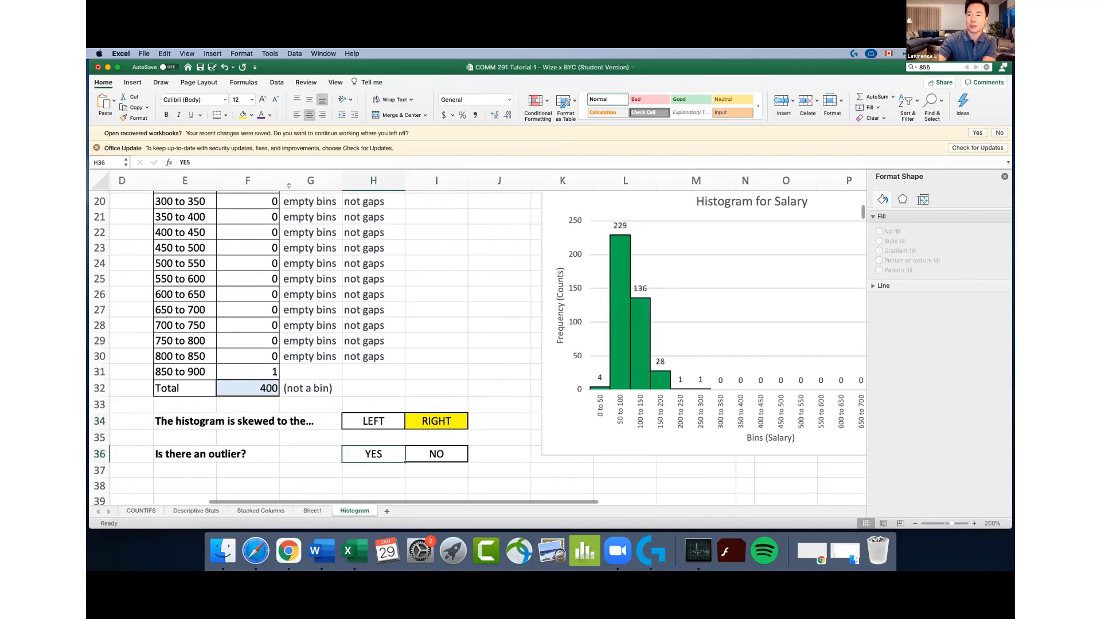
pyautogui.click(242, 114)
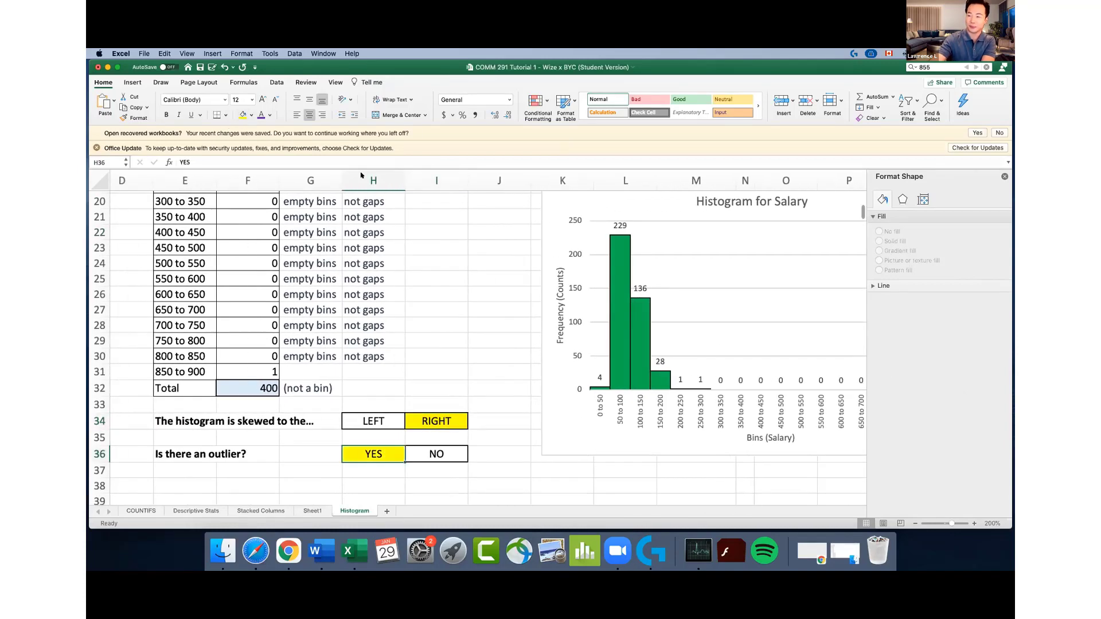
pyautogui.click(498, 247)
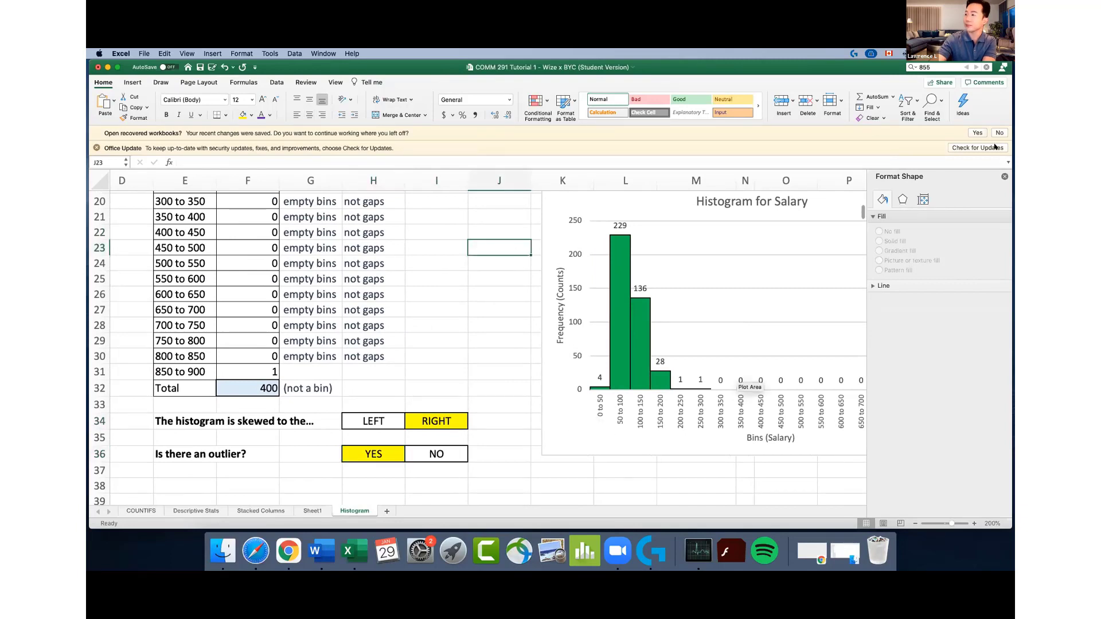
pyautogui.click(1004, 176)
pyautogui.click(440, 274)
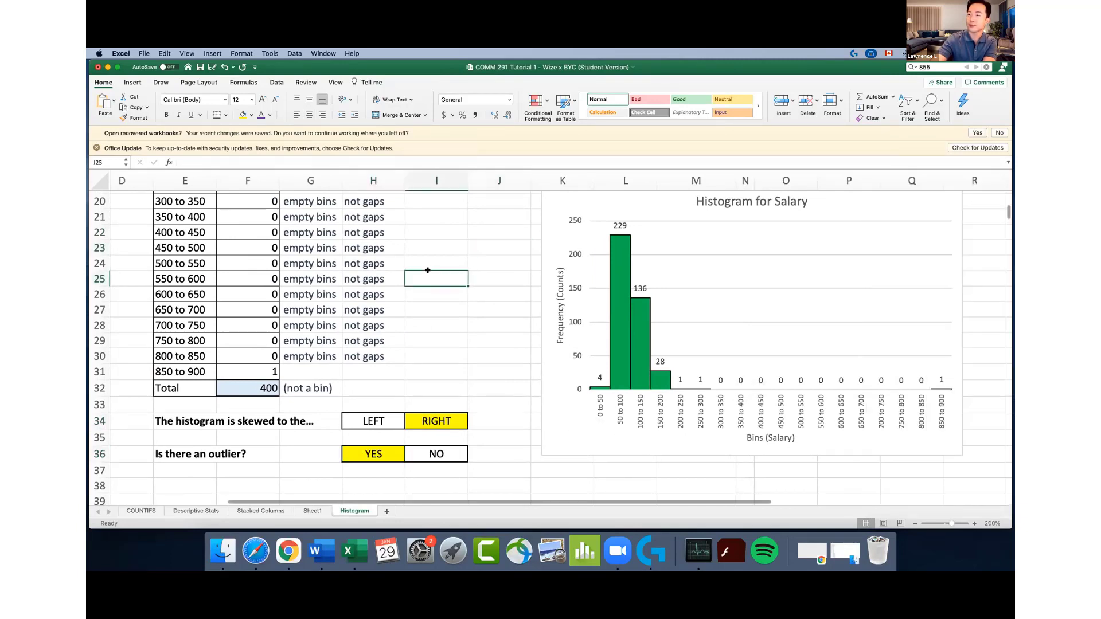
pyautogui.click(481, 258)
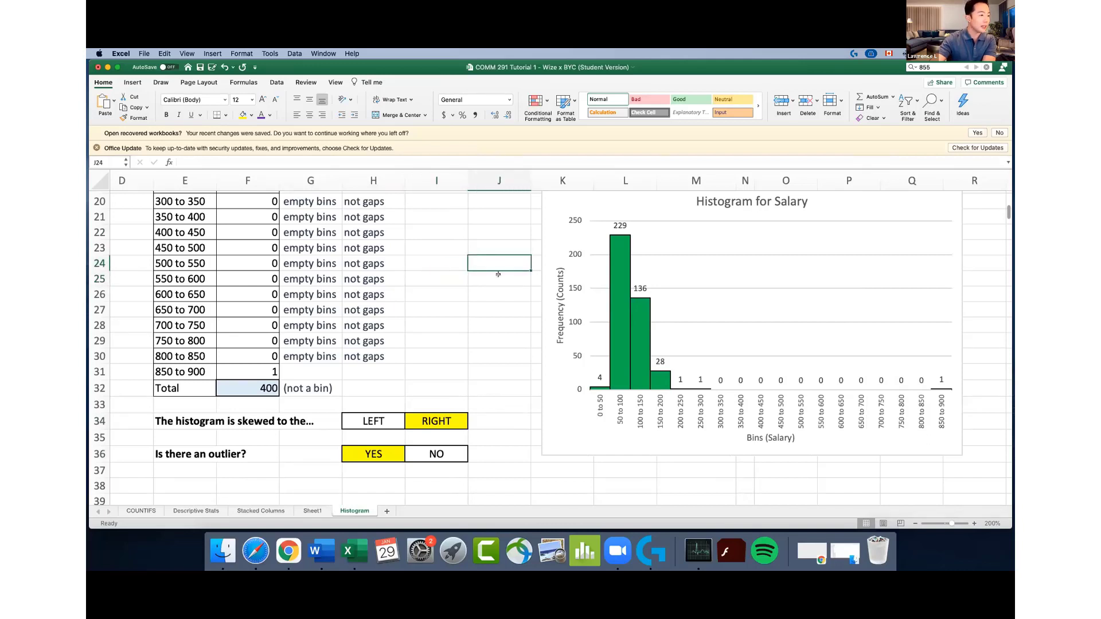
pyautogui.click(498, 274)
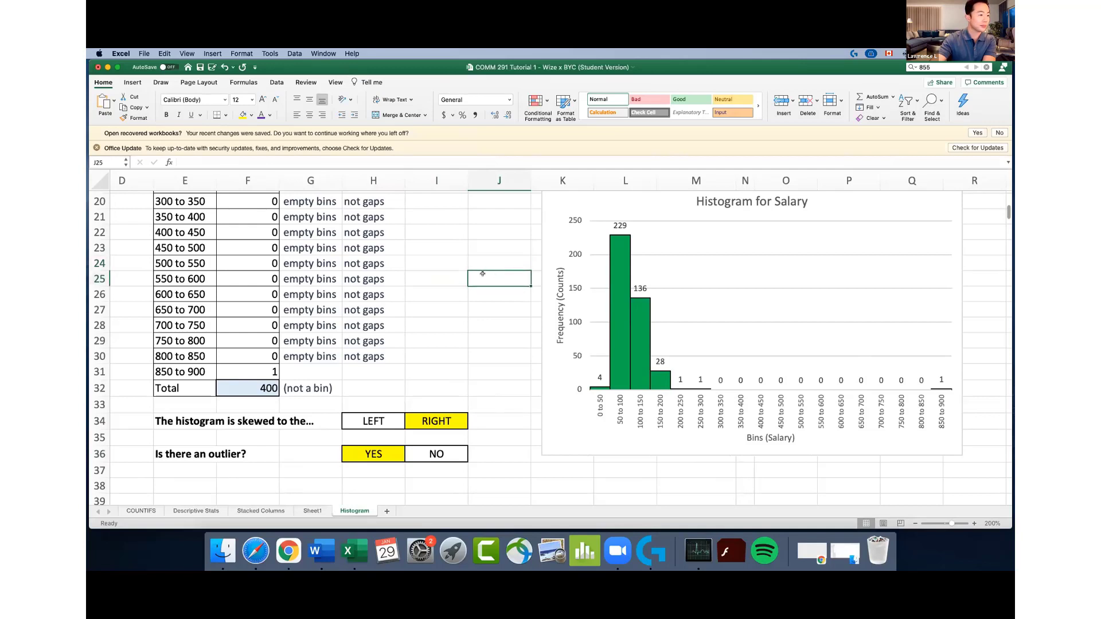
pyautogui.click(494, 240)
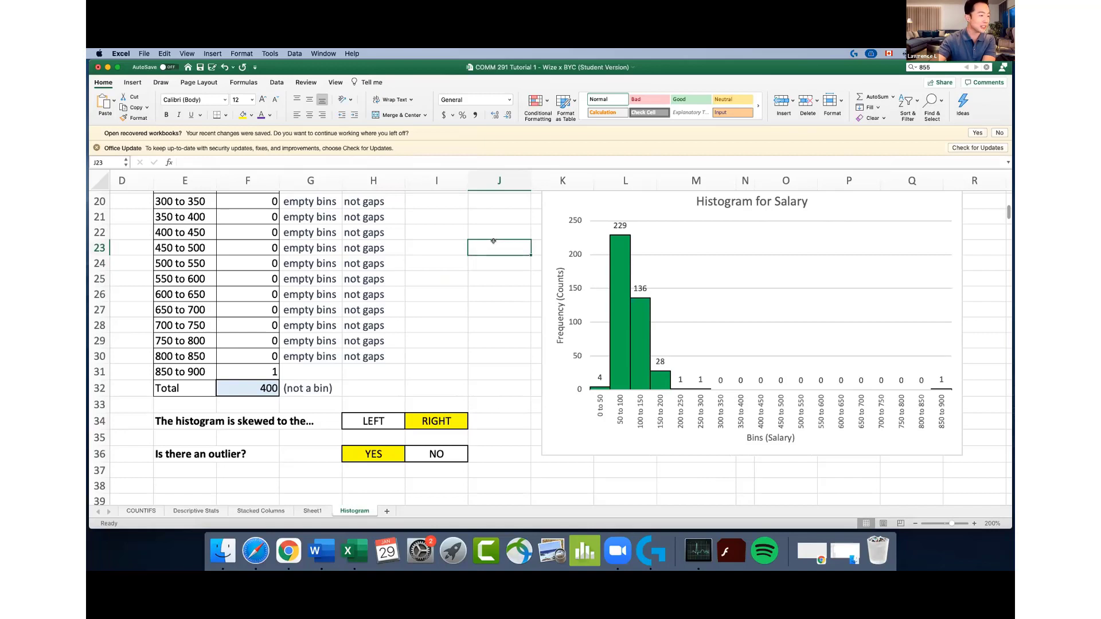
pyautogui.click(509, 211)
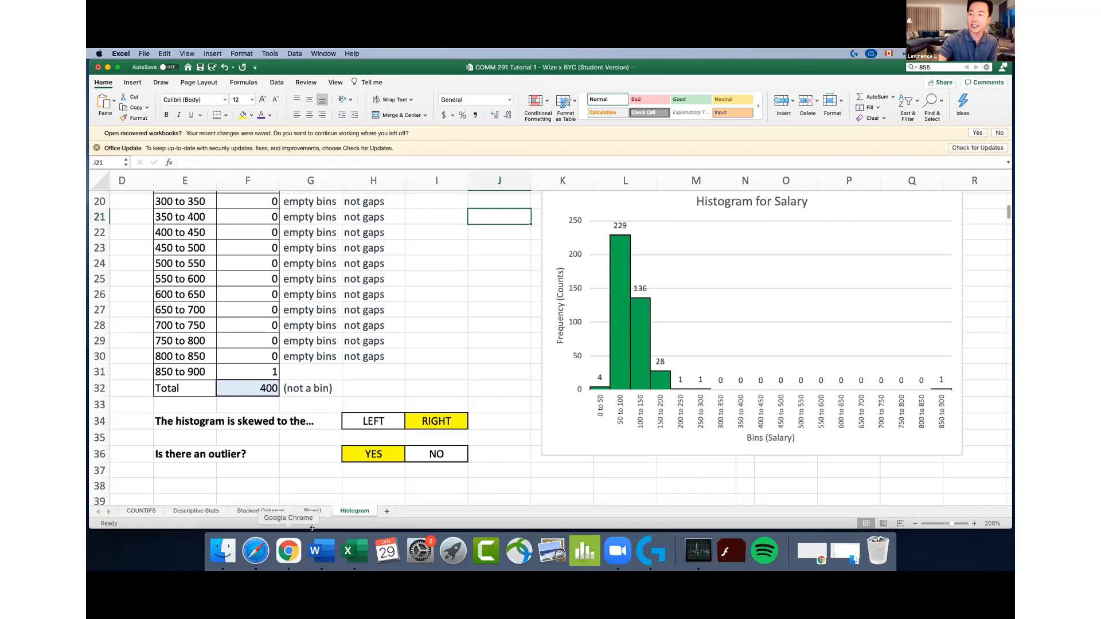
# Try the Stacked text direction on the histogram's bin axis labels and undo it
pyautogui.hscroll(3, 680, 435)
pyautogui.click(630, 405)
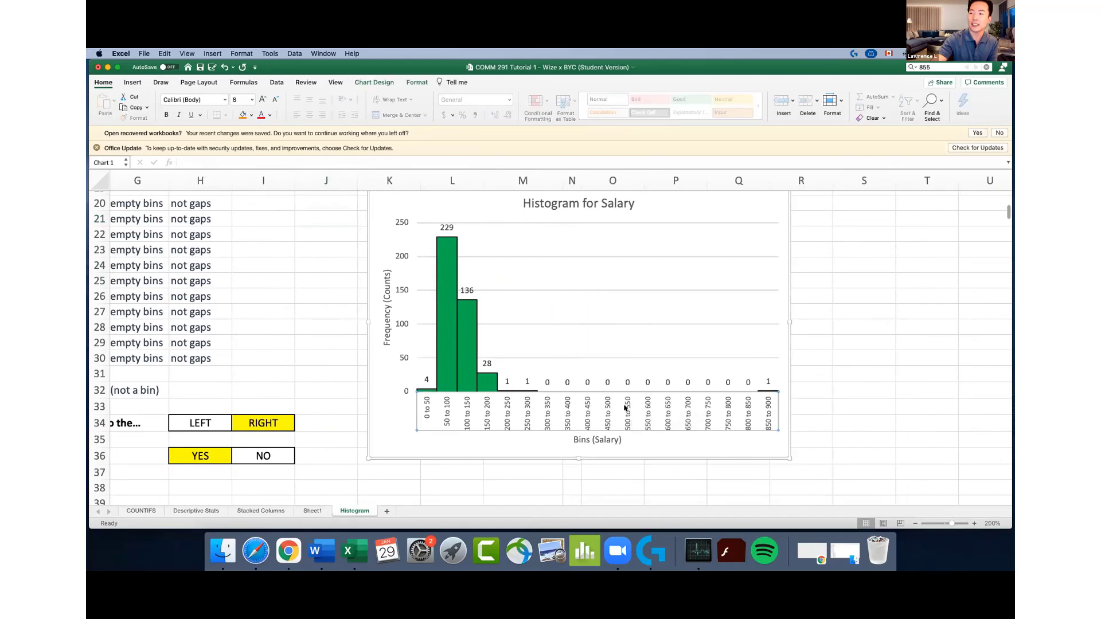
pyautogui.doubleClick(625, 408)
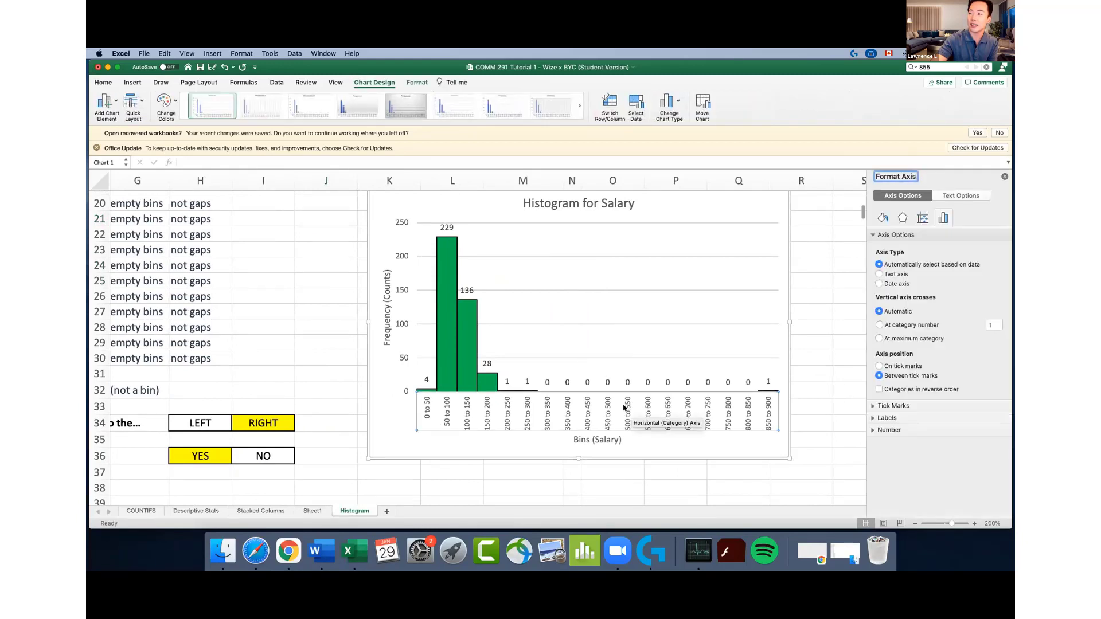
pyautogui.click(922, 218)
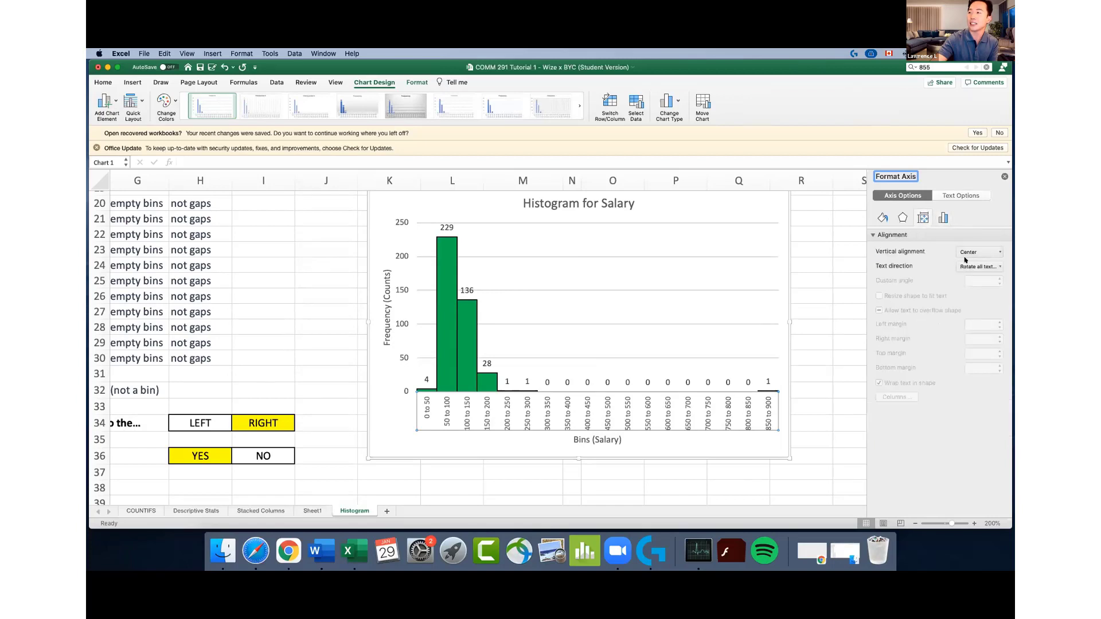
pyautogui.click(935, 218)
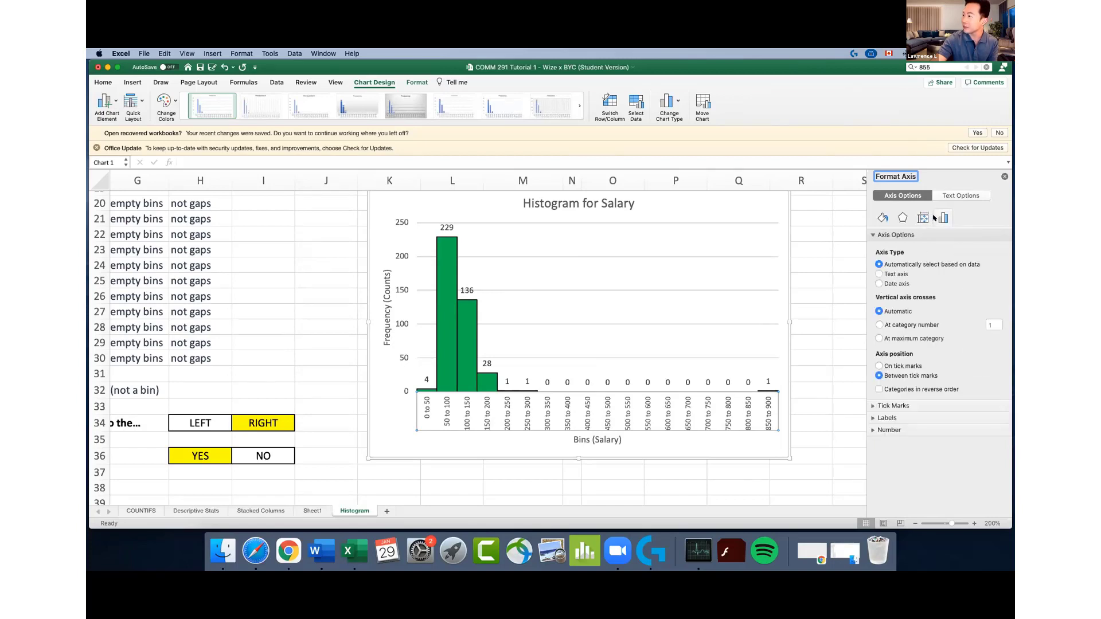
pyautogui.click(902, 218)
pyautogui.click(880, 217)
pyautogui.click(920, 218)
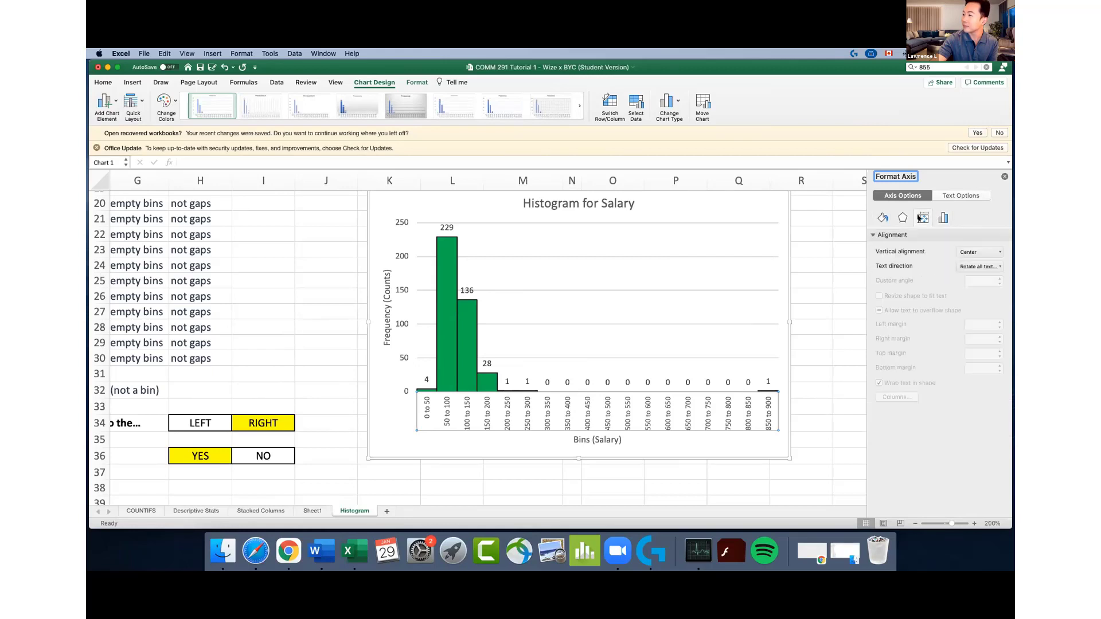
pyautogui.click(973, 267)
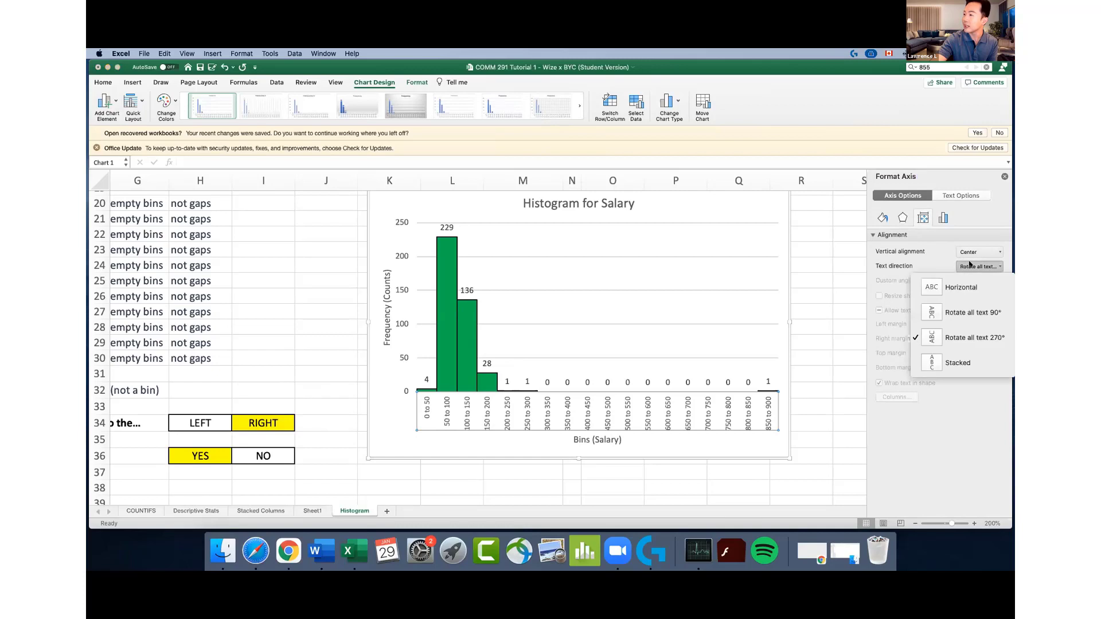
pyautogui.click(950, 363)
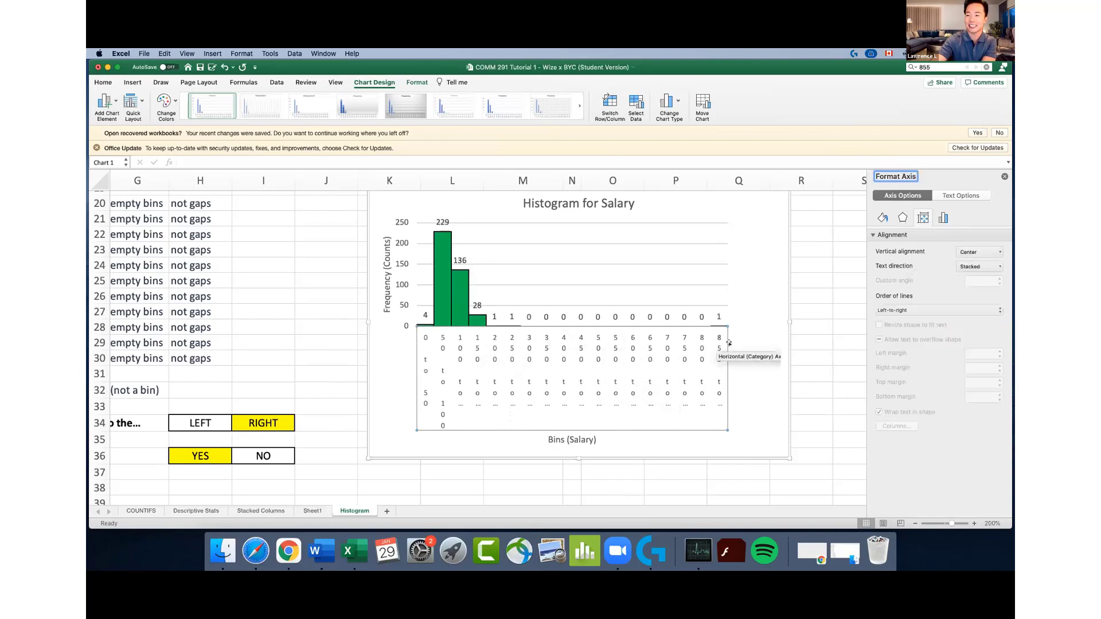
pyautogui.press('super+z')
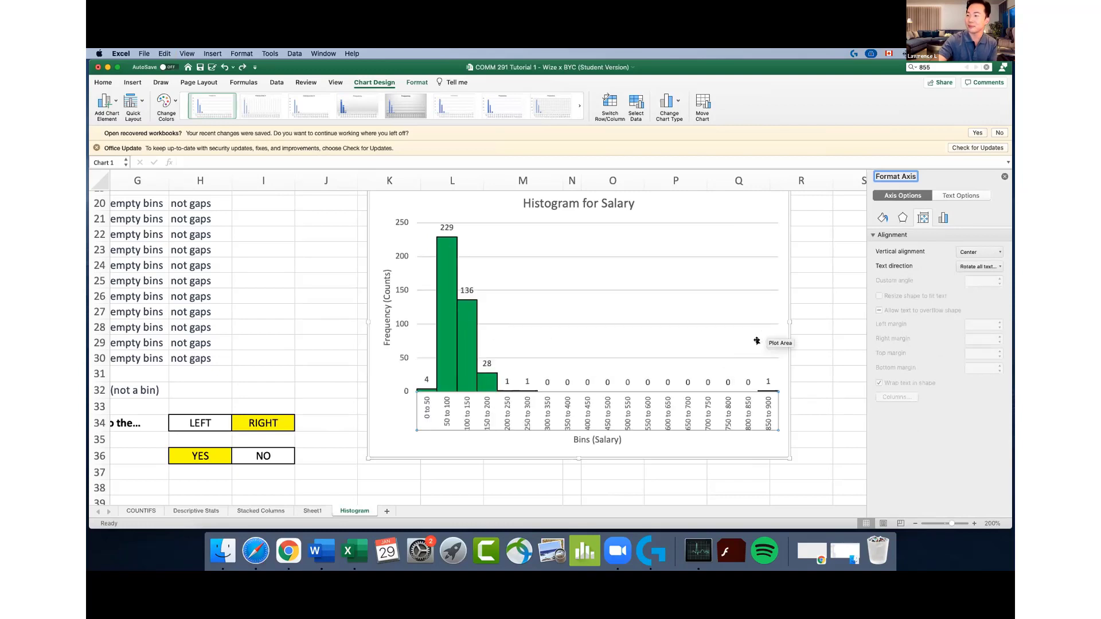
# Try Horizontal text direction on the bin labels, return them to Rotate all text 270°, and close the axis formatting
pyautogui.click(976, 267)
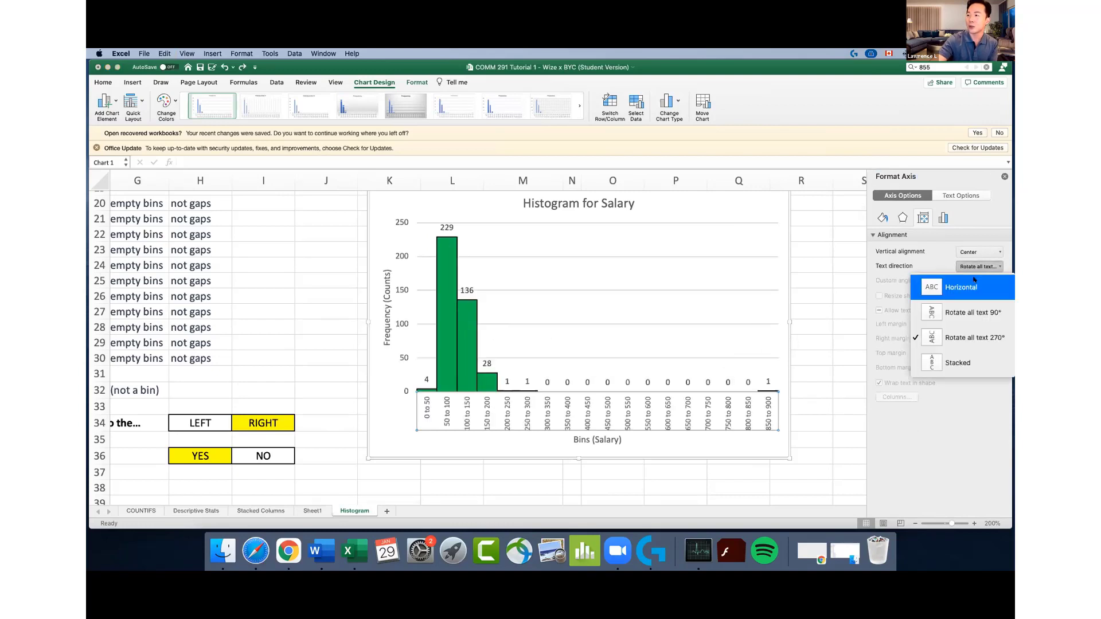
pyautogui.click(962, 287)
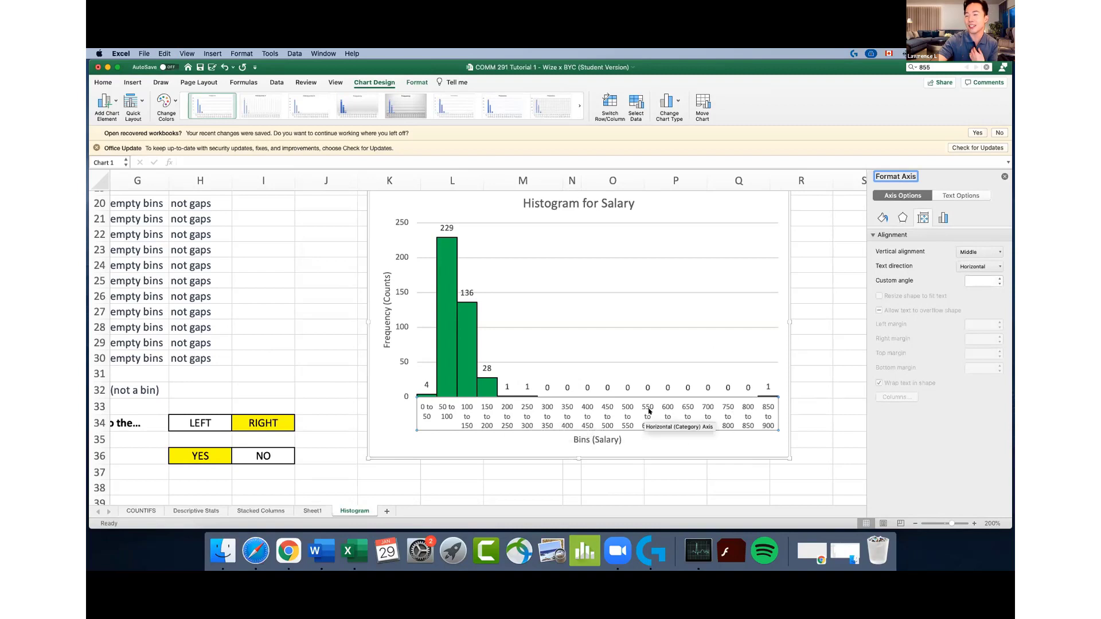
pyautogui.click(981, 267)
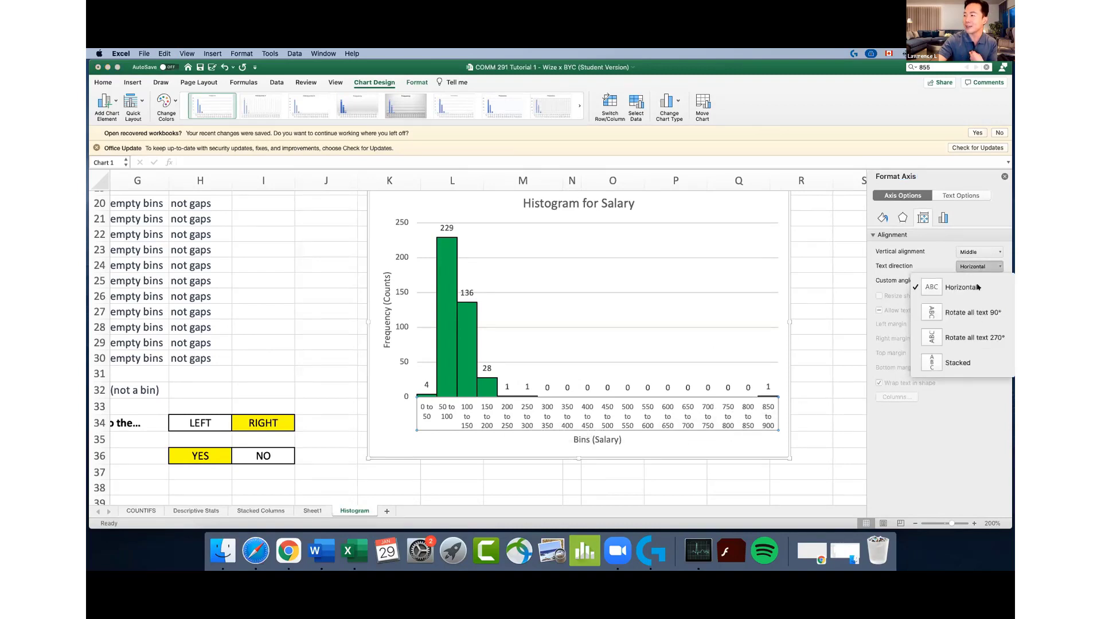
pyautogui.click(980, 337)
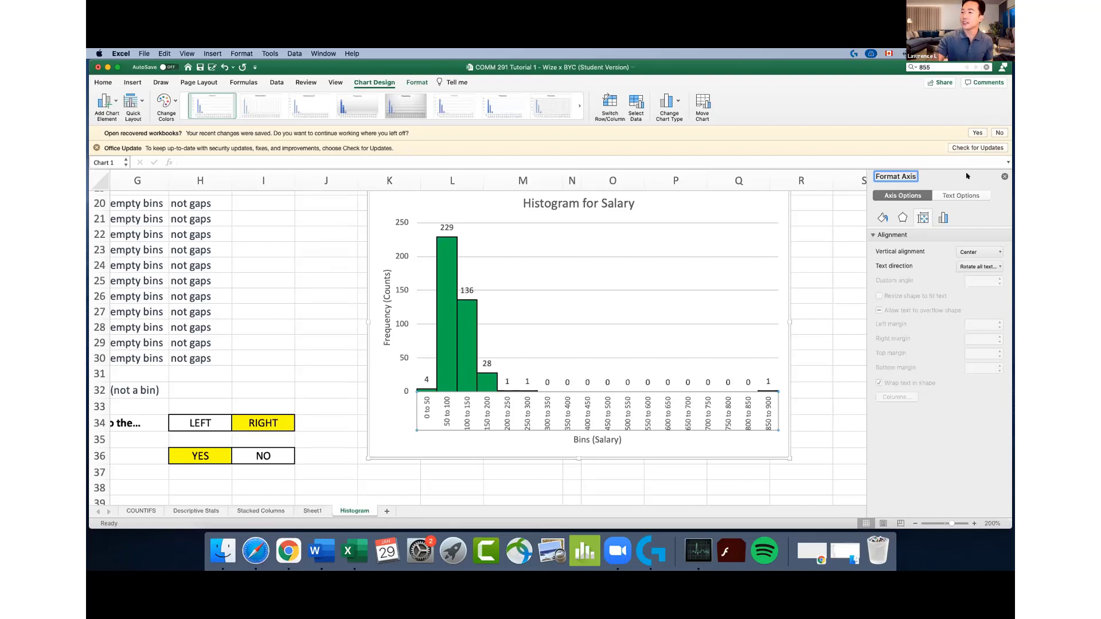
pyautogui.click(1005, 177)
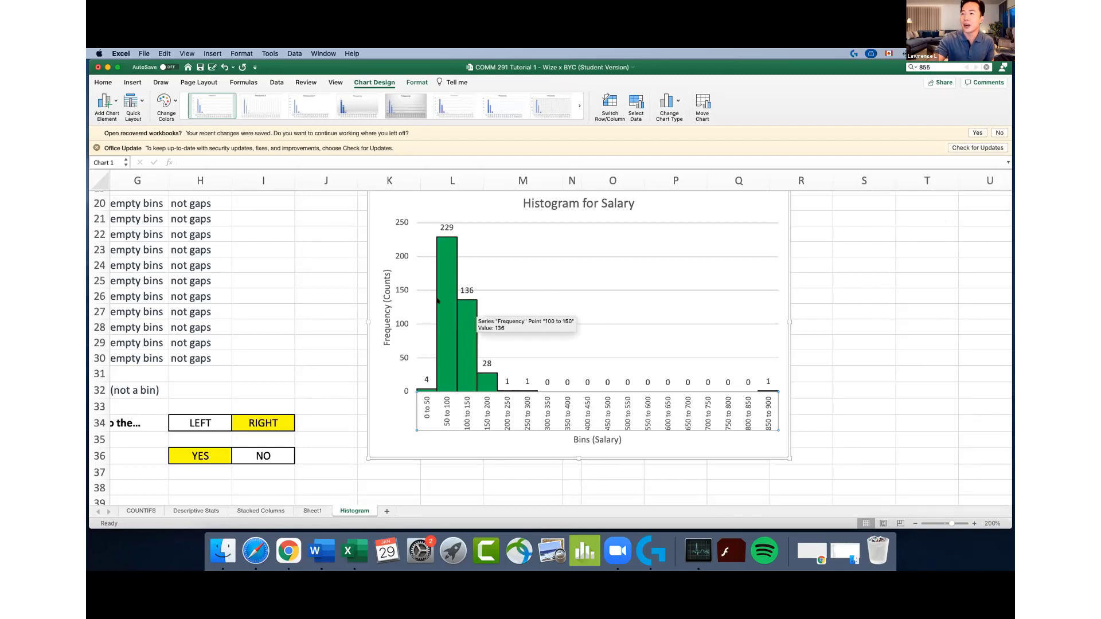
pyautogui.scroll(5, 318, 254)
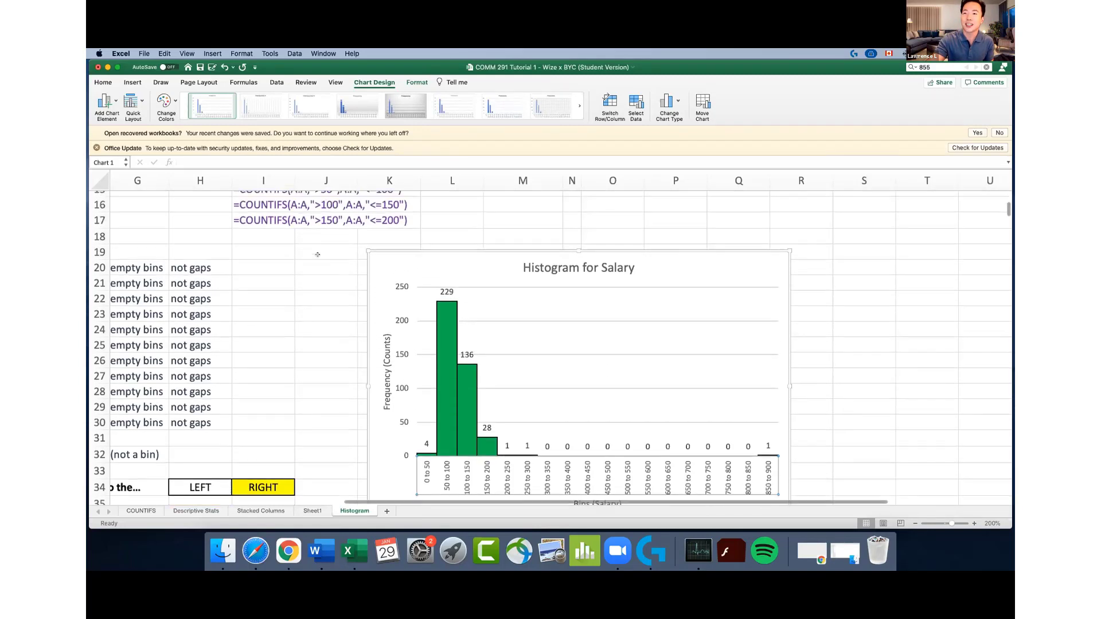
pyautogui.scroll(-6, 323, 263)
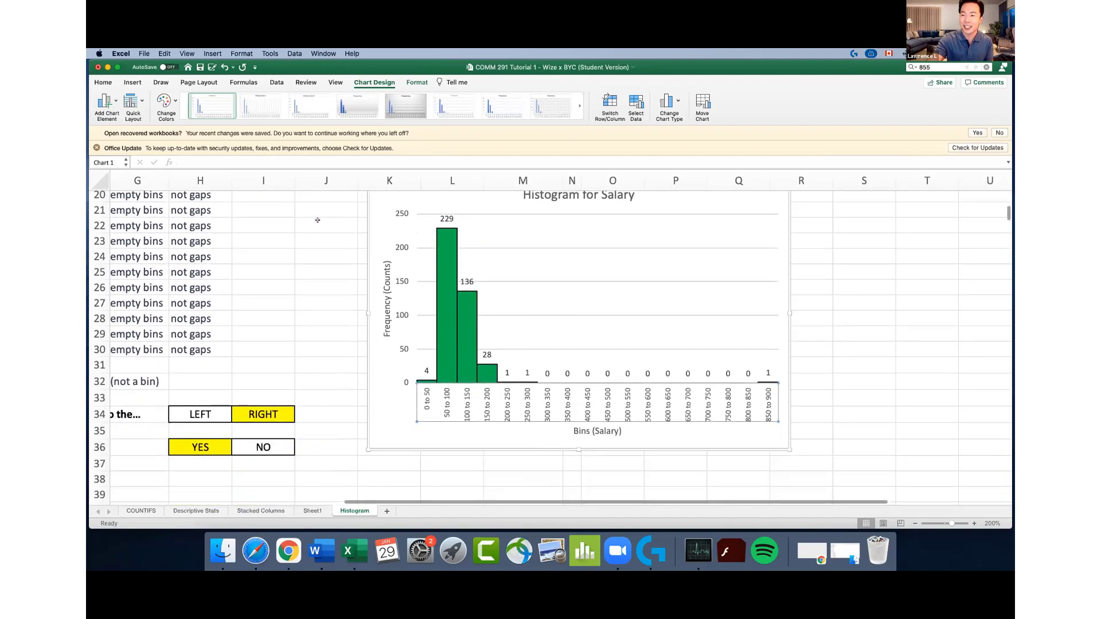
pyautogui.scroll(2, 319, 229)
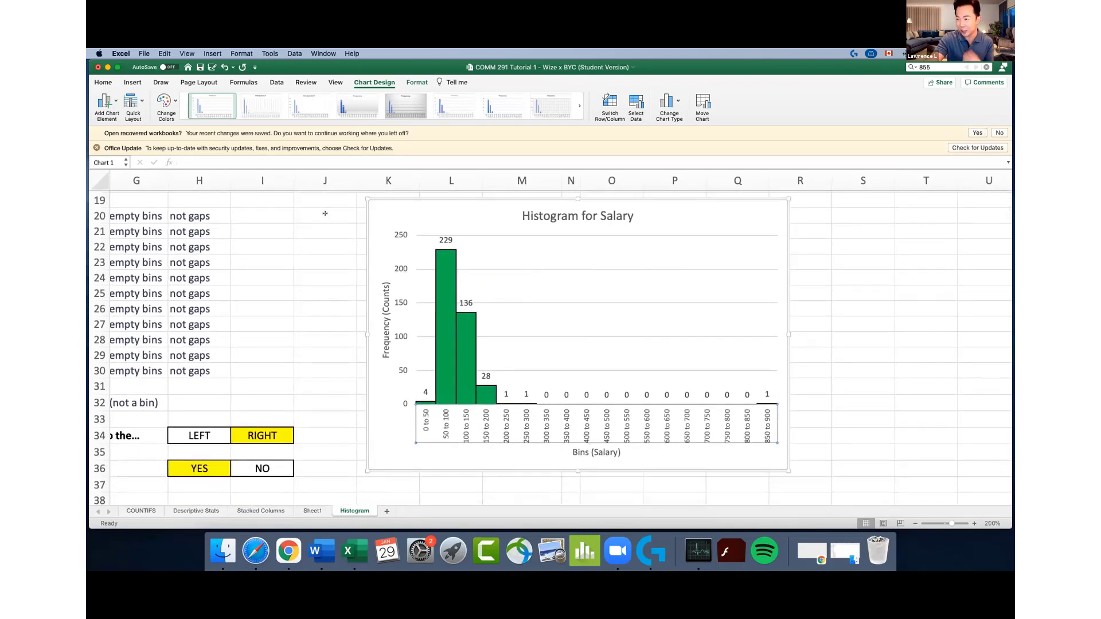
pyautogui.click(338, 212)
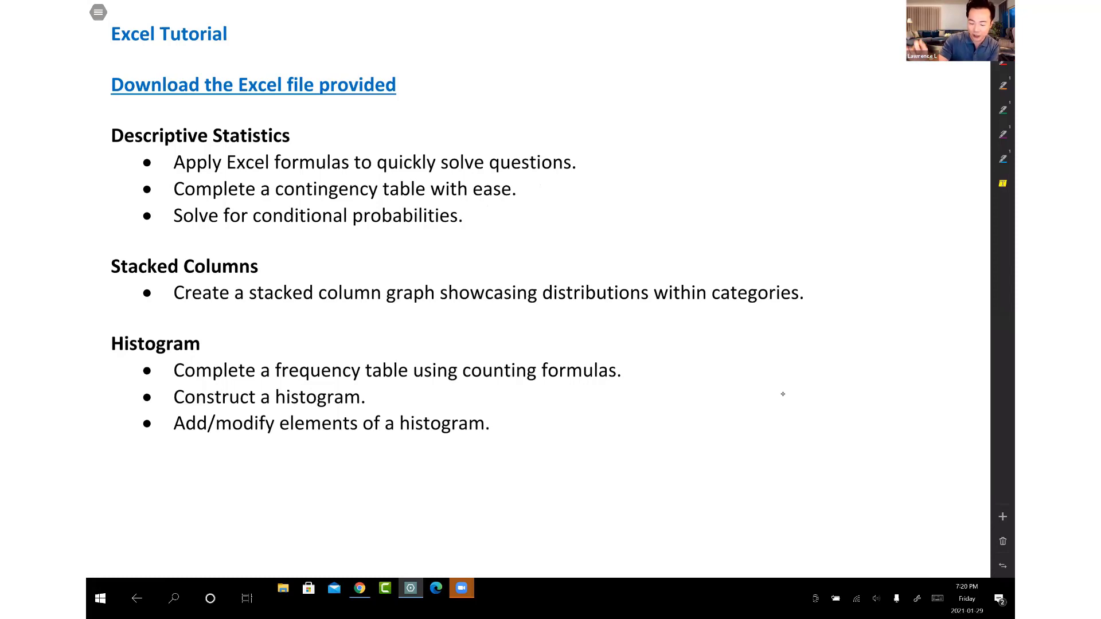
# Examine the Histogram of Salary and the Boxplot of Salary in the COMM 291 Tutorial #1 notes for skew and outliers
pyautogui.scroll(-5, 782, 394)
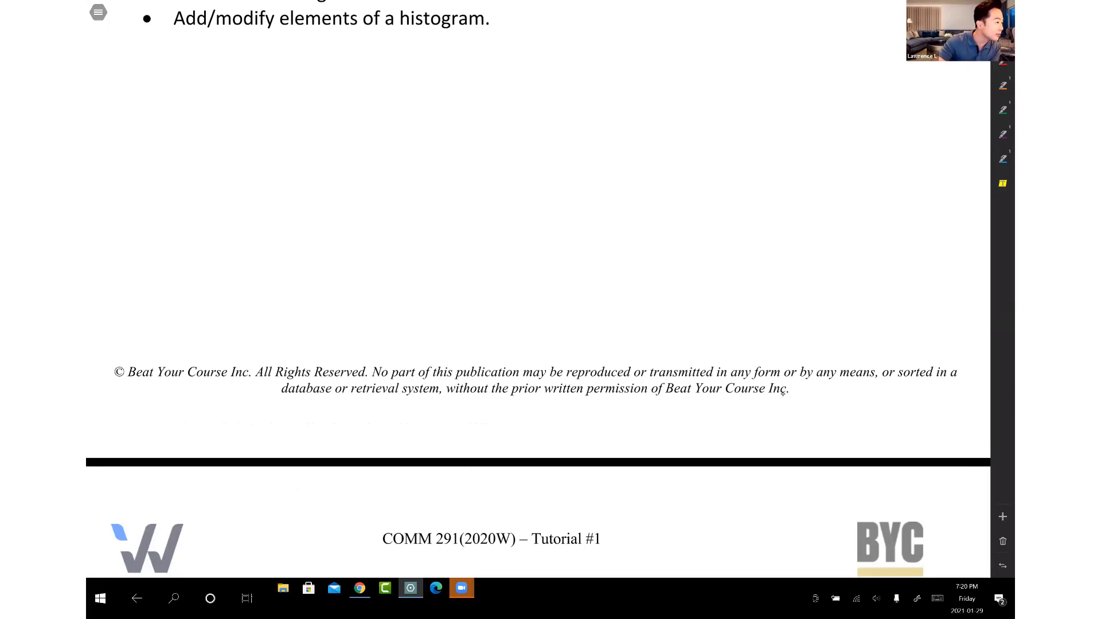
pyautogui.scroll(-10, 783, 394)
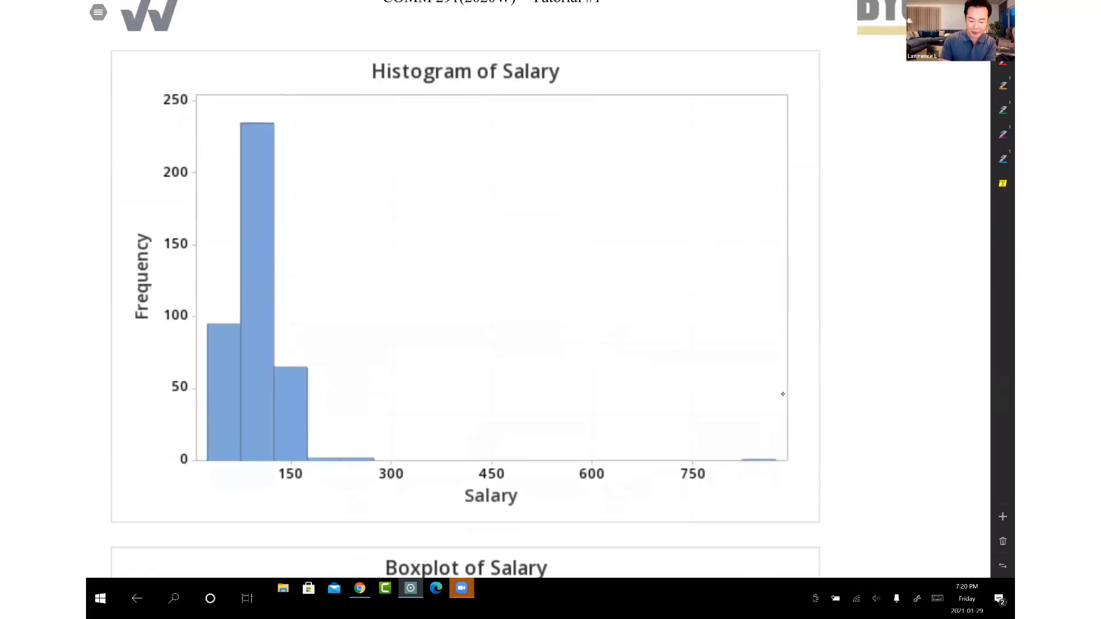
pyautogui.scroll(-1, 782, 393)
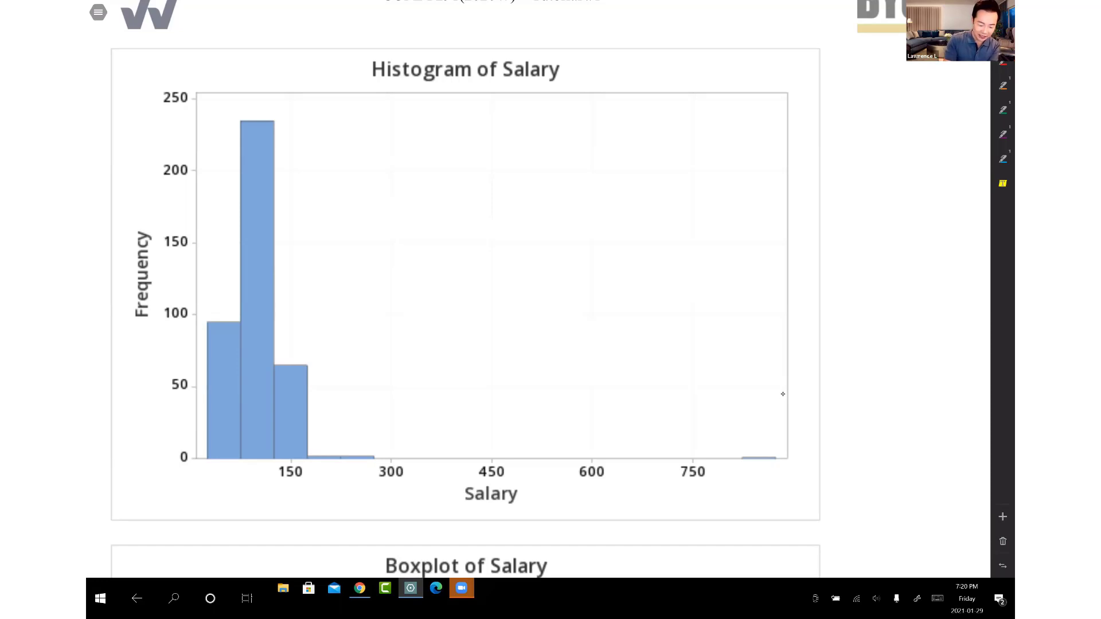
pyautogui.moveTo(254, 332)
pyautogui.mouseDown()
pyautogui.moveTo(197, 335)
pyautogui.moveTo(238, 337)
pyautogui.mouseUp()
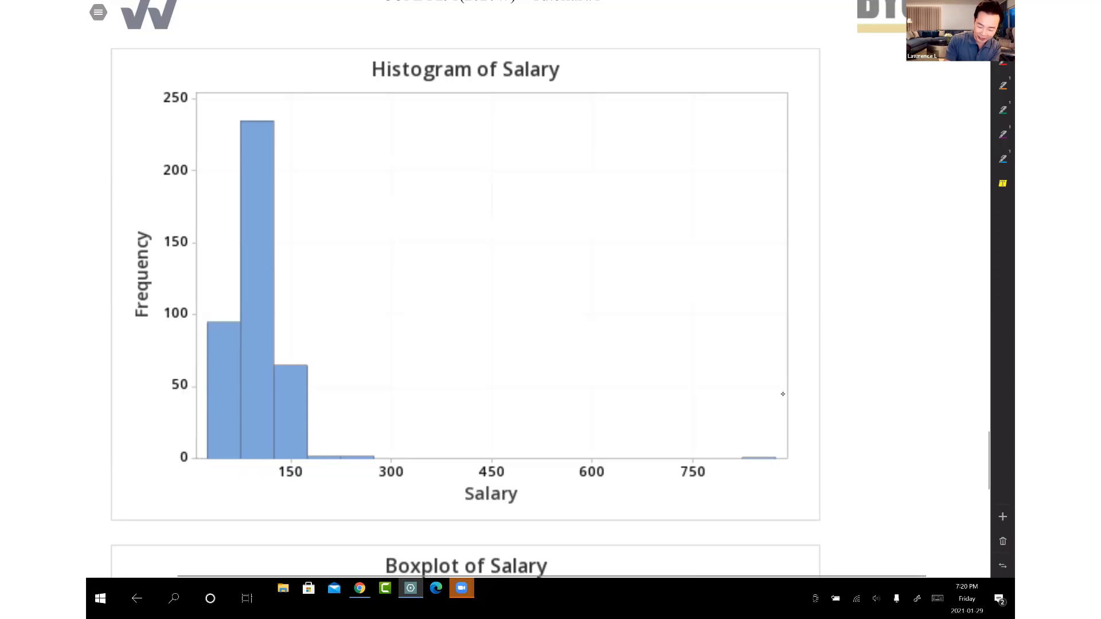
pyautogui.moveTo(749, 459)
pyautogui.mouseDown()
pyautogui.moveTo(252, 460)
pyautogui.moveTo(799, 464)
pyautogui.mouseUp()
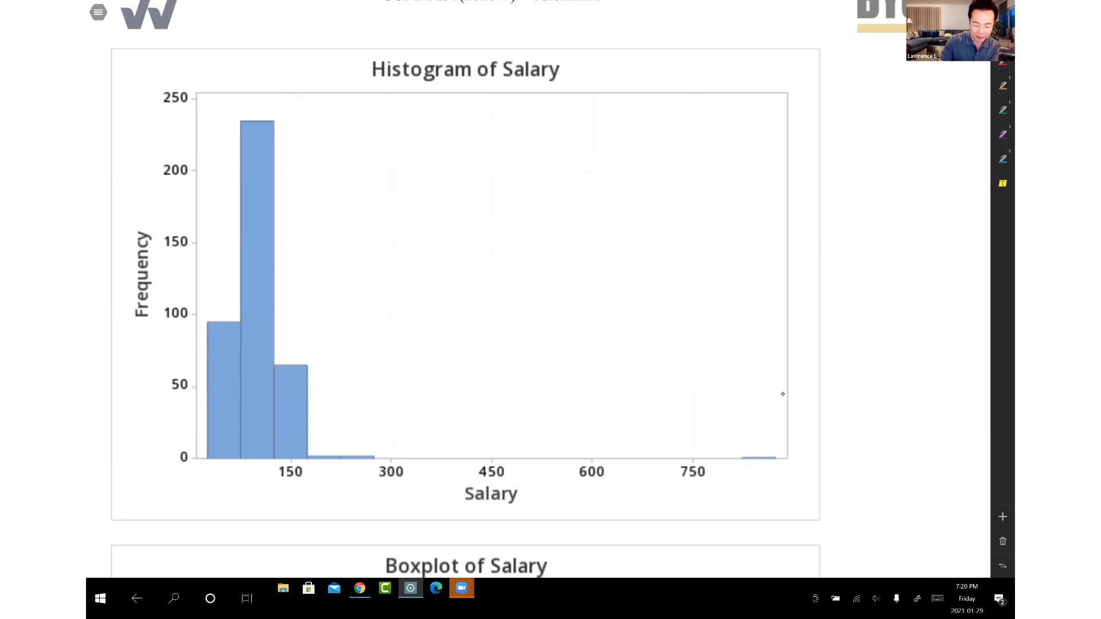
pyautogui.scroll(-2, 783, 394)
pyautogui.scroll(1, 783, 394)
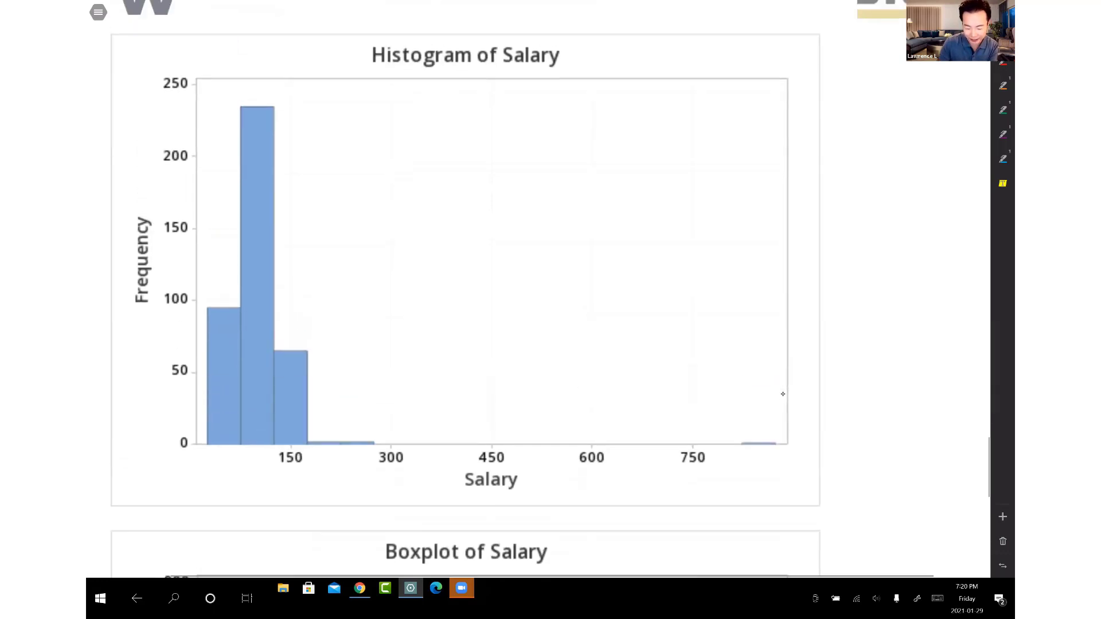
pyautogui.scroll(-1, 783, 394)
pyautogui.scroll(-7, 783, 393)
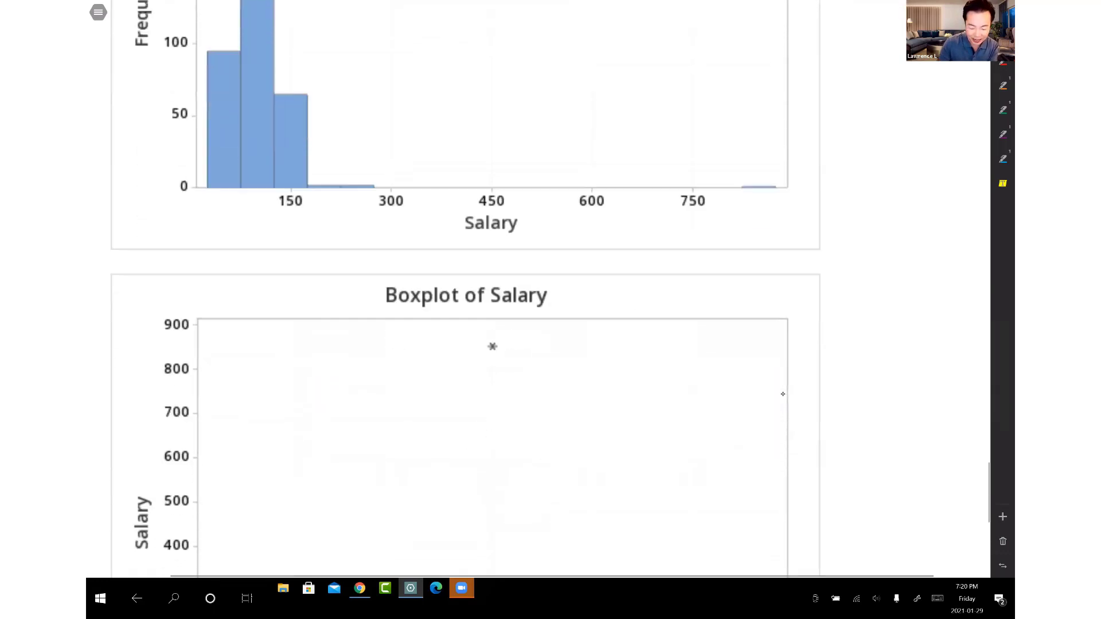
pyautogui.scroll(-3, 783, 394)
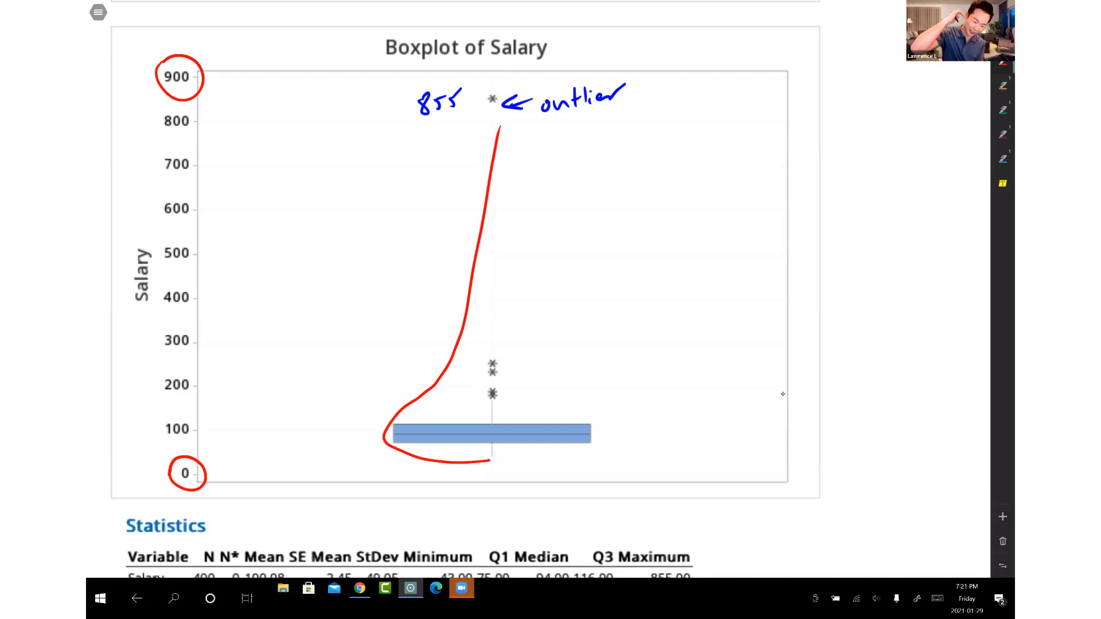
# Undo the red circles around 900 and 0, then write "skewed to right" in red beside the boxplot curve with an upward arrow
pyautogui.hotkey('ctrl', 'z')
pyautogui.hotkey('ctrl', 'z')
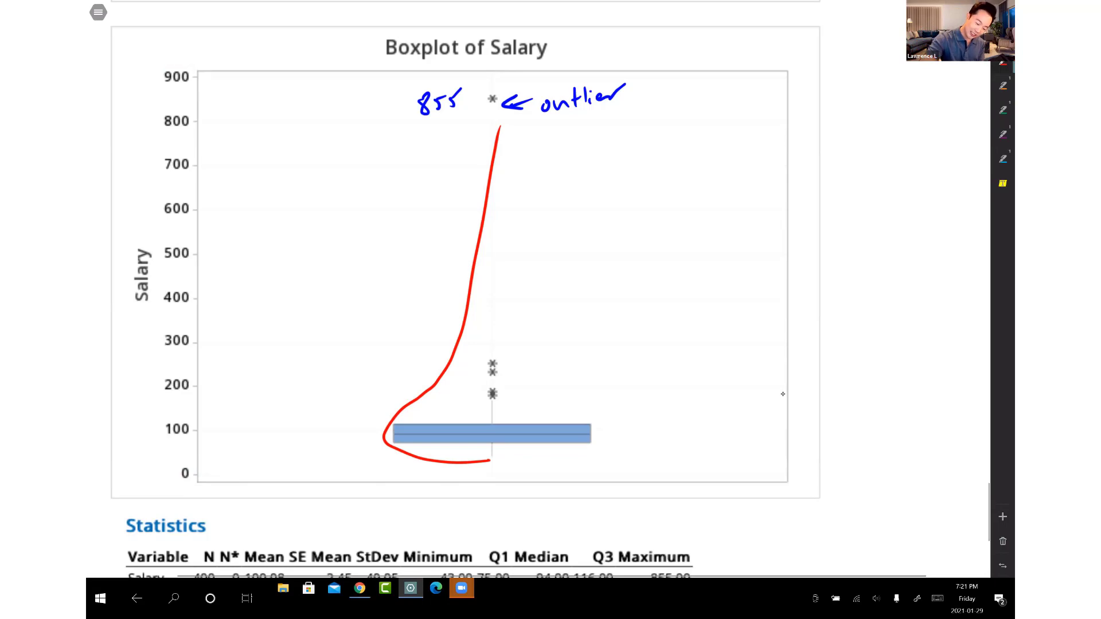
pyautogui.moveTo(311, 392); pyautogui.dragTo(336, 408)
pyautogui.moveTo(308, 385)
pyautogui.mouseDown()
pyautogui.moveTo(331, 396)
pyautogui.moveTo(327, 319)
pyautogui.mouseUp()
pyautogui.moveTo(307, 279); pyautogui.dragTo(323, 296)
pyautogui.moveTo(326, 279); pyautogui.dragTo(334, 270)
pyautogui.moveTo(351, 348)
pyautogui.mouseDown()
pyautogui.moveTo(365, 329)
pyautogui.moveTo(353, 310)
pyautogui.mouseUp()
pyautogui.moveTo(342, 298); pyautogui.dragTo(352, 279)
pyautogui.moveTo(377, 396); pyautogui.dragTo(449, 246)
pyautogui.moveTo(439, 245); pyautogui.dragTo(456, 253)
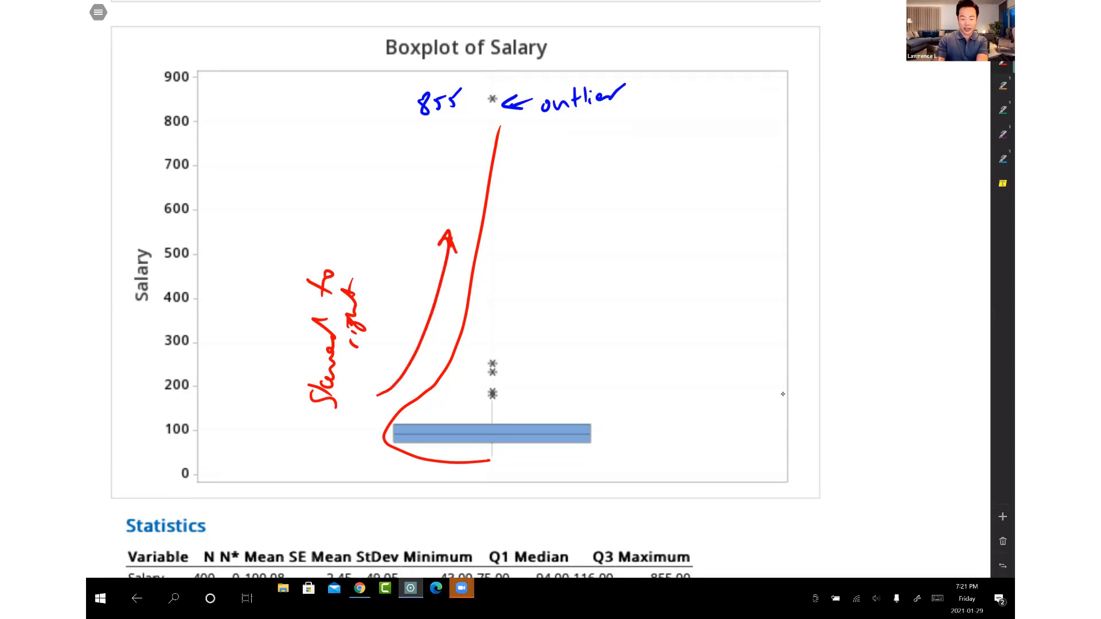
# Draw a red right-skewed curve over the Histogram of Salary and add "skewed to right" with an arrow along its tail
pyautogui.scroll(8, 783, 394)
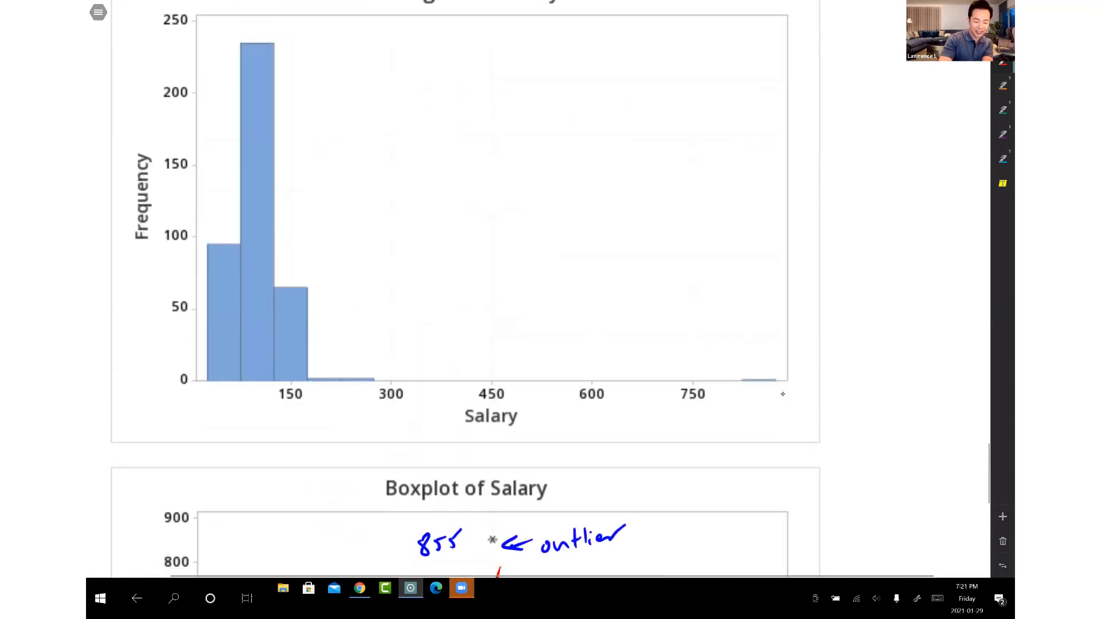
pyautogui.moveTo(215, 359)
pyautogui.mouseDown()
pyautogui.moveTo(260, 66)
pyautogui.moveTo(487, 347)
pyautogui.moveTo(686, 374)
pyautogui.mouseUp()
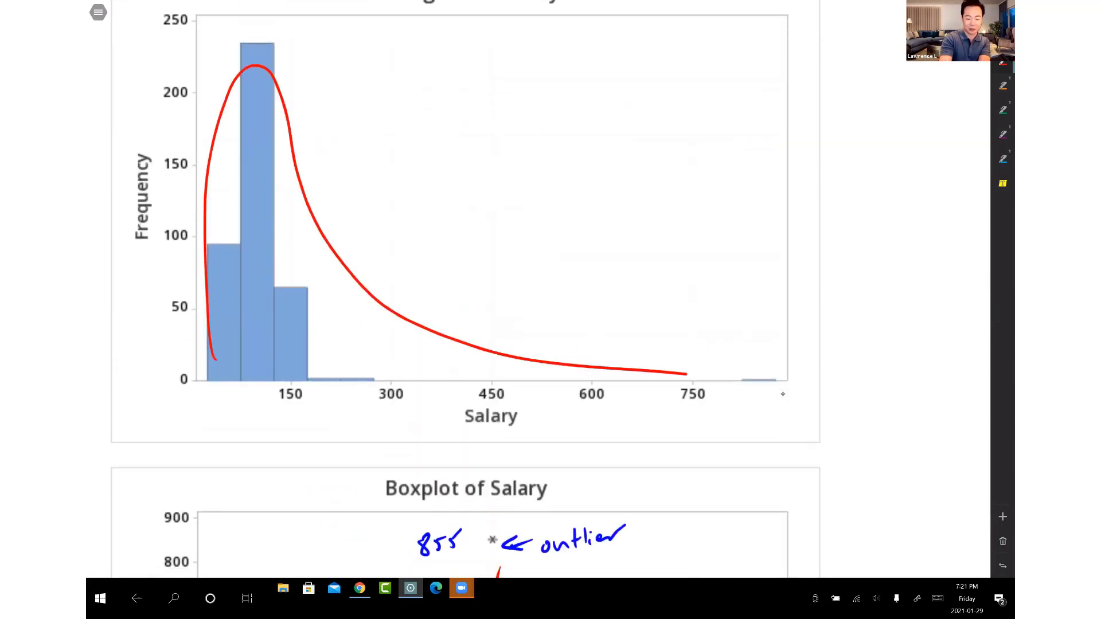
pyautogui.moveTo(446, 122)
pyautogui.mouseDown()
pyautogui.moveTo(434, 154)
pyautogui.moveTo(526, 111)
pyautogui.moveTo(573, 109)
pyautogui.mouseUp()
pyautogui.moveTo(544, 173)
pyautogui.mouseDown()
pyautogui.moveTo(564, 156)
pyautogui.moveTo(615, 162)
pyautogui.moveTo(631, 142)
pyautogui.mouseUp()
pyautogui.moveTo(339, 151); pyautogui.dragTo(631, 324)
pyautogui.moveTo(631, 325); pyautogui.dragTo(618, 334)
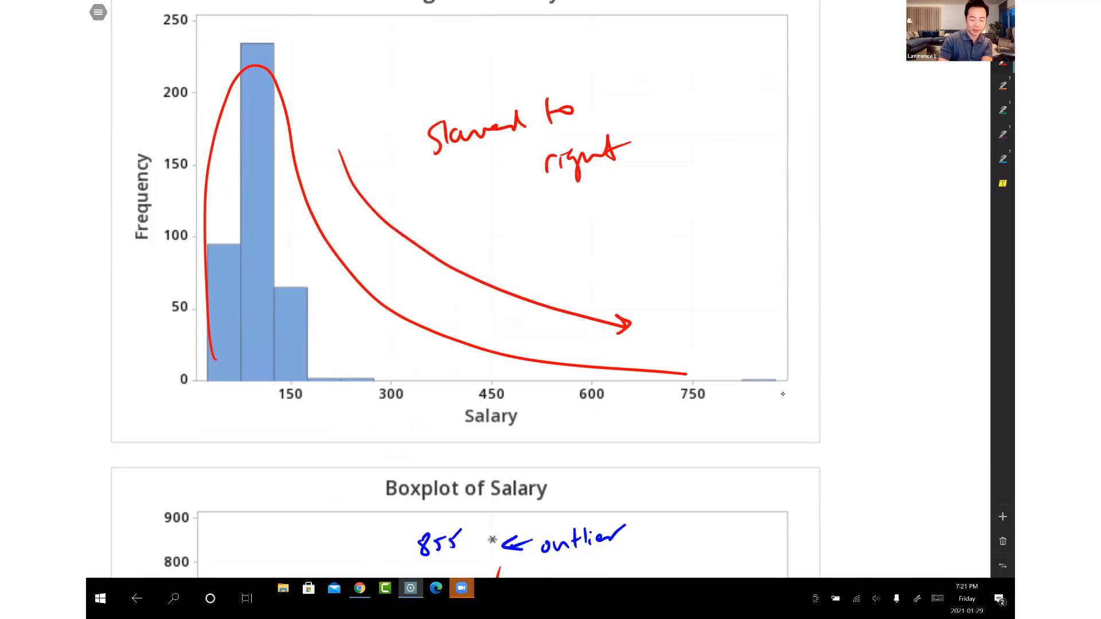
# Erase the red curve and arrow from the Boxplot of Salary
pyautogui.scroll(-7, 782, 394)
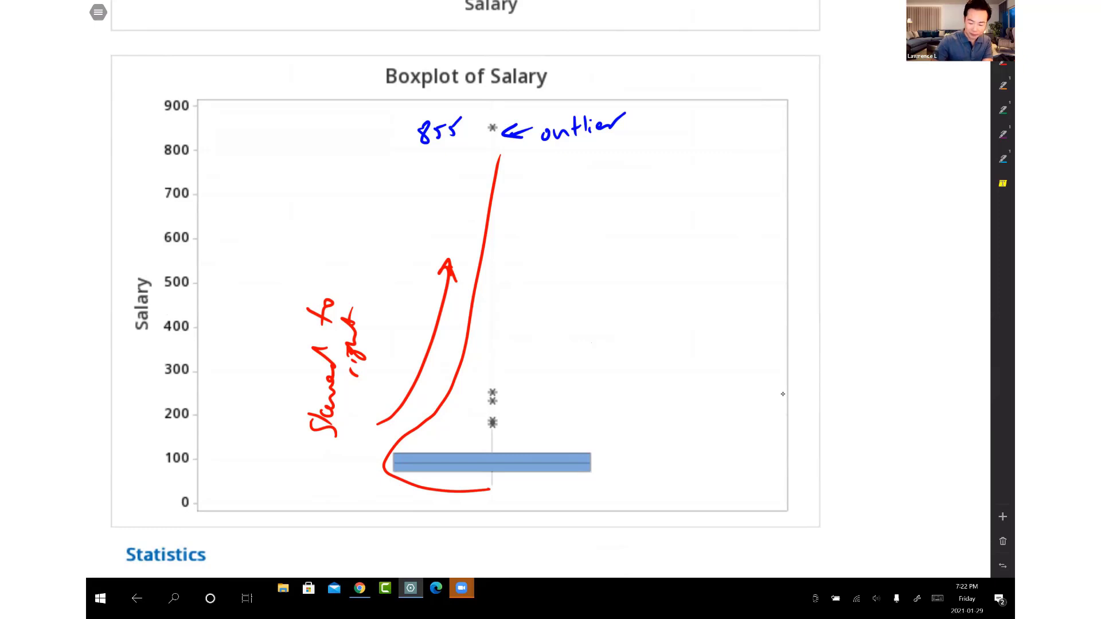
pyautogui.scroll(-1, 783, 394)
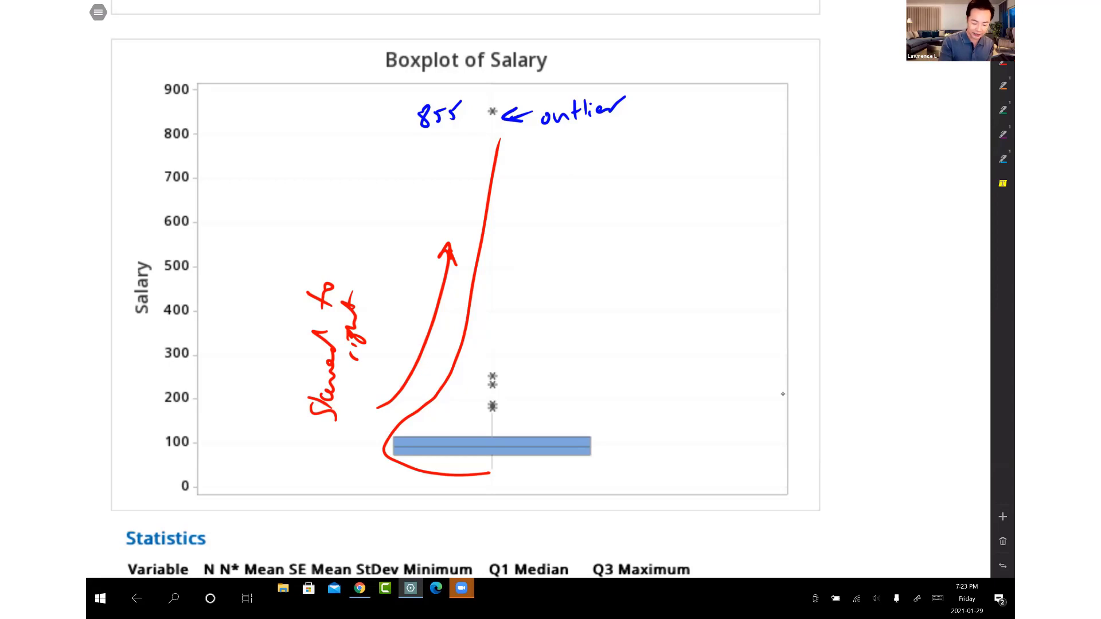
pyautogui.moveTo(477, 313); pyautogui.dragTo(427, 313)
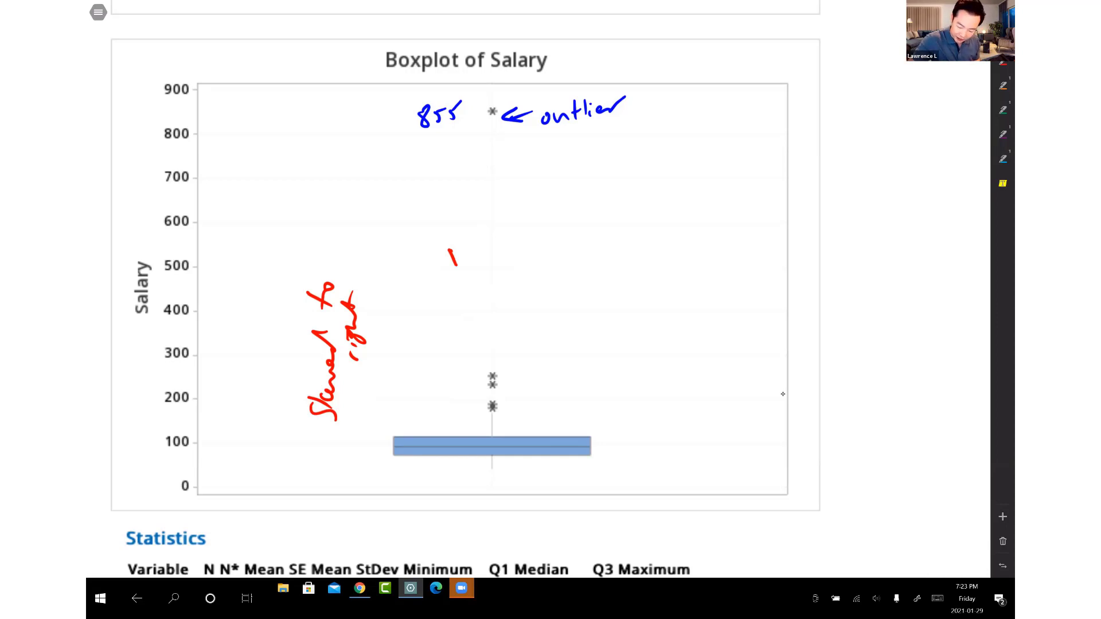
# Outline the box of the salary boxplot with the green pen
pyautogui.click(1003, 109)
pyautogui.scroll(5, 516, 494)
pyautogui.click(315, 429)
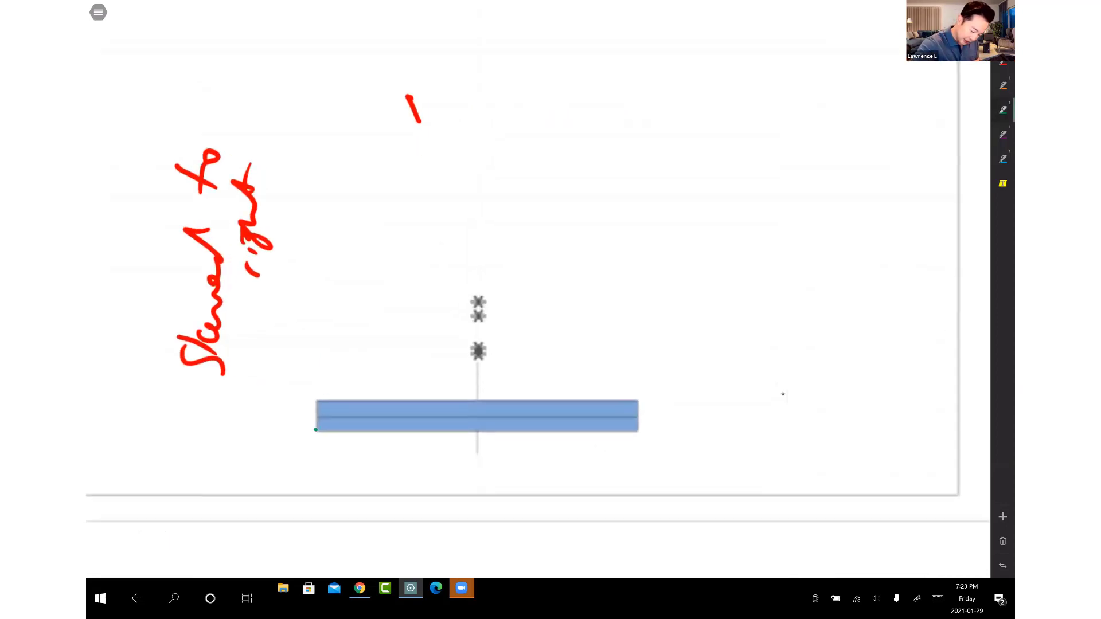
pyautogui.moveTo(316, 429)
pyautogui.mouseDown()
pyautogui.moveTo(573, 443)
pyautogui.moveTo(634, 435)
pyautogui.mouseUp()
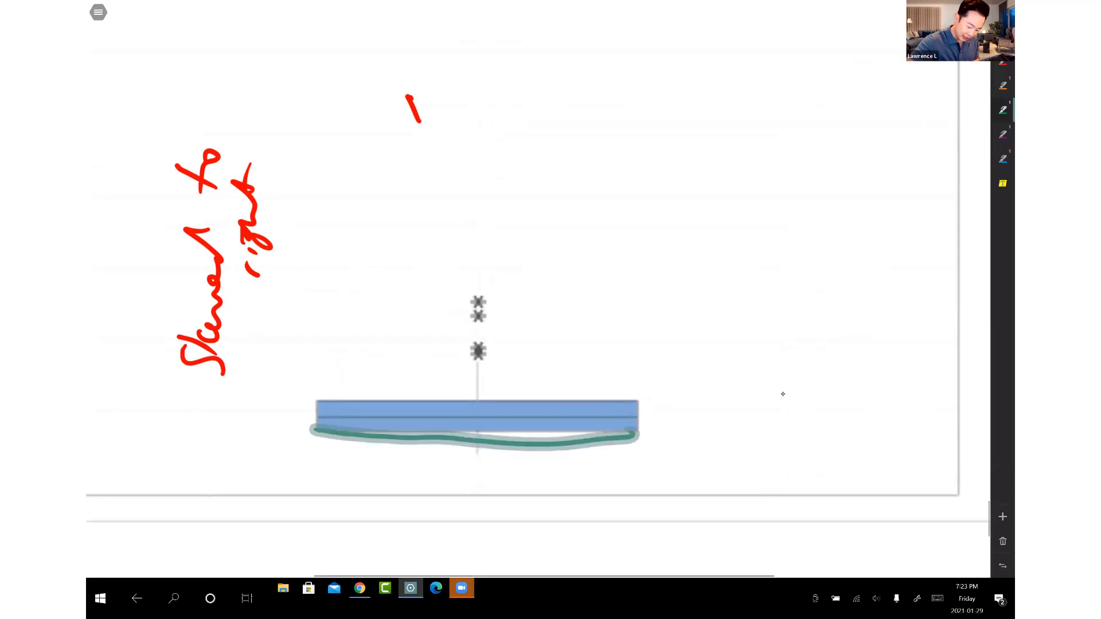
pyautogui.hotkey('ctrl', 'z')
pyautogui.moveTo(319, 429)
pyautogui.mouseDown()
pyautogui.moveTo(607, 430)
pyautogui.moveTo(635, 402)
pyautogui.moveTo(575, 403)
pyautogui.mouseUp()
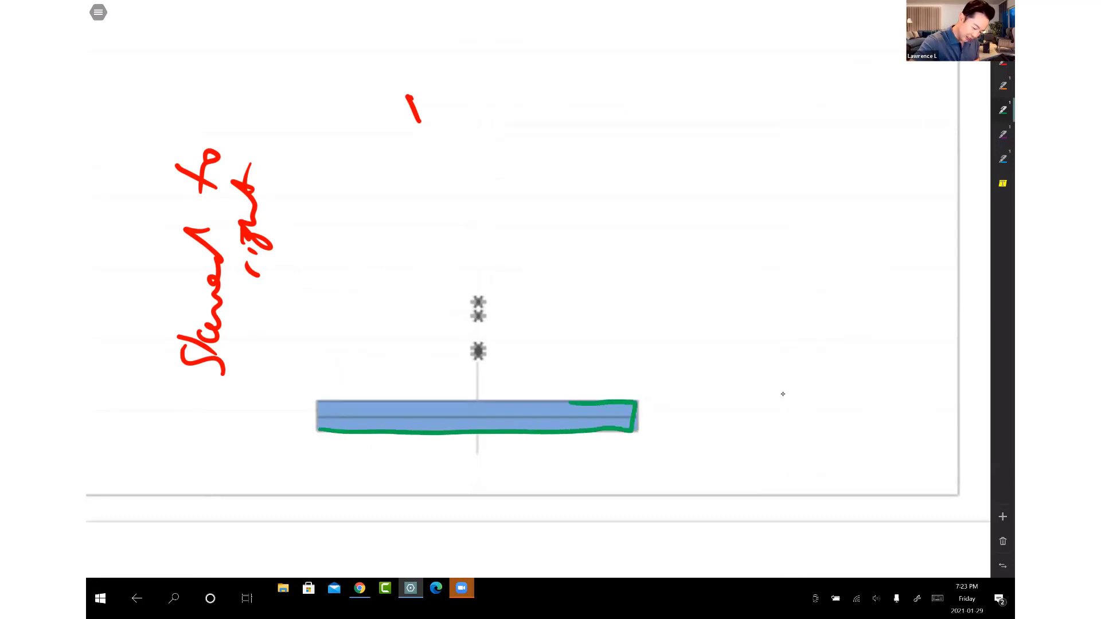
pyautogui.moveTo(314, 431)
pyautogui.mouseDown()
pyautogui.moveTo(333, 395)
pyautogui.moveTo(631, 400)
pyautogui.moveTo(370, 396)
pyautogui.mouseUp()
# Label the box in green with "IQR" and a vertical double-headed arrow on one side and "50%" on the other
pyautogui.moveTo(258, 436)
pyautogui.mouseDown()
pyautogui.moveTo(278, 421)
pyautogui.moveTo(265, 429)
pyautogui.moveTo(258, 392)
pyautogui.mouseUp()
pyautogui.moveTo(263, 404); pyautogui.dragTo(281, 393)
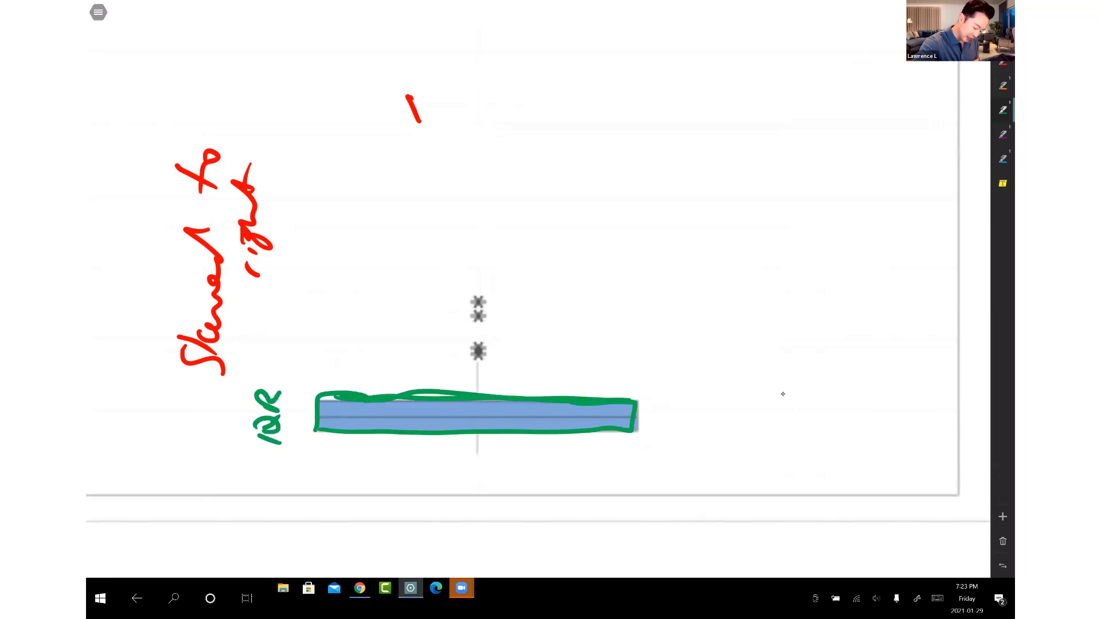
pyautogui.moveTo(288, 432)
pyautogui.mouseDown()
pyautogui.moveTo(297, 432)
pyautogui.moveTo(293, 405)
pyautogui.mouseUp()
pyautogui.moveTo(287, 408); pyautogui.dragTo(298, 408)
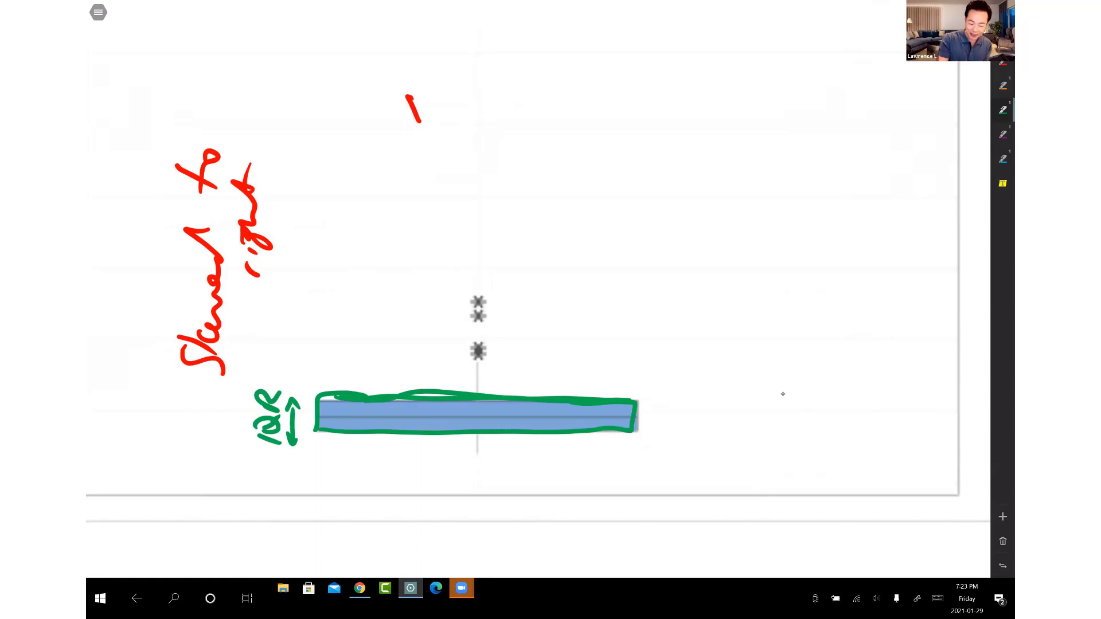
pyautogui.moveTo(658, 419)
pyautogui.mouseDown()
pyautogui.moveTo(666, 446)
pyautogui.moveTo(657, 425)
pyautogui.mouseUp()
pyautogui.moveTo(651, 400); pyautogui.dragTo(659, 403)
pyautogui.moveTo(675, 394); pyautogui.dragTo(680, 410)
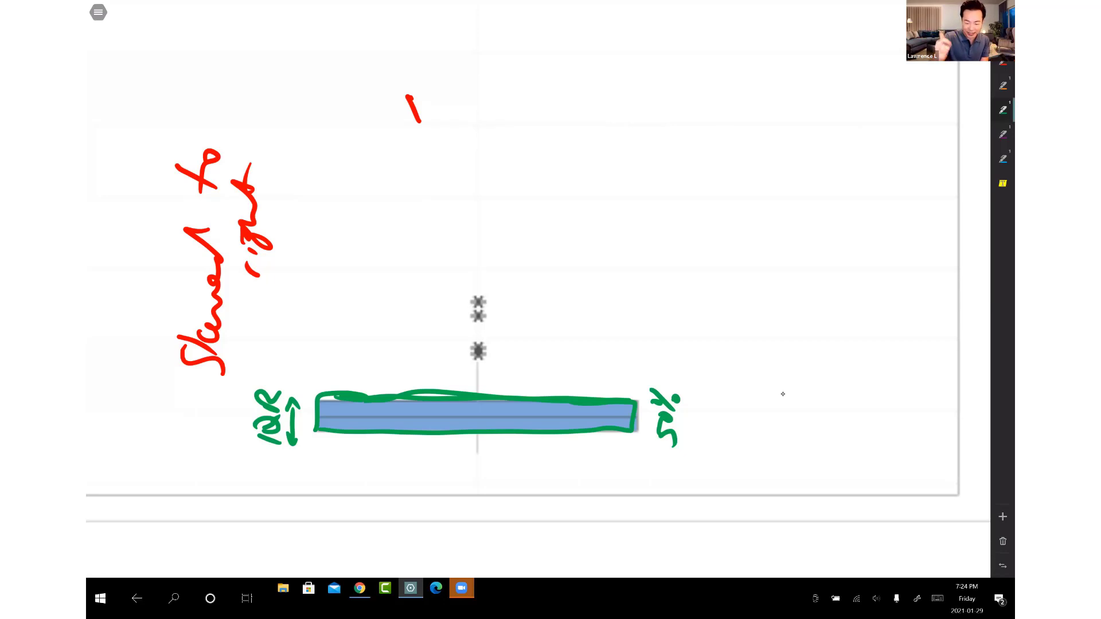
# Circle the 855 outlier and the group of lower outliers in green, and erase the leftover red stroke
pyautogui.scroll(3, 783, 394)
pyautogui.moveTo(524, 19)
pyautogui.mouseDown()
pyautogui.moveTo(519, 39)
pyautogui.moveTo(515, 3)
pyautogui.mouseUp()
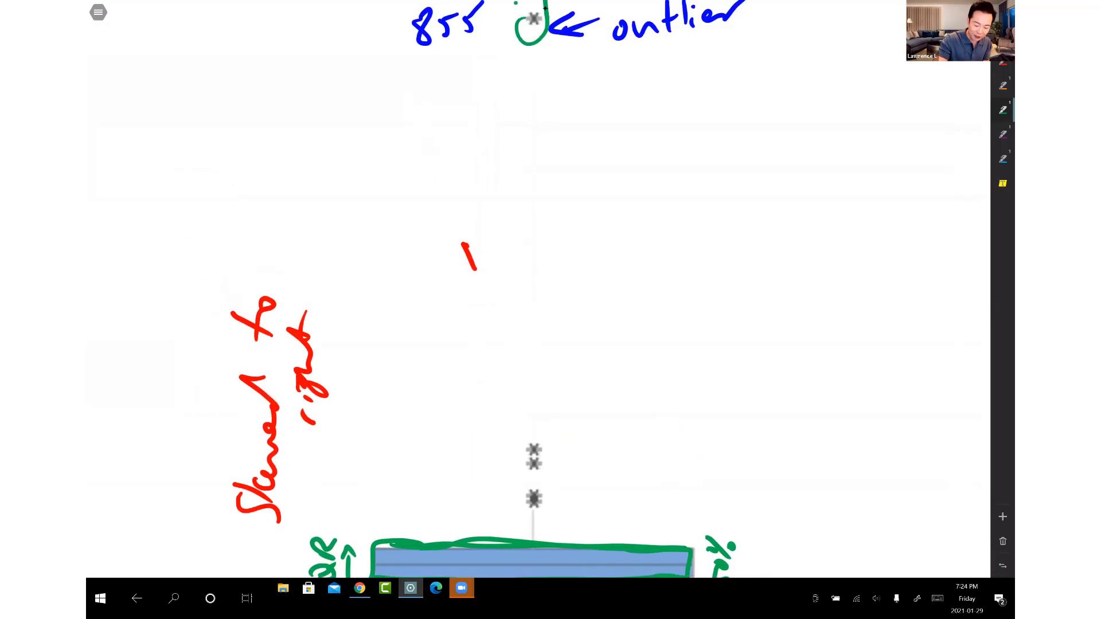
pyautogui.moveTo(517, 457); pyautogui.dragTo(526, 428)
pyautogui.scroll(-3, 544, 7)
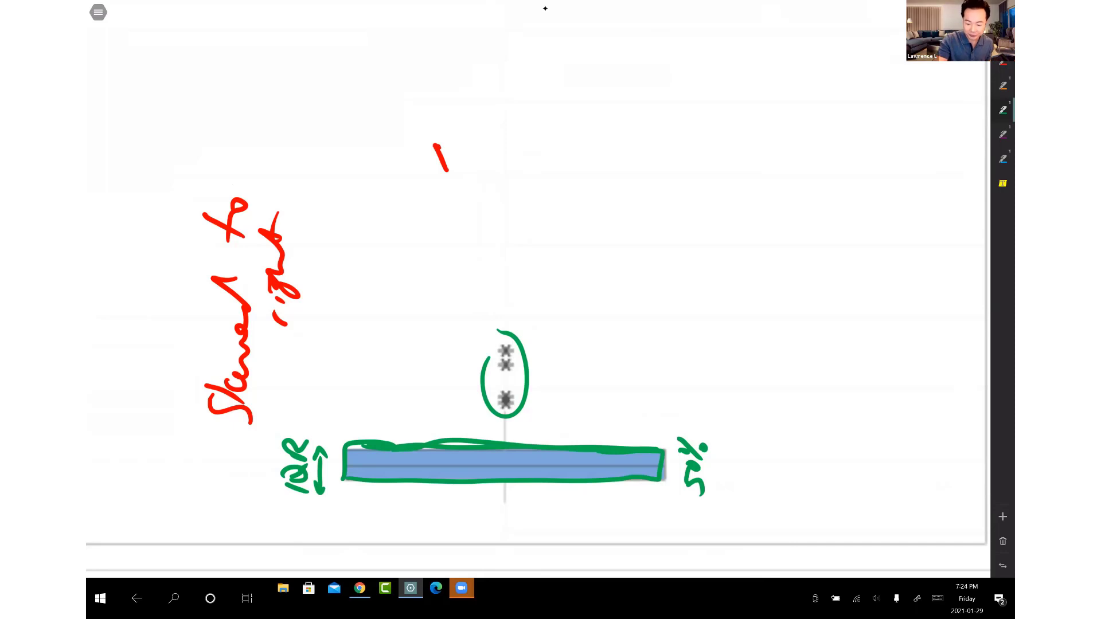
pyautogui.press('Escape')
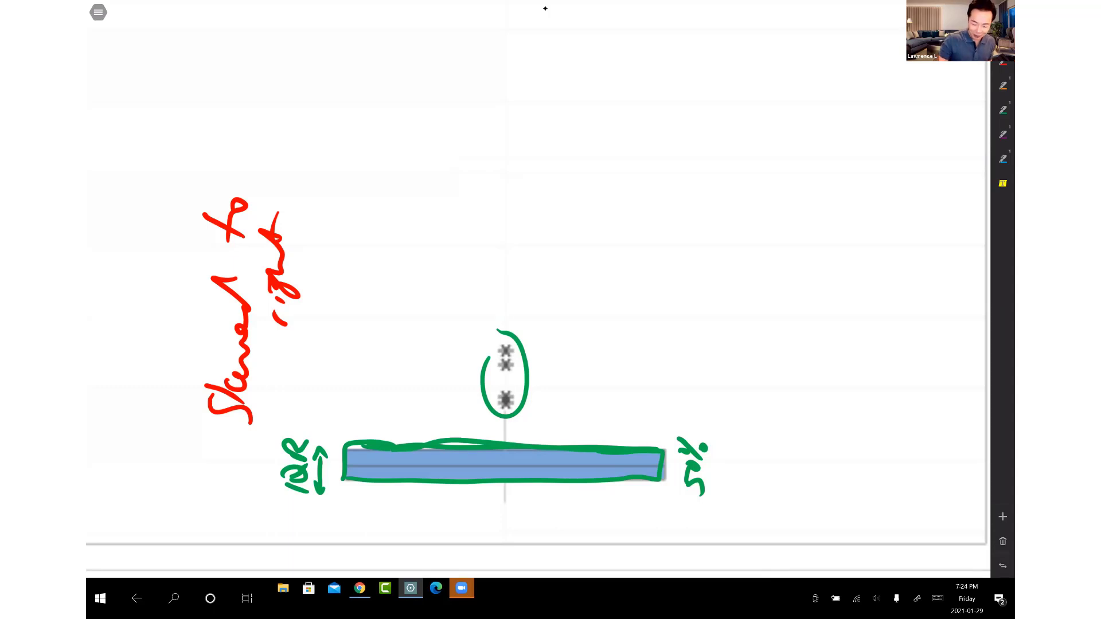
# Look over the salary Statistics table below the boxplot and switch to the open Blank Pages PDF
pyautogui.scroll(-6, 545, 8)
pyautogui.scroll(-2, 545, 8)
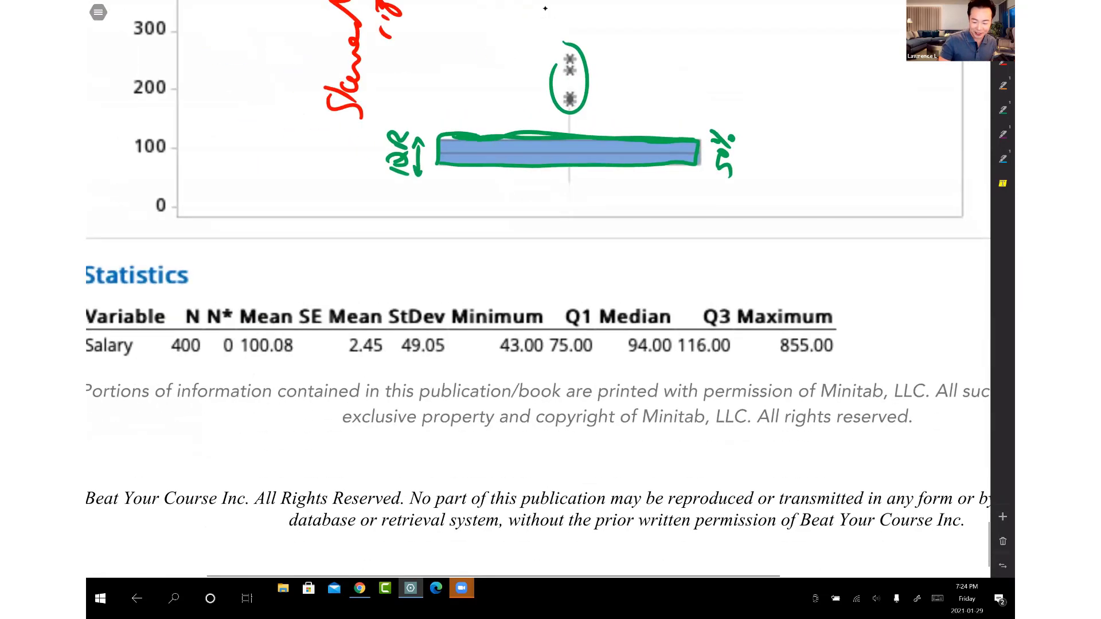
pyautogui.scroll(-2, 545, 8)
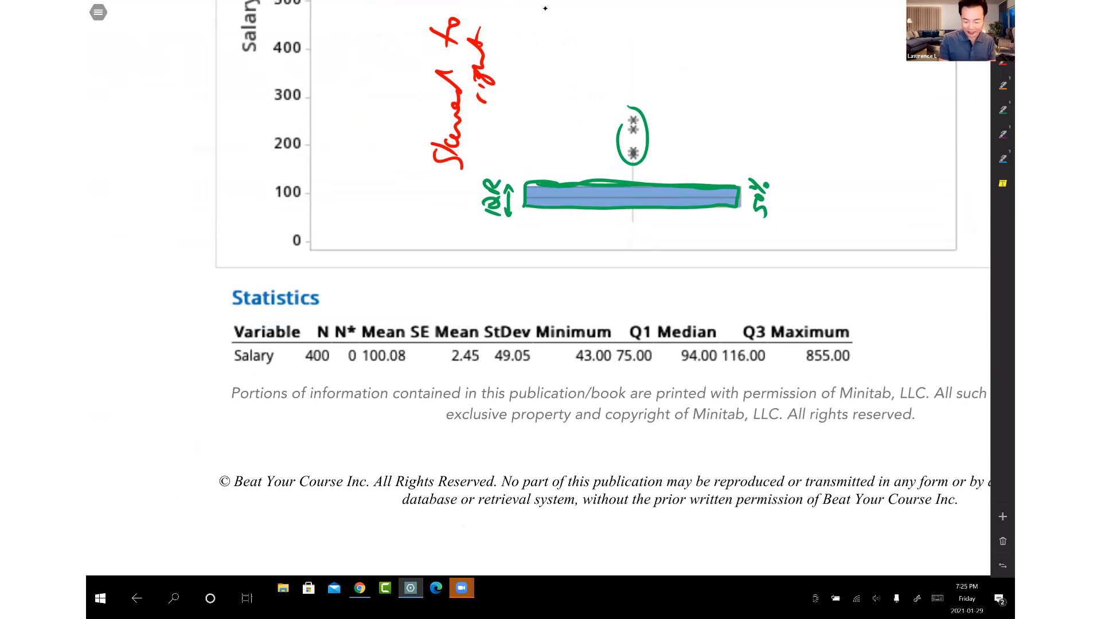
pyautogui.scroll(8, 545, 8)
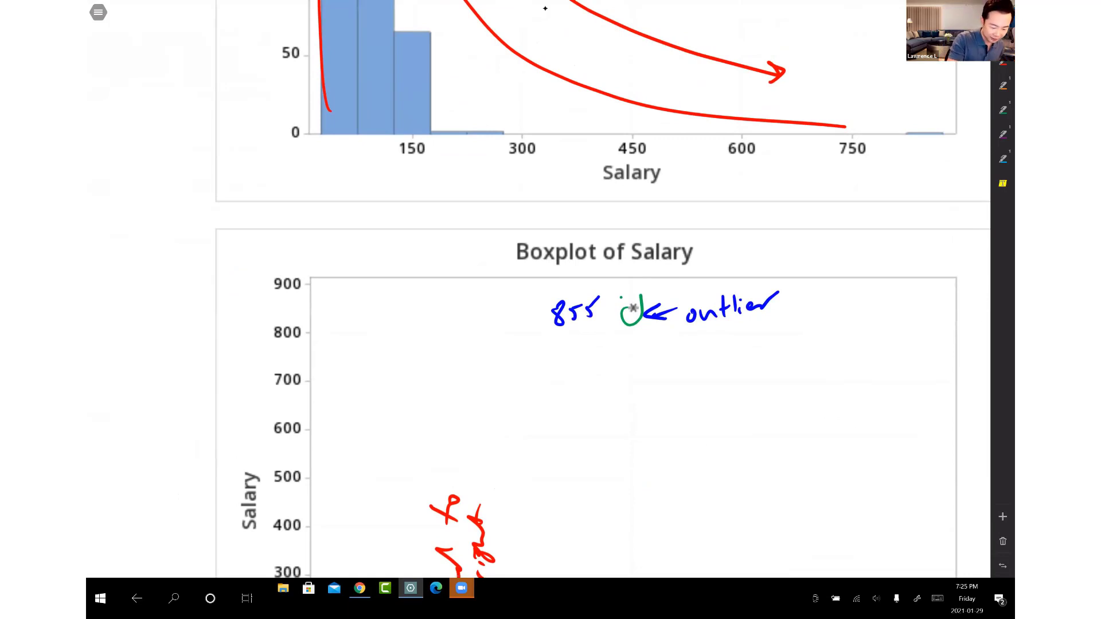
pyautogui.click(98, 12)
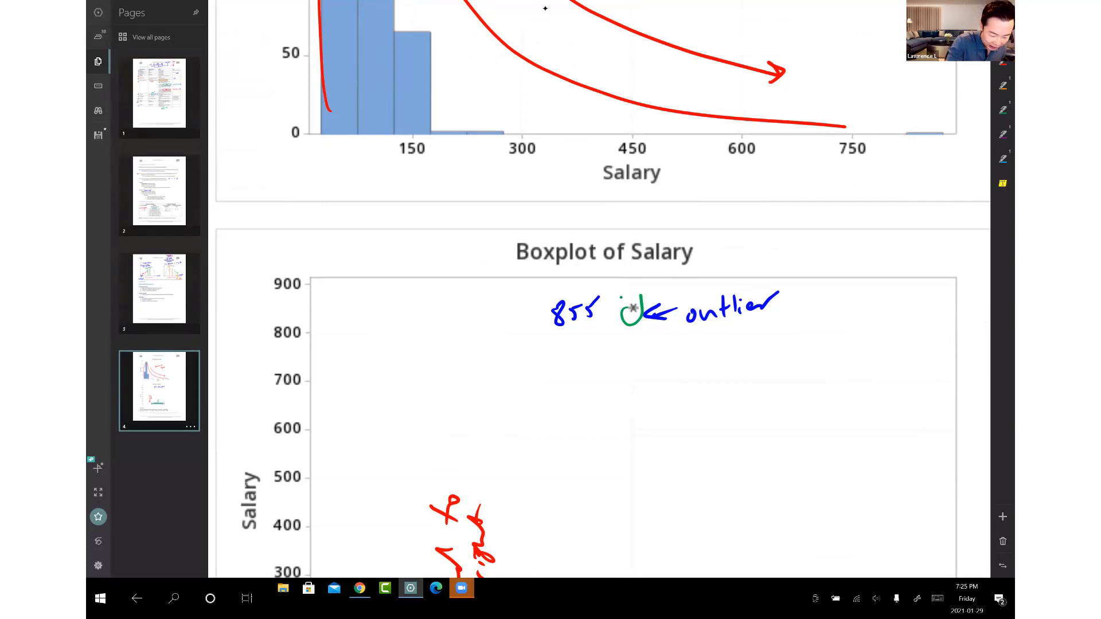
pyautogui.click(98, 36)
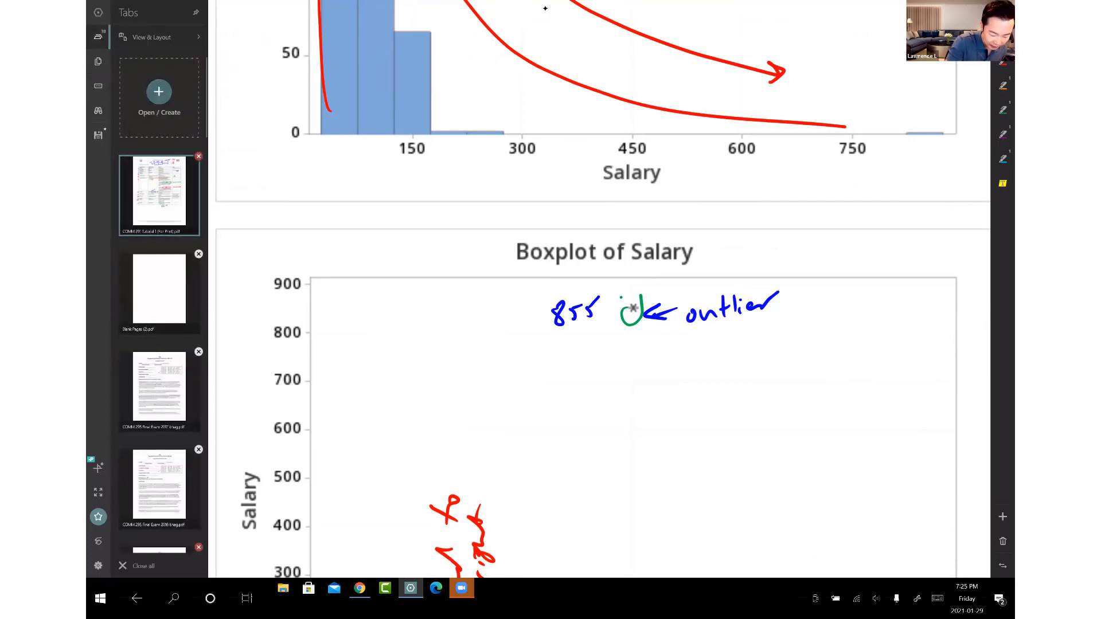
pyautogui.click(159, 292)
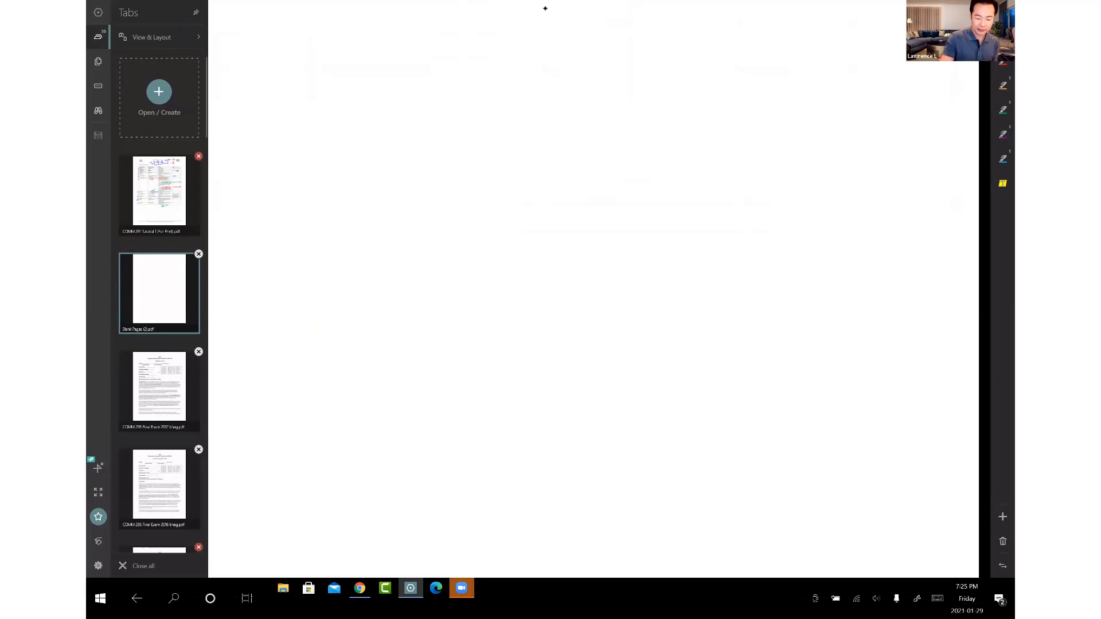
# Write "strong, moderate, weak" in blue with an arrow leading to the word "correlation" in quotation marks
pyautogui.moveTo(180, 55)
pyautogui.mouseDown()
pyautogui.moveTo(164, 91)
pyautogui.moveTo(183, 84)
pyautogui.mouseUp()
pyautogui.moveTo(186, 80)
pyautogui.mouseDown()
pyautogui.moveTo(219, 63)
pyautogui.moveTo(232, 92)
pyautogui.moveTo(243, 87)
pyautogui.mouseUp()
pyautogui.moveTo(263, 70)
pyautogui.mouseDown()
pyautogui.moveTo(267, 57)
pyautogui.moveTo(282, 69)
pyautogui.mouseUp()
pyautogui.moveTo(293, 60)
pyautogui.mouseDown()
pyautogui.moveTo(309, 47)
pyautogui.moveTo(372, 50)
pyautogui.mouseUp()
pyautogui.moveTo(394, 53)
pyautogui.mouseDown()
pyautogui.moveTo(386, 68)
pyautogui.moveTo(453, 43)
pyautogui.mouseUp()
pyautogui.moveTo(456, 50); pyautogui.dragTo(480, 57)
pyautogui.moveTo(483, 35)
pyautogui.mouseDown()
pyautogui.moveTo(480, 56)
pyautogui.moveTo(492, 53)
pyautogui.mouseUp()
pyautogui.moveTo(371, 50)
pyautogui.mouseDown()
pyautogui.moveTo(265, 63)
pyautogui.moveTo(286, 63)
pyautogui.mouseUp()
pyautogui.moveTo(291, 55)
pyautogui.mouseDown()
pyautogui.moveTo(311, 63)
pyautogui.moveTo(365, 52)
pyautogui.mouseUp()
pyautogui.moveTo(543, 50); pyautogui.dragTo(635, 59)
pyautogui.moveTo(641, 46); pyautogui.dragTo(658, 42)
pyautogui.moveTo(662, 55)
pyautogui.mouseDown()
pyautogui.moveTo(671, 41)
pyautogui.moveTo(687, 57)
pyautogui.moveTo(723, 56)
pyautogui.mouseUp()
pyautogui.moveTo(729, 34)
pyautogui.mouseDown()
pyautogui.moveTo(745, 54)
pyautogui.moveTo(807, 29)
pyautogui.mouseUp()
pyautogui.moveTo(811, 20); pyautogui.dragTo(813, 30)
pyautogui.moveTo(597, 17); pyautogui.dragTo(598, 28)
pyautogui.moveTo(602, 17); pyautogui.dragTo(604, 29)
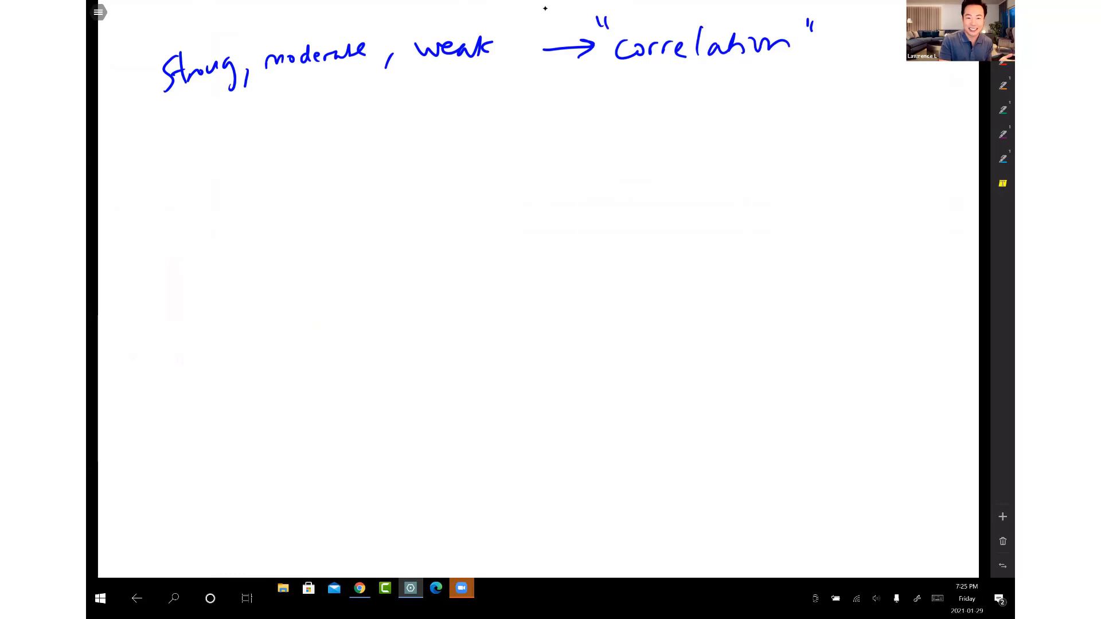
# Draw two arrows down from "correlation" to two blue circles, with "2 quantitative variable" written between them
pyautogui.moveTo(648, 83)
pyautogui.mouseDown()
pyautogui.moveTo(630, 106)
pyautogui.moveTo(624, 145)
pyautogui.mouseUp()
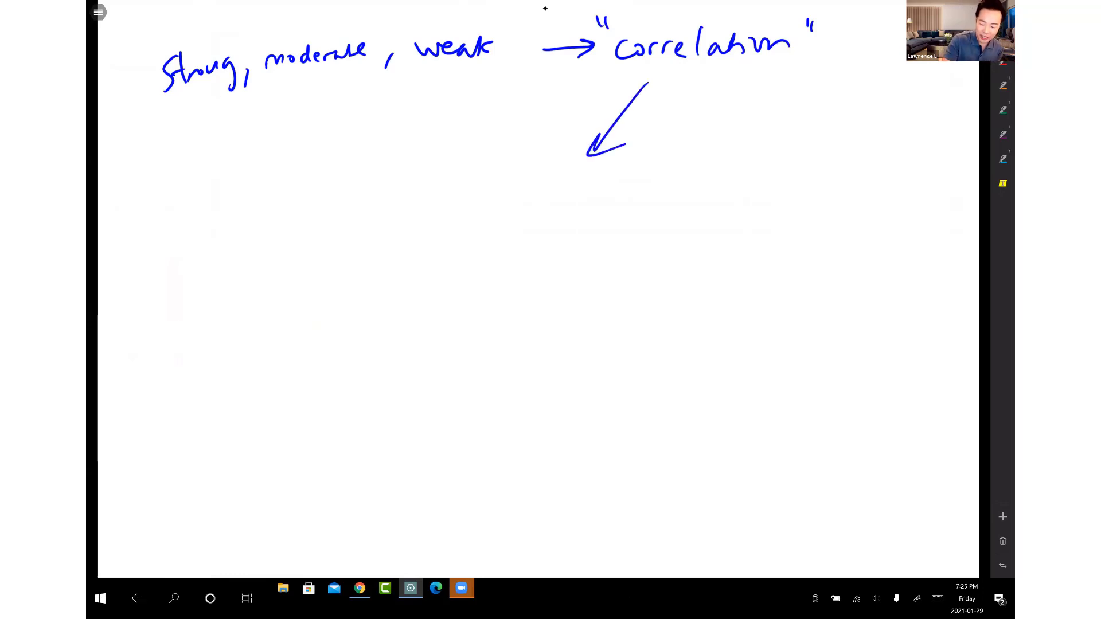
pyautogui.moveTo(773, 76)
pyautogui.mouseDown()
pyautogui.moveTo(792, 150)
pyautogui.moveTo(801, 127)
pyautogui.mouseUp()
pyautogui.moveTo(649, 186)
pyautogui.mouseDown()
pyautogui.moveTo(667, 207)
pyautogui.moveTo(803, 196)
pyautogui.mouseUp()
pyautogui.moveTo(653, 241)
pyautogui.mouseDown()
pyautogui.moveTo(677, 252)
pyautogui.moveTo(727, 238)
pyautogui.moveTo(746, 249)
pyautogui.mouseUp()
pyautogui.moveTo(744, 248); pyautogui.dragTo(761, 252)
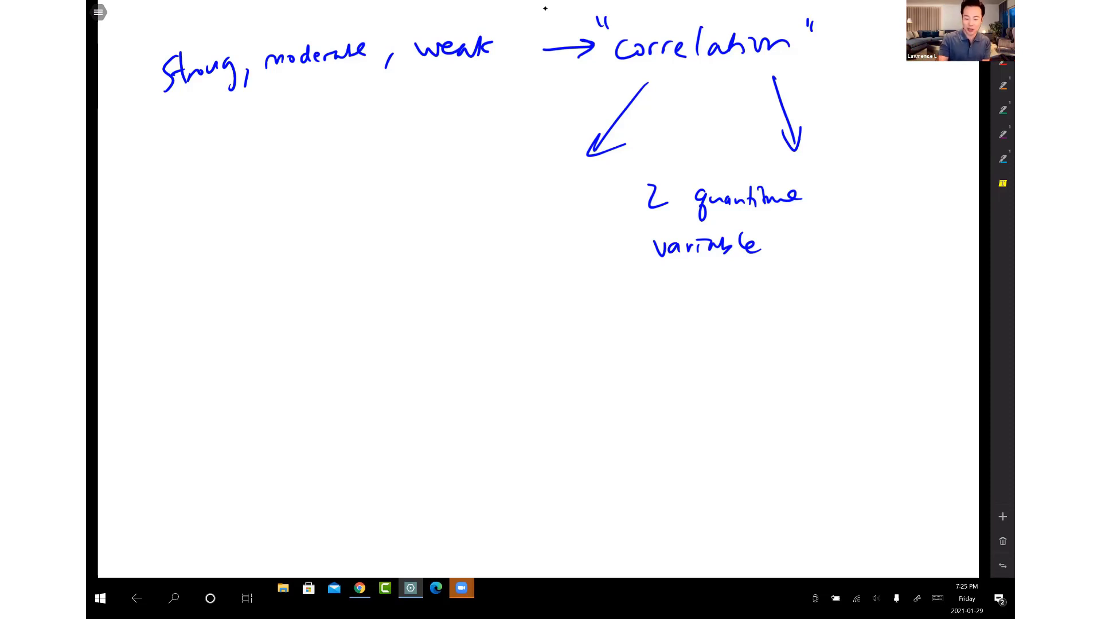
pyautogui.moveTo(576, 186)
pyautogui.mouseDown()
pyautogui.moveTo(474, 256)
pyautogui.moveTo(575, 185)
pyautogui.mouseUp()
pyautogui.moveTo(899, 161)
pyautogui.mouseDown()
pyautogui.moveTo(880, 268)
pyautogui.moveTo(891, 155)
pyautogui.mouseUp()
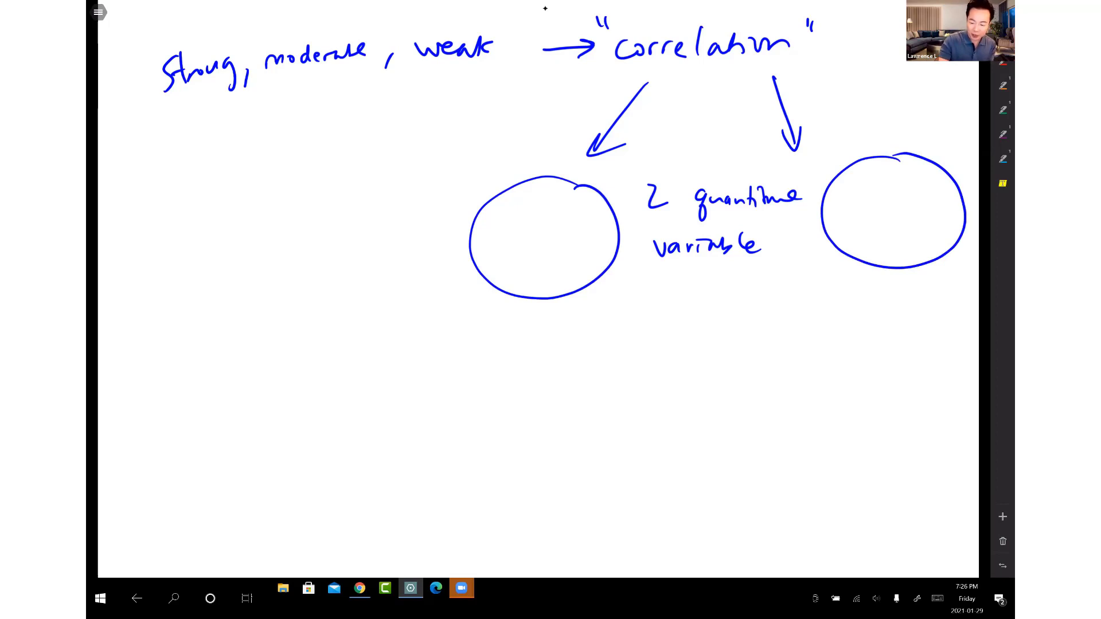
# Fill the two circles in red with "salary" and "years of education" as the variables
pyautogui.moveTo(854, 208)
pyautogui.mouseDown()
pyautogui.moveTo(843, 230)
pyautogui.moveTo(928, 231)
pyautogui.mouseUp()
pyautogui.click(901, 218)
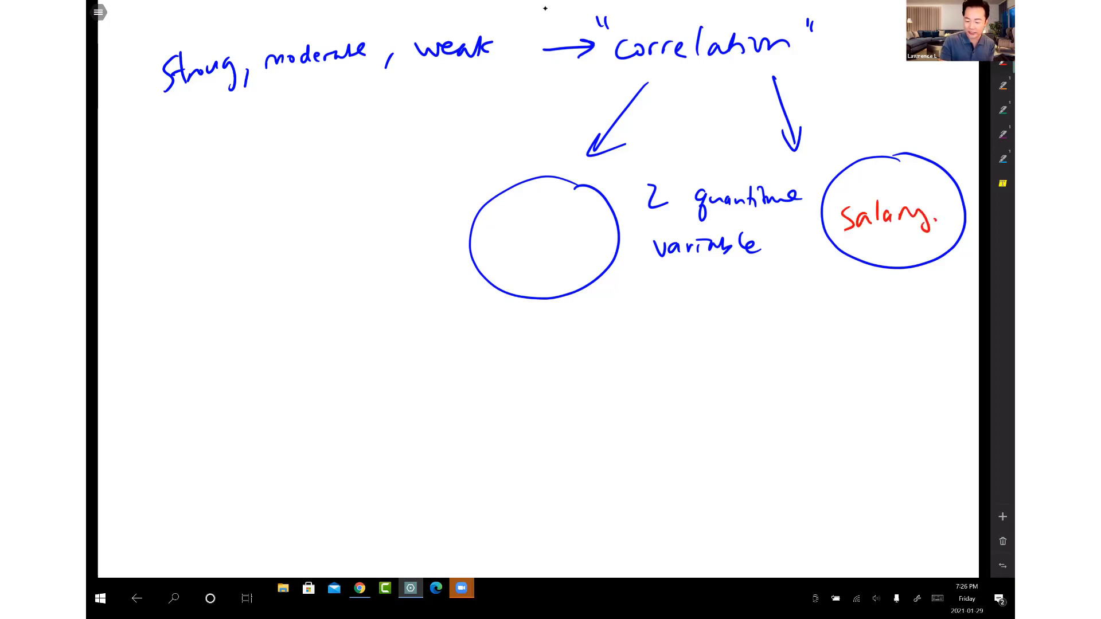
pyautogui.moveTo(492, 221)
pyautogui.mouseDown()
pyautogui.moveTo(543, 221)
pyautogui.moveTo(515, 269)
pyautogui.mouseUp()
pyautogui.moveTo(526, 243)
pyautogui.mouseDown()
pyautogui.moveTo(513, 267)
pyautogui.moveTo(530, 251)
pyautogui.moveTo(526, 287)
pyautogui.mouseUp()
pyautogui.moveTo(536, 276)
pyautogui.mouseDown()
pyautogui.moveTo(540, 265)
pyautogui.moveTo(555, 273)
pyautogui.mouseUp()
pyautogui.moveTo(567, 268)
pyautogui.mouseDown()
pyautogui.moveTo(589, 245)
pyautogui.moveTo(616, 240)
pyautogui.mouseUp()
# Mark years of education as x with the unit "yr" and salary as y with the unit "$" in red
pyautogui.moveTo(547, 318); pyautogui.dragTo(568, 337)
pyautogui.moveTo(567, 316); pyautogui.dragTo(549, 345)
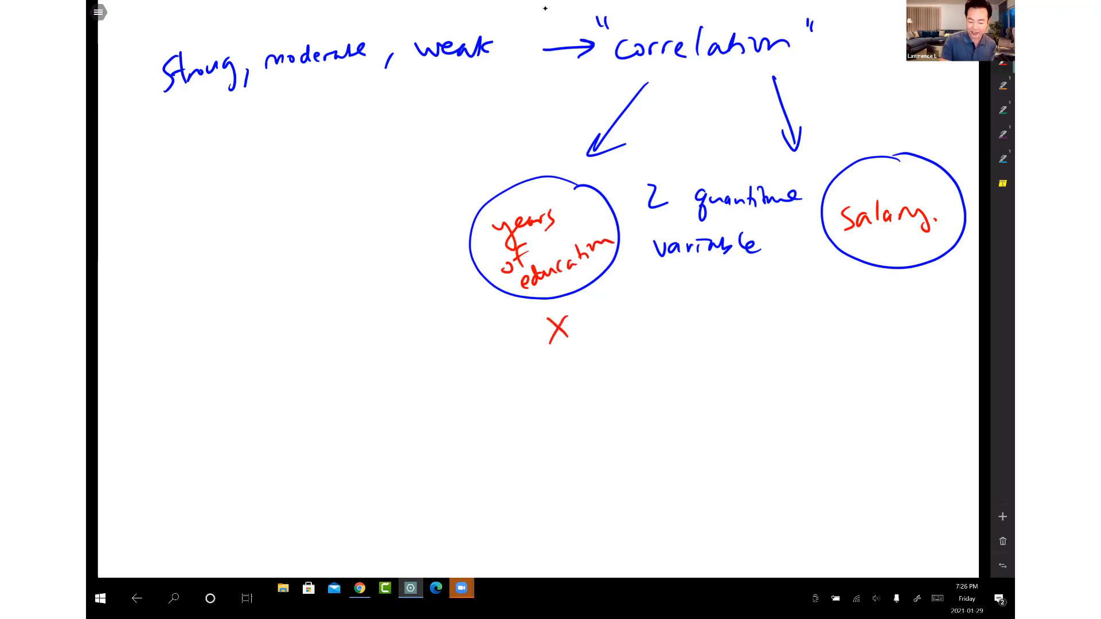
pyautogui.moveTo(891, 294); pyautogui.dragTo(898, 310)
pyautogui.moveTo(913, 293); pyautogui.dragTo(903, 327)
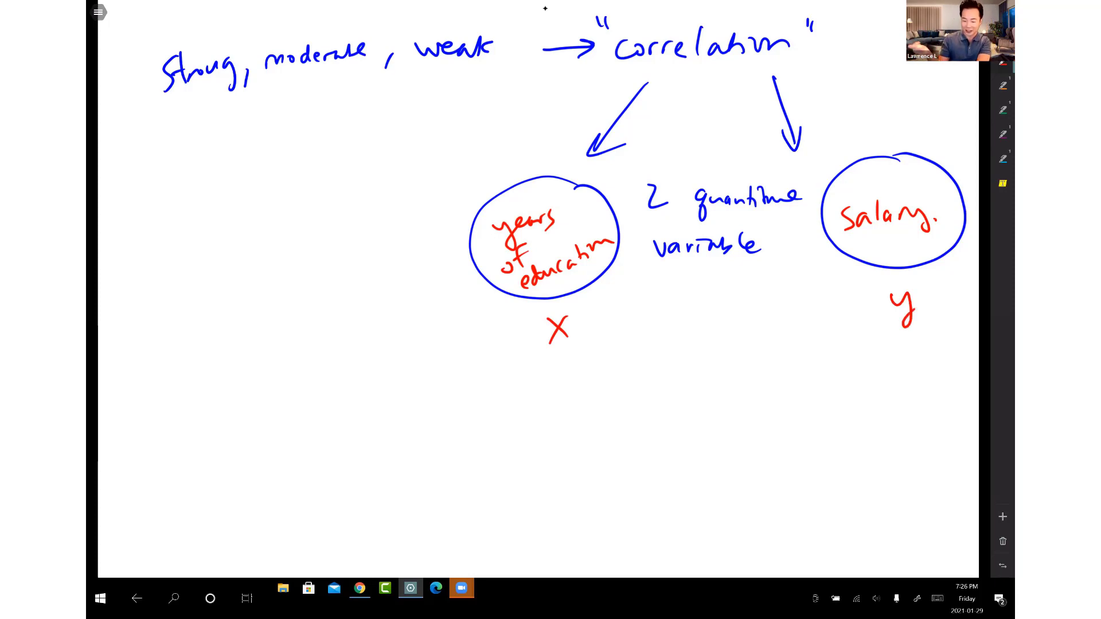
pyautogui.moveTo(470, 176); pyautogui.dragTo(482, 183)
pyautogui.moveTo(492, 174)
pyautogui.mouseDown()
pyautogui.moveTo(488, 198)
pyautogui.moveTo(501, 168)
pyautogui.mouseUp()
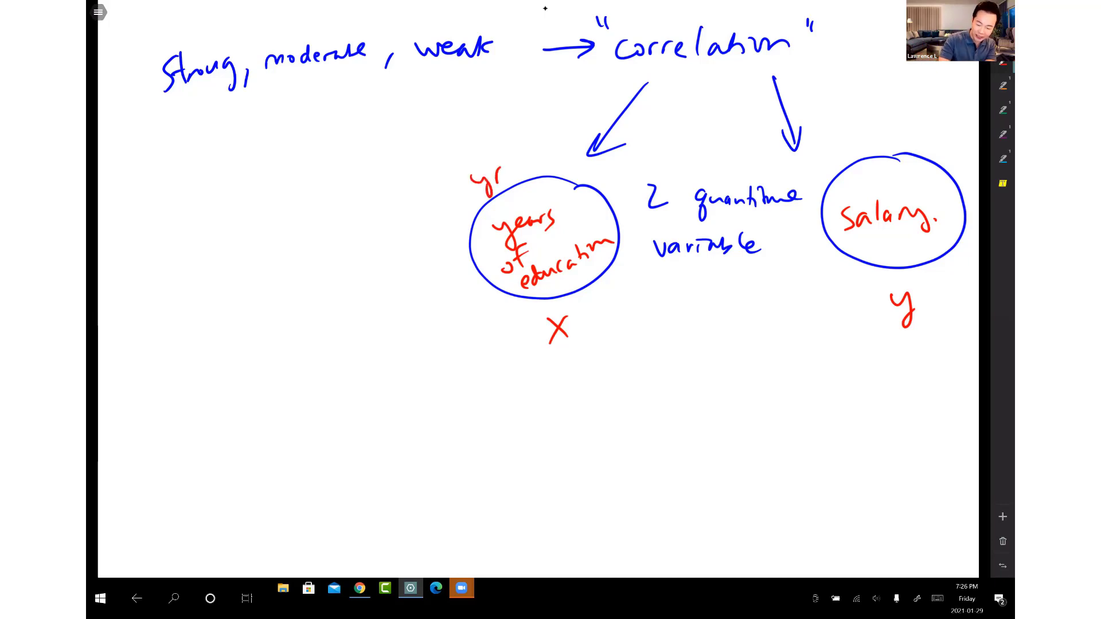
pyautogui.moveTo(887, 109); pyautogui.dragTo(862, 136)
pyautogui.moveTo(872, 102)
pyautogui.mouseDown()
pyautogui.moveTo(866, 139)
pyautogui.moveTo(875, 137)
pyautogui.mouseUp()
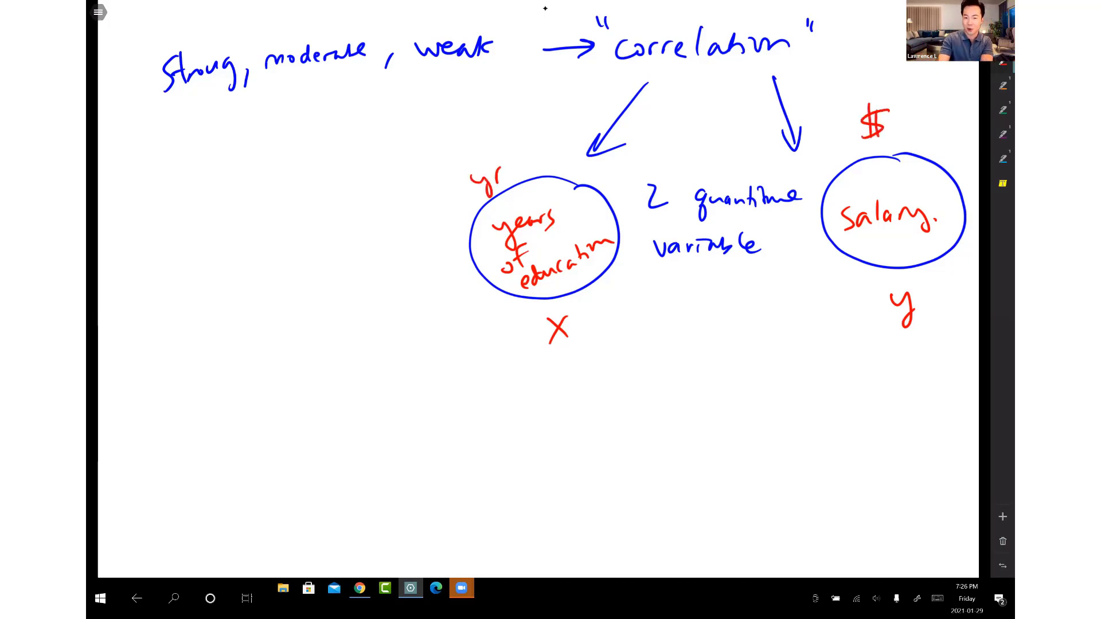
# Write the heading "scatterplot" in blue below the correlation diagram
pyautogui.scroll(-1, 545, 8)
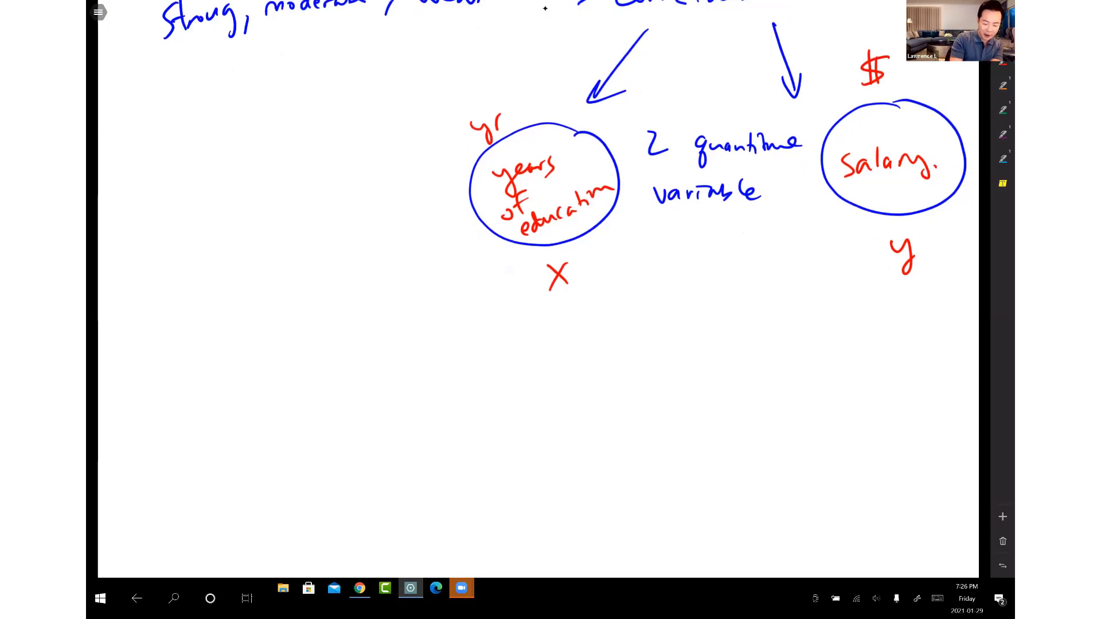
pyautogui.moveTo(159, 328)
pyautogui.mouseDown()
pyautogui.moveTo(154, 351)
pyautogui.moveTo(125, 360)
pyautogui.moveTo(190, 346)
pyautogui.mouseUp()
pyautogui.moveTo(176, 336); pyautogui.dragTo(192, 333)
pyautogui.moveTo(191, 337)
pyautogui.mouseDown()
pyautogui.moveTo(224, 344)
pyautogui.moveTo(234, 330)
pyautogui.mouseUp()
pyautogui.moveTo(241, 308)
pyautogui.mouseDown()
pyautogui.moveTo(240, 330)
pyautogui.moveTo(251, 319)
pyautogui.mouseUp()
pyautogui.moveTo(267, 294)
pyautogui.mouseDown()
pyautogui.moveTo(268, 329)
pyautogui.moveTo(281, 298)
pyautogui.mouseUp()
# Draw blue scatterplot axes below the diagram, labelling the vertical axis y and the horizontal axis x with "edu."
pyautogui.scroll(-3, 544, 8)
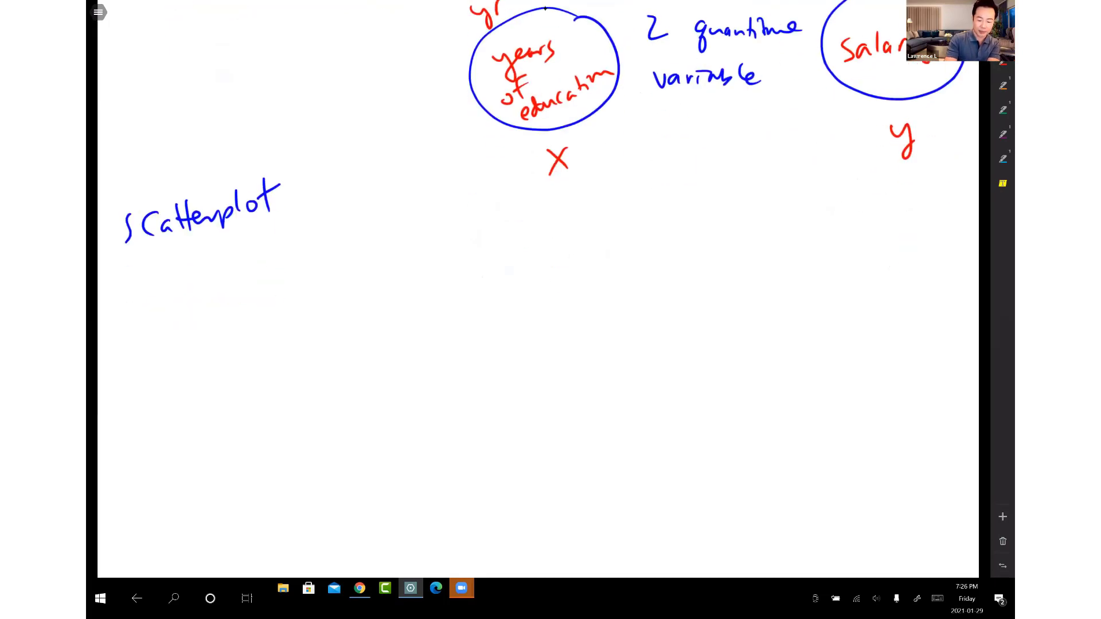
pyautogui.moveTo(308, 230); pyautogui.dragTo(329, 223)
pyautogui.moveTo(336, 222)
pyautogui.mouseDown()
pyautogui.moveTo(322, 251)
pyautogui.moveTo(320, 471)
pyautogui.moveTo(654, 478)
pyautogui.moveTo(639, 478)
pyautogui.moveTo(655, 496)
pyautogui.moveTo(679, 496)
pyautogui.mouseUp()
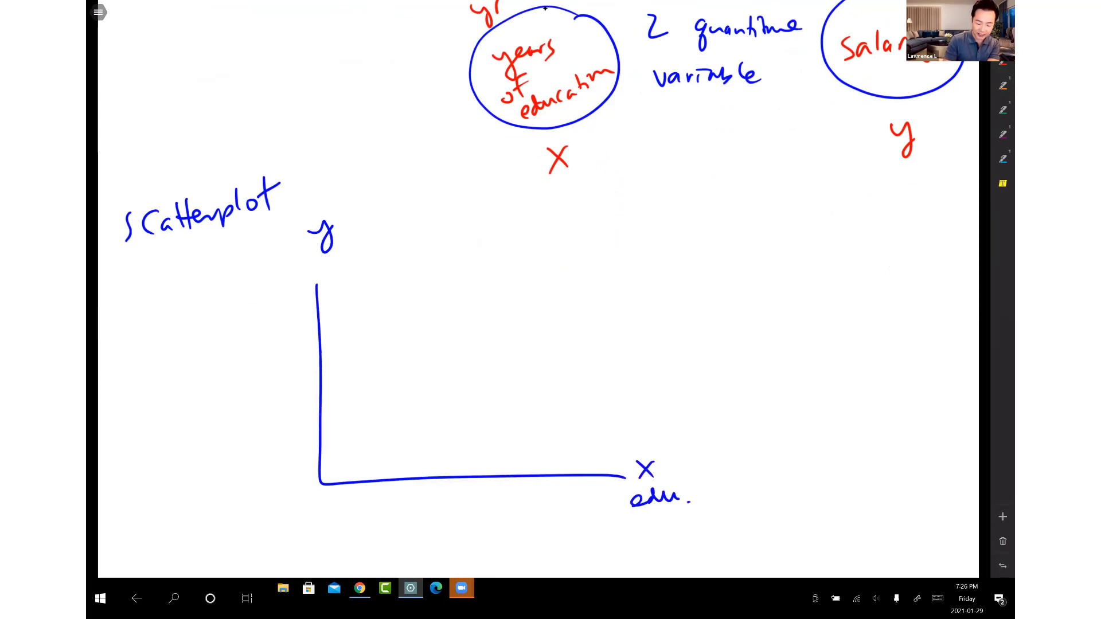
# Label the scatterplot's vertical axis "salary" in blue below the y
pyautogui.moveTo(273, 279); pyautogui.dragTo(264, 299)
pyautogui.click(278, 285)
pyautogui.moveTo(284, 288); pyautogui.dragTo(334, 273)
pyautogui.scroll(-1, 545, 8)
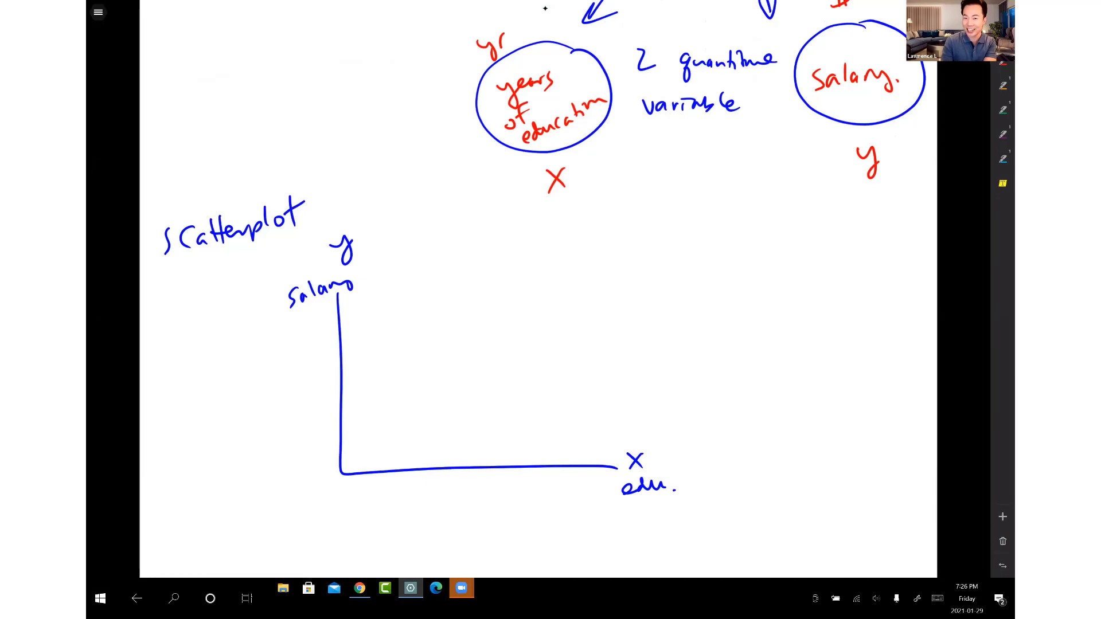
# Plot blue points between the salary and education axes in a moderately spread, rising pattern
pyautogui.scroll(1, 545, 8)
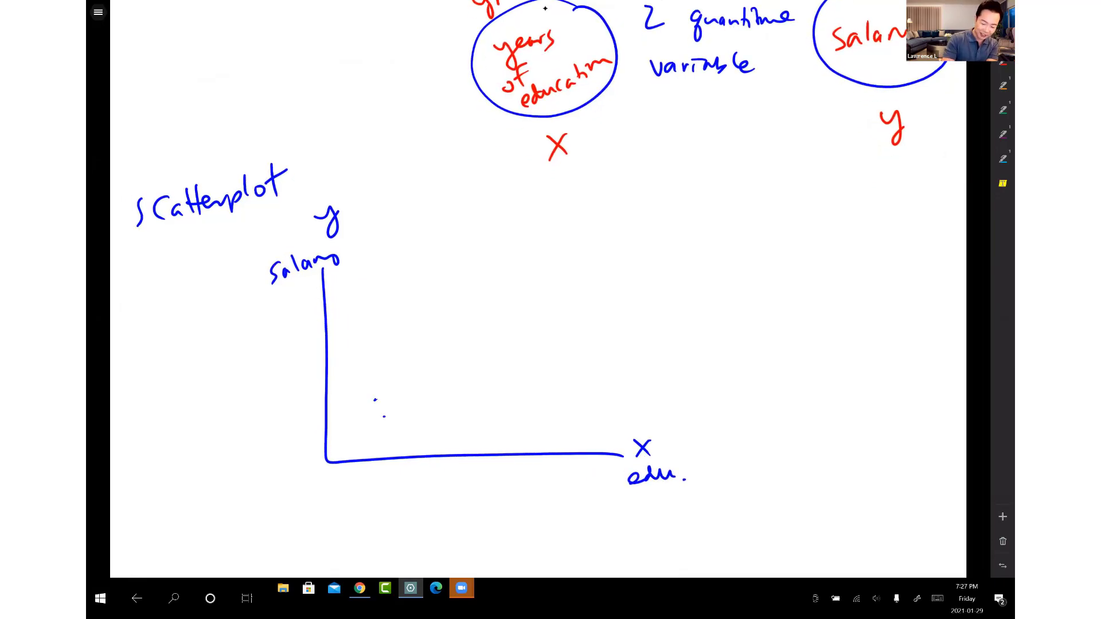
pyautogui.click(449, 341)
pyautogui.moveTo(446, 345); pyautogui.dragTo(448, 356)
pyautogui.click(435, 371)
pyautogui.click(442, 322)
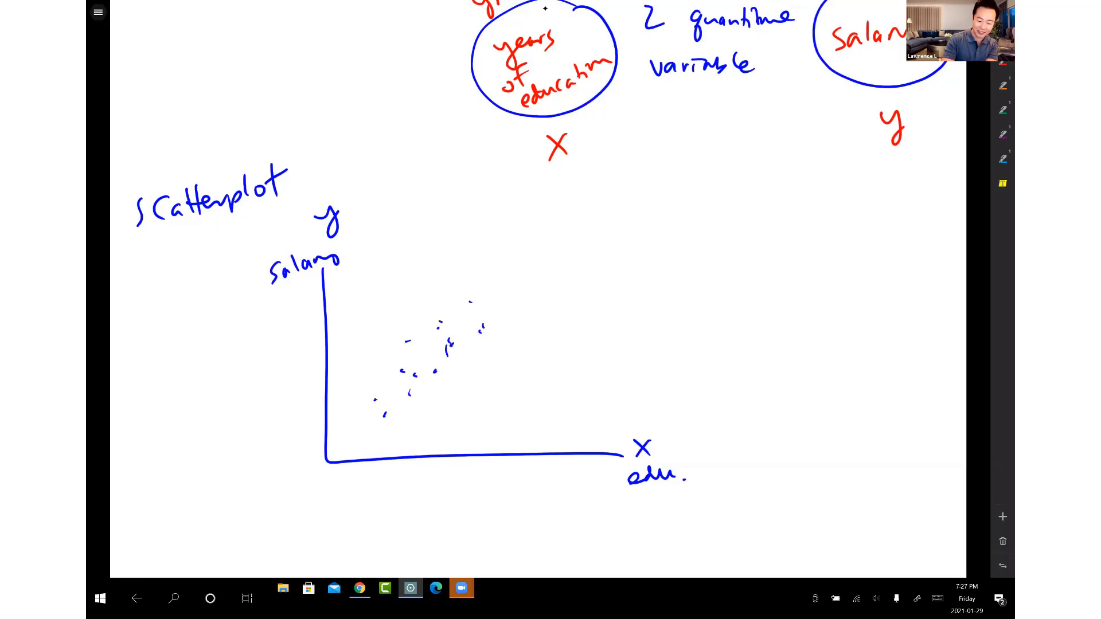
pyautogui.click(501, 317)
pyautogui.click(506, 278)
pyautogui.click(494, 295)
pyautogui.click(512, 259)
pyautogui.click(522, 299)
pyautogui.click(506, 343)
pyautogui.click(553, 248)
pyautogui.click(538, 235)
# Draw a red rising trend line through the points and write "positive correlation" in red beside the scatterplot
pyautogui.moveTo(361, 428); pyautogui.dragTo(593, 226)
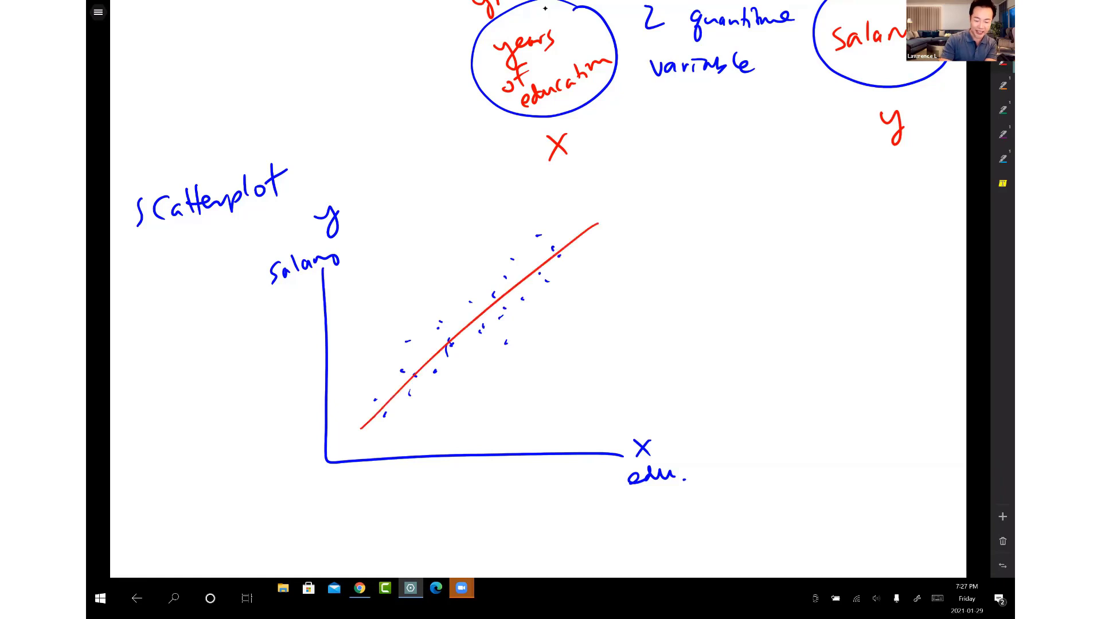
pyautogui.moveTo(663, 281); pyautogui.dragTo(676, 253)
pyautogui.moveTo(674, 258); pyautogui.dragTo(755, 230)
pyautogui.moveTo(709, 277); pyautogui.dragTo(701, 293)
pyautogui.moveTo(714, 282); pyautogui.dragTo(727, 277)
pyautogui.moveTo(733, 286)
pyautogui.mouseDown()
pyautogui.moveTo(741, 272)
pyautogui.moveTo(752, 278)
pyautogui.mouseUp()
pyautogui.moveTo(759, 258)
pyautogui.mouseDown()
pyautogui.moveTo(760, 276)
pyautogui.moveTo(779, 280)
pyautogui.moveTo(831, 253)
pyautogui.mouseUp()
pyautogui.click(838, 265)
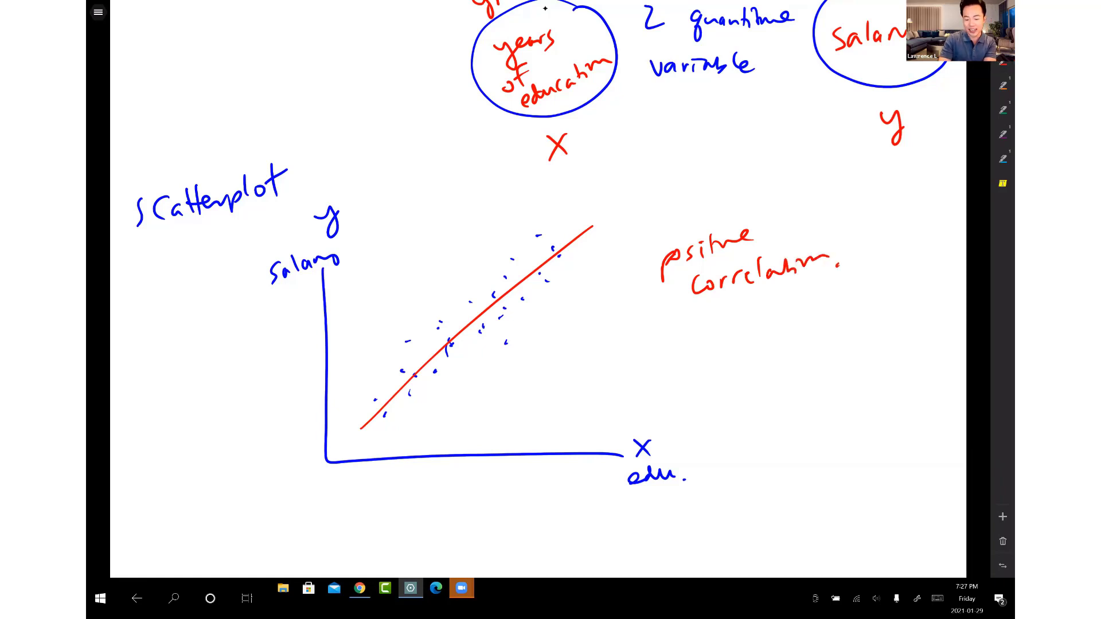
pyautogui.scroll(1, 545, 8)
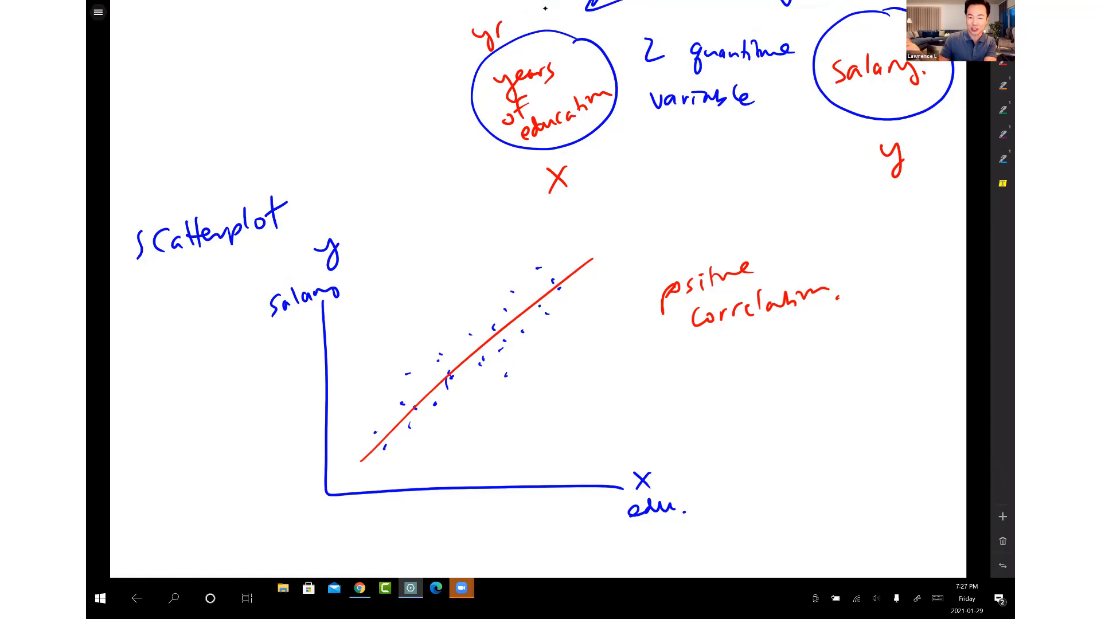
pyautogui.scroll(-3, 545, 8)
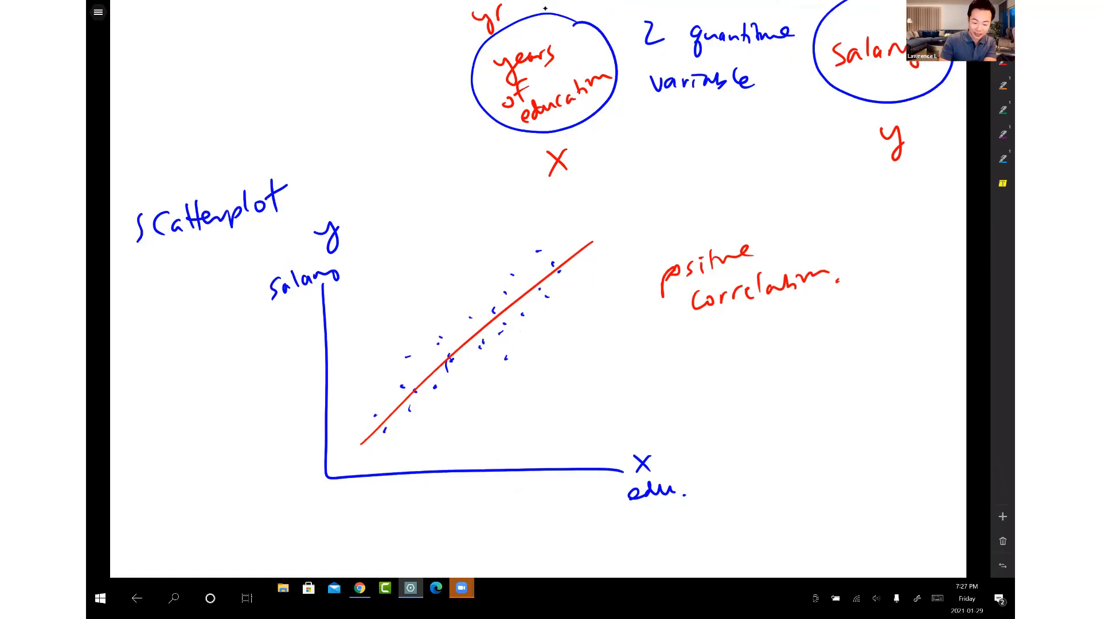
pyautogui.moveTo(361, 360)
pyautogui.mouseDown()
pyautogui.moveTo(550, 185)
pyautogui.moveTo(585, 176)
pyautogui.mouseUp()
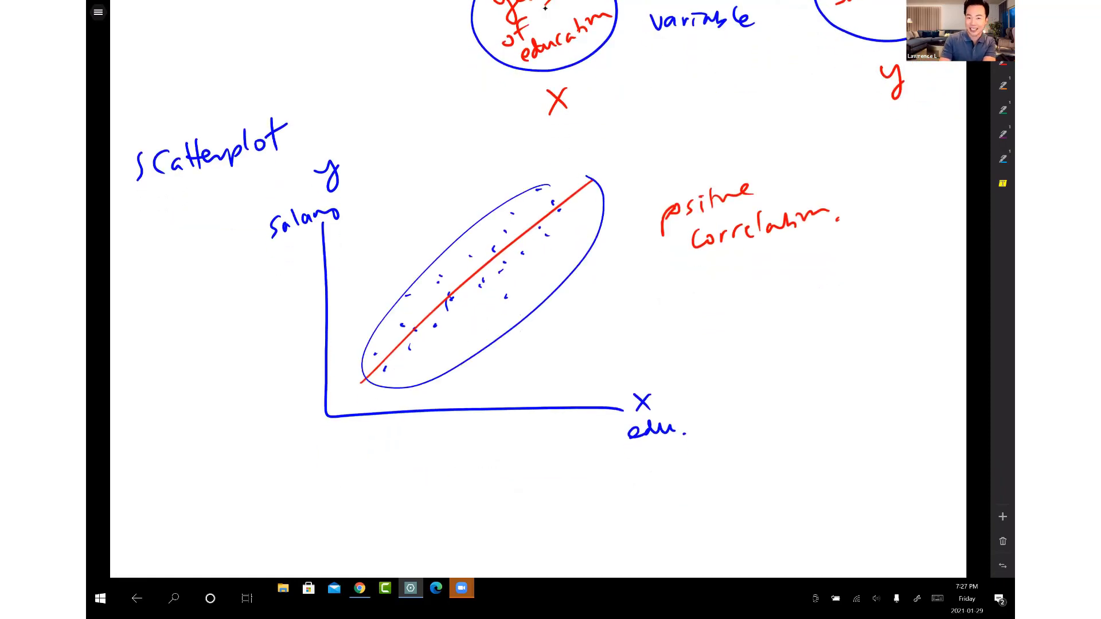
pyautogui.click(586, 257)
pyautogui.press('Delete')
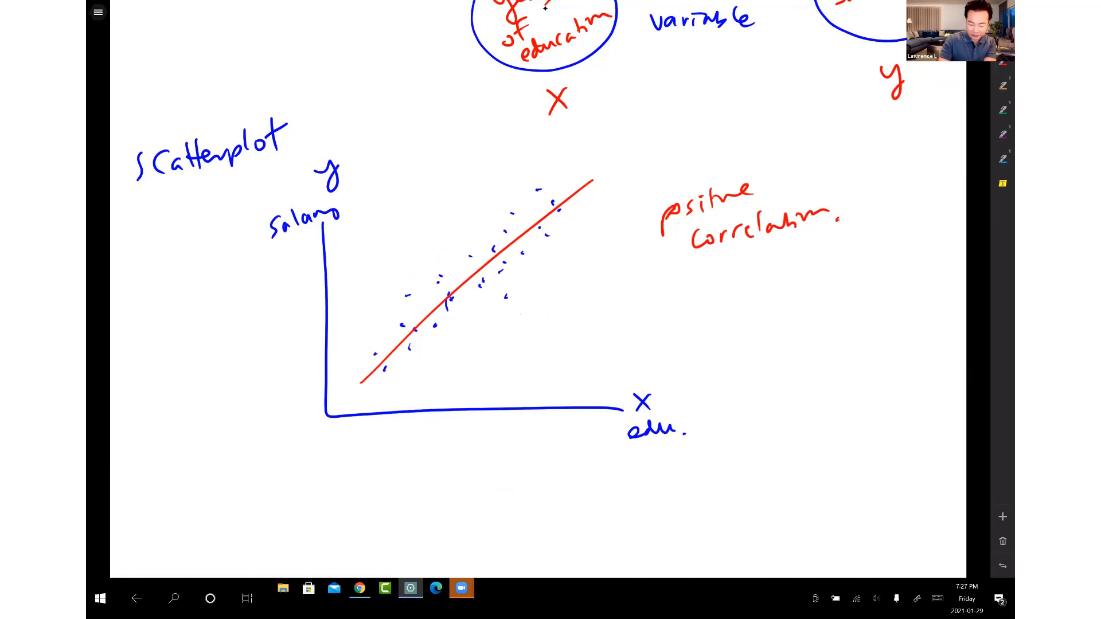
pyautogui.scroll(-4, 546, 8)
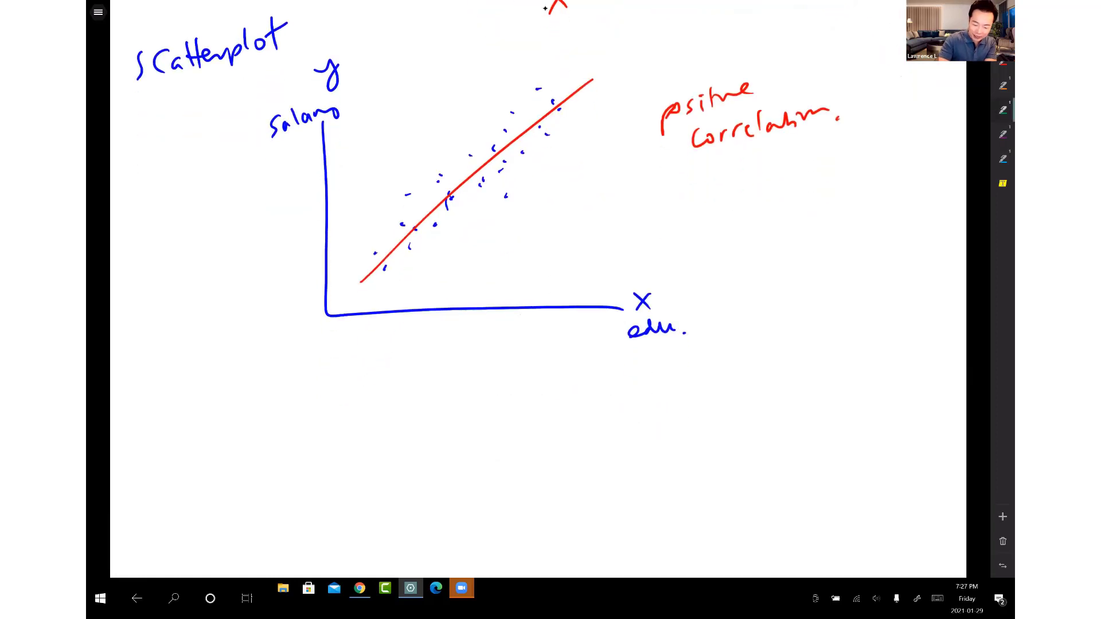
pyautogui.moveTo(525, 242); pyautogui.dragTo(620, 178)
pyautogui.click(573, 209)
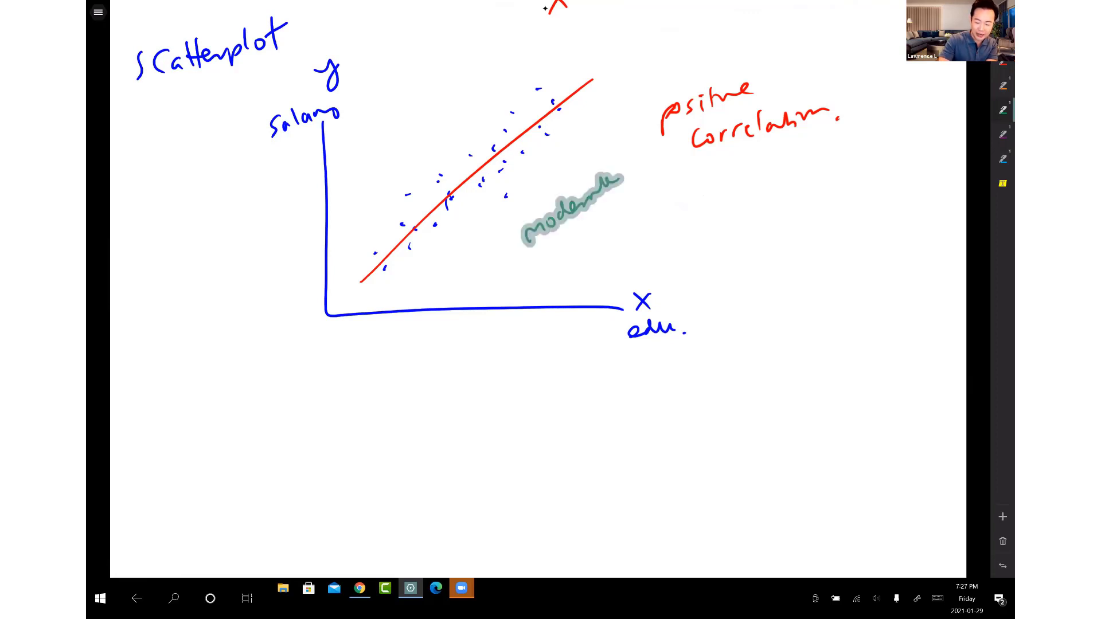
pyautogui.press('Delete')
# Insert ", moderate" in red after "positive" in the scatterplot's correlation note
pyautogui.click(1002, 62)
pyautogui.moveTo(767, 95); pyautogui.dragTo(769, 102)
pyautogui.moveTo(780, 85); pyautogui.dragTo(802, 86)
pyautogui.moveTo(809, 80)
pyautogui.mouseDown()
pyautogui.moveTo(829, 87)
pyautogui.moveTo(871, 64)
pyautogui.moveTo(886, 73)
pyautogui.mouseUp()
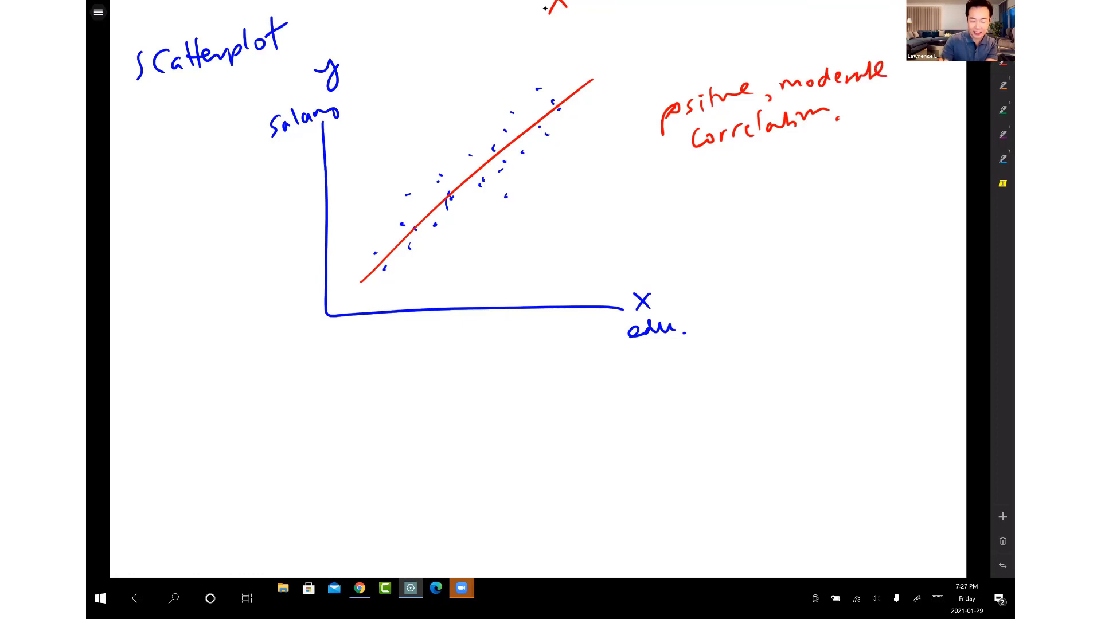
# Mark a green point at high education and low salary and a light blue point at low education and high salary, labelling both "outlier"
pyautogui.click(1003, 109)
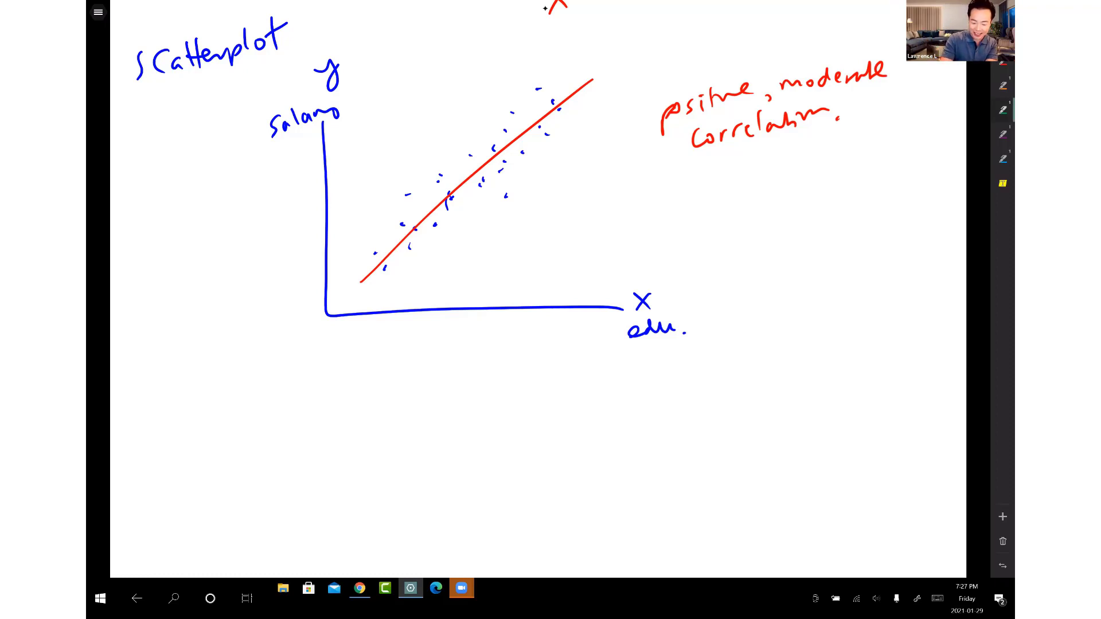
pyautogui.click(592, 267)
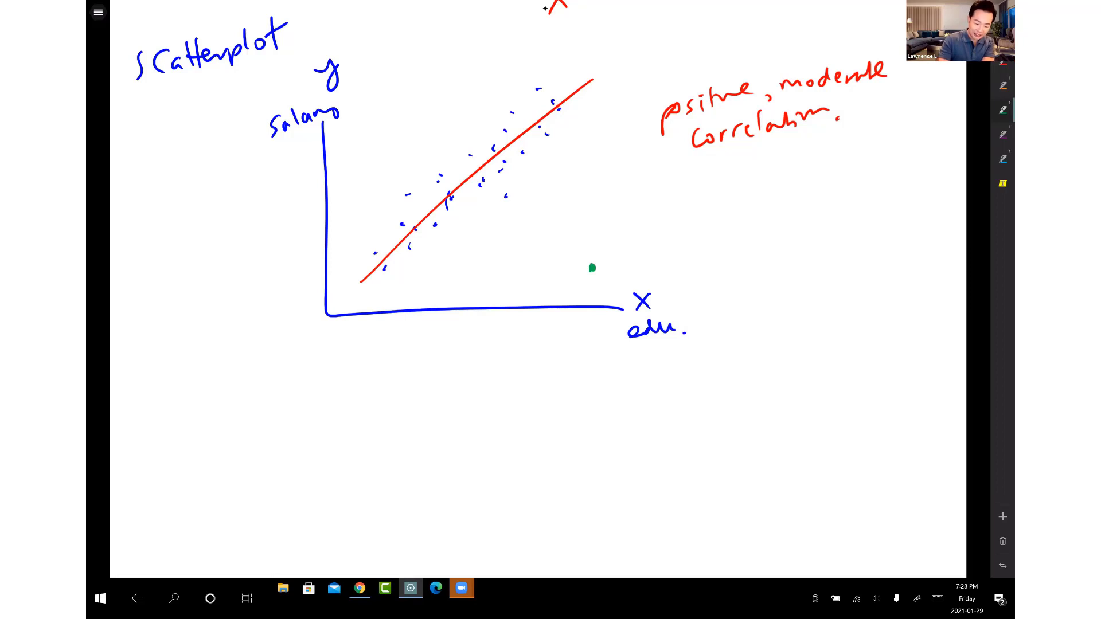
pyautogui.moveTo(616, 261); pyautogui.dragTo(684, 234)
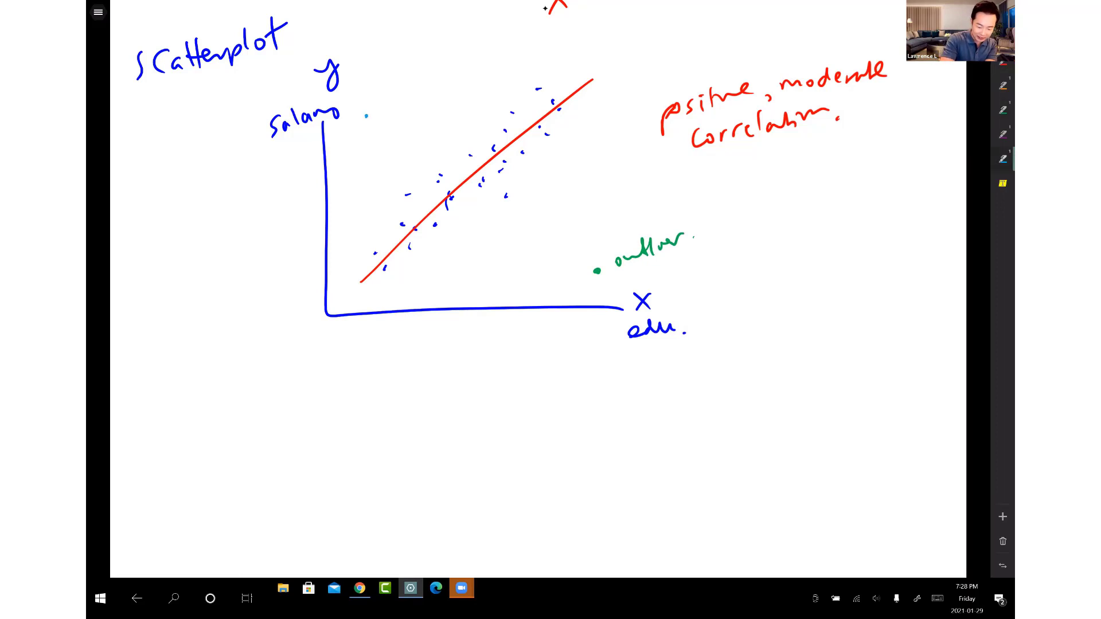
pyautogui.moveTo(366, 116); pyautogui.dragTo(448, 71)
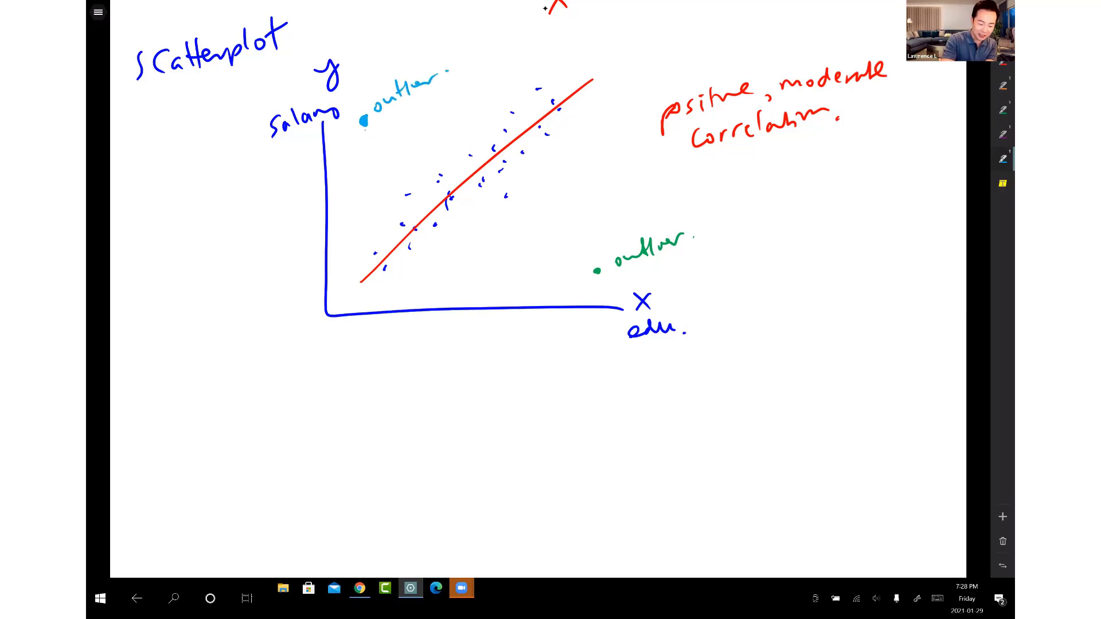
pyautogui.moveTo(366, 130); pyautogui.dragTo(361, 123)
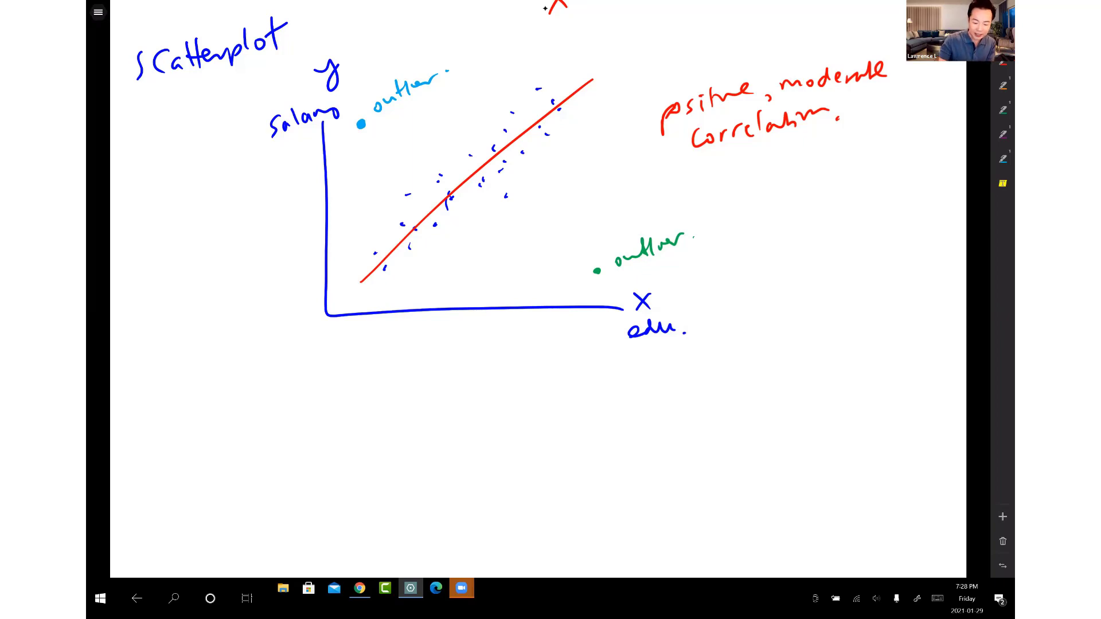
# Draw two blue pairs of scatterplot axes side by side below the salary scatterplot
pyautogui.scroll(-3, 545, 8)
pyautogui.moveTo(234, 245)
pyautogui.mouseDown()
pyautogui.moveTo(235, 459)
pyautogui.moveTo(483, 453)
pyautogui.mouseUp()
pyautogui.moveTo(568, 220)
pyautogui.mouseDown()
pyautogui.moveTo(567, 258)
pyautogui.moveTo(761, 452)
pyautogui.moveTo(824, 459)
pyautogui.mouseUp()
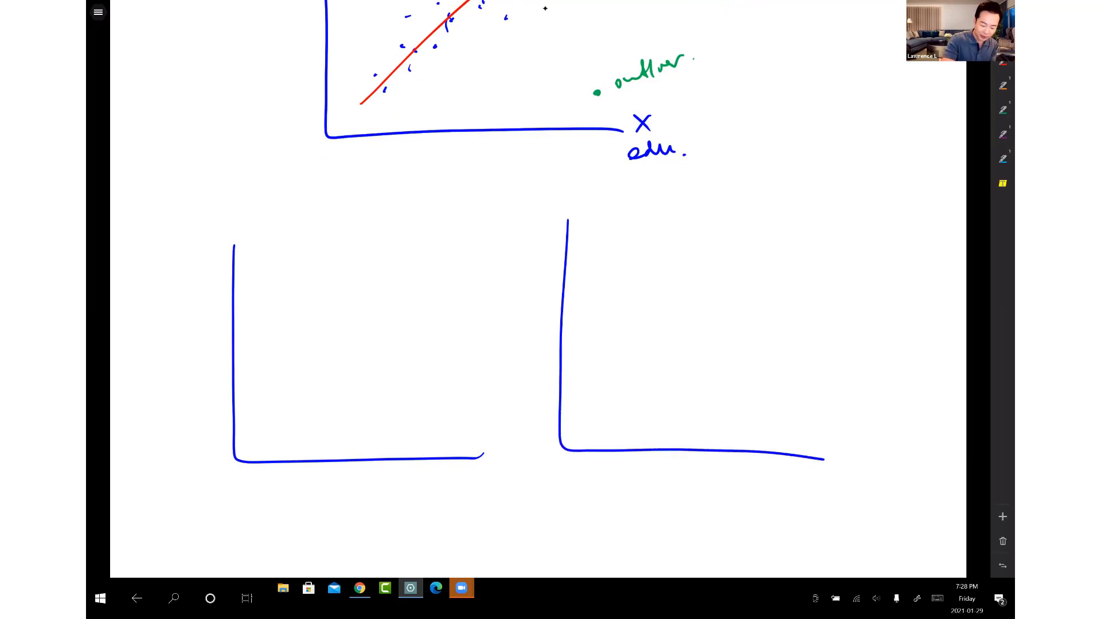
# Plot blue points in a tight, rising line on the left-hand pair of axes
pyautogui.click(278, 387)
pyautogui.click(282, 376)
pyautogui.click(290, 373)
pyautogui.click(297, 369)
pyautogui.click(307, 360)
pyautogui.click(318, 356)
pyautogui.click(320, 343)
pyautogui.moveTo(332, 339); pyautogui.dragTo(342, 334)
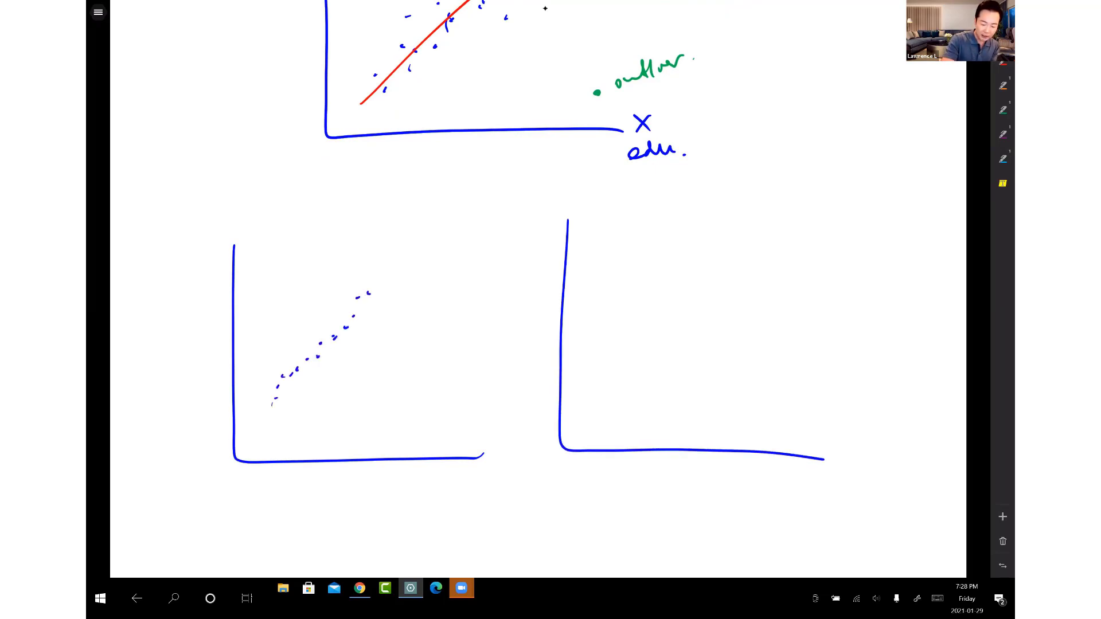
pyautogui.click(376, 288)
pyautogui.click(384, 281)
pyautogui.click(384, 277)
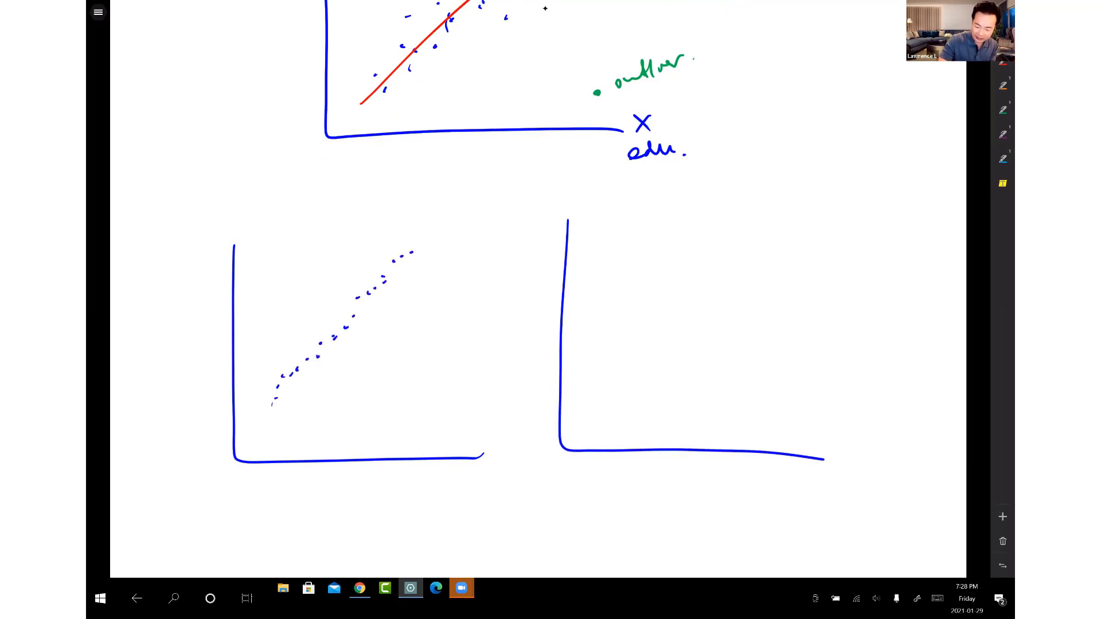
# Draw an orange trend line through the tight points and write "positive strong correlation" in orange above them
pyautogui.moveTo(257, 421); pyautogui.dragTo(446, 223)
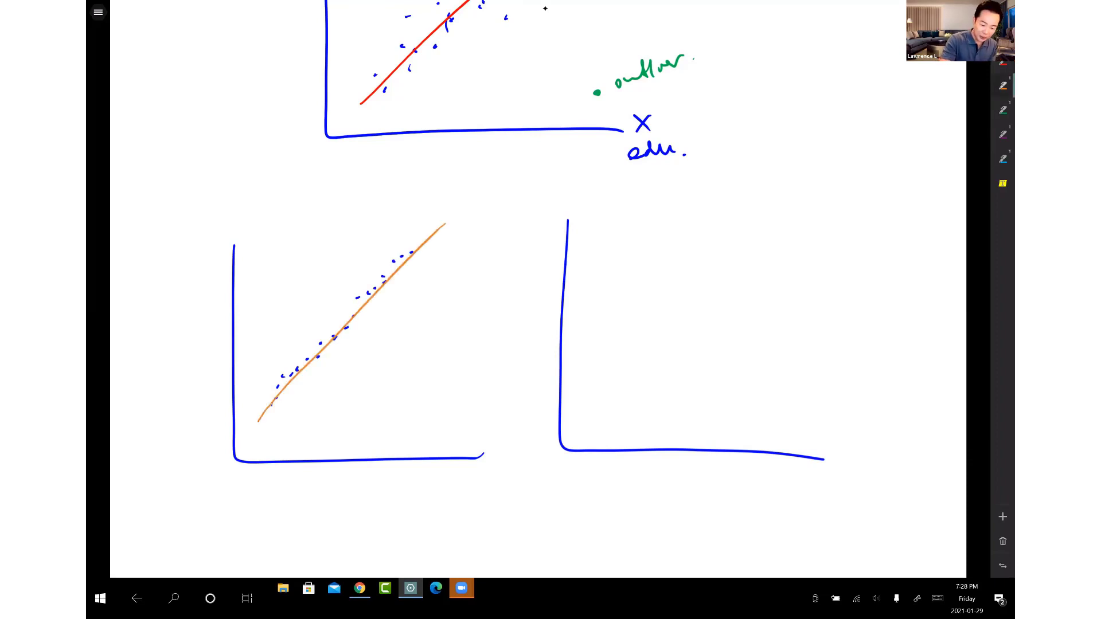
pyautogui.moveTo(273, 205)
pyautogui.mouseDown()
pyautogui.moveTo(281, 227)
pyautogui.moveTo(283, 204)
pyautogui.mouseUp()
pyautogui.moveTo(290, 202); pyautogui.dragTo(319, 206)
pyautogui.moveTo(322, 190)
pyautogui.mouseDown()
pyautogui.moveTo(333, 202)
pyautogui.moveTo(357, 184)
pyautogui.mouseUp()
pyautogui.moveTo(283, 237); pyautogui.dragTo(277, 258)
pyautogui.moveTo(290, 232)
pyautogui.mouseDown()
pyautogui.moveTo(294, 252)
pyautogui.moveTo(344, 218)
pyautogui.moveTo(467, 181)
pyautogui.mouseUp()
pyautogui.click(478, 184)
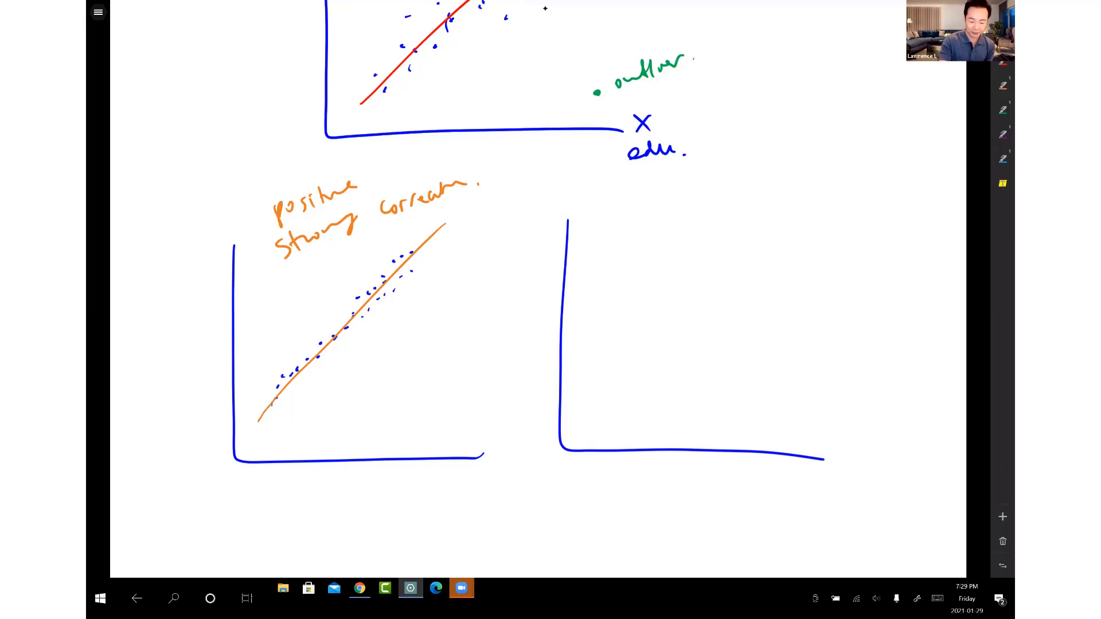
# Label the vertical axis y and the horizontal axis x in blue on both lower plots
pyautogui.moveTo(205, 218); pyautogui.dragTo(221, 239)
pyautogui.moveTo(483, 457)
pyautogui.mouseDown()
pyautogui.moveTo(500, 450)
pyautogui.moveTo(489, 473)
pyautogui.mouseUp()
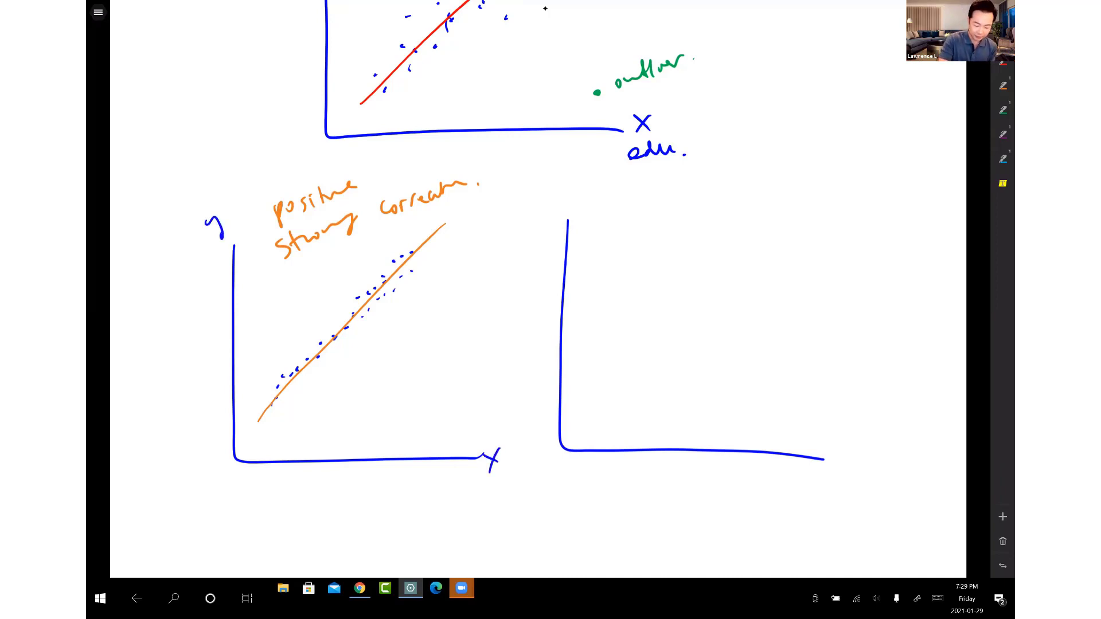
pyautogui.moveTo(546, 200); pyautogui.dragTo(563, 204)
pyautogui.moveTo(563, 204); pyautogui.dragTo(560, 223)
pyautogui.moveTo(842, 450); pyautogui.dragTo(860, 471)
pyautogui.moveTo(862, 448); pyautogui.dragTo(841, 476)
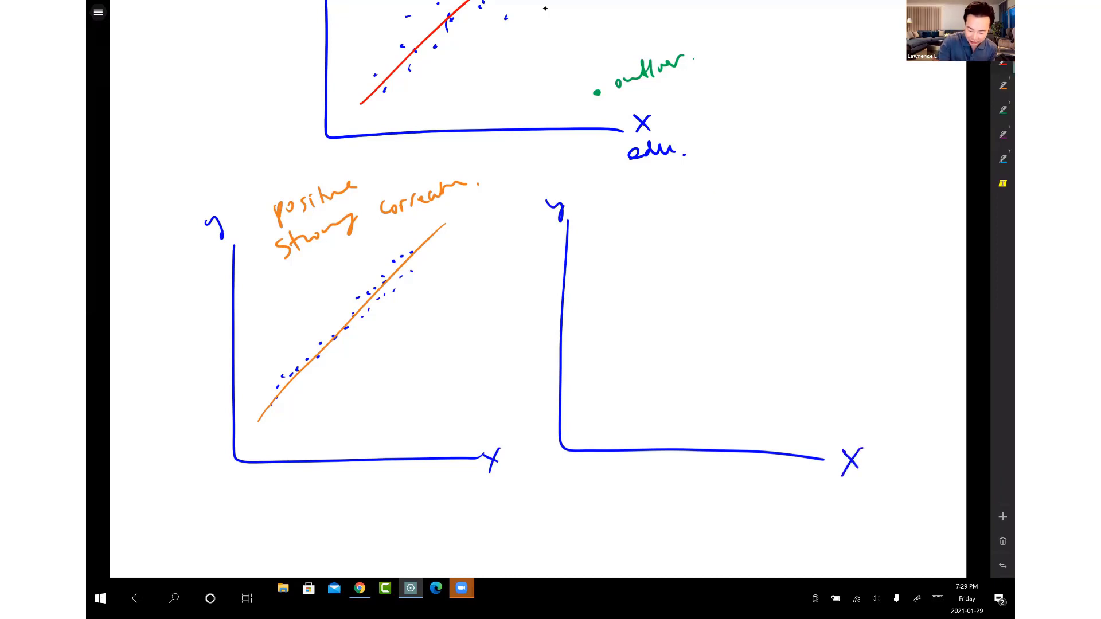
# Write "positive, weak correlation" in purple above the right-hand plot
pyautogui.moveTo(714, 180); pyautogui.dragTo(718, 210)
pyautogui.moveTo(714, 182); pyautogui.dragTo(716, 194)
pyautogui.moveTo(729, 176)
pyautogui.mouseDown()
pyautogui.moveTo(711, 213)
pyautogui.moveTo(722, 182)
pyautogui.mouseUp()
pyautogui.click(1002, 134)
pyautogui.moveTo(731, 170); pyautogui.dragTo(729, 182)
pyautogui.moveTo(741, 168)
pyautogui.mouseDown()
pyautogui.moveTo(772, 148)
pyautogui.moveTo(781, 163)
pyautogui.mouseUp()
pyautogui.moveTo(802, 132)
pyautogui.mouseDown()
pyautogui.moveTo(813, 141)
pyautogui.moveTo(833, 124)
pyautogui.moveTo(853, 127)
pyautogui.mouseUp()
pyautogui.moveTo(870, 114); pyautogui.dragTo(871, 124)
pyautogui.moveTo(767, 201)
pyautogui.mouseDown()
pyautogui.moveTo(764, 212)
pyautogui.moveTo(768, 204)
pyautogui.mouseUp()
pyautogui.moveTo(780, 202); pyautogui.dragTo(808, 192)
pyautogui.moveTo(813, 168); pyautogui.dragTo(823, 187)
pyautogui.moveTo(832, 165)
pyautogui.mouseDown()
pyautogui.moveTo(830, 184)
pyautogui.moveTo(843, 167)
pyautogui.mouseUp()
pyautogui.moveTo(843, 168); pyautogui.dragTo(864, 161)
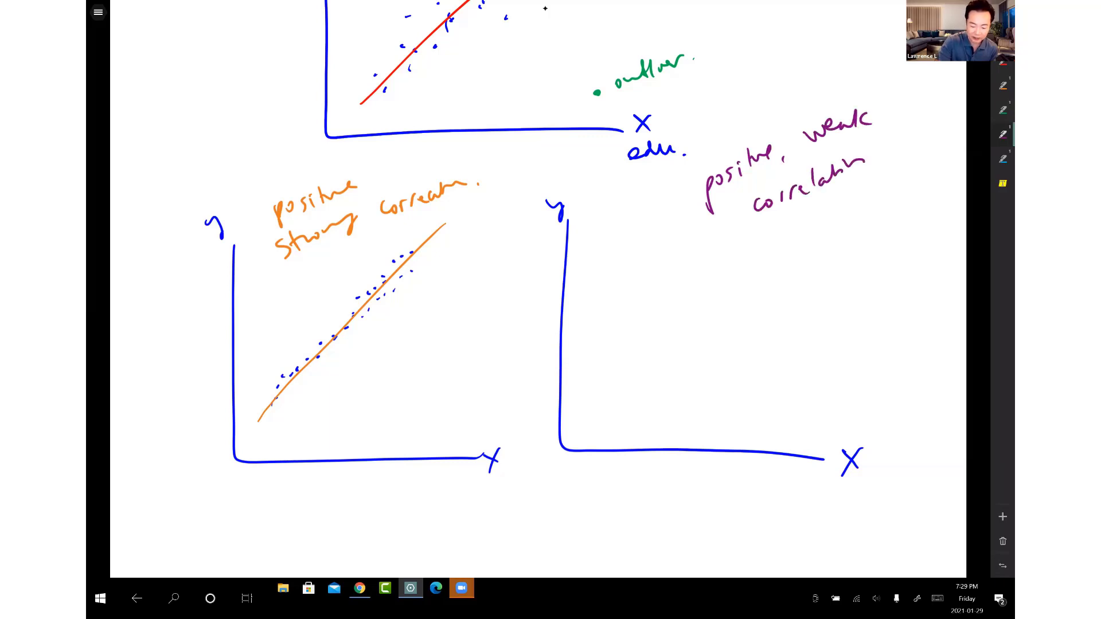
# Plot widely spread, rising blue points on the right-hand axes and draw a purple trend line through them
pyautogui.click(1002, 37)
pyautogui.click(702, 251)
pyautogui.click(678, 282)
pyautogui.click(733, 281)
pyautogui.click(719, 304)
pyautogui.click(686, 313)
pyautogui.click(741, 313)
pyautogui.click(671, 373)
pyautogui.click(727, 251)
pyautogui.click(777, 286)
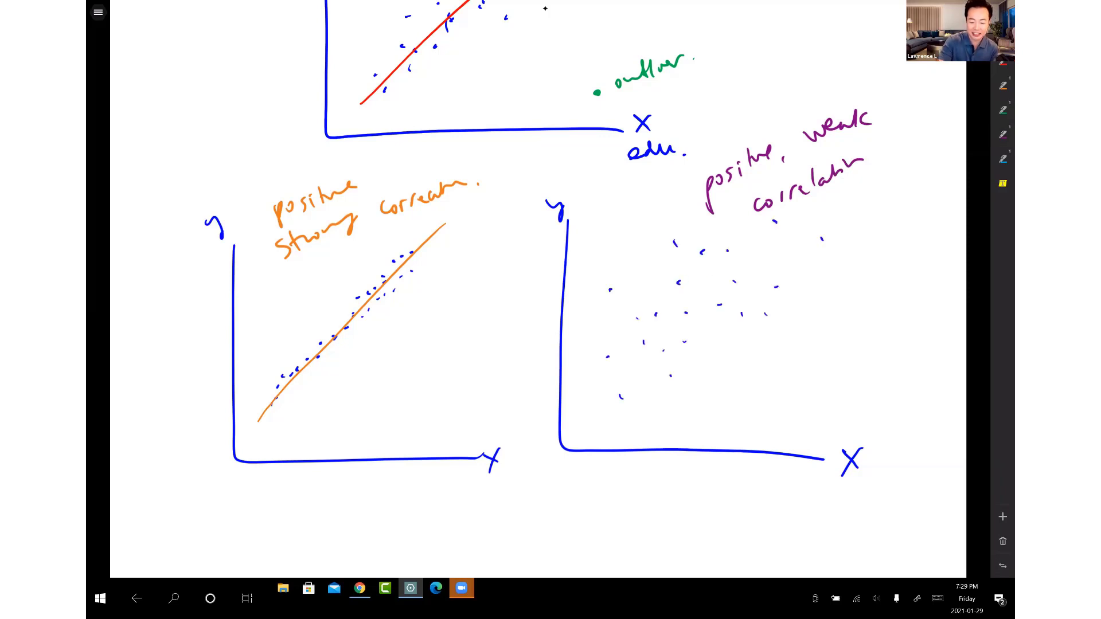
pyautogui.click(779, 259)
pyautogui.click(710, 278)
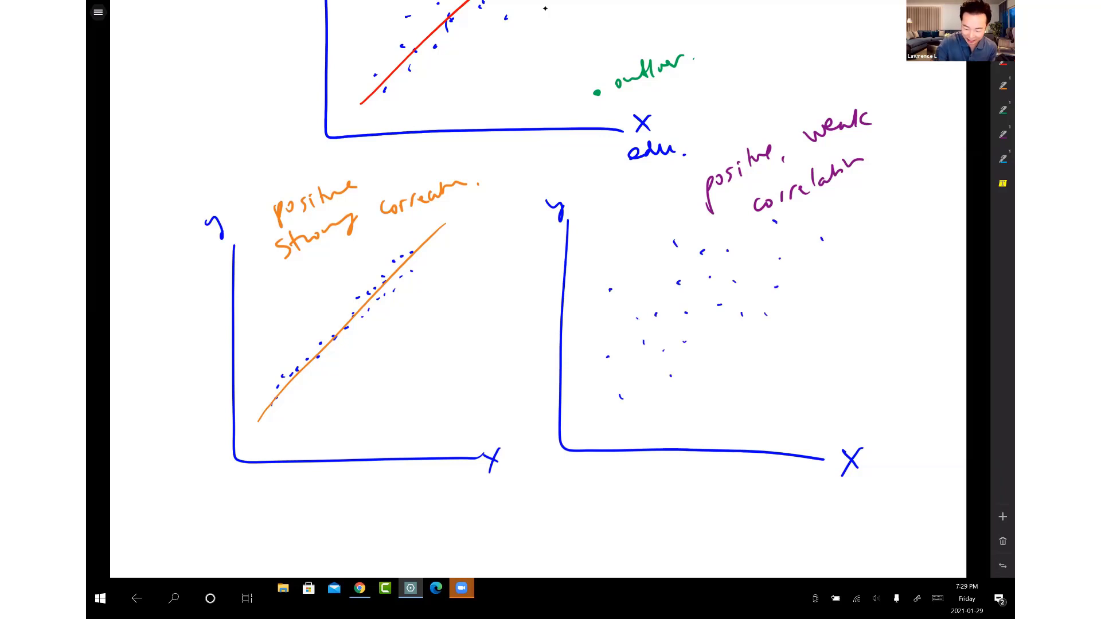
pyautogui.click(1002, 134)
pyautogui.moveTo(594, 389); pyautogui.dragTo(804, 212)
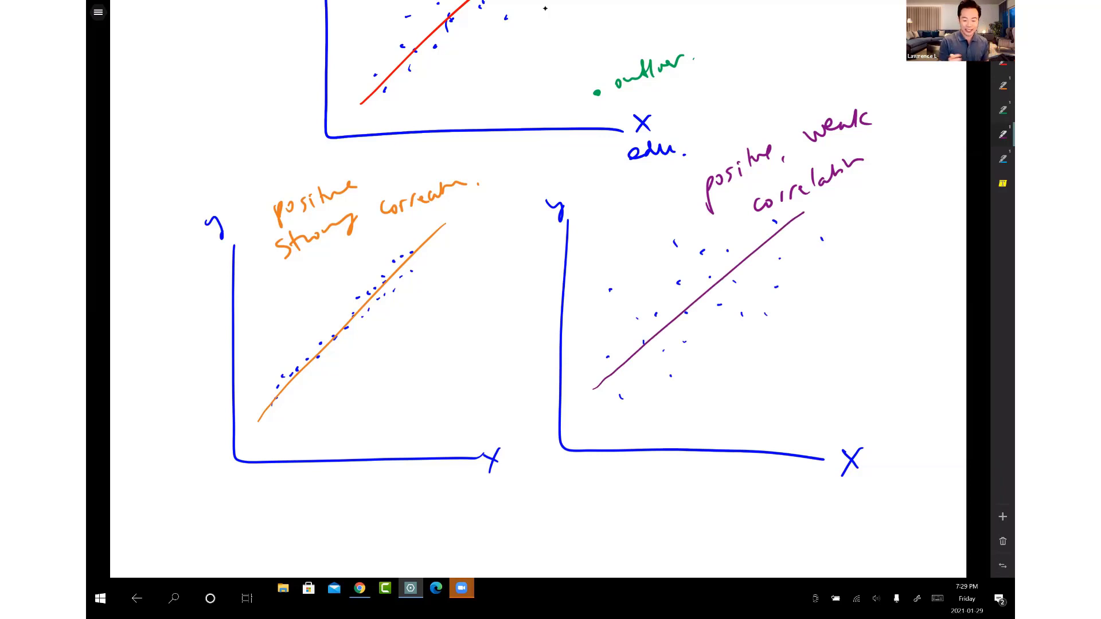
# Write the heading "no correlation" in black at the start of the next blank page
pyautogui.scroll(-3, 545, 8)
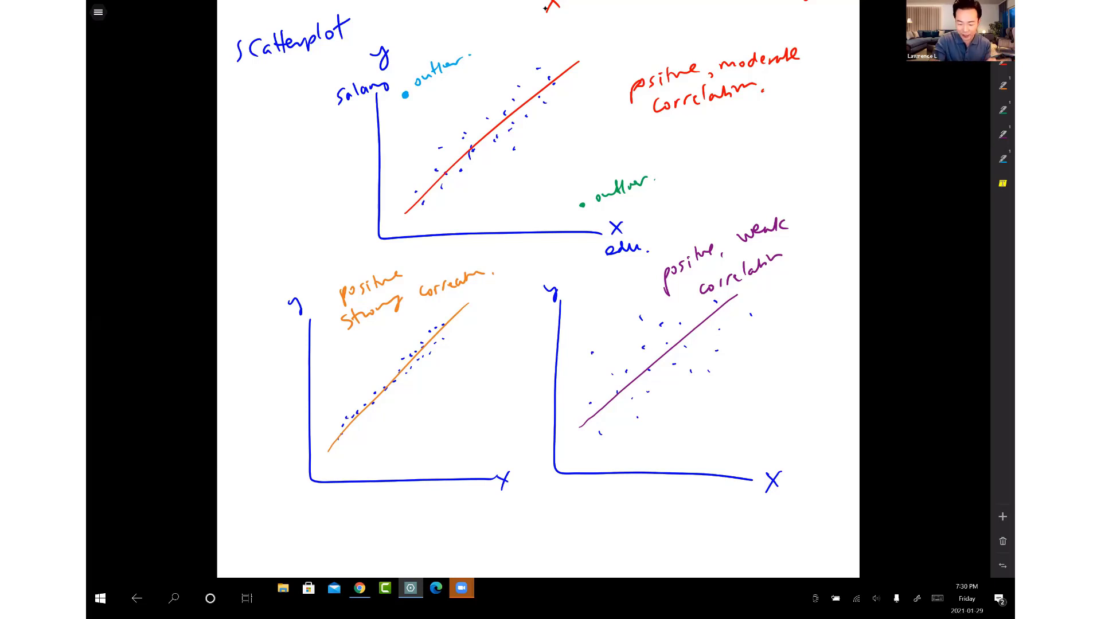
pyautogui.scroll(-3, 545, 8)
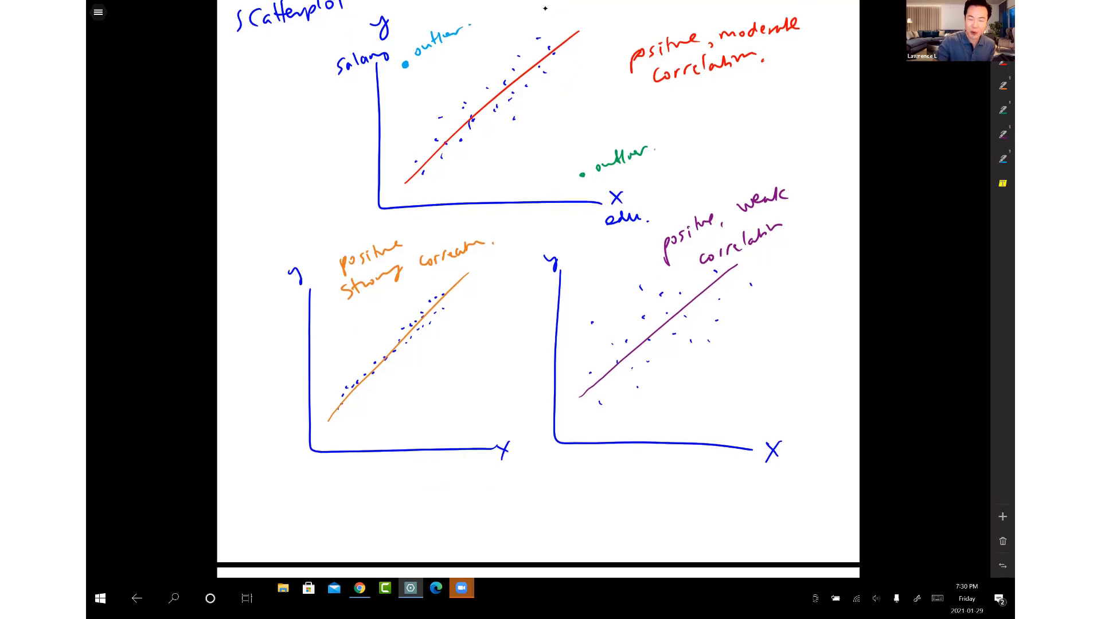
pyautogui.scroll(-7, 545, 8)
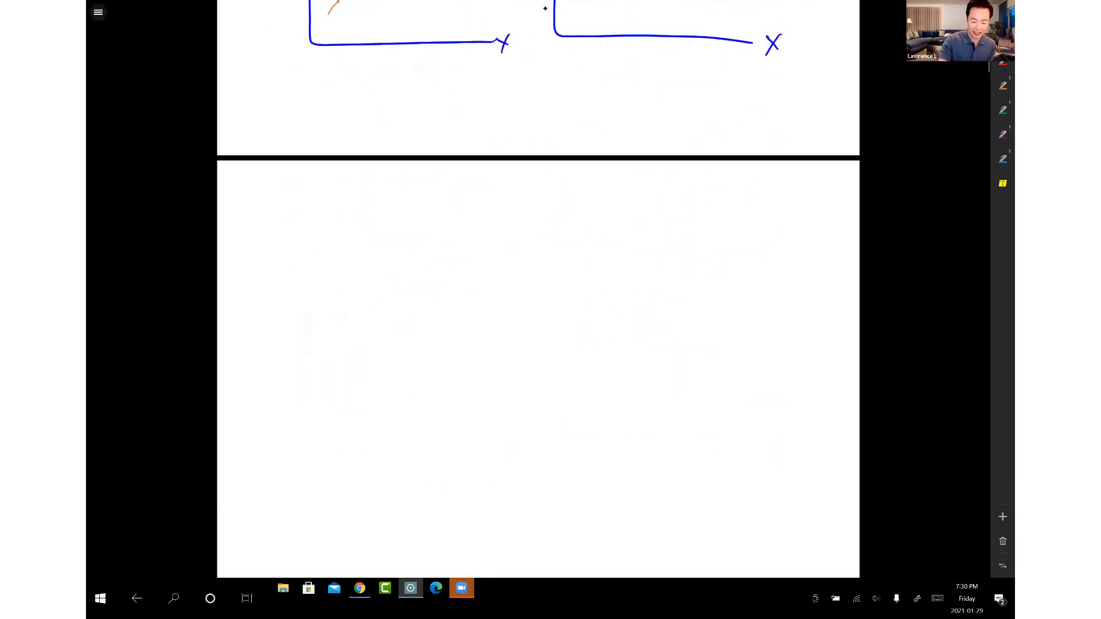
pyautogui.moveTo(261, 202)
pyautogui.mouseDown()
pyautogui.moveTo(261, 220)
pyautogui.moveTo(273, 216)
pyautogui.mouseUp()
pyautogui.moveTo(281, 205); pyautogui.dragTo(344, 194)
pyautogui.moveTo(348, 199); pyautogui.dragTo(366, 189)
pyautogui.moveTo(368, 190); pyautogui.dragTo(384, 189)
pyautogui.moveTo(396, 179); pyautogui.dragTo(403, 187)
pyautogui.moveTo(406, 171)
pyautogui.mouseDown()
pyautogui.moveTo(407, 186)
pyautogui.moveTo(443, 165)
pyautogui.mouseUp()
# Draw black axes labelled y and x under the "no correlation" heading and fill them with randomly scattered points
pyautogui.scroll(-1, 546, 8)
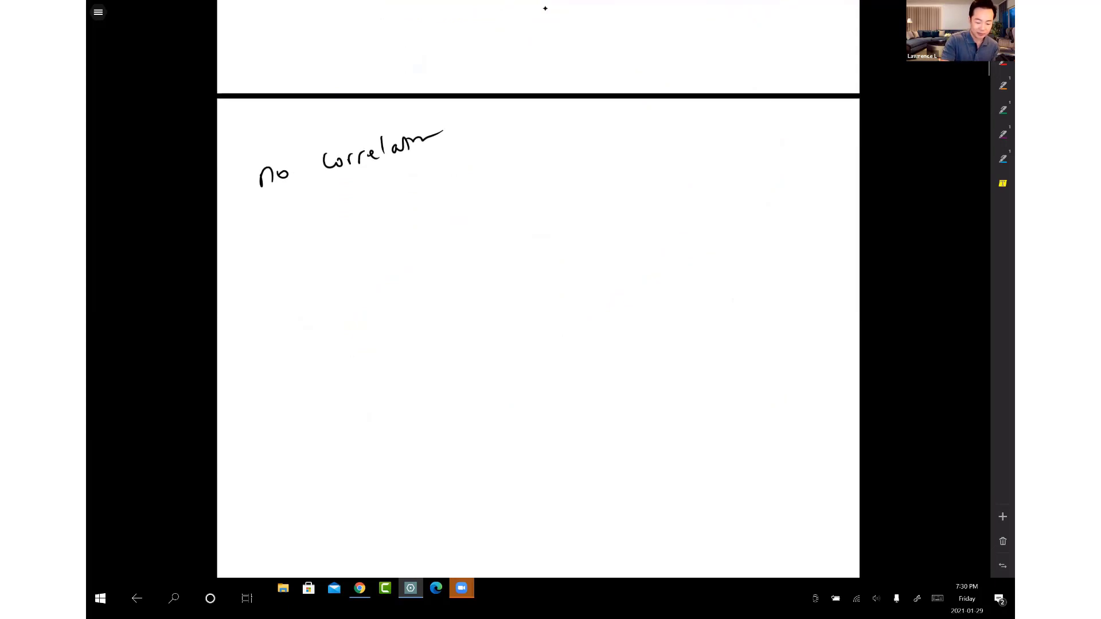
pyautogui.moveTo(352, 204); pyautogui.dragTo(372, 235)
pyautogui.moveTo(364, 276)
pyautogui.mouseDown()
pyautogui.moveTo(386, 474)
pyautogui.moveTo(691, 474)
pyautogui.moveTo(675, 481)
pyautogui.mouseUp()
pyautogui.click(487, 305)
pyautogui.click(441, 306)
pyautogui.click(453, 402)
pyautogui.click(437, 445)
pyautogui.moveTo(382, 377); pyautogui.dragTo(399, 365)
pyautogui.click(407, 317)
pyautogui.click(508, 342)
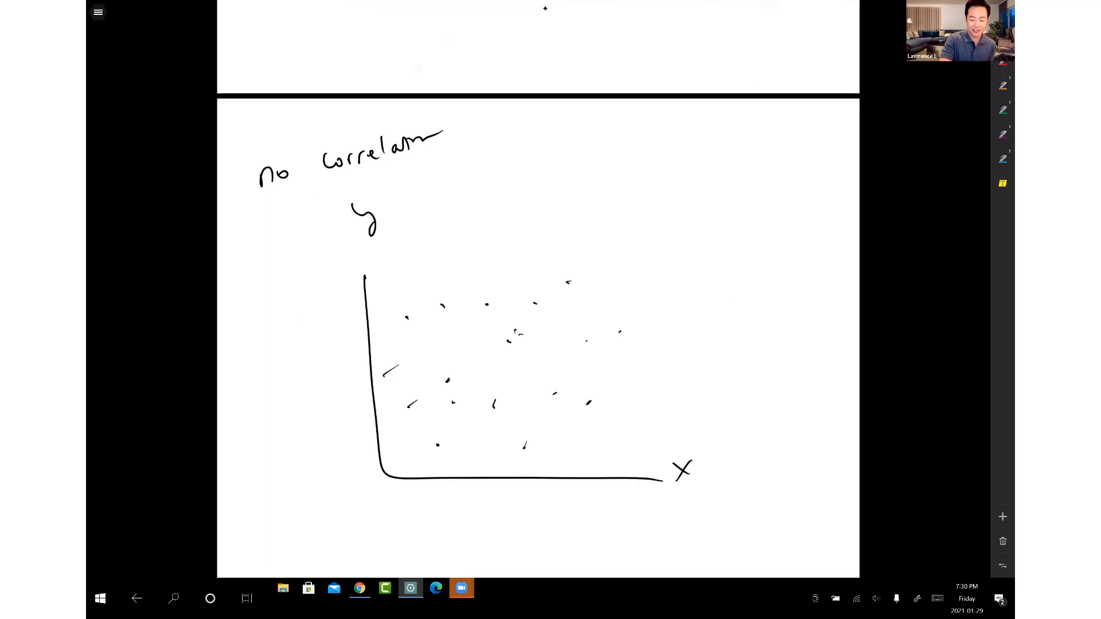
pyautogui.moveTo(582, 300); pyautogui.dragTo(589, 308)
pyautogui.moveTo(508, 261); pyautogui.dragTo(512, 268)
pyautogui.click(445, 271)
pyautogui.click(448, 350)
pyautogui.moveTo(493, 328); pyautogui.dragTo(501, 332)
pyautogui.moveTo(615, 416); pyautogui.dragTo(621, 417)
pyautogui.moveTo(545, 418); pyautogui.dragTo(555, 418)
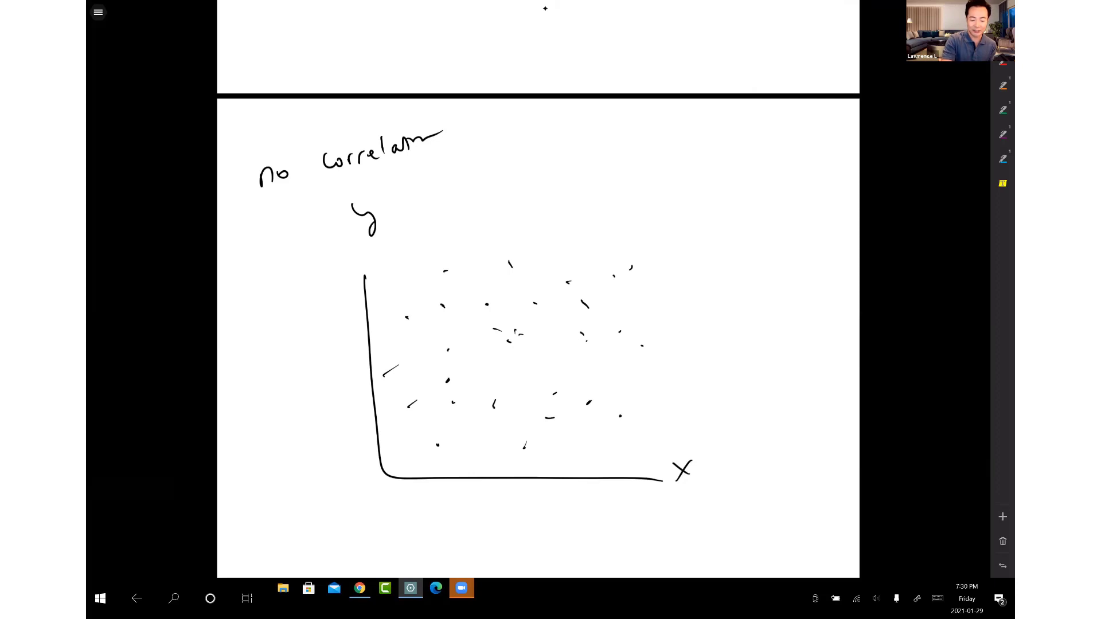
pyautogui.click(387, 275)
pyautogui.click(408, 343)
pyautogui.click(452, 377)
pyautogui.click(491, 377)
pyautogui.click(475, 325)
pyautogui.click(528, 338)
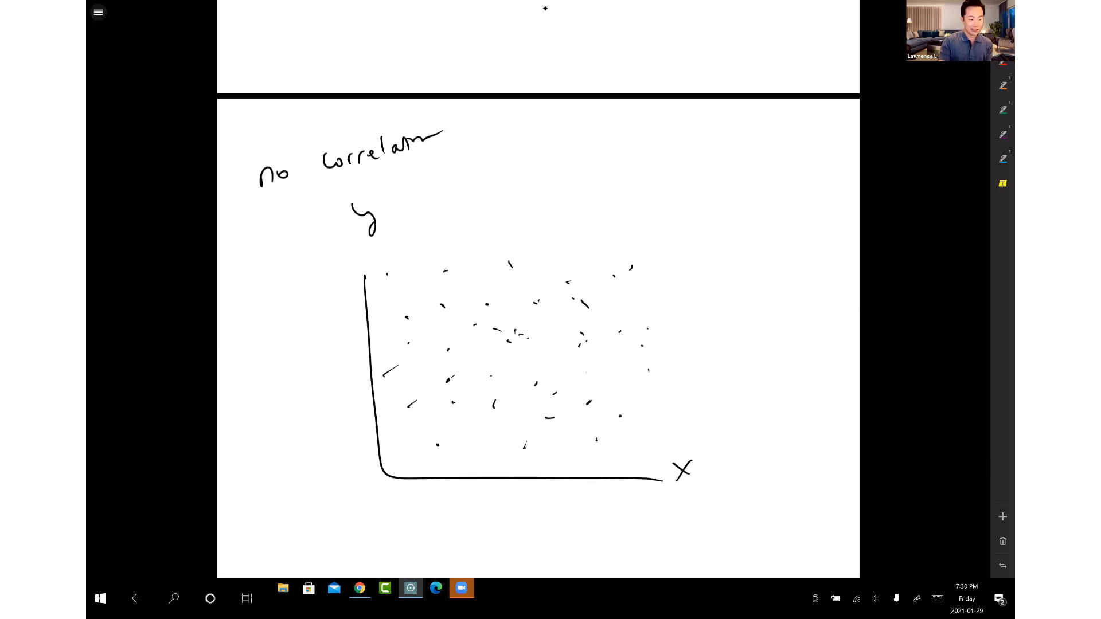
# Label the x axis "cost calculator" and the y axis "grade" on the no-correlation plot
pyautogui.scroll(-1, 544, 8)
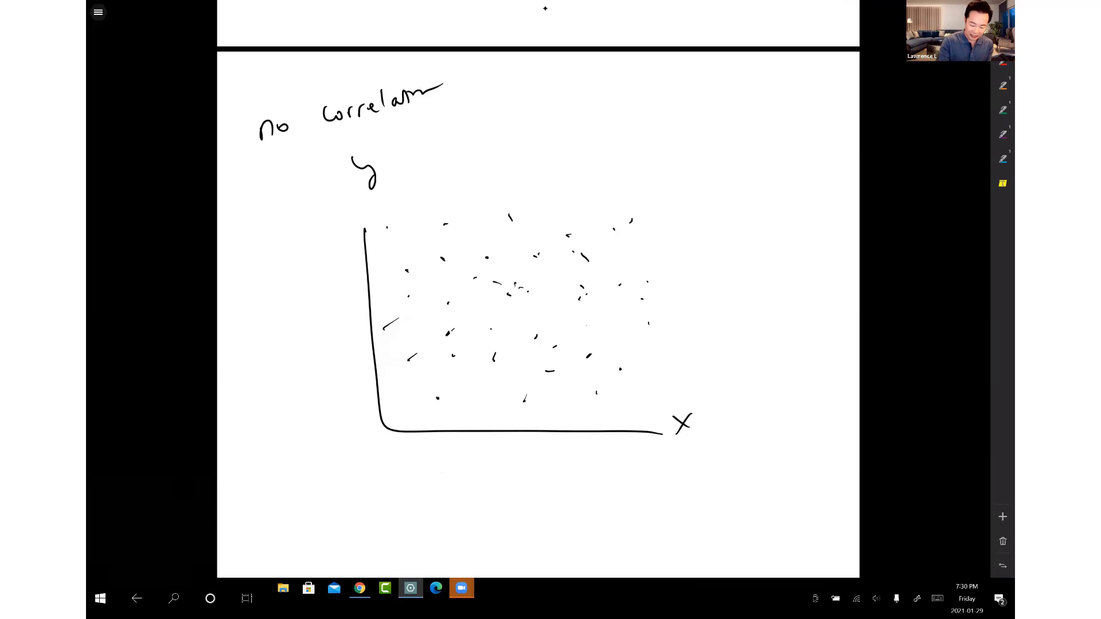
pyautogui.moveTo(684, 454)
pyautogui.mouseDown()
pyautogui.moveTo(683, 467)
pyautogui.moveTo(695, 454)
pyautogui.mouseUp()
pyautogui.moveTo(708, 443)
pyautogui.mouseDown()
pyautogui.moveTo(704, 457)
pyautogui.moveTo(724, 432)
pyautogui.mouseUp()
pyautogui.moveTo(697, 485)
pyautogui.mouseDown()
pyautogui.moveTo(695, 497)
pyautogui.moveTo(779, 453)
pyautogui.mouseUp()
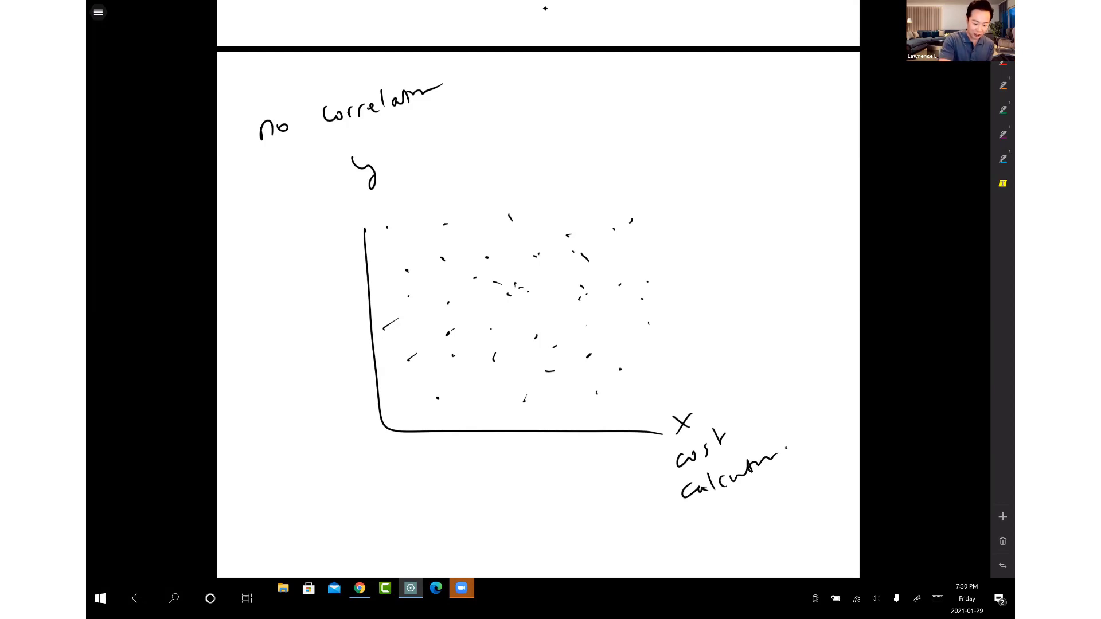
pyautogui.moveTo(322, 213)
pyautogui.mouseDown()
pyautogui.moveTo(332, 235)
pyautogui.moveTo(349, 211)
pyautogui.moveTo(383, 200)
pyautogui.mouseUp()
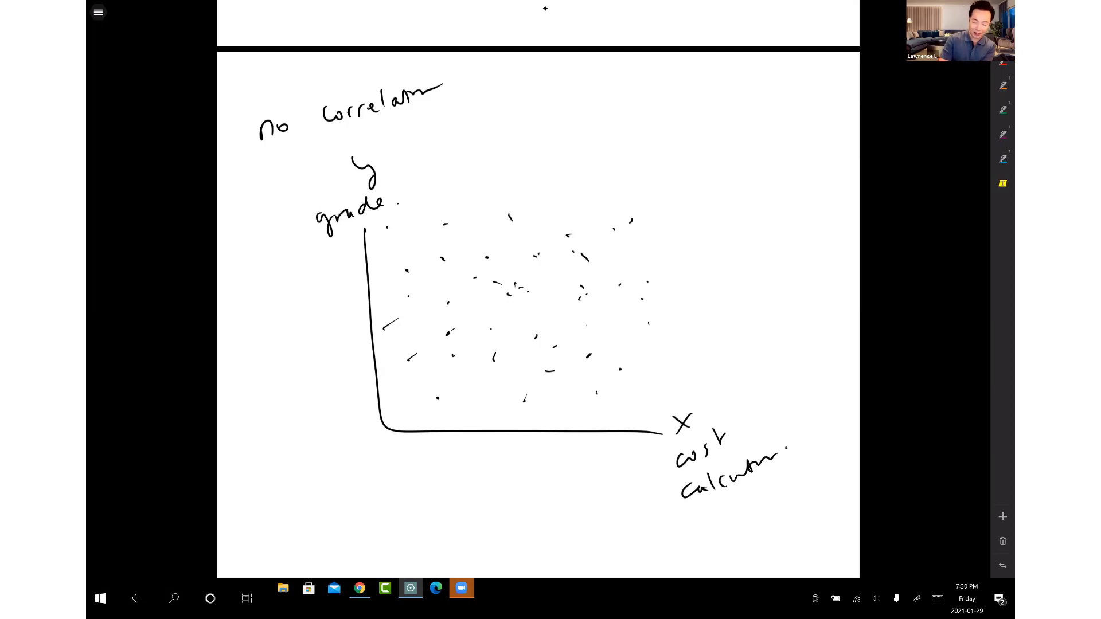
# Redraw the letter t of "cost" in the x-axis label more clearly
pyautogui.hotkey('ctrl', 'z')
pyautogui.moveTo(713, 443); pyautogui.dragTo(726, 436)
pyautogui.moveTo(728, 428); pyautogui.dragTo(722, 457)
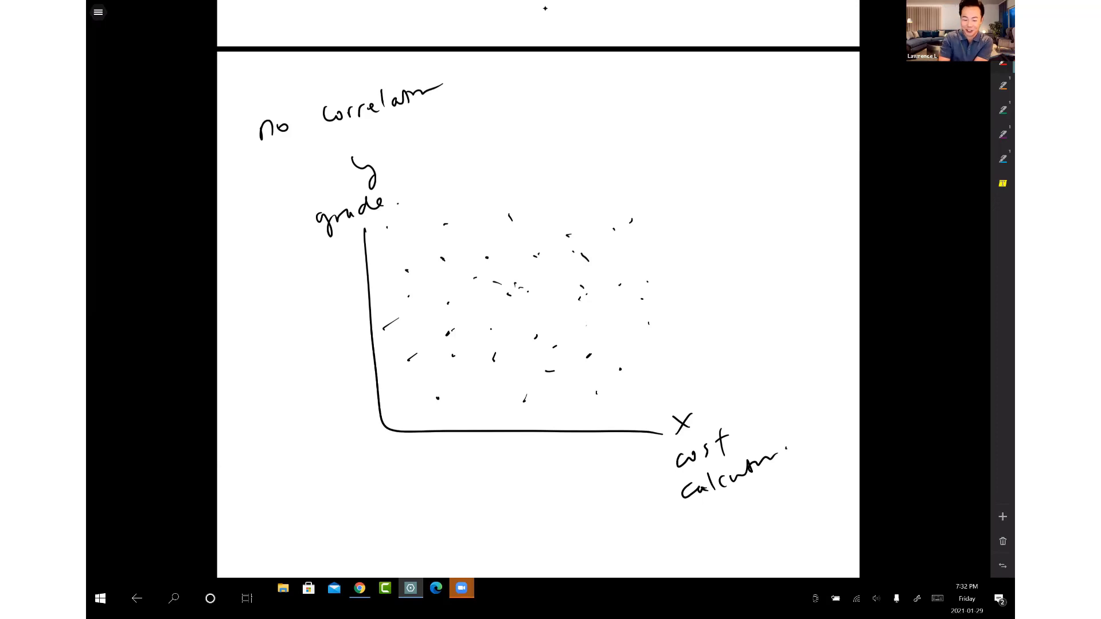
pyautogui.scroll(3, 537, 188)
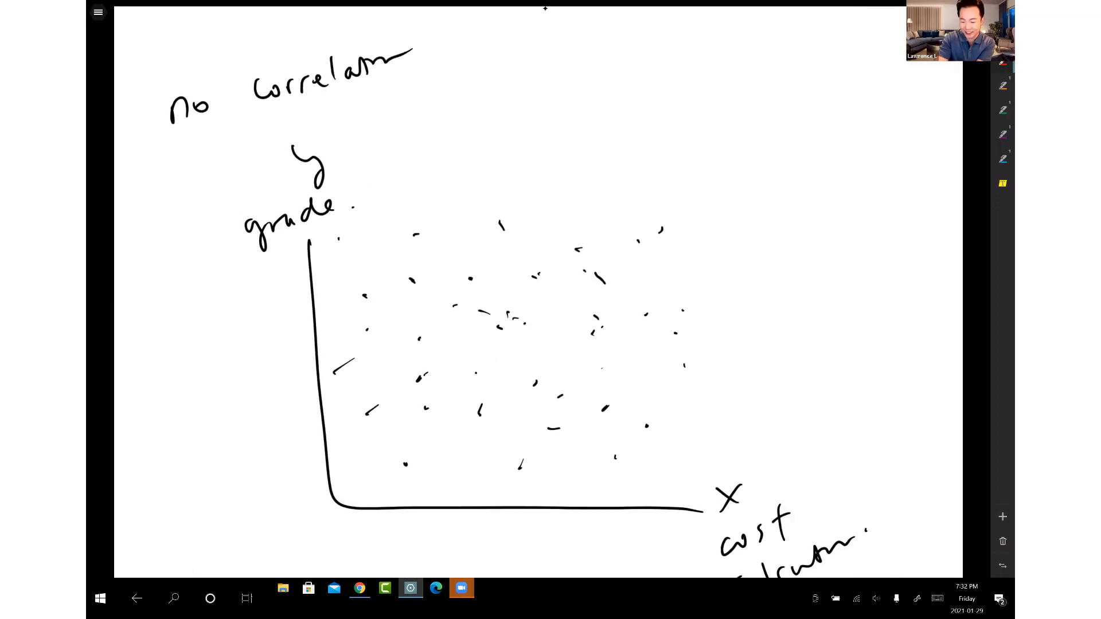